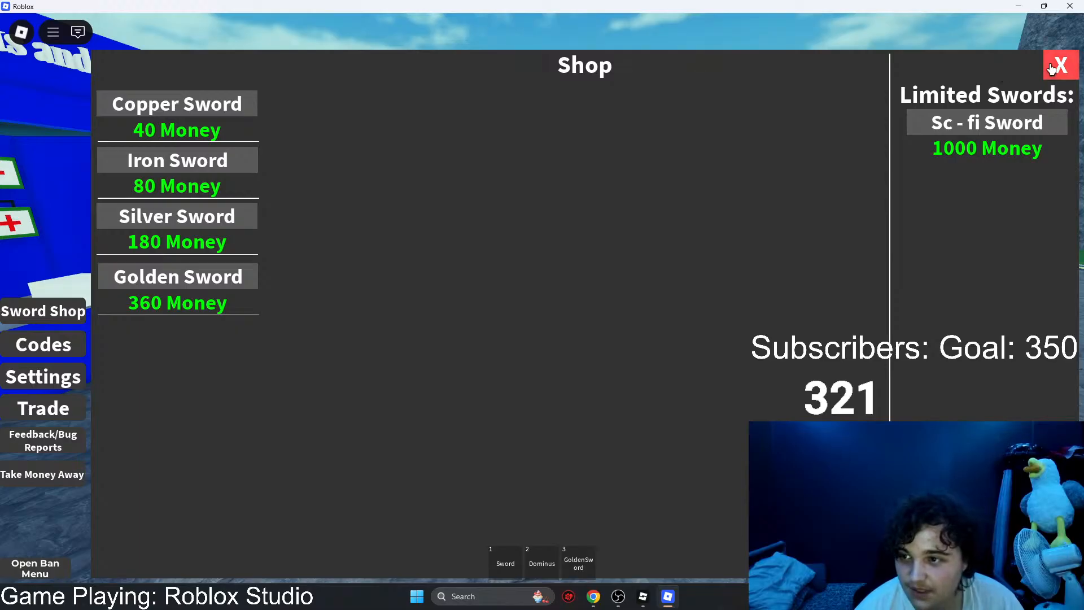
# Step: Leave the sword shop, equip the GoldenSword and respawn the character
pyautogui.click(1060, 65)
pyautogui.press('3')
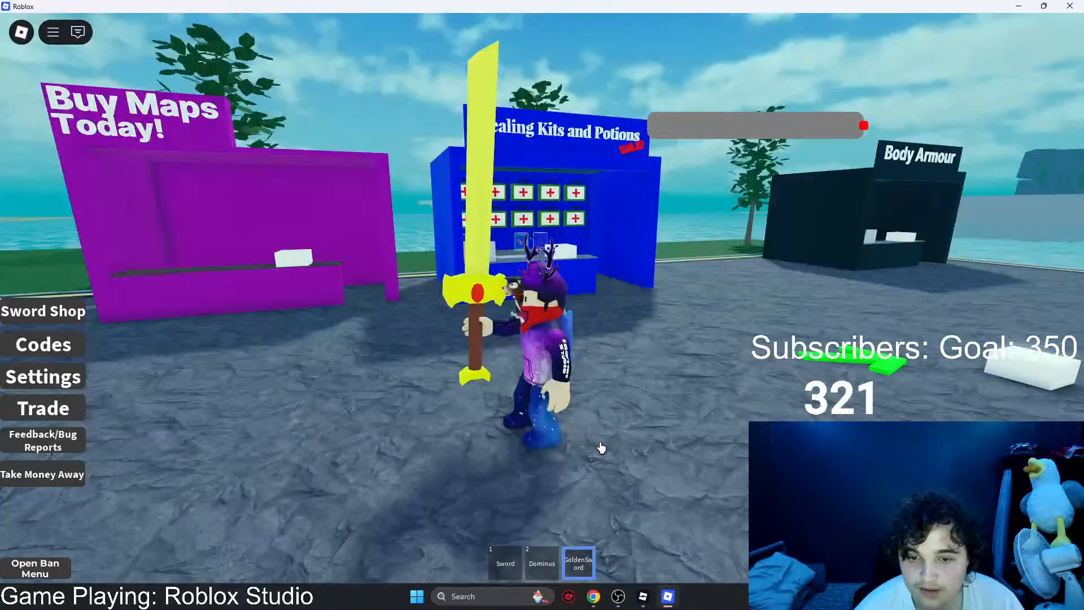
pyautogui.press('Escape')
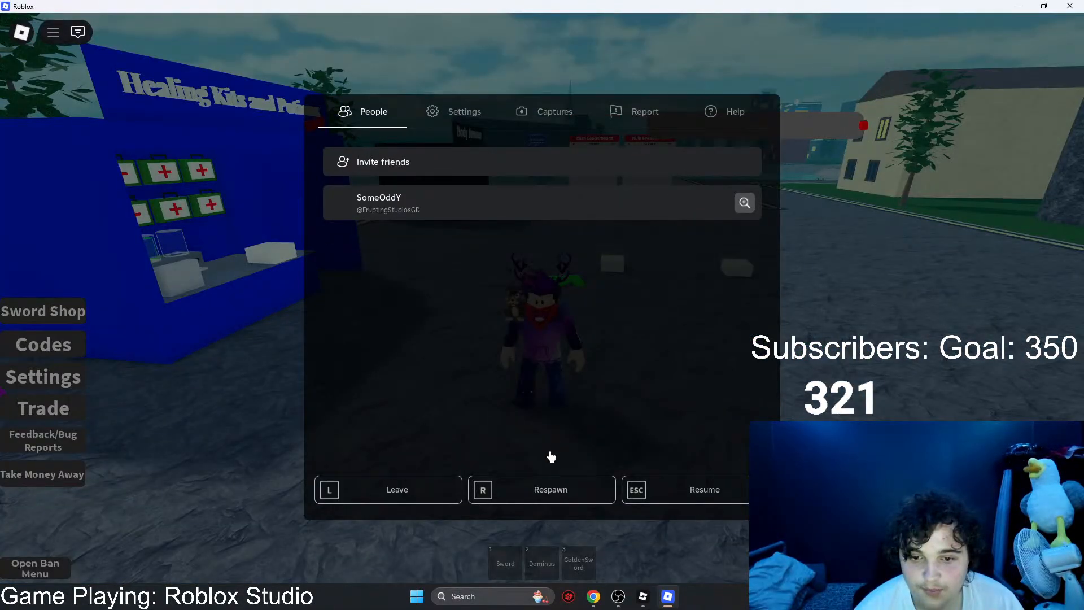
pyautogui.press('r')
pyautogui.press('Return')
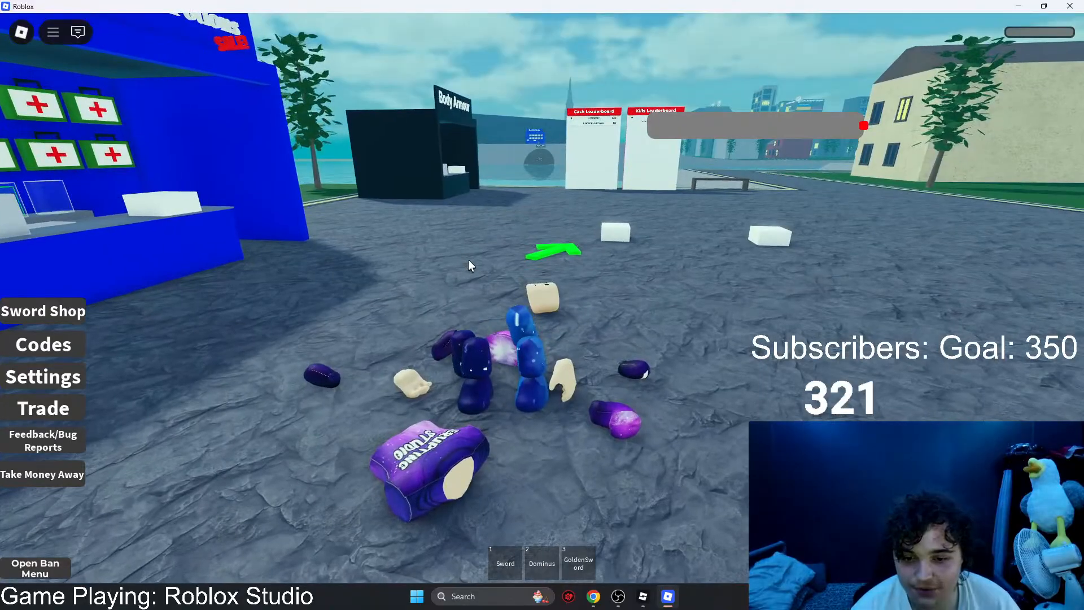
# Step: Bring up the game's hidden message and check the client log in the Developer Console
pyautogui.press('h')
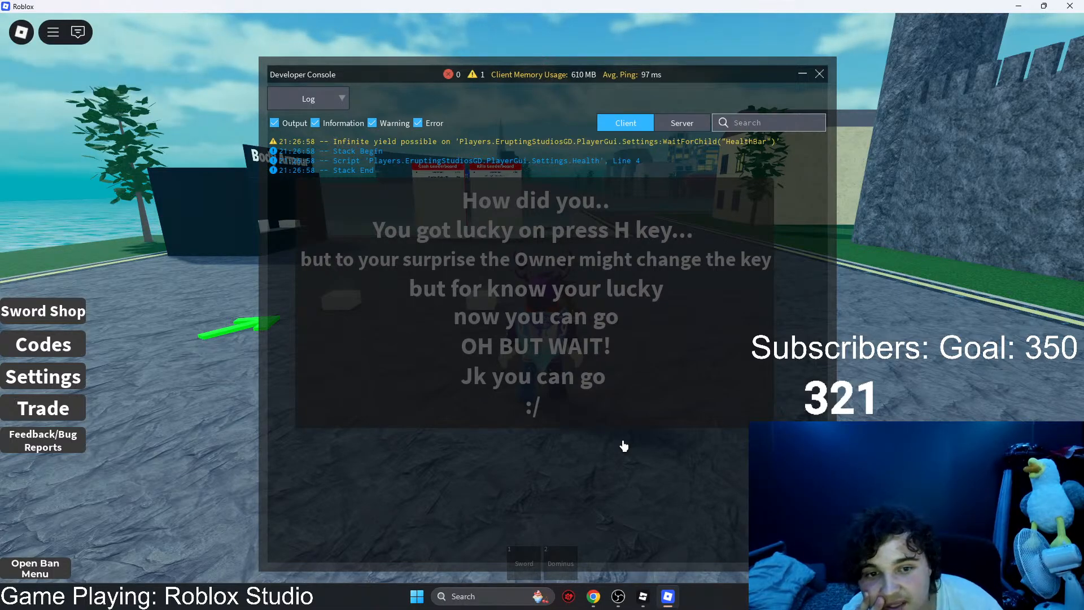
pyautogui.press('F9')
pyautogui.press('F9')
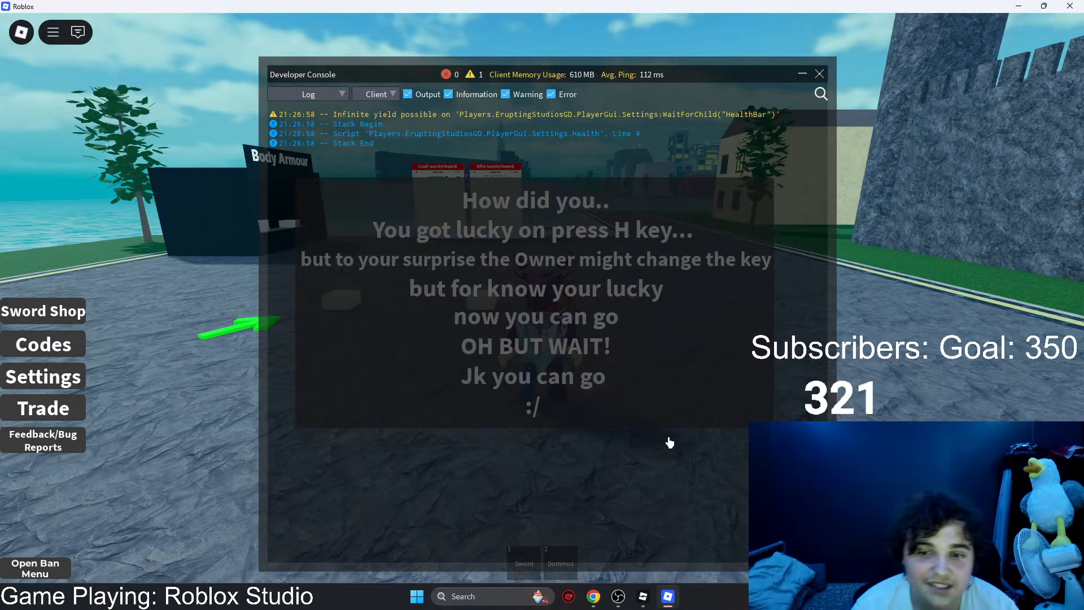
pyautogui.press('F9')
pyautogui.moveTo(668, 437); pyautogui.dragTo(668, 436, button='right')
pyautogui.press('s')
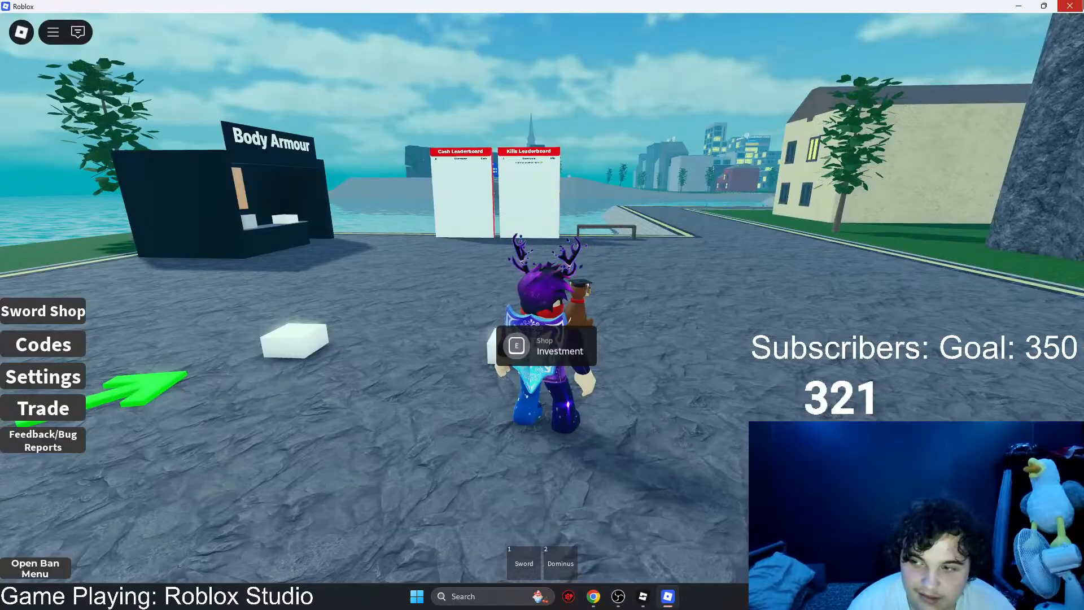
# Step: Quit the running game, switch to Sword Game Test in Roblox Studio, and close the separate Town project window
pyautogui.hotkey('alt', 'F4')
pyautogui.click(460, 249)
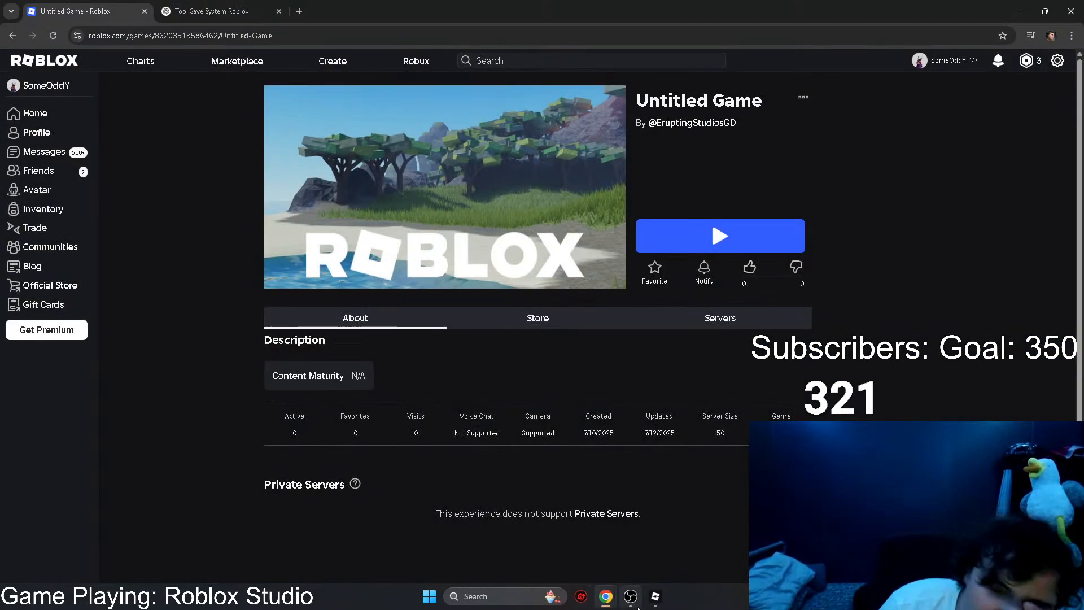
pyautogui.moveTo(665, 601)
pyautogui.click(695, 546)
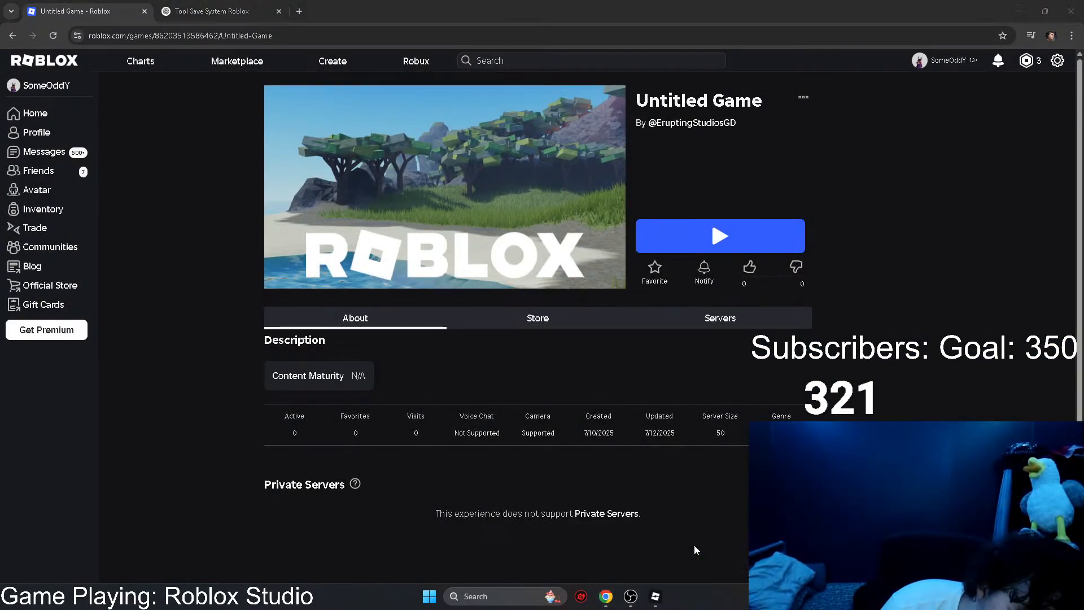
pyautogui.click(609, 547)
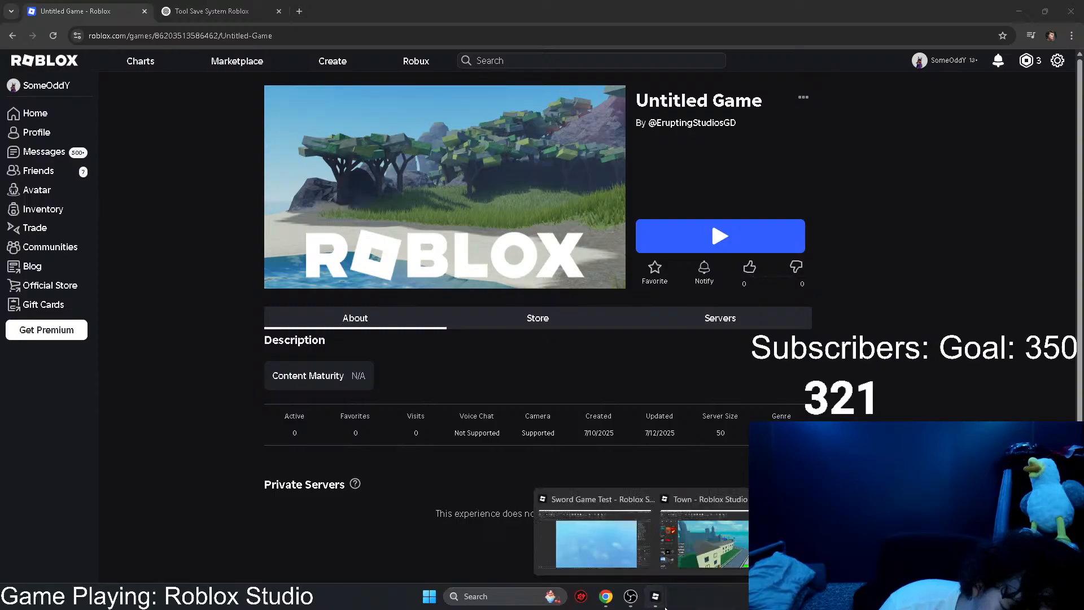
pyautogui.click(593, 544)
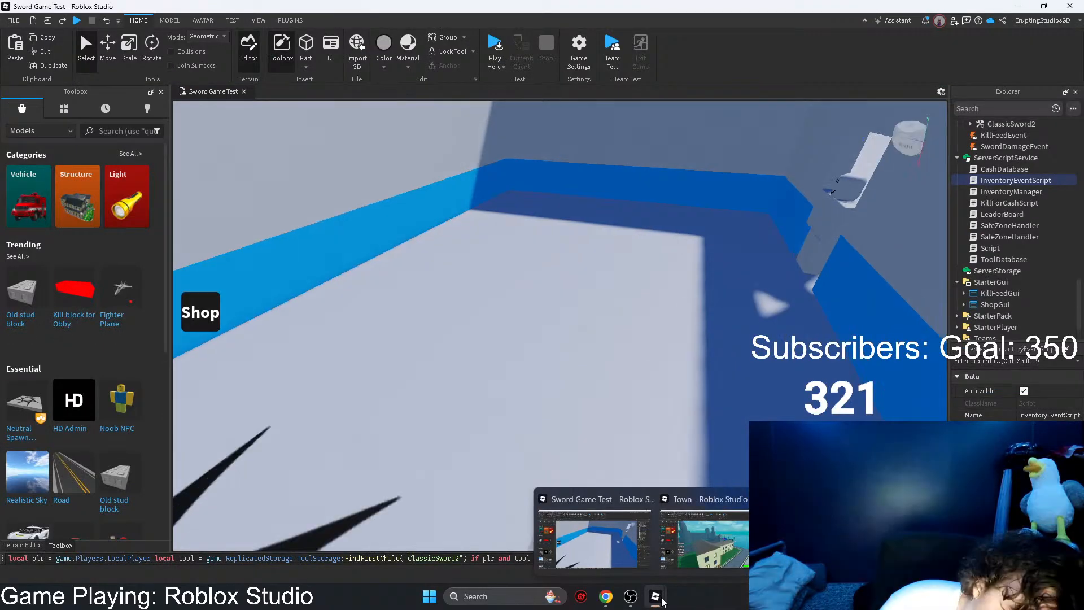
pyautogui.click(768, 499)
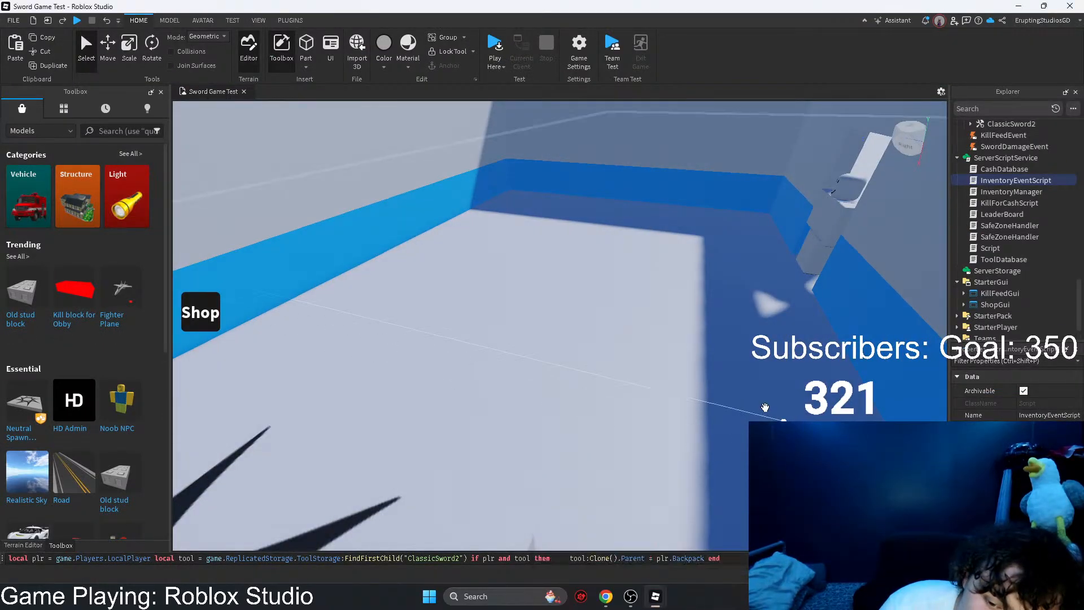
# Step: Delete InventoryEventScript from ServerScriptService and the ToolEvents folder from ReplicatedStorage
pyautogui.press('s')
pyautogui.press('d')
pyautogui.moveTo(727, 357); pyautogui.dragTo(765, 326, button='right')
pyautogui.scroll(2, 1027, 244)
pyautogui.press('Delete')
pyautogui.click(997, 161)
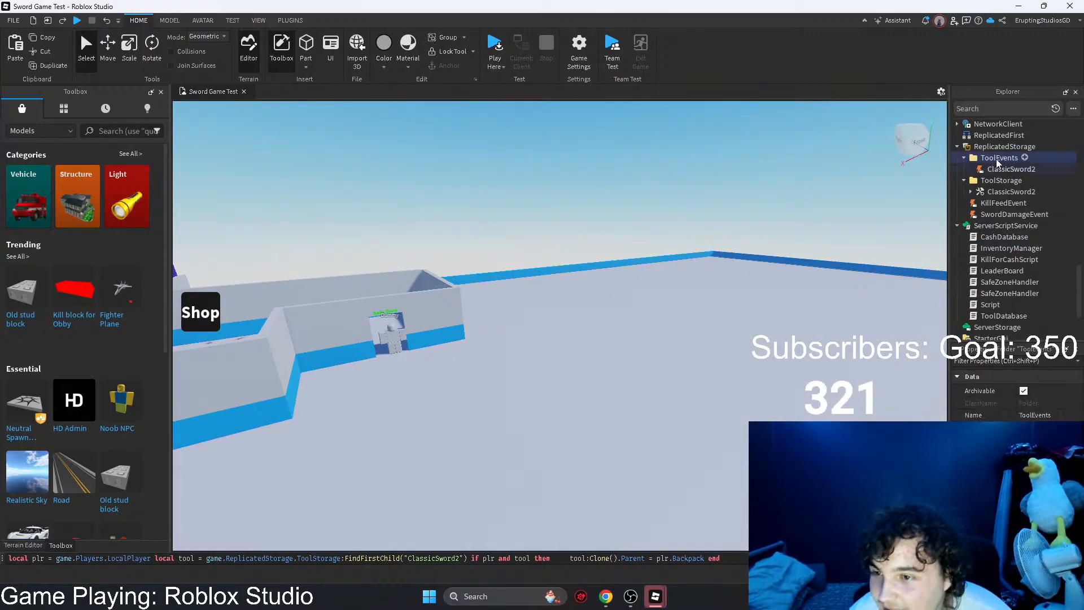
pyautogui.press('Delete')
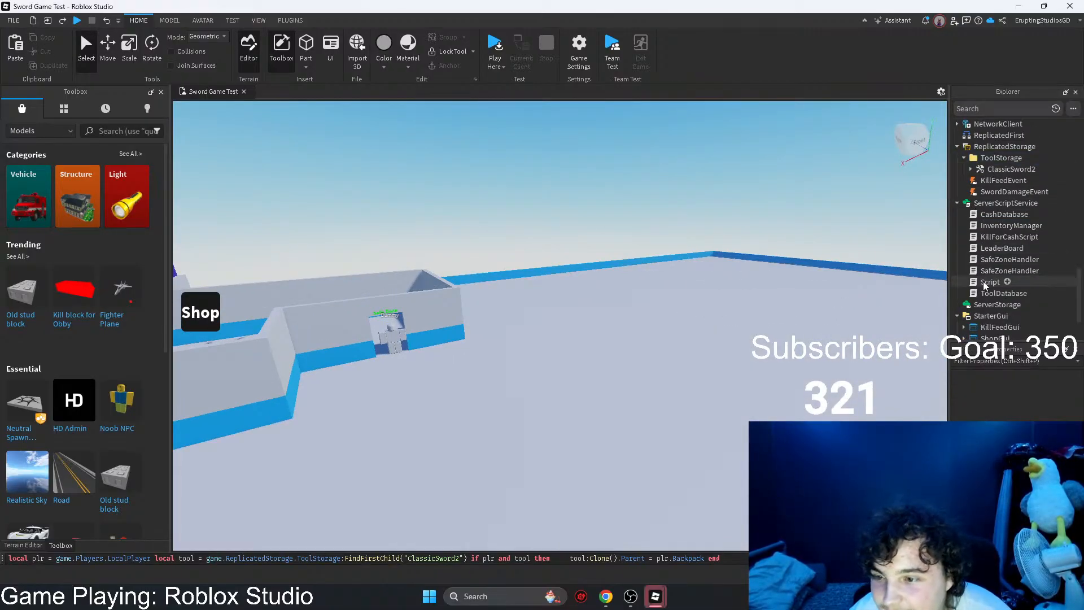
# Step: Review the InventoryManager and ToolDatabase scripts, and delete InventoryManager from ServerScriptService
pyautogui.doubleClick(999, 226)
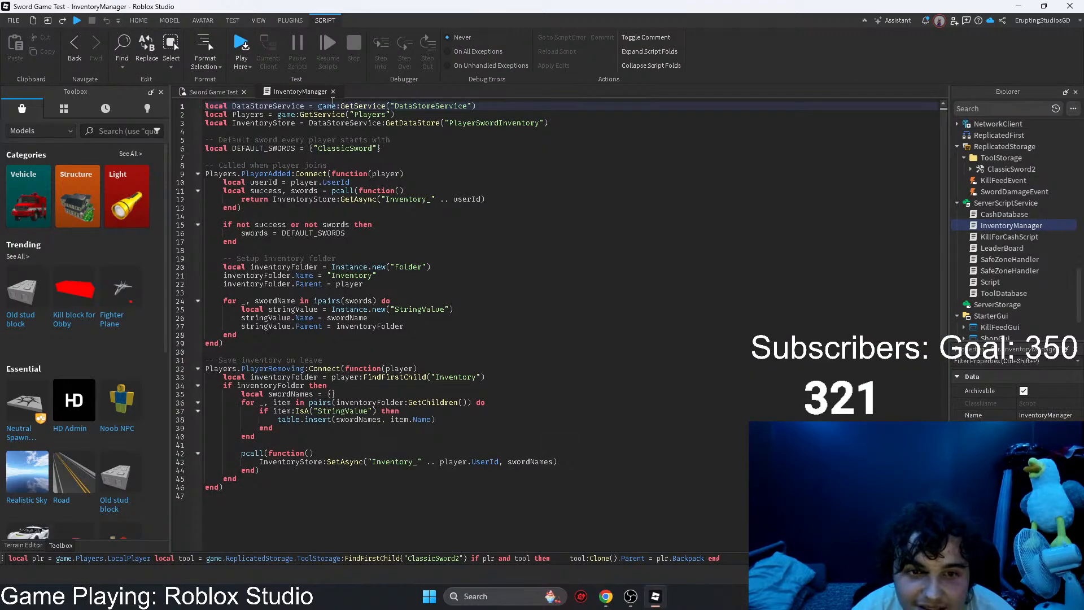
pyautogui.click(333, 92)
pyautogui.doubleClick(985, 293)
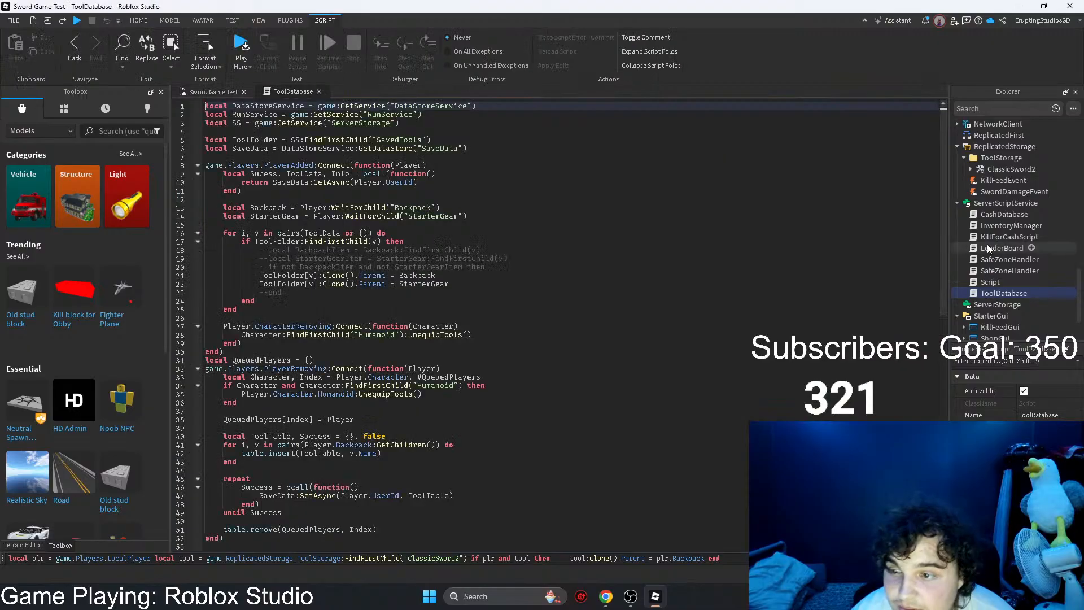
pyautogui.press('Delete')
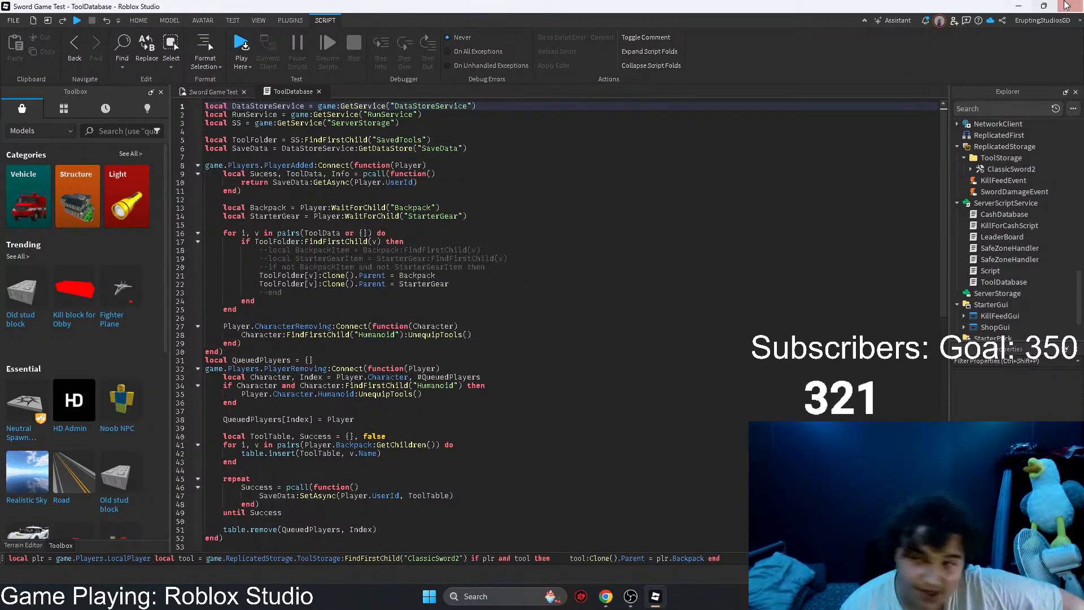
# Step: Switch to the Tool Save System Roblox chat in ChatGPT and send "please give me a code that works with what im requesting"
pyautogui.hotkey('alt', 'Tab')
pyautogui.click(203, 15)
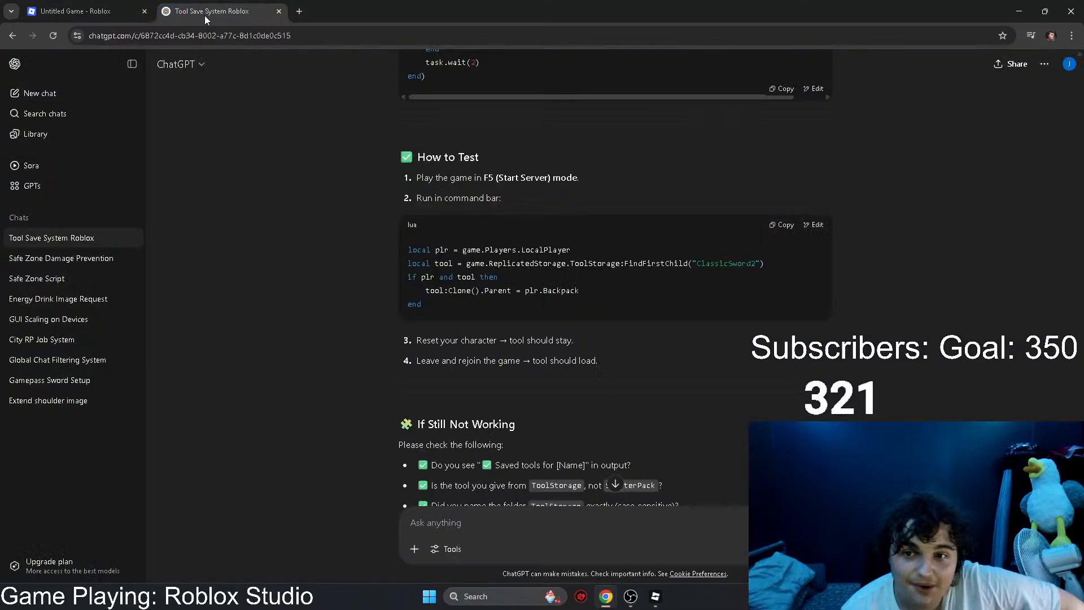
pyautogui.scroll(-4, 660, 466)
pyautogui.scroll(-15, 659, 465)
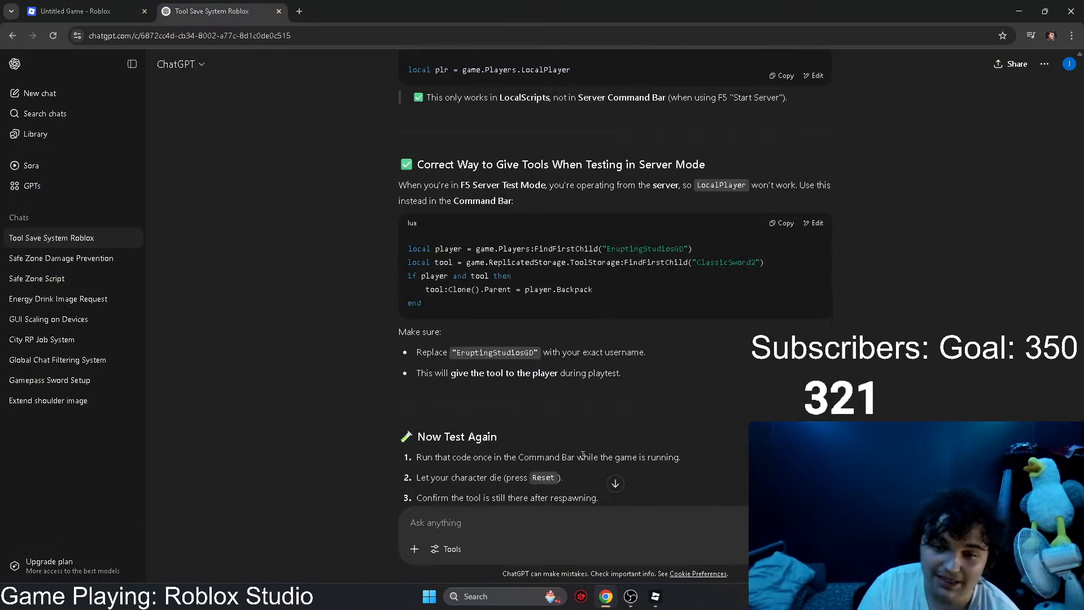
pyautogui.click(544, 524)
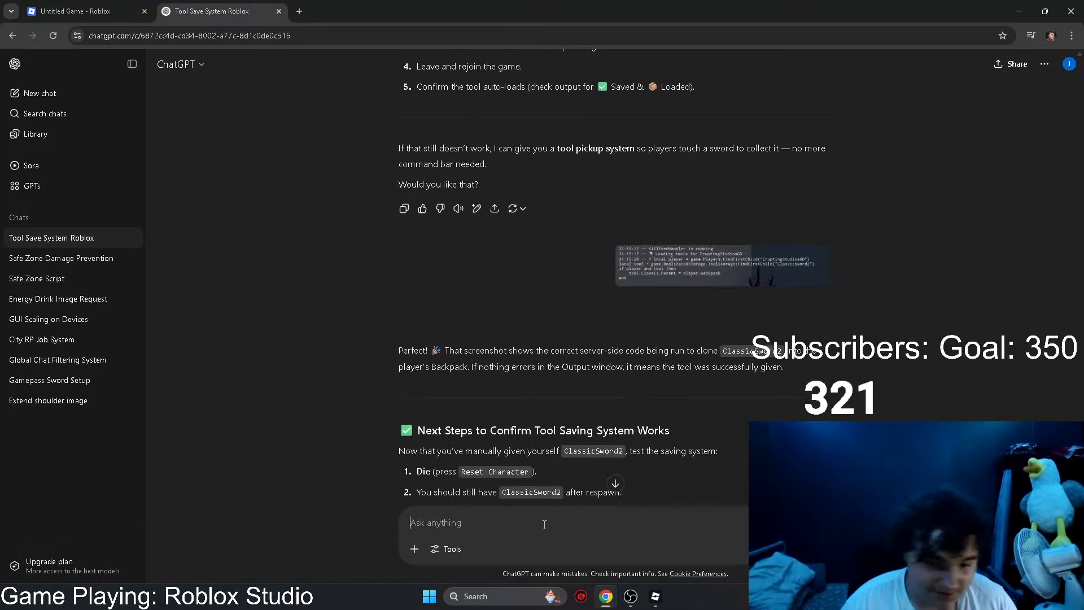
pyautogui.write('please')
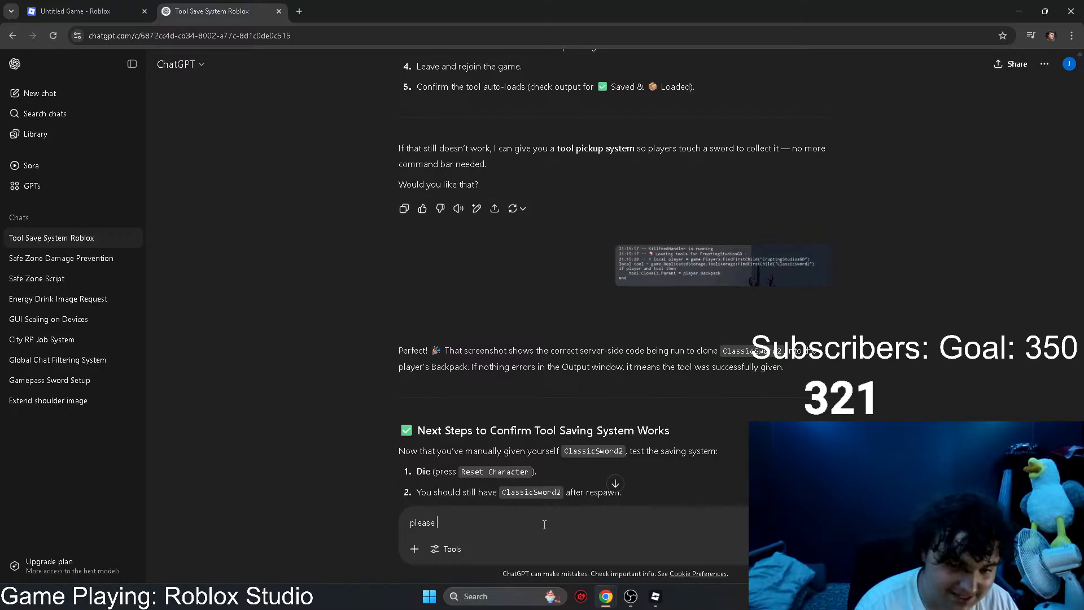
pyautogui.write(' give me a code that works with')
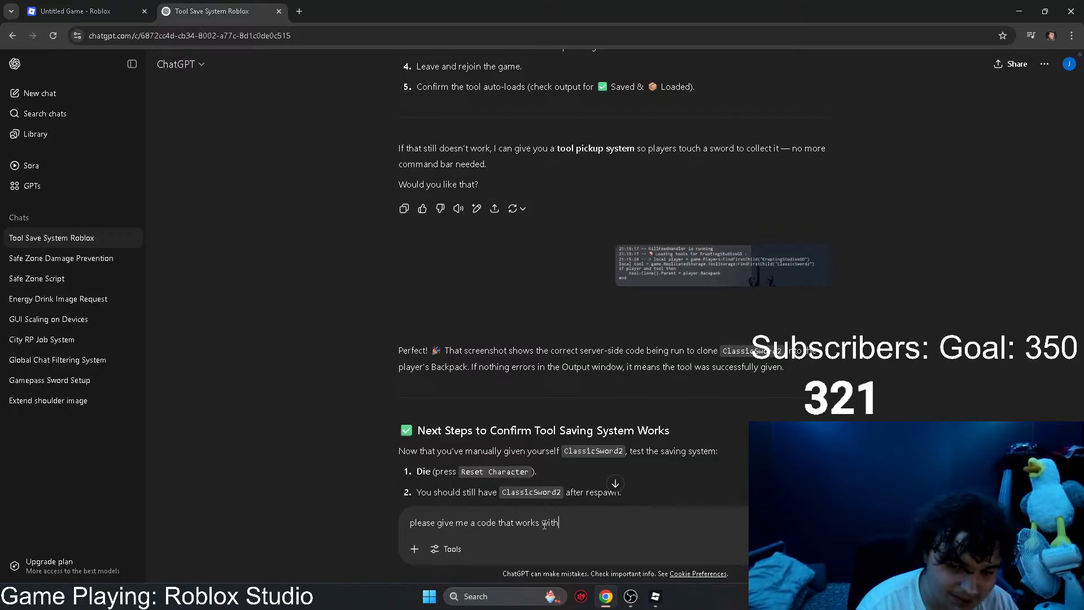
pyautogui.write('equesti')
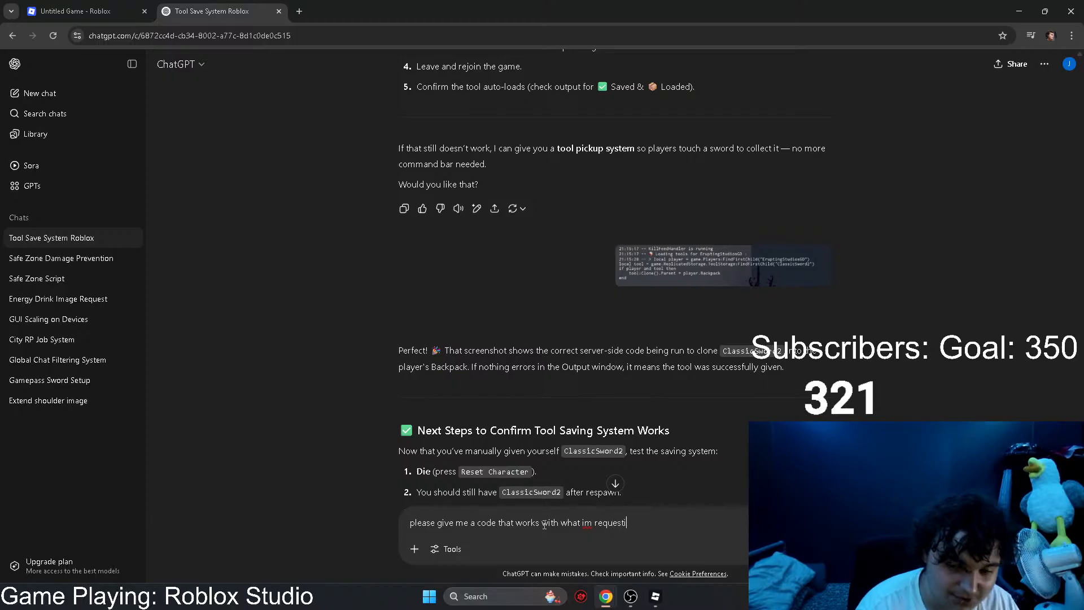
pyautogui.write('ng')
pyautogui.press('Return')
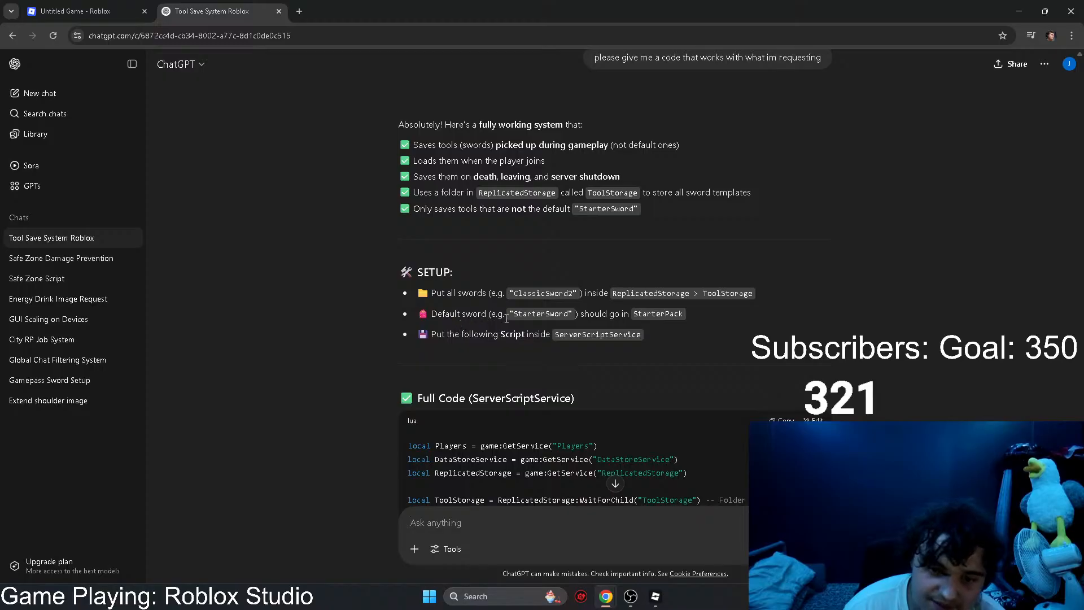
# Step: Copy the full ServerScriptService code from ChatGPT's reply and look through its testing instructions
pyautogui.scroll(-2, 768, 326)
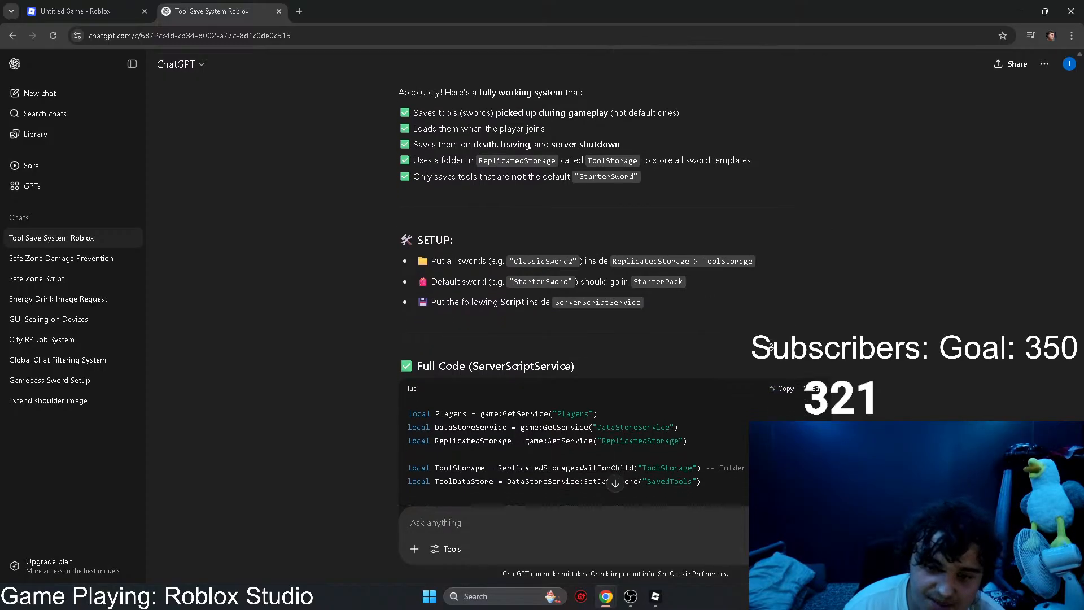
pyautogui.click(782, 330)
pyautogui.scroll(-10, 788, 275)
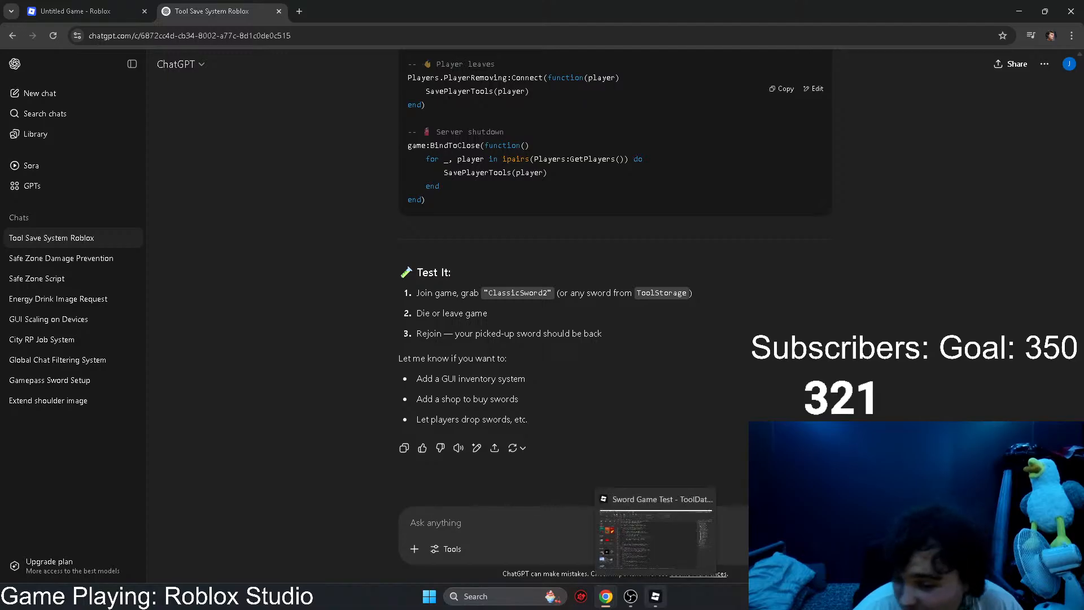
# Step: Back in Roblox Studio, replace the entire ToolDatabase script with the copied tool-saving code and close the script
pyautogui.click(655, 596)
pyautogui.scroll(-5, 677, 339)
pyautogui.click(677, 342)
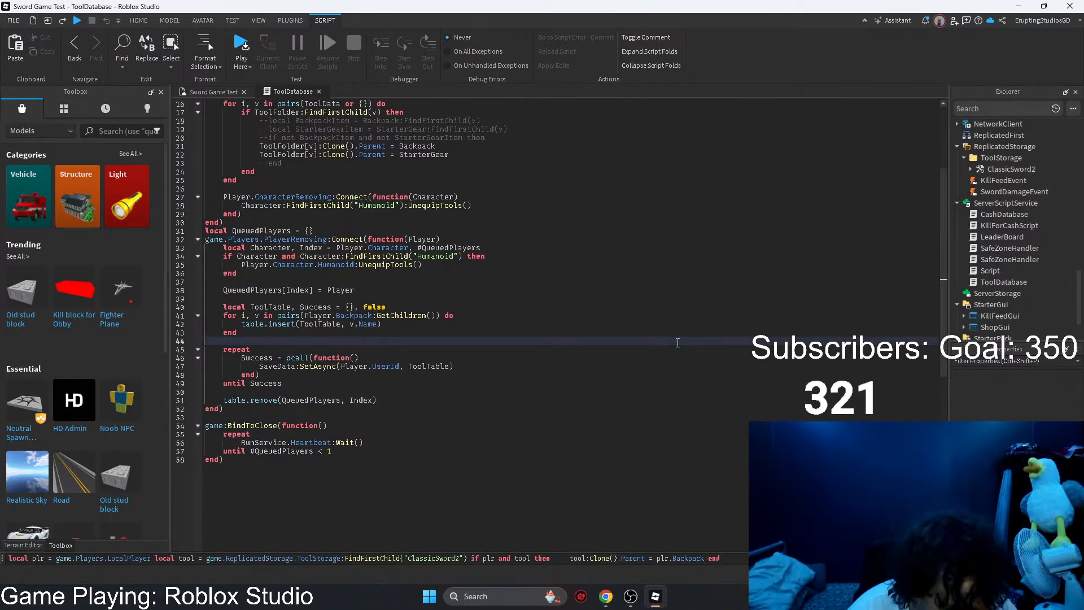
pyautogui.hotkey('ctrl', 'a')
pyautogui.hotkey('ctrl', 'v')
pyautogui.scroll(-6, 676, 340)
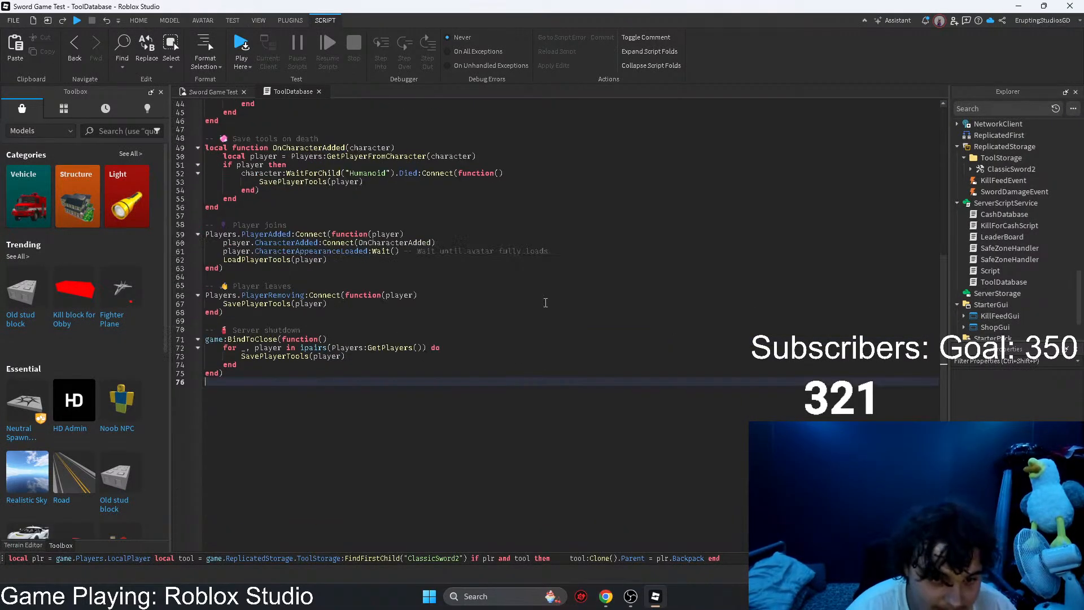
pyautogui.click(319, 92)
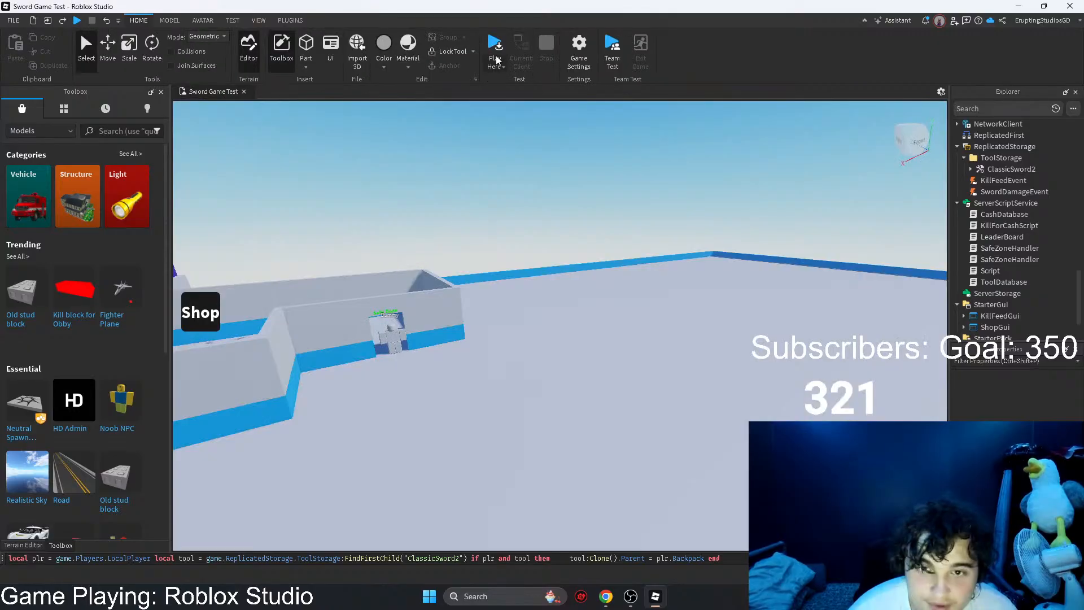
# Step: Playtest Sword Game Test and capture a screenshot of the client log lines in the Developer Console
pyautogui.click(495, 45)
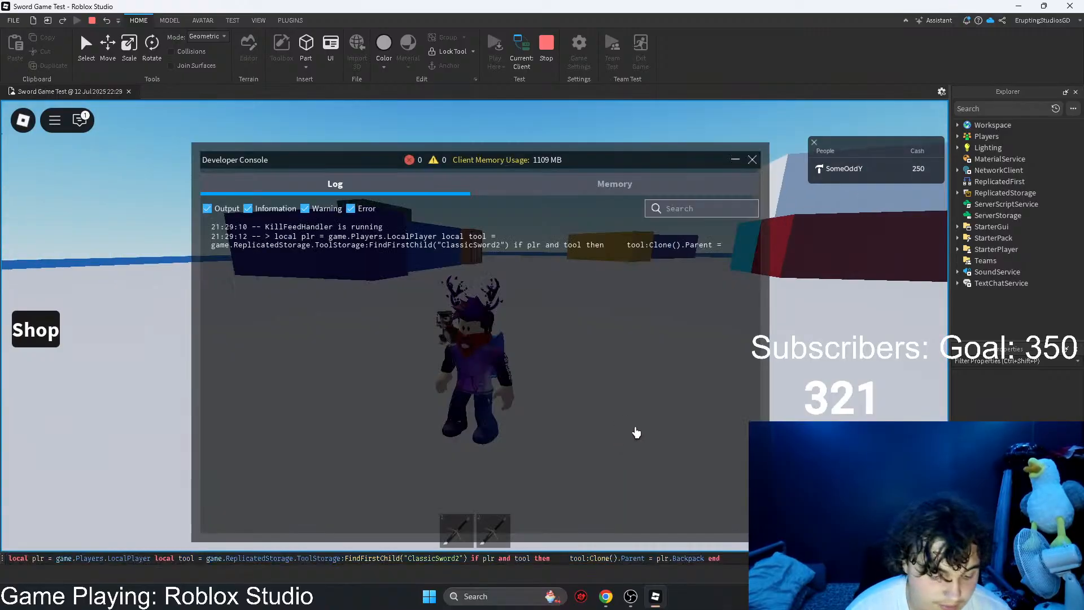
pyautogui.press('F9')
pyautogui.moveTo(840, 368); pyautogui.dragTo(840, 368, button='right')
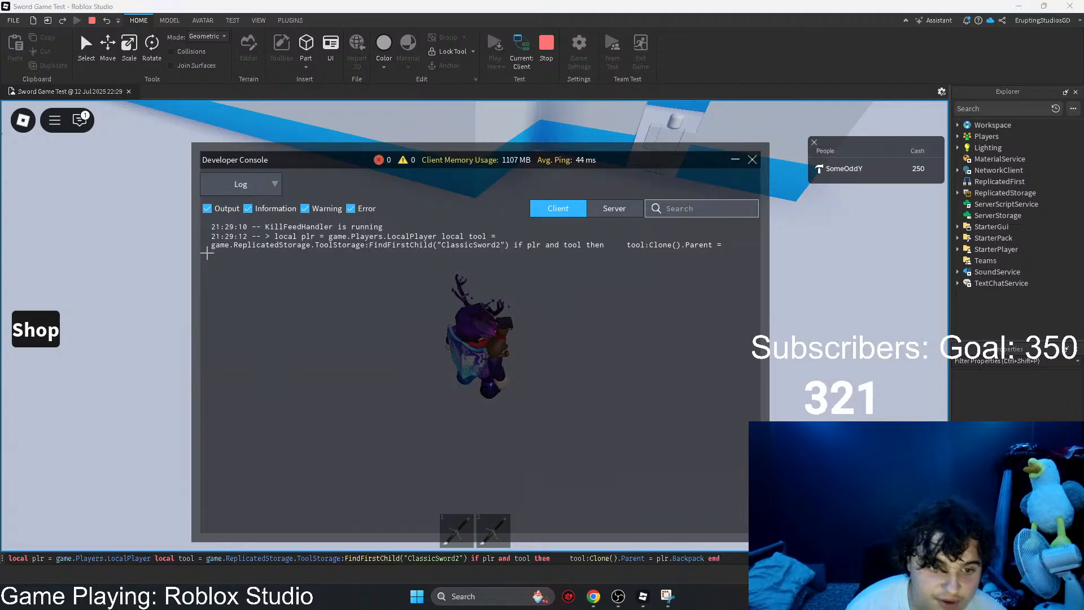
pyautogui.press('super+shift+s')
pyautogui.moveTo(200, 258); pyautogui.dragTo(745, 220)
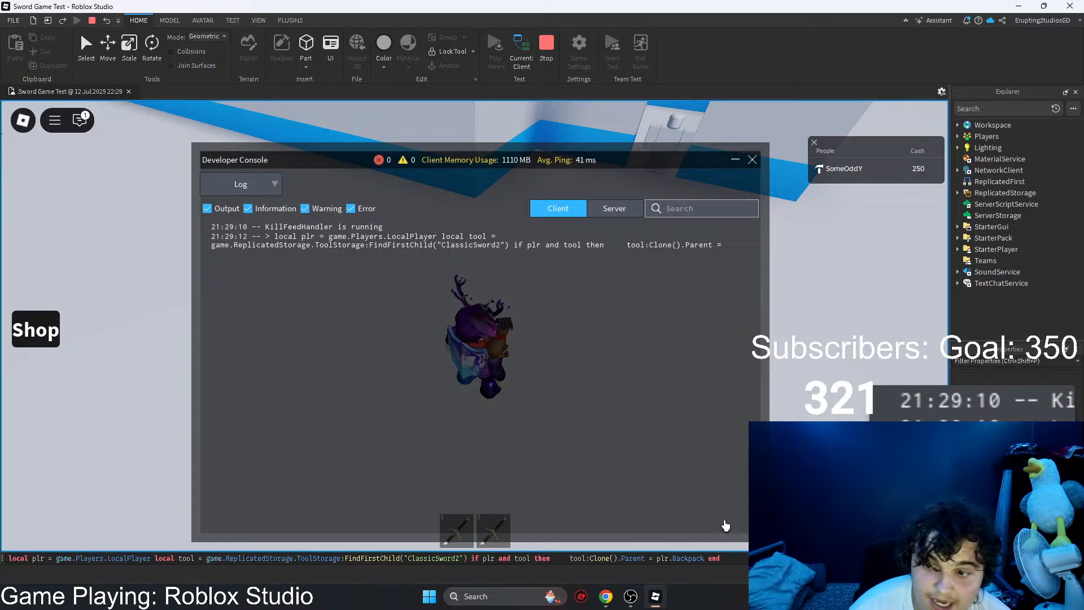
# Step: Send the console screenshot to the ChatGPT conversation with the question "whats this and how to fix"
pyautogui.moveTo(606, 596)
pyautogui.click(661, 535)
pyautogui.hotkey('ctrl', 'v')
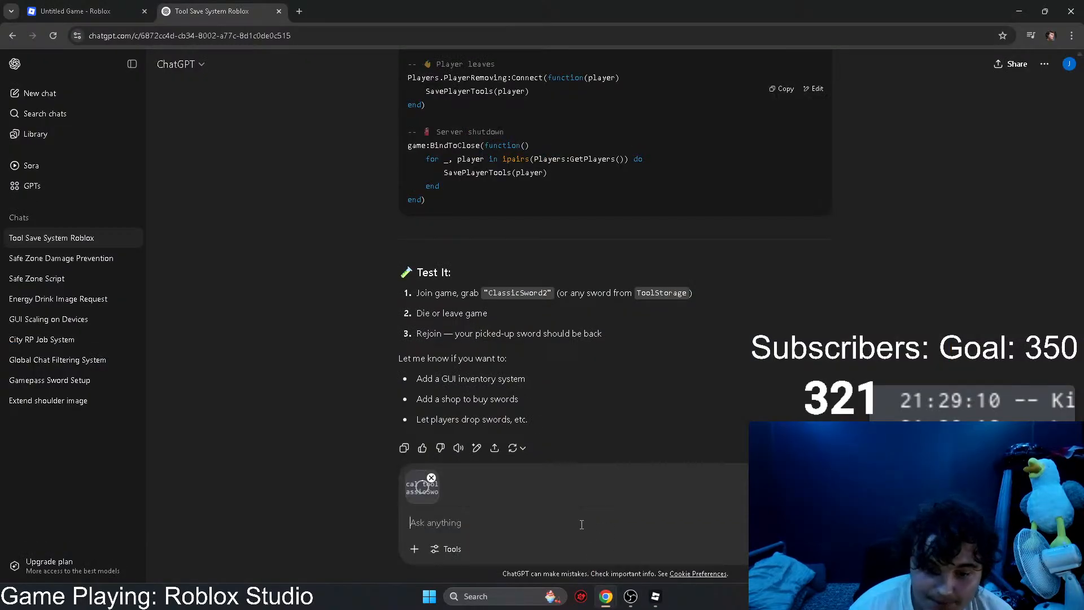
pyautogui.write('whats this ansd')
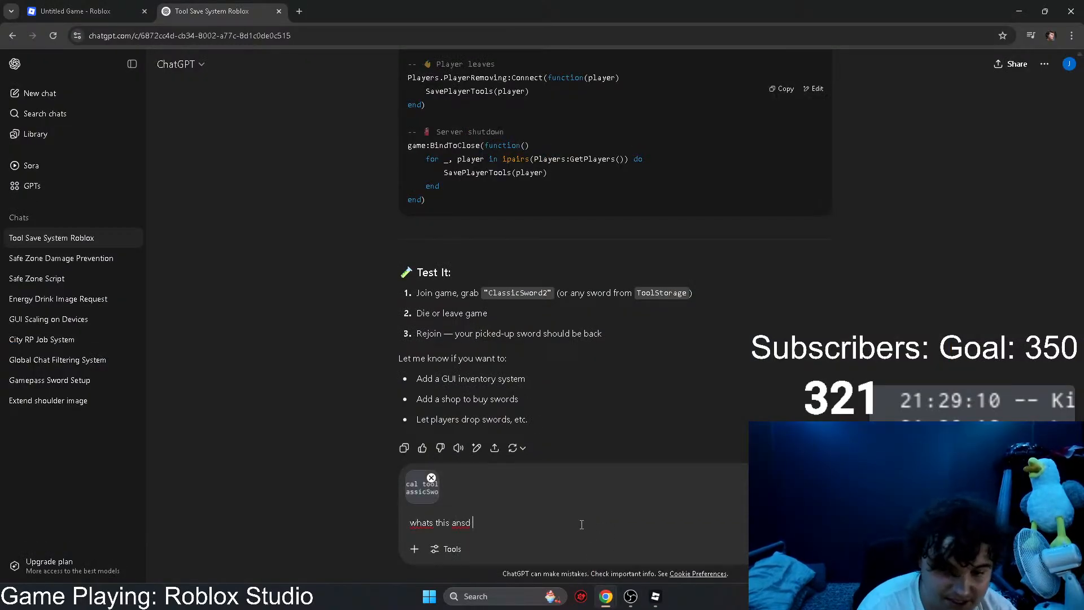
pyautogui.press('BackSpace')
pyautogui.write('how to fix')
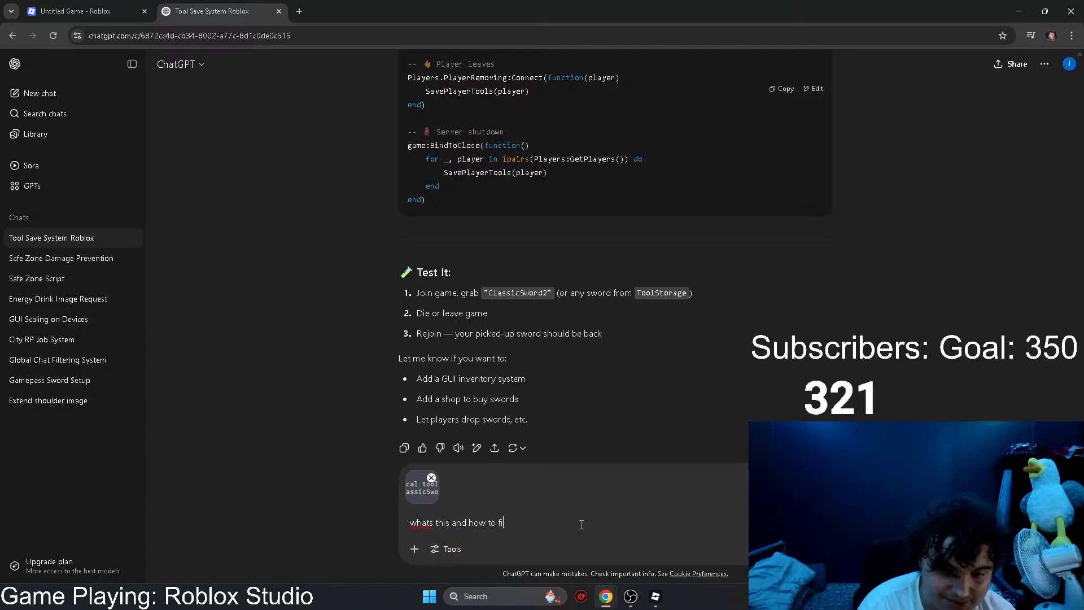
pyautogui.press('Return')
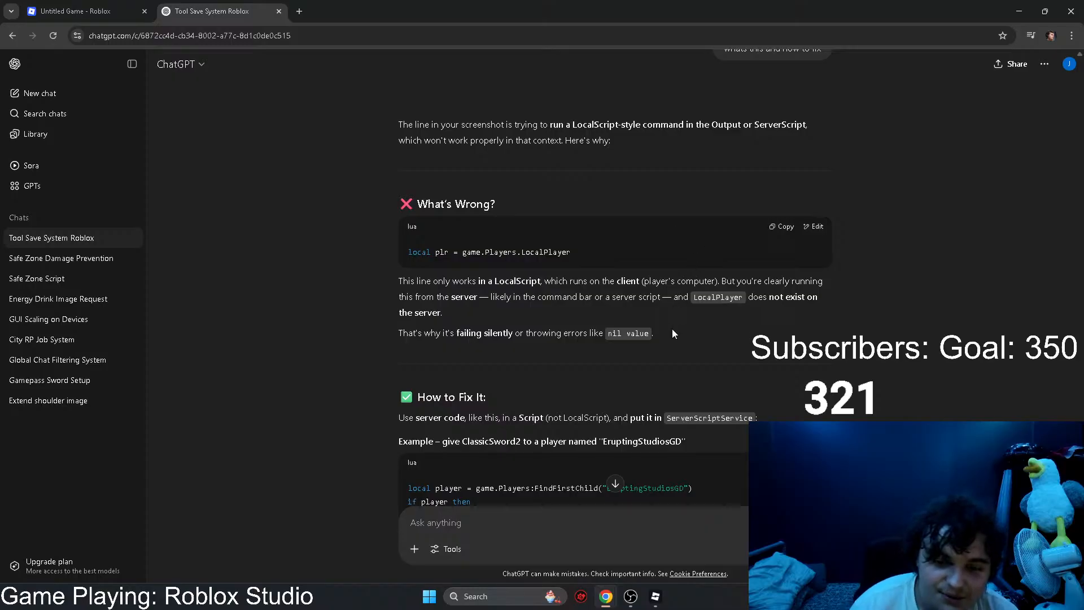
# Step: Read ChatGPT's explanation of the LocalPlayer problem and copy the example code that gives ClassicSword2 to a named player
pyautogui.scroll(-2, 698, 367)
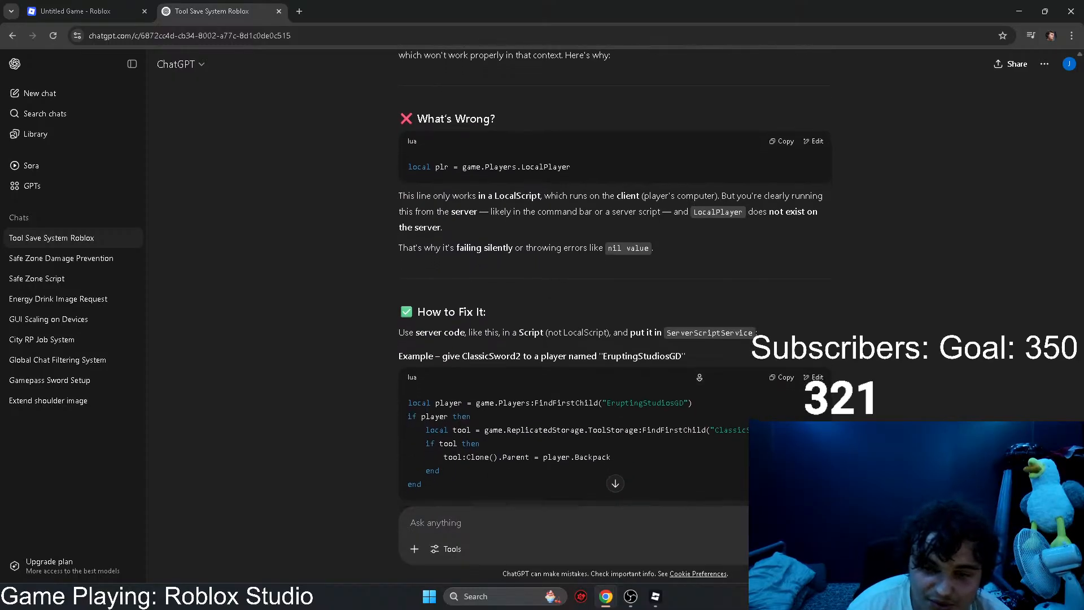
pyautogui.scroll(-2, 699, 377)
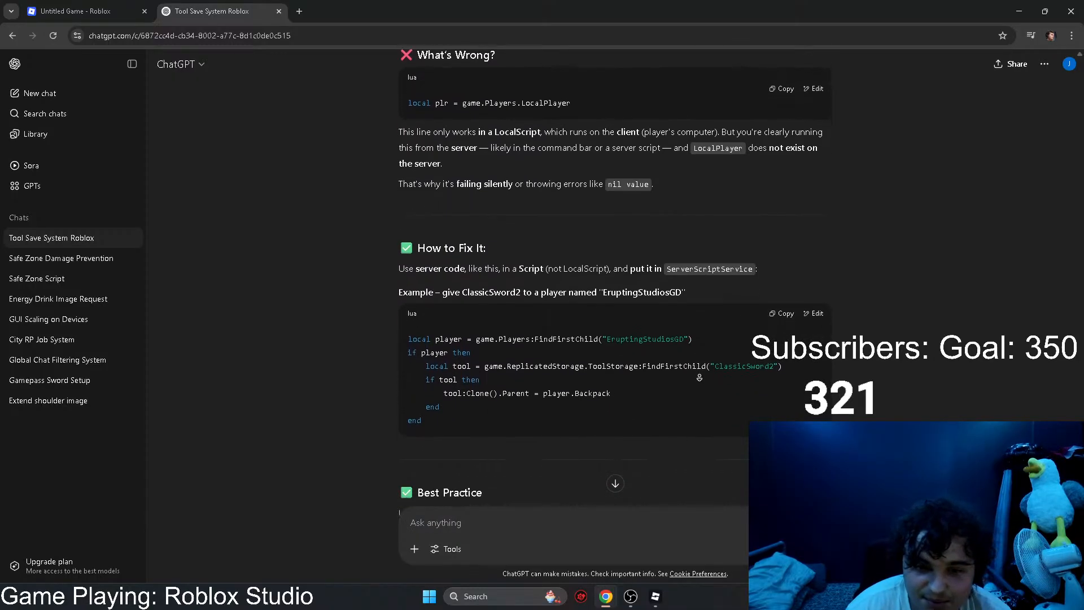
pyautogui.scroll(-2, 698, 377)
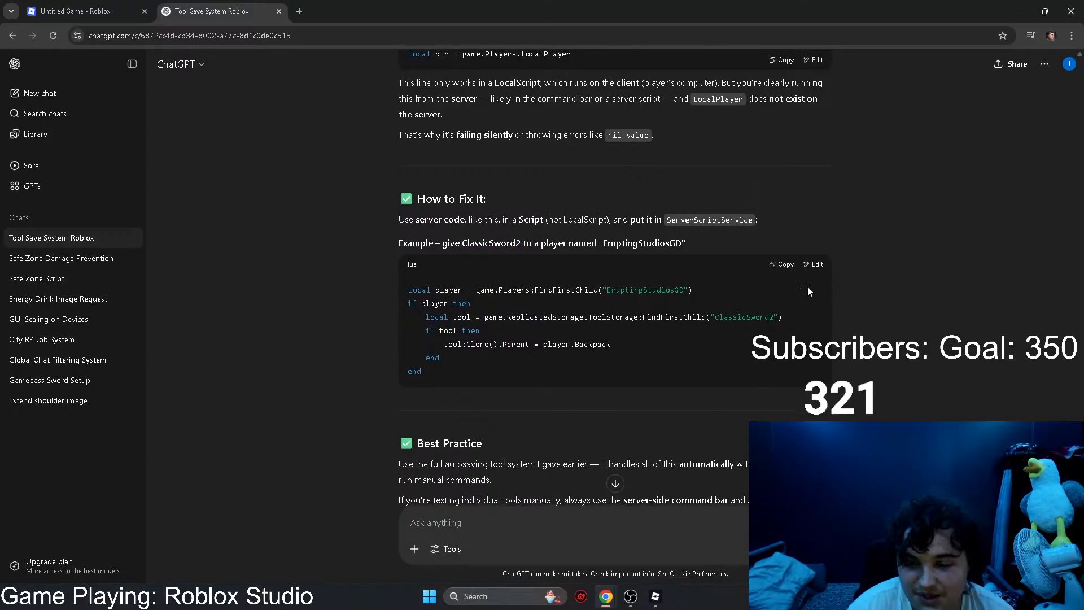
pyautogui.click(782, 264)
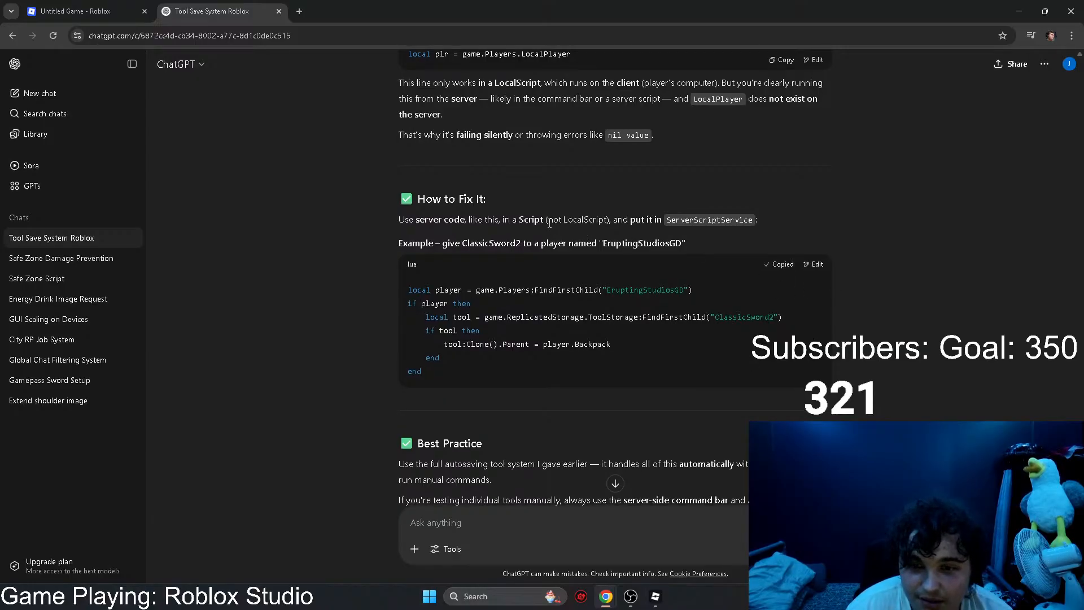
# Step: Switch to Roblox Studio, stop the running playtest, look through the Explorer tree and return to ChatGPT
pyautogui.click(655, 596)
pyautogui.click(546, 44)
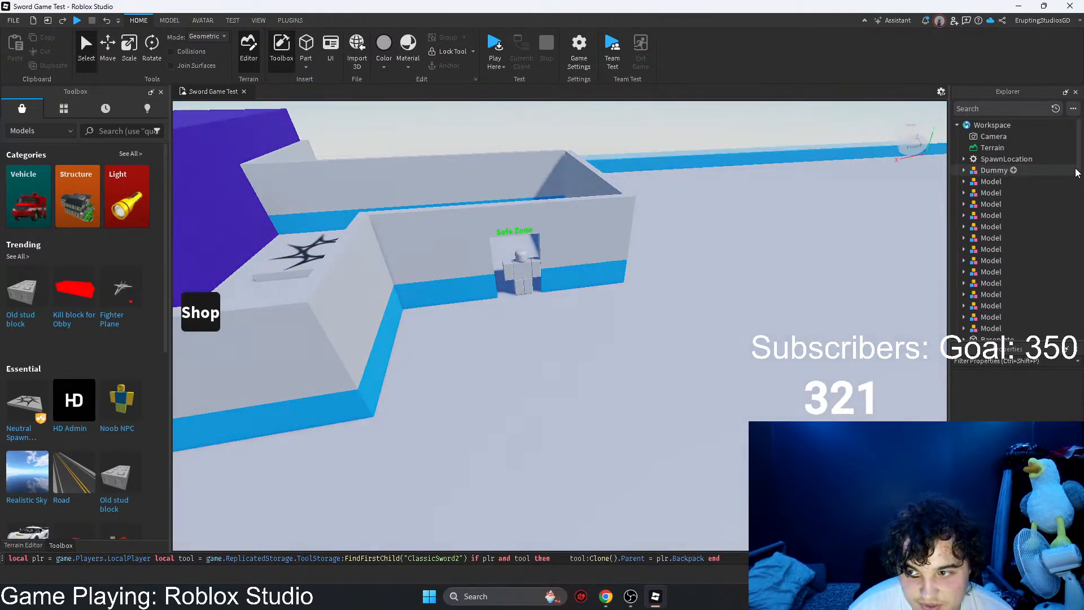
pyautogui.moveTo(1080, 163); pyautogui.dragTo(1082, 309)
pyautogui.click(1019, 6)
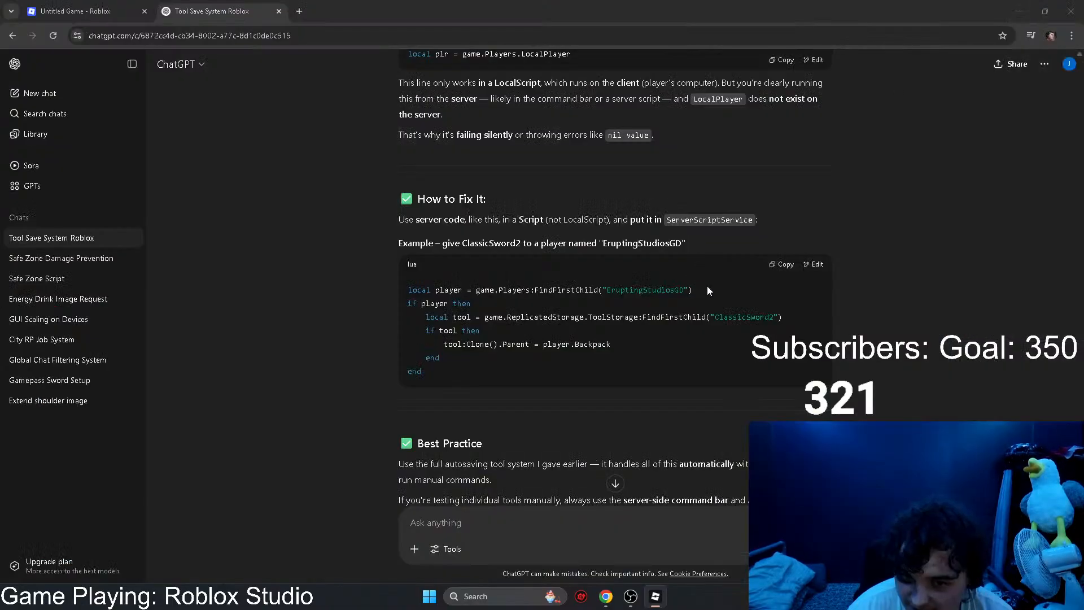
# Step: Read the rest of the reply and ask ChatGPT "but that will only work for me and nobody else on autosaving right?"
pyautogui.scroll(-2, 802, 379)
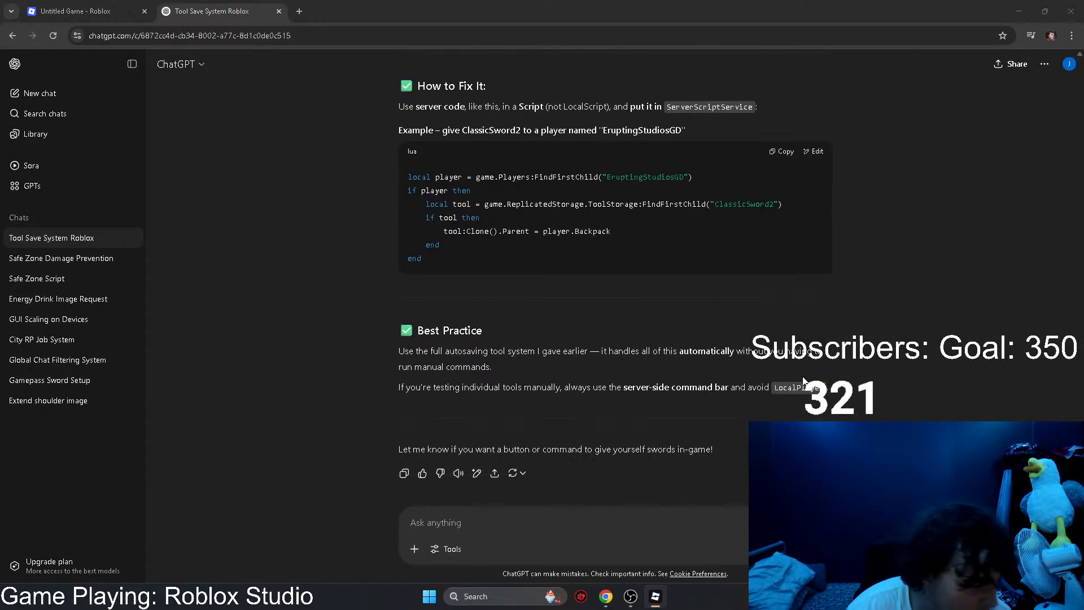
pyautogui.scroll(-1, 893, 378)
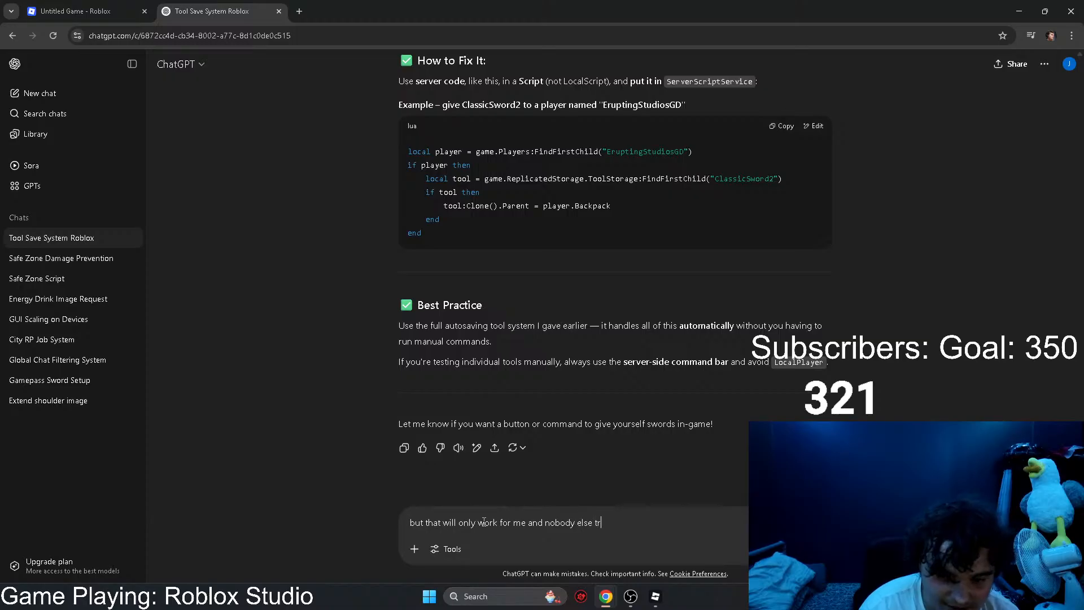
pyautogui.write('on')
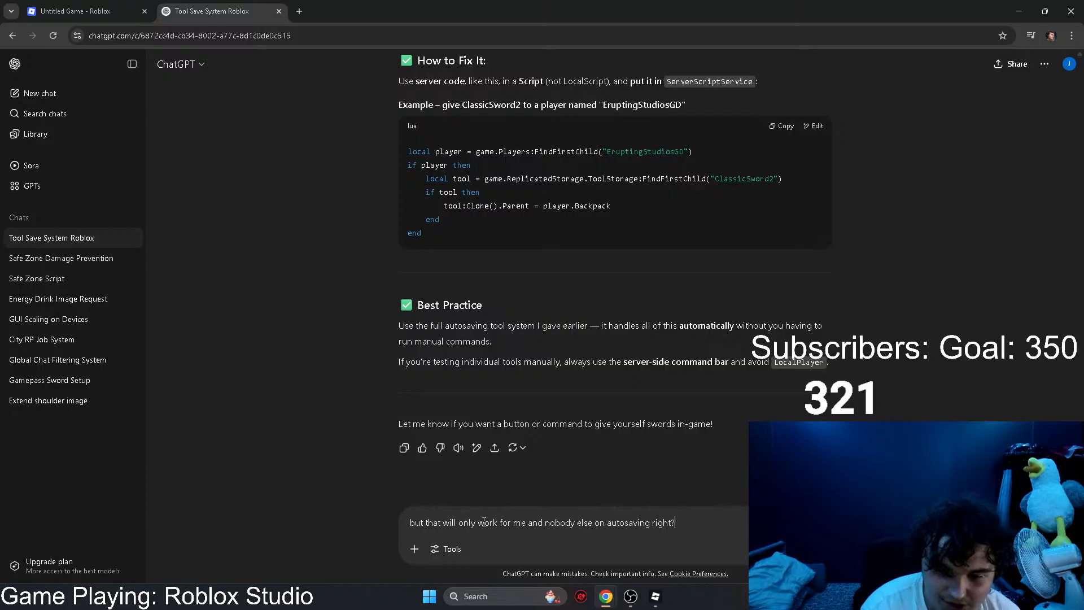
pyautogui.press('Return')
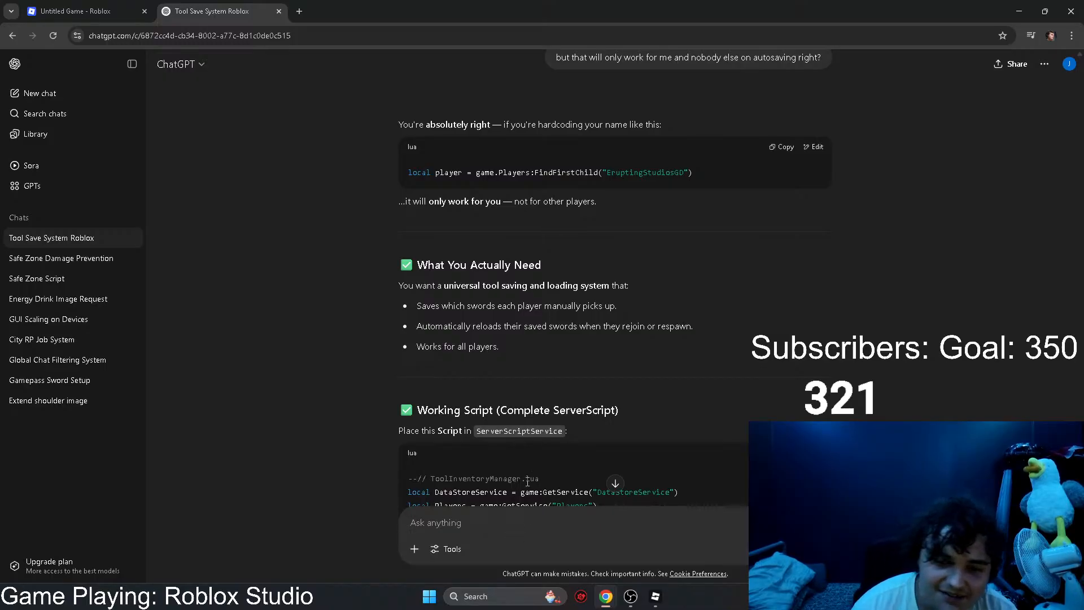
# Step: Copy the complete ServerScript from ChatGPT's new reply and read its ToolStorage setup and How It Works notes
pyautogui.scroll(-15, 555, 244)
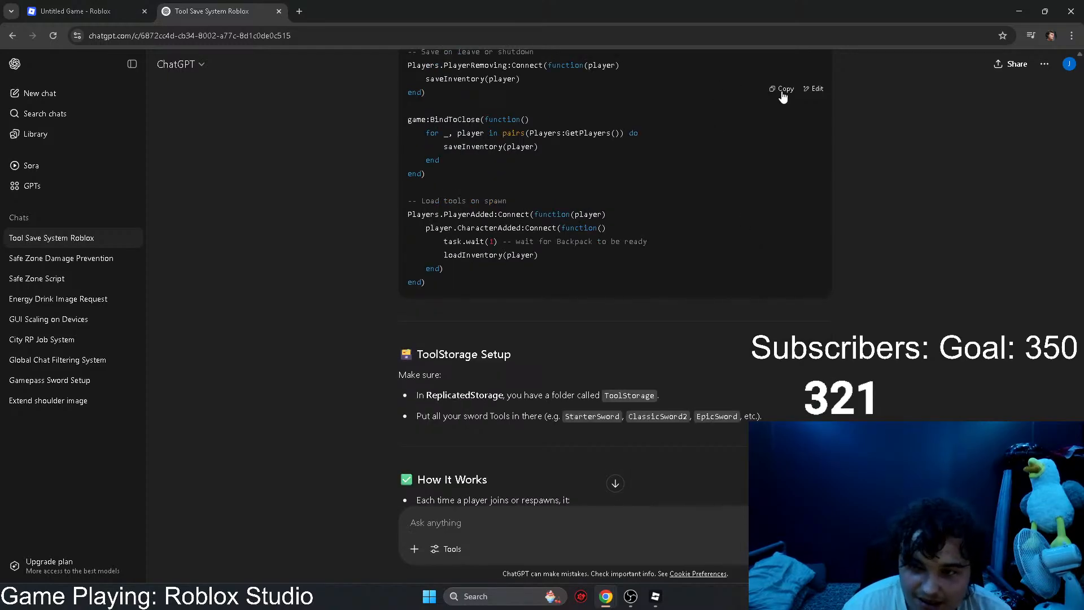
pyautogui.scroll(-3, 872, 357)
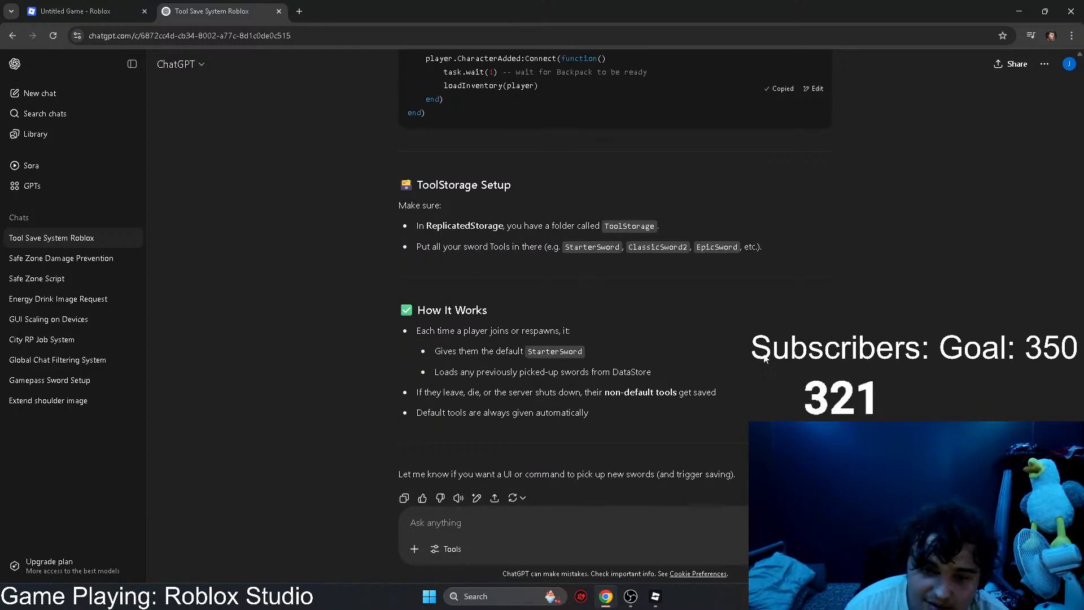
pyautogui.scroll(-1, 759, 351)
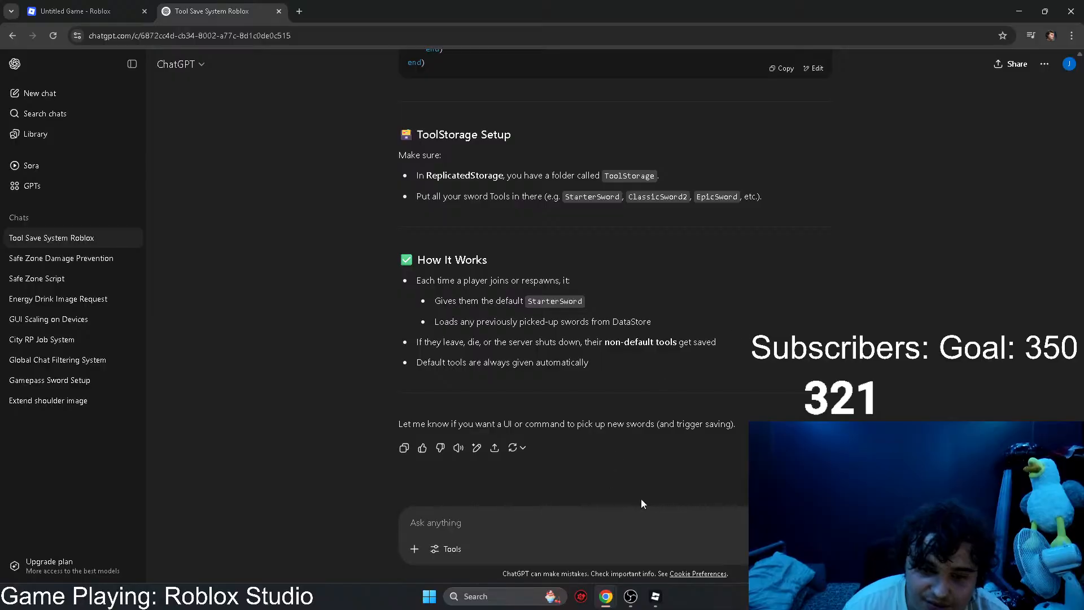
# Step: In Roblox Studio, replace the entire ToolDatabase script with the copied inventory-saving code and close the script
pyautogui.click(655, 596)
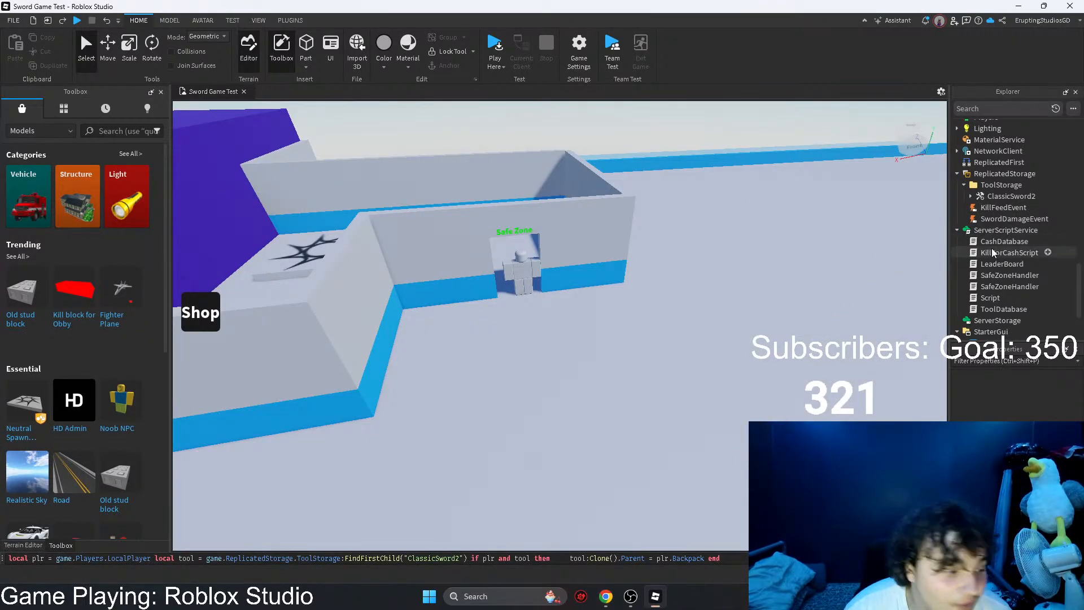
pyautogui.doubleClick(1003, 308)
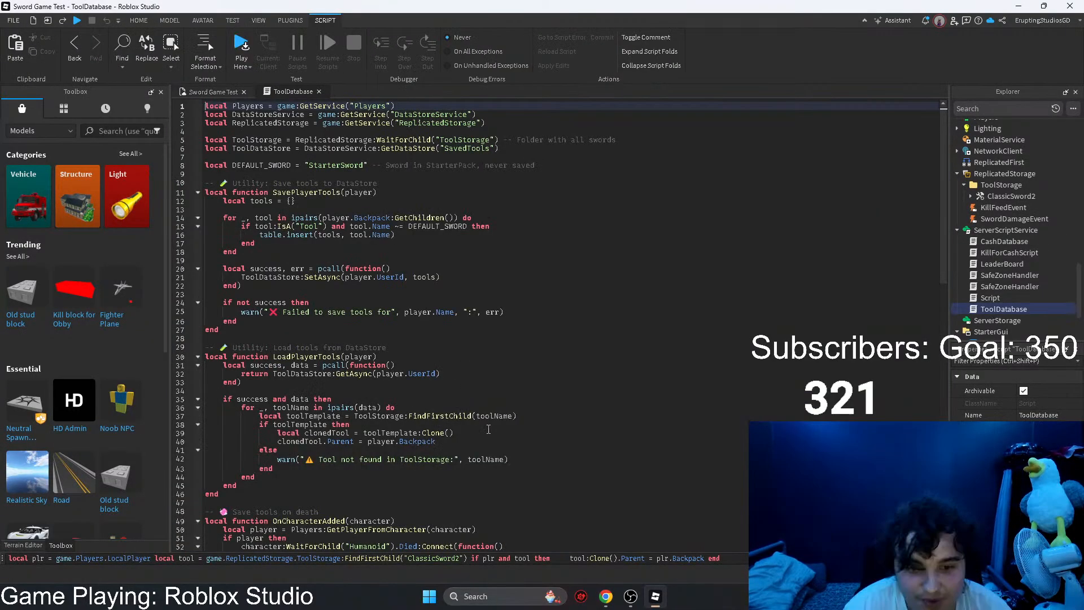
pyautogui.click(488, 431)
pyautogui.hotkey('ctrl', 'a')
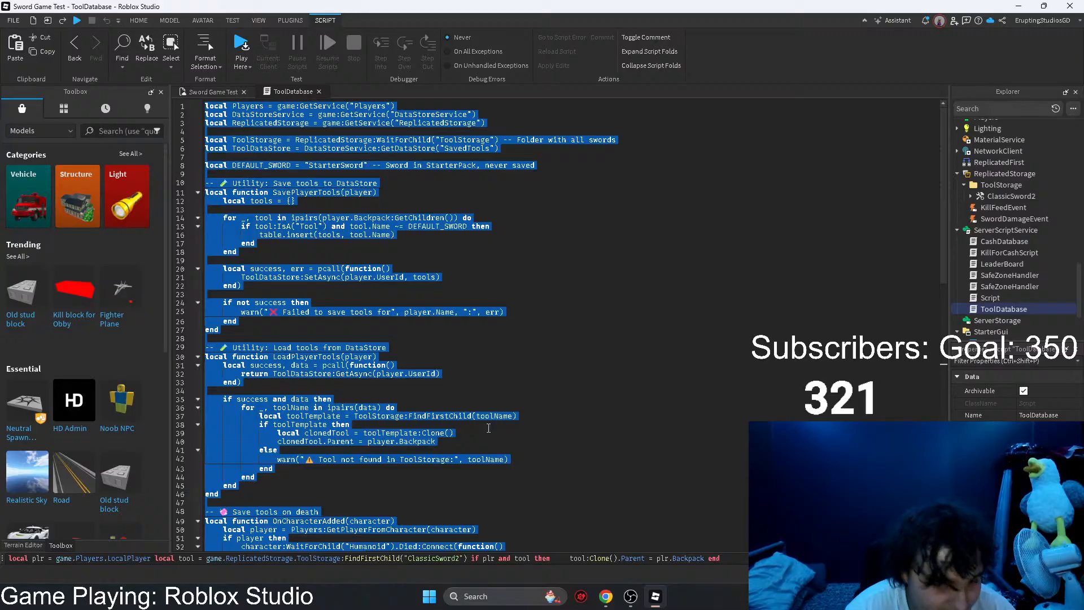
pyautogui.hotkey('ctrl', 'v')
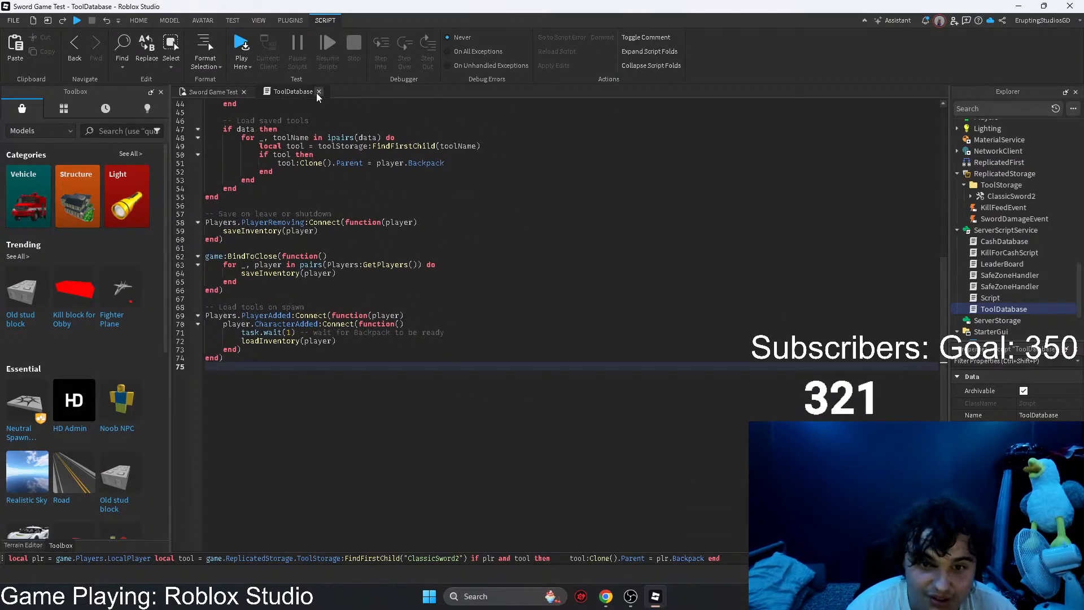
pyautogui.click(319, 92)
# Step: Playtest Sword Game Test, run the command that gives the player ClassicSword2, and check the client log in the Developer Console
pyautogui.click(494, 44)
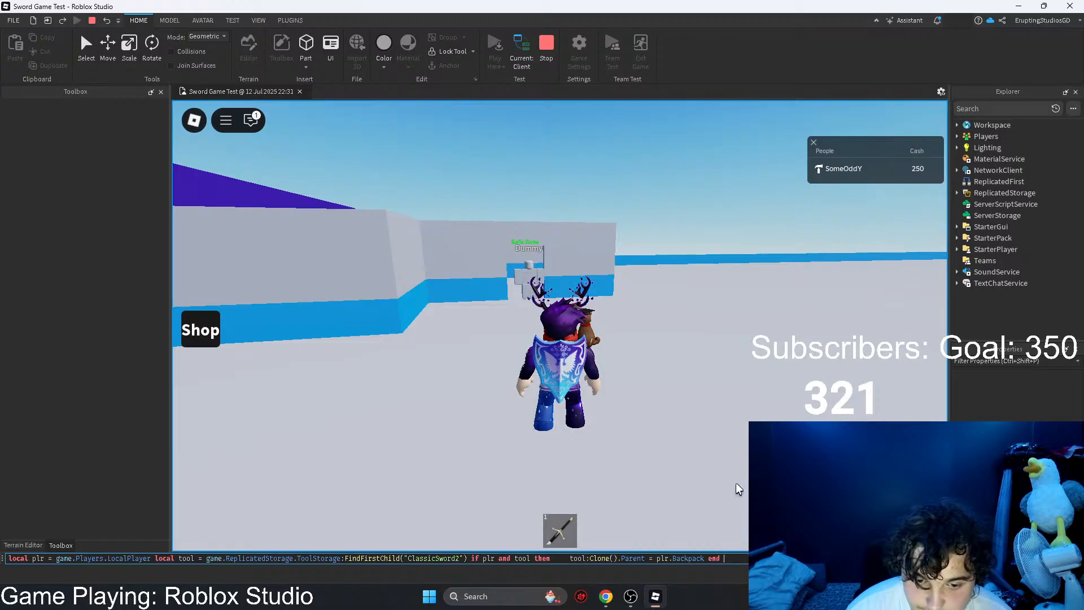
pyautogui.click(743, 558)
pyautogui.press('Return')
pyautogui.click(728, 462)
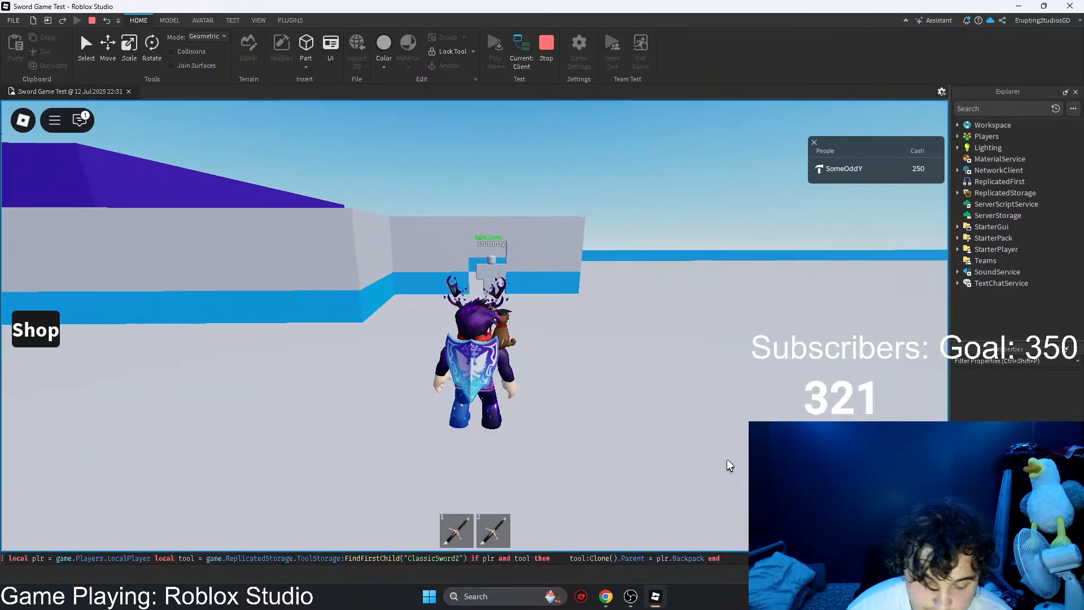
pyautogui.press('F9')
pyautogui.moveTo(831, 366); pyautogui.dragTo(831, 367, button='right')
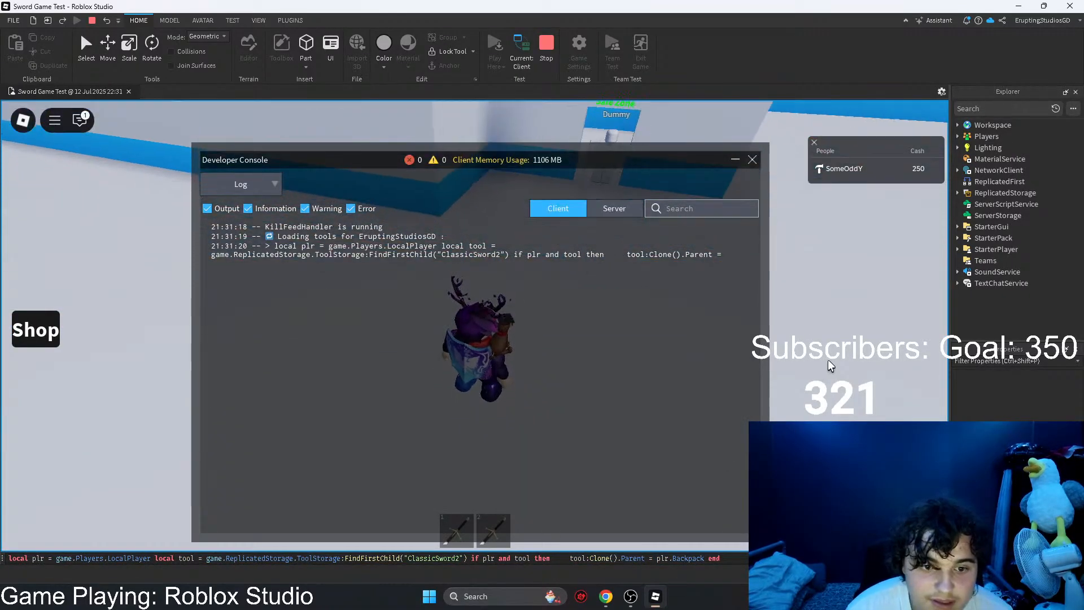
pyautogui.press('w')
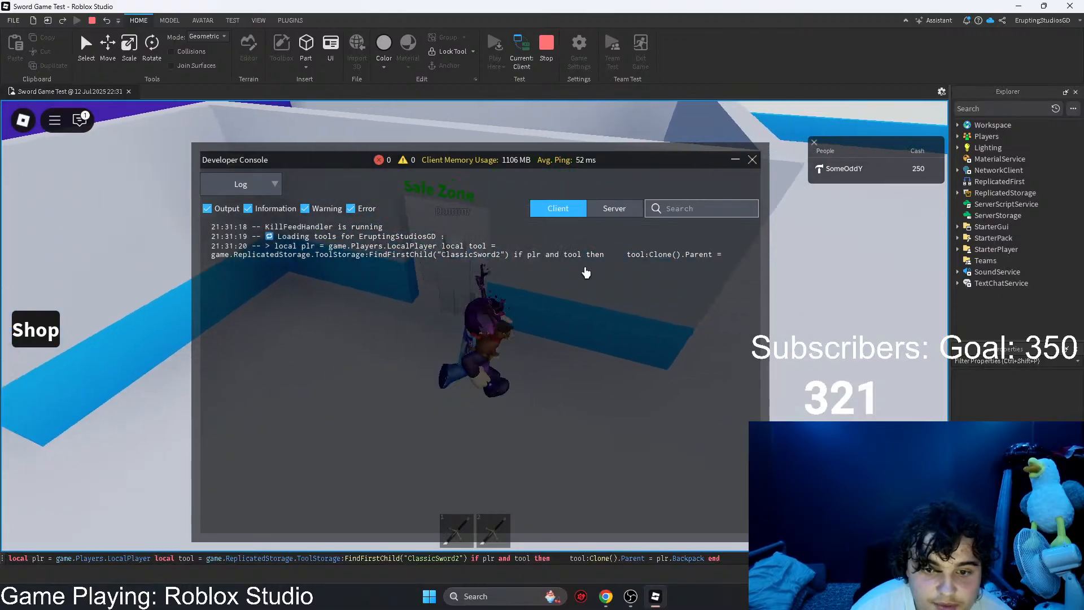
# Step: Respawn the character to test whether the second sword persists, and stop the playtest
pyautogui.press('Escape')
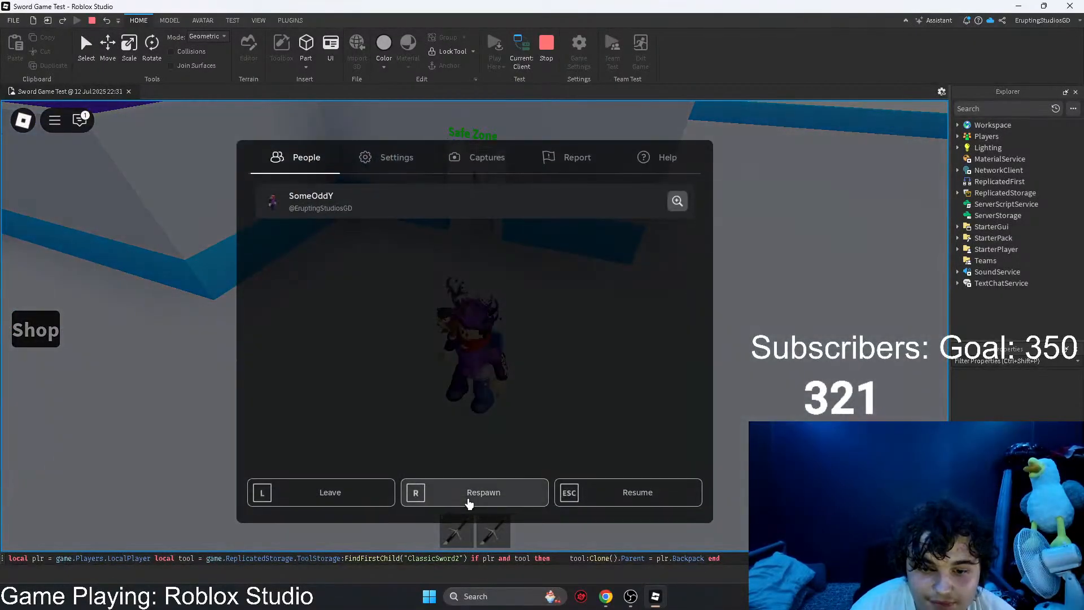
pyautogui.click(470, 489)
pyautogui.click(436, 311)
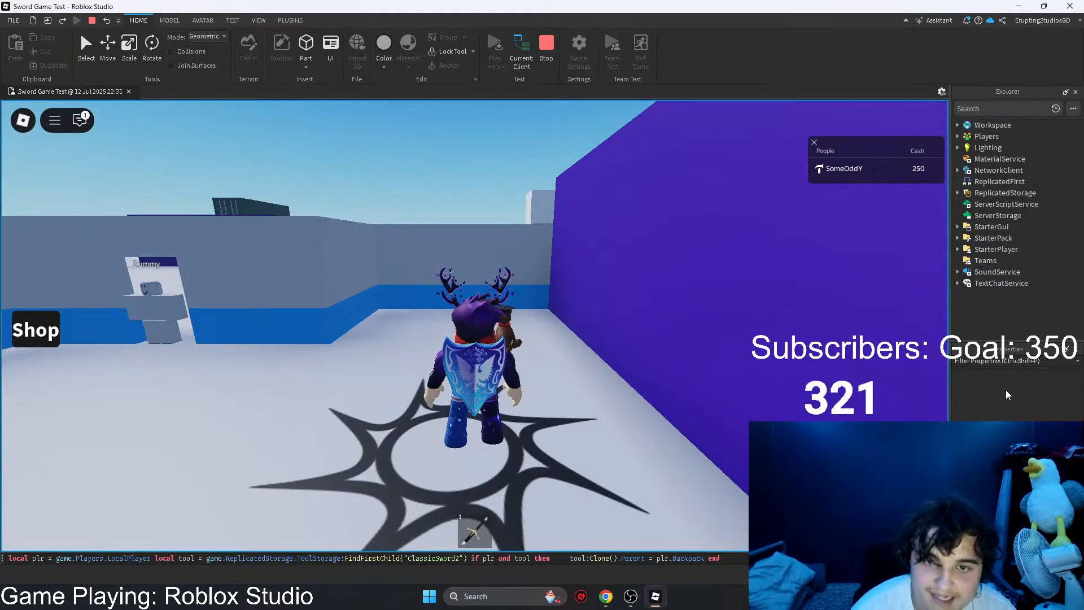
pyautogui.click(546, 47)
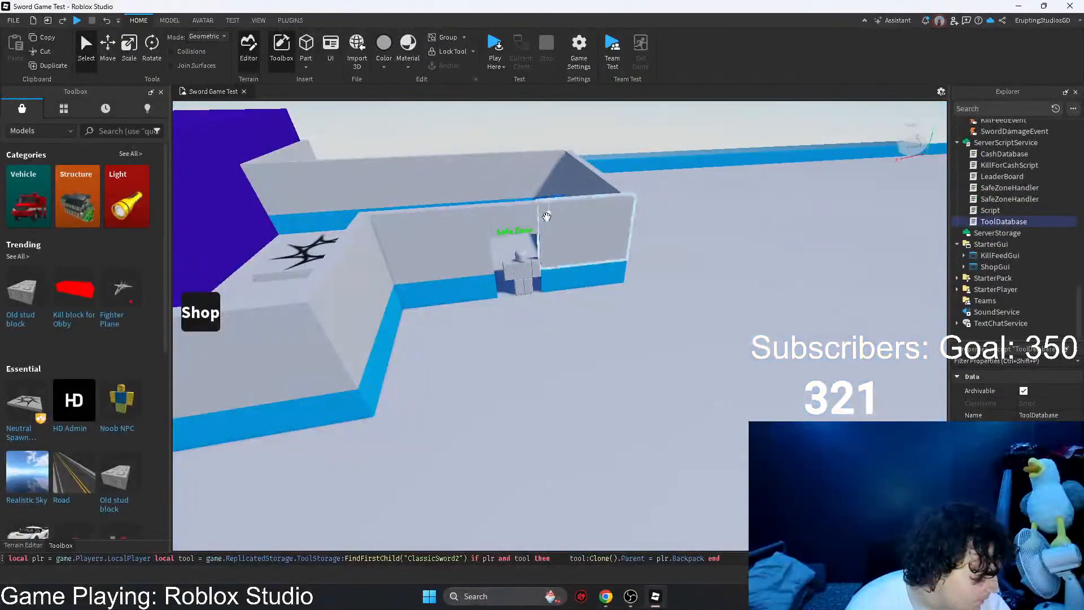
# Step: Return to the ChatGPT conversation and send the message "it still didnt work"
pyautogui.hotkey('alt', 'Tab')
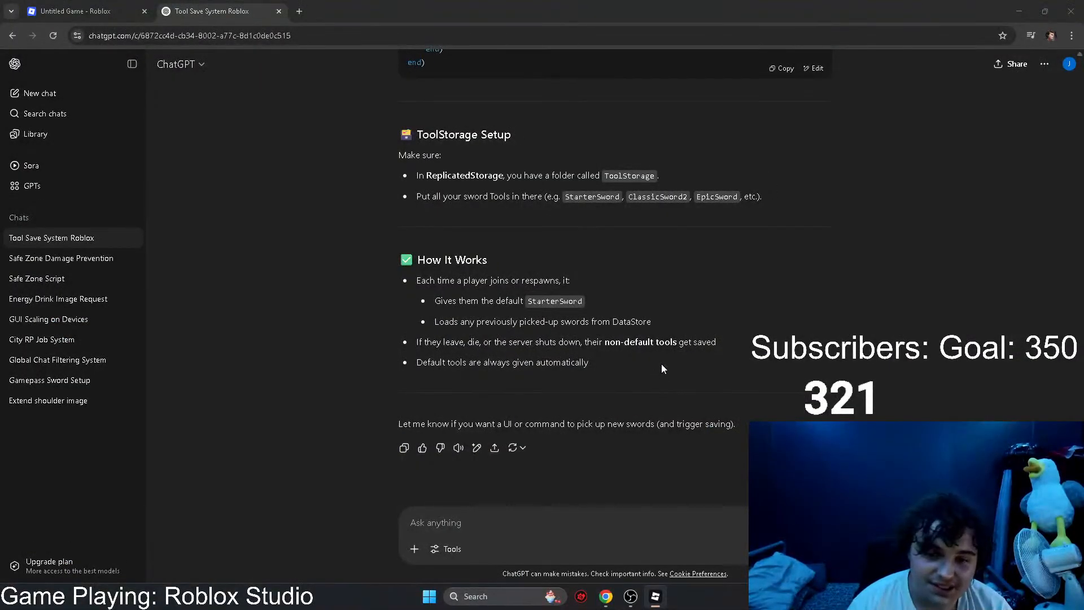
pyautogui.click(506, 524)
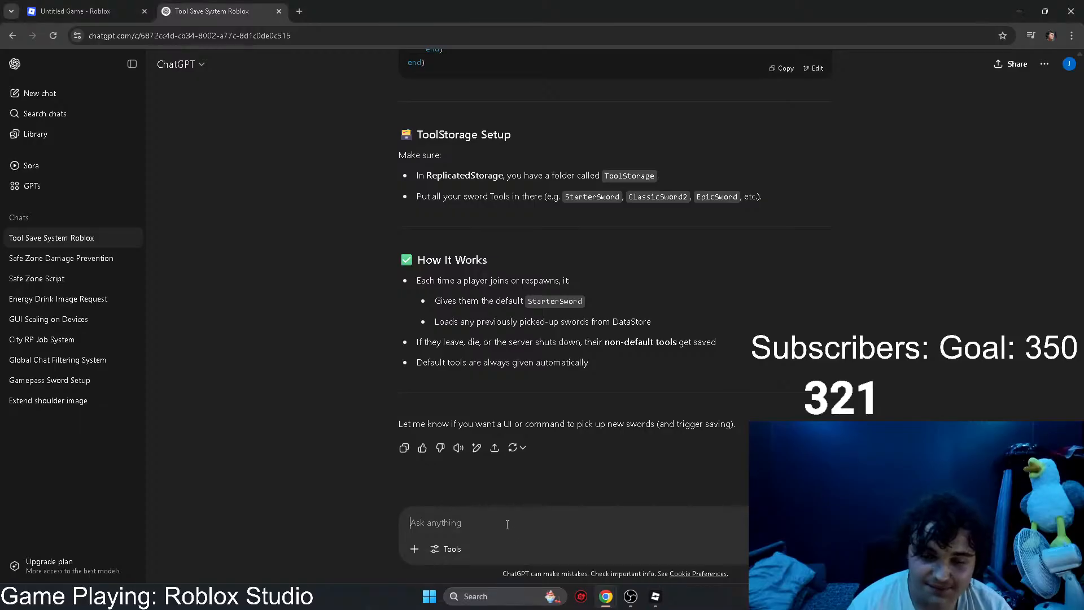
pyautogui.write('it still di')
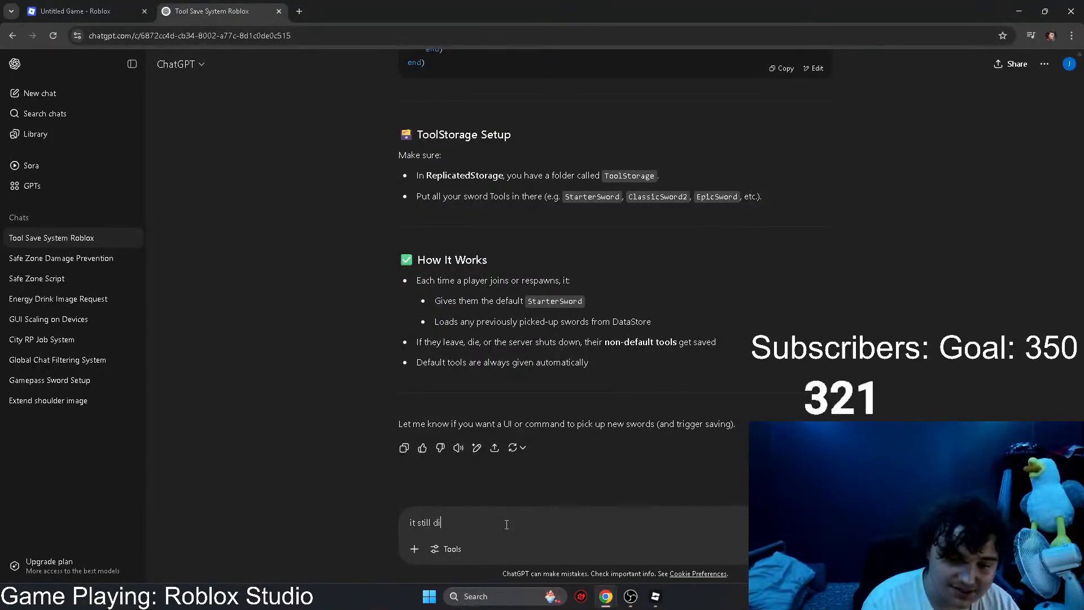
pyautogui.write('dnt work')
pyautogui.press('Return')
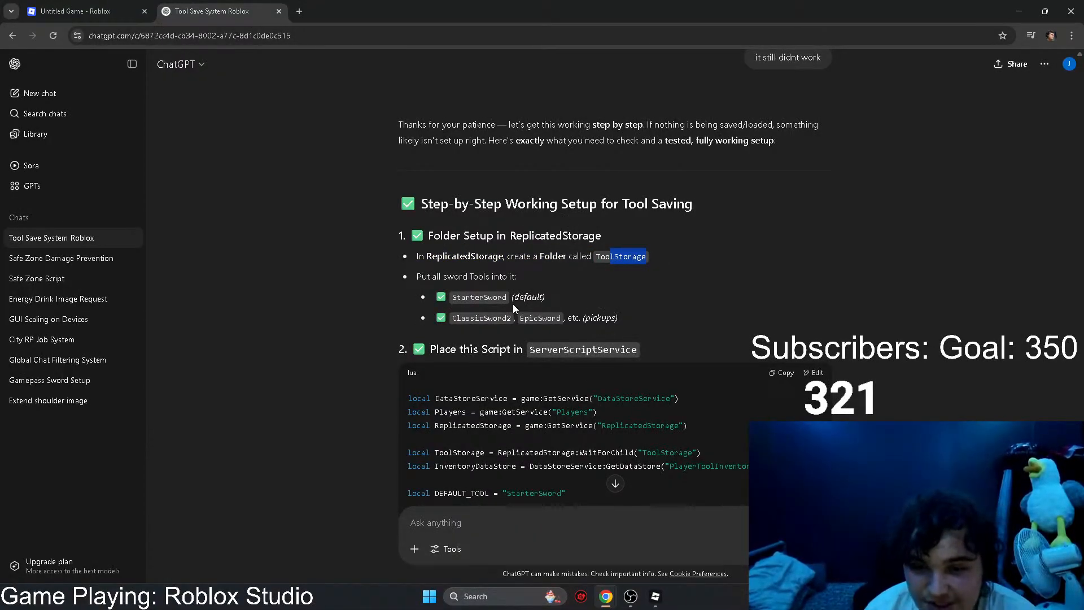
# Step: Switch to Roblox Studio and copy StarterSword from StarterPack into the ToolStorage folder in ReplicatedStorage
pyautogui.click(565, 296)
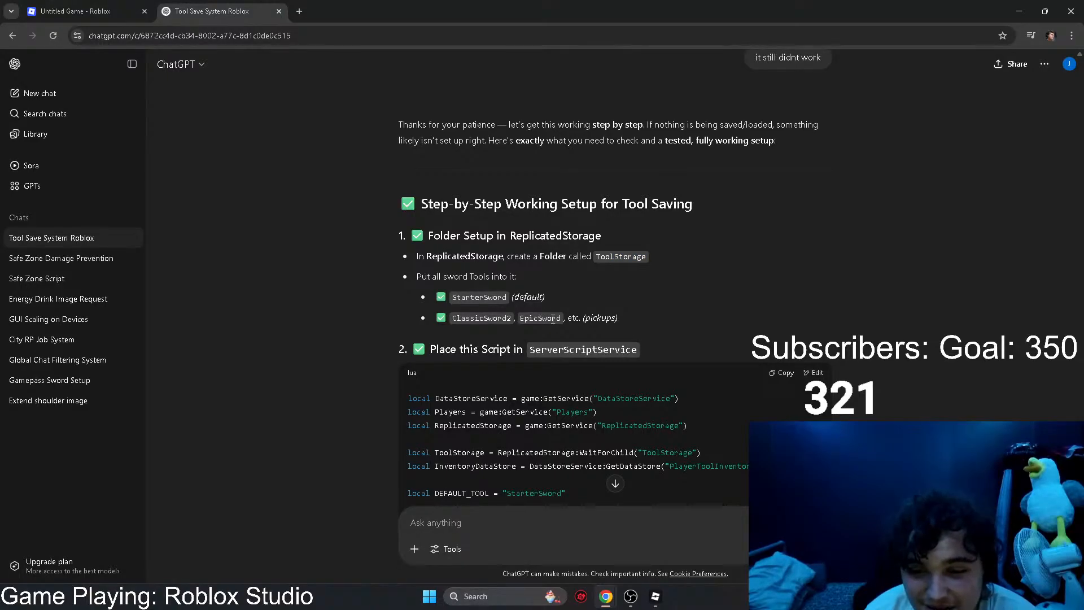
pyautogui.click(658, 604)
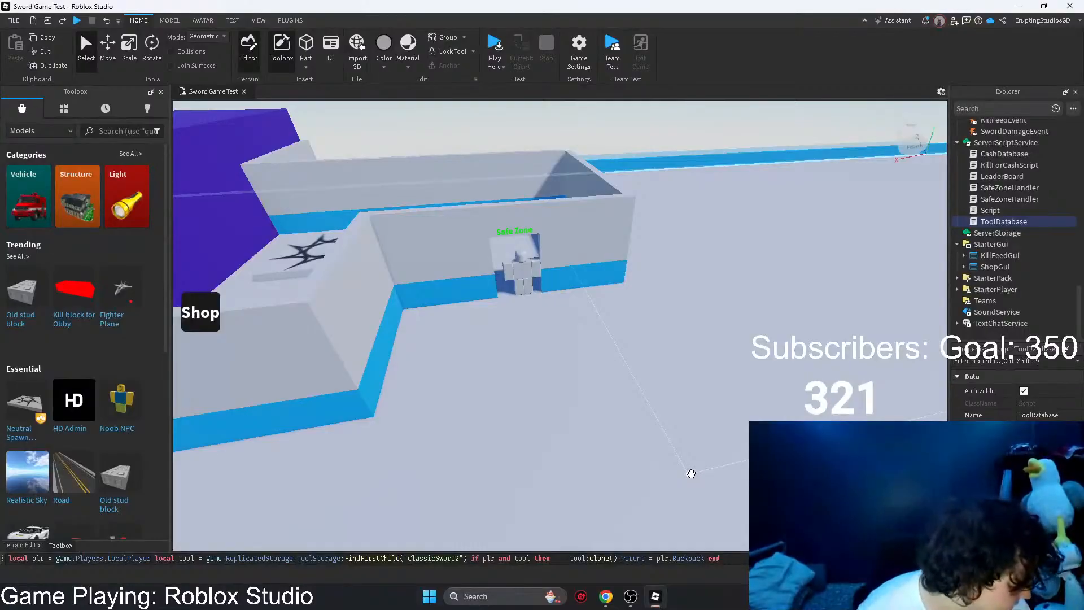
pyautogui.scroll(2, 999, 230)
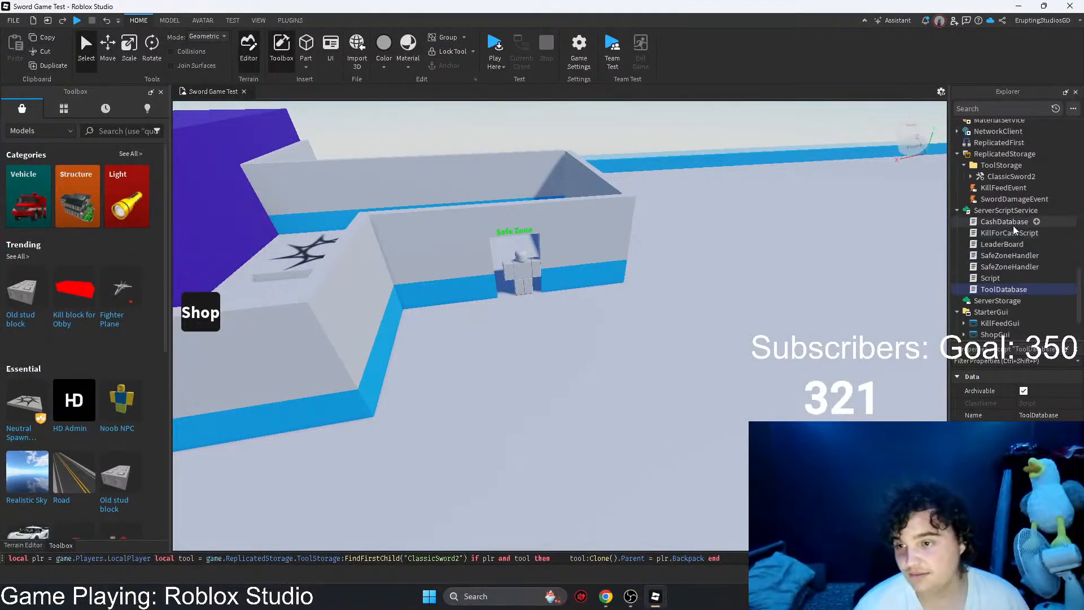
pyautogui.scroll(-1, 994, 217)
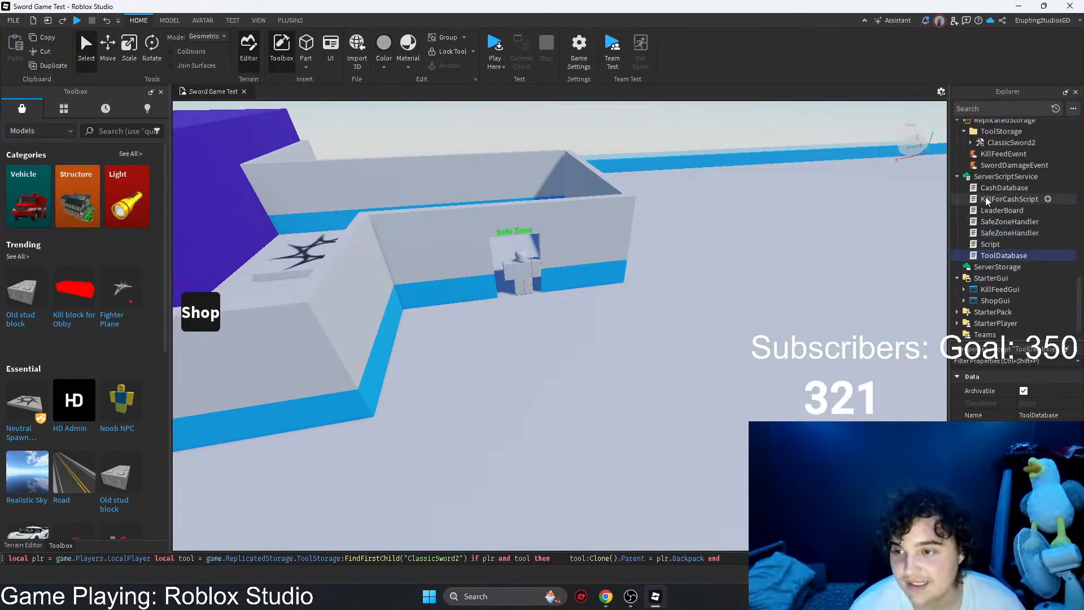
pyautogui.scroll(3, 993, 226)
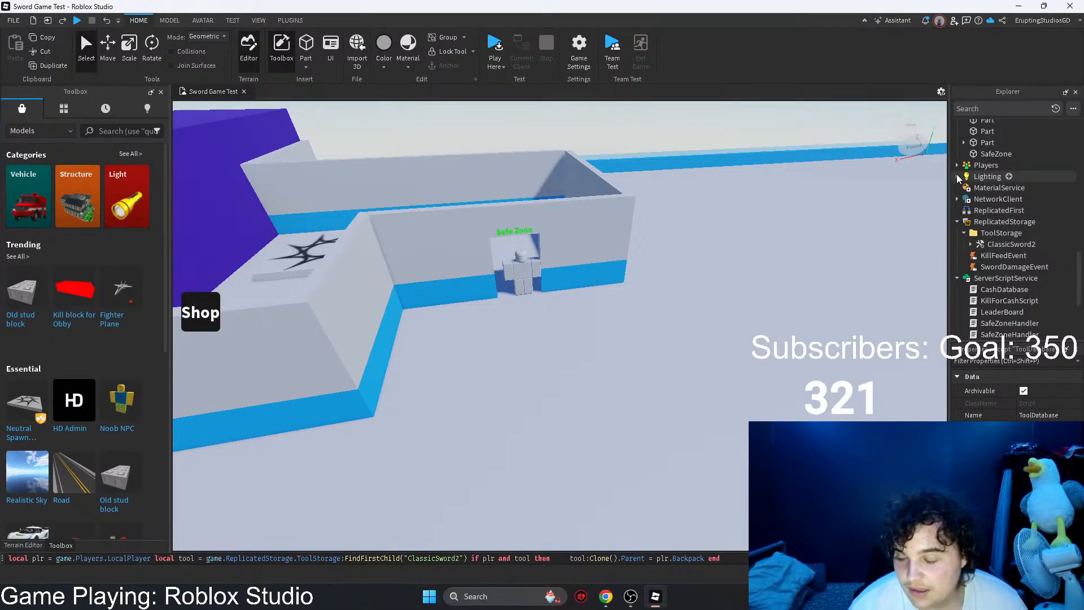
pyautogui.scroll(-4, 958, 179)
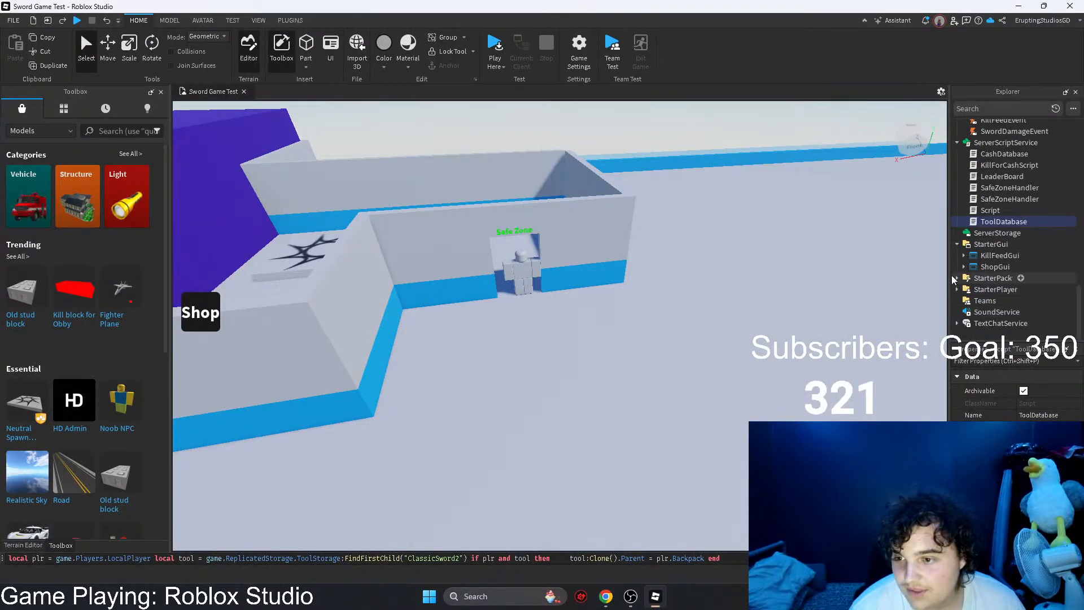
pyautogui.click(956, 278)
pyautogui.click(982, 291)
pyautogui.moveTo(610, 322); pyautogui.dragTo(570, 297, button='right')
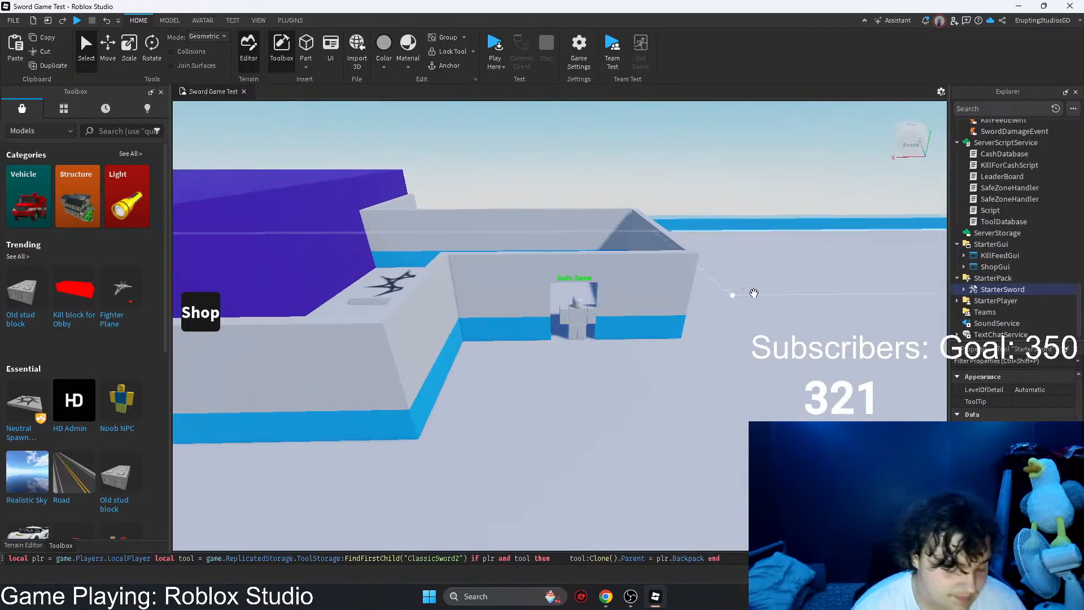
pyautogui.moveTo(753, 293); pyautogui.dragTo(994, 223)
pyautogui.scroll(4, 1008, 243)
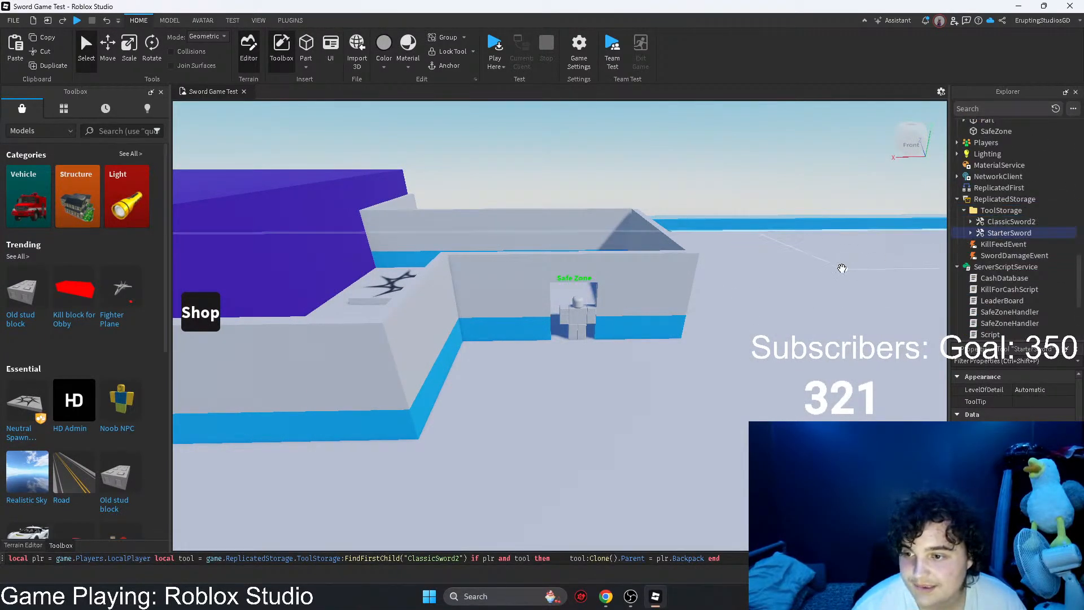
# Step: Copy ClassicSword2 from ToolStorage into Workspace and move it onto the open ground near the blue container as a pickup
pyautogui.click(1014, 224)
pyautogui.hotkey('ctrl', 'c')
pyautogui.hotkey('ctrl', 'v')
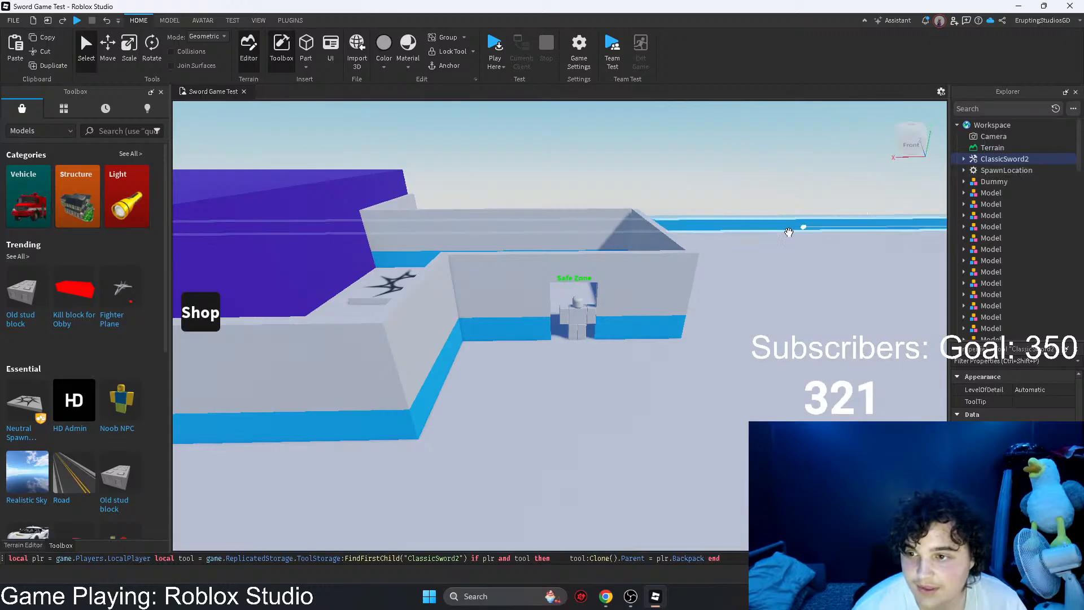
pyautogui.press('f')
pyautogui.hotkey('ctrl', '2')
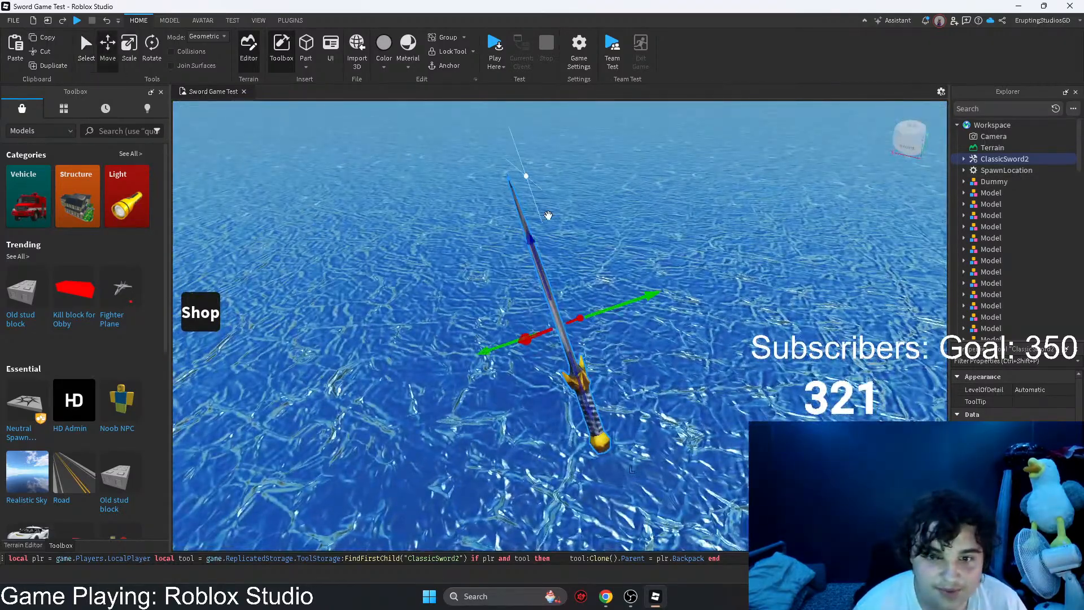
pyautogui.moveTo(548, 215); pyautogui.dragTo(565, 244, button='right')
pyautogui.moveTo(565, 244); pyautogui.dragTo(593, 330)
pyautogui.moveTo(712, 391); pyautogui.dragTo(634, 359)
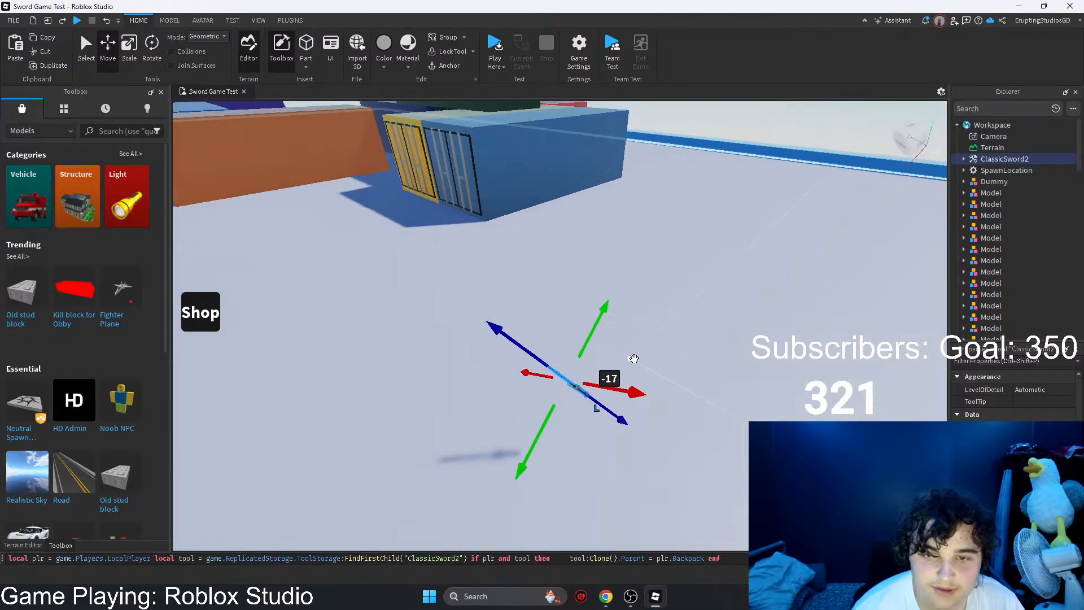
pyautogui.moveTo(634, 359); pyautogui.dragTo(664, 317, button='right')
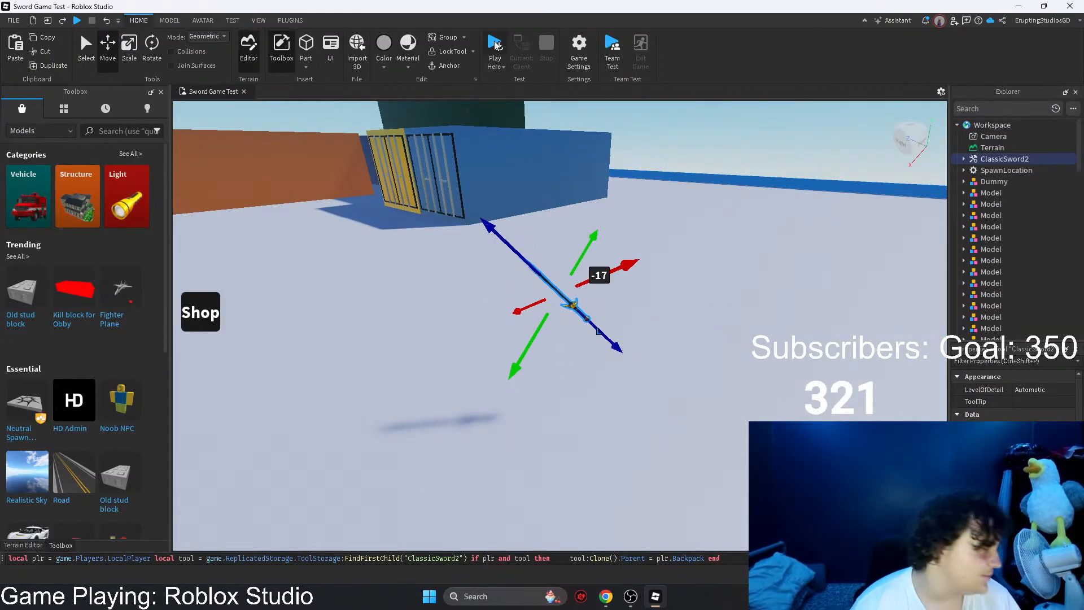
# Step: Playtest the game, check the Developer Console log, equip the second sword, and walk the character into the sword on the ground
pyautogui.click(495, 45)
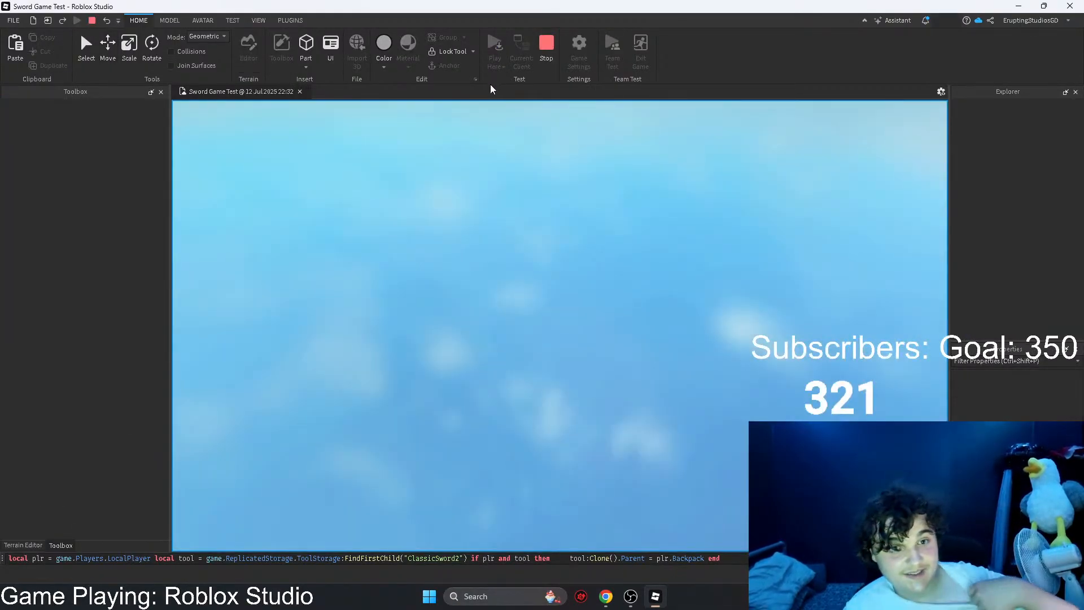
pyautogui.press('F9')
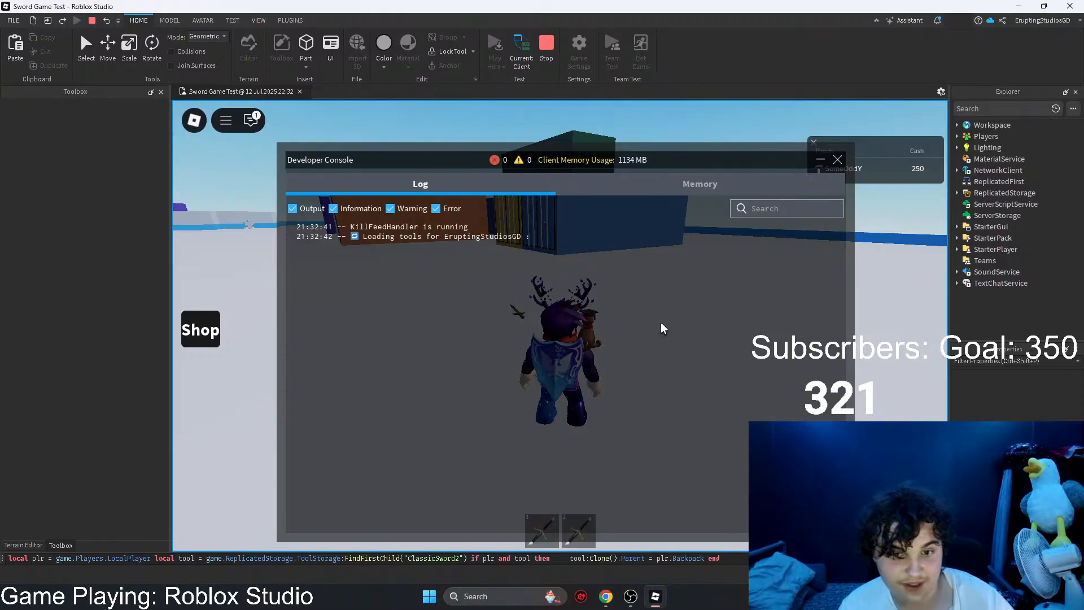
pyautogui.press('F9')
pyautogui.moveTo(664, 329); pyautogui.dragTo(619, 458, button='right')
pyautogui.click(492, 536)
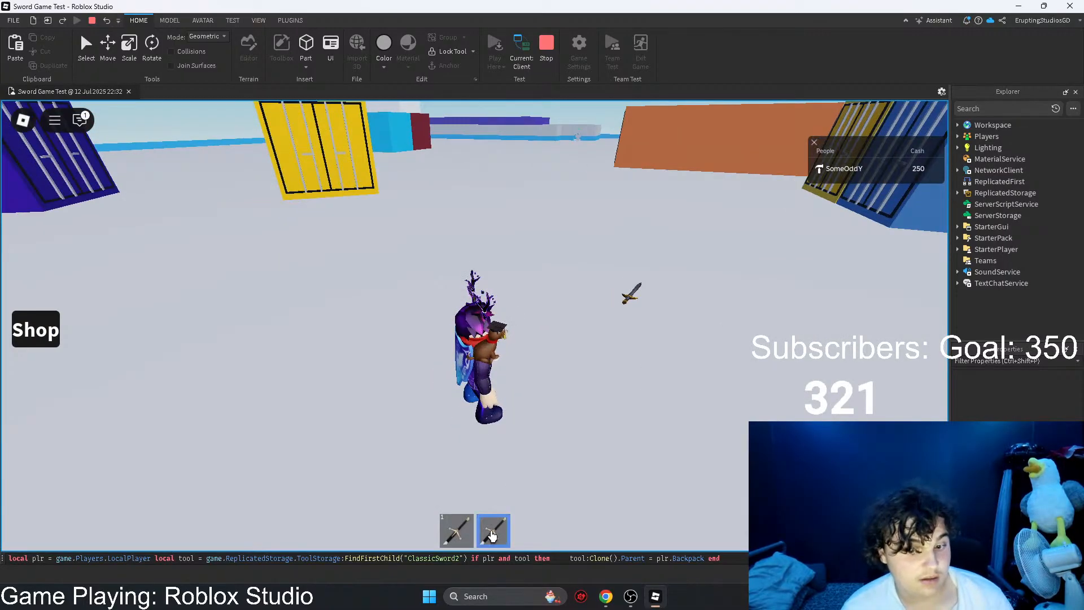
pyautogui.moveTo(556, 362); pyautogui.dragTo(545, 358, button='right')
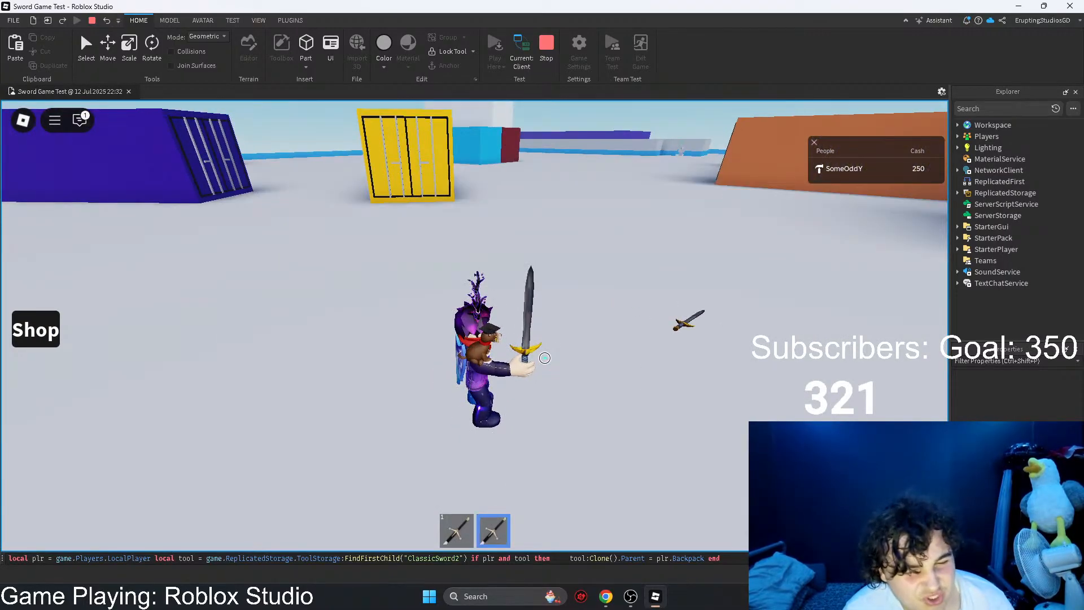
pyautogui.press('2')
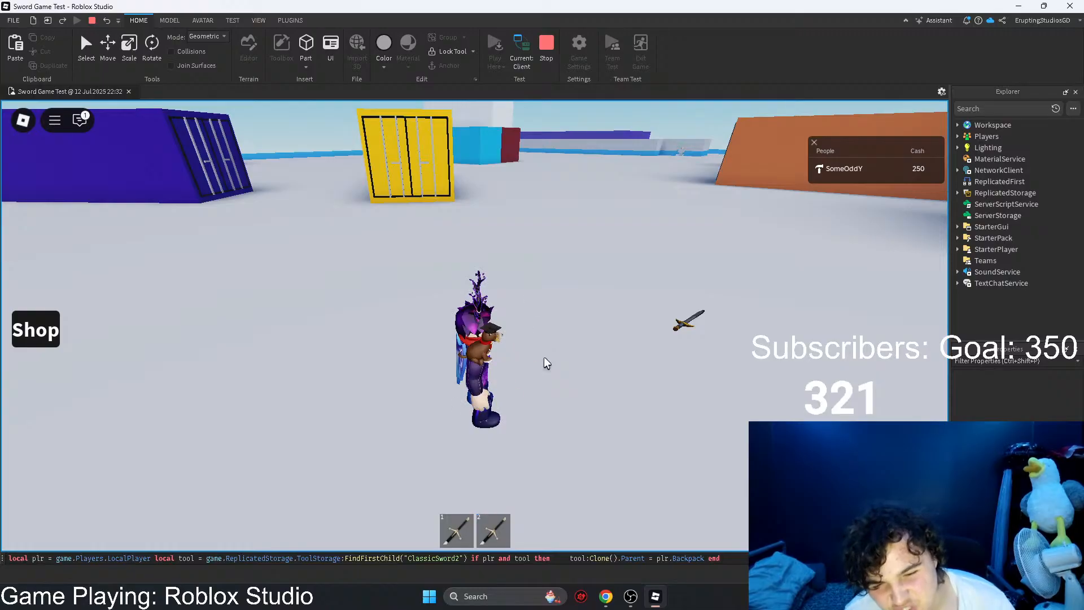
pyautogui.press('2')
pyautogui.press('2')
pyautogui.press('w')
pyautogui.press('d')
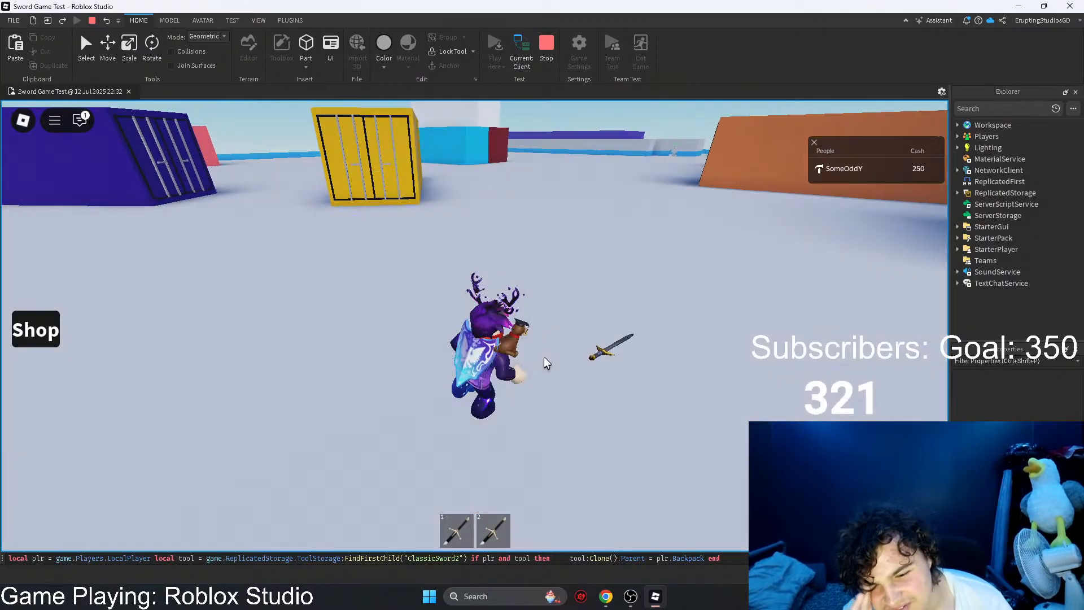
# Step: Respawn the character to test whether the picked-up swords persist, and stop the playtest
pyautogui.press('Escape')
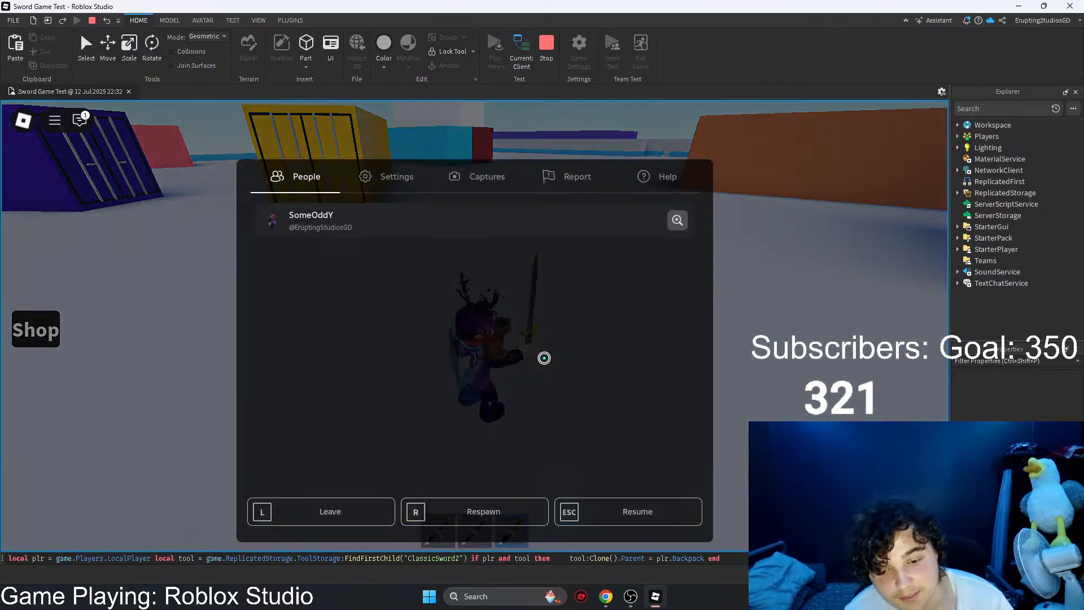
pyautogui.click(480, 491)
pyautogui.click(389, 309)
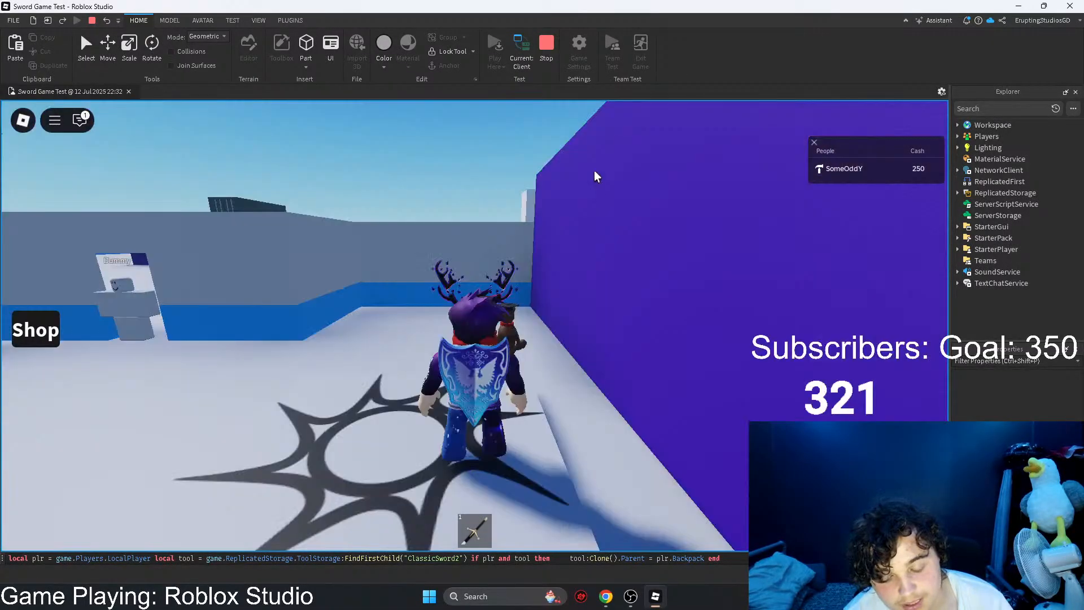
pyautogui.click(545, 52)
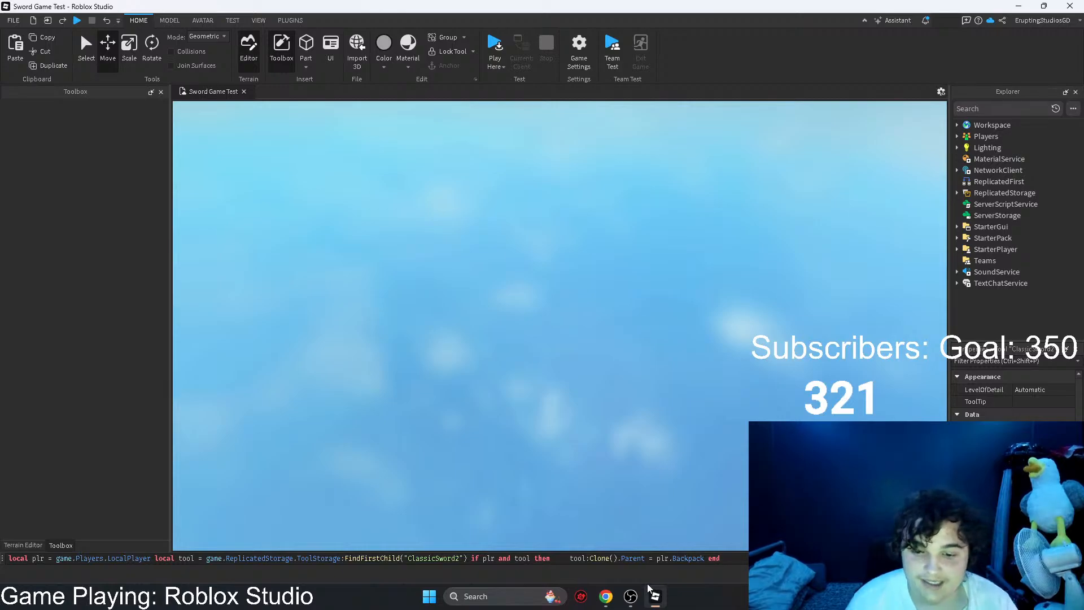
# Step: Switch to ChatGPT and report that it gave the sword but picking up the same one got rid of both
pyautogui.moveTo(606, 596)
pyautogui.click(632, 535)
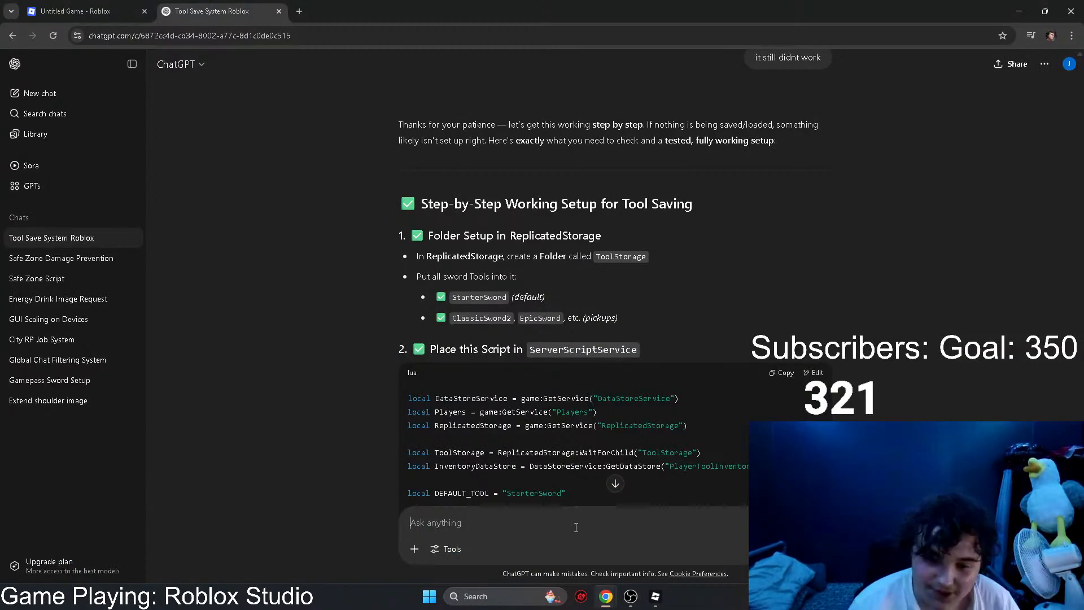
pyautogui.write('1s')
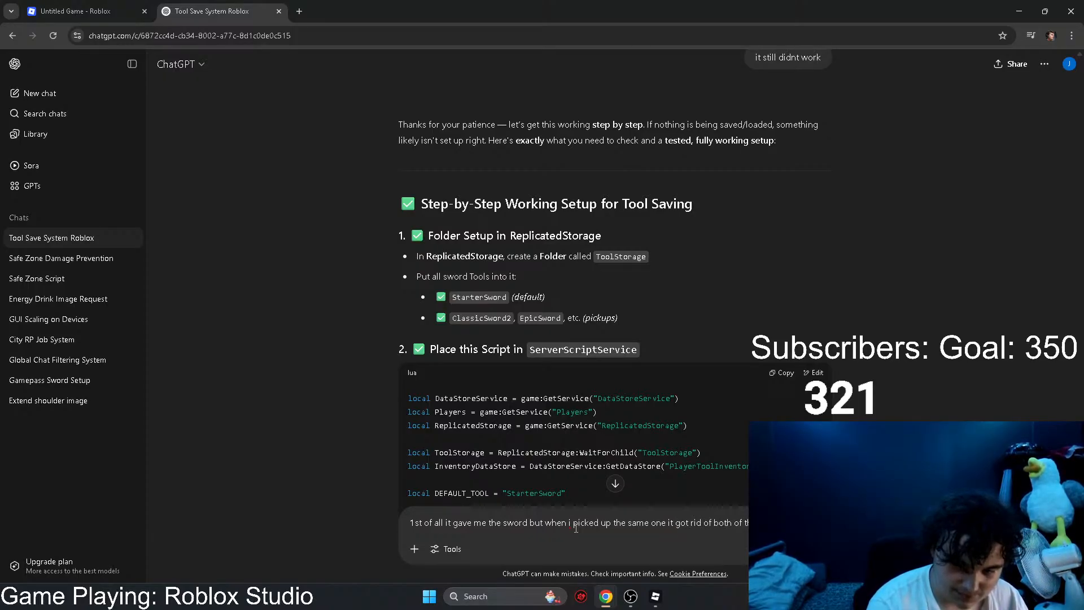
pyautogui.press('Return')
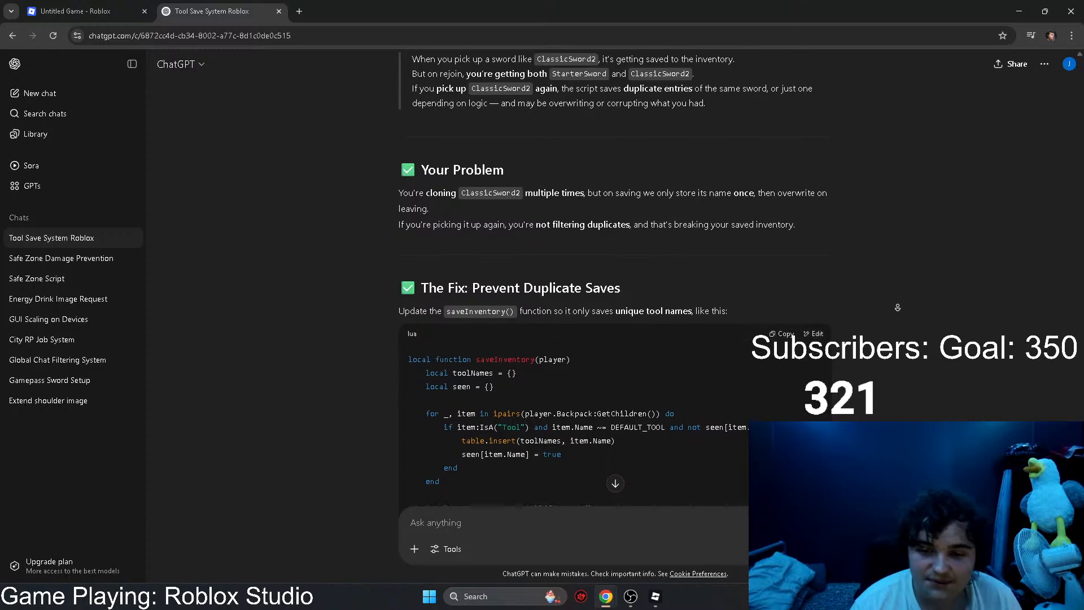
# Step: Review the suggested duplicate-save fix and send the message "can you do that all for me please"
pyautogui.middleClick(903, 320)
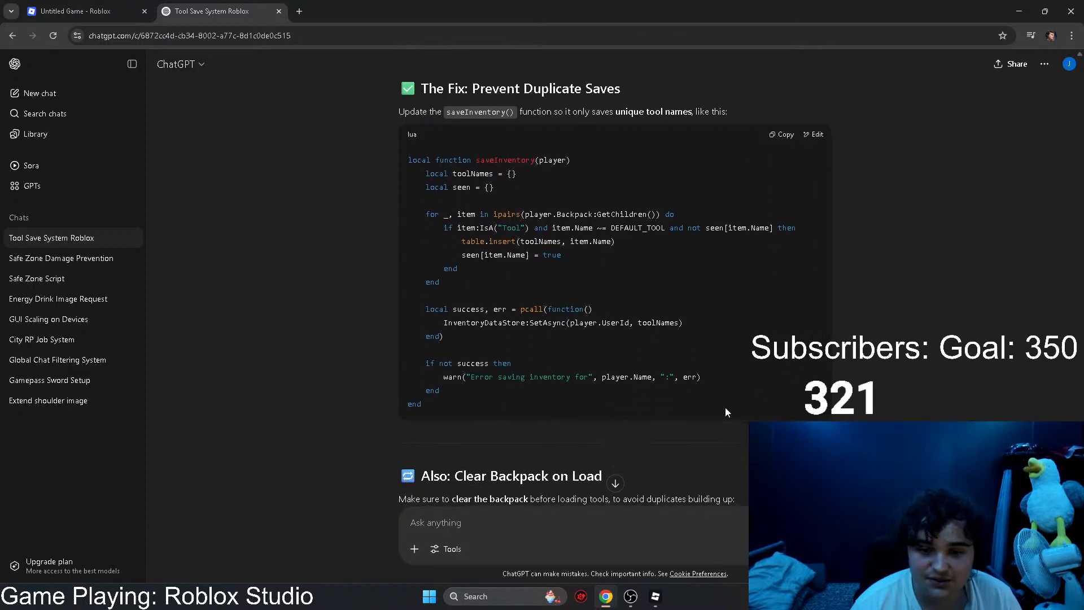
pyautogui.scroll(-7, 599, 524)
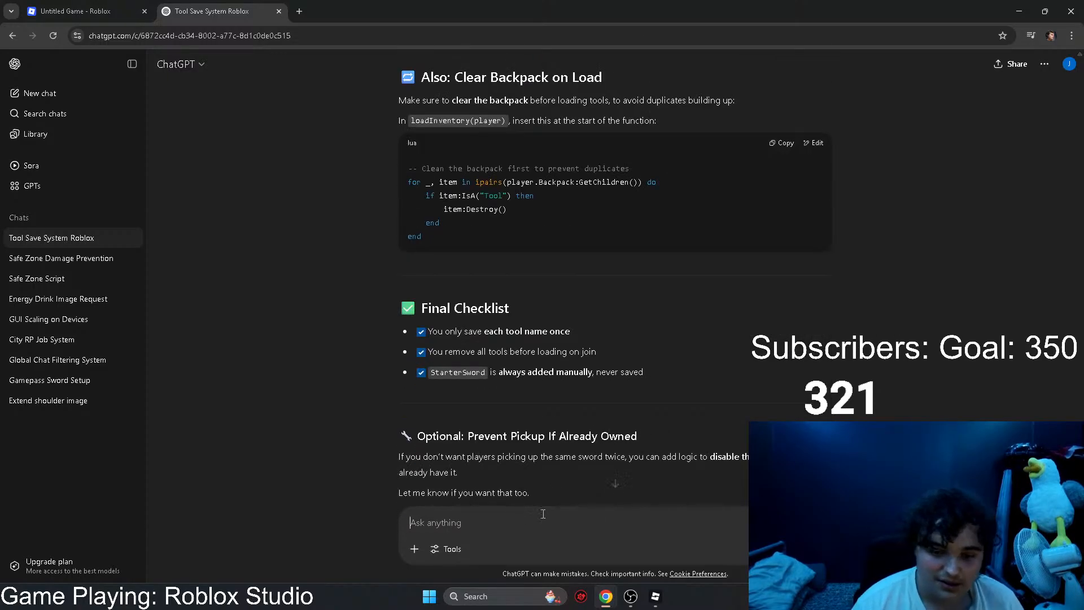
pyautogui.write('can you do that')
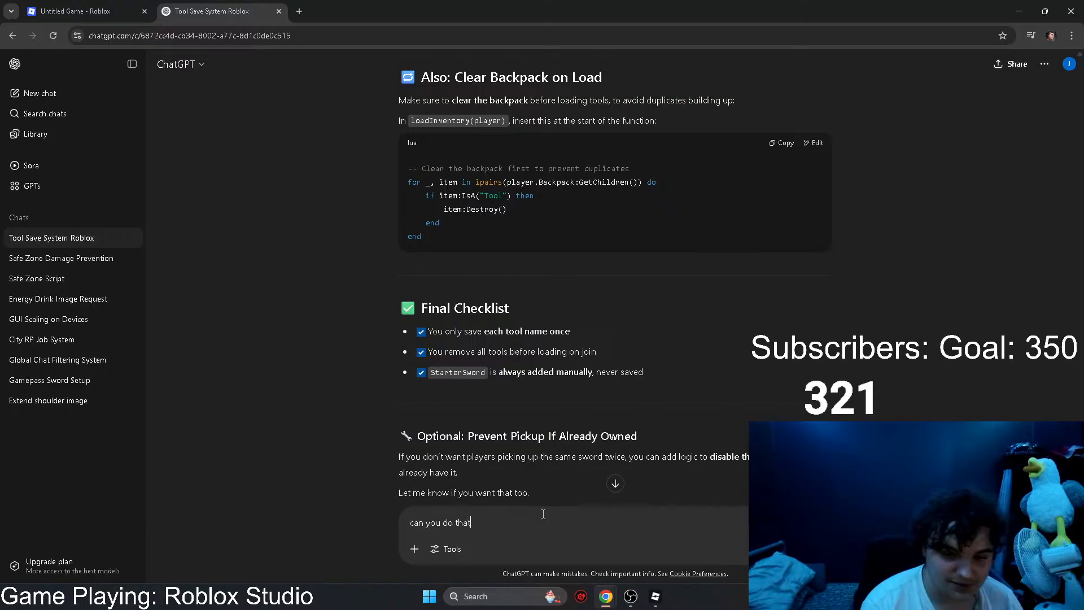
pyautogui.write(' all for me please')
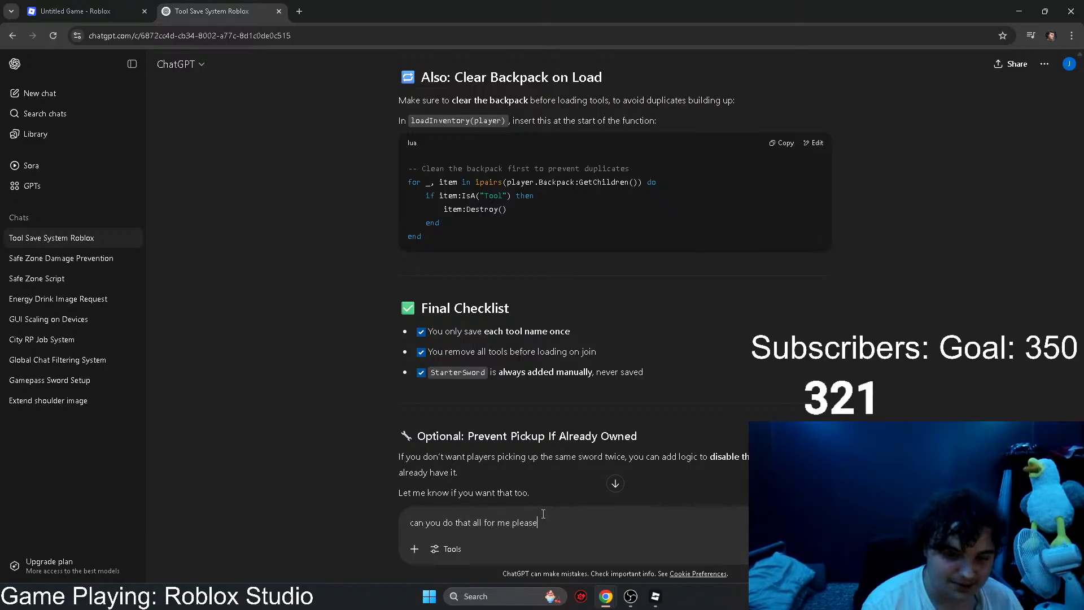
pyautogui.press('Return')
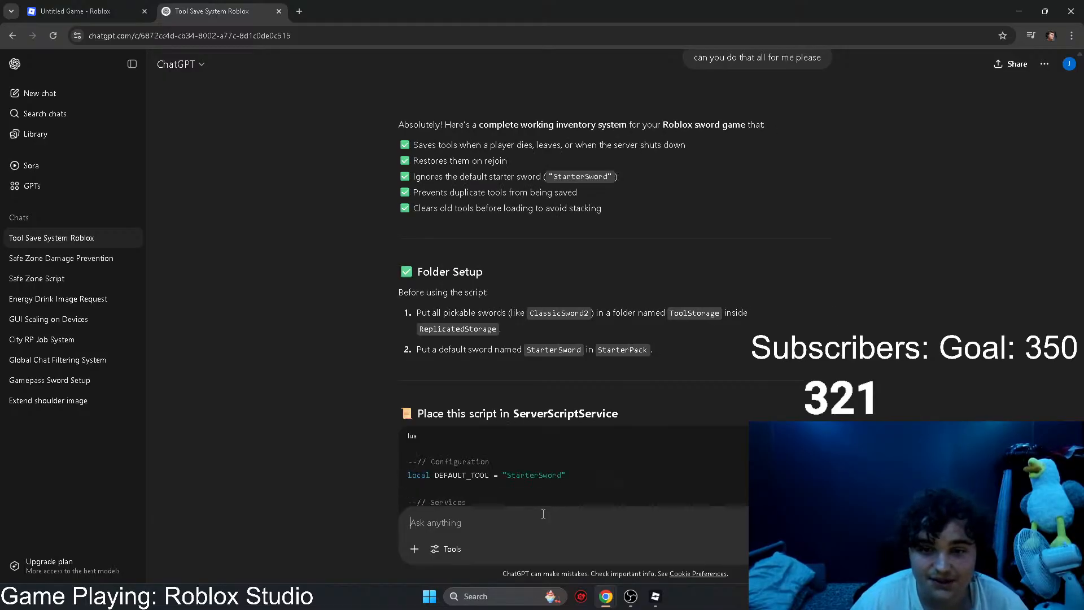
# Step: Review the complete inventory system reply in ChatGPT and copy its ServerScriptService script
pyautogui.scroll(-3, 658, 339)
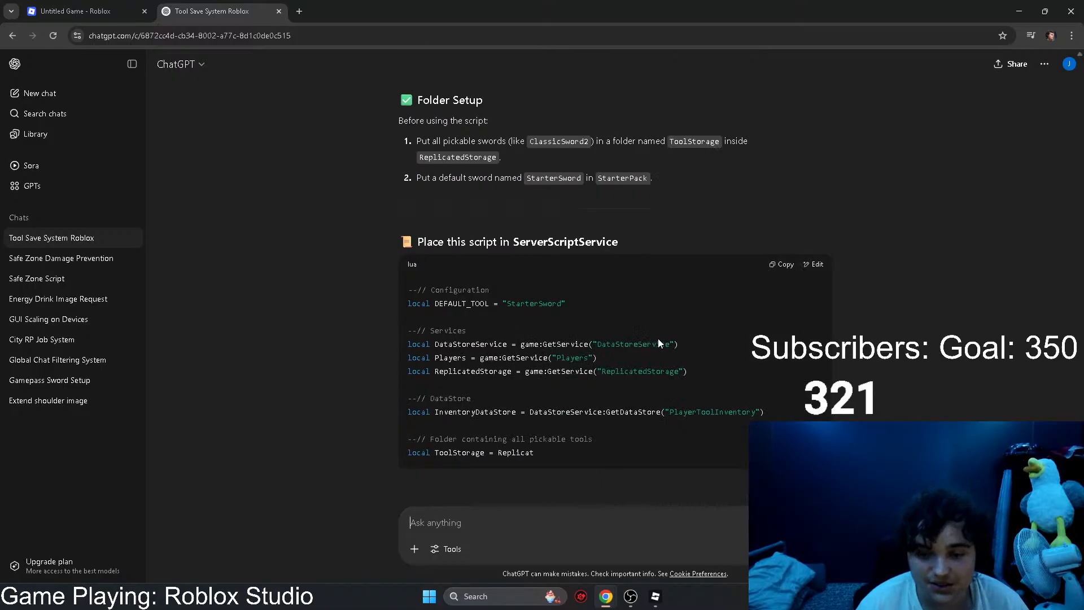
pyautogui.scroll(-1, 718, 327)
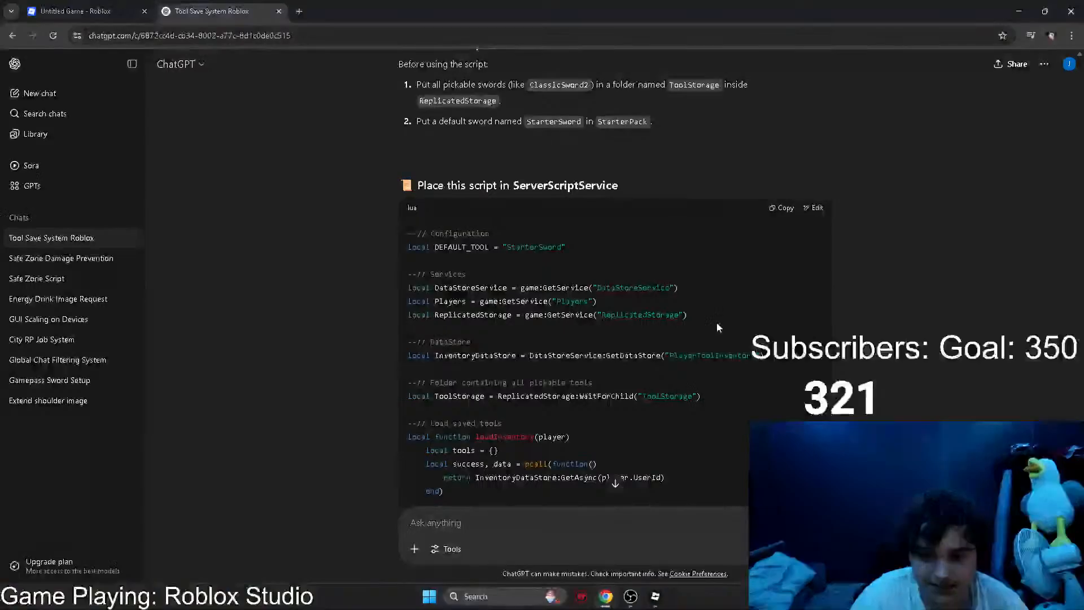
pyautogui.scroll(-5, 675, 235)
pyautogui.scroll(-3, 673, 242)
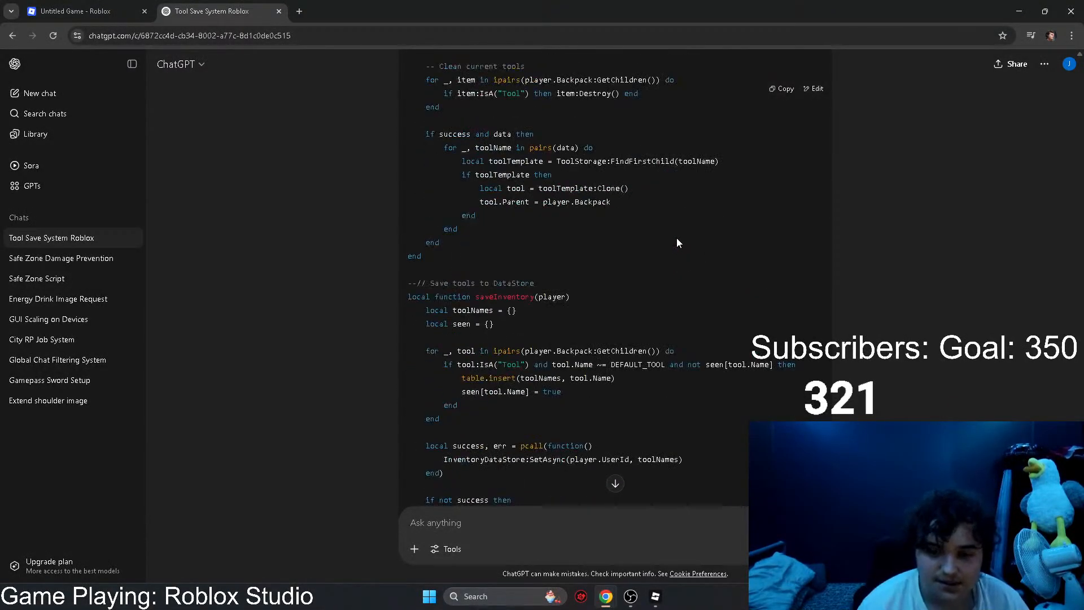
pyautogui.scroll(-10, 676, 238)
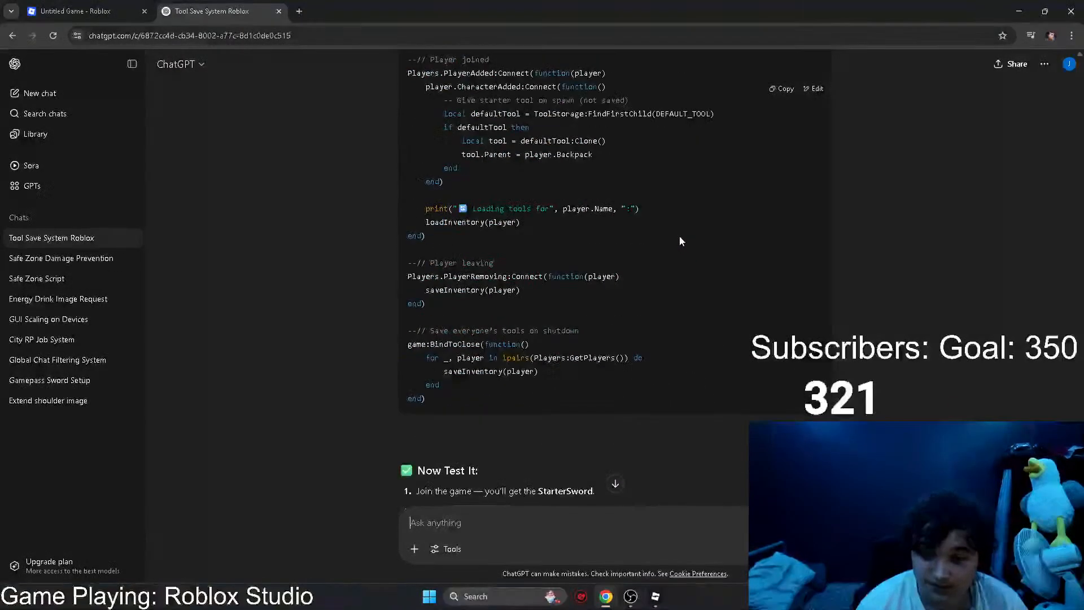
# Step: Switch to Roblox Studio, replace the entire ToolDatabase script with the copied inventory code, and close the script
pyautogui.click(655, 596)
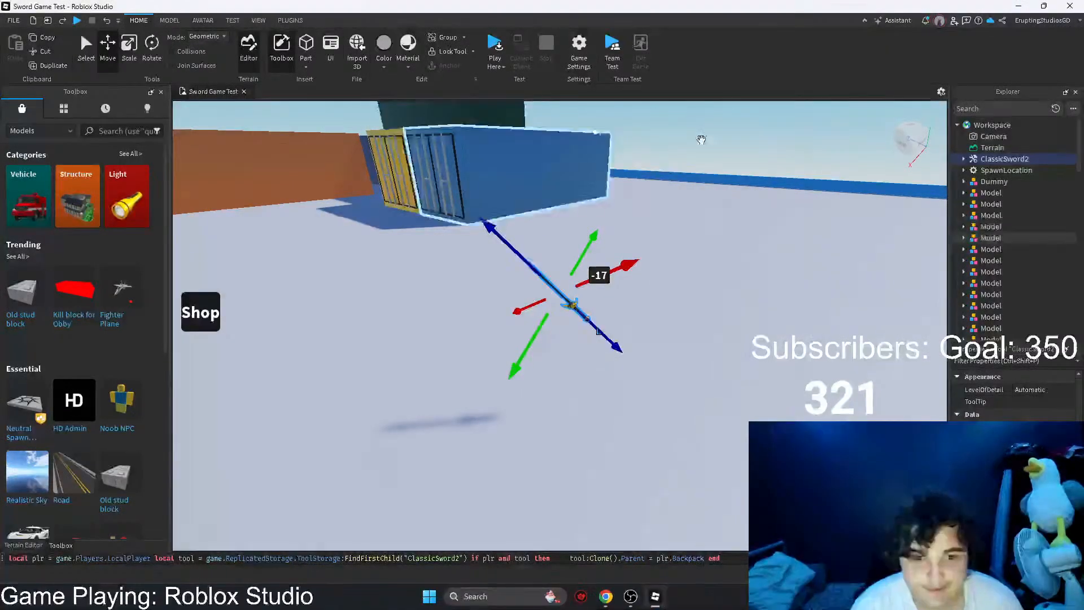
pyautogui.moveTo(1080, 151); pyautogui.dragTo(1081, 308)
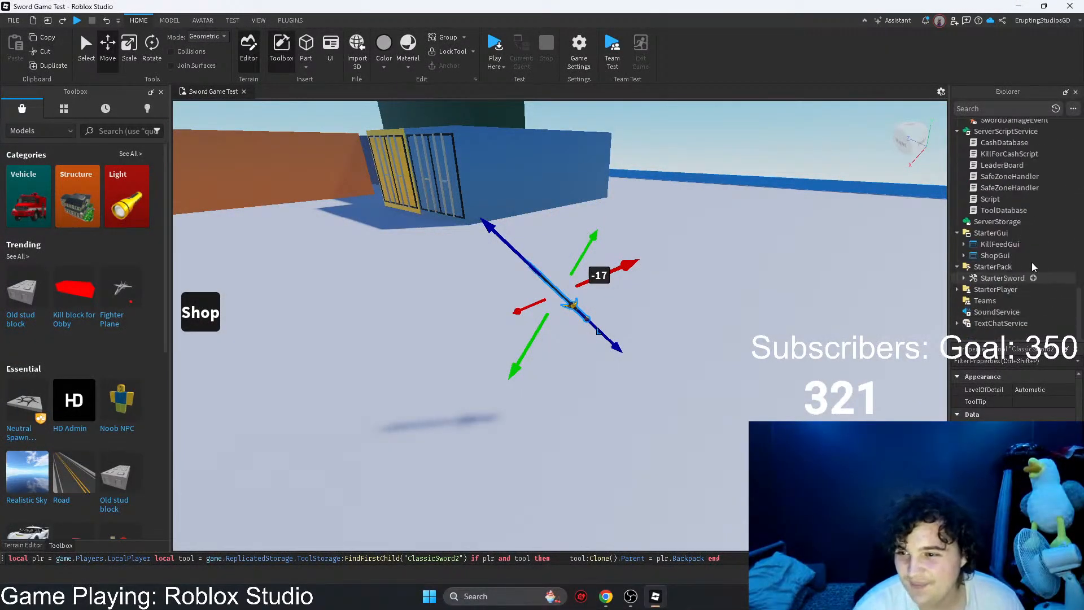
pyautogui.doubleClick(992, 210)
pyautogui.scroll(-13, 476, 455)
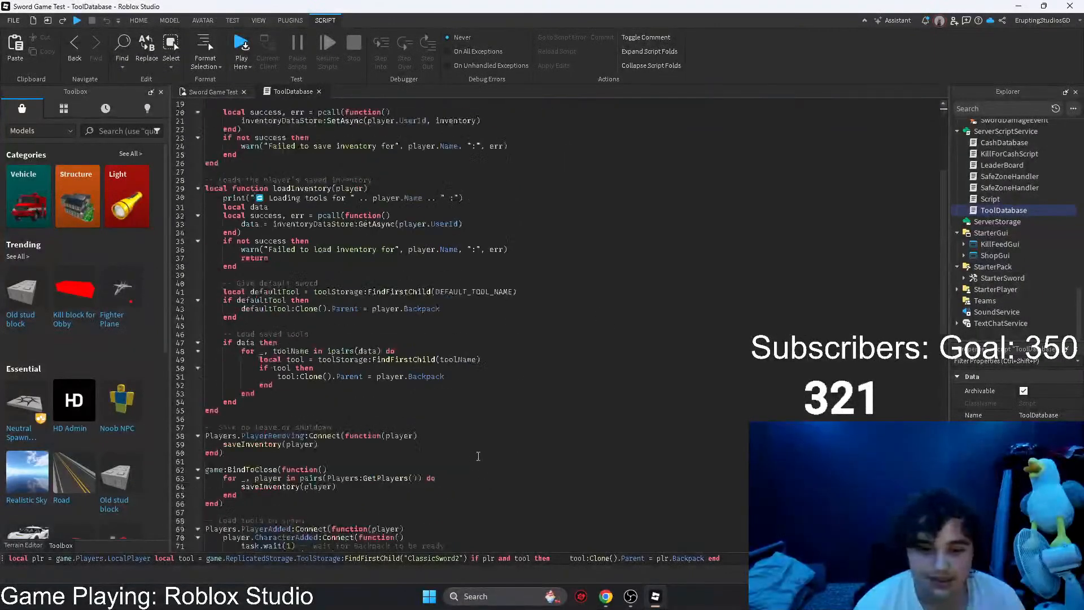
pyautogui.scroll(13, 291, 221)
pyautogui.moveTo(402, 486); pyautogui.dragTo(206, 106)
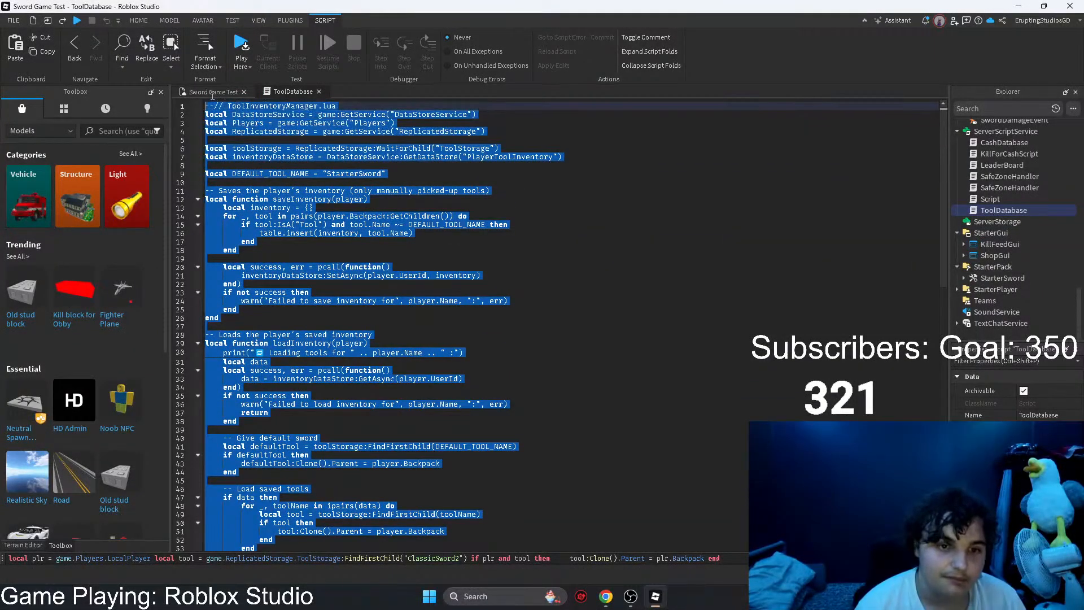
pyautogui.hotkey('ctrl', 'v')
pyautogui.scroll(-5, 359, 265)
pyautogui.scroll(9, 359, 266)
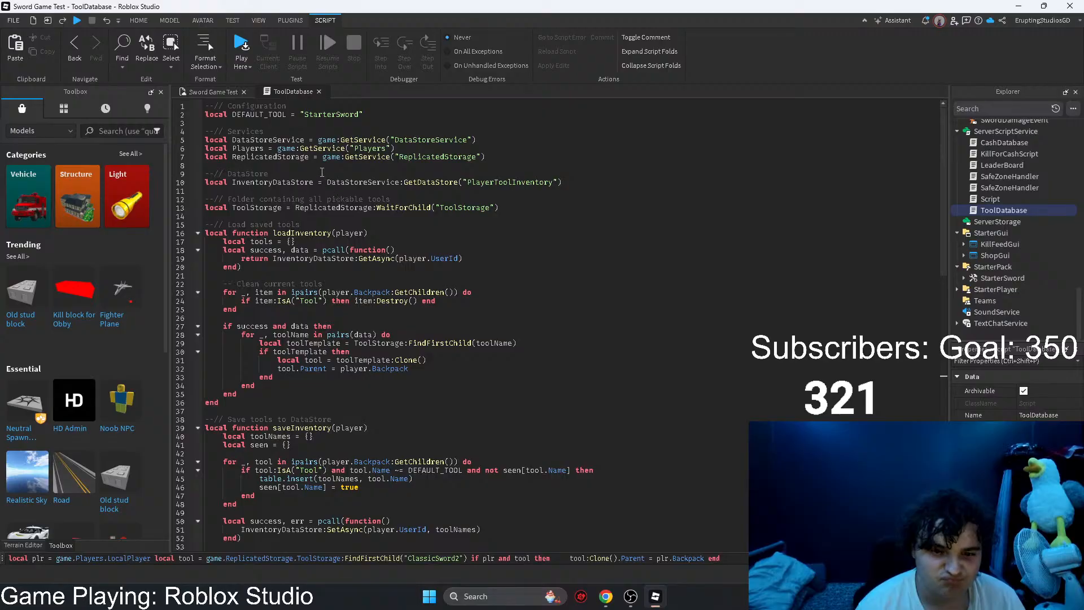
pyautogui.scroll(4, 969, 236)
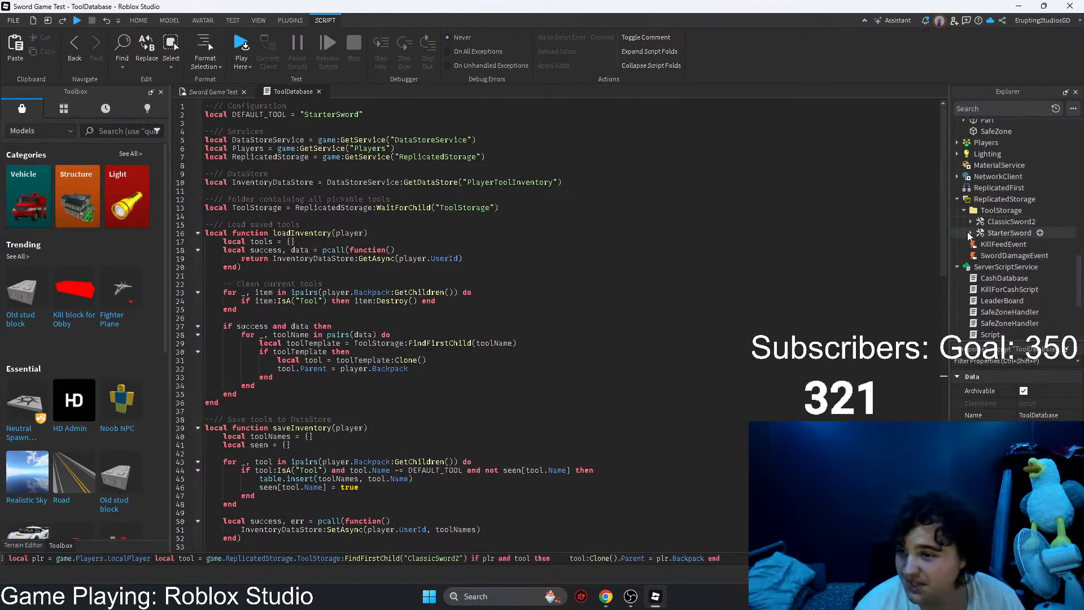
pyautogui.click(318, 91)
# Step: Start a playtest, walk the character into the sword on the ground to pick it up, and check the Developer Console log
pyautogui.click(491, 54)
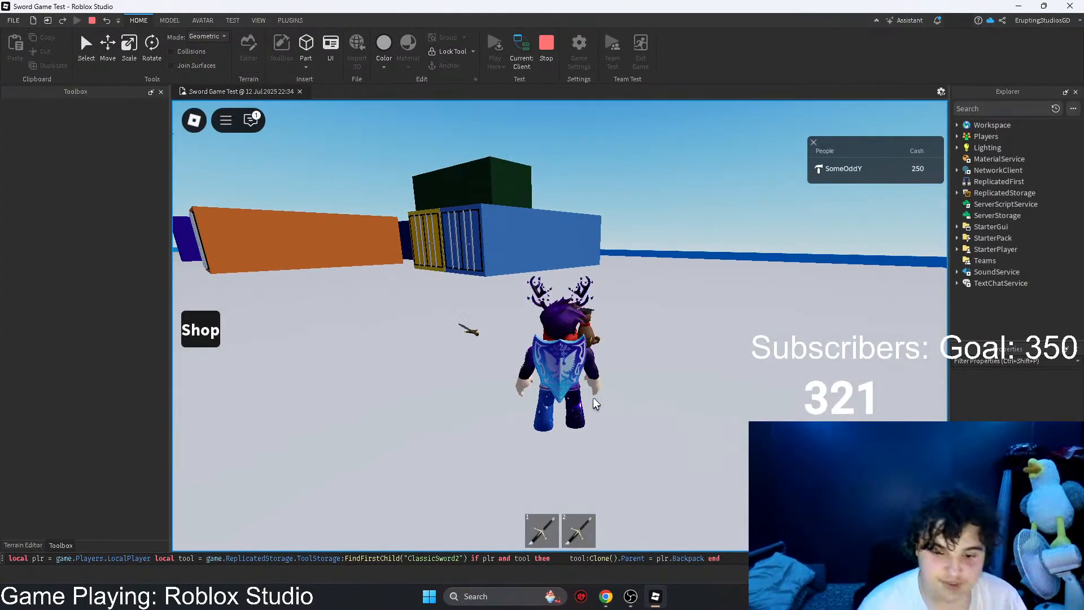
pyautogui.press('a')
pyautogui.click(455, 532)
pyautogui.press('w')
pyautogui.press('d')
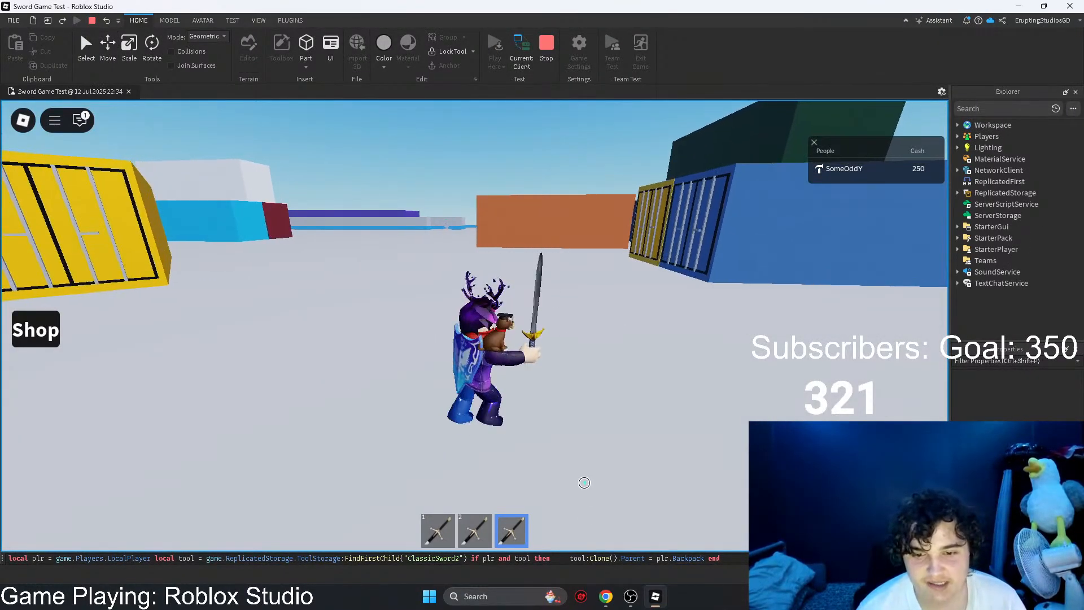
pyautogui.press('F9')
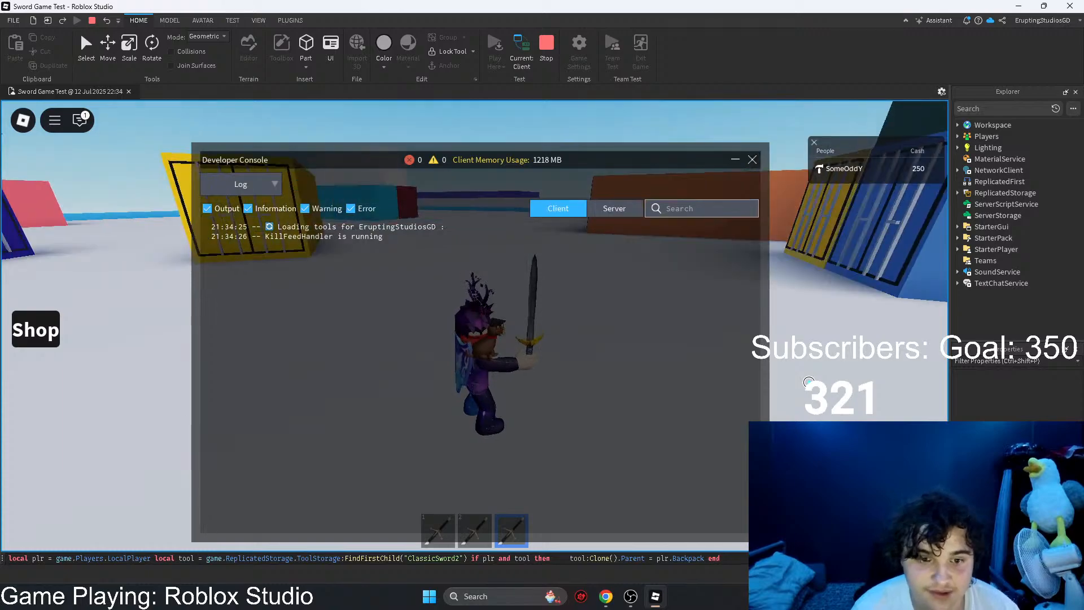
pyautogui.press('F9')
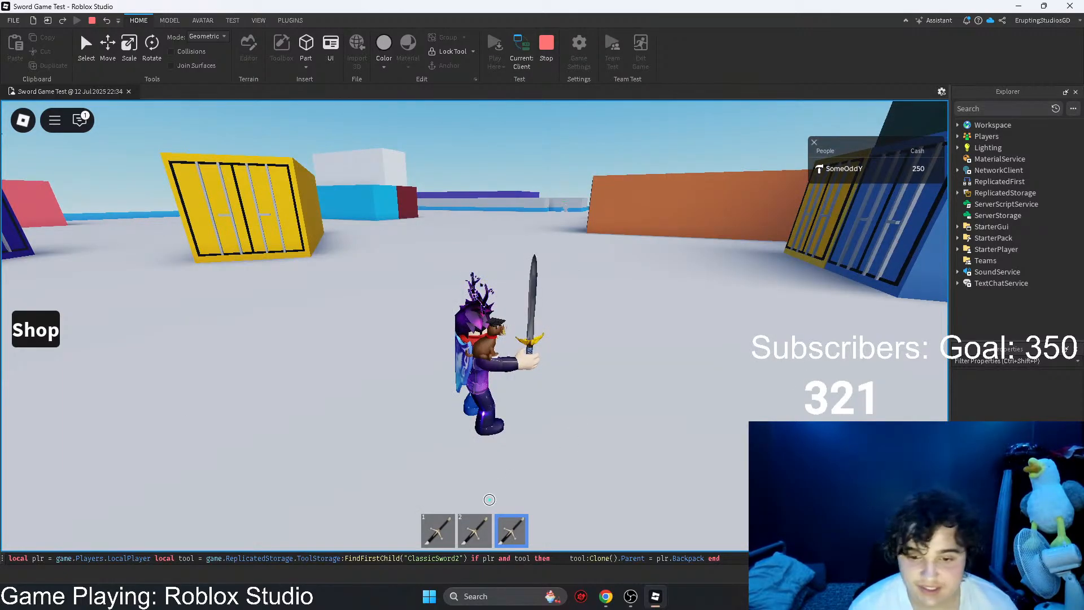
# Step: Glance at the script in ChatGPT, respawn the character in Roblox Studio to check the second sword, and stop the playtest
pyautogui.hotkey('alt', 'Tab')
pyautogui.click(413, 11)
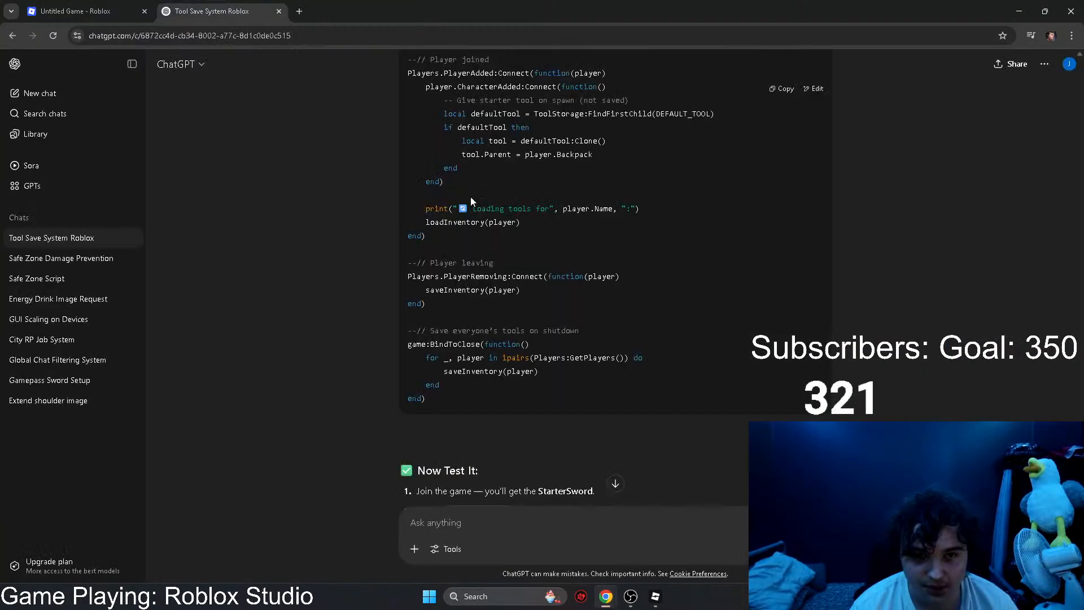
pyautogui.click(655, 596)
pyautogui.press('Escape')
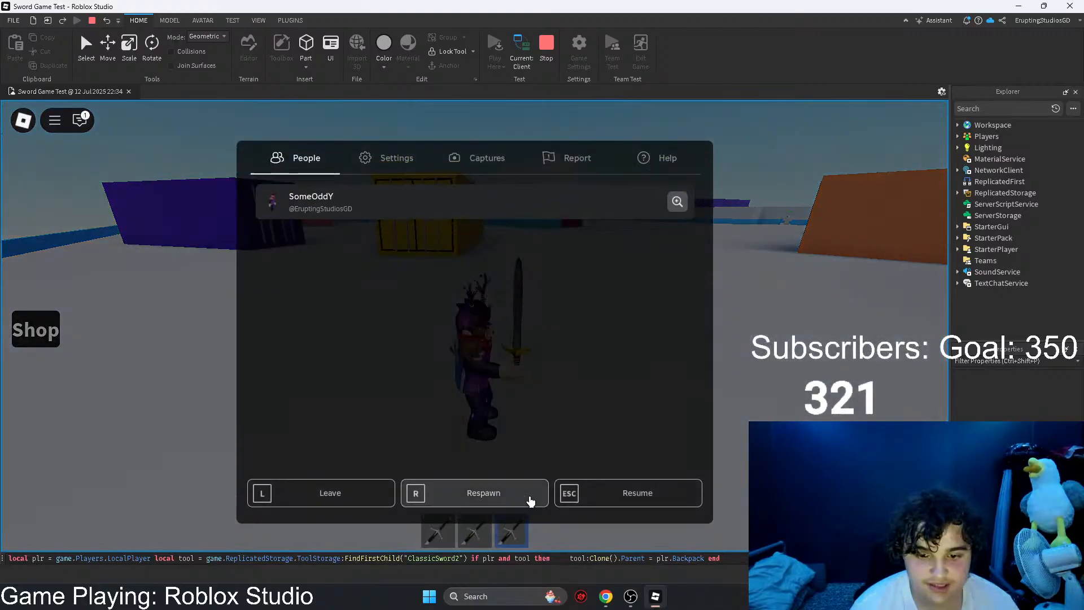
pyautogui.click(476, 492)
pyautogui.click(410, 312)
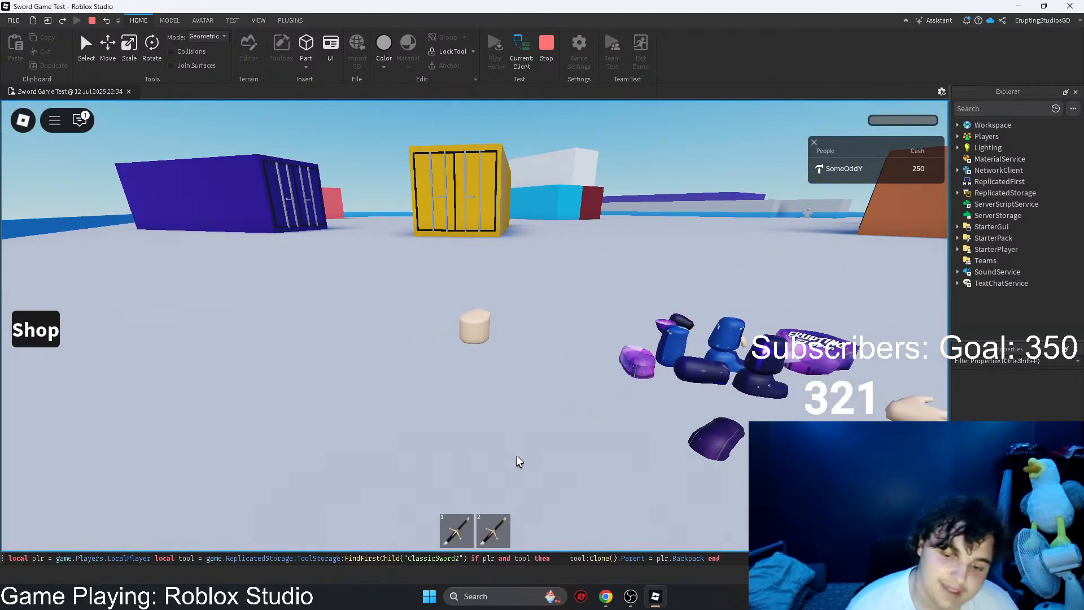
pyautogui.press('2')
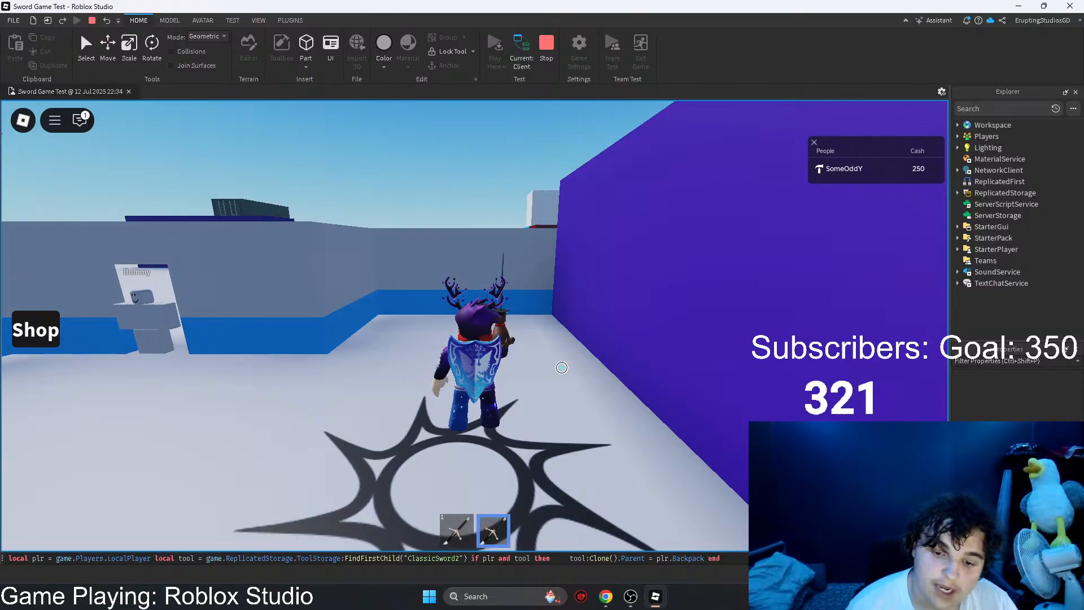
pyautogui.press('w')
pyautogui.press('d')
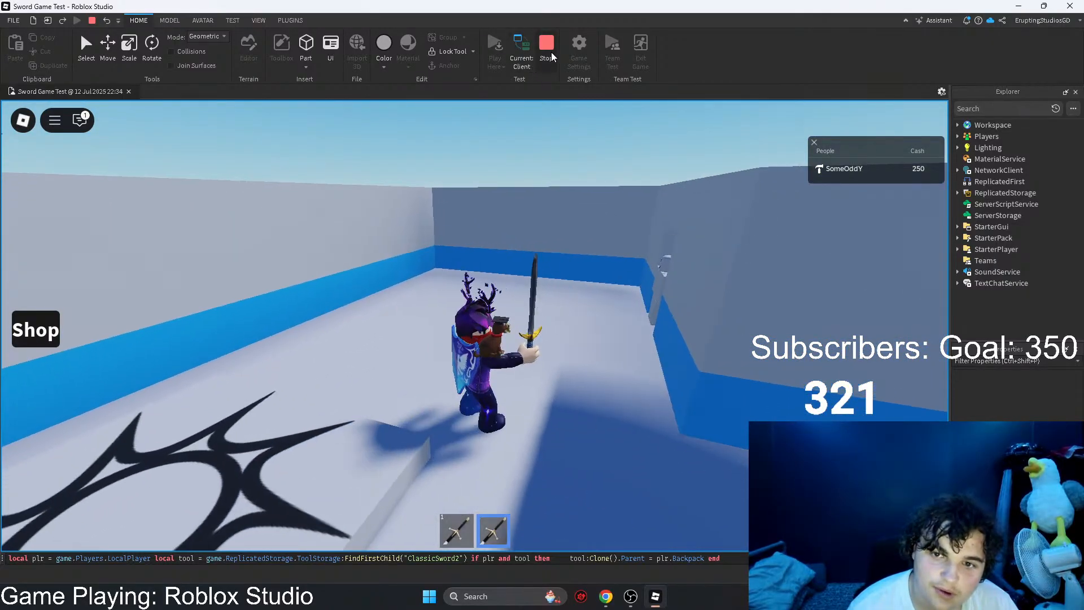
pyautogui.click(556, 52)
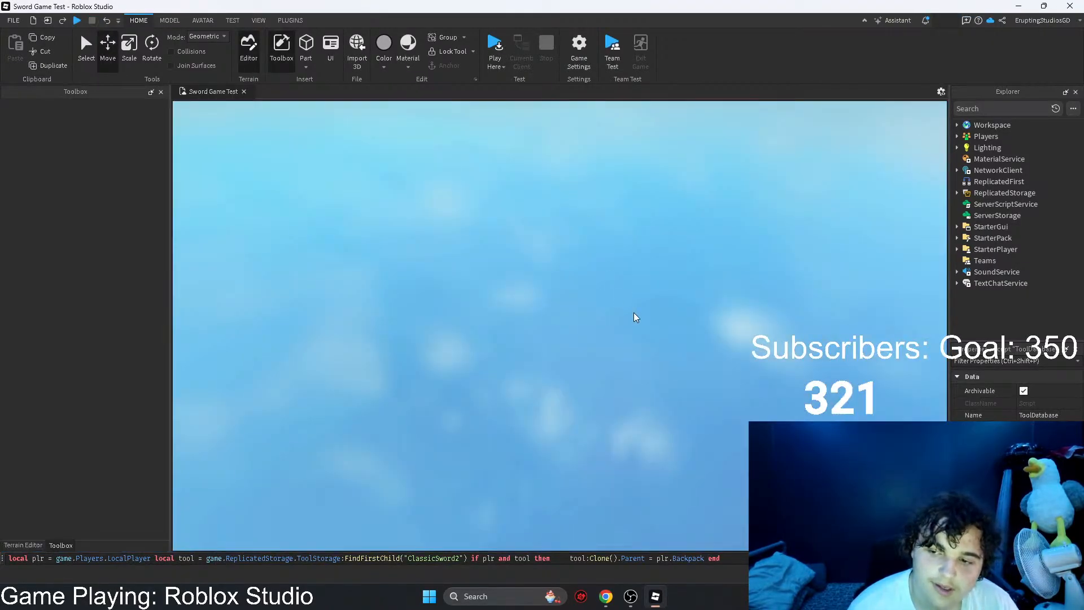
# Step: Duplicate the ClassicSword2 lying in the Workspace and move the copy away from the original
pyautogui.press('a')
pyautogui.press('s')
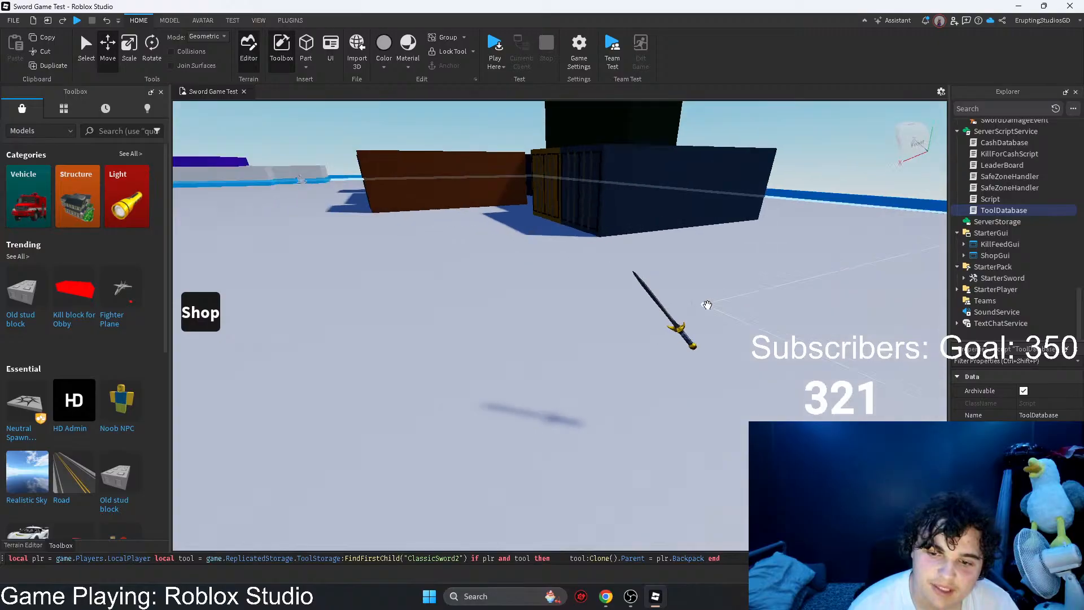
pyautogui.click(679, 312)
pyautogui.press('d')
pyautogui.hotkey('ctrl', 'c')
pyautogui.hotkey('ctrl', 'v')
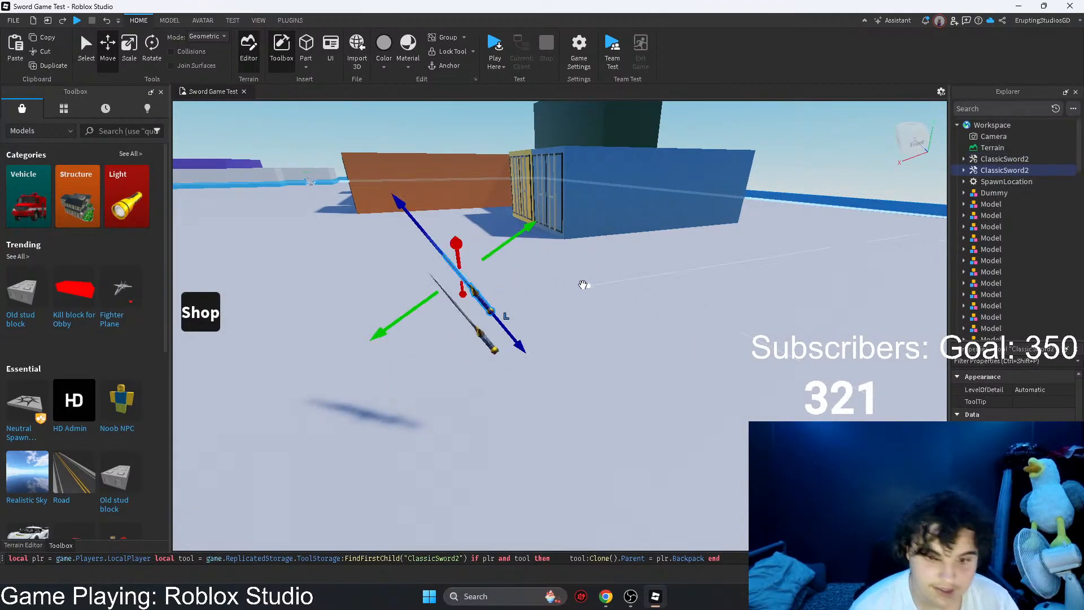
pyautogui.press('w')
pyautogui.moveTo(484, 291); pyautogui.dragTo(420, 280, button='right')
pyautogui.press('s')
pyautogui.moveTo(442, 260); pyautogui.dragTo(536, 248)
pyautogui.moveTo(574, 264); pyautogui.dragTo(497, 248, button='right')
pyautogui.press('d')
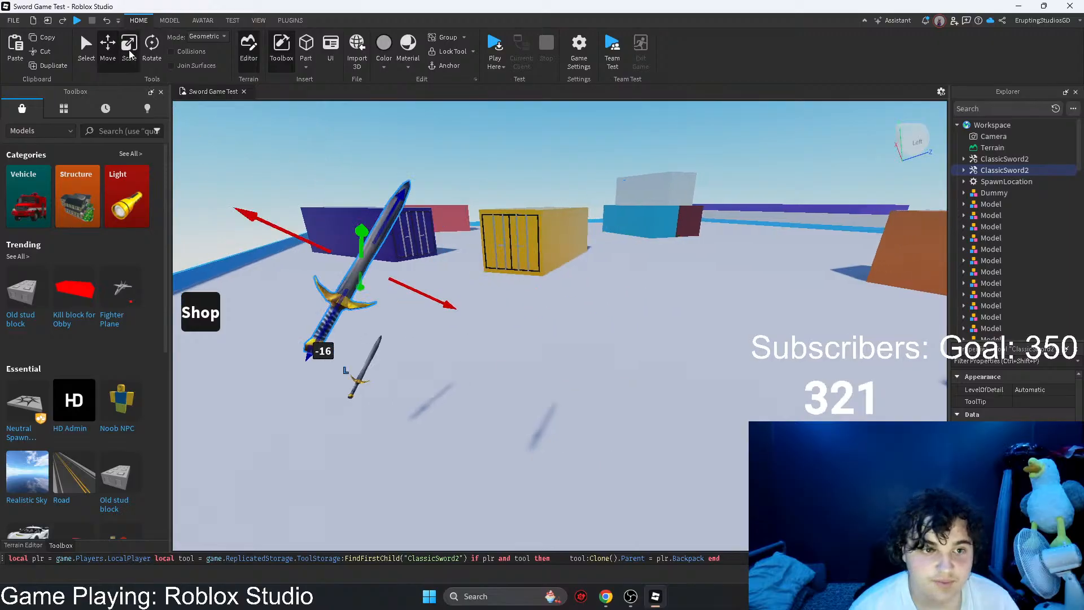
# Step: Scale up the copied sword and rename it ClassicSword3
pyautogui.click(129, 53)
pyautogui.moveTo(413, 172); pyautogui.dragTo(469, 108)
pyautogui.press('s')
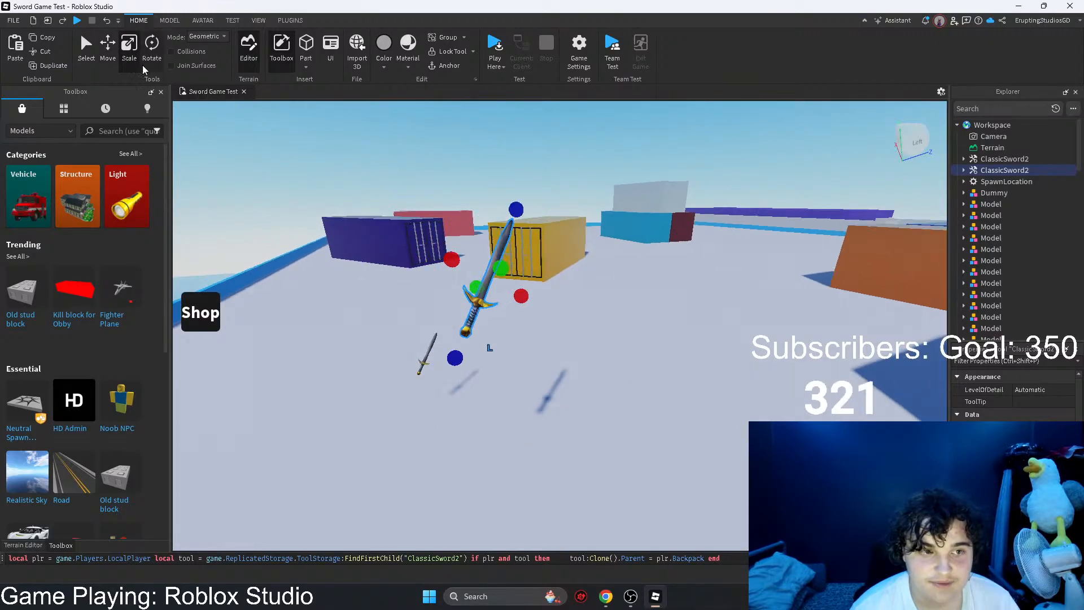
pyautogui.doubleClick(983, 171)
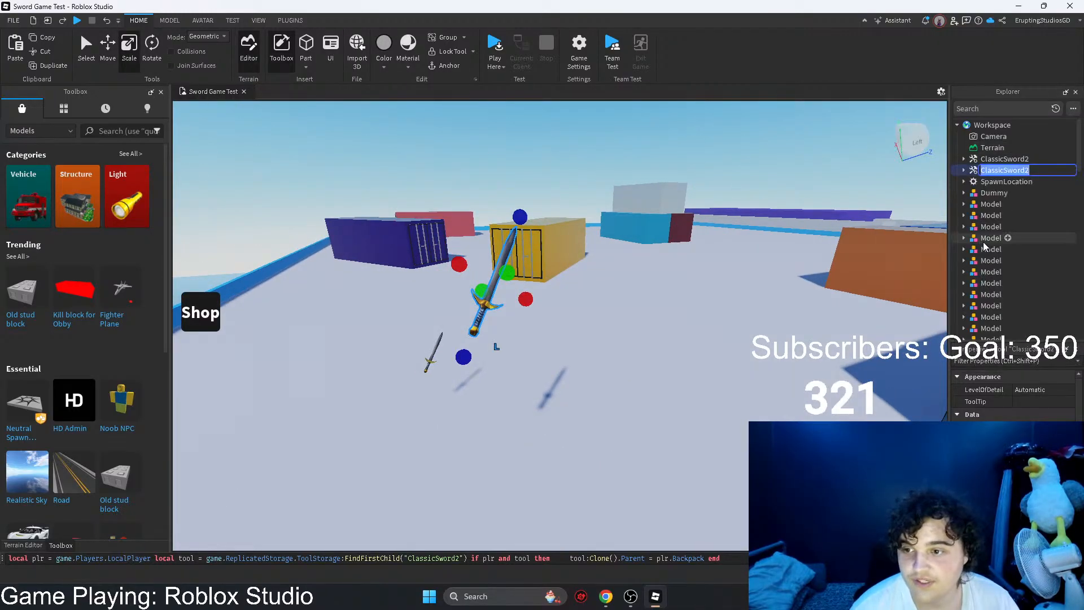
pyautogui.press('Right')
pyautogui.press('Return')
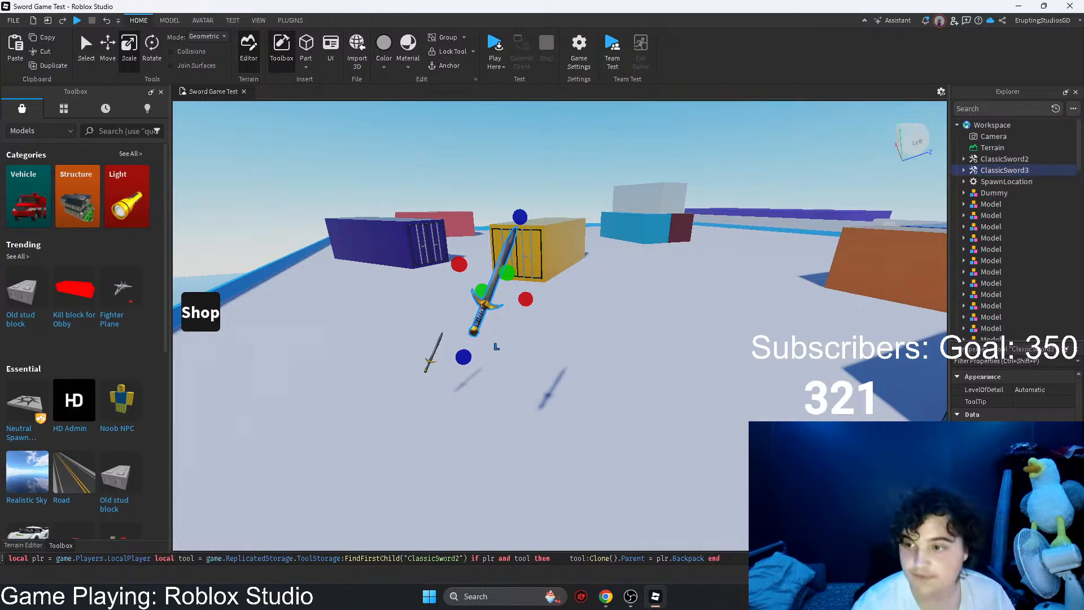
# Step: Duplicate ClassicSword3 and put the copy into the ToolStorage folder in ReplicatedStorage
pyautogui.moveTo(404, 445); pyautogui.dragTo(404, 446, button='right')
pyautogui.hotkey('ctrl', 'v')
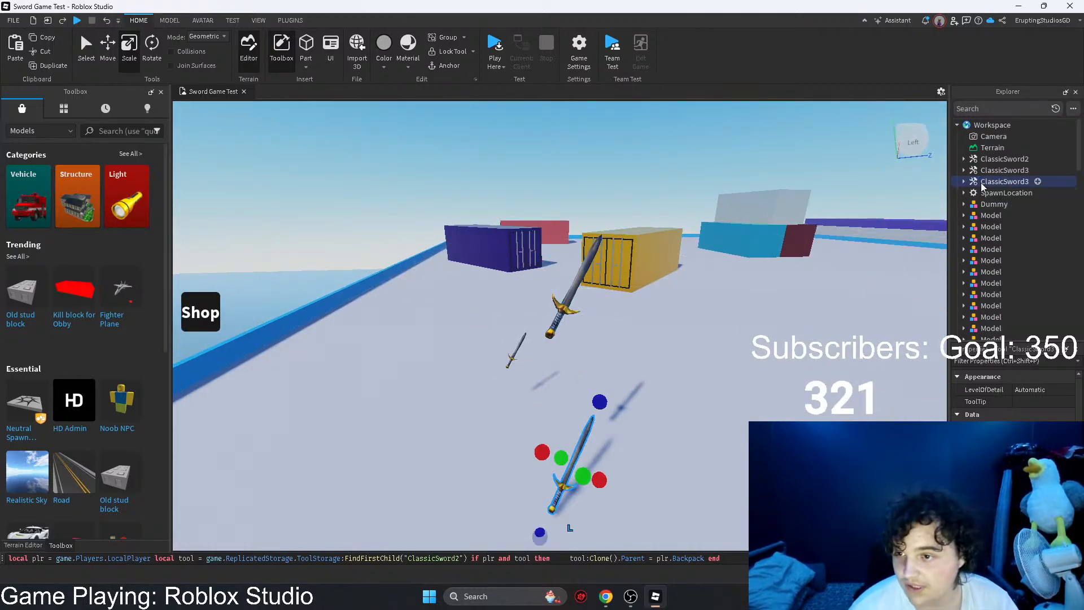
pyautogui.moveTo(1004, 181); pyautogui.dragTo(1006, 279)
pyautogui.moveTo(610, 284); pyautogui.dragTo(601, 283, button='right')
pyautogui.moveTo(593, 285); pyautogui.dragTo(457, 434)
pyautogui.press('a')
pyautogui.press('d')
pyautogui.press('q')
# Step: Playtest the game, walk the character into the large ClassicSword3 to pick it up, and check the Developer Console
pyautogui.click(495, 46)
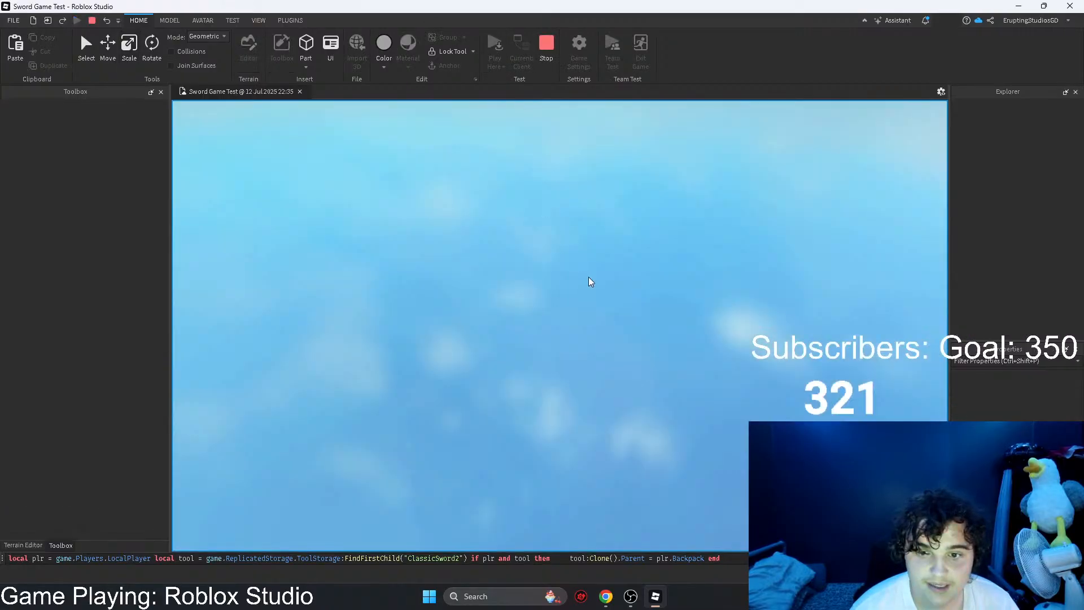
pyautogui.press('w')
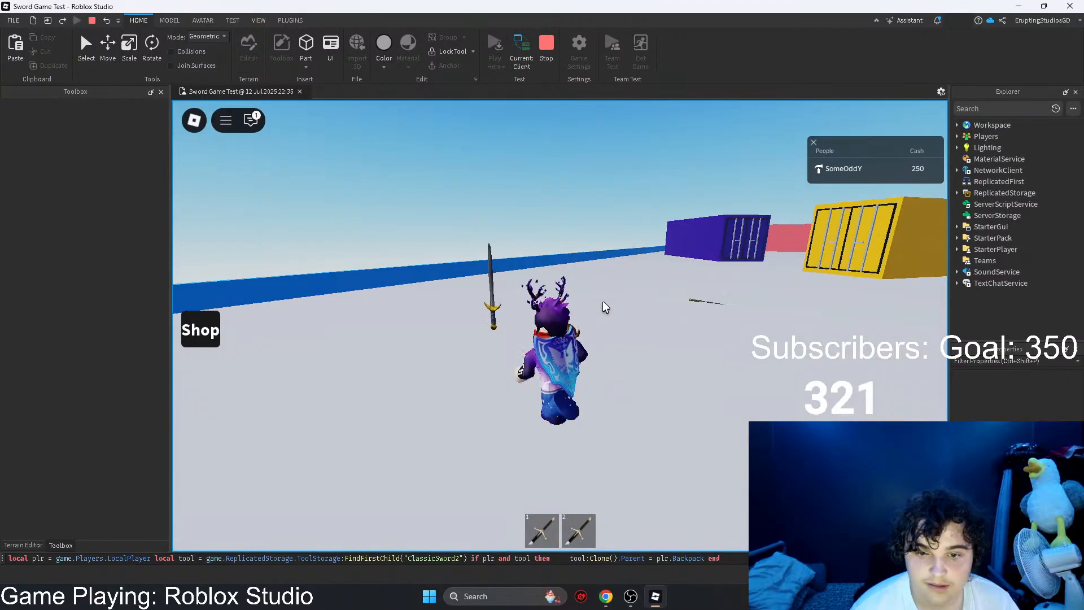
pyautogui.press('a')
pyautogui.moveTo(605, 303); pyautogui.dragTo(432, 302, button='right')
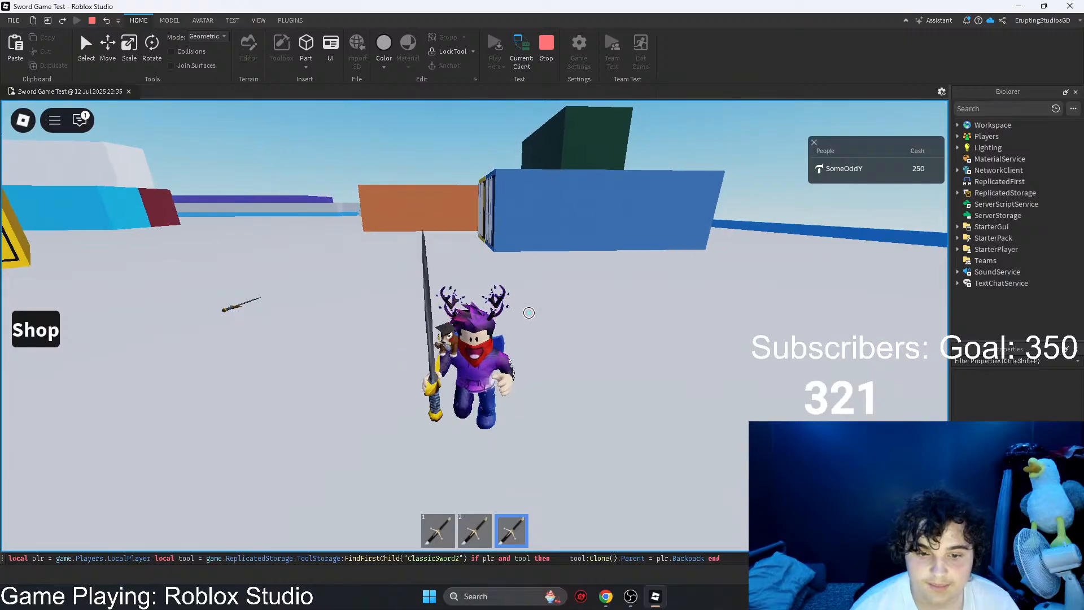
pyautogui.press('F9')
pyautogui.press('F9')
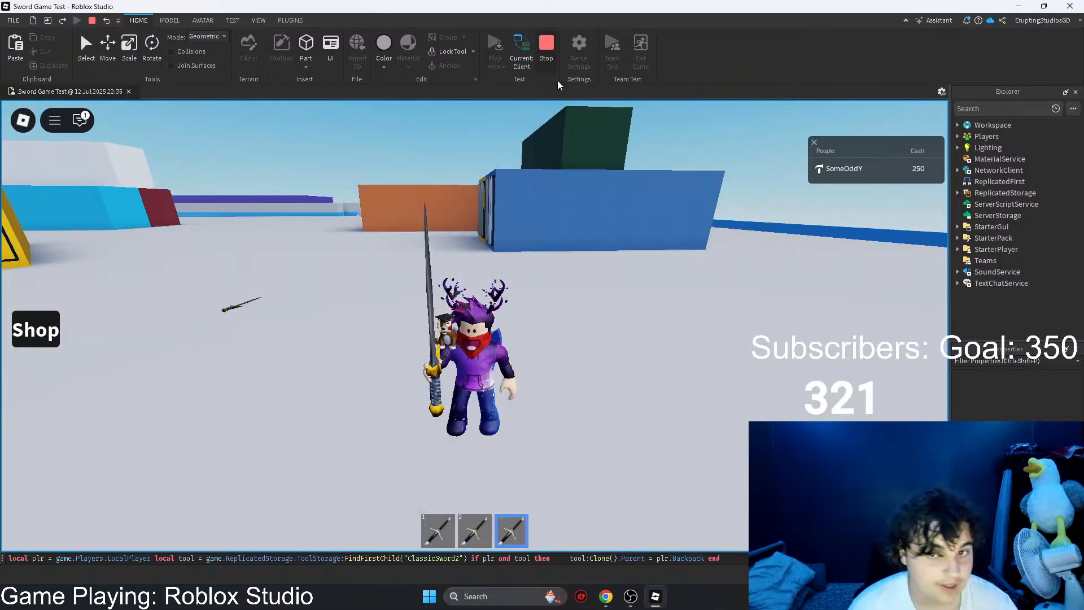
# Step: Respawn the character to test whether the picked-up ClassicSword3 persists, and stop the playtest
pyautogui.press('Escape')
pyautogui.click(472, 491)
pyautogui.click(432, 323)
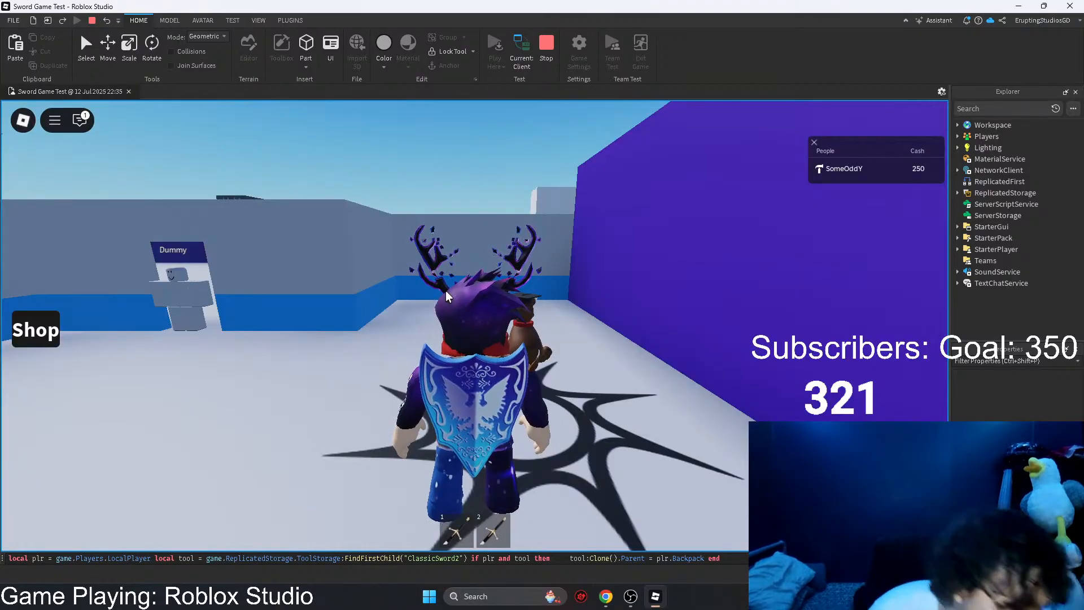
pyautogui.click(548, 59)
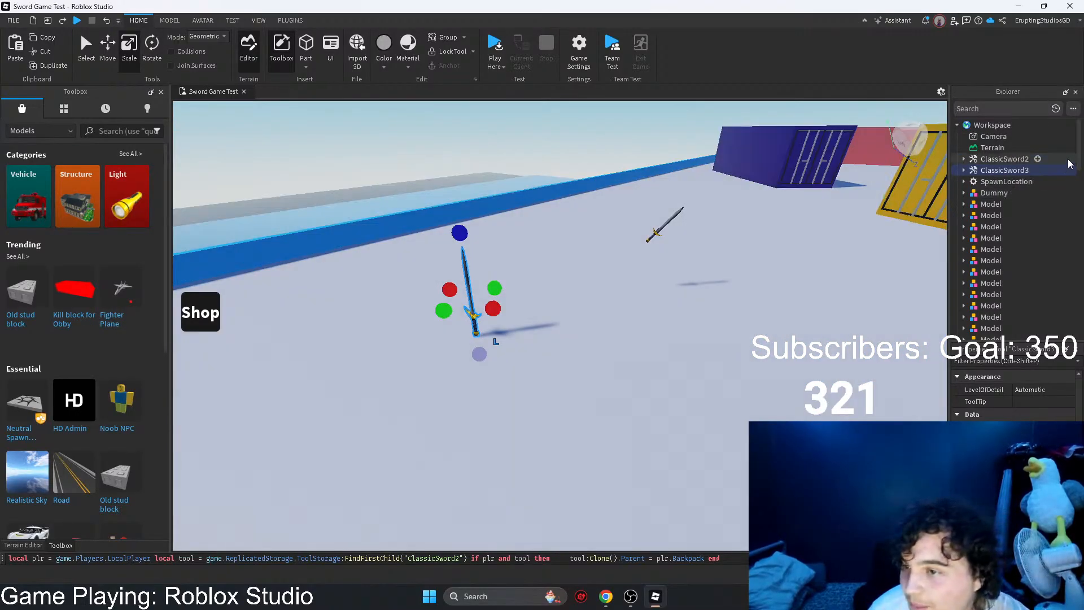
# Step: Open the ToolDatabase script in ServerScriptService for inspection
pyautogui.scroll(-10, 1016, 226)
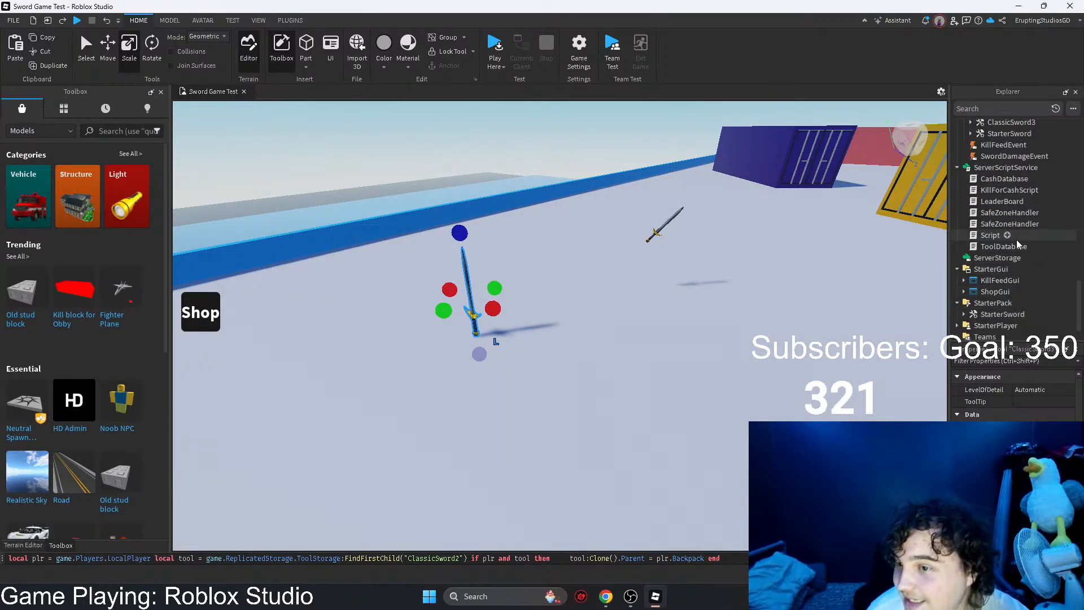
pyautogui.click(1004, 247)
pyautogui.doubleClick(1004, 247)
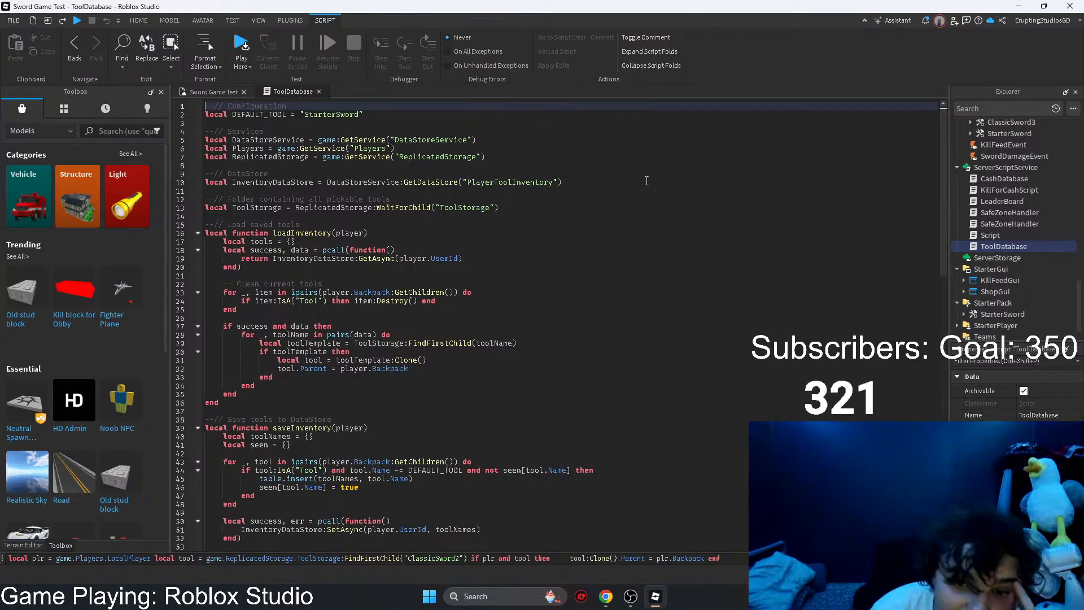
# Step: Copy the entire ToolDatabase script, from the Configuration comment through its last line
pyautogui.scroll(-18, 581, 293)
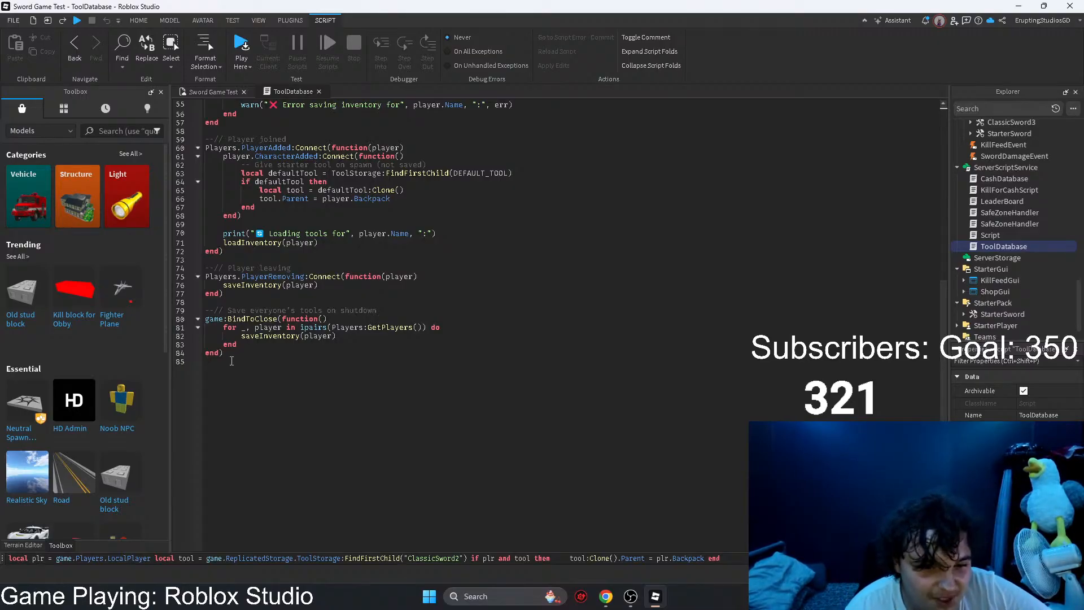
pyautogui.moveTo(231, 360); pyautogui.dragTo(196, 81)
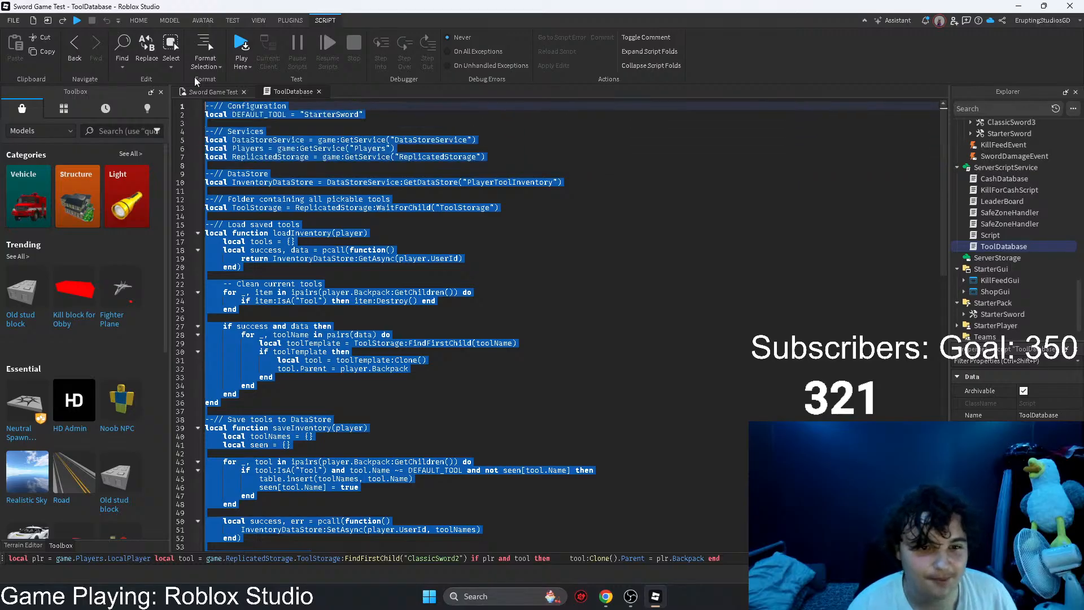
pyautogui.hotkey('ctrl', 'c')
# Step: Switch to Chrome and open the Roblox Developer Forum (devforum.roblox.com) in a new tab
pyautogui.click(1017, 6)
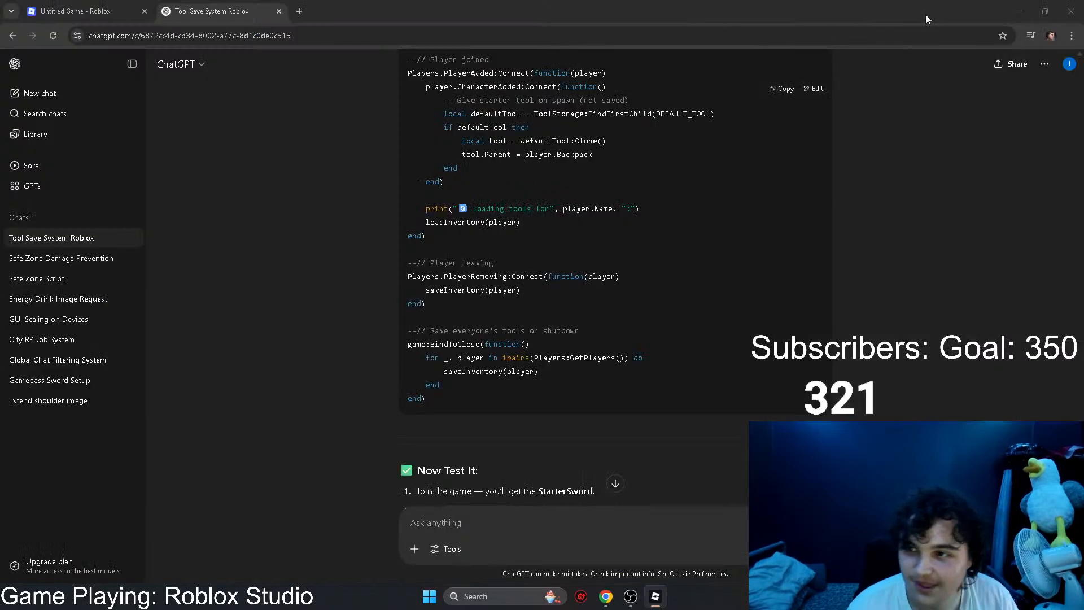
pyautogui.click(299, 11)
pyautogui.write('dev')
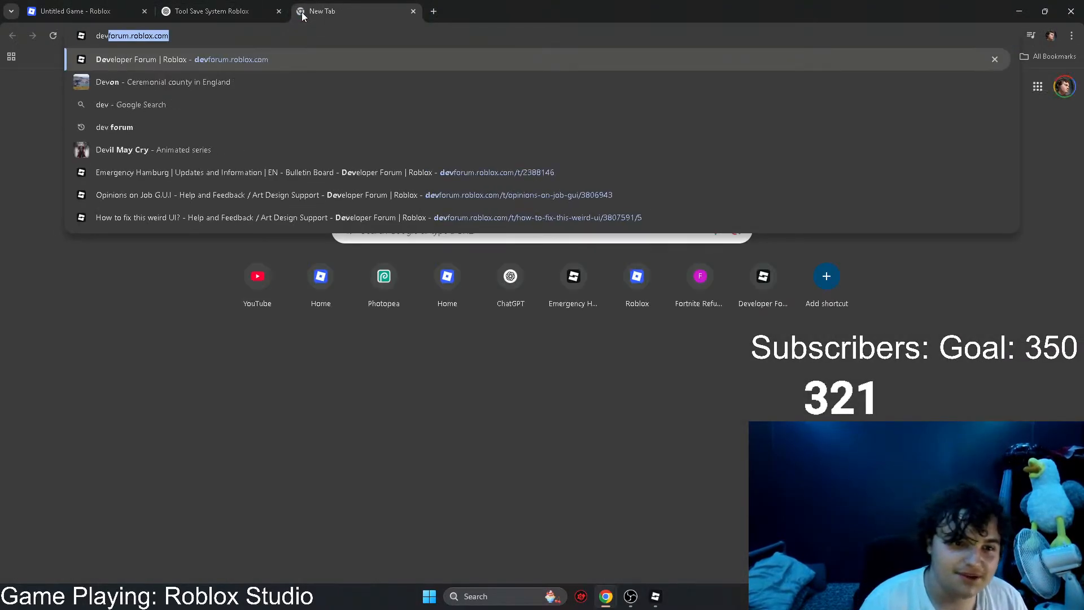
pyautogui.press('Return')
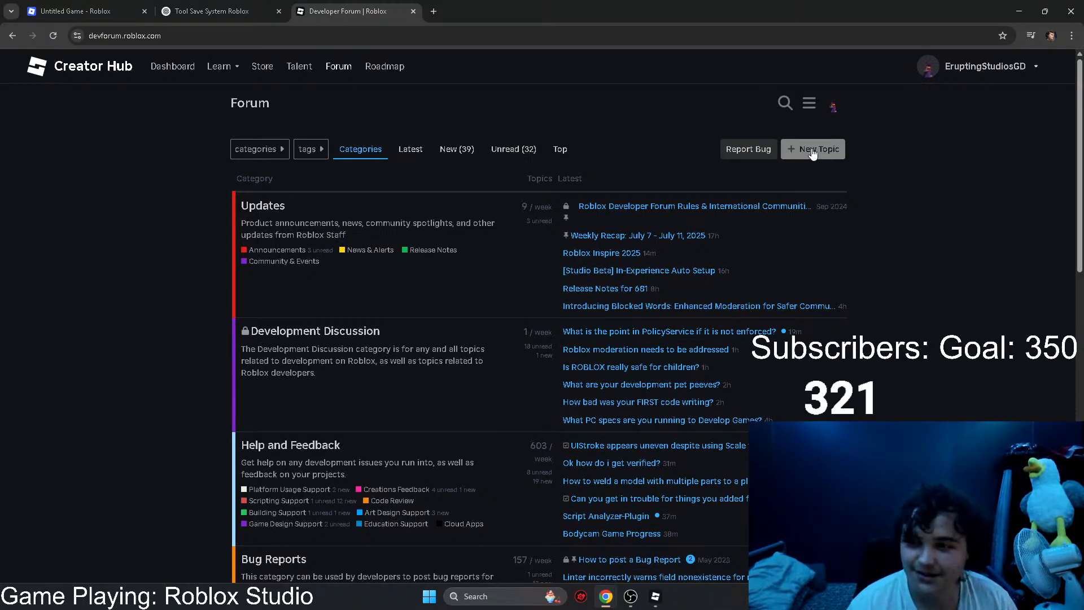
# Step: Start a new forum topic titled "Having problems with Tools saving in inventory when restarting/leaving/shutdowns"
pyautogui.click(813, 154)
pyautogui.write('H')
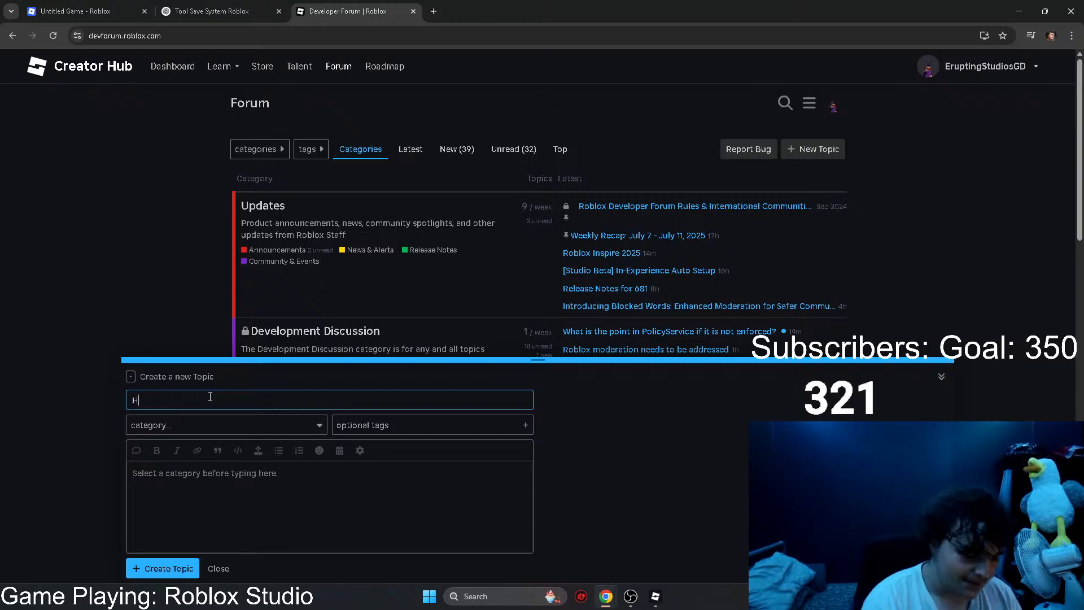
pyautogui.write('avin ')
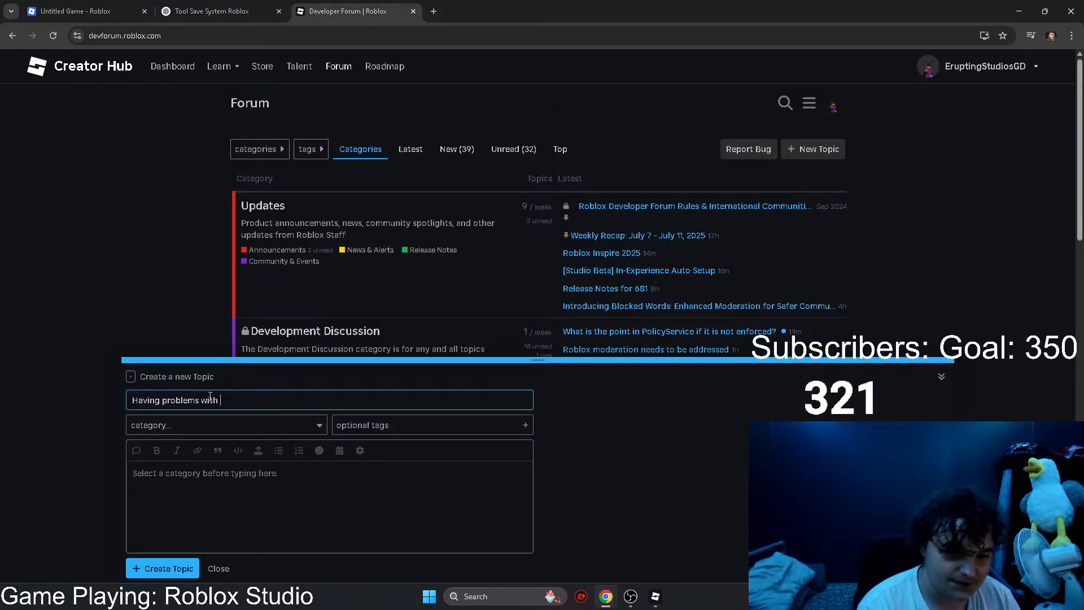
pyautogui.write(' Tools saving in inventory whebn')
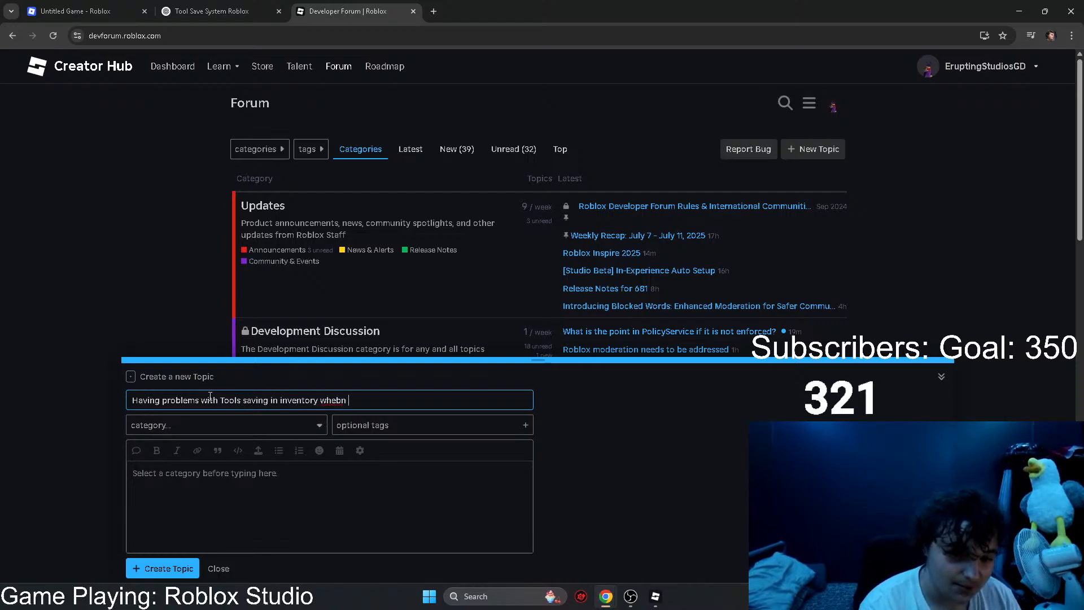
pyautogui.press('BackSpace')
pyautogui.press('BackSpace')
pyautogui.press('BackSpace')
pyautogui.write('n restart')
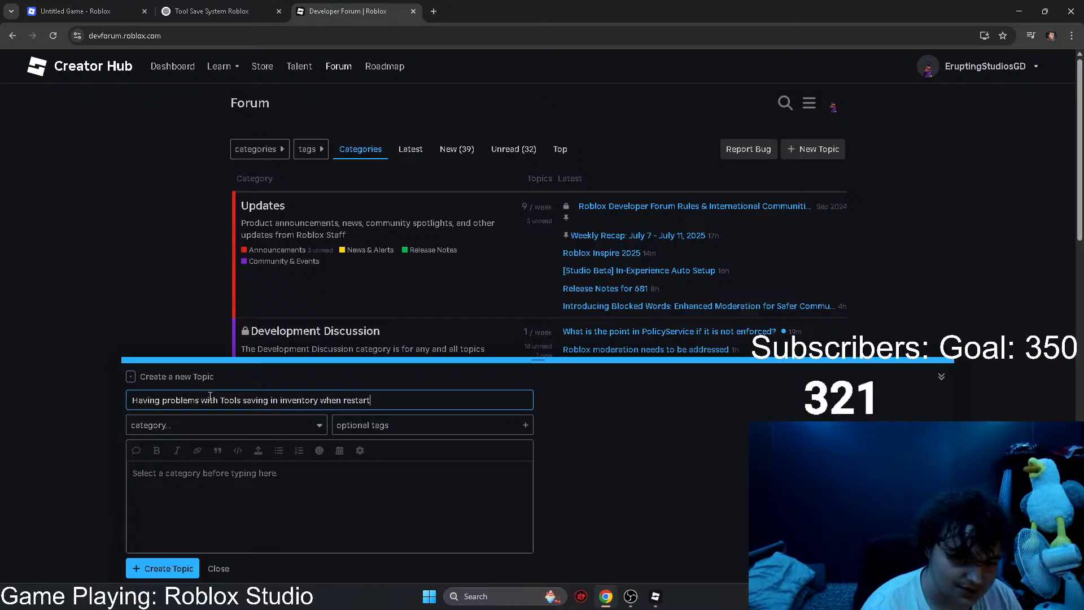
pyautogui.write('ing/leaving/')
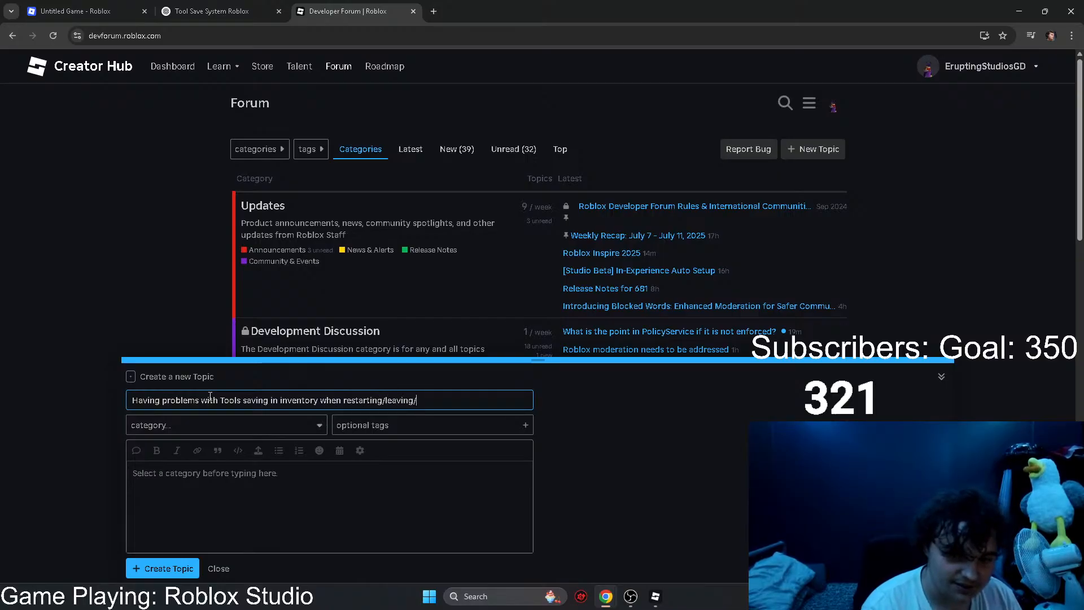
pyautogui.write('shutdowns')
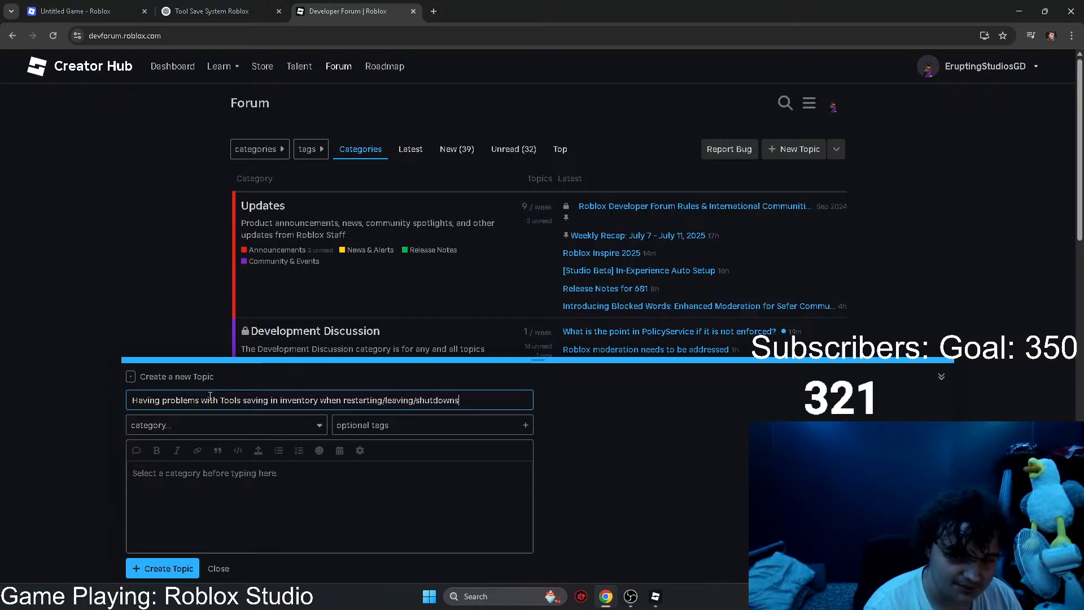
# Step: Set the new topic's category to Scripting Support under Help and Feedback
pyautogui.click(215, 425)
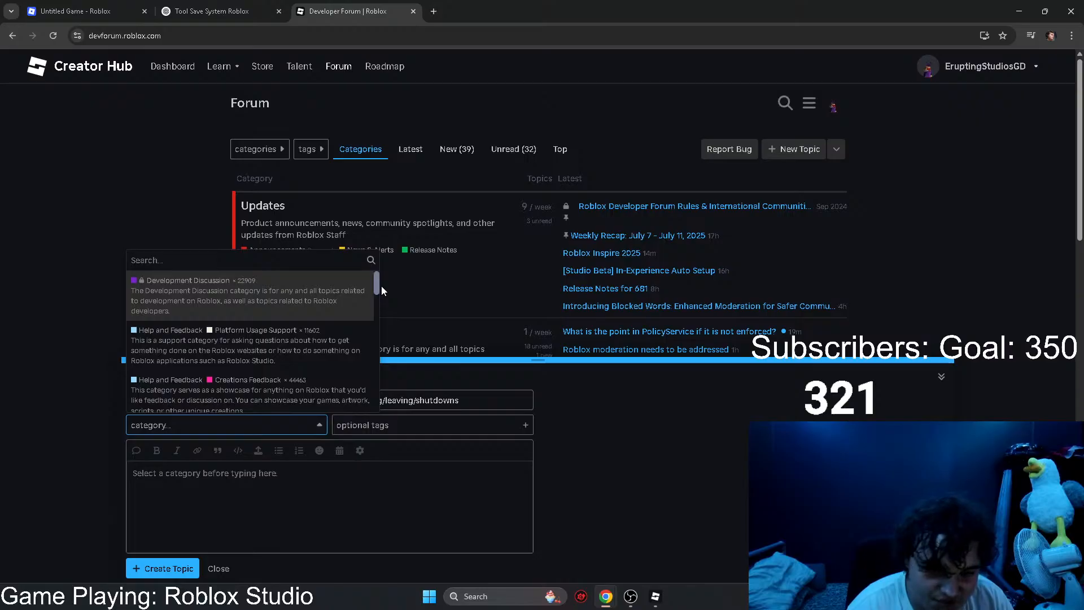
pyautogui.scroll(-2, 380, 294)
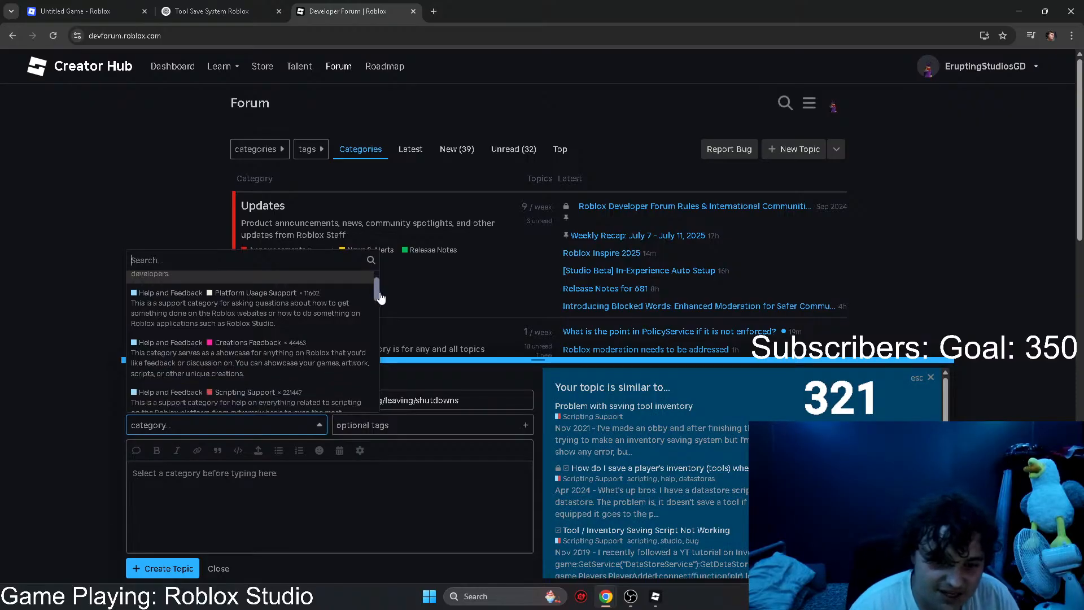
pyautogui.moveTo(381, 299); pyautogui.dragTo(378, 305)
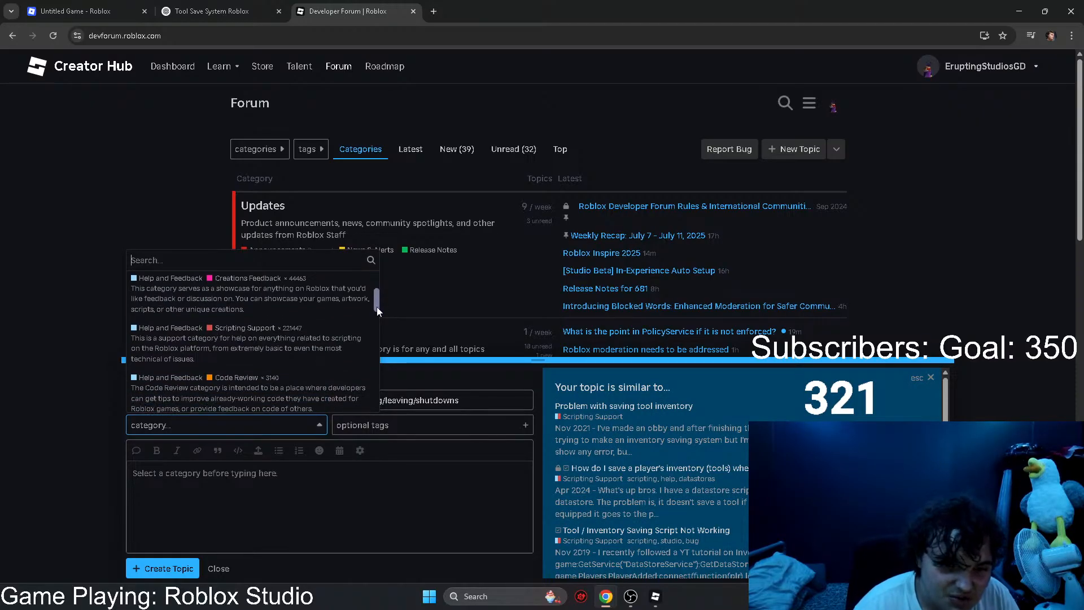
pyautogui.click(300, 349)
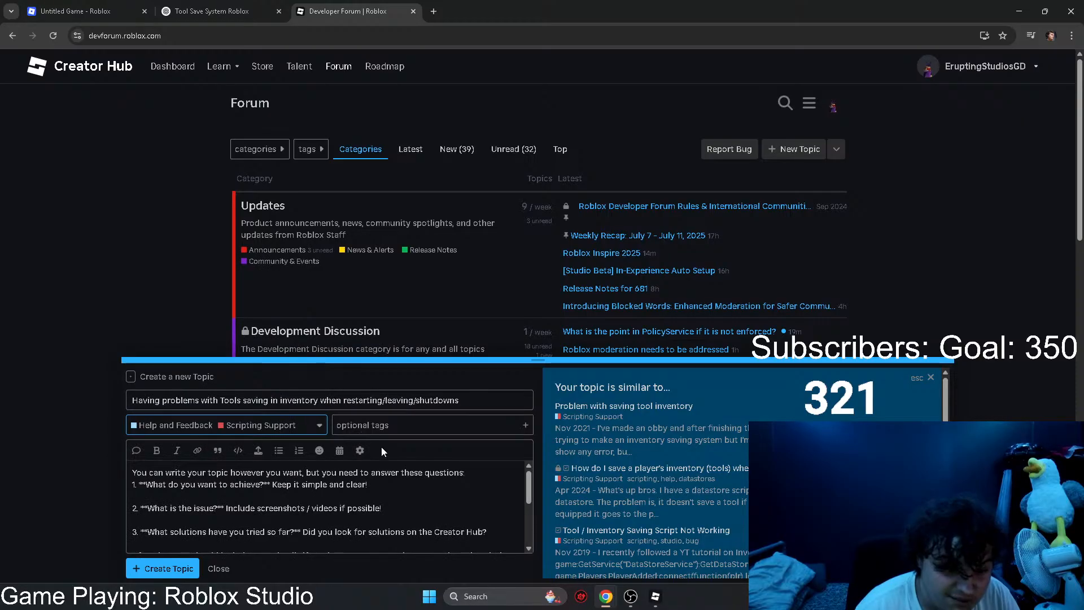
# Step: Read through the topic body template and copy the opening triple backticks of its example Lua code block
pyautogui.scroll(-5, 404, 541)
pyautogui.moveTo(472, 552); pyautogui.dragTo(123, 461)
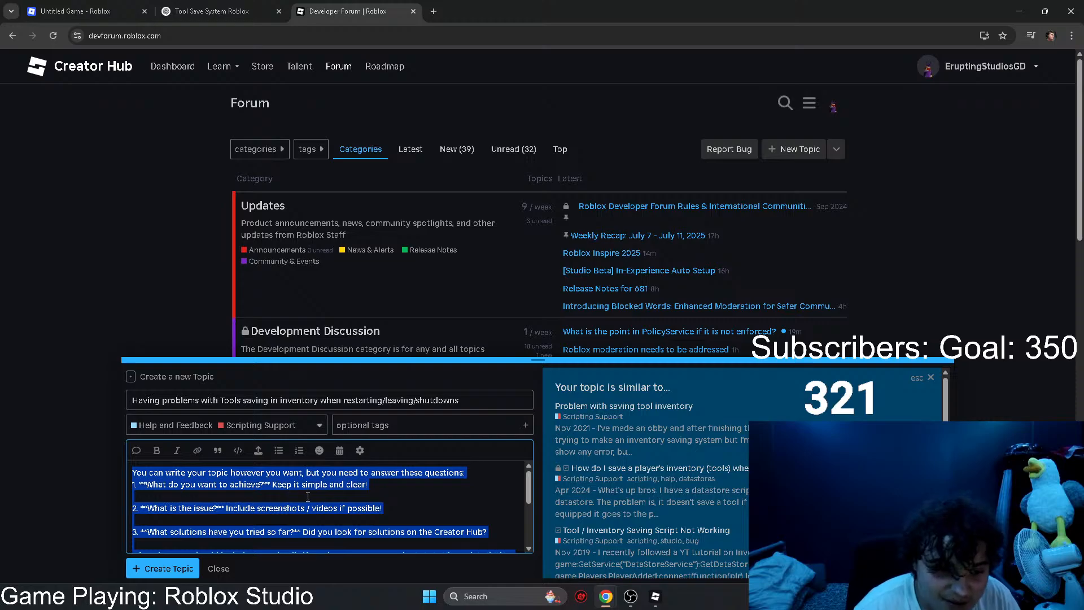
pyautogui.scroll(-1, 355, 502)
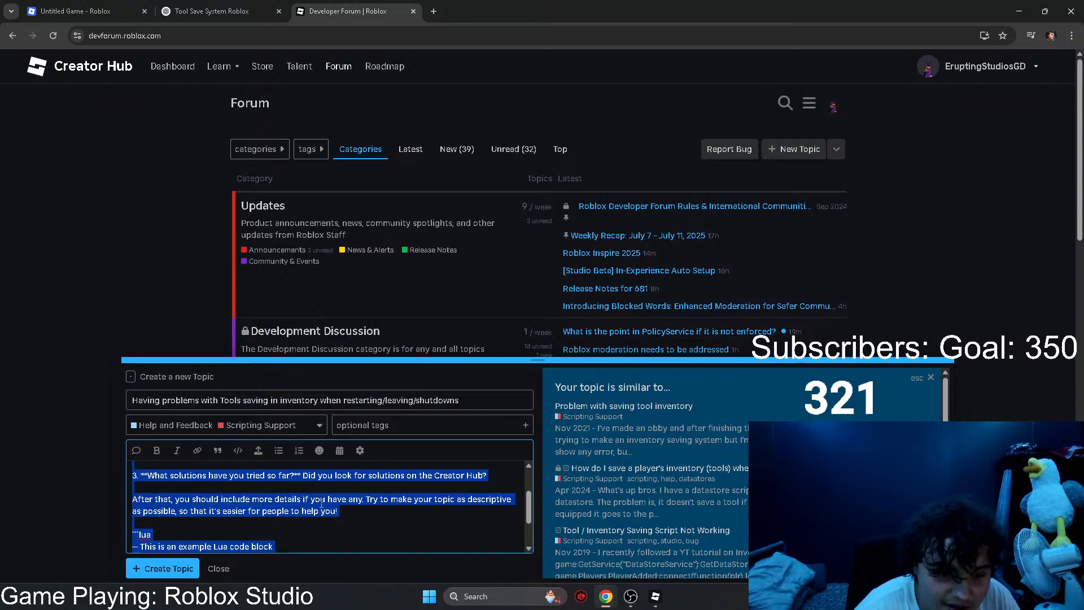
pyautogui.scroll(-1, 322, 502)
pyautogui.click(180, 495)
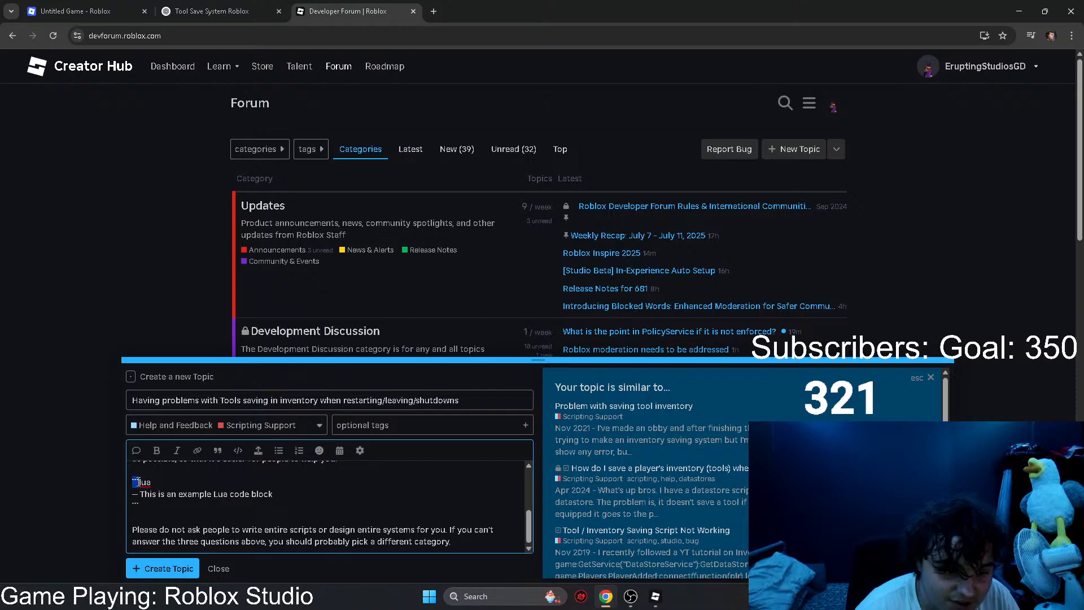
pyautogui.rightClick(137, 482)
pyautogui.click(155, 284)
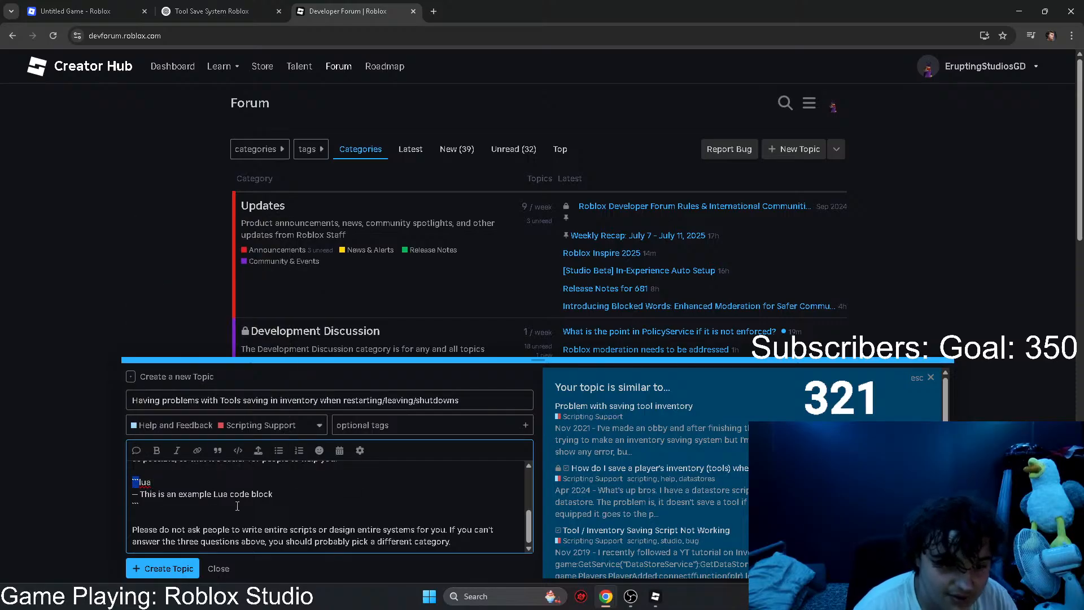
# Step: Replace the topic body template with the copied triple backticks followed by the full ToolDatabase script from Roblox Studio
pyautogui.moveTo(468, 546); pyautogui.dragTo(118, 456)
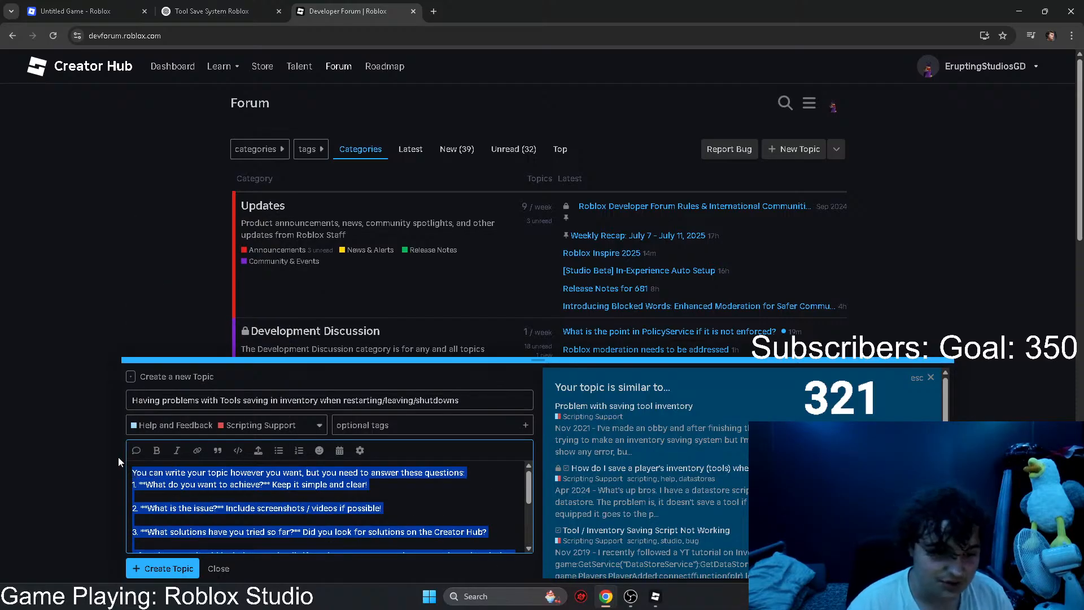
pyautogui.hotkey('ctrl', 'v')
pyautogui.click(655, 596)
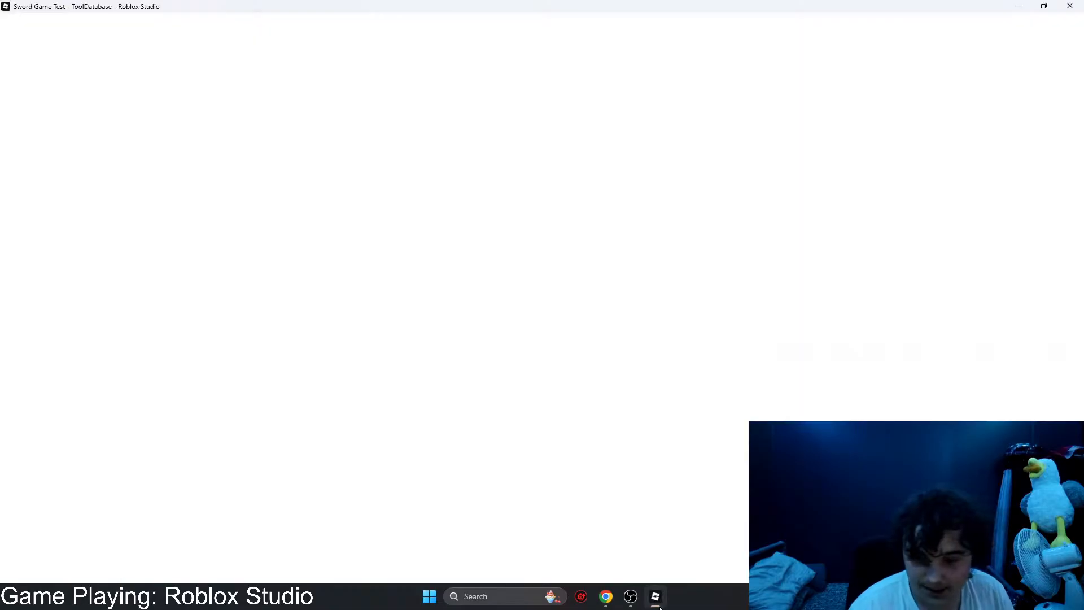
pyautogui.moveTo(606, 596)
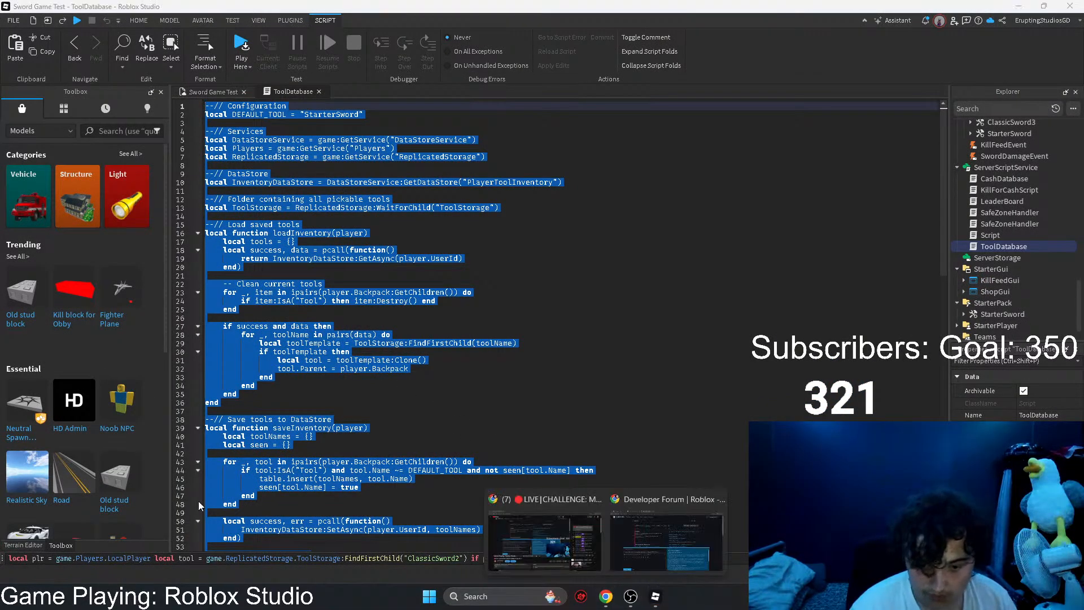
pyautogui.click(577, 540)
pyautogui.hotkey('ctrl', 'v')
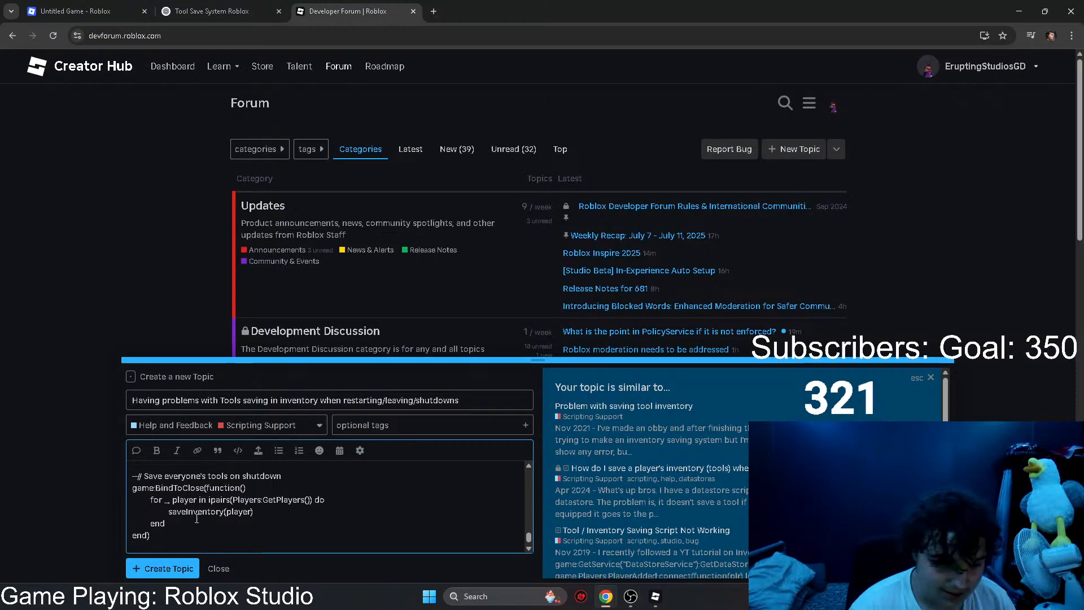
# Step: Copy the opening triple backticks and add them after the script's last line to close the code block
pyautogui.scroll(10, 157, 490)
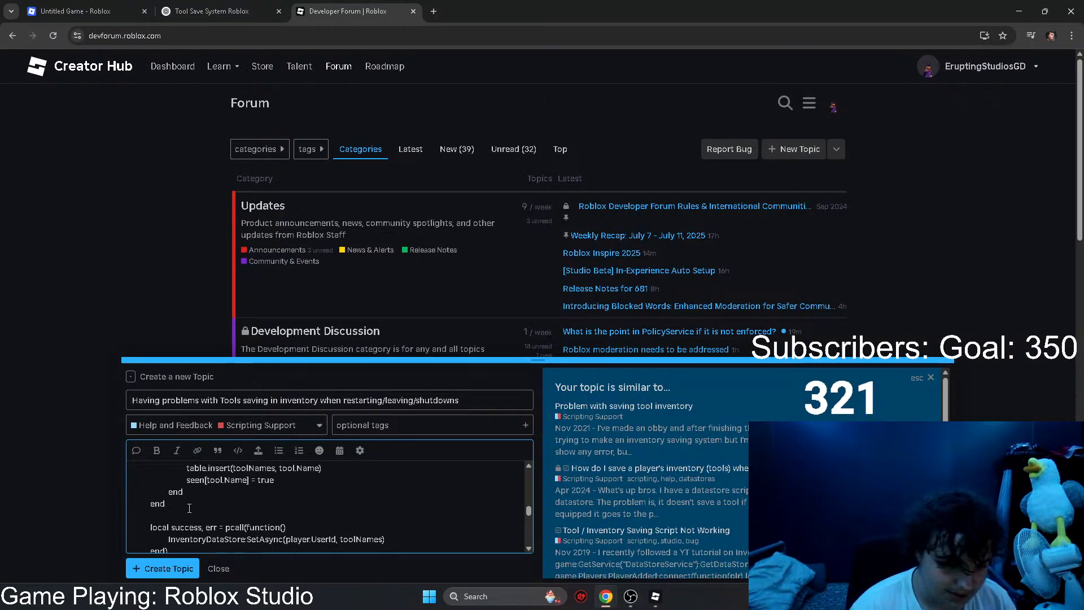
pyautogui.rightClick(135, 470)
pyautogui.click(159, 260)
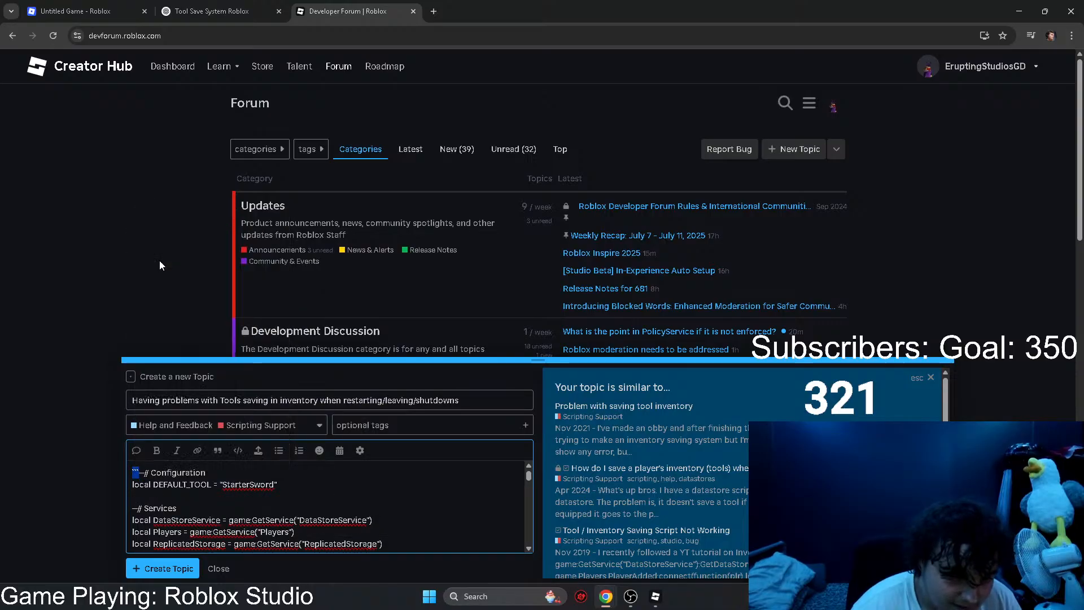
pyautogui.scroll(-7, 230, 467)
pyautogui.scroll(-10, 230, 467)
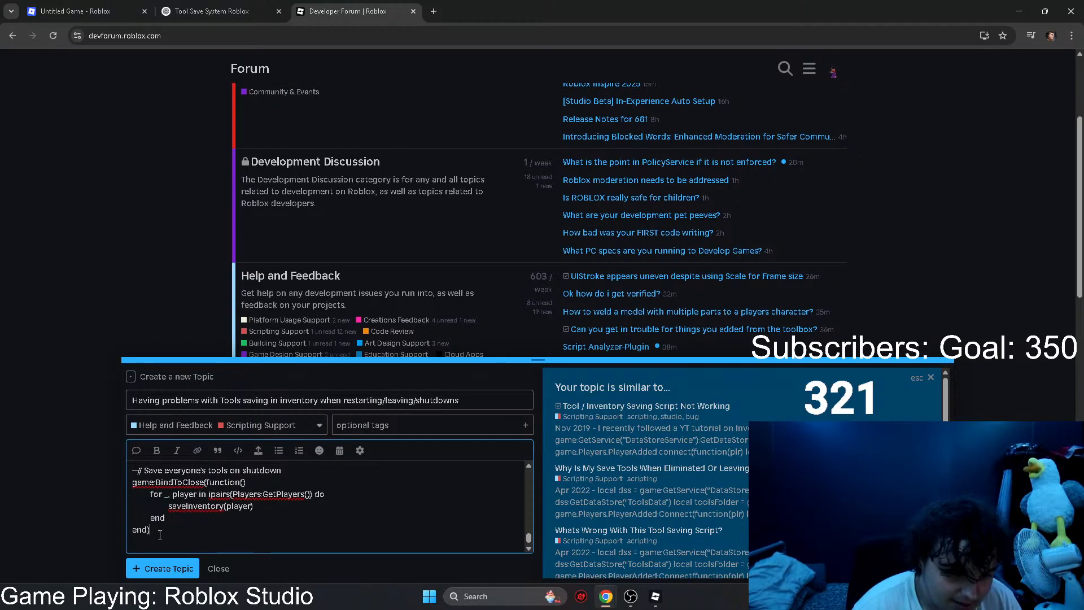
pyautogui.scroll(15, 137, 481)
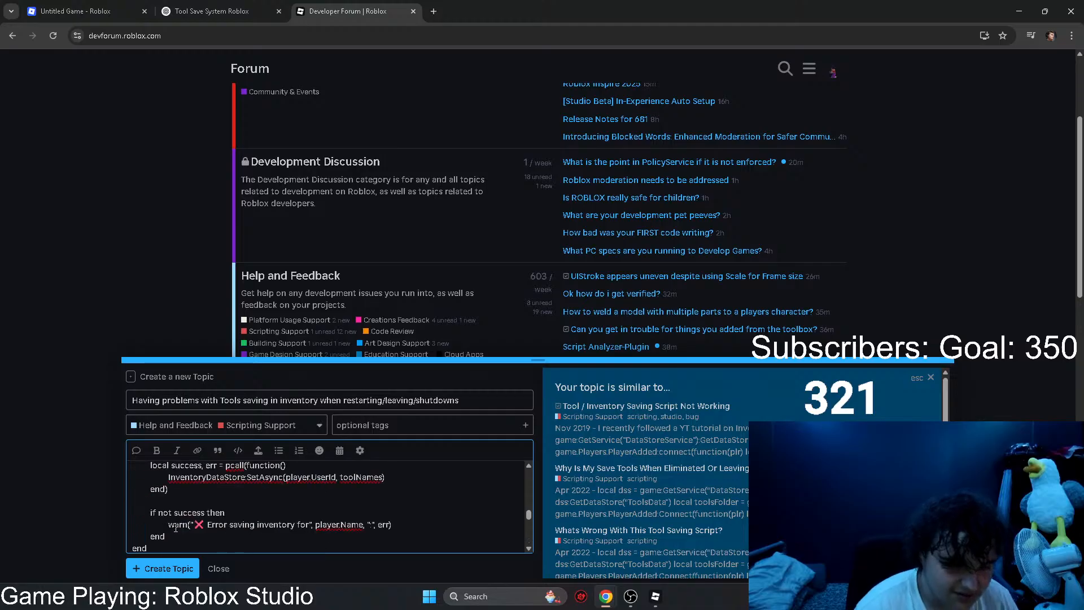
# Step: Start the topic body above the code block with "Hello, I am making a sword game and I have been trying to make a database"
pyautogui.press('Return')
pyautogui.press('Return')
pyautogui.click(136, 472)
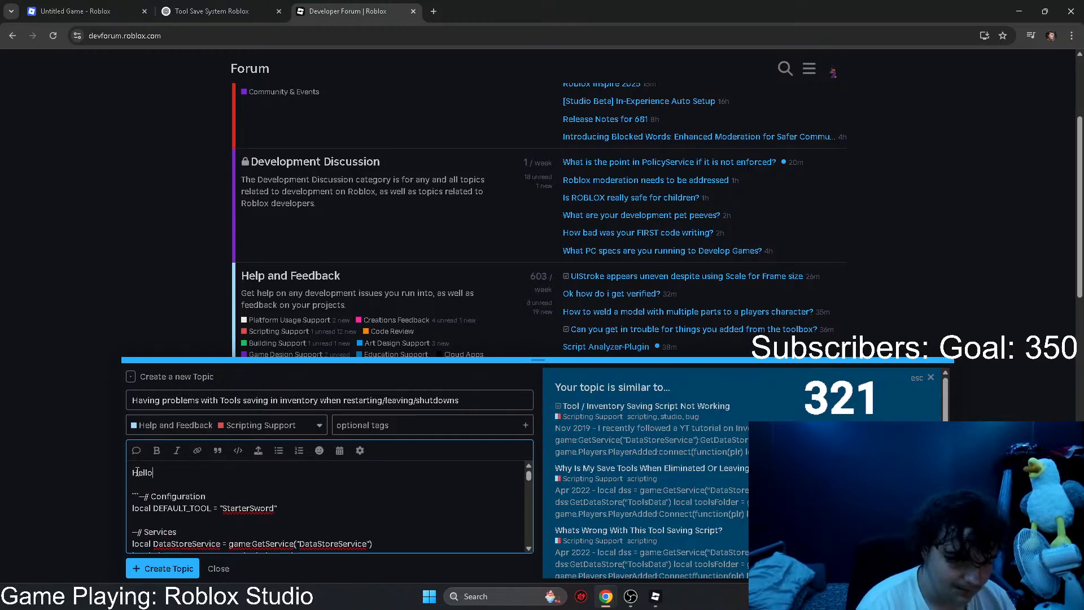
pyautogui.write('Hello, I am making')
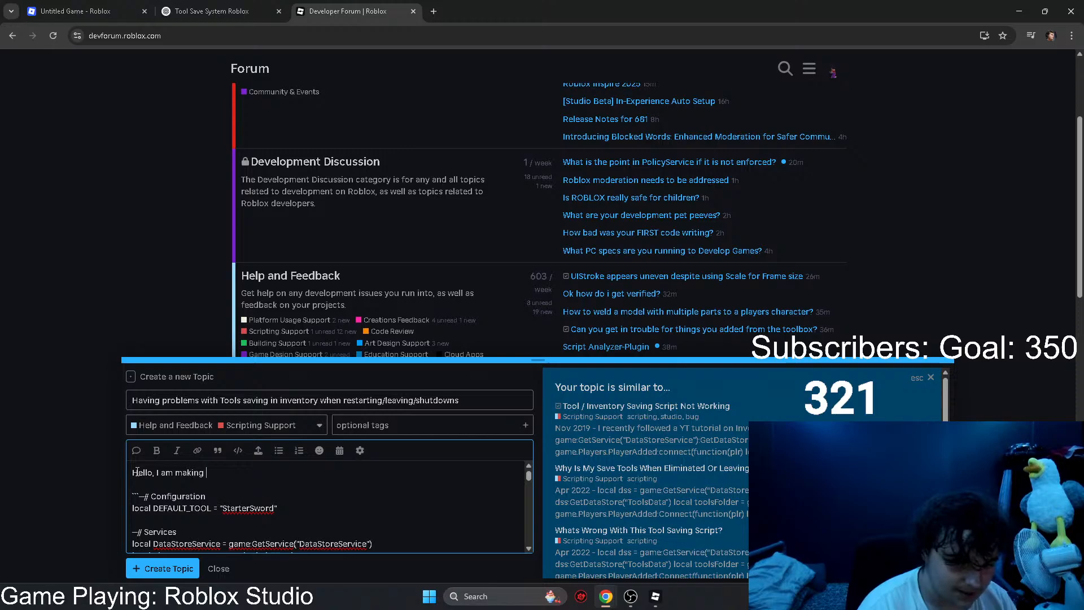
pyautogui.write(' a sword game an')
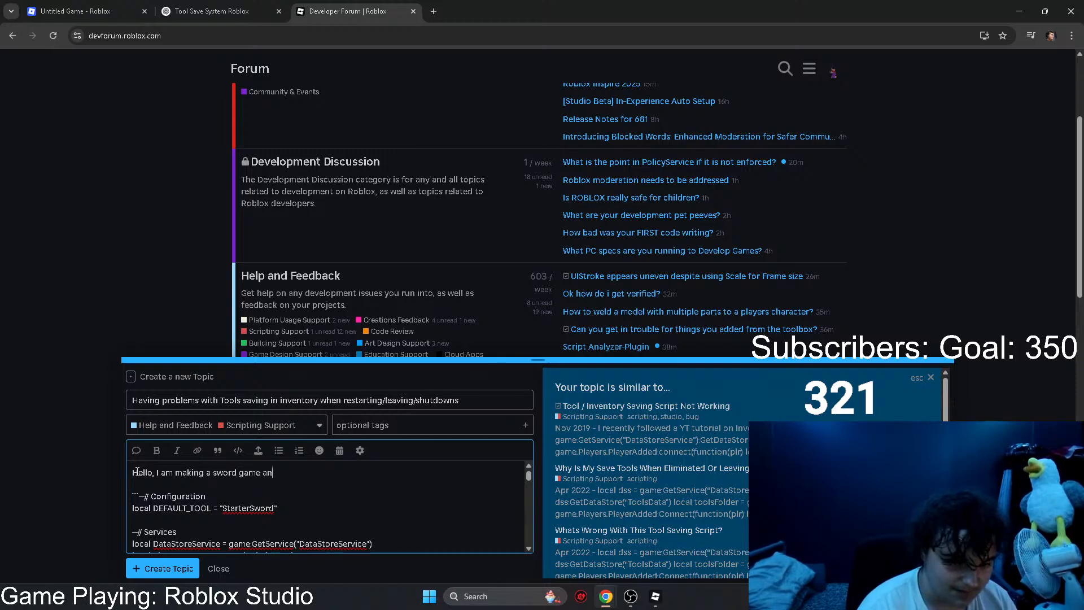
pyautogui.write('d I have been try')
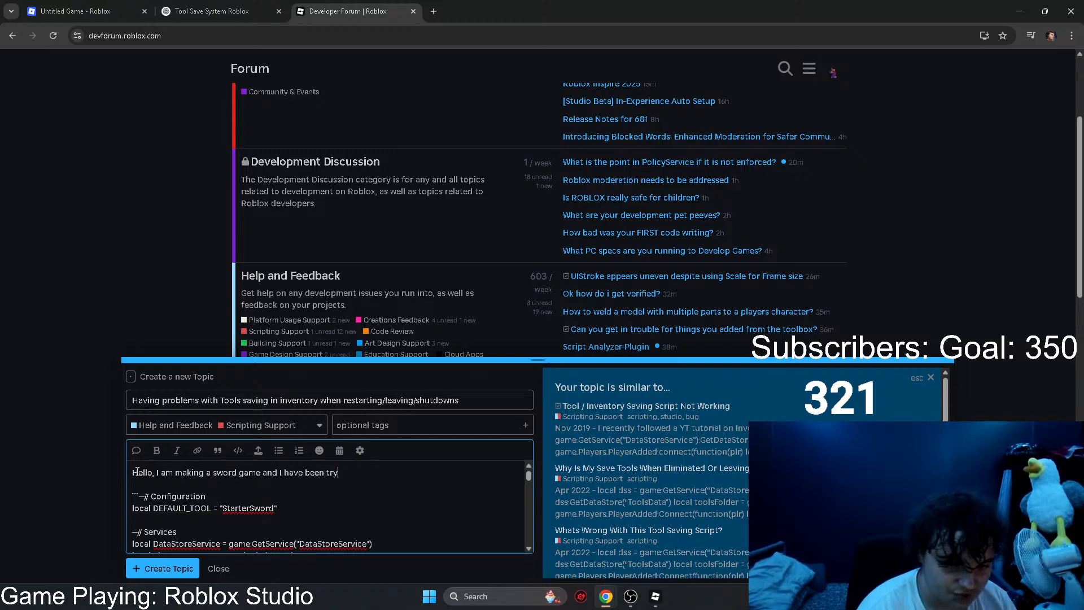
pyautogui.write('ing to make a dat')
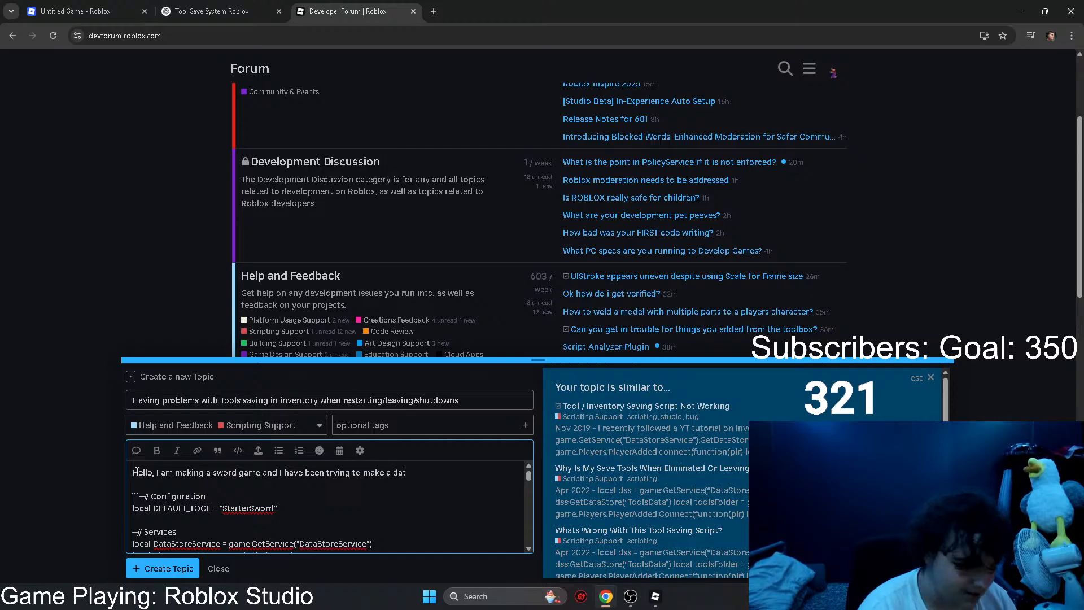
pyautogui.write('abase')
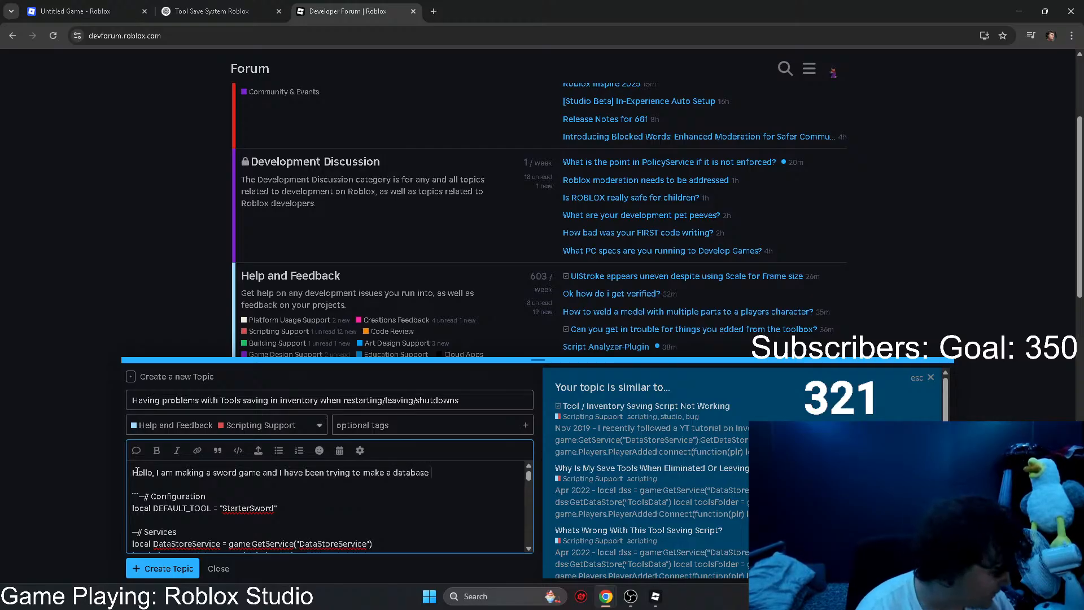
pyautogui.write(' that saves a')
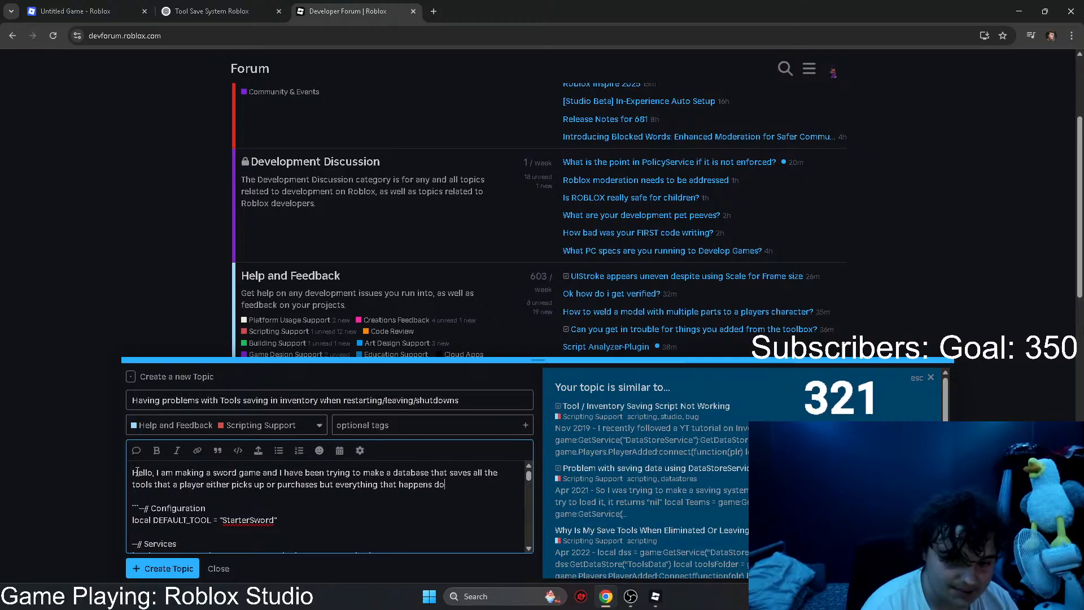
# Step: Finish the sentence with "that saves all the tools that a player either picks up or purchases but everything that happens doesn't work"
pyautogui.write(',')
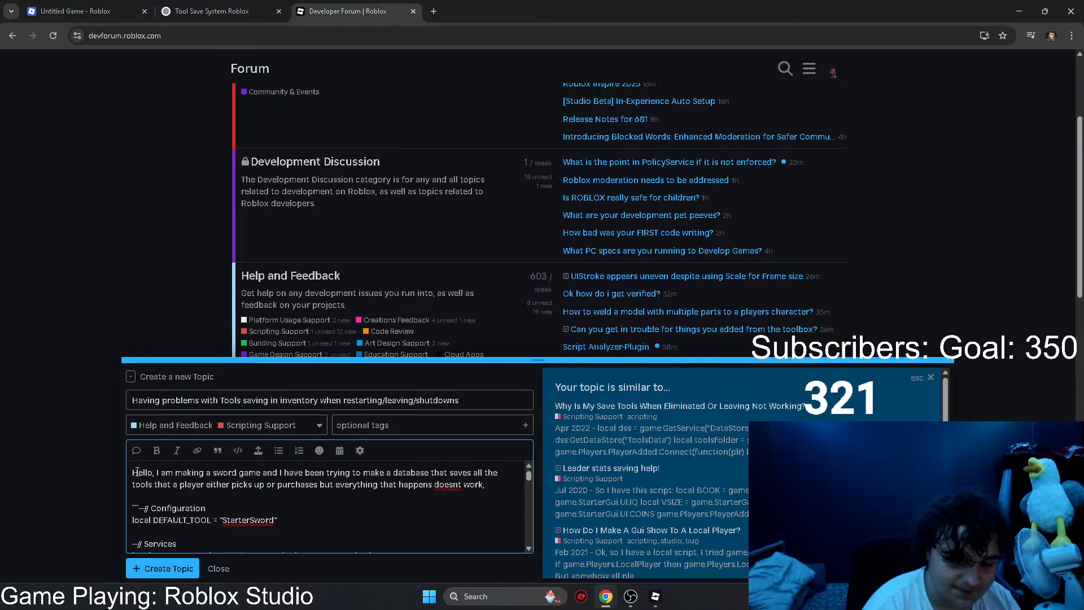
pyautogui.rightClick(445, 486)
pyautogui.click(469, 289)
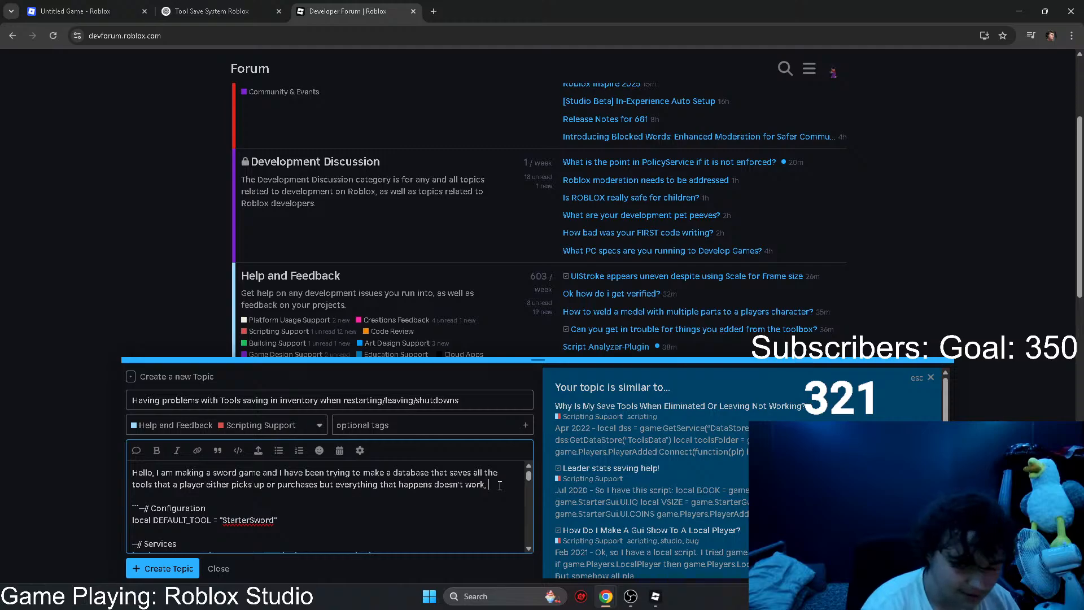
pyautogui.write('i')
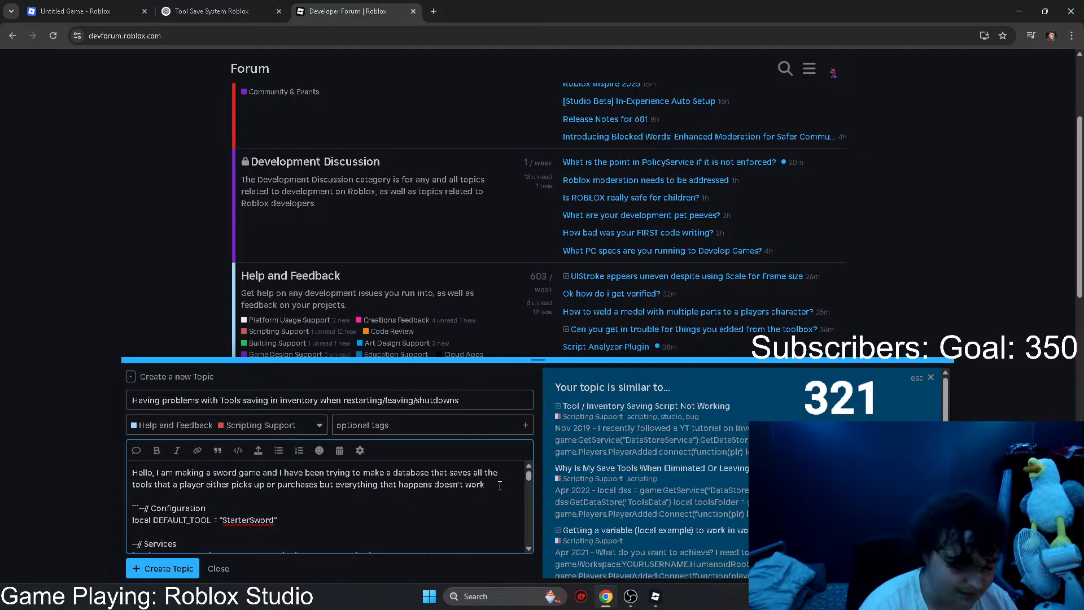
# Step: Publish the forum topic and look over the posted message and its code block
pyautogui.scroll(-5, 292, 538)
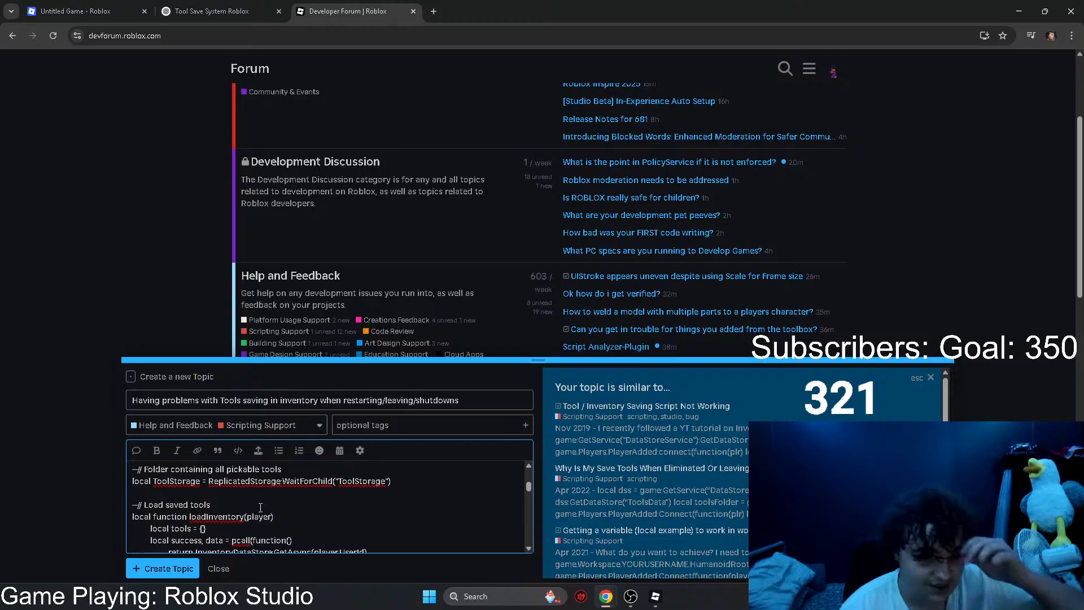
pyautogui.click(147, 568)
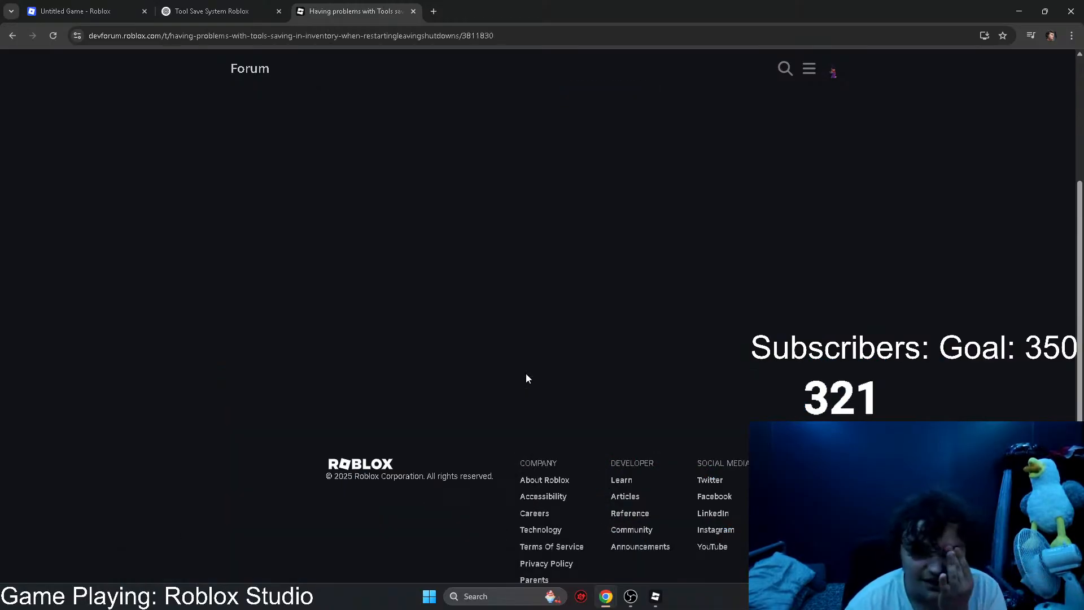
pyautogui.scroll(-1, 592, 387)
pyautogui.scroll(-10, 591, 389)
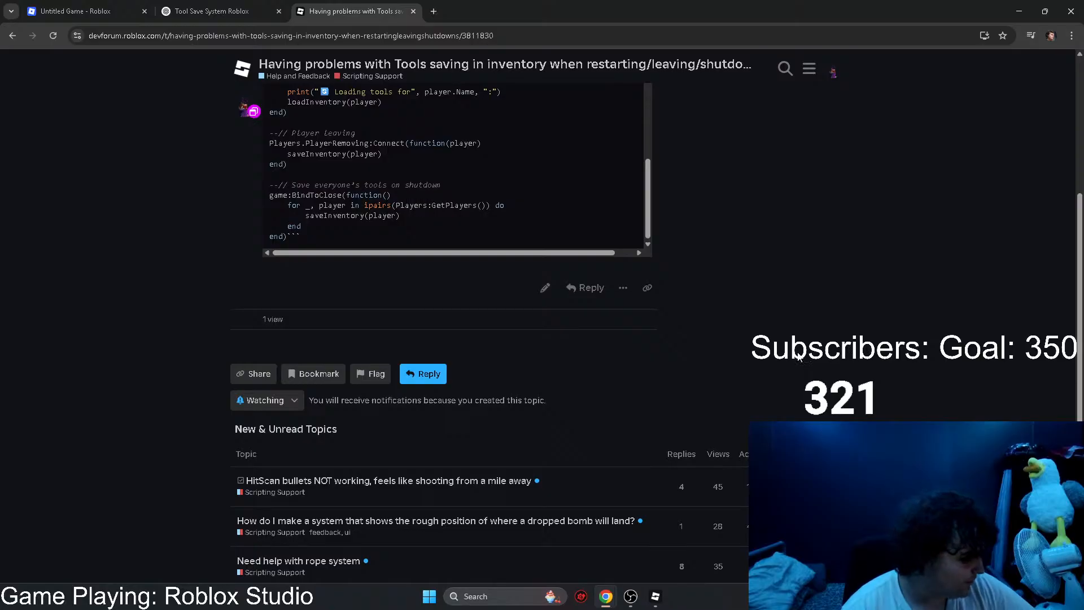
pyautogui.scroll(4, 787, 297)
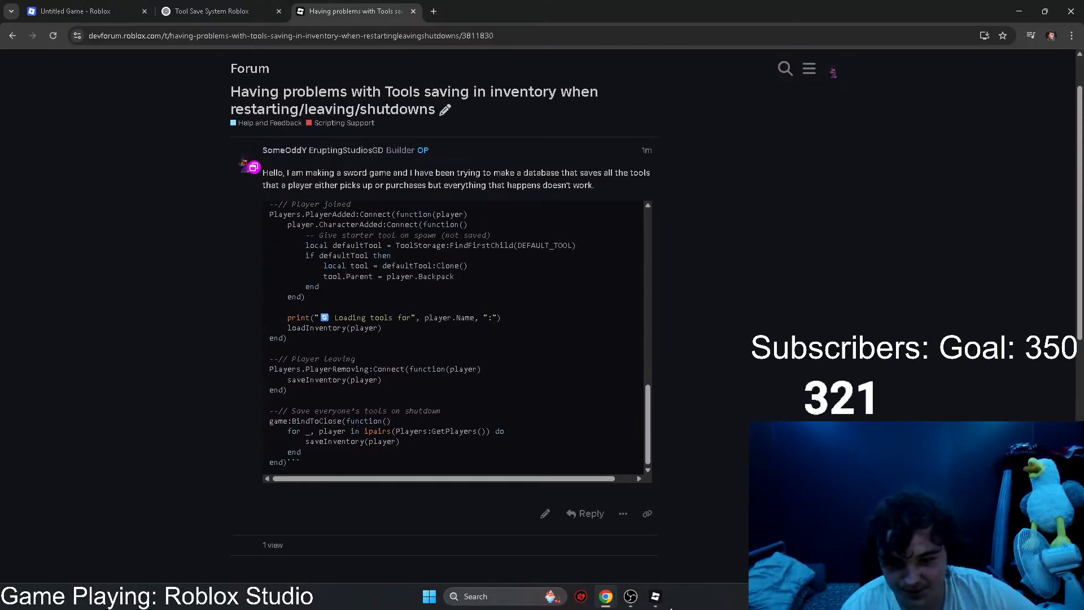
# Step: Switch to Roblox Studio and close the ToolDatabase script, leaving the Sword Game Test place open
pyautogui.click(655, 596)
pyautogui.click(226, 92)
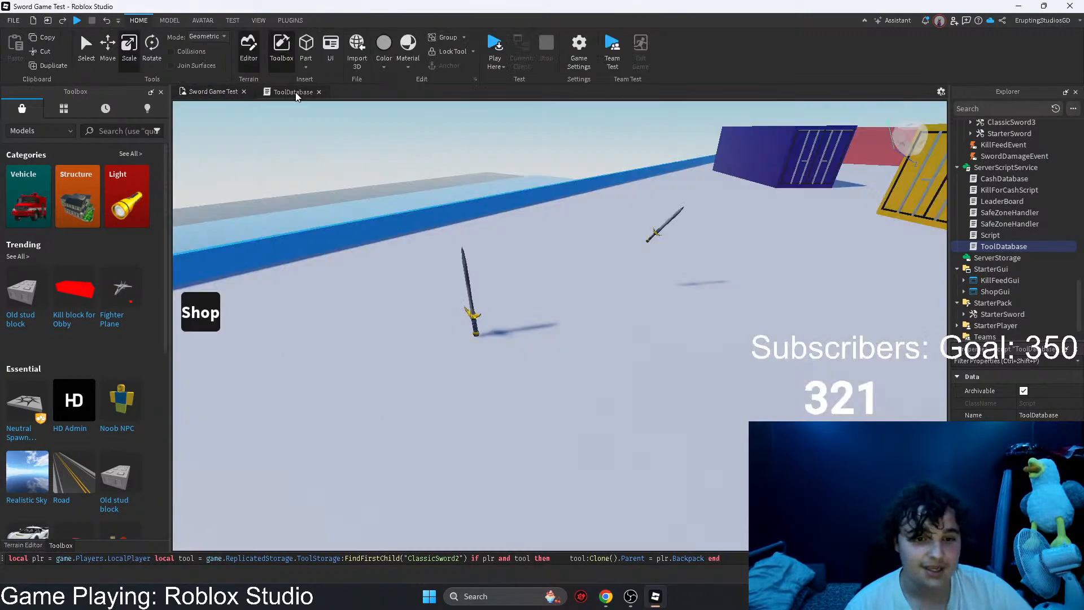
pyautogui.press('s')
pyautogui.moveTo(340, 123); pyautogui.dragTo(508, 228, button='right')
pyautogui.click(320, 95)
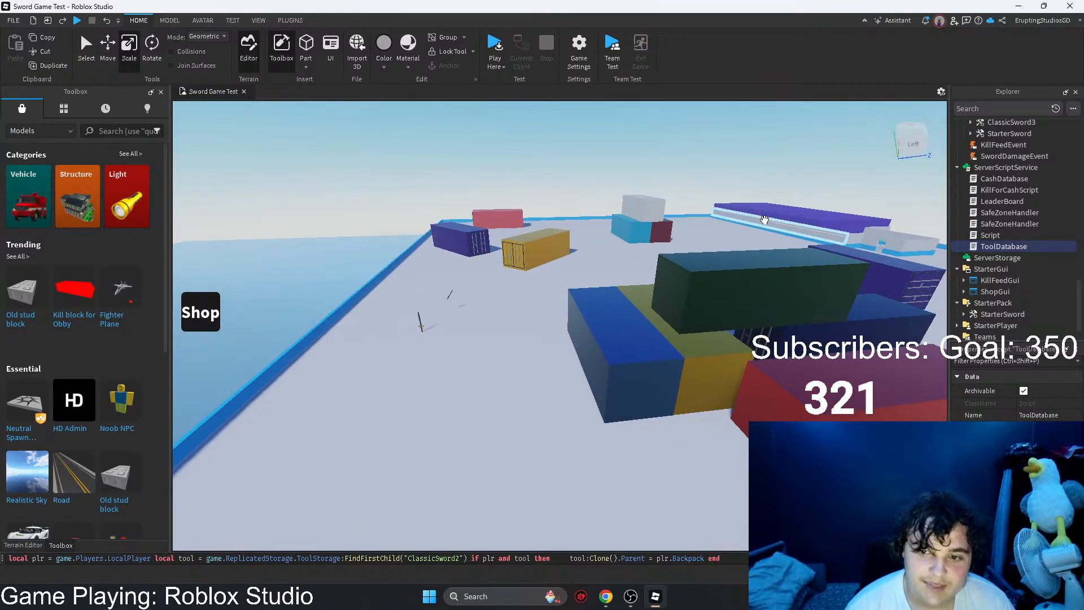
# Step: Copy the long grey wall beside the purple building and place the duplicate on the ground outside, parallel to the original
pyautogui.scroll(10, 762, 220)
pyautogui.scroll(10, 559, 217)
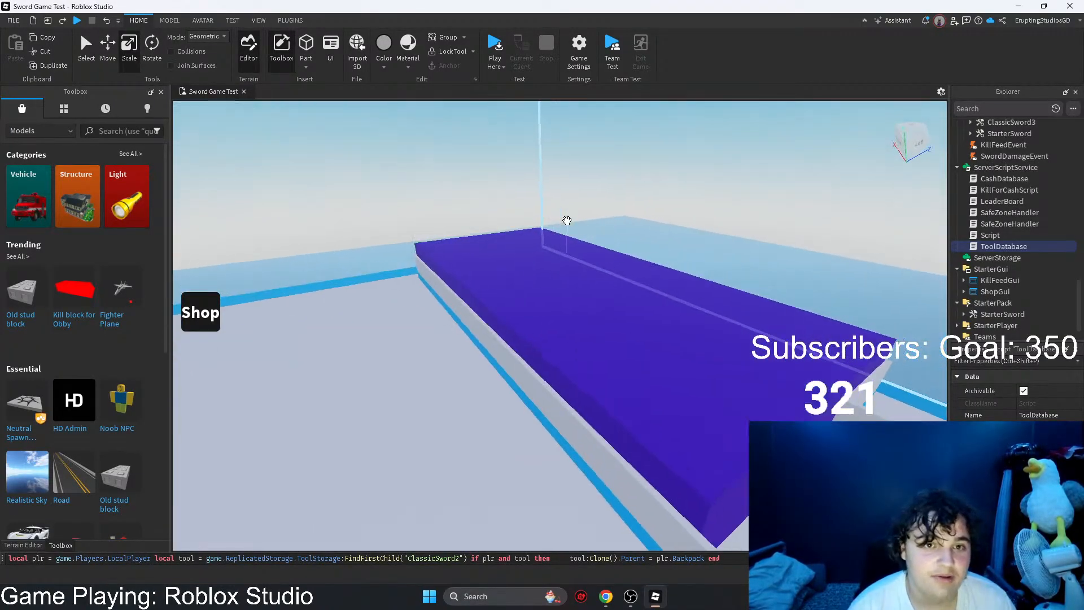
pyautogui.click(559, 292)
pyautogui.moveTo(559, 292); pyautogui.dragTo(615, 305, button='right')
pyautogui.press('q')
pyautogui.press('e')
pyautogui.press('q')
pyautogui.press('w')
pyautogui.moveTo(693, 254); pyautogui.dragTo(690, 253, button='right')
pyautogui.hotkey('ctrl', 'c')
pyautogui.hotkey('ctrl', 'v')
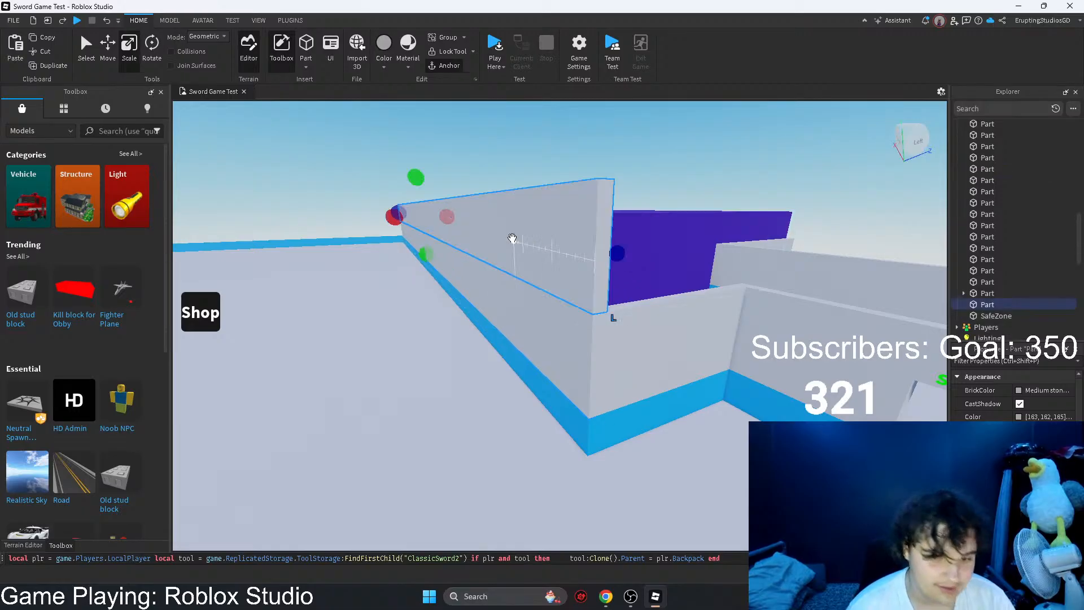
pyautogui.moveTo(511, 240); pyautogui.dragTo(519, 361)
pyautogui.moveTo(519, 361); pyautogui.dragTo(519, 361, button='right')
pyautogui.moveTo(519, 361); pyautogui.dragTo(524, 392)
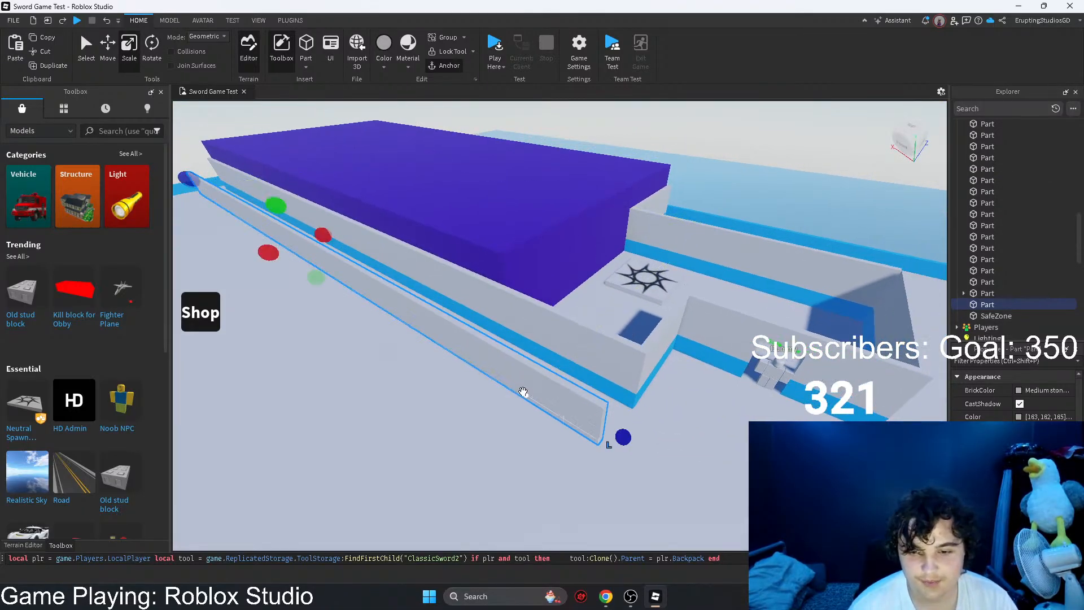
# Step: Shorten the duplicated wall to a short section near the open end of the original wall
pyautogui.press('a')
pyautogui.press('d')
pyautogui.moveTo(217, 197); pyautogui.dragTo(337, 312)
pyautogui.moveTo(337, 312); pyautogui.dragTo(336, 312, button='right')
pyautogui.moveTo(336, 312); pyautogui.dragTo(364, 357)
pyautogui.press('d')
pyautogui.moveTo(418, 370); pyautogui.dragTo(417, 371, button='right')
pyautogui.moveTo(417, 359); pyautogui.dragTo(526, 396)
pyautogui.press('a')
# Step: Duplicate the short wall, rotate the copy, and resize it into a low step block spanning the gap between the two walls
pyautogui.hotkey('ctrl', 'd')
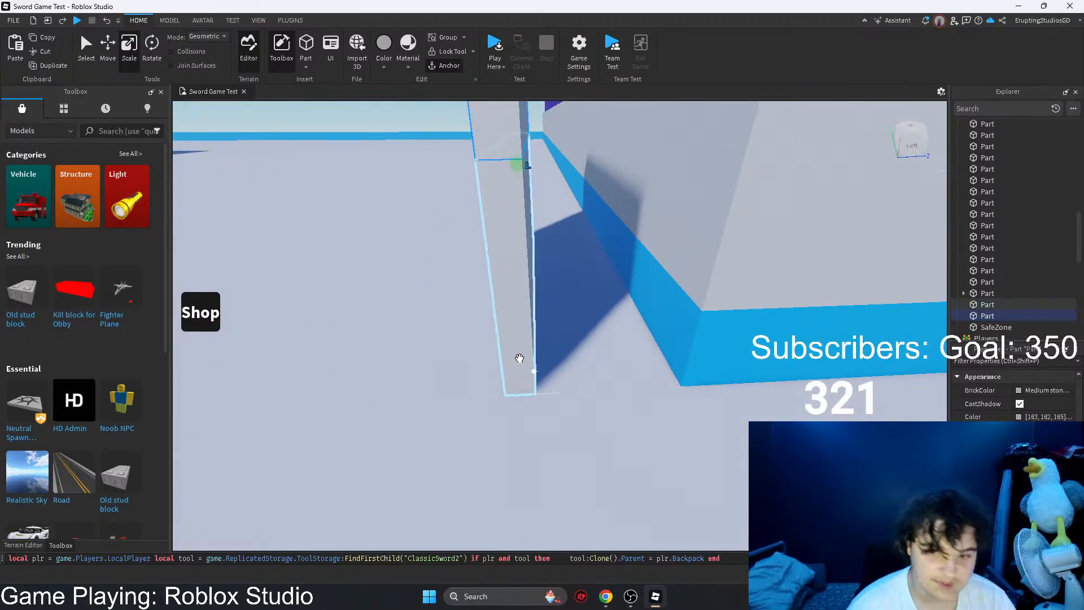
pyautogui.moveTo(519, 361); pyautogui.dragTo(522, 365, button='right')
pyautogui.moveTo(511, 284); pyautogui.dragTo(586, 448)
pyautogui.press('r')
pyautogui.moveTo(586, 448); pyautogui.dragTo(586, 448, button='right')
pyautogui.moveTo(586, 447); pyautogui.dragTo(603, 416)
pyautogui.moveTo(356, 344); pyautogui.dragTo(402, 420)
pyautogui.moveTo(395, 387); pyautogui.dragTo(395, 388, button='right')
pyautogui.moveTo(442, 284); pyautogui.dragTo(537, 331)
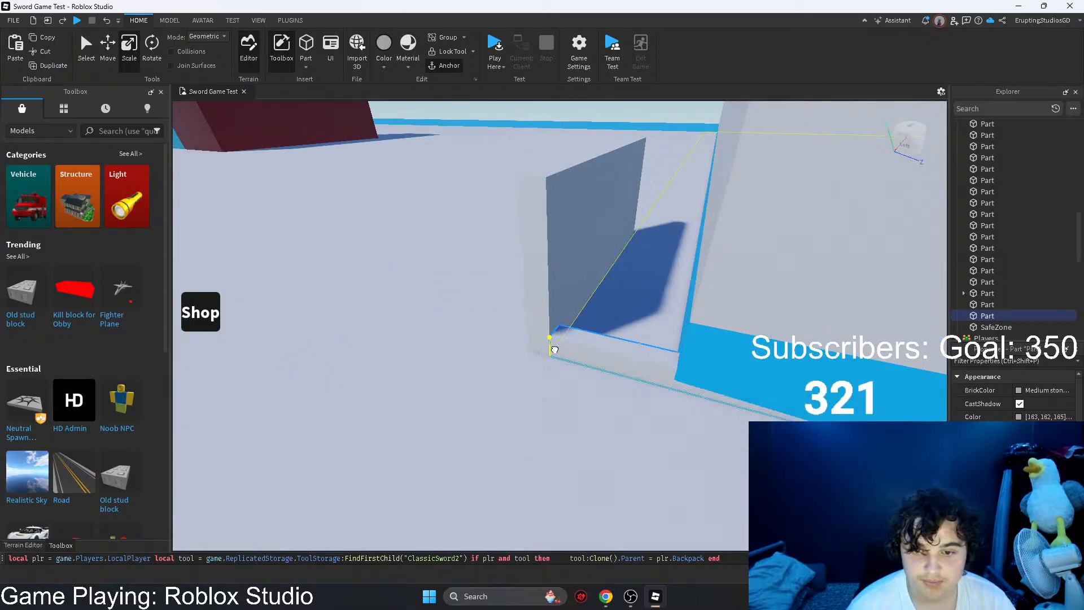
pyautogui.moveTo(554, 350); pyautogui.dragTo(555, 350, button='right')
pyautogui.moveTo(598, 323)
pyautogui.mouseDown()
pyautogui.moveTo(606, 316)
pyautogui.moveTo(611, 333)
pyautogui.mouseUp()
pyautogui.moveTo(790, 298); pyautogui.dragTo(558, 331)
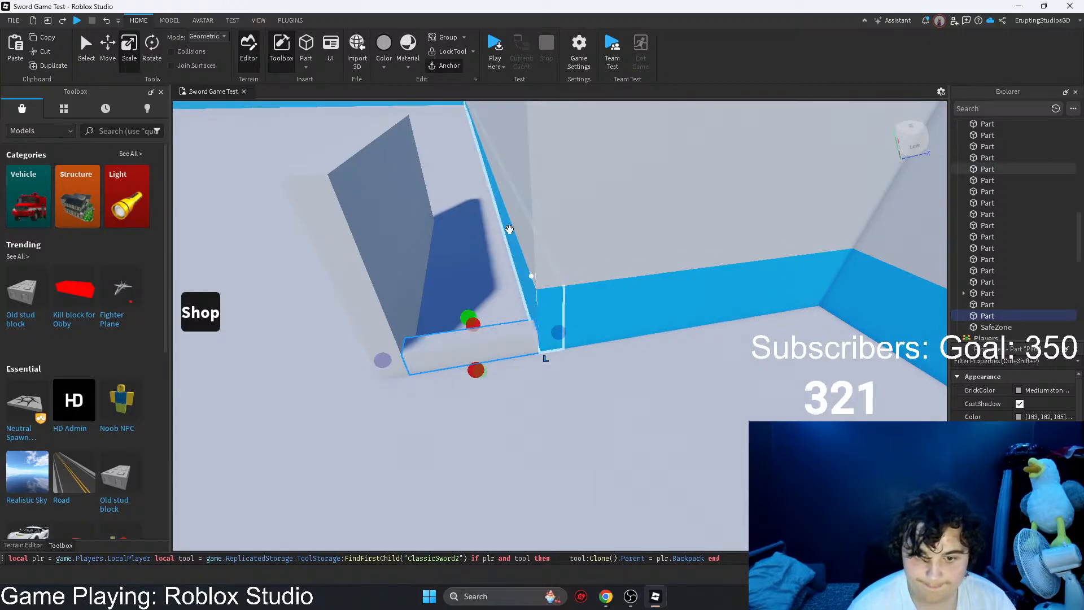
# Step: Give the low step block a metal material and colour it Ghost grey
pyautogui.click(412, 68)
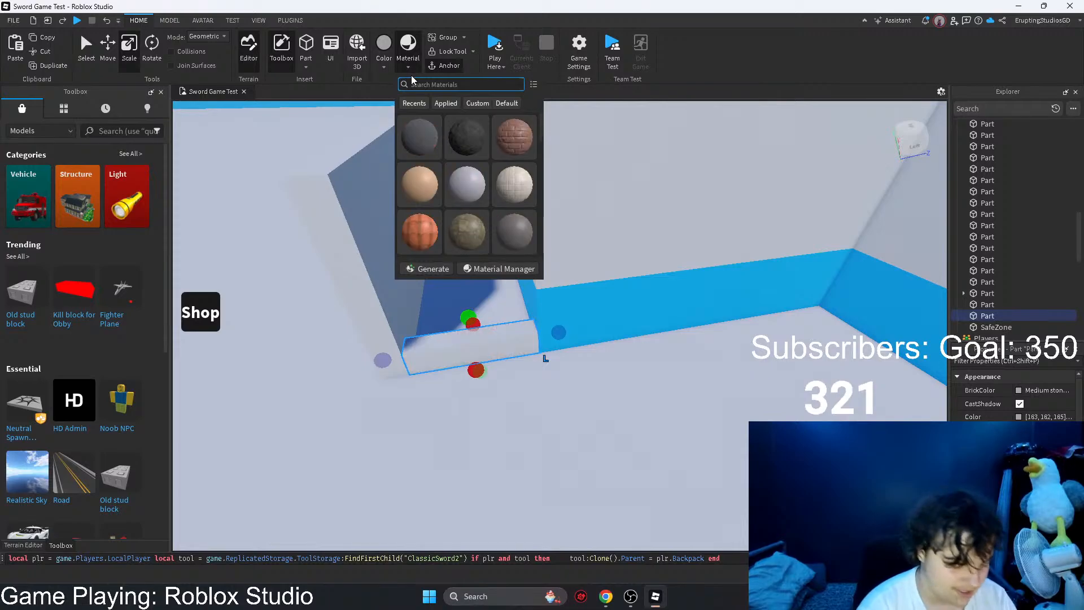
pyautogui.write('met')
pyautogui.click(419, 137)
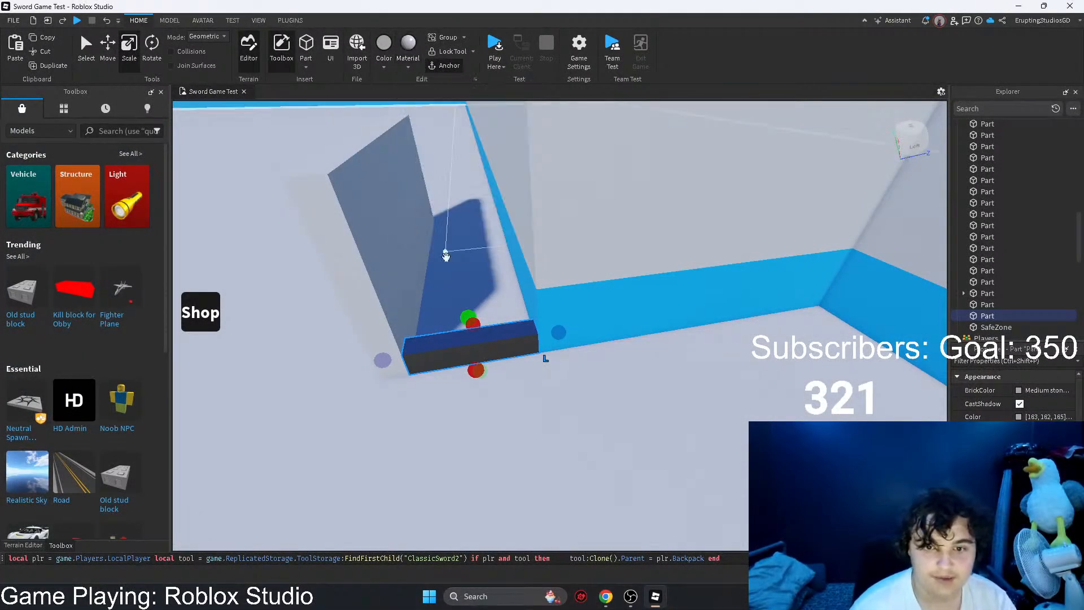
pyautogui.press('w')
pyautogui.moveTo(446, 253)
pyautogui.mouseDown(button='right')
pyautogui.moveTo(448, 271)
pyautogui.moveTo(448, 235)
pyautogui.mouseUp(button='right')
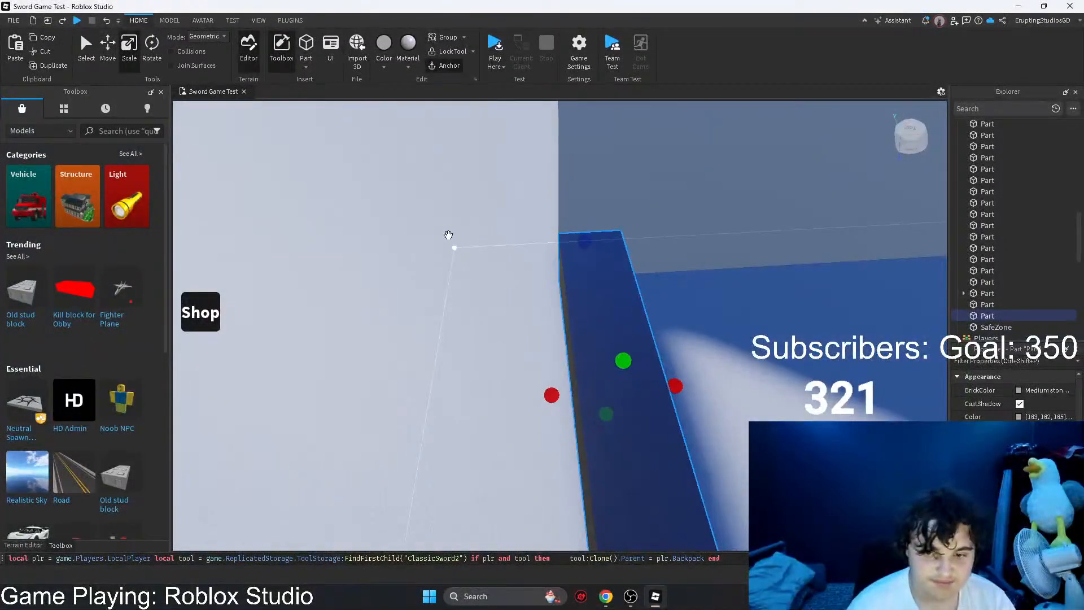
pyautogui.click(410, 69)
pyautogui.click(388, 70)
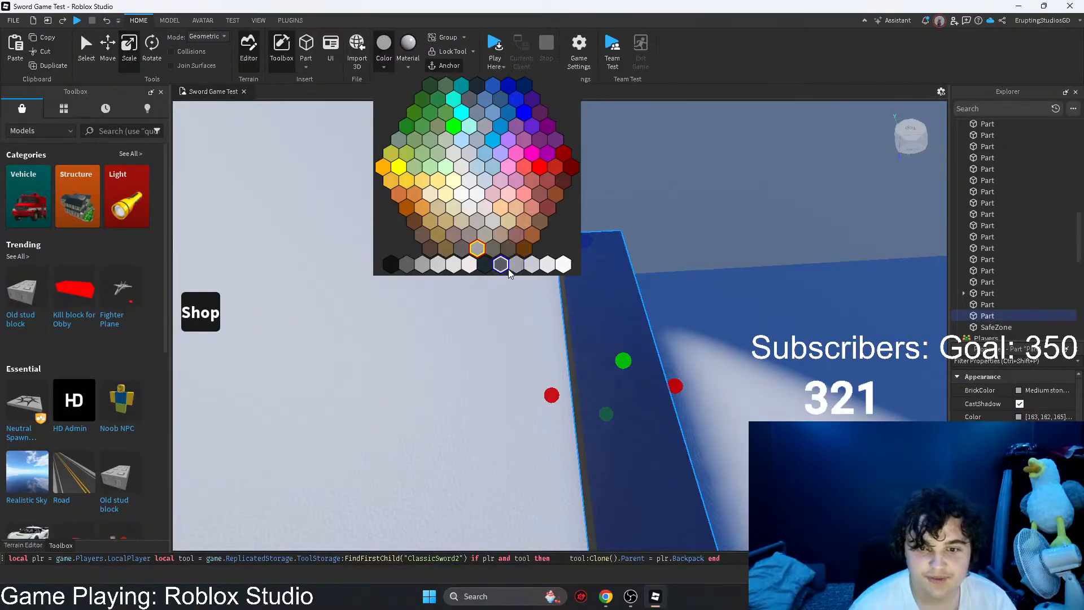
pyautogui.click(529, 267)
# Step: Duplicate the step block repeatedly, raising and setting back each copy to form a four-step staircase between the walls
pyautogui.moveTo(401, 331); pyautogui.dragTo(401, 332, button='right')
pyautogui.hotkey('ctrl', 'v')
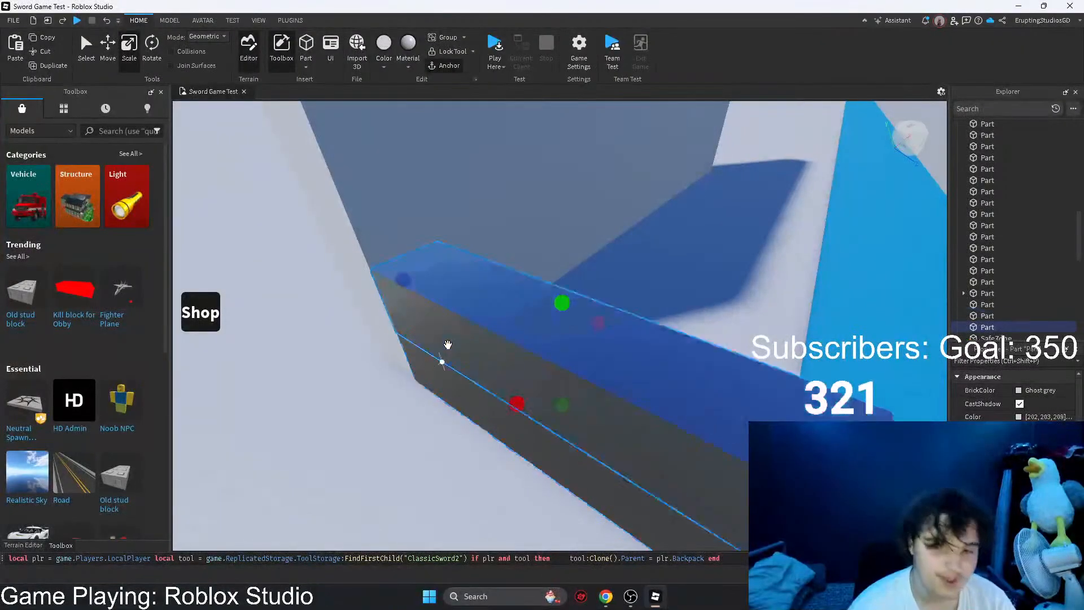
pyautogui.moveTo(444, 357)
pyautogui.mouseDown()
pyautogui.moveTo(444, 314)
pyautogui.moveTo(448, 370)
pyautogui.mouseUp()
pyautogui.moveTo(436, 325); pyautogui.dragTo(459, 250)
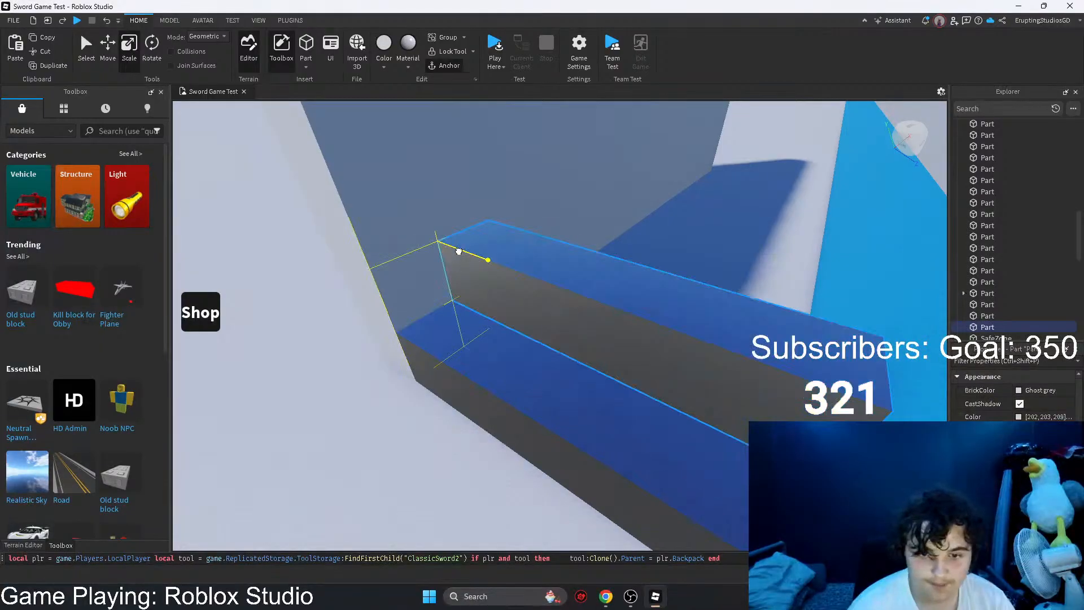
pyautogui.keyDown('shift'); pyautogui.click(478, 345); pyautogui.keyUp('shift')
pyautogui.hotkey('ctrl', 'd')
pyautogui.moveTo(478, 344); pyautogui.dragTo(458, 312, button='right')
pyautogui.moveTo(458, 312); pyautogui.dragTo(555, 289)
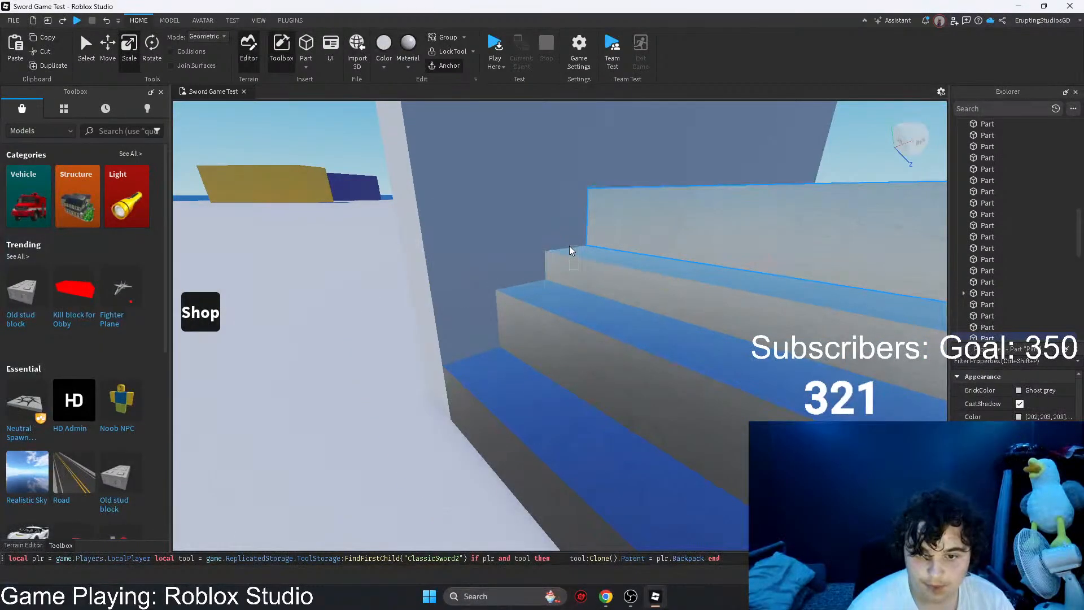
# Step: Select all four step blocks, duplicate them, and place the copies above the first flight to continue the staircase
pyautogui.keyDown('shift'); pyautogui.click(617, 237); pyautogui.keyUp('shift')
pyautogui.moveTo(596, 267); pyautogui.dragTo(563, 316)
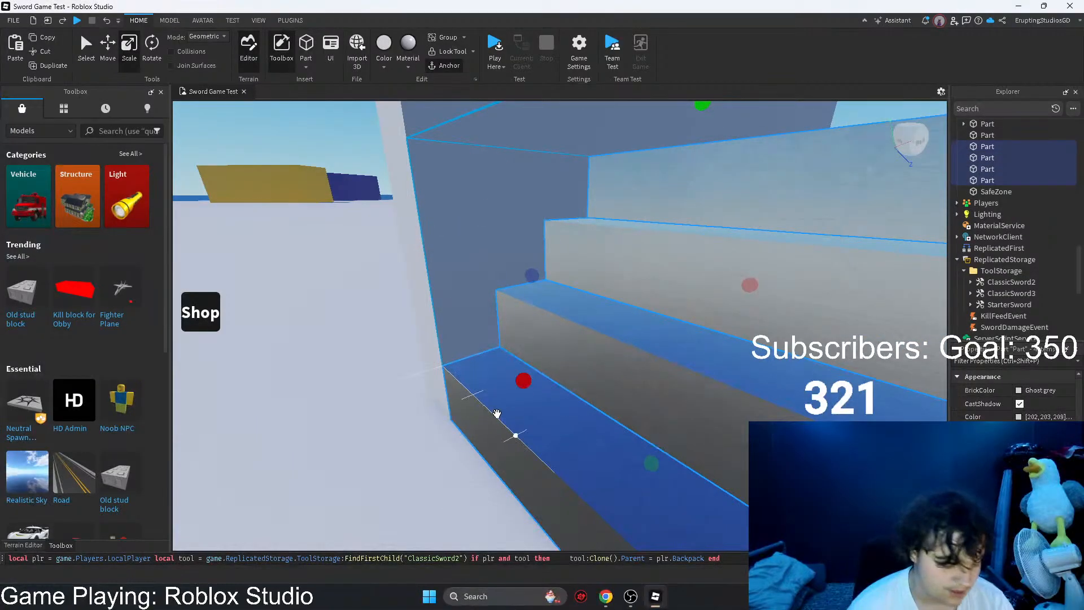
pyautogui.hotkey('ctrl', 'd')
pyautogui.moveTo(497, 413); pyautogui.dragTo(511, 384, button='right')
pyautogui.scroll(-3, 510, 384)
pyautogui.moveTo(510, 353); pyautogui.dragTo(575, 254)
pyautogui.moveTo(568, 254); pyautogui.dragTo(564, 259, button='right')
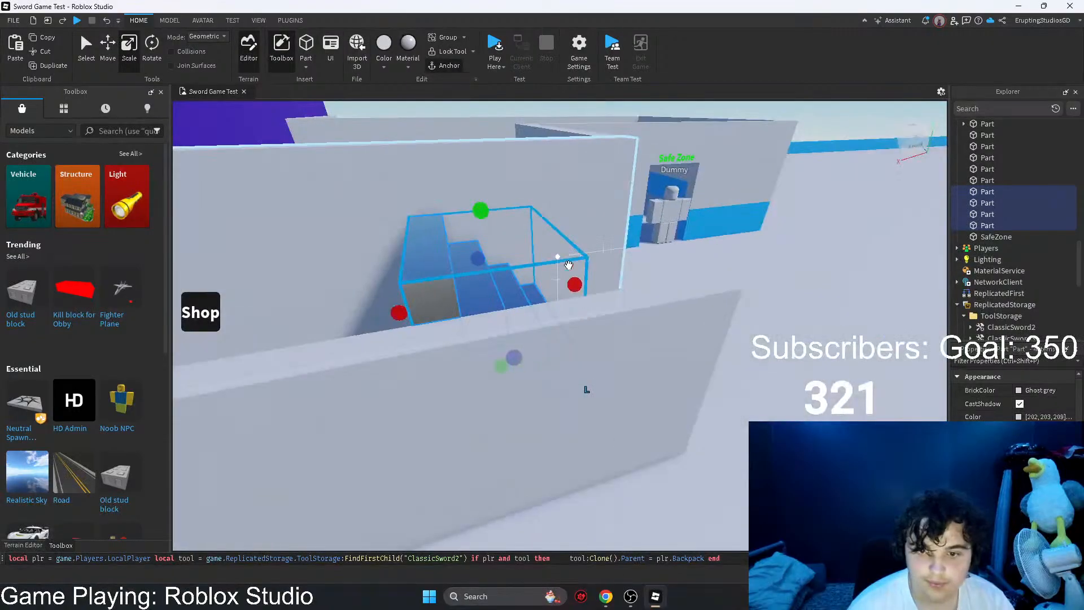
# Step: Add further copies of the step block at the head of the staircase and delete the surplus one
pyautogui.scroll(-3, 565, 259)
pyautogui.click(462, 380)
pyautogui.moveTo(490, 330); pyautogui.dragTo(490, 329, button='right')
pyautogui.moveTo(503, 324); pyautogui.dragTo(518, 237)
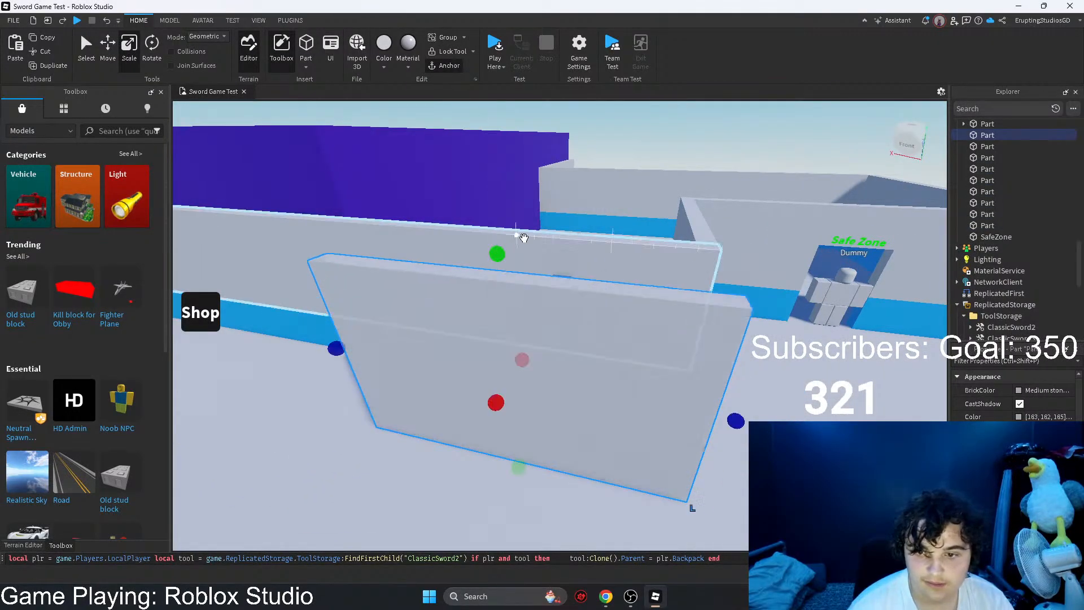
pyautogui.moveTo(519, 236); pyautogui.dragTo(532, 382, button='right')
pyautogui.click(510, 271)
pyautogui.hotkey('ctrl', 'v')
pyautogui.moveTo(542, 390); pyautogui.dragTo(614, 354)
pyautogui.moveTo(548, 203); pyautogui.dragTo(550, 223, button='right')
pyautogui.click(529, 177)
pyautogui.press('Delete')
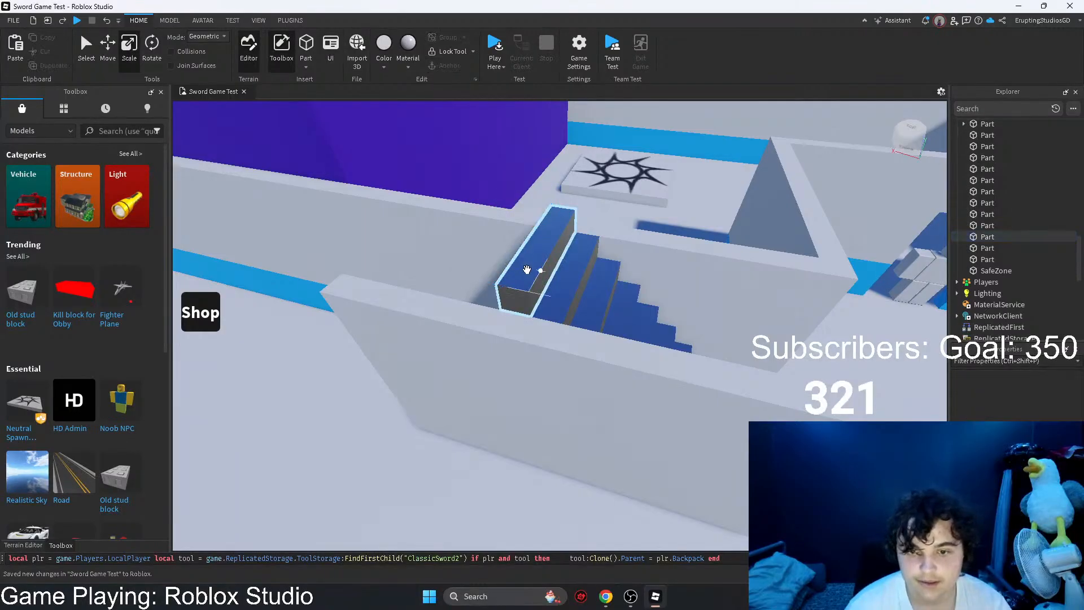
# Step: Duplicate the top step block and set the copy at the head of the staircase, between the two walls
pyautogui.press('a')
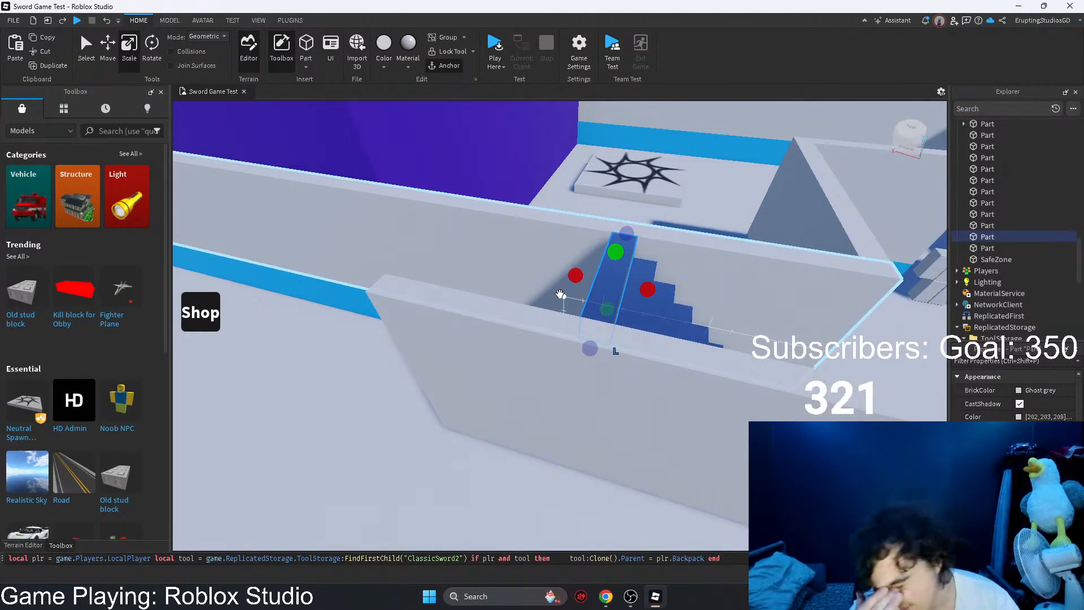
pyautogui.hotkey('ctrl', 'd')
pyautogui.moveTo(566, 292); pyautogui.dragTo(634, 281, button='right')
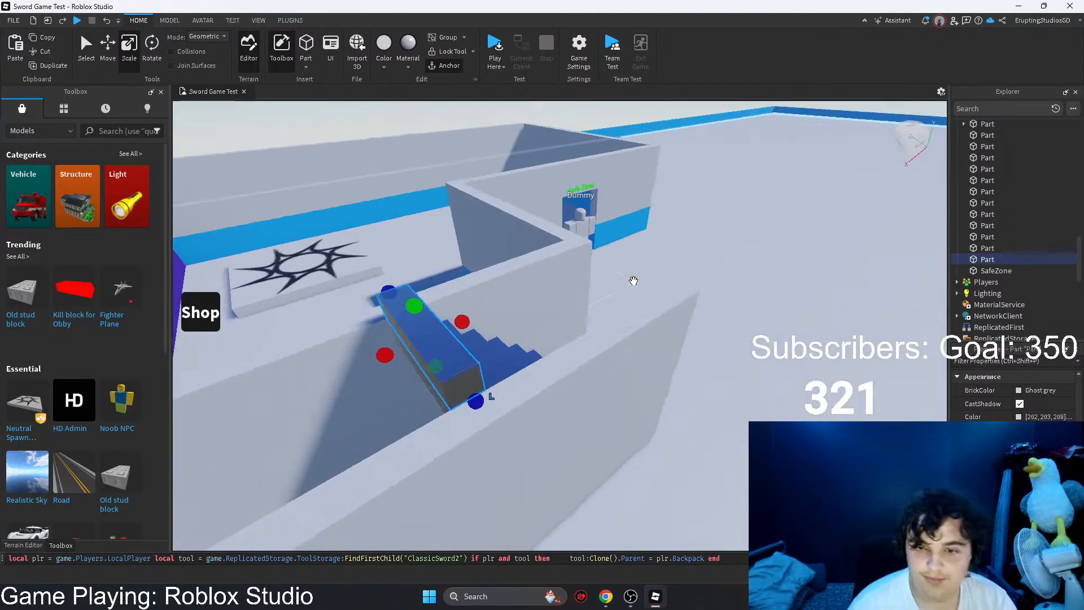
pyautogui.press('a')
pyautogui.moveTo(648, 346); pyautogui.dragTo(641, 375)
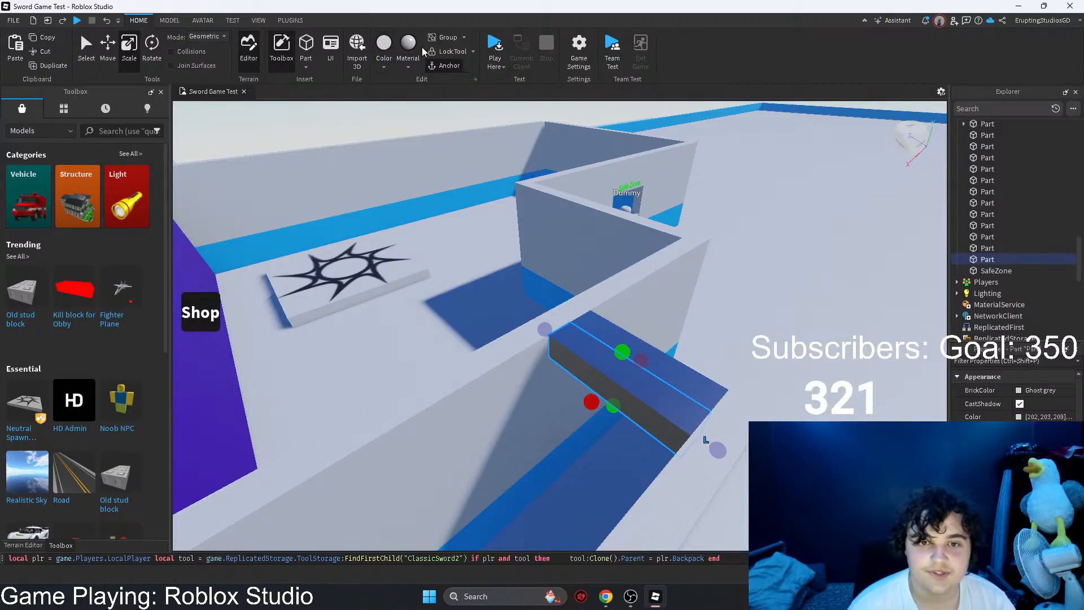
# Step: Change the topmost block's material to Plastic and colour it Medium stone grey to match the walls
pyautogui.click(411, 67)
pyautogui.write('plas')
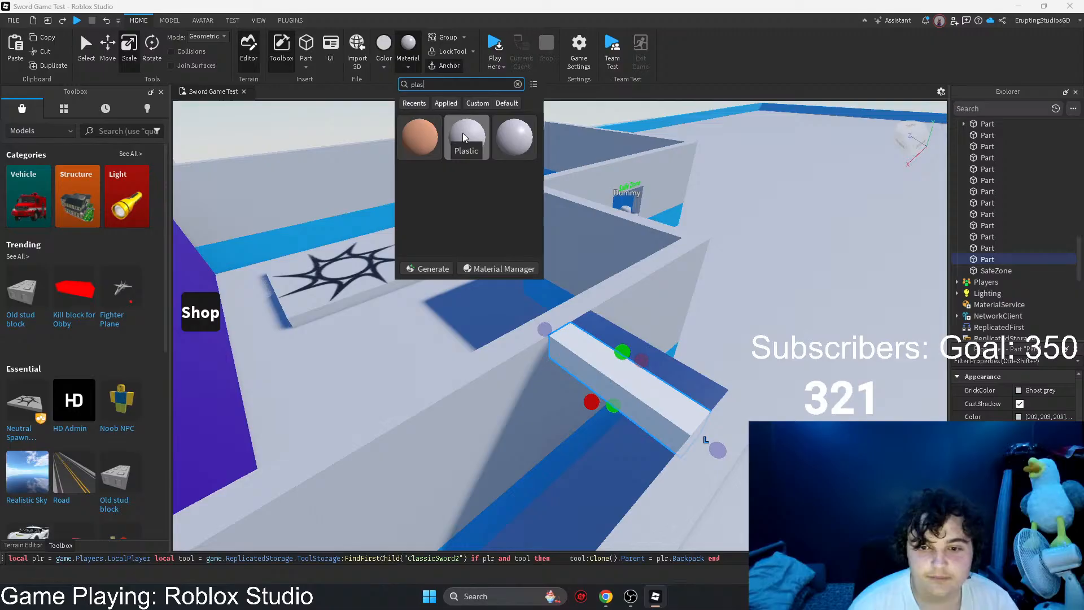
pyautogui.click(517, 131)
pyautogui.moveTo(580, 266); pyautogui.dragTo(514, 254, button='right')
pyautogui.click(407, 67)
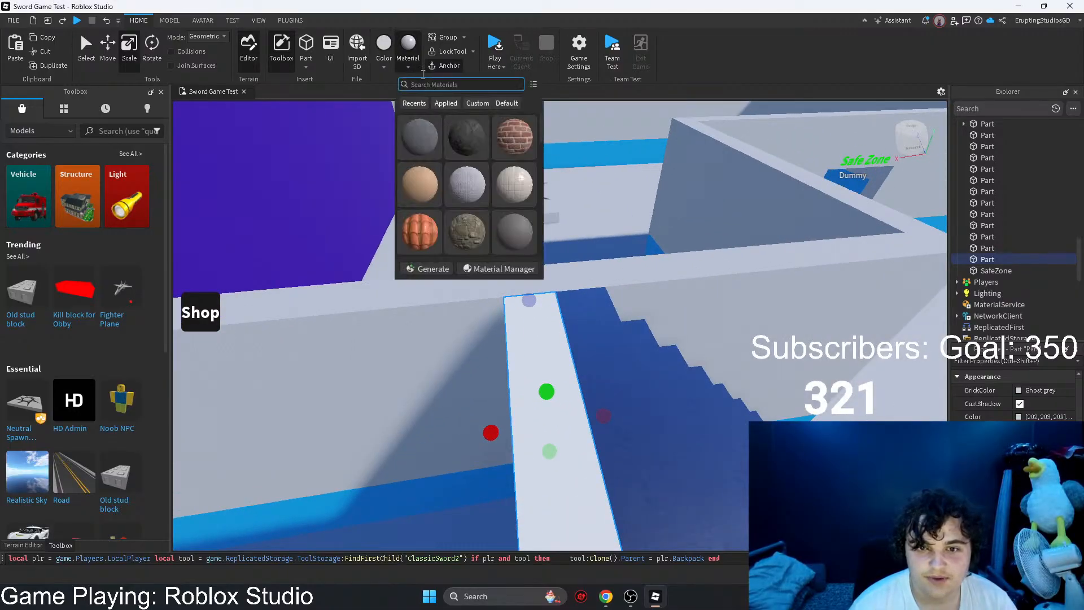
pyautogui.write('plas')
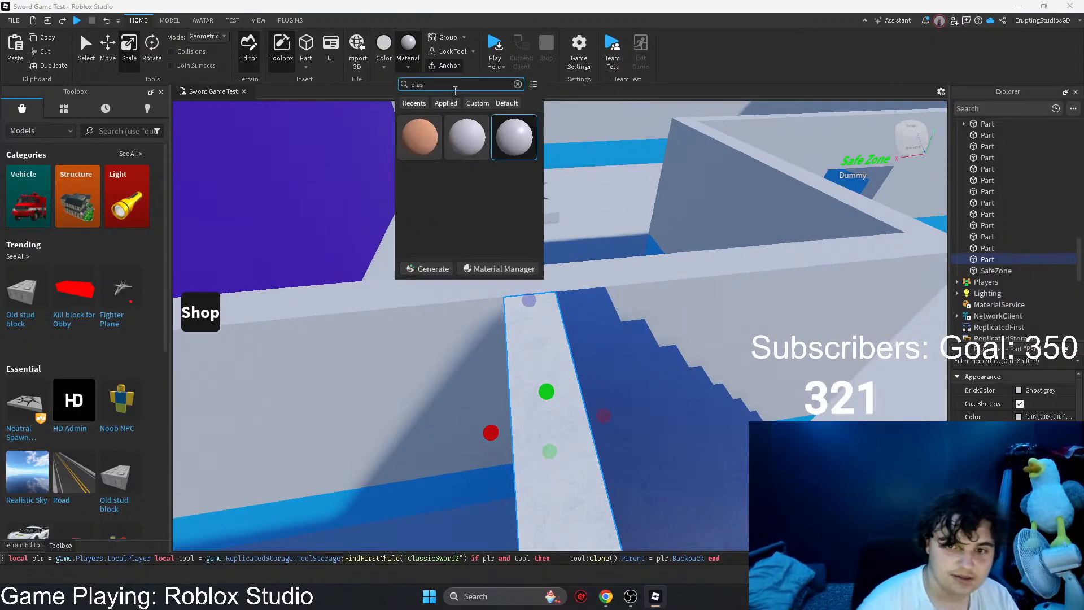
pyautogui.click(469, 140)
pyautogui.moveTo(621, 271); pyautogui.dragTo(599, 286, button='right')
pyautogui.moveTo(595, 325); pyautogui.dragTo(507, 160)
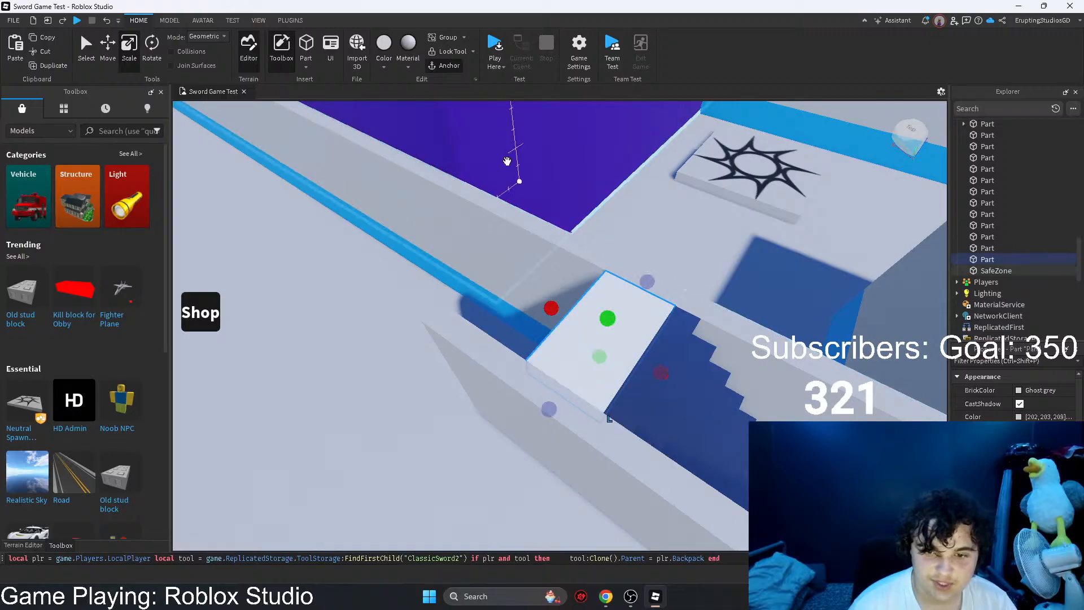
pyautogui.click(405, 70)
pyautogui.click(381, 60)
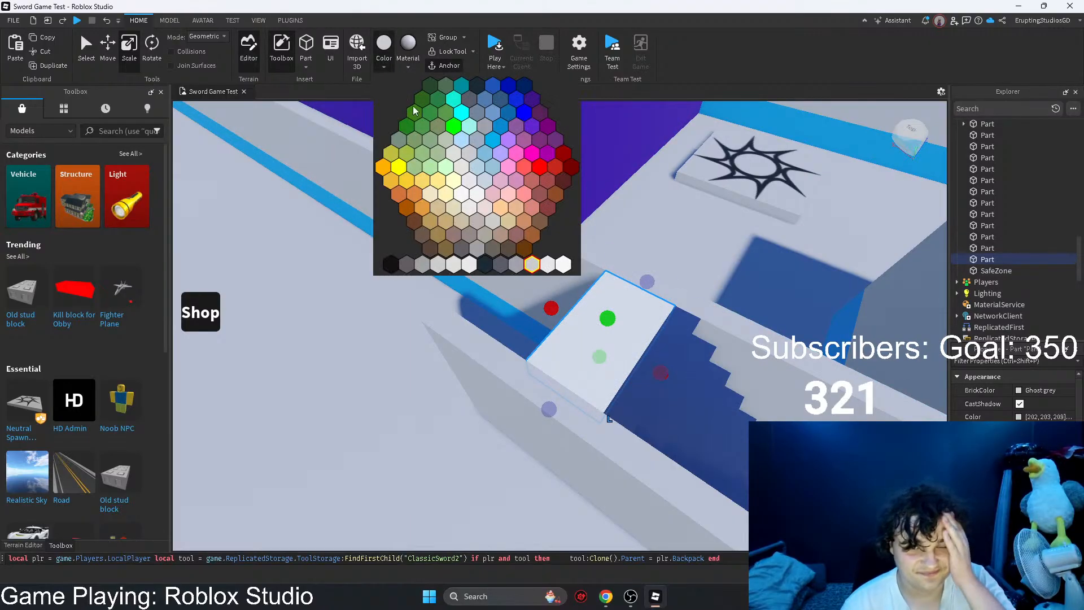
pyautogui.click(478, 264)
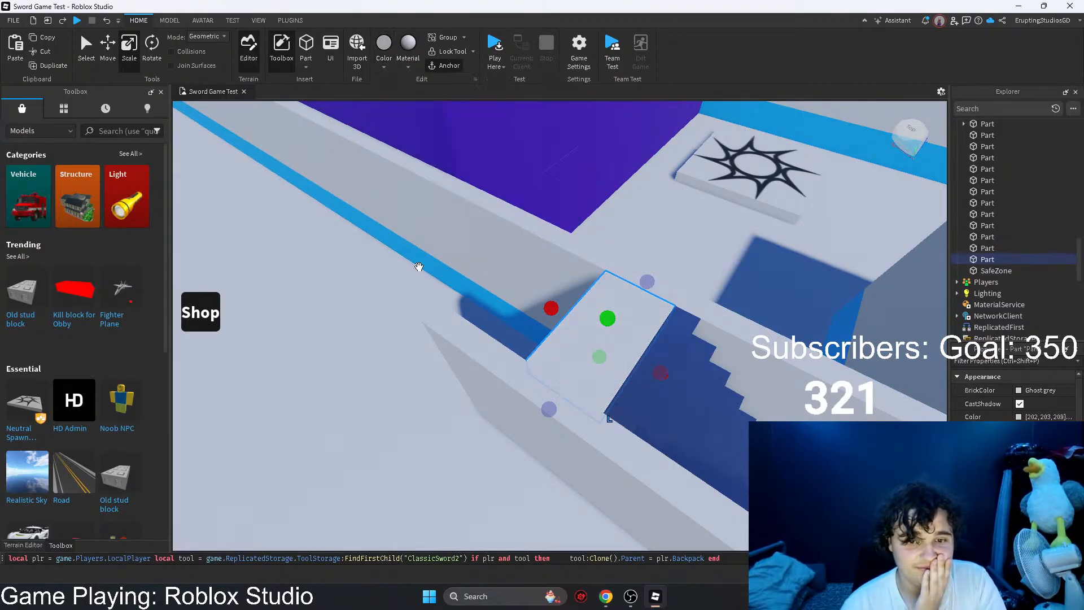
# Step: Stretch the grey top block away from the stairs so it forms a landing between the walls
pyautogui.moveTo(550, 308); pyautogui.dragTo(519, 302)
pyautogui.press('s')
pyautogui.moveTo(500, 296)
pyautogui.mouseDown(button='right')
pyautogui.moveTo(508, 290)
pyautogui.moveTo(484, 295)
pyautogui.mouseUp(button='right')
pyautogui.press('d')
pyautogui.press('a')
pyautogui.press('a')
pyautogui.press('d')
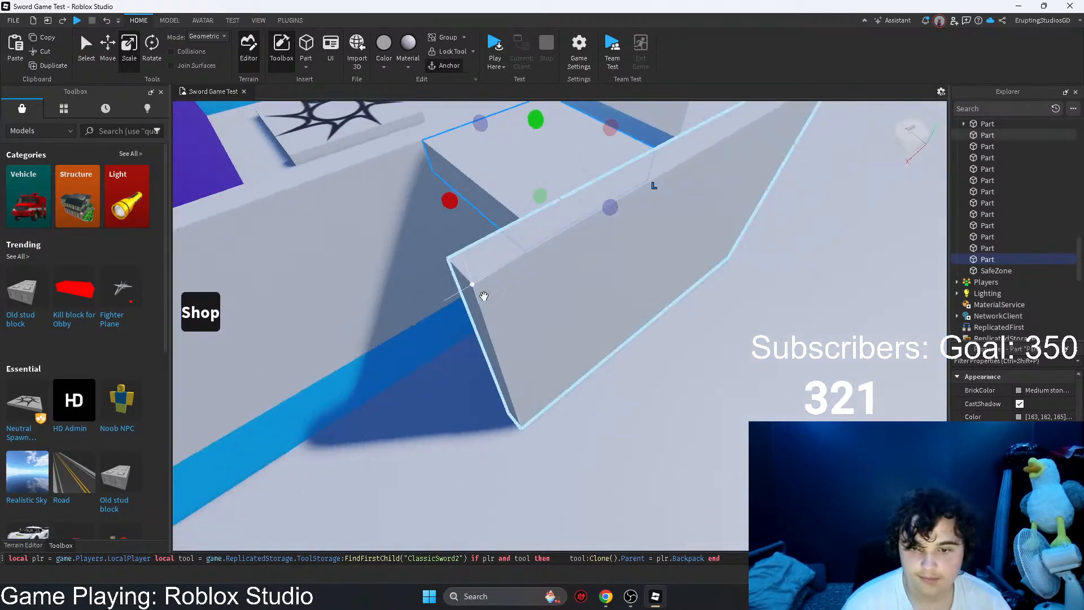
# Step: Shorten the end of the outer stair wall so it finishes flush with the landing
pyautogui.click(499, 301)
pyautogui.moveTo(478, 388); pyautogui.dragTo(525, 359)
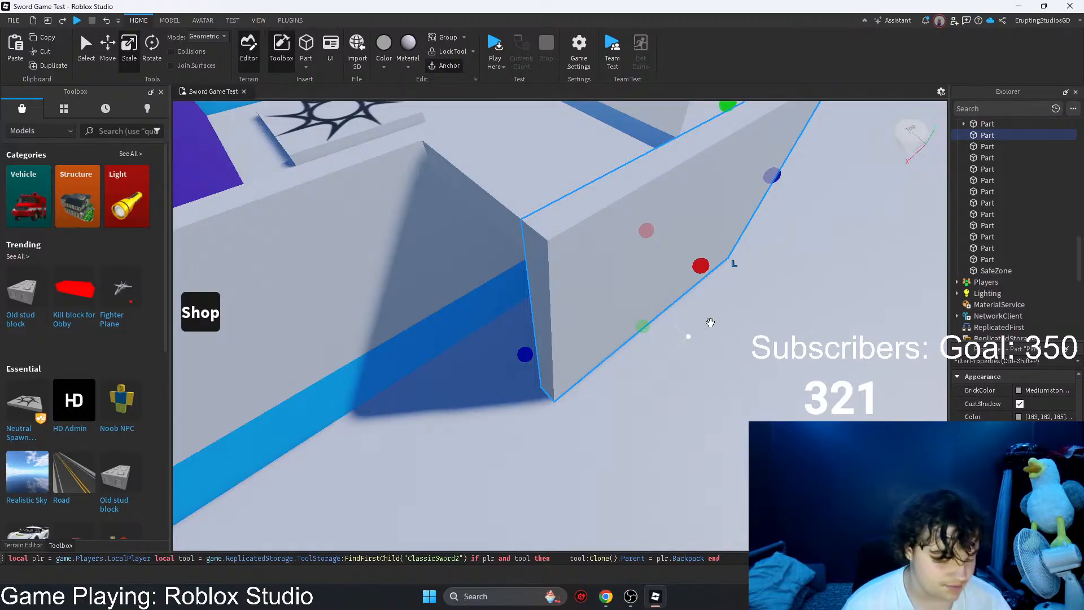
pyautogui.press('s')
# Step: Duplicate the outer stair wall, rotate the copy and place it across the passage at the landing's open end
pyautogui.hotkey('ctrl', 'd')
pyautogui.hotkey('ctrl', 'r')
pyautogui.moveTo(583, 243); pyautogui.dragTo(518, 387)
pyautogui.moveTo(508, 387); pyautogui.dragTo(518, 388, button='right')
pyautogui.moveTo(517, 387); pyautogui.dragTo(605, 392)
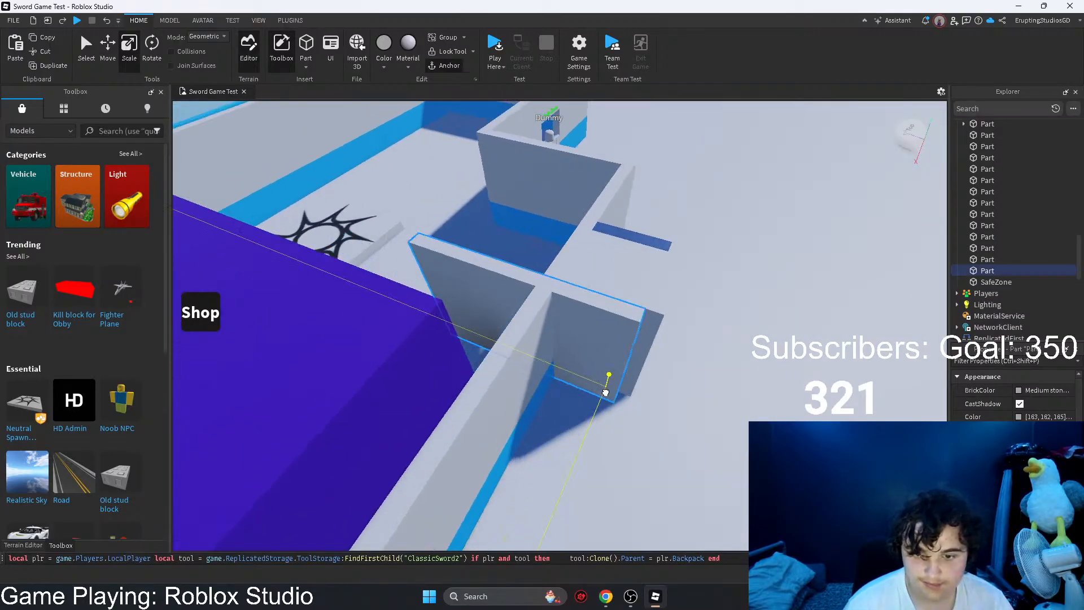
# Step: Adjust the crosswise wall's height and shorten it to fit the width of the passage
pyautogui.moveTo(520, 245); pyautogui.dragTo(516, 257)
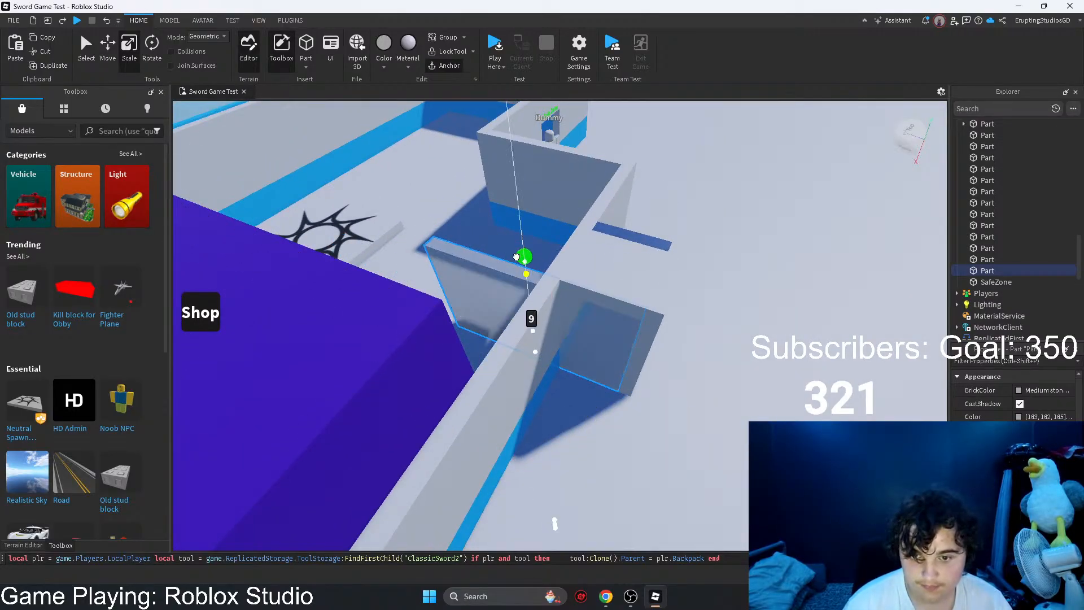
pyautogui.moveTo(571, 324); pyautogui.dragTo(547, 318)
pyautogui.press('d')
pyautogui.moveTo(546, 319); pyautogui.dragTo(548, 317, button='right')
pyautogui.press('a')
pyautogui.moveTo(670, 370); pyautogui.dragTo(614, 365)
pyautogui.moveTo(740, 378); pyautogui.dragTo(678, 380)
pyautogui.press('d')
# Step: Extend the outer stair wall until it meets the outer side of the end wall
pyautogui.click(600, 410)
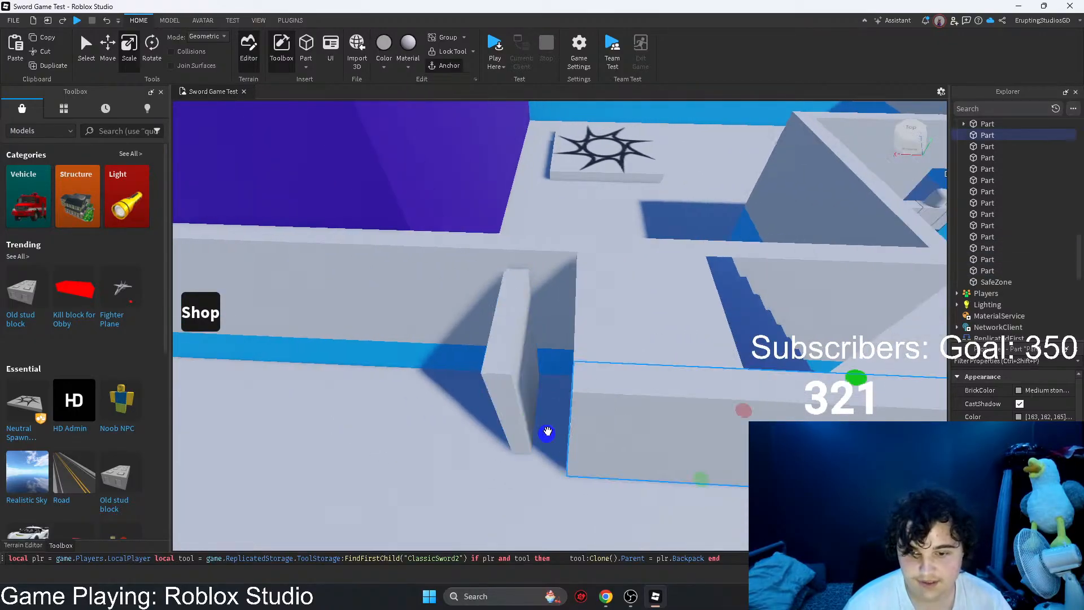
pyautogui.moveTo(547, 435); pyautogui.dragTo(481, 426)
pyautogui.press('a')
pyautogui.moveTo(481, 426); pyautogui.dragTo(479, 426, button='right')
pyautogui.press('w')
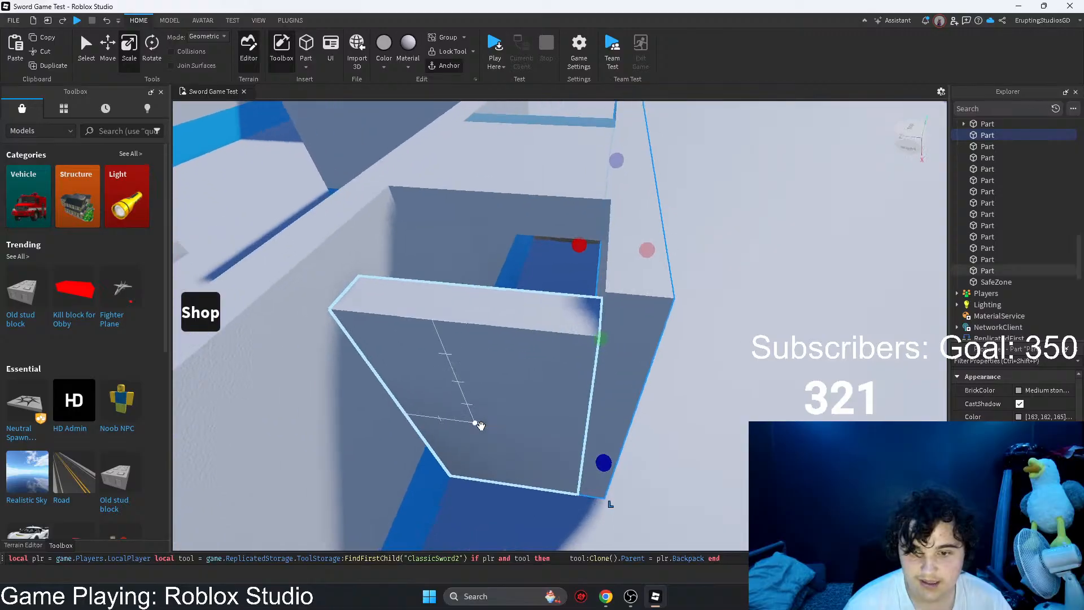
# Step: Raise the bottom edges of the end wall and the outer wall to leave room for blue trim beneath them
pyautogui.click(480, 417)
pyautogui.moveTo(482, 230); pyautogui.dragTo(441, 310)
pyautogui.moveTo(415, 309); pyautogui.dragTo(585, 286, button='right')
pyautogui.press('s')
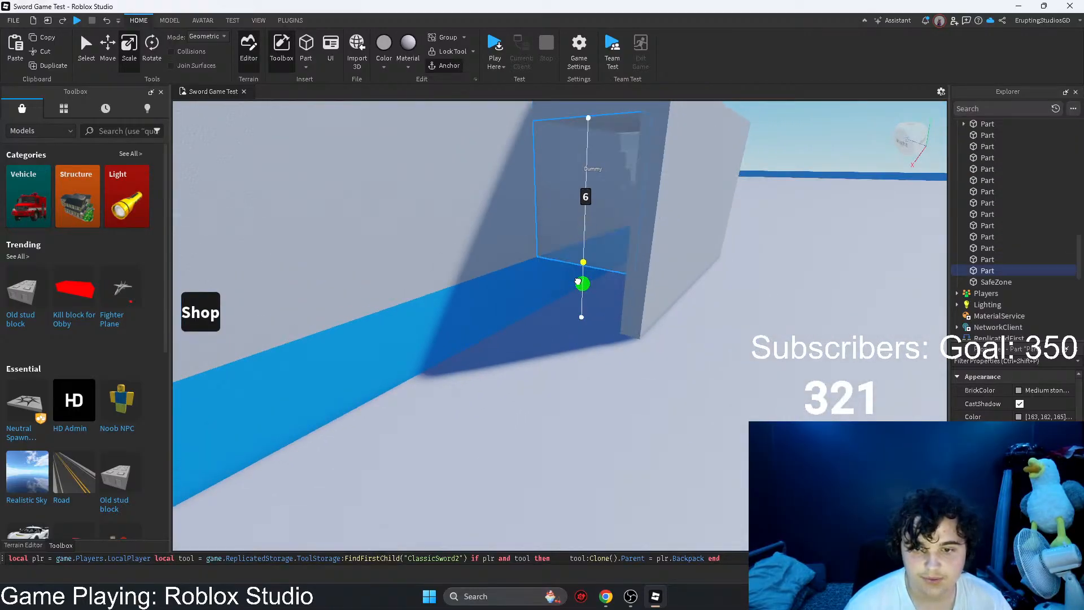
pyautogui.moveTo(577, 281); pyautogui.dragTo(577, 280)
pyautogui.moveTo(578, 280); pyautogui.dragTo(571, 280, button='right')
pyautogui.press('d')
pyautogui.click(584, 291)
pyautogui.moveTo(621, 341); pyautogui.dragTo(619, 288)
# Step: Copy the blue trim strip from the long wall, rotate the copy and place it beneath the end wall
pyautogui.click(399, 310)
pyautogui.hotkey('ctrl', 'c')
pyautogui.hotkey('ctrl', 'v')
pyautogui.press('s')
pyautogui.click(410, 338)
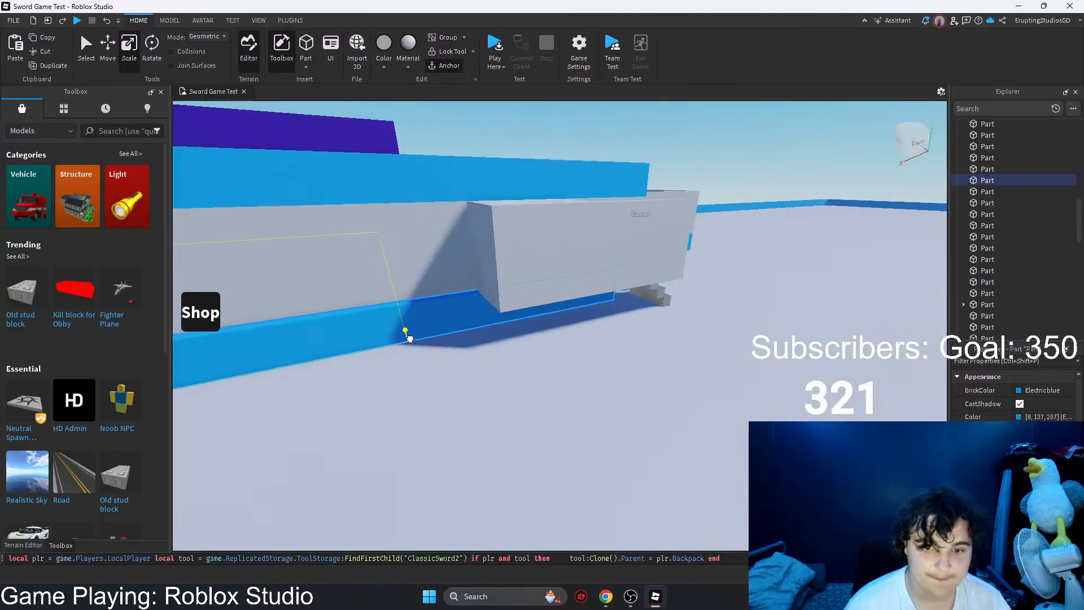
pyautogui.moveTo(410, 339); pyautogui.dragTo(408, 339)
pyautogui.press('s')
pyautogui.hotkey('ctrl', 'z')
pyautogui.moveTo(427, 219); pyautogui.dragTo(551, 384)
pyautogui.press('r')
pyautogui.moveTo(551, 384); pyautogui.dragTo(562, 390, button='right')
pyautogui.moveTo(552, 384); pyautogui.dragTo(563, 390)
pyautogui.moveTo(563, 390); pyautogui.dragTo(610, 377, button='right')
# Step: Shorten the rotated blue strip to the length of the end wall
pyautogui.moveTo(749, 256); pyautogui.dragTo(694, 275)
pyautogui.moveTo(750, 251); pyautogui.dragTo(693, 275, button='right')
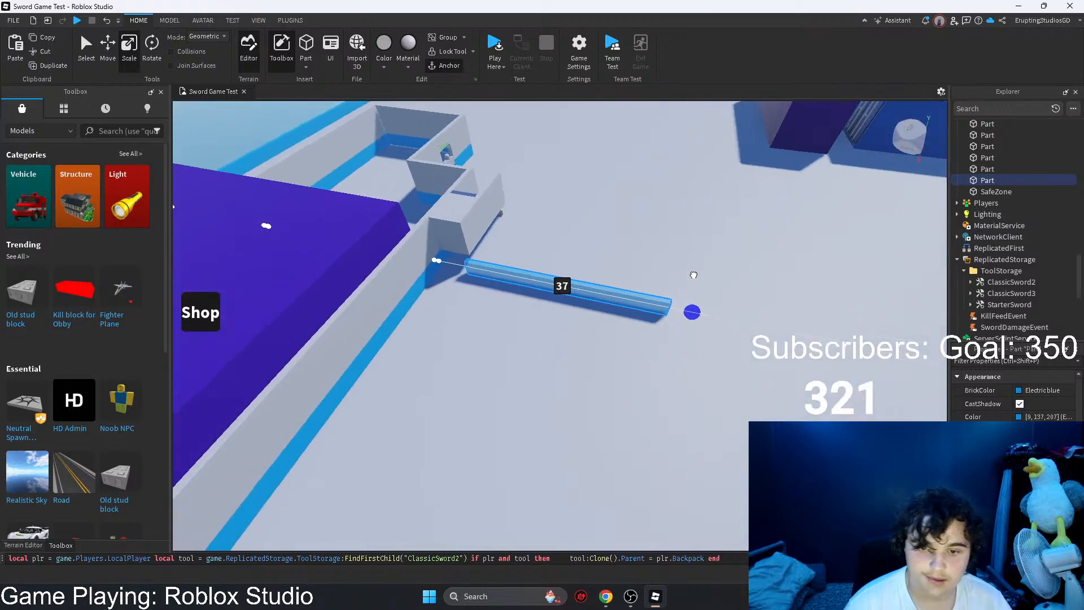
pyautogui.moveTo(693, 275); pyautogui.dragTo(693, 275)
pyautogui.press('w')
# Step: Duplicate the short blue strip, turn the copy and fit it under the outer stair wall
pyautogui.click(534, 267)
pyautogui.moveTo(474, 257); pyautogui.dragTo(533, 382)
pyautogui.press('w')
pyautogui.press('w')
pyautogui.hotkey('ctrl', 'd')
pyautogui.press('s')
pyautogui.moveTo(534, 382); pyautogui.dragTo(546, 372, button='right')
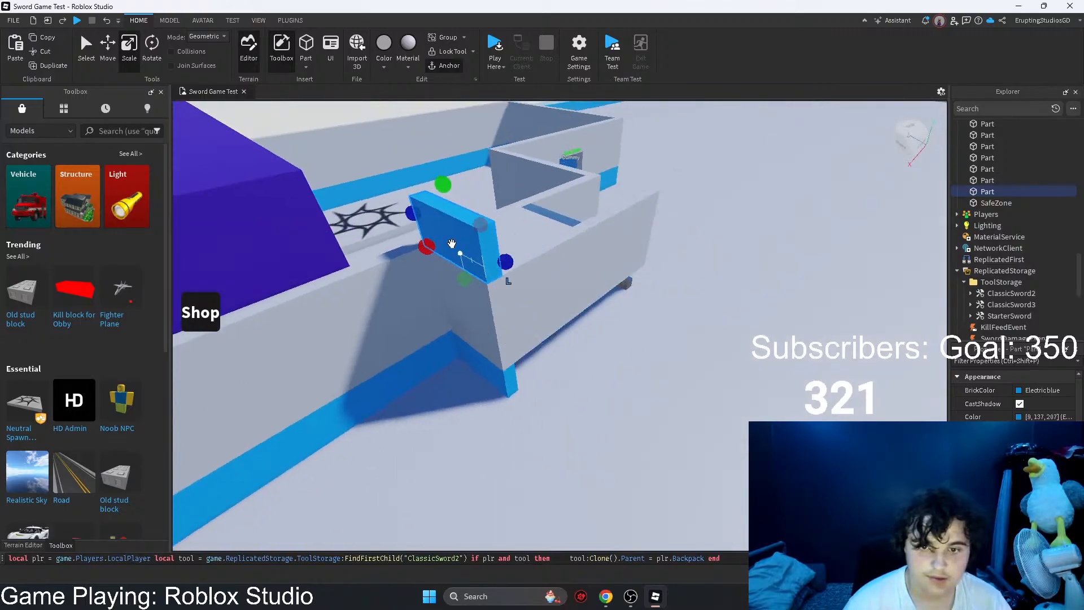
pyautogui.press('w')
pyautogui.moveTo(452, 247); pyautogui.dragTo(531, 428)
pyautogui.moveTo(530, 429); pyautogui.dragTo(531, 418, button='right')
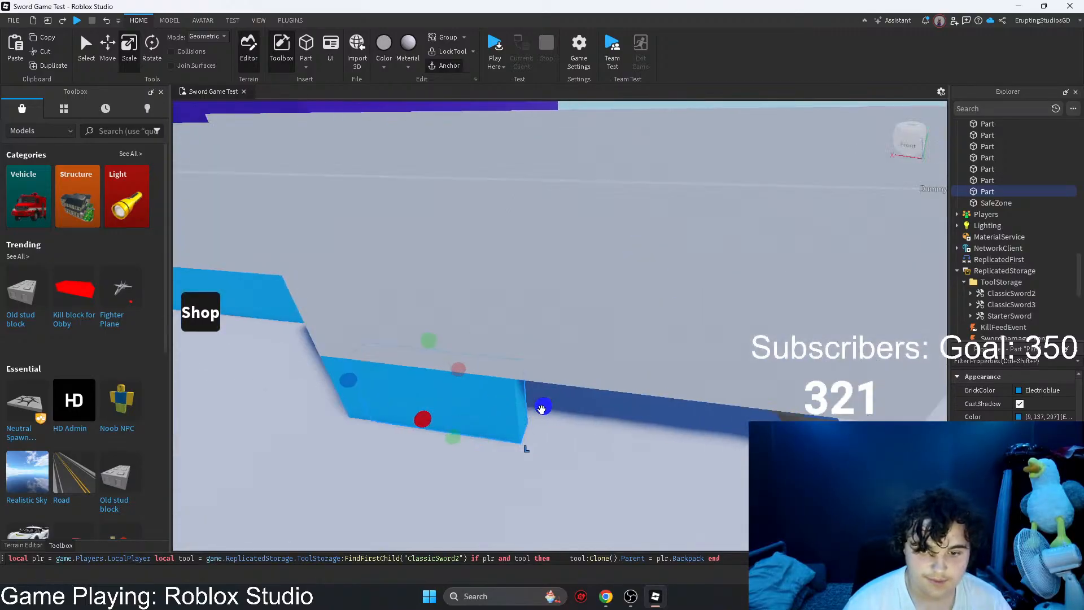
# Step: Stretch the blue strip along the whole base of the outer stair wall and clear the selection
pyautogui.press('s')
pyautogui.moveTo(540, 411); pyautogui.dragTo(589, 412)
pyautogui.press('d')
pyautogui.moveTo(598, 438); pyautogui.dragTo(604, 431, button='right')
pyautogui.press('s')
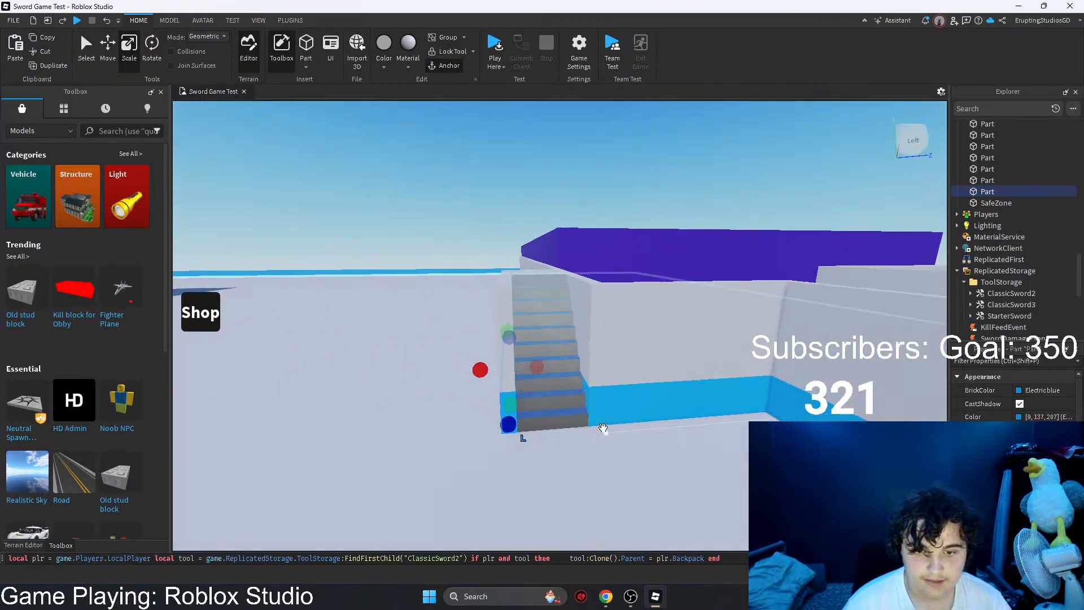
pyautogui.click(489, 203)
pyautogui.press('w')
pyautogui.moveTo(489, 203); pyautogui.dragTo(493, 204, button='right')
pyautogui.press('s')
pyautogui.press('w')
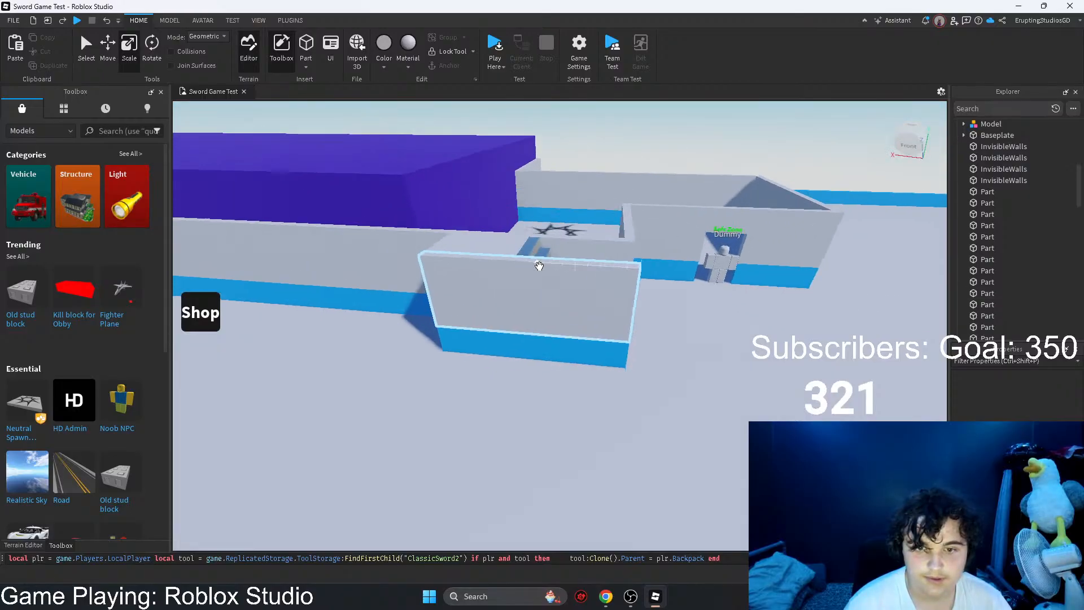
# Step: Copy a grey wall part and place the copy flat at landing height, next to the purple building
pyautogui.click(569, 307)
pyautogui.press('w')
pyautogui.moveTo(569, 305); pyautogui.dragTo(571, 305, button='right')
pyautogui.hotkey('ctrl', 'c')
pyautogui.hotkey('ctrl', 'v')
pyautogui.press('w')
pyautogui.moveTo(492, 235); pyautogui.dragTo(490, 235, button='right')
pyautogui.moveTo(491, 235); pyautogui.dragTo(392, 295)
pyautogui.moveTo(393, 295); pyautogui.dragTo(393, 294, button='right')
pyautogui.press('s')
pyautogui.moveTo(533, 313); pyautogui.dragTo(404, 343)
# Step: Resize the copied grey slab lengthwise so it runs from the landing into the purple building
pyautogui.moveTo(749, 275); pyautogui.dragTo(750, 275)
pyautogui.moveTo(751, 276); pyautogui.dragTo(751, 276, button='right')
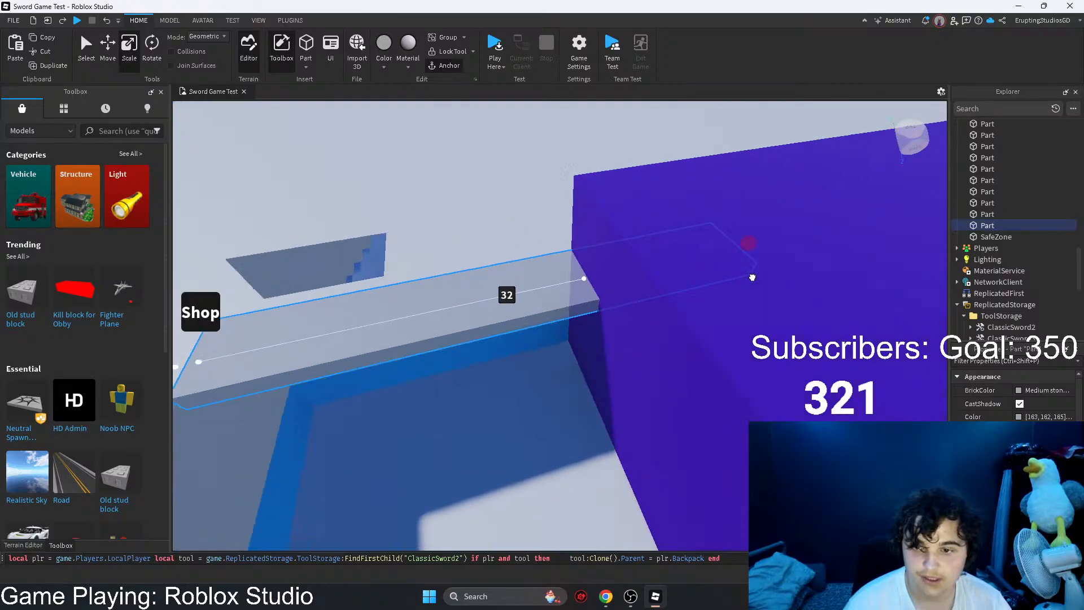
pyautogui.moveTo(751, 276); pyautogui.dragTo(750, 276)
pyautogui.moveTo(750, 275); pyautogui.dragTo(751, 276, button='right')
pyautogui.moveTo(750, 275); pyautogui.dragTo(751, 275)
pyautogui.moveTo(751, 276); pyautogui.dragTo(750, 275, button='right')
pyautogui.moveTo(751, 276); pyautogui.dragTo(740, 278)
pyautogui.moveTo(751, 275); pyautogui.dragTo(750, 276, button='right')
pyautogui.moveTo(740, 277); pyautogui.dragTo(654, 307)
pyautogui.press('s')
pyautogui.moveTo(654, 307); pyautogui.dragTo(653, 307, button='right')
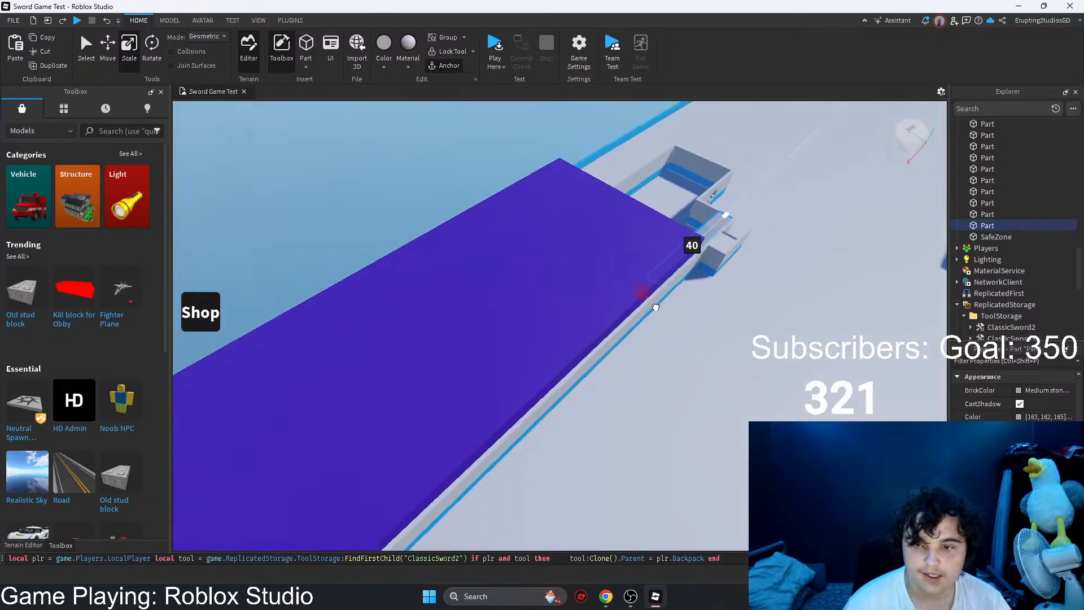
pyautogui.moveTo(654, 307); pyautogui.dragTo(653, 307)
pyautogui.moveTo(653, 307); pyautogui.dragTo(644, 319, button='right')
pyautogui.moveTo(653, 307); pyautogui.dragTo(591, 348)
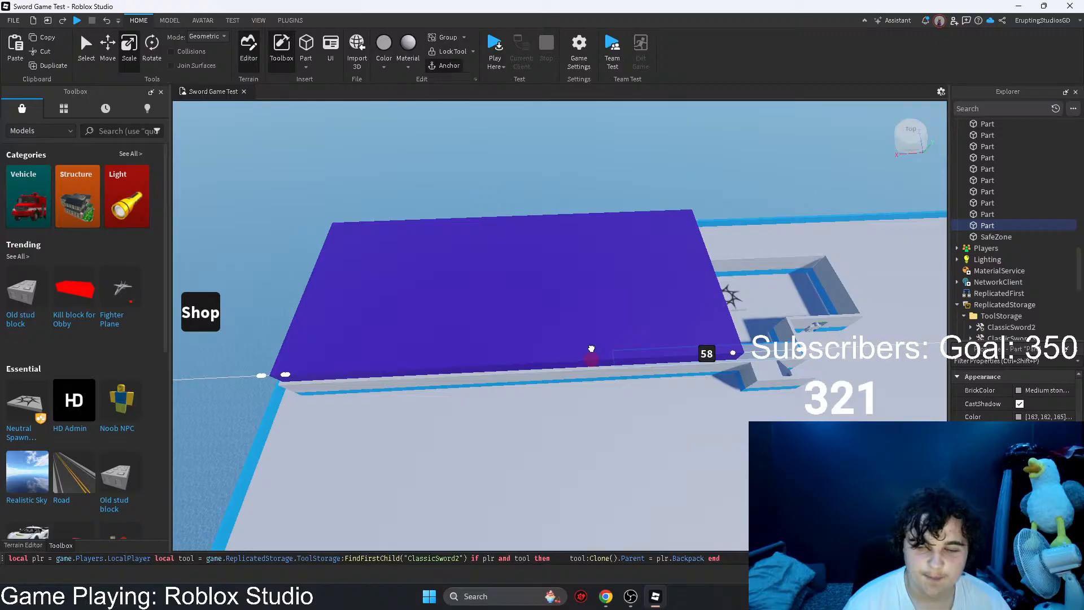
pyautogui.press('d')
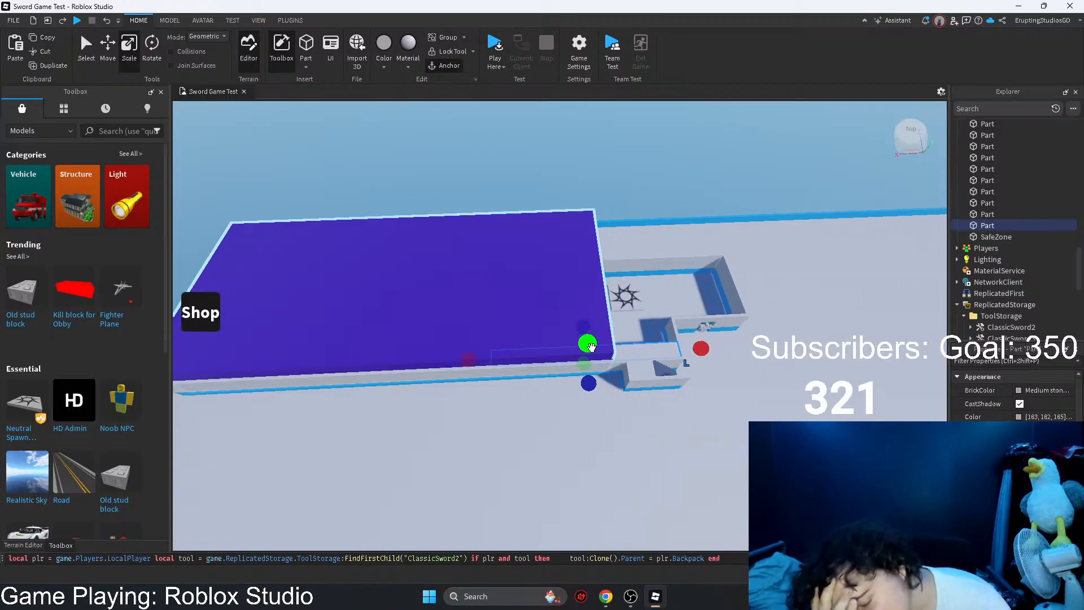
pyautogui.press('s')
pyautogui.press('a')
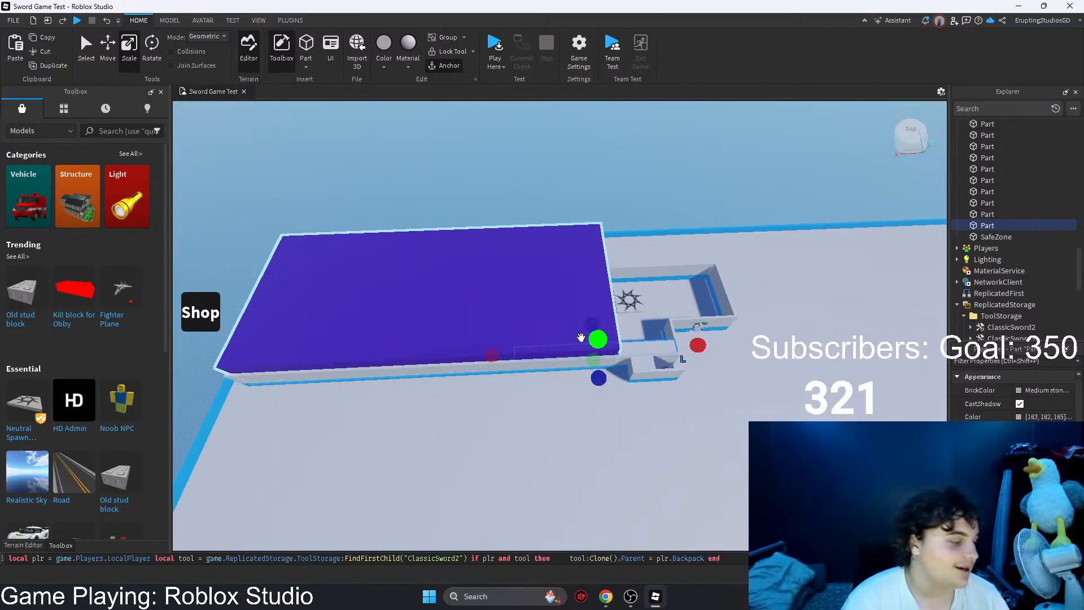
# Step: Switch to the browser to check the Developer Forum topic for replies, and return to Roblox Studio
pyautogui.click(1019, 6)
pyautogui.scroll(-3, 813, 294)
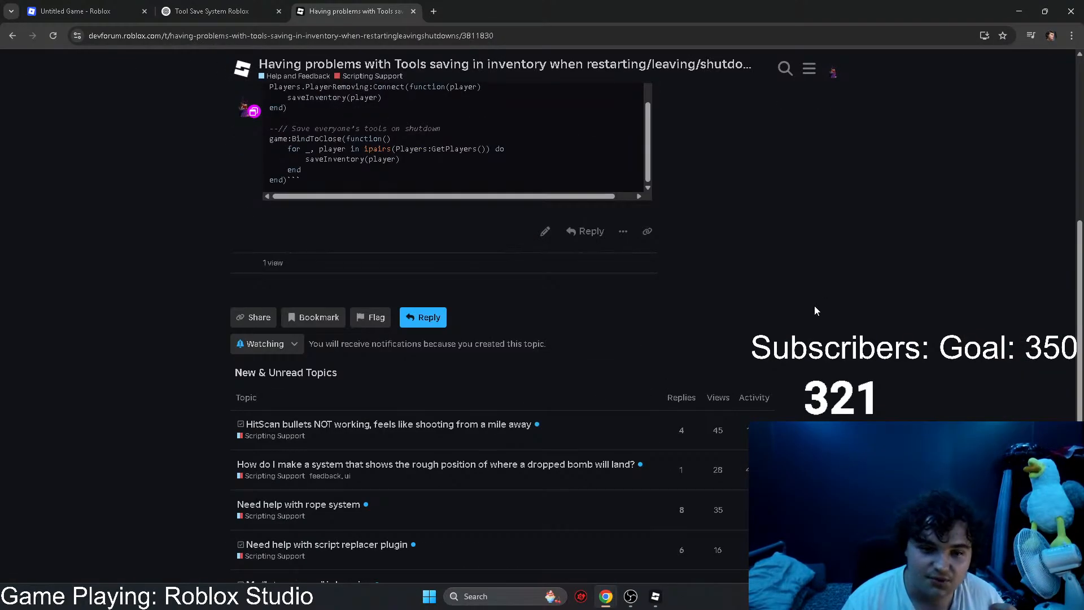
pyautogui.scroll(6, 814, 311)
pyautogui.click(649, 601)
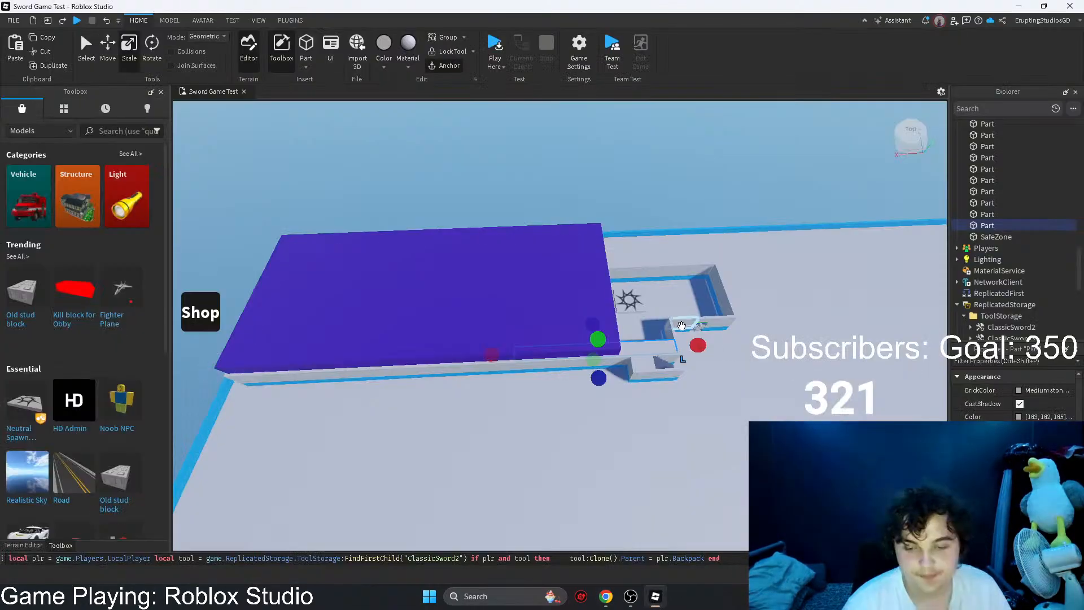
# Step: Set the purple SafeZone part's transparency to 1, use the Lock tool on it and clear the selection
pyautogui.moveTo(685, 327); pyautogui.dragTo(553, 280, button='right')
pyautogui.scroll(-3, 551, 291)
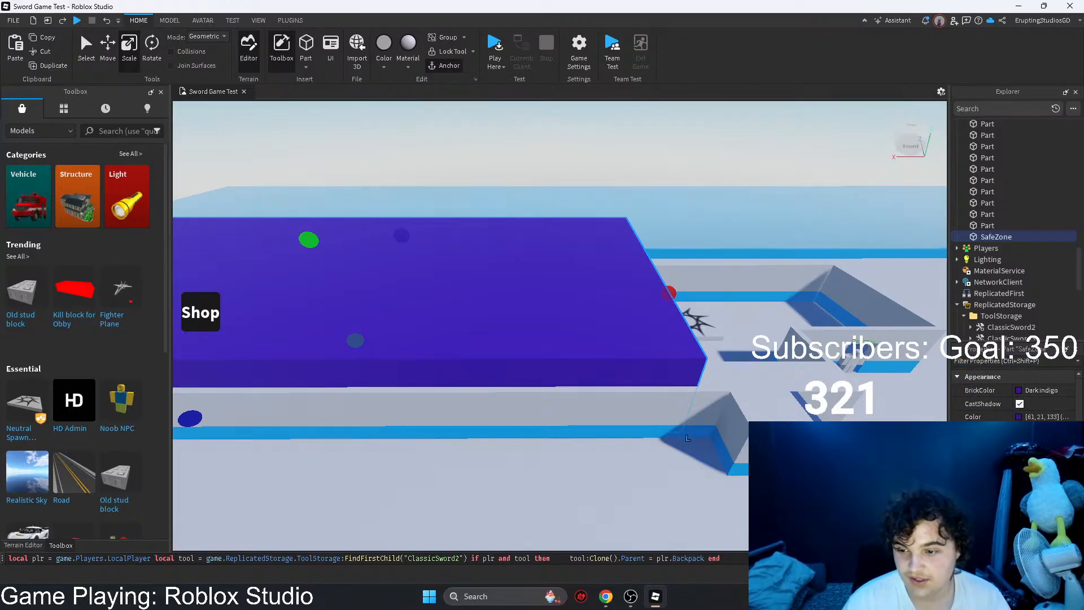
pyautogui.write('1')
pyautogui.press('Return')
pyautogui.moveTo(718, 416); pyautogui.dragTo(517, 205, button='right')
pyautogui.click(591, 272)
pyautogui.click(454, 51)
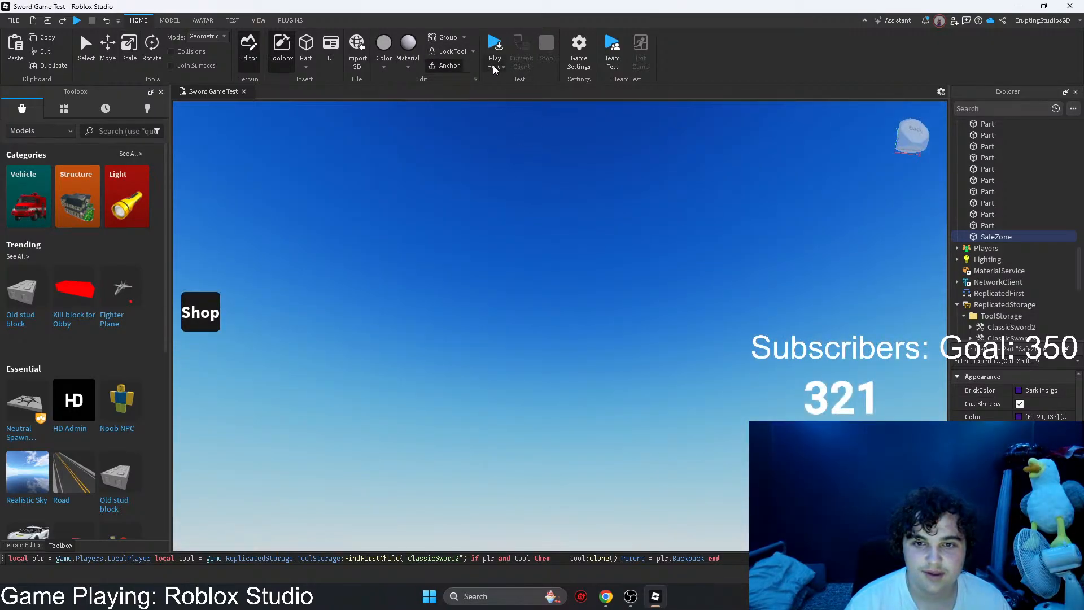
pyautogui.click(84, 55)
pyautogui.click(578, 299)
pyautogui.moveTo(578, 299); pyautogui.dragTo(578, 299, button='right')
# Step: Move the safe-zone room's far end wall together with its blue trim inward, toward the spawn pad
pyautogui.press('s')
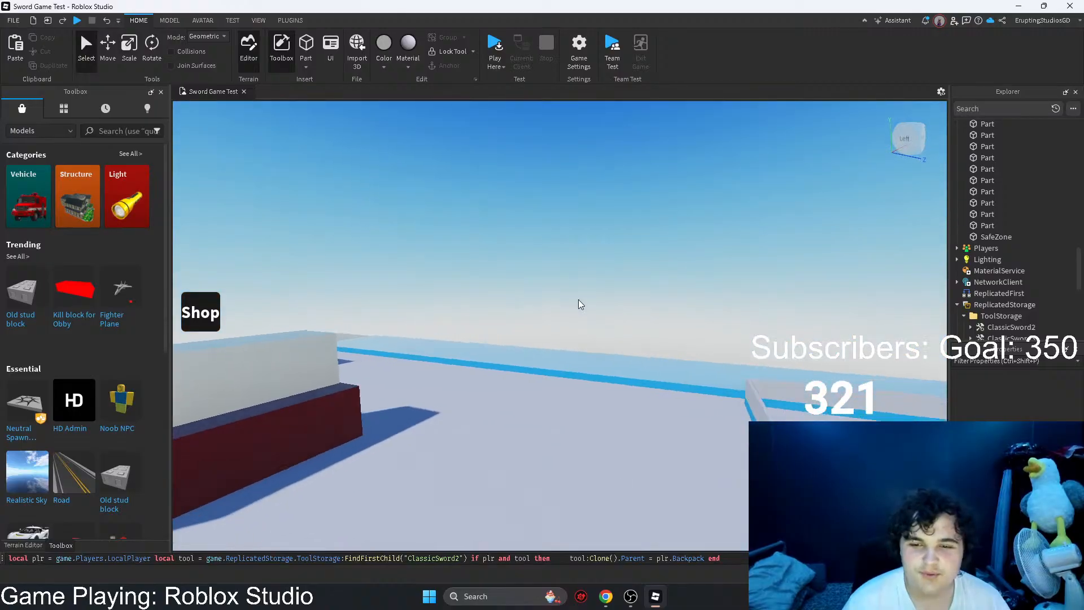
pyautogui.press('w')
pyautogui.moveTo(442, 276); pyautogui.dragTo(441, 276, button='right')
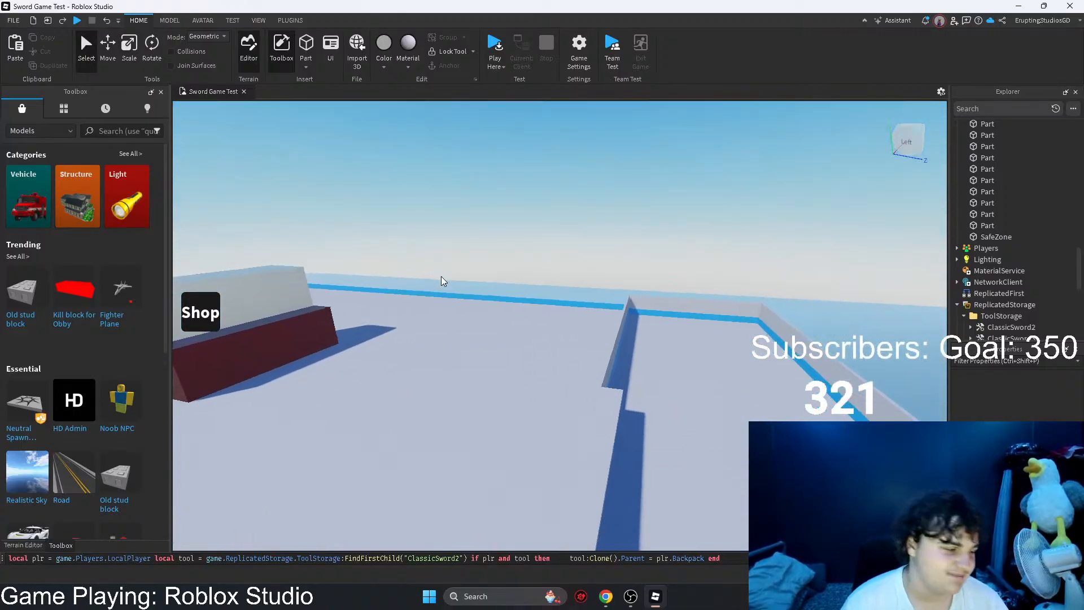
pyautogui.press('d')
pyautogui.moveTo(672, 342); pyautogui.dragTo(671, 342, button='right')
pyautogui.press('w')
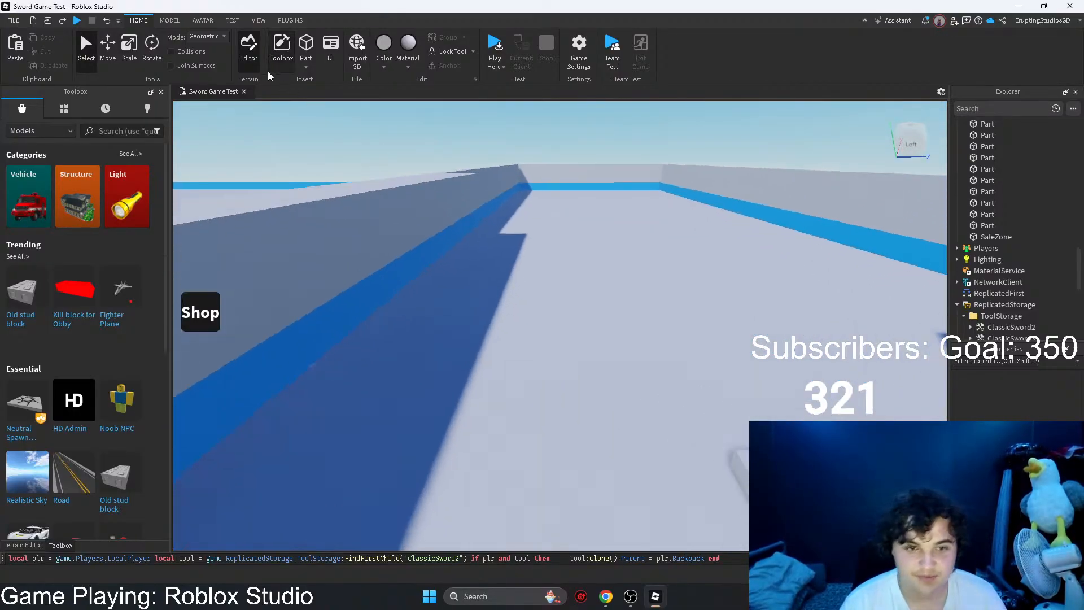
pyautogui.click(133, 47)
pyautogui.moveTo(639, 289); pyautogui.dragTo(639, 289, button='right')
pyautogui.scroll(-5, 639, 289)
pyautogui.scroll(5, 715, 220)
pyautogui.scroll(3, 685, 215)
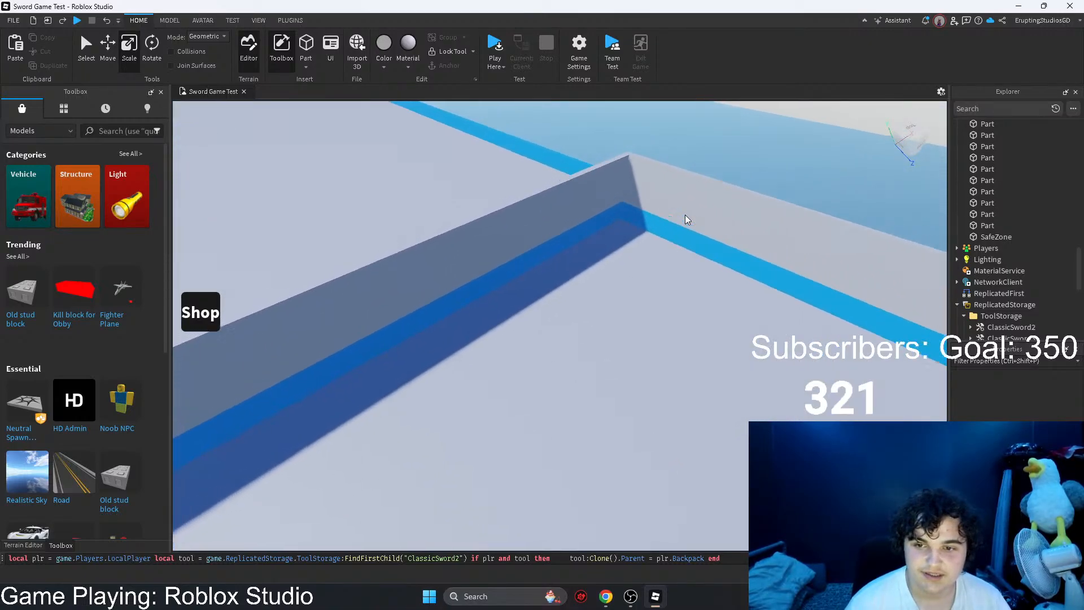
pyautogui.moveTo(685, 214); pyautogui.dragTo(686, 215, button='right')
pyautogui.click(613, 194)
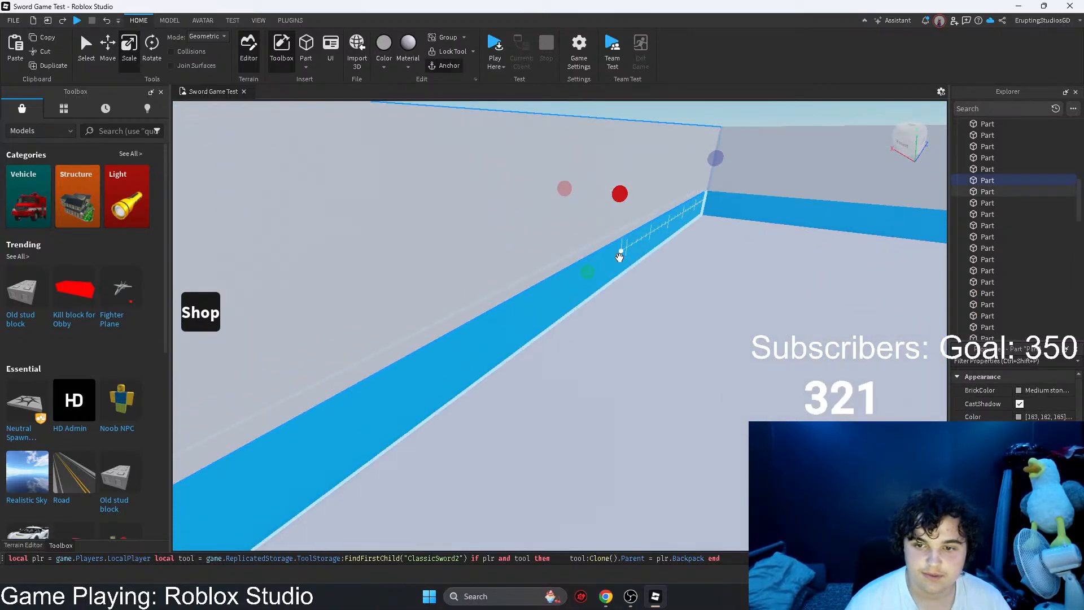
pyautogui.keyDown('ctrl'); pyautogui.click(620, 257); pyautogui.keyUp('ctrl')
pyautogui.press('s')
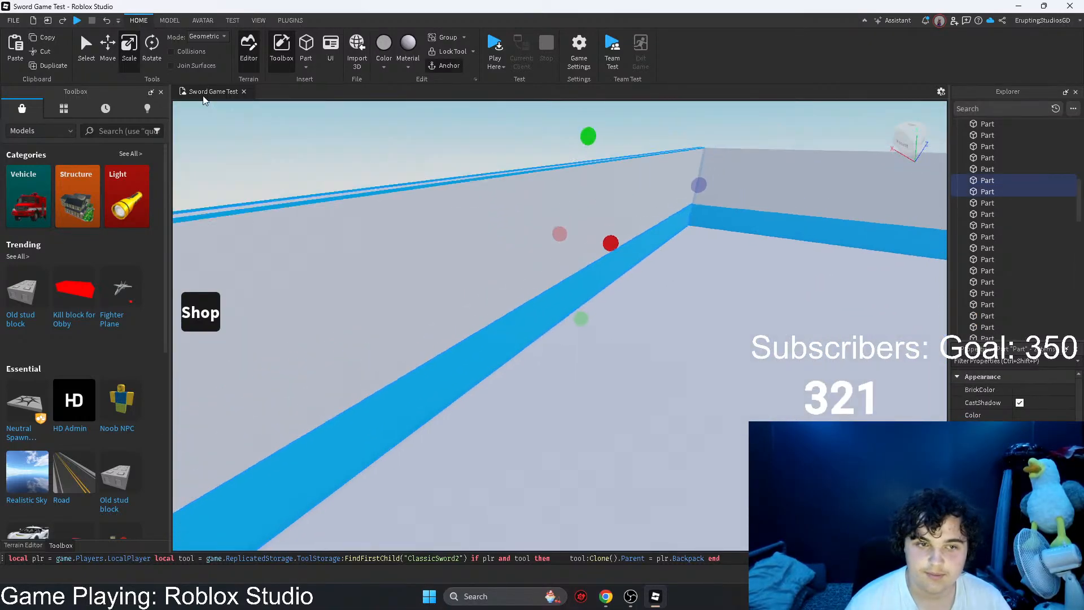
pyautogui.moveTo(663, 300); pyautogui.dragTo(652, 341)
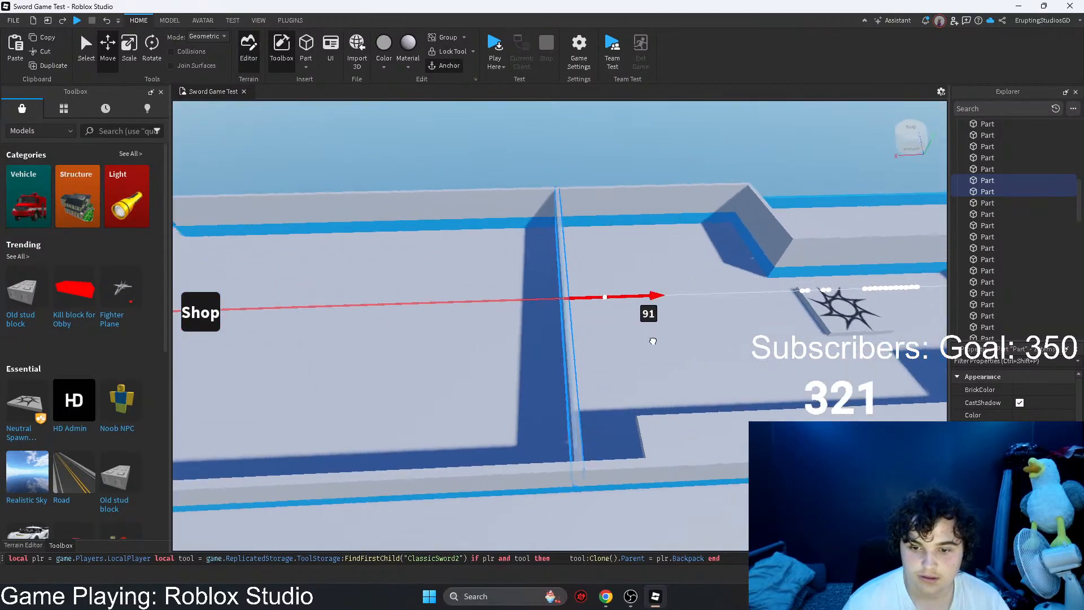
pyautogui.moveTo(631, 357); pyautogui.dragTo(467, 356, button='right')
# Step: Shorten the grey side wall on the stair side and its blue trim to end at the relocated end wall
pyautogui.click(467, 356)
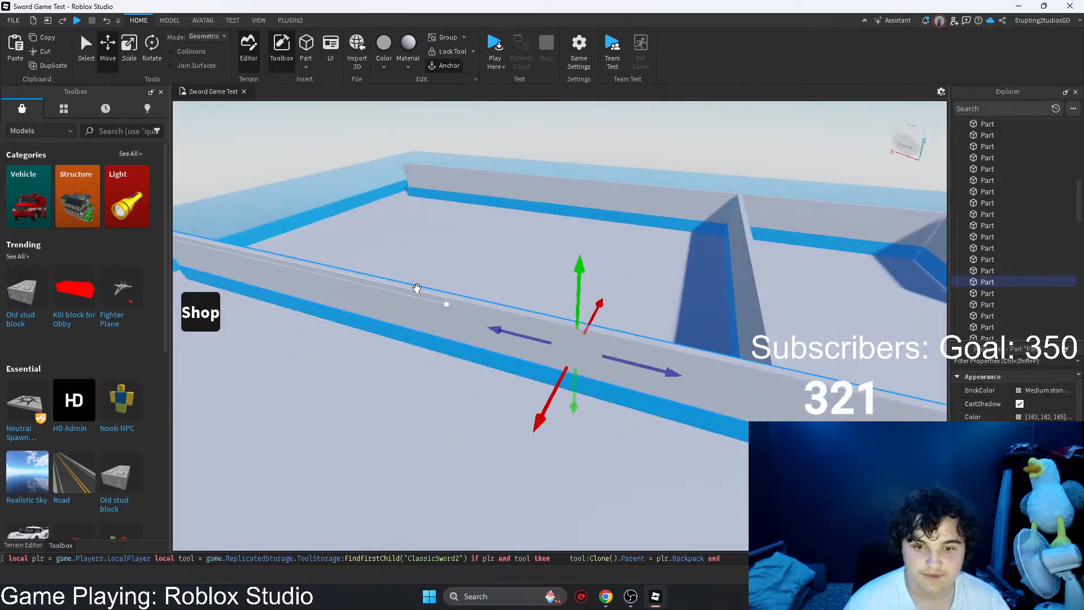
pyautogui.press('a')
pyautogui.moveTo(257, 243); pyautogui.dragTo(449, 241)
pyautogui.moveTo(449, 240); pyautogui.dragTo(452, 244, button='right')
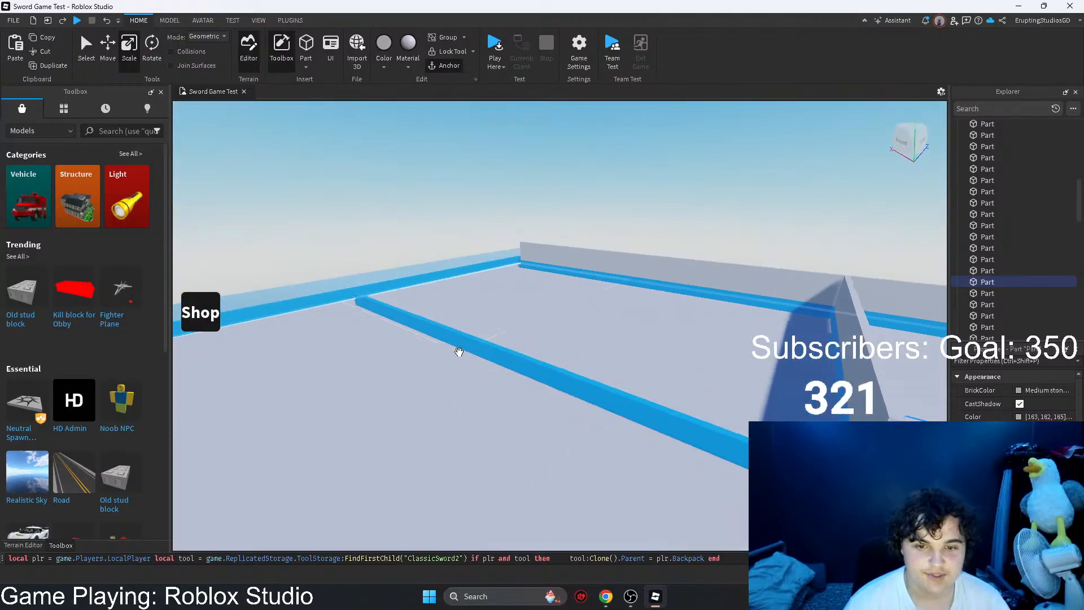
pyautogui.moveTo(351, 293); pyautogui.dragTo(435, 297)
pyautogui.moveTo(352, 293); pyautogui.dragTo(435, 298, button='right')
pyautogui.moveTo(435, 297); pyautogui.dragTo(466, 297)
pyautogui.moveTo(465, 297); pyautogui.dragTo(466, 263, button='right')
pyautogui.click(466, 263)
# Step: Shorten the blue trim of the side wall nearest the map's edge so it meets the relocated end wall
pyautogui.scroll(4, 460, 263)
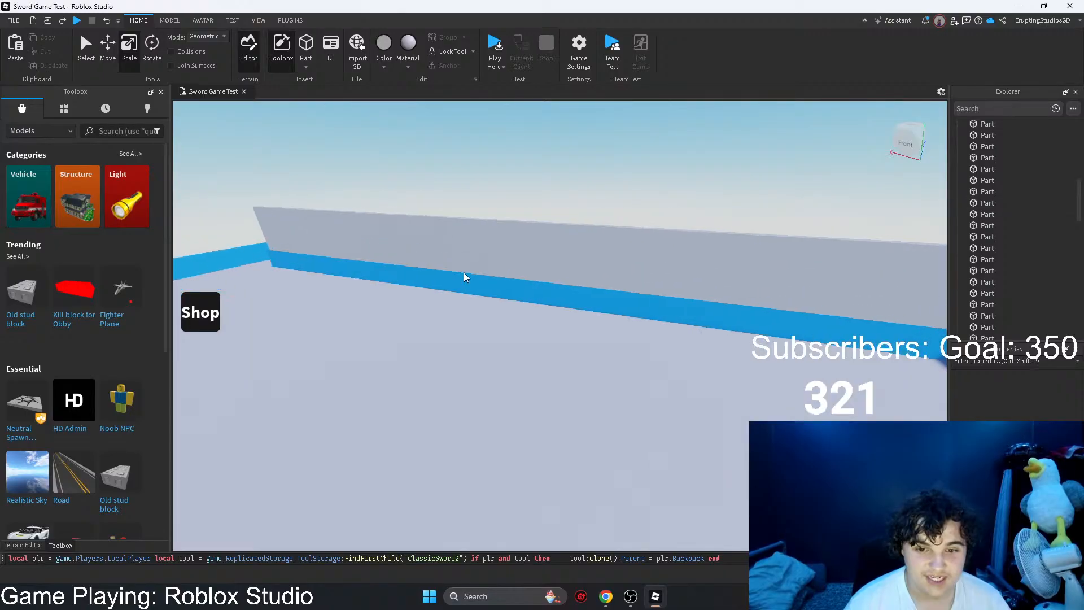
pyautogui.moveTo(455, 285); pyautogui.dragTo(448, 272)
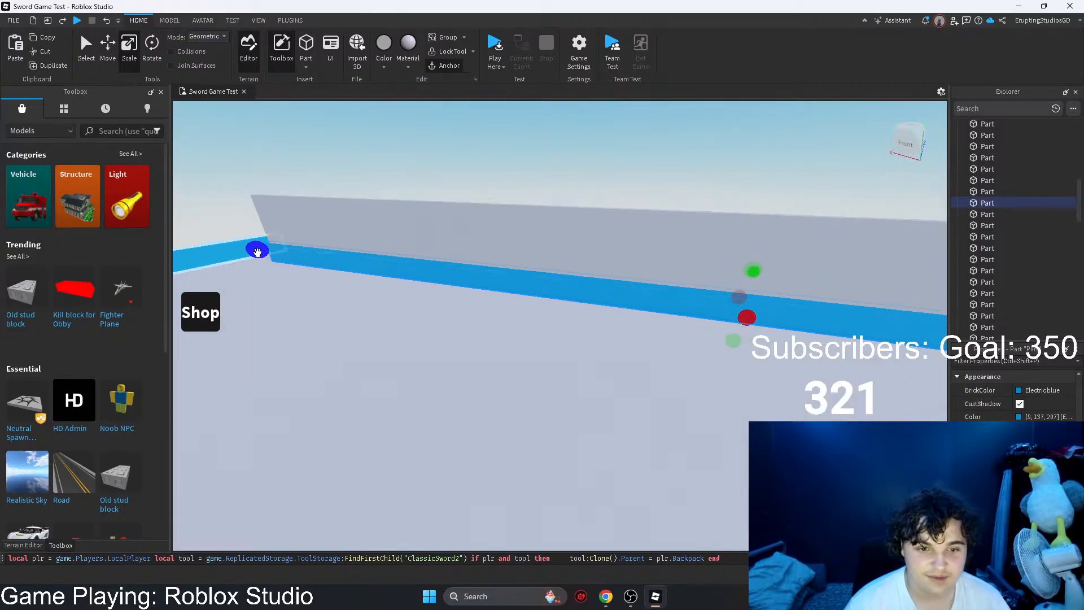
pyautogui.moveTo(258, 252); pyautogui.dragTo(489, 310)
pyautogui.moveTo(489, 309); pyautogui.dragTo(489, 310, button='right')
pyautogui.moveTo(489, 310); pyautogui.dragTo(516, 338)
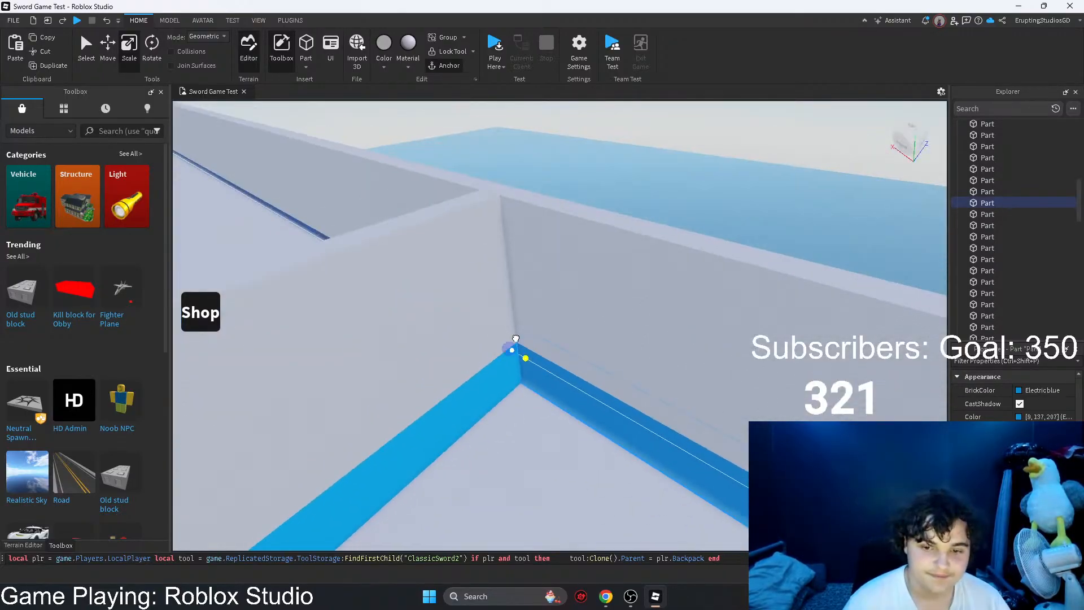
pyautogui.moveTo(503, 338); pyautogui.dragTo(503, 339, button='right')
pyautogui.press('w')
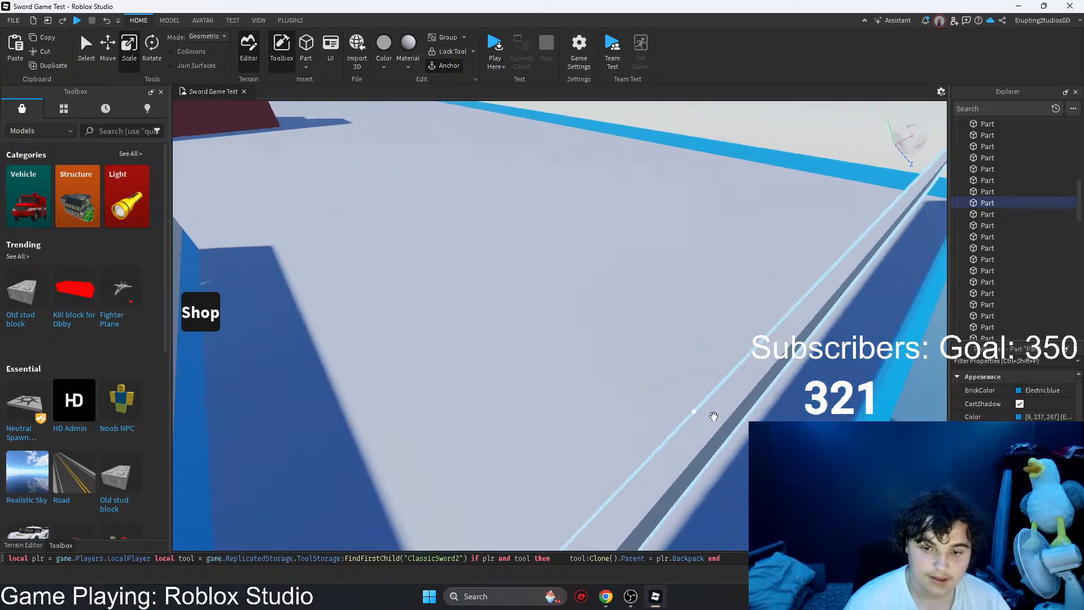
# Step: Shorten the grey side wall nearest the map's edge so it ends at the corner with the relocated end wall
pyautogui.click(734, 413)
pyautogui.scroll(-3, 755, 338)
pyautogui.moveTo(764, 241); pyautogui.dragTo(764, 240)
pyautogui.moveTo(765, 241); pyautogui.dragTo(765, 240, button='right')
pyautogui.moveTo(764, 240); pyautogui.dragTo(736, 293)
pyautogui.moveTo(737, 293); pyautogui.dragTo(736, 293, button='right')
pyautogui.press('w')
pyautogui.moveTo(673, 254); pyautogui.dragTo(601, 269, button='right')
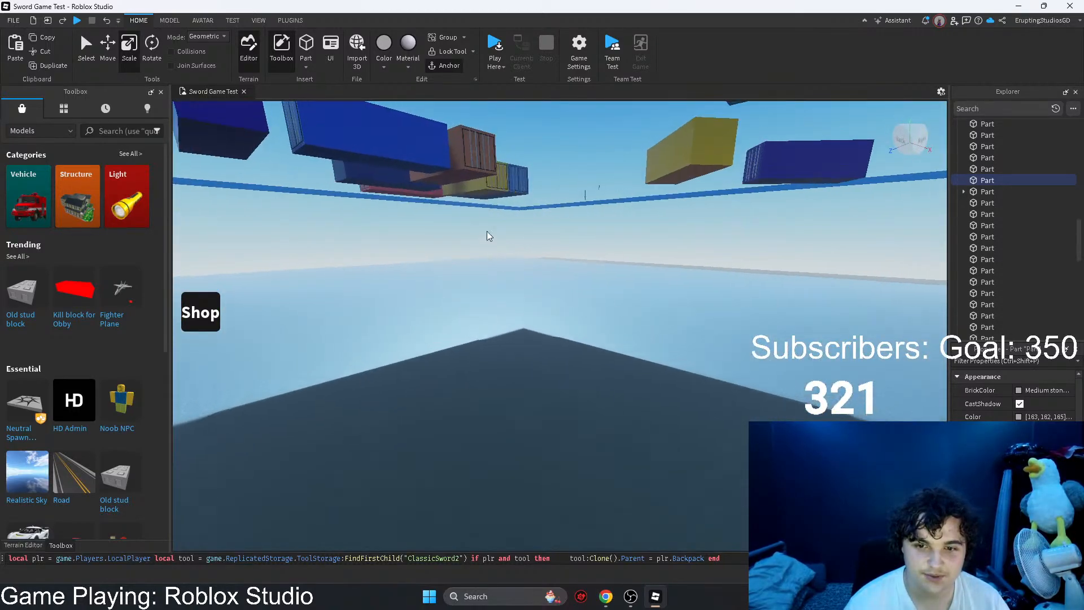
pyautogui.press('w')
pyautogui.moveTo(489, 236); pyautogui.dragTo(524, 265, button='right')
pyautogui.press('w')
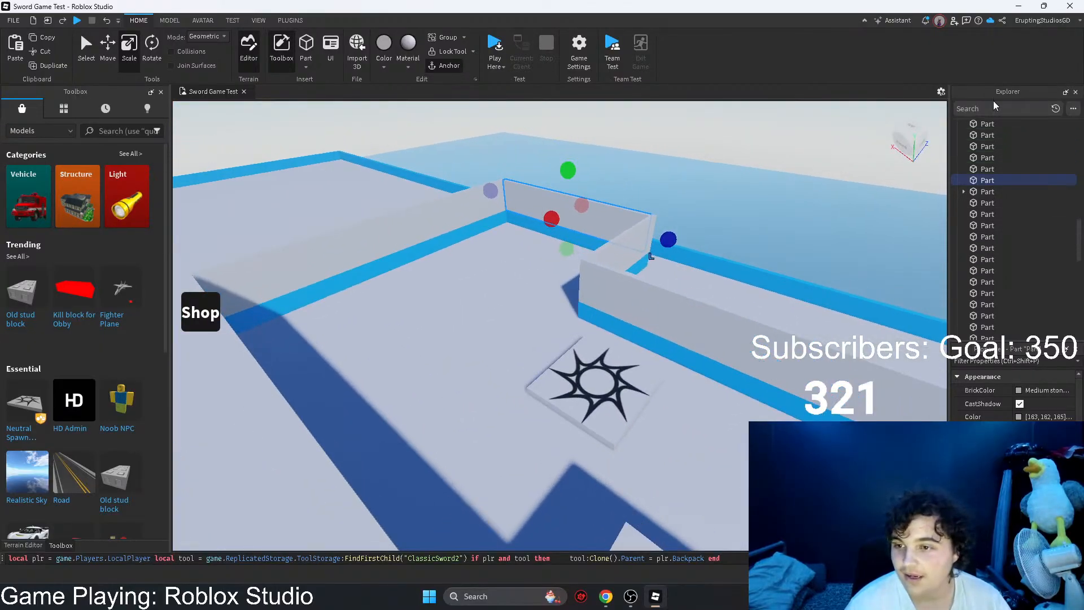
# Step: Search the Explorer for "sa", select the SafeZone part and pull its far end in toward the relocated end wall
pyautogui.click(1001, 149)
pyautogui.press('f')
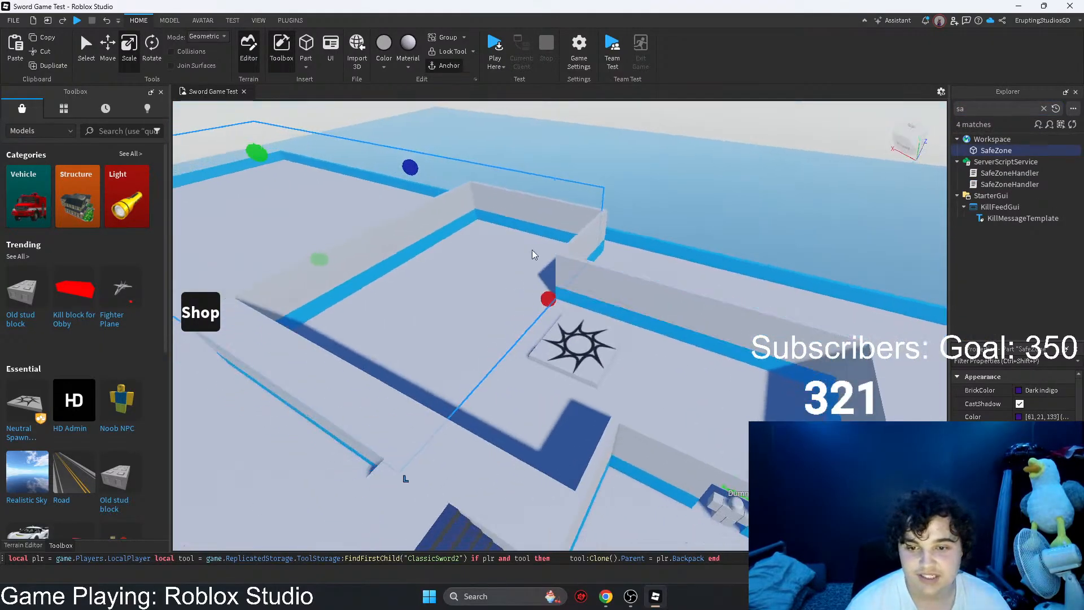
pyautogui.moveTo(487, 296); pyautogui.dragTo(513, 316)
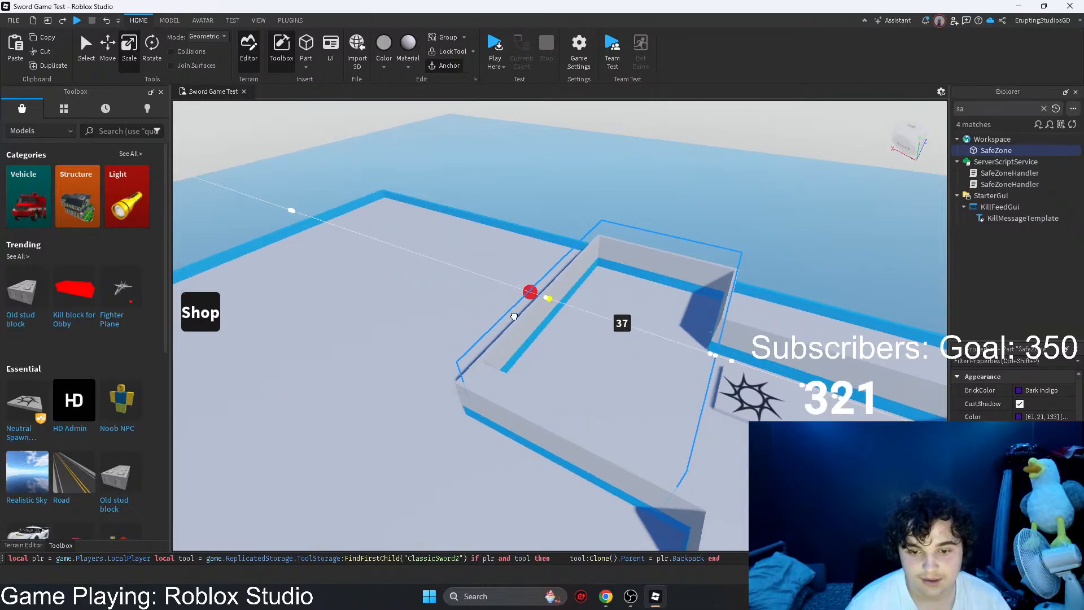
pyautogui.press('w')
pyautogui.moveTo(513, 316); pyautogui.dragTo(538, 323, button='right')
# Step: Lengthen the SafeZone part past the spawn pad so it reaches the opposite end wall of the room
pyautogui.press('d')
pyautogui.press('s')
pyautogui.press('s')
pyautogui.press('d')
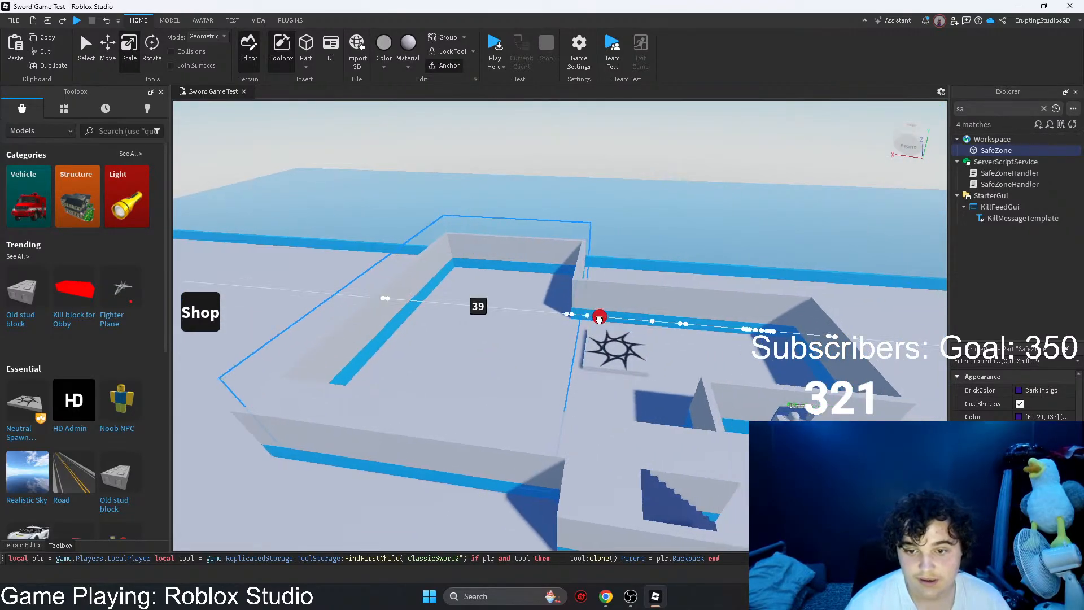
pyautogui.press('d')
pyautogui.moveTo(598, 320)
pyautogui.mouseDown()
pyautogui.moveTo(634, 337)
pyautogui.moveTo(582, 317)
pyautogui.mouseUp()
pyautogui.press('d')
pyautogui.moveTo(619, 330); pyautogui.dragTo(581, 317, button='right')
pyautogui.moveTo(582, 317); pyautogui.dragTo(600, 327)
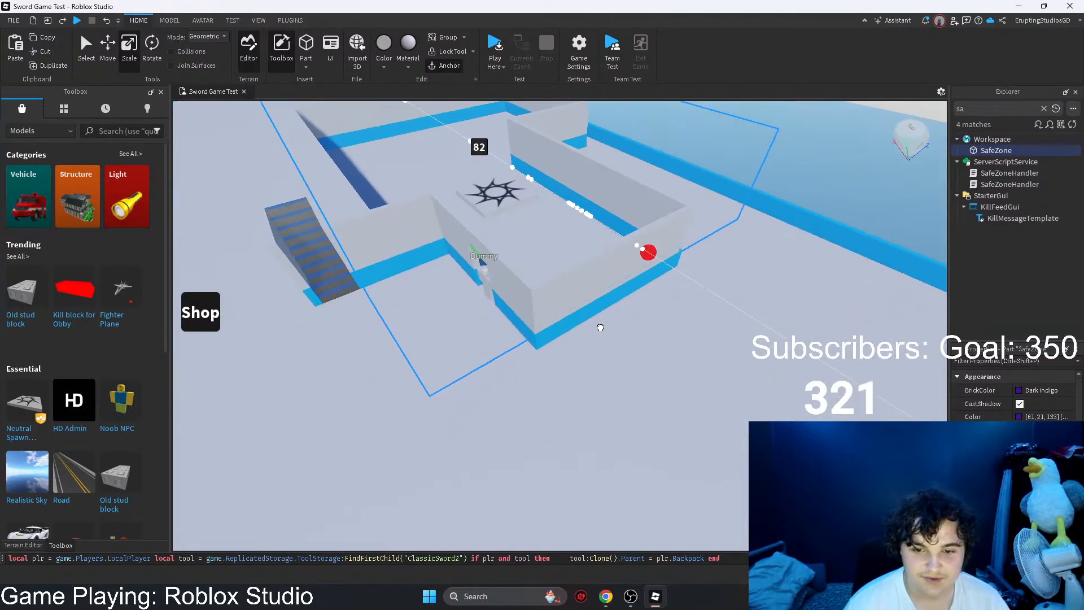
pyautogui.moveTo(612, 334); pyautogui.dragTo(563, 300, button='right')
# Step: Inspect the doorway with the Dummy and check how the SafeZone part covers the walled area
pyautogui.press('w')
pyautogui.press('s')
pyautogui.click(473, 217)
pyautogui.moveTo(473, 216); pyautogui.dragTo(473, 217, button='right')
pyautogui.press('w')
pyautogui.press('s')
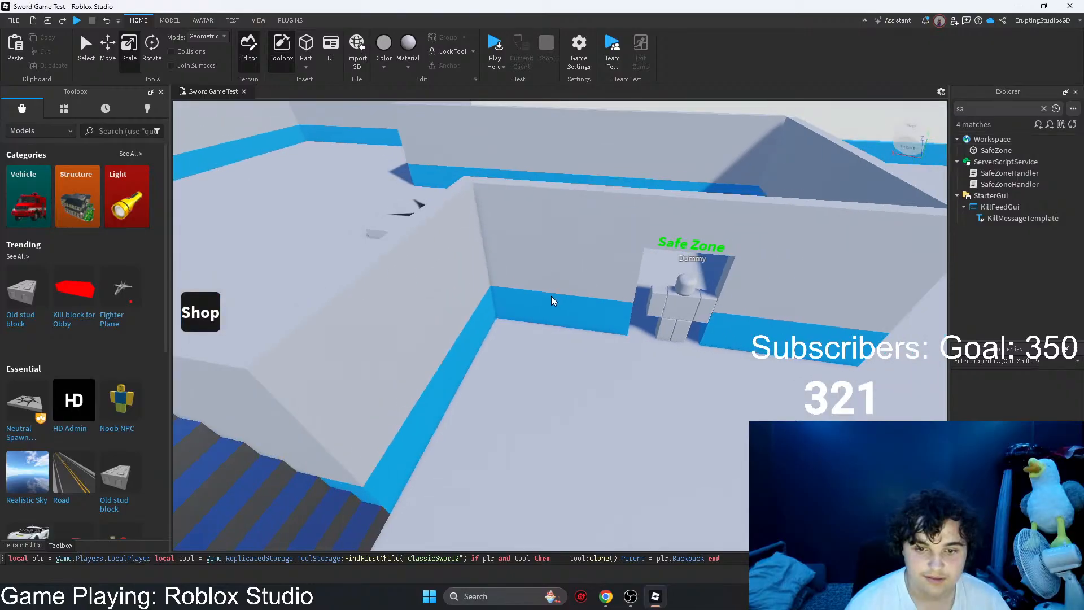
pyautogui.press('w')
pyautogui.moveTo(551, 309); pyautogui.dragTo(535, 287, button='right')
pyautogui.press('w')
pyautogui.press('s')
pyautogui.press('w')
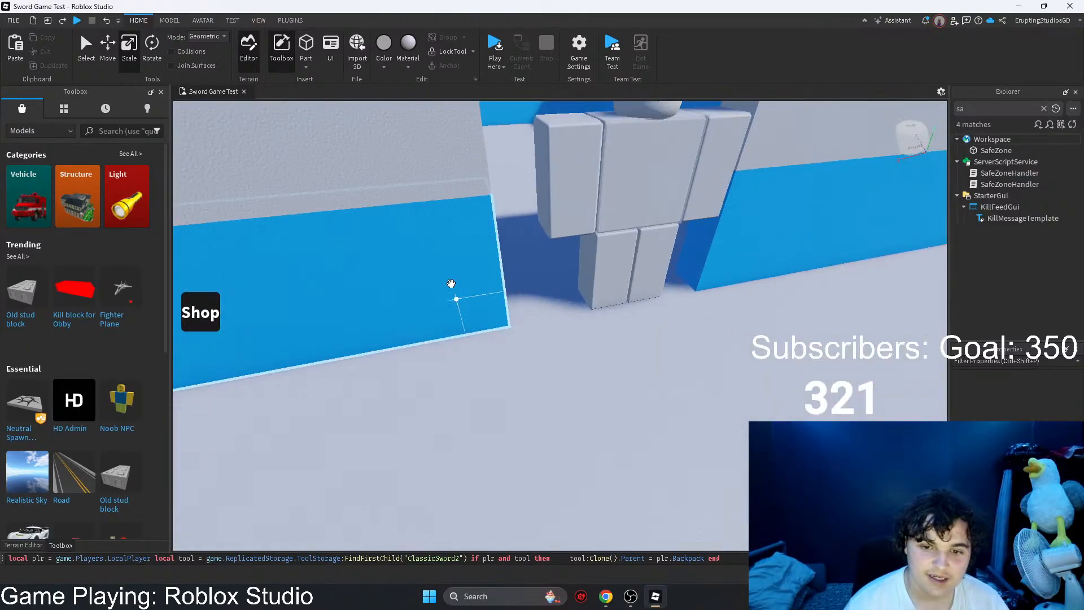
pyautogui.press('s')
pyautogui.moveTo(451, 282); pyautogui.dragTo(545, 310, button='right')
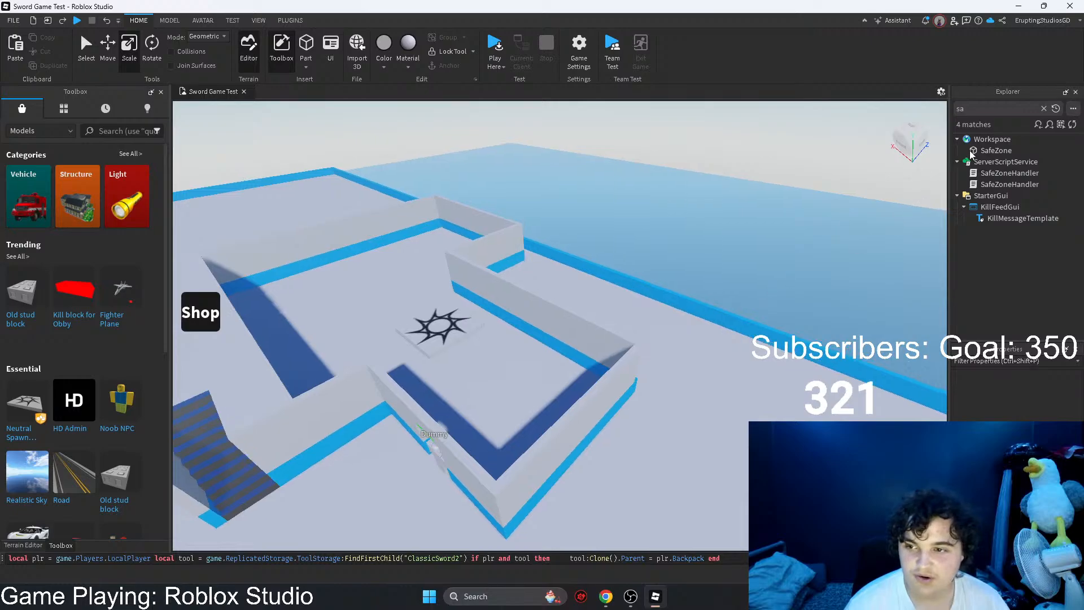
pyautogui.press('f')
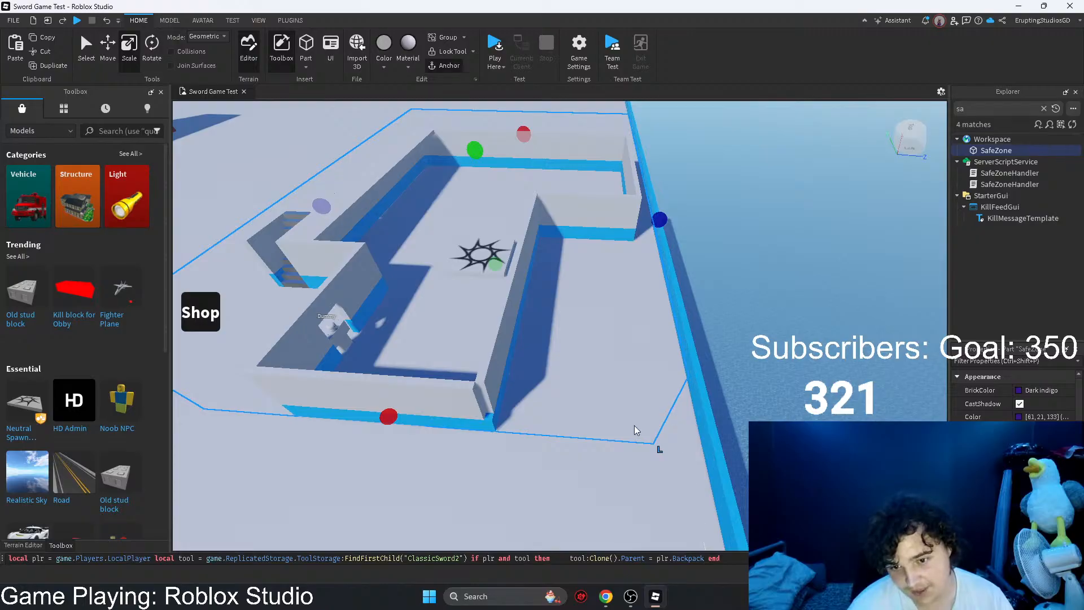
pyautogui.press('a')
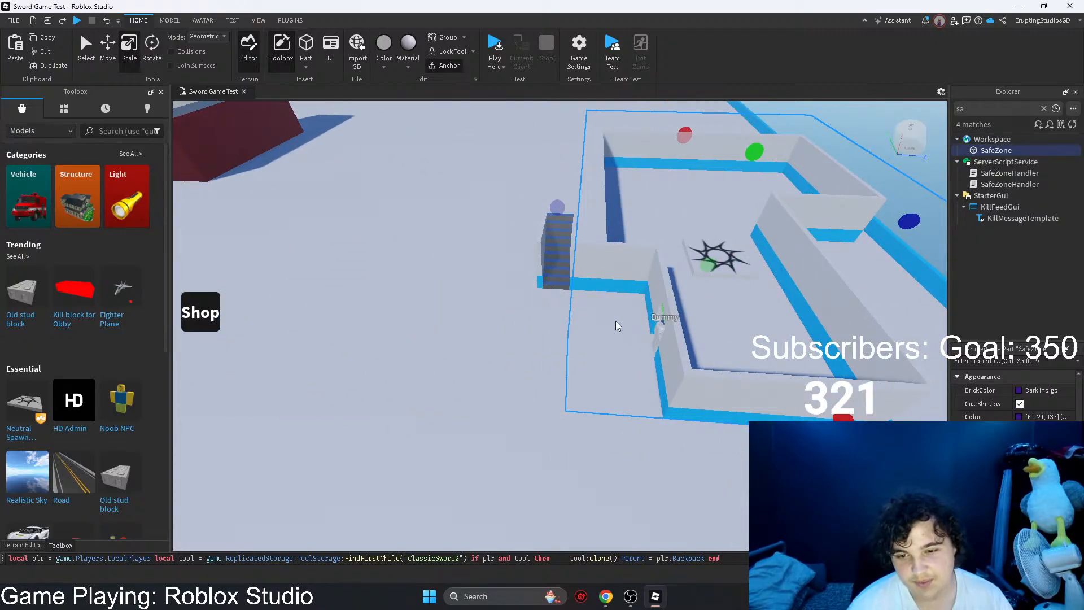
pyautogui.press('d')
pyautogui.moveTo(640, 327); pyautogui.dragTo(579, 254, button='right')
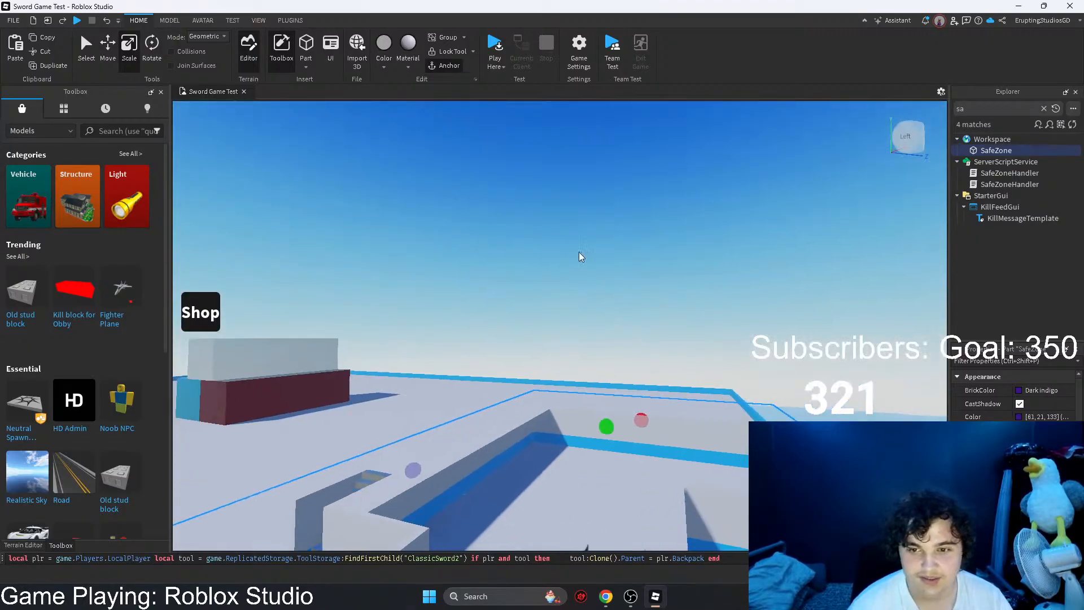
# Step: Remove the short notch wall and the long side wall beside the spawn pad, along with their blue trim
pyautogui.click(531, 195)
pyautogui.moveTo(531, 193); pyautogui.dragTo(581, 333, button='right')
pyautogui.click(563, 299)
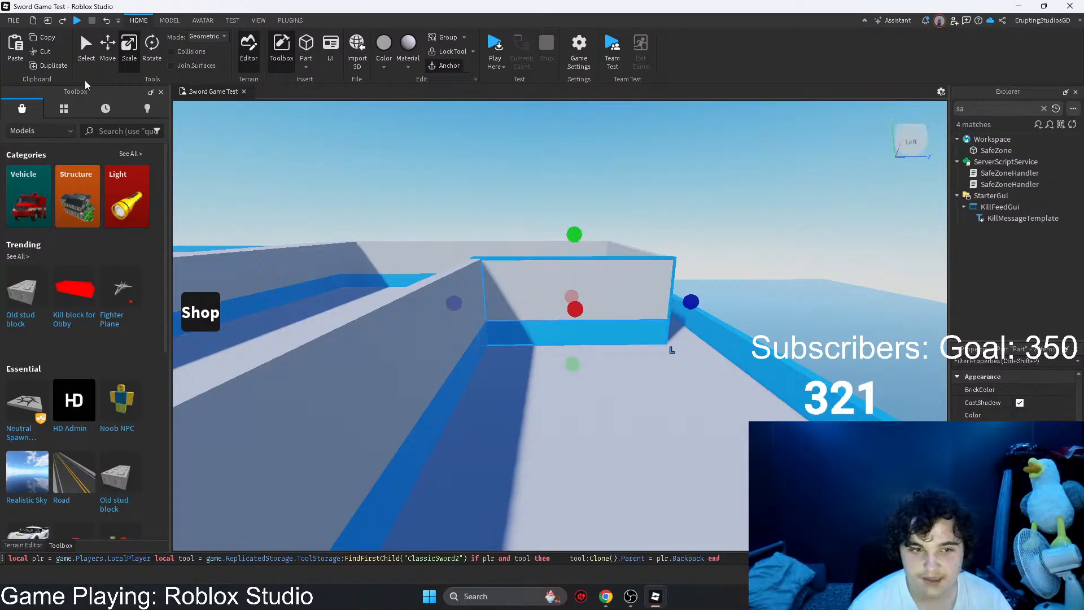
pyautogui.moveTo(577, 321); pyautogui.dragTo(635, 433)
pyautogui.scroll(2, 488, 261)
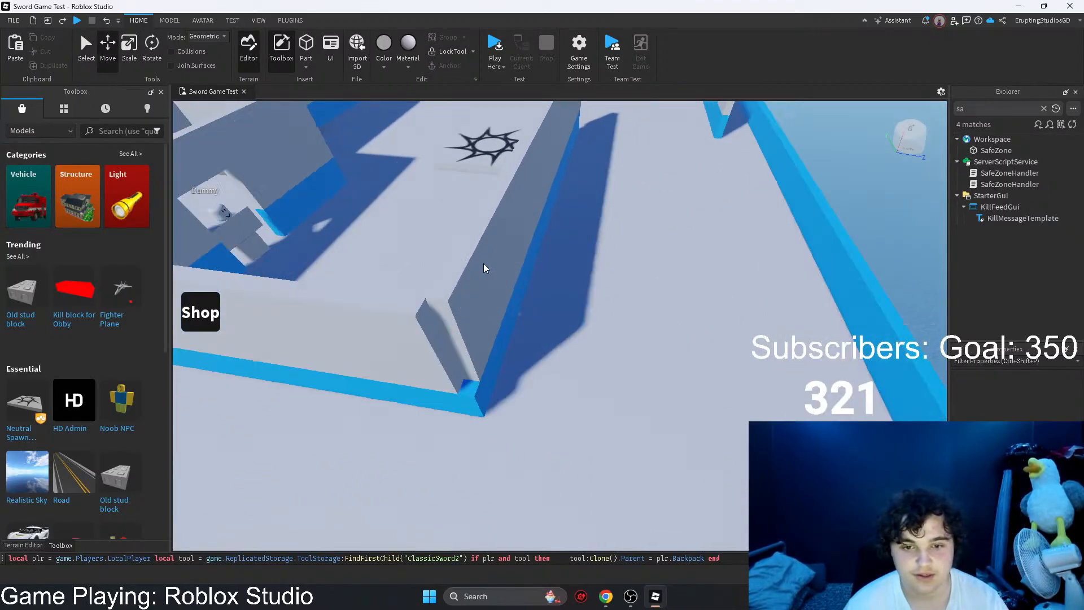
pyautogui.moveTo(505, 262); pyautogui.dragTo(504, 260, button='right')
pyautogui.scroll(2, 563, 279)
pyautogui.moveTo(564, 280); pyautogui.dragTo(564, 278, button='right')
pyautogui.click(564, 278)
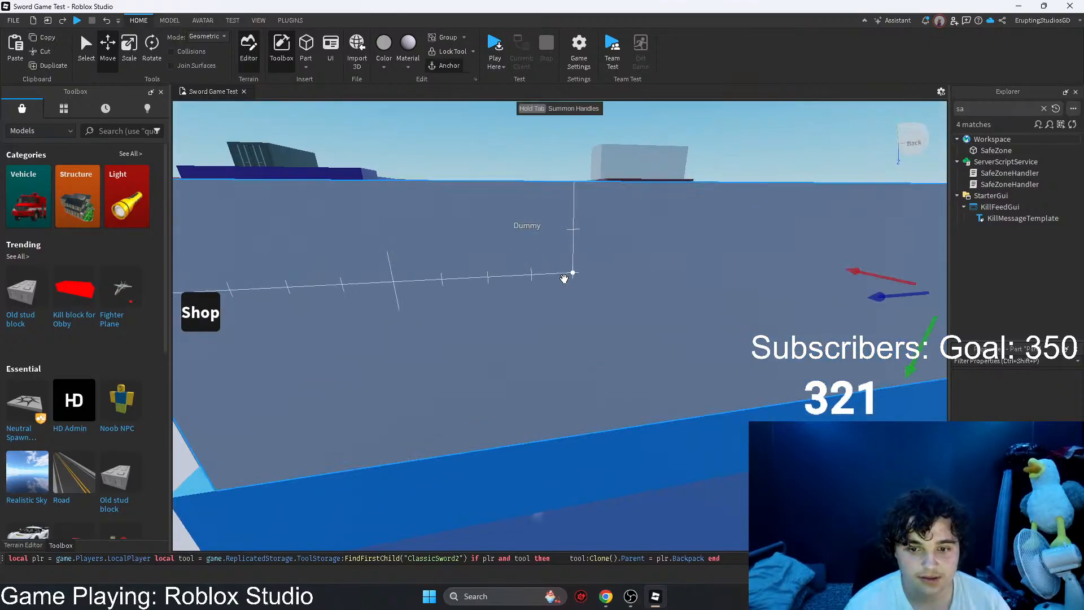
pyautogui.press('Delete')
pyautogui.click(595, 447)
pyautogui.press('Delete')
# Step: Lengthen the end wall near the Dummy doorway and its blue trim toward the map's edge
pyautogui.click(284, 344)
pyautogui.press('a')
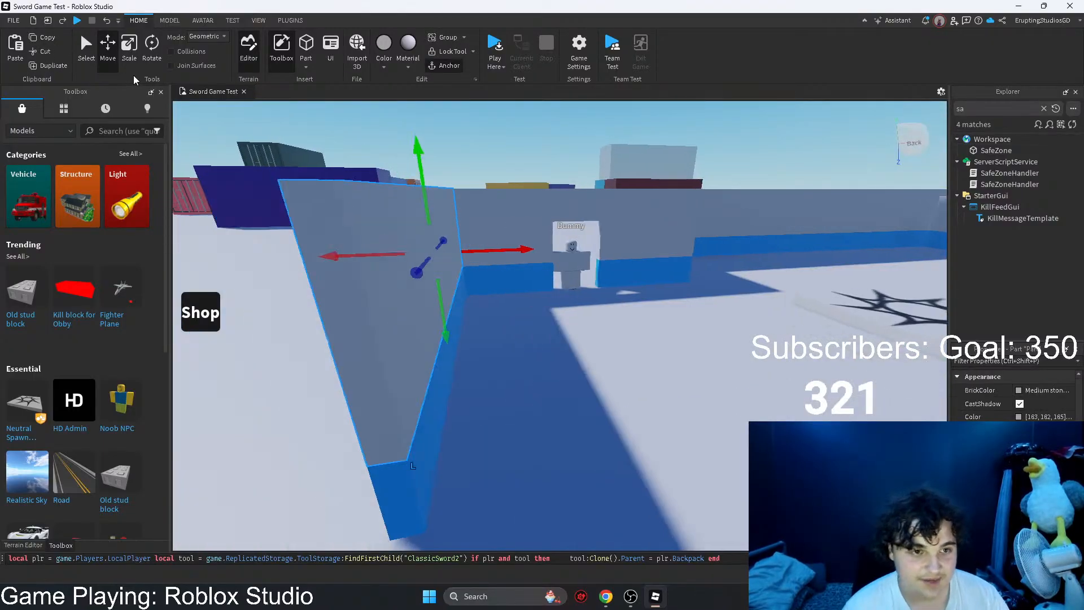
pyautogui.click(130, 50)
pyautogui.moveTo(685, 261); pyautogui.dragTo(686, 262, button='right')
pyautogui.scroll(-3, 685, 261)
pyautogui.press('d')
pyautogui.moveTo(631, 314); pyautogui.dragTo(632, 314)
pyautogui.moveTo(615, 310); pyautogui.dragTo(613, 310, button='right')
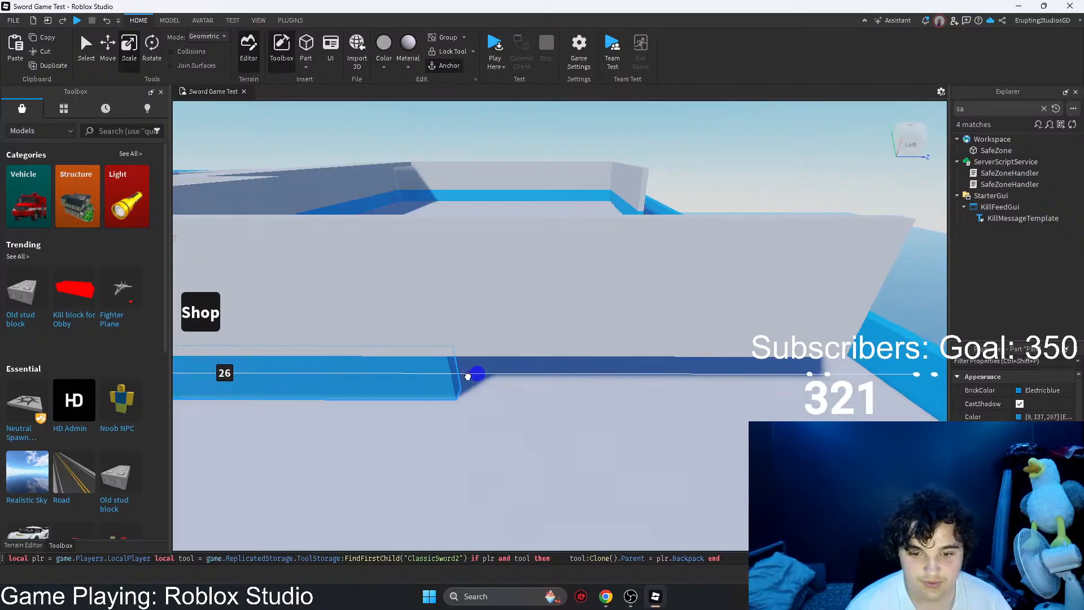
pyautogui.moveTo(467, 376); pyautogui.dragTo(558, 376)
# Step: Extend the side wall nearest the map's edge and its blue trim to meet the lengthened end wall, closing the room
pyautogui.press('d')
pyautogui.scroll(-3, 562, 255)
pyautogui.moveTo(562, 255); pyautogui.dragTo(528, 293, button='right')
pyautogui.scroll(4, 558, 259)
pyautogui.click(552, 280)
pyautogui.press('a')
pyautogui.moveTo(450, 305); pyautogui.dragTo(424, 312)
pyautogui.moveTo(424, 311); pyautogui.dragTo(425, 312, button='right')
pyautogui.moveTo(424, 312); pyautogui.dragTo(467, 337)
pyautogui.moveTo(466, 337); pyautogui.dragTo(592, 210, button='right')
pyautogui.press('w')
pyautogui.moveTo(605, 227); pyautogui.dragTo(648, 242)
pyautogui.moveTo(605, 226); pyautogui.dragTo(648, 241, button='right')
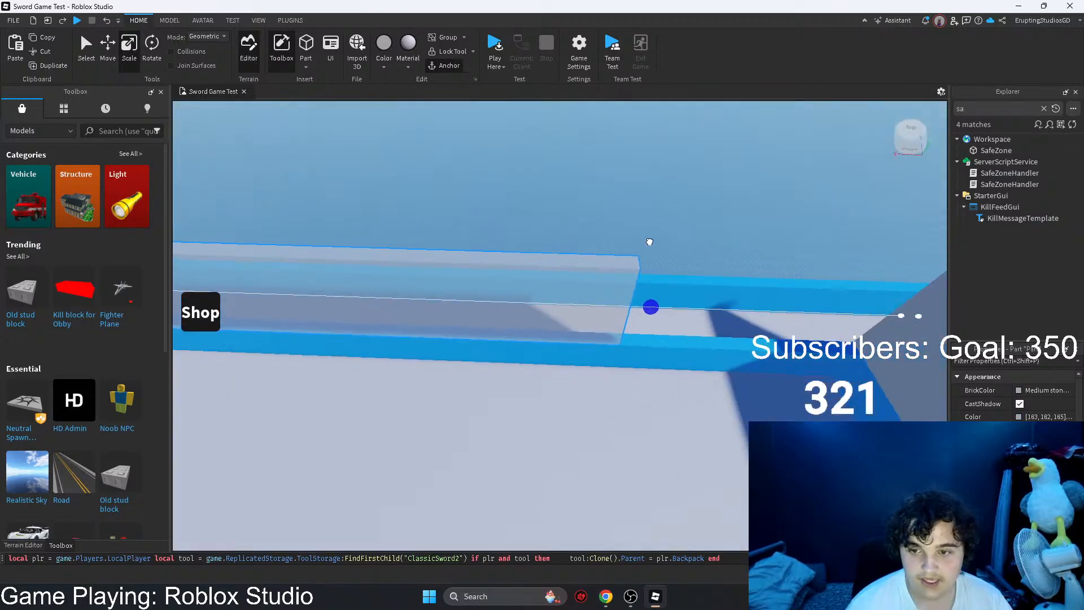
pyautogui.press('d')
pyautogui.moveTo(648, 241); pyautogui.dragTo(685, 317)
pyautogui.moveTo(685, 317); pyautogui.dragTo(703, 295, button='right')
pyautogui.click(687, 319)
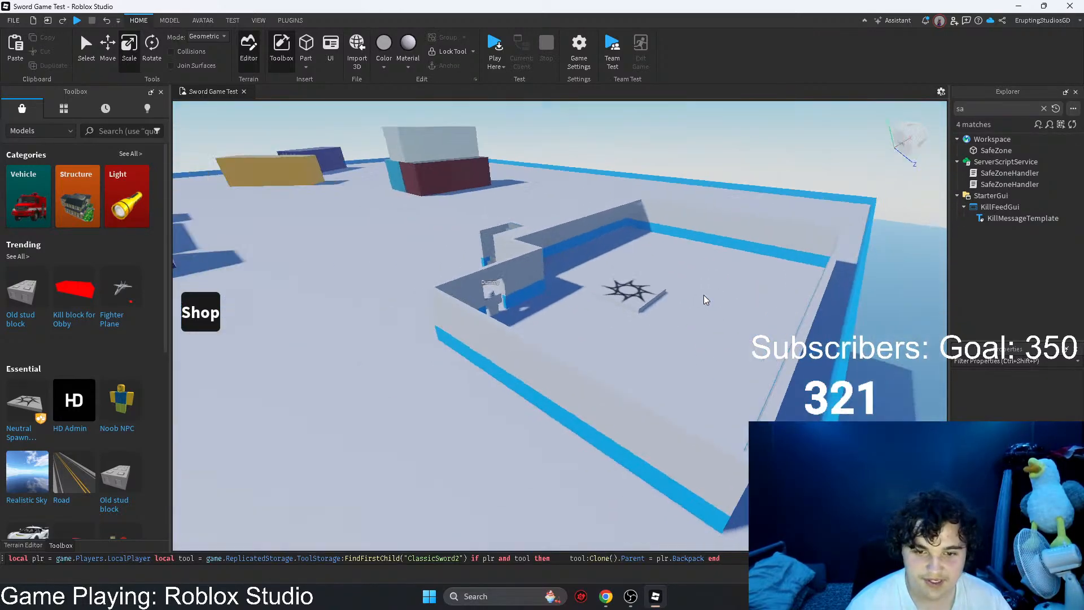
# Step: Duplicate the side wall beside the stairs with its blue trim above the original, and select both copies
pyautogui.press('w')
pyautogui.moveTo(635, 291); pyautogui.dragTo(545, 231, button='right')
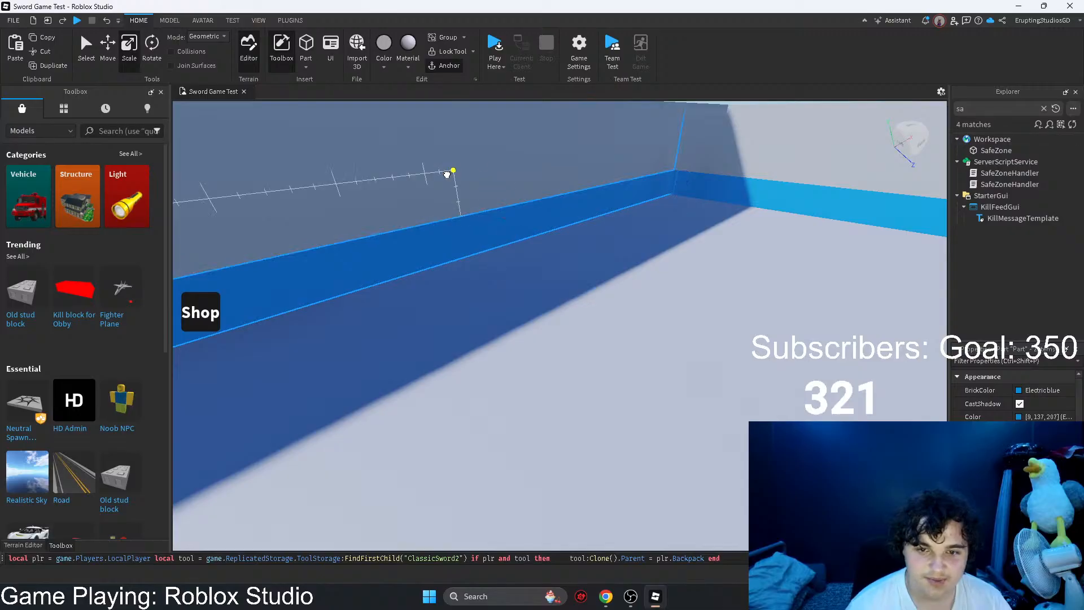
pyautogui.press('s')
pyautogui.moveTo(446, 174); pyautogui.dragTo(469, 205, button='right')
pyautogui.moveTo(469, 205); pyautogui.dragTo(425, 200)
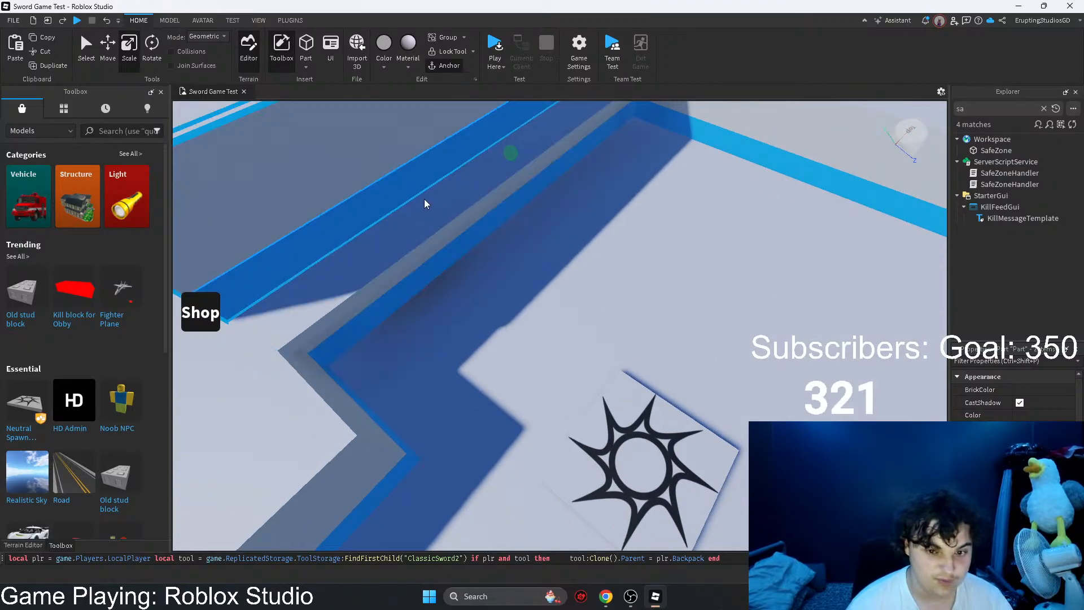
pyautogui.click(387, 183)
pyautogui.moveTo(387, 184); pyautogui.dragTo(396, 187, button='right')
pyautogui.click(514, 248)
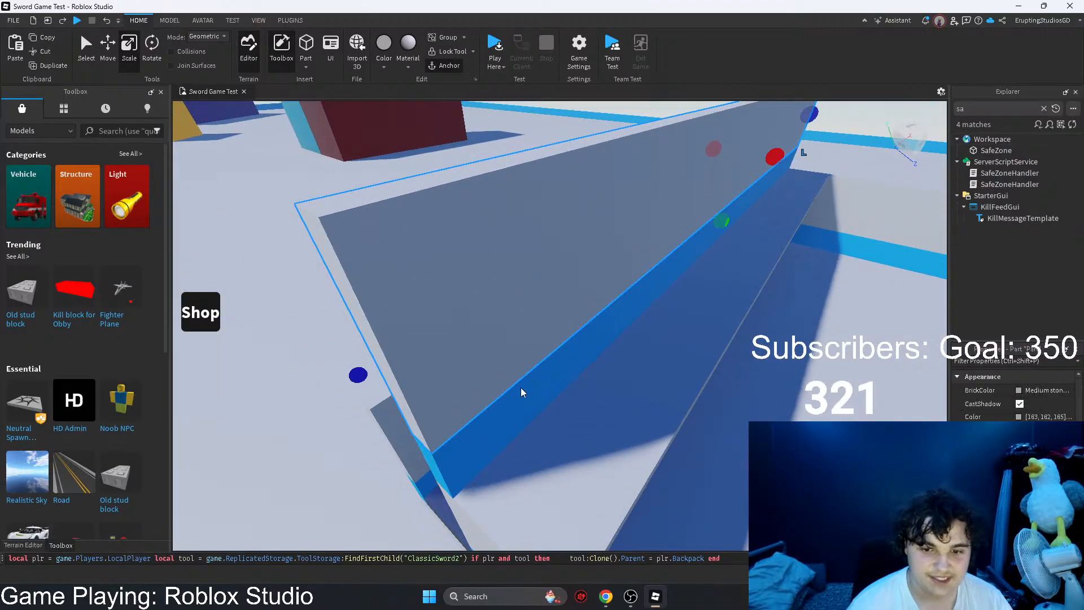
pyautogui.moveTo(521, 390); pyautogui.dragTo(539, 373, button='right')
pyautogui.press('s')
pyautogui.keyDown('ctrl'); pyautogui.click(605, 338); pyautogui.keyUp('ctrl')
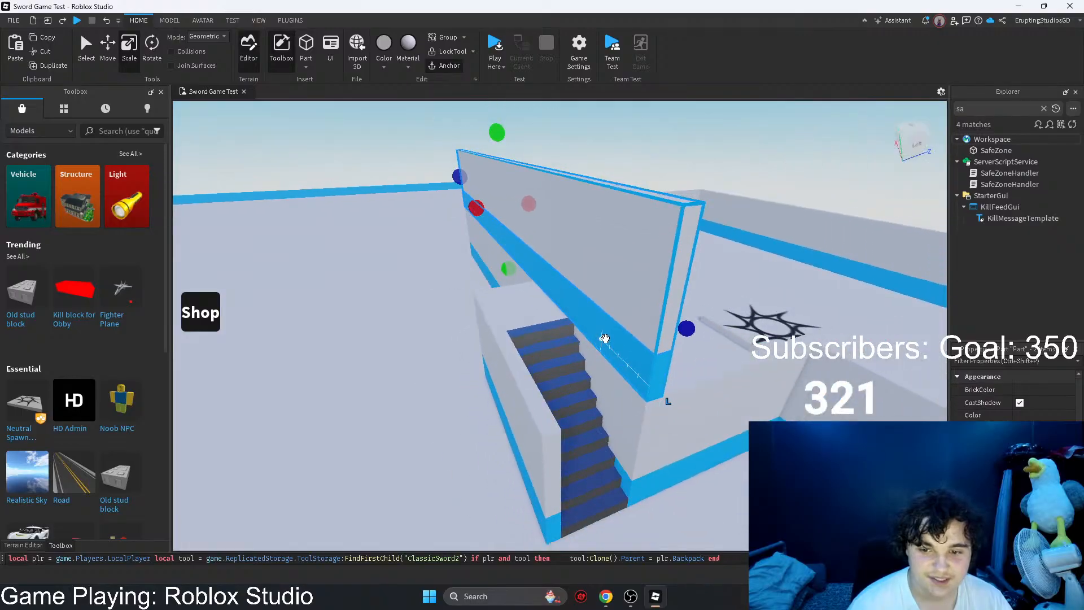
# Step: Move the duplicated wall and its blue trim from above the stairs into the room beside the spawn pad
pyautogui.press('d')
pyautogui.moveTo(604, 338); pyautogui.dragTo(687, 220)
pyautogui.press('w')
pyautogui.moveTo(687, 220); pyautogui.dragTo(530, 351, button='right')
pyautogui.press('s')
pyautogui.press('d')
pyautogui.press('e')
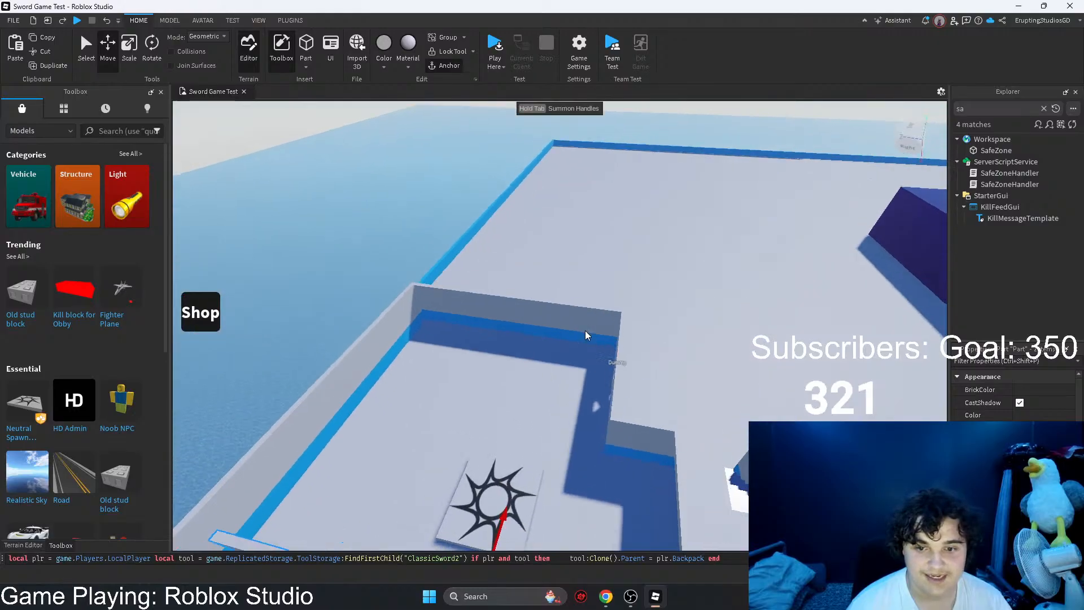
# Step: Position the duplicated wall and trim across the room behind the spawn pad as a dividing wall
pyautogui.press('w')
pyautogui.moveTo(585, 331); pyautogui.dragTo(585, 330, button='right')
pyautogui.moveTo(573, 325); pyautogui.dragTo(604, 330)
pyautogui.press('d')
pyautogui.moveTo(604, 329); pyautogui.dragTo(602, 329, button='right')
pyautogui.moveTo(465, 295); pyautogui.dragTo(489, 295)
pyautogui.press('d')
pyautogui.press('a')
pyautogui.moveTo(600, 283); pyautogui.dragTo(600, 284, button='right')
pyautogui.press('w')
pyautogui.click(756, 205)
pyautogui.moveTo(756, 204); pyautogui.dragTo(757, 205, button='right')
pyautogui.moveTo(581, 283); pyautogui.dragTo(587, 286, button='right')
pyautogui.press('w')
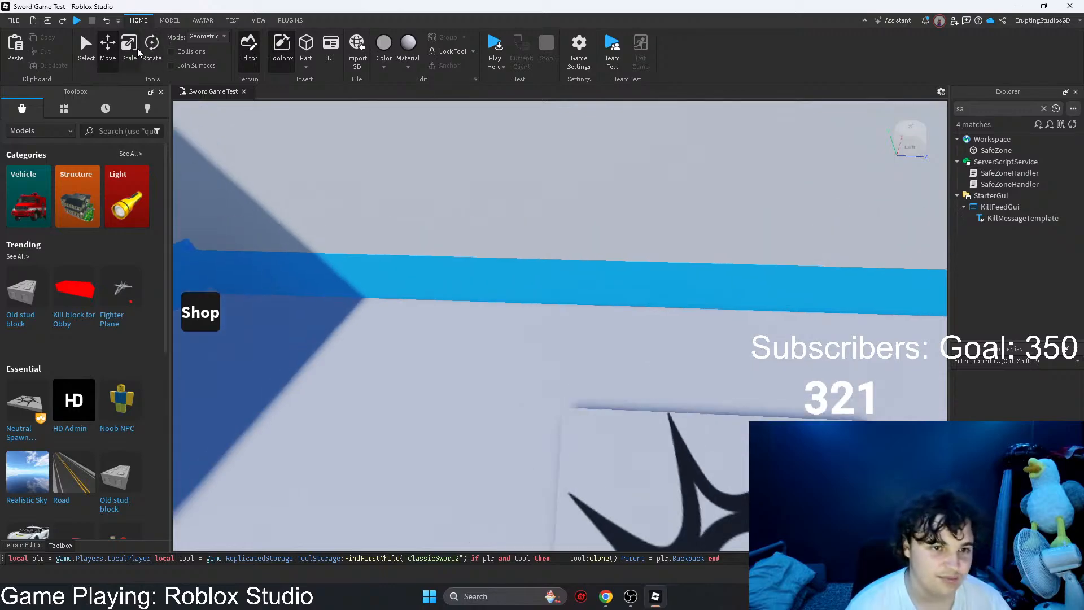
# Step: Shorten the dividing wall and its blue trim to the same length, leaving a gap before the map-edge side wall
pyautogui.click(458, 291)
pyautogui.moveTo(457, 294); pyautogui.dragTo(466, 286, button='right')
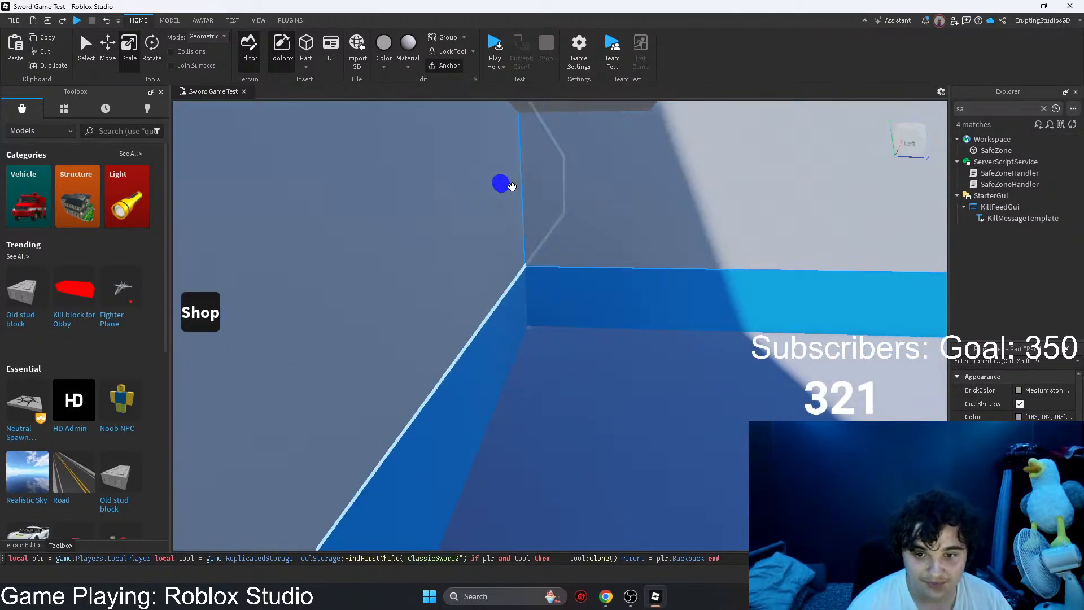
pyautogui.moveTo(835, 367); pyautogui.dragTo(835, 367, button='right')
pyautogui.press('w')
pyautogui.press('e')
pyautogui.press('a')
pyautogui.moveTo(804, 326); pyautogui.dragTo(769, 335)
pyautogui.moveTo(745, 346); pyautogui.dragTo(745, 346, button='right')
pyautogui.moveTo(472, 263); pyautogui.dragTo(469, 264)
pyautogui.moveTo(469, 264); pyautogui.dragTo(469, 264, button='right')
pyautogui.moveTo(470, 264); pyautogui.dragTo(469, 264)
pyautogui.moveTo(470, 264); pyautogui.dragTo(469, 264, button='right')
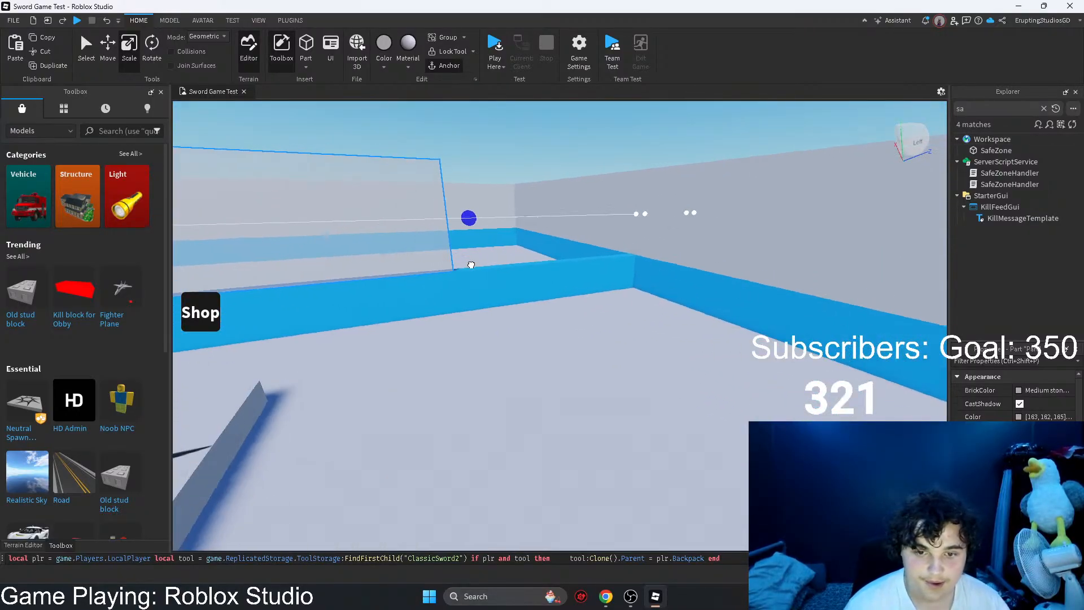
pyautogui.moveTo(469, 264); pyautogui.dragTo(470, 264)
pyautogui.moveTo(469, 264); pyautogui.dragTo(470, 264, button='right')
pyautogui.moveTo(515, 294); pyautogui.dragTo(515, 294, button='right')
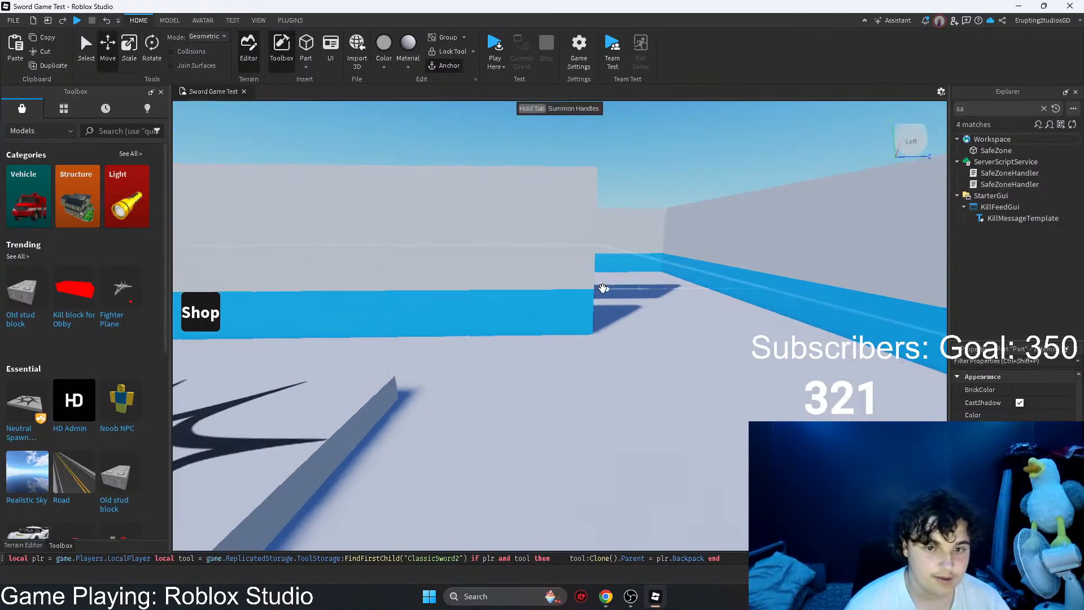
# Step: Duplicate the shortened wall and trim and slide the copies along the same line, leaving a doorway between the segments
pyautogui.moveTo(603, 288); pyautogui.dragTo(604, 288, button='right')
pyautogui.moveTo(520, 255); pyautogui.dragTo(553, 414)
pyautogui.moveTo(584, 332); pyautogui.dragTo(576, 337)
pyautogui.moveTo(576, 337); pyautogui.dragTo(746, 349, button='right')
pyautogui.moveTo(576, 337); pyautogui.dragTo(797, 347)
pyautogui.moveTo(797, 347); pyautogui.dragTo(685, 362, button='right')
# Step: Insert a part at the Dummy doorway and widen it to 5 studs to match the opening
pyautogui.press('w')
pyautogui.press('d')
pyautogui.moveTo(665, 311); pyautogui.dragTo(660, 320, button='right')
pyautogui.press('f')
pyautogui.moveTo(632, 444); pyautogui.dragTo(618, 379)
pyautogui.moveTo(632, 445); pyautogui.dragTo(593, 303, button='right')
pyautogui.press('w')
pyautogui.moveTo(609, 288); pyautogui.dragTo(584, 394)
pyautogui.moveTo(604, 415); pyautogui.dragTo(584, 394, button='right')
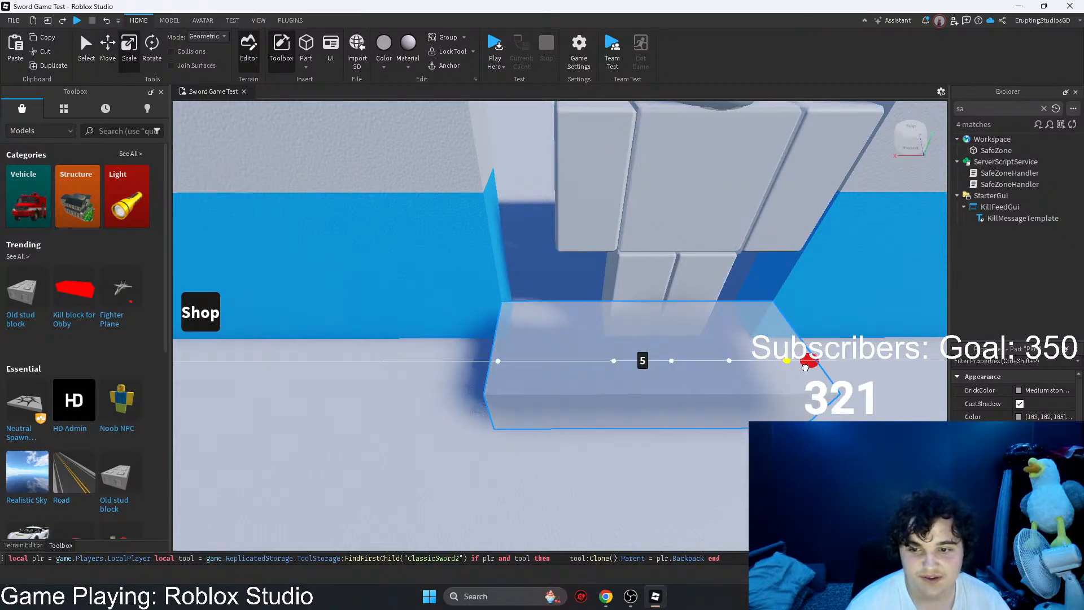
pyautogui.press('s')
# Step: Move the 5-stud-wide part to the new doorway in the dividing wall to compare the opening's width
pyautogui.moveTo(722, 375); pyautogui.dragTo(581, 266)
pyautogui.moveTo(655, 315); pyautogui.dragTo(581, 266, button='right')
pyautogui.moveTo(580, 266); pyautogui.dragTo(550, 354)
pyautogui.moveTo(556, 364); pyautogui.dragTo(549, 353, button='right')
pyautogui.moveTo(549, 353); pyautogui.dragTo(549, 346)
pyautogui.press('s')
pyautogui.moveTo(550, 346); pyautogui.dragTo(557, 360, button='right')
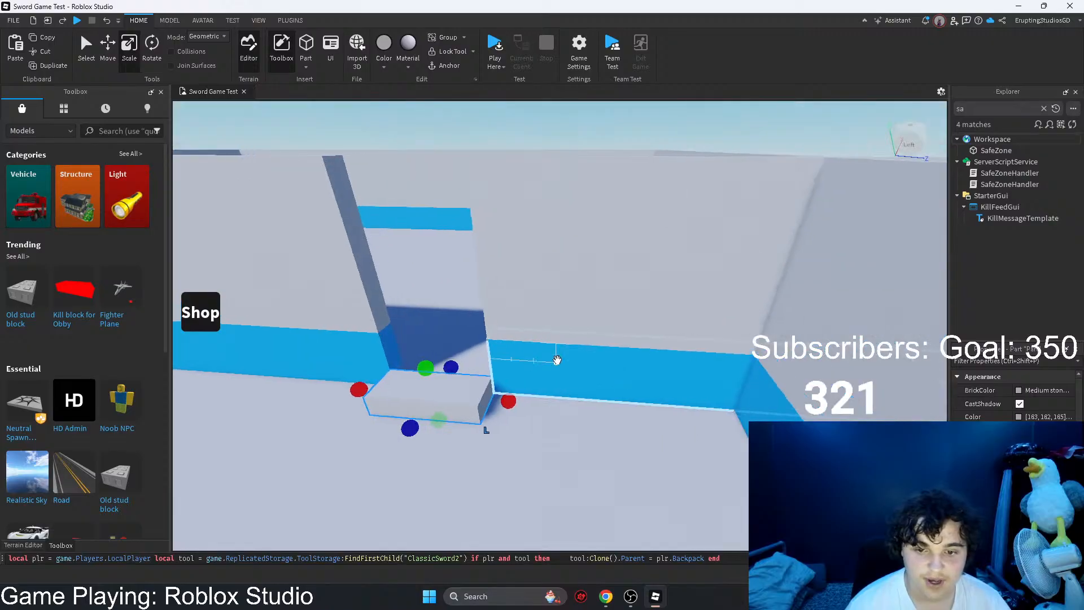
# Step: Raise the part to about 7 studs and match its height against the Dummy doorway
pyautogui.moveTo(546, 307); pyautogui.dragTo(504, 366, button='right')
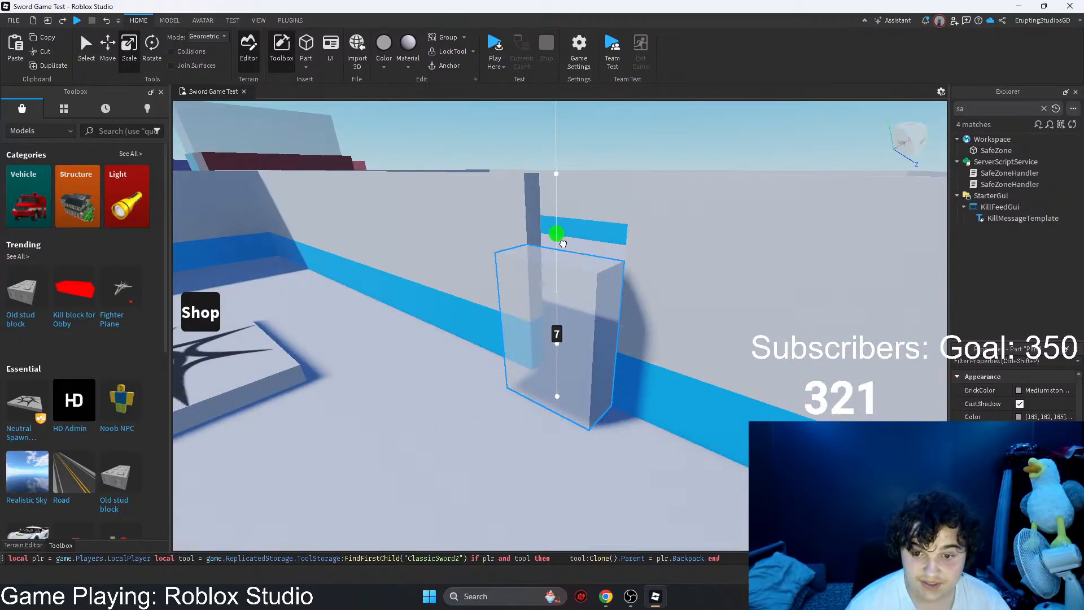
pyautogui.moveTo(576, 378); pyautogui.dragTo(549, 372)
pyautogui.moveTo(576, 378); pyautogui.dragTo(548, 372, button='right')
pyautogui.moveTo(548, 372); pyautogui.dragTo(570, 387)
pyautogui.moveTo(549, 371); pyautogui.dragTo(570, 387, button='right')
pyautogui.moveTo(570, 388); pyautogui.dragTo(570, 387)
pyautogui.moveTo(570, 387); pyautogui.dragTo(485, 318, button='right')
pyautogui.rightClick(570, 387)
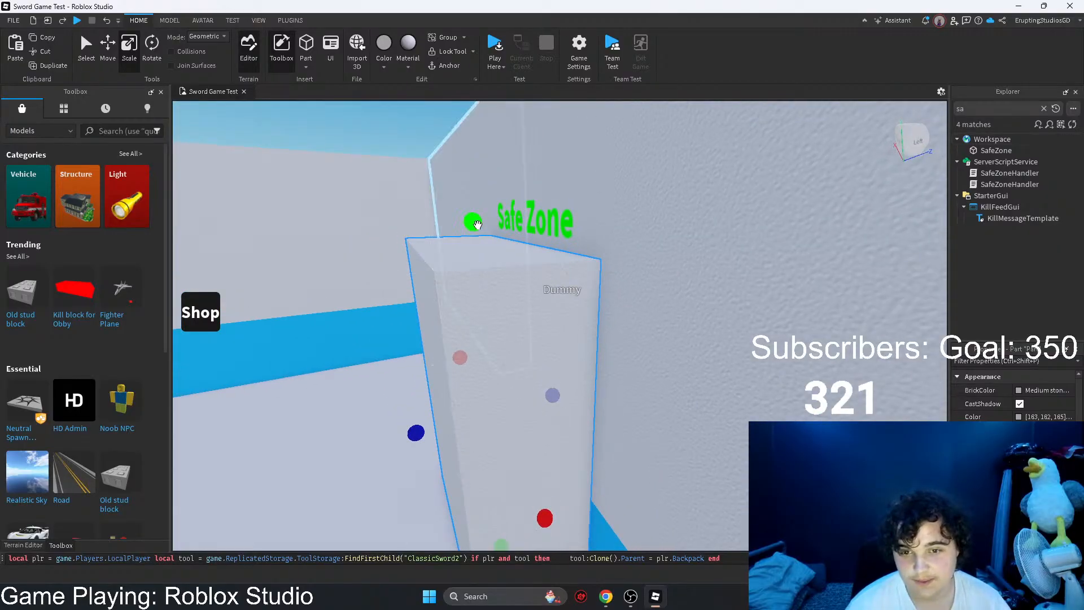
# Step: Stand the tall part in the new doorway between the two dividing wall segments
pyautogui.moveTo(511, 337); pyautogui.dragTo(599, 426)
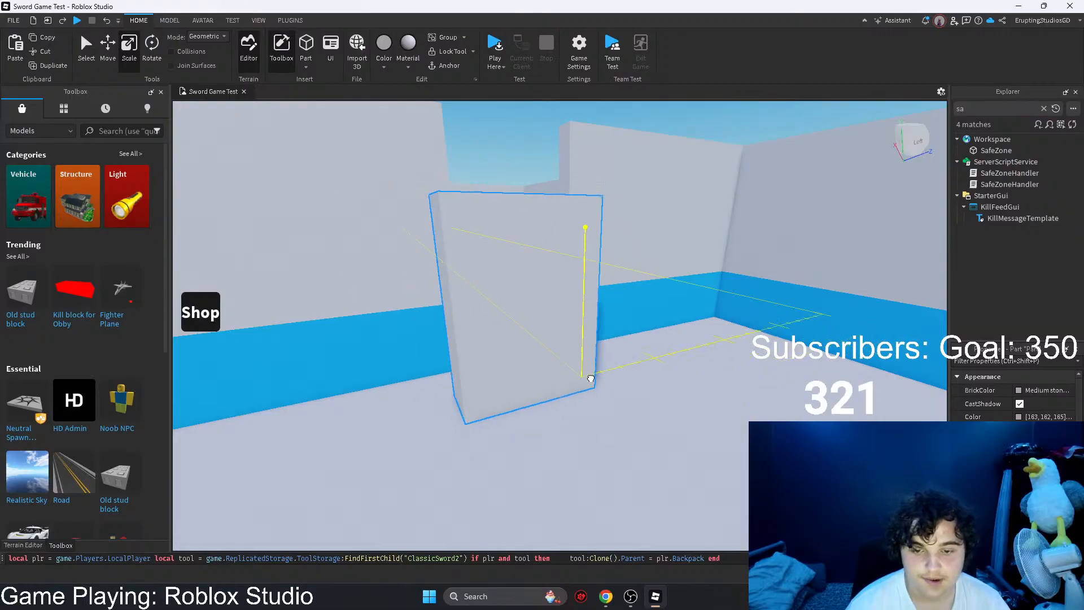
pyautogui.moveTo(586, 350); pyautogui.dragTo(643, 258)
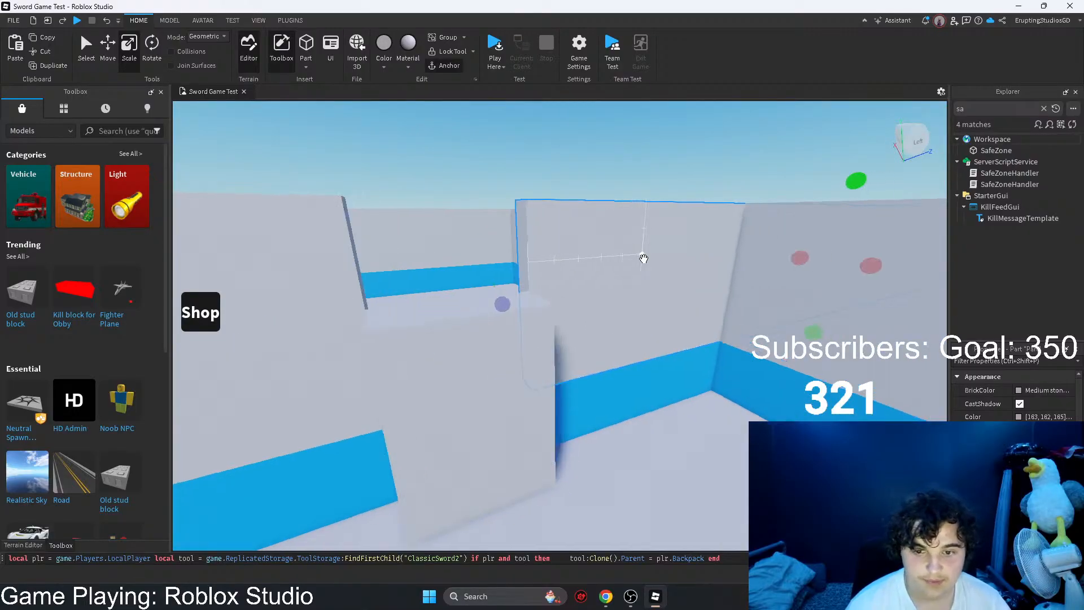
pyautogui.moveTo(750, 297); pyautogui.dragTo(748, 292)
pyautogui.moveTo(749, 292); pyautogui.dragTo(743, 271, button='right')
# Step: Duplicate the grey wall segment beside the new doorway and fit the copy above the tall part as a lintel
pyautogui.click(651, 194)
pyautogui.press('e')
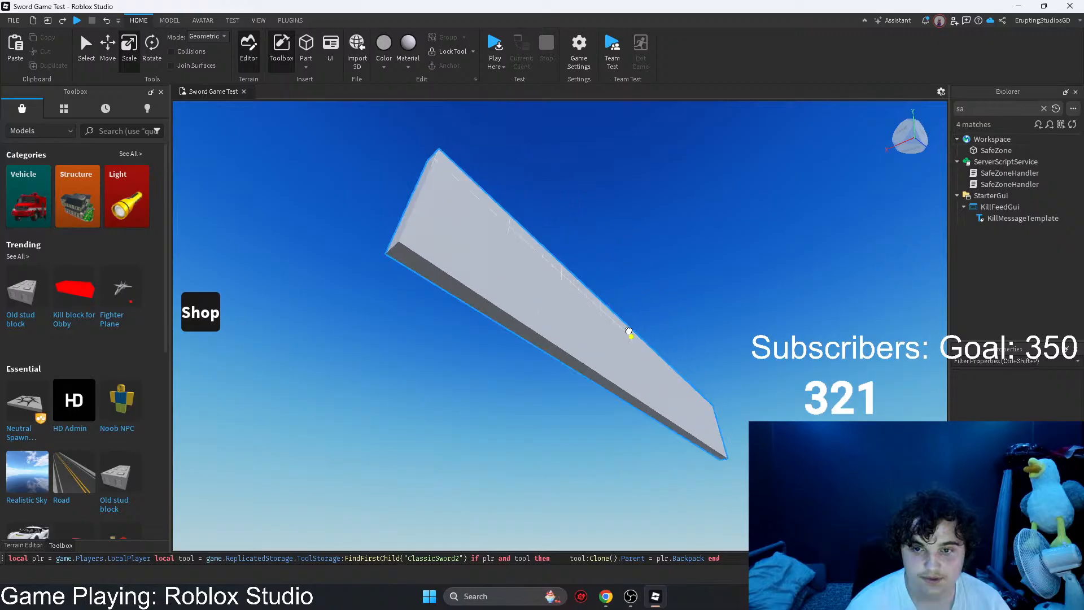
pyautogui.moveTo(629, 331); pyautogui.dragTo(629, 330)
pyautogui.moveTo(629, 332); pyautogui.dragTo(629, 332, button='right')
pyautogui.moveTo(629, 331); pyautogui.dragTo(583, 204)
pyautogui.press('s')
pyautogui.press('a')
pyautogui.moveTo(807, 178); pyautogui.dragTo(641, 254)
pyautogui.moveTo(641, 254); pyautogui.dragTo(641, 254, button='right')
pyautogui.press('w')
pyautogui.moveTo(641, 254); pyautogui.dragTo(634, 259)
pyautogui.moveTo(641, 254); pyautogui.dragTo(634, 259, button='right')
pyautogui.moveTo(634, 260); pyautogui.dragTo(629, 260)
pyautogui.moveTo(634, 259); pyautogui.dragTo(629, 260, button='right')
pyautogui.moveTo(628, 260); pyautogui.dragTo(643, 264)
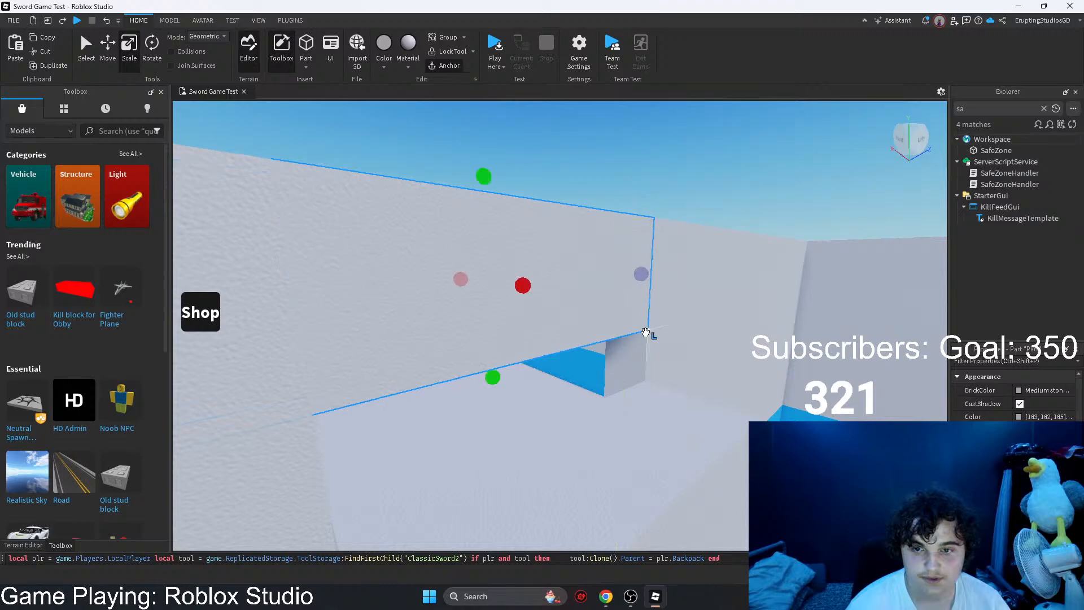
pyautogui.moveTo(624, 414); pyautogui.dragTo(624, 414, button='right')
# Step: Adjust the lintel's lower edge and ends to fit the new doorway, undoing one resize
pyautogui.rightClick(612, 456)
pyautogui.moveTo(612, 456); pyautogui.dragTo(545, 418, button='right')
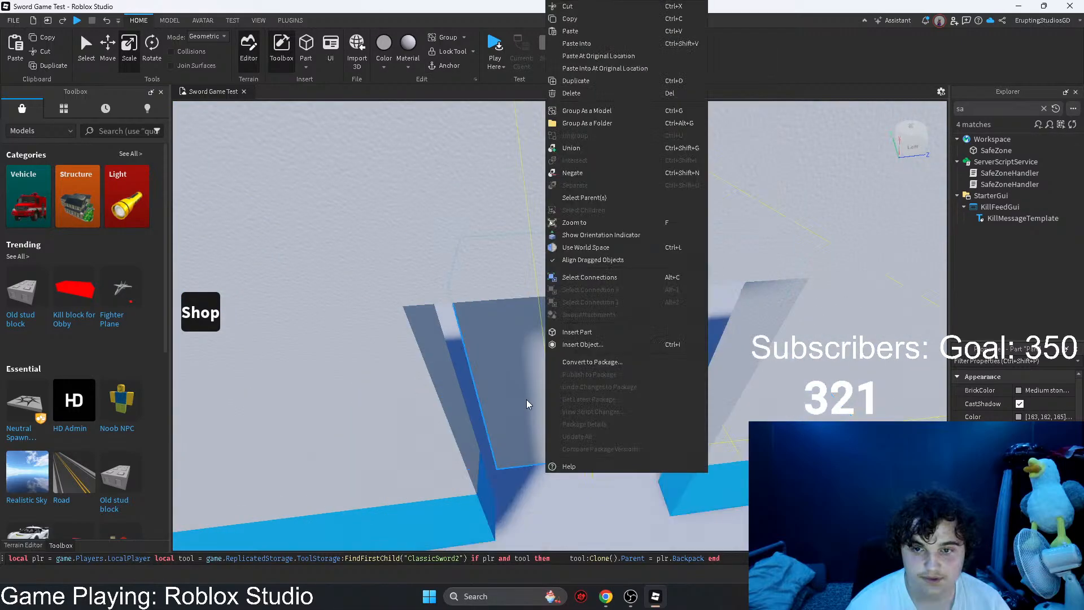
pyautogui.moveTo(528, 405); pyautogui.dragTo(551, 433)
pyautogui.click(562, 246)
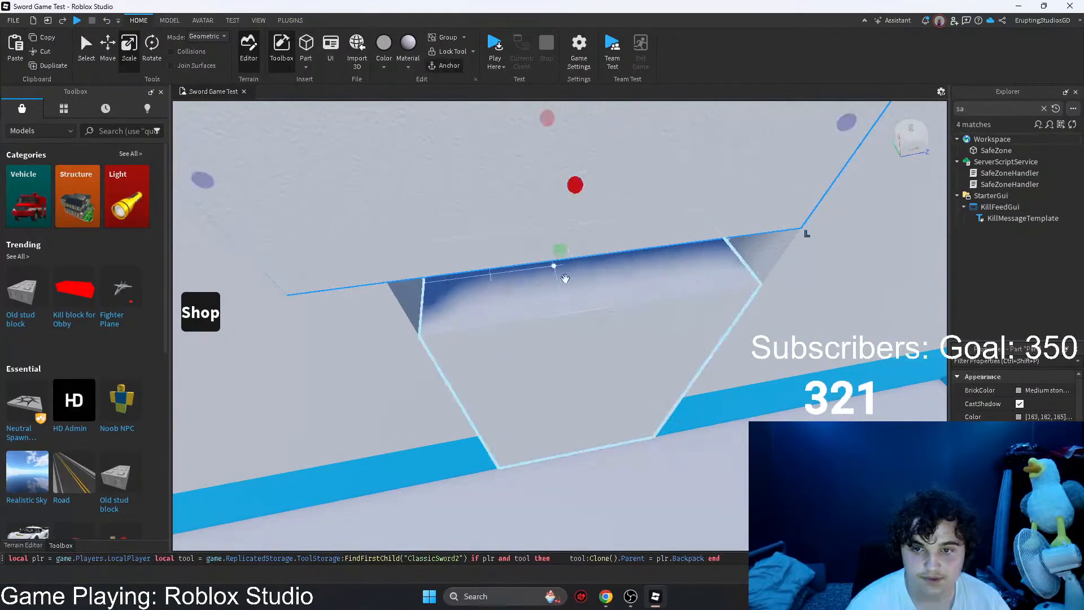
pyautogui.moveTo(559, 251); pyautogui.dragTo(566, 288)
pyautogui.moveTo(567, 288); pyautogui.dragTo(467, 269, button='right')
pyautogui.moveTo(467, 269); pyautogui.dragTo(527, 266)
pyautogui.hotkey('ctrl', 'z')
pyautogui.moveTo(452, 246); pyautogui.dragTo(511, 252)
pyautogui.press('s')
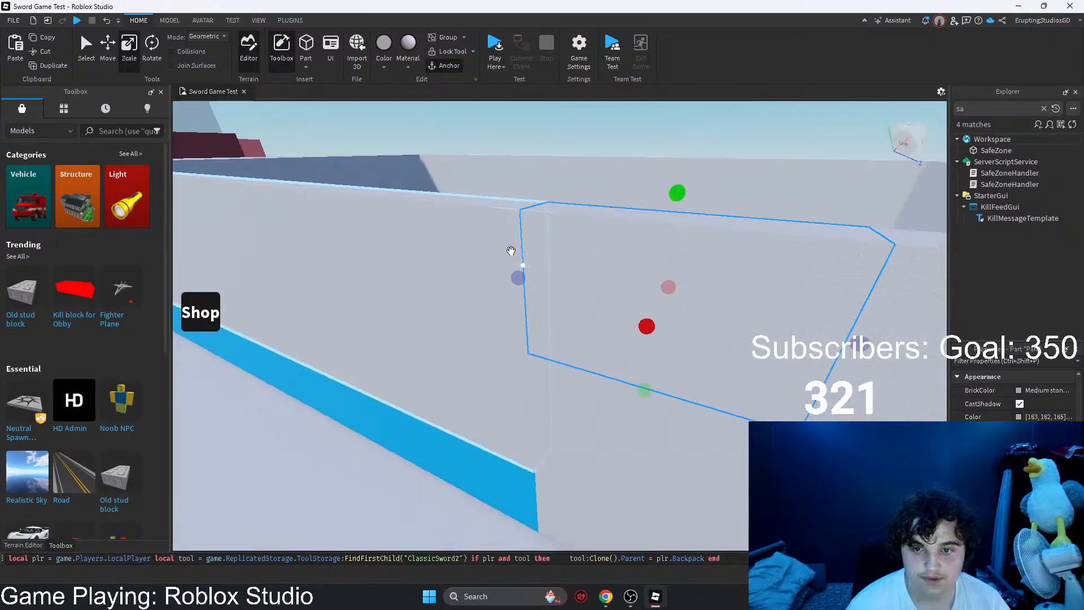
pyautogui.moveTo(510, 252); pyautogui.dragTo(578, 324, button='right')
# Step: Delete the tall measuring part from the new doorway
pyautogui.press('w')
pyautogui.click(525, 363)
pyautogui.press('s')
pyautogui.press('Delete')
# Step: Move the Dummy onto the open ground outside the building
pyautogui.press('w')
pyautogui.moveTo(581, 374); pyautogui.dragTo(485, 373)
pyautogui.moveTo(523, 370); pyautogui.dragTo(485, 373, button='right')
pyautogui.press('s')
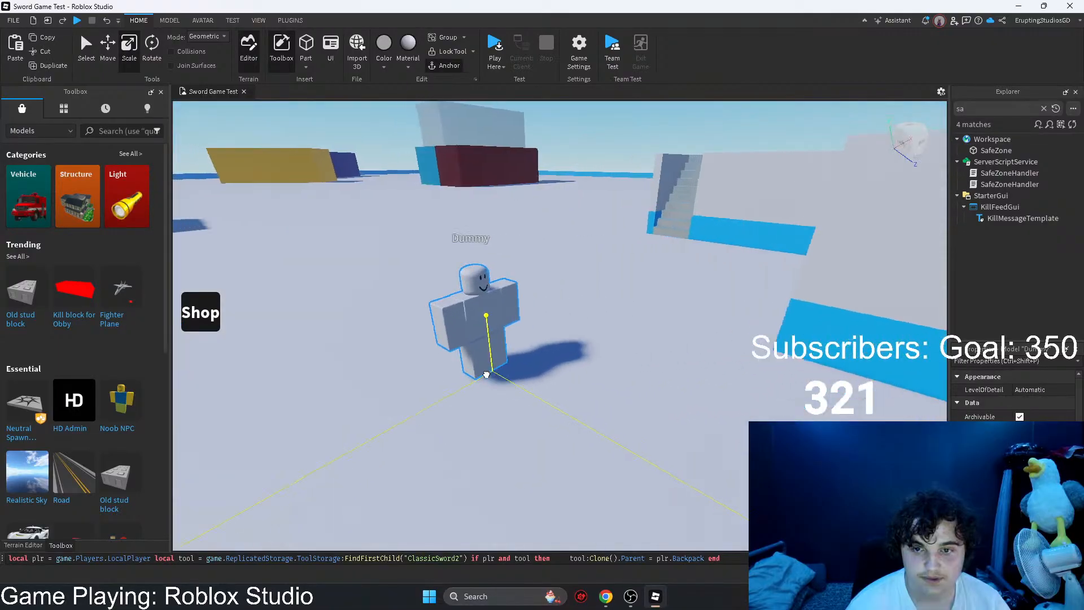
pyautogui.moveTo(484, 374); pyautogui.dragTo(479, 372)
# Step: Shorten the blue trim overhanging the map's edge so it ends at the room's outer side wall
pyautogui.click(629, 307)
pyautogui.moveTo(629, 307); pyautogui.dragTo(626, 332, button='right')
pyautogui.press('w')
pyautogui.press('w')
pyautogui.click(627, 331)
pyautogui.press('s')
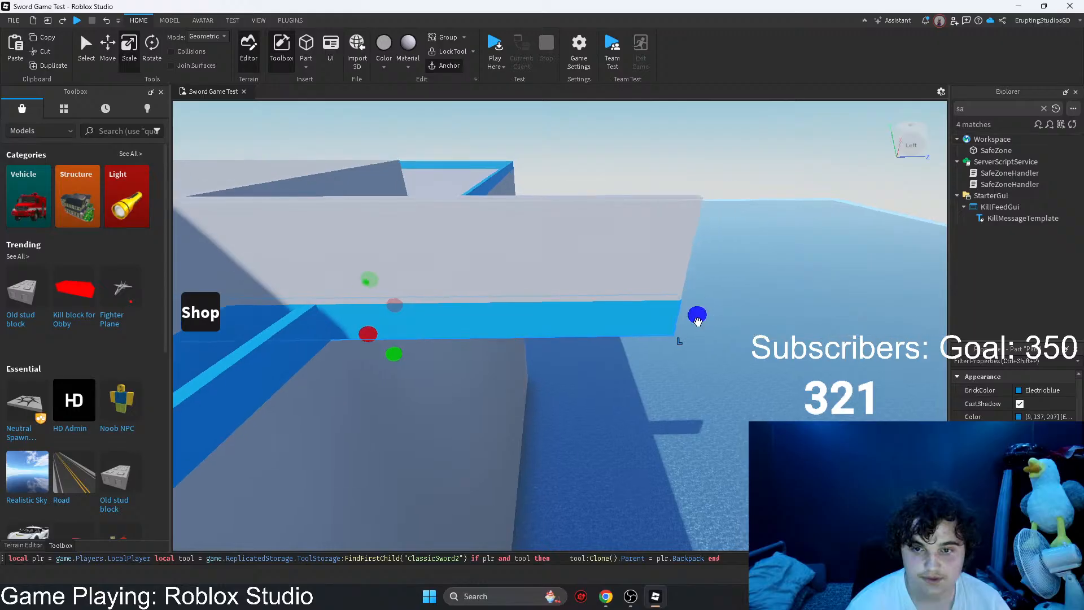
pyautogui.moveTo(696, 319); pyautogui.dragTo(673, 293)
pyautogui.moveTo(697, 319); pyautogui.dragTo(672, 293, button='right')
pyautogui.press('w')
pyautogui.moveTo(673, 293); pyautogui.dragTo(640, 316)
pyautogui.moveTo(672, 284); pyautogui.dragTo(640, 316, button='right')
pyautogui.moveTo(640, 315); pyautogui.dragTo(671, 283)
pyautogui.moveTo(640, 316); pyautogui.dragTo(670, 282, button='right')
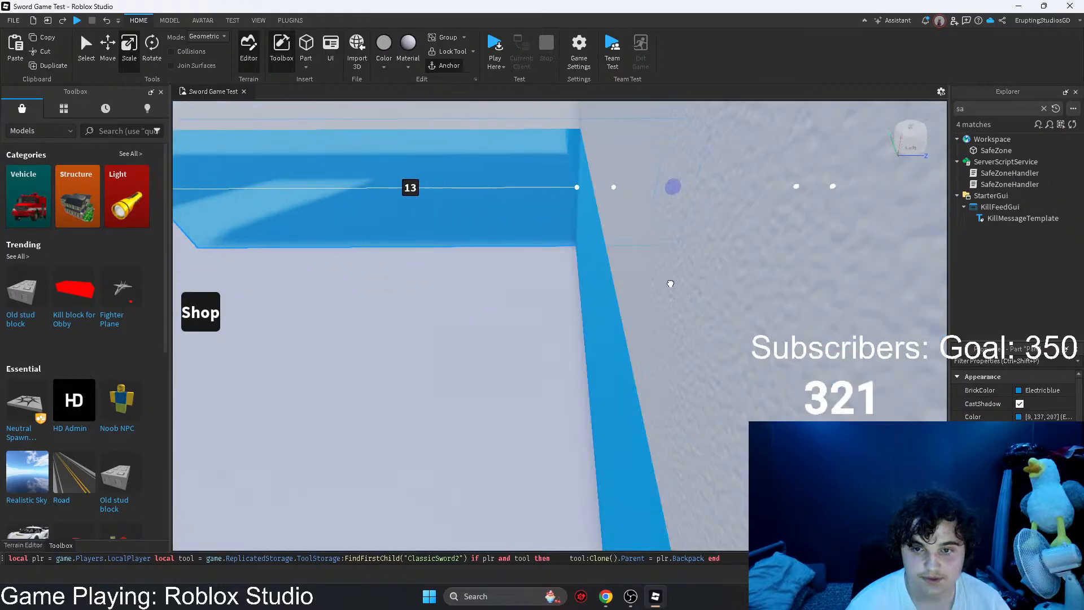
pyautogui.moveTo(670, 282); pyautogui.dragTo(585, 273)
# Step: Shorten the overhanging grey wall segment above that trim to about 11 studs so it ends at the outer side wall
pyautogui.moveTo(586, 273); pyautogui.dragTo(677, 207, button='right')
pyautogui.press('s')
pyautogui.press('d')
pyautogui.click(661, 208)
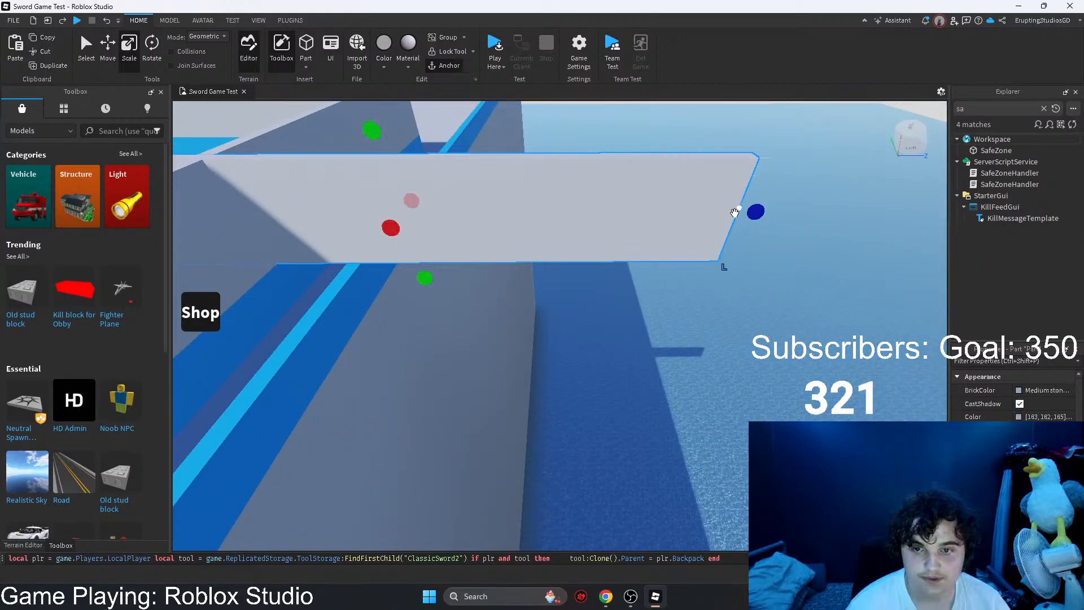
pyautogui.press('a')
pyautogui.moveTo(755, 212); pyautogui.dragTo(666, 237)
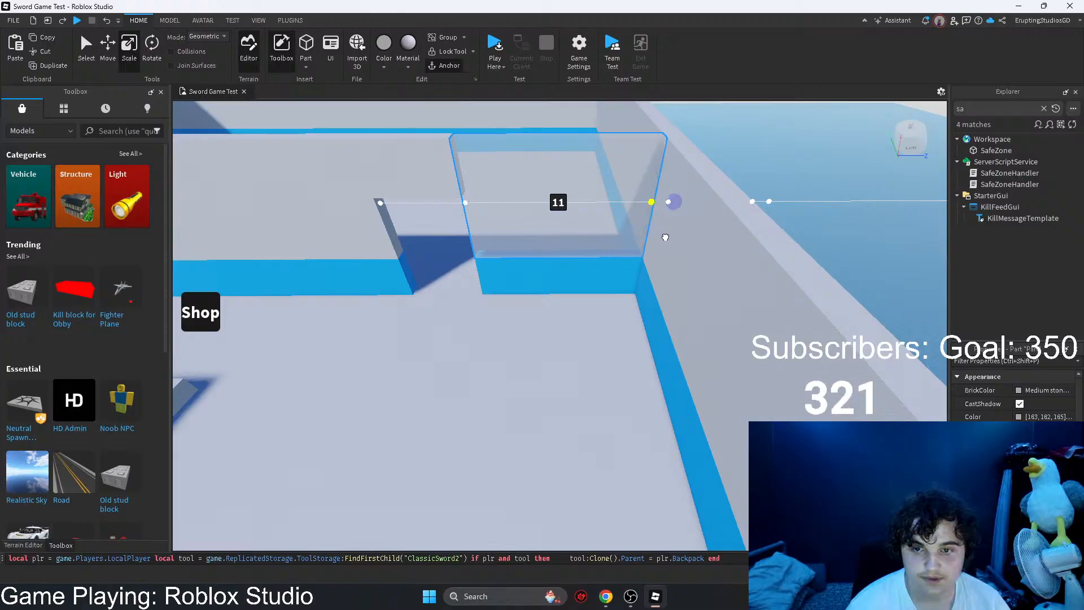
pyautogui.moveTo(666, 237); pyautogui.dragTo(685, 286, button='right')
# Step: Inspect the safe-zone building from above and from outside the map's edge
pyautogui.press('d')
pyautogui.click(683, 334)
pyautogui.moveTo(682, 334); pyautogui.dragTo(632, 322, button='right')
pyautogui.press('s')
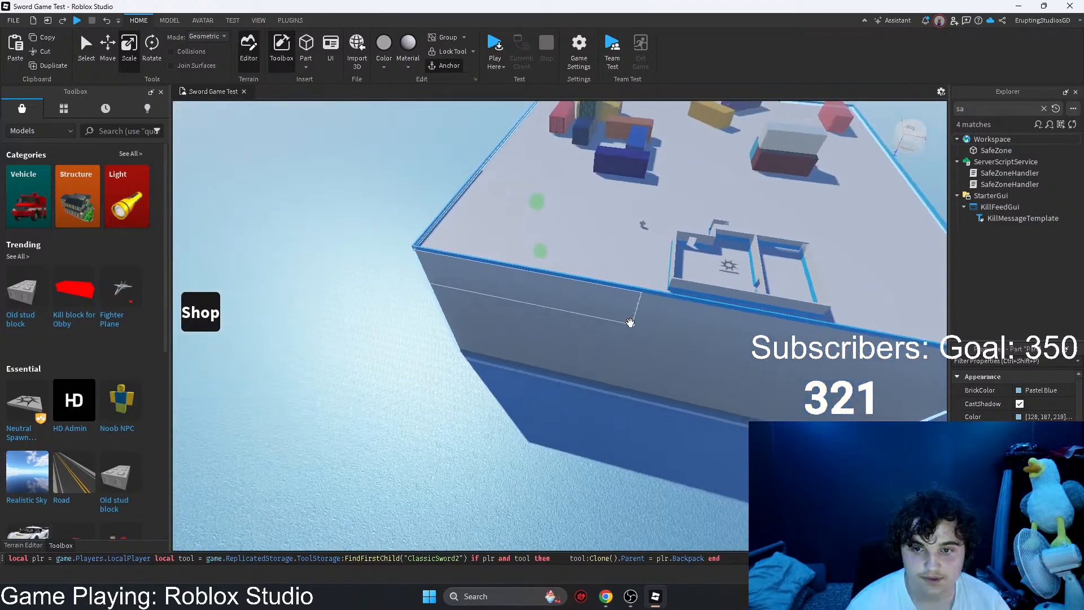
pyautogui.moveTo(539, 205); pyautogui.dragTo(546, 164)
pyautogui.moveTo(569, 279); pyautogui.dragTo(566, 273, button='right')
pyautogui.press('w')
pyautogui.click(575, 209)
pyautogui.moveTo(576, 209); pyautogui.dragTo(580, 218, button='right')
pyautogui.press('d')
pyautogui.moveTo(498, 325); pyautogui.dragTo(605, 317, button='middle')
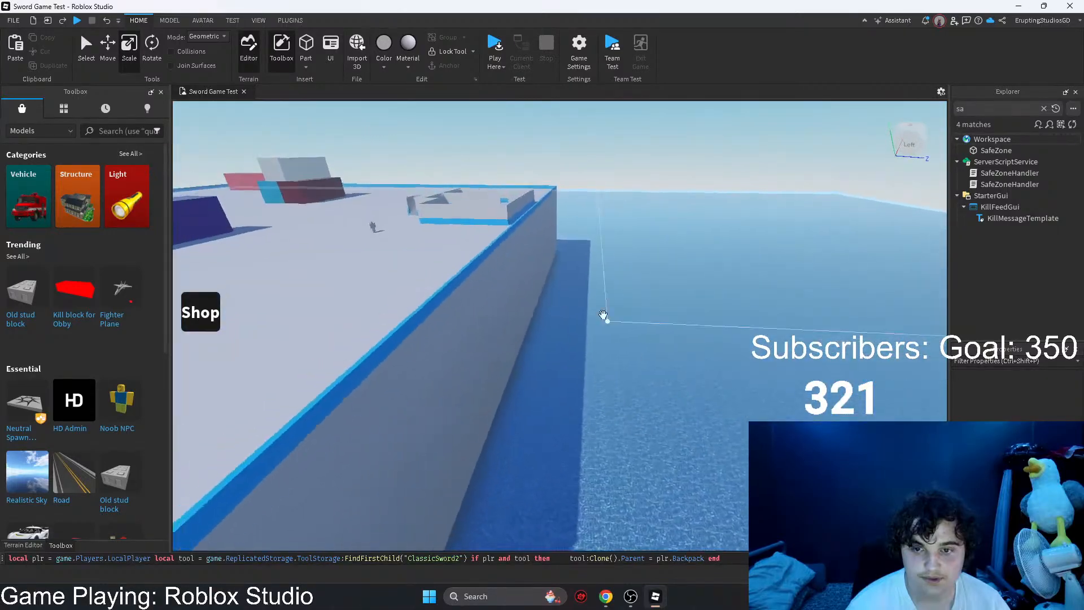
pyautogui.scroll(8, 471, 217)
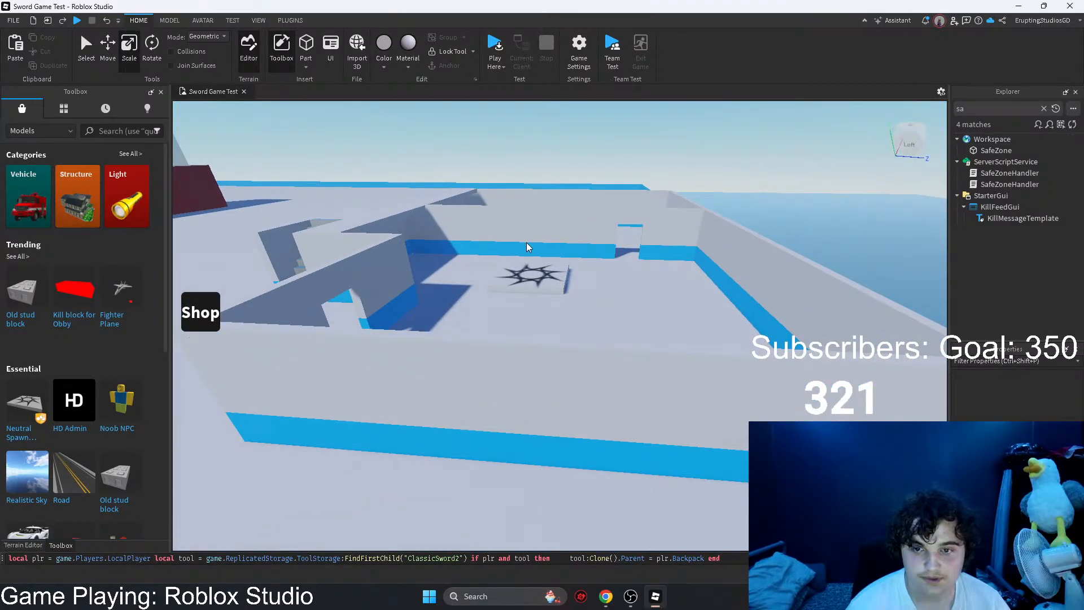
# Step: Switch to Chrome, review the tool-saving forum topic and reload it to check for replies
pyautogui.moveTo(606, 594)
pyautogui.click(640, 572)
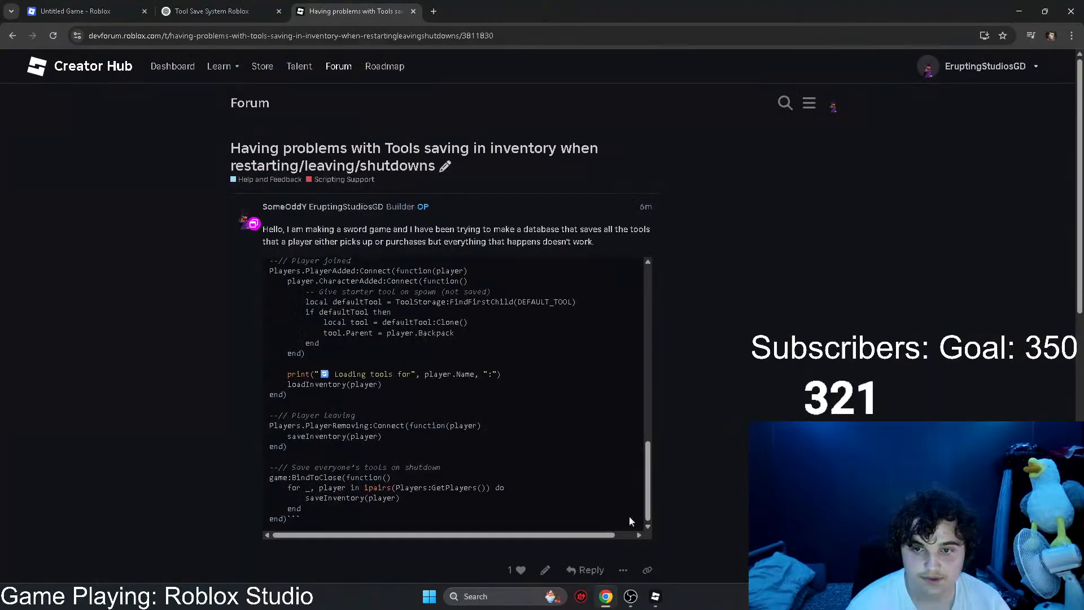
pyautogui.scroll(-5, 649, 485)
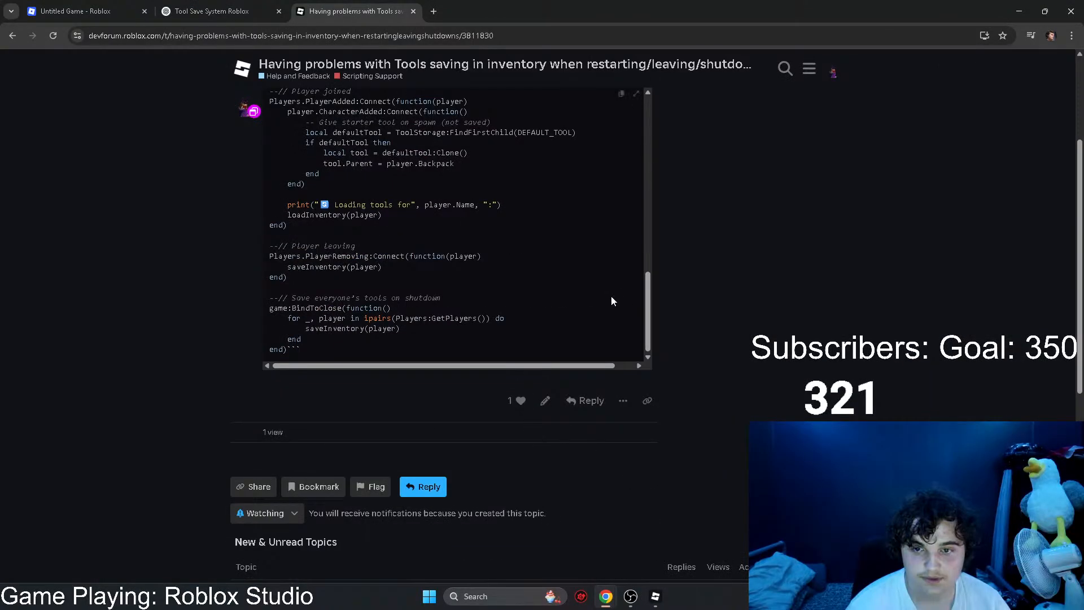
pyautogui.scroll(4, 274, 238)
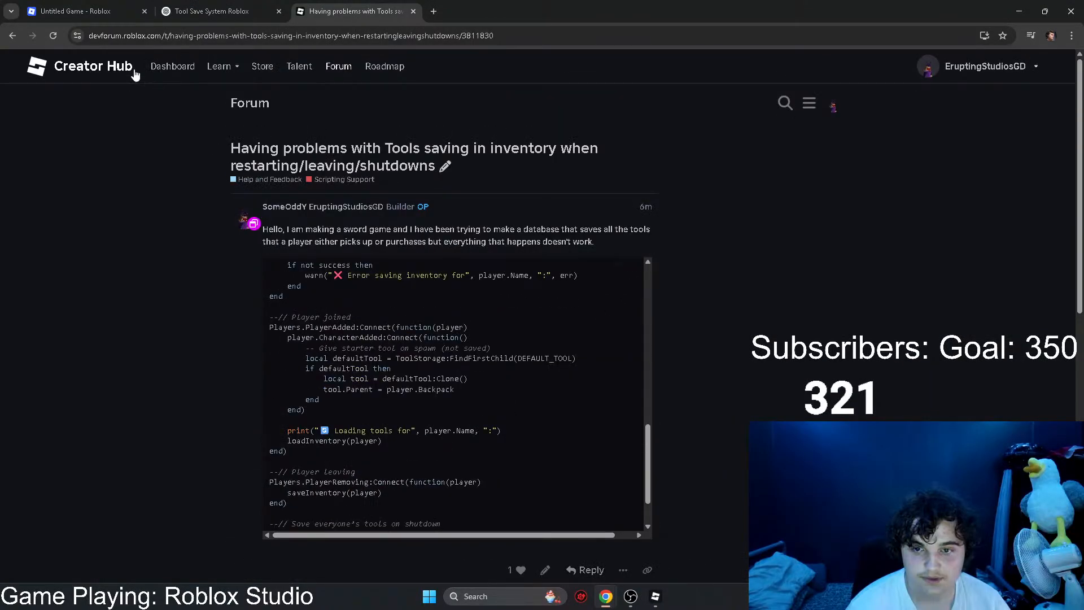
pyautogui.click(53, 36)
pyautogui.scroll(-4, 781, 306)
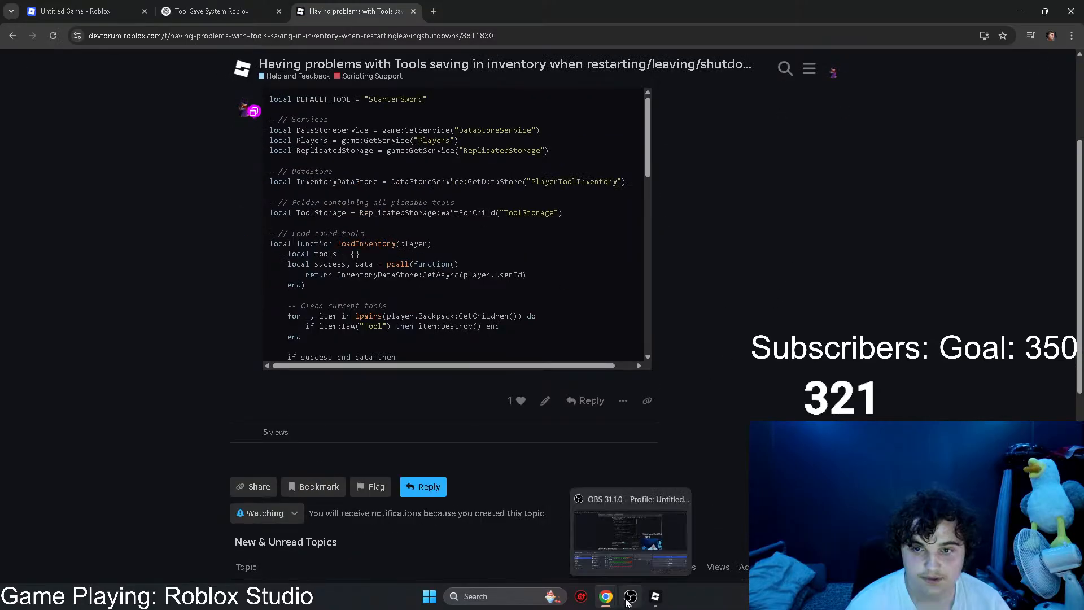
# Step: Switch back to Roblox Studio and look over the spawn-pad room from above its long wall
pyautogui.click(654, 596)
pyautogui.press('w')
pyautogui.moveTo(620, 245); pyautogui.dragTo(527, 324, button='right')
pyautogui.press('w')
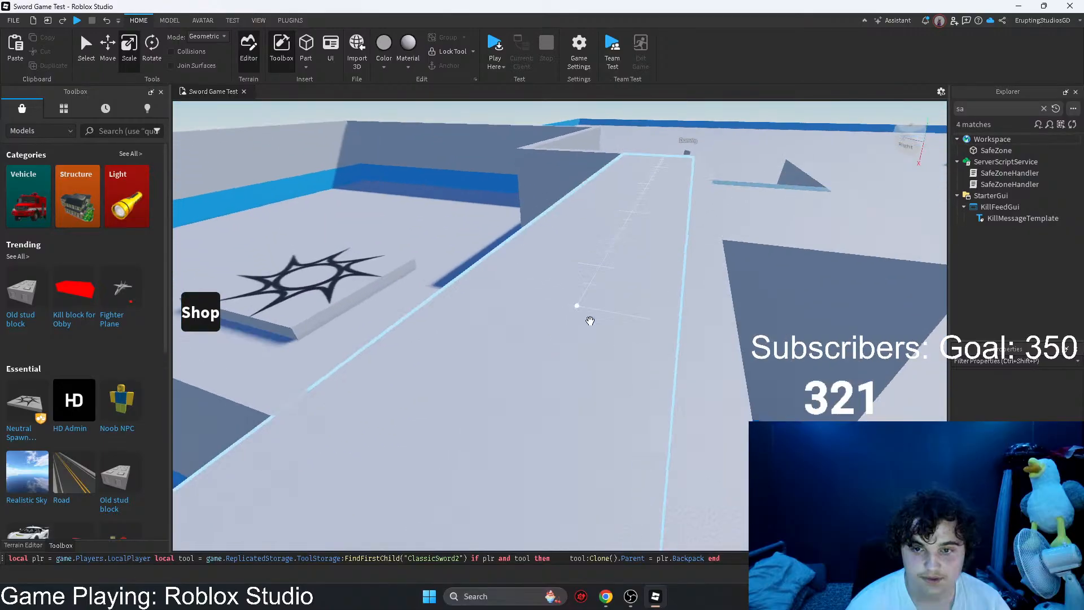
pyautogui.click(590, 320)
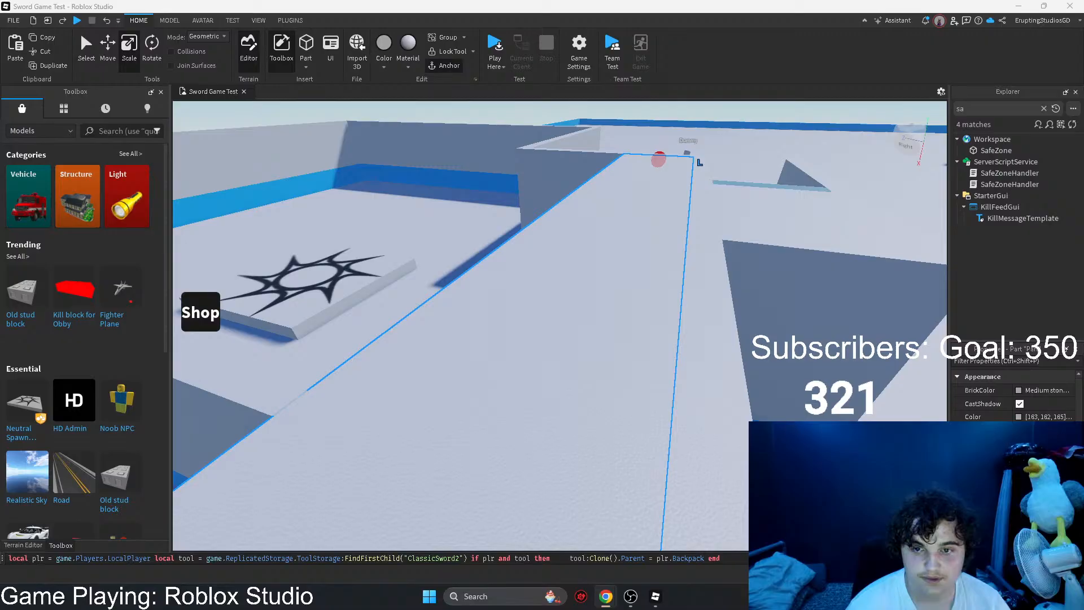
pyautogui.scroll(-5, 578, 296)
pyautogui.scroll(5, 578, 296)
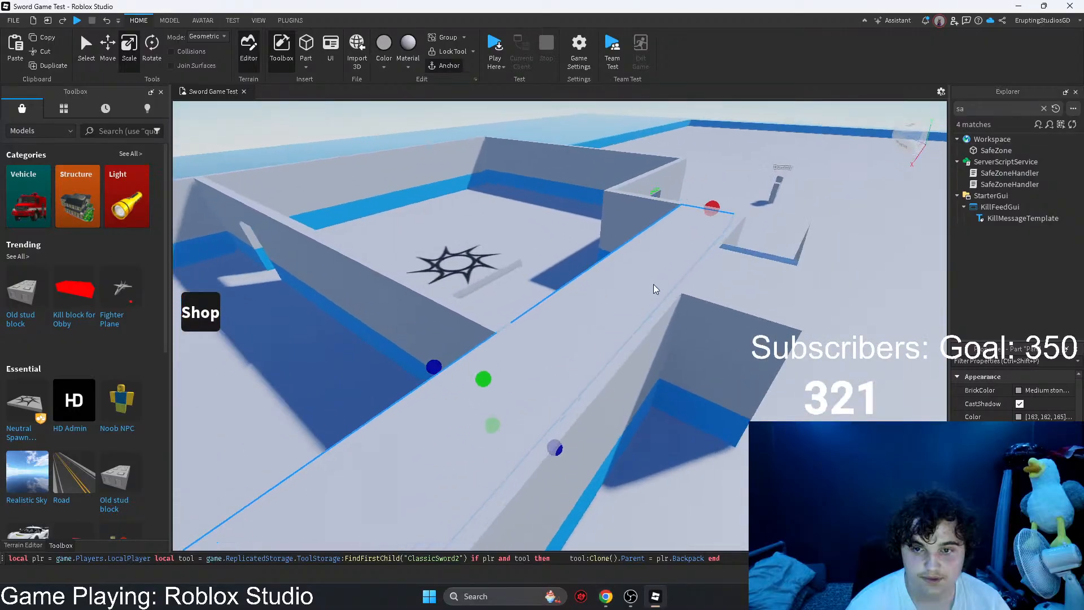
# Step: Save Sword Game Test to Roblox and close Roblox Studio
pyautogui.click(13, 20)
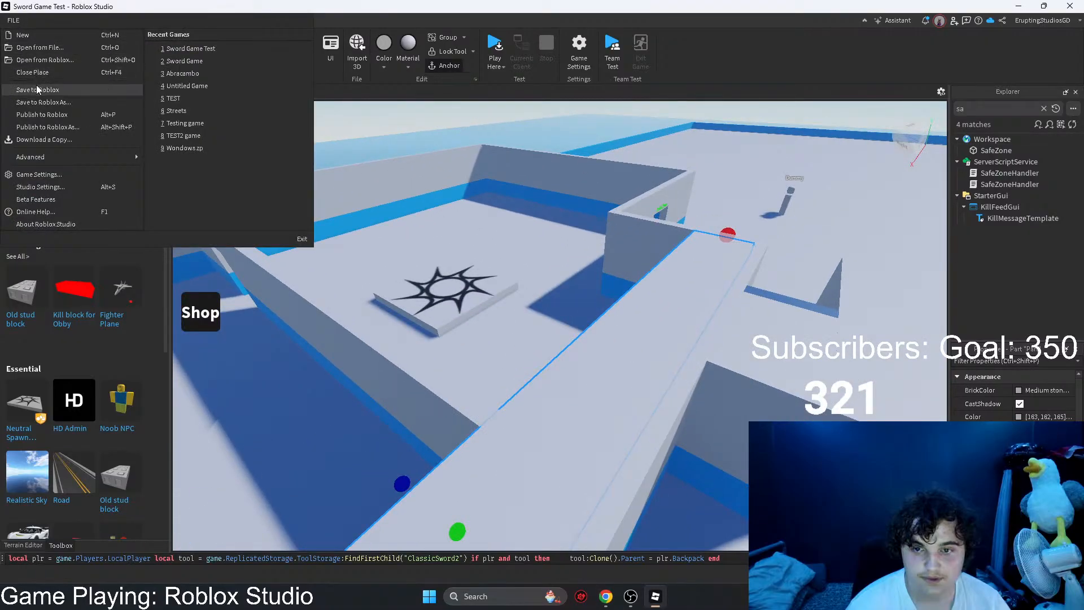
pyautogui.click(36, 89)
pyautogui.click(1070, 6)
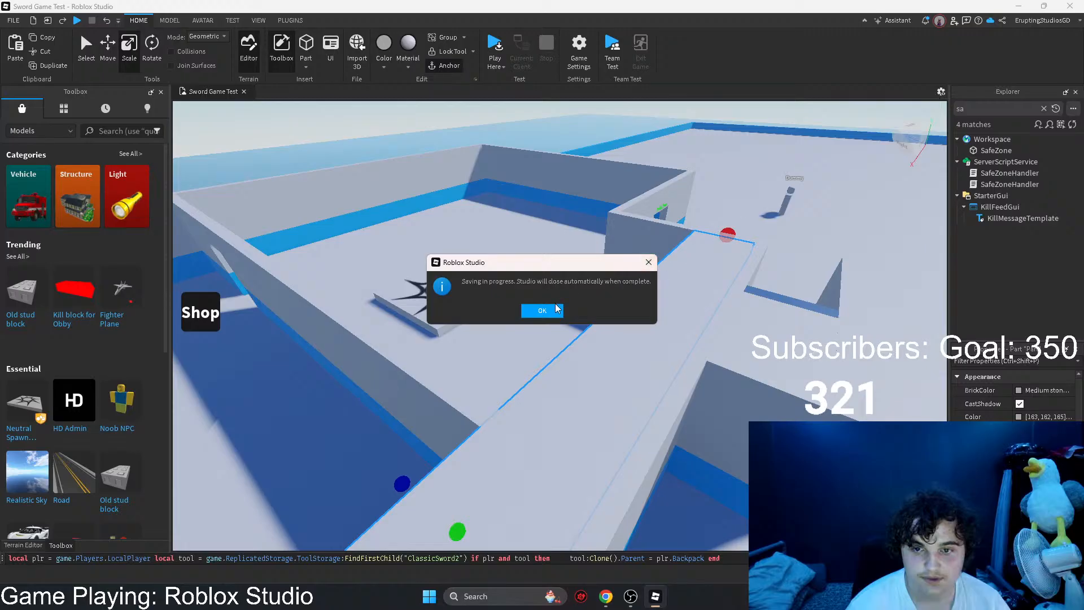
pyautogui.click(541, 311)
# Step: Look through the tool-saving forum topic in Chrome and the new topics listed beneath it
pyautogui.moveTo(633, 598)
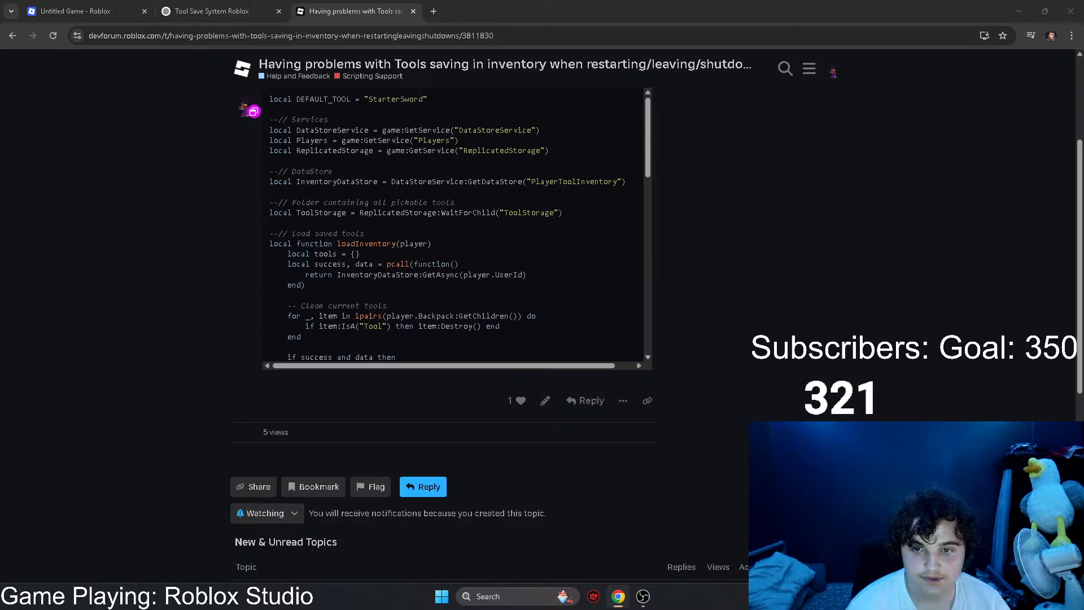
pyautogui.scroll(-4, 262, 338)
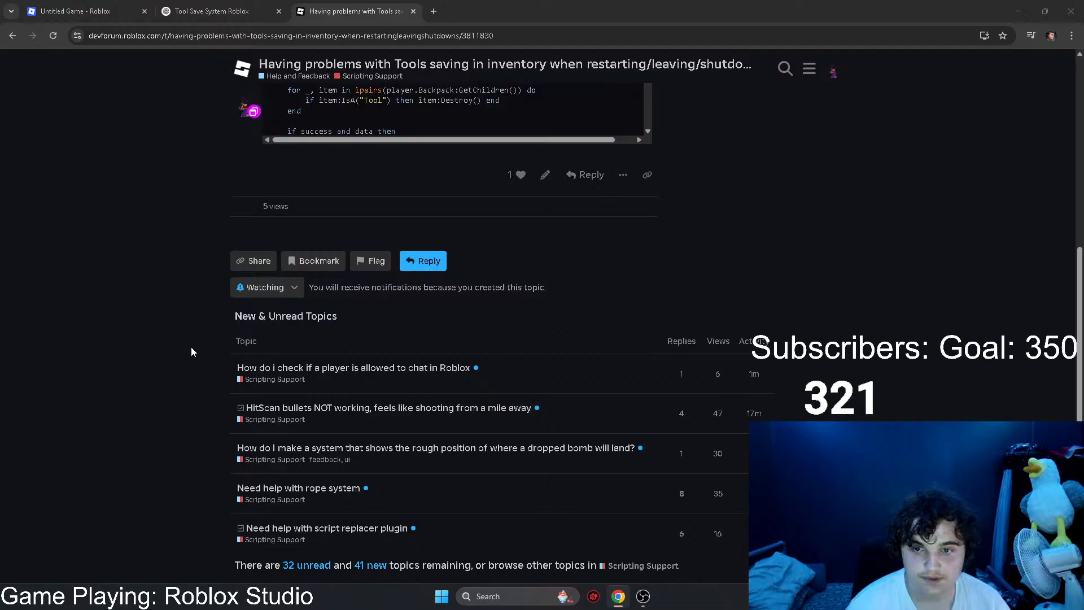
pyautogui.scroll(2, 190, 351)
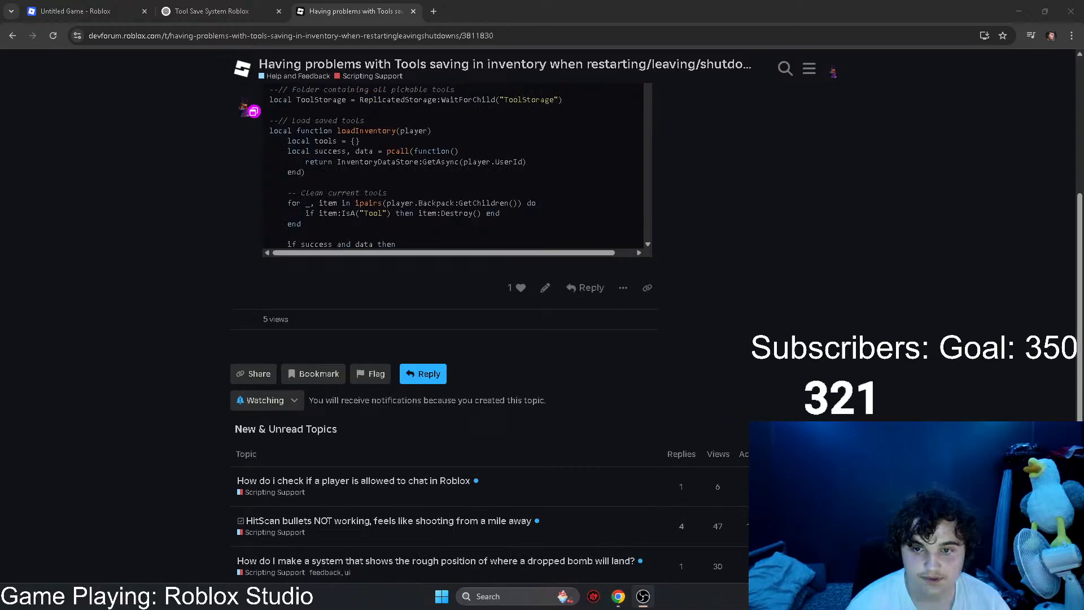
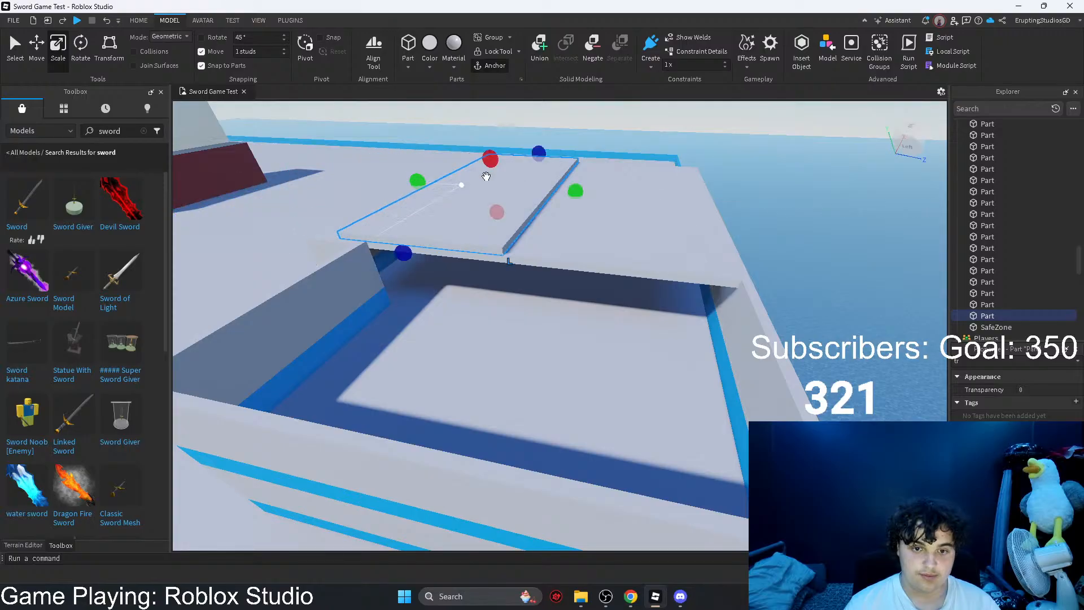
# Step: Stretch the roof slab across the open room until it reaches the building's outer walls
pyautogui.moveTo(517, 189); pyautogui.dragTo(508, 217, button='right')
pyautogui.moveTo(578, 254); pyautogui.dragTo(450, 162)
pyautogui.press('s')
pyautogui.press('d')
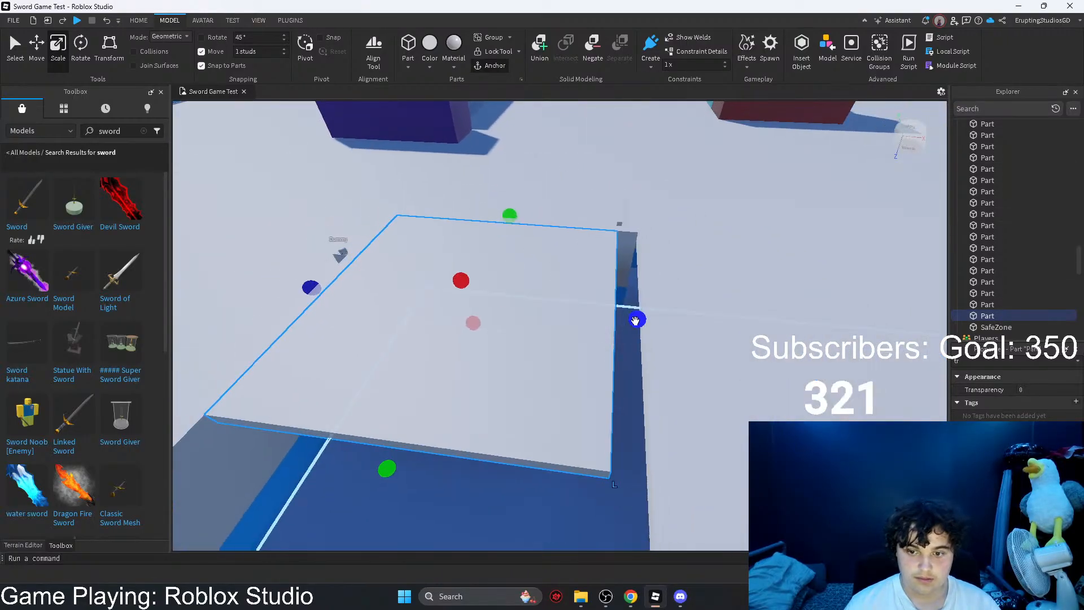
pyautogui.moveTo(636, 319); pyautogui.dragTo(654, 321)
pyautogui.press('q')
pyautogui.press('s')
pyautogui.moveTo(408, 326); pyautogui.dragTo(474, 339)
pyautogui.moveTo(475, 339); pyautogui.dragTo(482, 339, button='right')
pyautogui.press('s')
pyautogui.press('a')
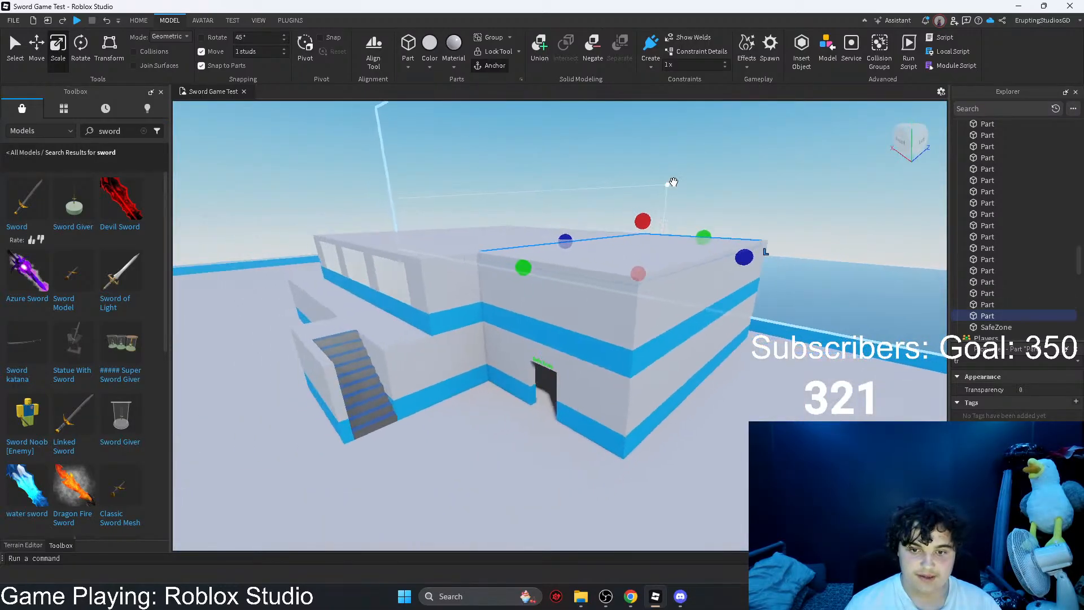
pyautogui.press('q')
pyautogui.moveTo(697, 189); pyautogui.dragTo(504, 125, button='right')
pyautogui.click(504, 125)
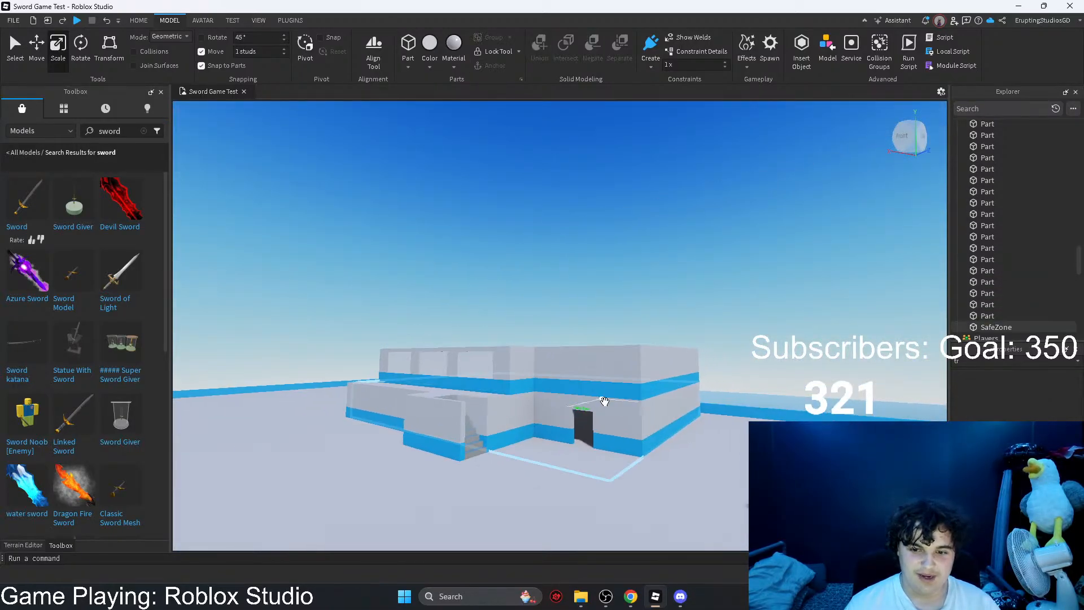
# Step: Insert a new part in front of the windows on the building's long upper wall
pyautogui.press('w')
pyautogui.press('w')
pyautogui.moveTo(494, 428); pyautogui.dragTo(495, 383, button='right')
pyautogui.press('e')
pyautogui.press('w')
pyautogui.click(406, 55)
pyautogui.moveTo(576, 336); pyautogui.dragTo(536, 314)
# Step: Set move snapping to 0.5 studs and stretch the new part to the width of an existing window opening
pyautogui.press('e')
pyautogui.press('a')
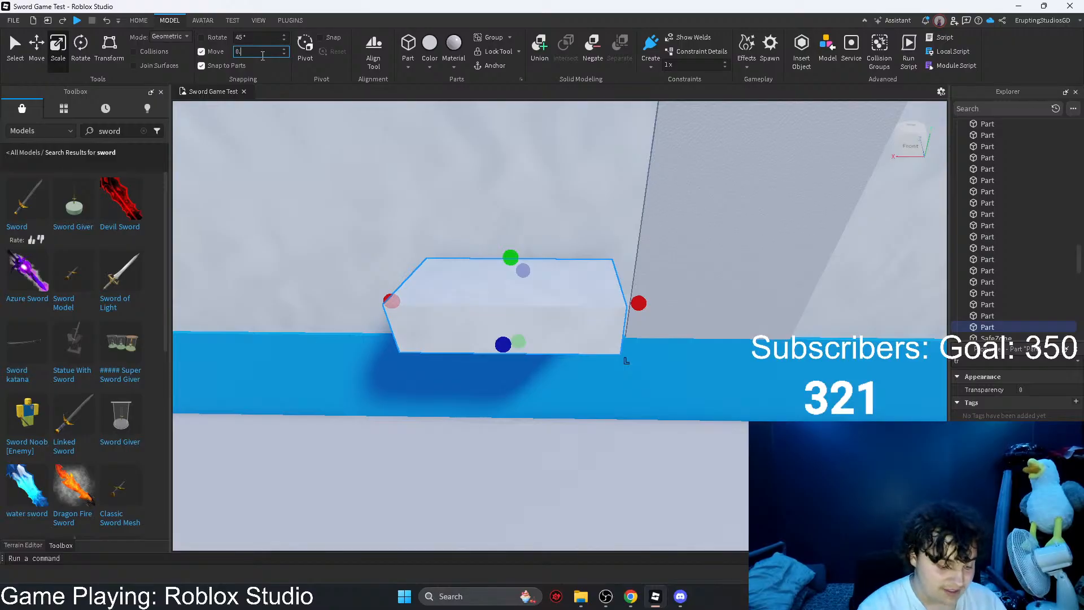
pyautogui.press('d')
pyautogui.moveTo(580, 240); pyautogui.dragTo(577, 242, button='right')
pyautogui.moveTo(565, 338); pyautogui.dragTo(587, 340)
pyautogui.press('a')
pyautogui.moveTo(577, 340); pyautogui.dragTo(576, 341, button='right')
pyautogui.moveTo(618, 315); pyautogui.dragTo(486, 312)
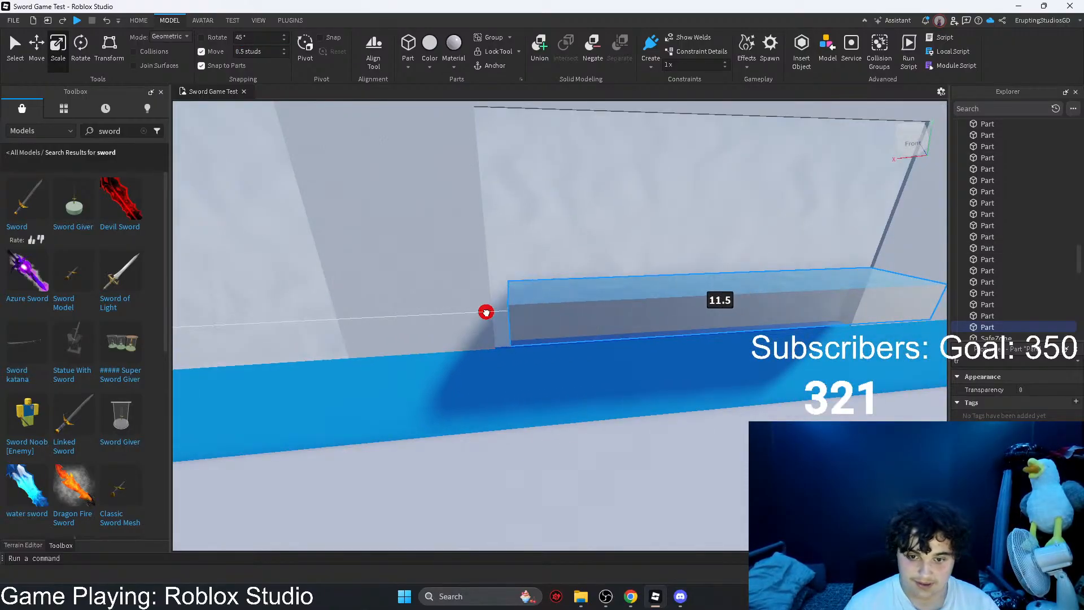
# Step: Extend the part upward and align its lower edge with the blue stripe to match the window's height
pyautogui.press('e')
pyautogui.moveTo(719, 403); pyautogui.dragTo(719, 266)
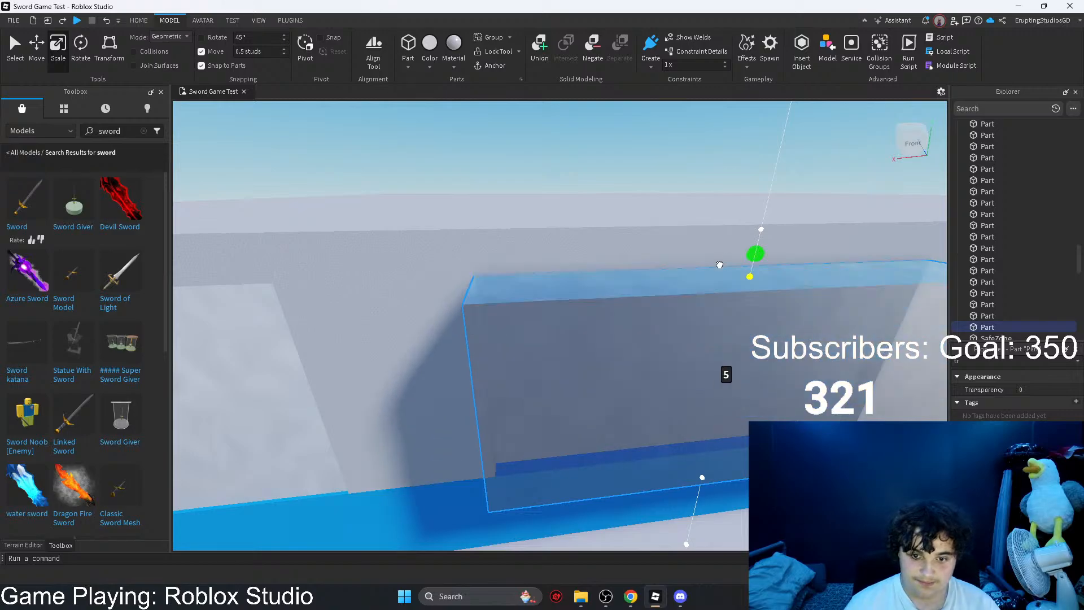
pyautogui.press('q')
pyautogui.moveTo(705, 182); pyautogui.dragTo(699, 220)
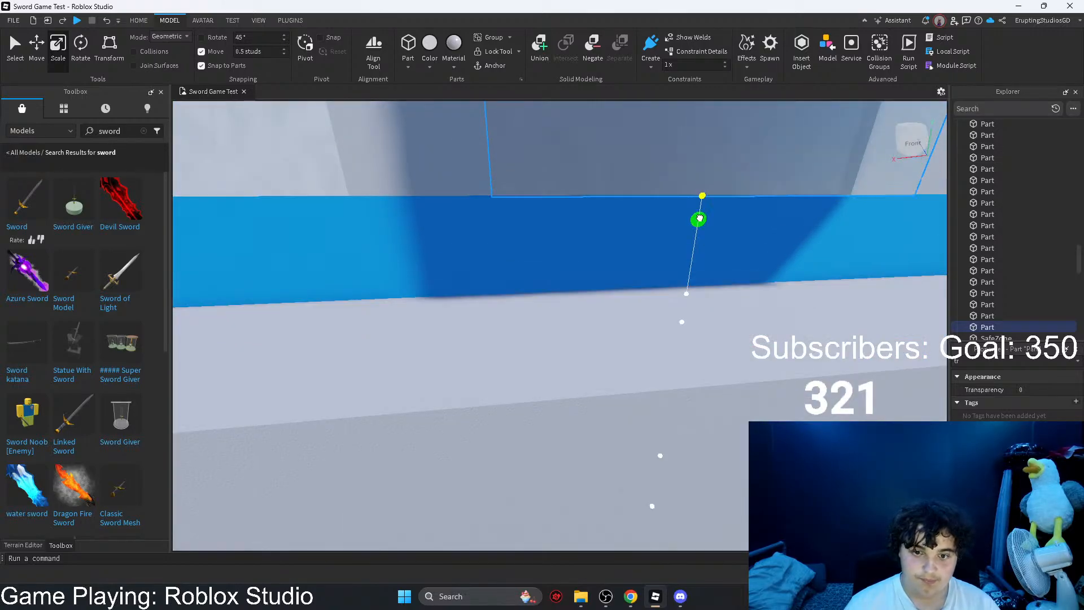
pyautogui.press('s')
pyautogui.press('d')
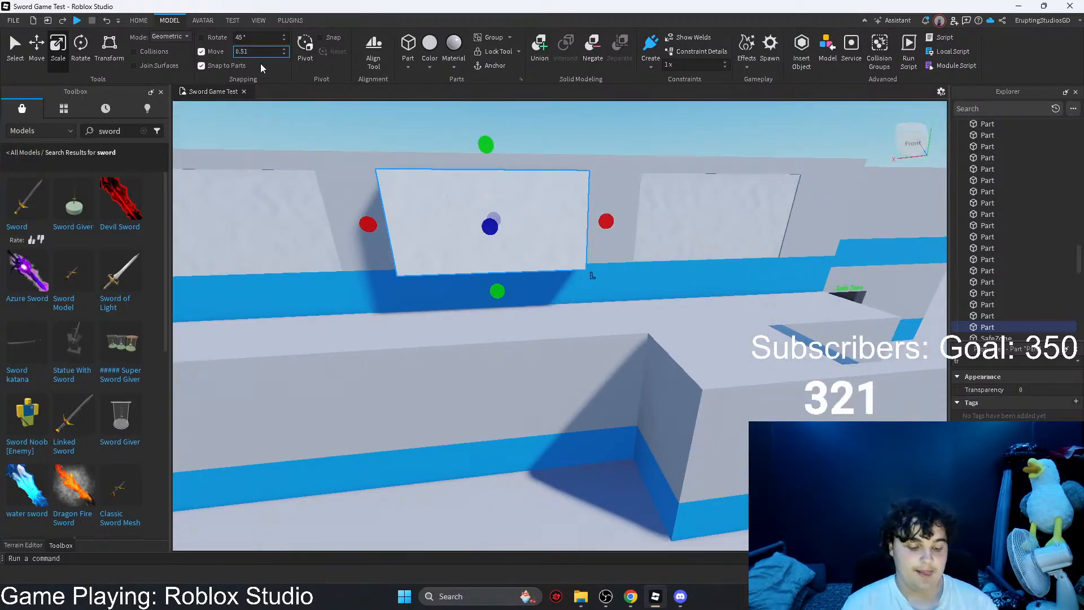
# Step: Set move snapping to 1 stud and move the window-sized block onto the upper wall above the Safe Zone door
pyautogui.write('1')
pyautogui.moveTo(317, 166); pyautogui.dragTo(315, 164, button='right')
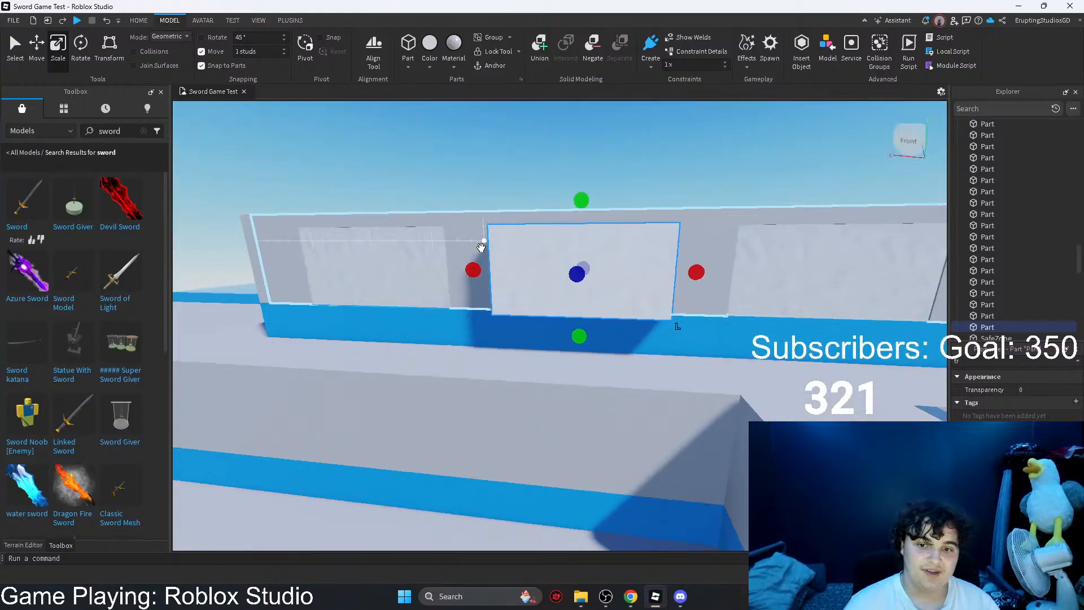
pyautogui.press('d')
pyautogui.moveTo(521, 257); pyautogui.dragTo(547, 256)
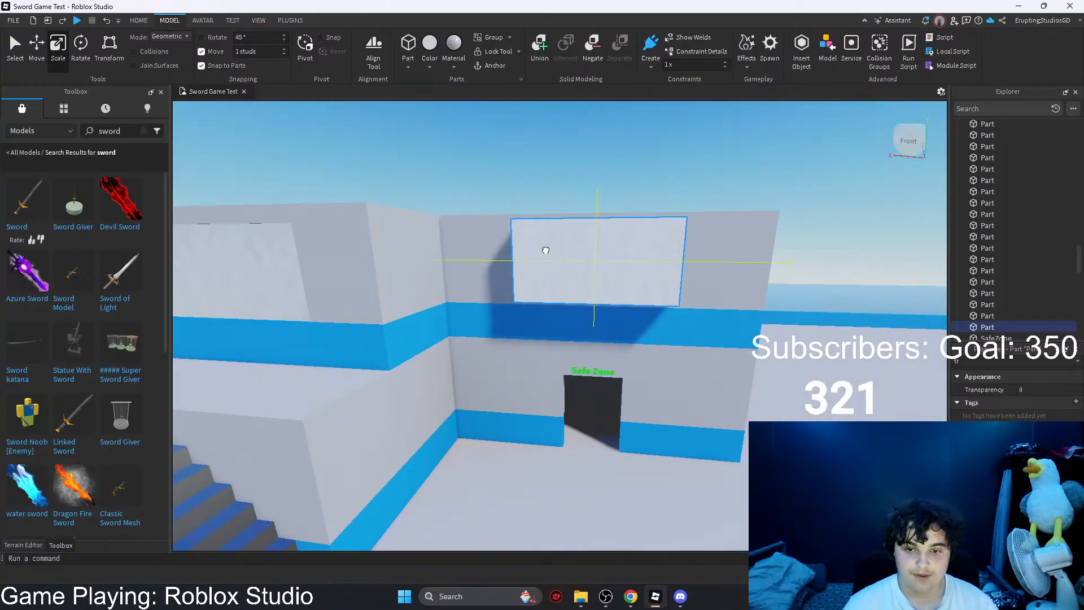
pyautogui.press('d')
pyautogui.moveTo(548, 251); pyautogui.dragTo(525, 253, button='right')
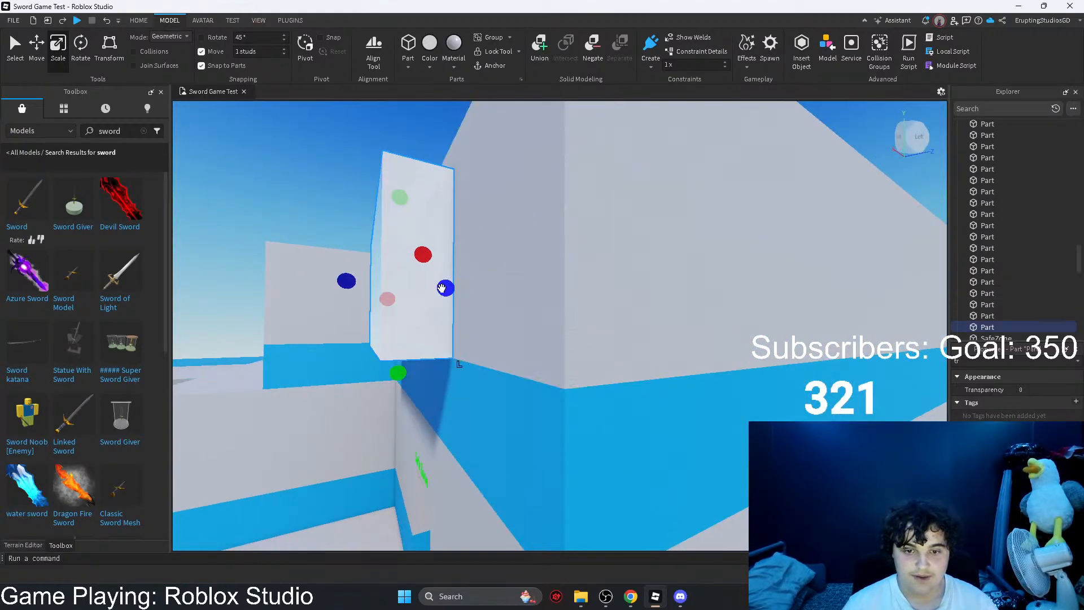
# Step: With 0.5-stud snapping, push the block through the wall, negate it and union it with the wall to cut a window
pyautogui.press('w')
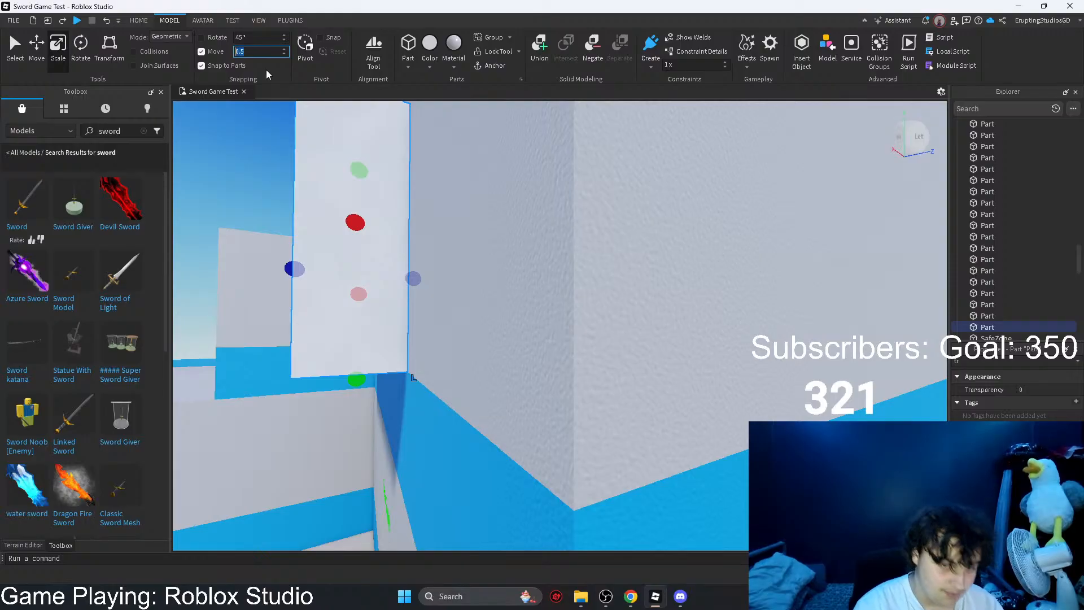
pyautogui.press('Return')
pyautogui.moveTo(450, 243); pyautogui.dragTo(419, 310, button='right')
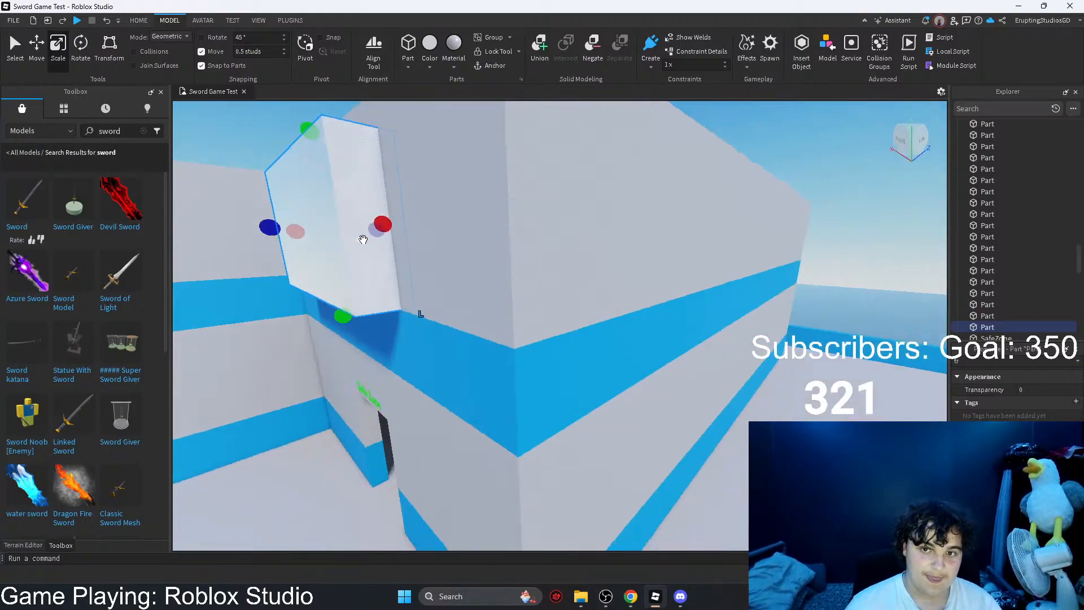
pyautogui.press('s')
pyautogui.click(587, 61)
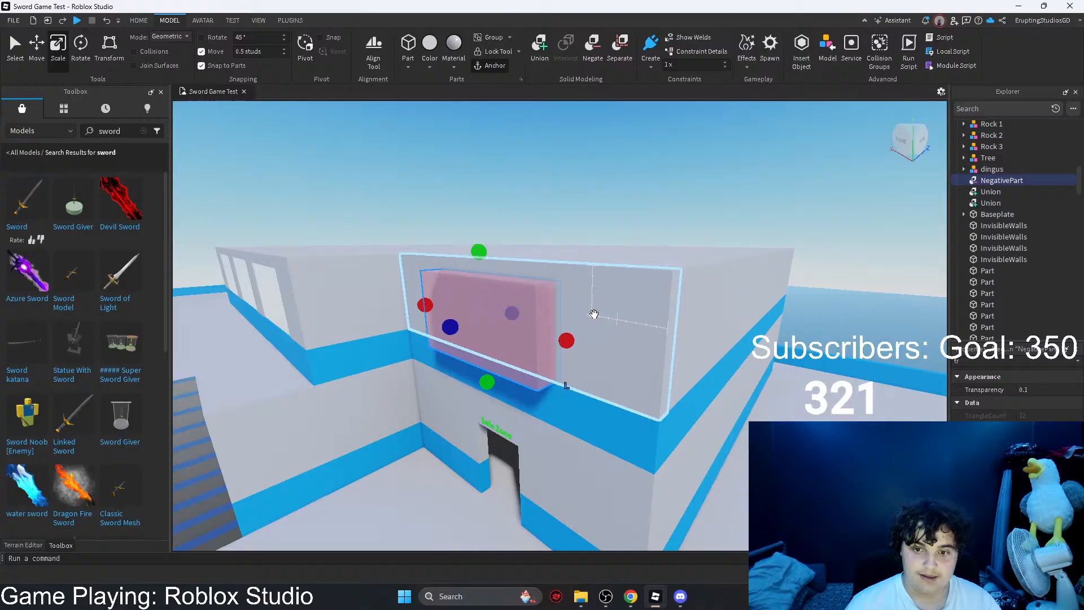
pyautogui.click(541, 48)
# Step: Paste a copy of the long wall's glass pane and place it at the new window above the Safe Zone door
pyautogui.moveTo(462, 368); pyautogui.dragTo(472, 306, button='right')
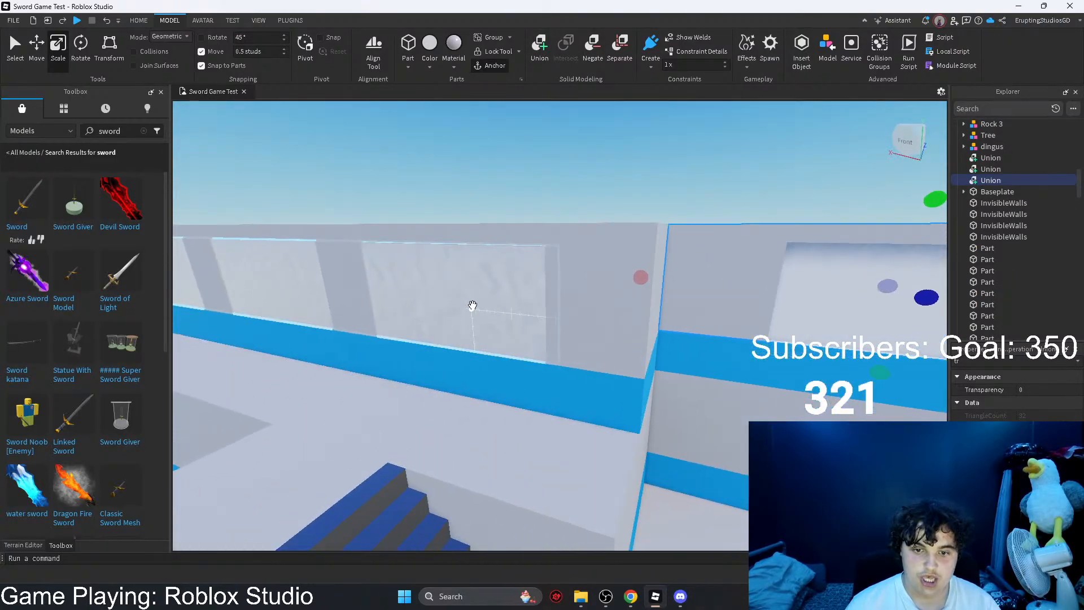
pyautogui.hotkey('ctrl', 'v')
pyautogui.press('d')
pyautogui.moveTo(348, 187); pyautogui.dragTo(488, 312)
# Step: Shorten the copied glass pane to fit the new window, using 0.1-stud snapping for the final adjustment
pyautogui.moveTo(740, 314); pyautogui.dragTo(772, 322)
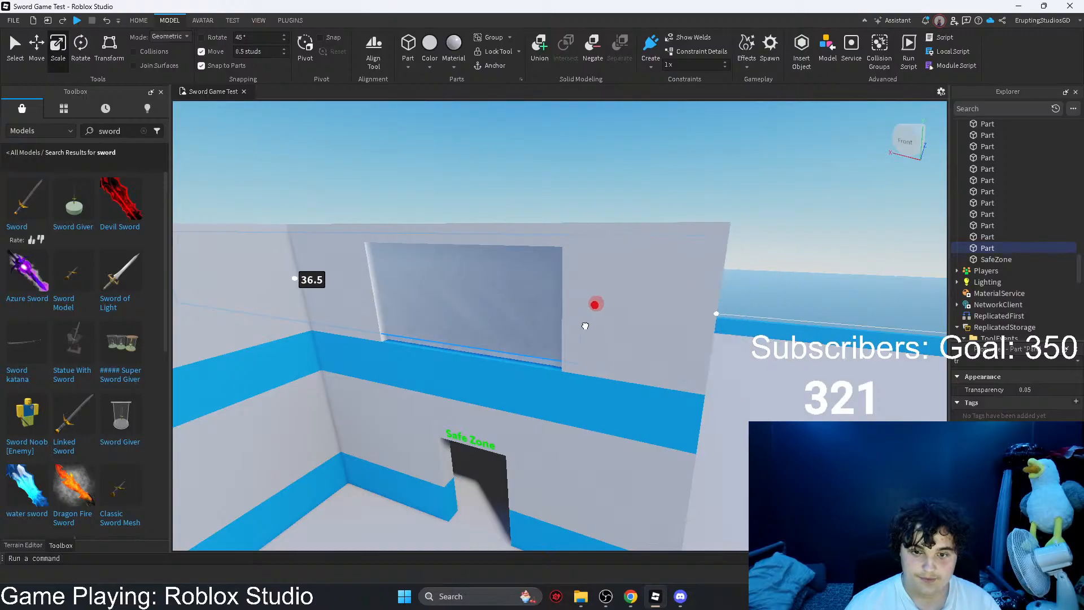
pyautogui.moveTo(585, 325); pyautogui.dragTo(584, 325)
pyautogui.moveTo(583, 325); pyautogui.dragTo(501, 290, button='right')
pyautogui.moveTo(501, 289); pyautogui.dragTo(566, 315)
pyautogui.moveTo(647, 399); pyautogui.dragTo(648, 411)
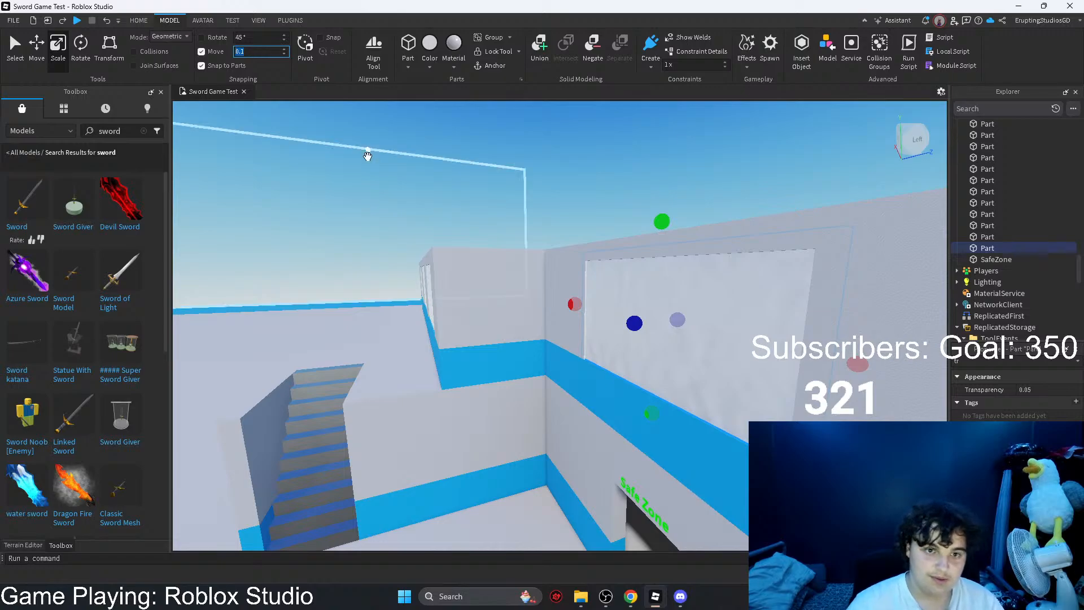
pyautogui.moveTo(368, 156); pyautogui.dragTo(516, 197, button='right')
pyautogui.moveTo(525, 208); pyautogui.dragTo(527, 208)
pyautogui.press('s')
pyautogui.moveTo(527, 208); pyautogui.dragTo(527, 208, button='right')
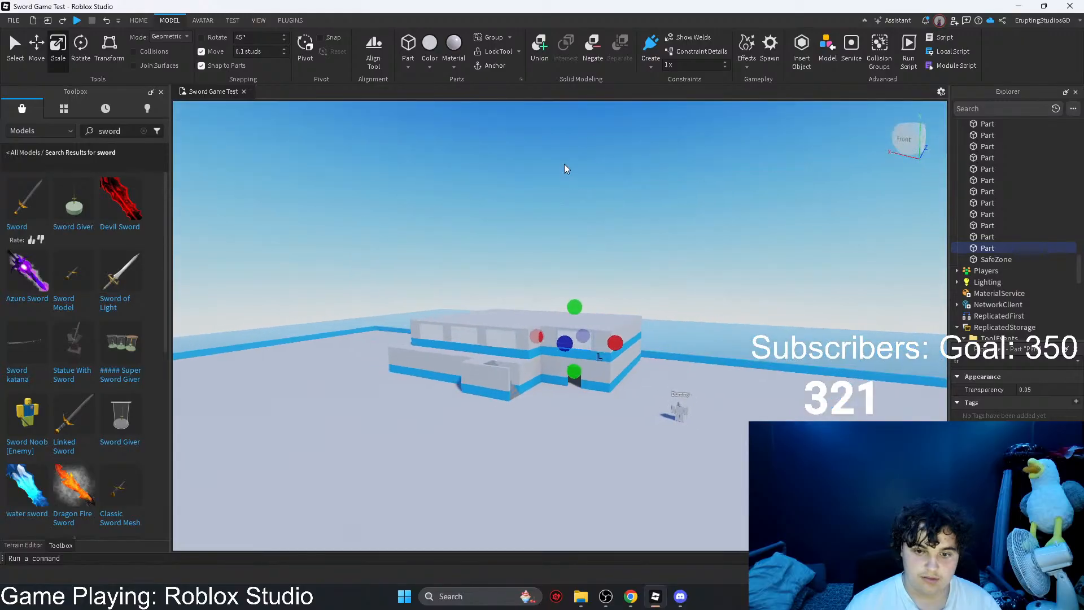
# Step: Inspect the building's windows, Safe Zone entrance and interior, and its overall look from across the map
pyautogui.click(592, 138)
pyautogui.press('s')
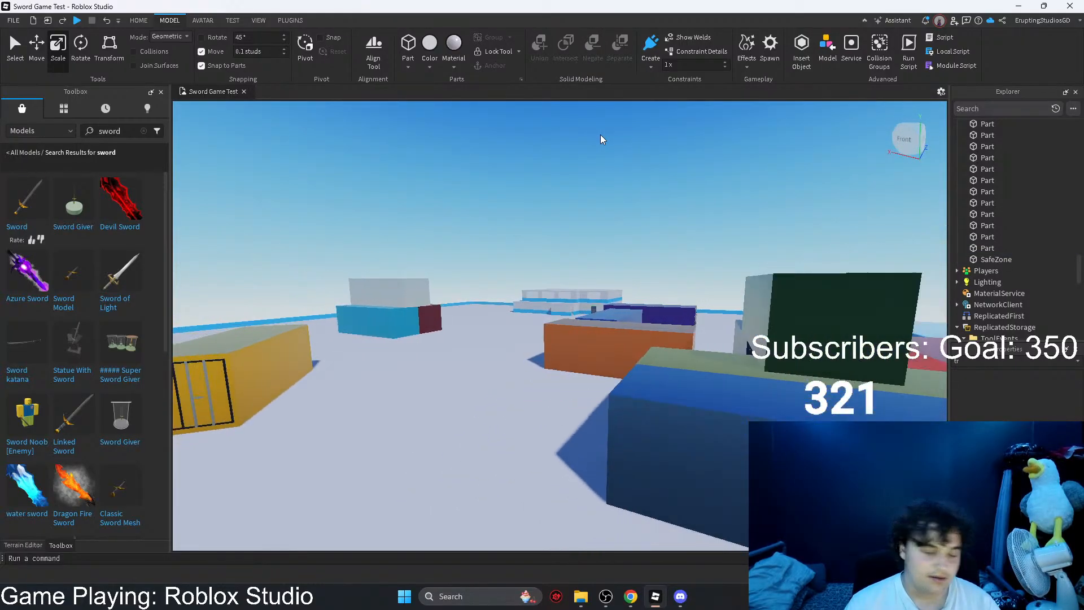
pyautogui.press('w')
pyautogui.press('e')
pyautogui.press('q')
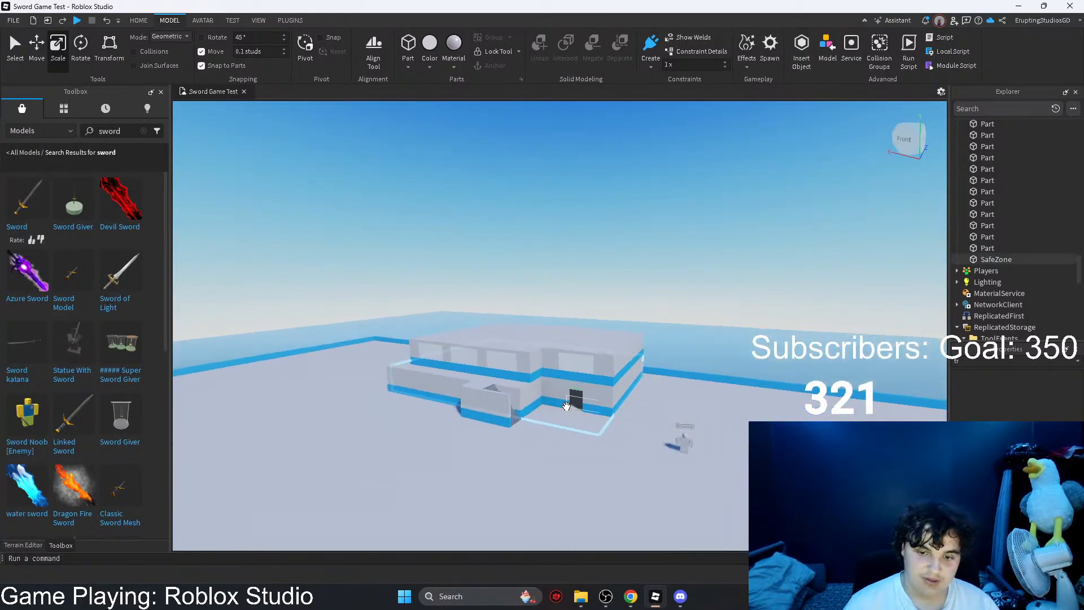
pyautogui.scroll(6, 566, 406)
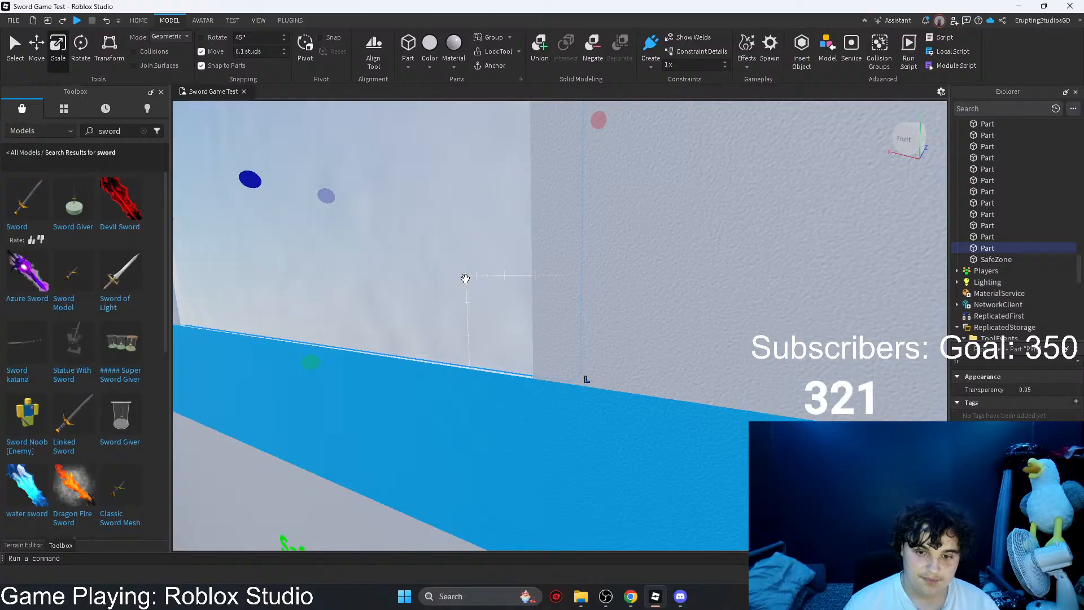
pyautogui.press('a')
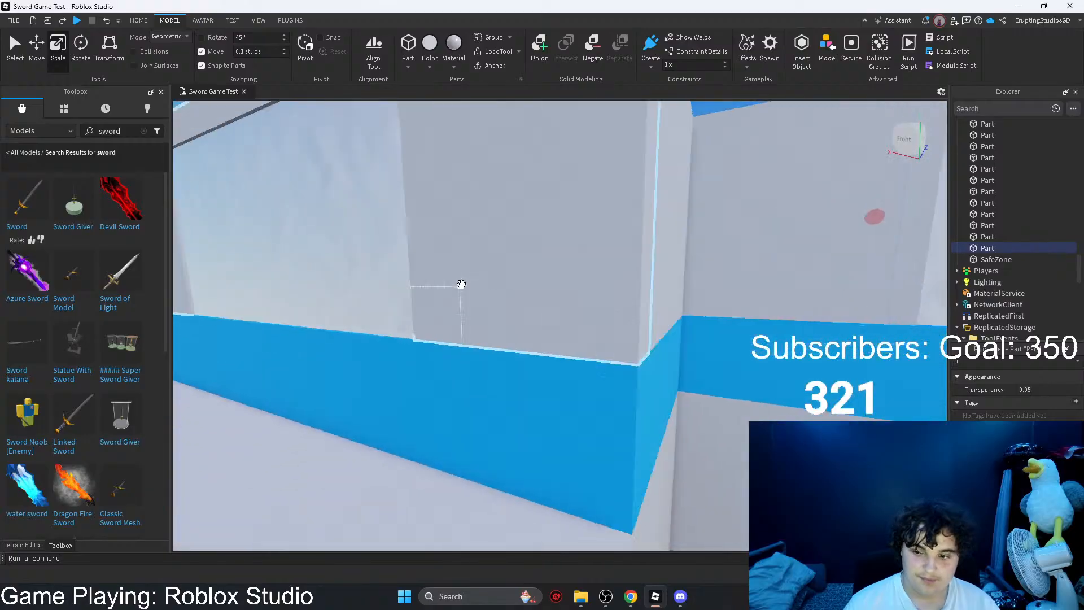
pyautogui.click(552, 259)
pyautogui.press('a')
pyautogui.moveTo(457, 268); pyautogui.dragTo(503, 266, button='right')
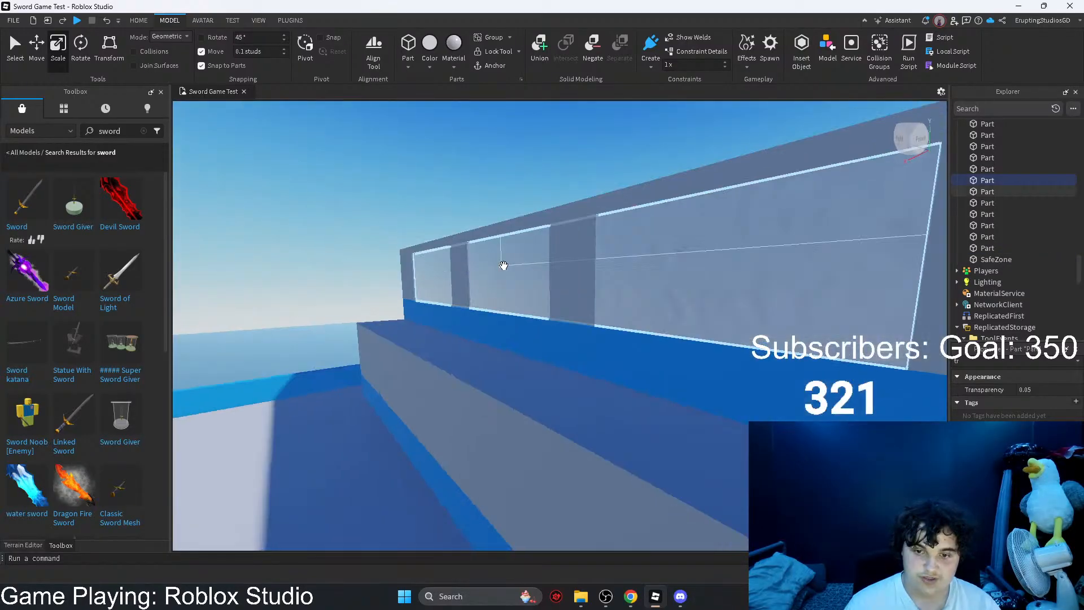
pyautogui.press('s')
pyautogui.click(712, 161)
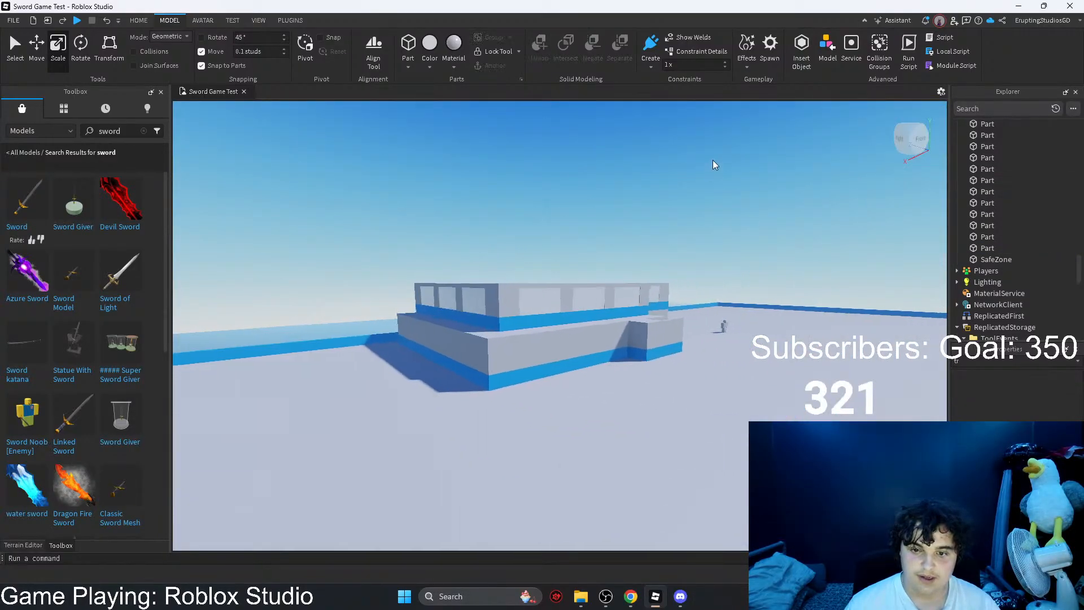
pyautogui.moveTo(712, 160); pyautogui.dragTo(711, 228, button='right')
pyautogui.press('w')
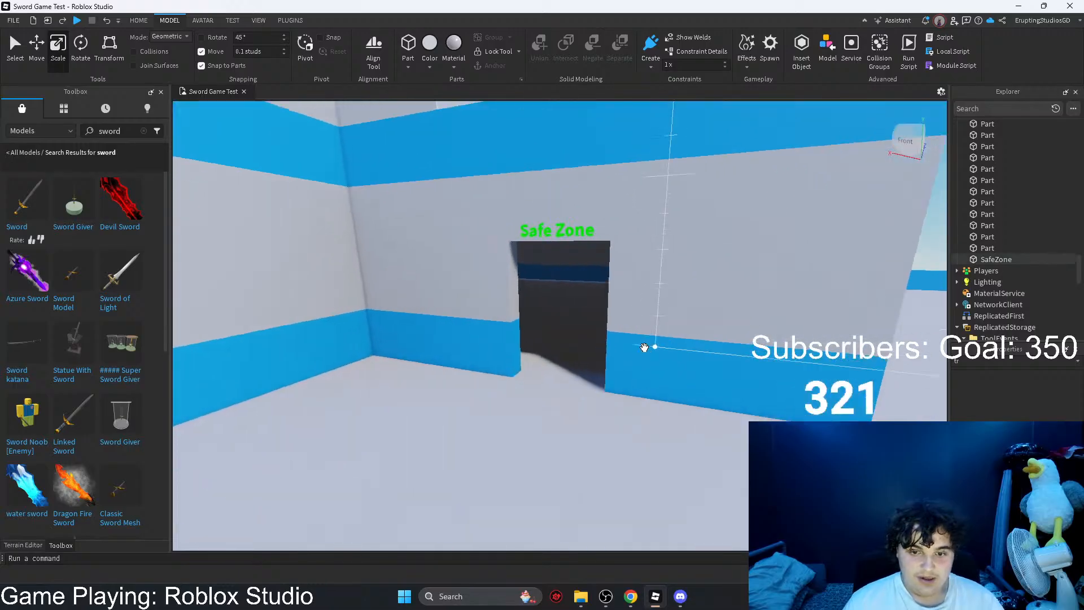
pyautogui.press('s')
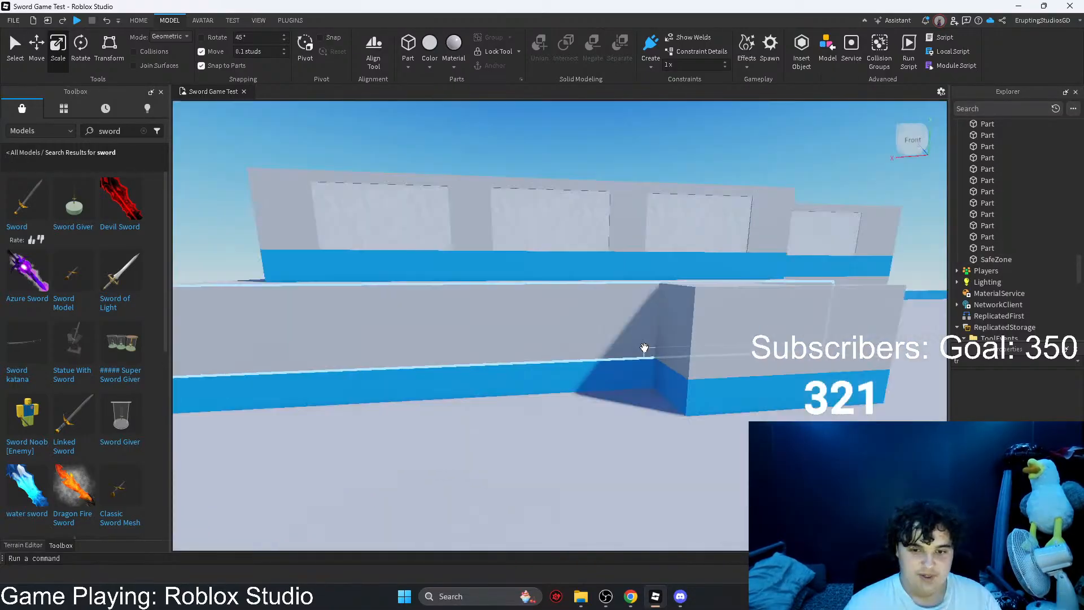
pyautogui.scroll(-5, 646, 350)
pyautogui.moveTo(649, 354); pyautogui.dragTo(655, 358, button='right')
pyautogui.scroll(-5, 655, 358)
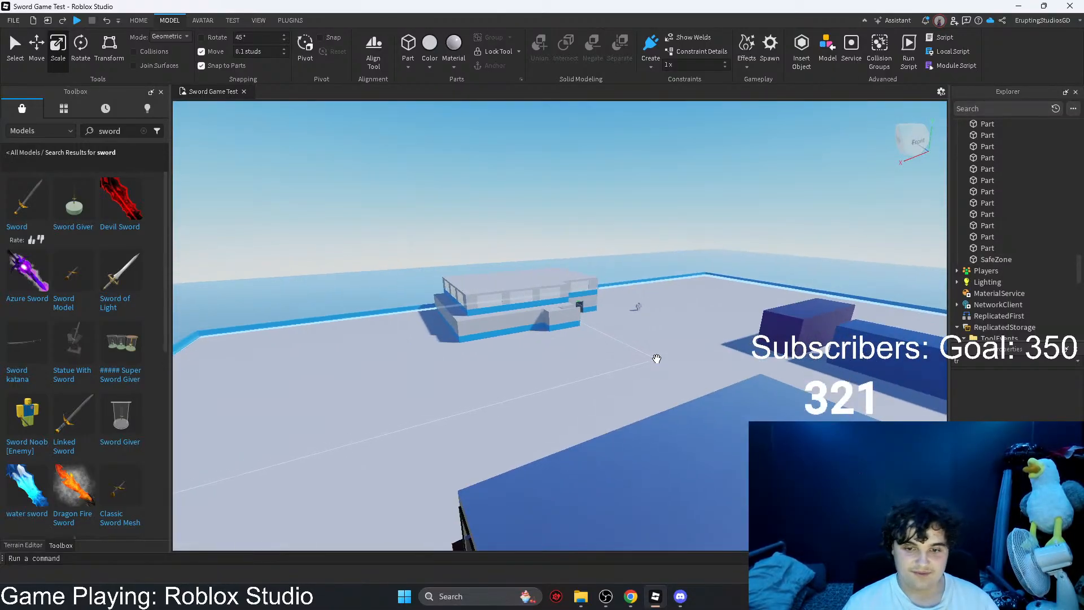
# Step: Duplicate the yellow shipping container, place the rotated copy on the open ground near the building, and set move snapping to 1 stud
pyautogui.scroll(3, 547, 339)
pyautogui.scroll(3, 548, 338)
pyautogui.moveTo(548, 339); pyautogui.dragTo(497, 364, button='right')
pyautogui.scroll(4, 745, 317)
pyautogui.moveTo(745, 317); pyautogui.dragTo(672, 369, button='right')
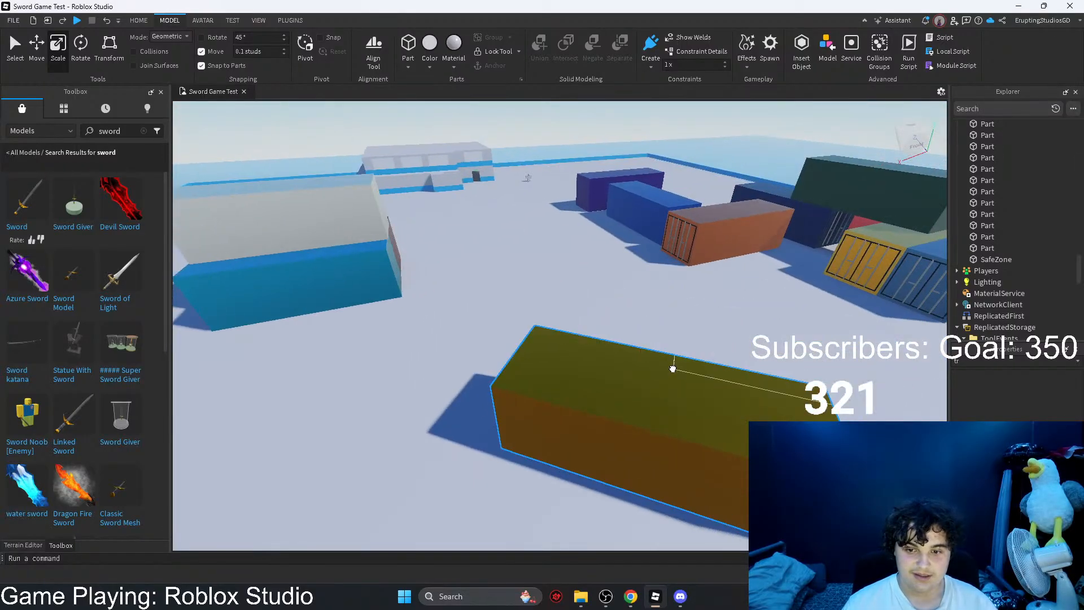
pyautogui.hotkey('ctrl', 'd')
pyautogui.moveTo(587, 395); pyautogui.dragTo(484, 316)
pyautogui.press('a')
pyautogui.press('r')
pyautogui.press('r')
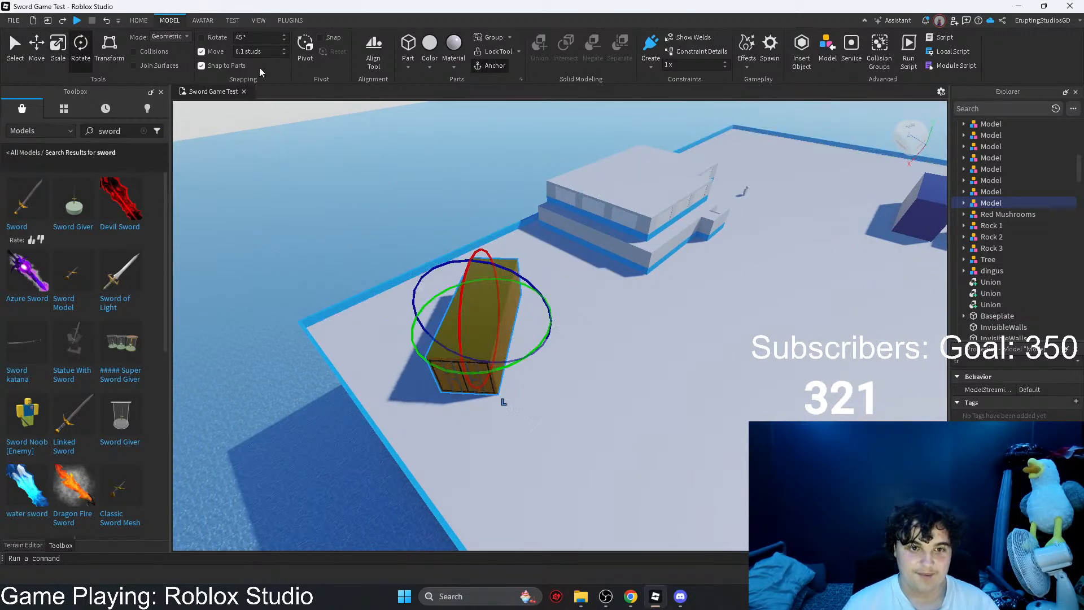
pyautogui.press('d')
pyautogui.moveTo(652, 316); pyautogui.dragTo(647, 317, button='right')
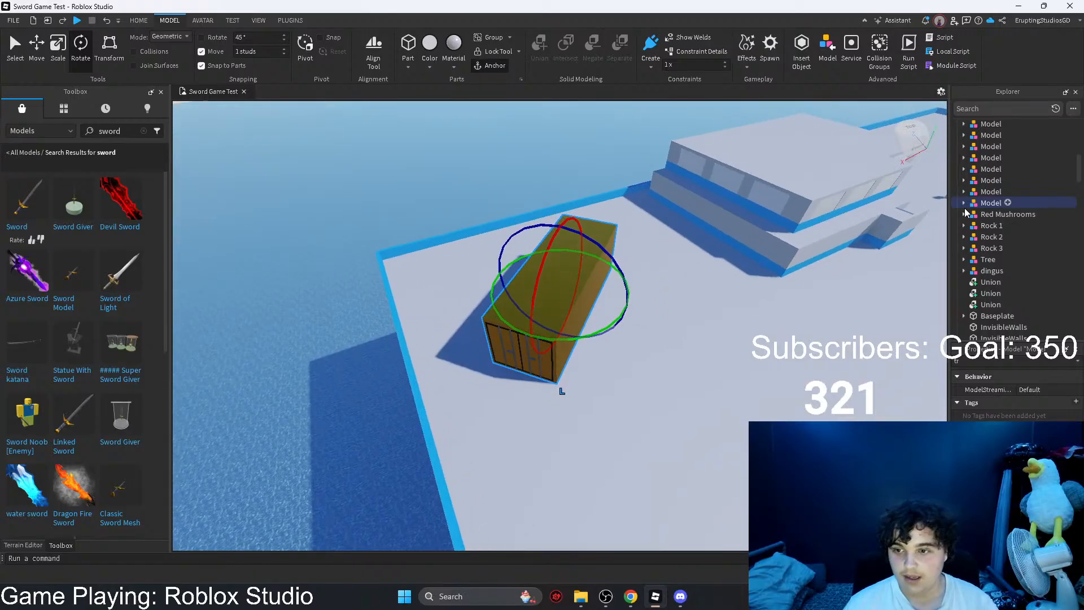
# Step: Recolor the copied container's Door and Frame parts grey
pyautogui.click(995, 216)
pyautogui.keyDown('ctrl'); pyautogui.click(995, 224); pyautogui.keyUp('ctrl')
pyautogui.press('w')
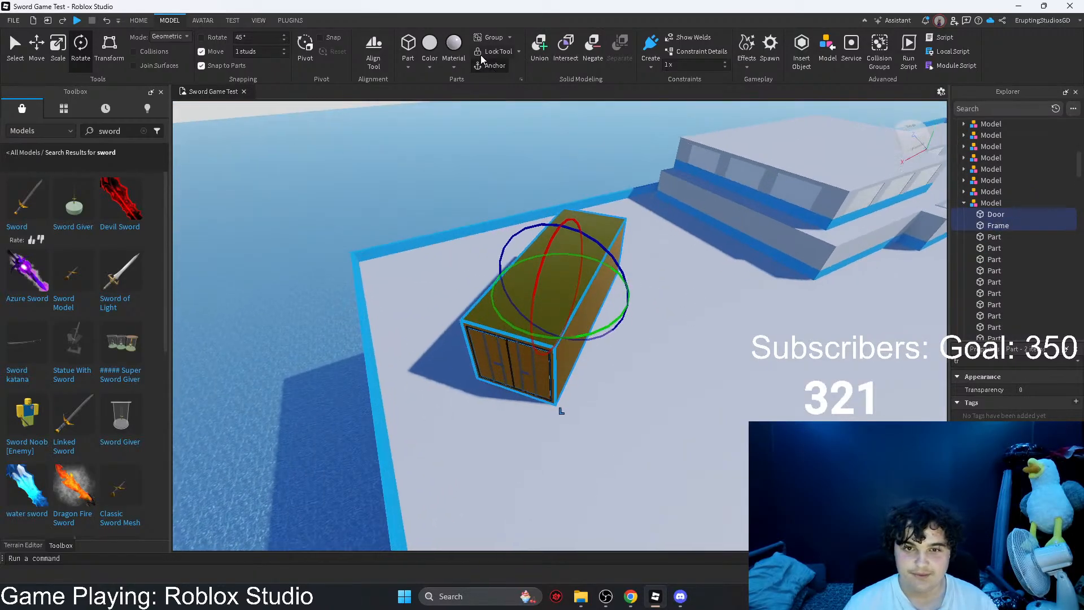
pyautogui.moveTo(646, 359); pyautogui.dragTo(646, 358, button='right')
pyautogui.press('w')
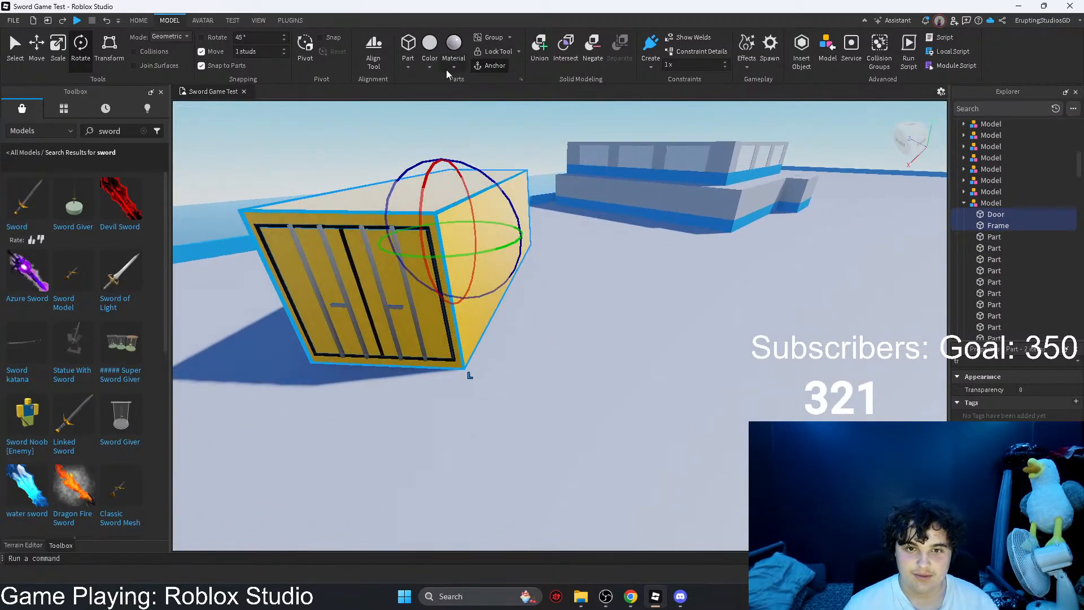
pyautogui.click(431, 67)
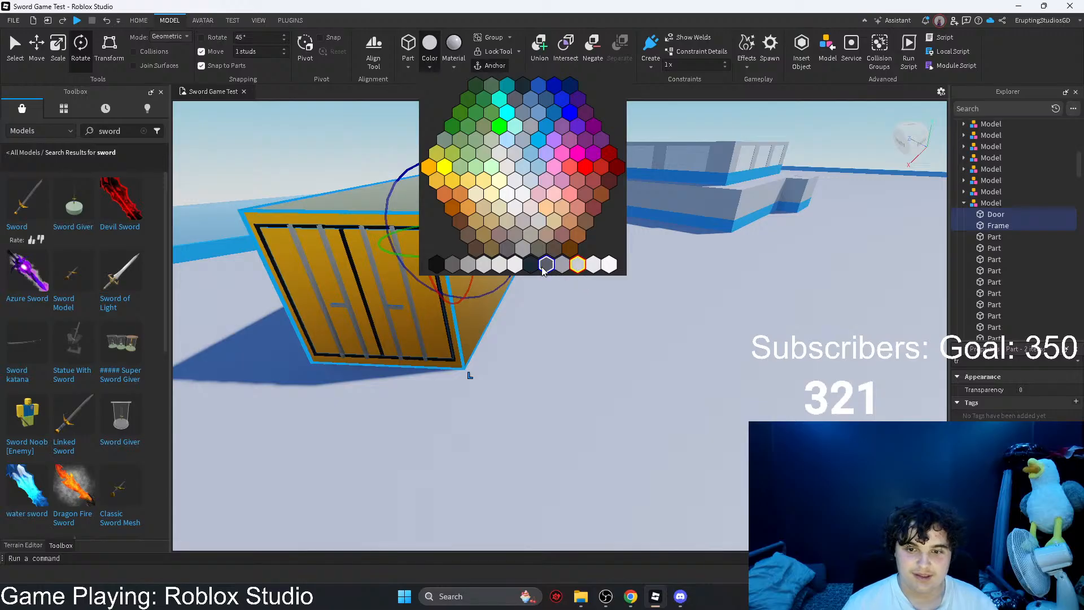
pyautogui.click(486, 268)
pyautogui.press('s')
pyautogui.moveTo(614, 373); pyautogui.dragTo(546, 367, button='right')
pyautogui.press('a')
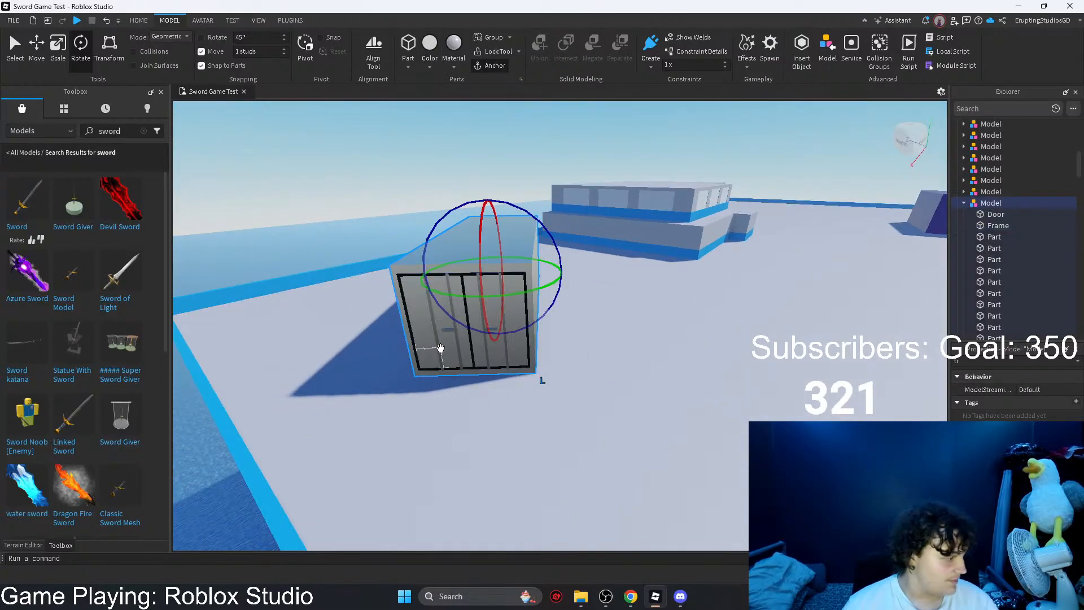
# Step: Duplicate the grey shipping container, place the copy on the open ground nearby, and rotate it so its long side runs at a new angle
pyautogui.hotkey('ctrl', 'd')
pyautogui.moveTo(416, 239); pyautogui.dragTo(592, 325)
pyautogui.press('s')
pyautogui.moveTo(592, 325); pyautogui.dragTo(589, 322, button='right')
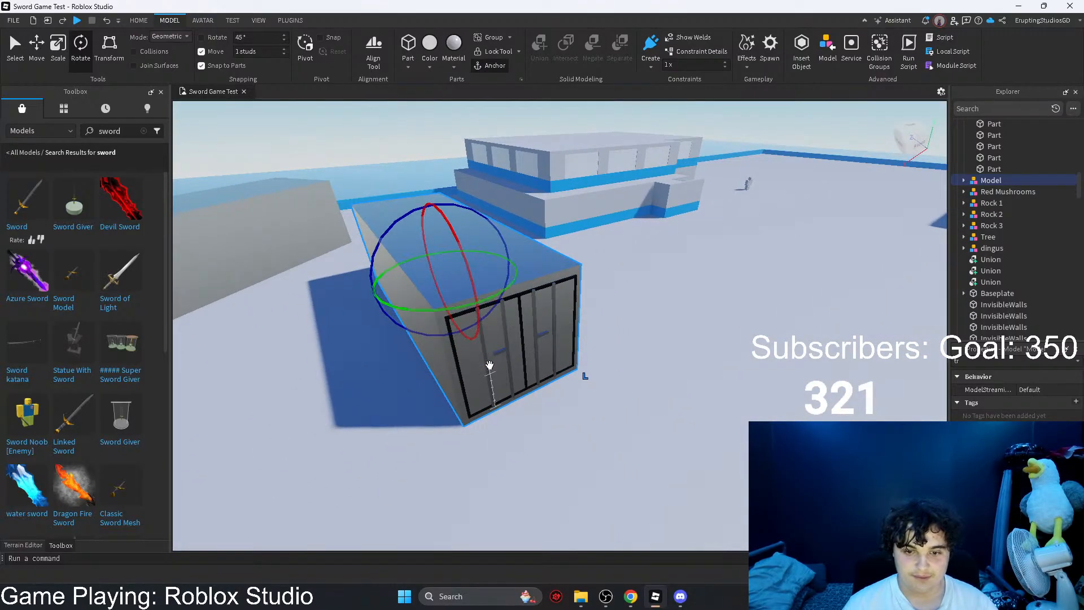
pyautogui.moveTo(489, 364); pyautogui.dragTo(518, 391)
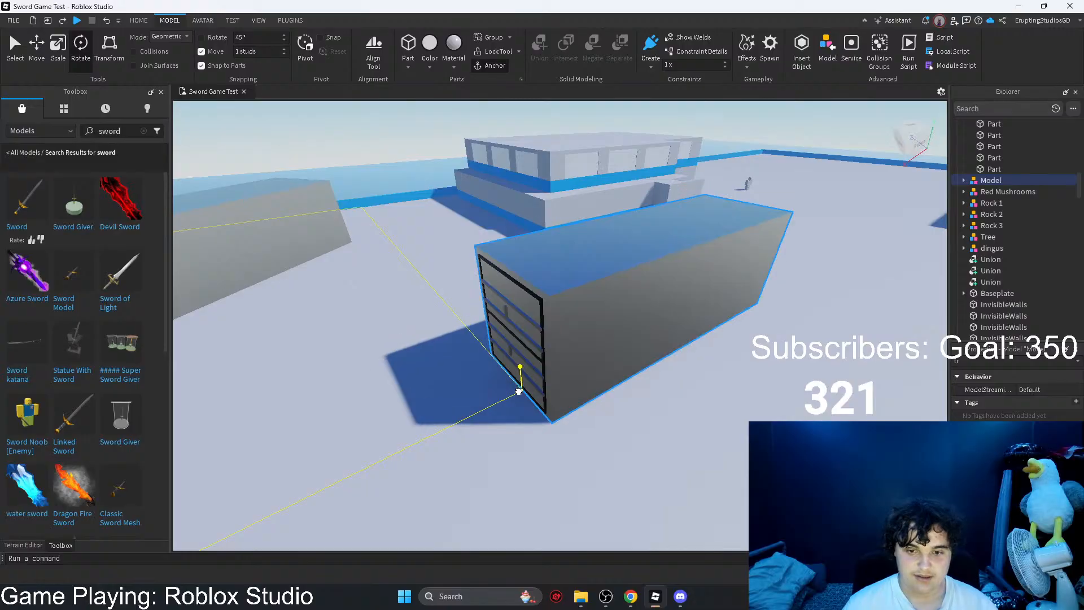
pyautogui.press('s')
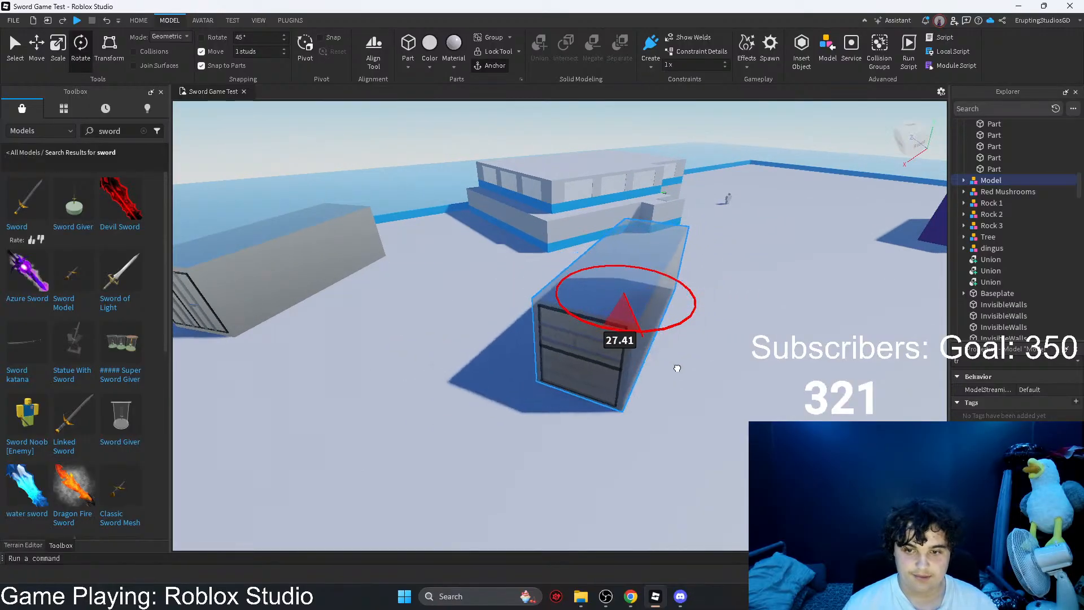
pyautogui.moveTo(677, 368); pyautogui.dragTo(788, 237)
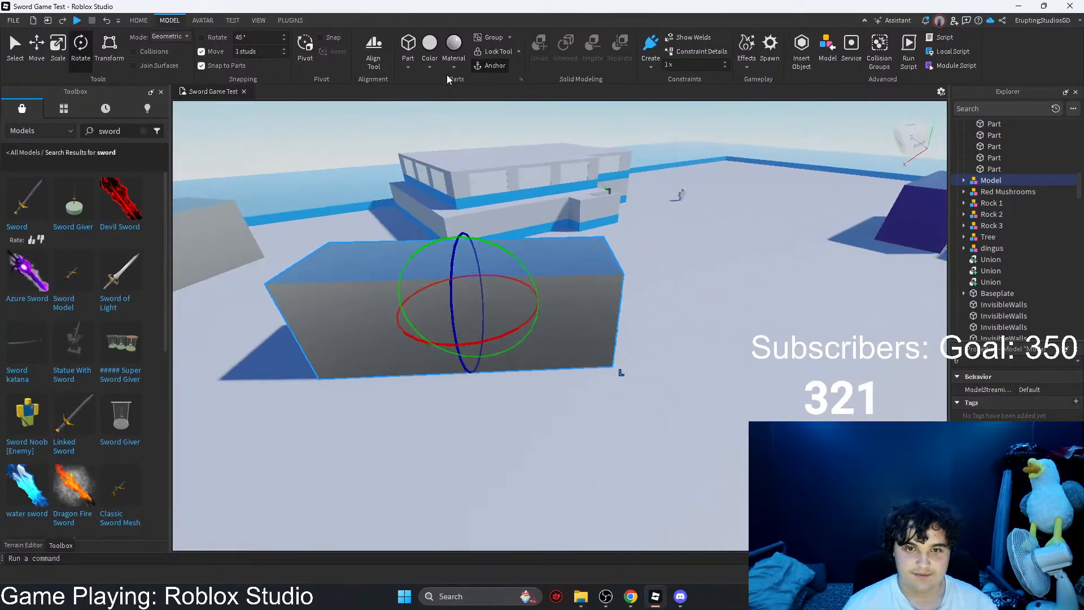
# Step: Recolor the new container copy's Door and Frame parts dark green
pyautogui.click(430, 66)
pyautogui.click(964, 181)
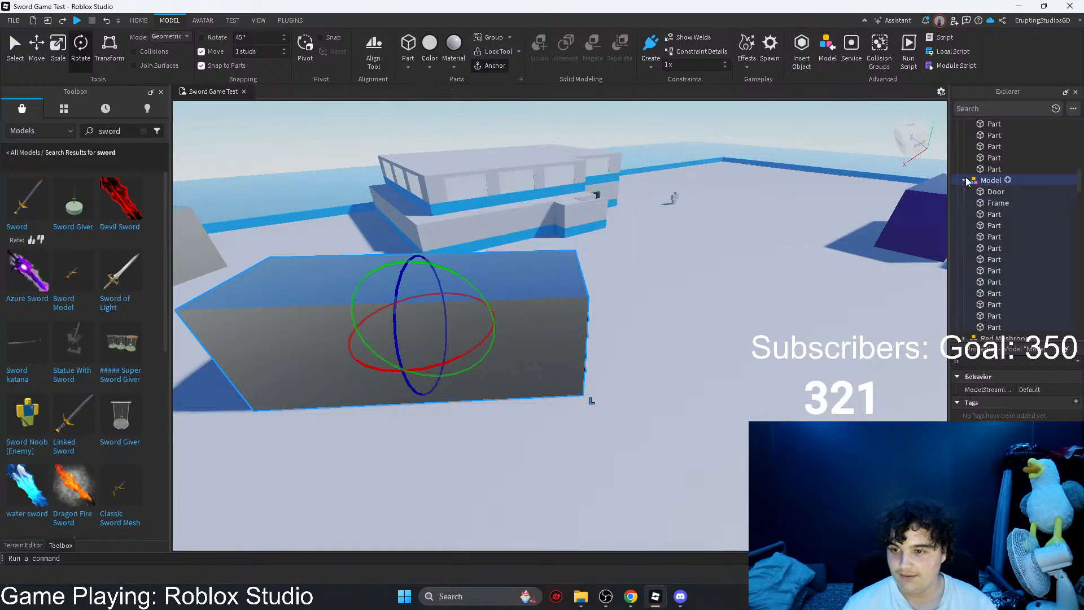
pyautogui.click(463, 68)
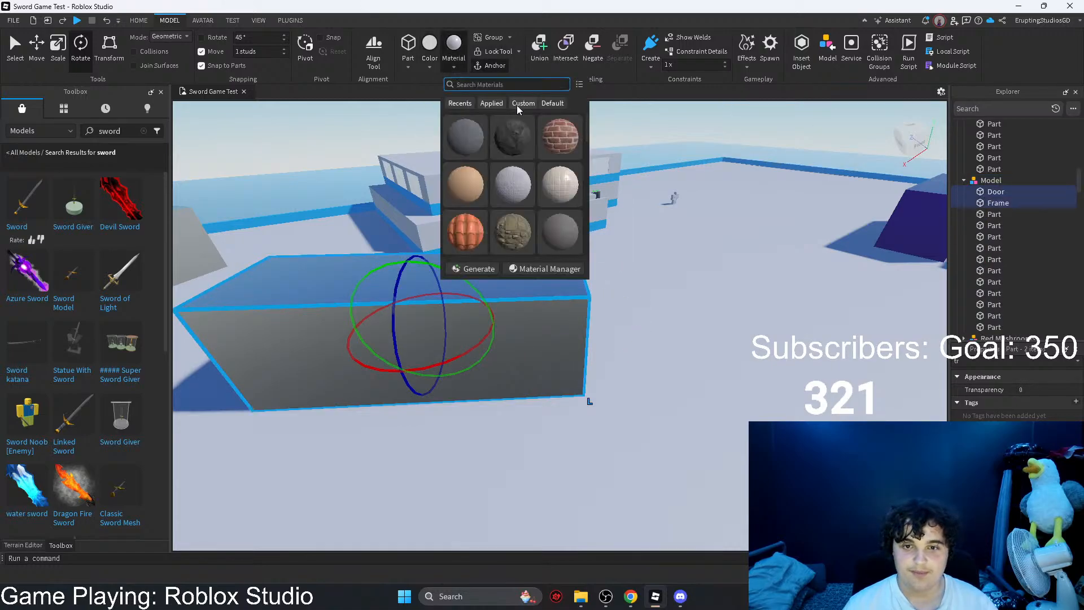
pyautogui.click(423, 121)
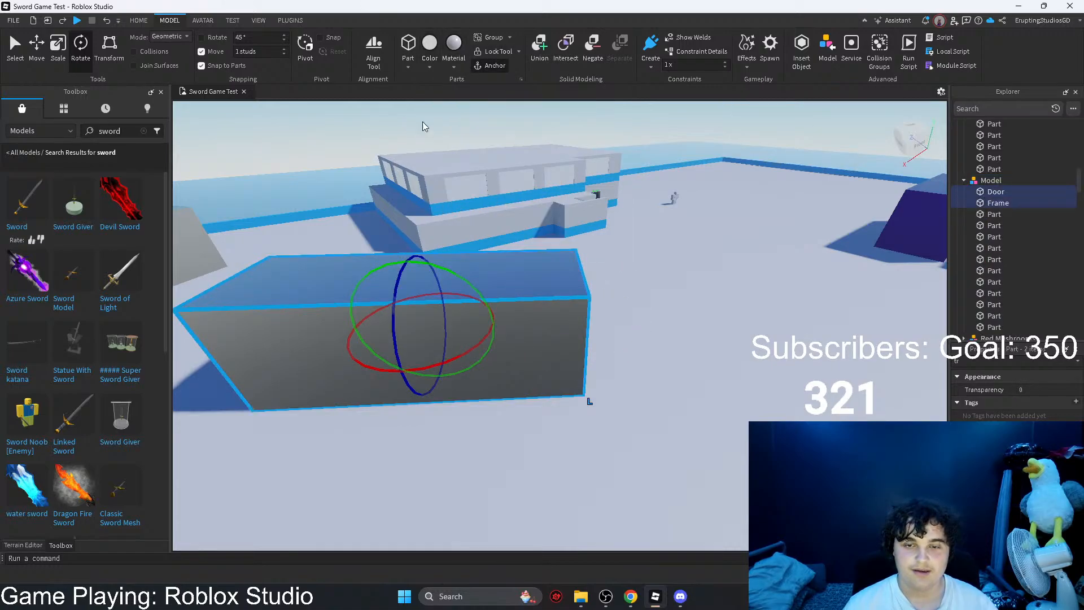
pyautogui.click(436, 69)
pyautogui.click(477, 91)
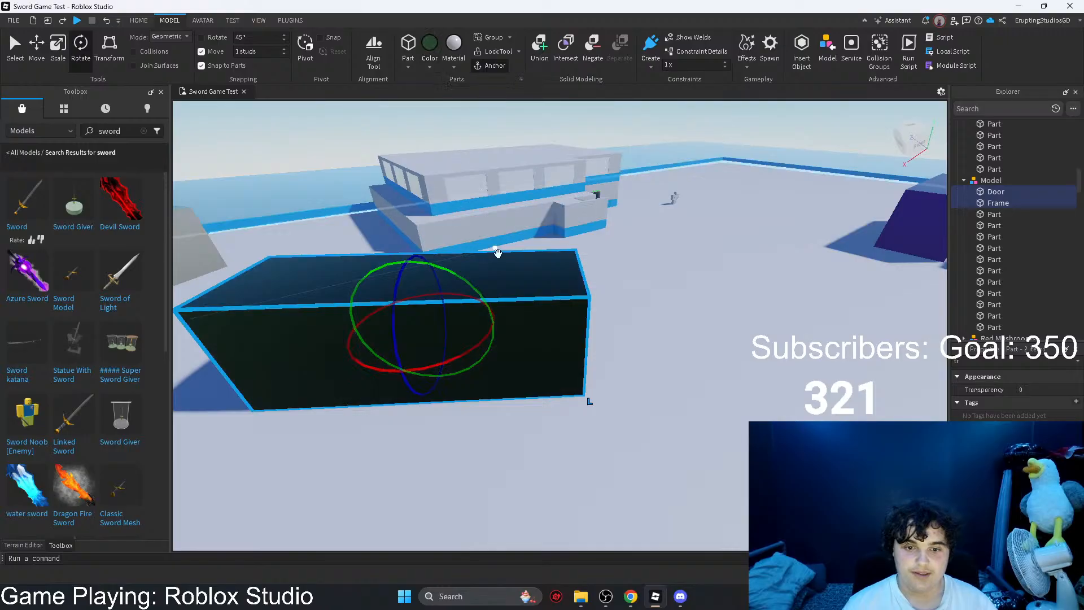
# Step: Duplicate the dark purple container and place the copy on the empty ground in the map's far corner
pyautogui.moveTo(496, 252); pyautogui.dragTo(564, 296, button='right')
pyautogui.press('d')
pyautogui.moveTo(479, 152); pyautogui.dragTo(675, 227, button='right')
pyautogui.press('s')
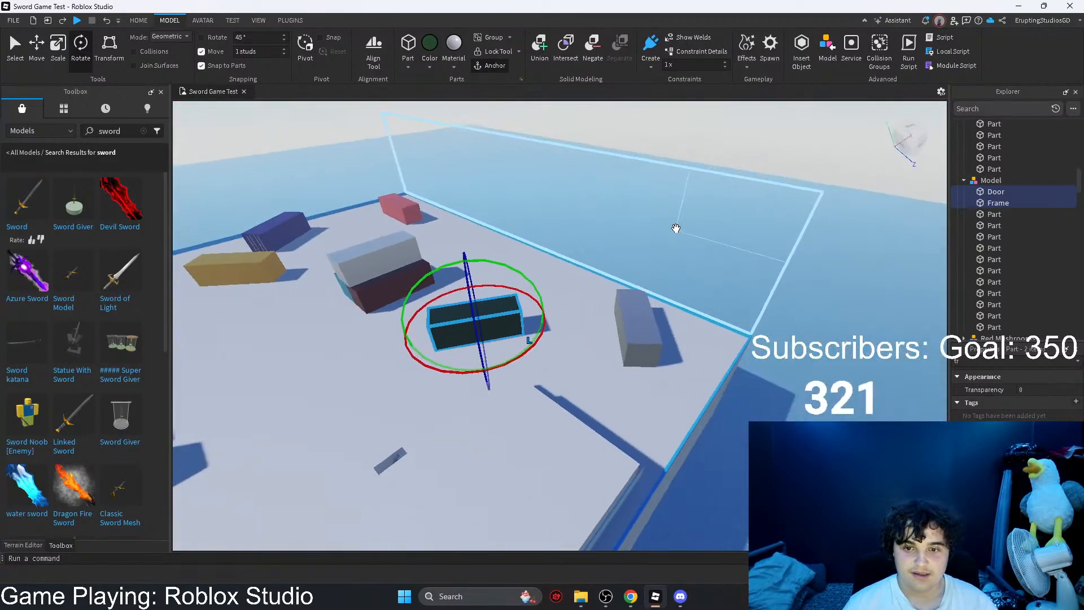
pyautogui.press('s')
pyautogui.click(665, 142)
pyautogui.moveTo(665, 142); pyautogui.dragTo(665, 140, button='right')
pyautogui.scroll(4, 486, 220)
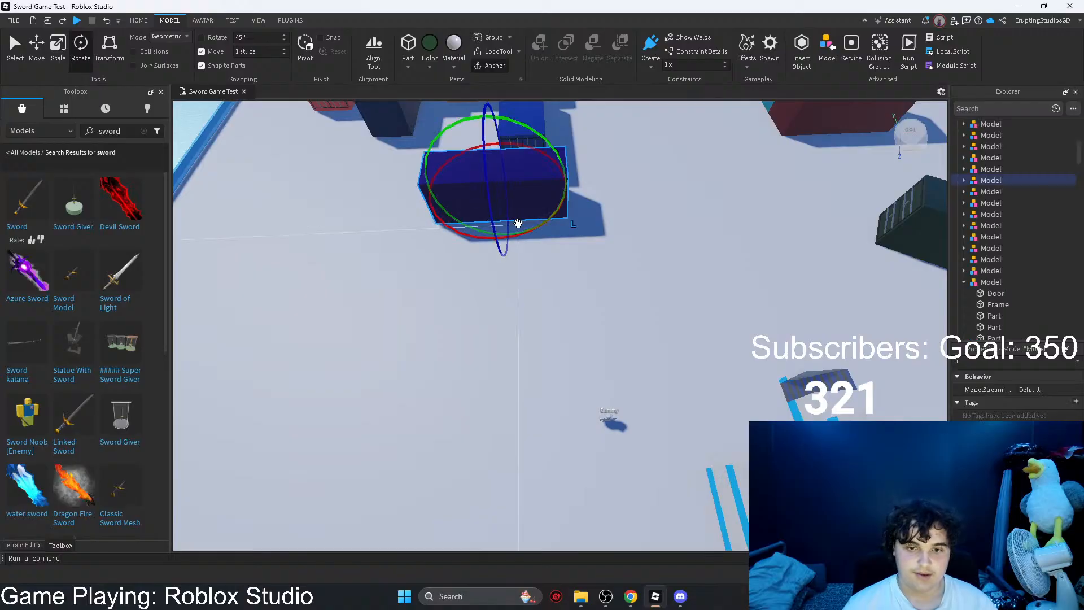
pyautogui.moveTo(518, 224); pyautogui.dragTo(527, 186)
pyautogui.moveTo(526, 149); pyautogui.dragTo(544, 217)
pyautogui.moveTo(526, 149); pyautogui.dragTo(544, 218, button='right')
pyautogui.moveTo(544, 218); pyautogui.dragTo(544, 225)
pyautogui.moveTo(544, 218); pyautogui.dragTo(545, 225, button='right')
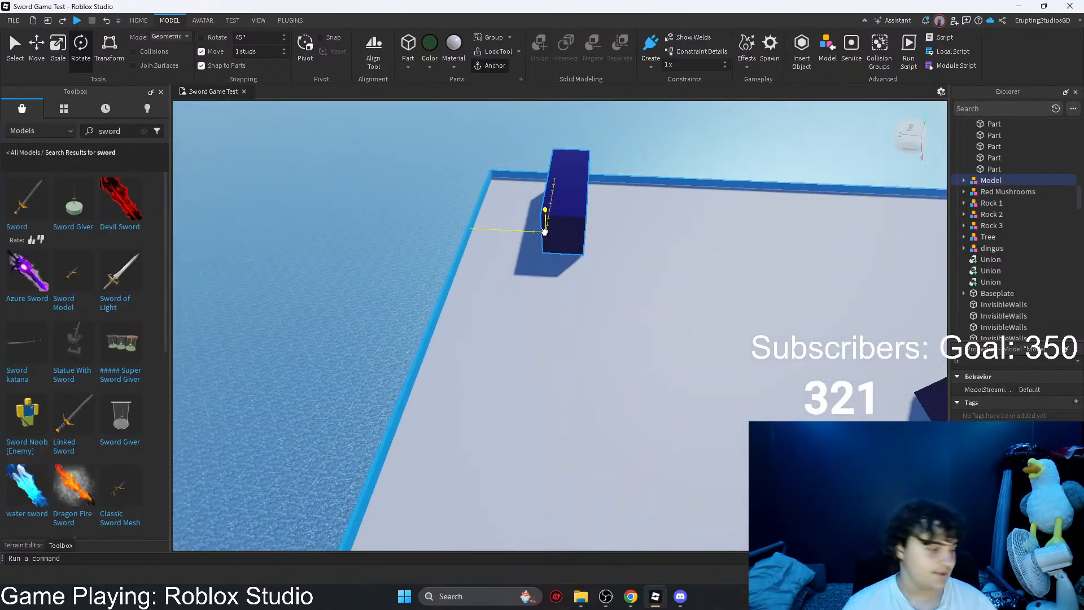
# Step: Shift the purple copy inward from the corner's edges and rotate it to an angle on the ground
pyautogui.moveTo(545, 225); pyautogui.dragTo(580, 296)
pyautogui.press('w')
pyautogui.press('d')
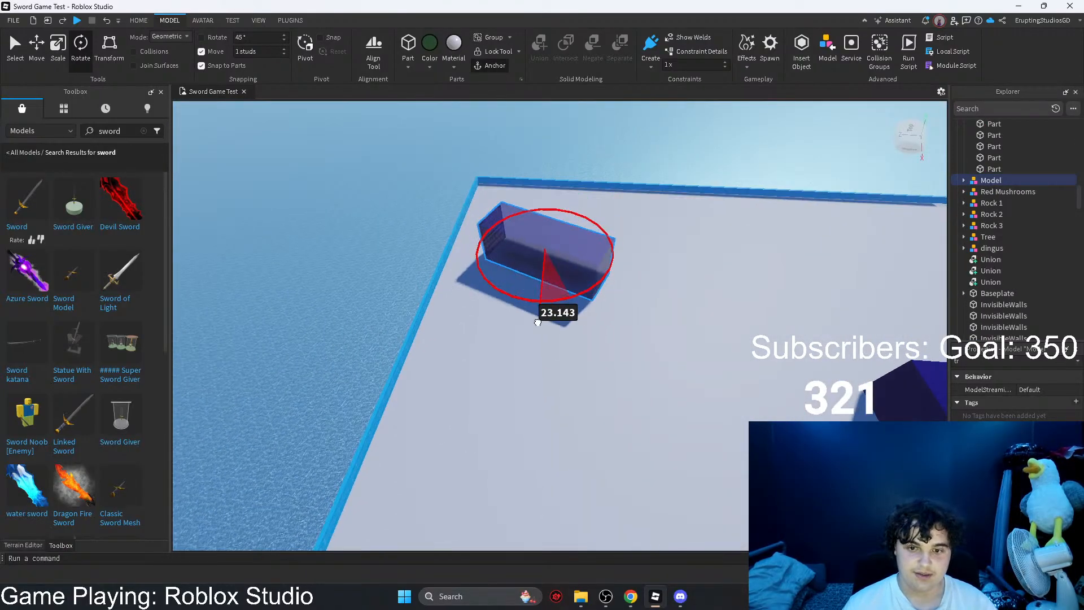
pyautogui.press('w')
pyautogui.moveTo(510, 276); pyautogui.dragTo(511, 276, button='right')
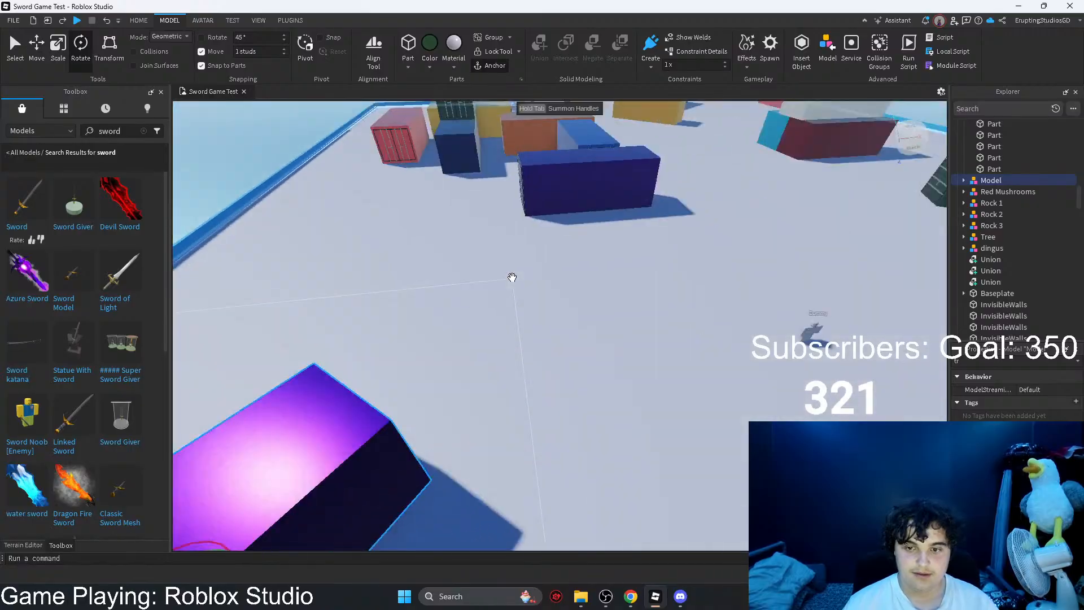
pyautogui.press('s')
pyautogui.moveTo(600, 307); pyautogui.dragTo(591, 307, button='right')
pyautogui.press('q')
pyautogui.press('a')
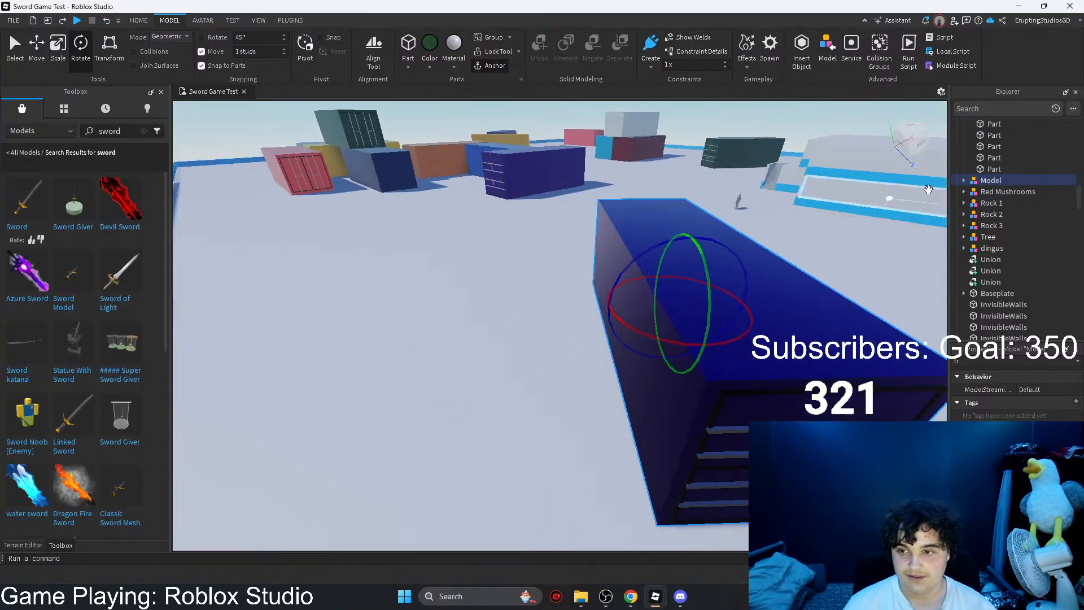
# Step: Recolor the Door and Frame parts of the corner container light blue
pyautogui.press('d')
pyautogui.click(964, 181)
pyautogui.click(982, 203)
pyautogui.keyDown('ctrl'); pyautogui.click(984, 192); pyautogui.keyUp('ctrl')
pyautogui.press('s')
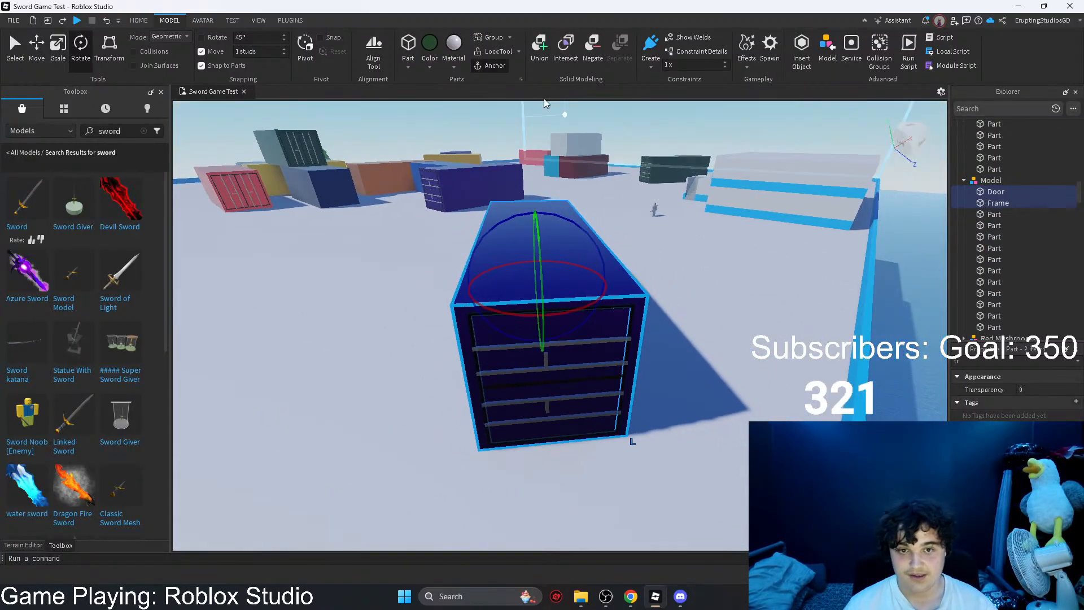
pyautogui.click(425, 67)
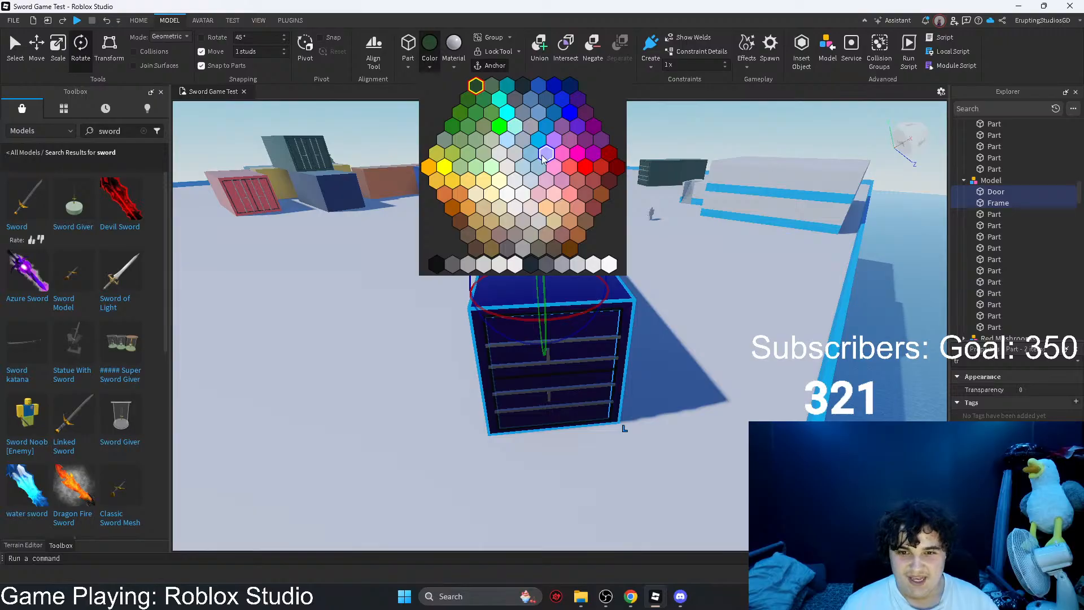
pyautogui.click(525, 160)
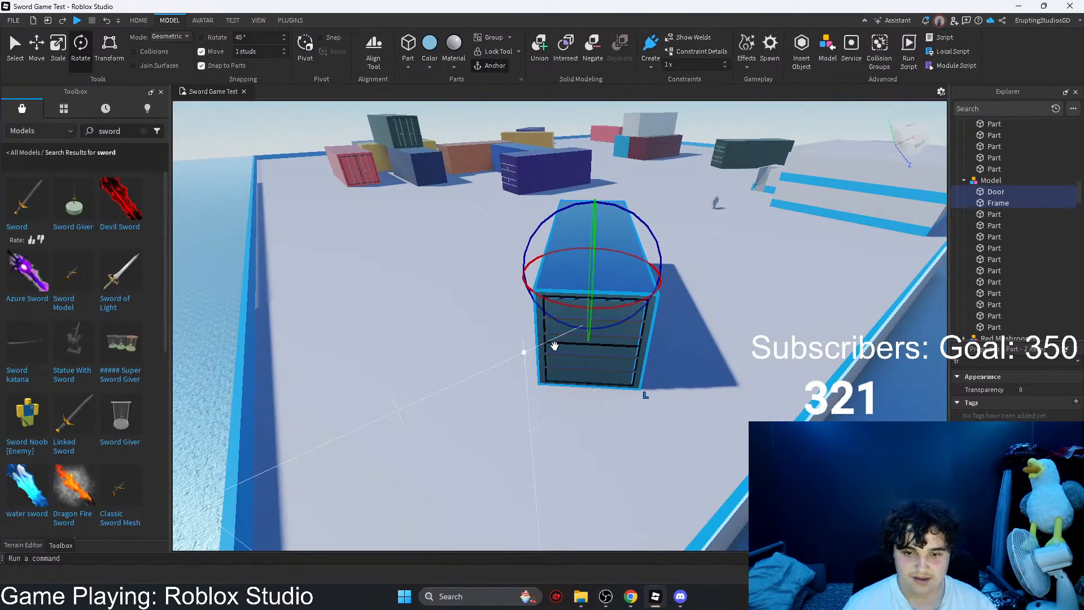
# Step: Duplicate the light blue container, turn the copy so its doors stand upright, and place it on the ground beside the original
pyautogui.press('w')
pyautogui.click(540, 334)
pyautogui.hotkey('ctrl', 'v')
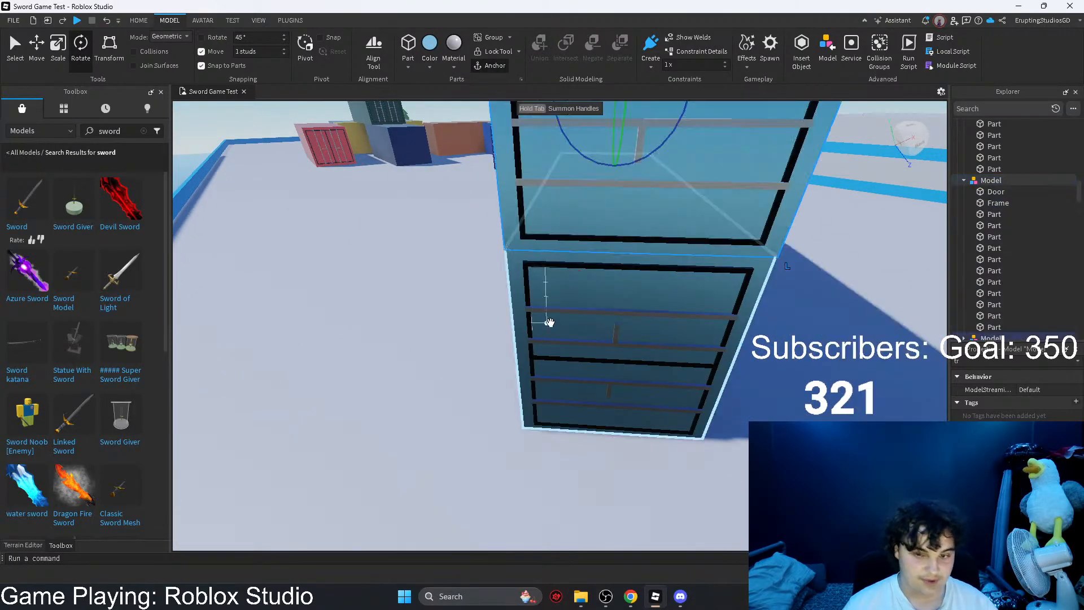
pyautogui.press('s')
pyautogui.press('t')
pyautogui.moveTo(671, 243); pyautogui.dragTo(502, 397)
pyautogui.press('r')
pyautogui.press('t')
pyautogui.press('r')
pyautogui.press('r')
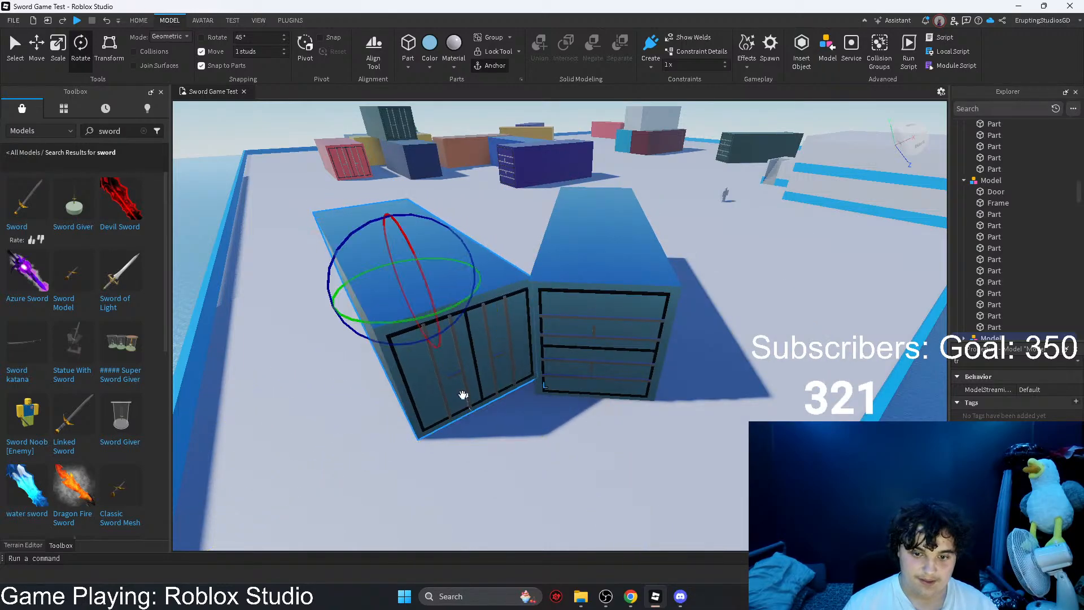
# Step: Adjust the copied container's angle beside the light blue original and shift it 3 studs with the Move tool
pyautogui.moveTo(389, 337); pyautogui.dragTo(312, 356)
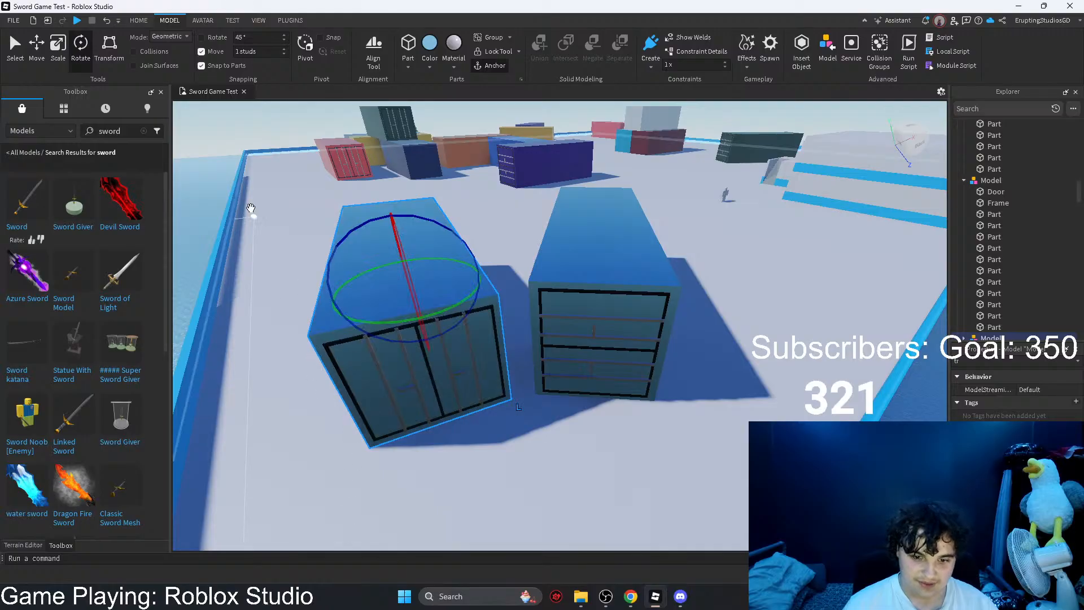
pyautogui.moveTo(348, 296); pyautogui.dragTo(368, 298)
pyautogui.scroll(1, 505, 363)
pyautogui.moveTo(506, 363); pyautogui.dragTo(510, 360, button='right')
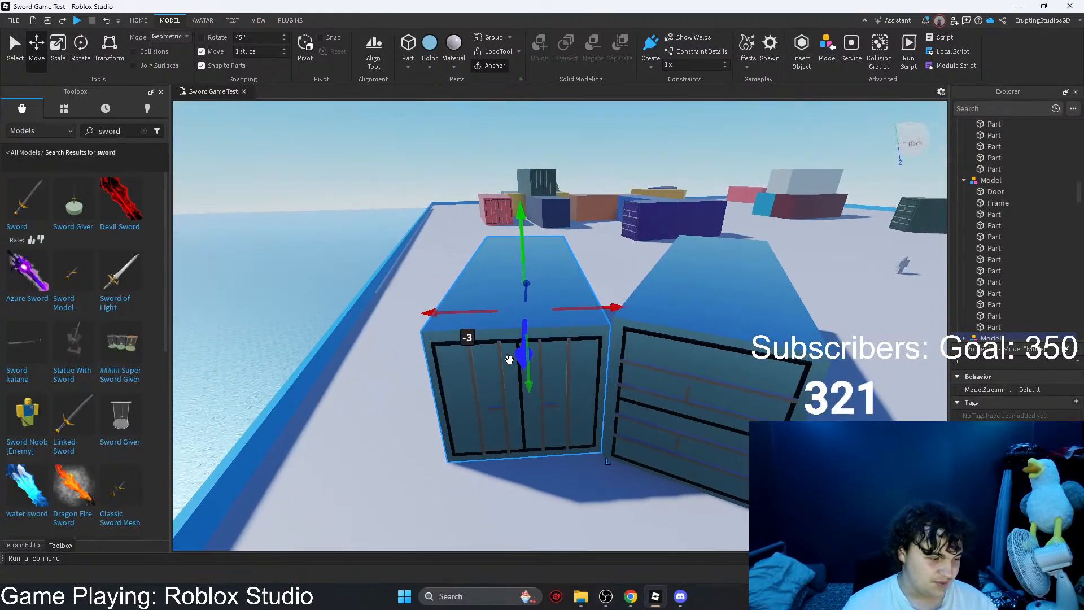
# Step: Recolor the Door and Frame parts of the copy beside the light blue container red
pyautogui.scroll(1, 509, 360)
pyautogui.scroll(-1, 974, 303)
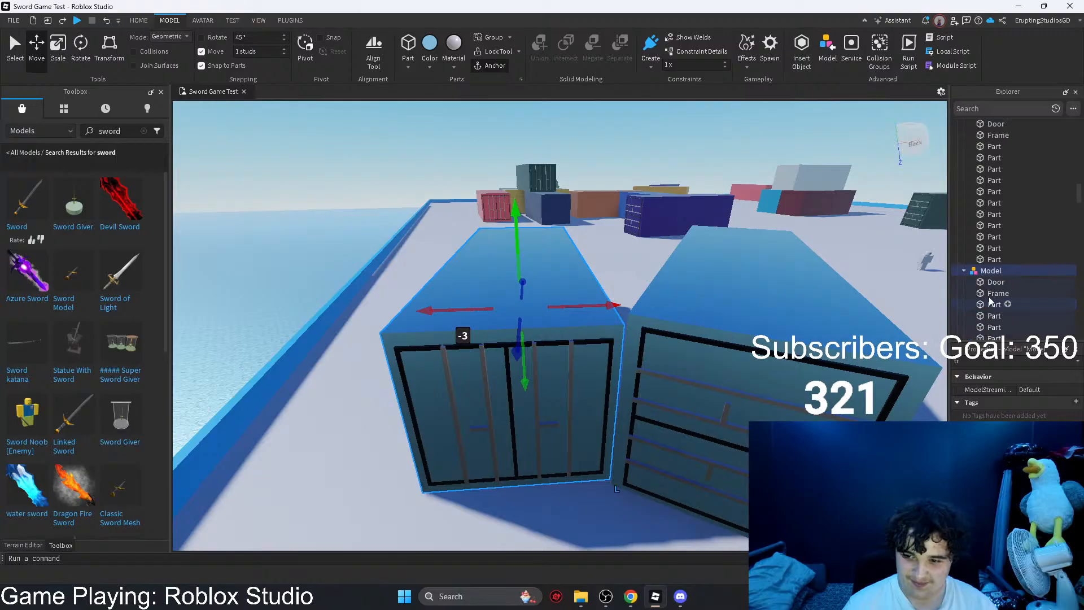
pyautogui.click(430, 66)
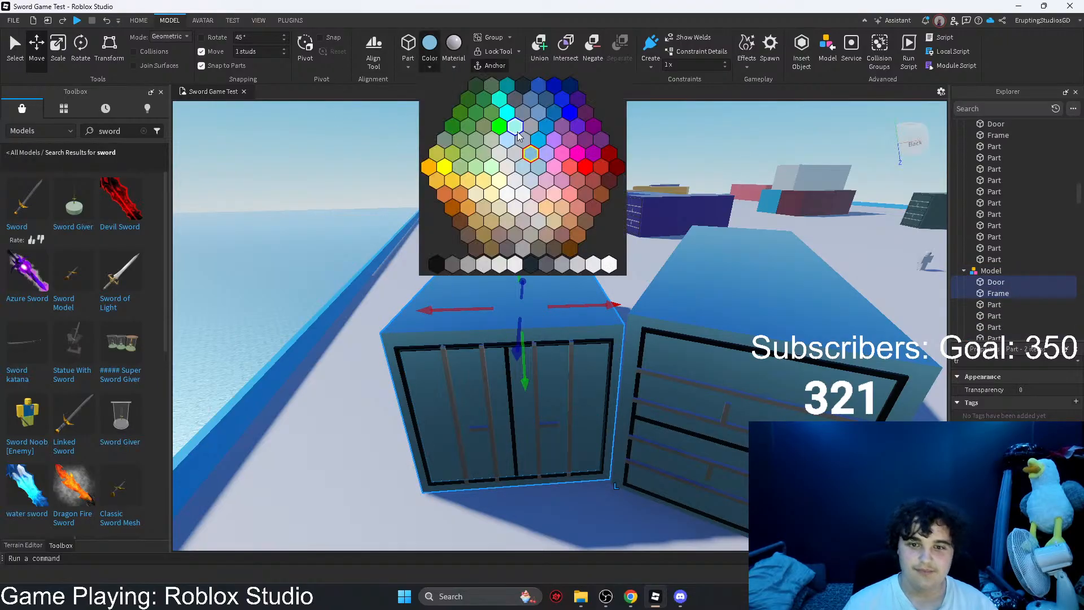
pyautogui.click(571, 167)
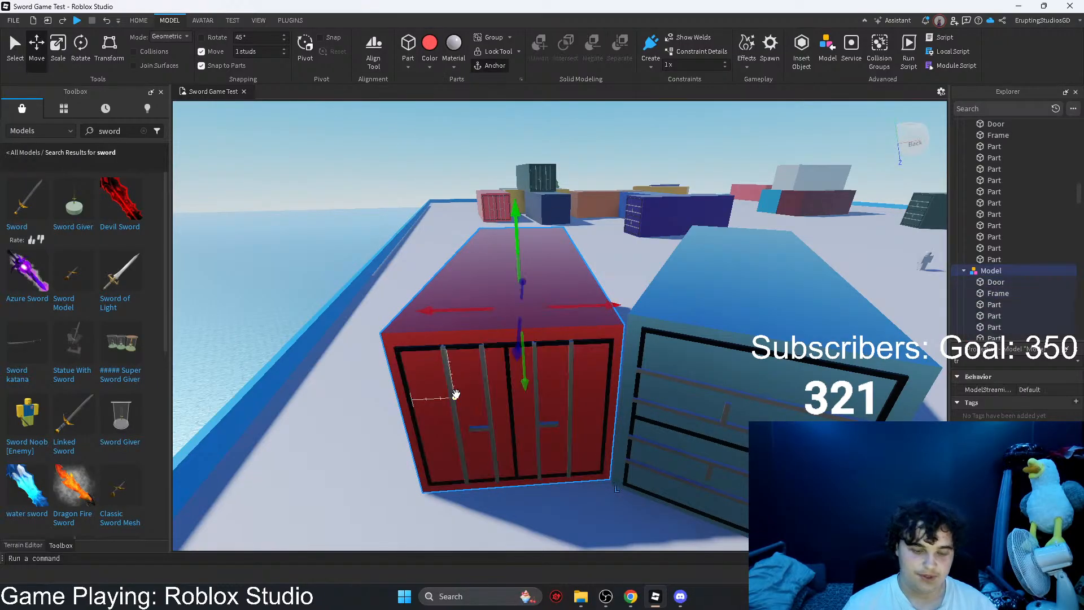
# Step: Duplicate the red container and lay the copy crosswise on top of the red and light blue containers
pyautogui.moveTo(453, 387); pyautogui.dragTo(817, 397)
pyautogui.press('w')
pyautogui.press('e')
pyautogui.press('s')
pyautogui.press('d')
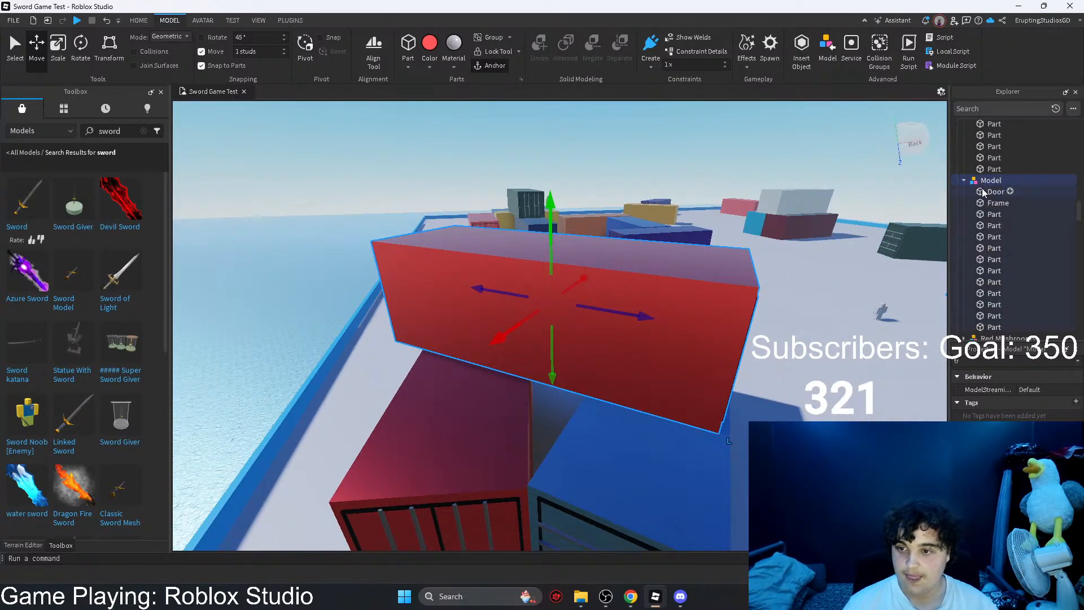
# Step: Recolor the Door and Frame parts of the stacked top container golden yellow
pyautogui.click(430, 64)
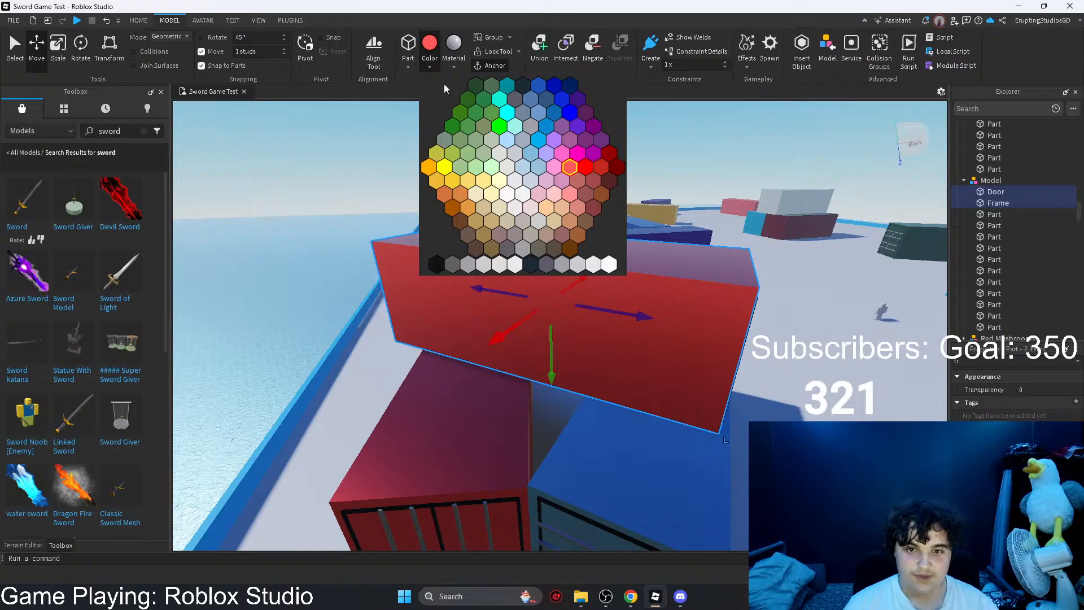
pyautogui.click(431, 167)
pyautogui.press('s')
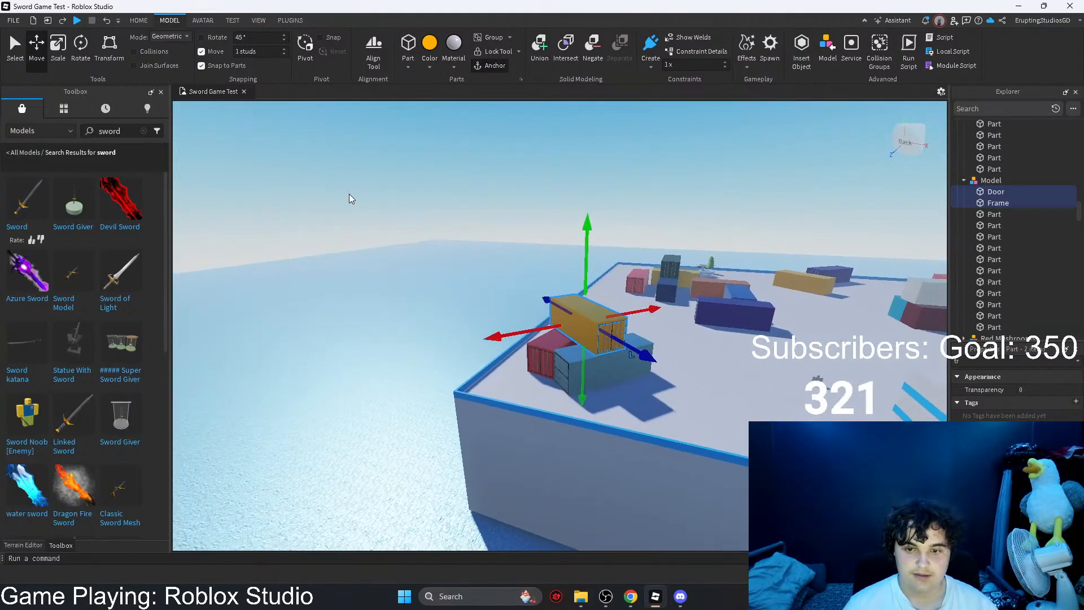
# Step: Examine the container layout across the whole map from above and around the blue and orange containers
pyautogui.click(349, 194)
pyautogui.press('d')
pyautogui.press('w')
pyautogui.moveTo(588, 293); pyautogui.dragTo(581, 307, button='right')
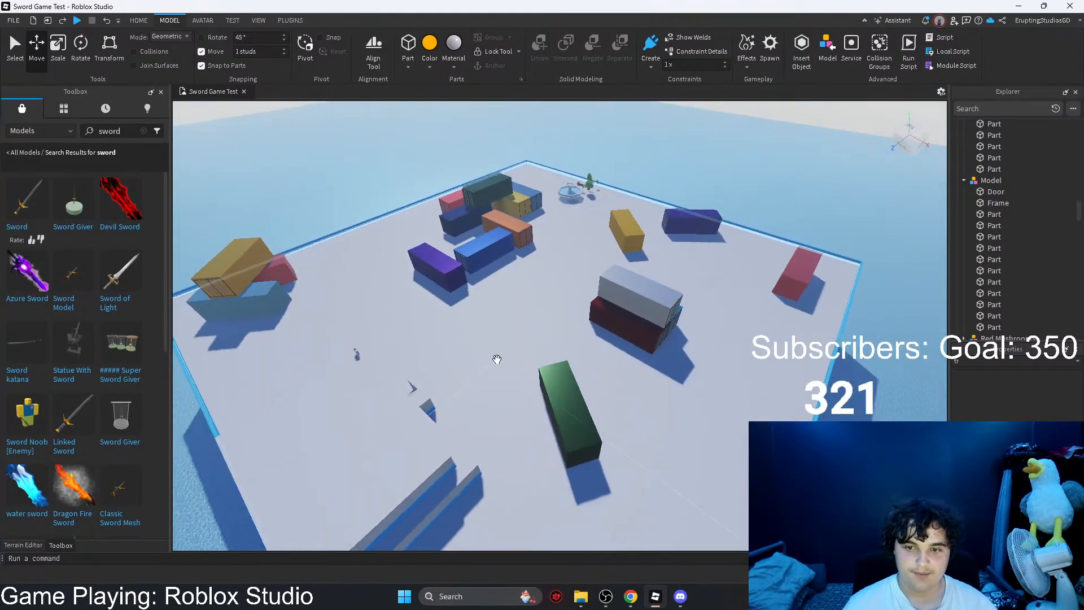
pyautogui.press('d')
pyautogui.moveTo(497, 359); pyautogui.dragTo(653, 318, button='right')
pyautogui.press('d')
pyautogui.press('q')
pyautogui.press('w')
pyautogui.press('d')
# Step: Insert a block part on top of the blue container and flatten it into a thin plank using 0.2-stud snapping
pyautogui.moveTo(569, 298); pyautogui.dragTo(568, 297, button='right')
pyautogui.press('w')
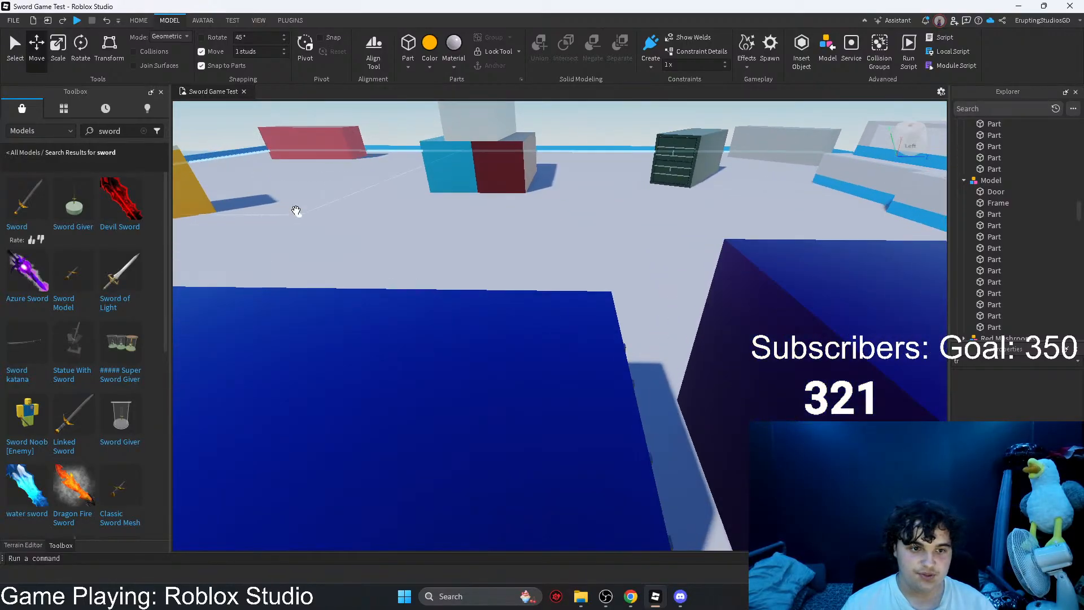
pyautogui.click(418, 79)
pyautogui.press('w')
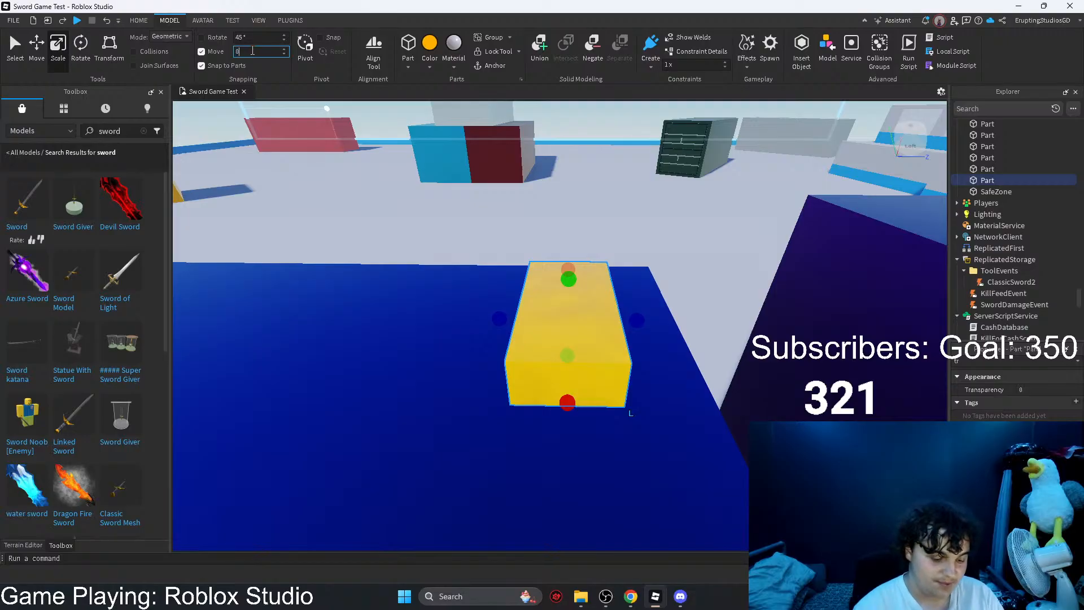
pyautogui.moveTo(549, 358); pyautogui.dragTo(549, 357, button='right')
pyautogui.press('d')
pyautogui.moveTo(515, 322); pyautogui.dragTo(516, 322)
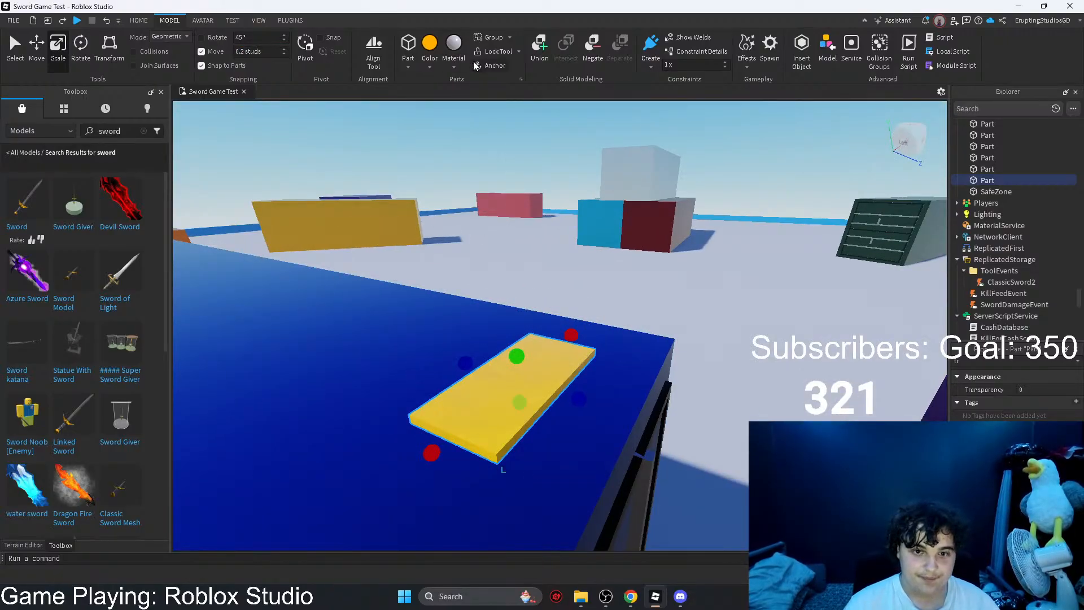
# Step: Give the plank the wood planks material and recolor it dark grey-brown
pyautogui.click(454, 62)
pyautogui.write('pla')
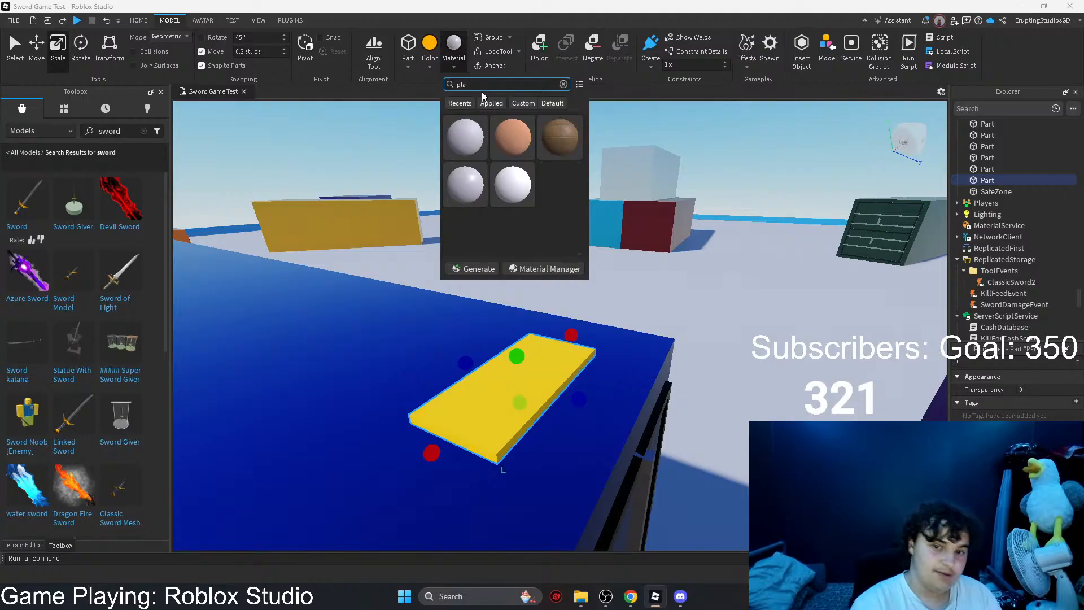
pyautogui.click(560, 137)
pyautogui.scroll(5, 545, 293)
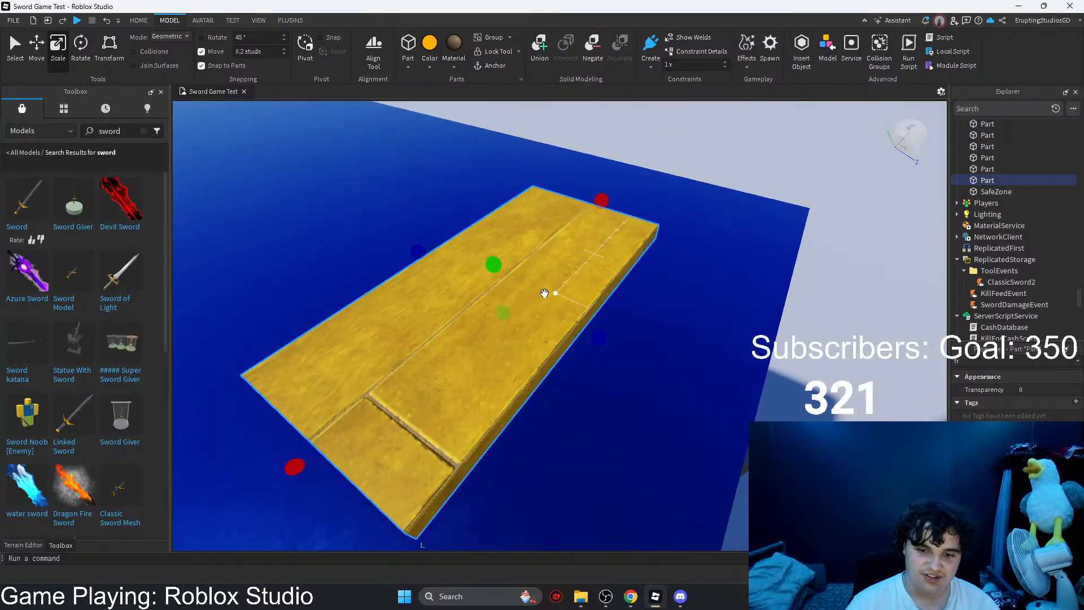
pyautogui.click(430, 67)
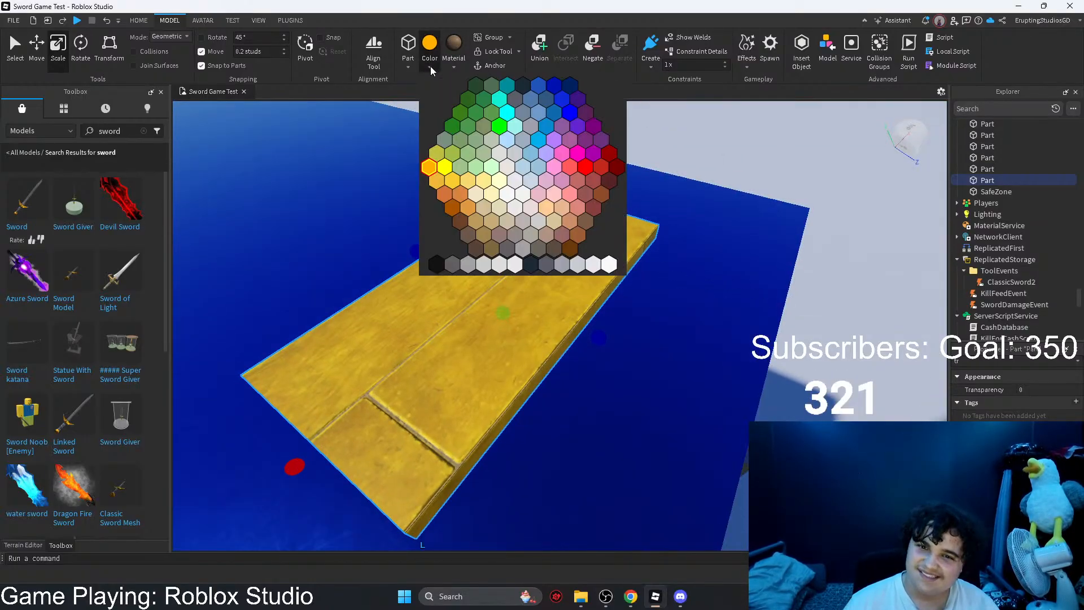
pyautogui.click(559, 256)
pyautogui.scroll(-6, 566, 385)
# Step: Move the plank to the end of the blue container so it reaches across the gap toward the neighboring orange container
pyautogui.moveTo(451, 366); pyautogui.dragTo(612, 415)
pyautogui.press('r')
pyautogui.moveTo(600, 332); pyautogui.dragTo(600, 332, button='right')
pyautogui.moveTo(601, 331); pyautogui.dragTo(666, 332)
pyautogui.press('d')
pyautogui.moveTo(737, 332); pyautogui.dragTo(594, 344)
pyautogui.moveTo(594, 344); pyautogui.dragTo(593, 343, button='right')
pyautogui.press('s')
pyautogui.press('d')
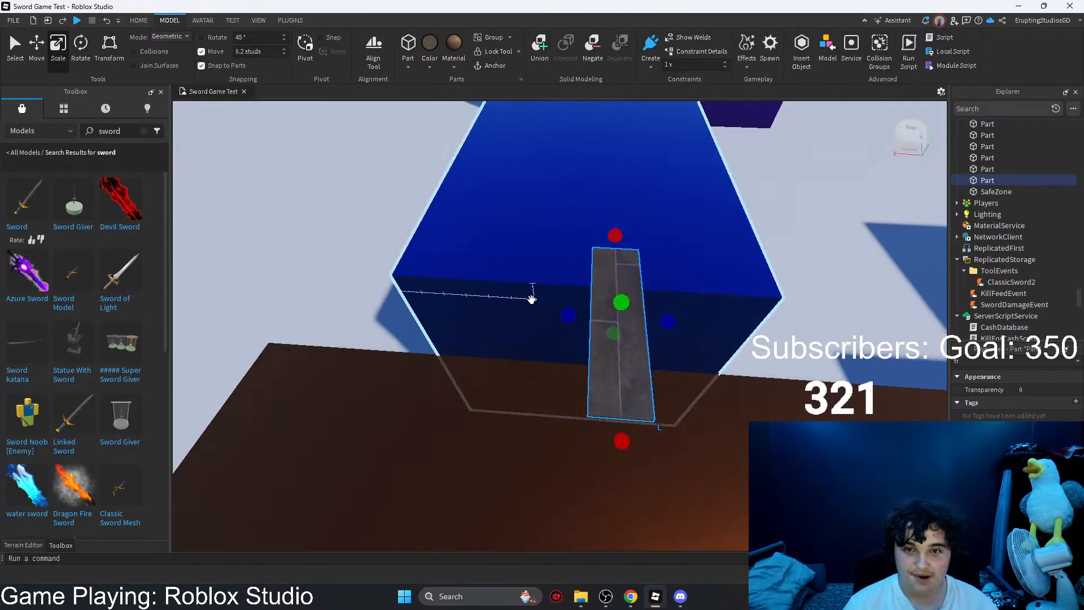
# Step: Widen the plank between the blue and orange containers and move a duplicate of it onto the dark green container
pyautogui.moveTo(568, 316); pyautogui.dragTo(555, 318)
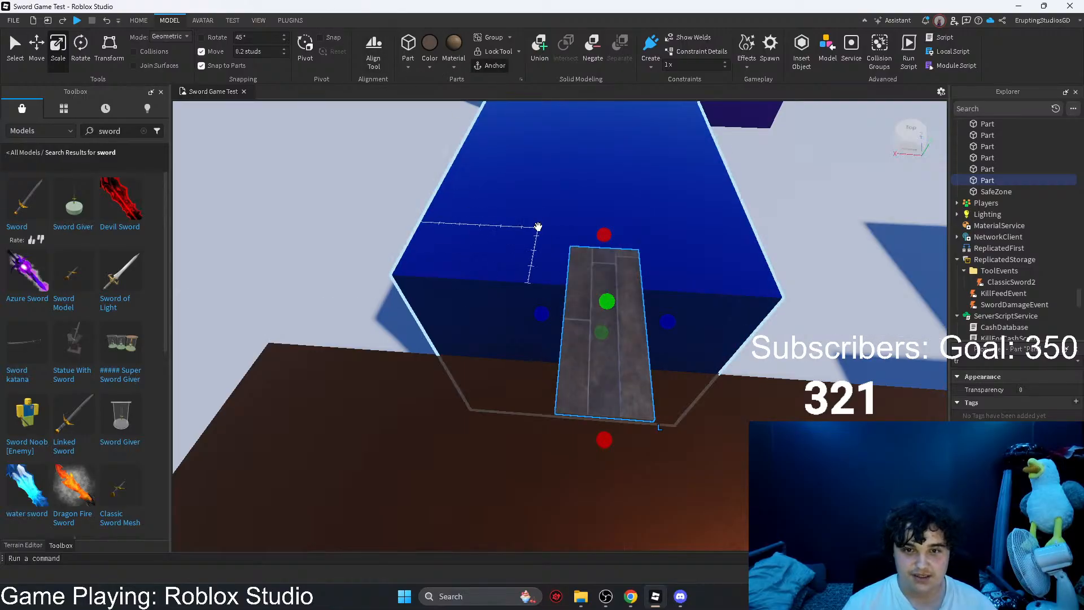
pyautogui.hotkey('ctrl', 'd')
pyautogui.moveTo(614, 371); pyautogui.dragTo(672, 358)
pyautogui.moveTo(672, 358); pyautogui.dragTo(673, 357, button='right')
pyautogui.press('s')
pyautogui.moveTo(673, 358); pyautogui.dragTo(570, 334)
pyautogui.press('w')
pyautogui.moveTo(570, 334); pyautogui.dragTo(572, 333, button='right')
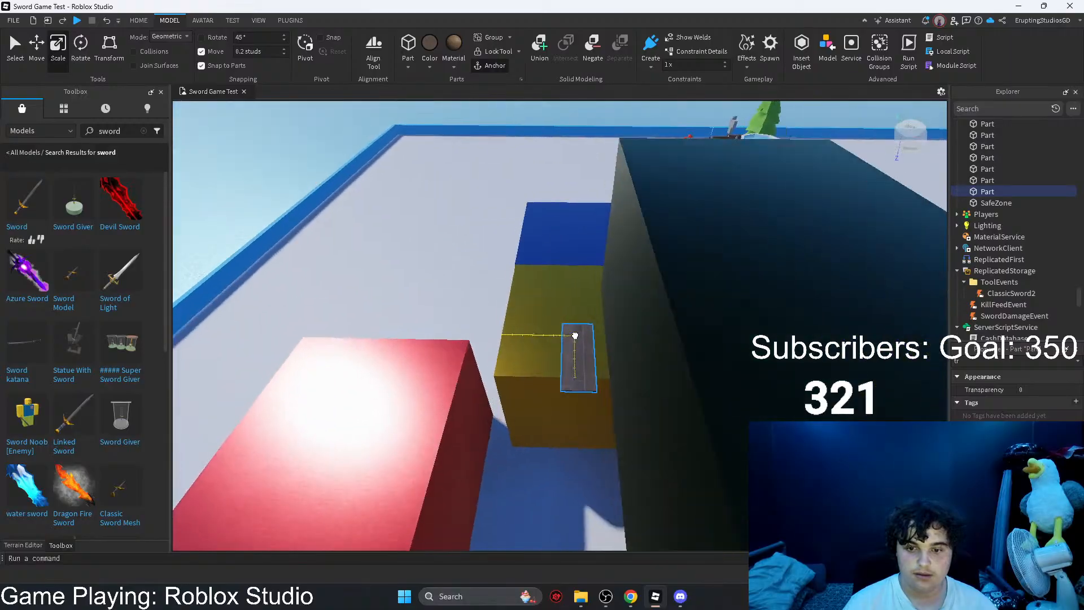
pyautogui.moveTo(573, 333); pyautogui.dragTo(558, 388)
pyautogui.press('s')
pyautogui.moveTo(558, 387); pyautogui.dragTo(556, 388, button='right')
pyautogui.moveTo(510, 371); pyautogui.dragTo(692, 346)
pyautogui.moveTo(692, 346); pyautogui.dragTo(692, 346, button='right')
pyautogui.moveTo(692, 346); pyautogui.dragTo(536, 395)
pyautogui.moveTo(693, 596)
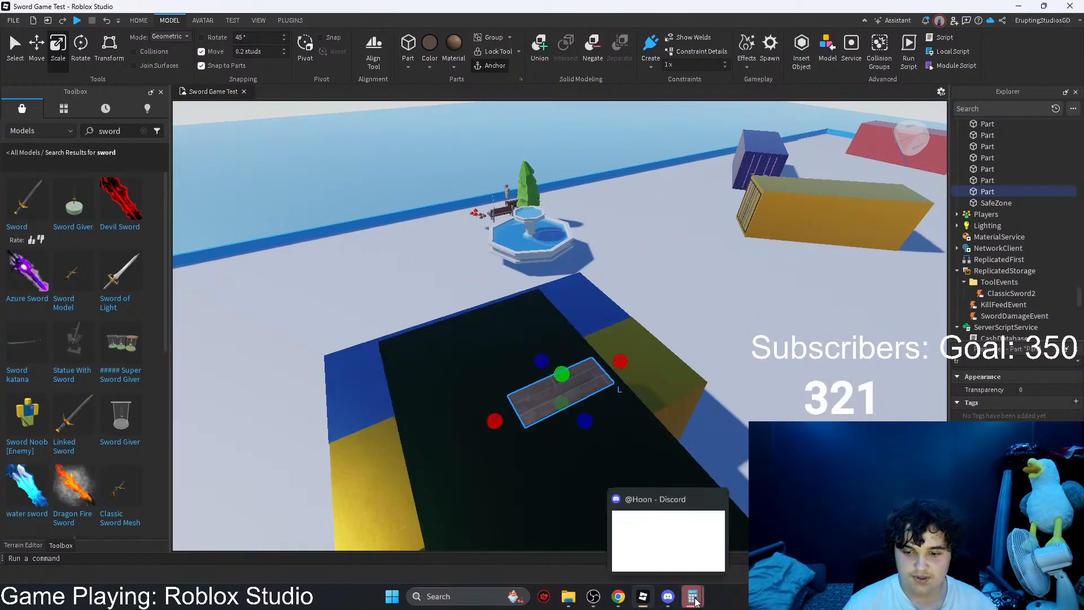
pyautogui.click(683, 498)
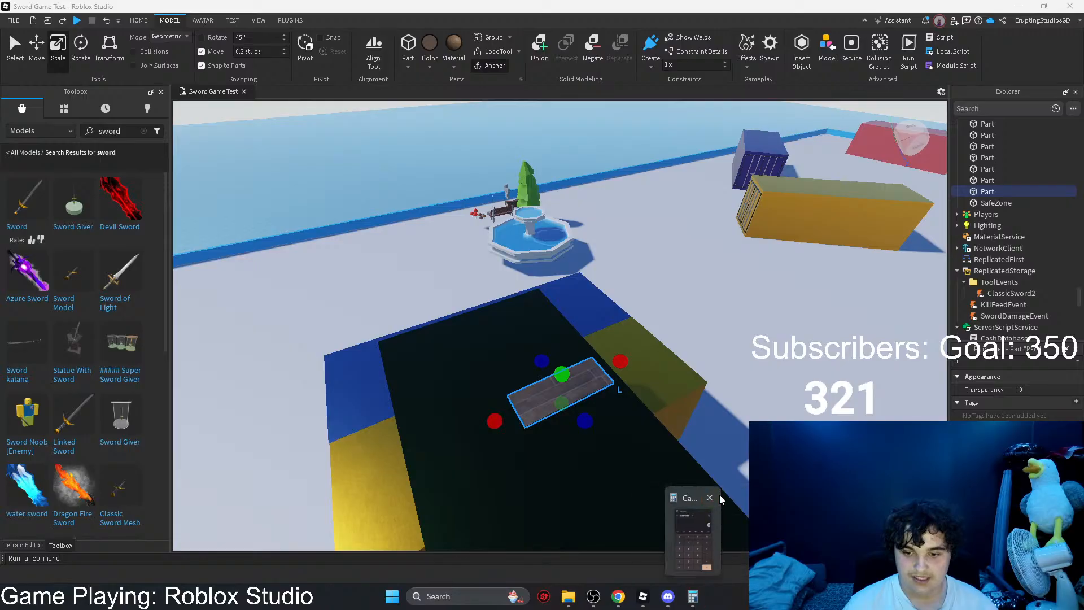
pyautogui.click(690, 498)
# Step: Move the duplicated plank across the map onto the red container beneath the yellow one, beside the light blue container
pyautogui.moveTo(560, 389); pyautogui.dragTo(687, 351)
pyautogui.press('w')
pyautogui.moveTo(687, 351); pyautogui.dragTo(687, 351, button='right')
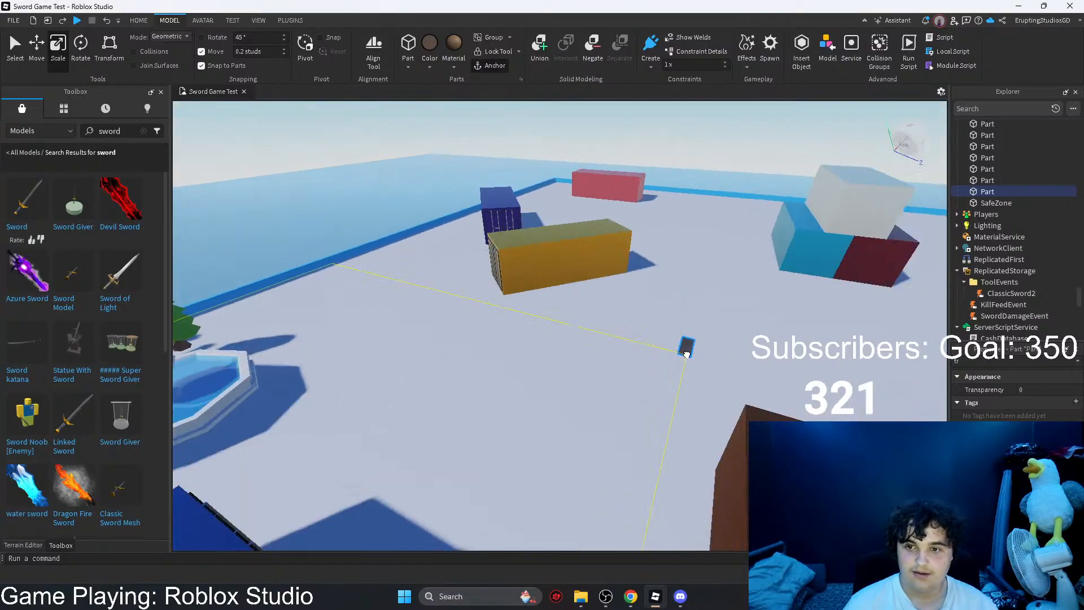
pyautogui.moveTo(687, 351); pyautogui.dragTo(719, 288)
pyautogui.moveTo(719, 288); pyautogui.dragTo(718, 288, button='right')
pyautogui.moveTo(718, 288); pyautogui.dragTo(582, 270)
pyautogui.moveTo(583, 270); pyautogui.dragTo(582, 269, button='right')
pyautogui.moveTo(583, 269); pyautogui.dragTo(520, 269)
pyautogui.press('w')
pyautogui.moveTo(520, 269); pyautogui.dragTo(520, 269, button='right')
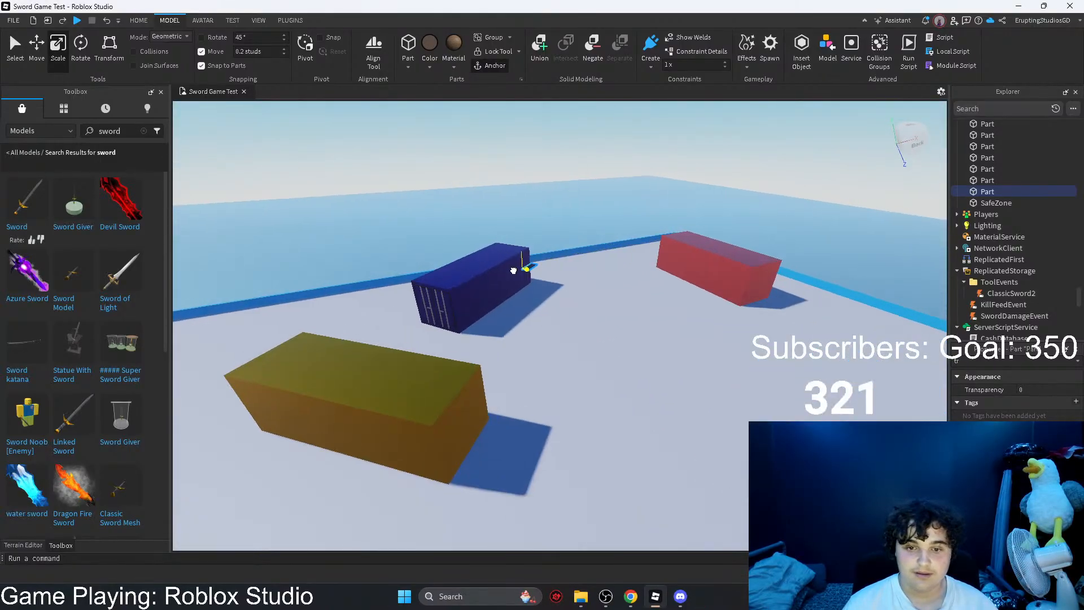
pyautogui.moveTo(520, 269); pyautogui.dragTo(477, 268)
pyautogui.moveTo(477, 269); pyautogui.dragTo(476, 269, button='right')
pyautogui.press('w')
pyautogui.moveTo(476, 269); pyautogui.dragTo(574, 273)
pyautogui.moveTo(573, 274); pyautogui.dragTo(574, 273, button='right')
pyautogui.moveTo(574, 273); pyautogui.dragTo(548, 356)
pyautogui.press('a')
pyautogui.press('e')
pyautogui.press('w')
pyautogui.moveTo(520, 308); pyautogui.dragTo(528, 240)
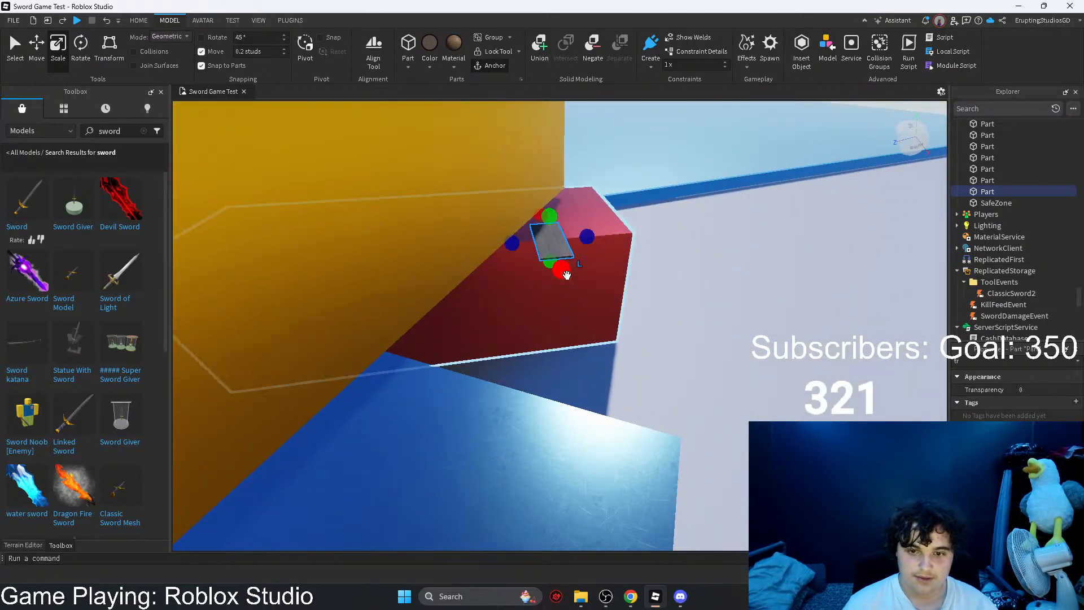
# Step: Lengthen the plank so it spans the gap between the red and light blue containers
pyautogui.moveTo(564, 273); pyautogui.dragTo(569, 373)
pyautogui.moveTo(604, 443); pyautogui.dragTo(605, 442)
pyautogui.press('d')
pyautogui.moveTo(605, 442); pyautogui.dragTo(520, 387, button='right')
pyautogui.press('s')
# Step: Rotate the plank about 12° horizontally and tilt it slightly to line up with both container tops
pyautogui.click(37, 48)
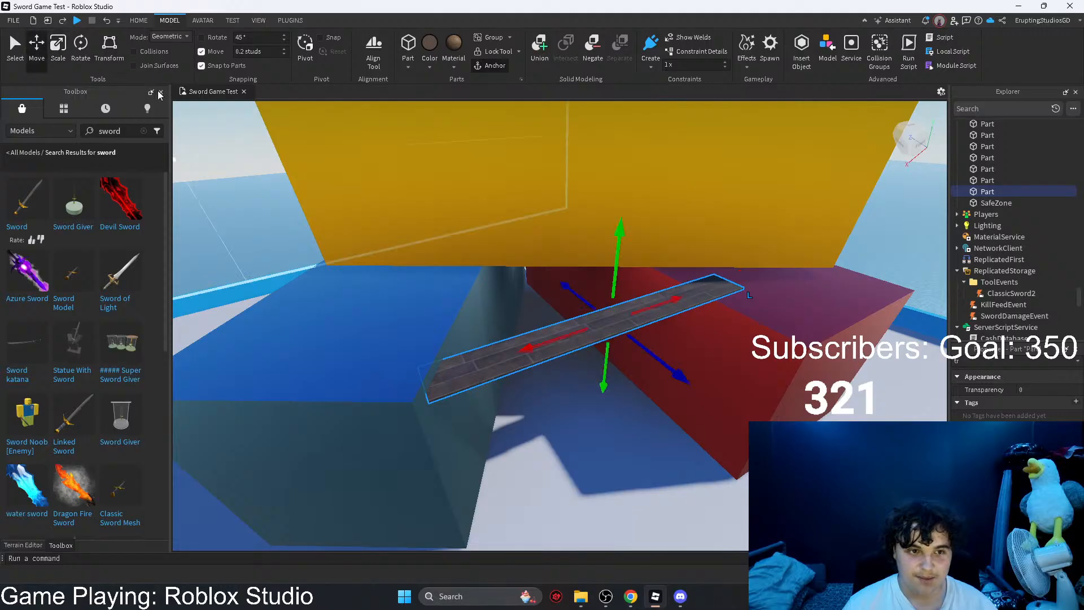
pyautogui.click(80, 48)
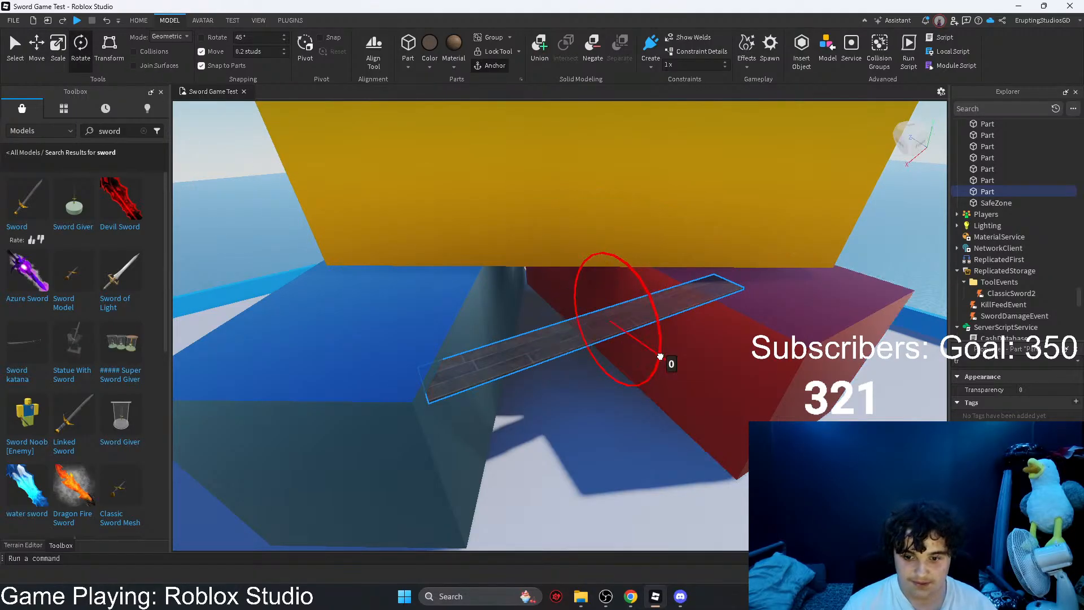
pyautogui.moveTo(676, 347); pyautogui.dragTo(682, 364)
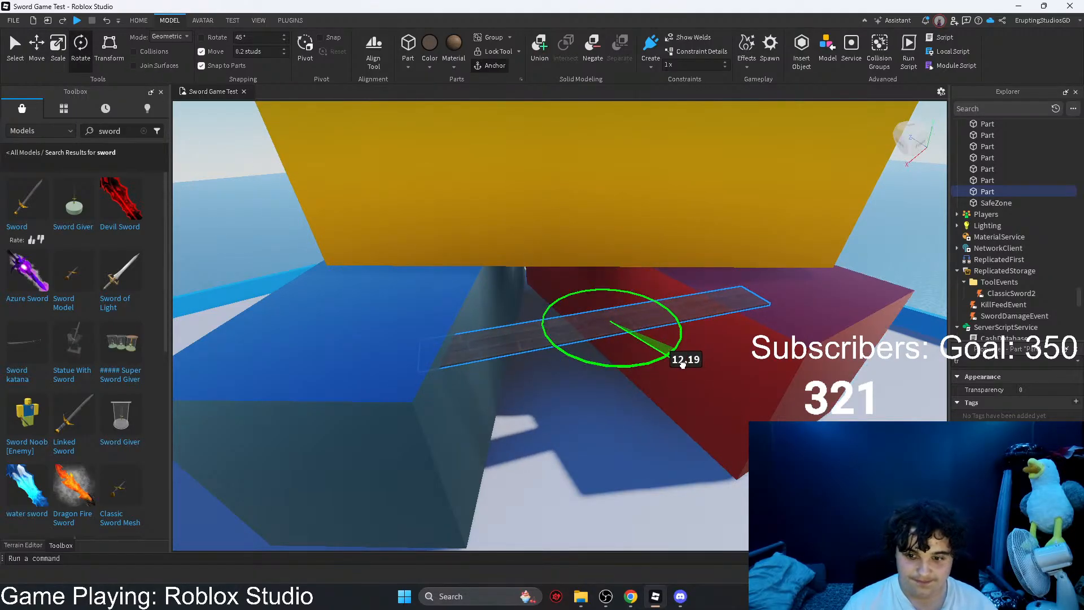
pyautogui.moveTo(561, 278); pyautogui.dragTo(564, 273)
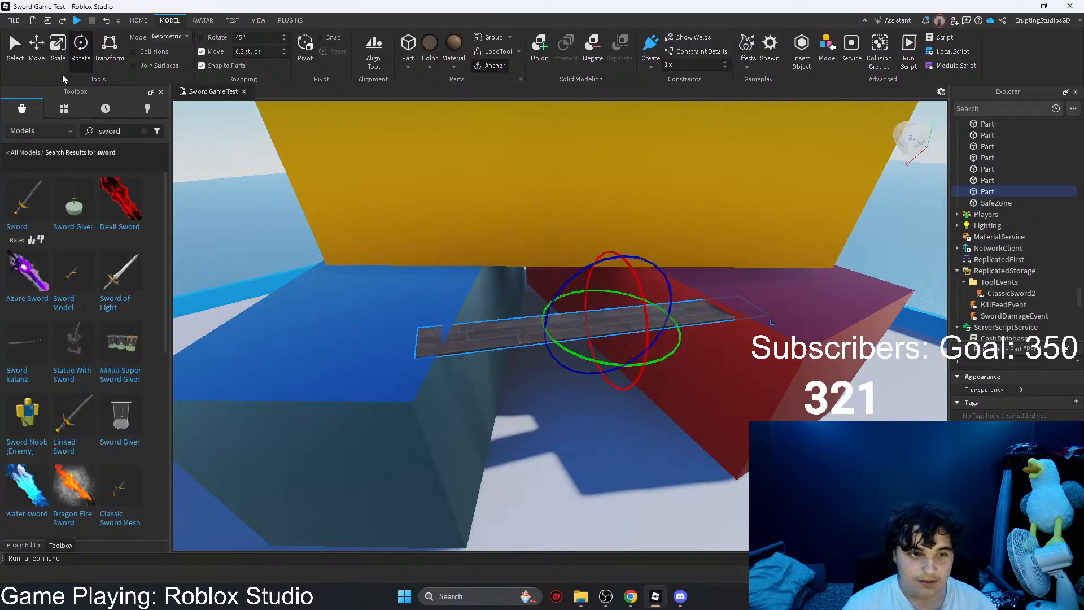
# Step: Raise the tilted plank clear of the red container's top and fine-tune its angle
pyautogui.click(37, 48)
pyautogui.moveTo(627, 250); pyautogui.dragTo(628, 235)
pyautogui.click(74, 58)
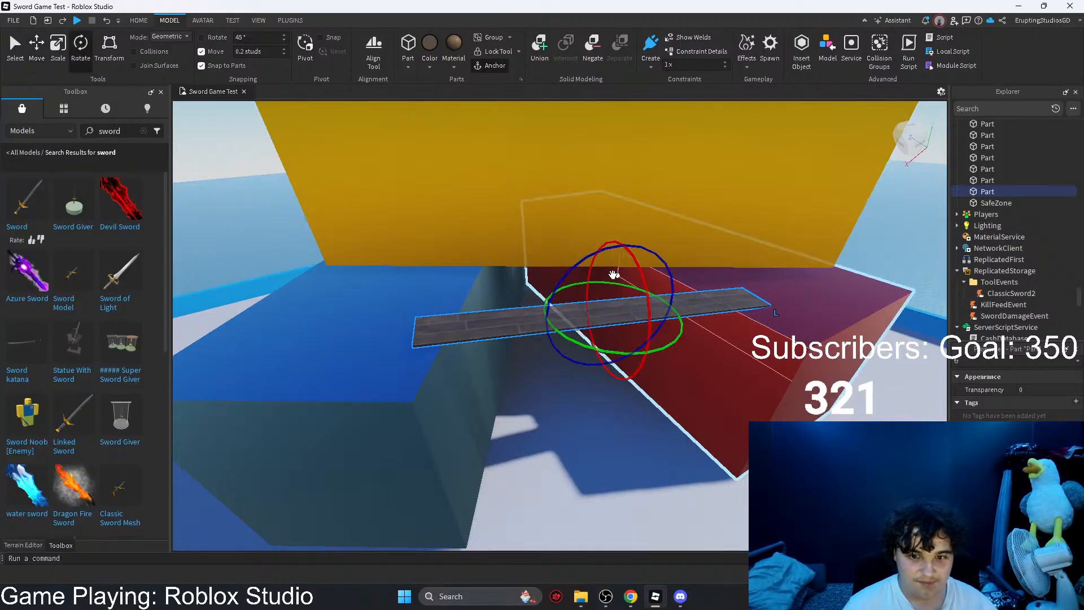
pyautogui.moveTo(572, 266); pyautogui.dragTo(571, 267)
# Step: Adjust the plank's height by 0.6 studs against the tops of the light blue and red containers
pyautogui.hotkey('ctrl', '2')
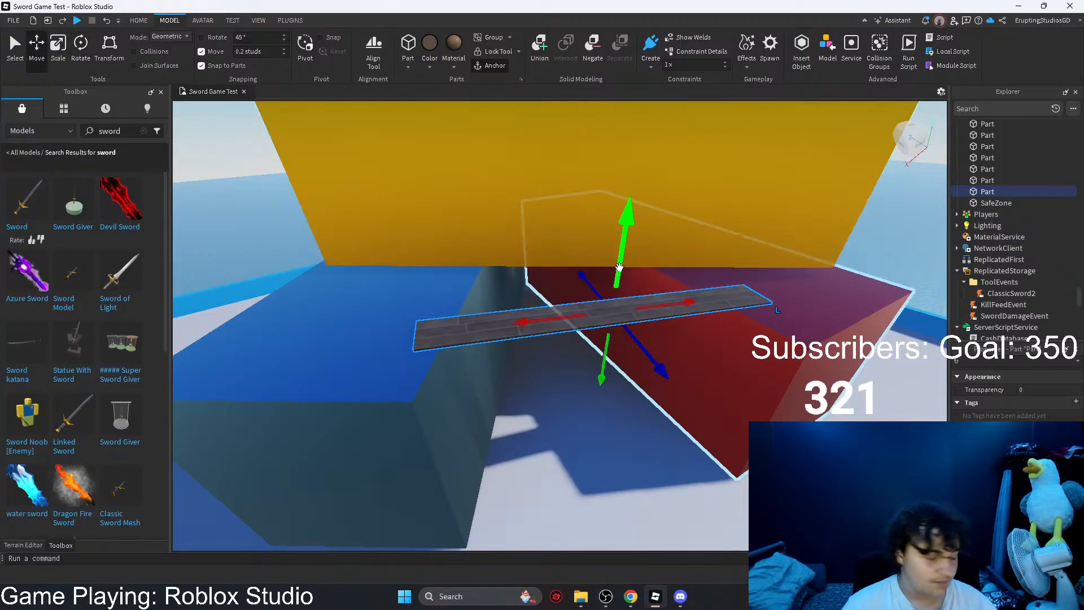
pyautogui.moveTo(619, 267); pyautogui.dragTo(619, 266, button='right')
pyautogui.press('q')
pyautogui.press('q')
pyautogui.moveTo(613, 327); pyautogui.dragTo(612, 336)
pyautogui.press('e')
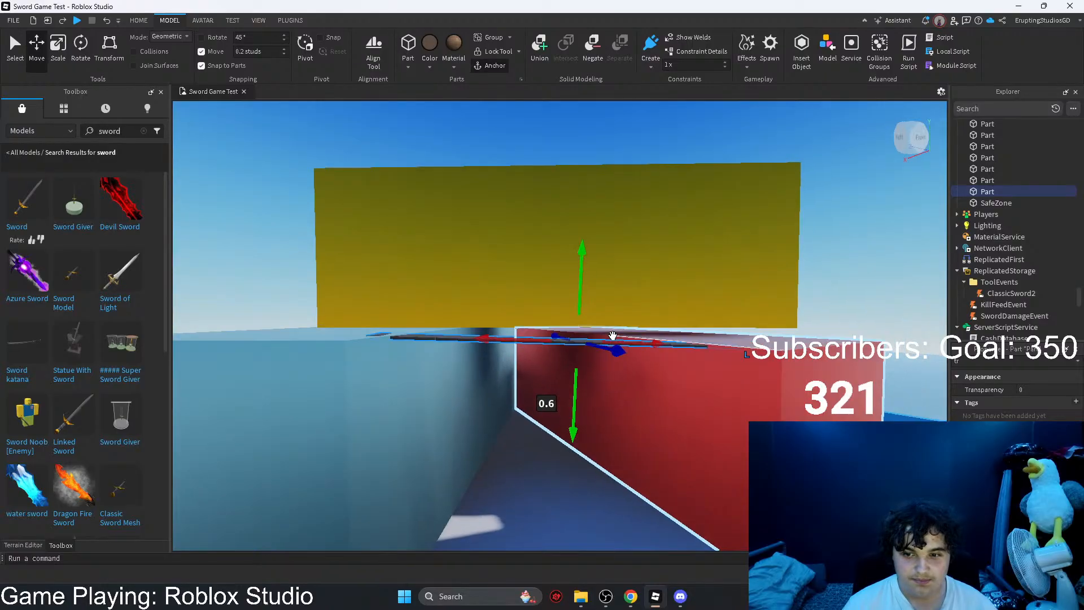
pyautogui.moveTo(612, 336); pyautogui.dragTo(613, 336, button='right')
pyautogui.press('w')
pyautogui.press('s')
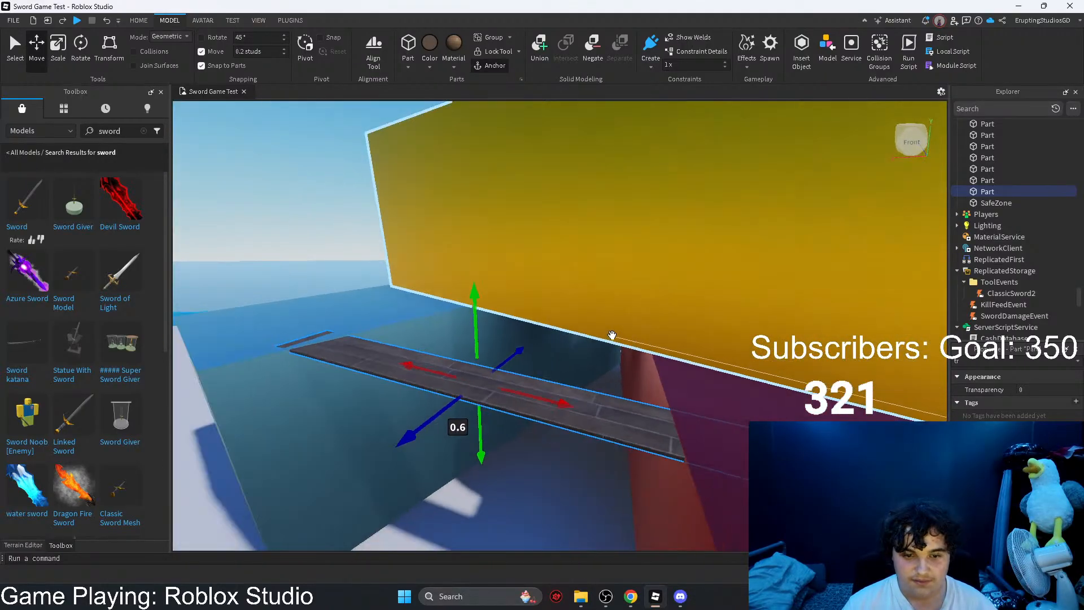
pyautogui.press('a')
# Step: Tilt the plank about 1.19° and raise it 0.2 studs so it rests across the two containers
pyautogui.moveTo(549, 312); pyautogui.dragTo(595, 316)
pyautogui.hotkey('ctrl', '4')
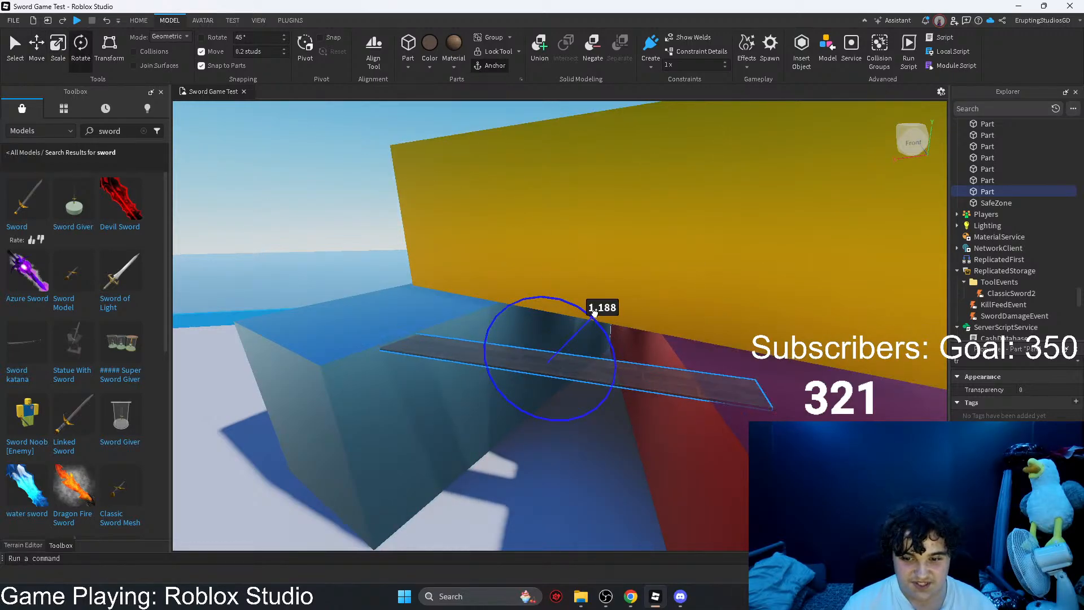
pyautogui.click(37, 61)
pyautogui.moveTo(547, 281); pyautogui.dragTo(549, 275)
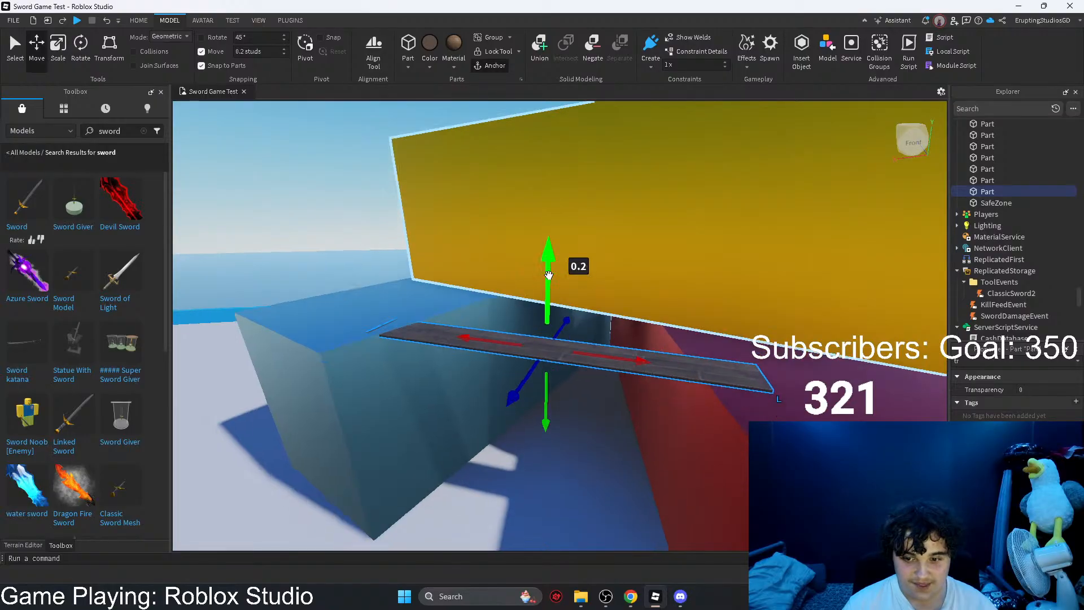
pyautogui.press('w')
pyautogui.moveTo(549, 275); pyautogui.dragTo(549, 275, button='right')
pyautogui.press('w')
pyautogui.press('s')
pyautogui.press('w')
pyautogui.press('s')
pyautogui.click(79, 53)
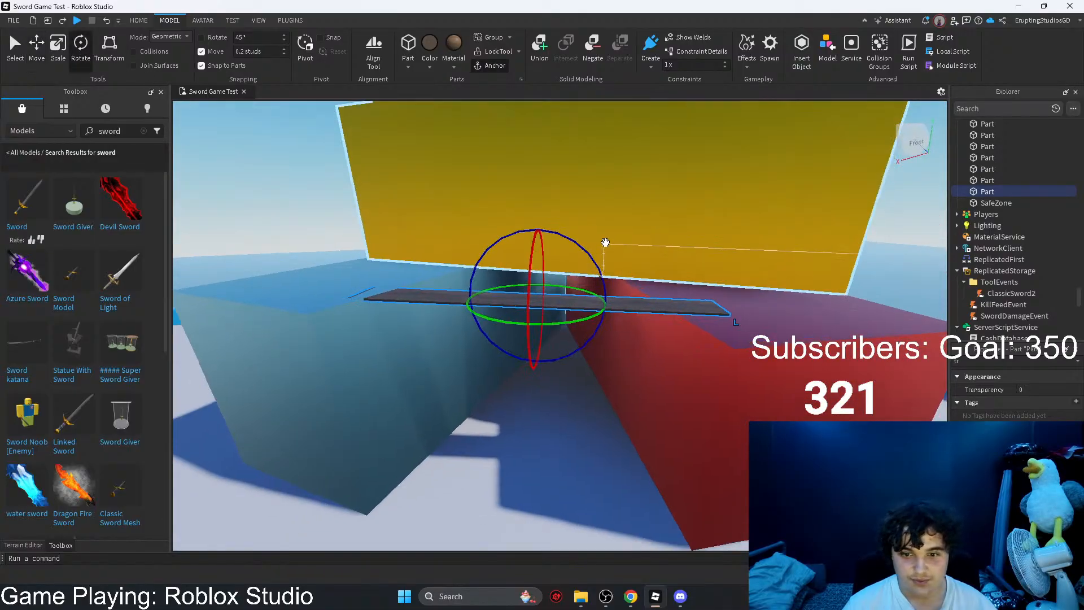
pyautogui.press('w')
pyautogui.moveTo(556, 275); pyautogui.dragTo(553, 276)
pyautogui.press('a')
pyautogui.moveTo(554, 275); pyautogui.dragTo(554, 275, button='right')
pyautogui.press('s')
# Step: Deselect the plank and examine the container layout around the safe-zone building from above
pyautogui.press('s')
pyautogui.moveTo(797, 206); pyautogui.dragTo(797, 205, button='right')
pyautogui.press('s')
pyautogui.moveTo(653, 213); pyautogui.dragTo(652, 211, button='right')
pyautogui.press('e')
pyautogui.click(711, 297)
pyautogui.moveTo(712, 297); pyautogui.dragTo(711, 297, button='right')
pyautogui.press('w')
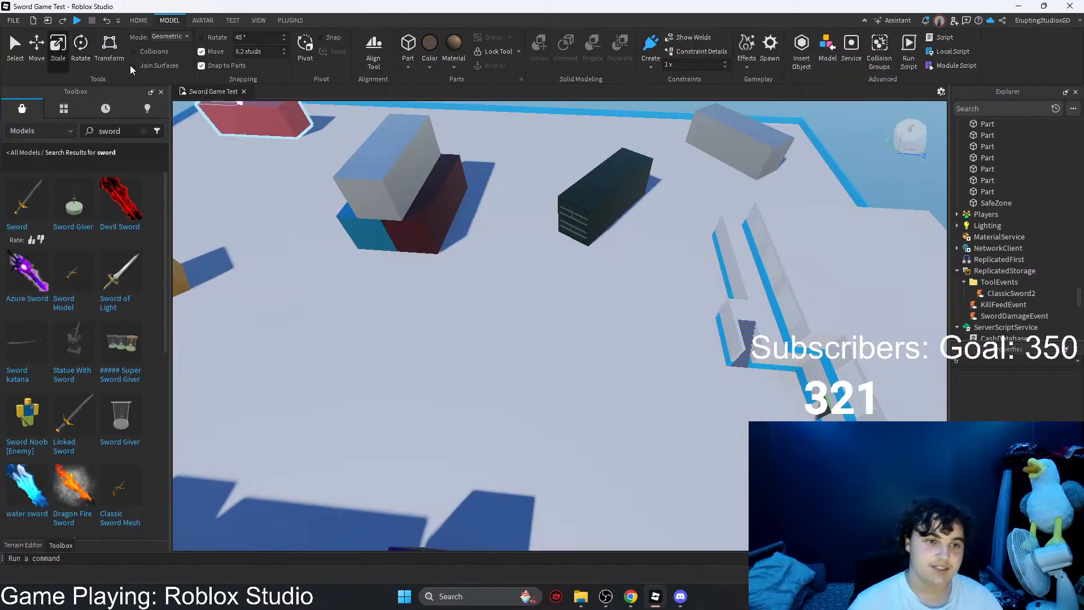
pyautogui.moveTo(552, 237); pyautogui.dragTo(552, 237, button='right')
pyautogui.moveTo(668, 187); pyautogui.dragTo(667, 186, button='right')
pyautogui.press('w')
pyautogui.moveTo(566, 230); pyautogui.dragTo(568, 259, button='right')
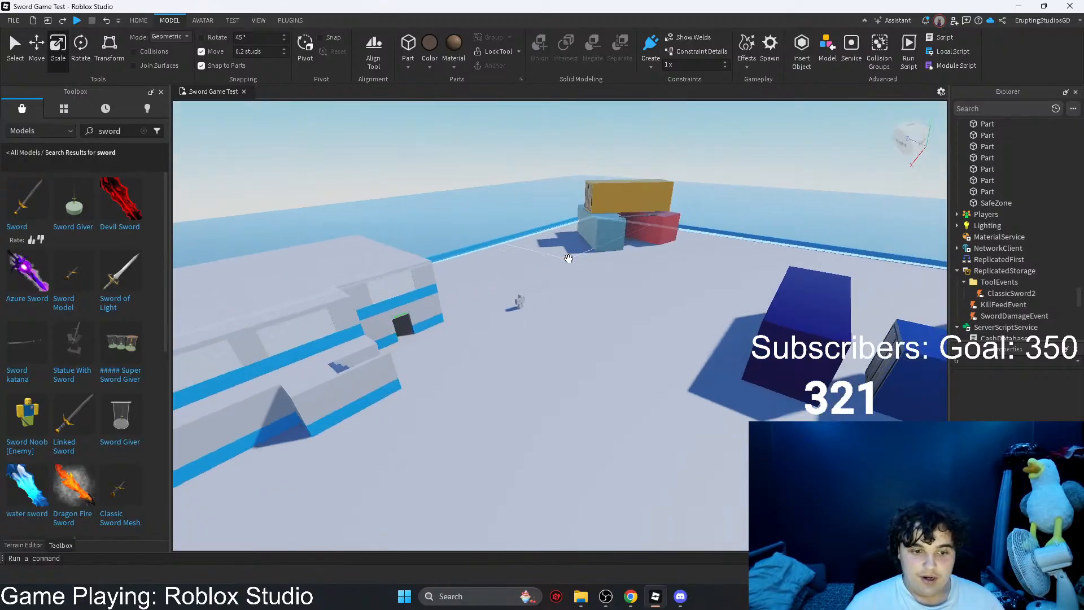
pyautogui.press('s')
# Step: Clear the sword search from the Toolbox
pyautogui.click(143, 131)
pyautogui.moveTo(396, 264); pyautogui.dragTo(397, 264, button='right')
pyautogui.press('s')
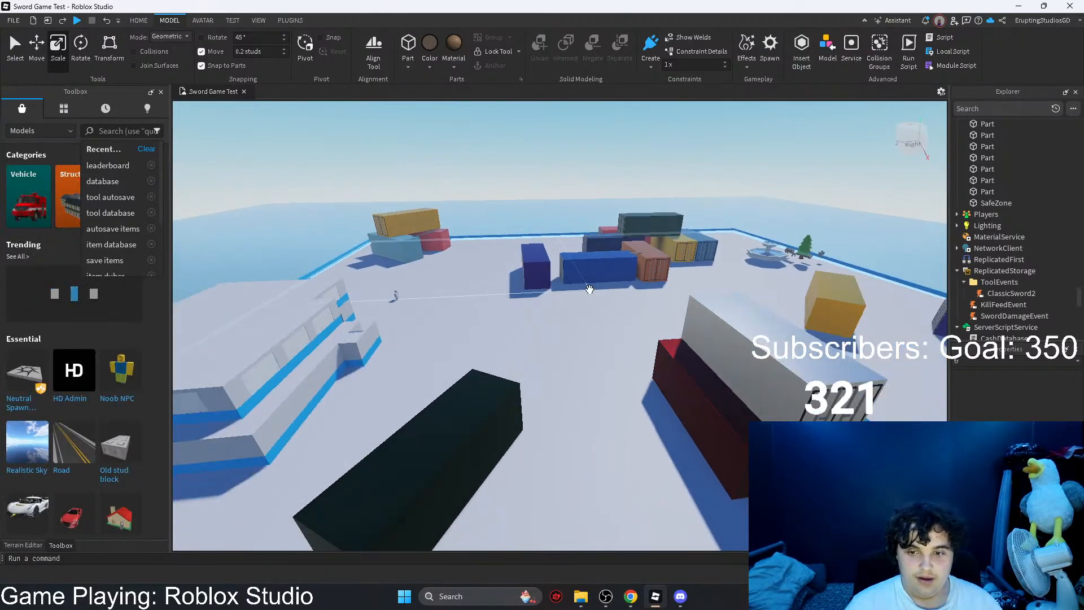
pyautogui.press('s')
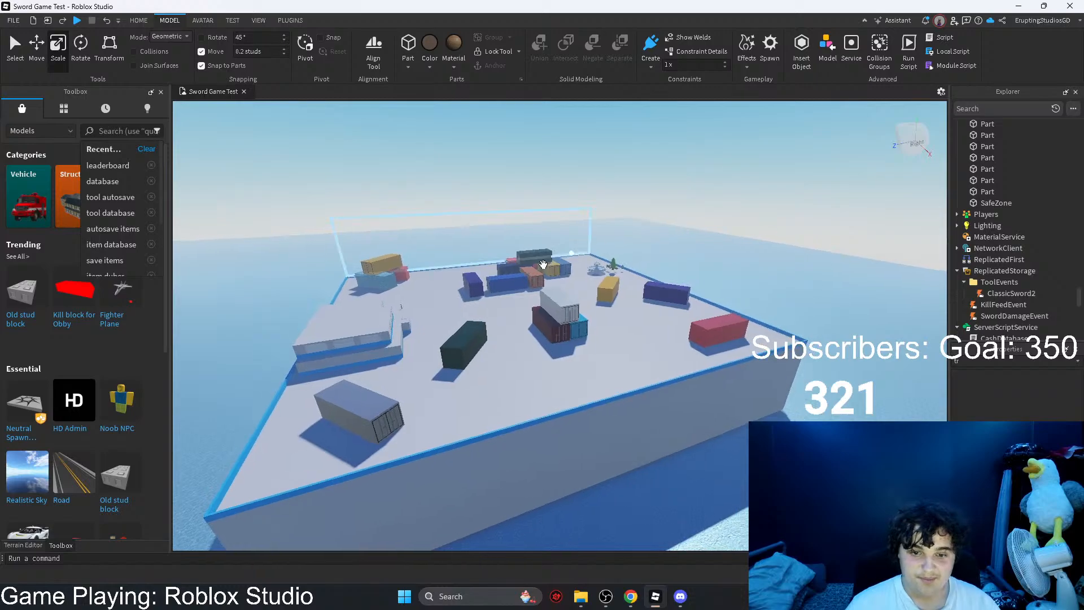
pyautogui.moveTo(543, 264); pyautogui.dragTo(543, 264, button='right')
pyautogui.press('w')
pyautogui.click(80, 127)
pyautogui.moveTo(396, 183); pyautogui.dragTo(396, 183, button='right')
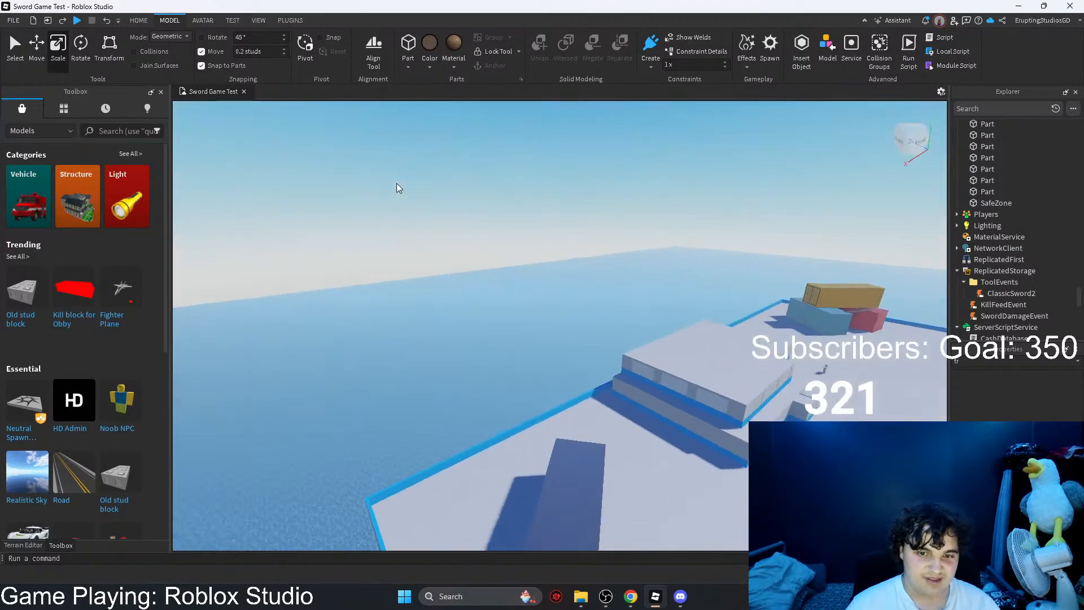
# Step: Examine the map from the safe-zone building past the container stacks to the fountain
pyautogui.press('w')
pyautogui.moveTo(558, 301); pyautogui.dragTo(566, 305, button='right')
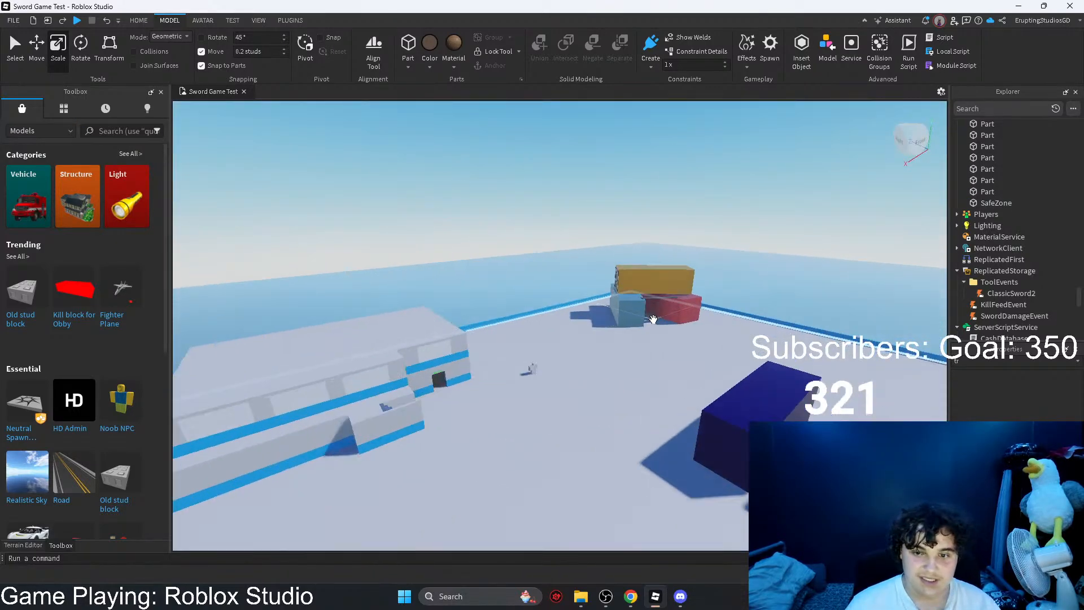
pyautogui.moveTo(654, 359); pyautogui.dragTo(612, 358, button='right')
pyautogui.press('s')
pyautogui.press('w')
pyautogui.moveTo(535, 307); pyautogui.dragTo(574, 310, button='right')
pyautogui.press('w')
pyautogui.press('d')
pyautogui.press('w')
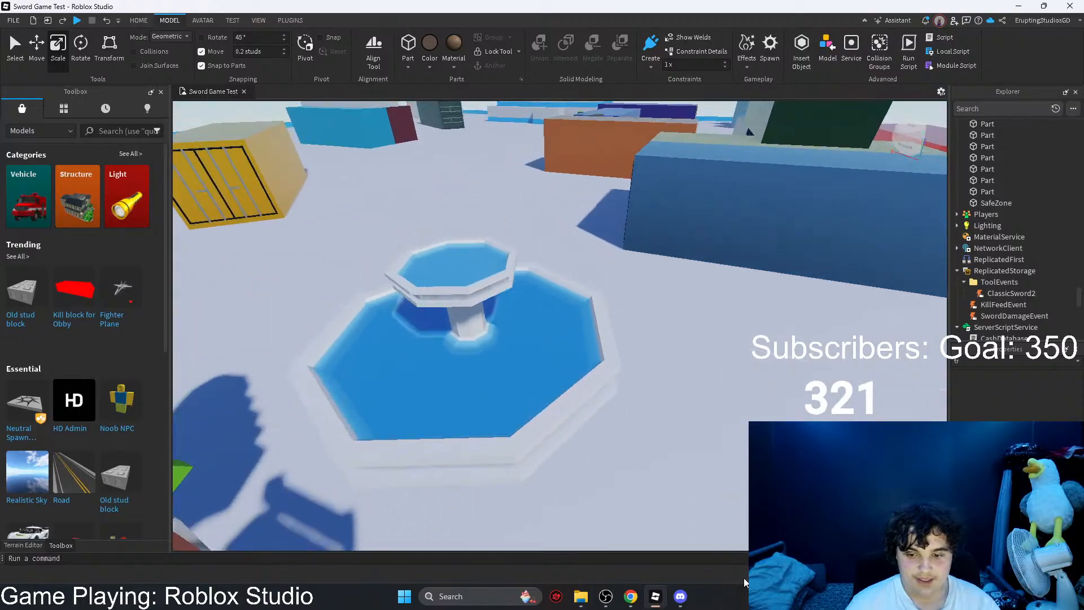
# Step: Switch to Chrome, dismiss the notification request and read the reply on the DevForum topic about custom swords
pyautogui.moveTo(625, 600)
pyautogui.click(666, 545)
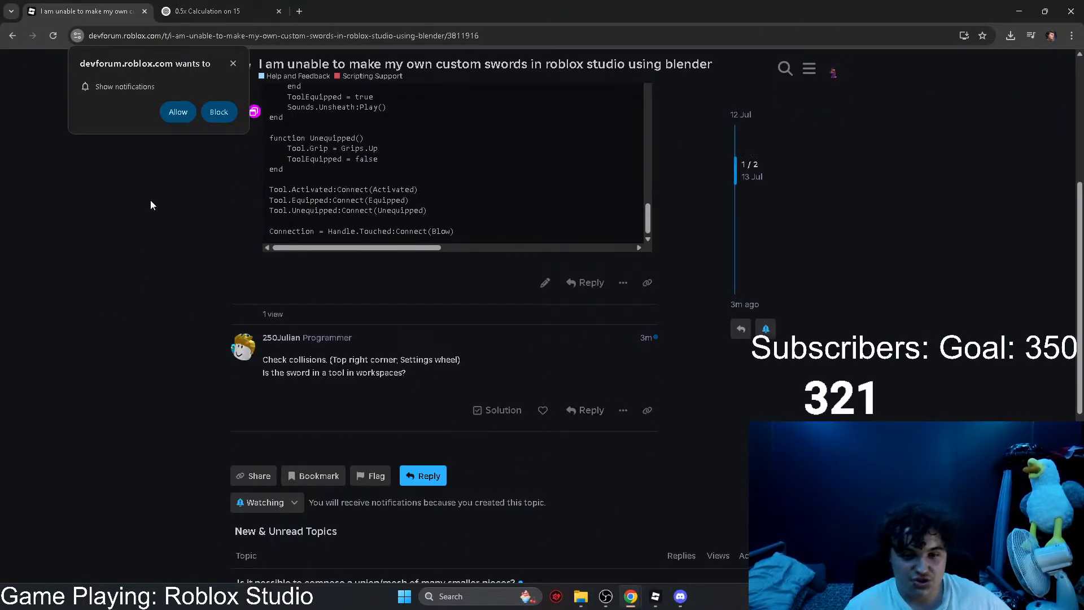
pyautogui.click(231, 64)
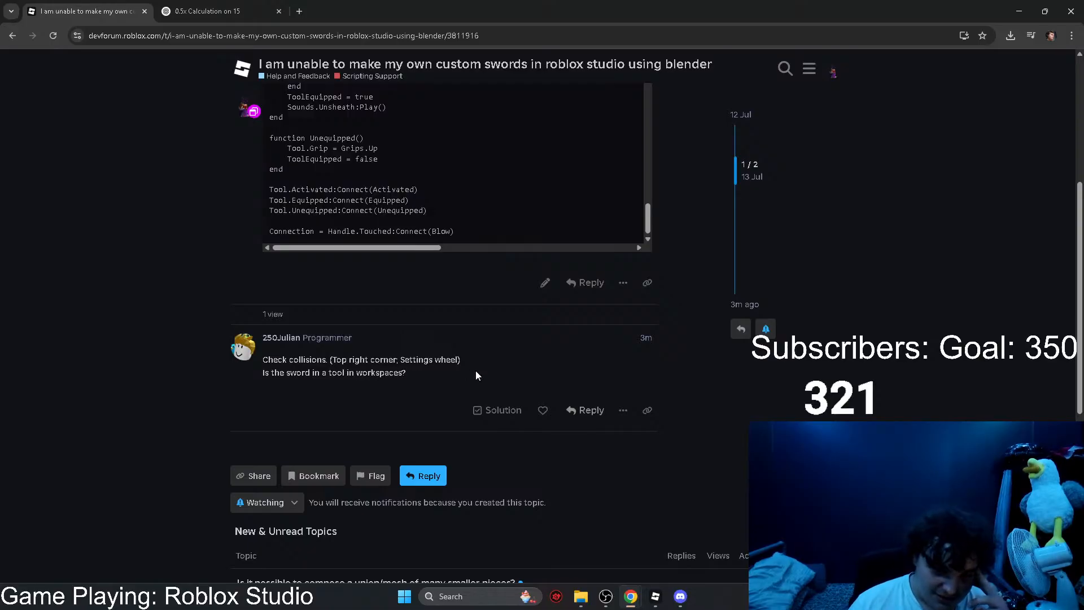
# Step: Switch back to Roblox Studio, select the ClassicSword2 tool beside the dummy and view it up close
pyautogui.click(655, 597)
pyautogui.moveTo(675, 414); pyautogui.dragTo(676, 414, button='right')
pyautogui.press('w')
pyautogui.click(779, 335)
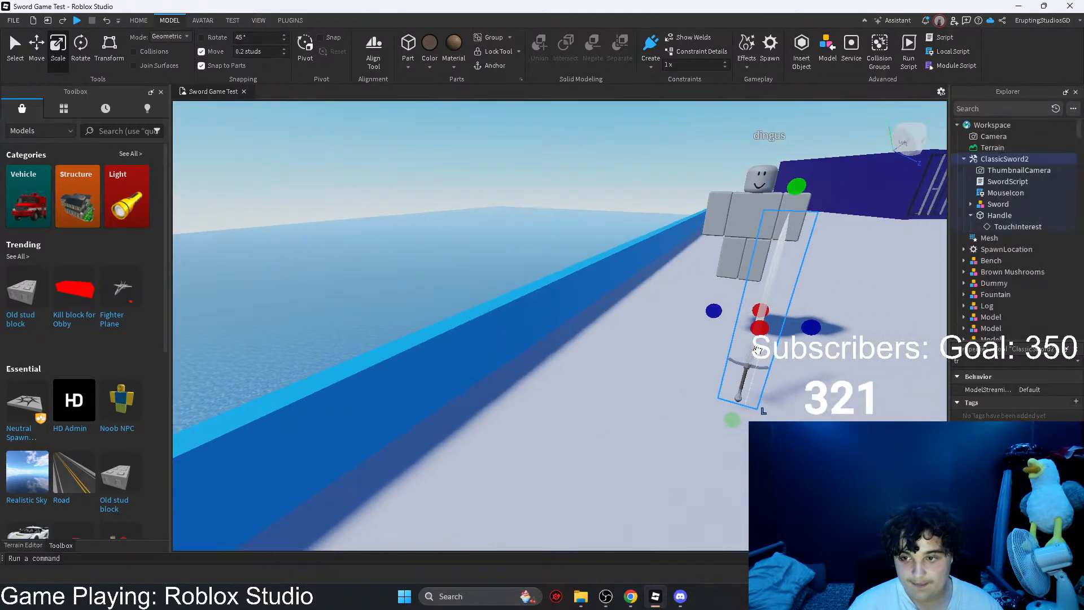
pyautogui.moveTo(830, 289); pyautogui.dragTo(829, 289, button='right')
pyautogui.press('d')
pyautogui.press('w')
pyautogui.moveTo(679, 460); pyautogui.dragTo(680, 460, button='right')
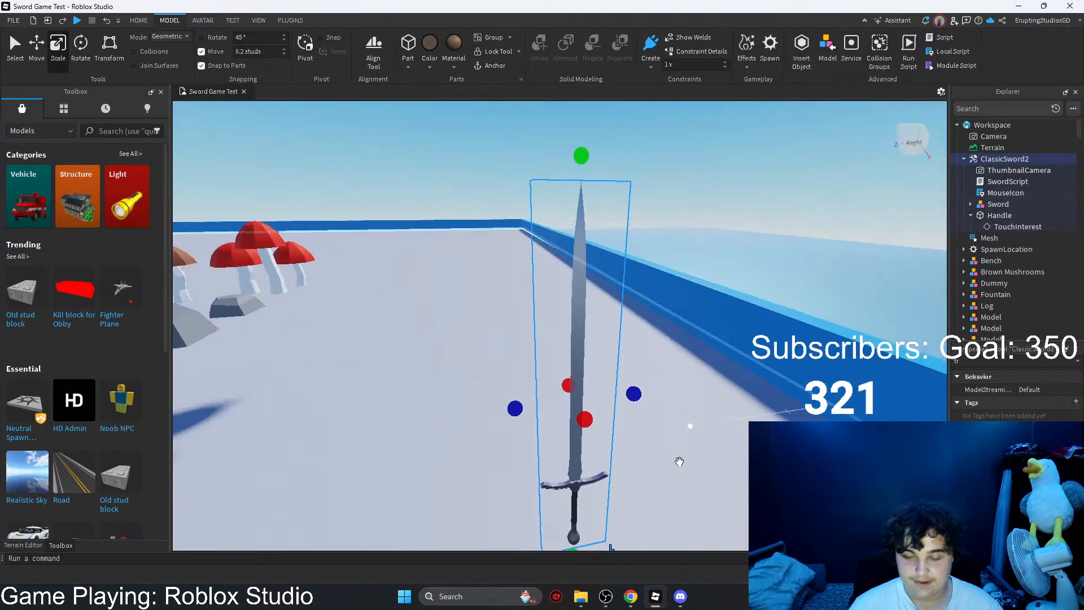
pyautogui.click(450, 591)
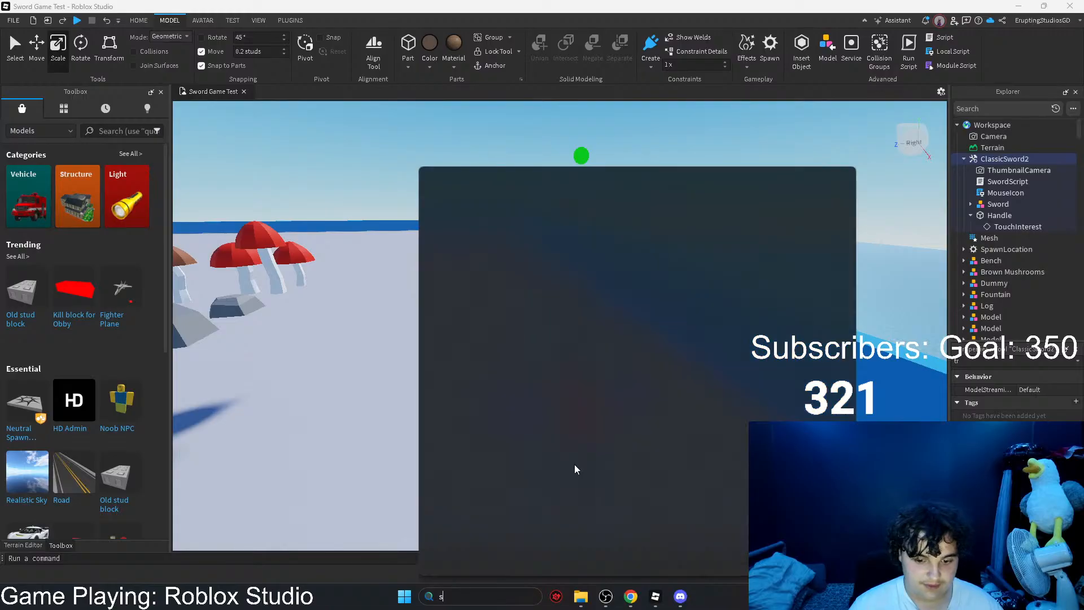
pyautogui.write('s')
pyautogui.click(479, 246)
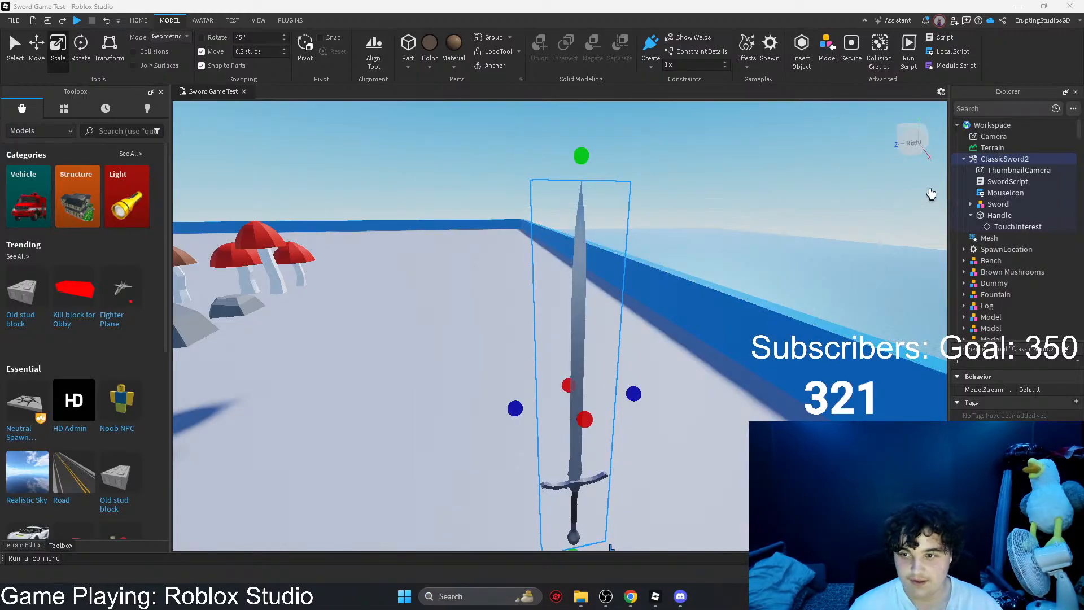
pyautogui.click(405, 14)
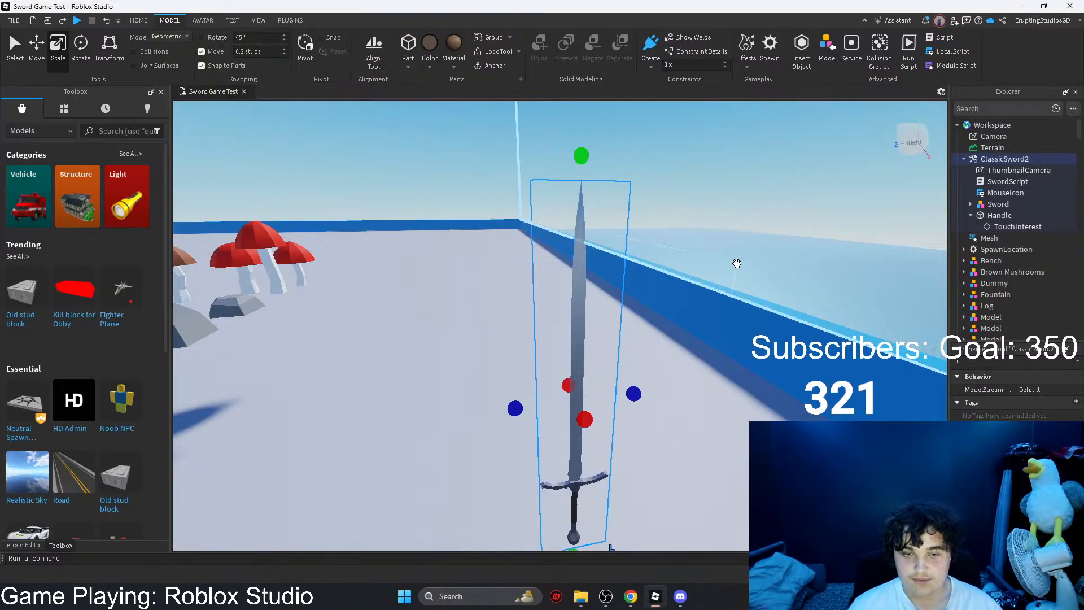
# Step: Capture a screenshot of the Explorer tree showing ClassicSword2 and its child objects in Workspace
pyautogui.moveTo(735, 261); pyautogui.dragTo(738, 264, button='right')
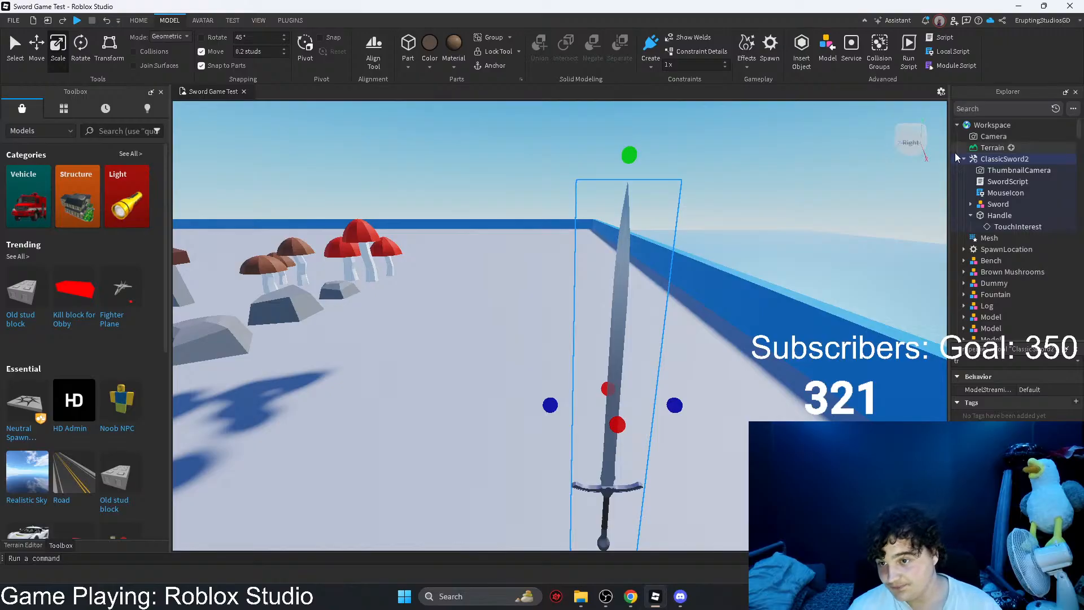
pyautogui.press('shift+super+s')
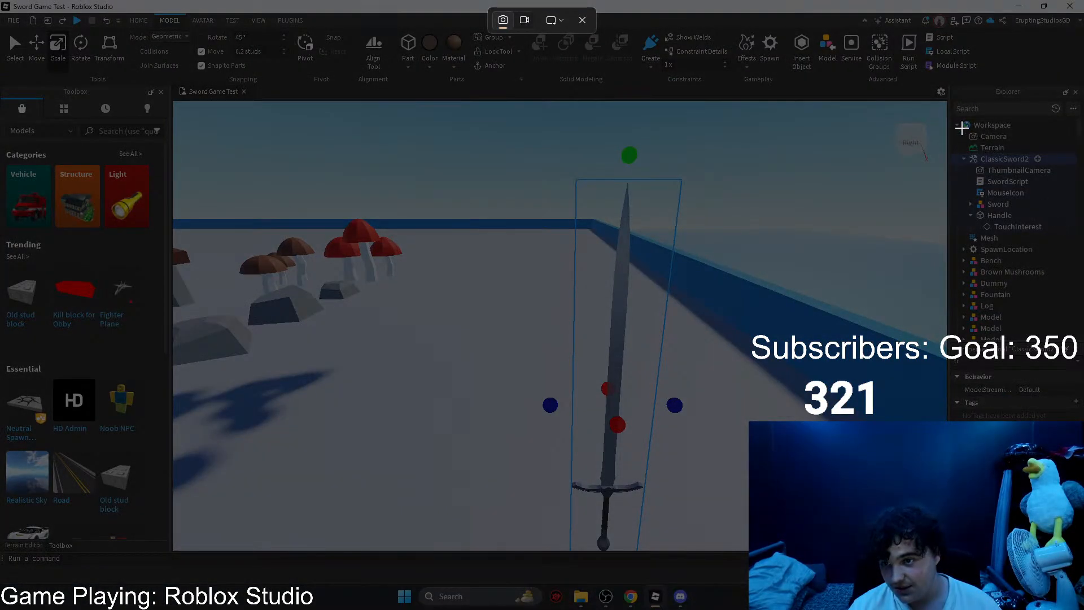
pyautogui.moveTo(953, 118); pyautogui.dragTo(1077, 233)
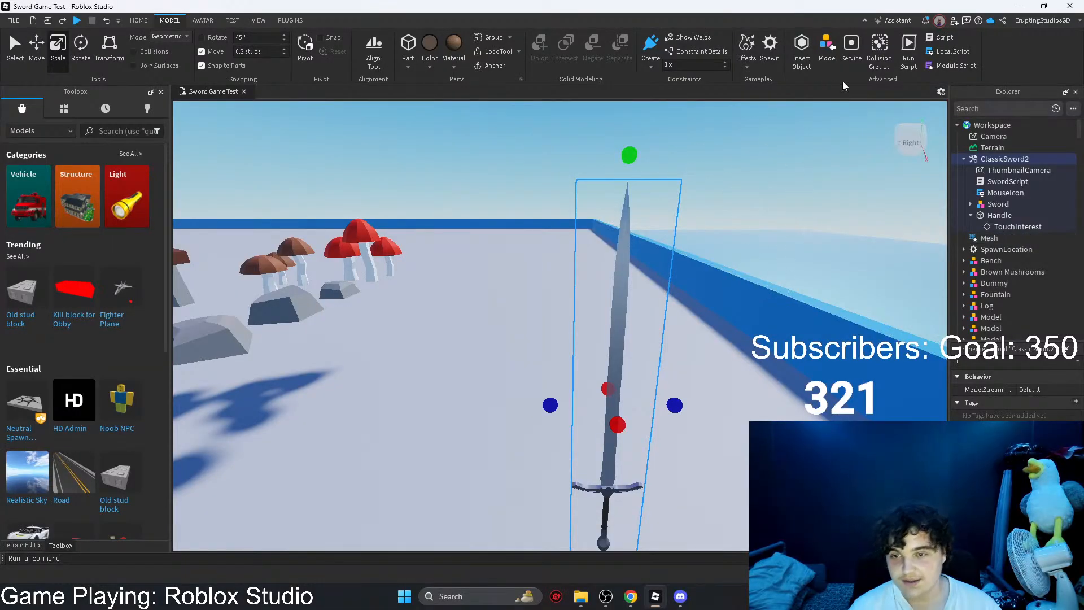
# Step: Switch to Chrome and reply to the comment on the custom swords topic with the ClassicSword2 Explorer screenshot
pyautogui.click(1019, 6)
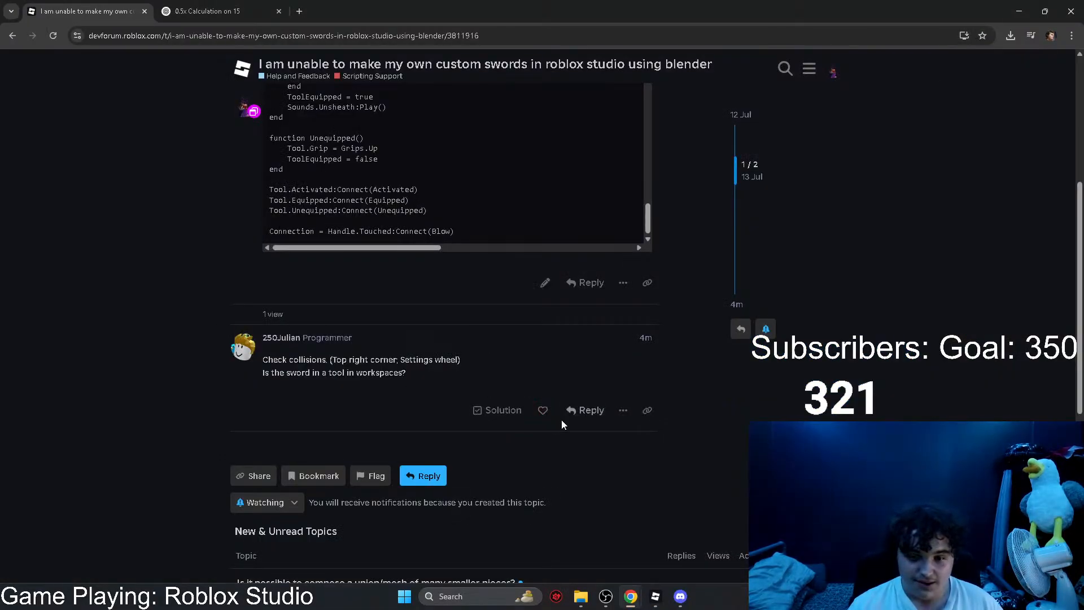
pyautogui.click(577, 411)
pyautogui.hotkey('ctrl', 'v')
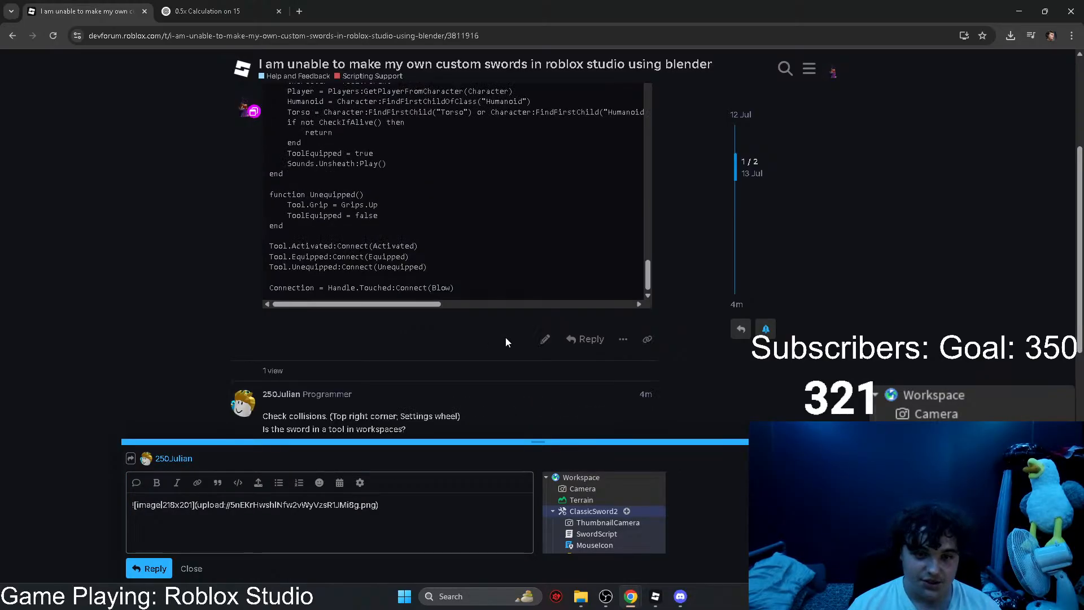
pyautogui.click(158, 564)
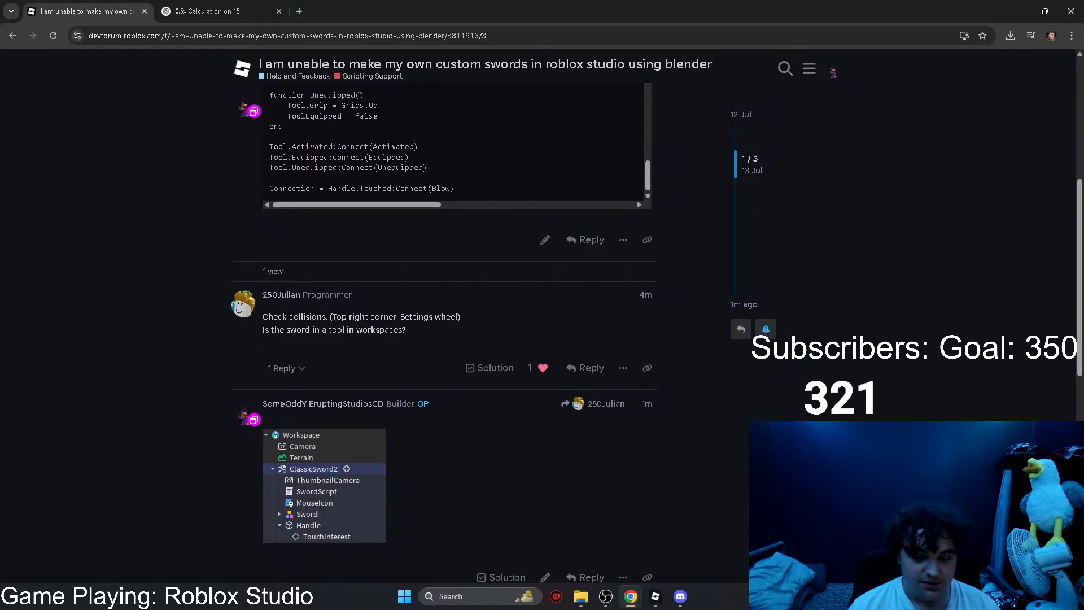
# Step: Switch back to Roblox Studio and examine the Explorer options and the map from the containers to the safe-zone building
pyautogui.click(656, 596)
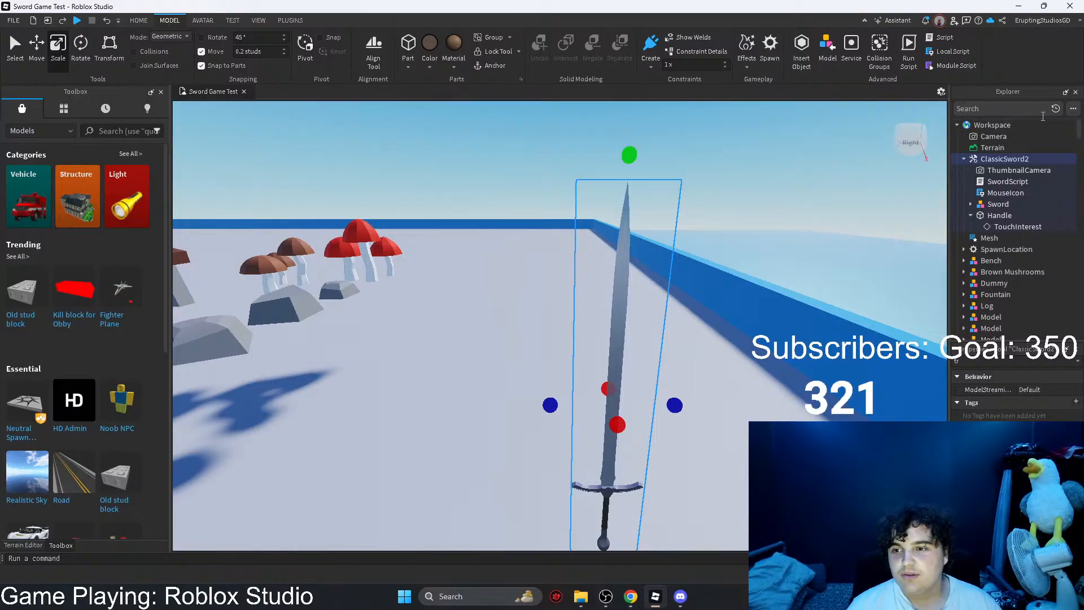
pyautogui.click(1072, 108)
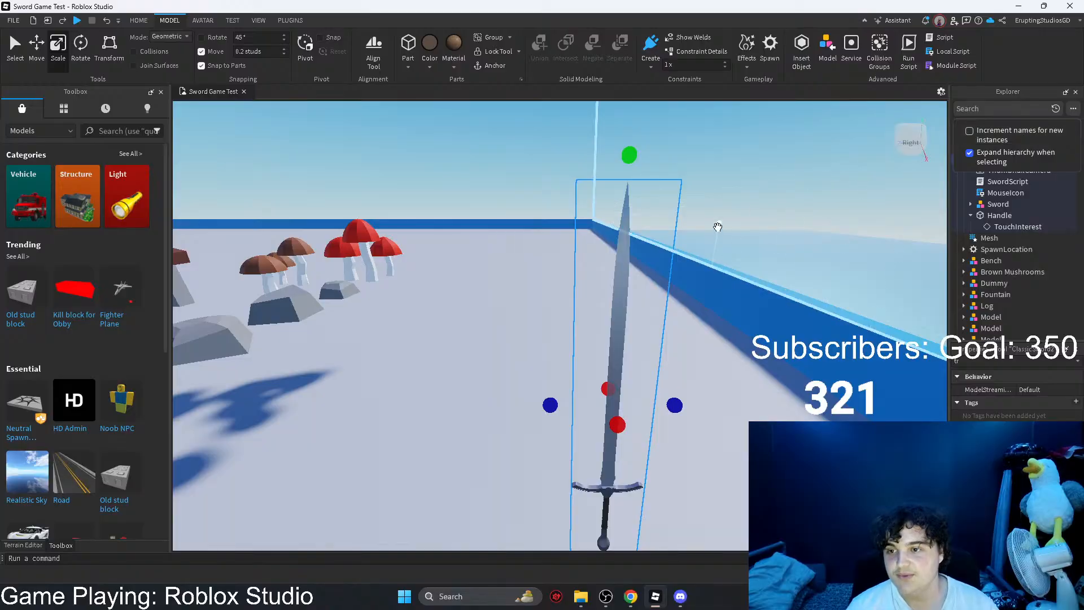
pyautogui.moveTo(716, 227); pyautogui.dragTo(718, 240, button='right')
pyautogui.scroll(-6, 733, 232)
pyautogui.moveTo(753, 220); pyautogui.dragTo(1013, 307, button='middle')
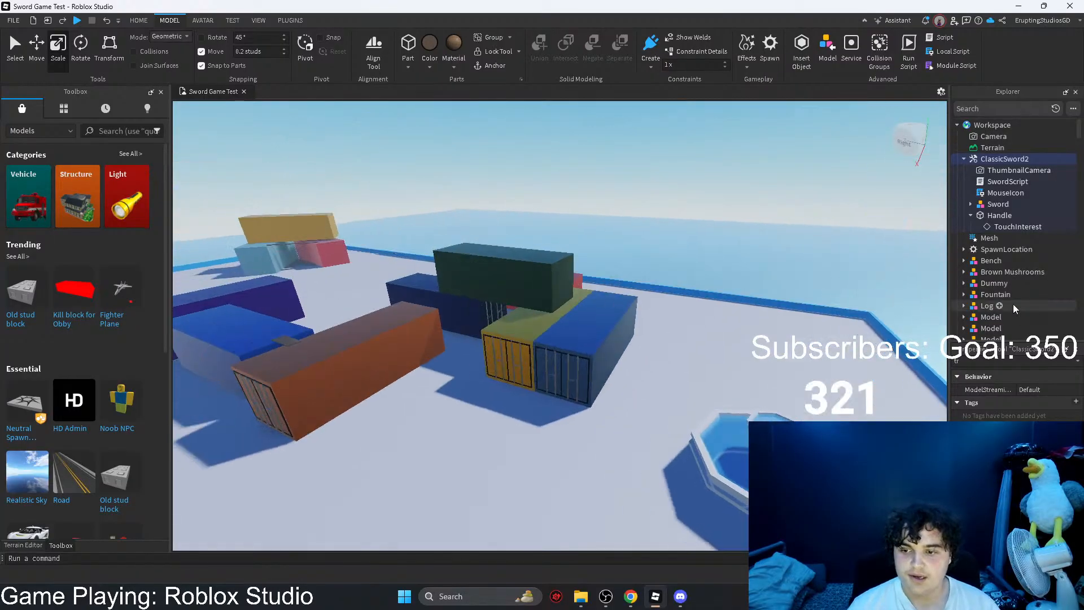
pyautogui.moveTo(339, 256)
pyautogui.mouseDown(button='middle')
pyautogui.moveTo(502, 266)
pyautogui.moveTo(525, 278)
pyautogui.mouseUp(button='middle')
pyautogui.moveTo(316, 337)
pyautogui.mouseDown(button='middle')
pyautogui.moveTo(341, 322)
pyautogui.moveTo(499, 351)
pyautogui.mouseUp(button='middle')
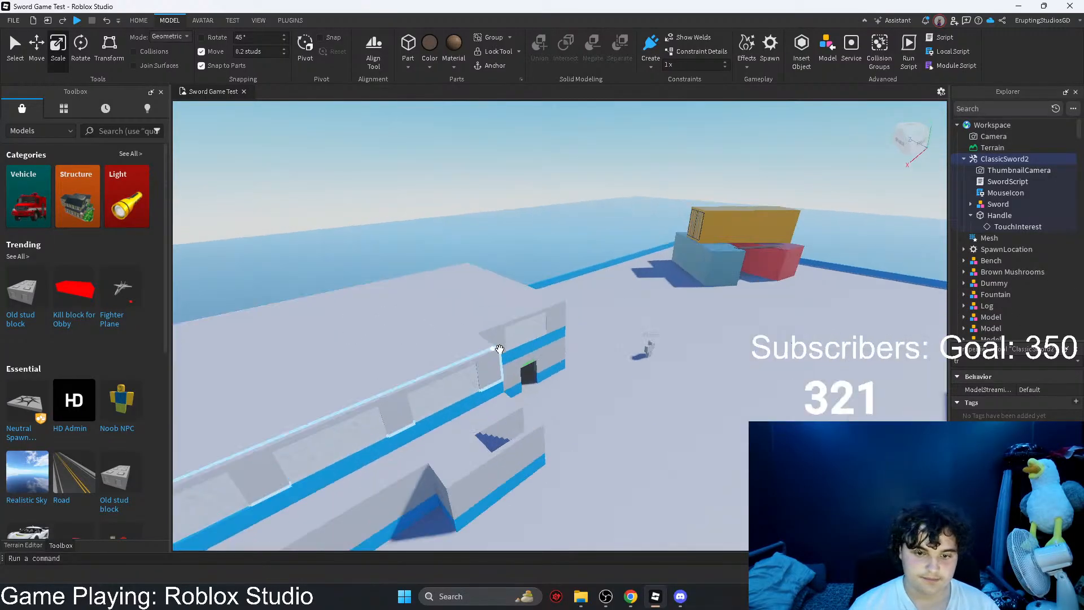
pyautogui.scroll(10, 508, 346)
pyautogui.moveTo(508, 346); pyautogui.dragTo(511, 346, button='right')
pyautogui.scroll(-5, 595, 337)
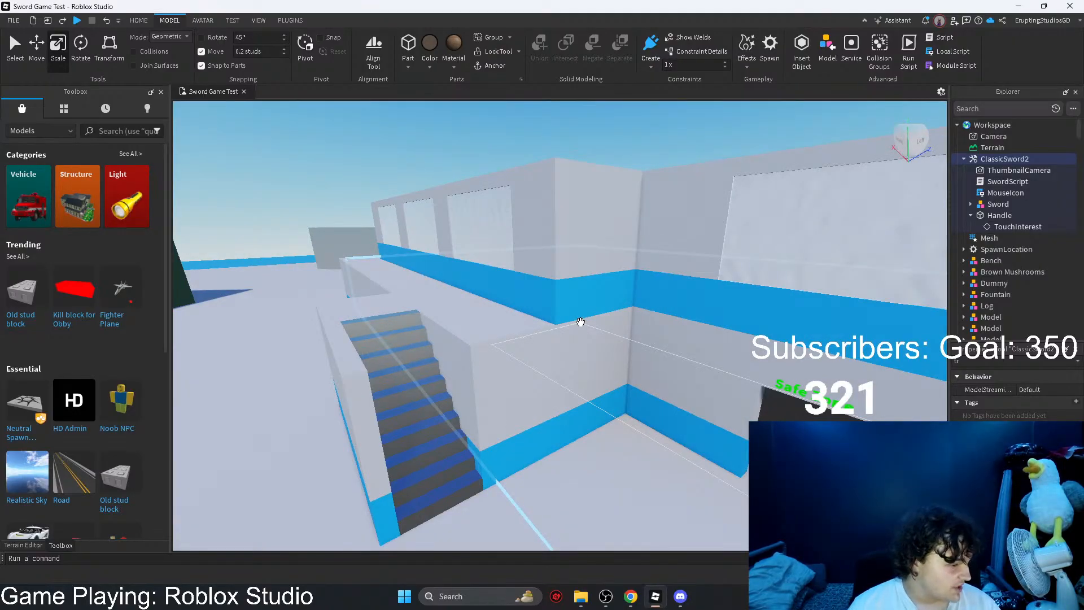
pyautogui.scroll(-5, 580, 322)
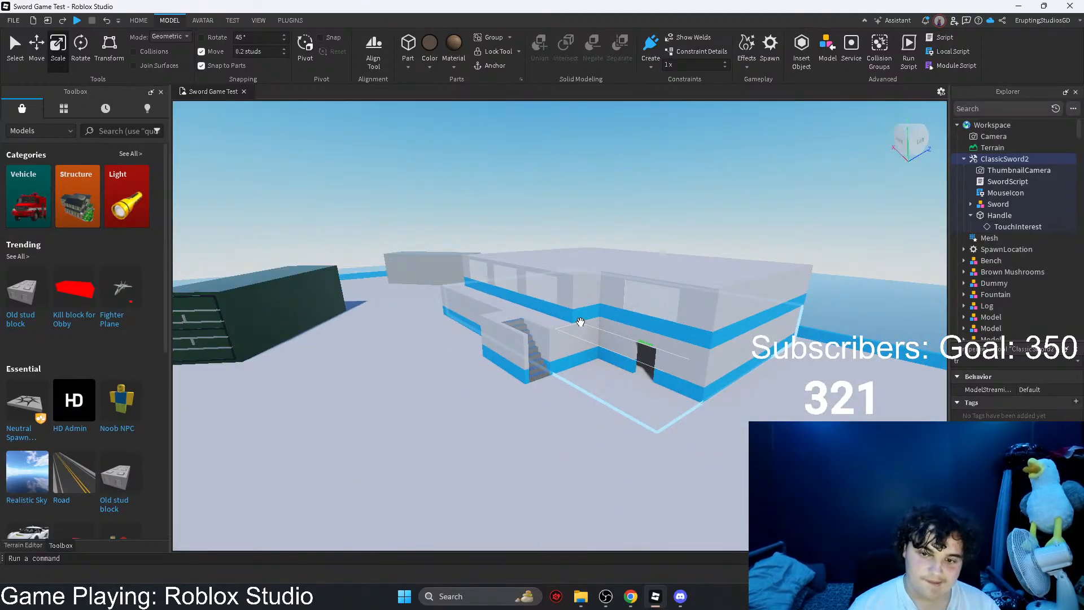
# Step: Select the SpawnLocation inside the safe-zone building and lower it 1.2 studs into the floor
pyautogui.scroll(10, 580, 322)
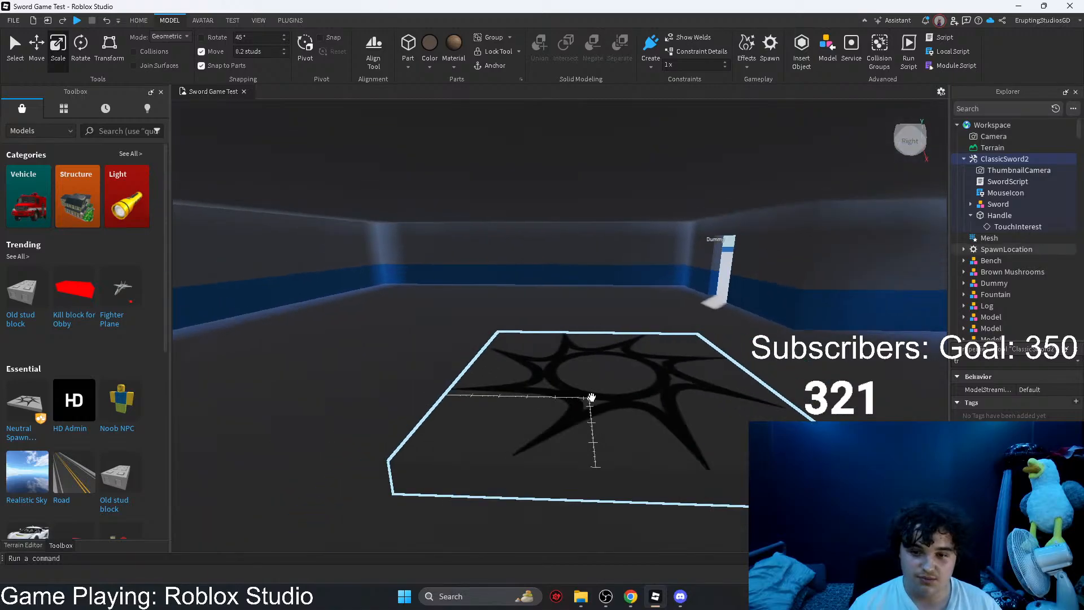
pyautogui.click(591, 398)
pyautogui.click(38, 48)
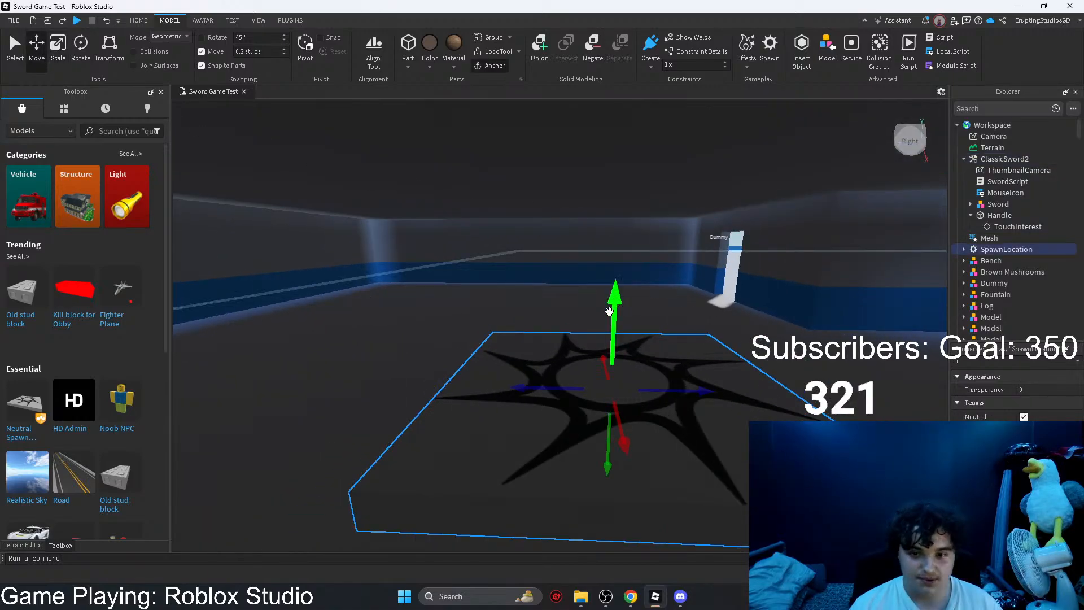
pyautogui.moveTo(609, 311); pyautogui.dragTo(613, 341)
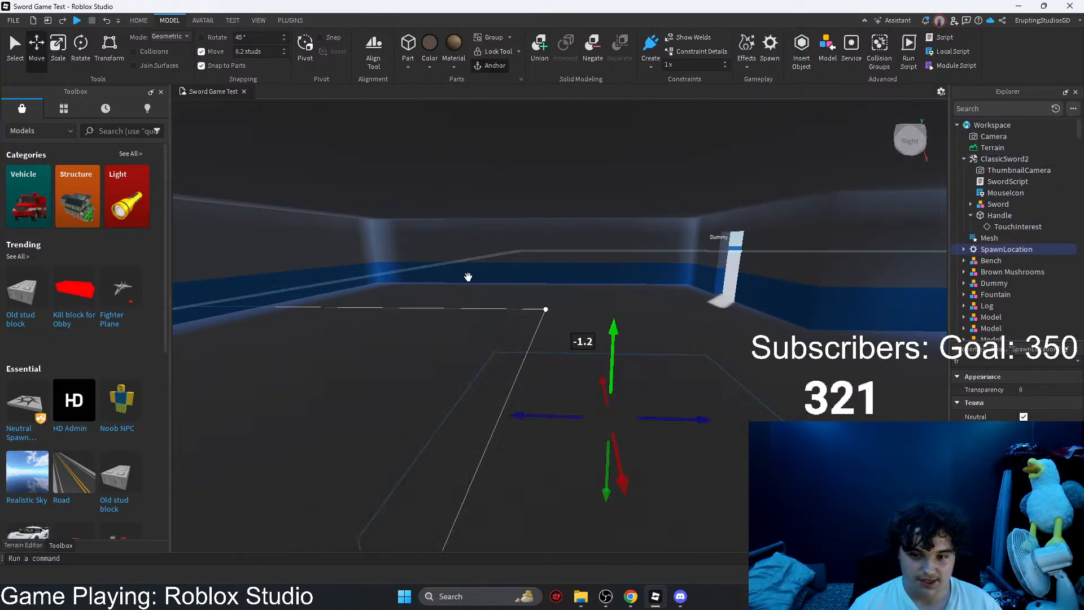
# Step: Scale down the SpawnLocation pad horizontally inside the safe-zone building
pyautogui.click(59, 49)
pyautogui.moveTo(436, 413); pyautogui.dragTo(541, 420)
pyautogui.moveTo(575, 399); pyautogui.dragTo(477, 265, button='right')
pyautogui.moveTo(447, 273); pyautogui.dragTo(492, 287)
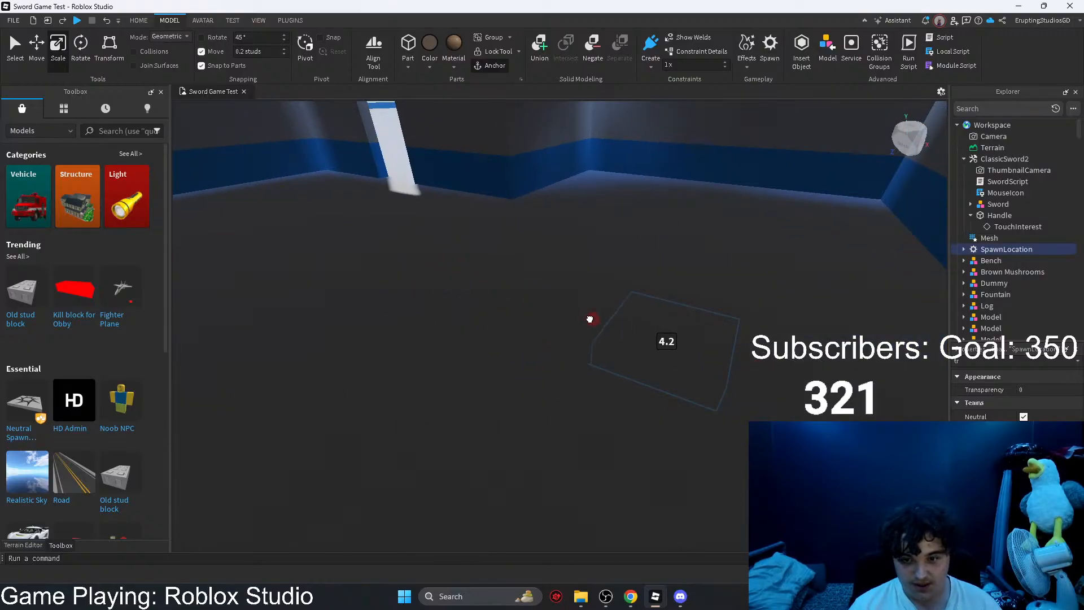
pyautogui.moveTo(593, 320); pyautogui.dragTo(594, 320)
# Step: Move the SpawnLocation about 19.2 studs across the floor toward the wall of the safe-zone room
pyautogui.press('d')
pyautogui.click(41, 51)
pyautogui.moveTo(564, 316); pyautogui.dragTo(503, 322, button='right')
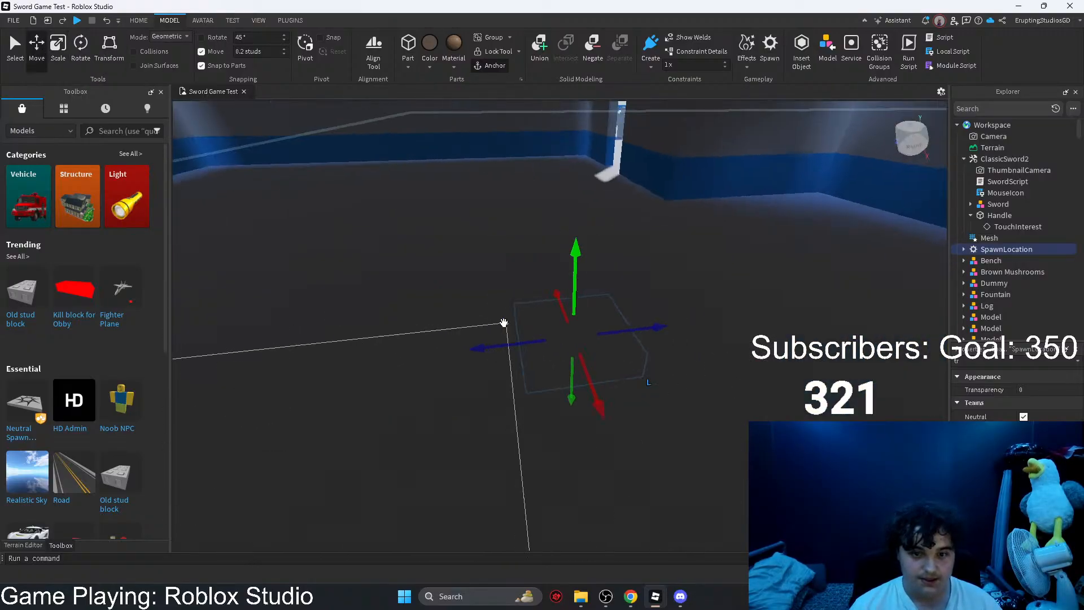
pyautogui.moveTo(510, 341); pyautogui.dragTo(563, 328)
pyautogui.press('d')
pyautogui.press('w')
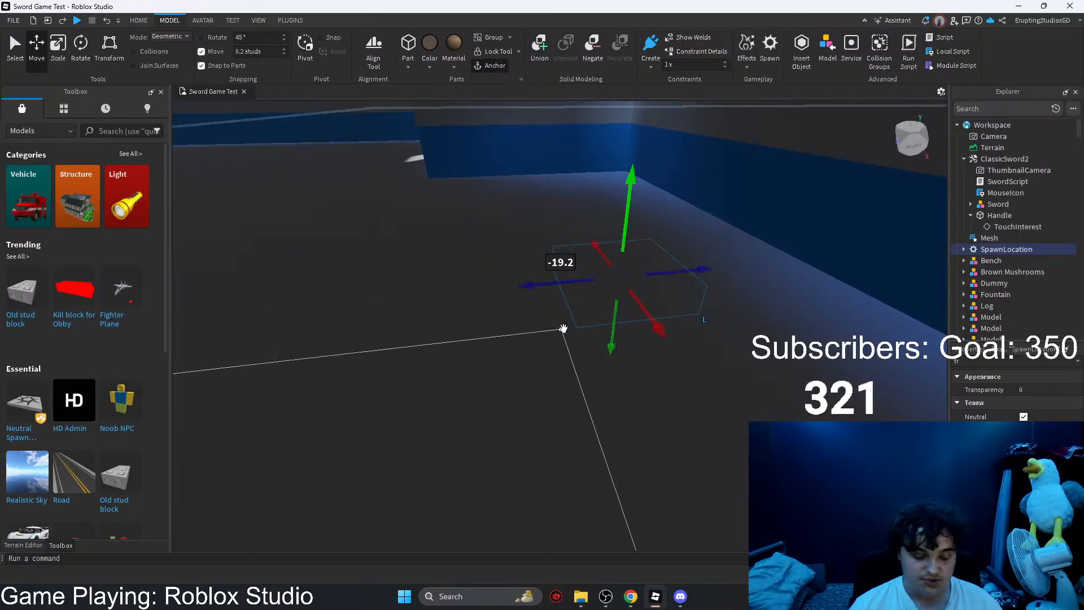
# Step: Duplicate the SpawnLocation and lower the copy about 21.2 studs from the roof into the safe-zone room
pyautogui.hotkey('ctrl', 'd')
pyautogui.moveTo(620, 279)
pyautogui.mouseDown(button='right')
pyautogui.moveTo(602, 259)
pyautogui.moveTo(608, 269)
pyautogui.mouseUp(button='right')
pyautogui.press('e')
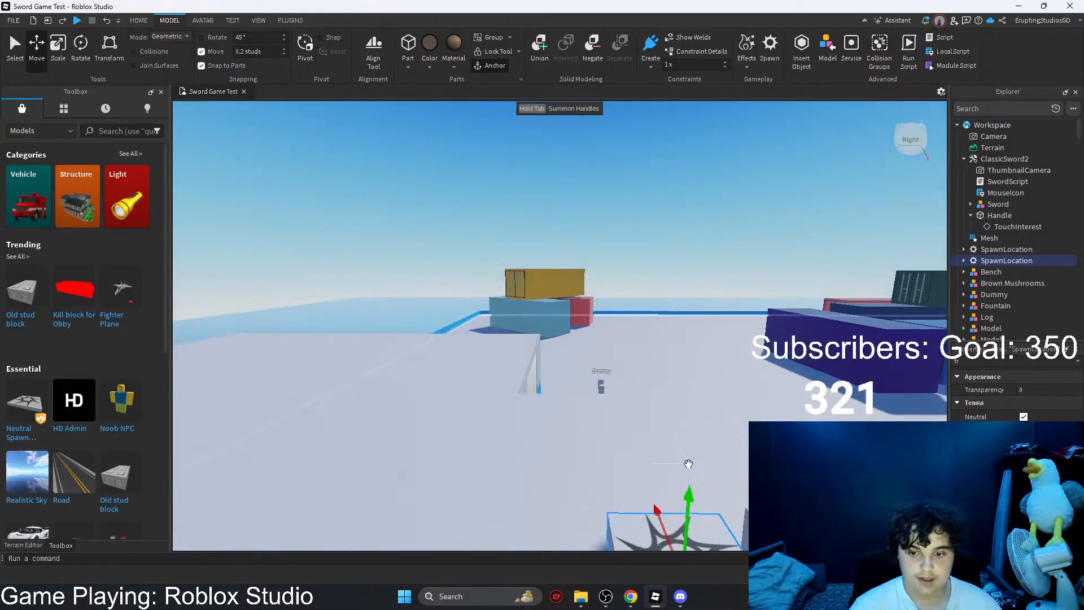
pyautogui.moveTo(687, 492); pyautogui.dragTo(633, 387)
pyautogui.moveTo(627, 349); pyautogui.dragTo(619, 259)
pyautogui.moveTo(618, 258); pyautogui.dragTo(614, 327, button='right')
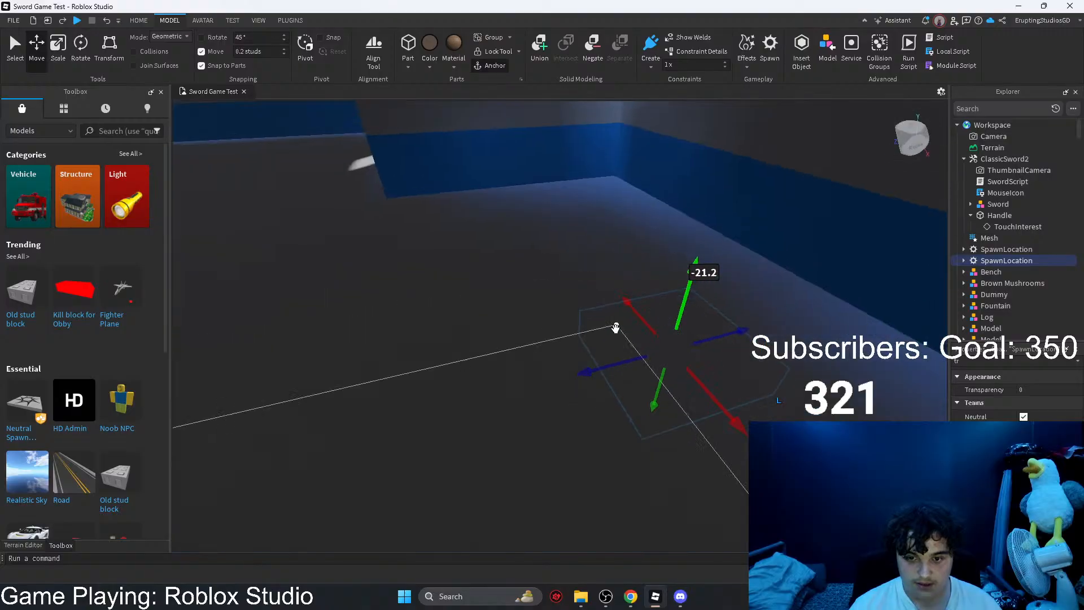
pyautogui.moveTo(612, 365); pyautogui.dragTo(639, 276)
# Step: Duplicate the SpawnLocation once more, place the third copy inside the safe-zone building and deselect it
pyautogui.hotkey('ctrl', 'd')
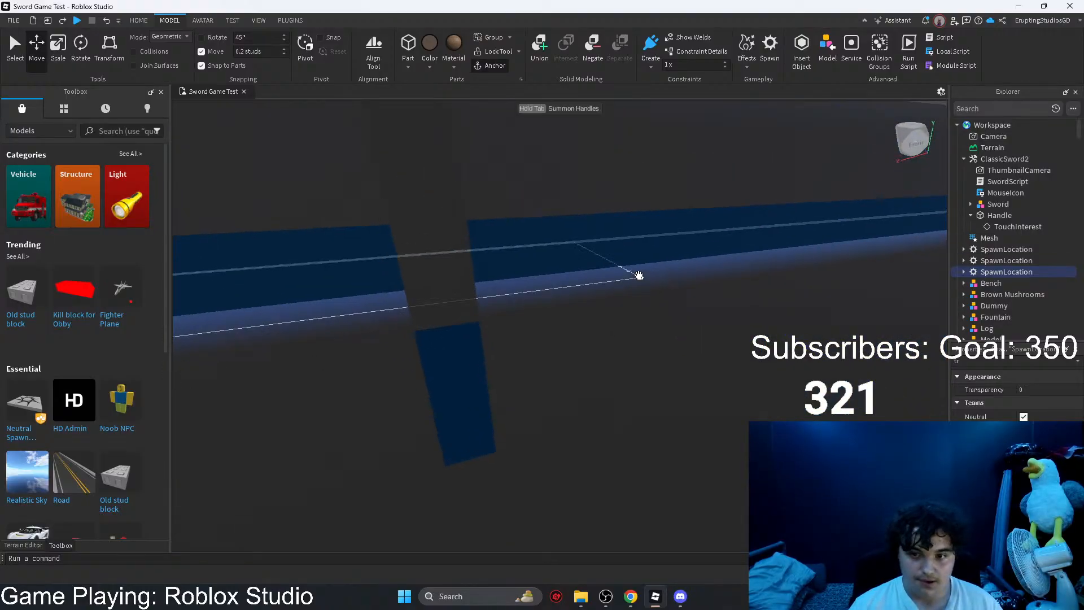
pyautogui.moveTo(638, 276); pyautogui.dragTo(707, 295, button='right')
pyautogui.moveTo(711, 237); pyautogui.dragTo(690, 287)
pyautogui.moveTo(645, 355); pyautogui.dragTo(472, 327)
pyautogui.press('s')
pyautogui.moveTo(472, 326); pyautogui.dragTo(472, 317, button='right')
pyautogui.click(630, 152)
pyautogui.moveTo(630, 152); pyautogui.dragTo(650, 215, button='right')
pyautogui.press('w')
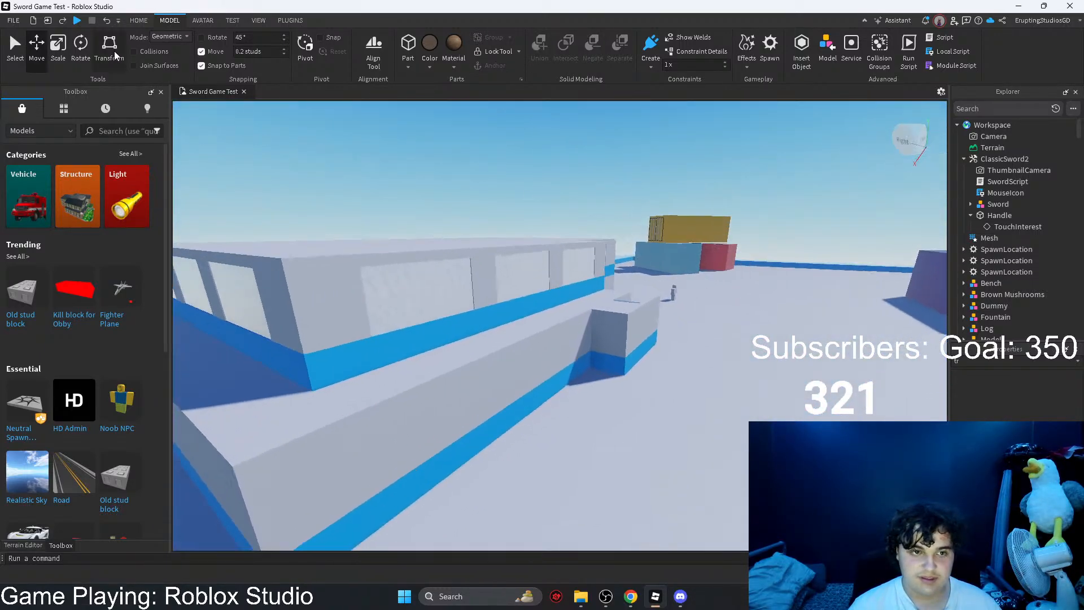
# Step: Playtest the game to check where the character spawns, and stop the test
pyautogui.click(144, 24)
pyautogui.click(495, 54)
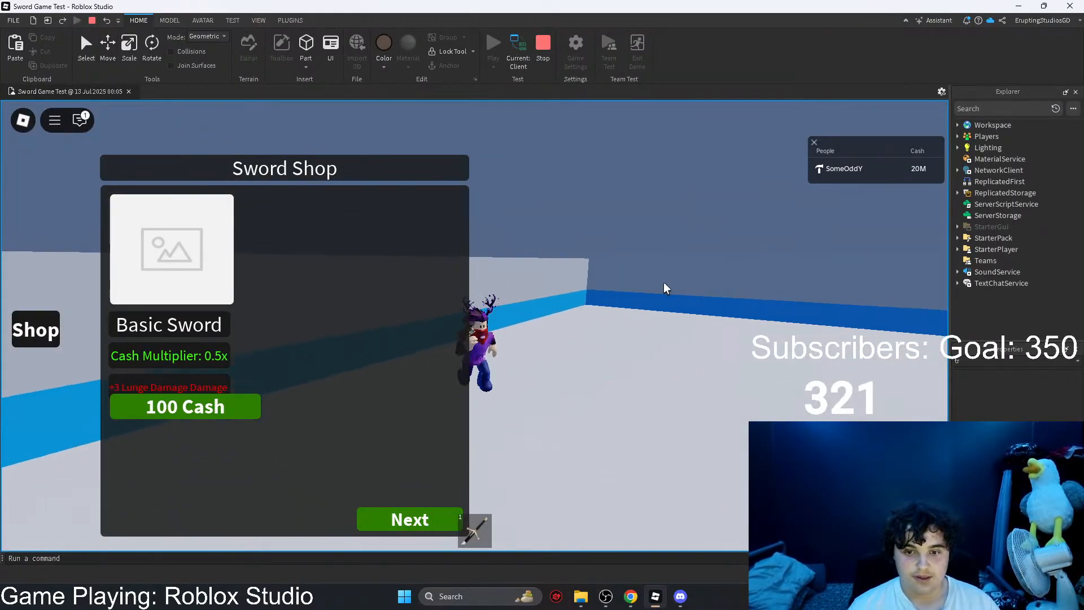
pyautogui.click(543, 45)
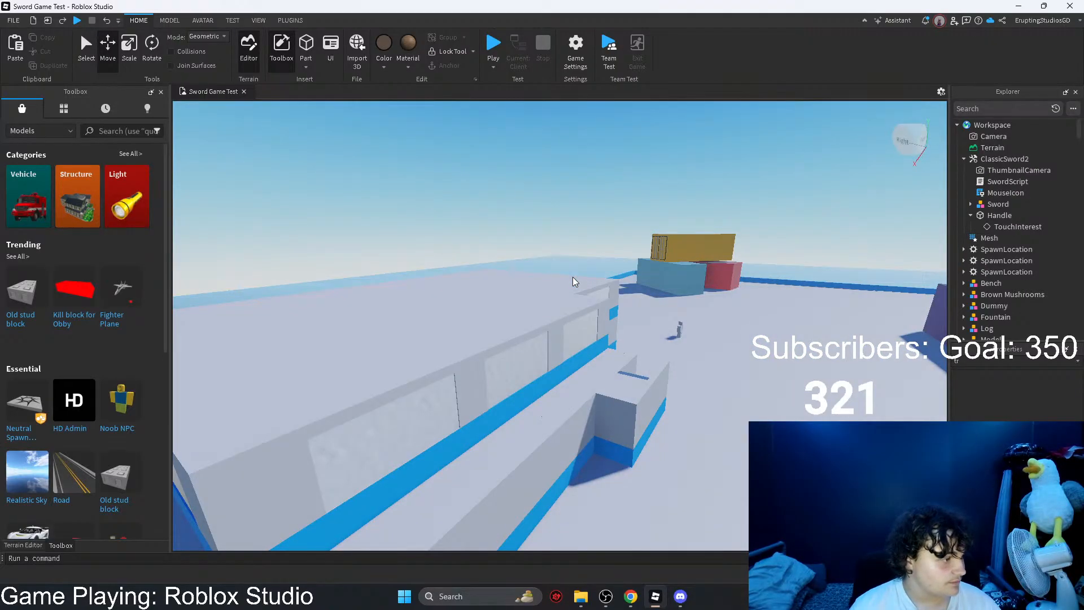
# Step: Examine the map layout from the safe-zone building over the container stacks to the fountain and back
pyautogui.scroll(-5, 655, 302)
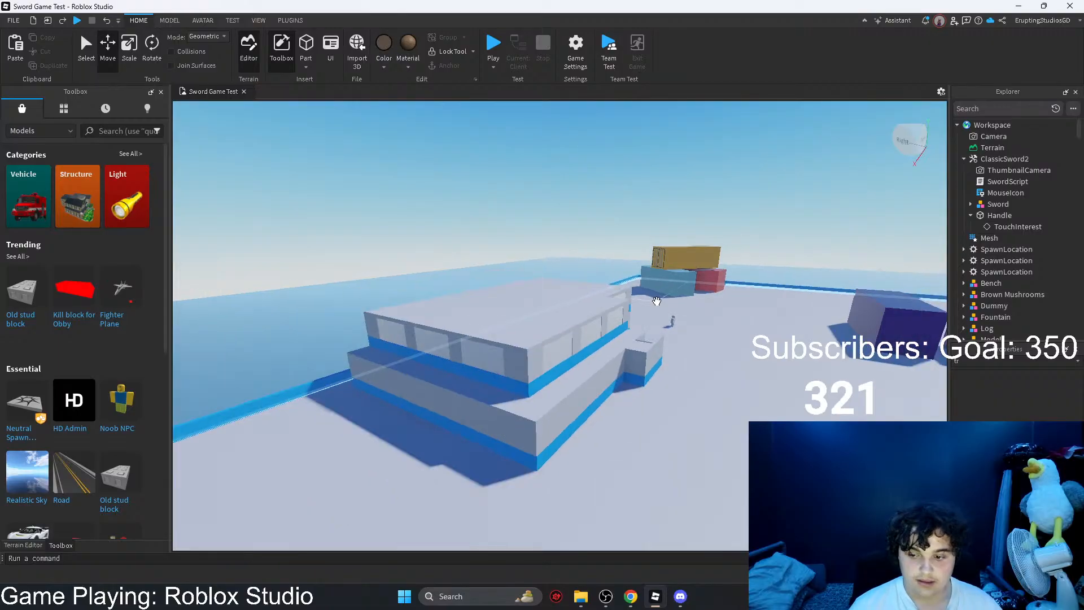
pyautogui.moveTo(656, 303); pyautogui.dragTo(438, 341, button='right')
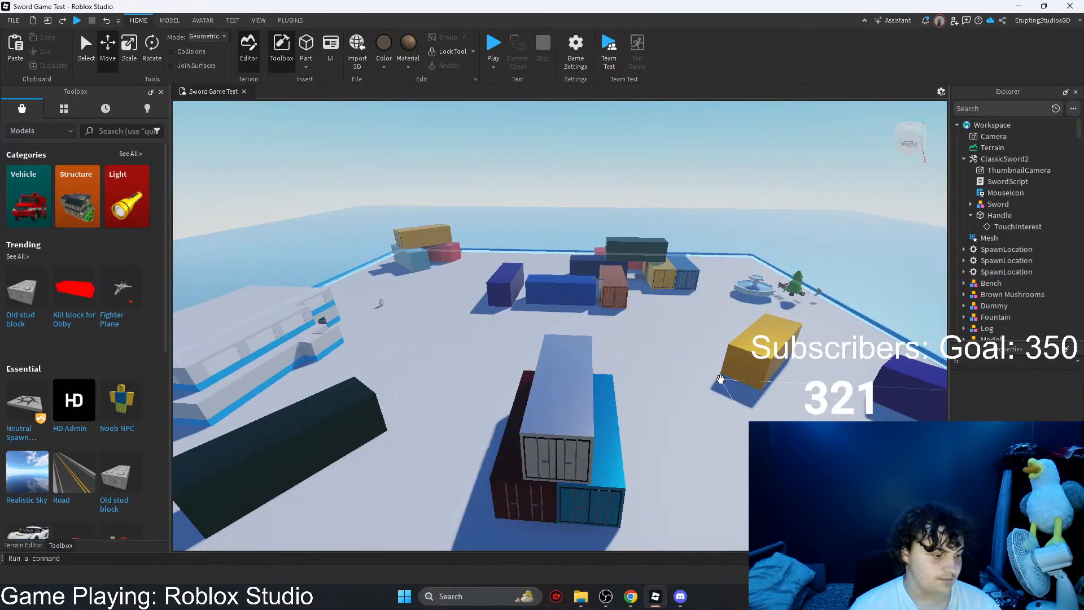
pyautogui.scroll(-2, 711, 379)
pyautogui.moveTo(709, 378)
pyautogui.mouseDown(button='right')
pyautogui.moveTo(602, 363)
pyautogui.moveTo(699, 362)
pyautogui.mouseUp(button='right')
pyautogui.scroll(4, 696, 239)
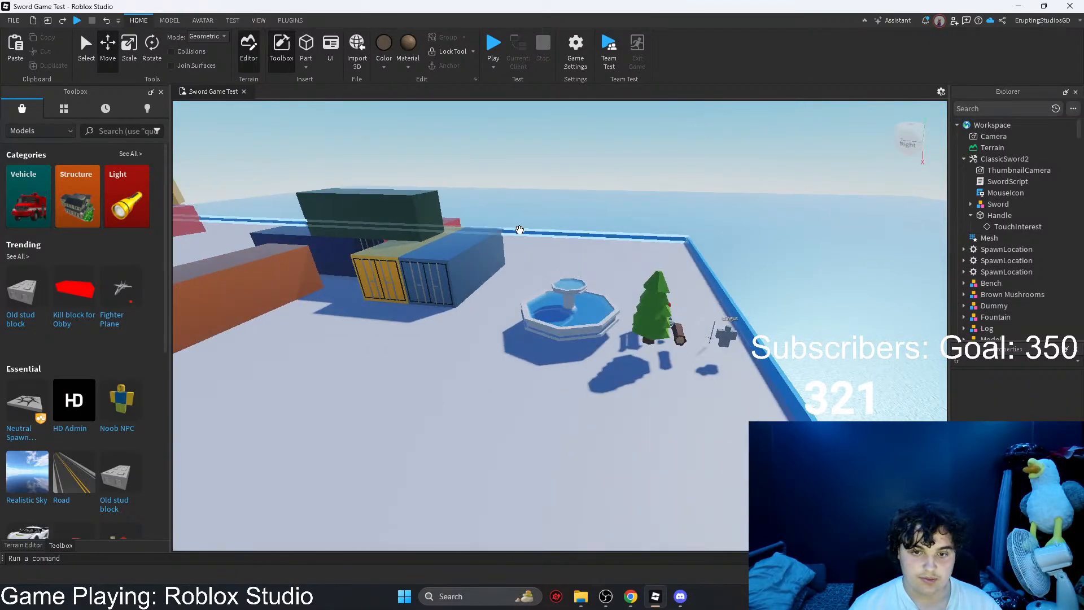
pyautogui.moveTo(717, 225); pyautogui.dragTo(542, 223, button='right')
pyautogui.scroll(3, 542, 224)
pyautogui.moveTo(627, 230); pyautogui.dragTo(557, 231, button='right')
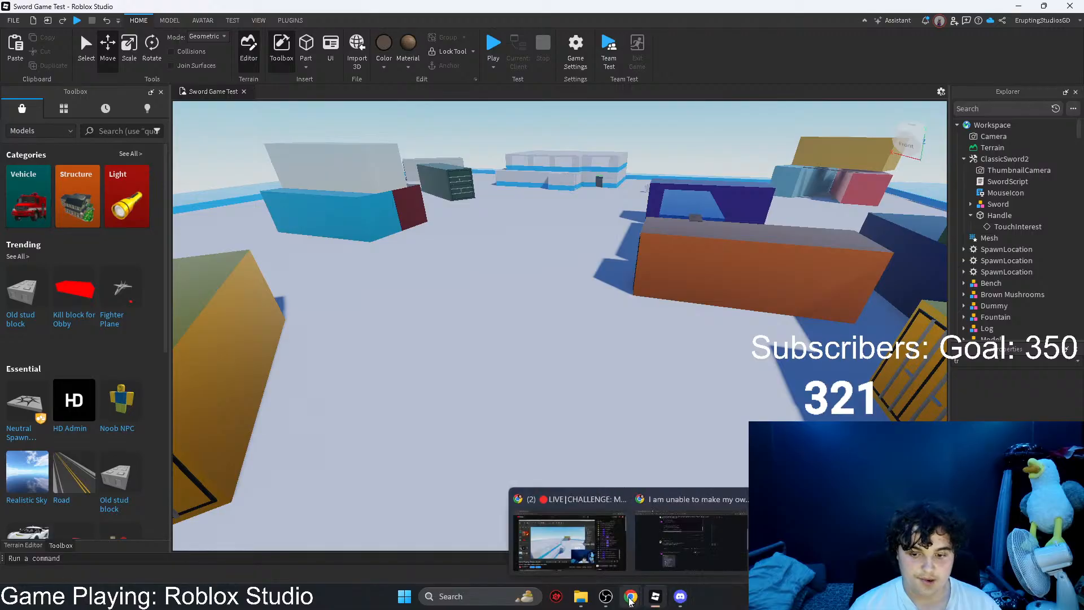
# Step: Check the forum topic in Chrome, return to Roblox Studio and search the Sword model's properties for collision settings
pyautogui.click(688, 534)
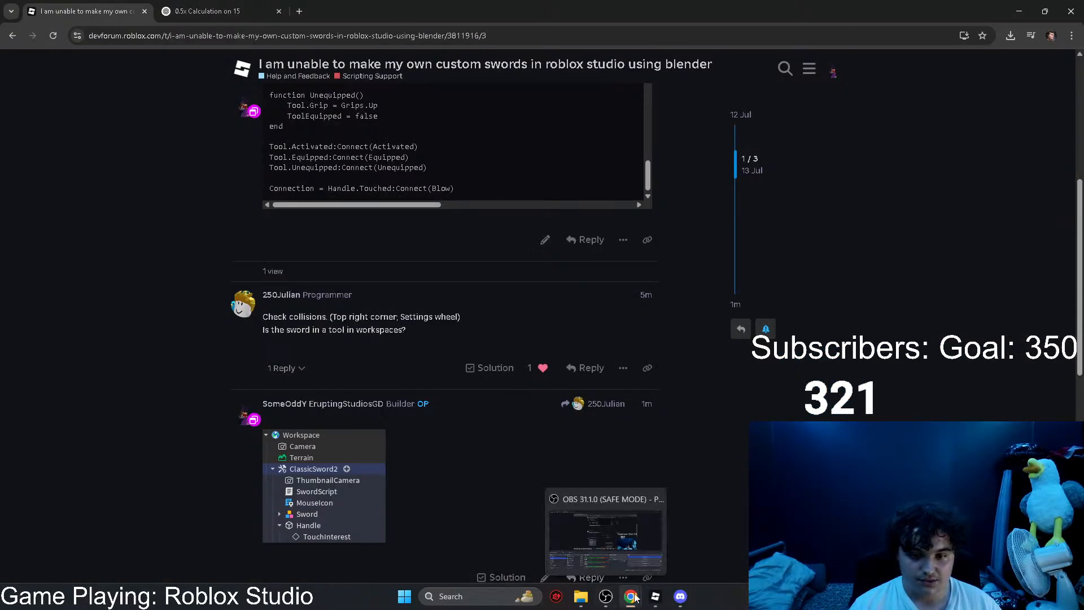
pyautogui.click(658, 539)
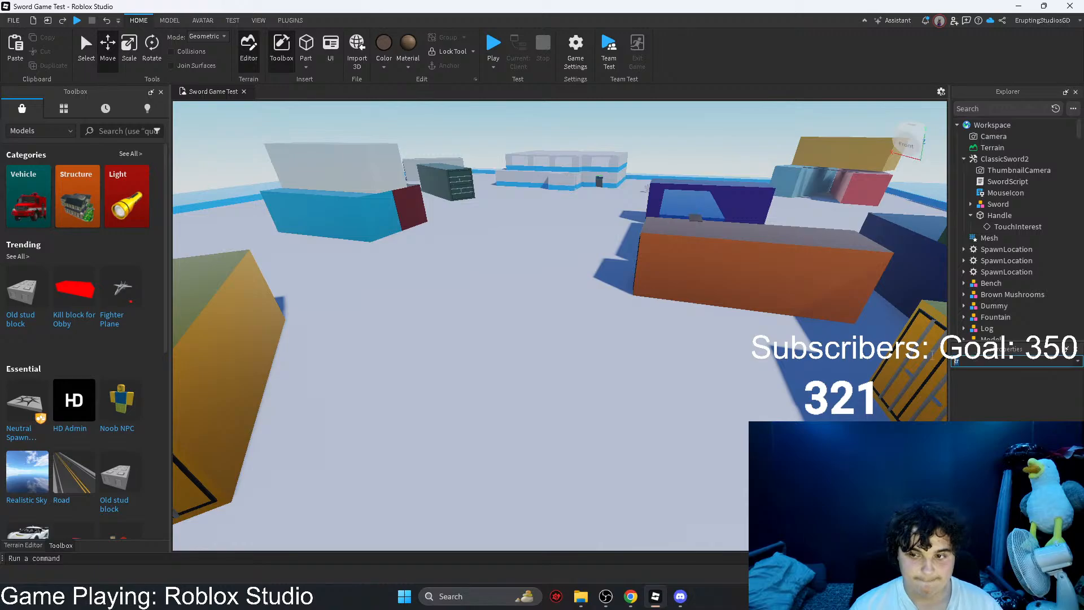
pyautogui.click(995, 204)
pyautogui.click(1004, 360)
pyautogui.write('coll')
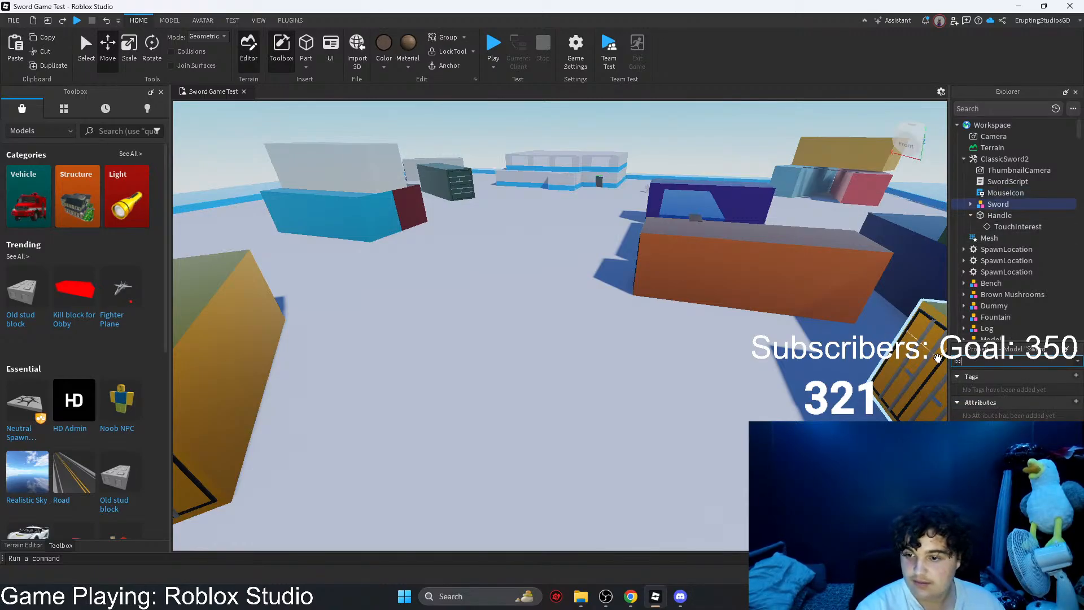
pyautogui.press('BackSpace')
pyautogui.press('BackSpace')
pyautogui.press('BackSpace')
pyautogui.press('BackSpace')
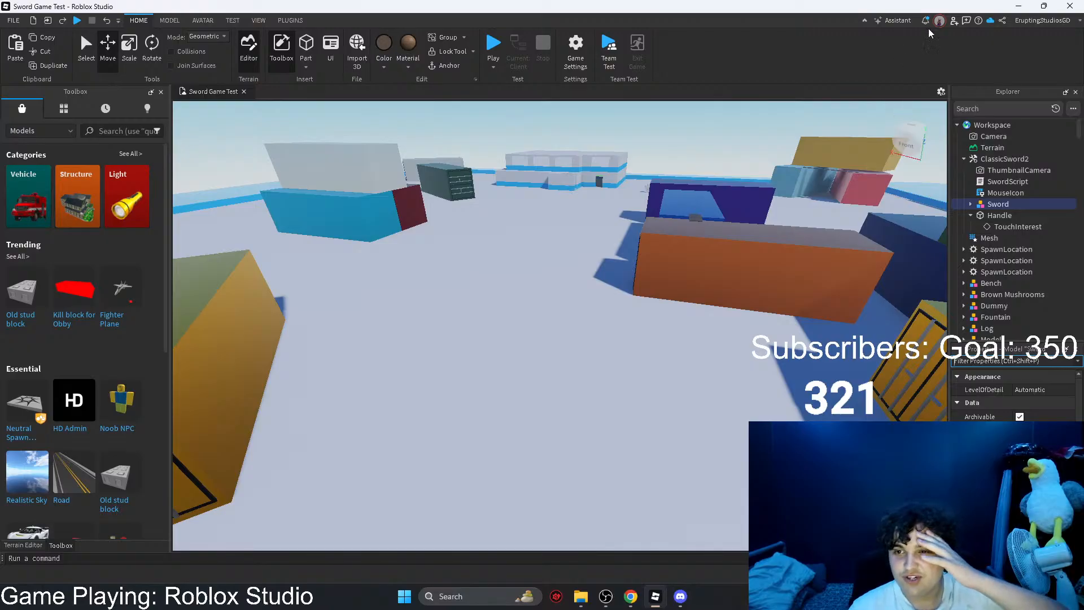
# Step: Check the account options for a settings wheel, and switch to Chrome to reread the advice about collisions
pyautogui.click(1073, 23)
pyautogui.click(1073, 24)
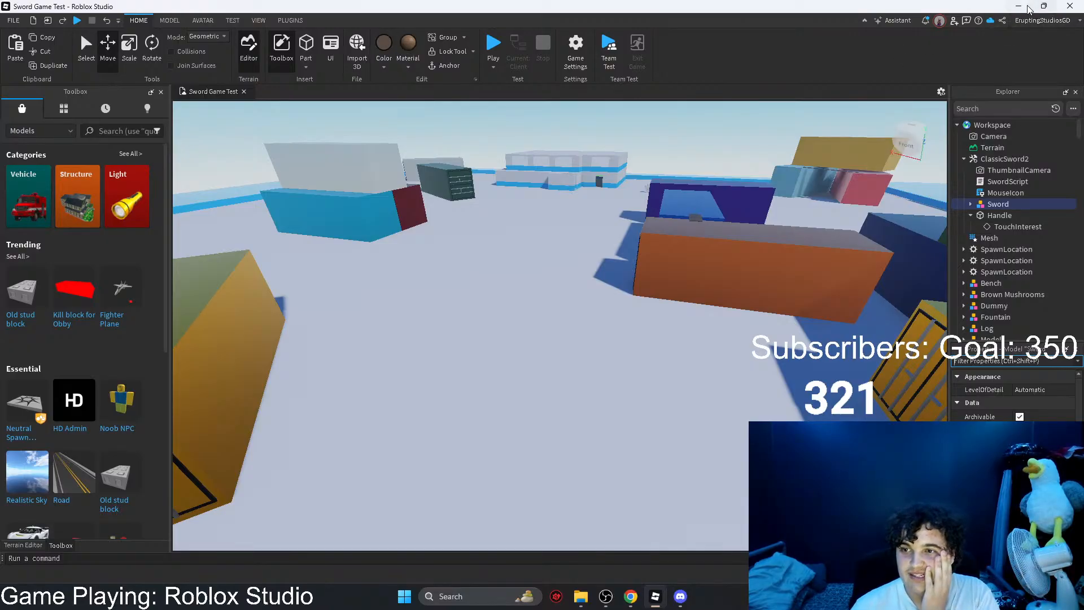
pyautogui.click(1021, 6)
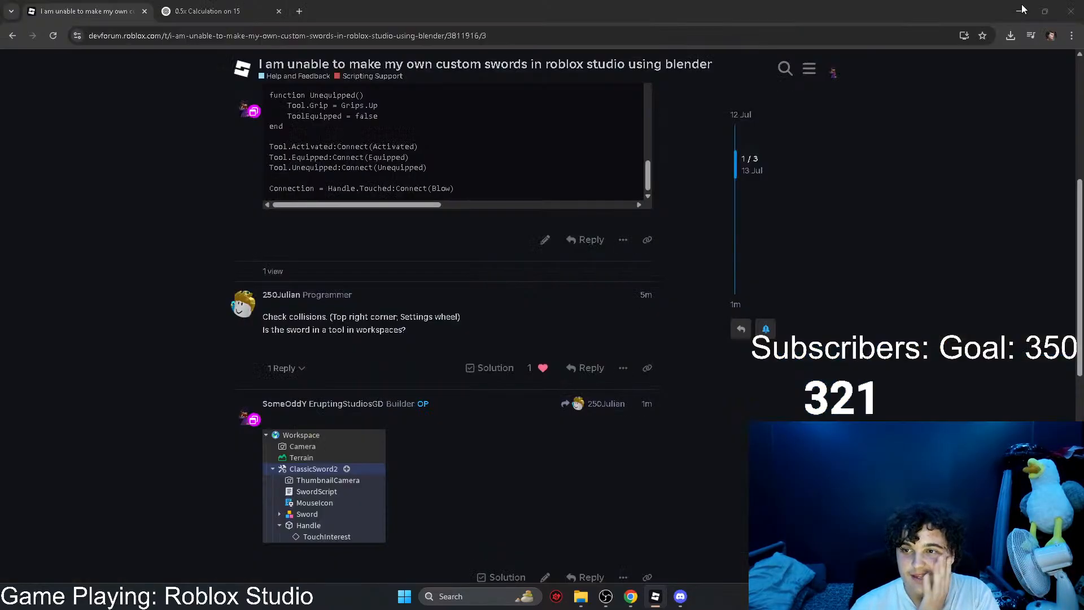
pyautogui.middleClick(422, 328)
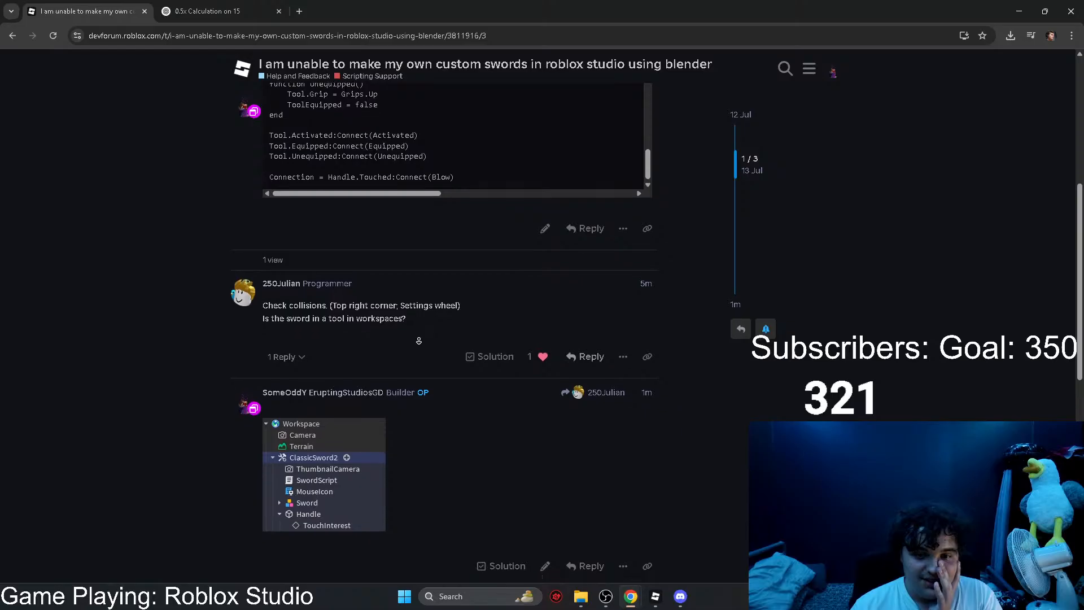
# Step: Switch back to Roblox Studio and look through the viewport's visualization options for the collision setting
pyautogui.click(661, 598)
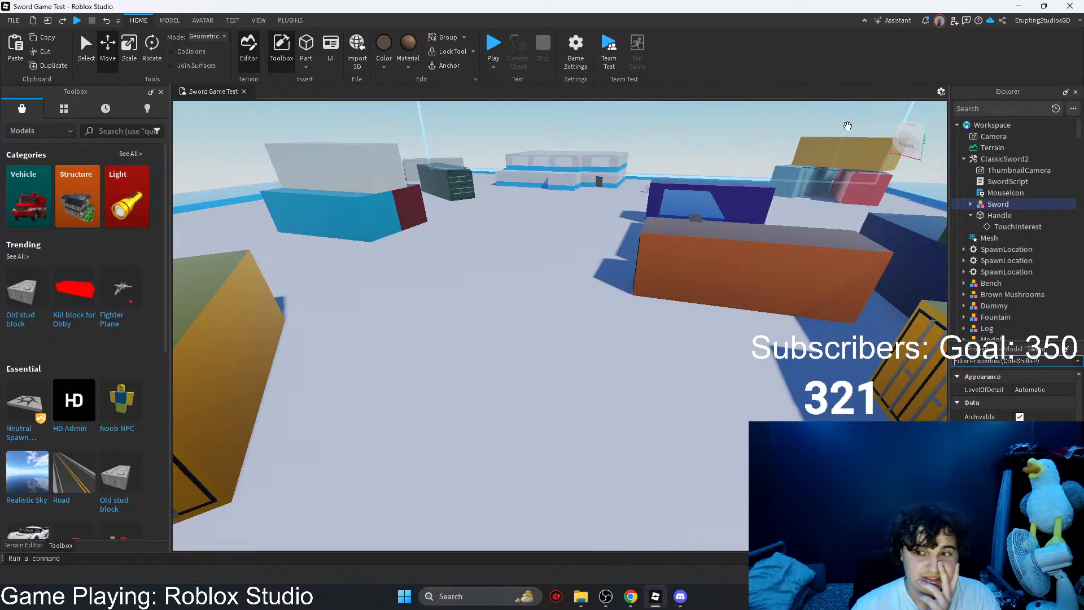
pyautogui.click(940, 91)
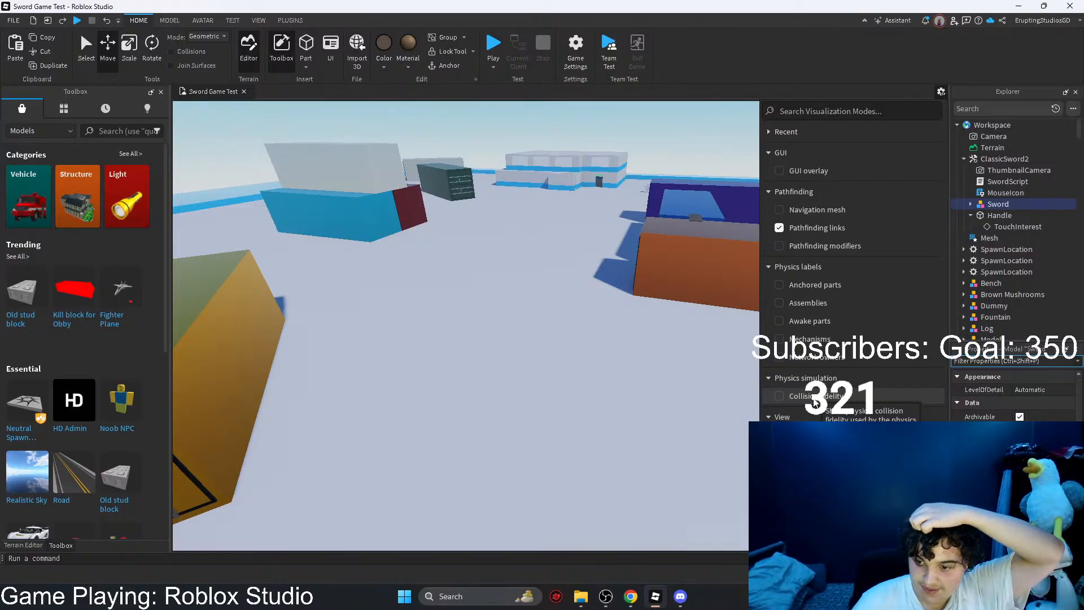
pyautogui.moveTo(631, 596)
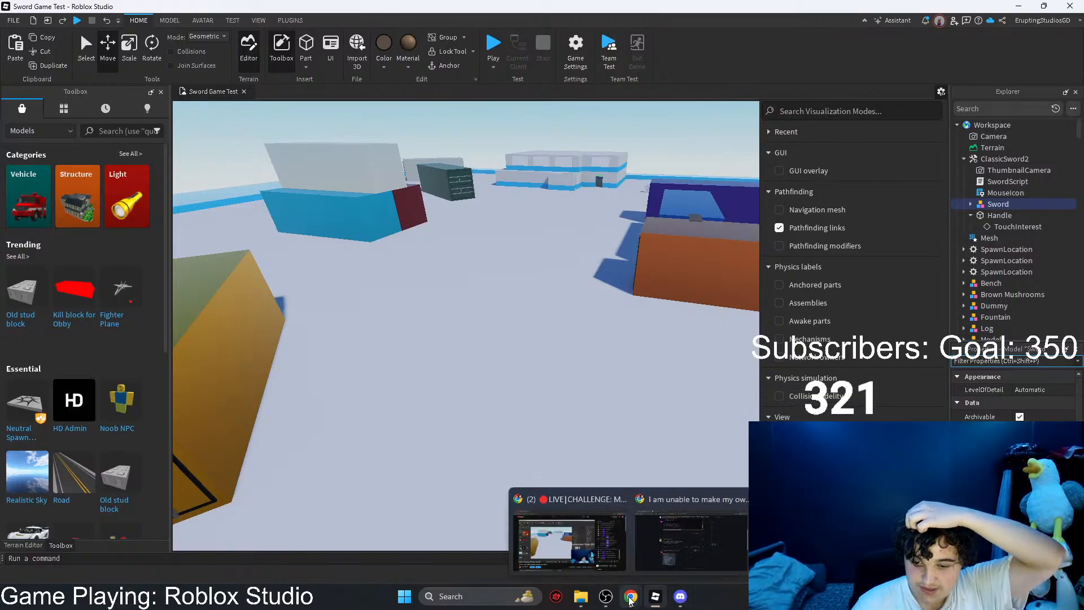
# Step: Reread the forum's collision advice in Chrome, and switch back to Roblox Studio to check the viewport's visualization options again
pyautogui.click(658, 541)
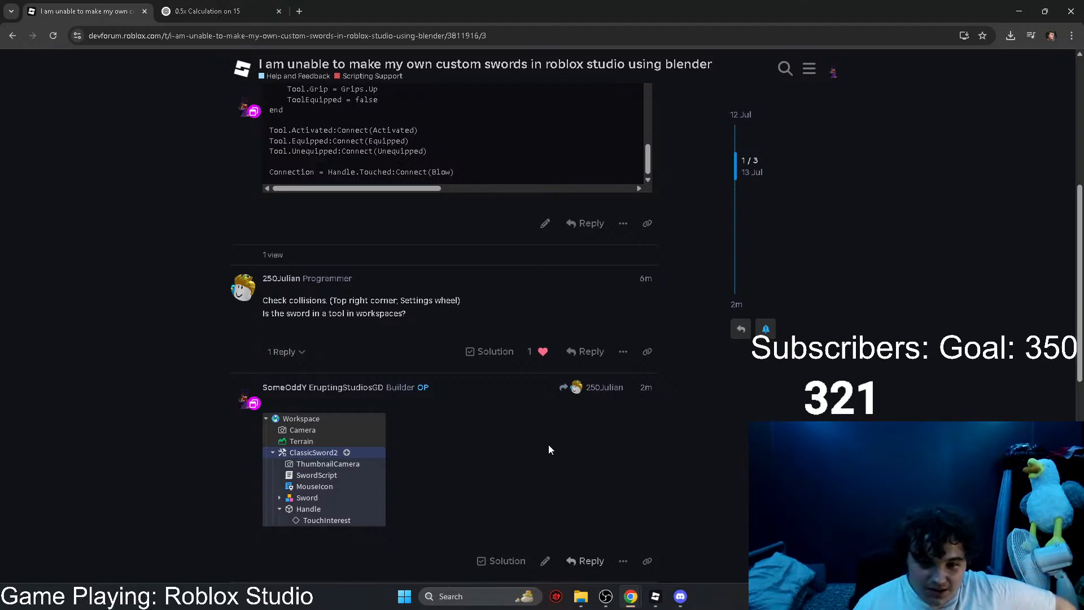
pyautogui.click(655, 597)
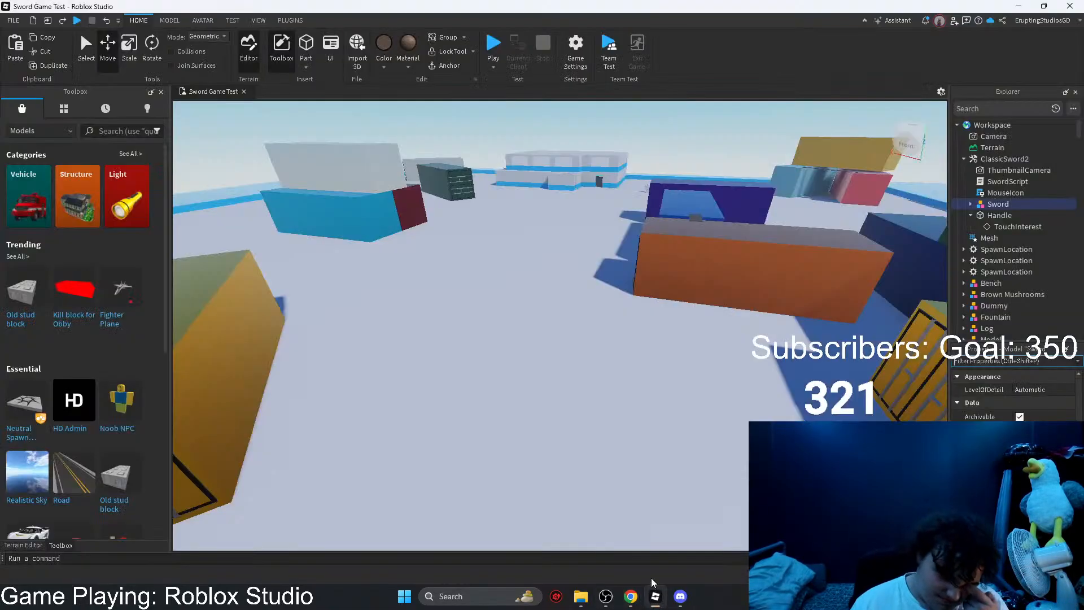
pyautogui.click(941, 91)
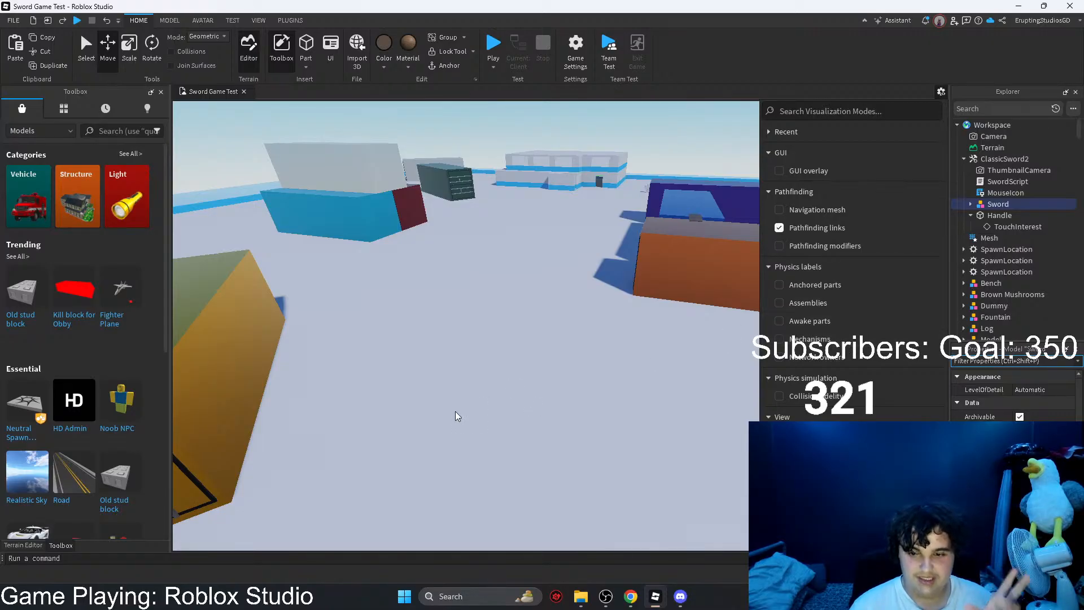
pyautogui.click(489, 393)
# Step: Move the view across the map to the sword beside the dummy and start a playtest from that spot
pyautogui.moveTo(520, 278); pyautogui.dragTo(520, 279, button='right')
pyautogui.moveTo(576, 271); pyautogui.dragTo(576, 271, button='right')
pyautogui.scroll(-8, 576, 271)
pyautogui.scroll(3, 636, 380)
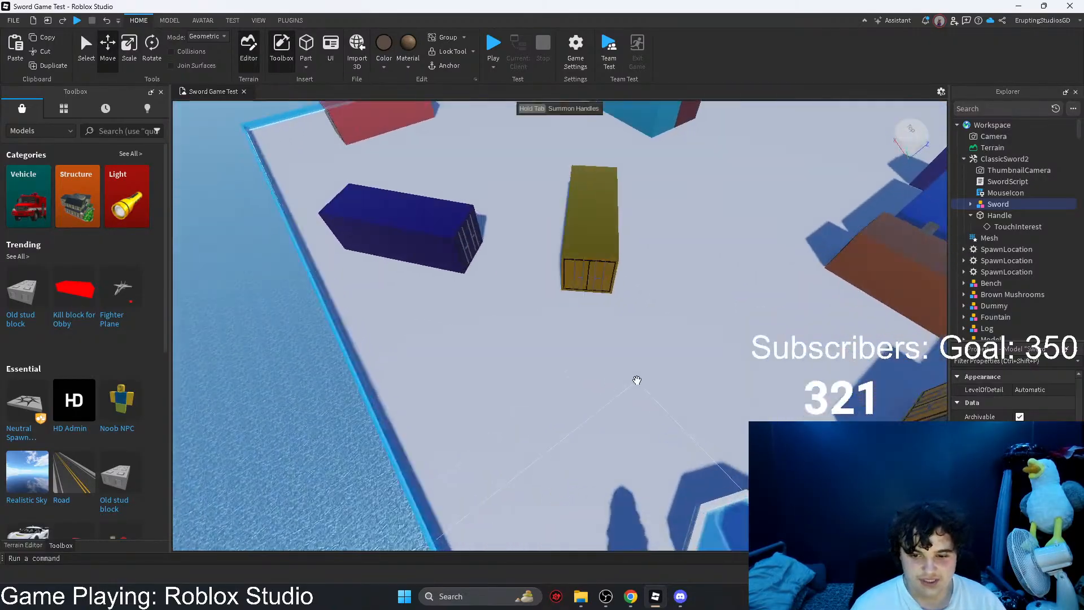
pyautogui.moveTo(636, 381); pyautogui.dragTo(636, 381, button='right')
pyautogui.scroll(5, 636, 381)
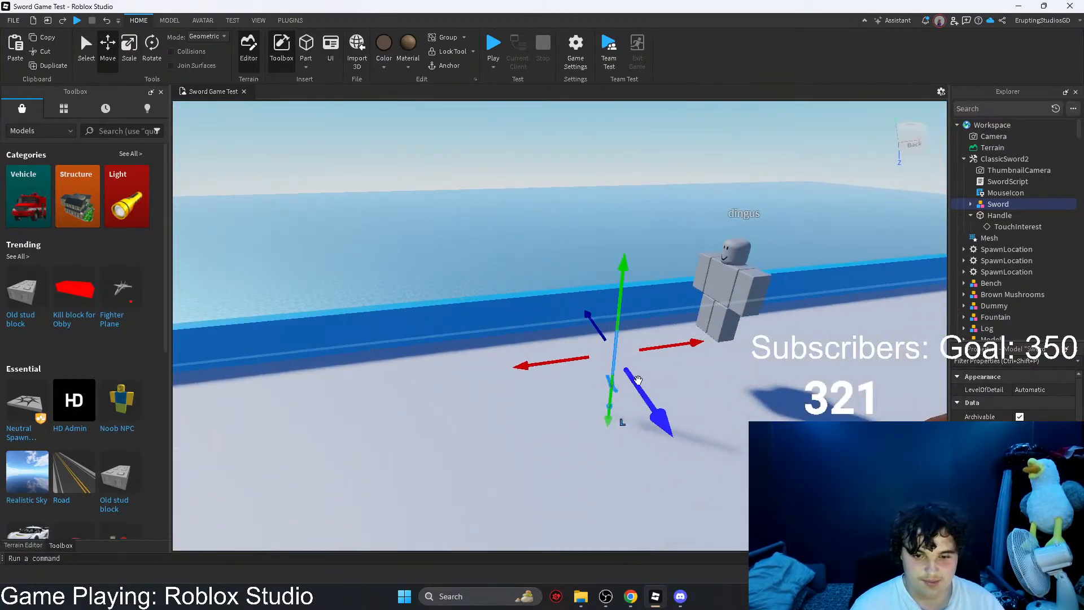
pyautogui.moveTo(537, 104); pyautogui.dragTo(537, 104, button='right')
pyautogui.click(493, 67)
pyautogui.click(503, 92)
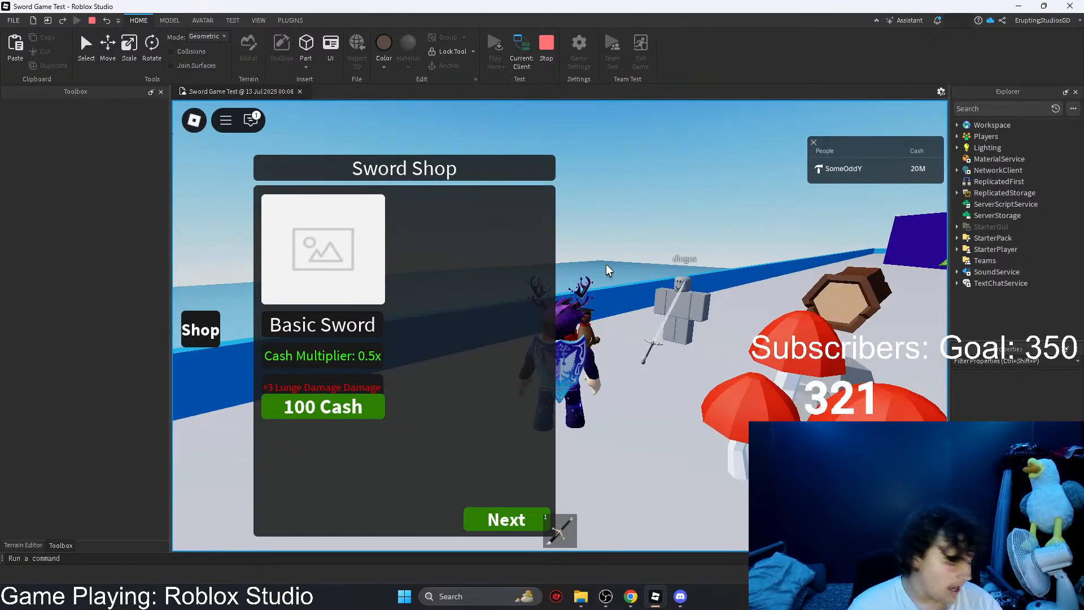
# Step: Walk the character around the dummy with the Sword Shop on display, and stop the playtest
pyautogui.moveTo(670, 303); pyautogui.dragTo(670, 303, button='right')
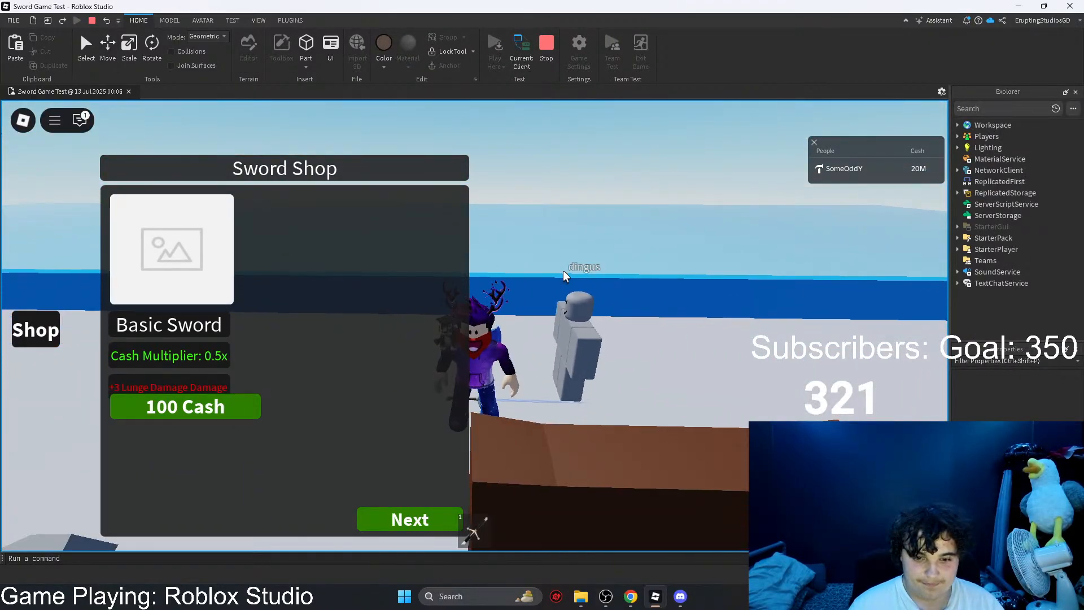
pyautogui.press('a')
pyautogui.press('d')
pyautogui.press('s')
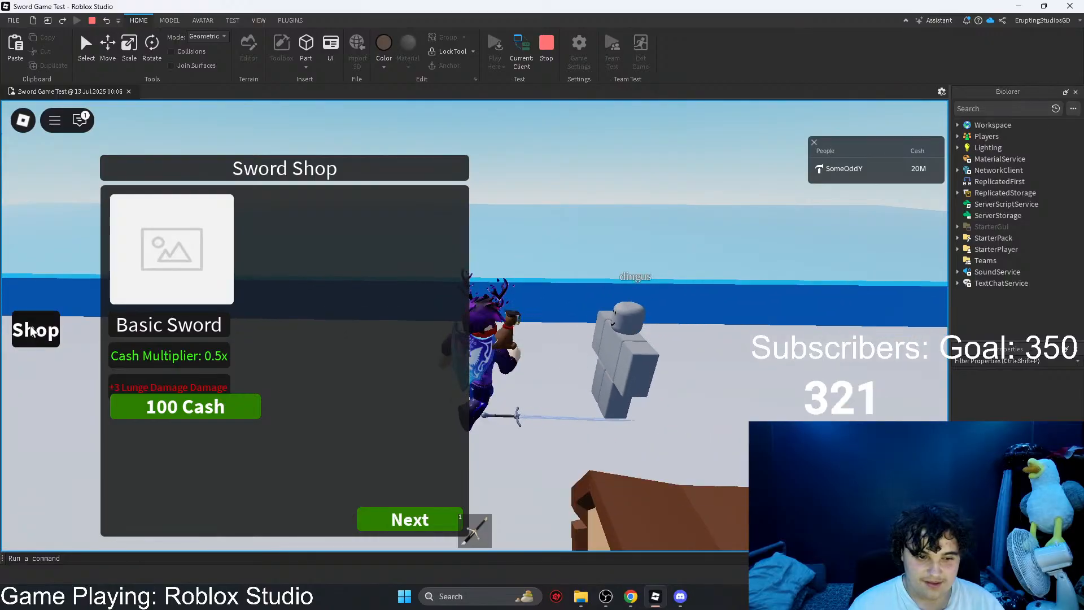
pyautogui.hotkey('shift', 'F5')
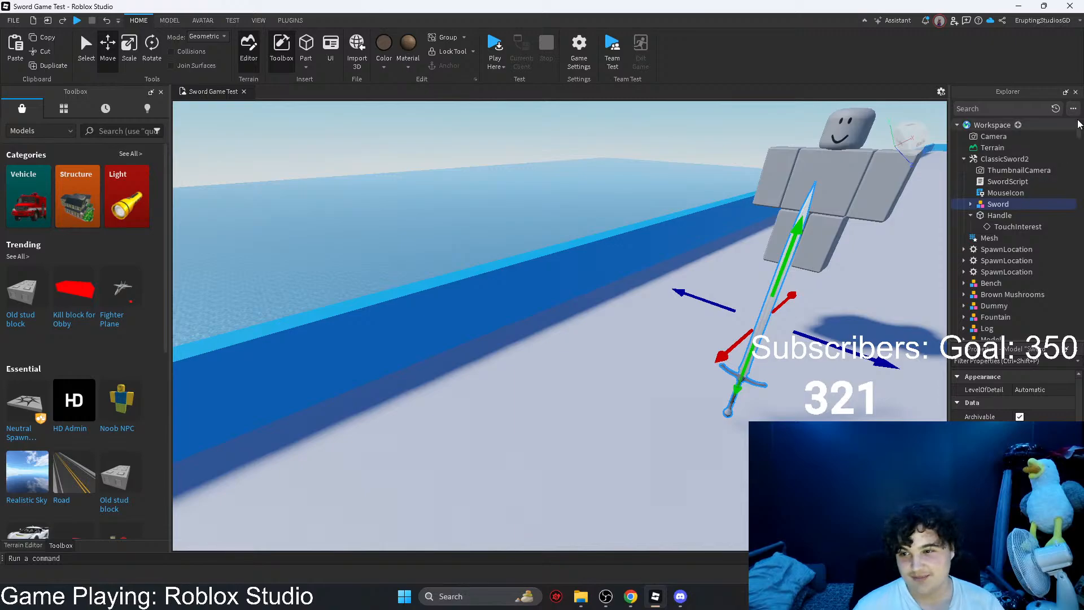
# Step: Select ShopFrameOne under ShopGui in StarterGui and enable the GUI overlay in the viewport
pyautogui.moveTo(1078, 129); pyautogui.dragTo(1077, 304)
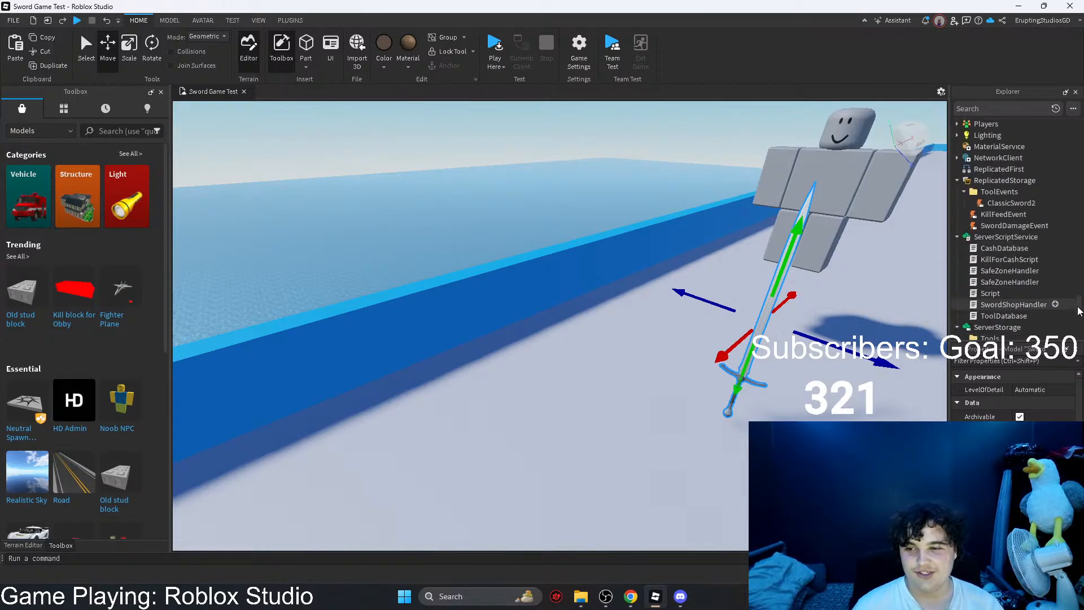
pyautogui.scroll(-4, 965, 260)
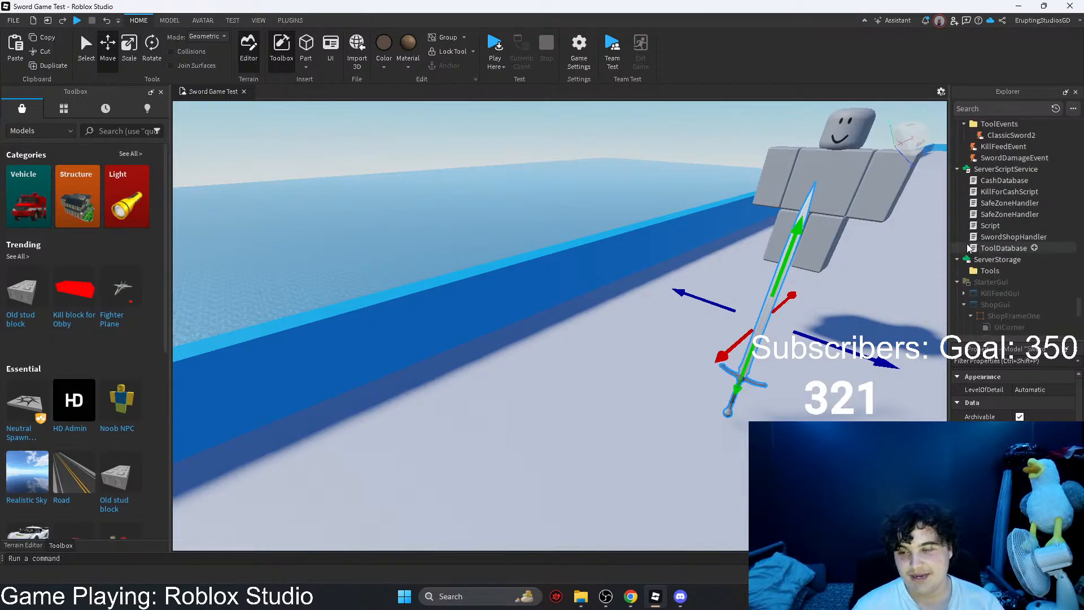
pyautogui.click(994, 237)
pyautogui.click(1013, 248)
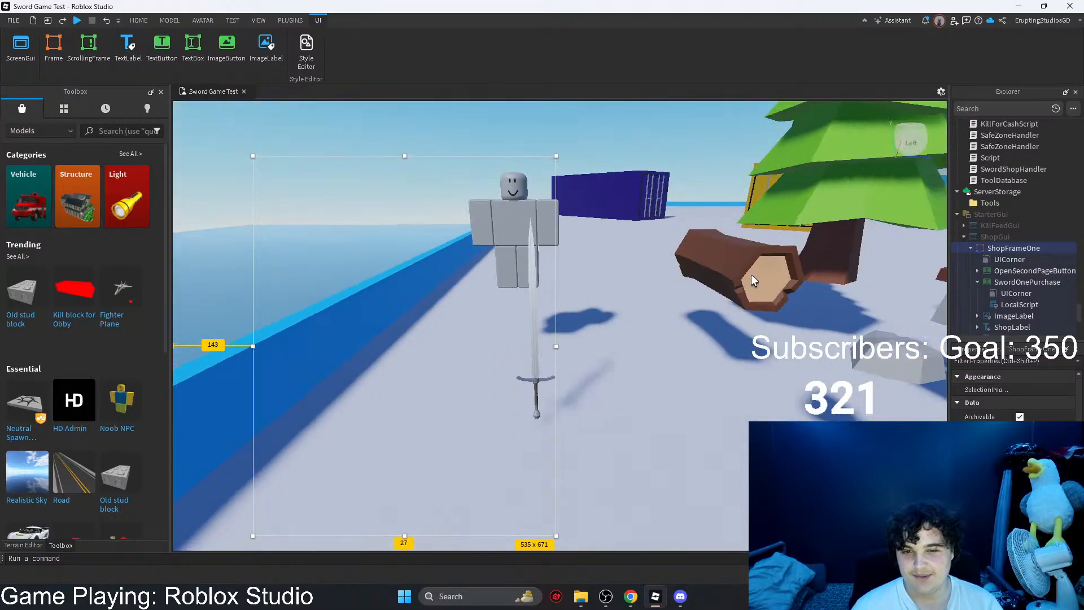
pyautogui.click(940, 91)
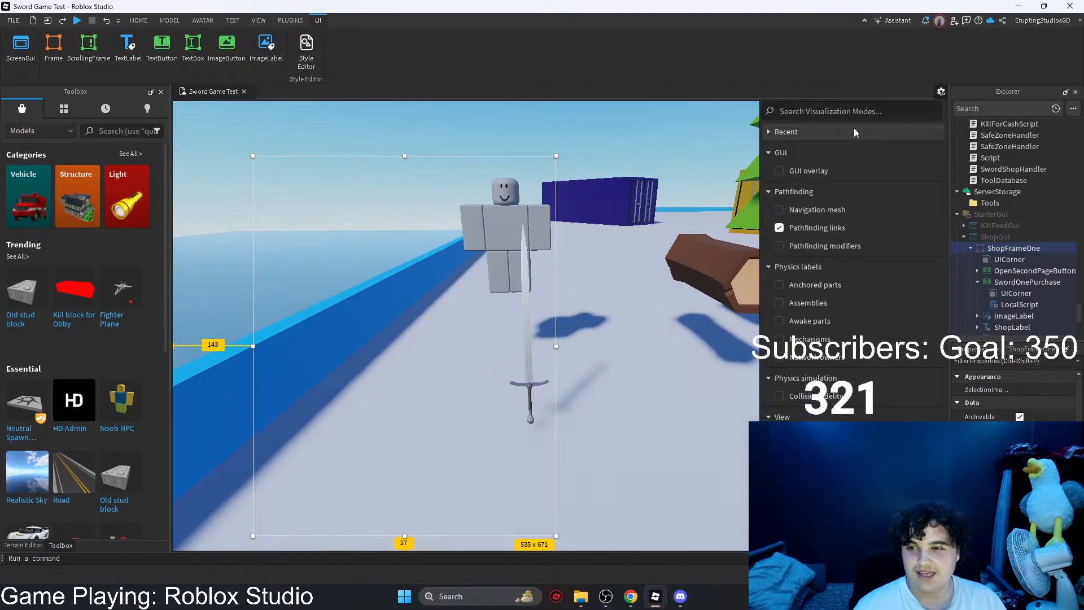
pyautogui.click(779, 172)
pyautogui.click(940, 91)
pyautogui.scroll(-2, 996, 238)
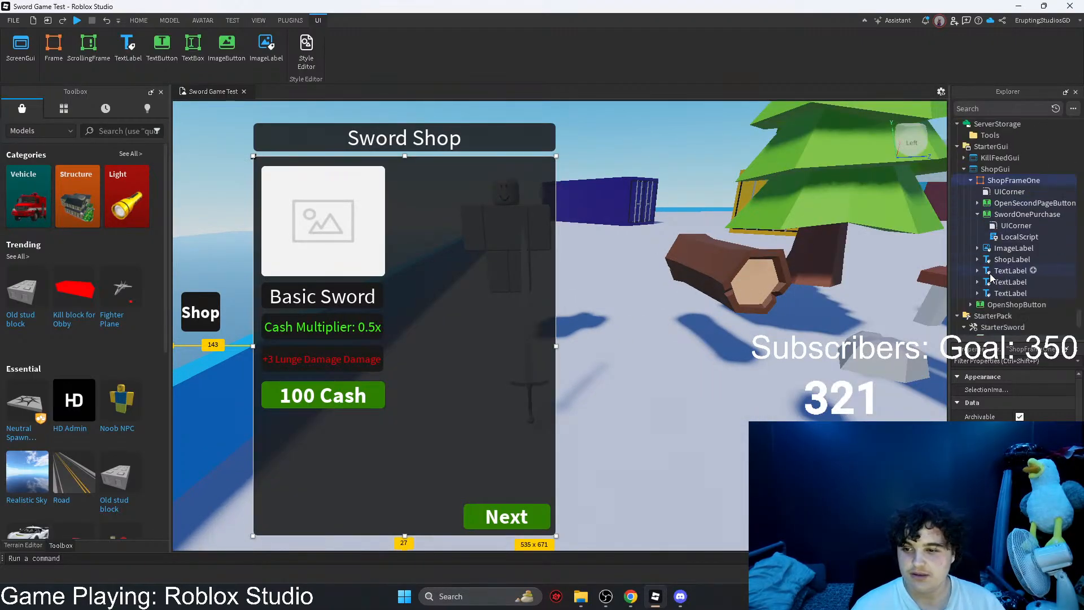
# Step: Add a new Script to the OpenShopButton of ShopGui
pyautogui.click(219, 314)
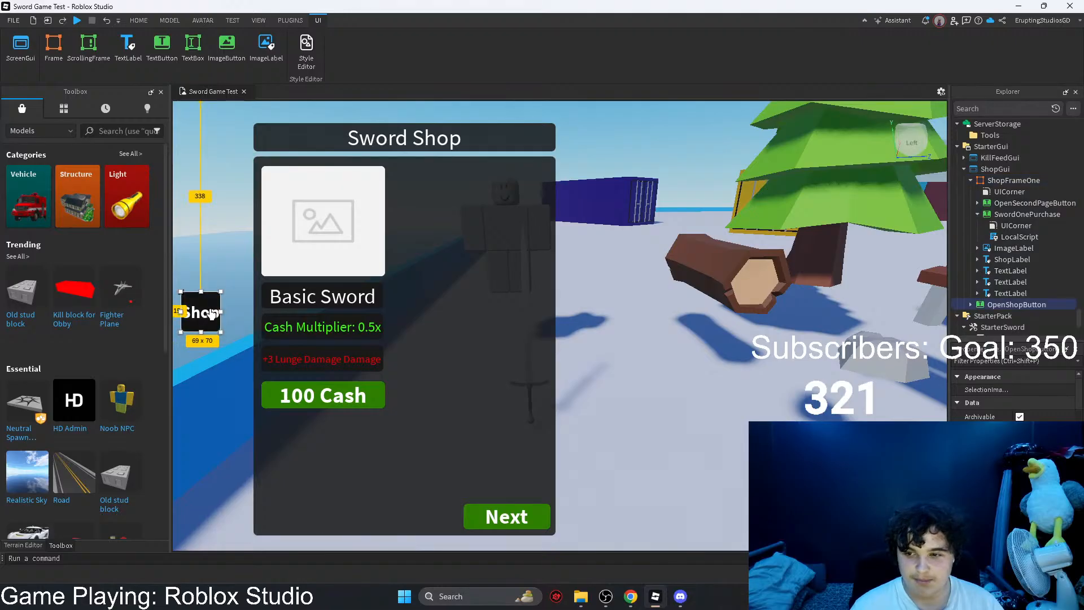
pyautogui.click(970, 180)
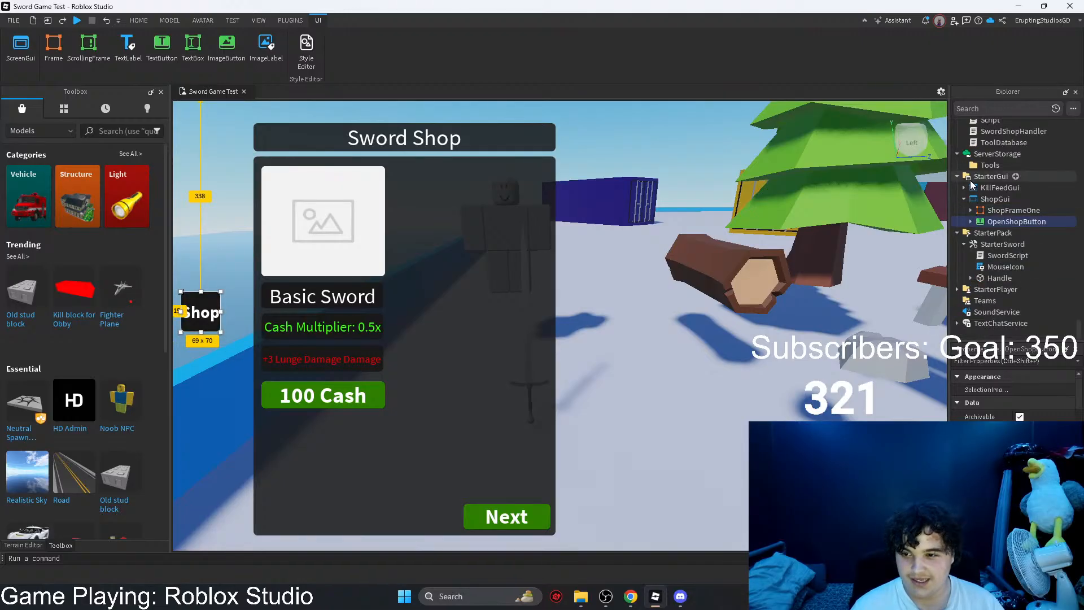
pyautogui.rightClick(987, 221)
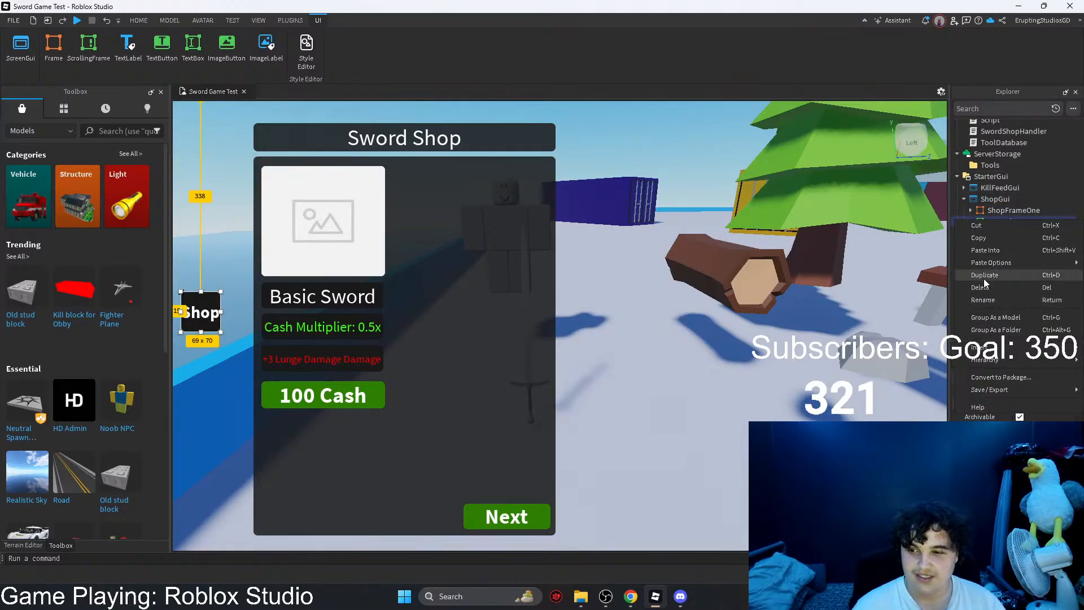
pyautogui.moveTo(886, 223); pyautogui.dragTo(878, 228, button='right')
pyautogui.click(969, 221)
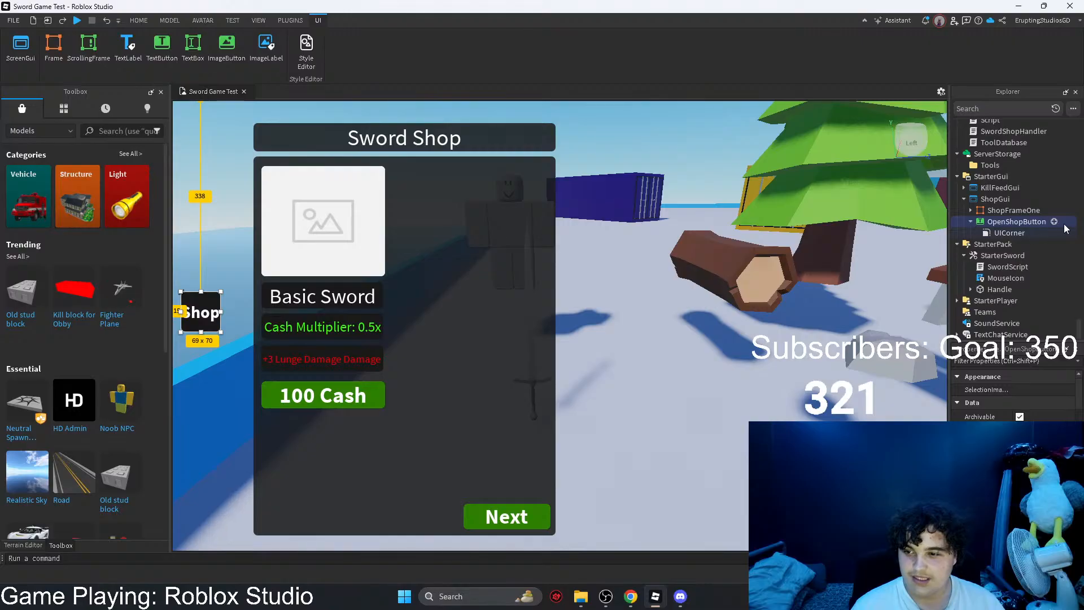
pyautogui.click(1054, 221)
pyautogui.click(976, 244)
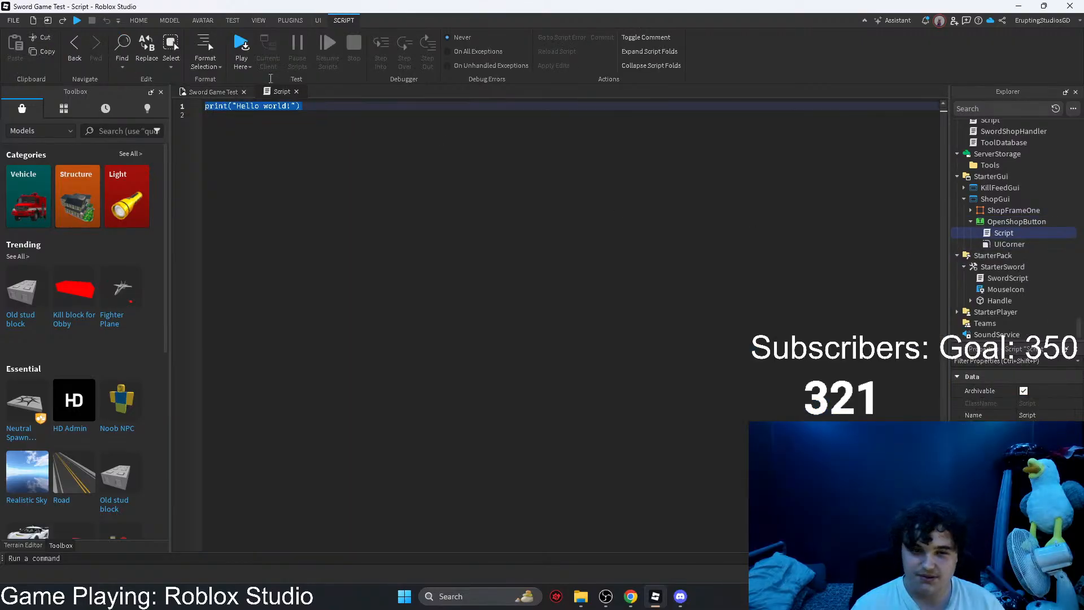
# Step: Replace the script's default print line with the beginning of a reference to game.StarterGui
pyautogui.write('game.')
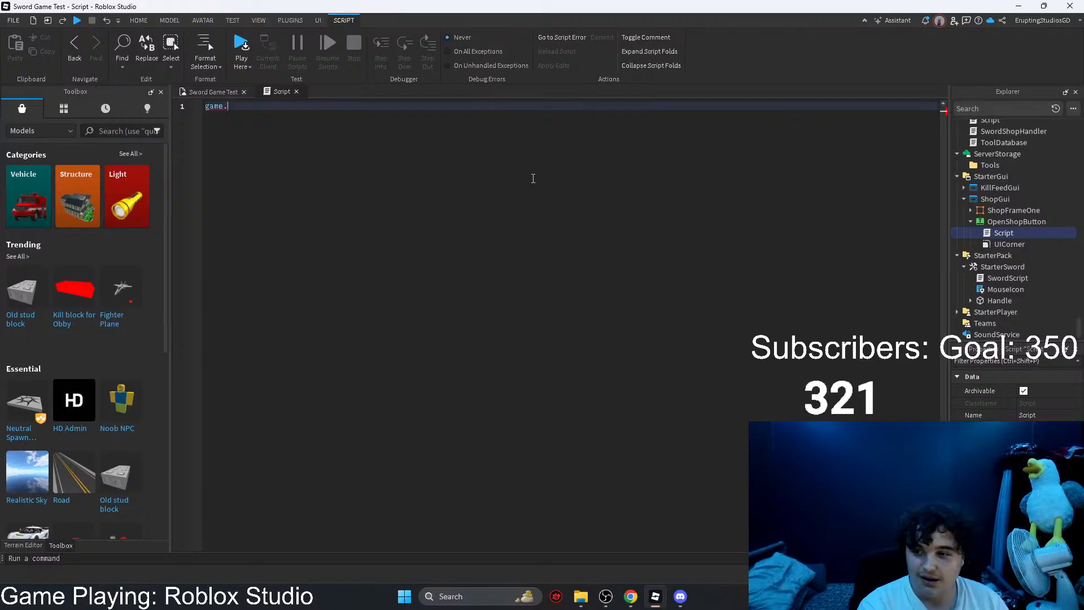
pyautogui.write('sta')
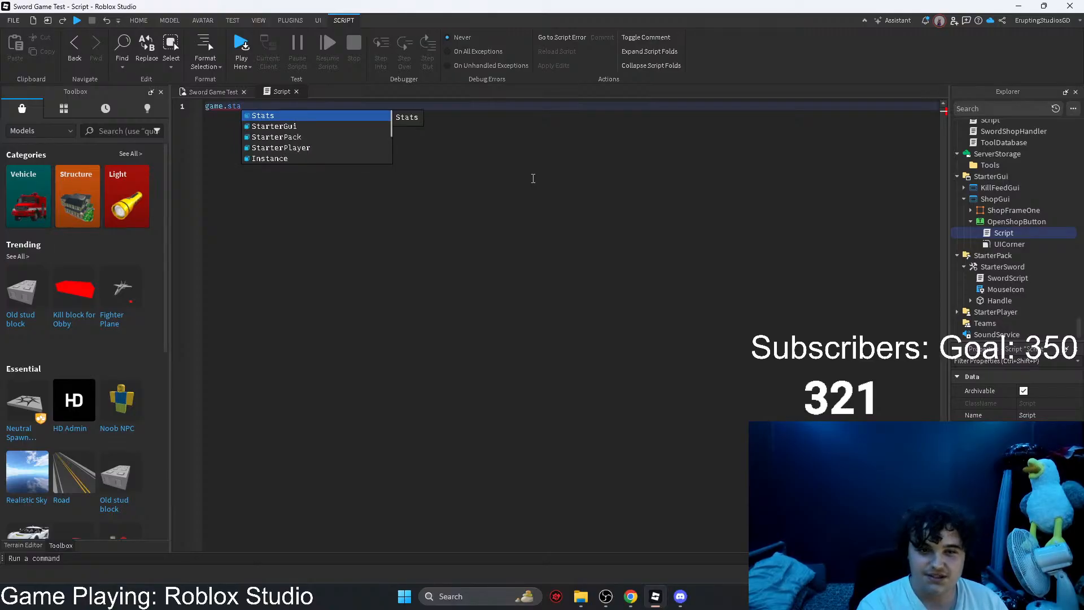
pyautogui.press('Down')
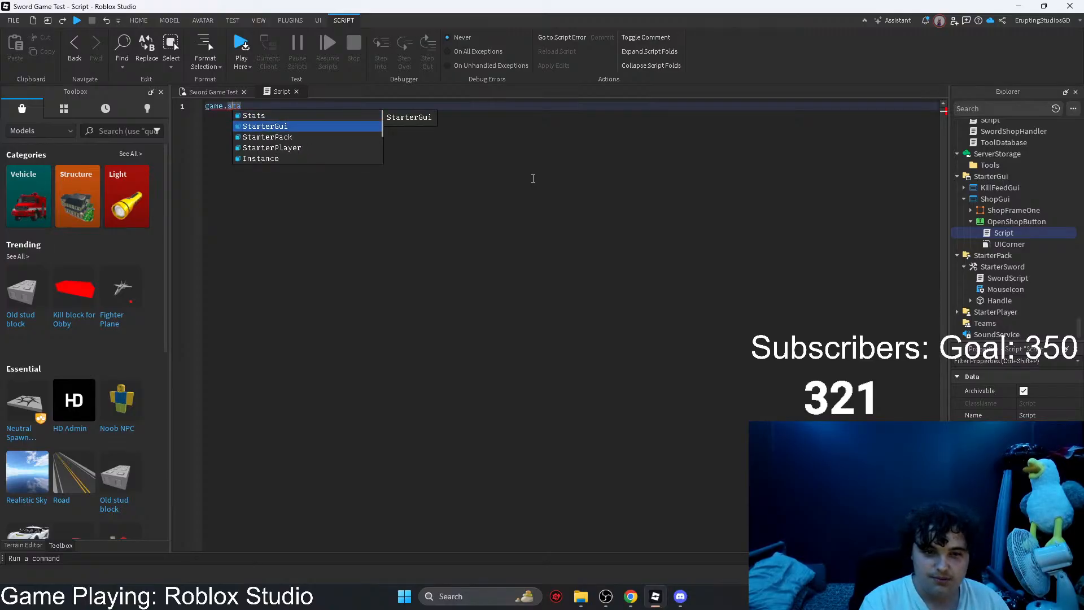
pyautogui.press('Tab')
pyautogui.press('Delete')
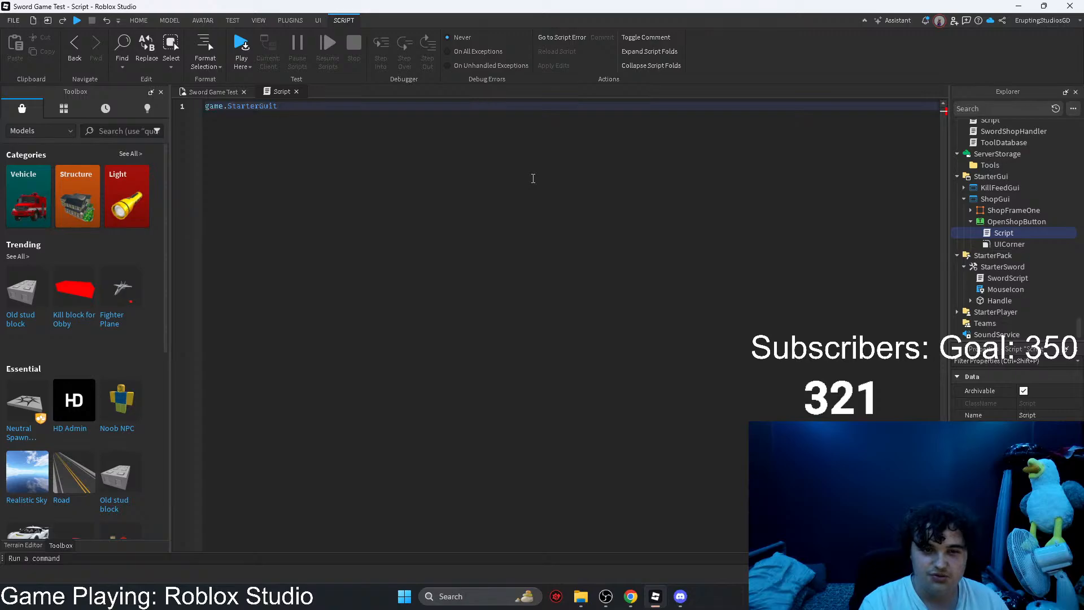
pyautogui.write('.')
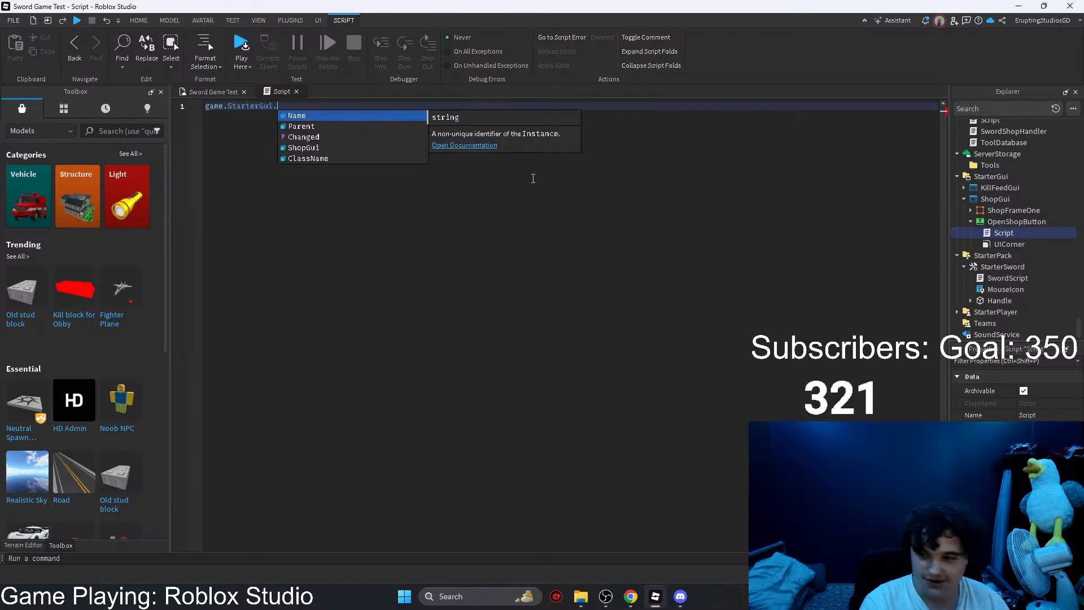
pyautogui.write('sho')
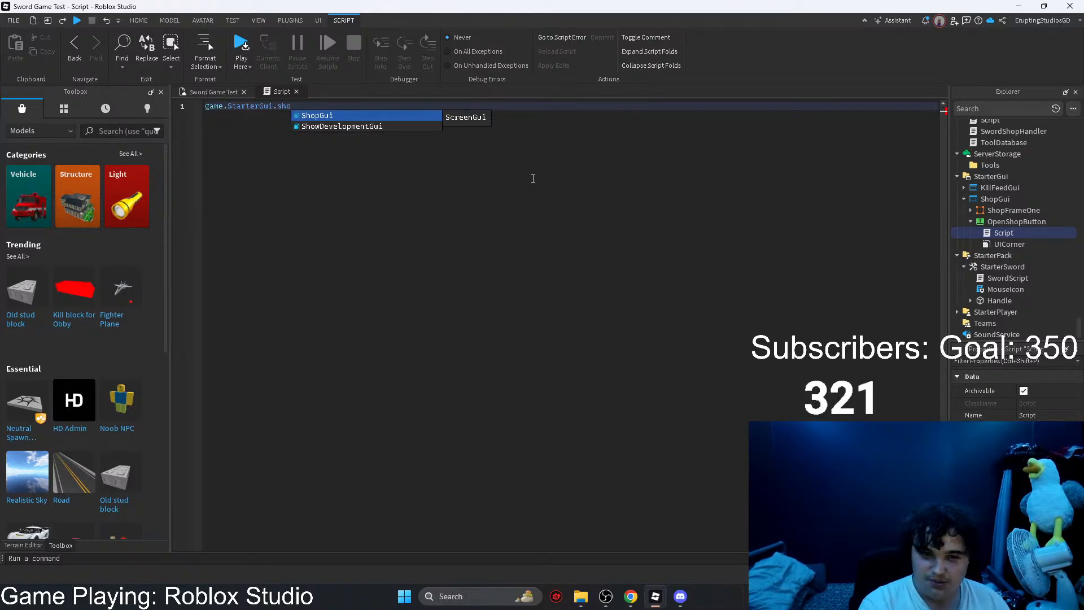
pyautogui.write('pframe')
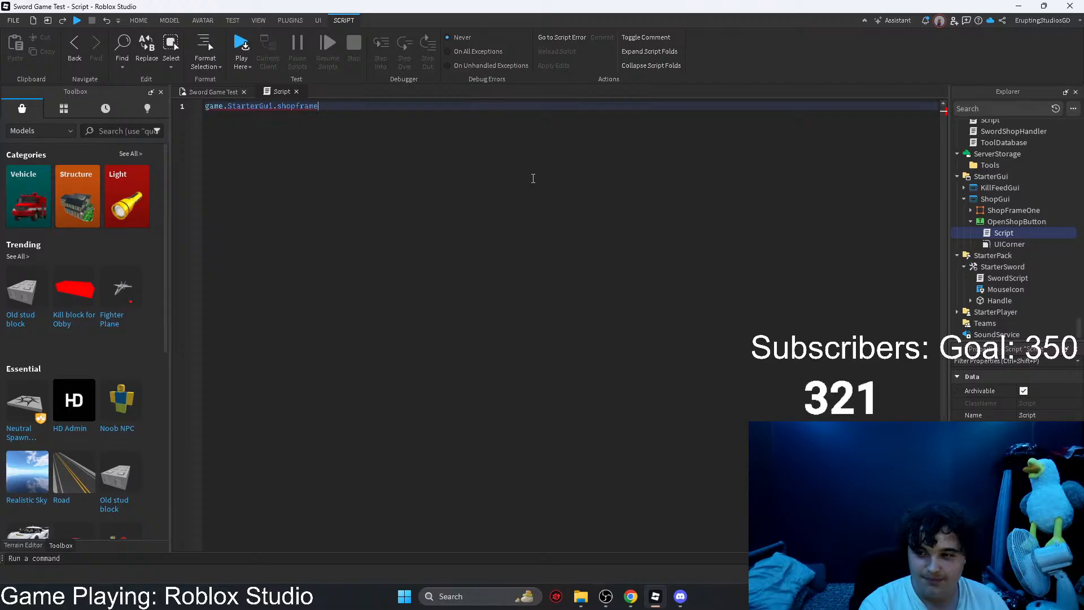
pyautogui.press('BackSpace')
pyautogui.press('BackSpace')
pyautogui.press('BackSpace')
pyautogui.press('BackSpace')
pyautogui.press('BackSpace')
pyautogui.press('BackSpace')
pyautogui.press('BackSpace')
pyautogui.press('BackSpace')
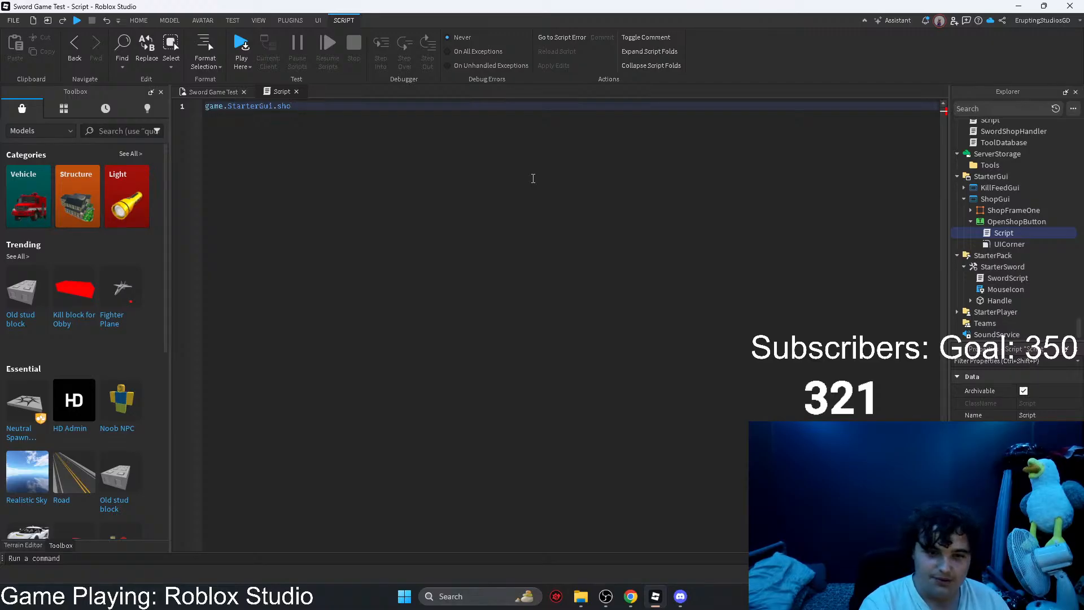
# Step: Complete the first line as game.StarterGui.ShopFrameOne.Visible = true and start a new line
pyautogui.write('ShopFrameOne')
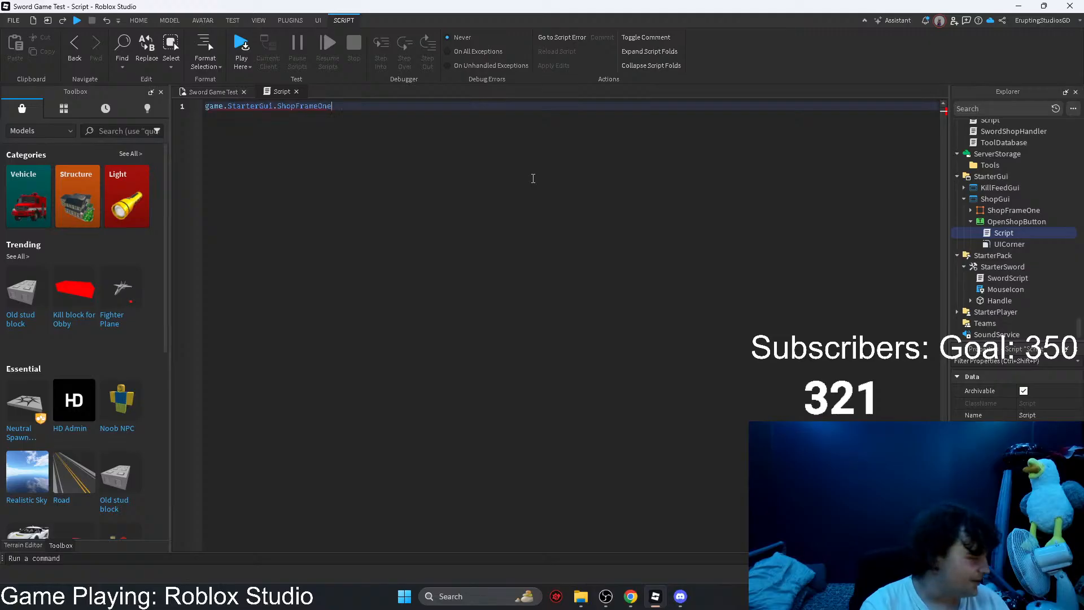
pyautogui.write('.')
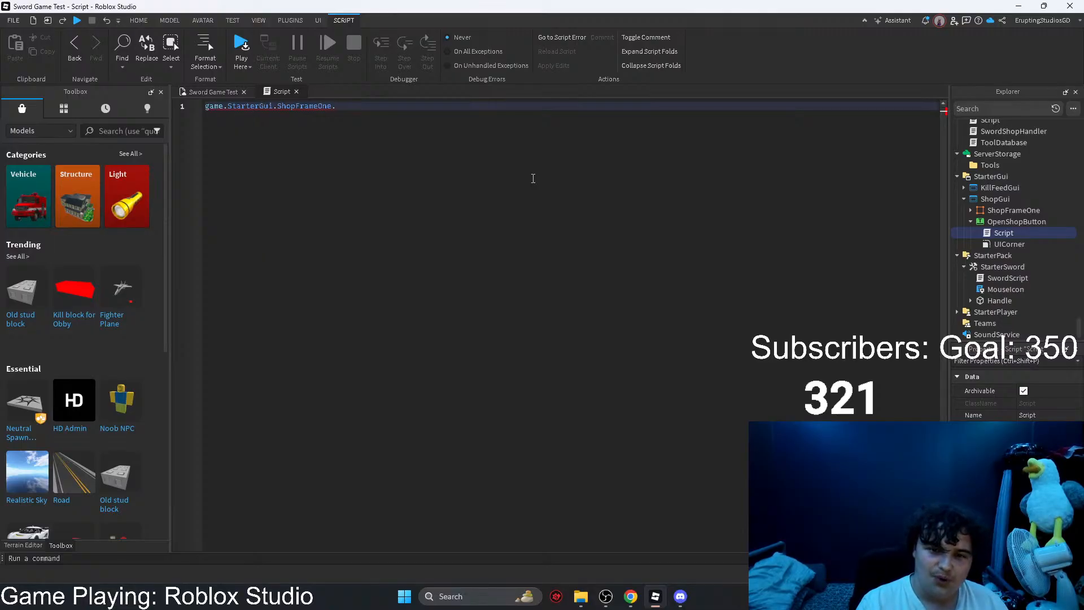
pyautogui.write('Visible')
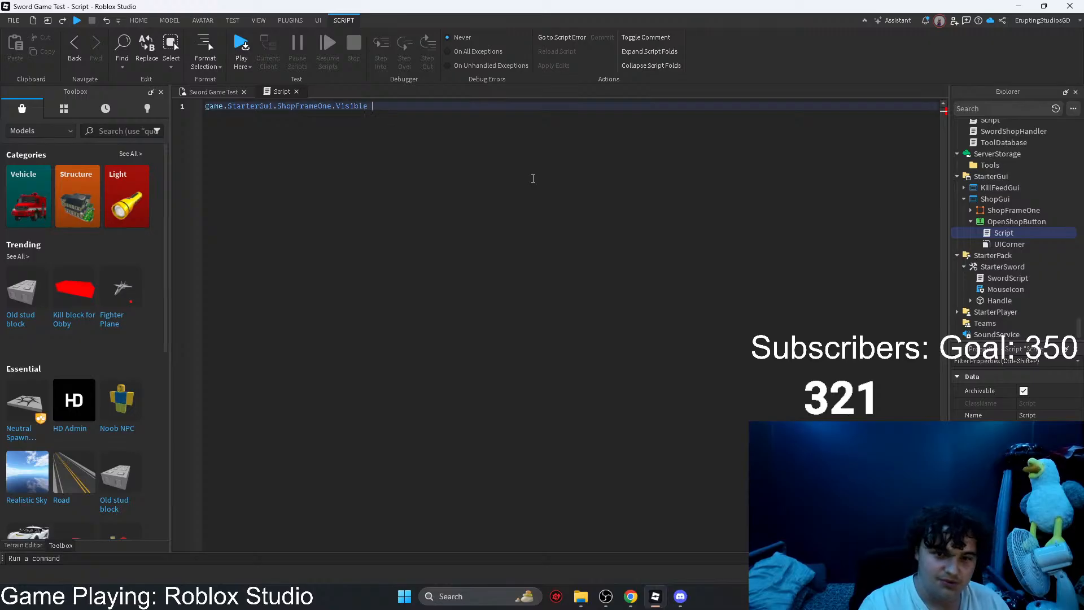
pyautogui.write(' = true')
pyautogui.press('Return')
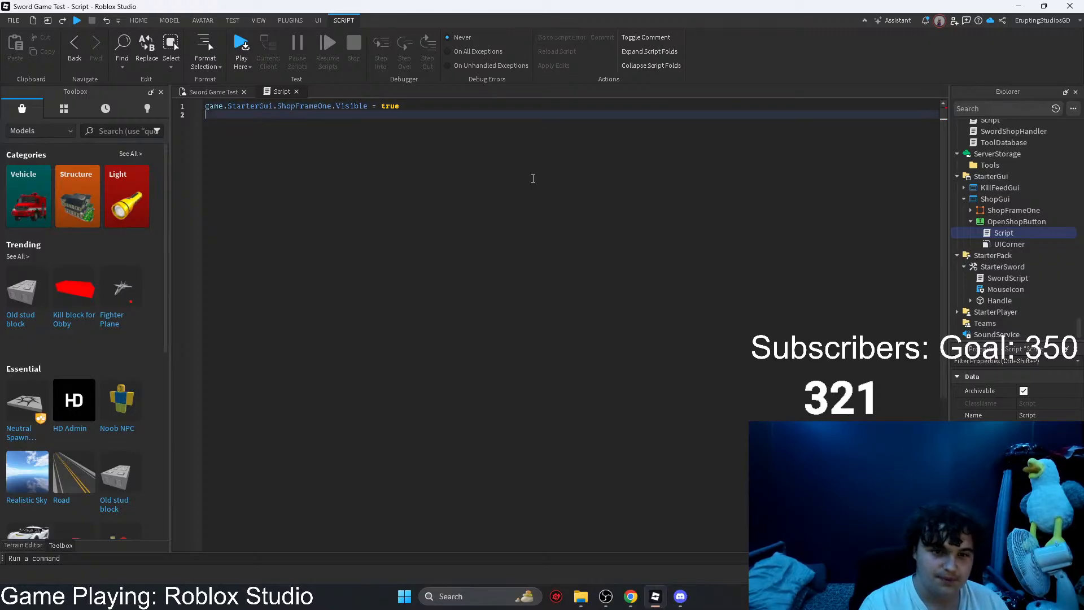
pyautogui.write('on')
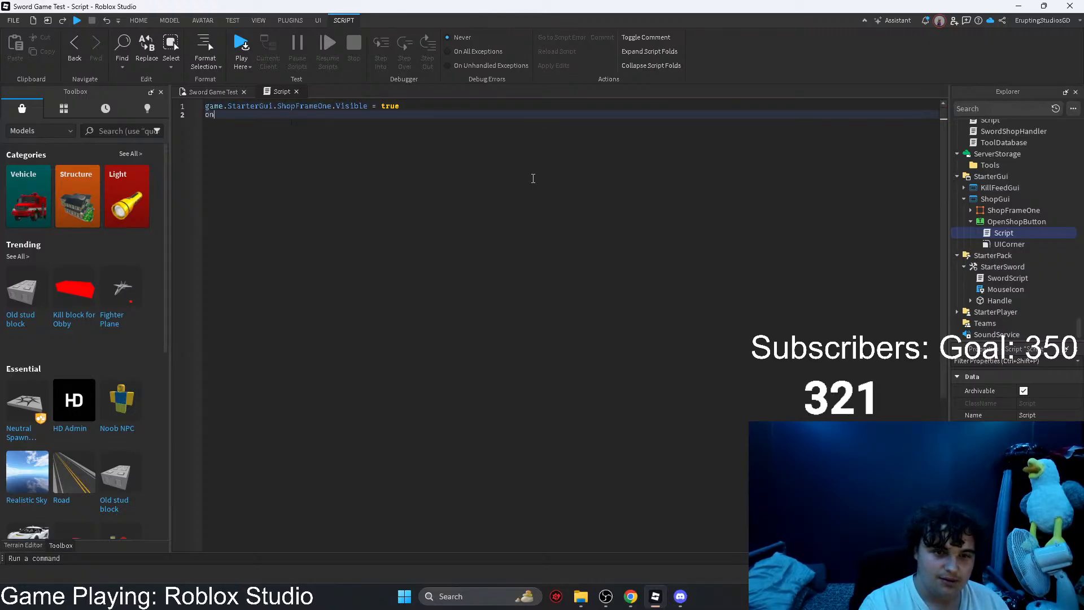
pyautogui.press('BackSpace')
pyautogui.write('mouseb')
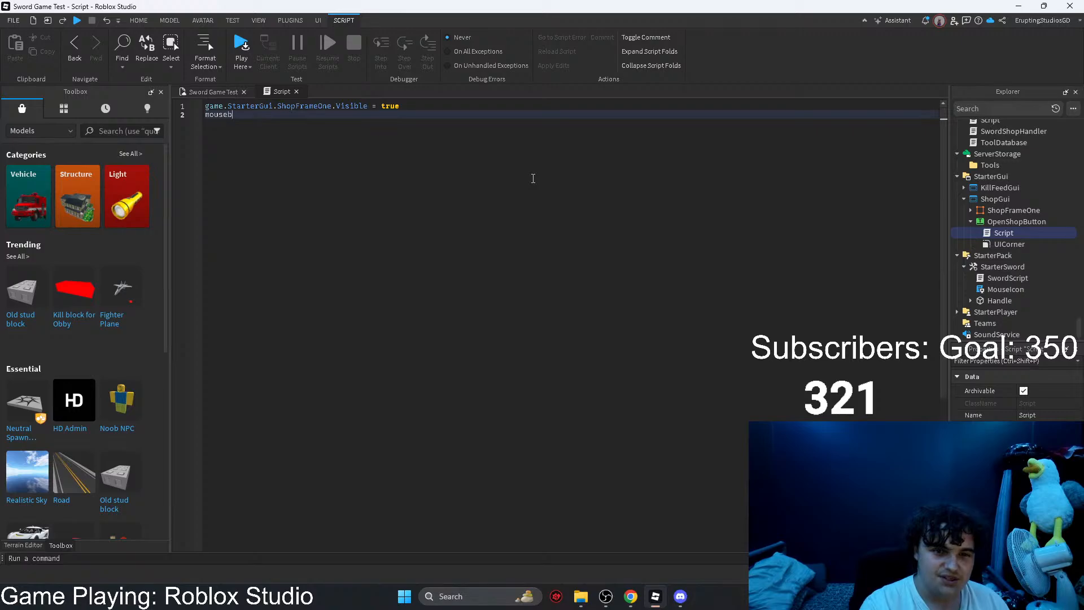
pyautogui.press('BackSpace')
pyautogui.press('BackSpace')
pyautogui.press('BackSpace')
pyautogui.press('BackSpace')
pyautogui.press('BackSpace')
pyautogui.press('BackSpace')
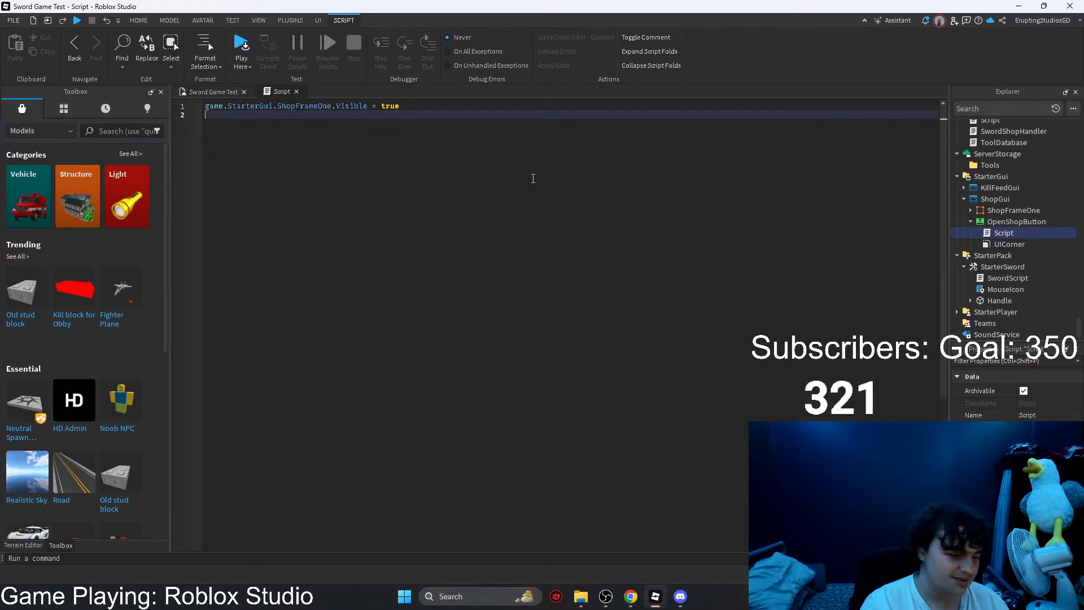
pyautogui.write('mousebut')
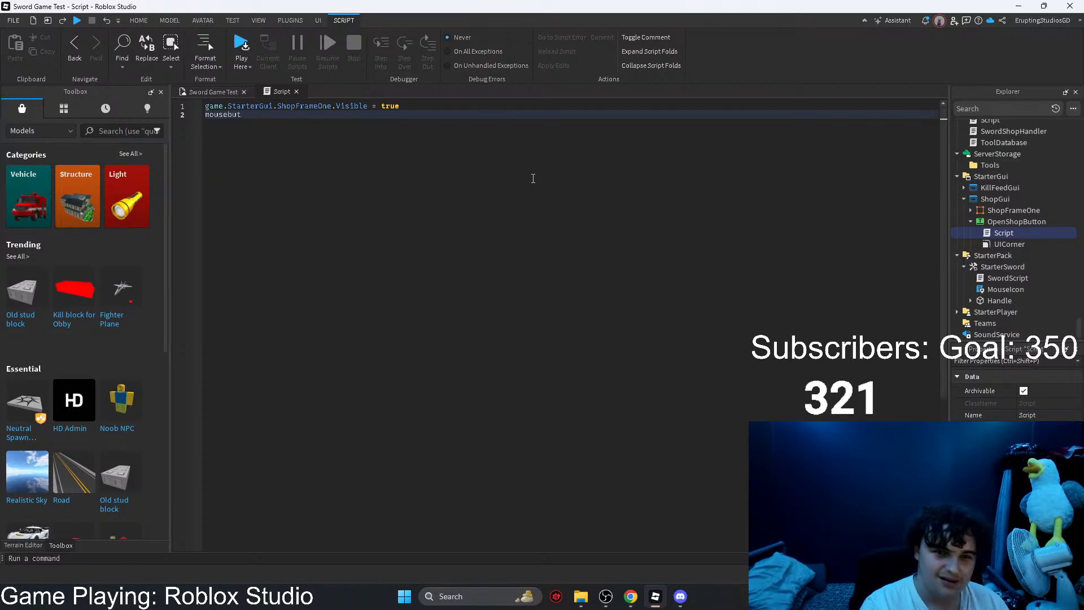
pyautogui.write('ton.')
pyautogui.press('BackSpace')
pyautogui.write('clicl')
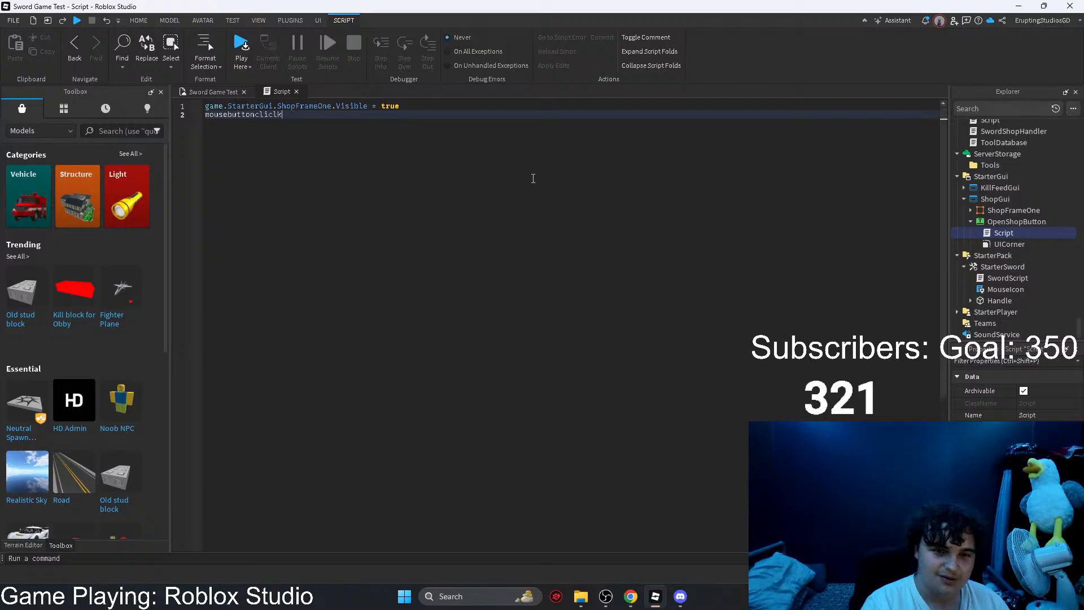
pyautogui.press('BackSpace')
pyautogui.write('k1..')
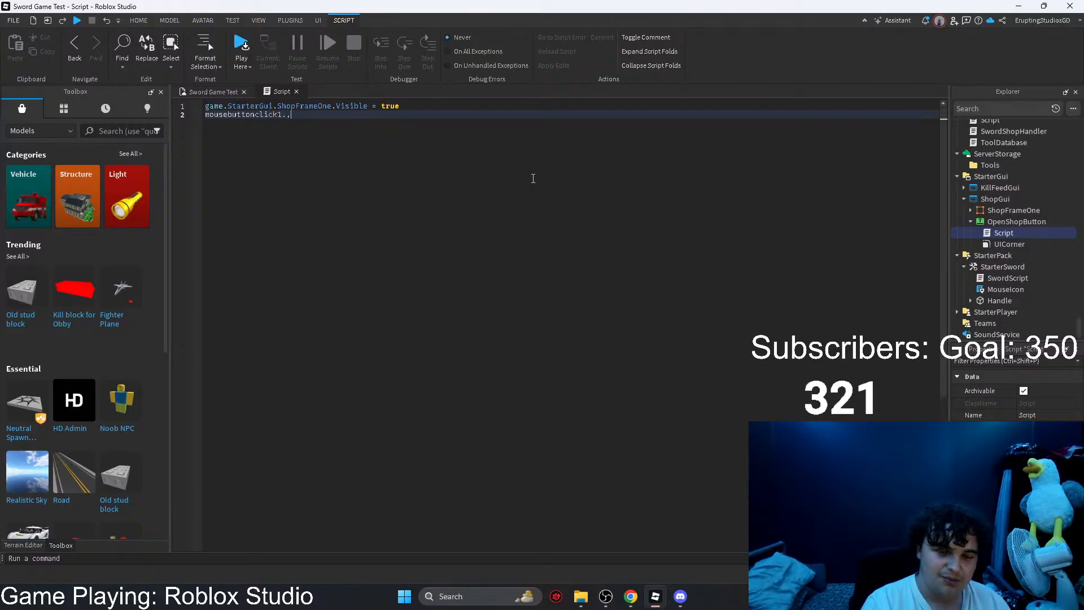
pyautogui.hotkey('ctrl', 'BackSpace')
pyautogui.hotkey('ctrl', 'BackSpace')
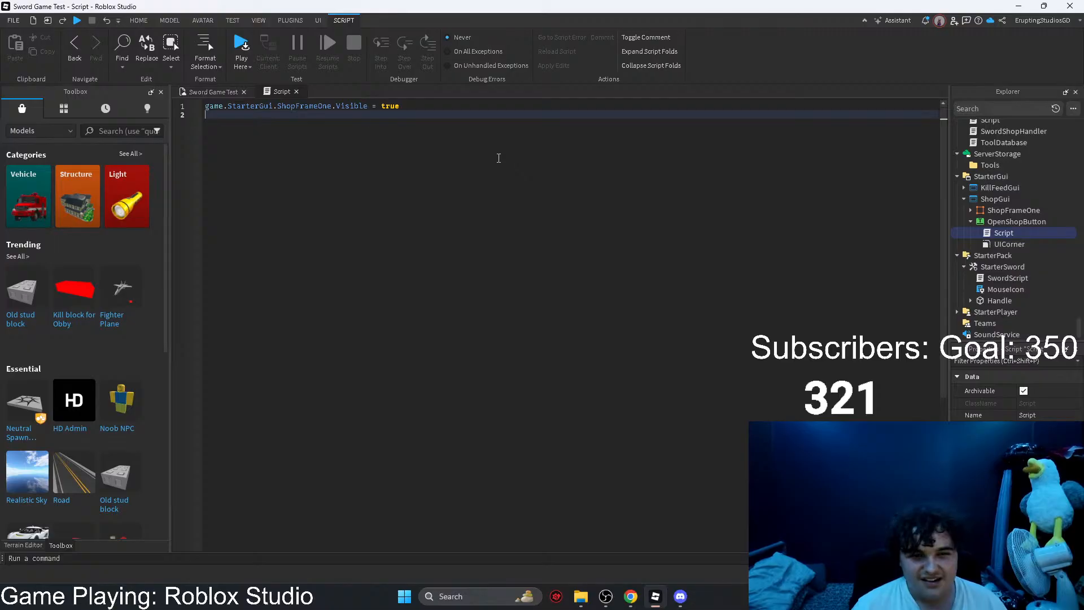
# Step: Insert a new line above the ShopFrameOne visibility statement reading "if mousebutton1 click = true"
pyautogui.doubleClick(249, 106)
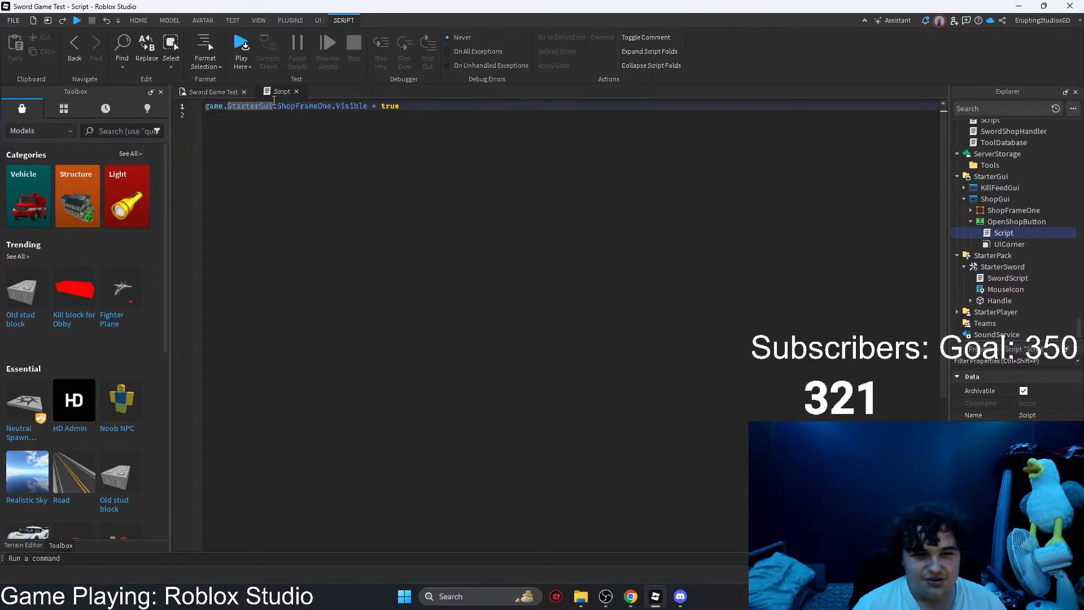
pyautogui.doubleClick(214, 106)
pyautogui.press('Home')
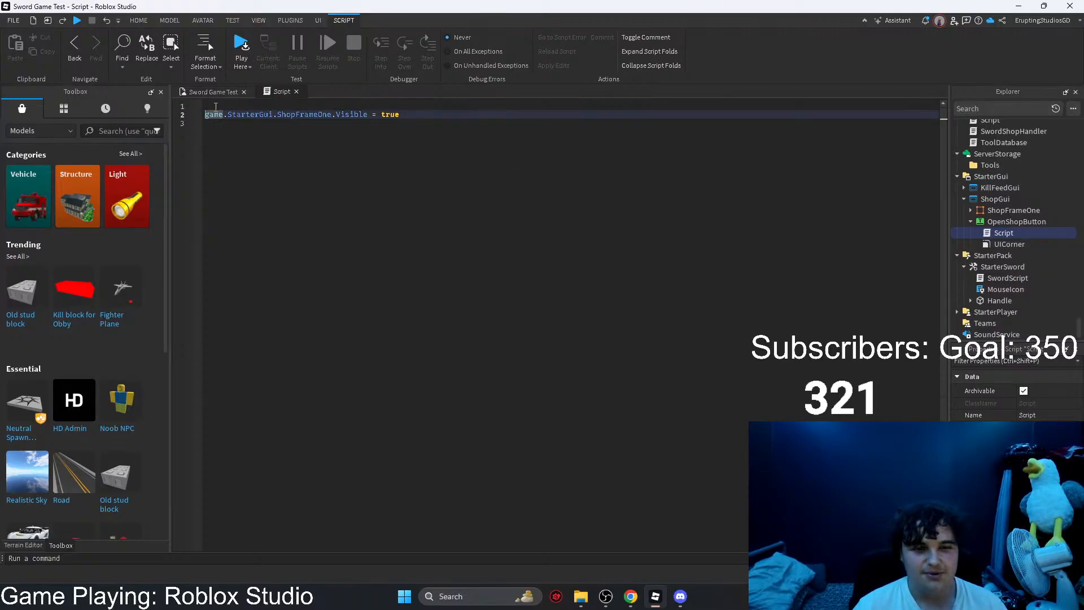
pyautogui.press('Return')
pyautogui.press('Up')
pyautogui.write('if m')
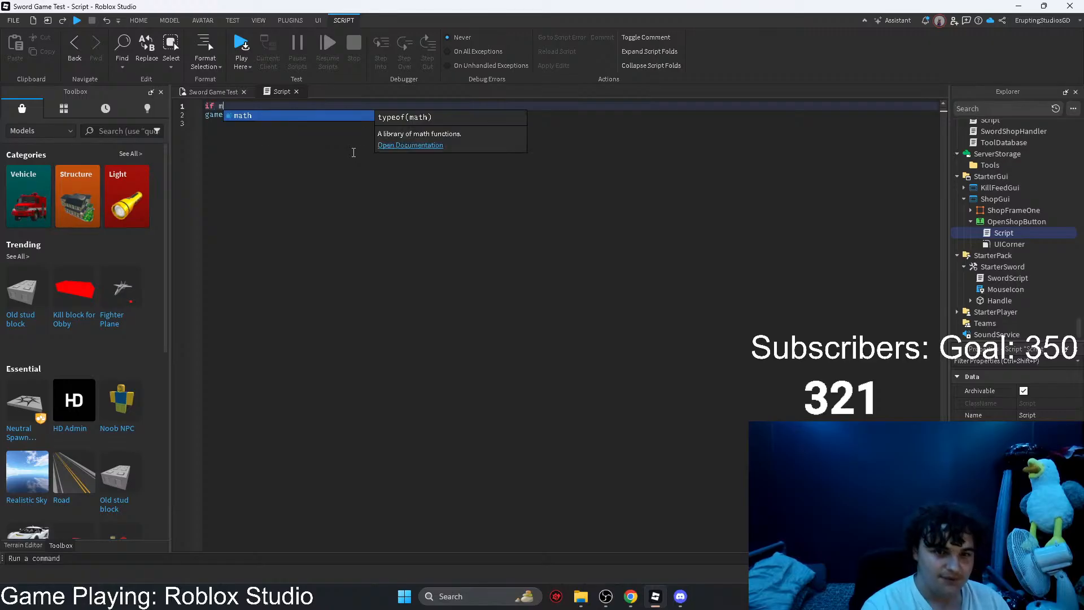
pyautogui.write('ousebutton1 ')
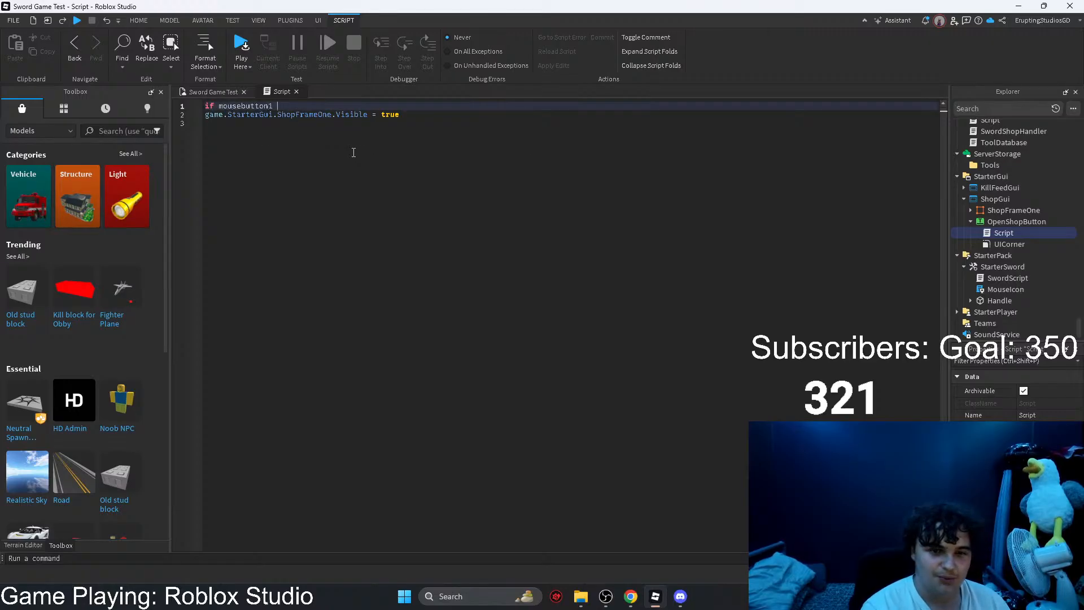
pyautogui.write('click ')
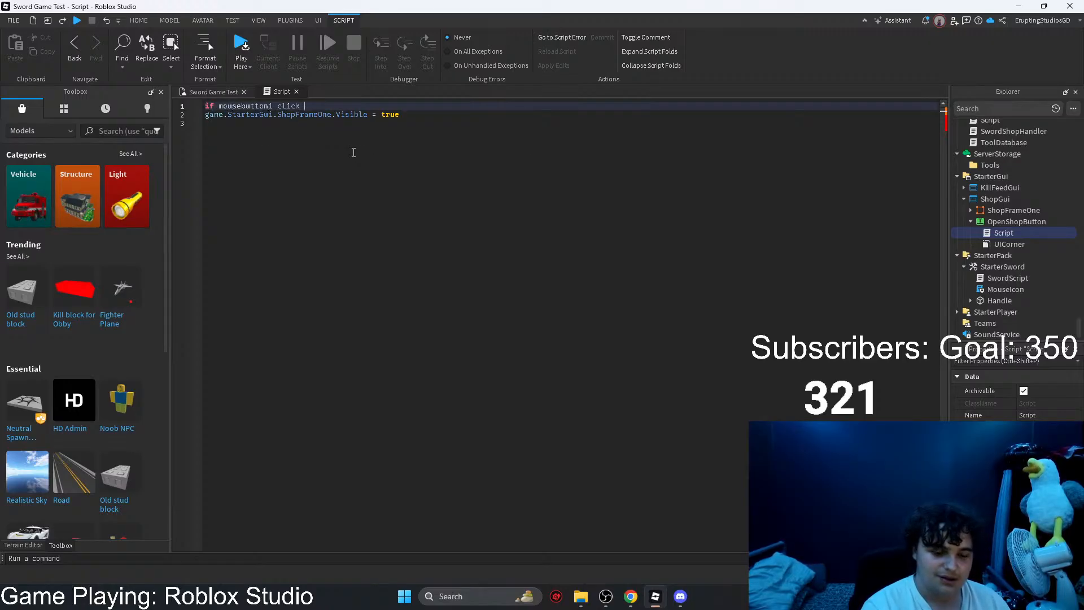
pyautogui.write('= true')
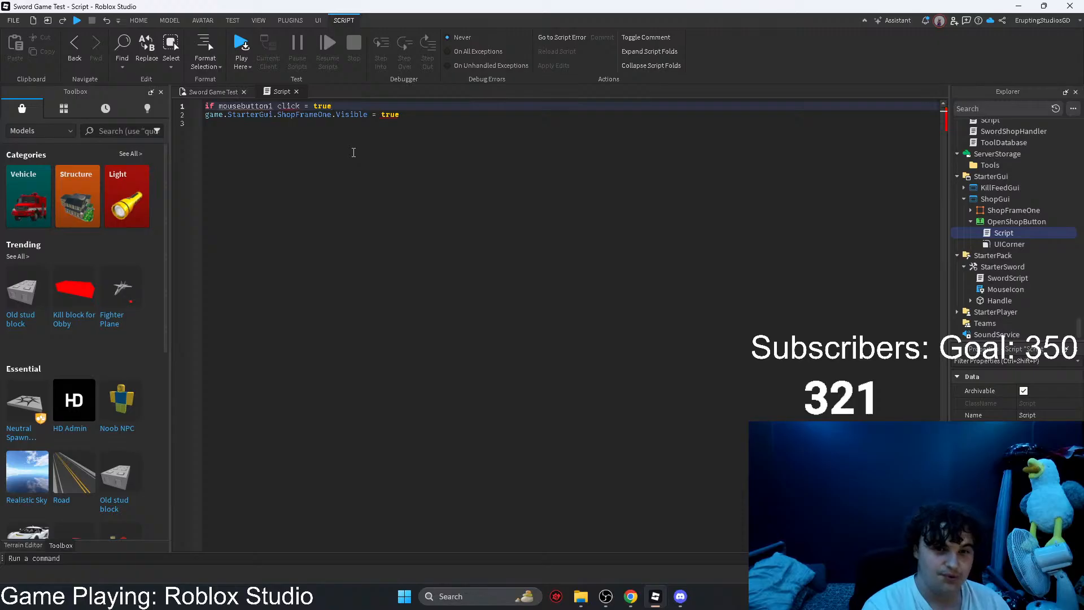
# Step: Replace the space between mousebutton1 and click with a period in the if line
pyautogui.doubleClick(280, 105)
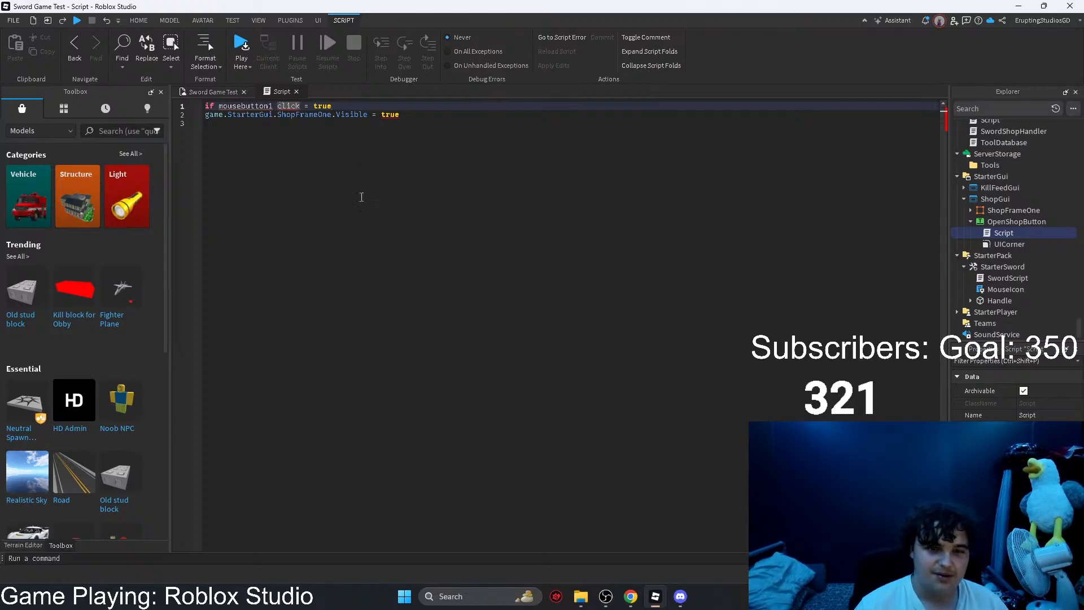
pyautogui.press('Left')
pyautogui.press('BackSpace')
pyautogui.write('.')
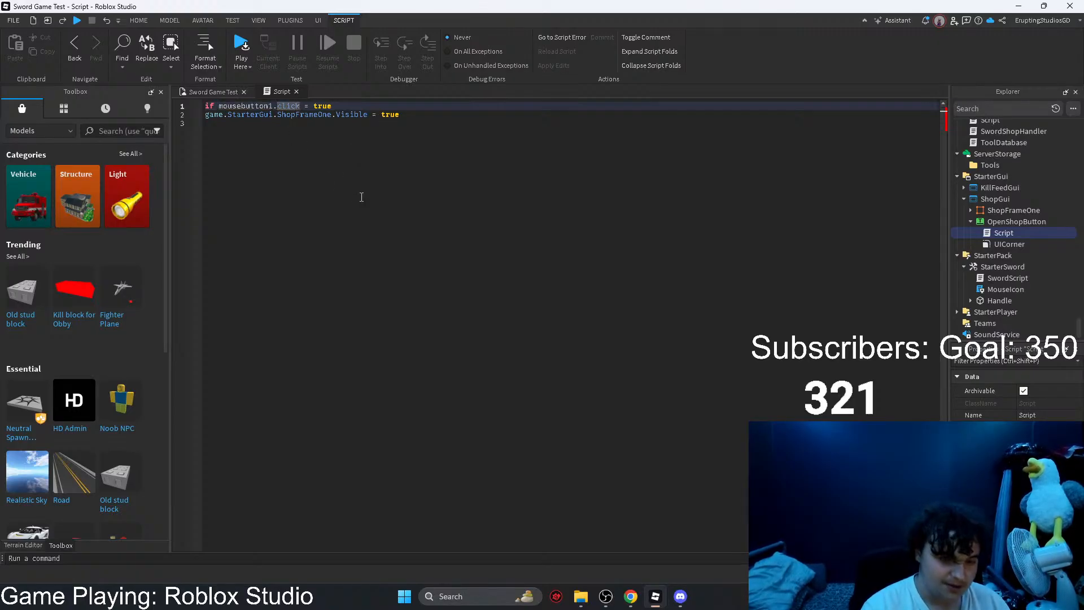
pyautogui.click(375, 196)
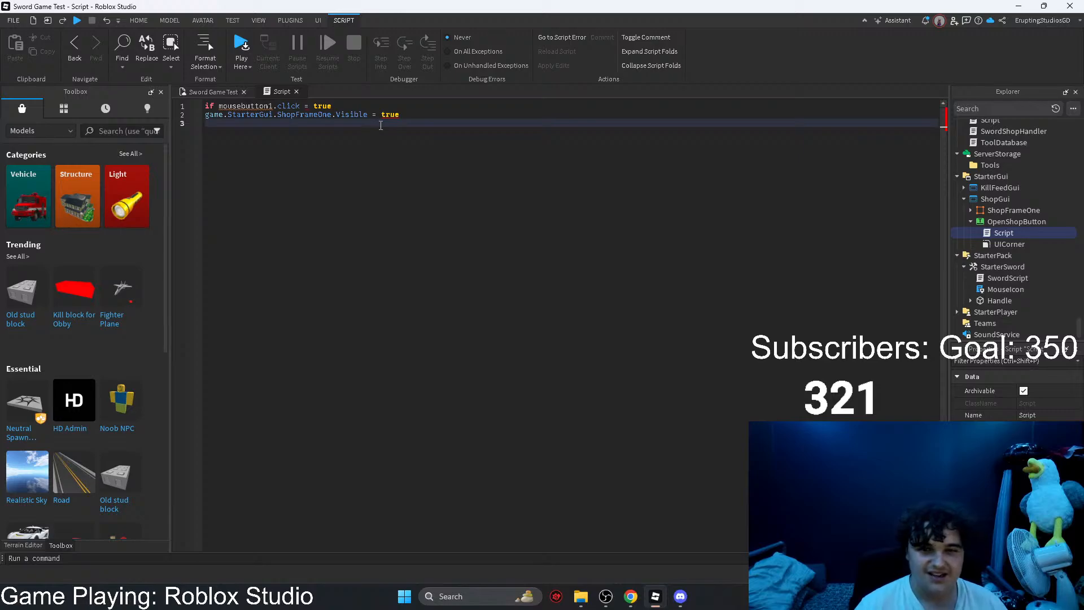
# Step: Remove "= true" from the if line so that it ends after mousebutton1.click
pyautogui.doubleClick(385, 115)
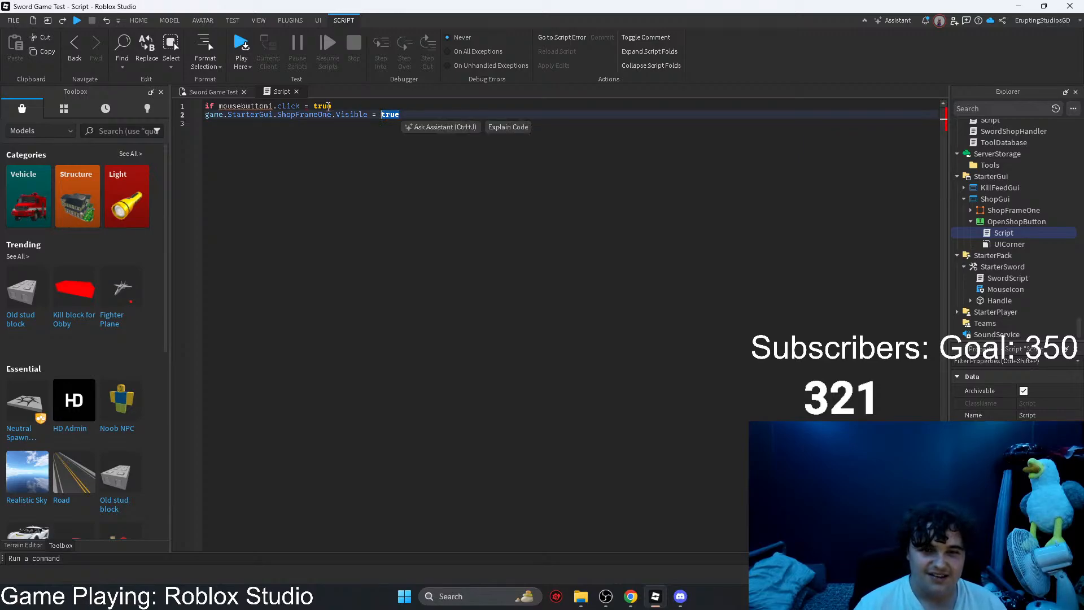
pyautogui.doubleClick(318, 106)
pyautogui.press('BackSpace')
pyautogui.press('BackSpace')
pyautogui.press('BackSpace')
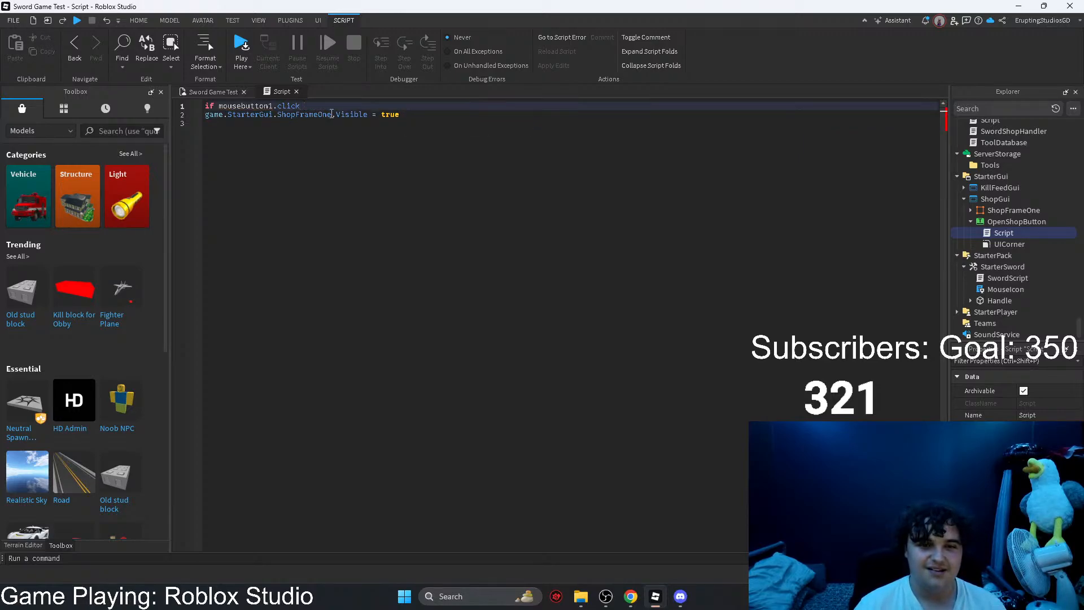
pyautogui.click(412, 127)
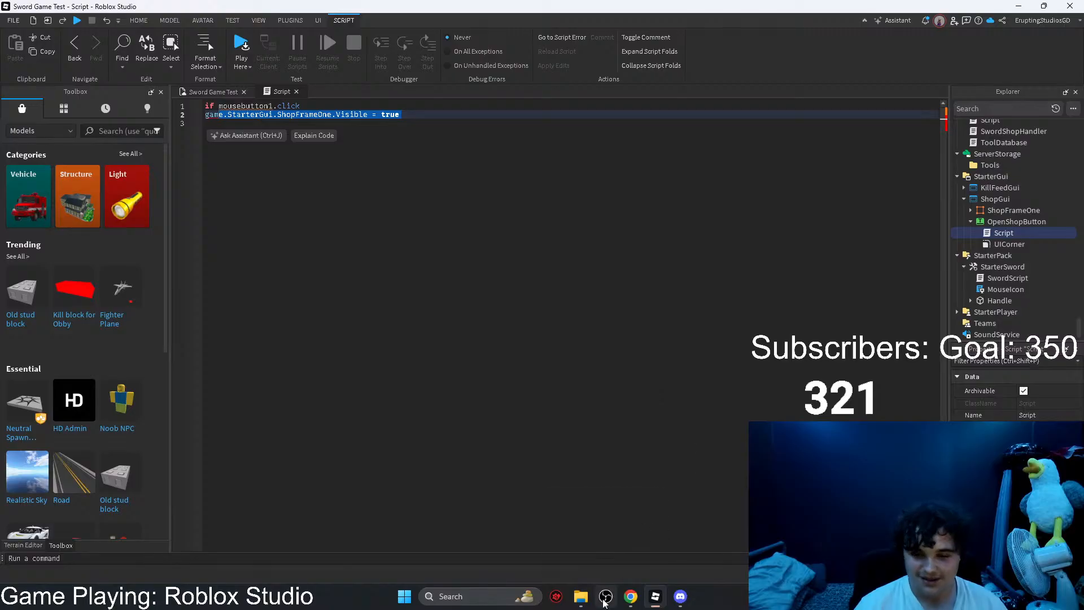
# Step: Launch a second Roblox Studio window through Windows search and load the Town place
pyautogui.moveTo(659, 603)
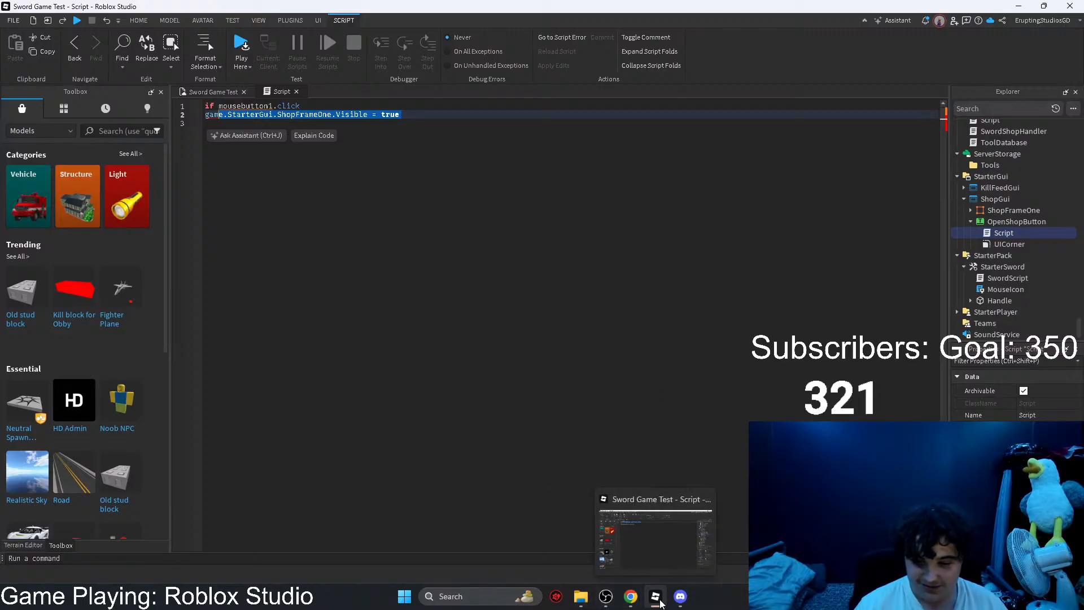
pyautogui.click(486, 587)
pyautogui.write('roblox')
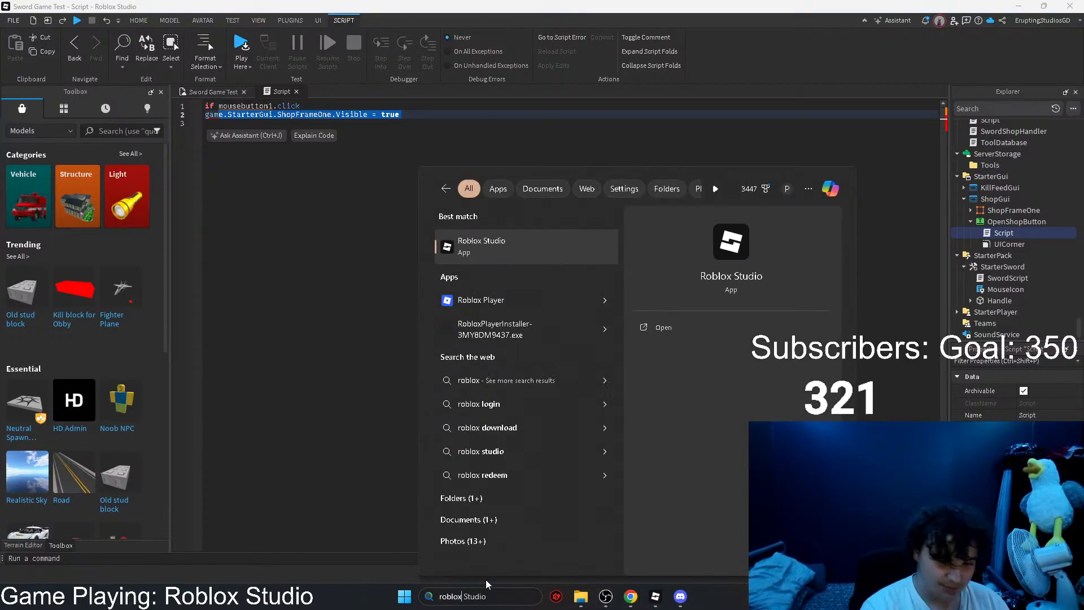
pyautogui.press('Return')
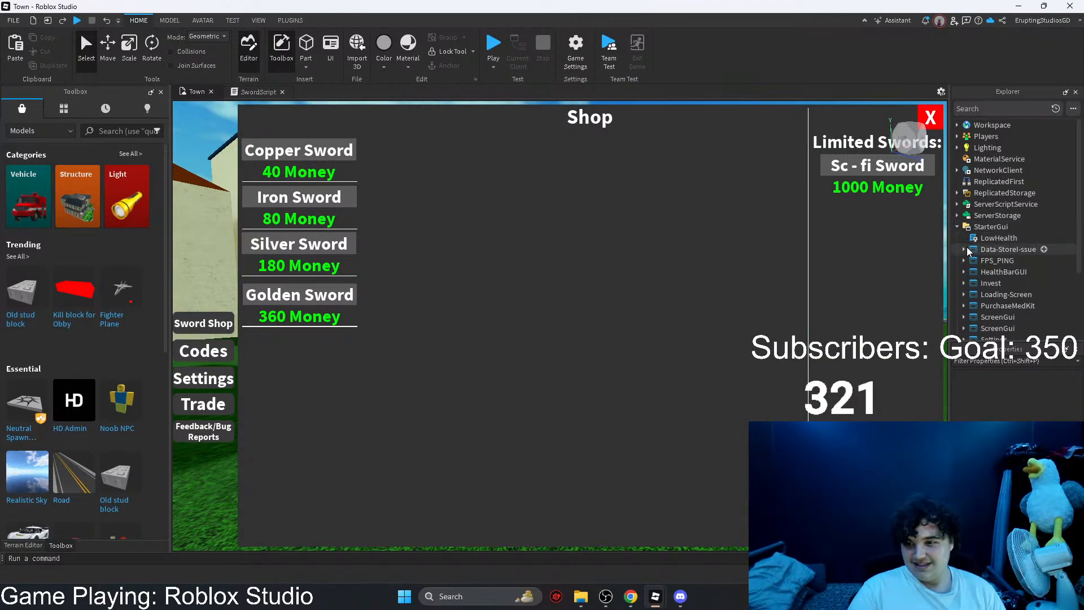
# Step: Select the Sword Shop button in the Town place and open the LocalScript under SwordShopButton
pyautogui.click(964, 249)
pyautogui.click(998, 261)
pyautogui.click(224, 319)
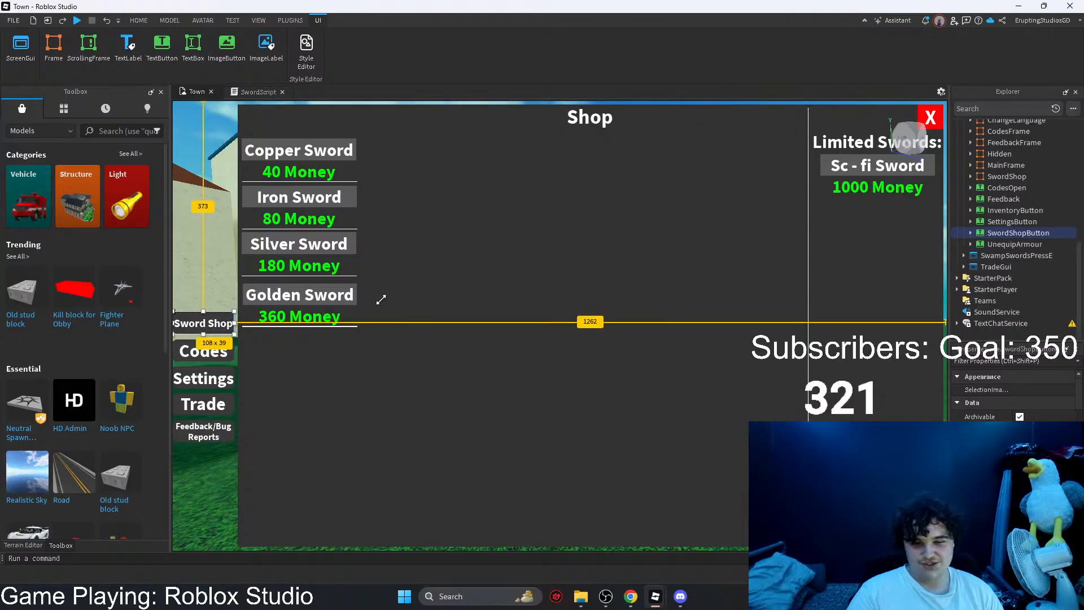
pyautogui.click(971, 233)
pyautogui.doubleClick(996, 254)
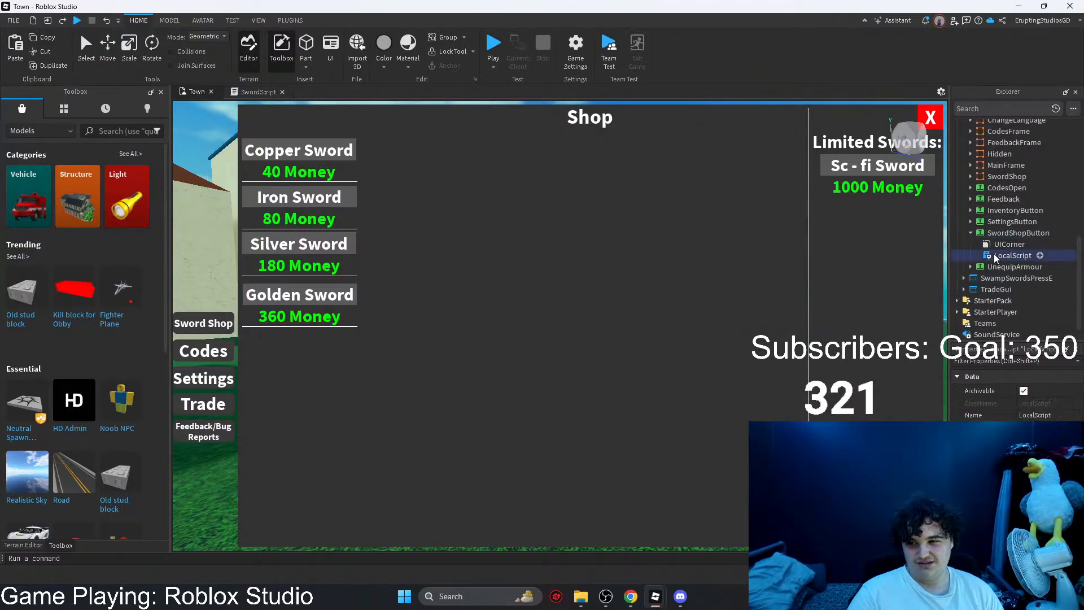
# Step: Copy all code of the SwordShopButton LocalScript, close that script and return to the Town viewport
pyautogui.hotkey('ctrl', 'a')
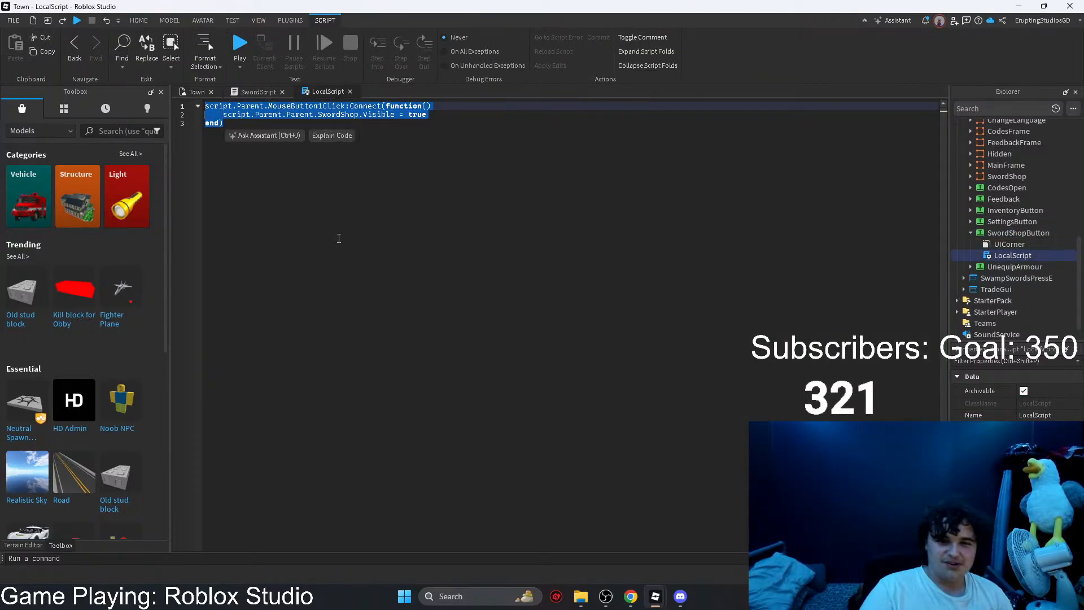
pyautogui.hotkey('ctrl', 'c')
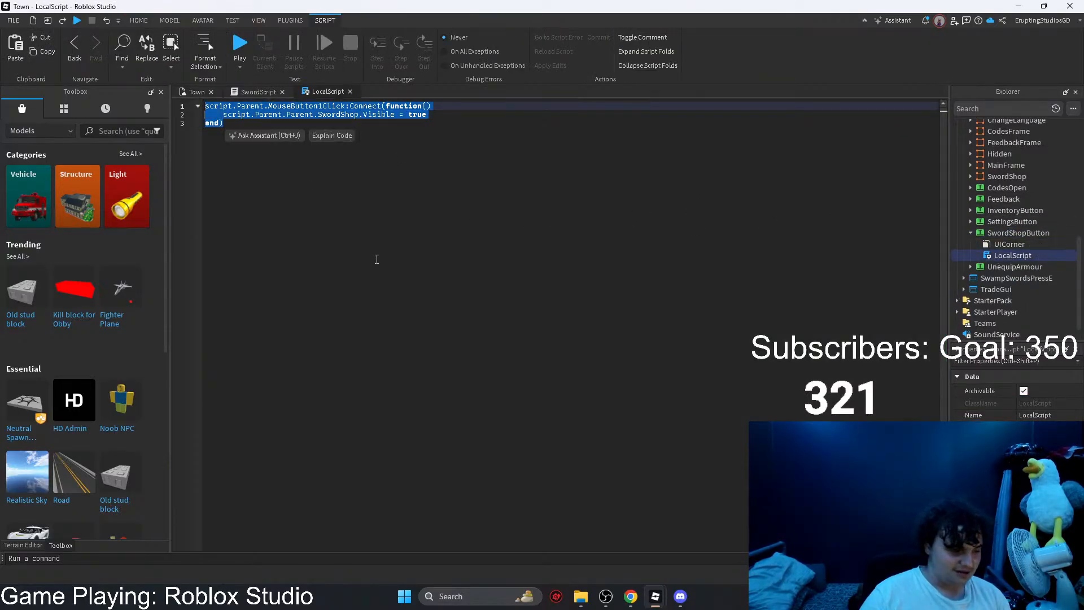
pyautogui.click(350, 92)
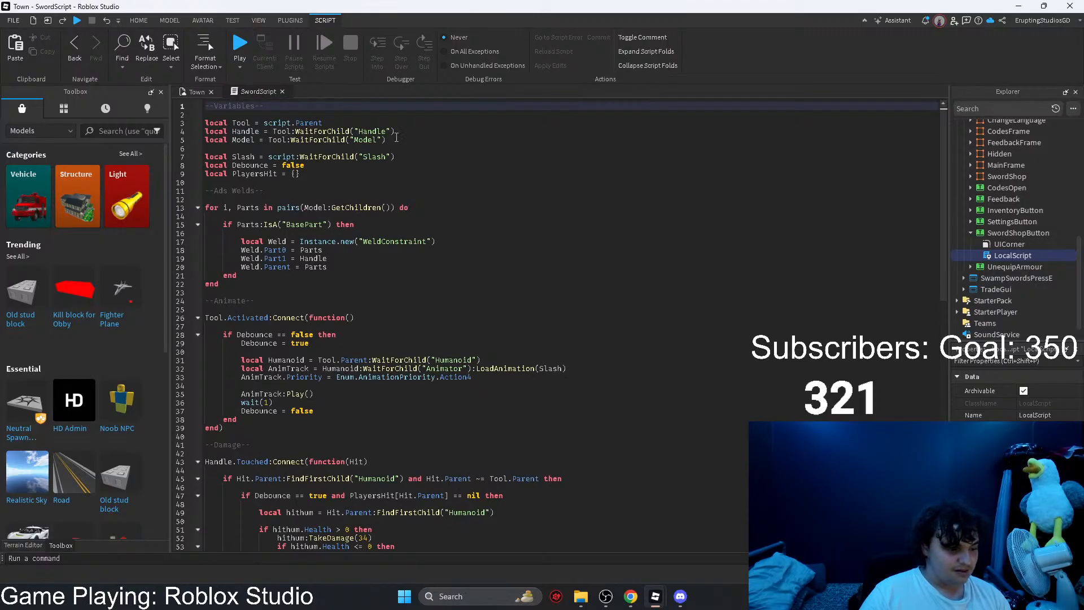
pyautogui.click(197, 91)
# Step: Close the Town place, return to the Sword Game Test script and add two blank lines at its end
pyautogui.moveTo(655, 596)
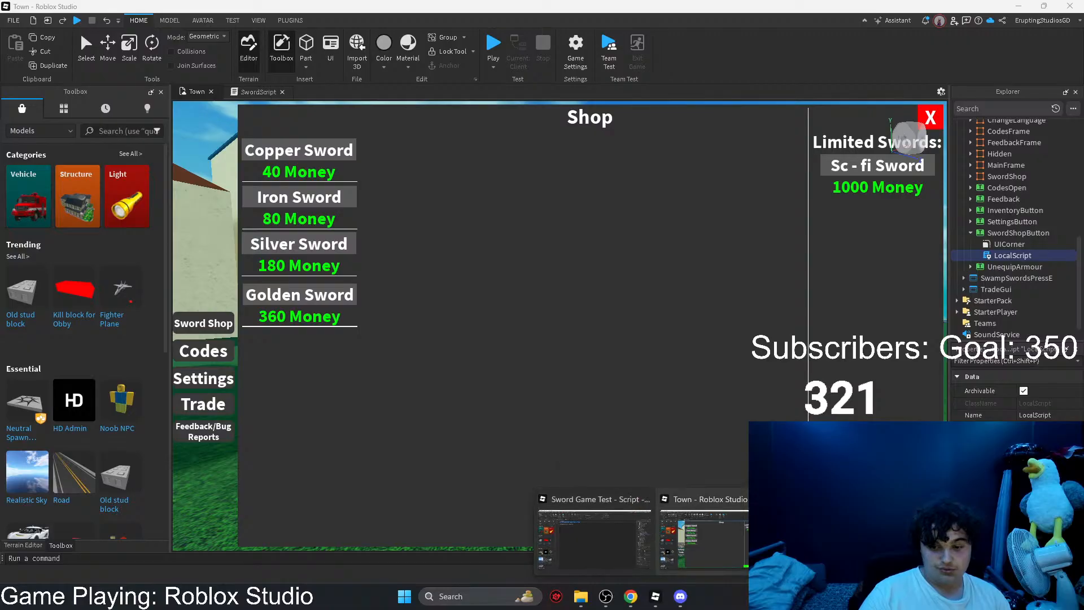
pyautogui.click(766, 499)
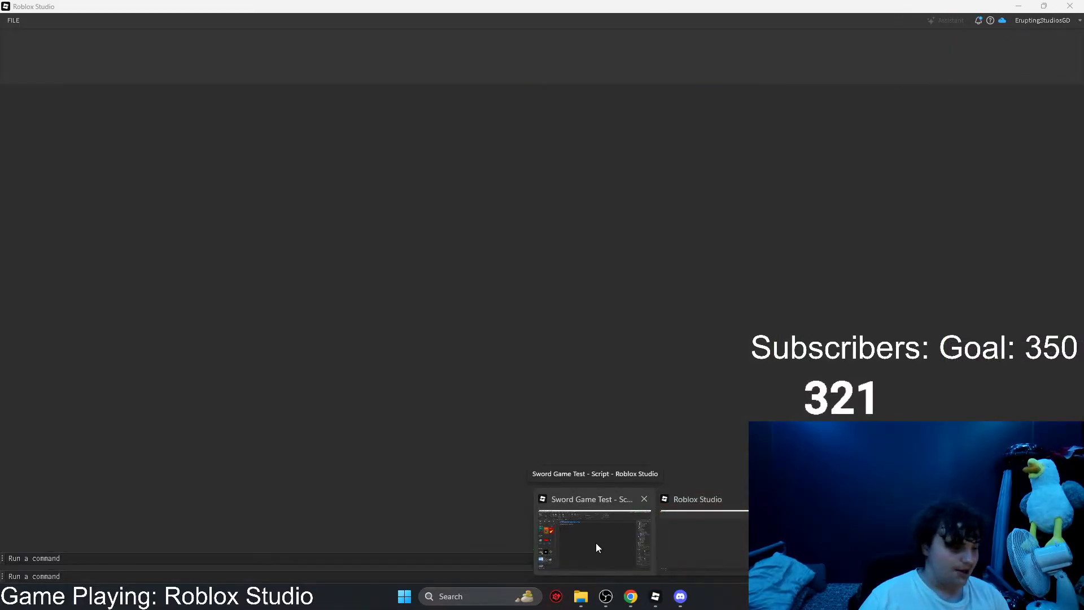
pyautogui.click(597, 545)
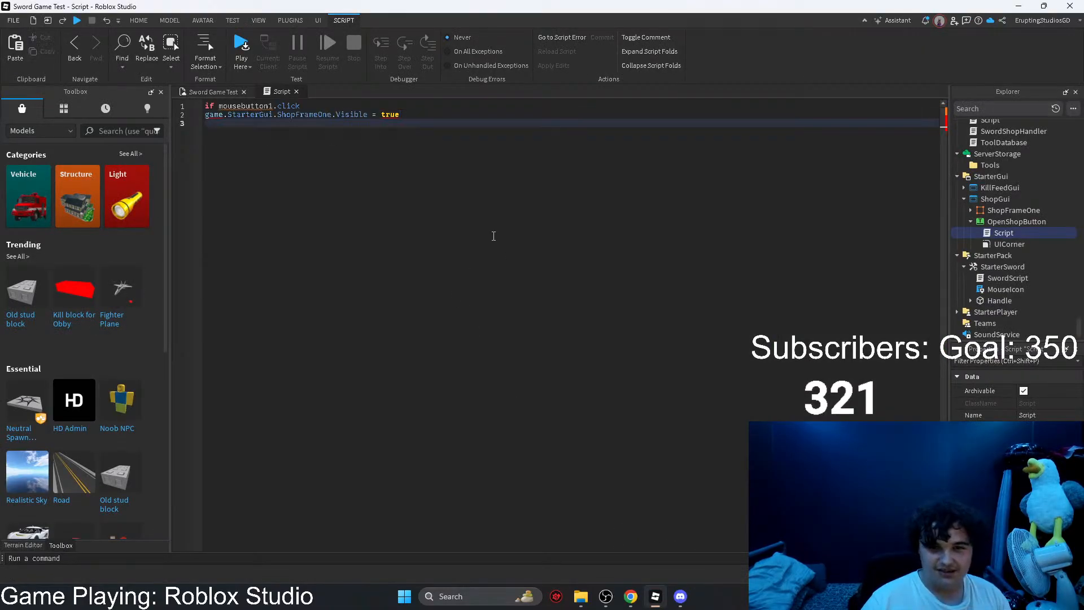
pyautogui.press('Return')
pyautogui.press('Return')
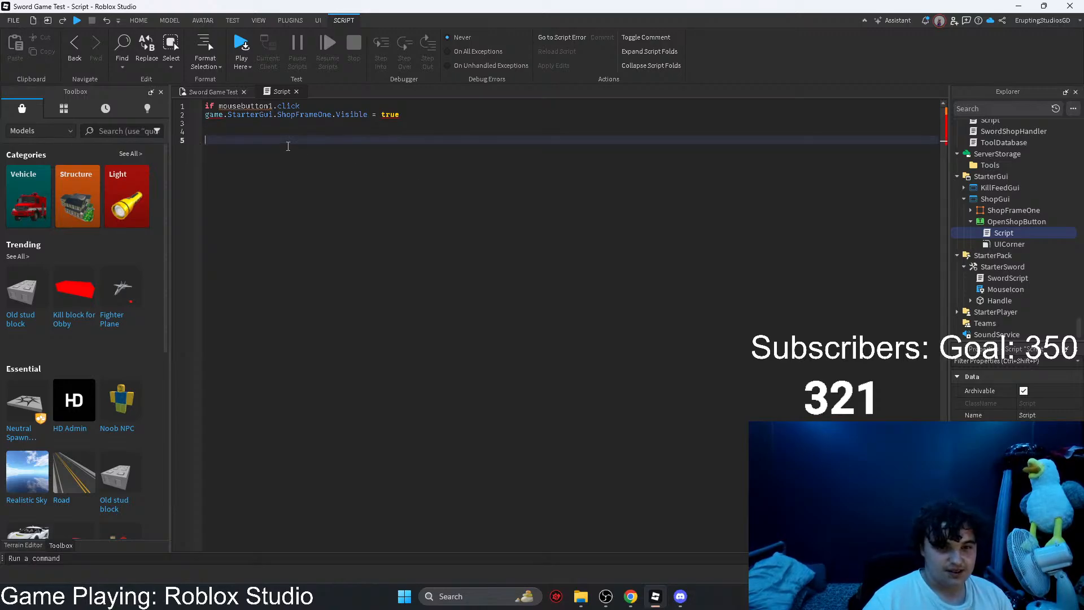
# Step: Launch Roblox Studio again through Windows search and reopen the Town place
pyautogui.click(499, 599)
pyautogui.write('r')
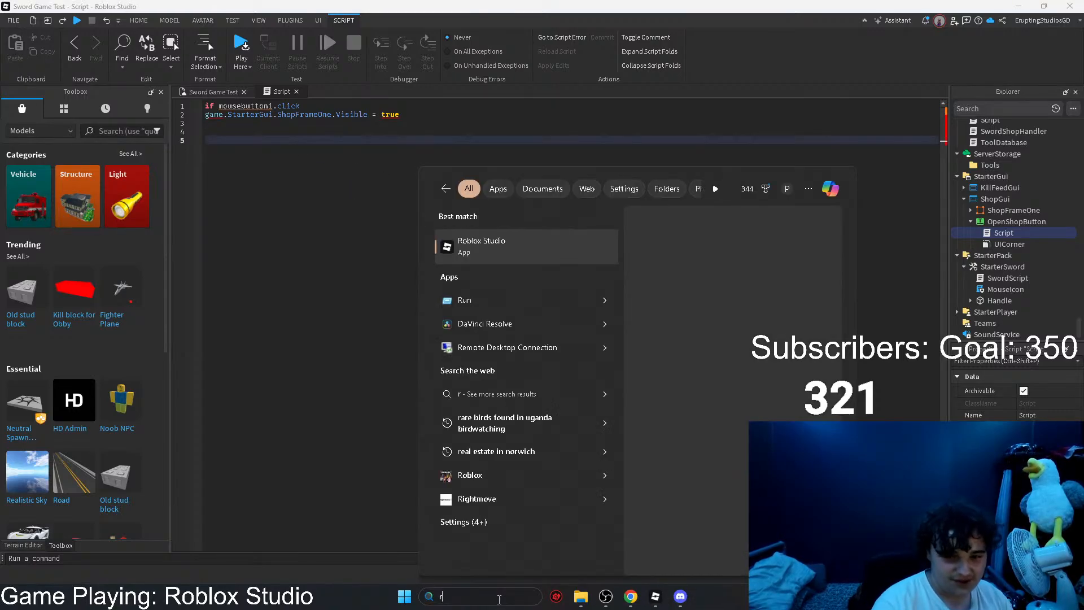
pyautogui.press('Return')
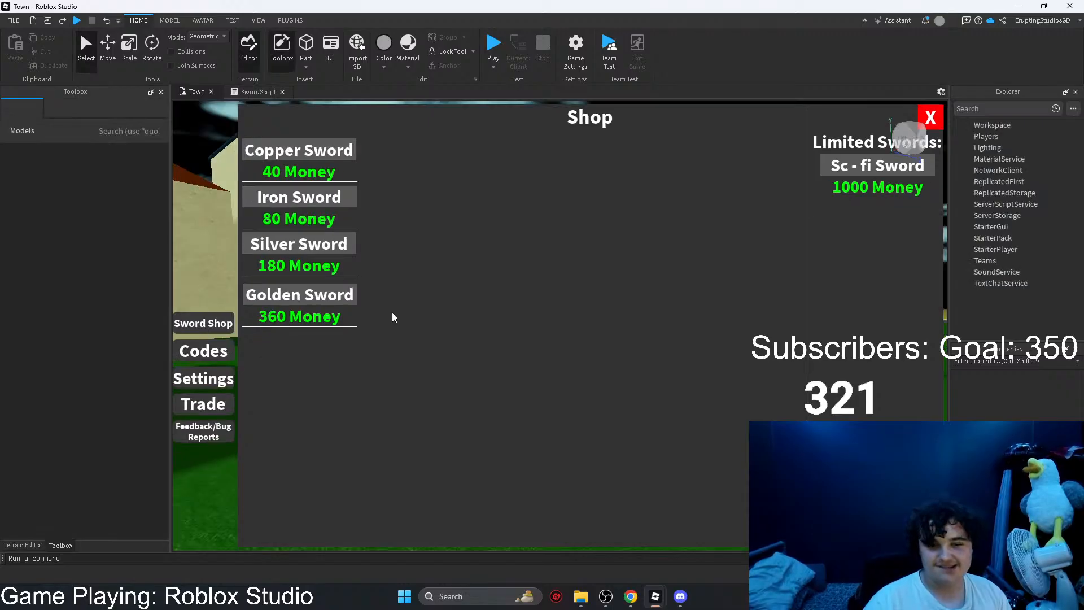
# Step: Expand StarterGui in the Town place, locate SwordShopButton from the Sword Shop button and open its LocalScript
pyautogui.click(957, 238)
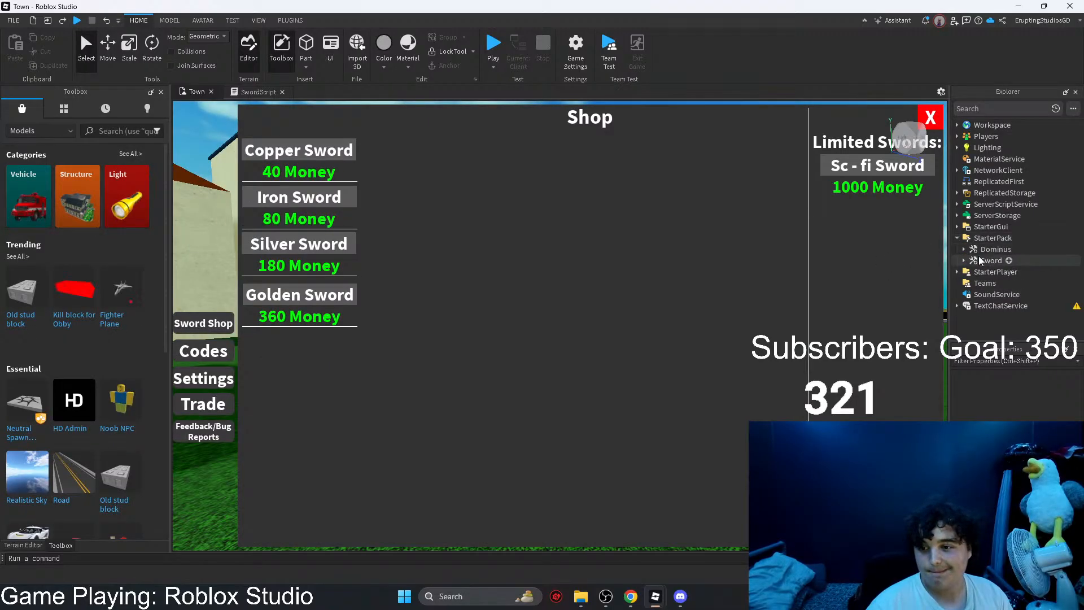
pyautogui.click(957, 239)
pyautogui.click(957, 227)
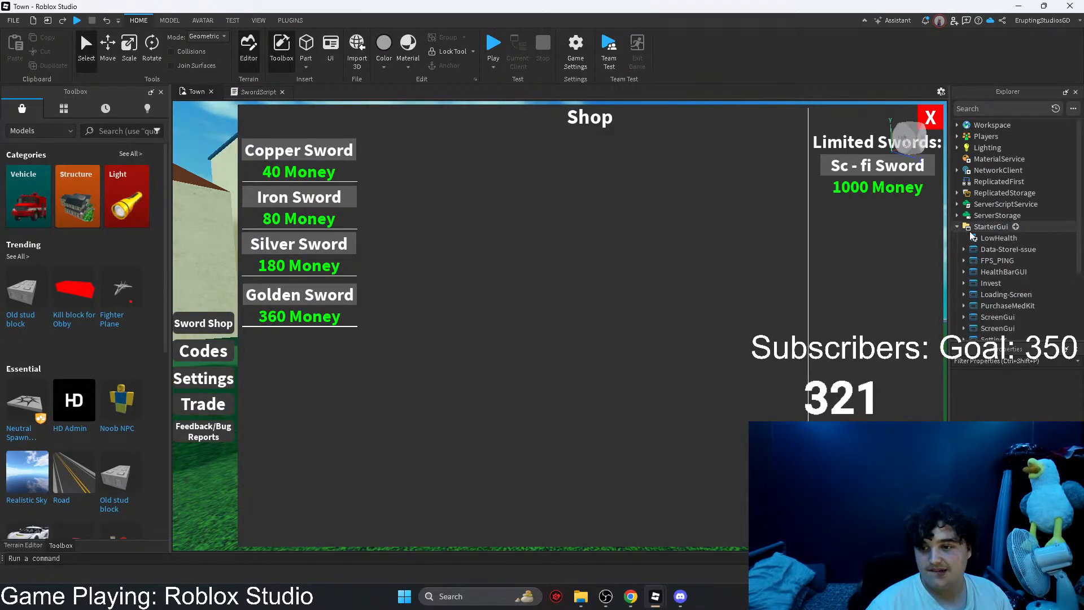
pyautogui.click(966, 250)
pyautogui.click(964, 249)
pyautogui.click(964, 249)
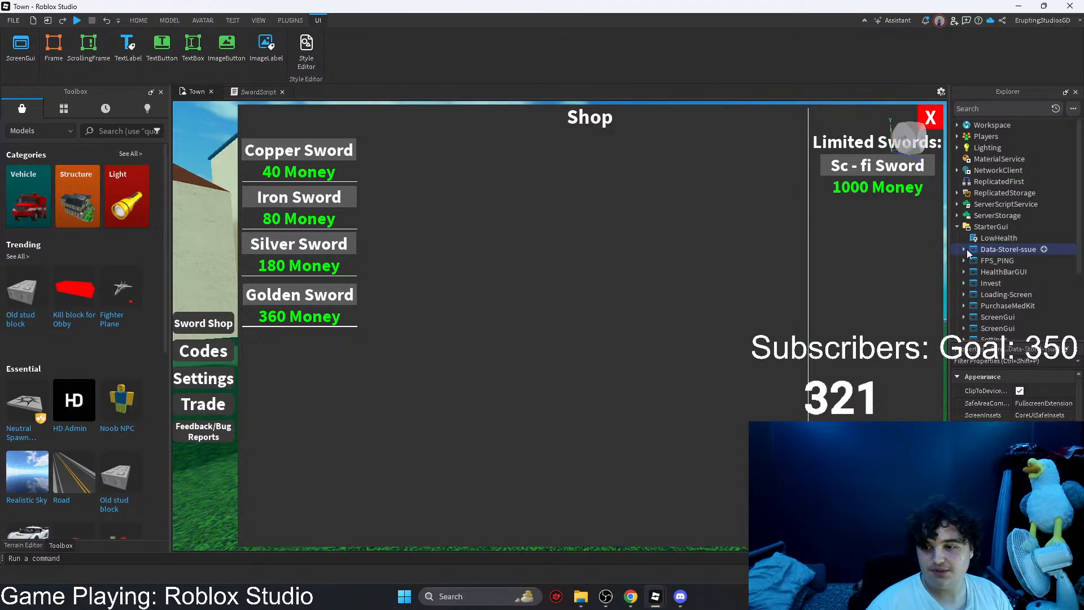
pyautogui.click(964, 249)
pyautogui.click(993, 260)
pyautogui.click(205, 323)
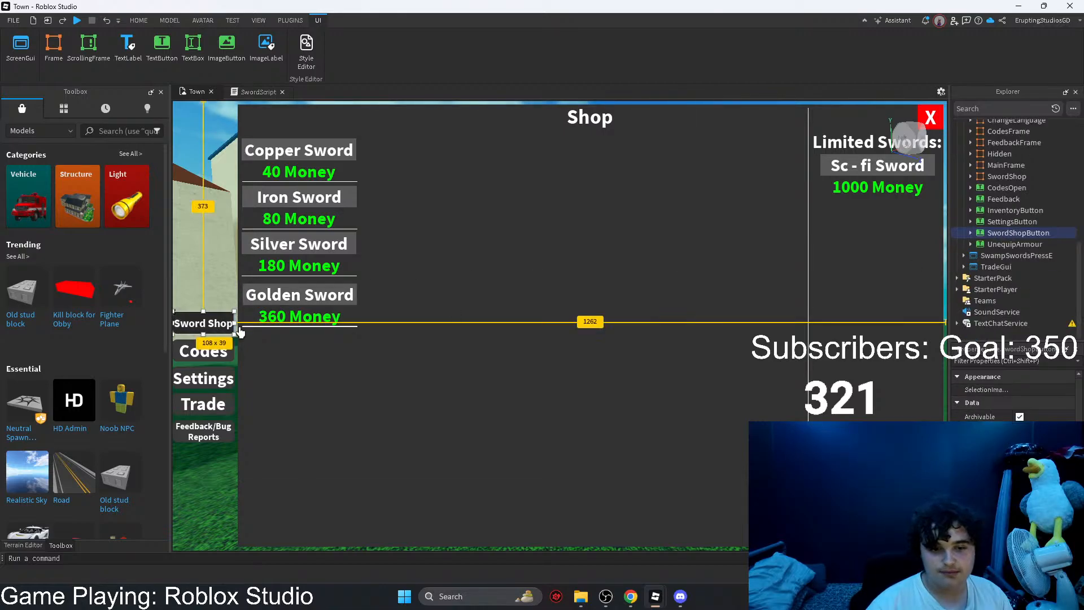
pyautogui.click(971, 233)
pyautogui.doubleClick(1012, 255)
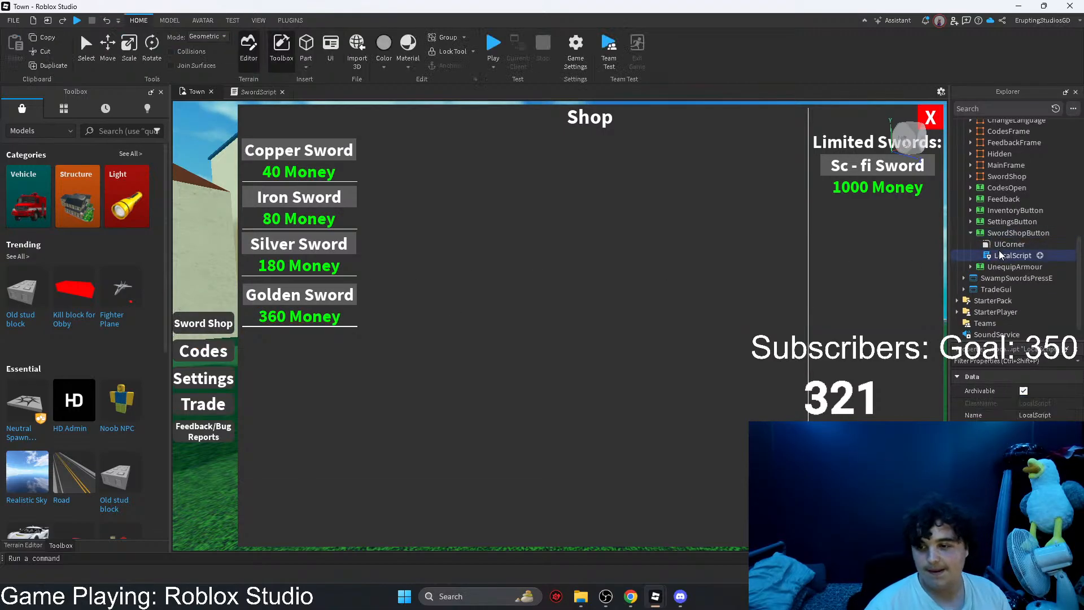
# Step: Copy all code of the Town LocalScript and paste it at the end of the OpenShopButton Script in Sword Game Test
pyautogui.hotkey('ctrl', 'a')
pyautogui.hotkey('ctrl', 'c')
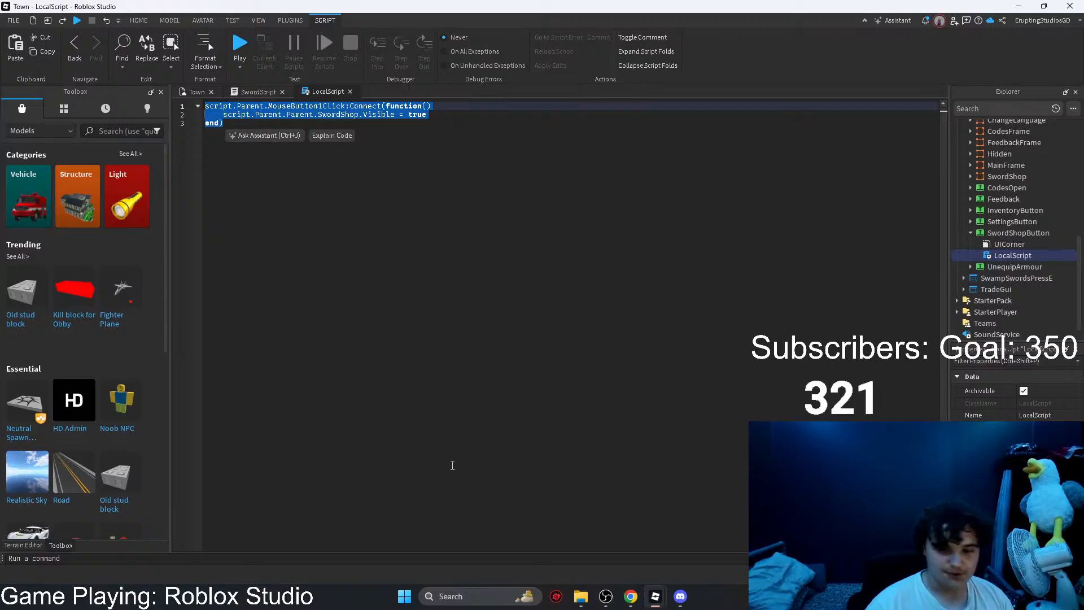
pyautogui.moveTo(620, 601)
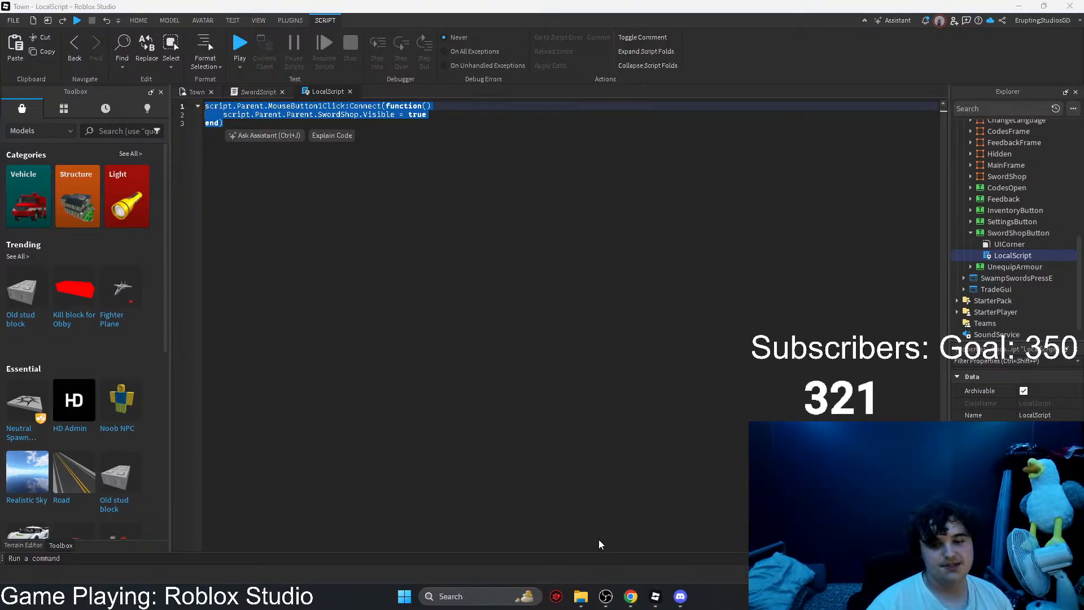
pyautogui.moveTo(653, 606)
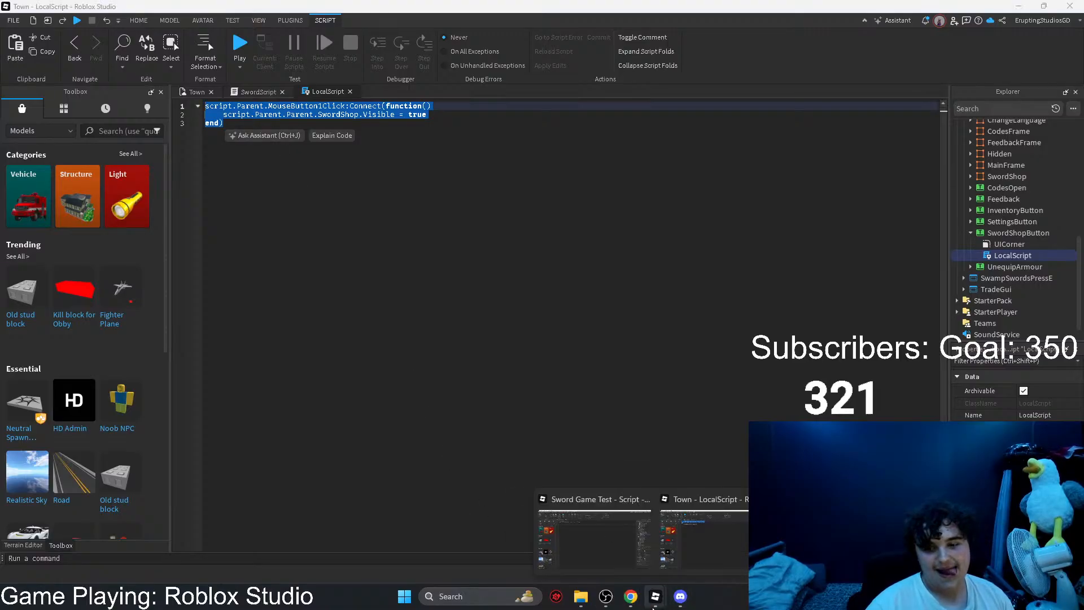
pyautogui.click(685, 551)
pyautogui.moveTo(647, 605)
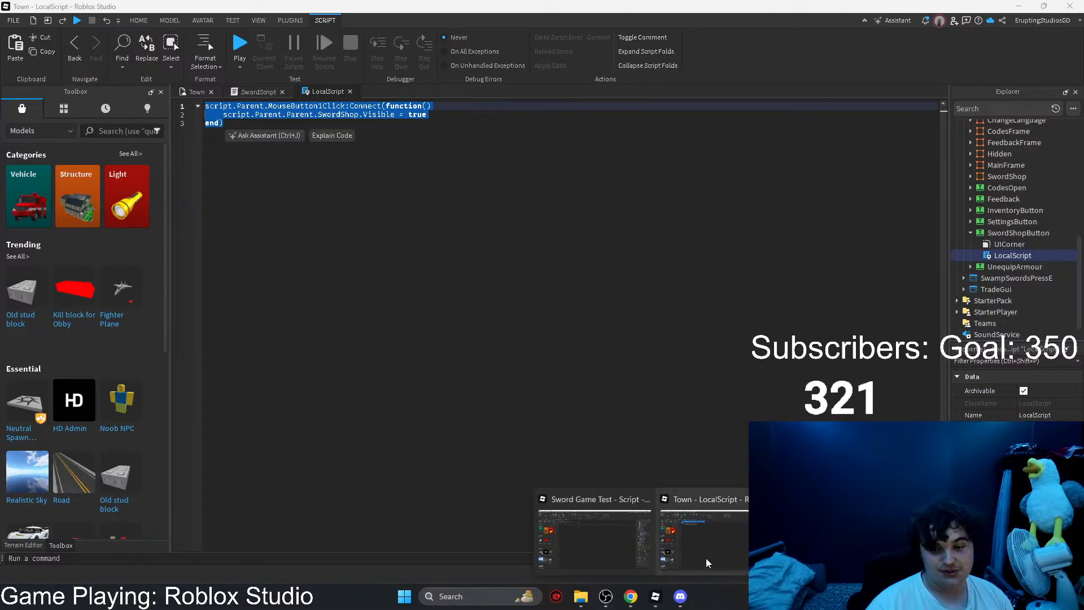
pyautogui.click(609, 553)
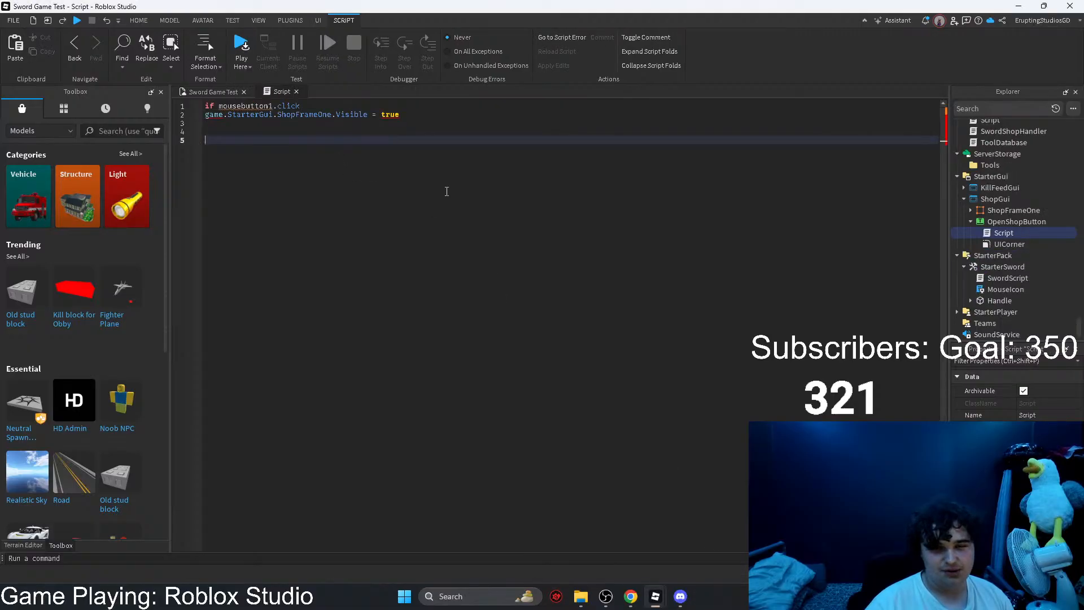
pyautogui.hotkey('ctrl', 'v')
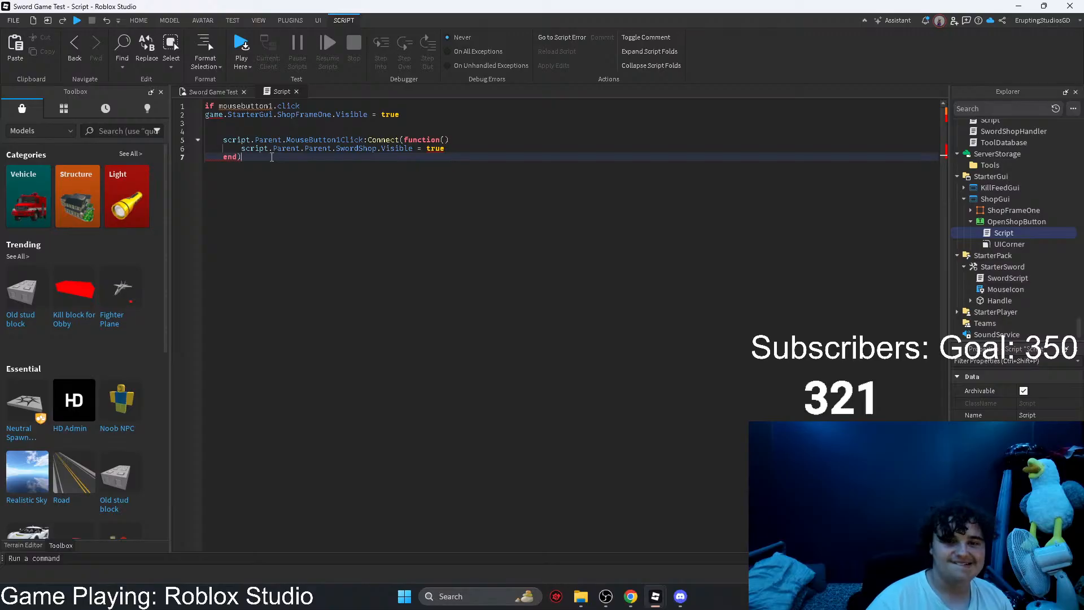
# Step: Close the OpenShopButton Script and delete it from the Explorer hierarchy
pyautogui.moveTo(271, 157); pyautogui.dragTo(205, 105)
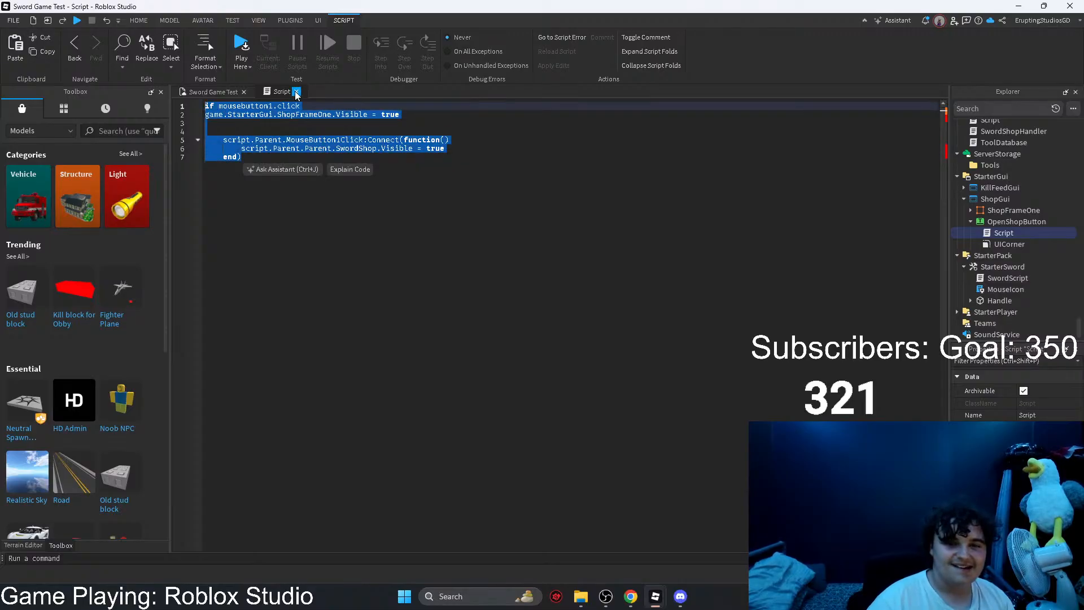
pyautogui.click(296, 91)
pyautogui.press('Delete')
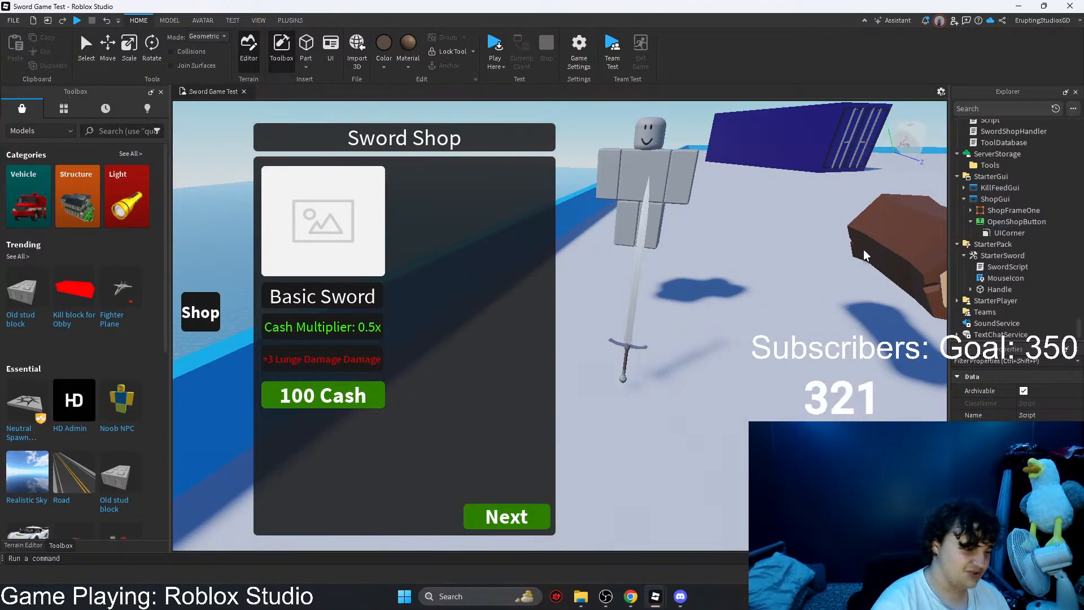
# Step: Insert a LocalScript into the OpenShopButton's UICorner and replace its default code with the copied button code
pyautogui.click(1032, 232)
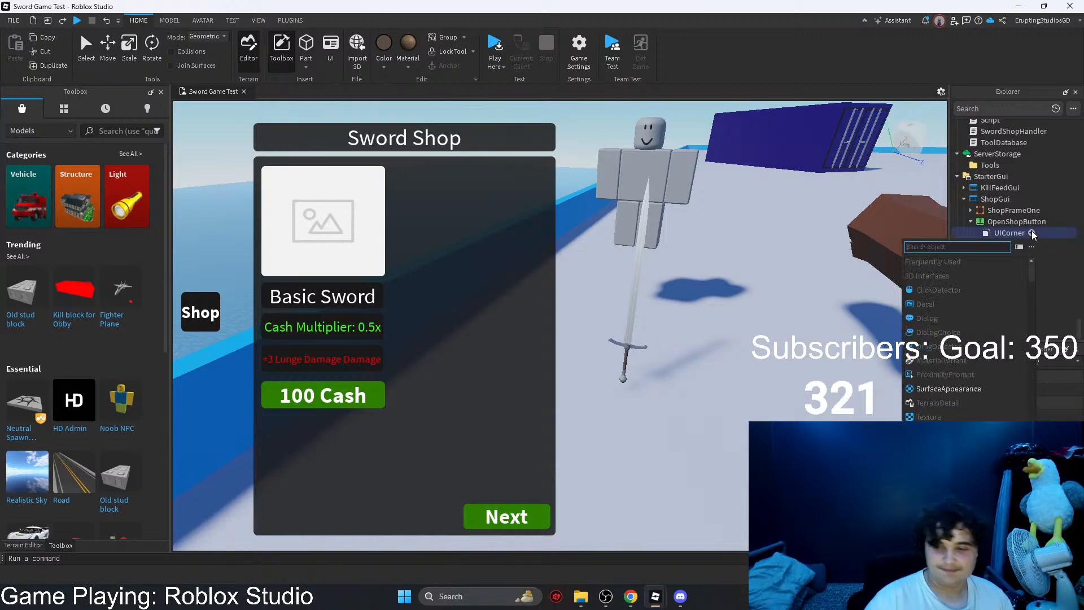
pyautogui.write(';')
pyautogui.press('BackSpace')
pyautogui.write('lo')
pyautogui.press('Return')
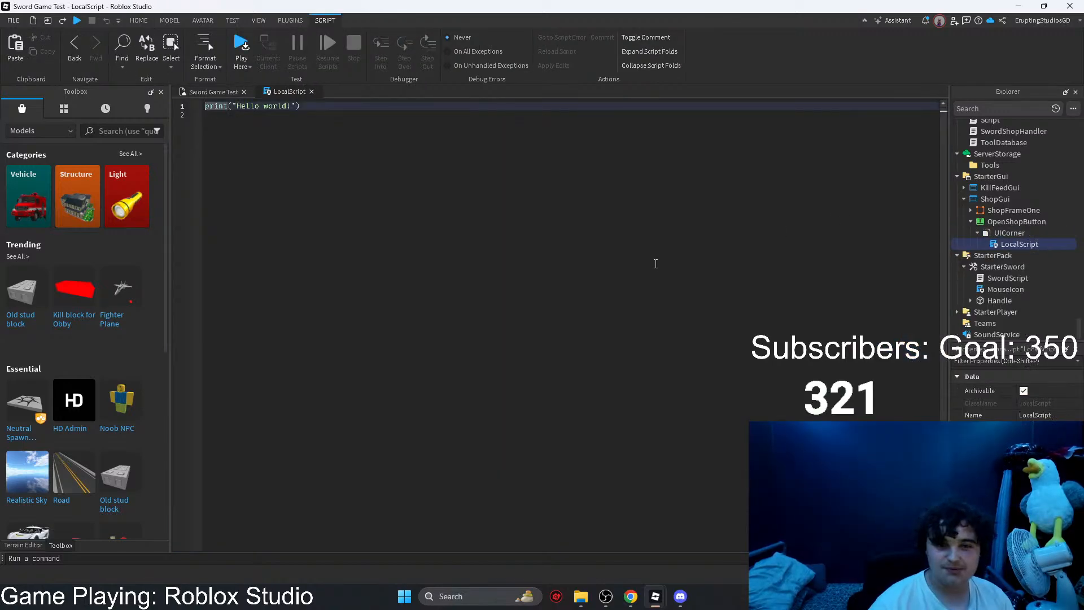
pyautogui.moveTo(373, 147); pyautogui.dragTo(237, 76)
pyautogui.hotkey('ctrl', 'v')
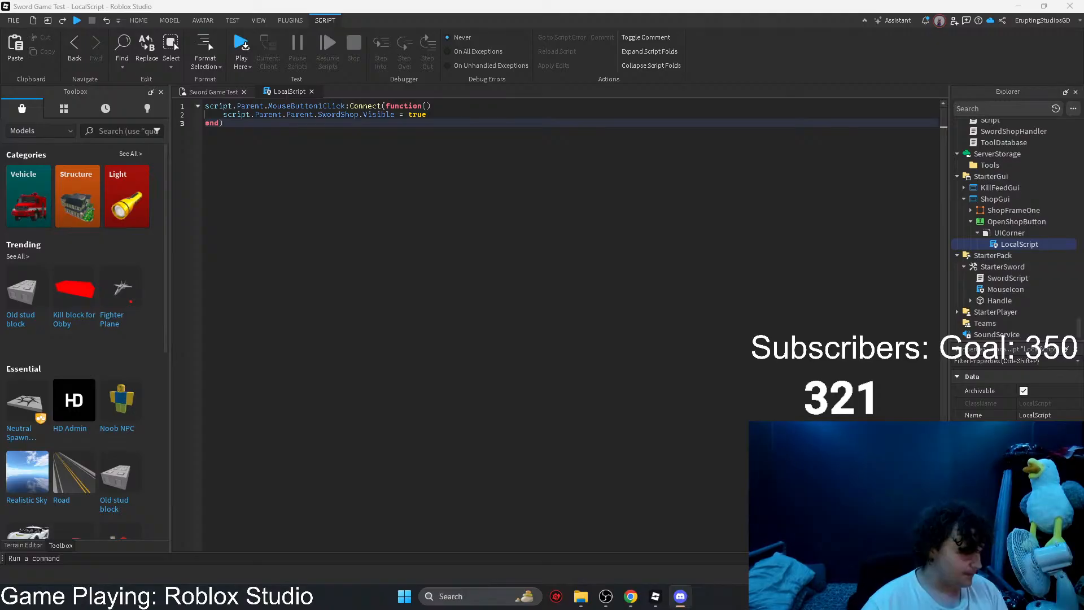
# Step: Switch to Discord, examine the shared fighter jet screenshot enlarged and up close, and return to the Sword Game Test LocalScript
pyautogui.hotkey('alt', 'Tab')
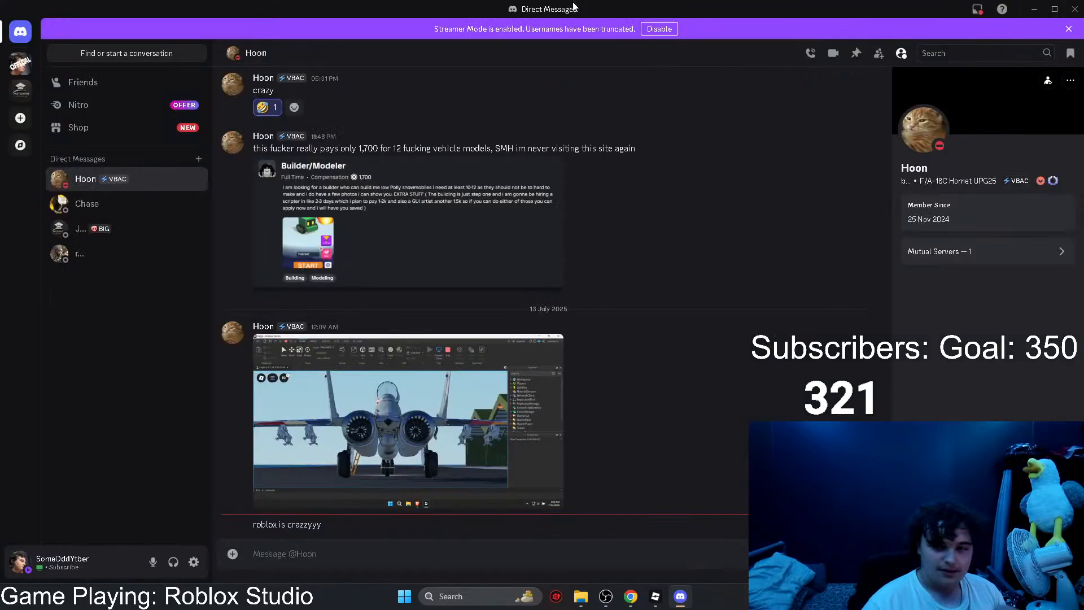
pyautogui.click(430, 408)
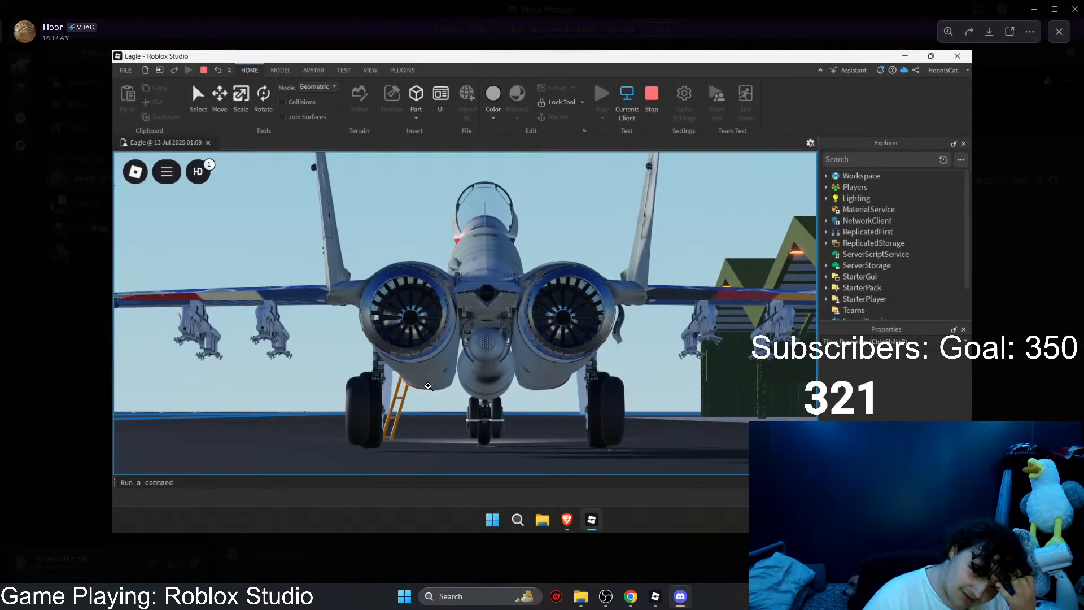
pyautogui.click(55, 381)
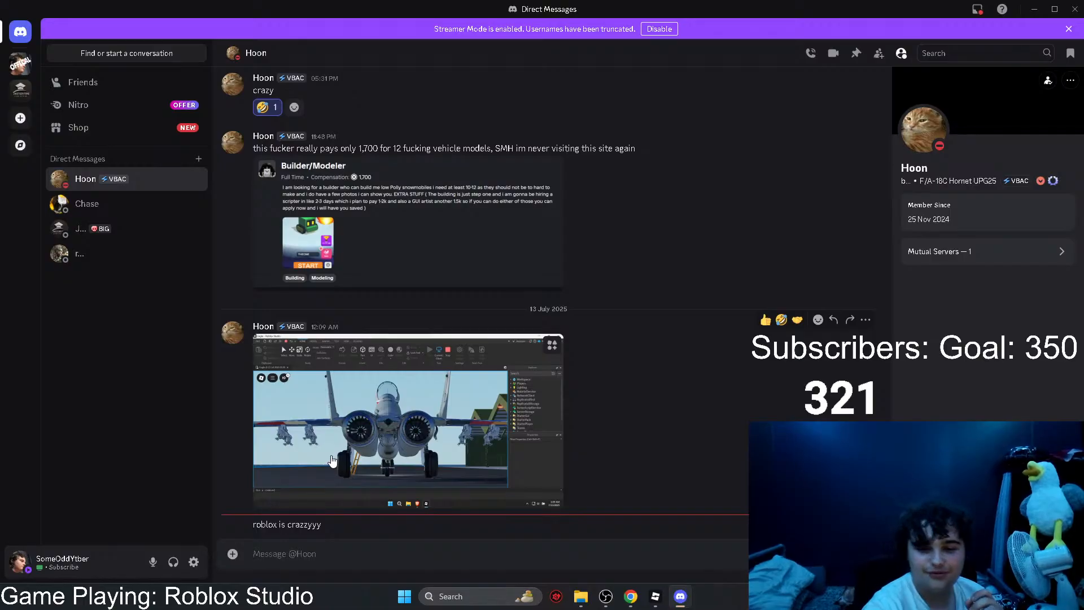
pyautogui.click(380, 406)
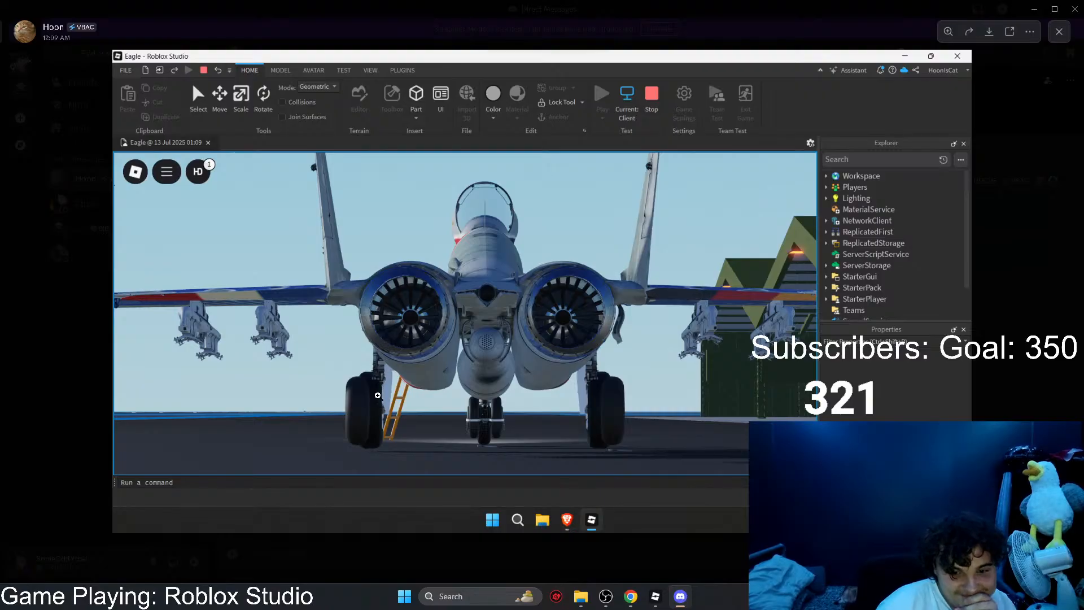
pyautogui.click(380, 405)
pyautogui.moveTo(595, 345); pyautogui.dragTo(249, 411)
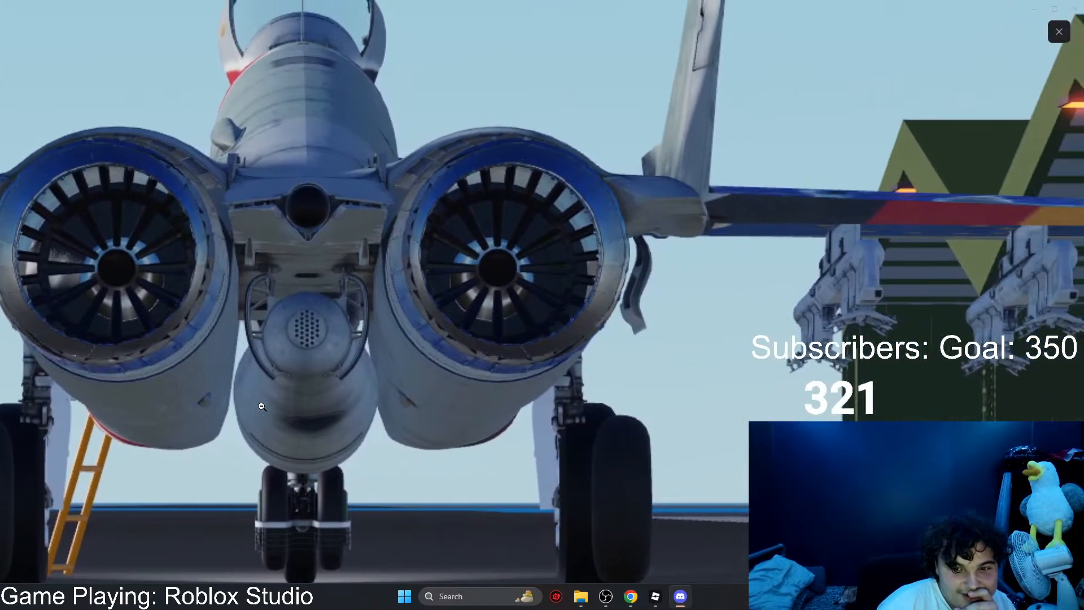
pyautogui.moveTo(754, 423); pyautogui.dragTo(1073, 480)
pyautogui.moveTo(455, 380); pyautogui.dragTo(515, 285)
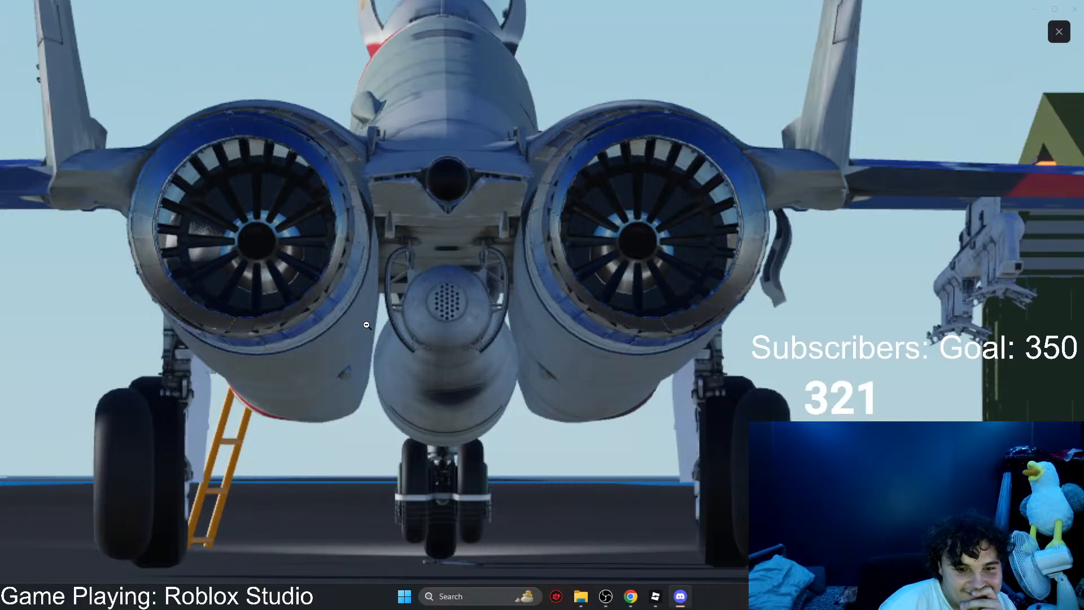
pyautogui.moveTo(526, 296); pyautogui.dragTo(576, 225)
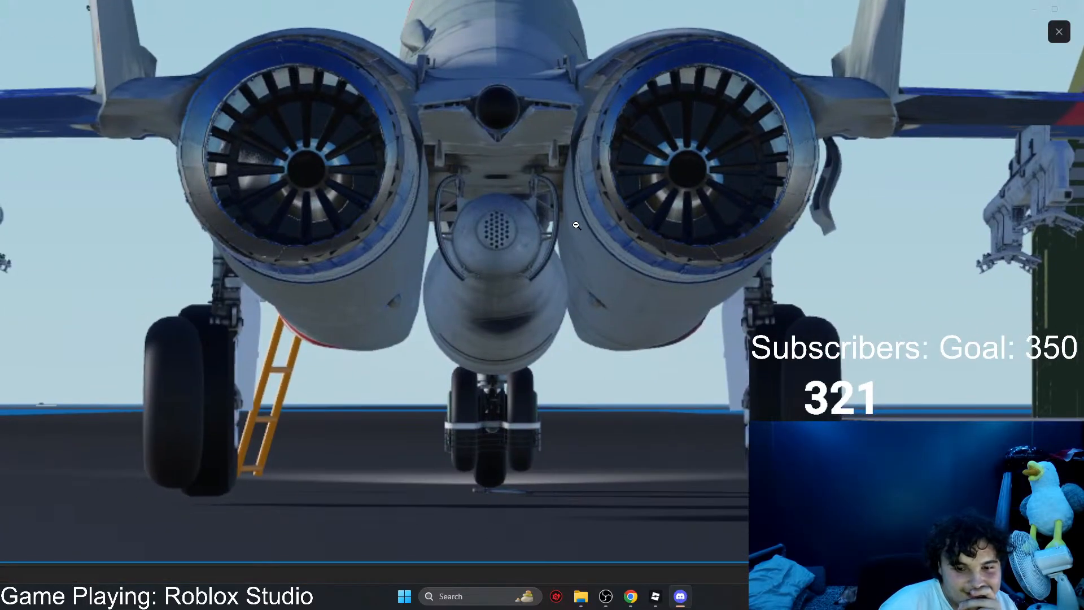
pyautogui.click(576, 226)
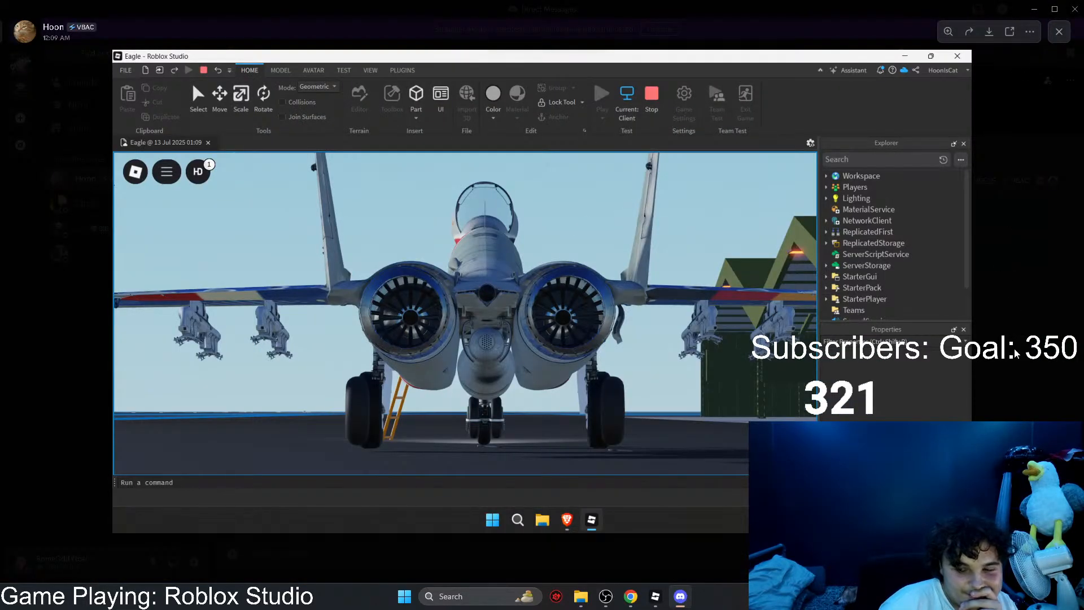
pyautogui.click(1015, 353)
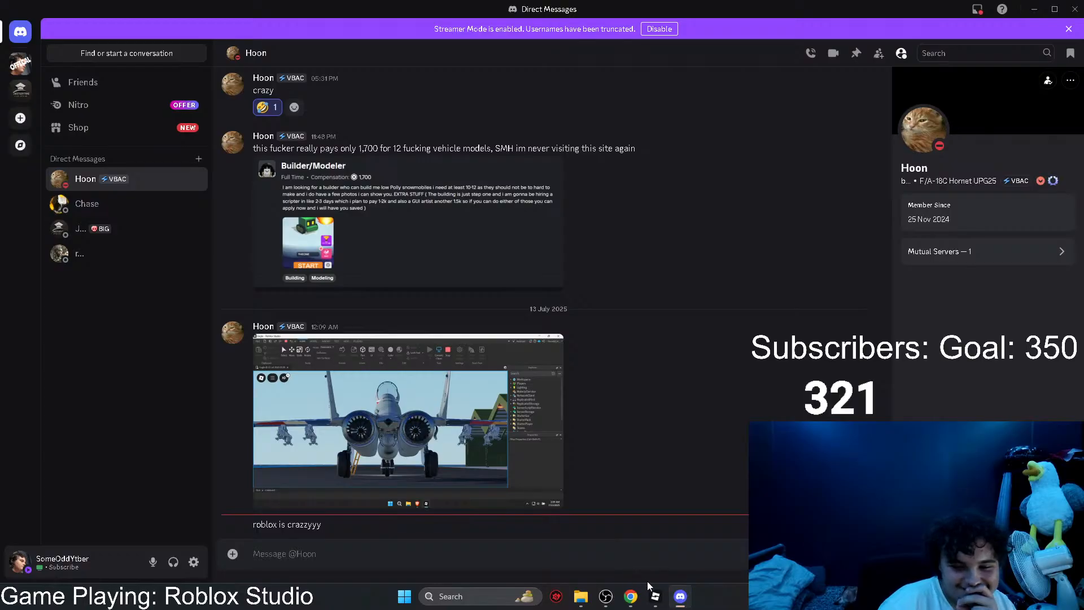
pyautogui.moveTo(656, 598)
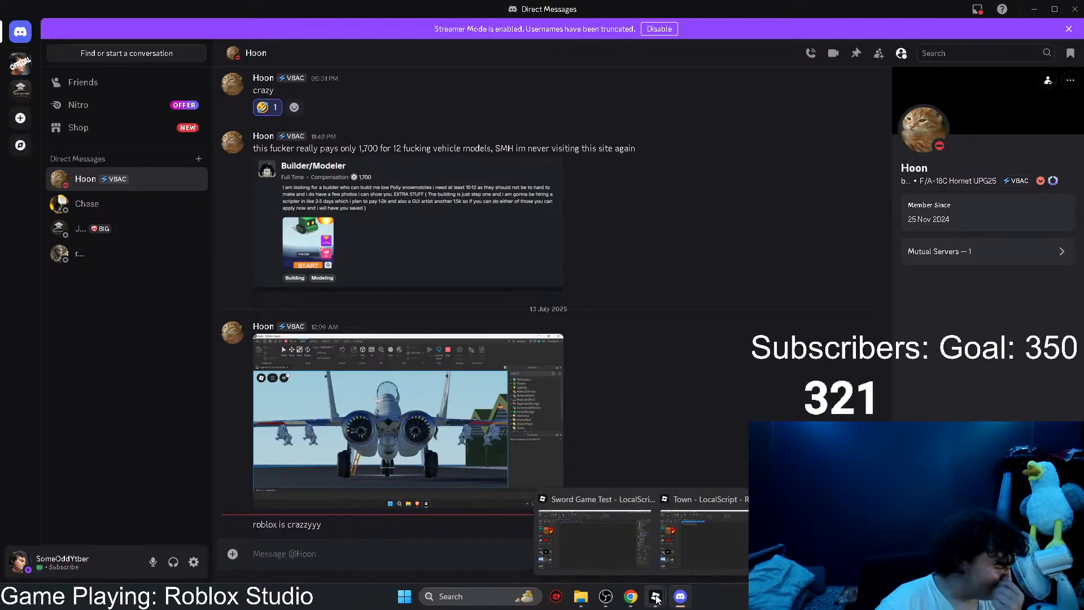
pyautogui.click(616, 564)
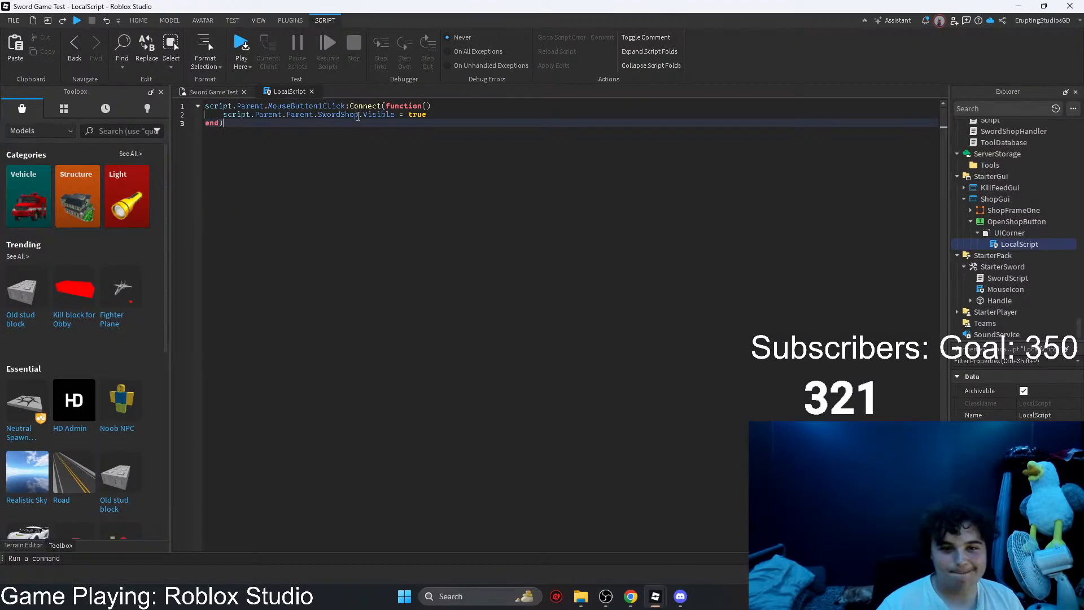
# Step: Replace SwordShop with SwordFrameOne in the script's Visible line and close the LocalScript
pyautogui.moveTo(363, 115); pyautogui.dragTo(318, 115)
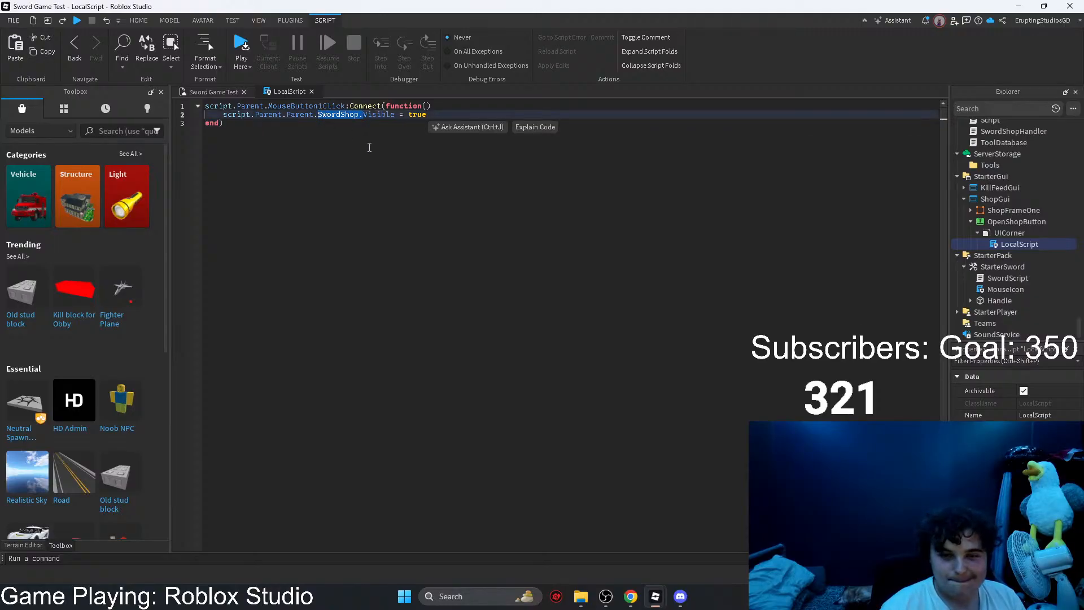
pyautogui.write('SwordS.')
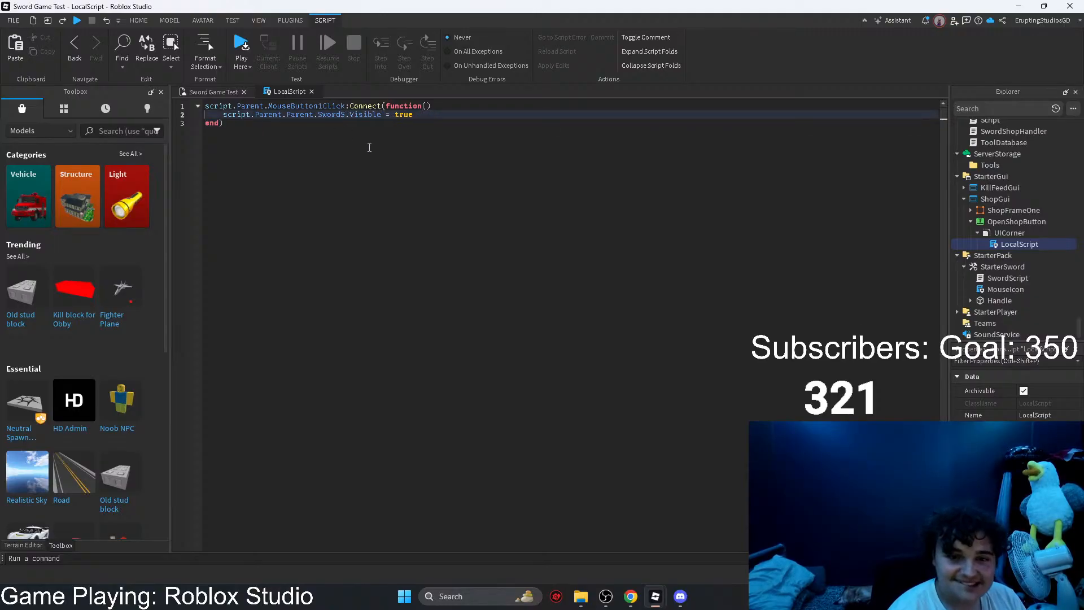
pyautogui.press('BackSpace')
pyautogui.write('FrameOne')
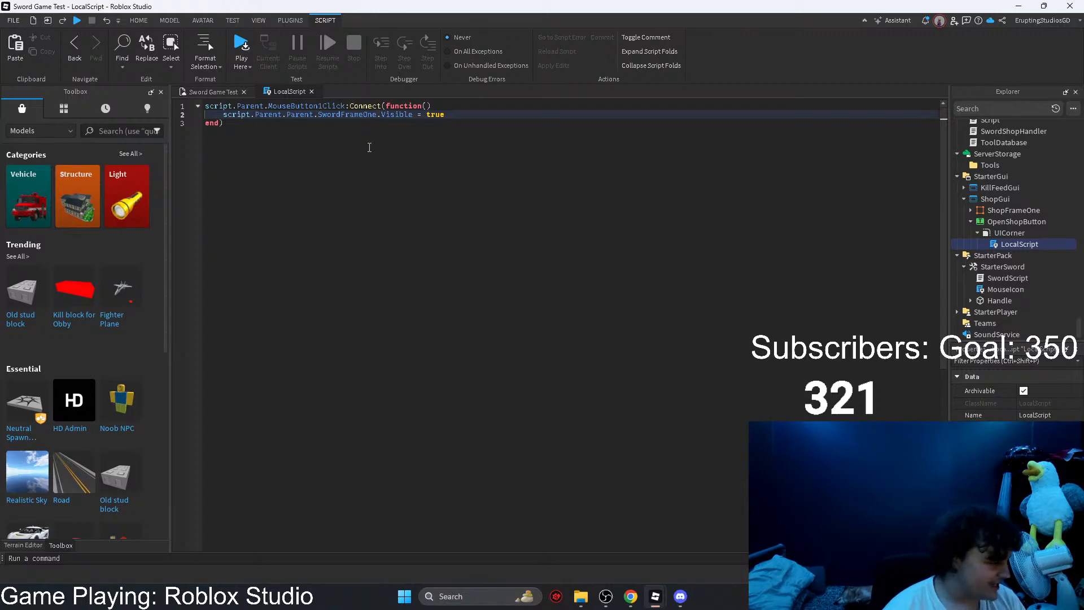
pyautogui.hotkey('alt', 'Tab')
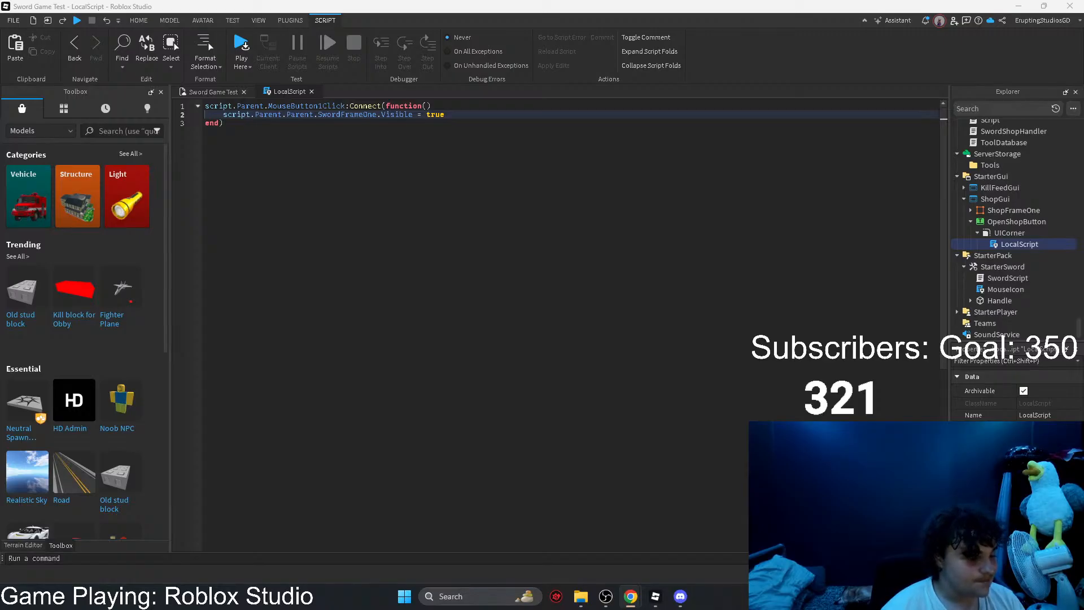
pyautogui.click(639, 237)
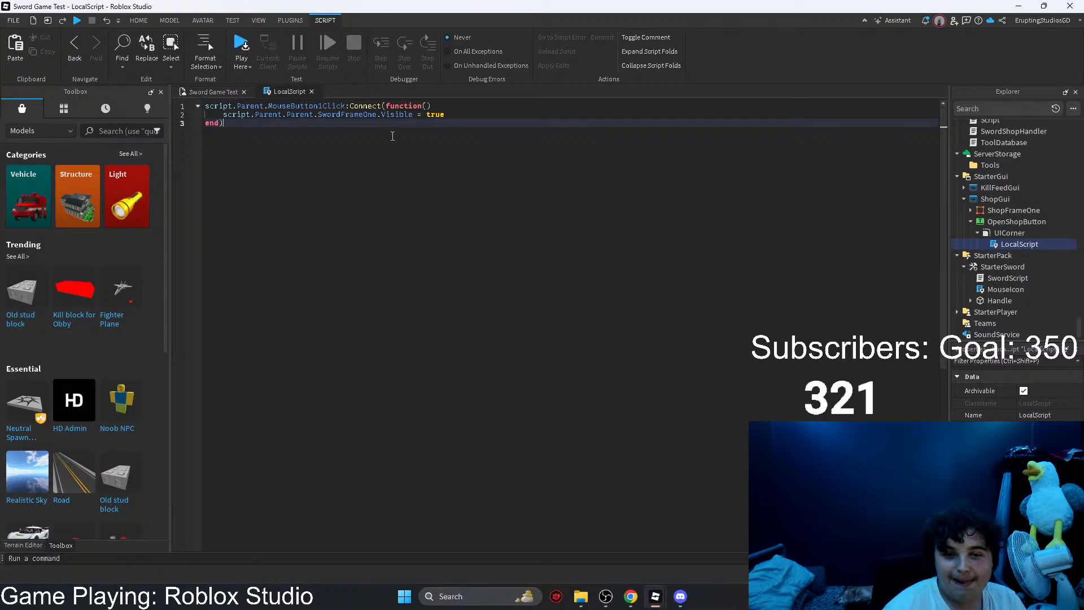
pyautogui.click(311, 92)
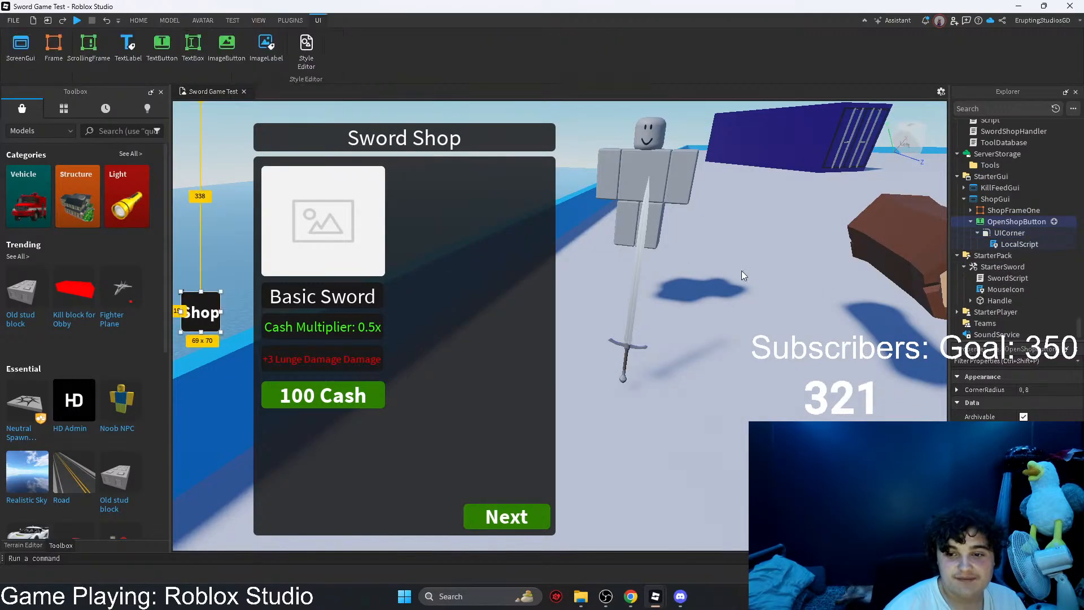
# Step: Select ShopFrameOne in the viewport and turn off its Visible property
pyautogui.click(527, 317)
pyautogui.click(1052, 361)
pyautogui.write('v')
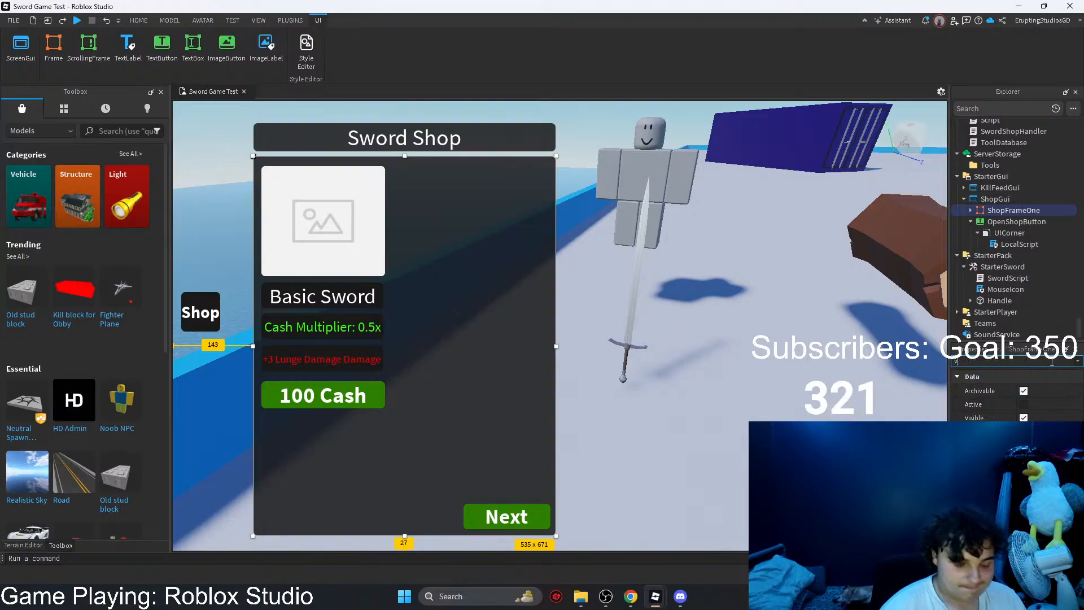
pyautogui.click(1023, 418)
pyautogui.click(138, 20)
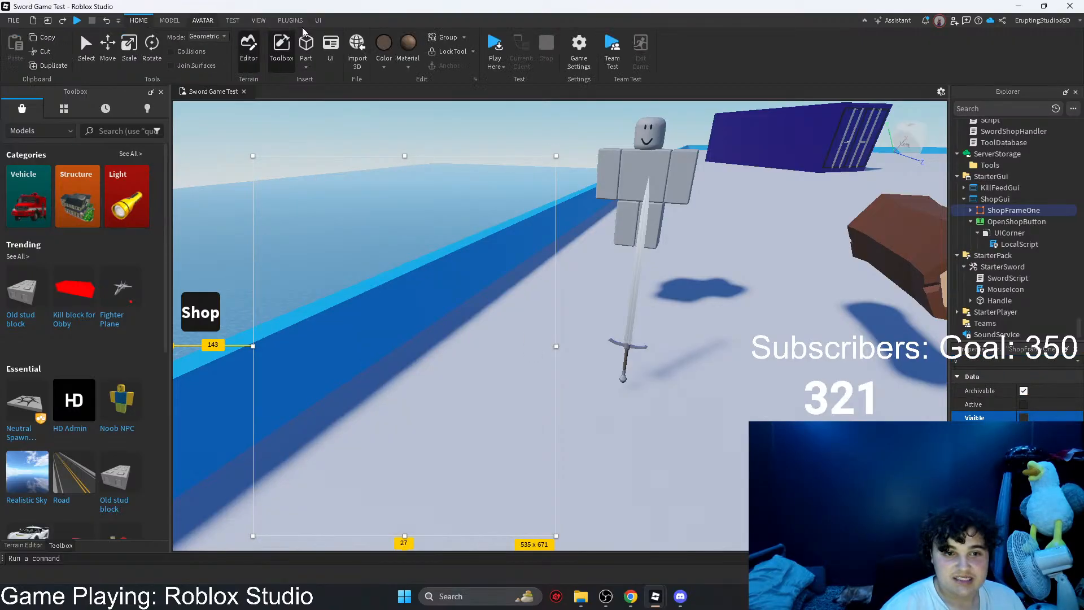
# Step: Playtest the place, check the Developer Console for script errors and stop the test
pyautogui.click(494, 45)
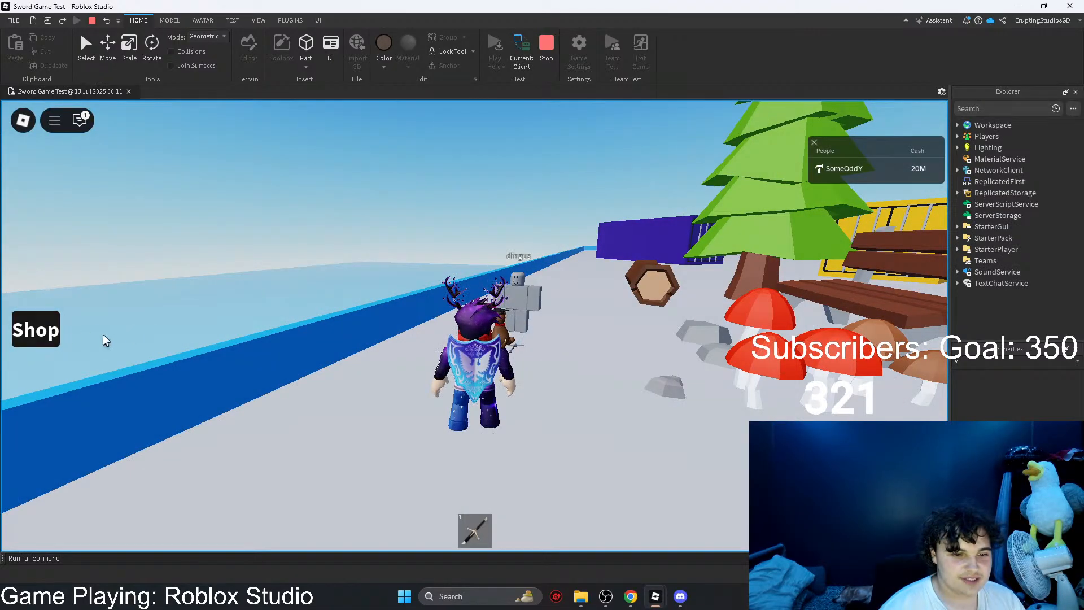
pyautogui.press('F9')
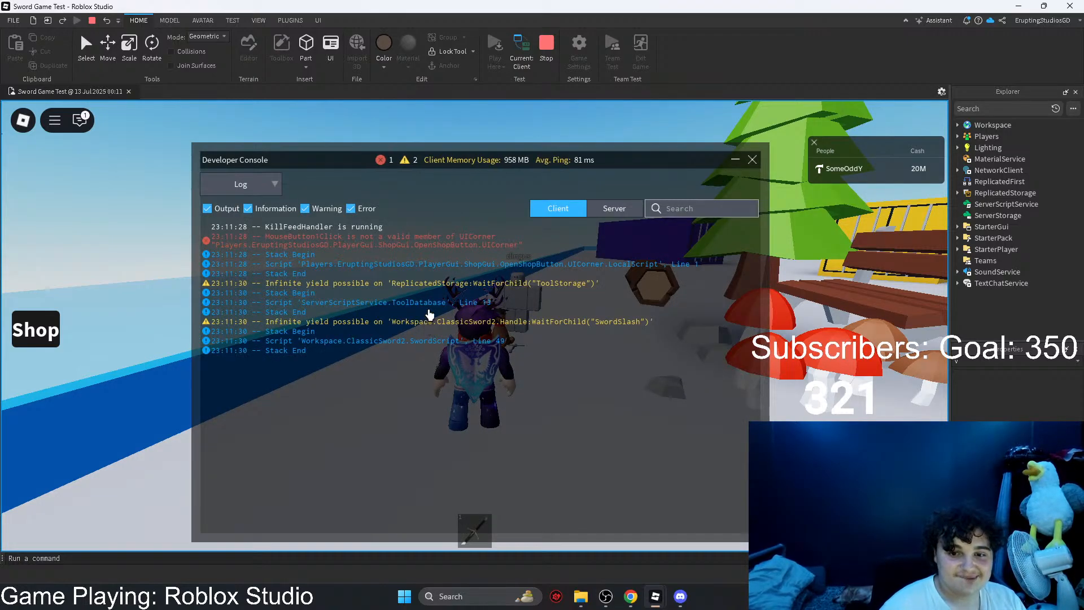
pyautogui.click(546, 54)
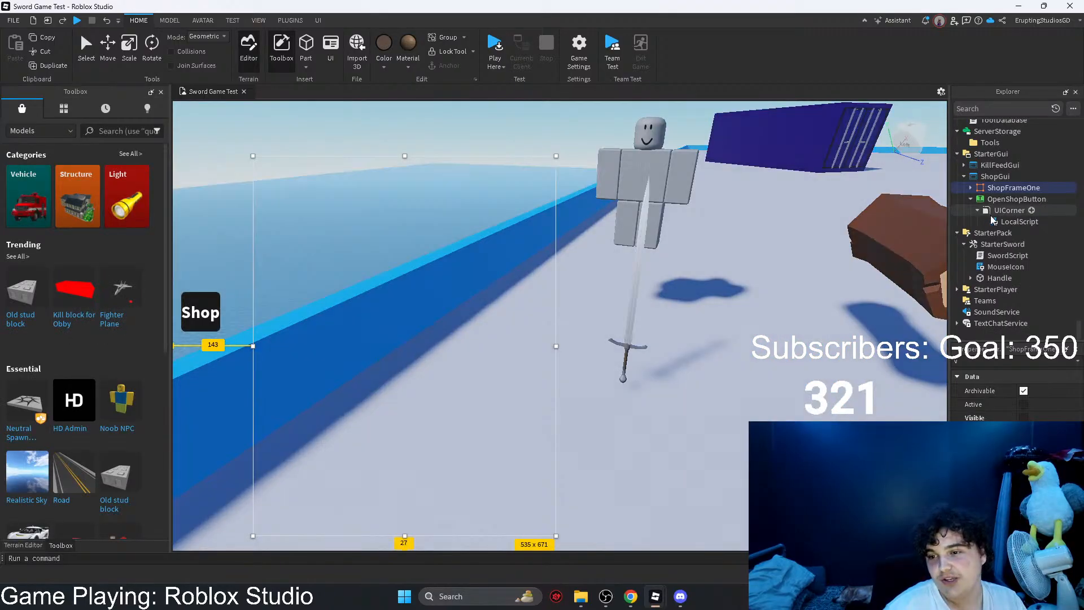
# Step: Turn ShopFrameOne's Visible property back on, open the LocalScript and move it out of UICorner directly under OpenShopButton
pyautogui.click(1023, 417)
pyautogui.doubleClick(1010, 221)
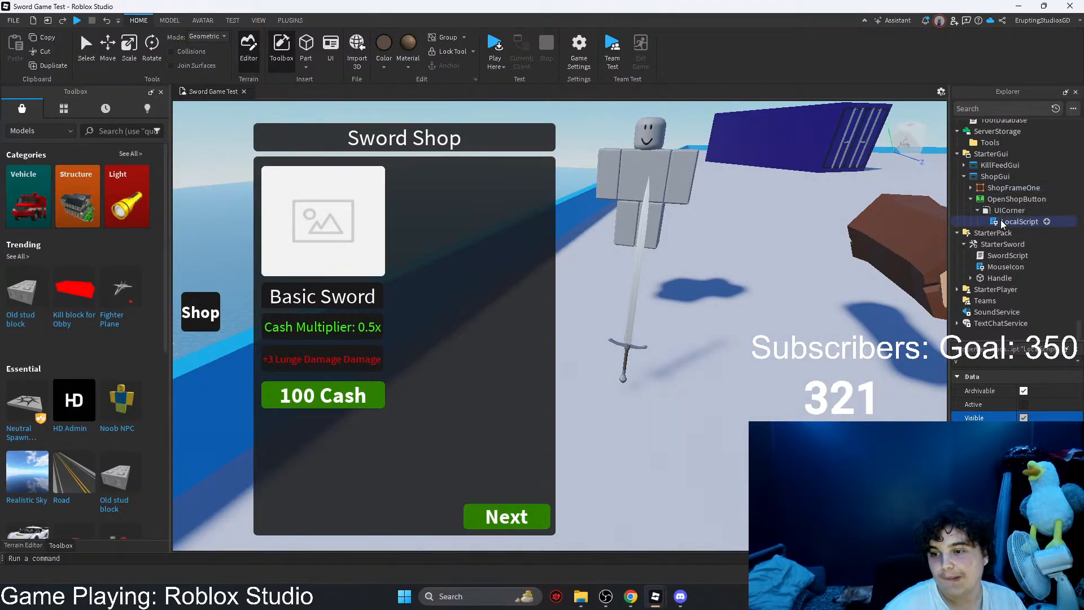
pyautogui.moveTo(1002, 223); pyautogui.dragTo(1008, 202)
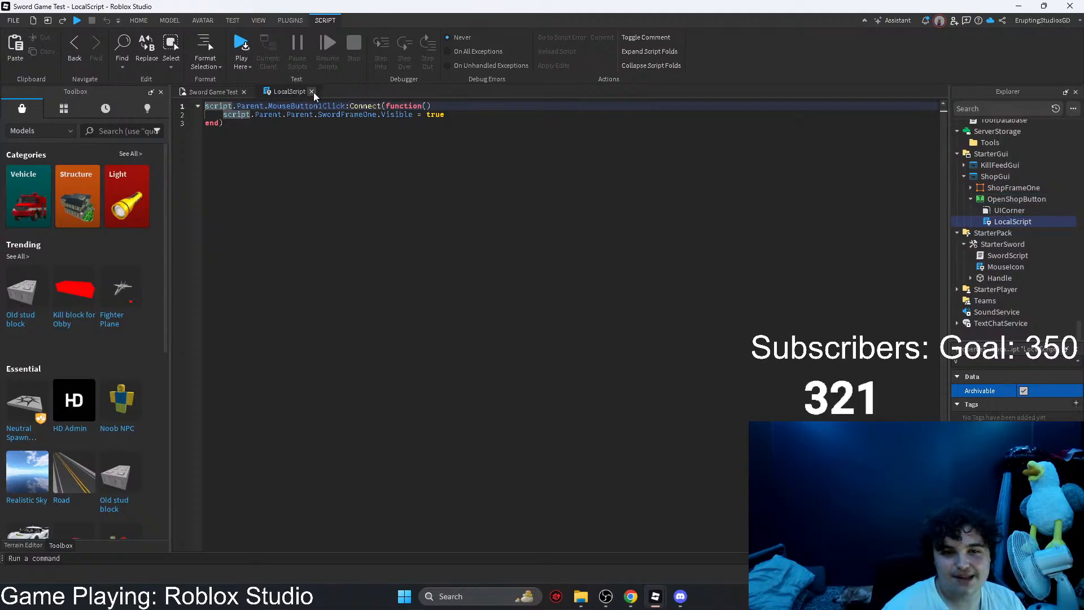
# Step: Close the LocalScript and move it out of OpenShopButton to directly under ShopGui
pyautogui.click(311, 92)
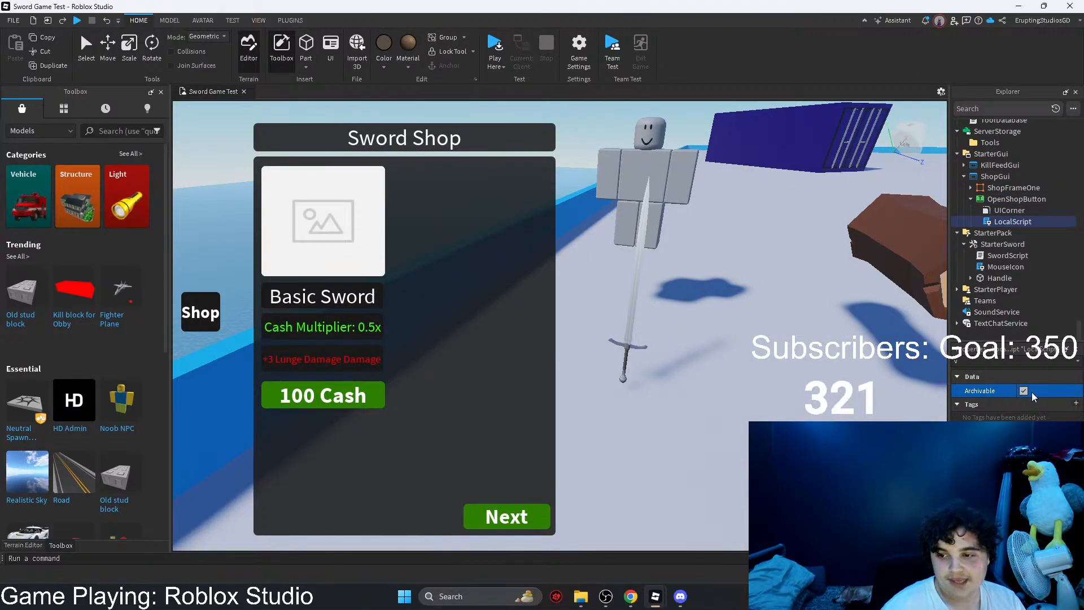
pyautogui.click(996, 201)
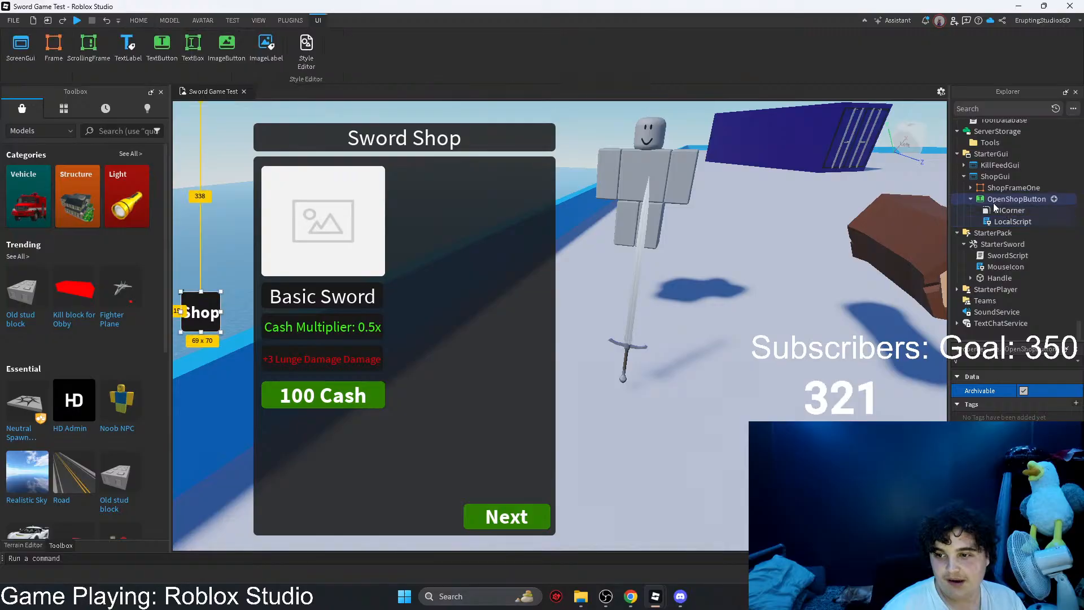
pyautogui.click(1002, 222)
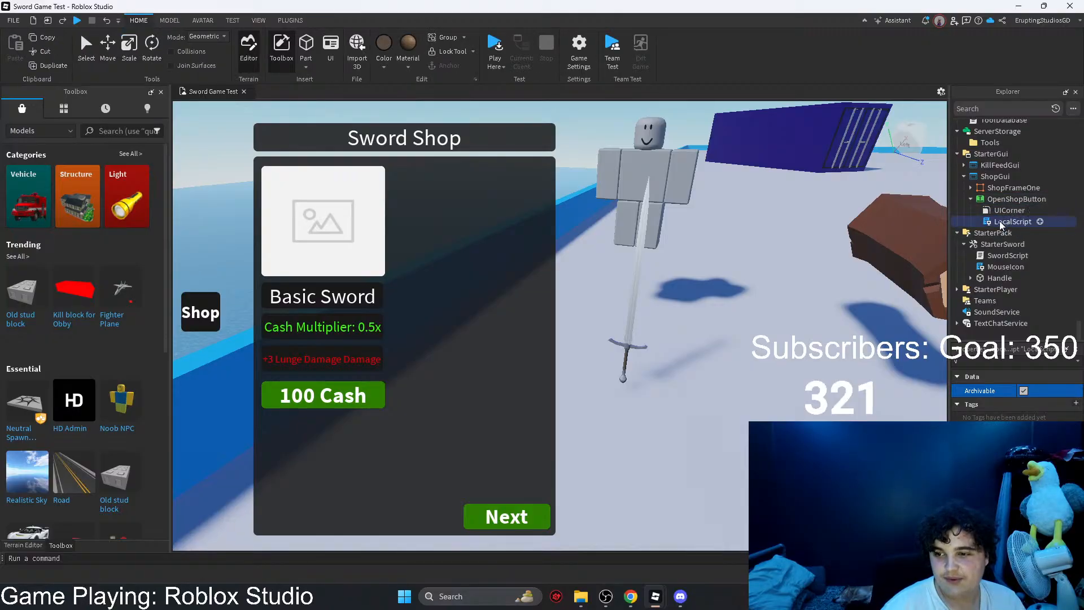
pyautogui.moveTo(1002, 222); pyautogui.dragTo(995, 178)
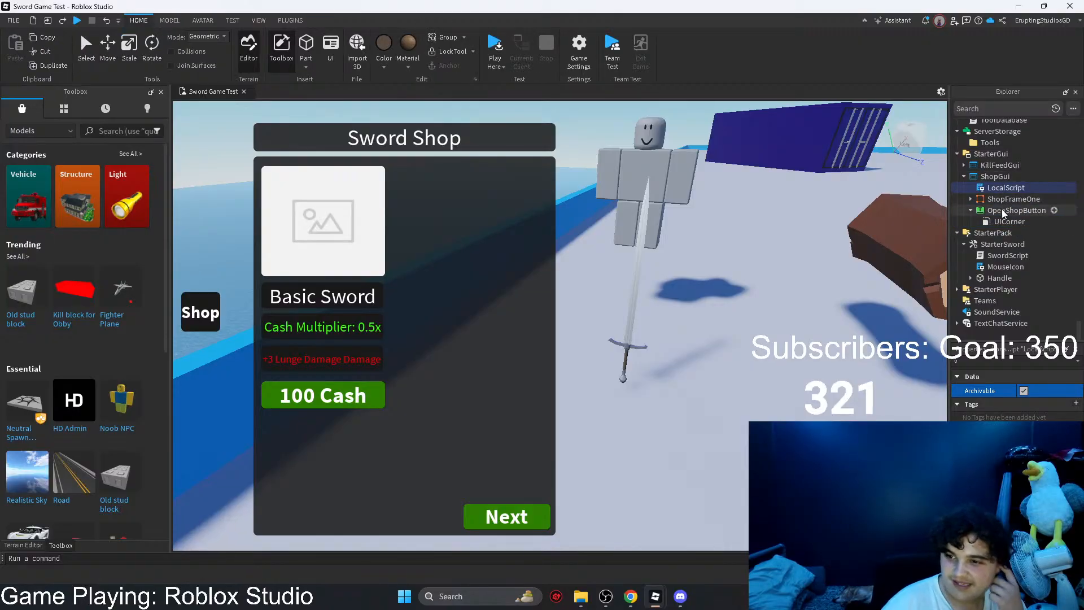
# Step: Switch to the Town place and examine how SwordShopButton's UICorner and LocalScript are arranged beneath it
pyautogui.moveTo(655, 596)
pyautogui.click(678, 541)
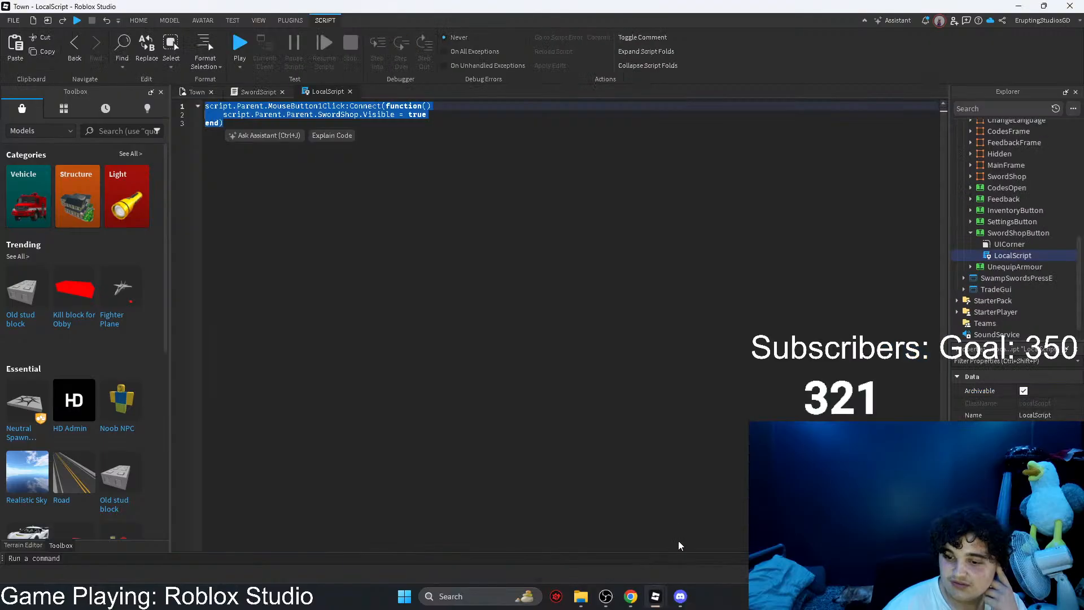
pyautogui.click(1003, 233)
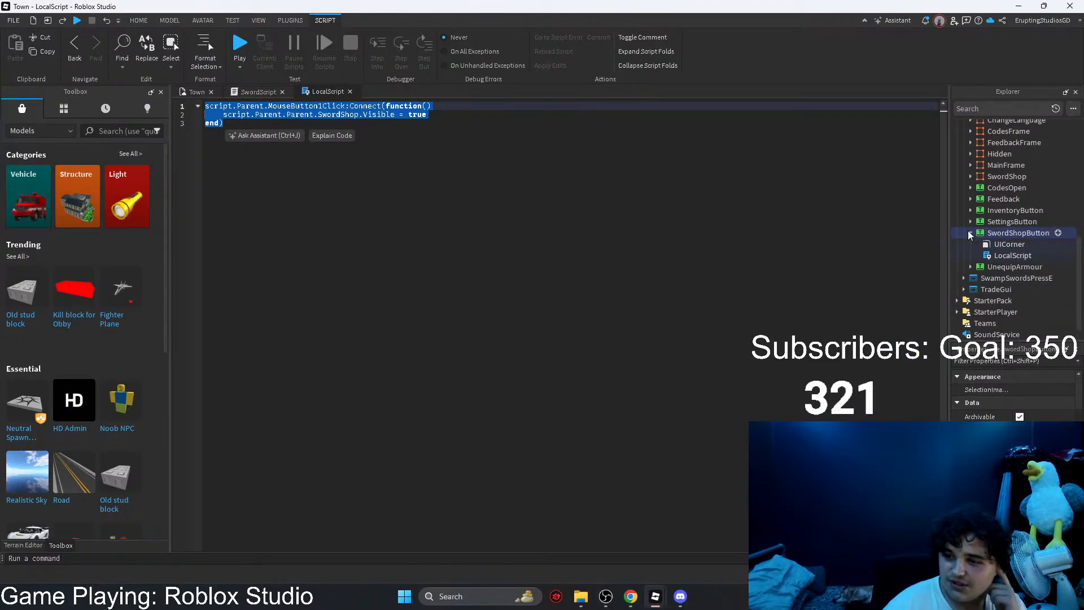
pyautogui.click(1006, 245)
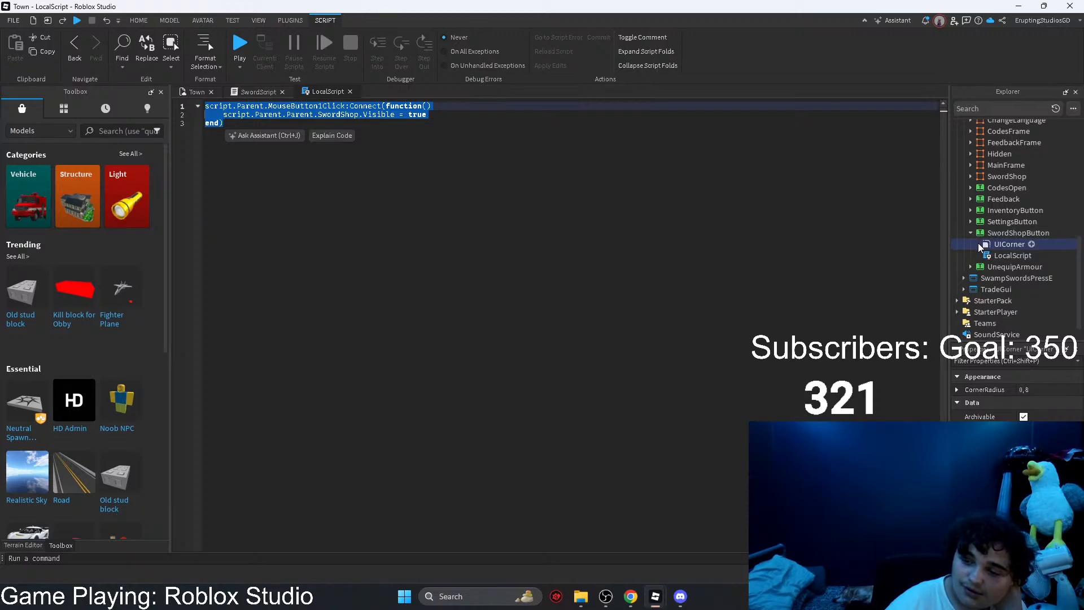
pyautogui.click(1013, 255)
# Step: Return to the Sword Game Test place and move the LocalScript from ShopGui back under OpenShopButton
pyautogui.moveTo(650, 600)
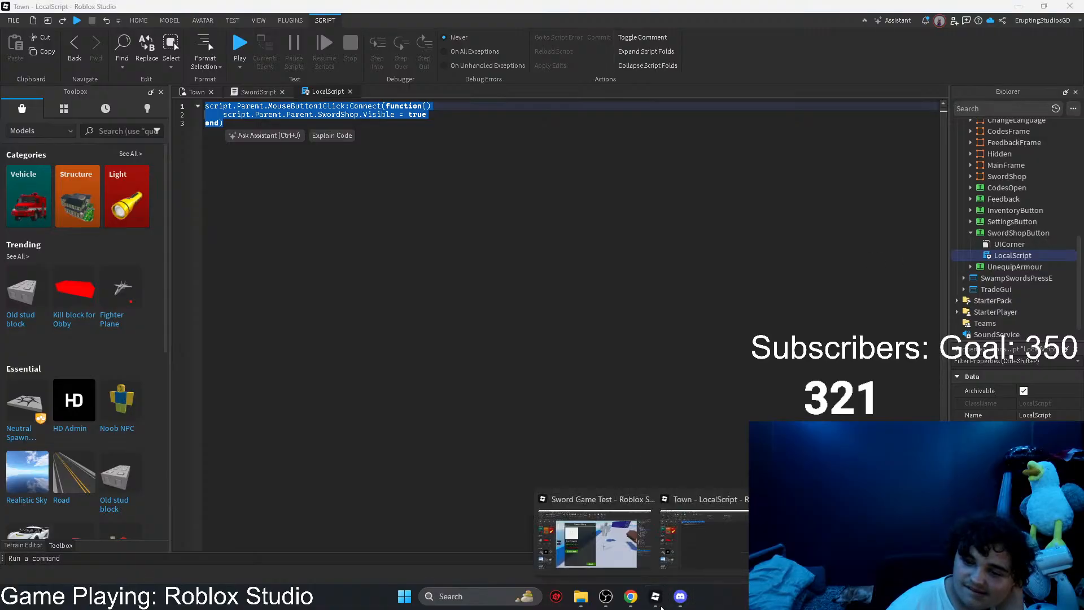
pyautogui.click(595, 543)
pyautogui.moveTo(994, 187); pyautogui.dragTo(1002, 213)
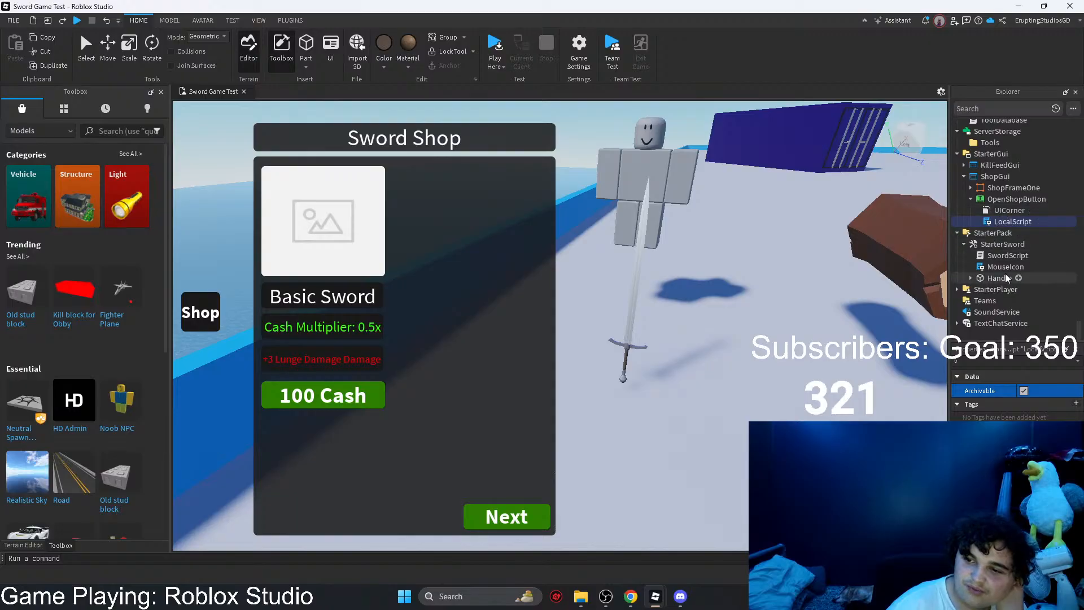
# Step: Select the Sword Shop frame, ShopFrameOne, and turn off its Visible property
pyautogui.click(1016, 199)
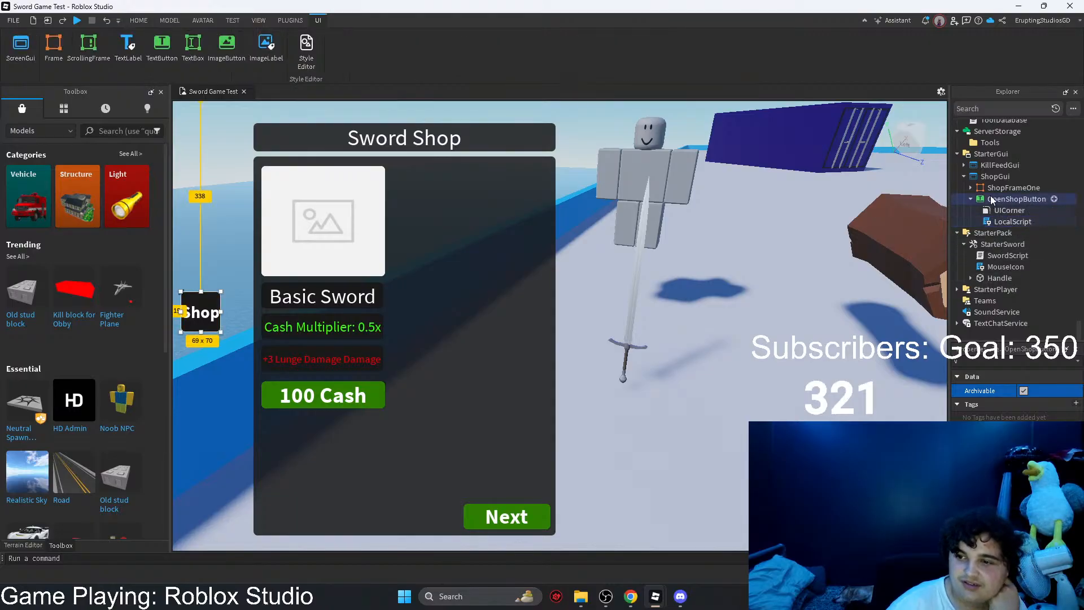
pyautogui.click(493, 337)
pyautogui.click(1023, 418)
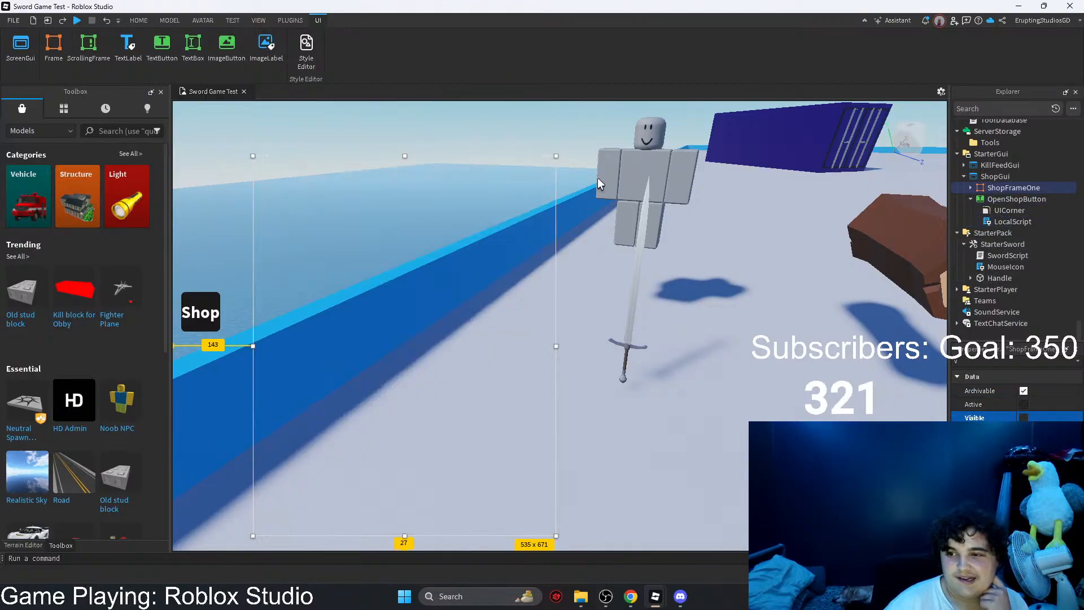
# Step: Playtest the place, try the Shop button with the Developer Console open to check for script errors, and stop the test
pyautogui.click(138, 21)
pyautogui.click(495, 46)
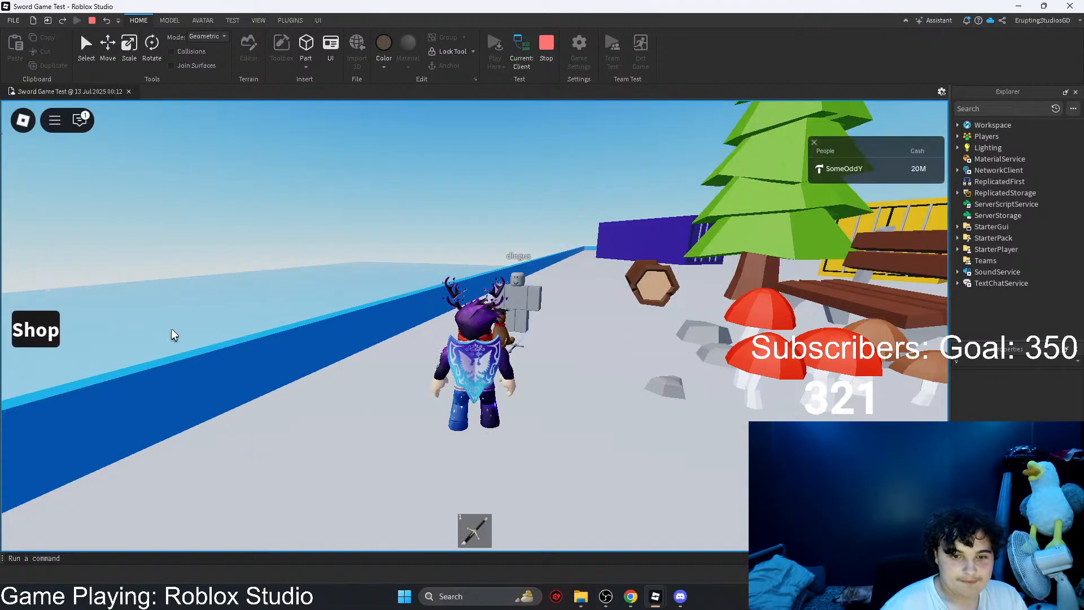
pyautogui.press('F9')
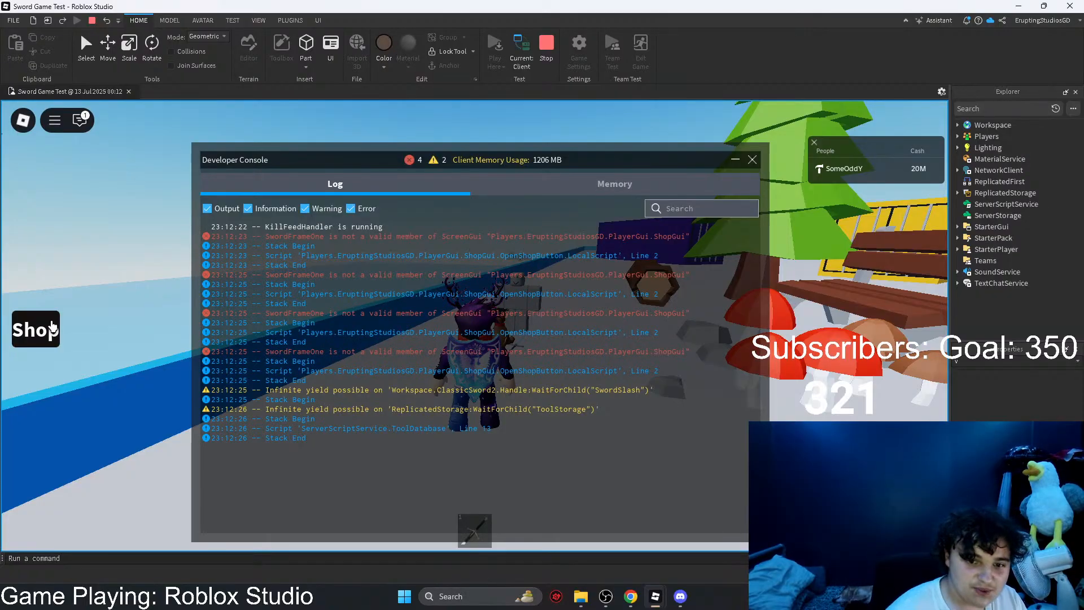
pyautogui.click(52, 326)
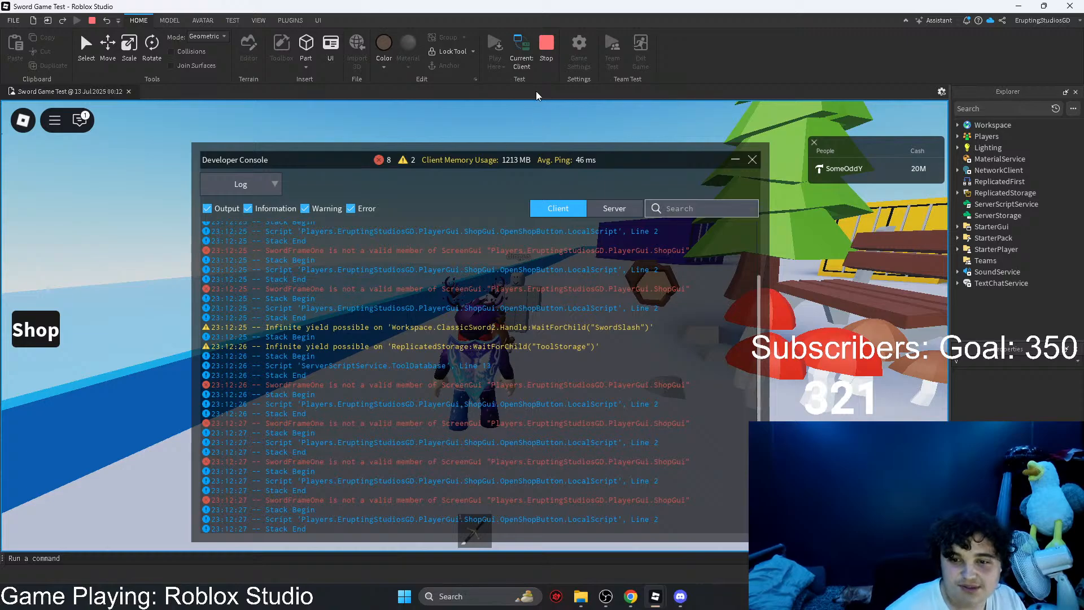
pyautogui.click(546, 48)
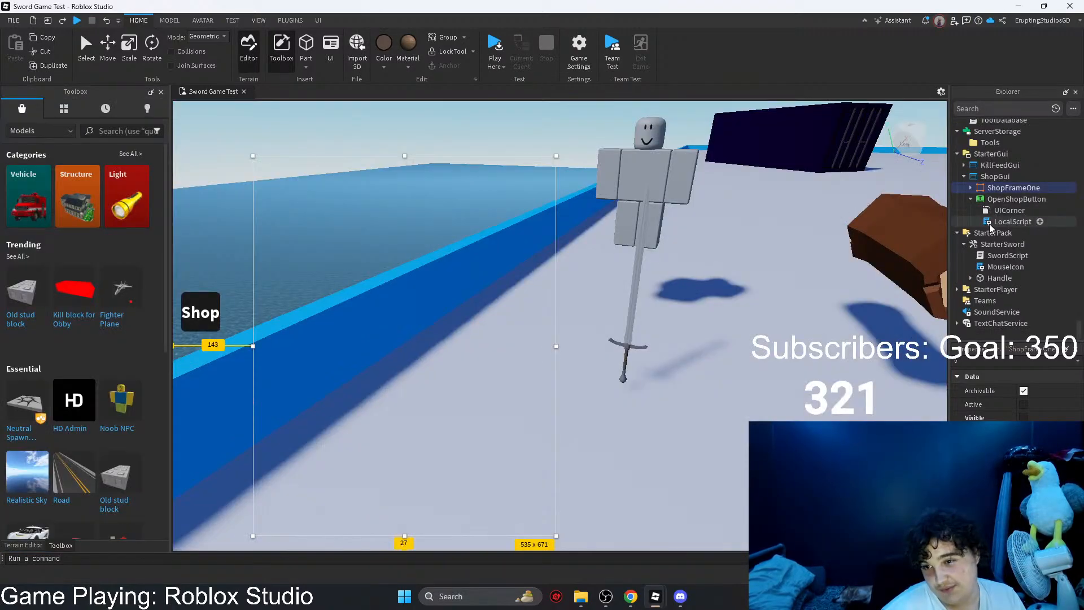
# Step: Open the LocalScript under OpenShopButton for editing
pyautogui.doubleClick(1012, 222)
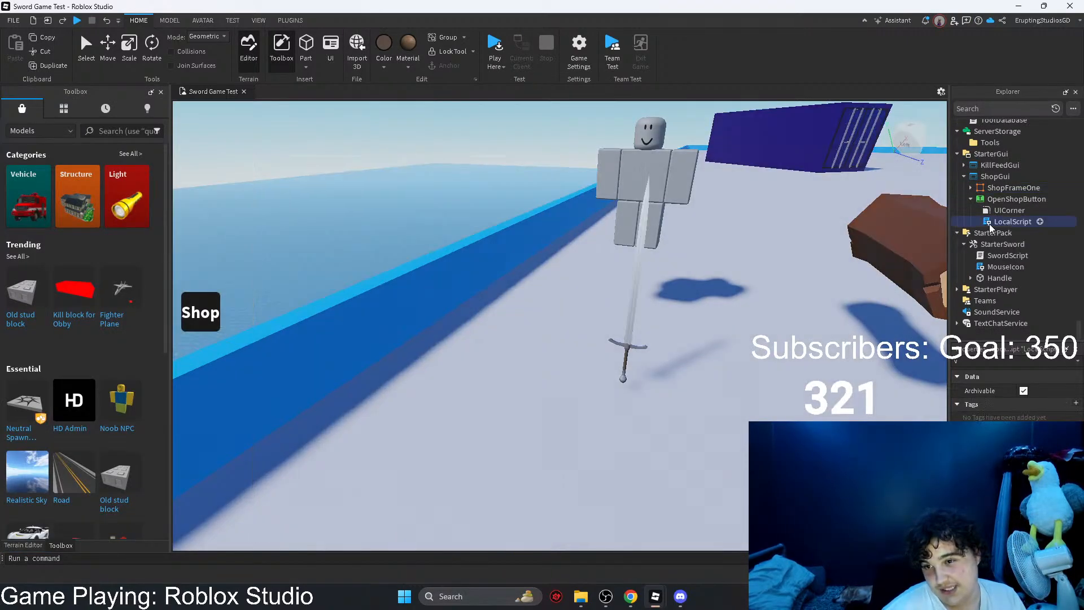
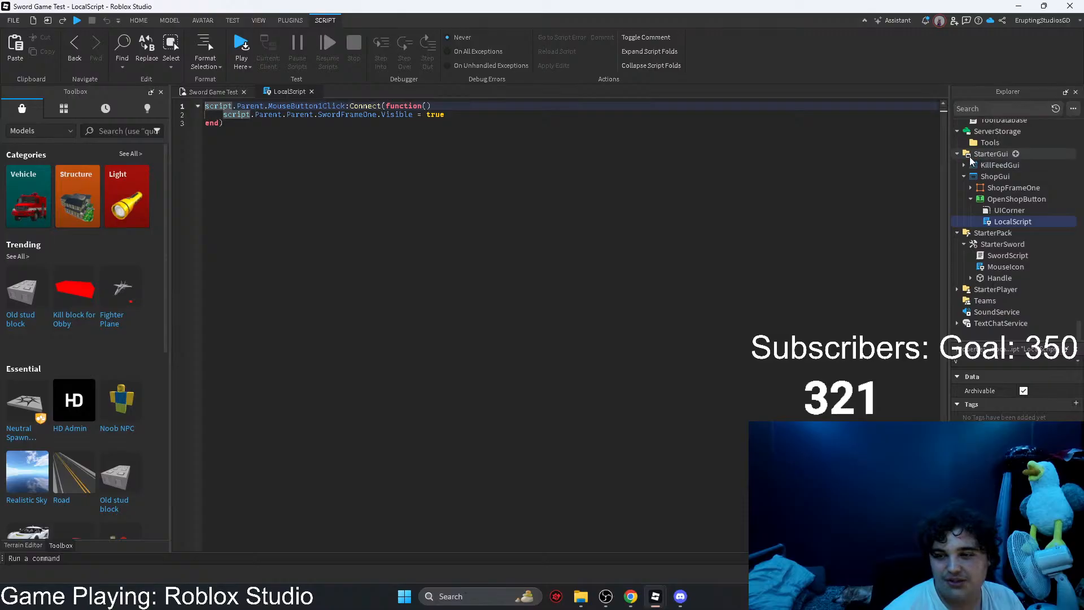
# Step: Try adding an extra Parent level before SwordFrameOne on line 2 of the LocalScript, and close the script
pyautogui.click(973, 177)
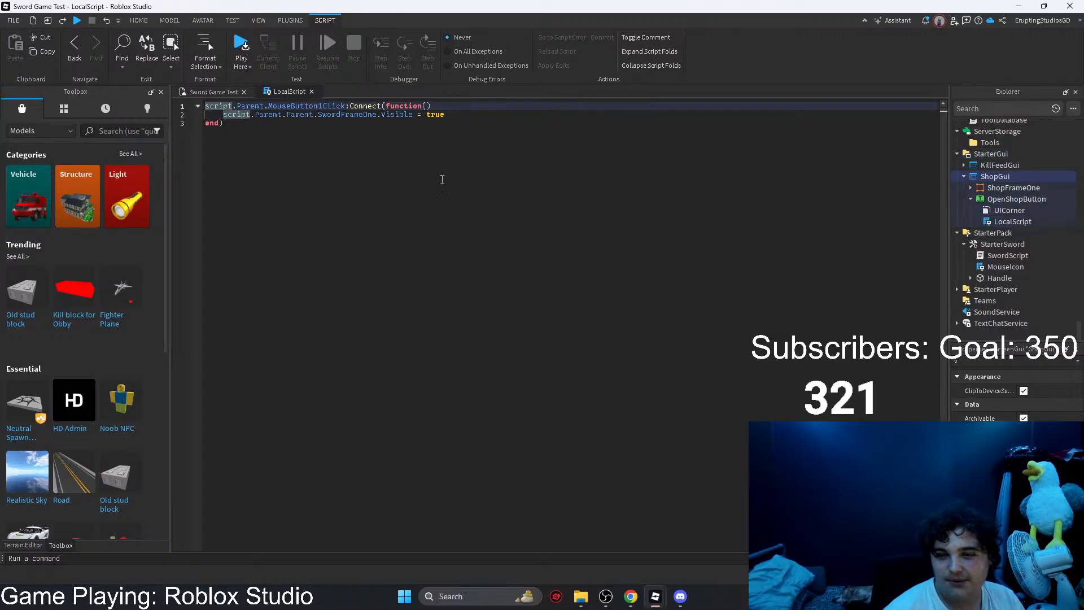
pyautogui.doubleClick(317, 115)
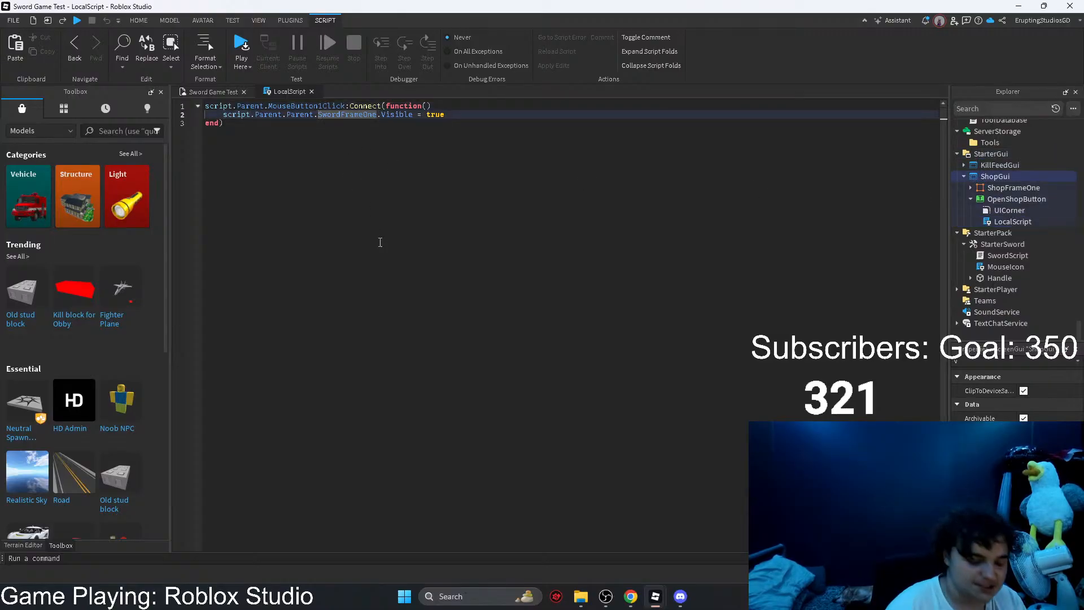
pyautogui.press('Left')
pyautogui.write('Parent.')
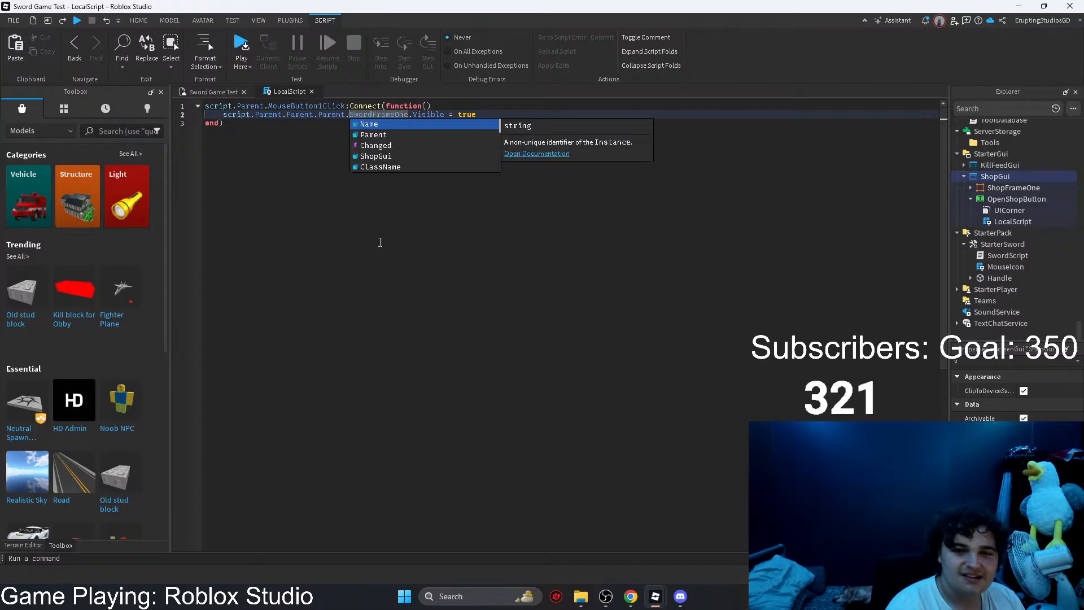
pyautogui.press('Escape')
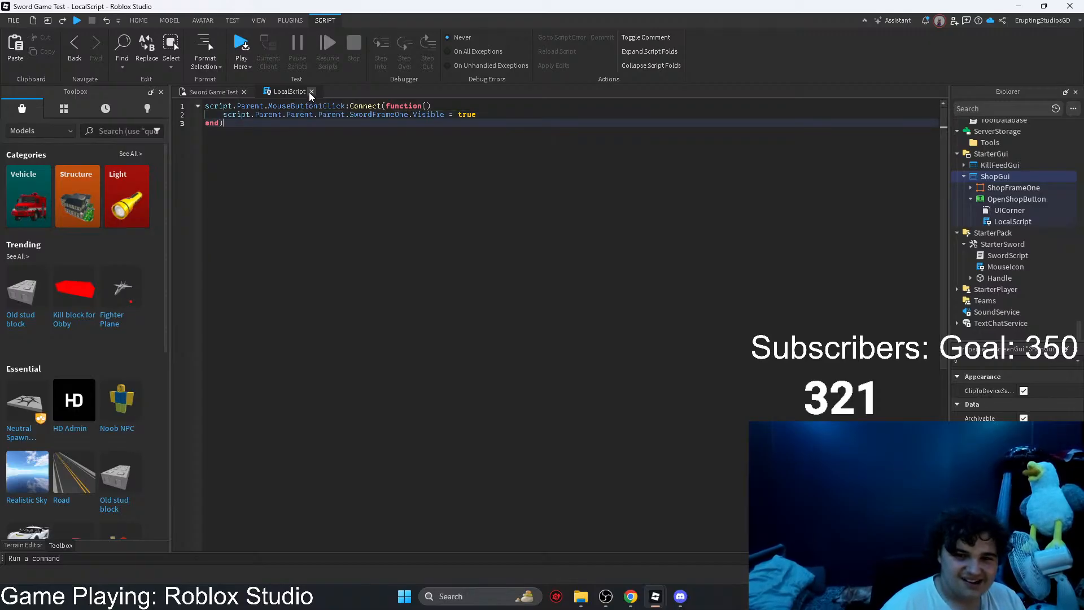
pyautogui.click(311, 91)
# Step: Playtest the place, try the Shop button, review the Developer Console for script errors, and stop the test
pyautogui.click(483, 57)
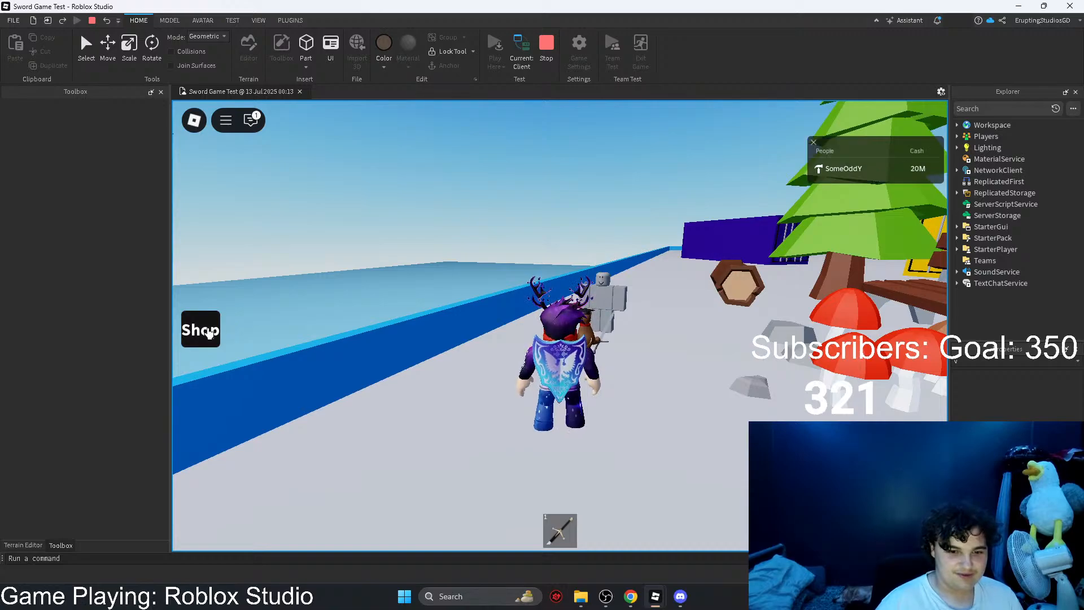
pyautogui.click(53, 320)
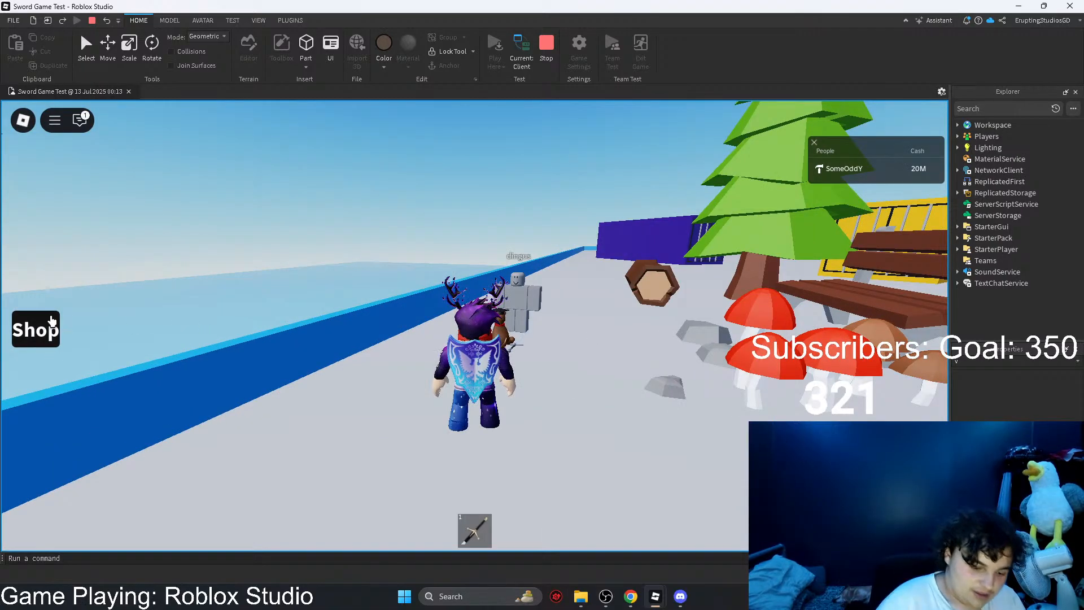
pyautogui.press('F9')
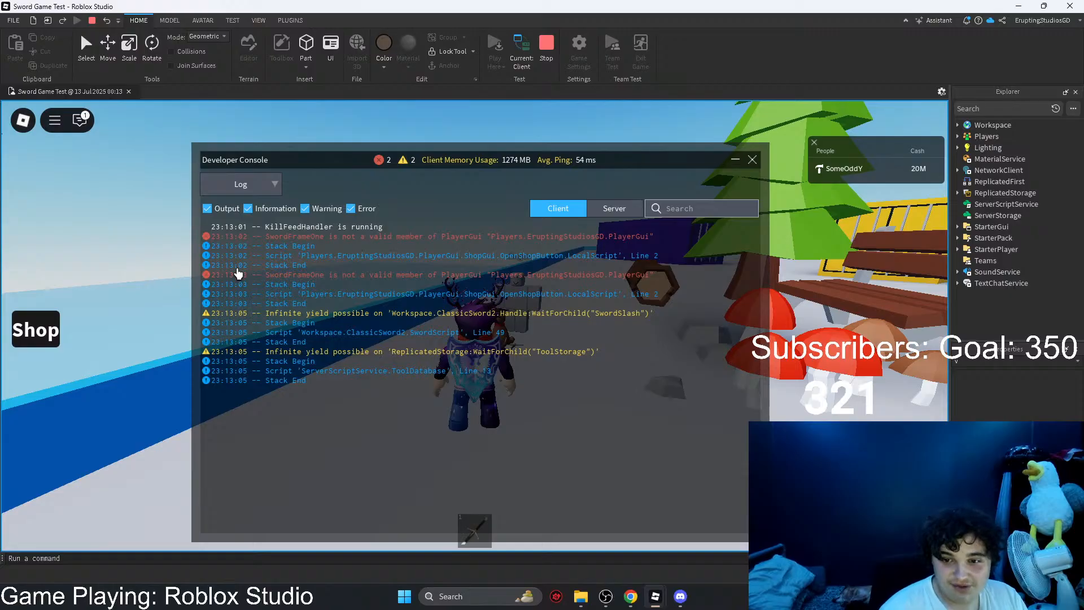
pyautogui.click(548, 54)
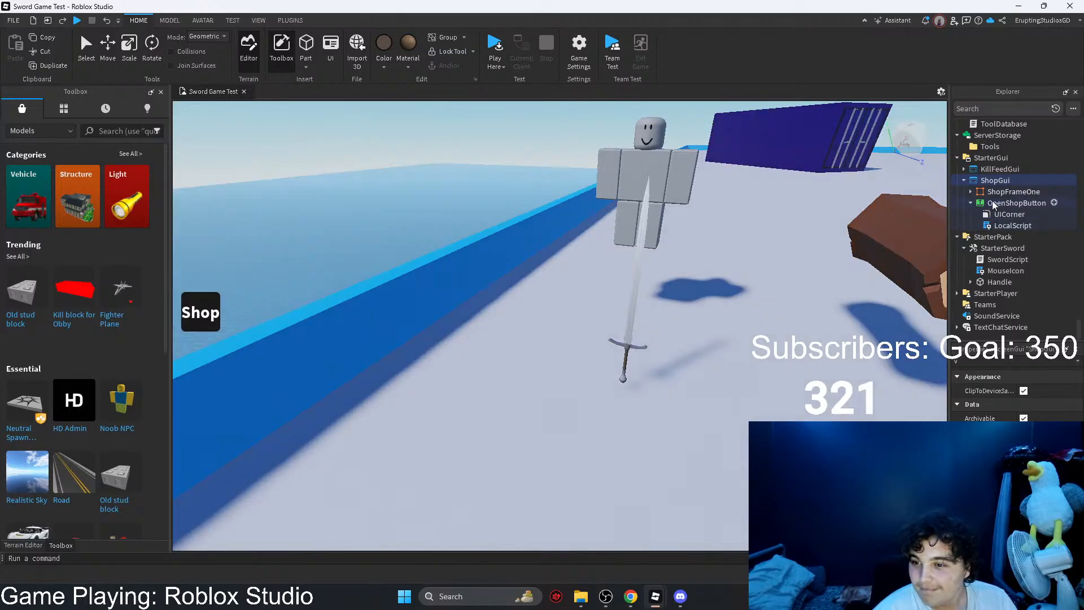
# Step: Reopen the LocalScript under OpenShopButton and check the objects inside ShopFrameOne
pyautogui.doubleClick(991, 226)
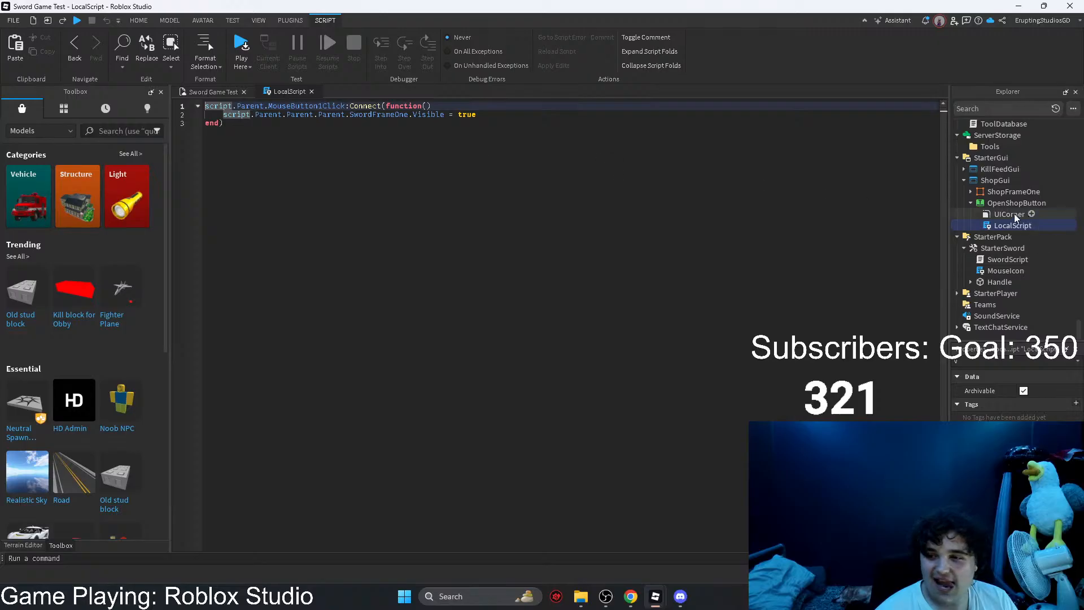
pyautogui.click(999, 204)
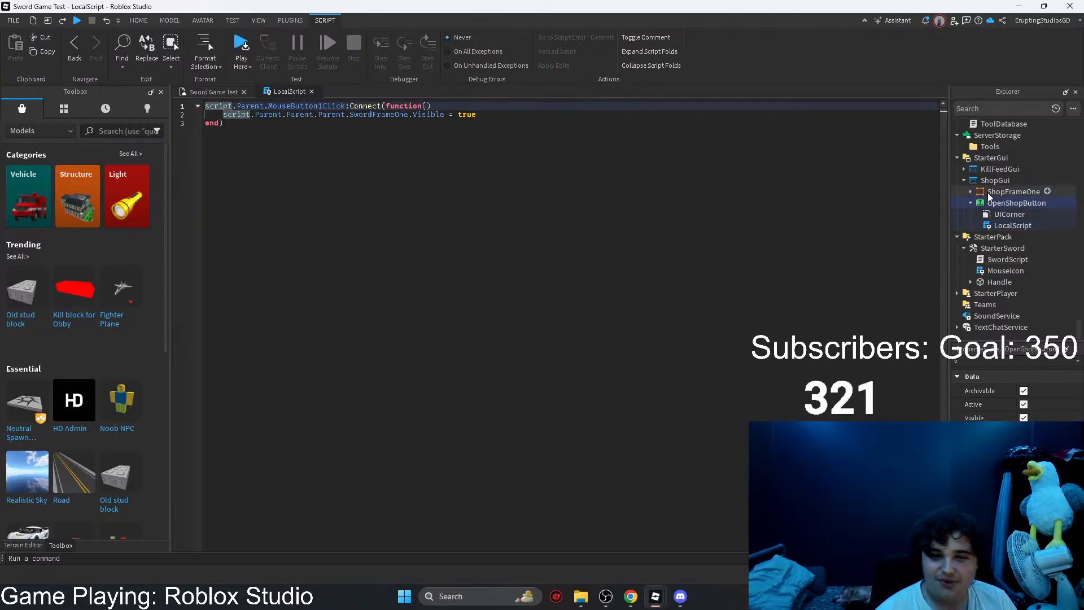
pyautogui.click(971, 192)
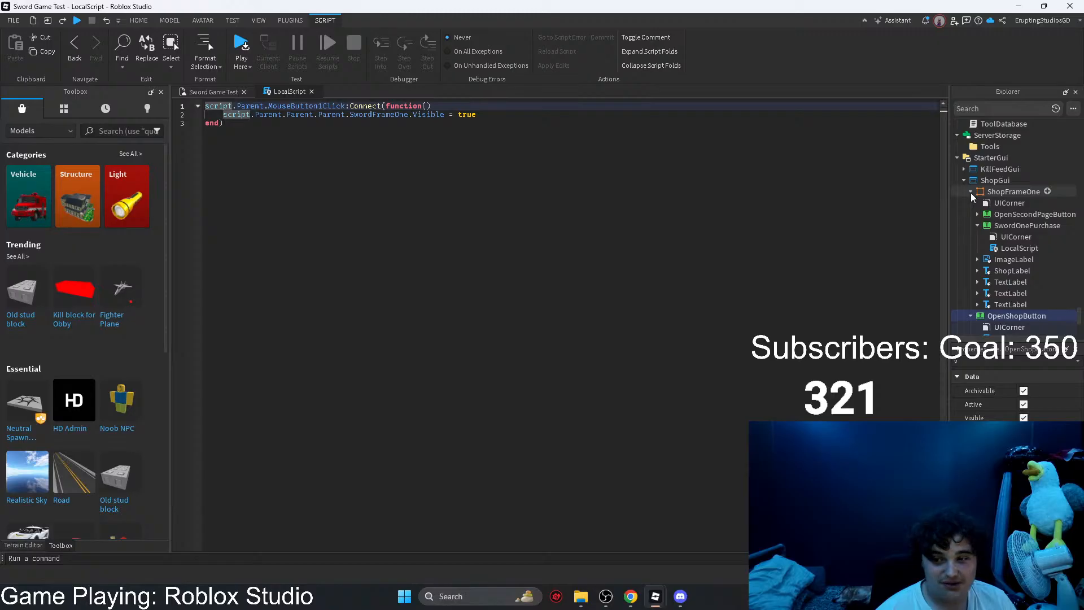
pyautogui.click(971, 193)
# Step: Switch to the Town place, compare its SwordShopButton script path with the StarterGui hierarchy, and return to Sword Game Test
pyautogui.moveTo(649, 607)
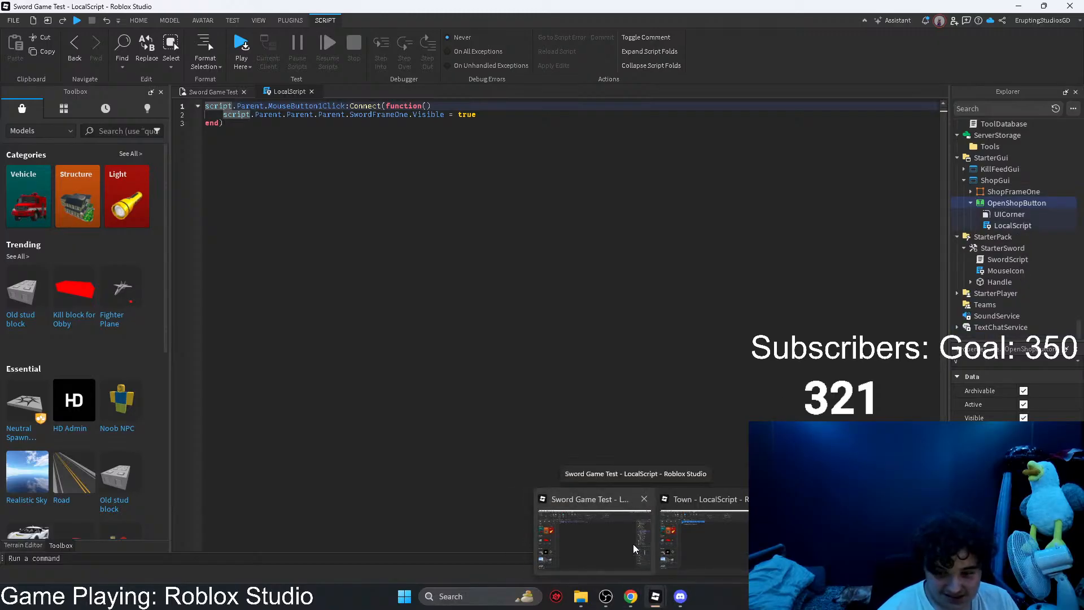
pyautogui.click(722, 531)
pyautogui.click(363, 286)
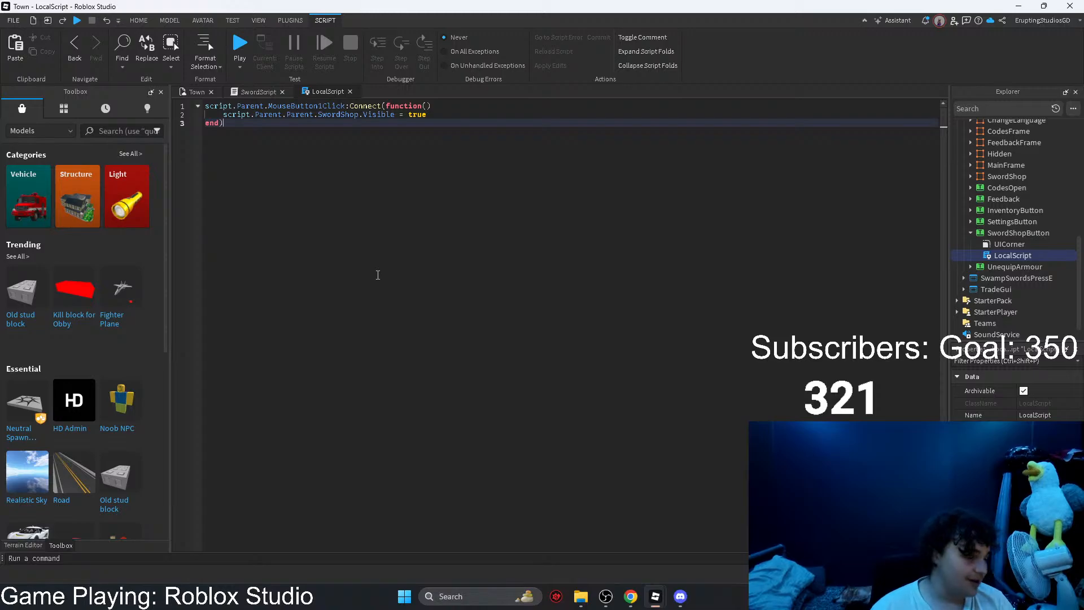
pyautogui.click(970, 233)
pyautogui.scroll(2, 977, 232)
pyautogui.scroll(6, 979, 232)
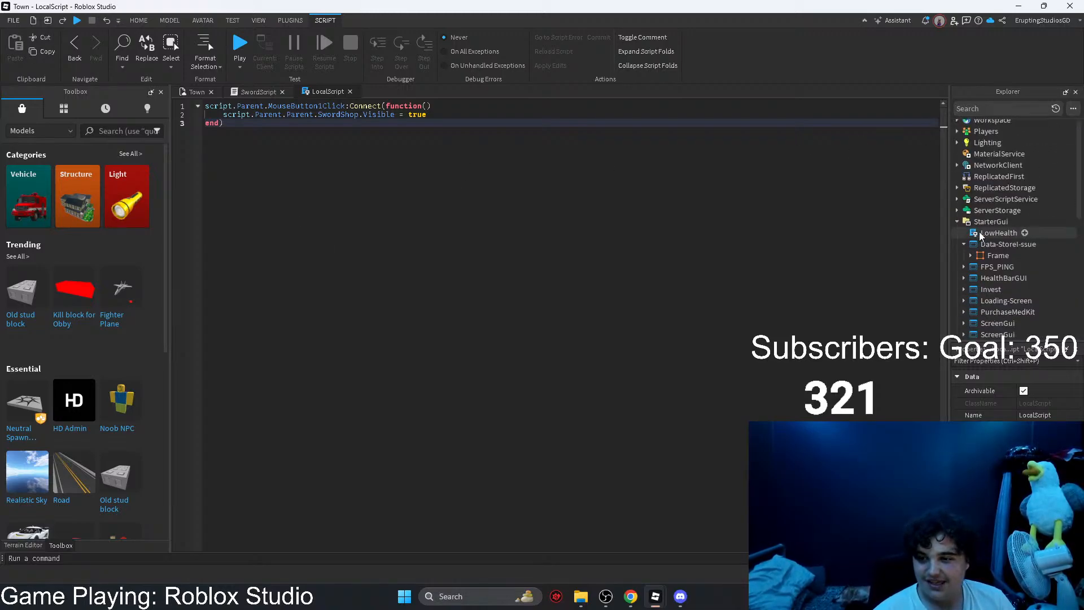
pyautogui.scroll(-8, 987, 243)
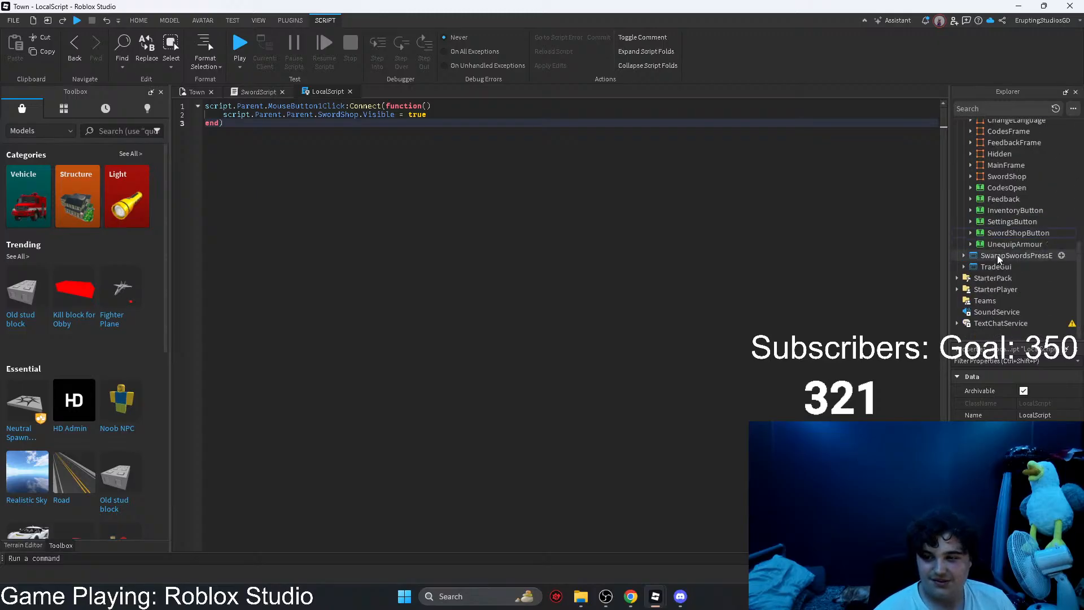
pyautogui.scroll(4, 996, 260)
pyautogui.moveTo(666, 604)
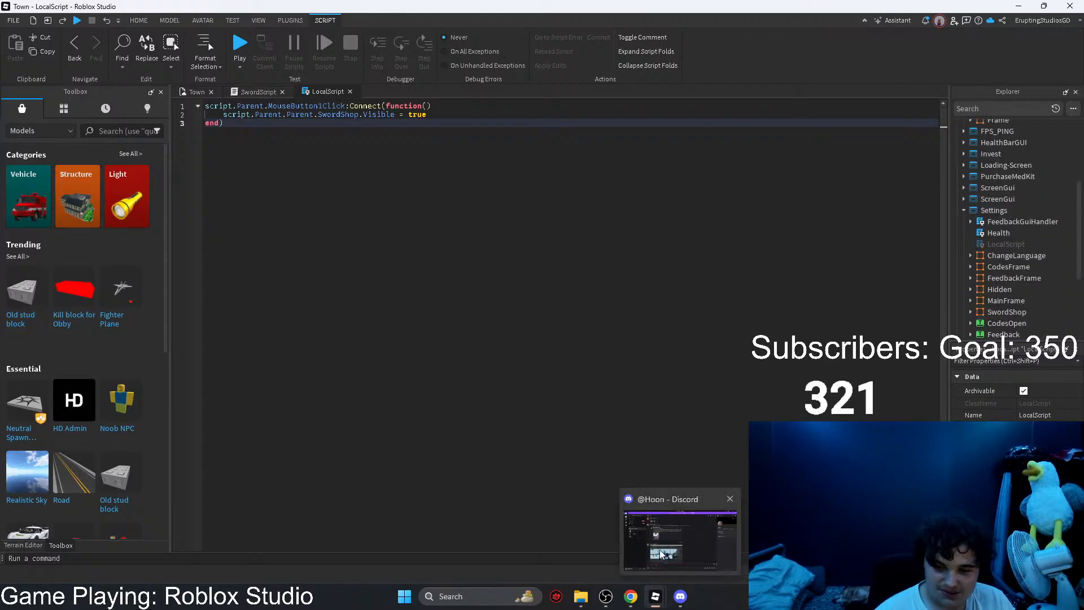
pyautogui.click(596, 521)
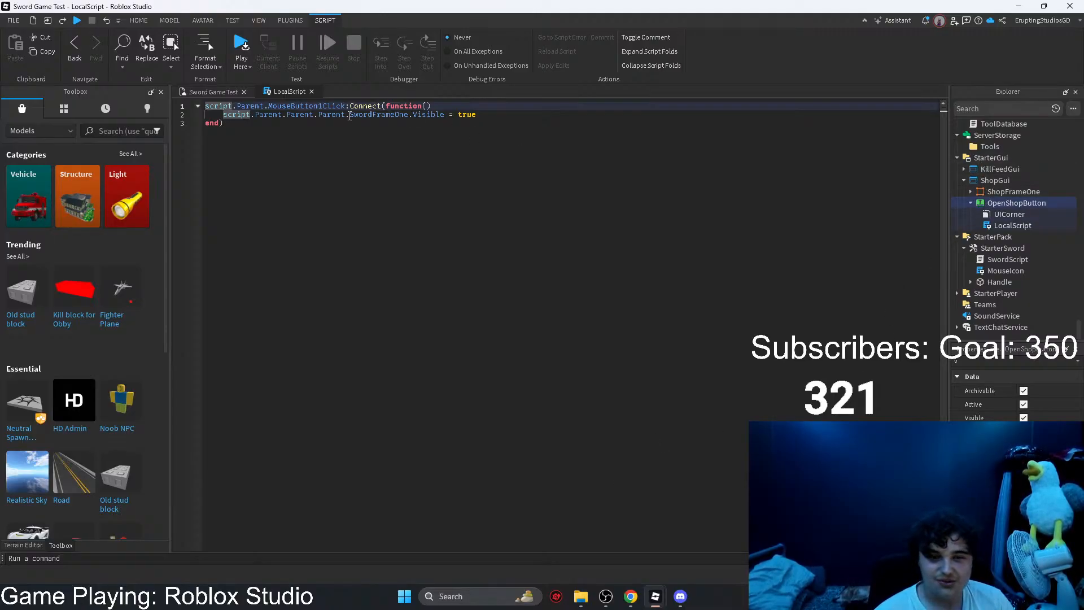
# Step: Remove the extra Parent level before SwordFrameOne on line 2 of the LocalScript
pyautogui.moveTo(346, 116); pyautogui.dragTo(322, 116)
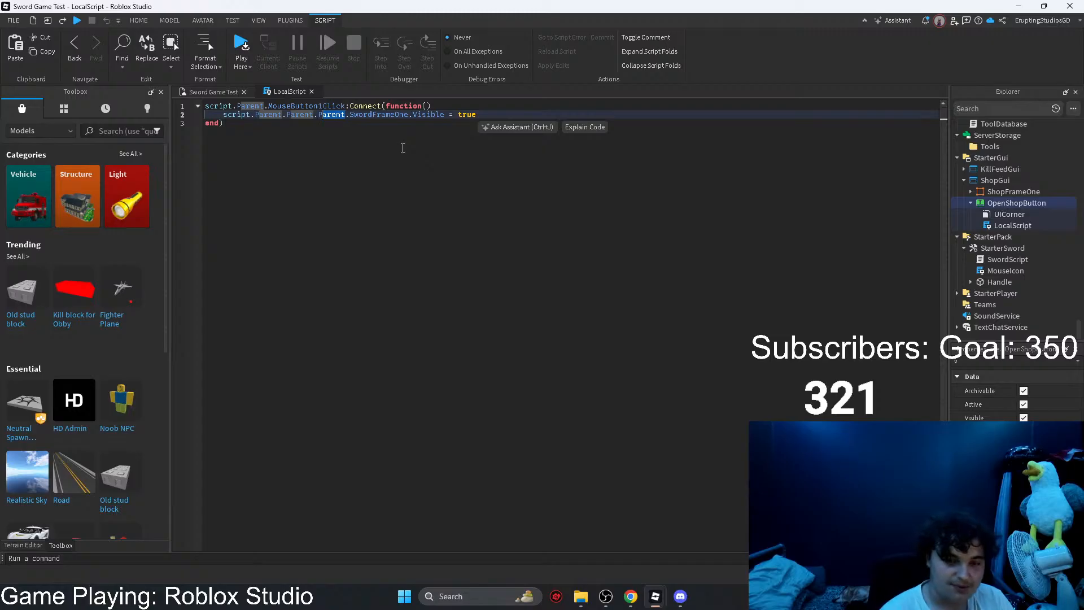
pyautogui.press('BackSpace')
pyautogui.press('BackSpace')
pyautogui.press('BackSpace')
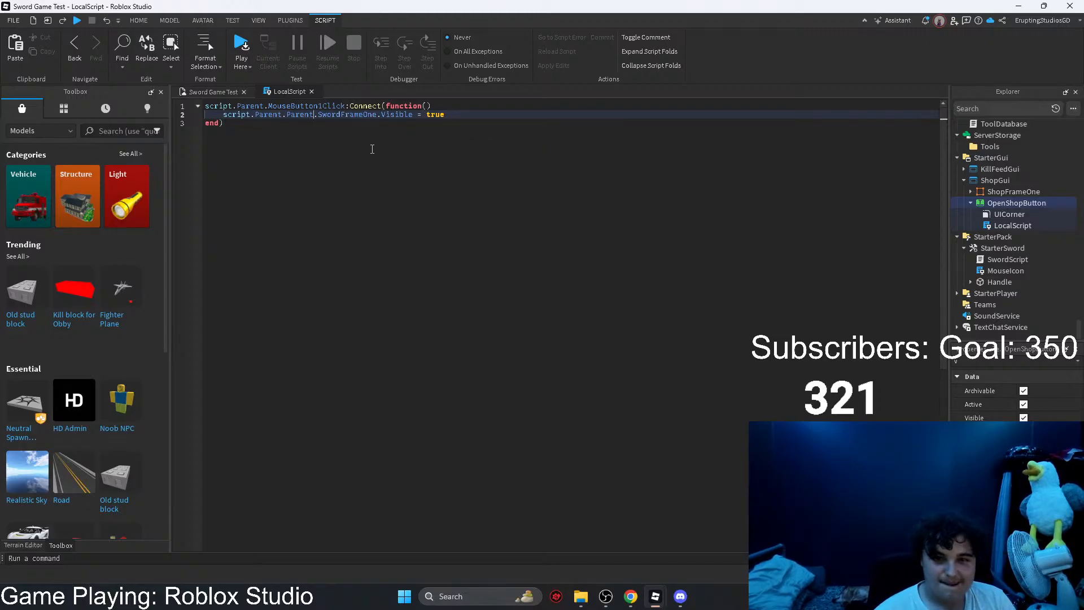
pyautogui.click(358, 122)
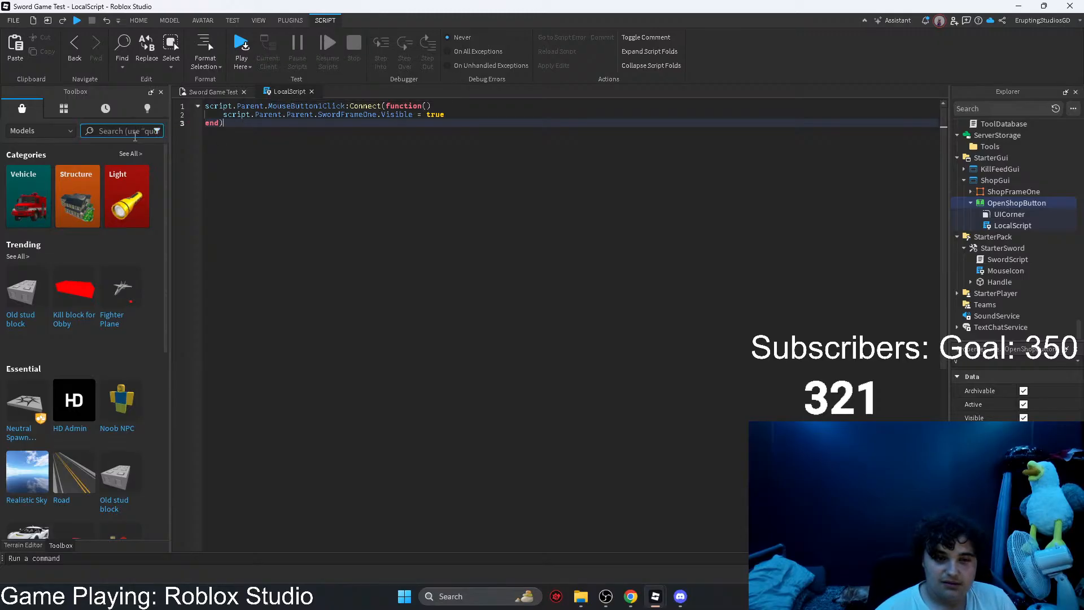
# Step: Search the Toolbox models for "open gui" and insert the Open/Close GUI model, accepting its script notice
pyautogui.click(134, 134)
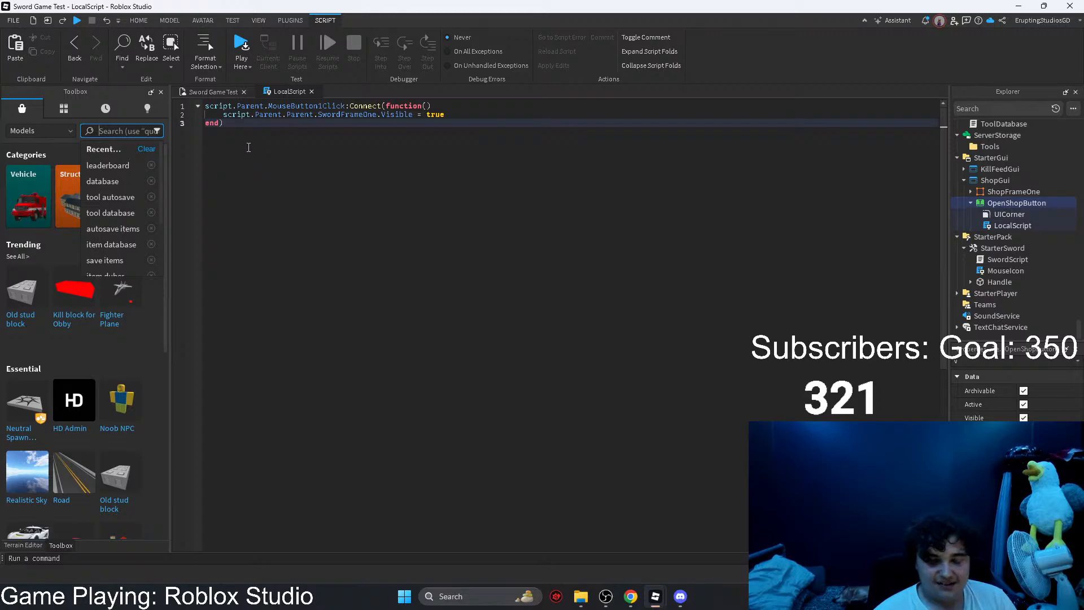
pyautogui.write('open gui')
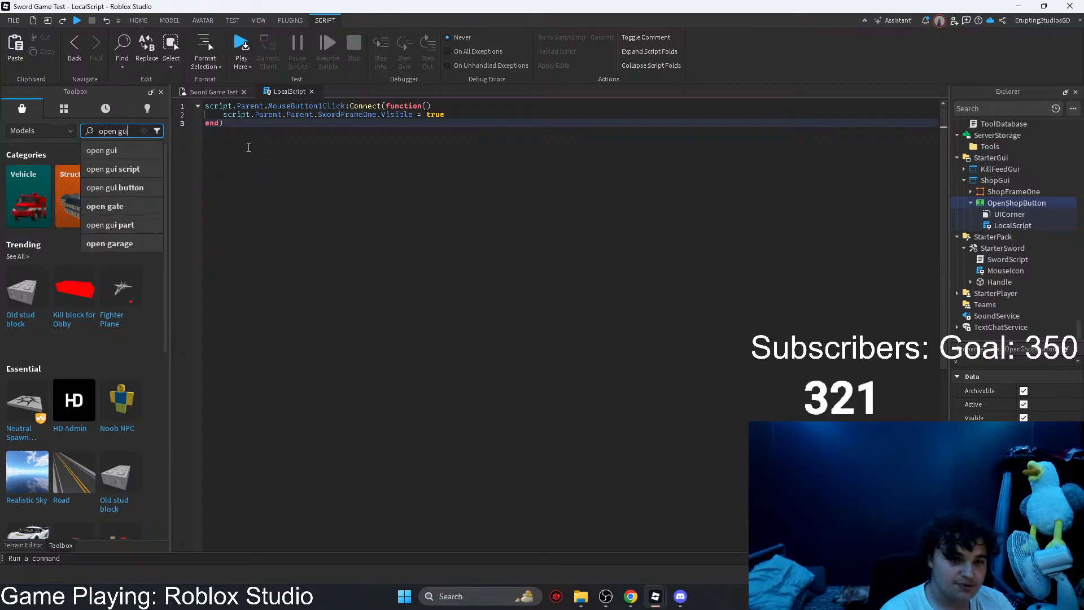
pyautogui.press('Return')
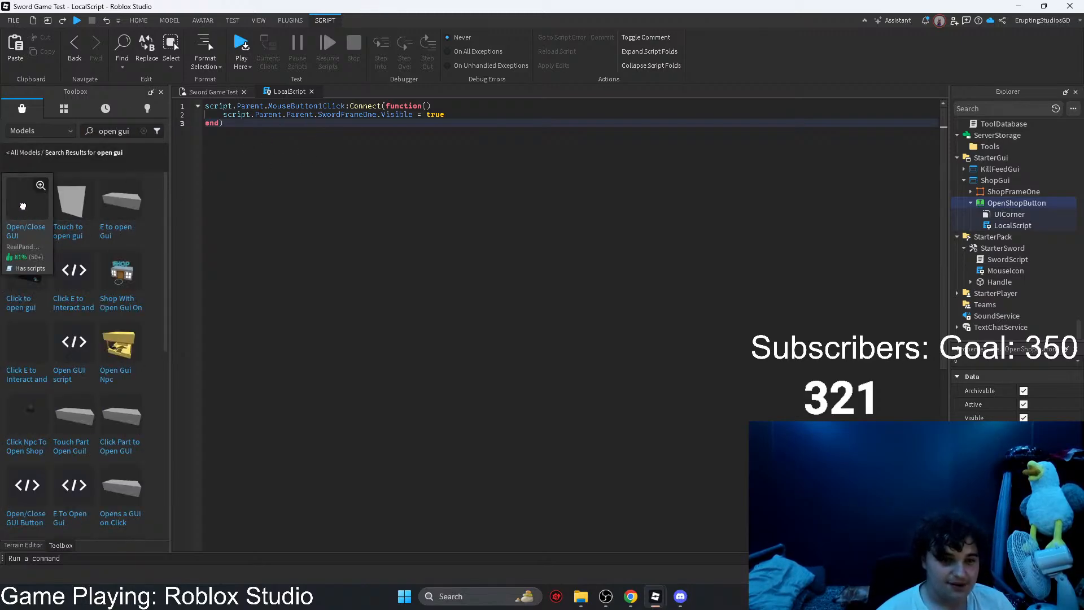
pyautogui.click(22, 206)
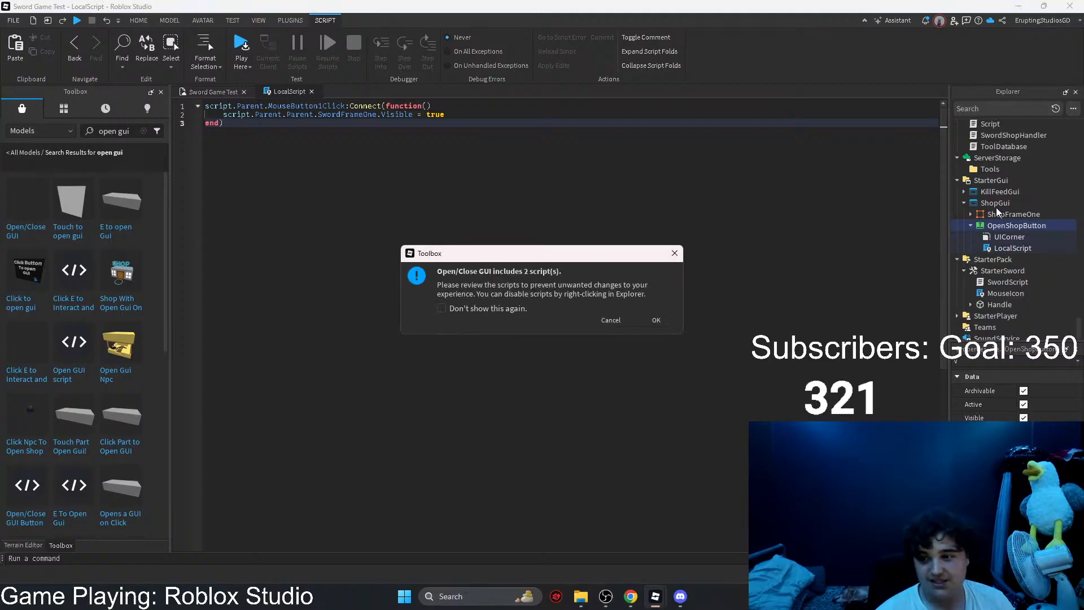
pyautogui.click(656, 319)
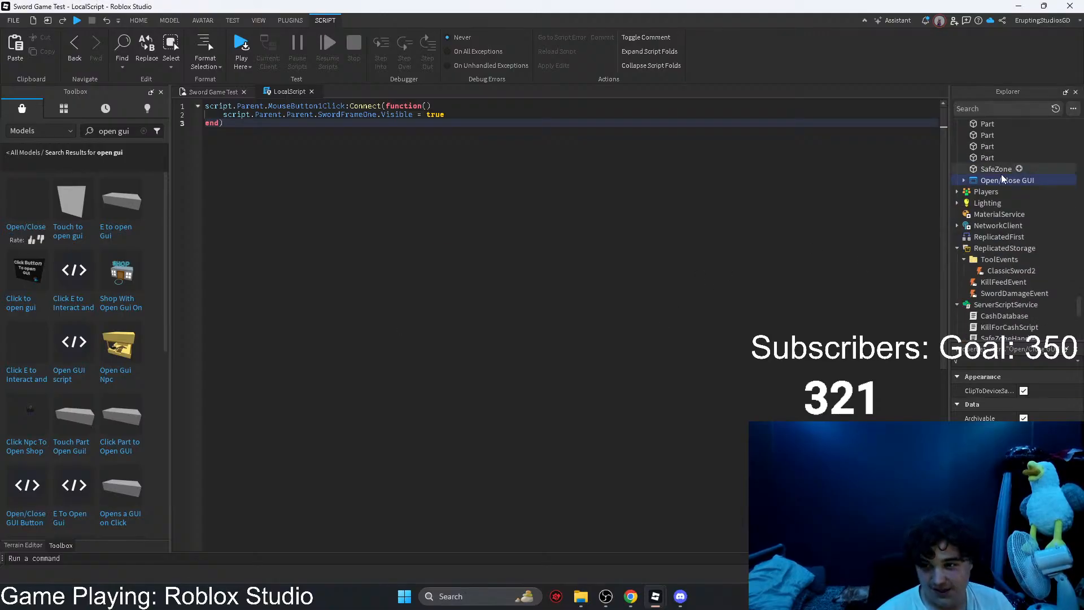
# Step: Expand the inserted Open/Close GUI and open the LocalScript under its Open button
pyautogui.click(964, 180)
pyautogui.click(970, 193)
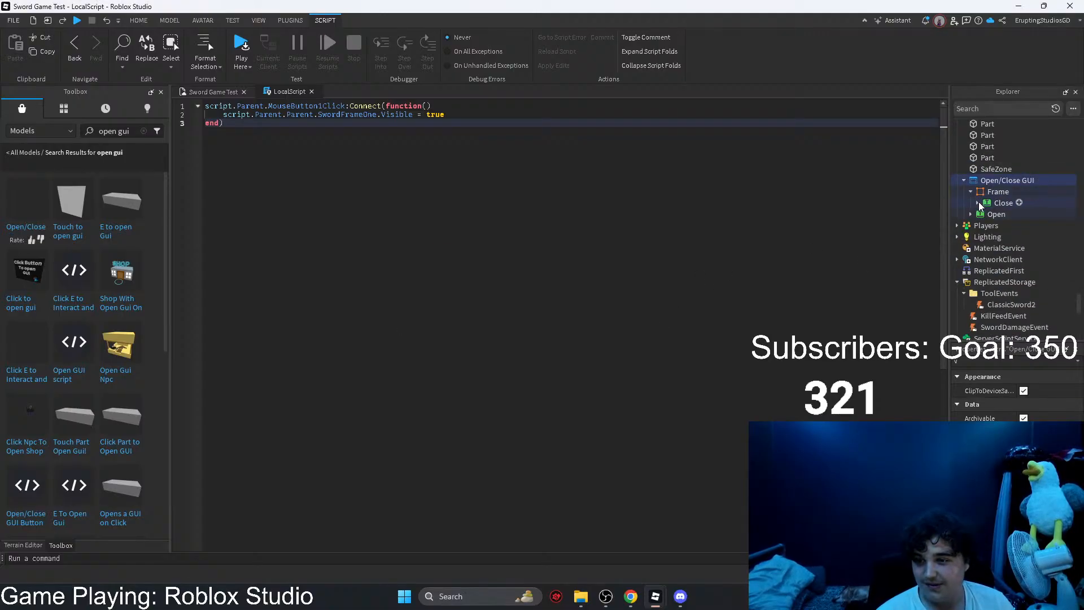
pyautogui.click(977, 203)
pyautogui.click(969, 225)
pyautogui.doubleClick(1012, 237)
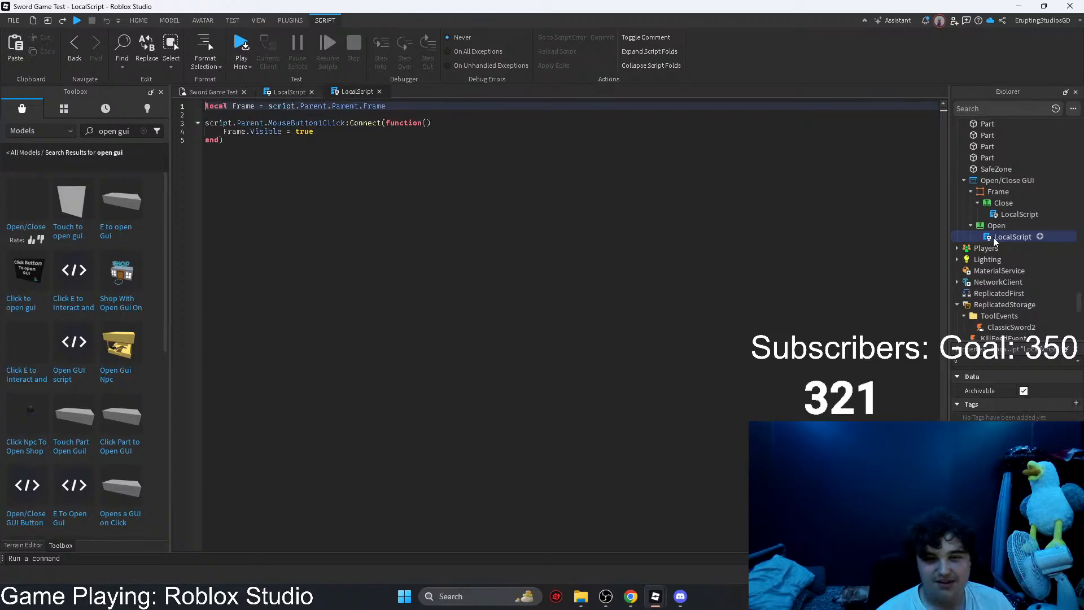
# Step: Copy all the code from the Open button's script and replace the contents of OpenShopButton's LocalScript with it
pyautogui.click(418, 200)
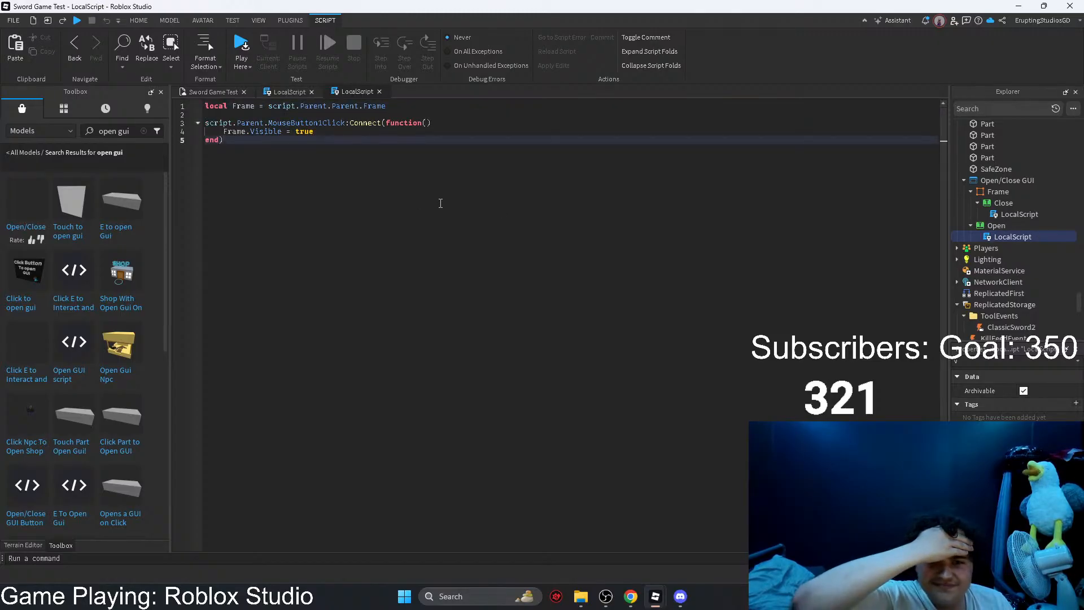
pyautogui.hotkey('ctrl', 'a')
pyautogui.hotkey('ctrl', 'c')
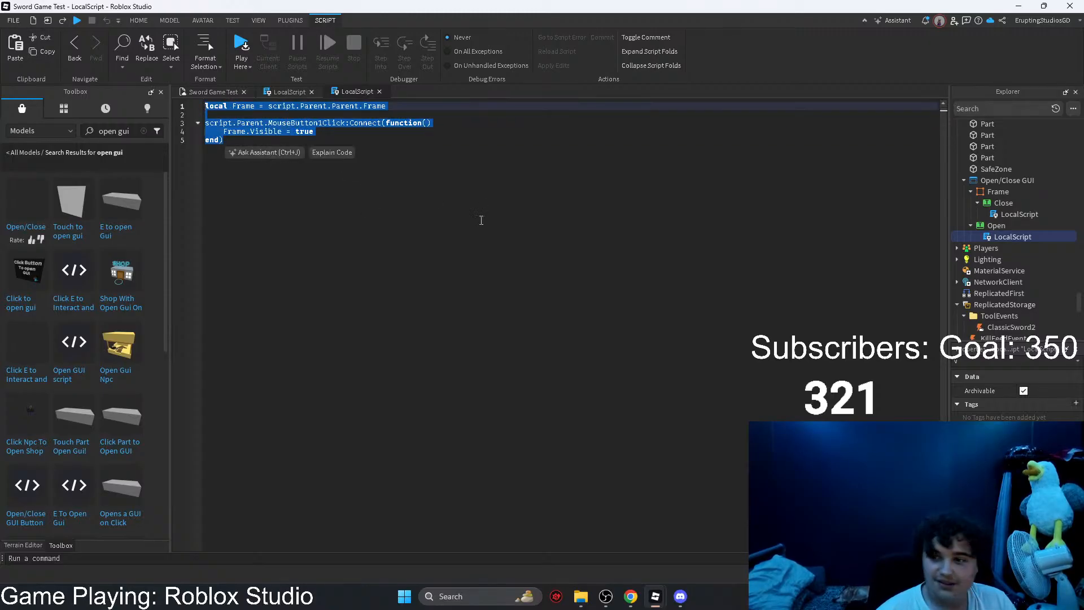
pyautogui.click(480, 217)
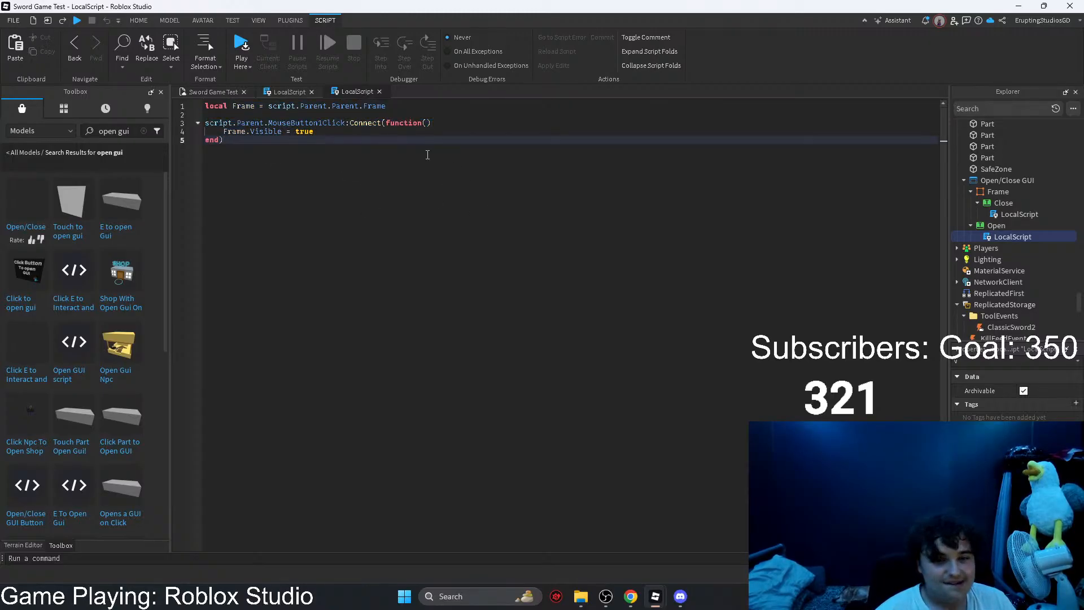
pyautogui.click(289, 91)
pyautogui.hotkey('ctrl', 'a')
pyautogui.hotkey('ctrl', 'v')
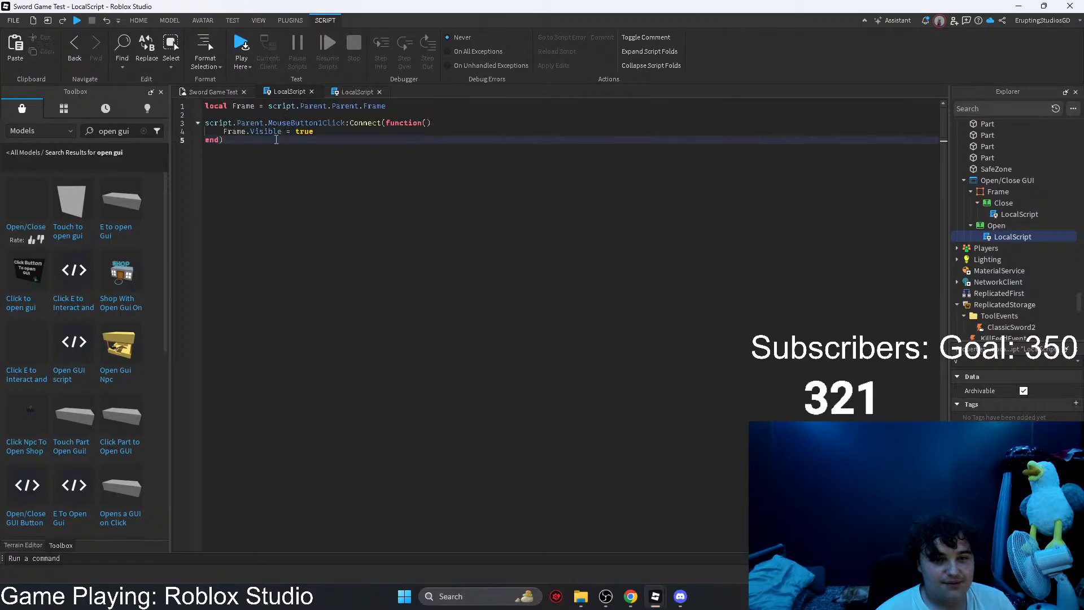
# Step: Rename the Frame variable declared on line 1 of OpenShopButton's LocalScript to ShopFrameOne
pyautogui.doubleClick(252, 107)
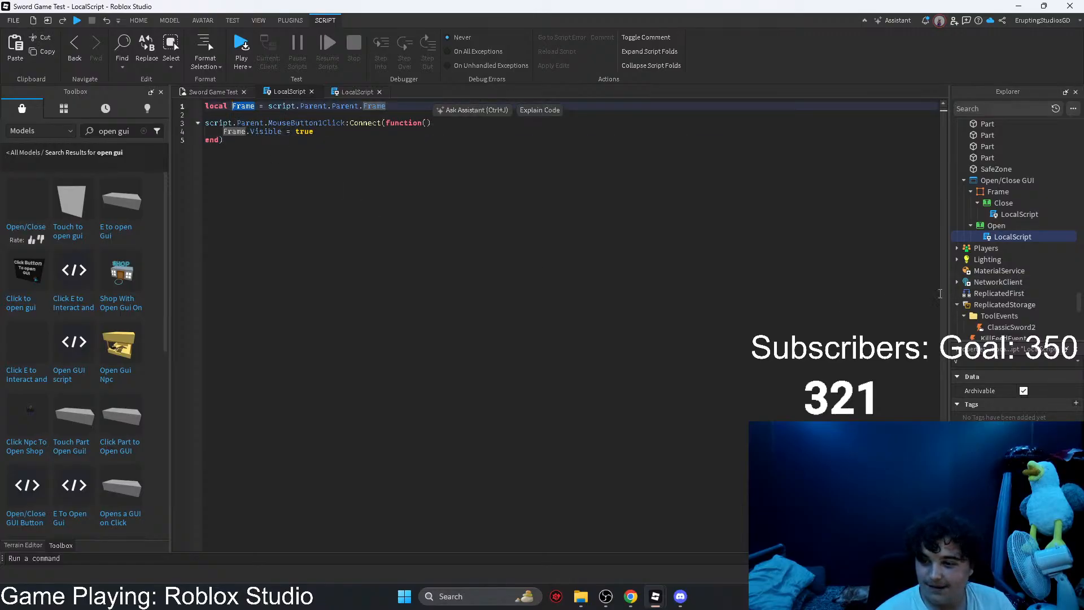
pyautogui.scroll(-2, 994, 285)
pyautogui.scroll(-4, 994, 280)
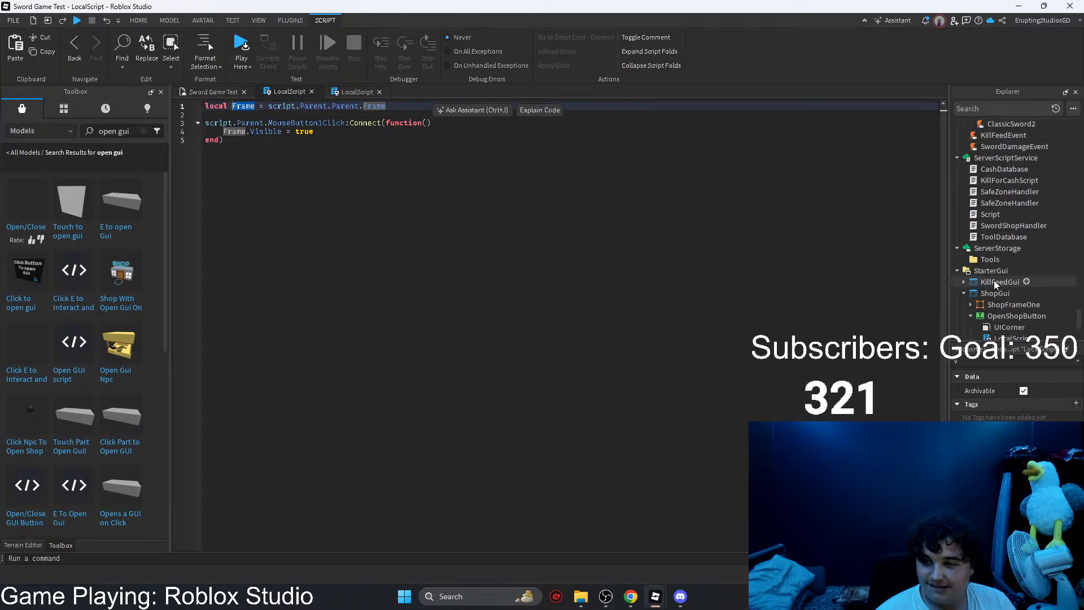
pyautogui.write('ShopFrame')
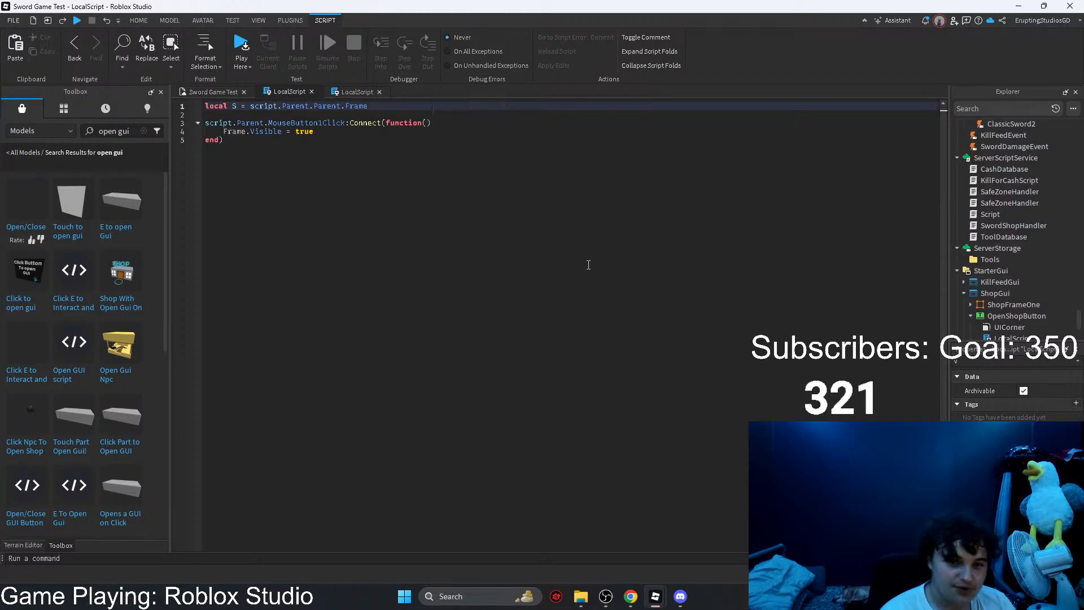
pyautogui.write('One')
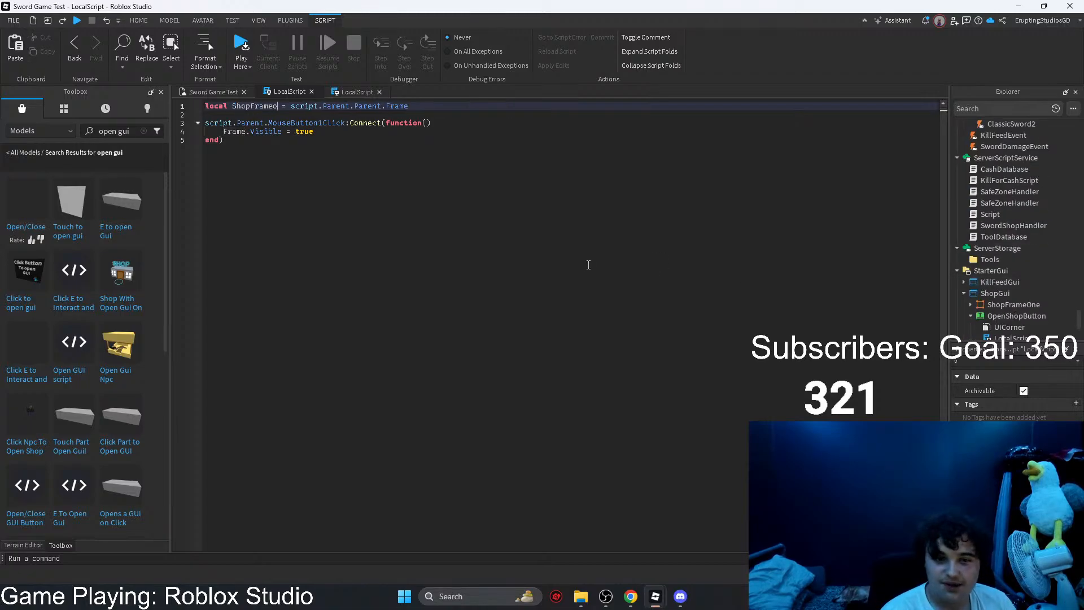
# Step: Point the line 1 variable to script.Parent.Parent.ShopFrameOne in place of Frame
pyautogui.press('Right')
pyautogui.press('Right')
pyautogui.press('Right')
pyautogui.press('Right')
pyautogui.press('Right')
pyautogui.press('Right')
pyautogui.press('Right')
pyautogui.press('Right')
pyautogui.press('Right')
pyautogui.press('Right')
pyautogui.press('Right')
pyautogui.press('Right')
pyautogui.press('Right')
pyautogui.press('Right')
pyautogui.press('Right')
pyautogui.press('Right')
pyautogui.press('Right')
pyautogui.press('Right')
pyautogui.press('Right')
pyautogui.press('Right')
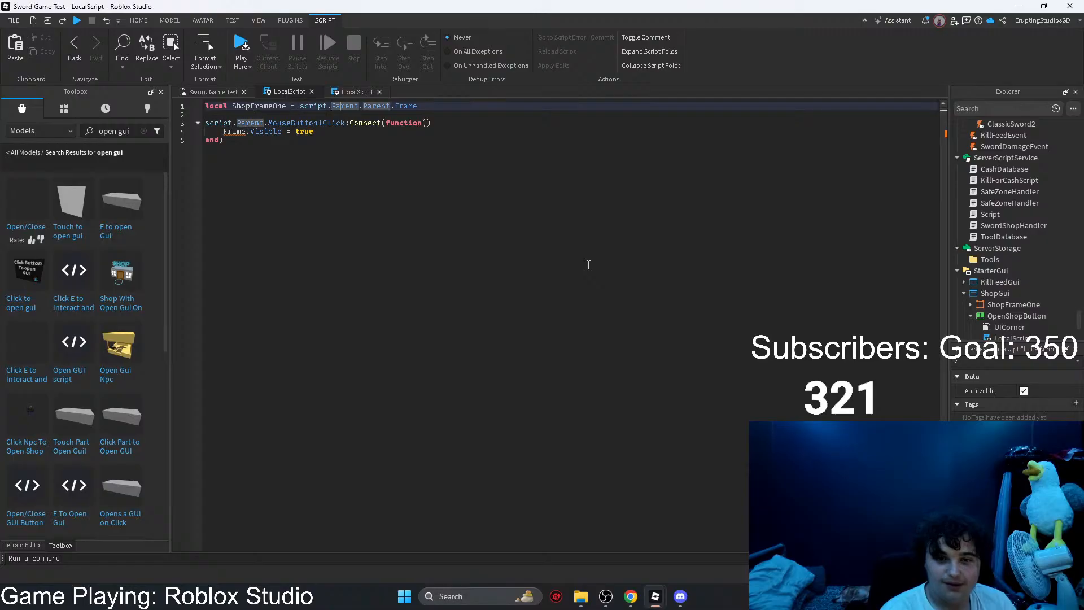
pyautogui.press('Right')
pyautogui.press('Right')
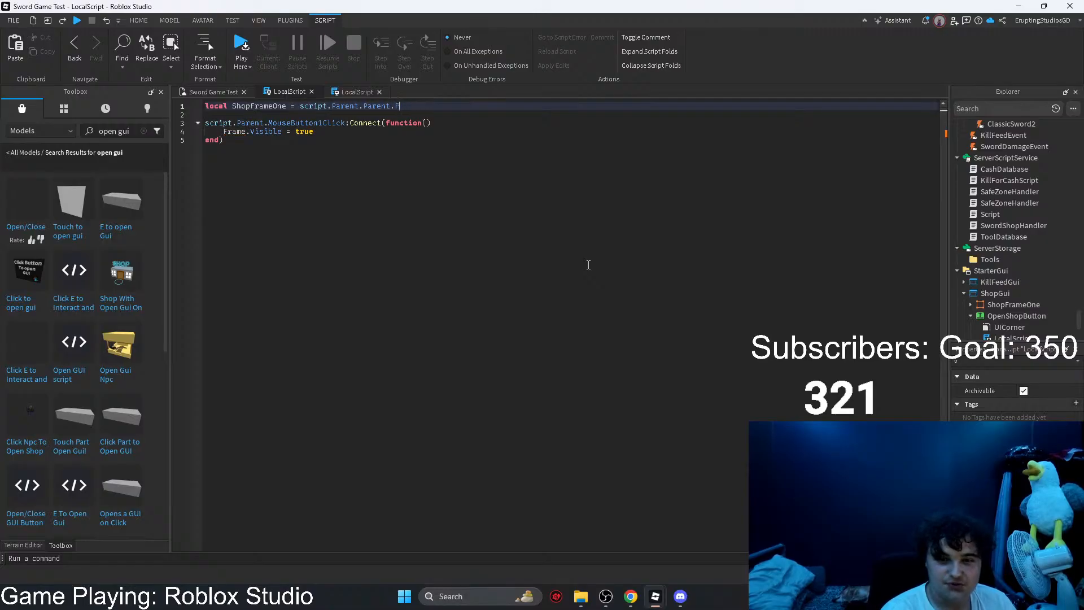
pyautogui.press('BackSpace')
pyautogui.write('ShopFrameOne')
pyautogui.press('Return')
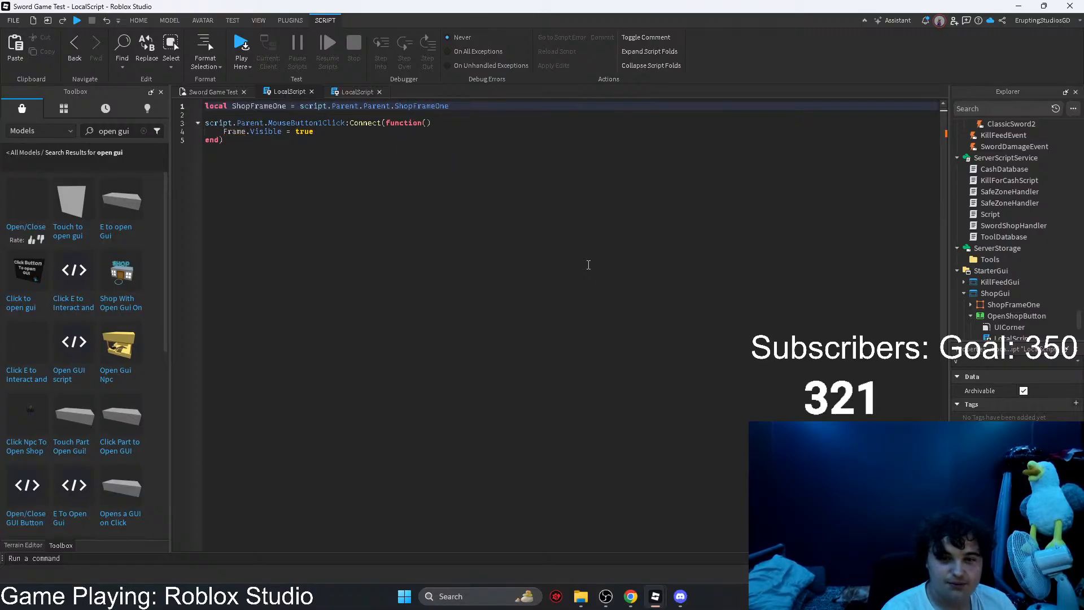
# Step: Replace Frame with ShopFrameOne in the Visible assignment inside the MouseButton1Click function on line 4
pyautogui.press('Down')
pyautogui.press('Down')
pyautogui.press('Down')
pyautogui.press('Down')
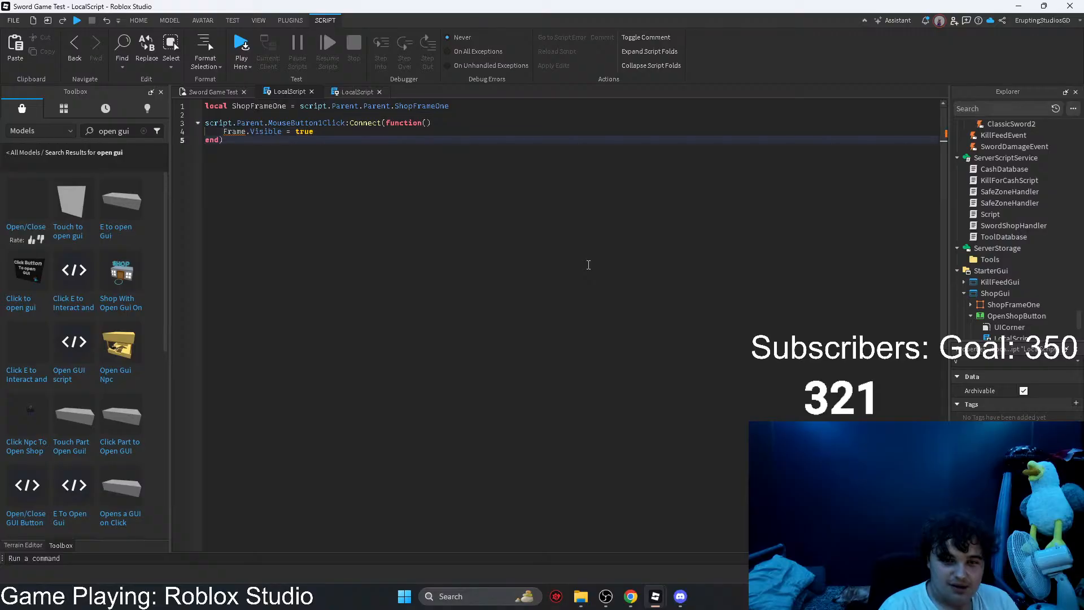
pyautogui.press('Up')
pyautogui.press('BackSpace')
pyautogui.press('BackSpace')
pyautogui.press('BackSpace')
pyautogui.press('BackSpace')
pyautogui.press('BackSpace')
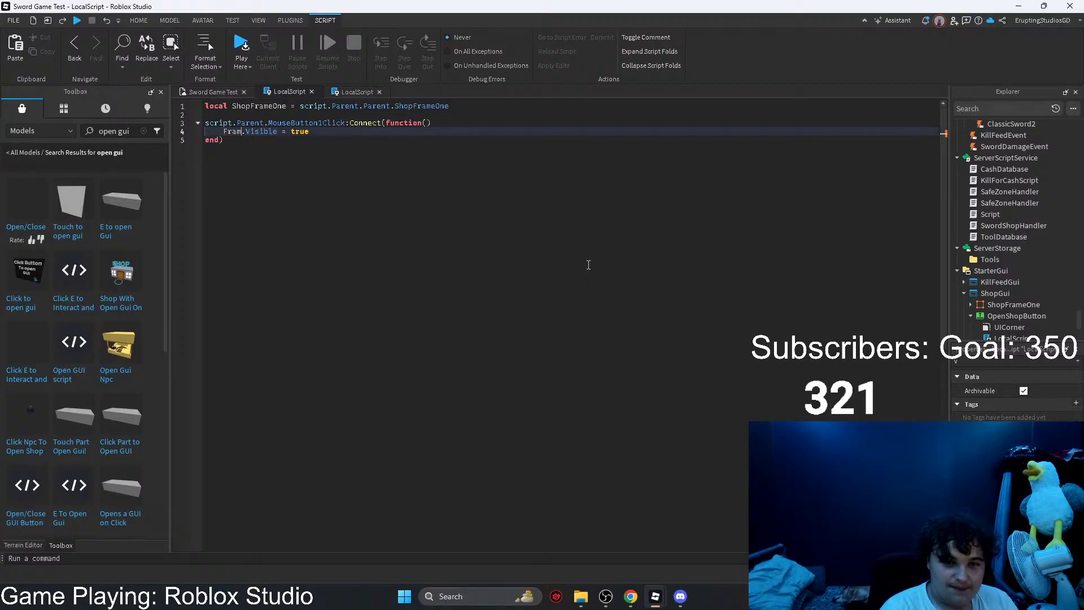
pyautogui.write('ShopFrameOne')
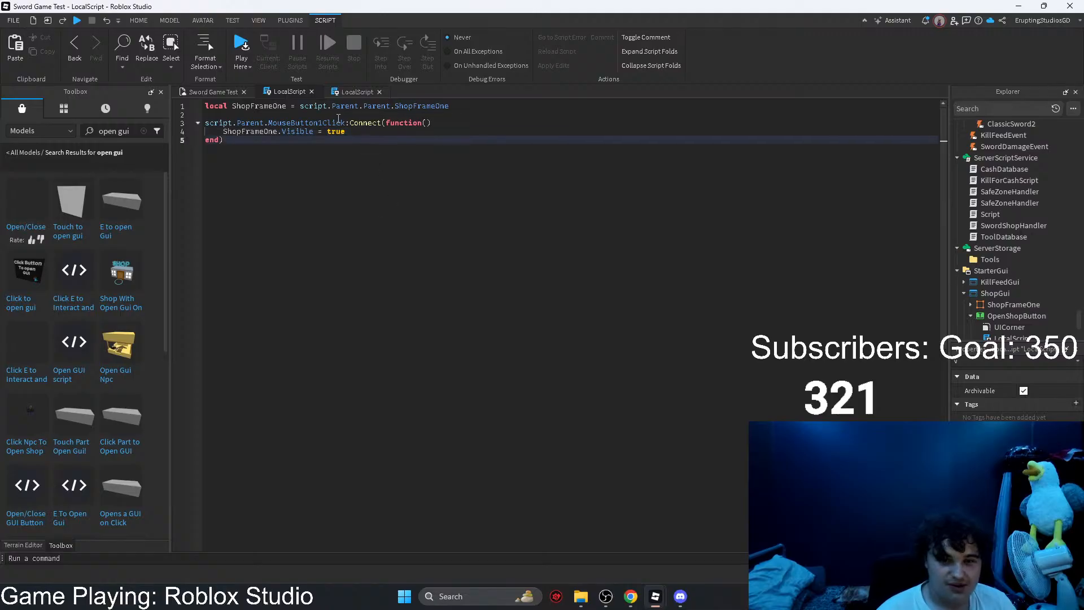
# Step: Close both LocalScripts and playtest the game, opening the Sword Shop with the Shop button before stopping the test
pyautogui.click(311, 92)
pyautogui.click(311, 91)
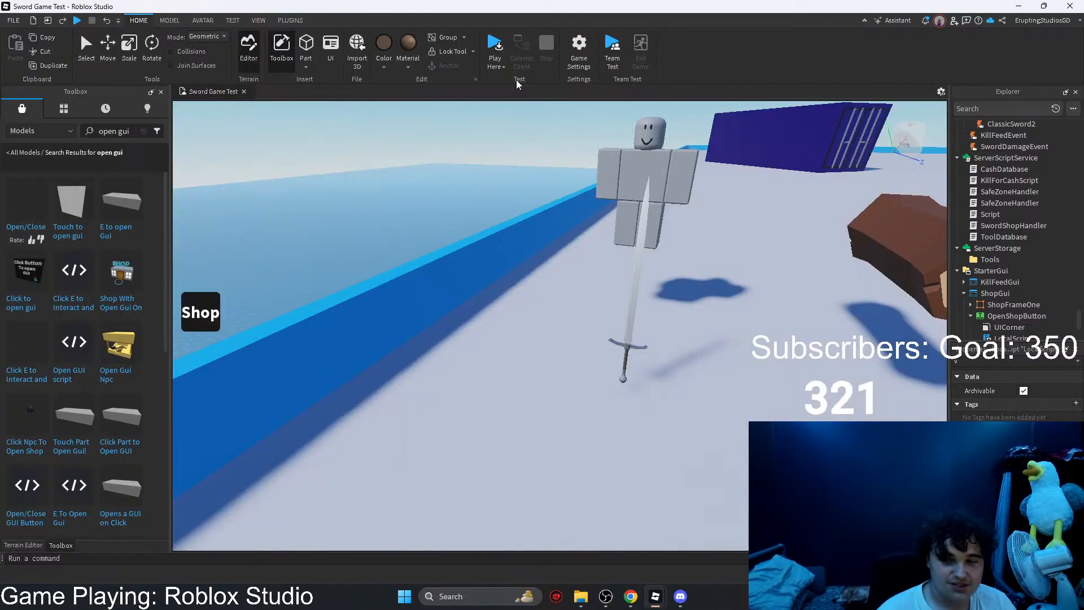
pyautogui.click(494, 45)
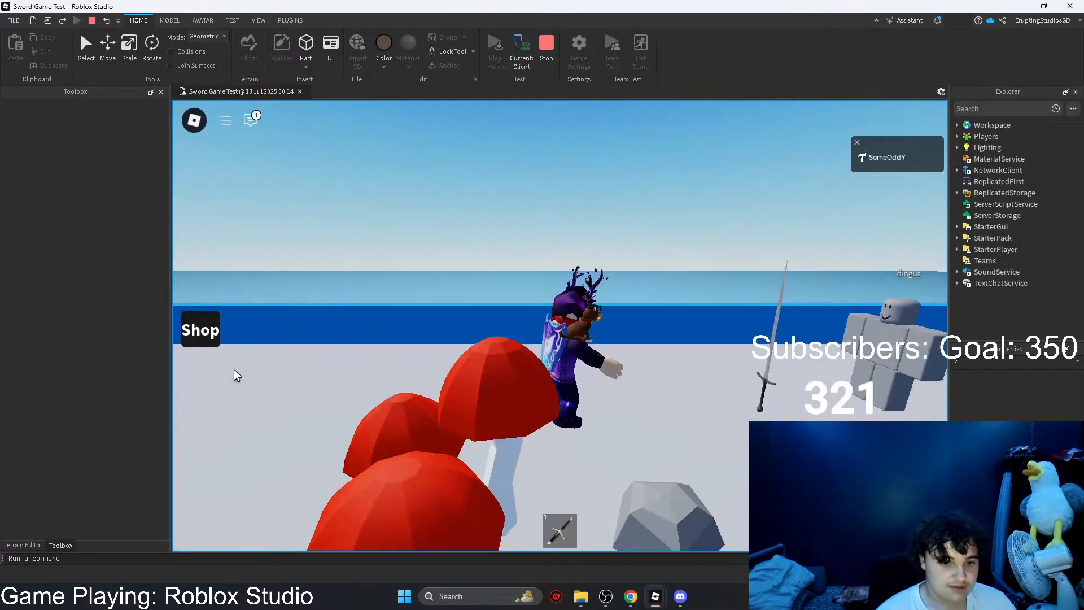
pyautogui.click(199, 339)
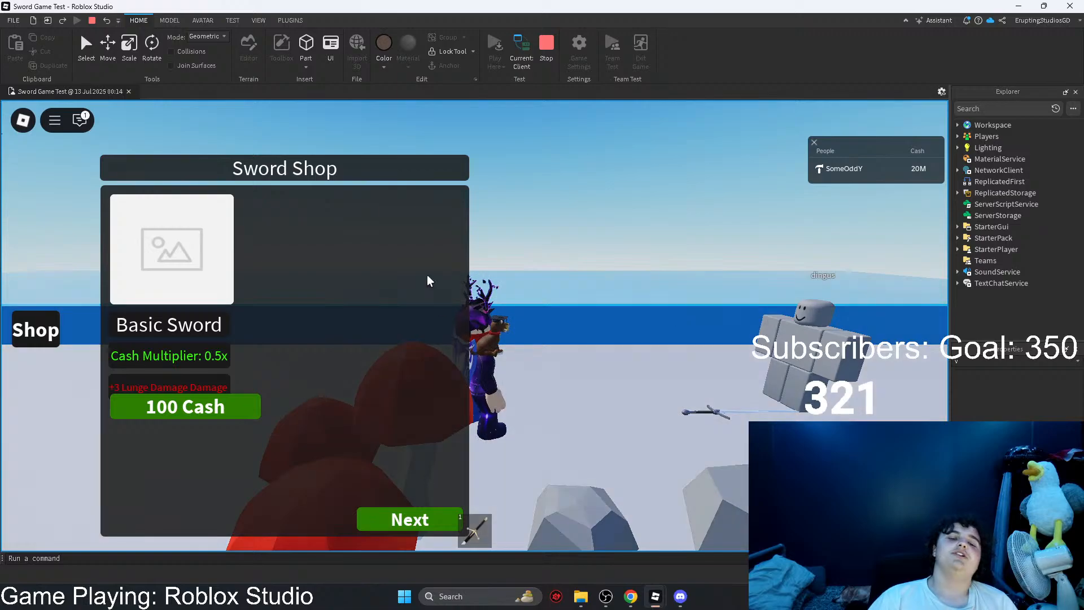
pyautogui.moveTo(430, 273); pyautogui.dragTo(429, 273, button='right')
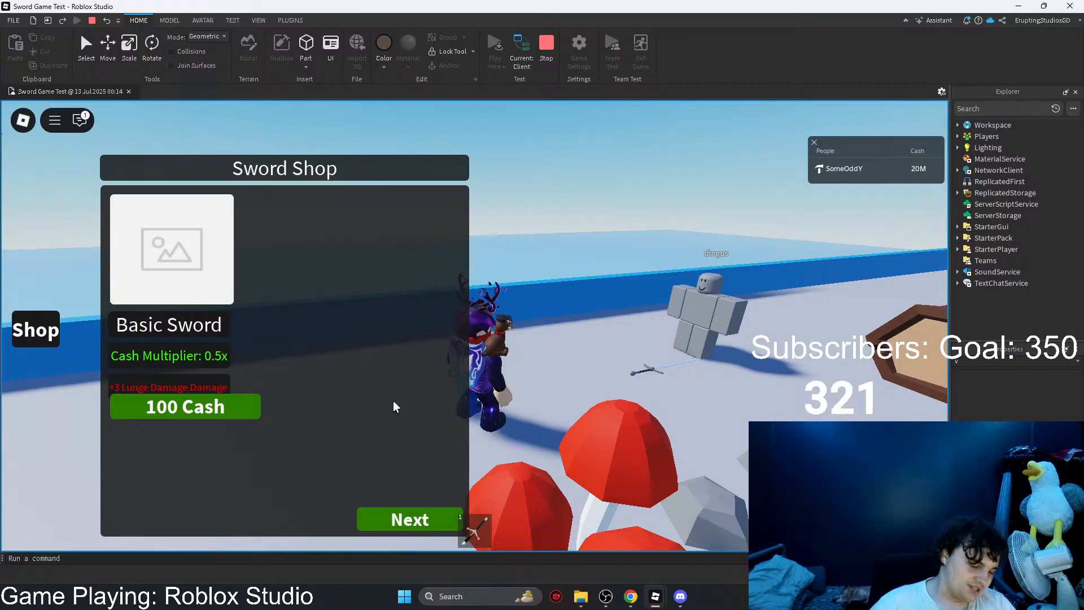
pyautogui.click(555, 63)
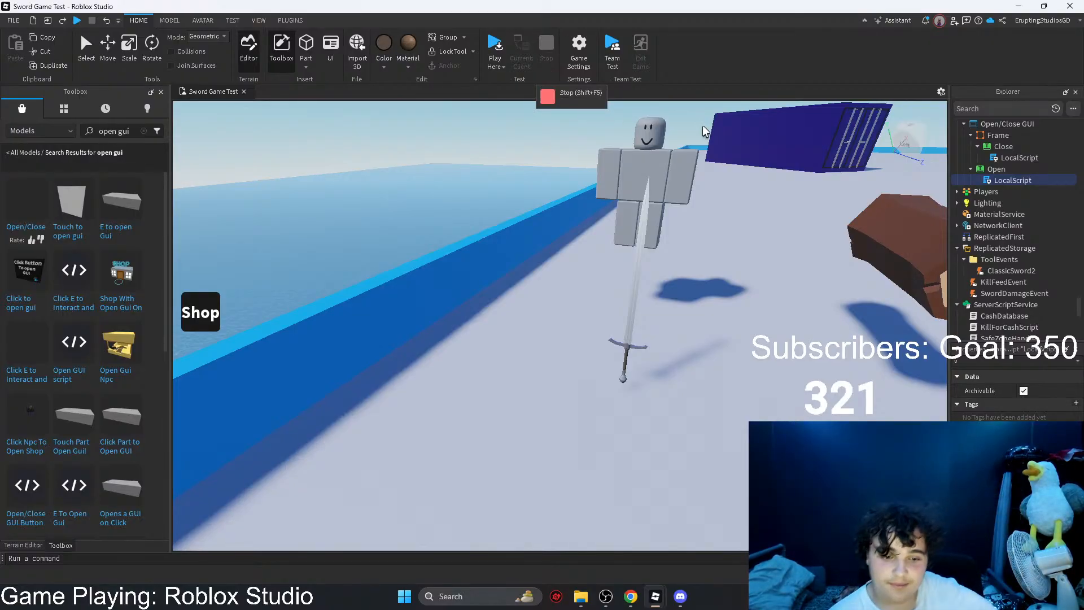
# Step: Review the code of the Close button's LocalScript in the Open/Close GUI, close it and delete the GUI model
pyautogui.click(998, 135)
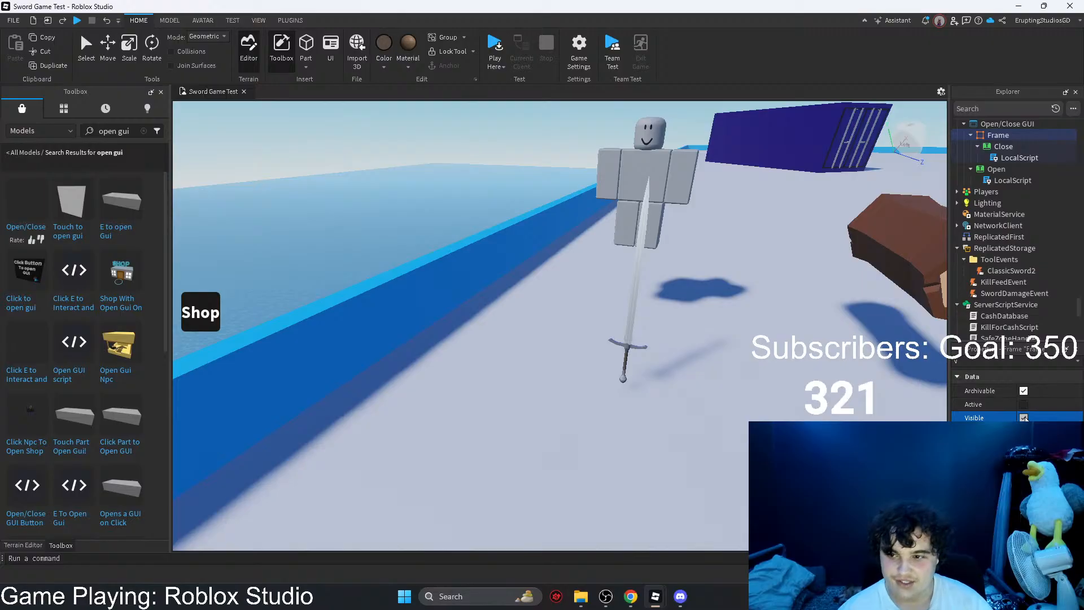
pyautogui.click(994, 149)
pyautogui.doubleClick(997, 156)
pyautogui.moveTo(243, 140); pyautogui.dragTo(204, 106)
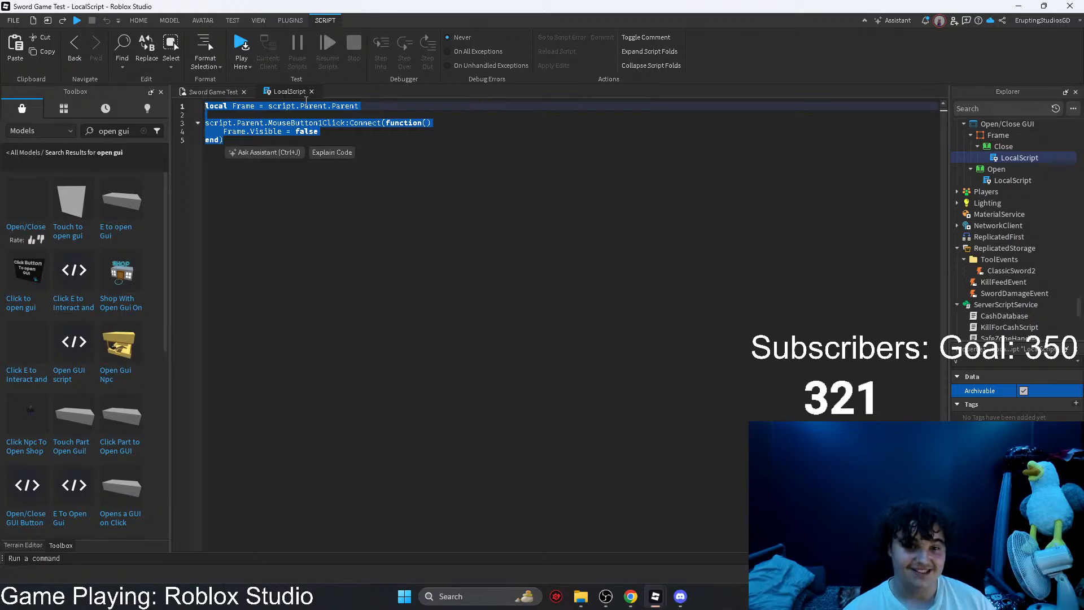
pyautogui.click(311, 91)
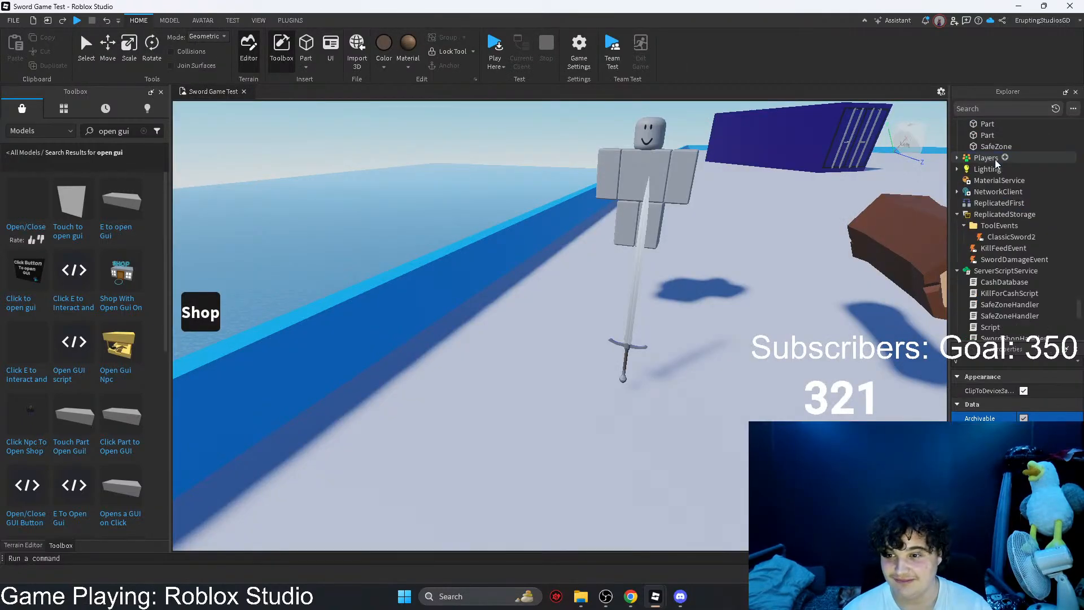
# Step: Make ShopFrameOne under ShopGui in StarterGui visible
pyautogui.scroll(-3, 995, 160)
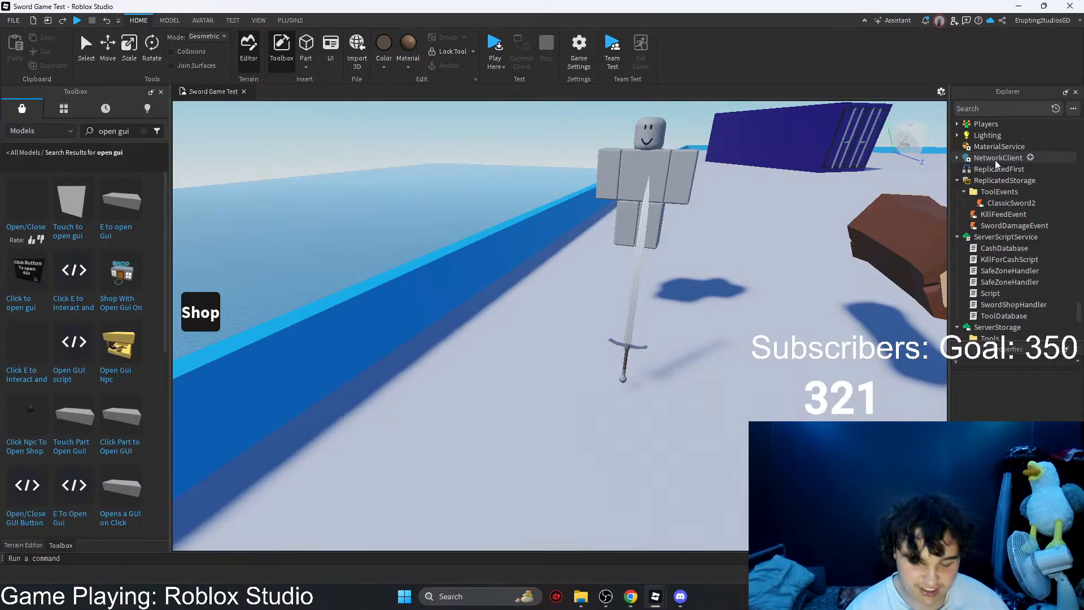
pyautogui.scroll(-3, 1002, 259)
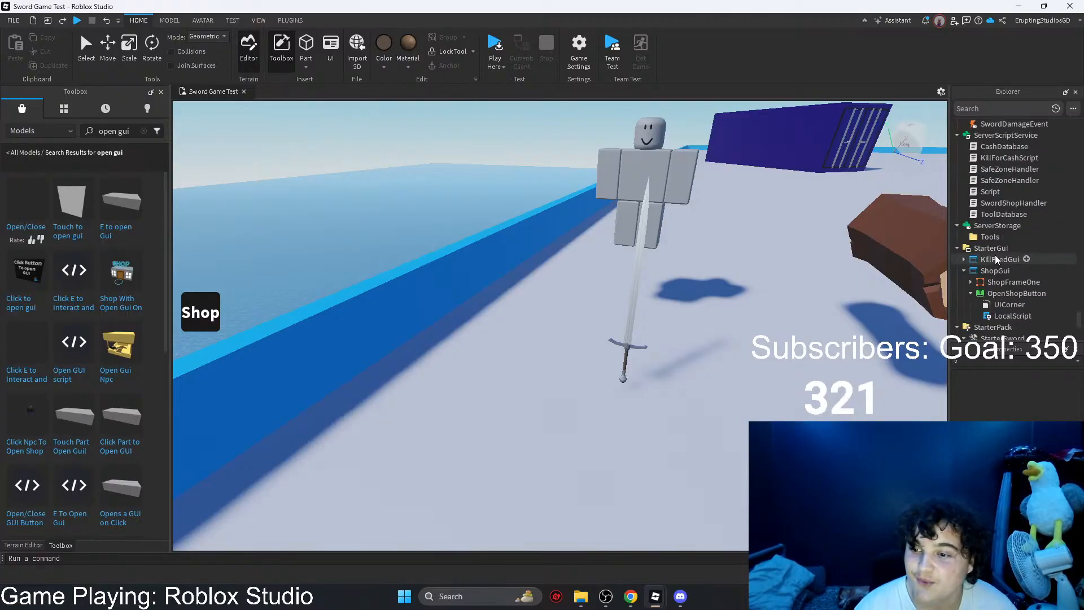
pyautogui.scroll(-2, 996, 258)
pyautogui.click(985, 226)
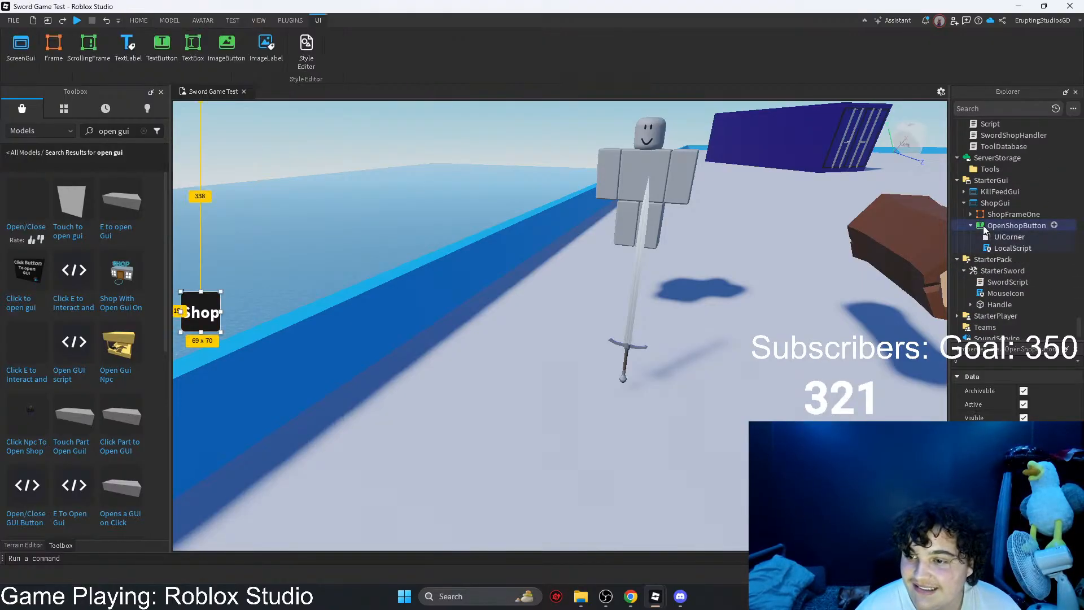
pyautogui.click(1013, 213)
pyautogui.click(1024, 418)
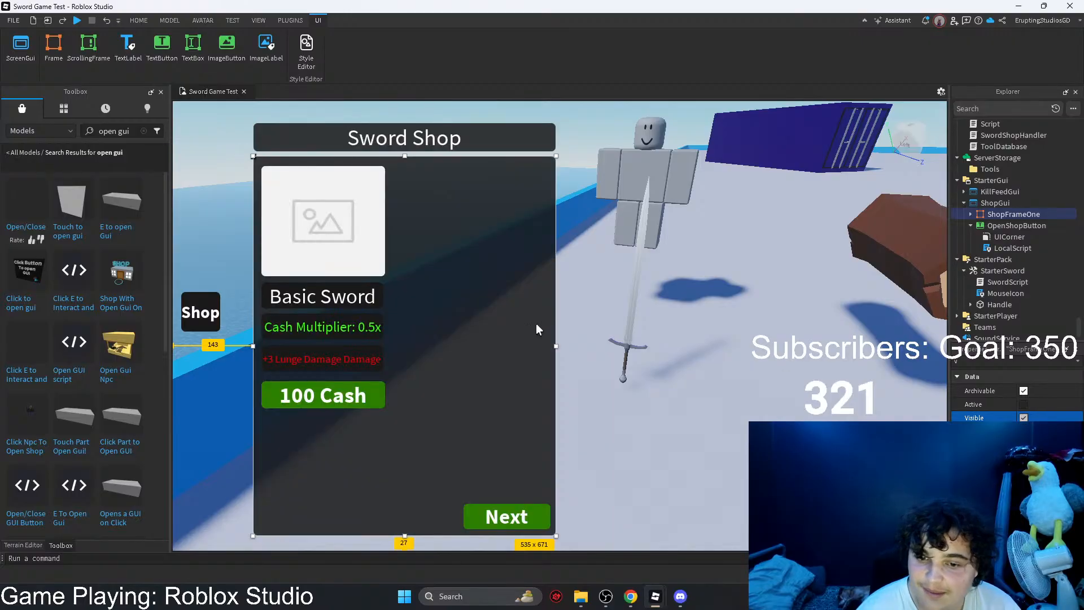
# Step: Try stretching ShopFrameOne across most of the viewport, checking its SwordOnePurchase button at the larger width
pyautogui.moveTo(557, 346); pyautogui.dragTo(902, 346)
pyautogui.click(472, 396)
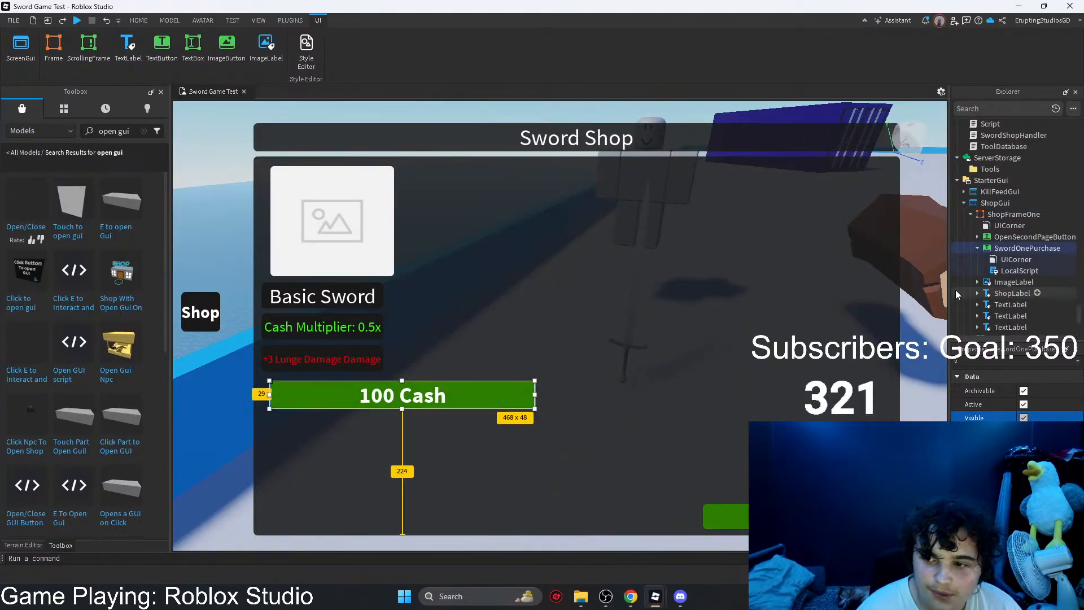
pyautogui.click(977, 249)
pyautogui.click(997, 215)
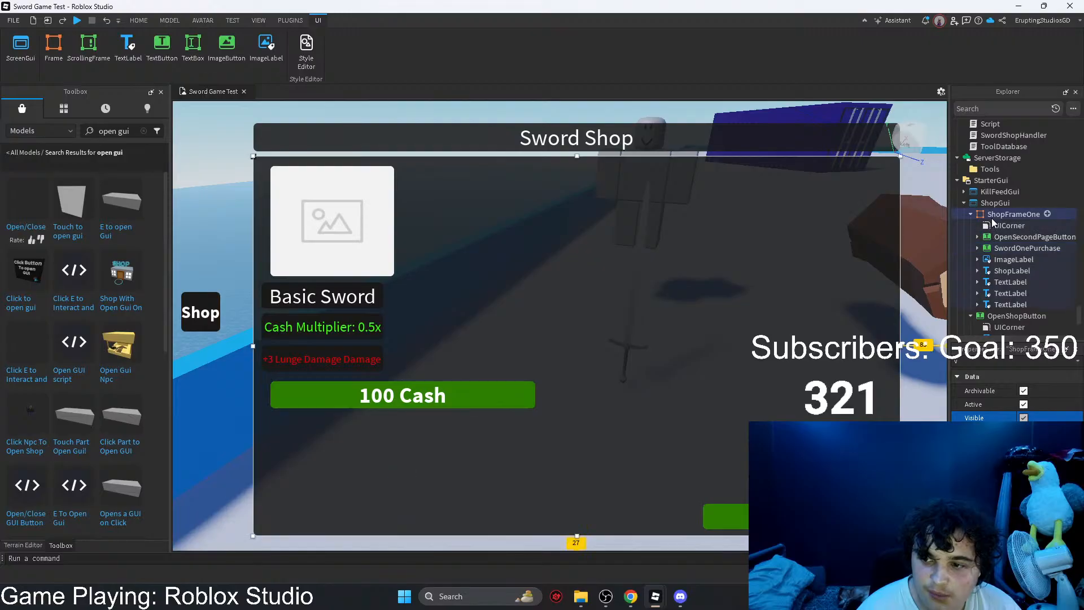
pyautogui.click(997, 237)
pyautogui.click(997, 246)
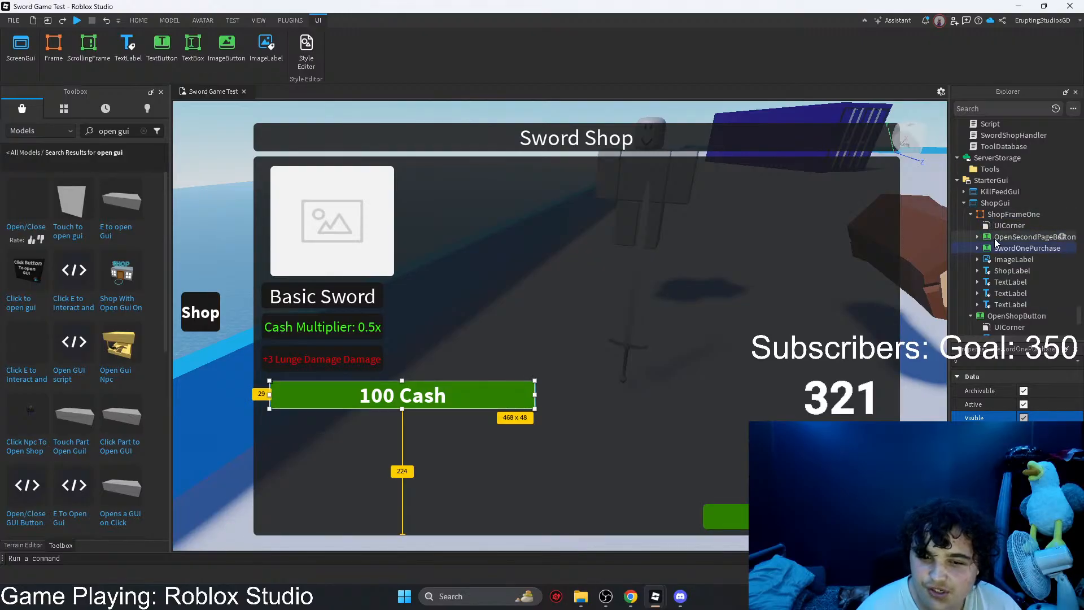
pyautogui.click(593, 259)
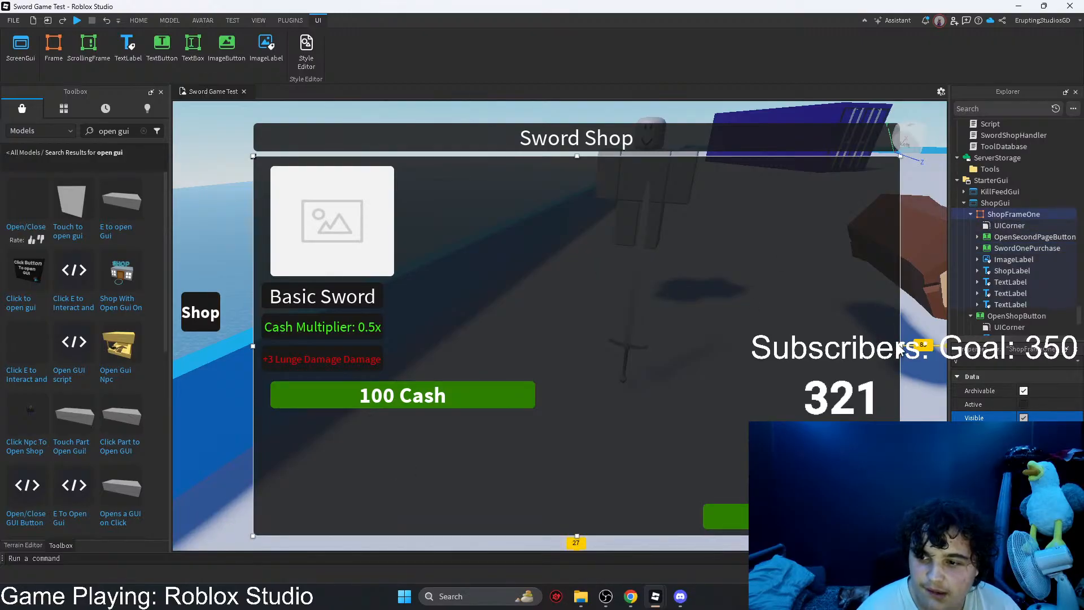
pyautogui.moveTo(900, 345); pyautogui.dragTo(879, 334)
# Step: Check the frame's image, purchase button and text labels, and narrow ShopFrameOne to about half the viewport's width
pyautogui.click(989, 259)
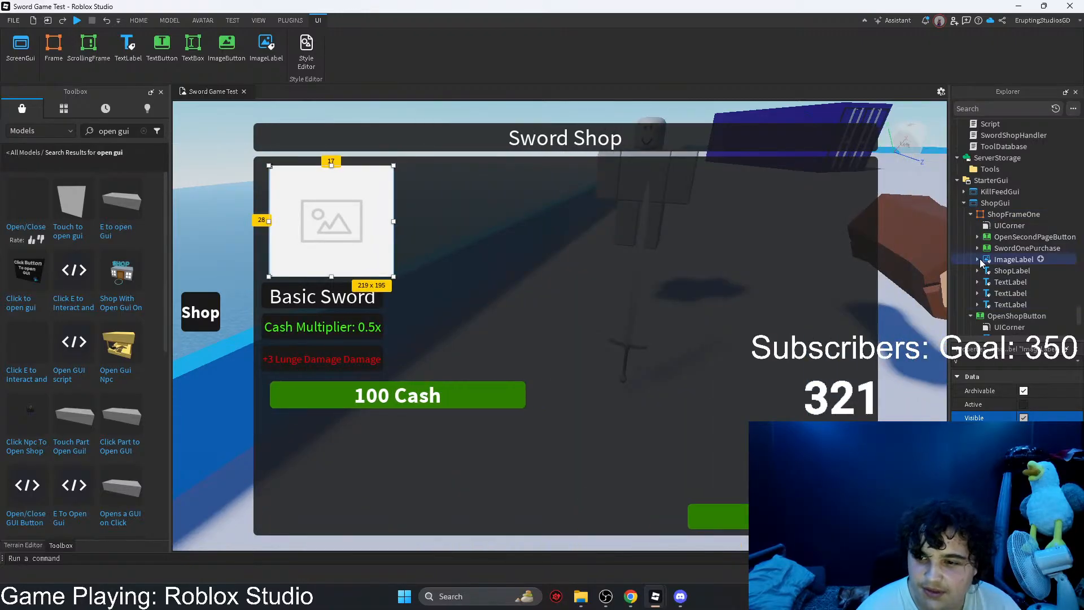
pyautogui.moveTo(993, 266)
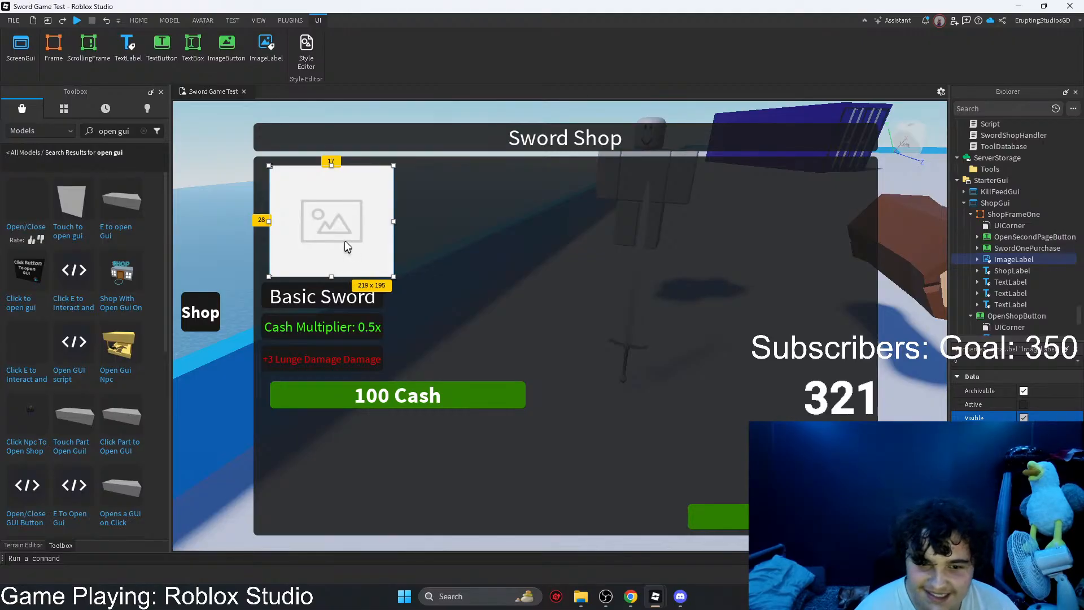
pyautogui.click(389, 390)
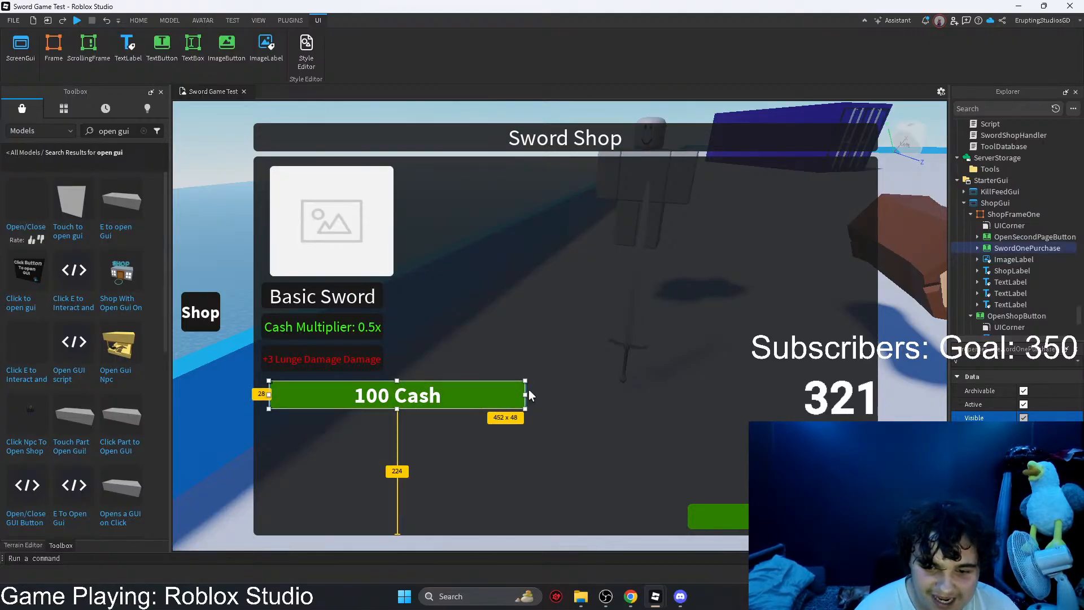
pyautogui.click(997, 260)
pyautogui.click(1000, 271)
pyautogui.click(1002, 282)
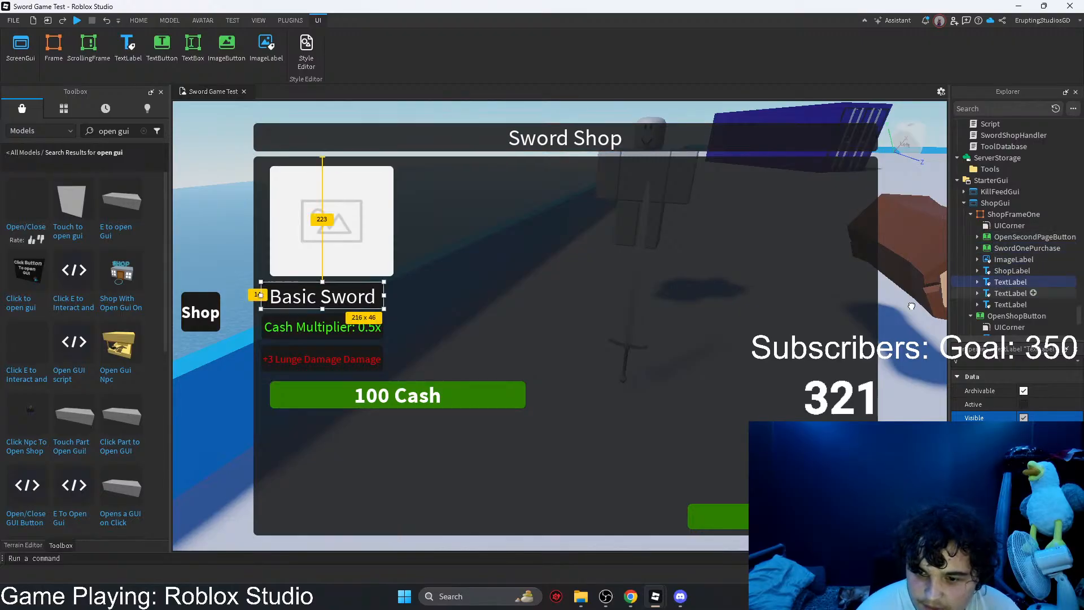
pyautogui.click(787, 326)
pyautogui.moveTo(878, 345); pyautogui.dragTo(649, 351)
# Step: Select the Lunge Damage, Cash Multiplier and Basic Sword labels together and try placing them directly under ShopFrameOne
pyautogui.click(351, 364)
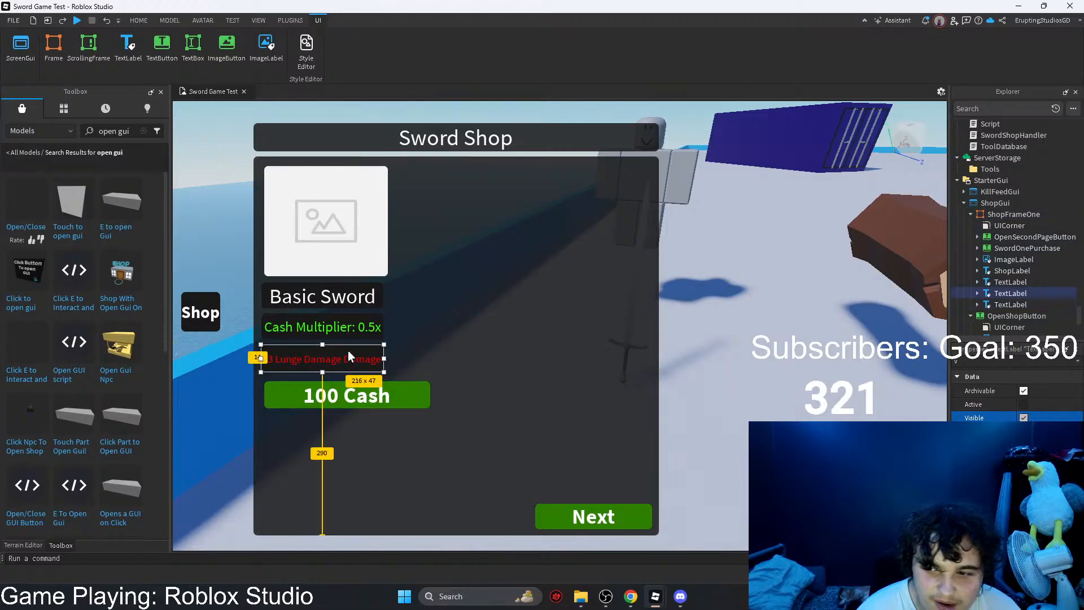
pyautogui.keyDown('shift'); pyautogui.click(339, 339); pyautogui.keyUp('shift')
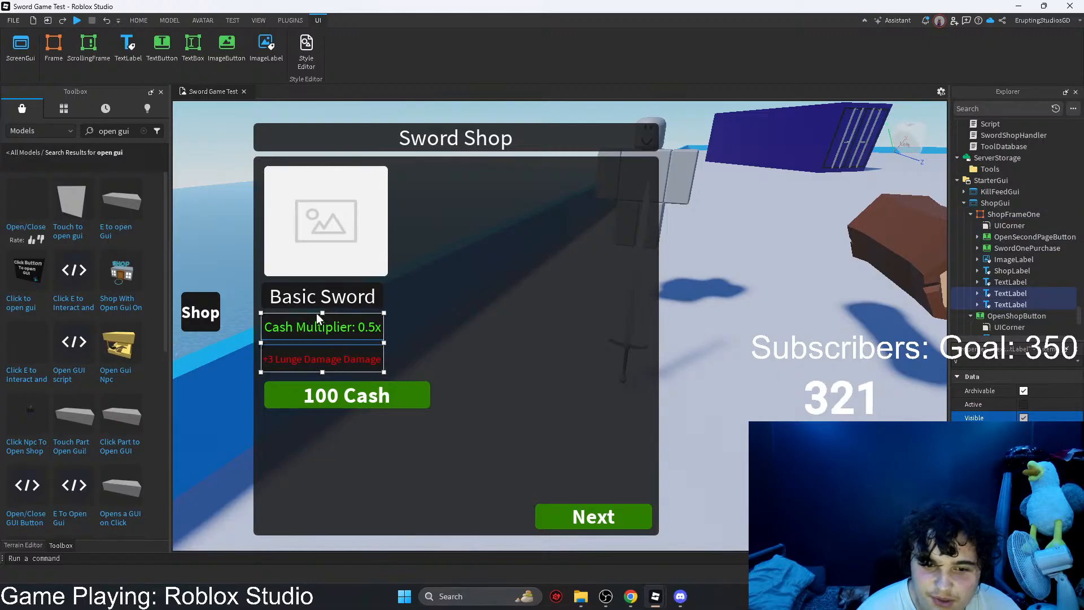
pyautogui.keyDown('shift'); pyautogui.click(307, 299); pyautogui.keyUp('shift')
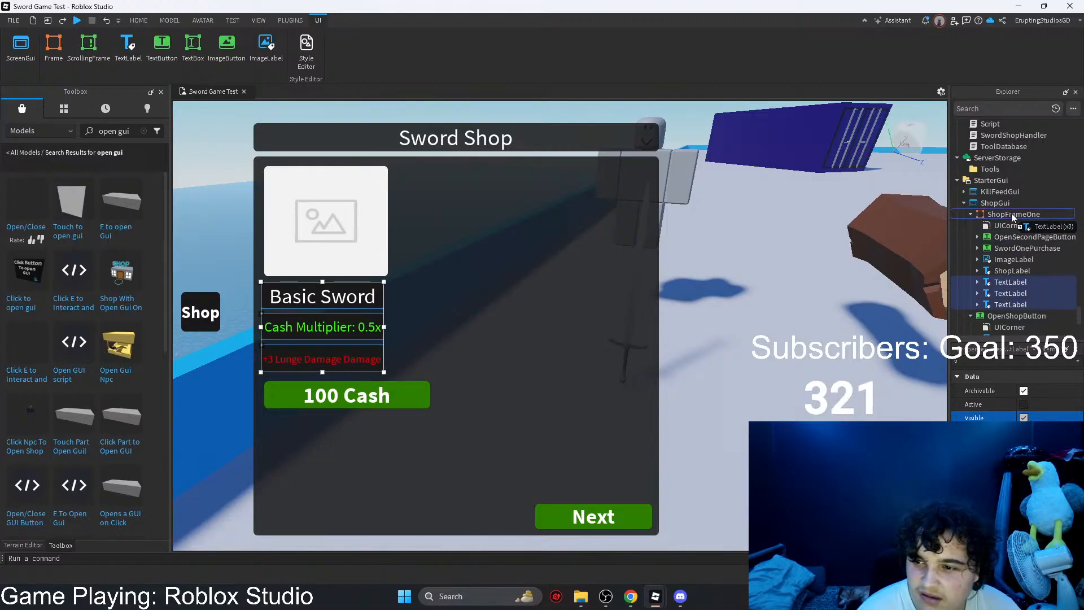
pyautogui.click(546, 314)
# Step: Open the LocalScript under the SwordOnePurchase button showing 100 Cash
pyautogui.click(385, 401)
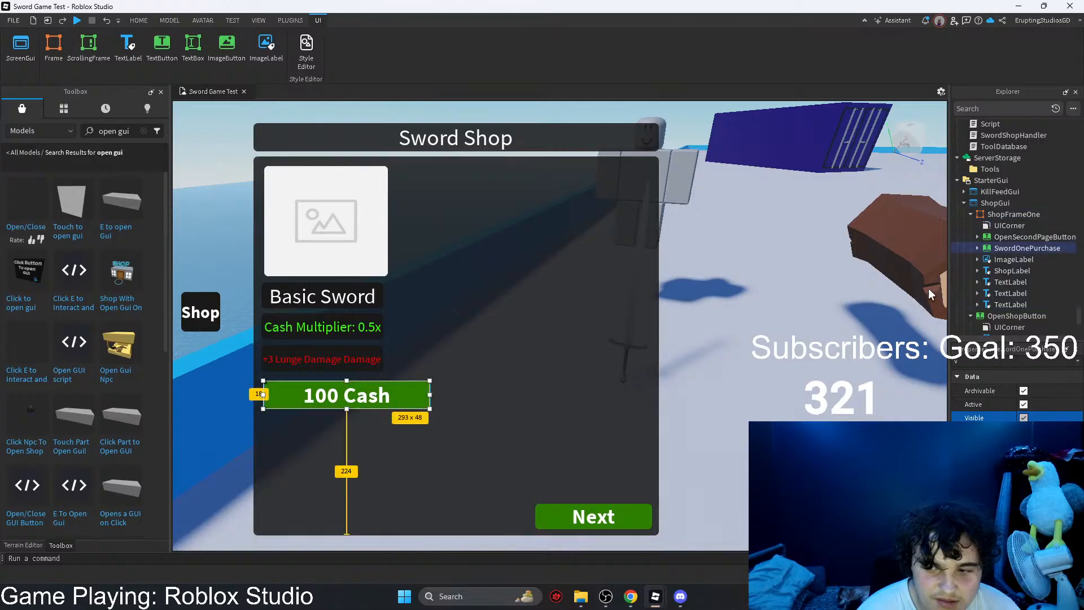
pyautogui.click(978, 248)
pyautogui.doubleClick(1016, 271)
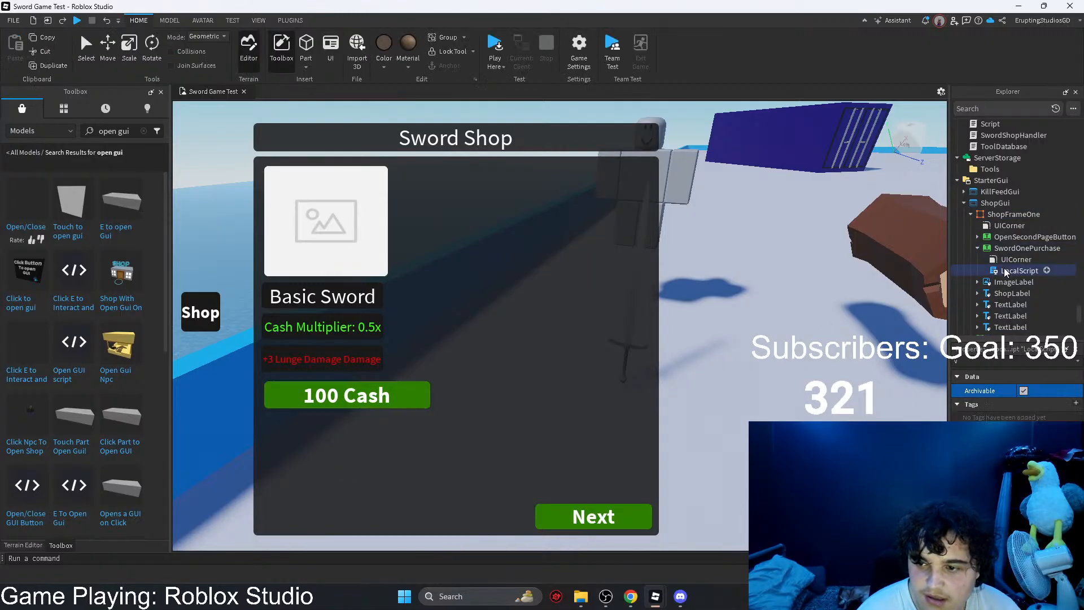
# Step: Copy all the code of the purchase button's LocalScript and close the script
pyautogui.hotkey('ctrl', 'a')
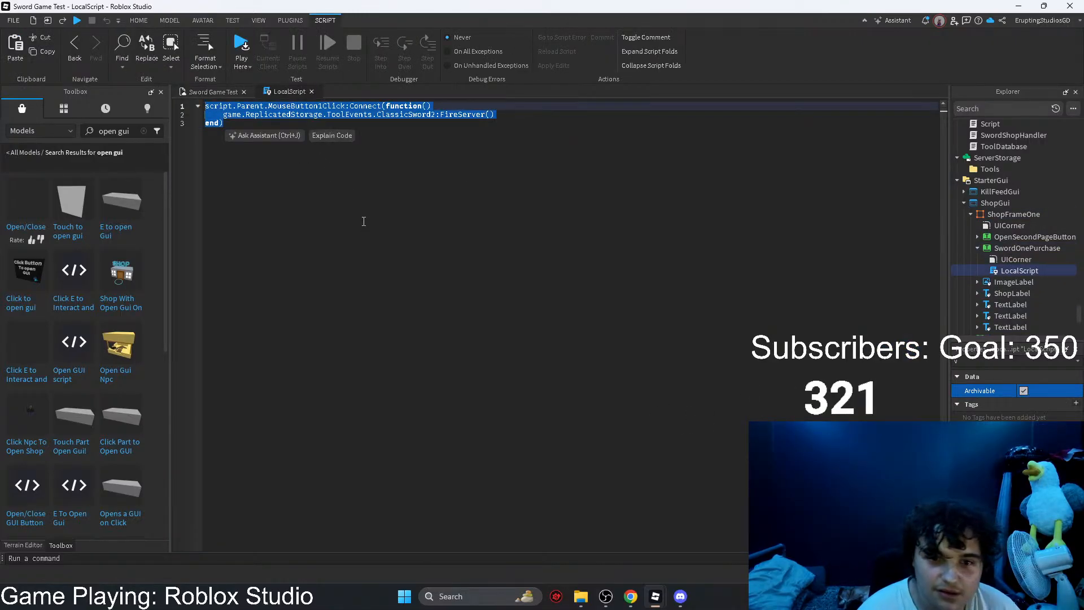
pyautogui.click(361, 220)
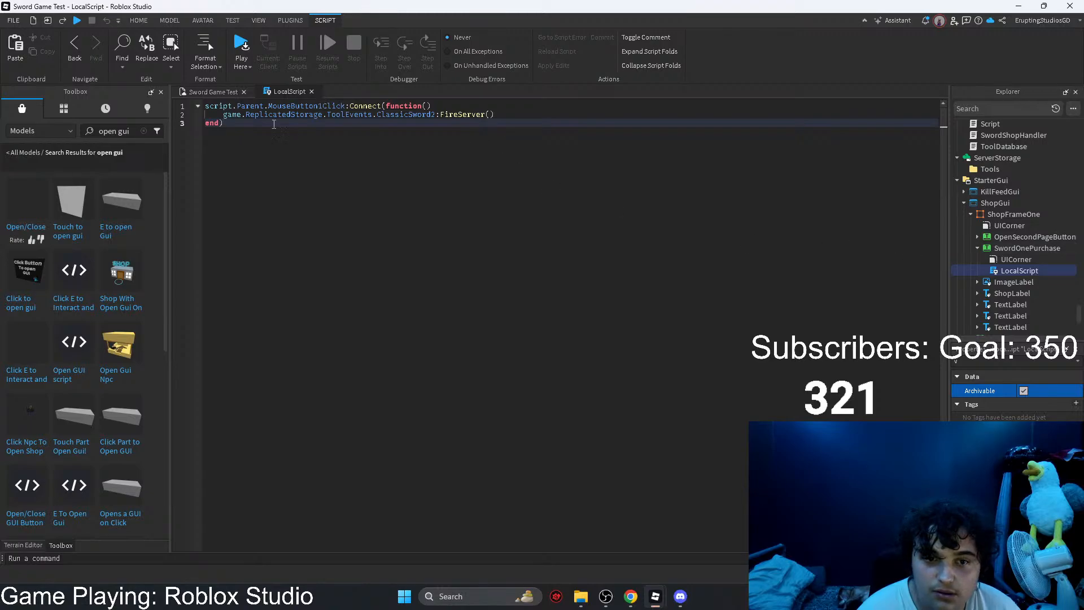
pyautogui.hotkey('ctrl', 'a')
pyautogui.click(313, 91)
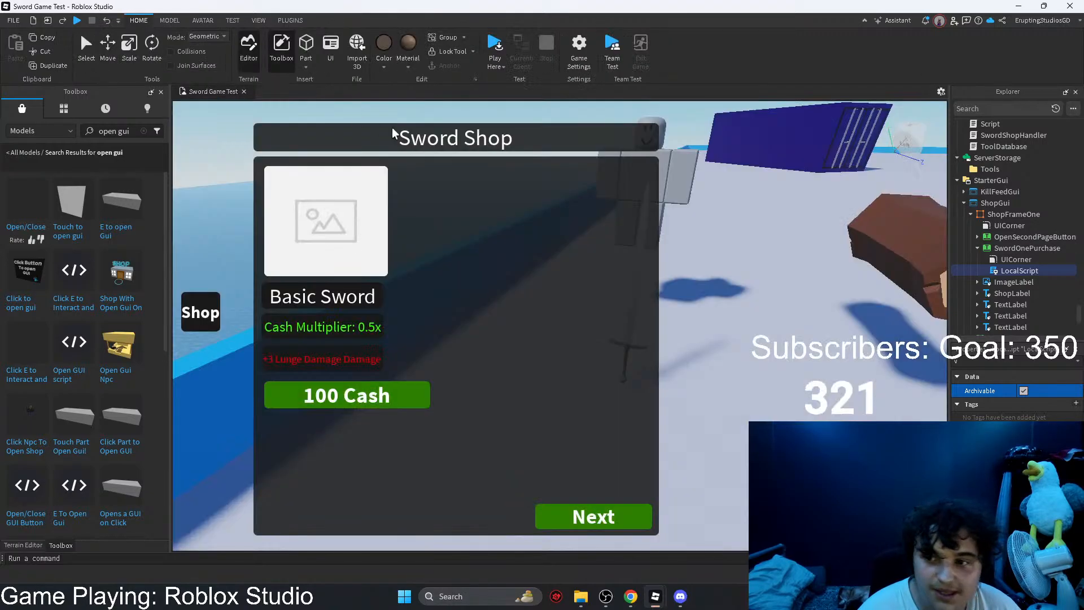
# Step: Delete the SwordOnePurchase button from ShopFrameOne
pyautogui.scroll(2, 825, 301)
pyautogui.click(1009, 247)
pyautogui.press('Delete')
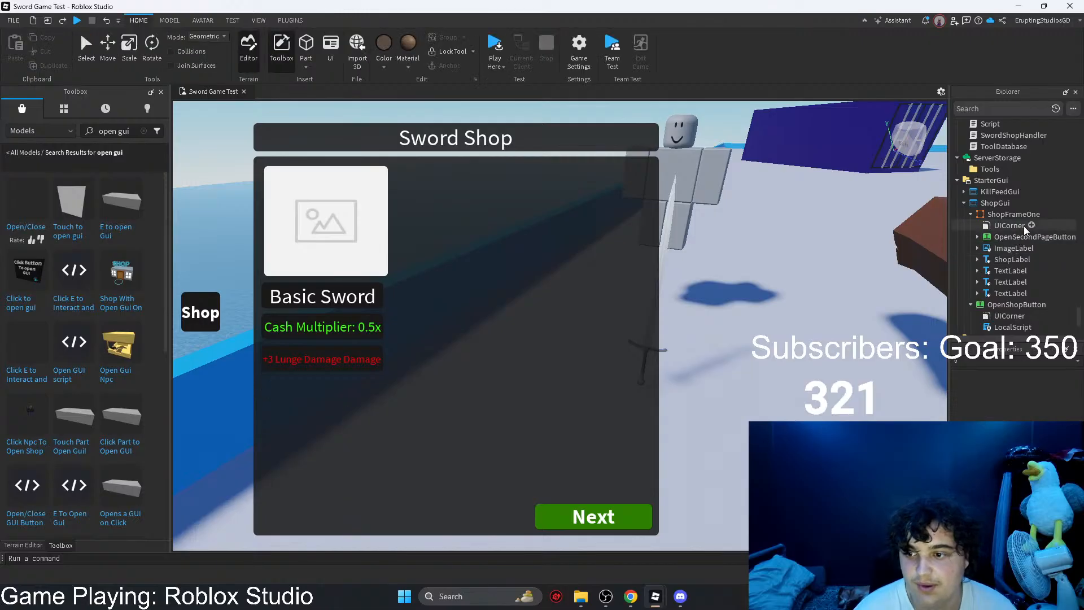
# Step: Try inserting a TextButton directly into ShopFrameOne, resized to about 212 x 70 and placed beneath the Lunge Damage label
pyautogui.click(1033, 215)
pyautogui.click(1048, 214)
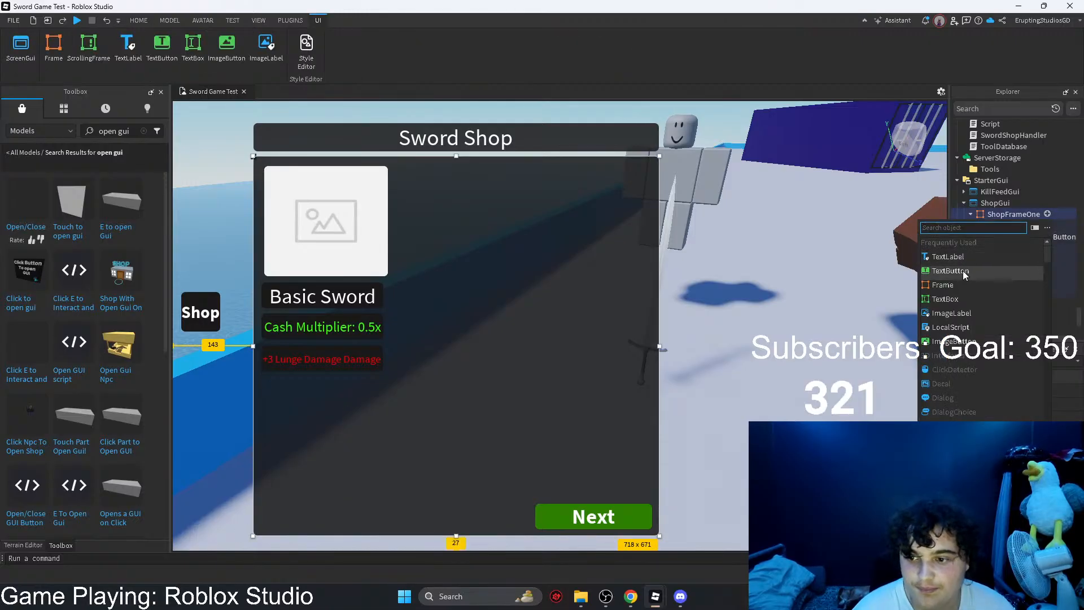
pyautogui.click(963, 270)
pyautogui.click(1000, 360)
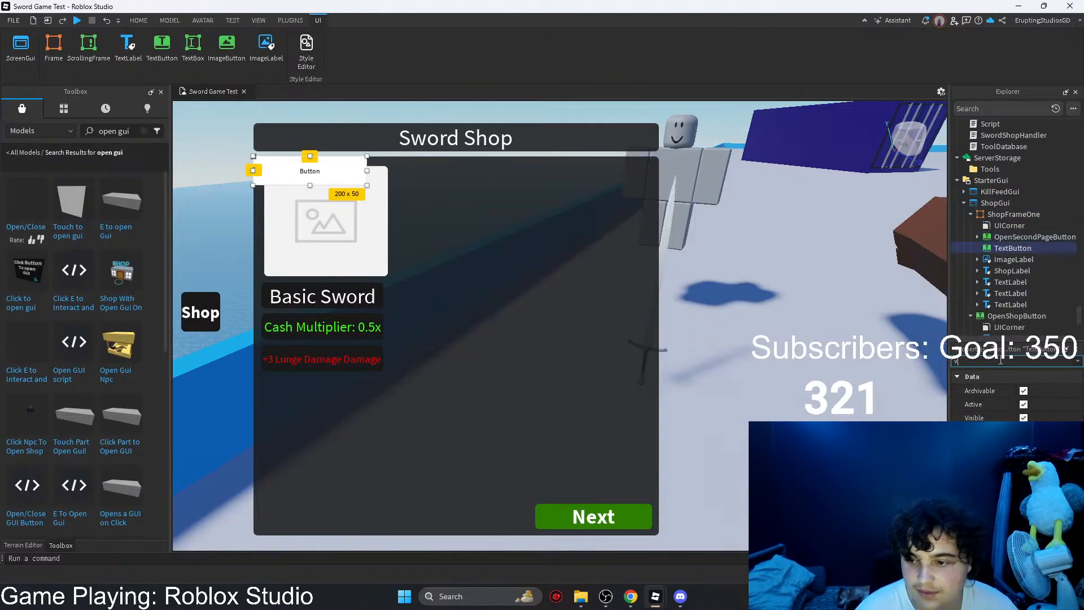
pyautogui.write('siz')
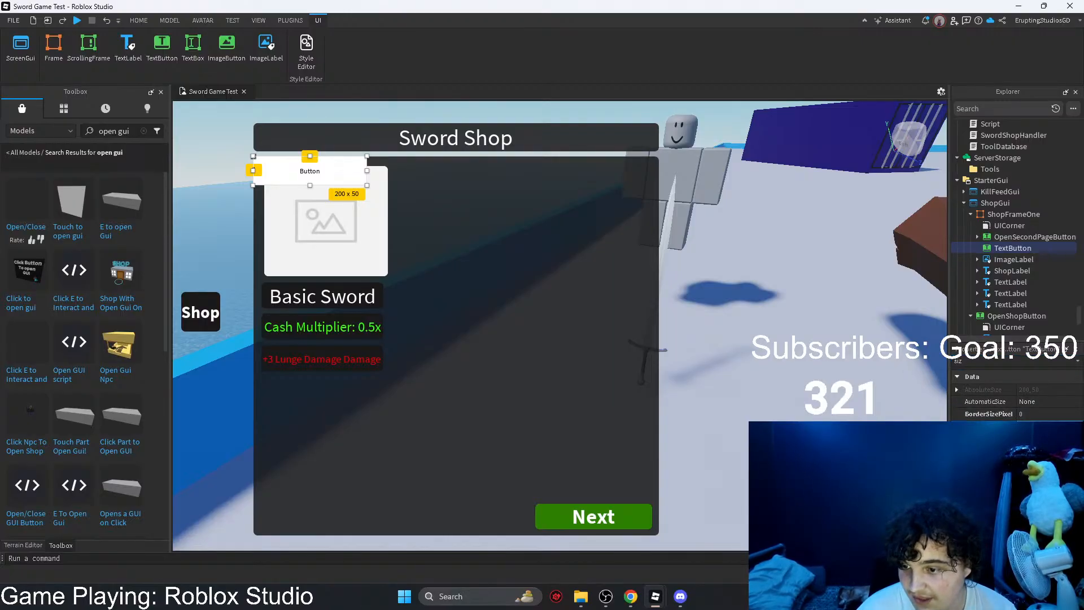
pyautogui.press('Return')
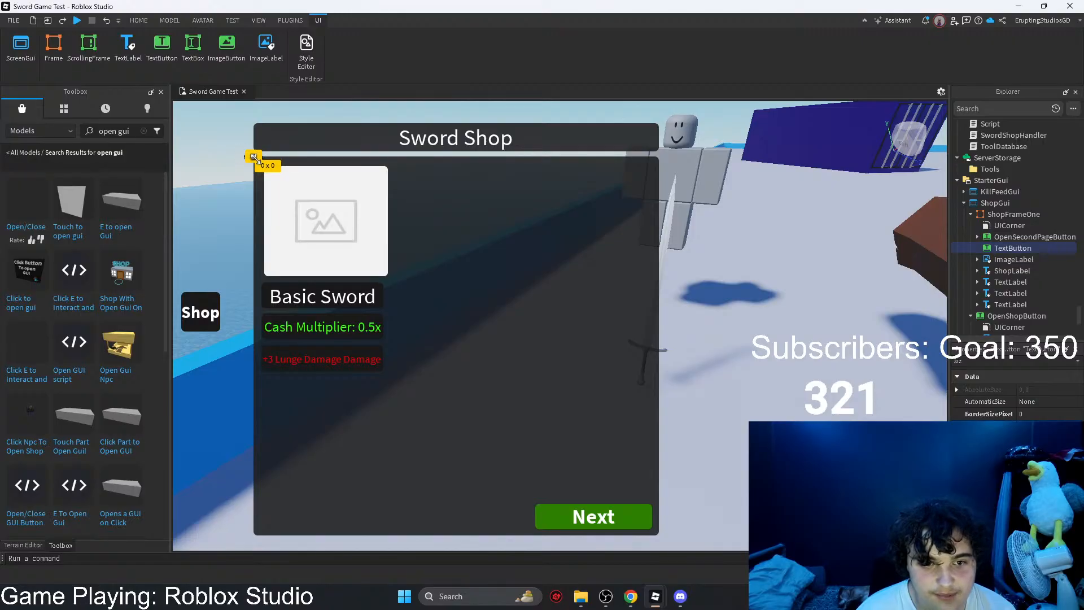
pyautogui.moveTo(255, 159); pyautogui.dragTo(384, 397)
pyautogui.click(467, 368)
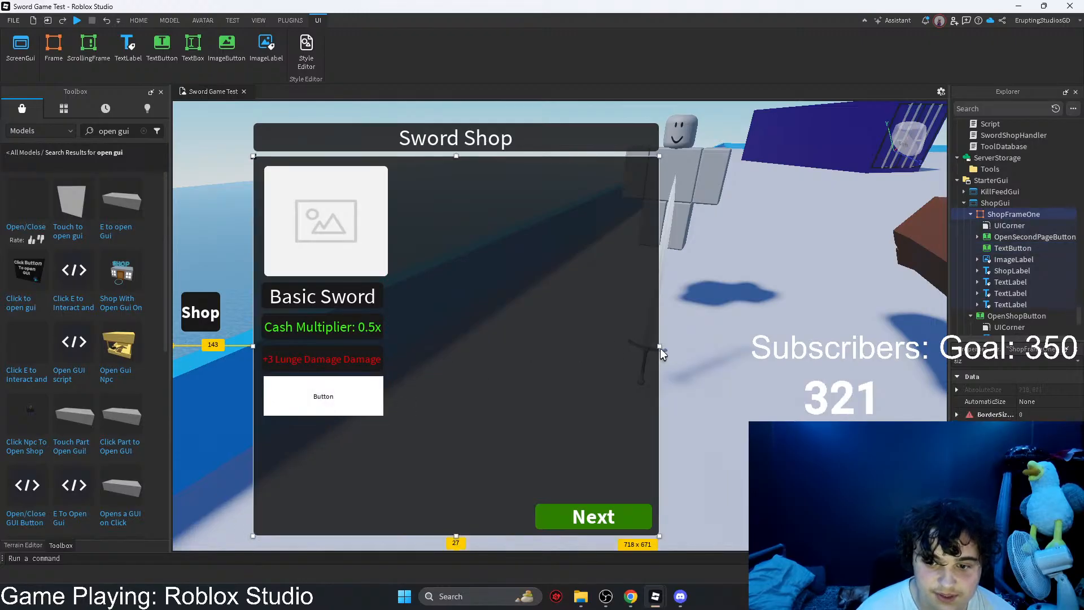
# Step: Test the new button's scaling by widening ShopFrameOne, and undo both the widening and the TextButton's creation
pyautogui.moveTo(659, 347); pyautogui.dragTo(790, 350)
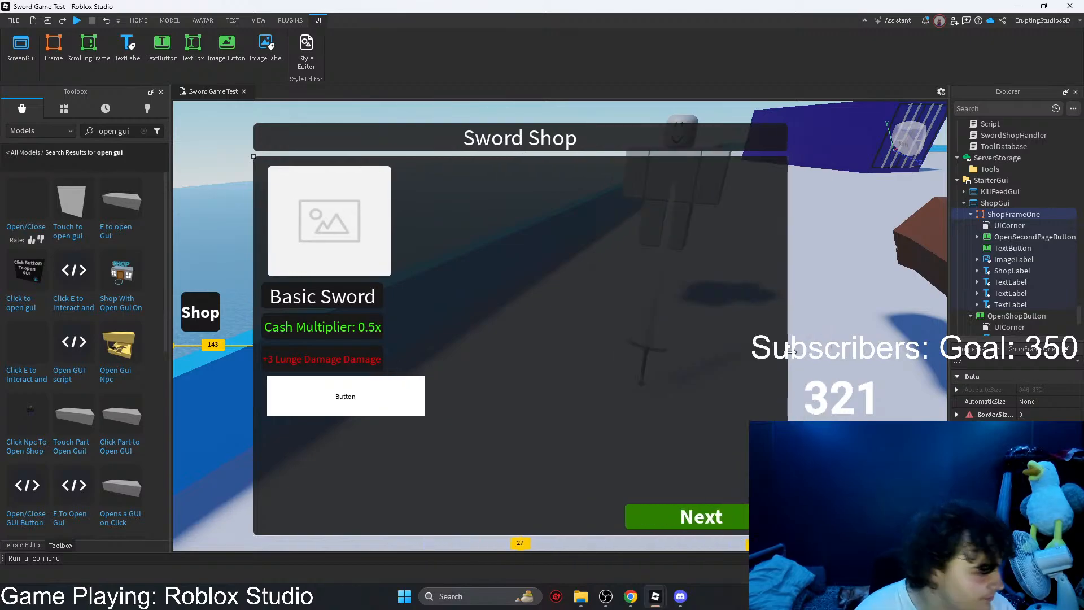
pyautogui.hotkey('ctrl', 'z')
pyautogui.click(351, 392)
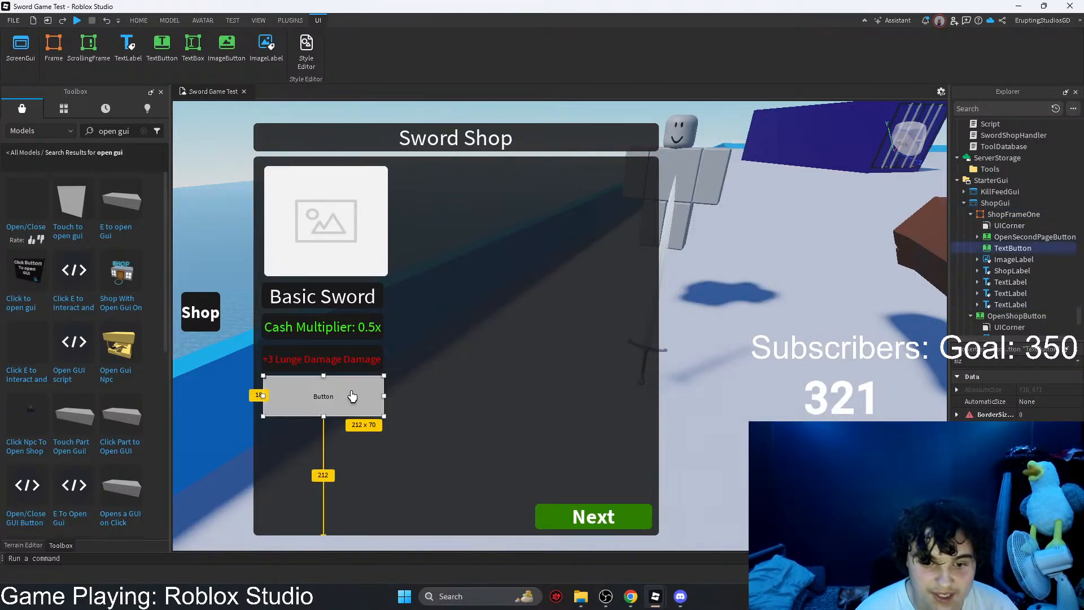
pyautogui.hotkey('ctrl', 'z')
pyautogui.hotkey('ctrl', 'z')
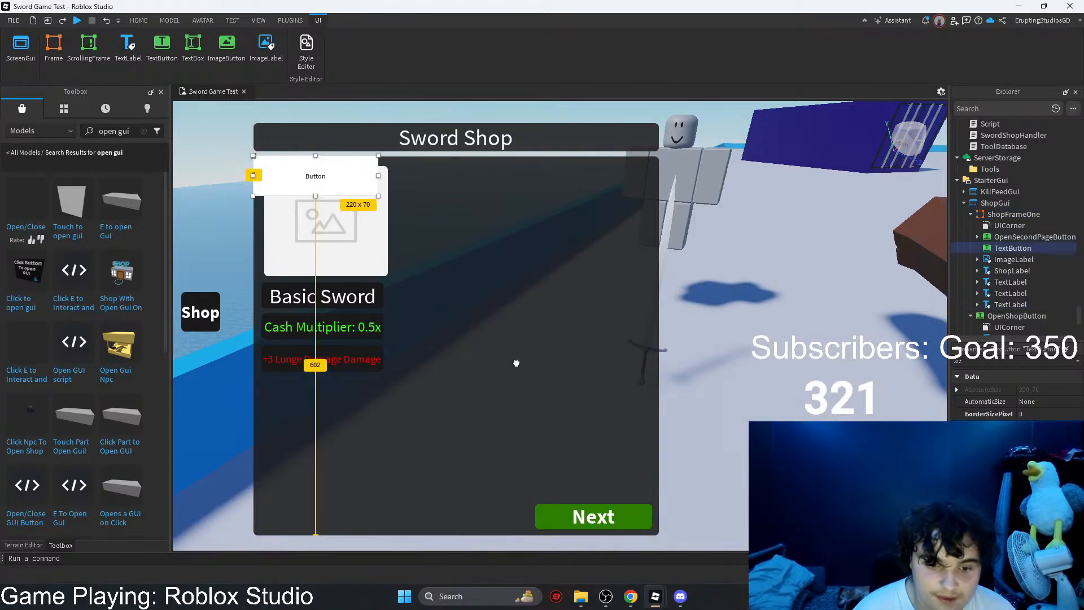
pyautogui.hotkey('ctrl', 'z')
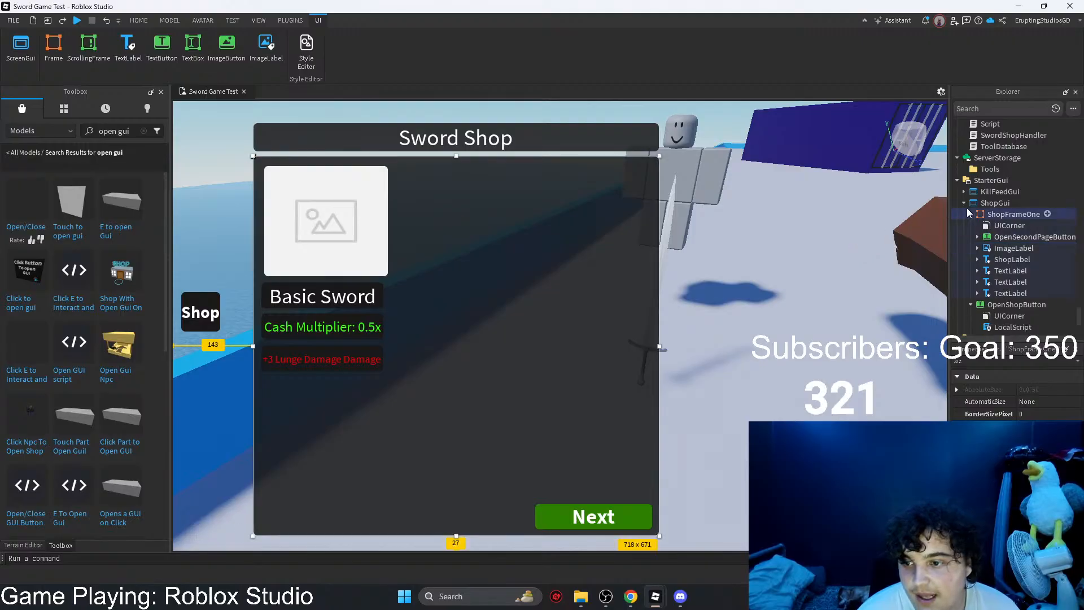
# Step: Insert a TextButton directly under ShopGui, reset its size to zero, and draw it to about 128 x 66 beneath the Lunge Damage label
pyautogui.click(1016, 203)
pyautogui.write('E')
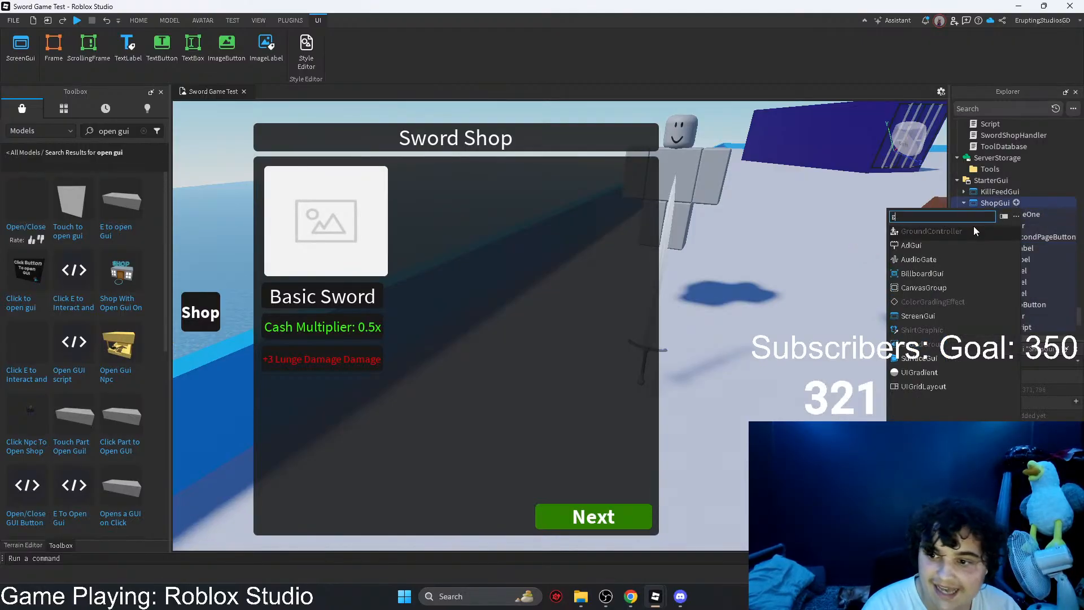
pyautogui.press('BackSpace')
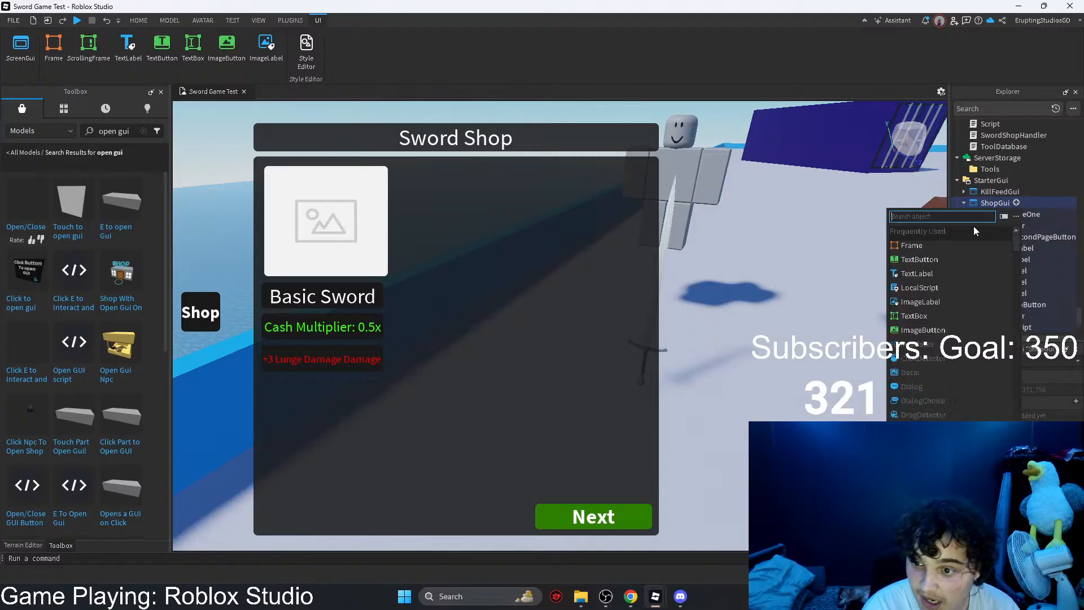
pyautogui.click(915, 260)
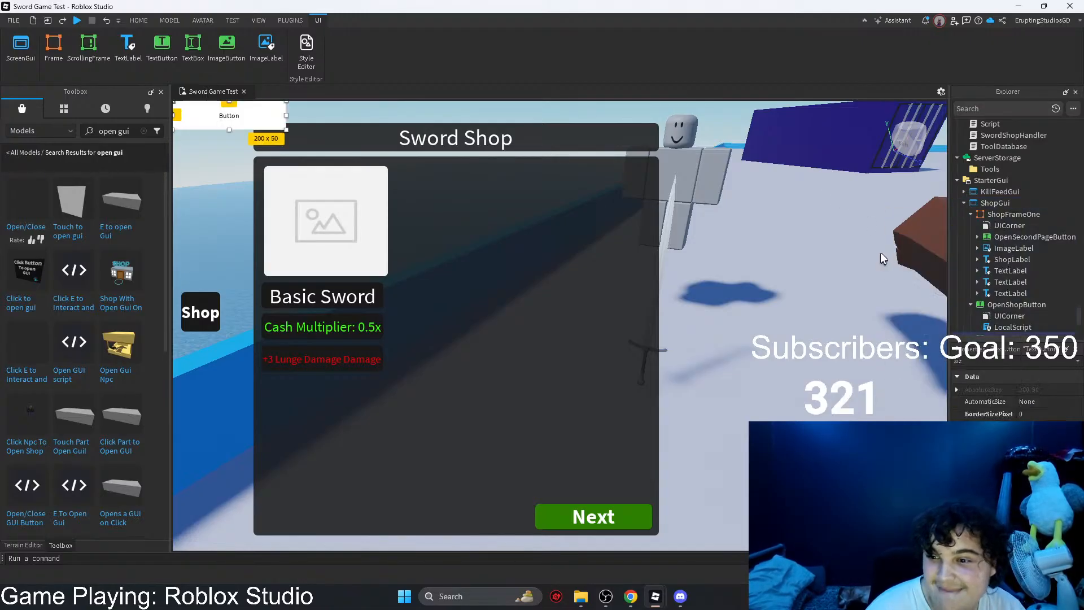
pyautogui.scroll(-1, 989, 299)
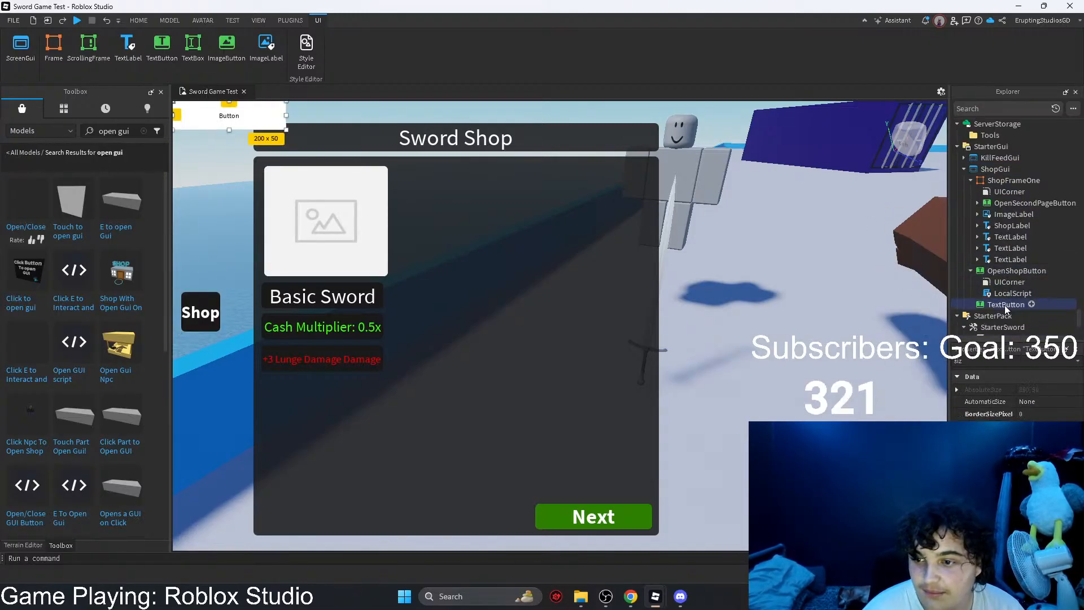
pyautogui.click(980, 362)
pyautogui.click(1048, 426)
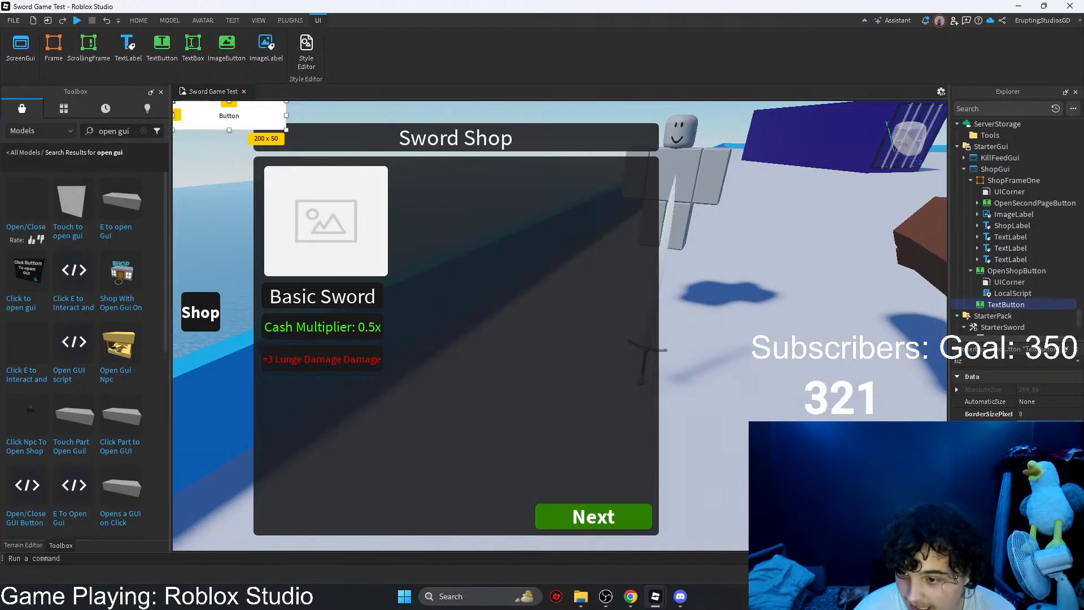
pyautogui.press('Return')
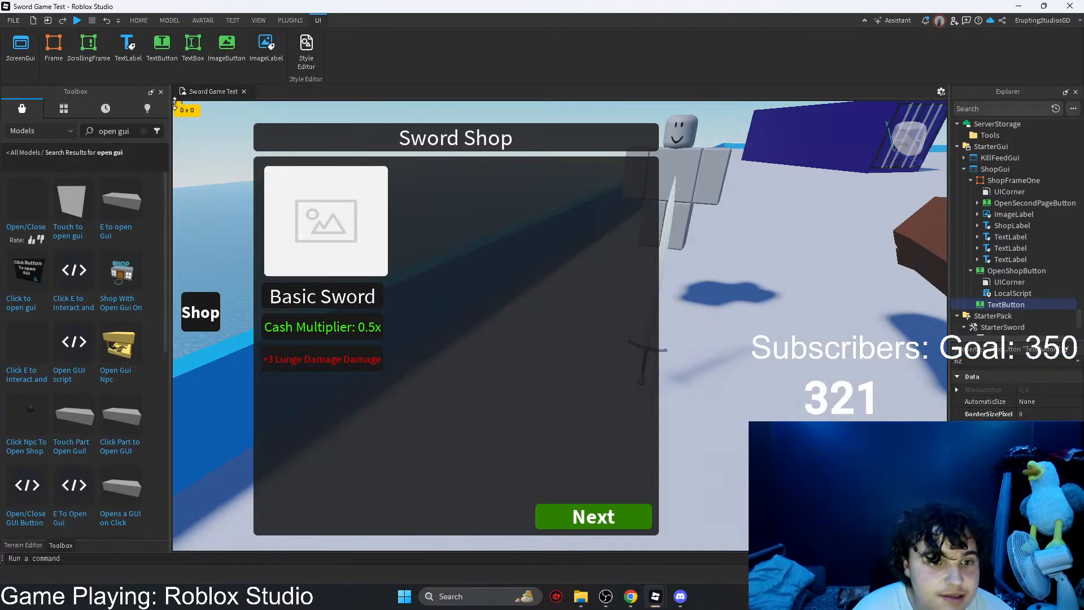
pyautogui.moveTo(172, 99); pyautogui.dragTo(310, 401)
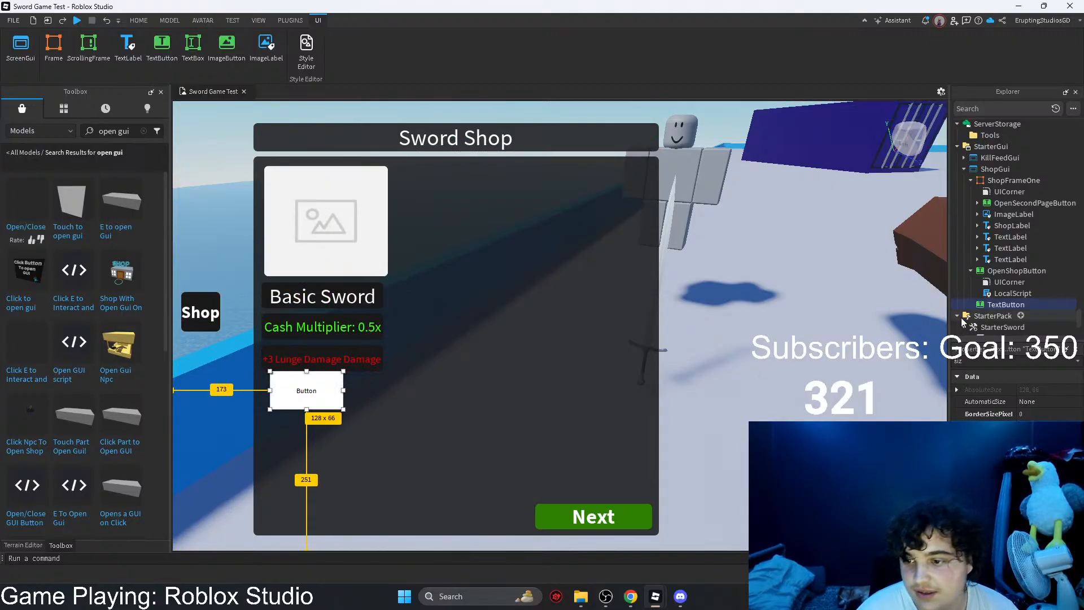
# Step: Move the new TextButton into ShopFrameOne and resize it to about 211 x 55 beneath the Lunge Damage label
pyautogui.moveTo(1005, 305); pyautogui.dragTo(1013, 182)
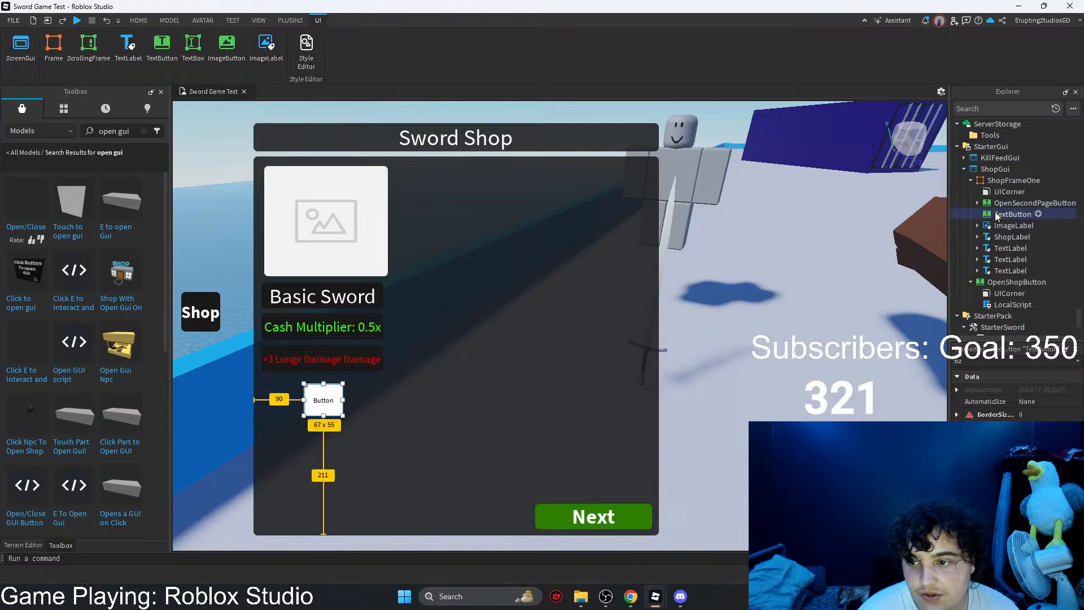
pyautogui.moveTo(332, 407); pyautogui.dragTo(383, 393)
# Step: Try widening ShopFrameOne to test how the TextButton scales, and undo the widening
pyautogui.click(477, 385)
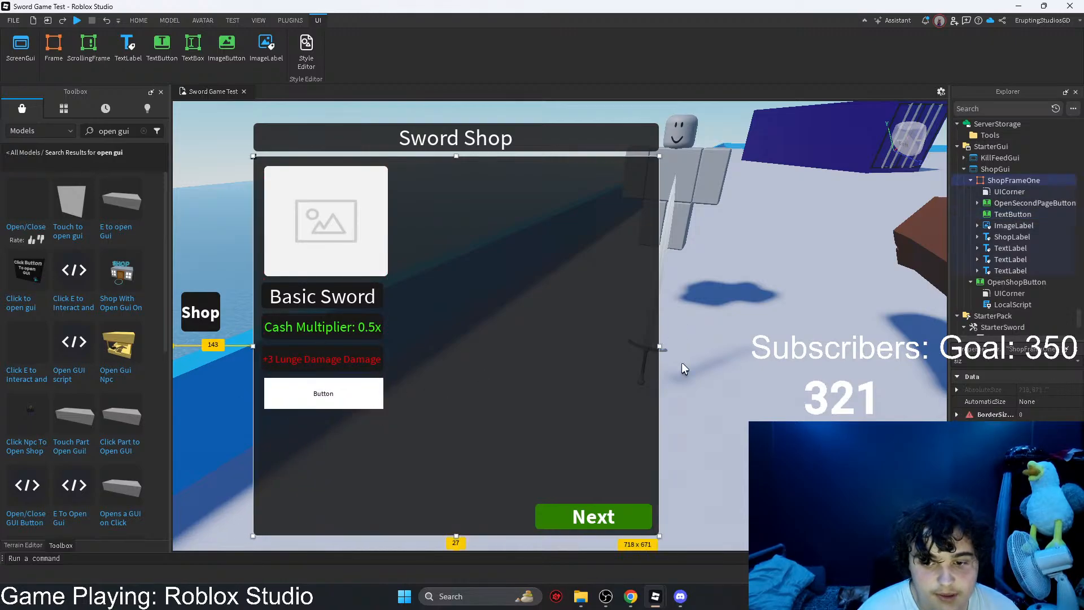
pyautogui.moveTo(659, 344); pyautogui.dragTo(901, 357)
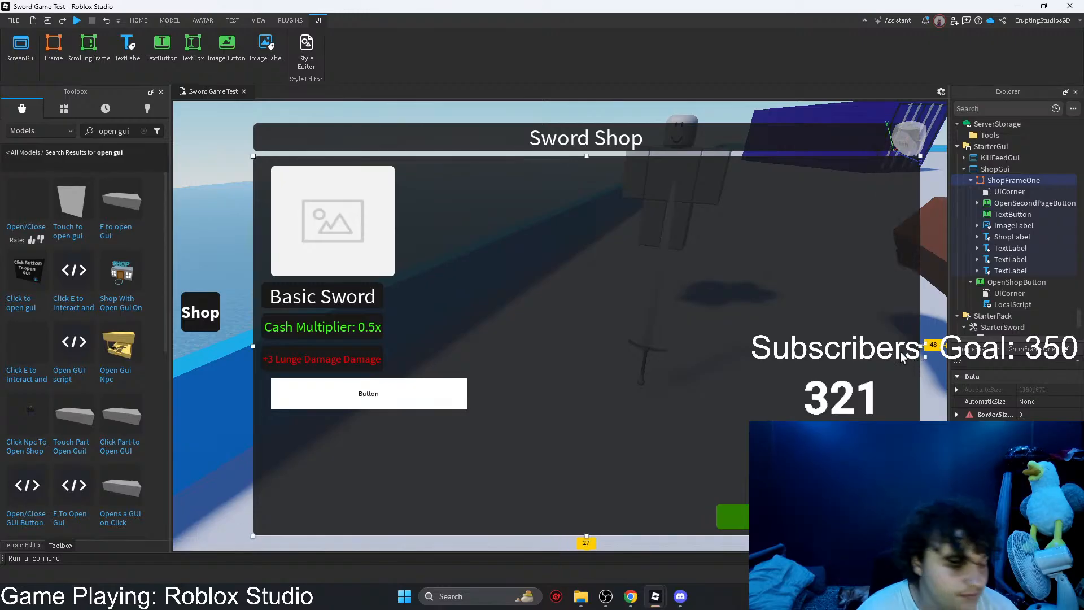
pyautogui.hotkey('ctrl', 'z')
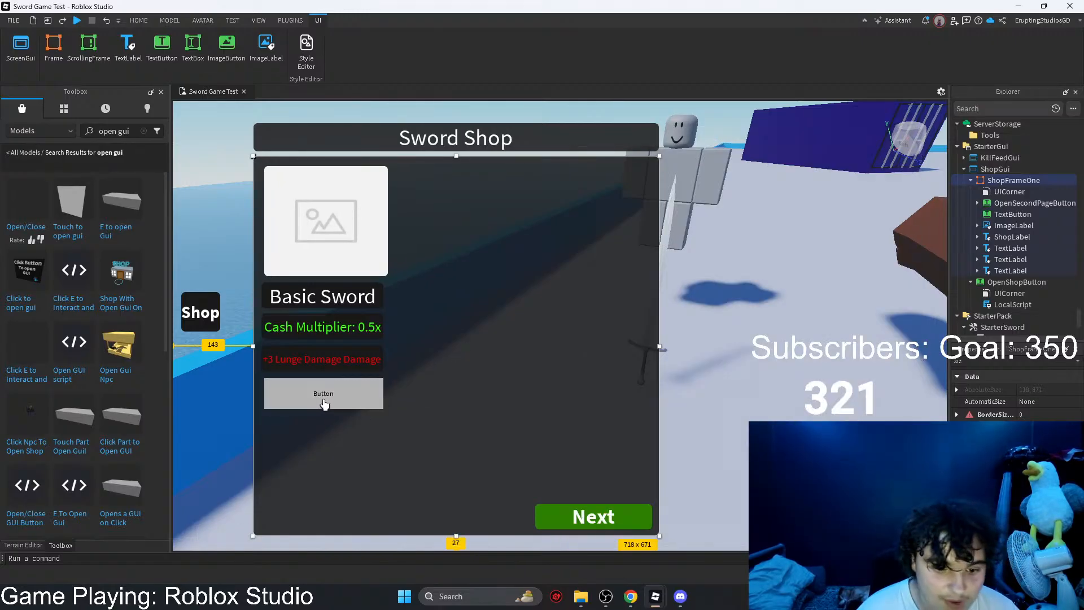
# Step: Convert the TextButton's position and size from scale to offset with the AutoScale Lite Unit Conversion tool
pyautogui.click(326, 394)
pyautogui.click(289, 21)
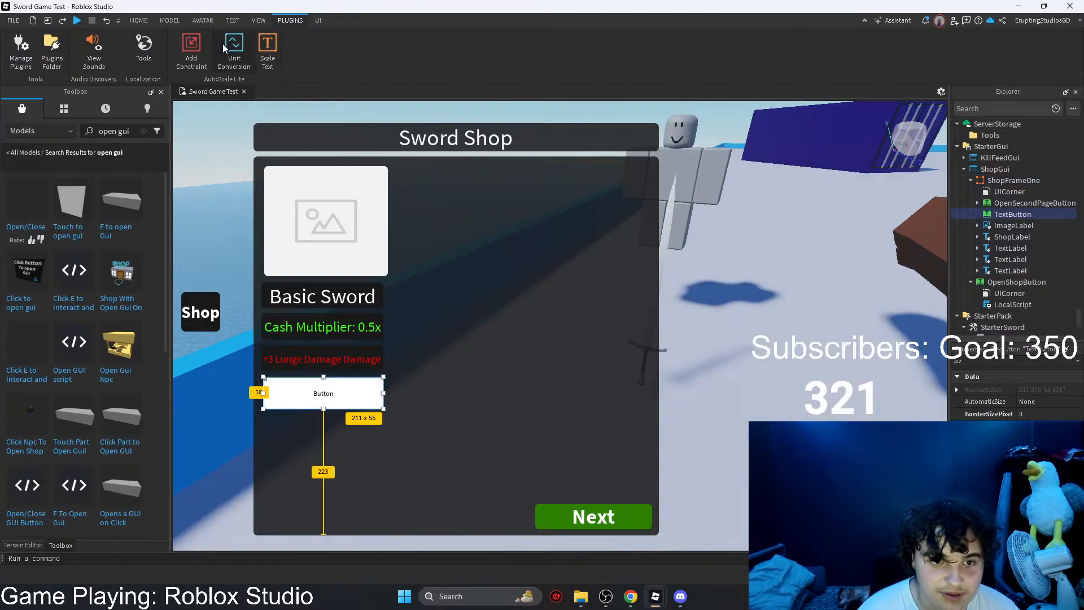
pyautogui.click(233, 45)
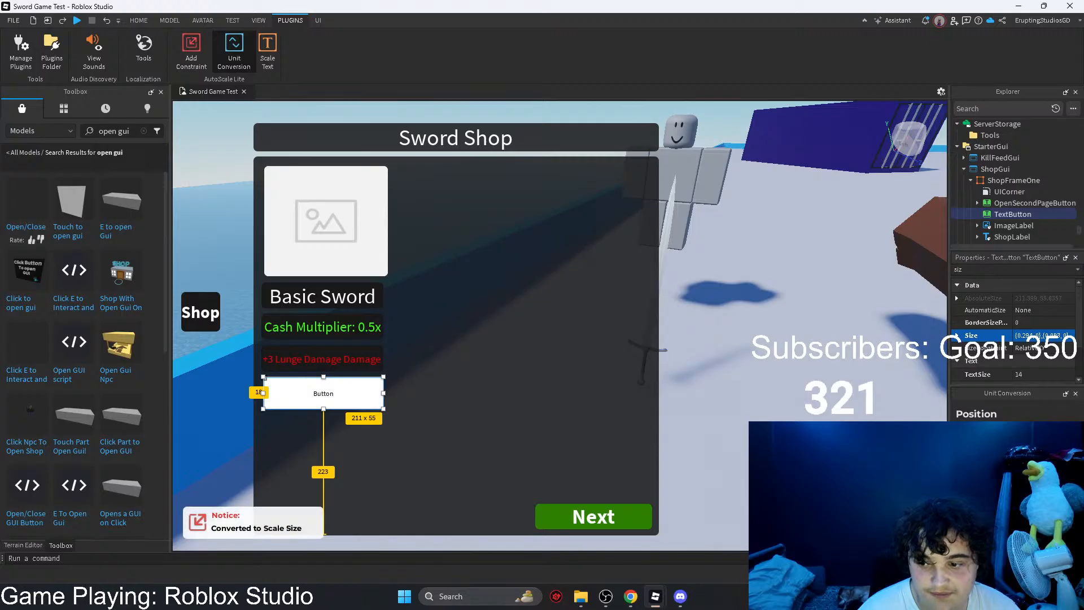
pyautogui.click(1048, 483)
pyautogui.click(1048, 437)
pyautogui.click(1076, 394)
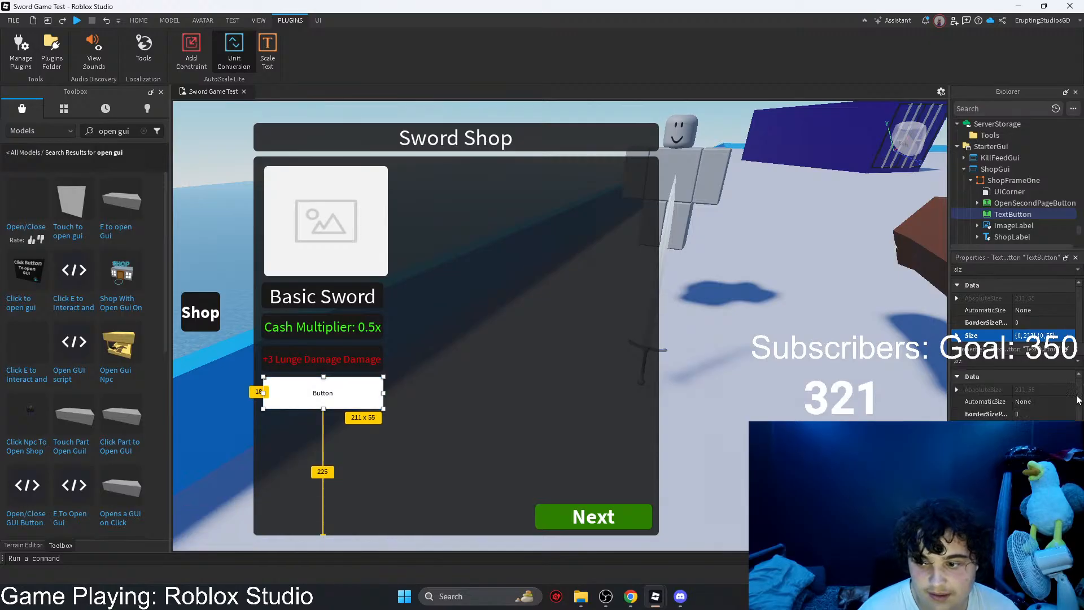
# Step: Widen ShopFrameOne to about 1106 pixels and check the ImageLabel's placement
pyautogui.click(656, 354)
pyautogui.moveTo(659, 346); pyautogui.dragTo(877, 346)
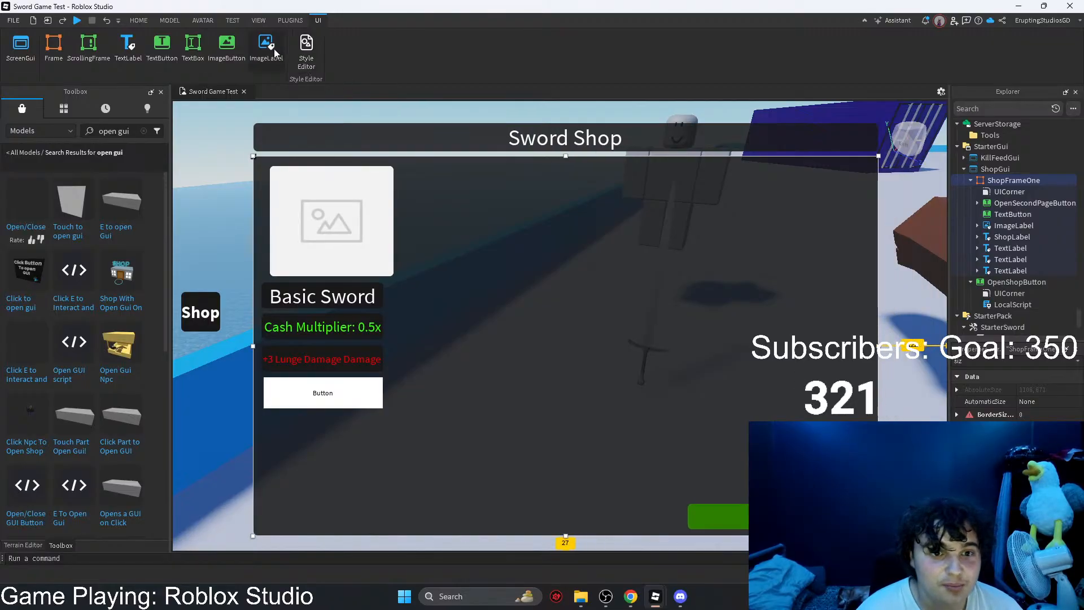
pyautogui.click(304, 204)
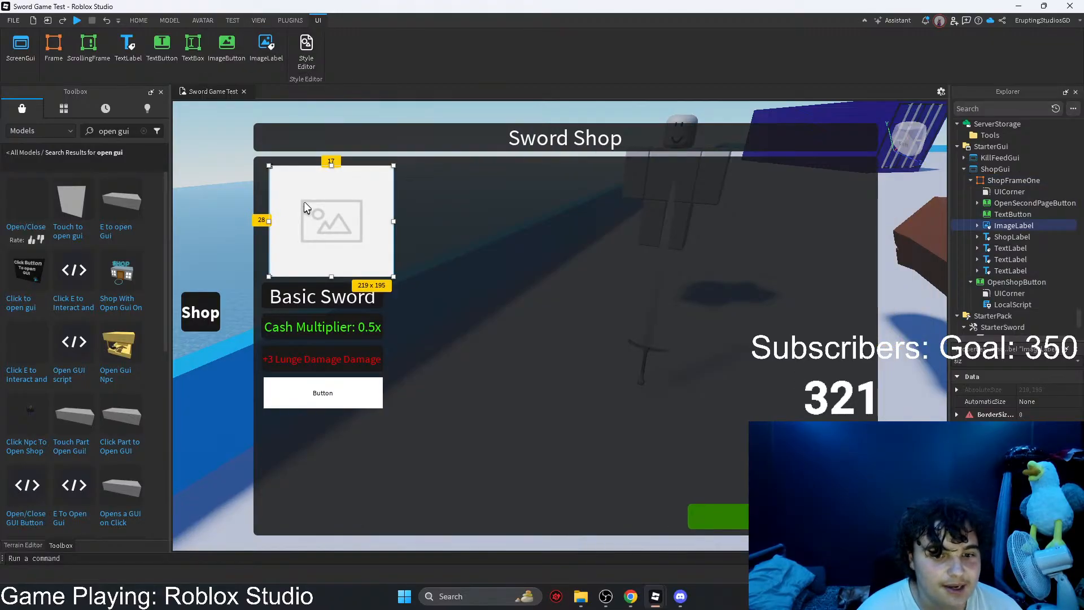
# Step: Add a LocalScript to the TextButton, replace its default code with the copied purchase code, and close the script
pyautogui.click(312, 390)
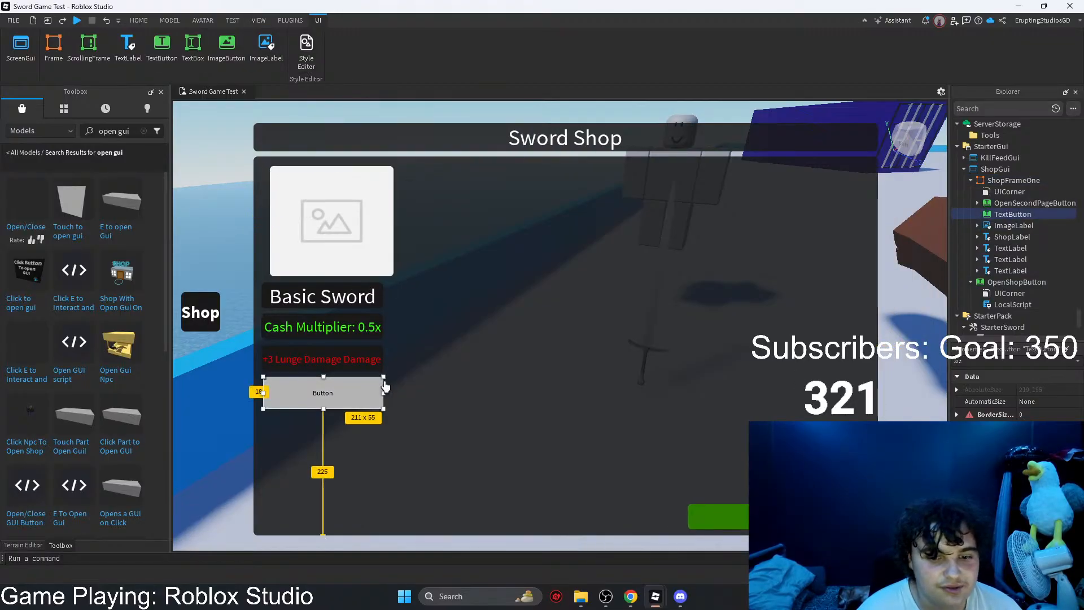
pyautogui.click(1037, 215)
pyautogui.click(953, 258)
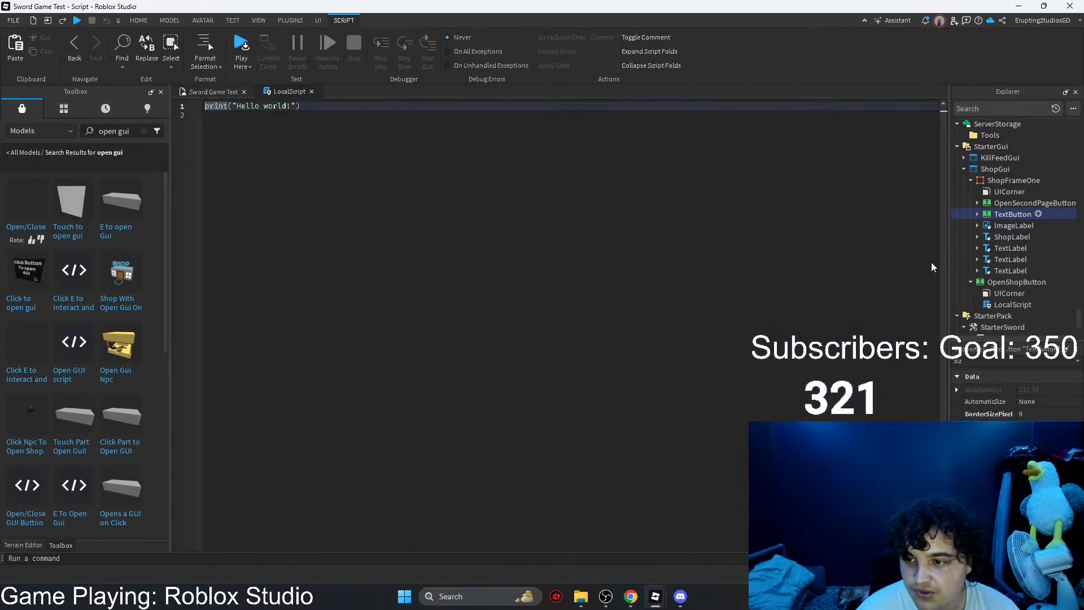
pyautogui.hotkey('ctrl', 'a')
pyautogui.write('script.Parent.MouseButton1Click:Connect(function() \tgame.ReplicatedStorage.ToolEvents.ClassicSword2:FireServer() end)')
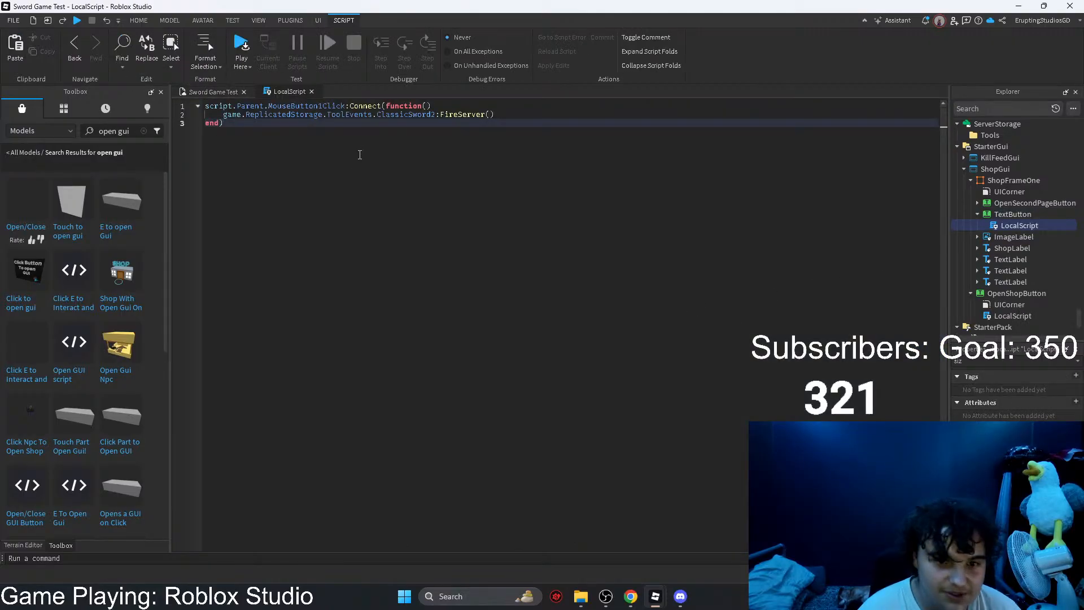
pyautogui.click(311, 91)
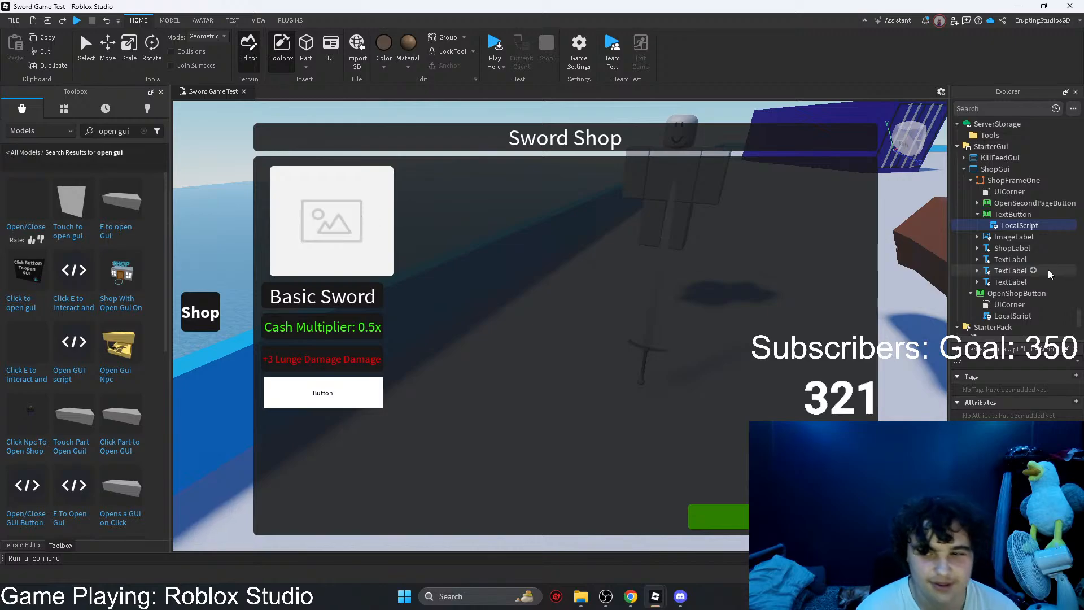
# Step: Delete the ImageLabel above the Basic Sword label
pyautogui.click(1004, 215)
pyautogui.click(330, 255)
pyautogui.press('Delete')
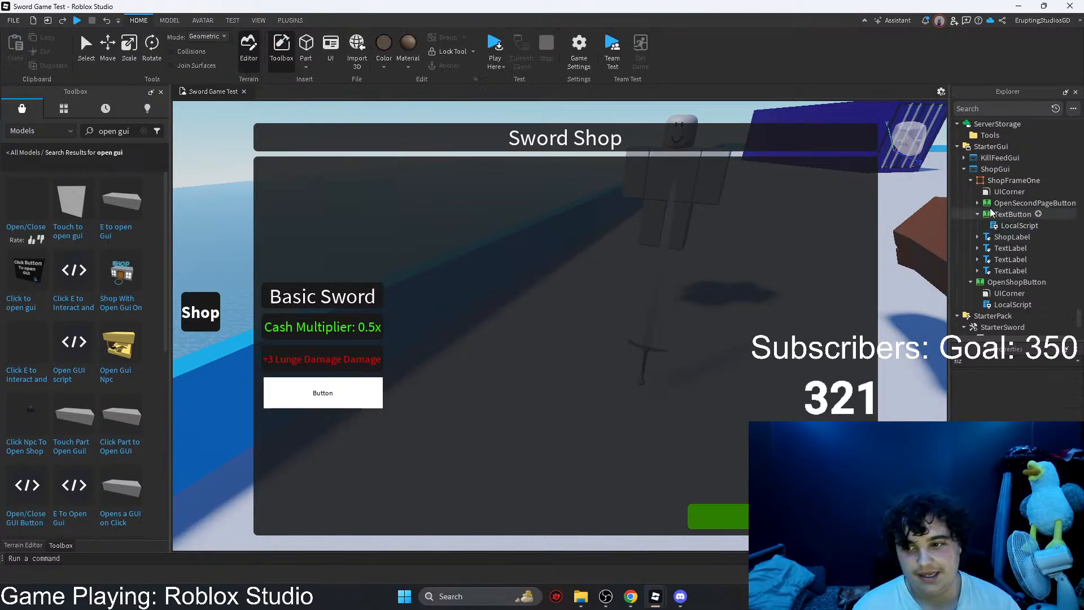
# Step: Insert an ImageLabel into ShopFrameOne
pyautogui.click(1033, 181)
pyautogui.click(1047, 179)
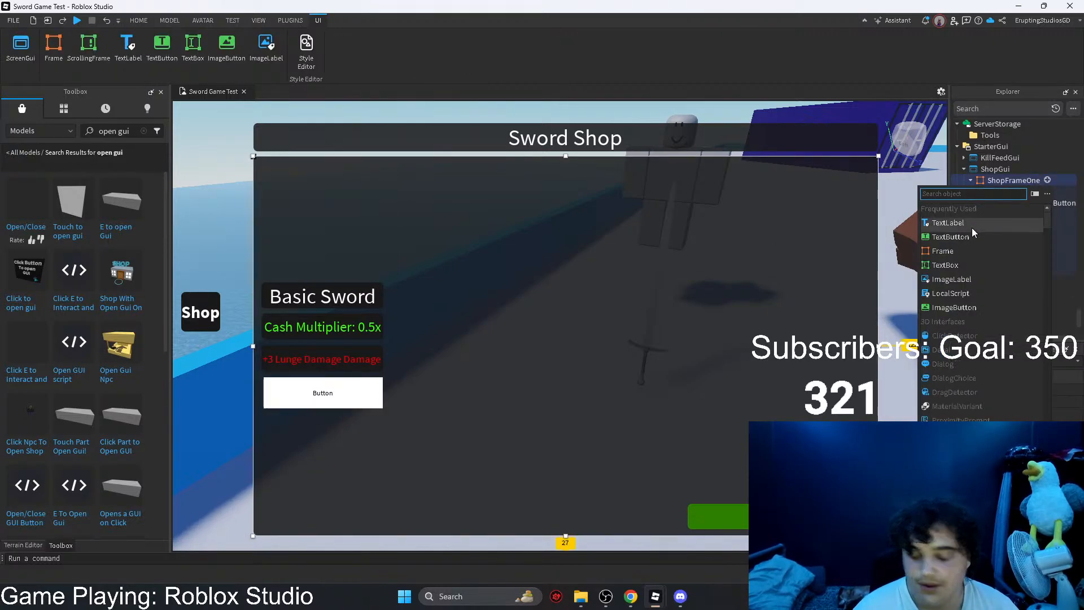
pyautogui.write('im')
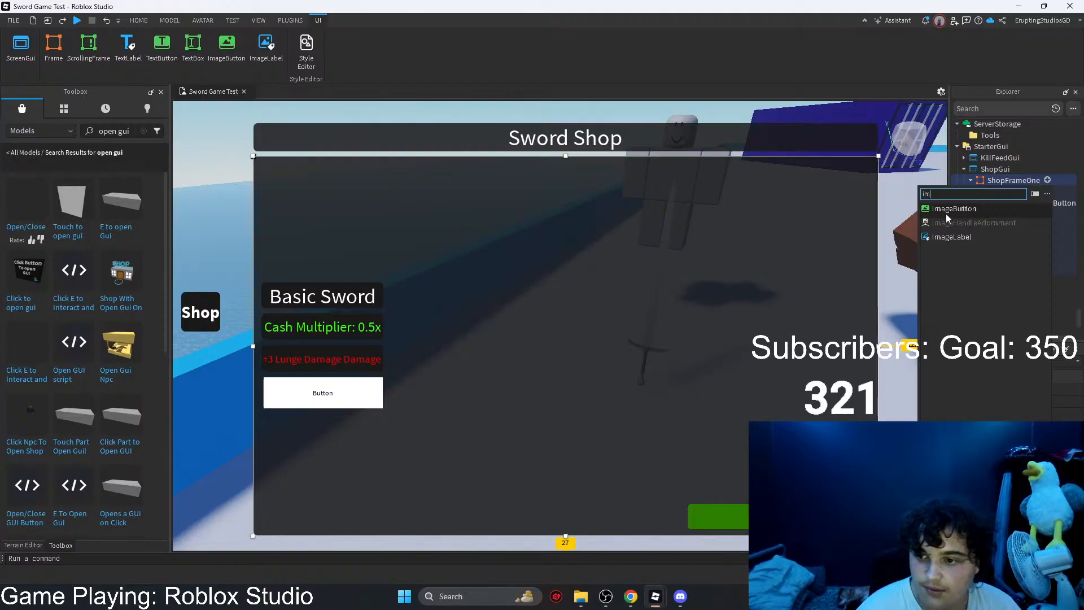
pyautogui.click(953, 236)
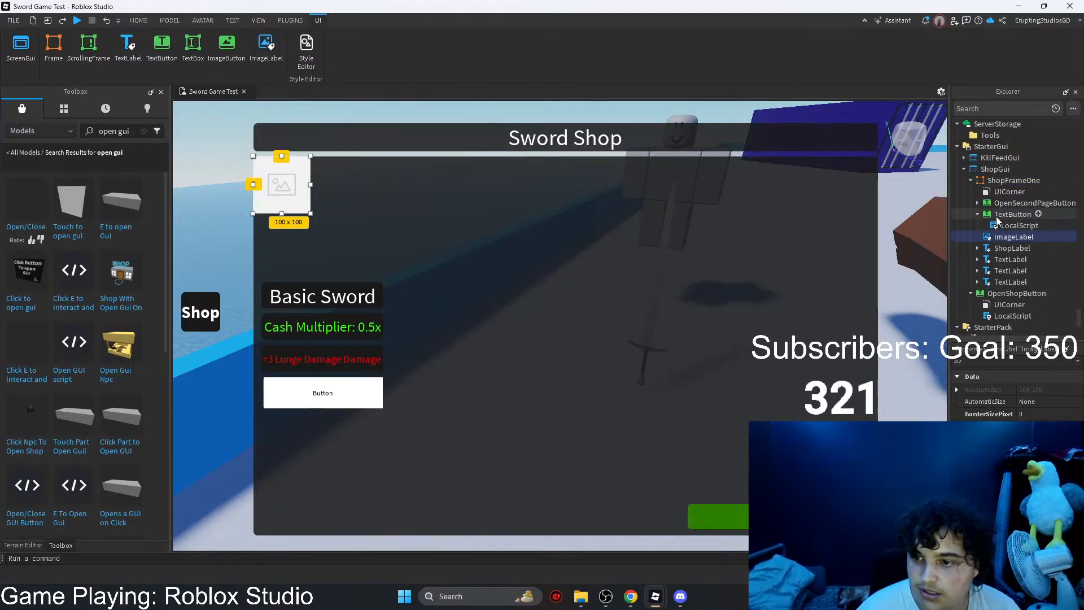
# Step: Move the ImageLabel out of ShopFrameOne into ShopGui and resize it to about 290 × 192 pixels
pyautogui.moveTo(994, 236); pyautogui.dragTo(995, 171)
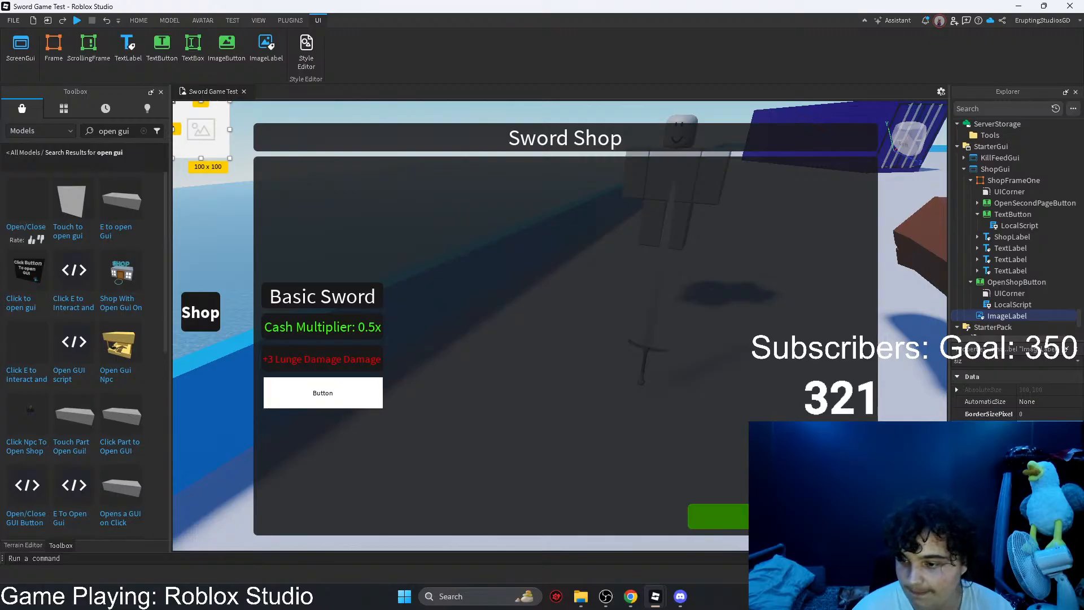
pyautogui.press('Return')
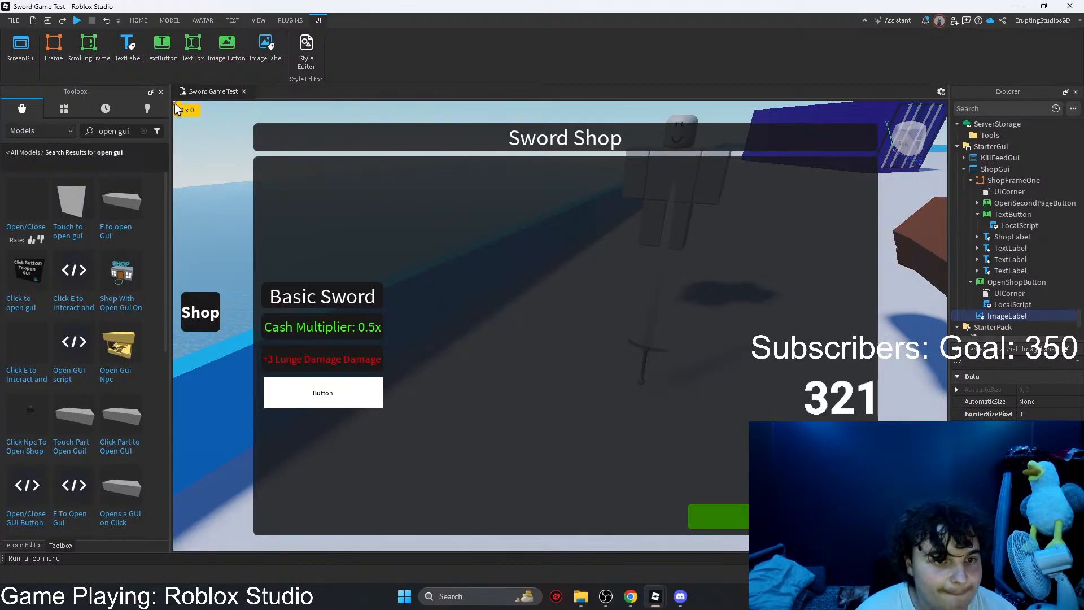
pyautogui.moveTo(176, 105); pyautogui.dragTo(441, 262)
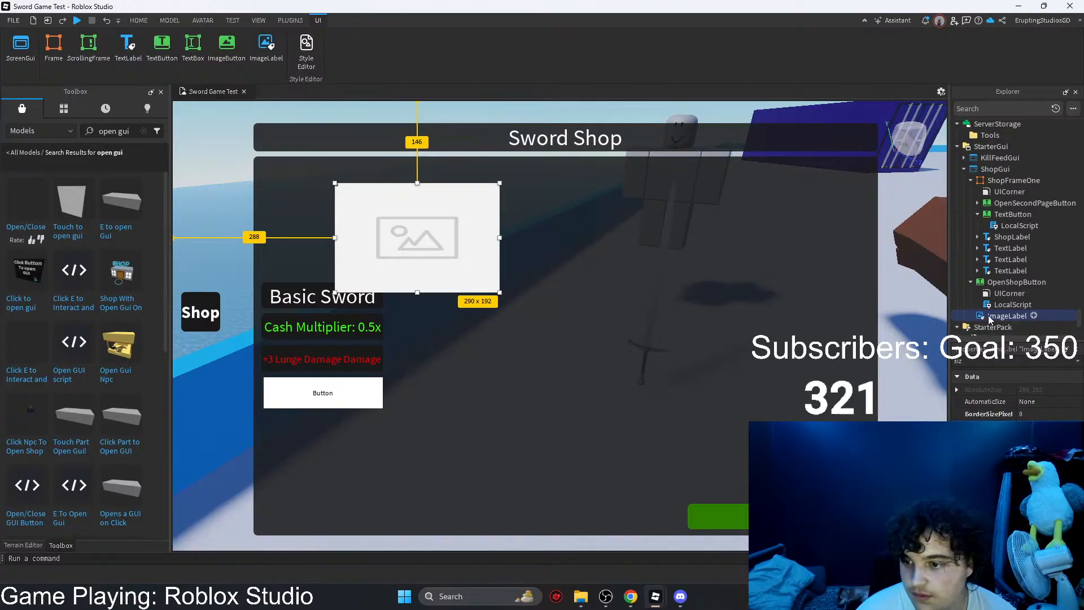
# Step: Move the ImageLabel back into ShopFrameOne and fit it above the Basic Sword label at about 215 × 180 pixels
pyautogui.moveTo(988, 314); pyautogui.dragTo(1002, 181)
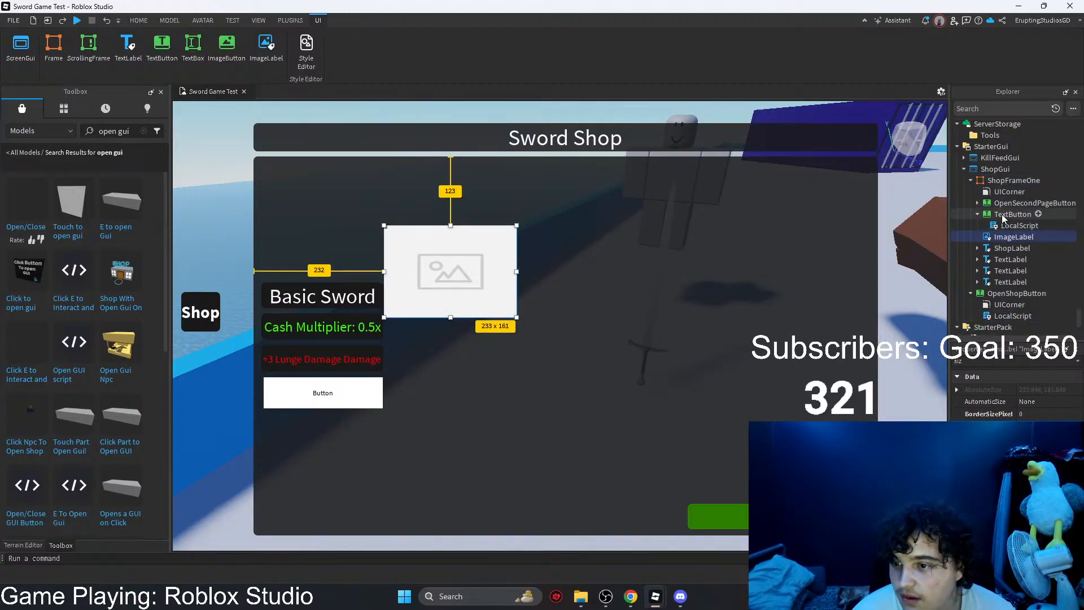
pyautogui.moveTo(463, 290); pyautogui.dragTo(383, 229)
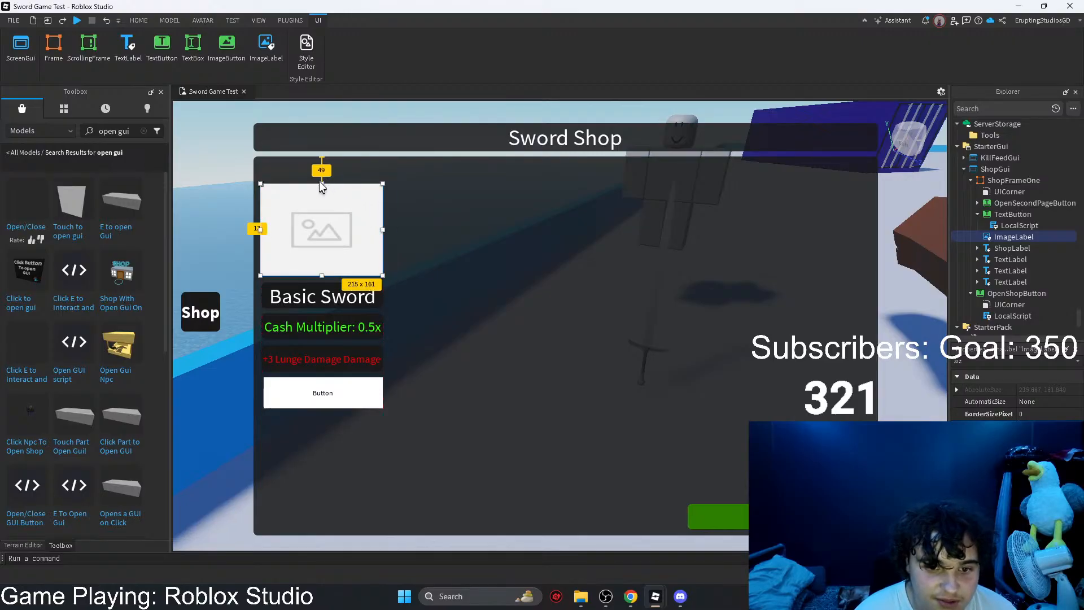
pyautogui.moveTo(321, 183); pyautogui.dragTo(321, 173)
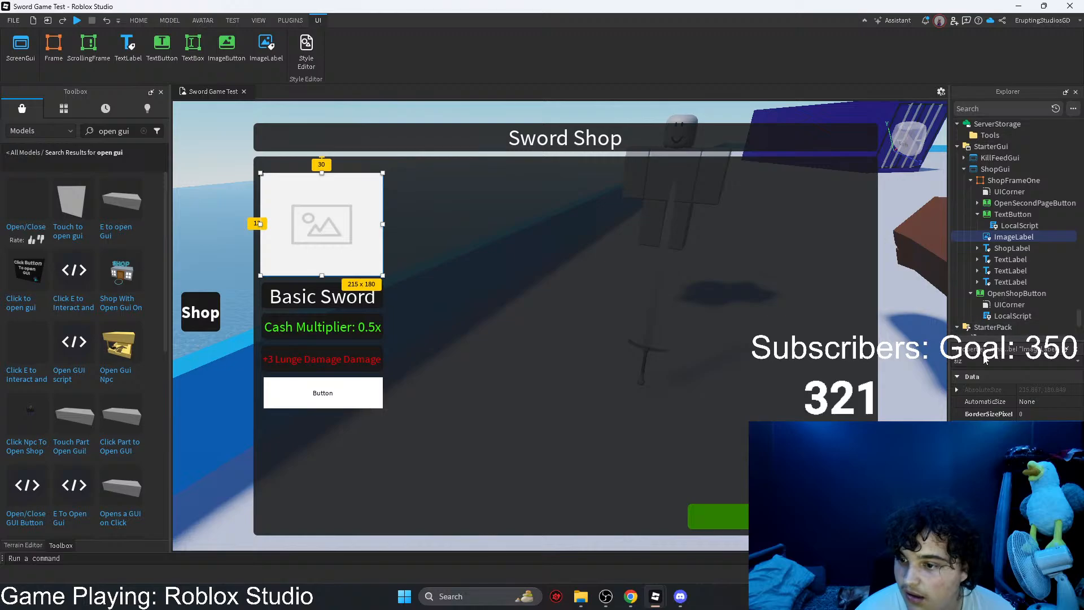
# Step: Convert the ImageLabel's position and size from scale to offset with the AutoScale Lite Unit Conversion tool
pyautogui.click(290, 20)
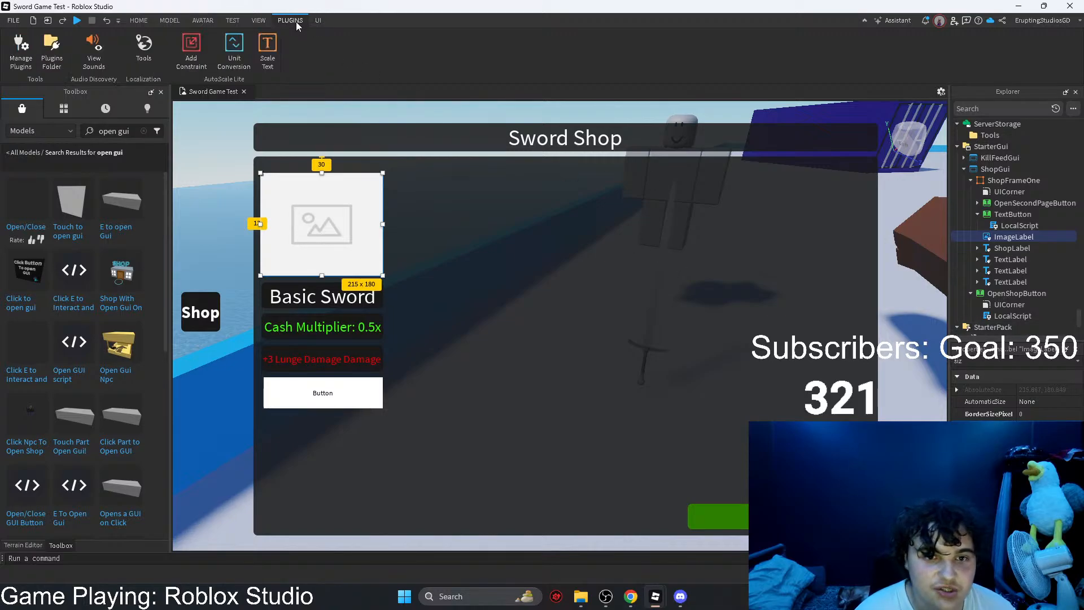
pyautogui.click(225, 48)
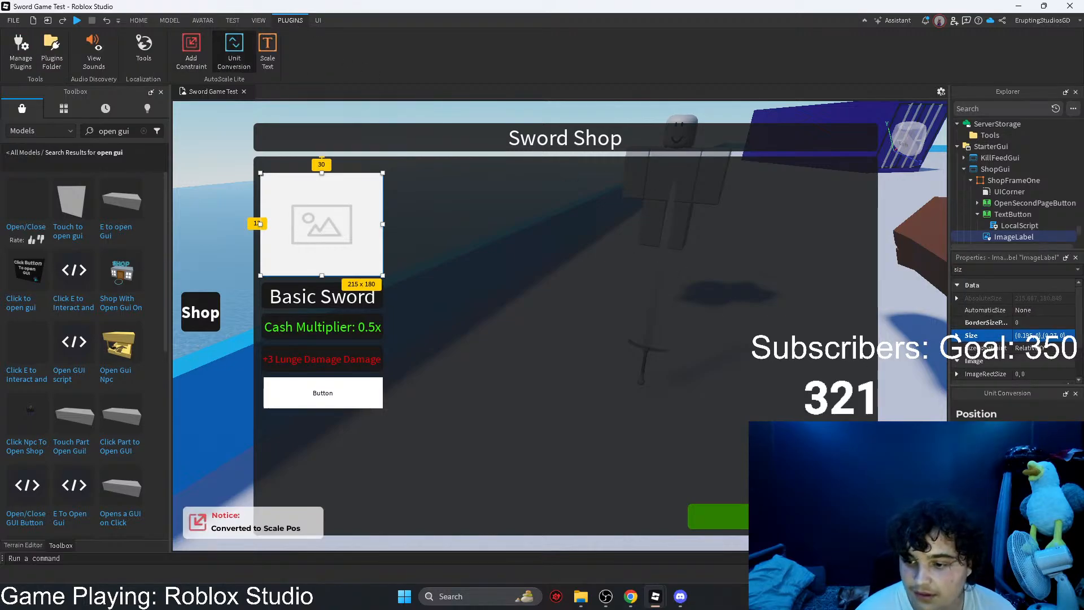
pyautogui.click(983, 475)
pyautogui.click(1047, 476)
pyautogui.click(1050, 436)
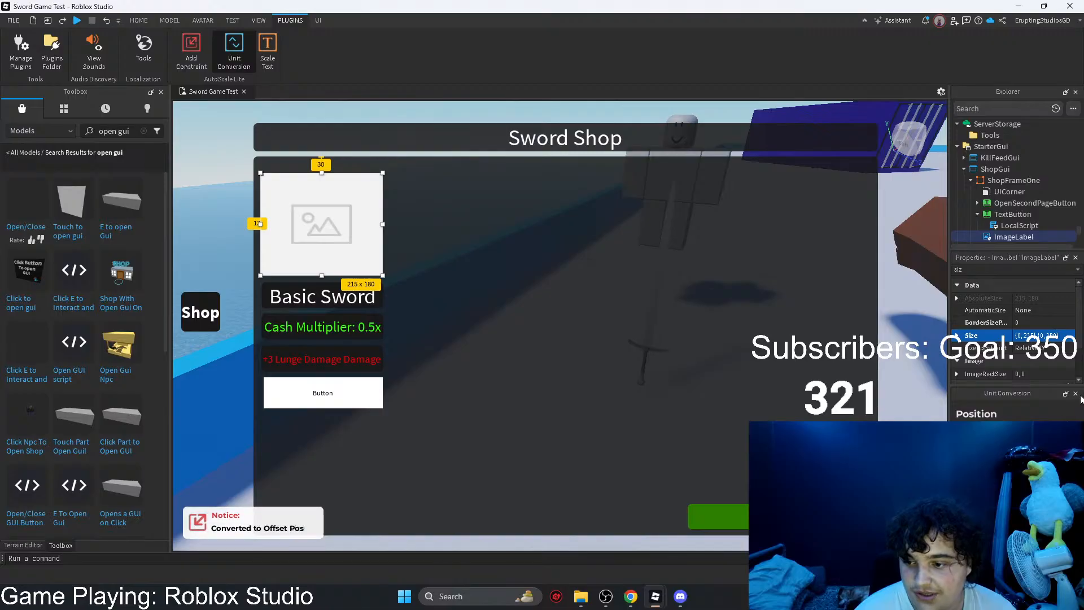
pyautogui.click(1076, 394)
# Step: Shrink ShopFrameOne to about 245 pixels wide to test its items, and widen it again to about 1168 pixels
pyautogui.click(477, 280)
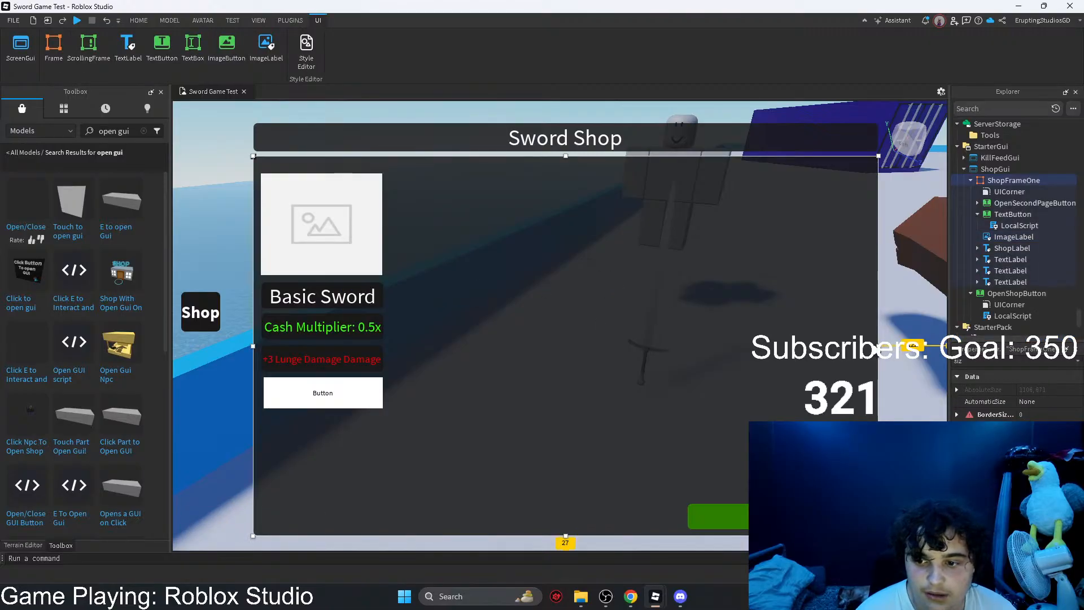
pyautogui.moveTo(874, 343); pyautogui.dragTo(392, 320)
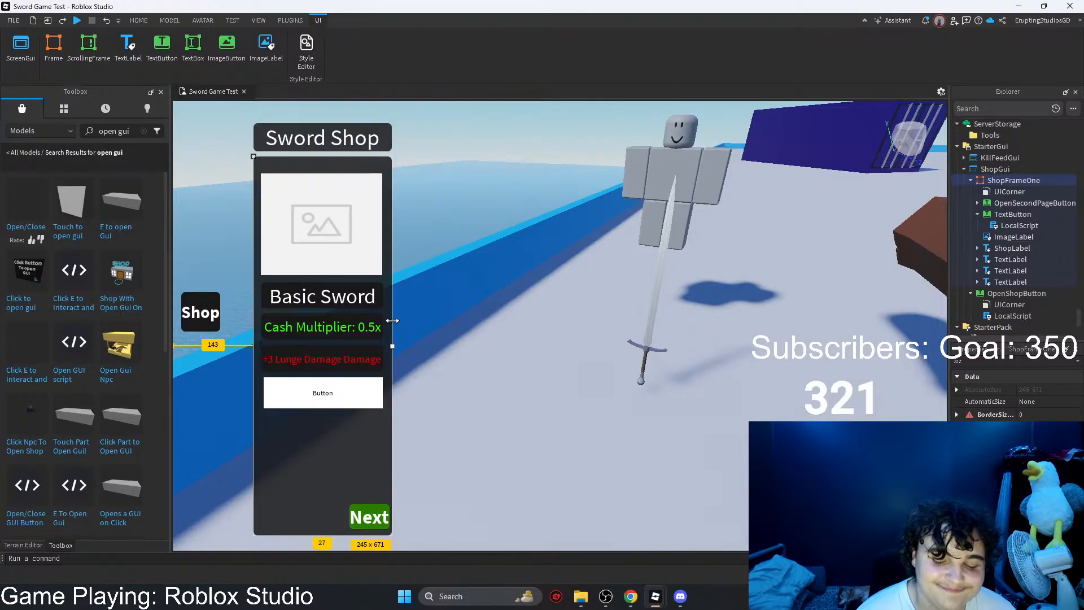
pyautogui.moveTo(392, 320); pyautogui.dragTo(915, 376)
# Step: Turn on TextScaled for the TextButton below the Lunge Damage label
pyautogui.click(332, 391)
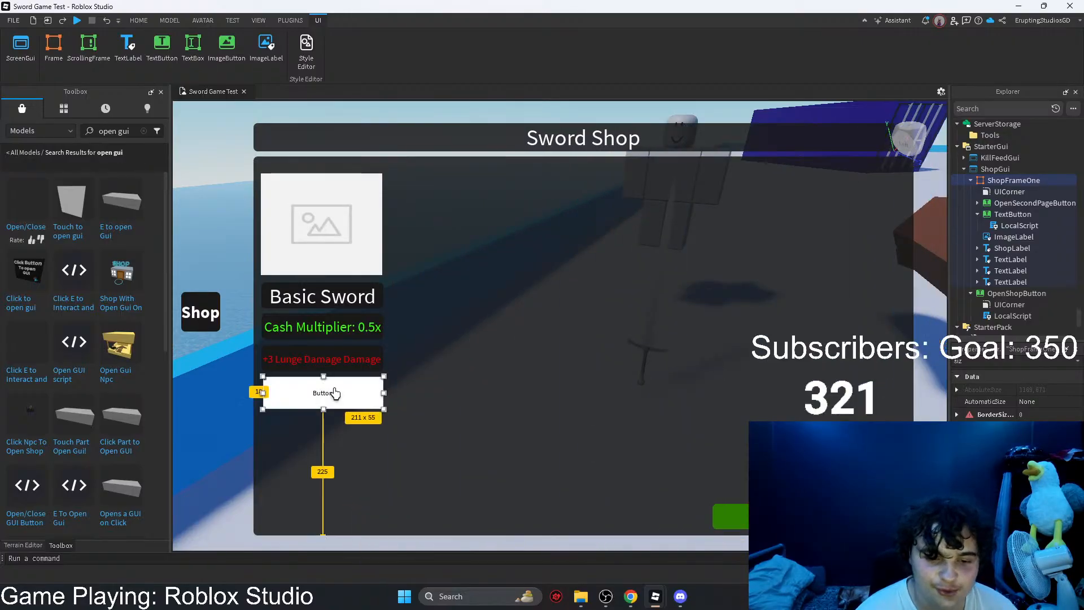
pyautogui.click(994, 362)
pyautogui.press('BackSpace')
pyautogui.press('BackSpace')
pyautogui.press('BackSpace')
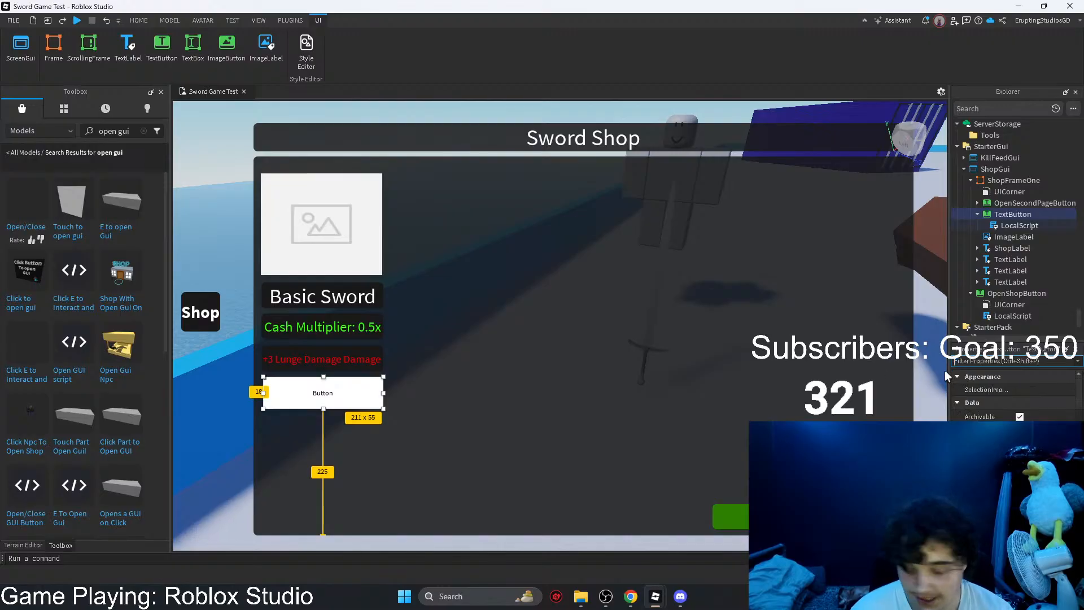
pyautogui.write('tex')
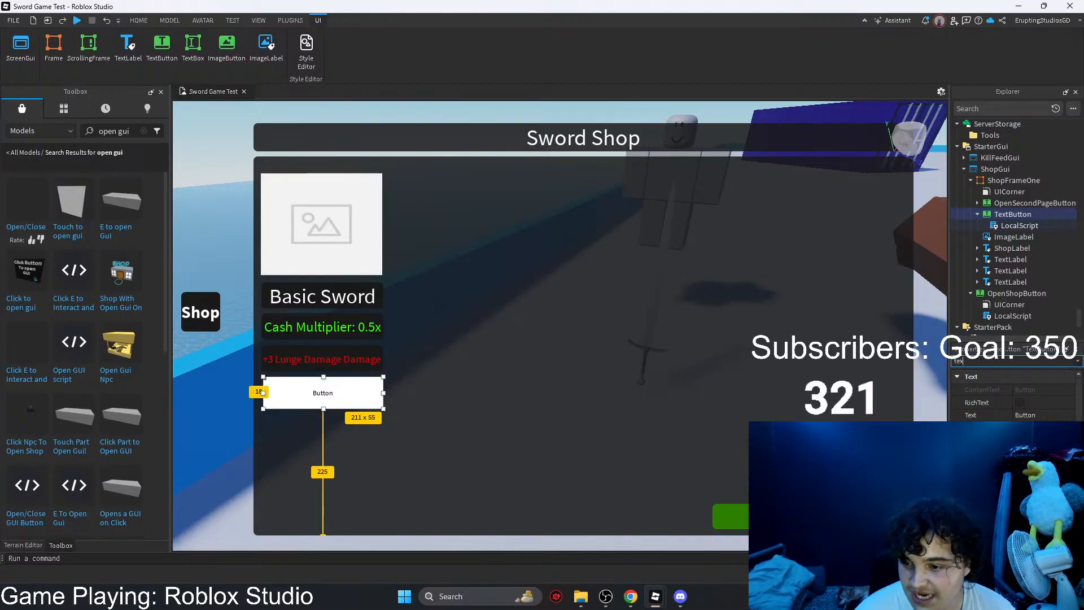
pyautogui.click(1020, 478)
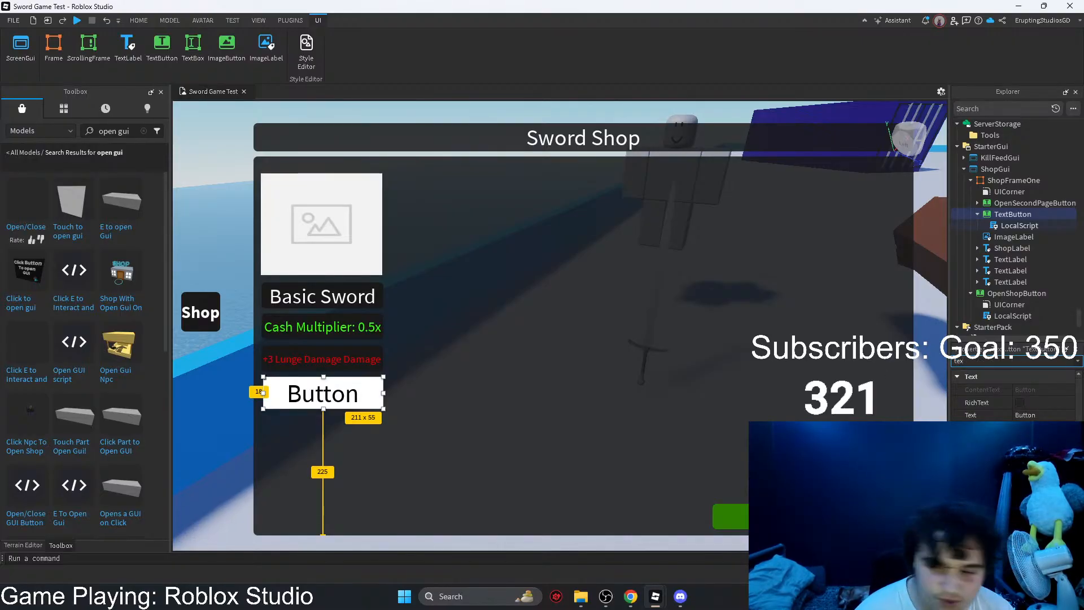
# Step: Set the TextButton's text colour to bright green
pyautogui.click(1019, 440)
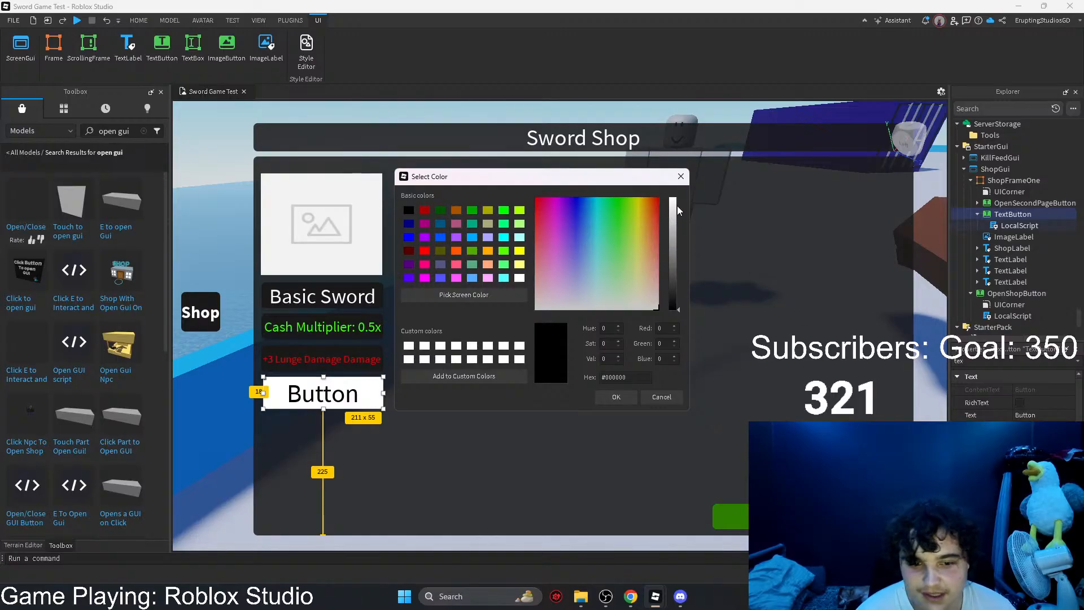
pyautogui.moveTo(677, 208)
pyautogui.mouseDown()
pyautogui.moveTo(677, 198)
pyautogui.moveTo(678, 238)
pyautogui.moveTo(678, 198)
pyautogui.mouseUp()
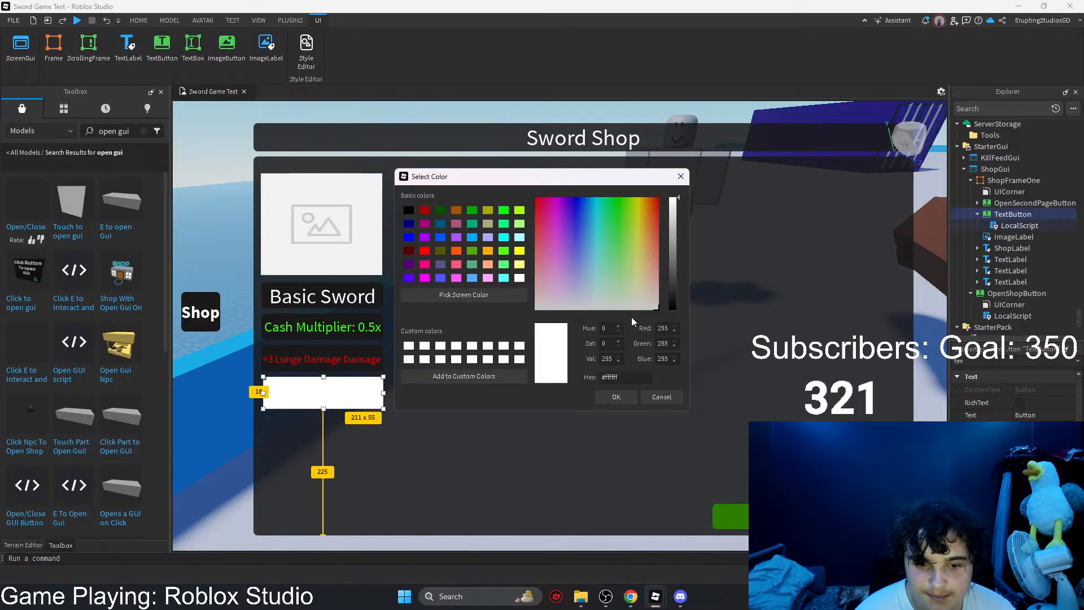
pyautogui.moveTo(648, 260); pyautogui.dragTo(620, 186)
pyautogui.click(617, 396)
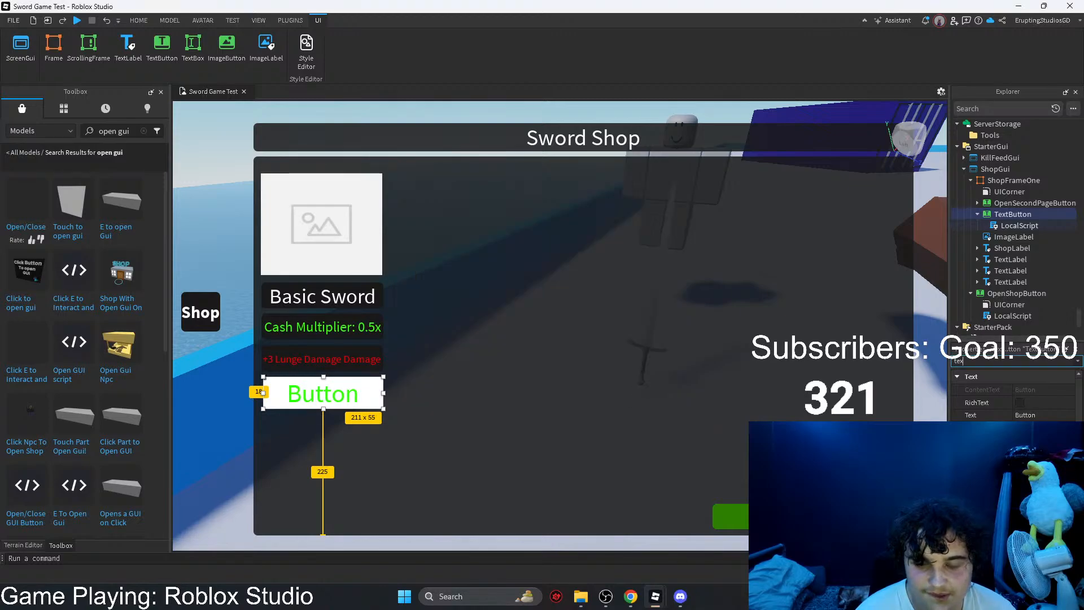
# Step: Clear the property filter, look through the TextButton's properties, and check the code in its LocalScript
pyautogui.scroll(-3, 1016, 398)
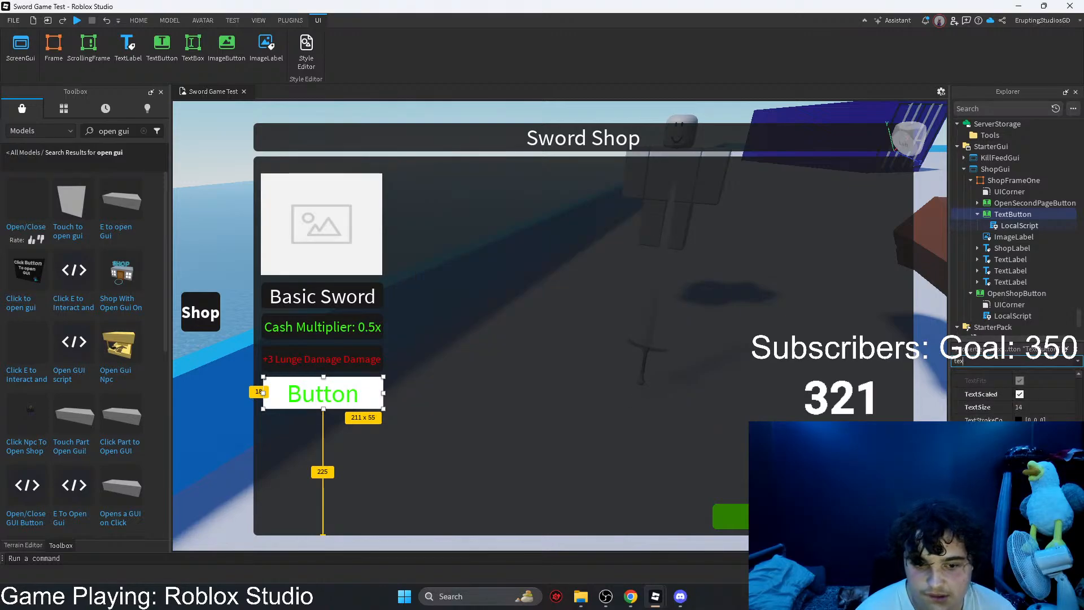
pyautogui.press('BackSpace')
pyautogui.press('BackSpace')
pyautogui.press('BackSpace')
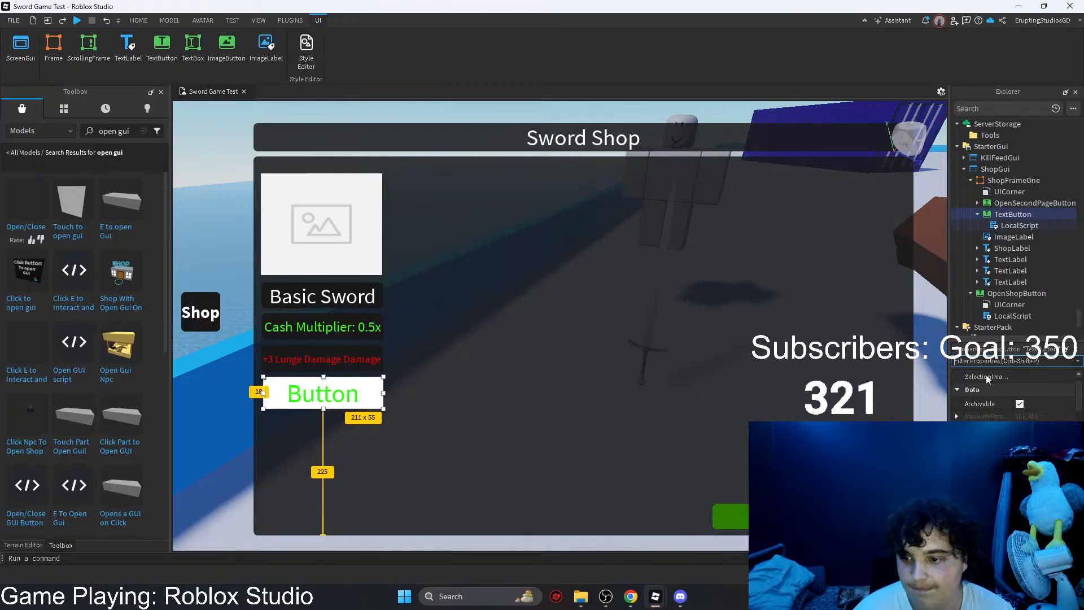
pyautogui.scroll(-5, 1016, 395)
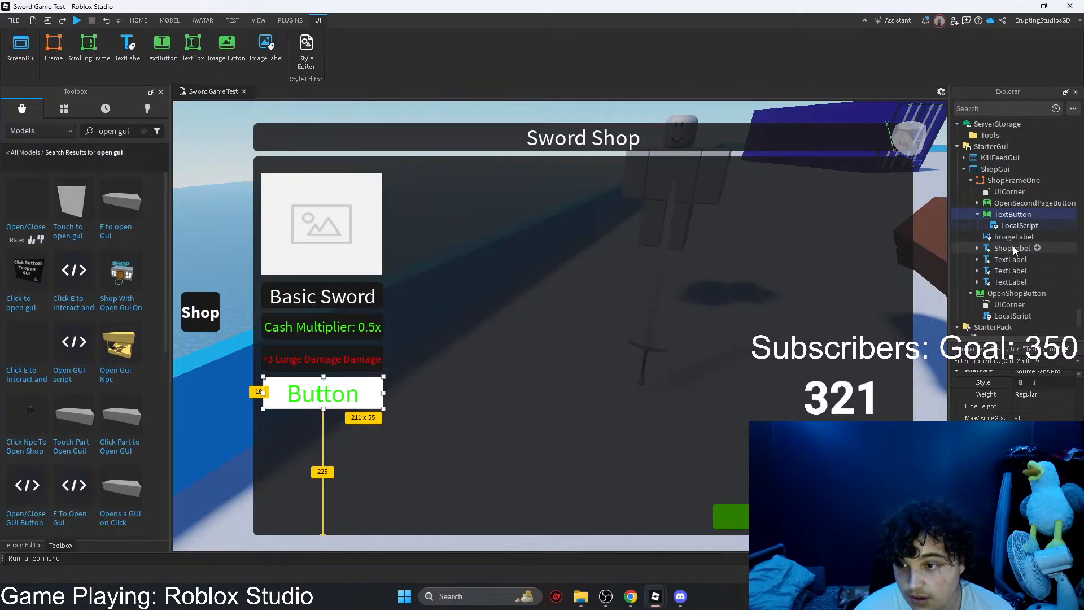
pyautogui.doubleClick(1000, 227)
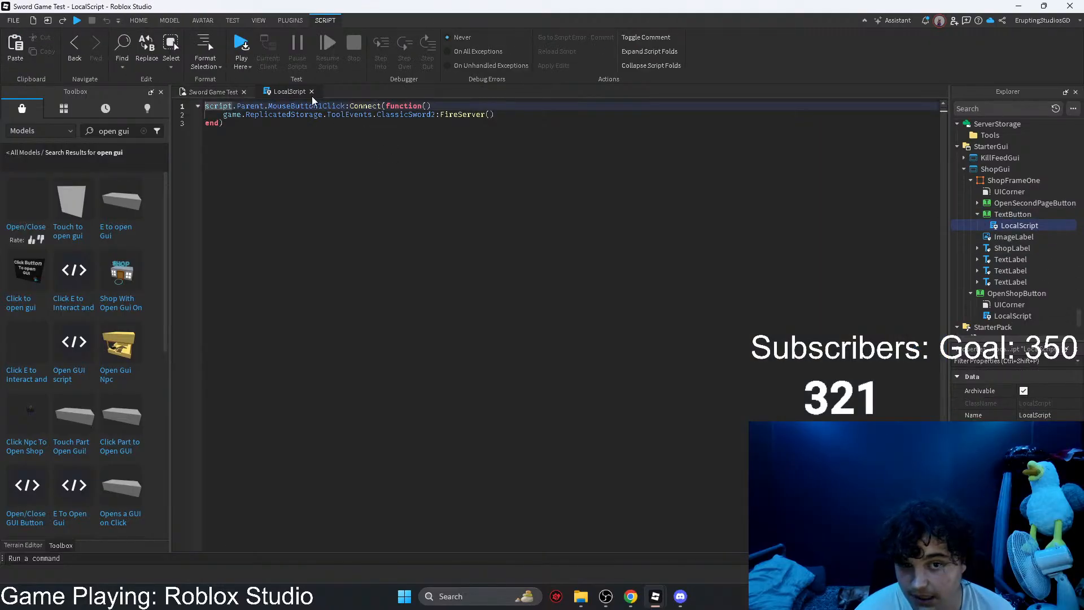
pyautogui.click(311, 91)
# Step: Set the TextButton's background colour to bright green (77, 255, 0)
pyautogui.click(1012, 214)
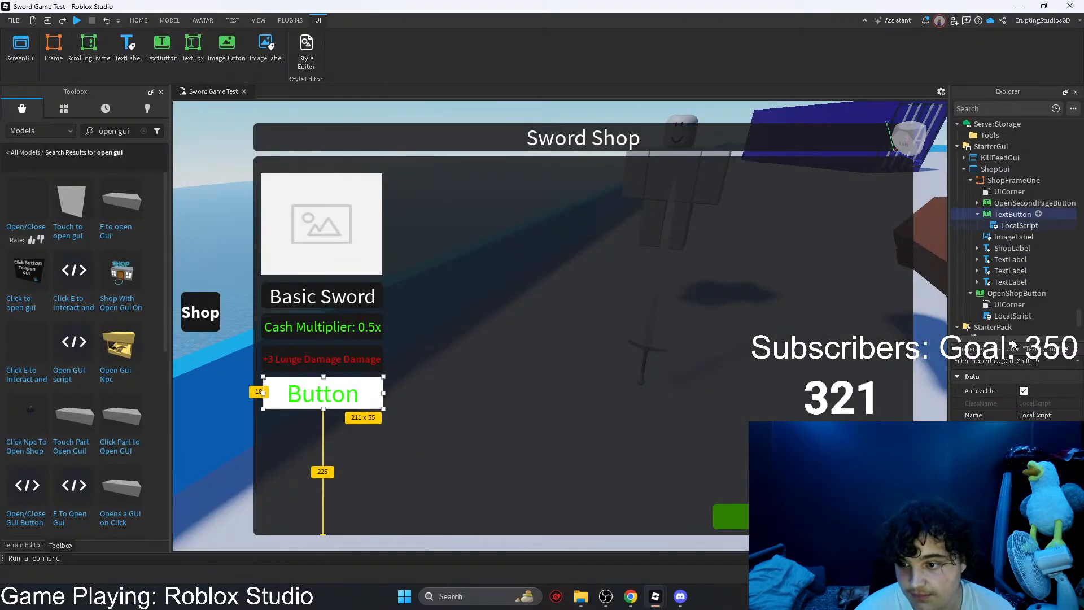
pyautogui.click(986, 364)
pyautogui.write('ba')
pyautogui.click(1022, 391)
pyautogui.moveTo(616, 232); pyautogui.dragTo(623, 189)
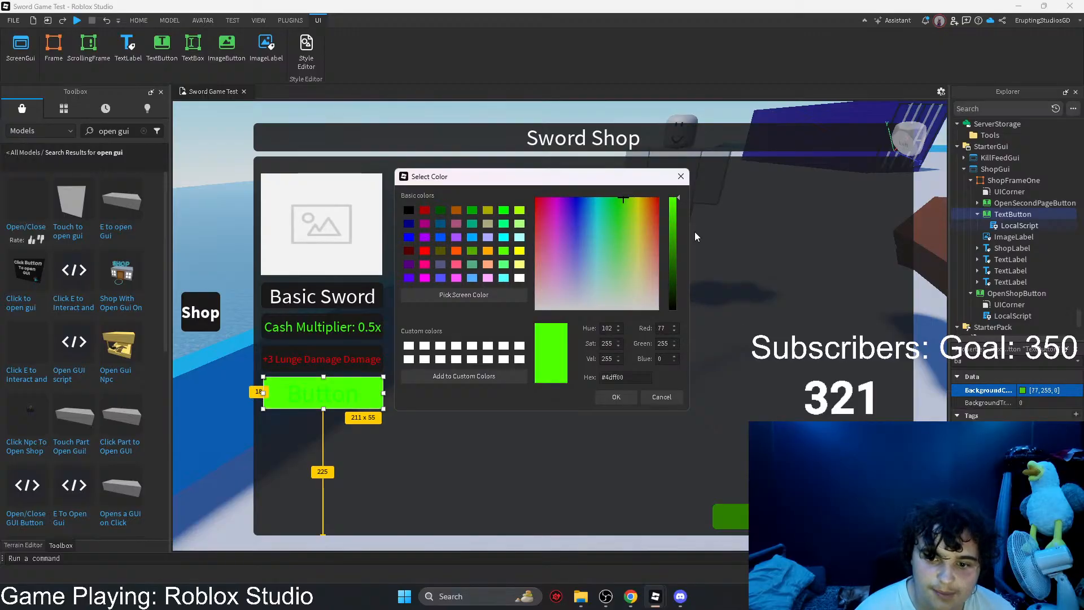
pyautogui.click(616, 397)
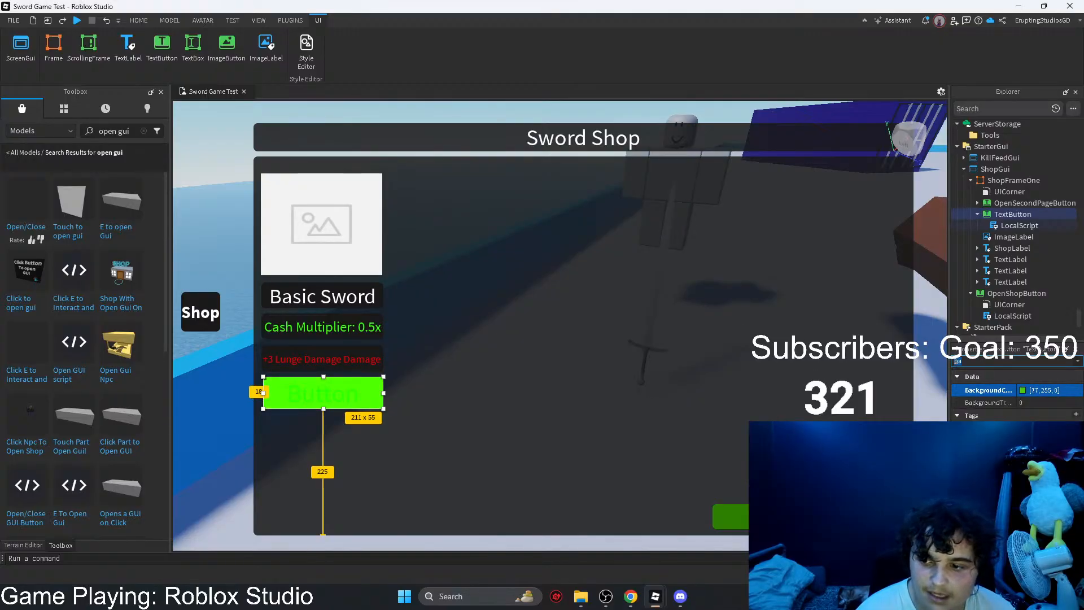
# Step: Set the TextButton's text to "500 Cash"
pyautogui.write('tex')
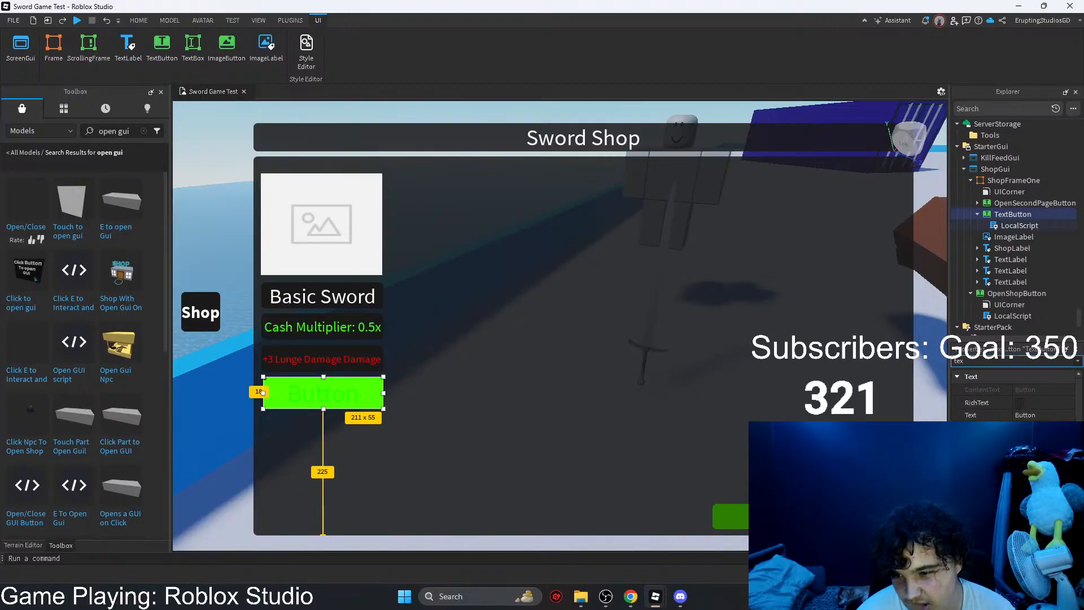
pyautogui.click(1027, 415)
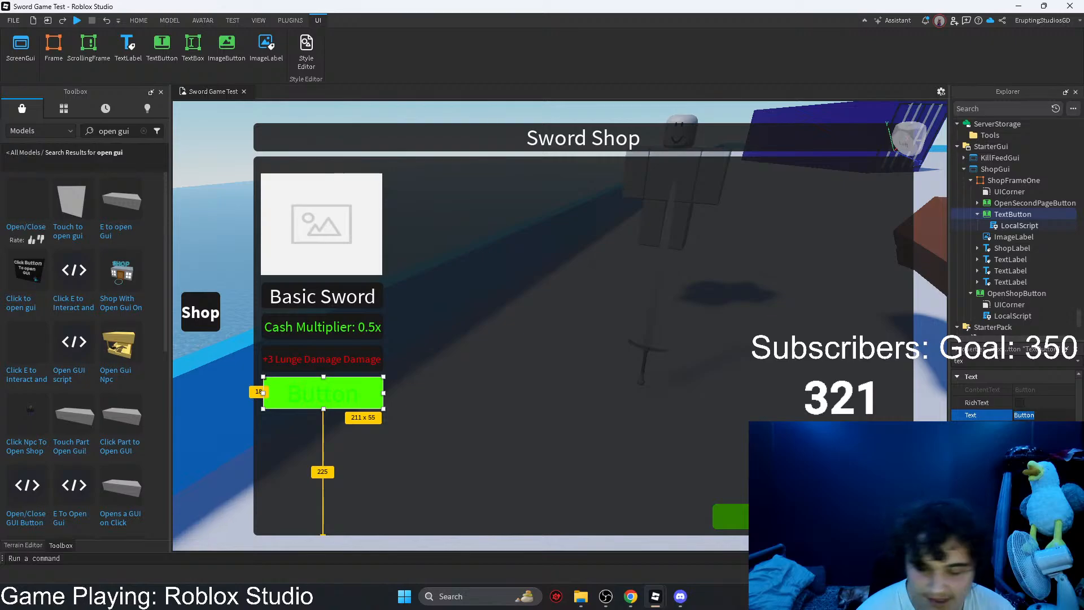
pyautogui.press('BackSpace')
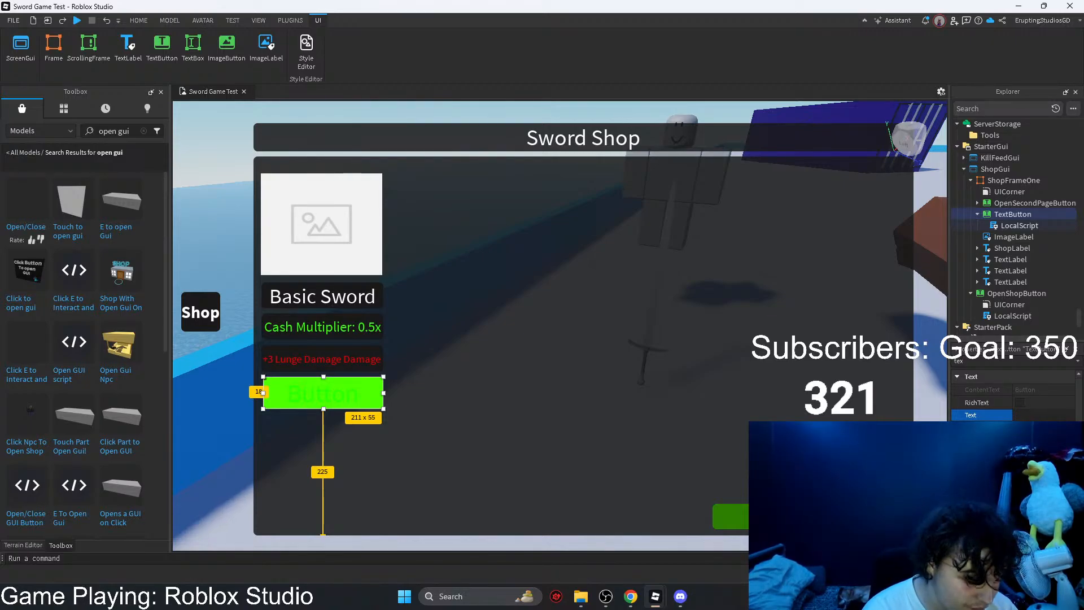
pyautogui.write('500')
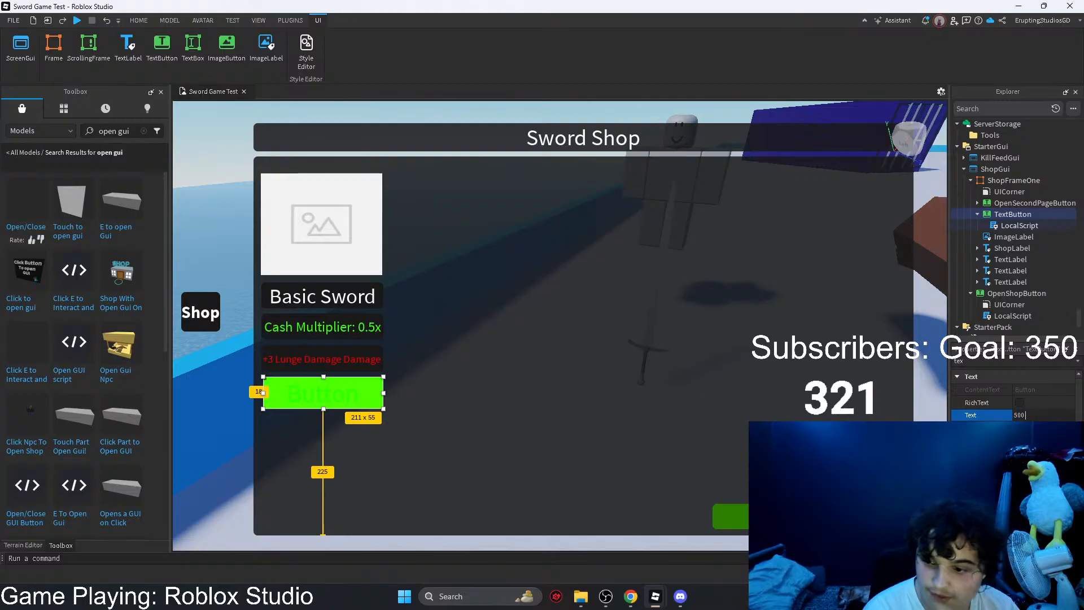
pyautogui.write(' Cash')
pyautogui.press('Return')
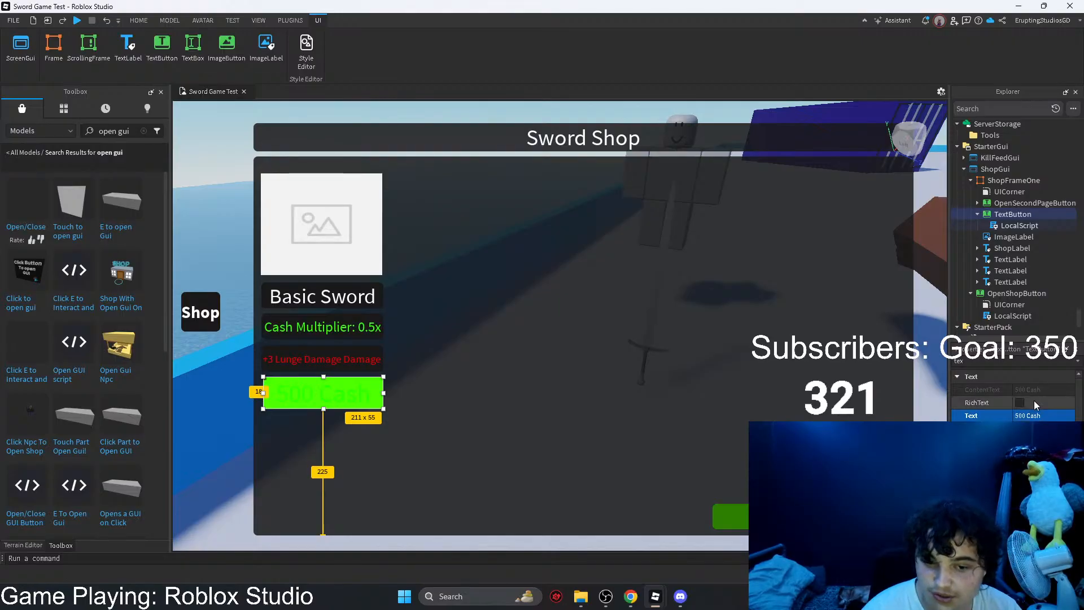
# Step: Set the 500 Cash TextButton's text colour to white
pyautogui.click(1019, 442)
pyautogui.moveTo(649, 271); pyautogui.dragTo(702, 402)
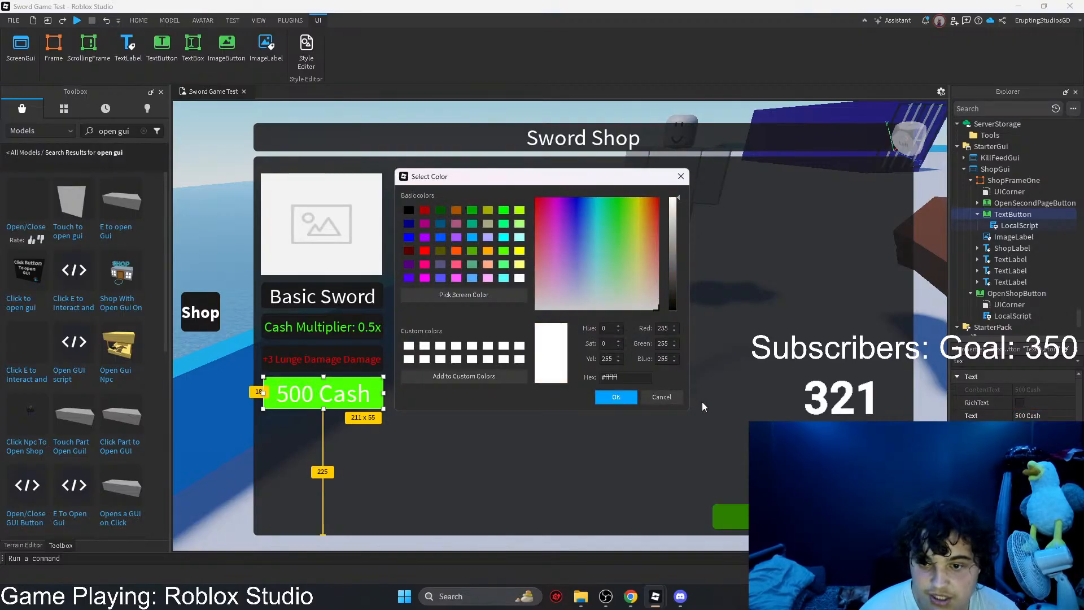
pyautogui.moveTo(672, 282); pyautogui.dragTo(656, 134)
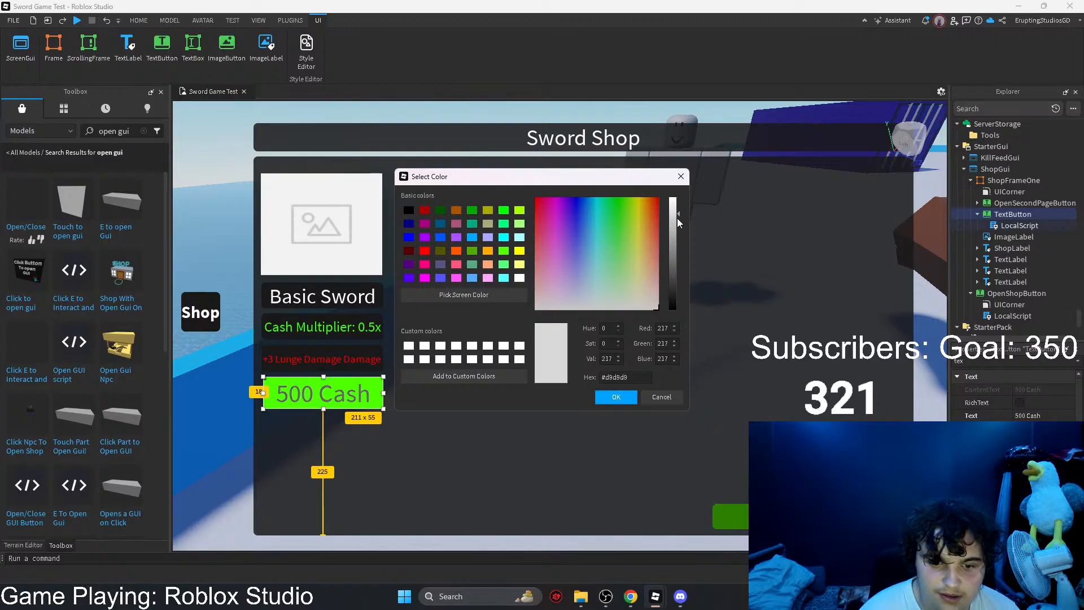
pyautogui.click(615, 397)
# Step: Filter the properties by "bac" and check the background settings of the 500 Cash button and the Lunge Damage label
pyautogui.moveTo(972, 361); pyautogui.dragTo(918, 362)
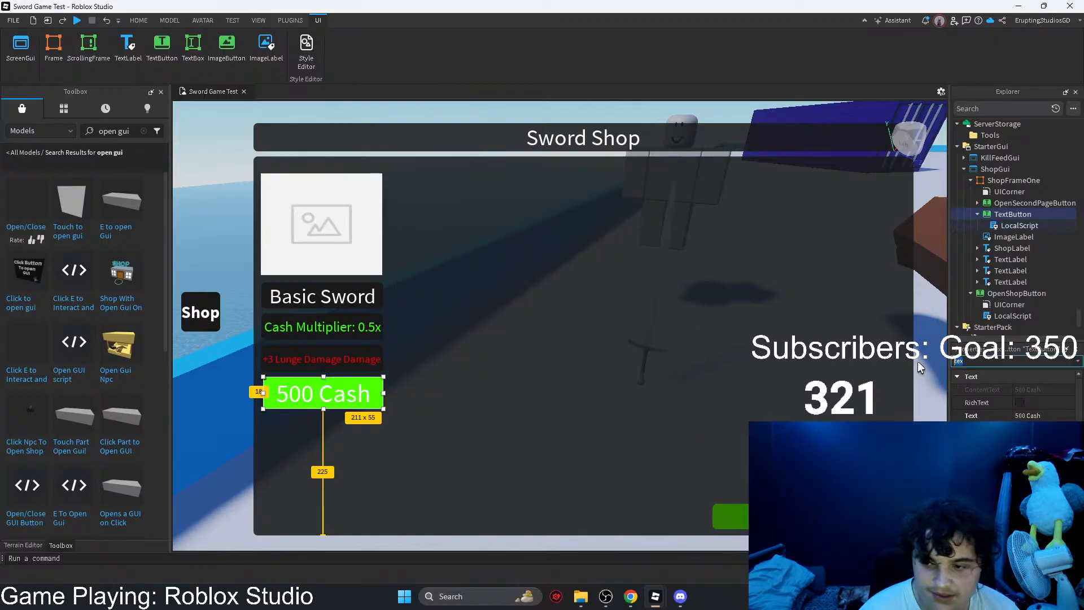
pyautogui.write('bsa')
pyautogui.press('BackSpace')
pyautogui.press('BackSpace')
pyautogui.write('ac')
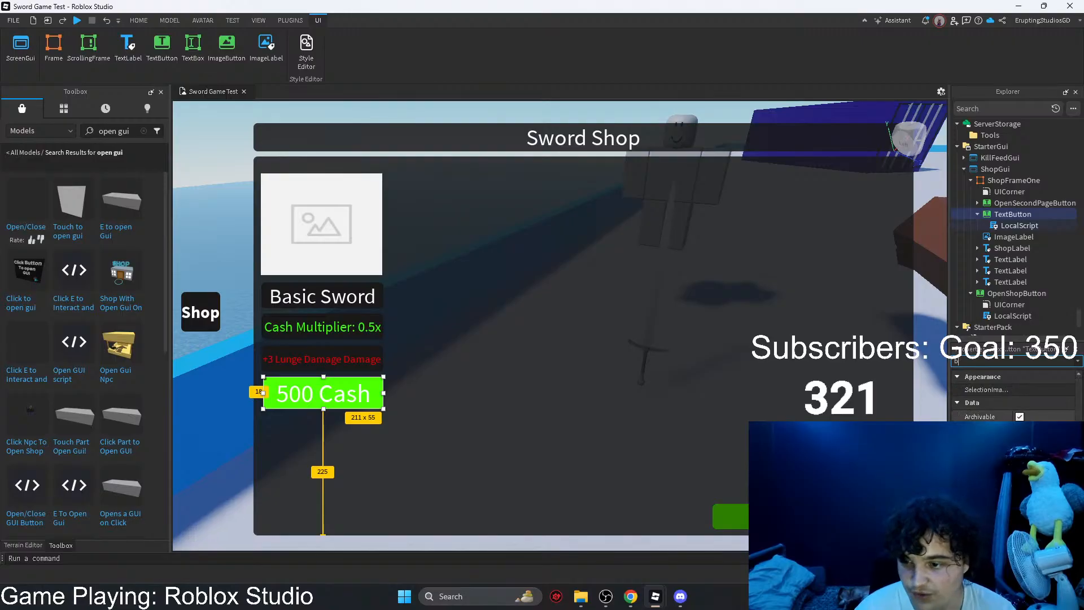
pyautogui.click(1024, 401)
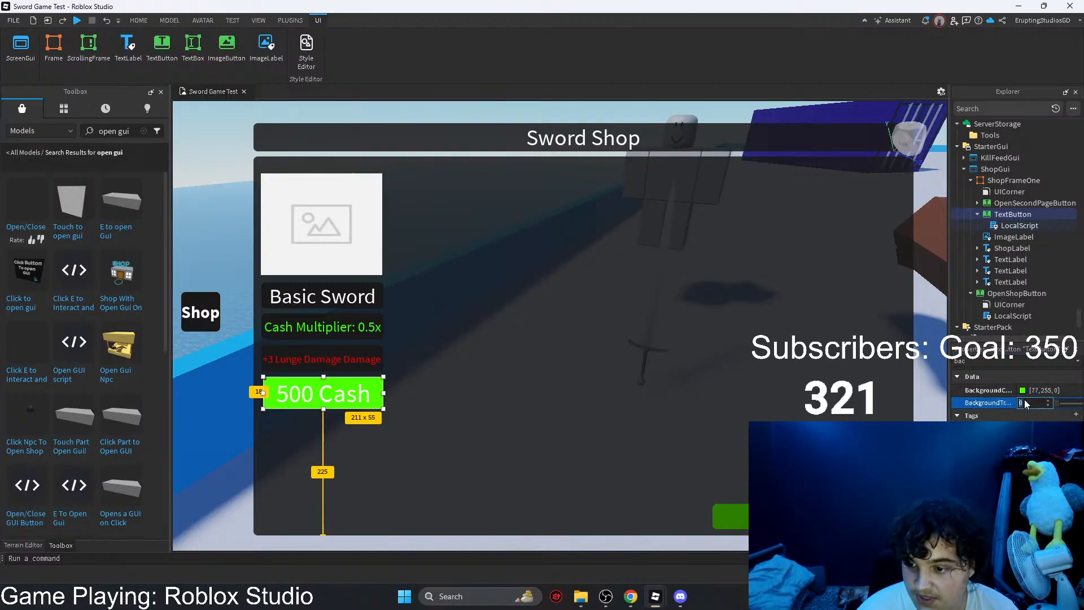
pyautogui.click(668, 397)
pyautogui.click(308, 406)
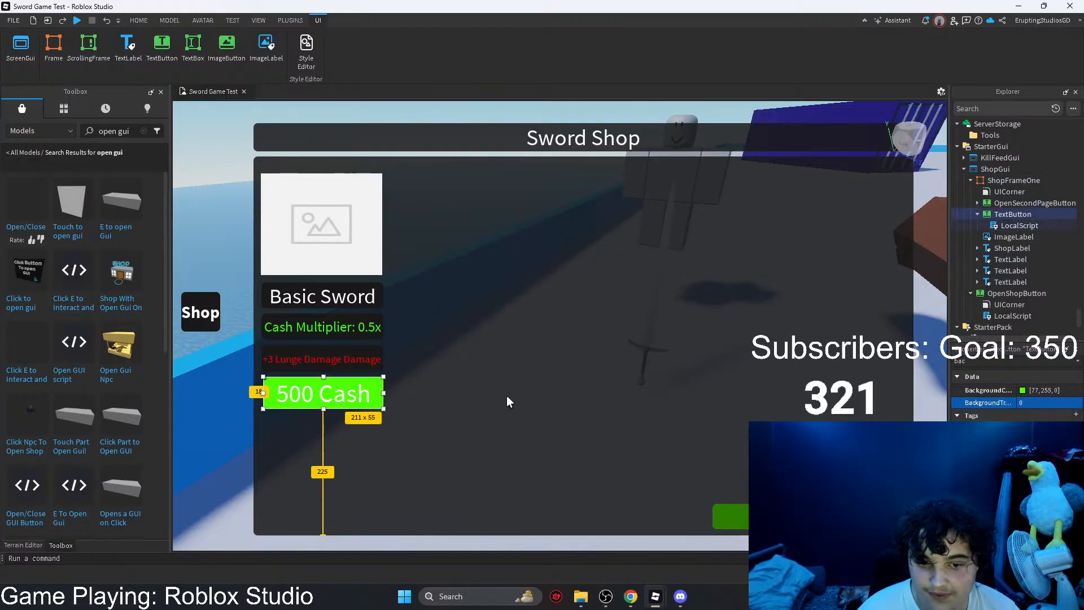
pyautogui.click(339, 362)
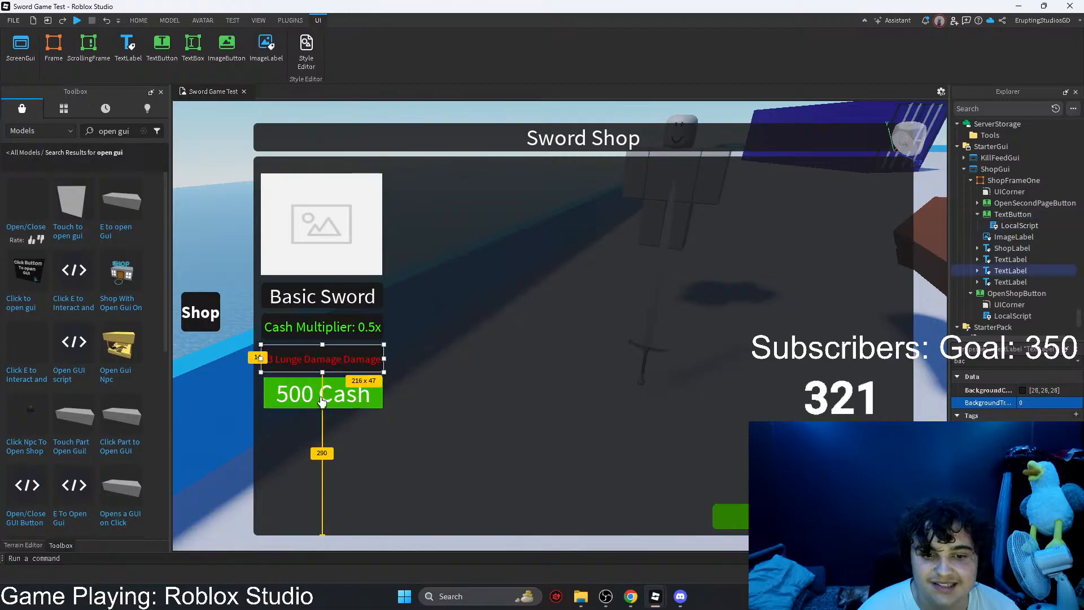
pyautogui.click(317, 401)
pyautogui.click(968, 360)
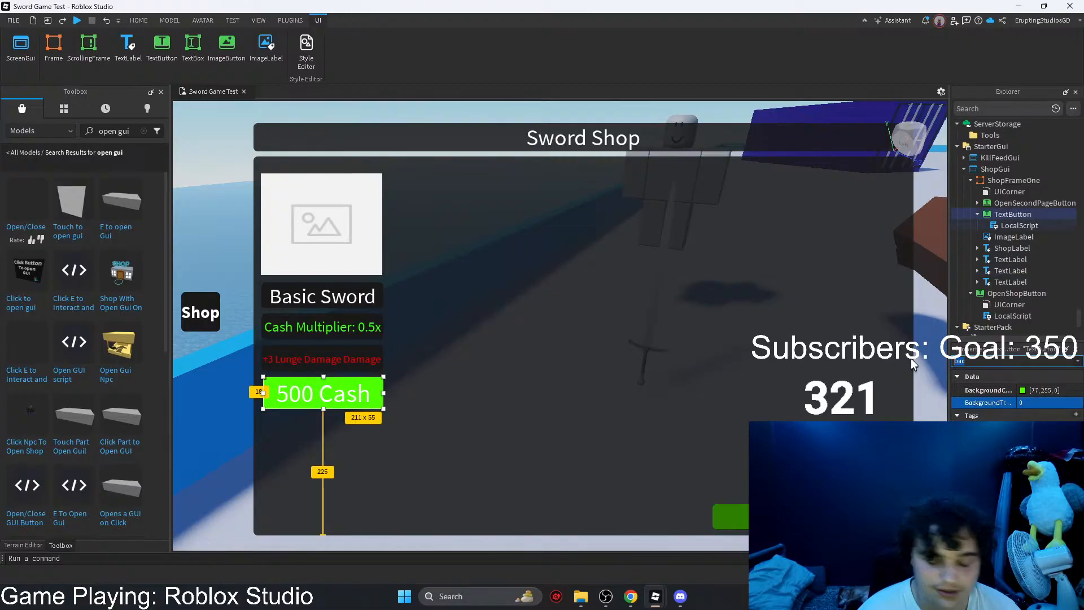
# Step: Add a UICorner to the 500 Cash TextButton and widen the button to 216 x 55 to align with the labels above
pyautogui.click(1038, 214)
pyautogui.click(960, 250)
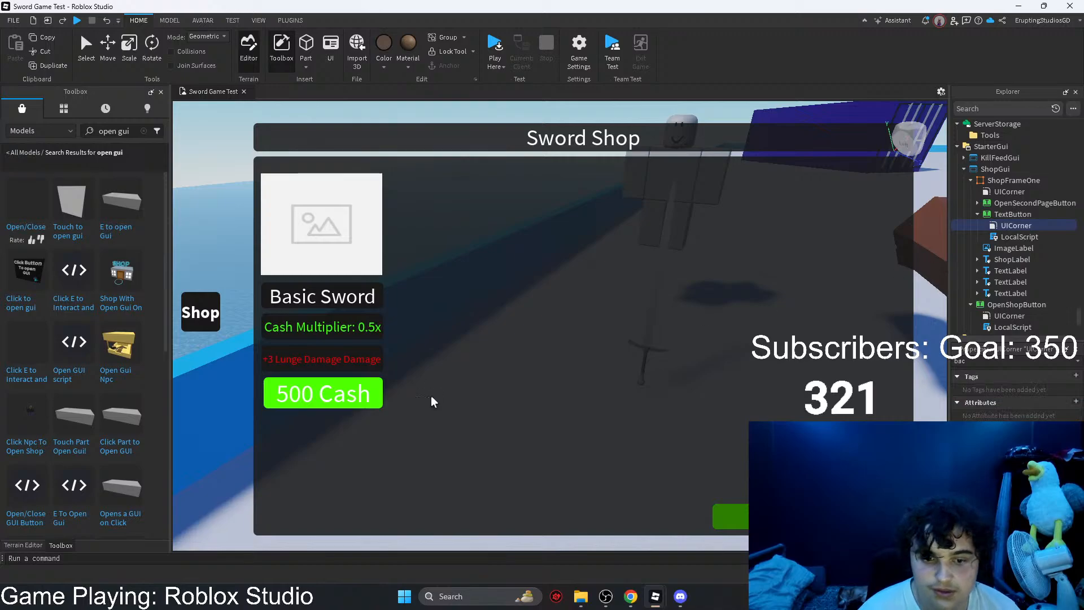
pyautogui.click(350, 395)
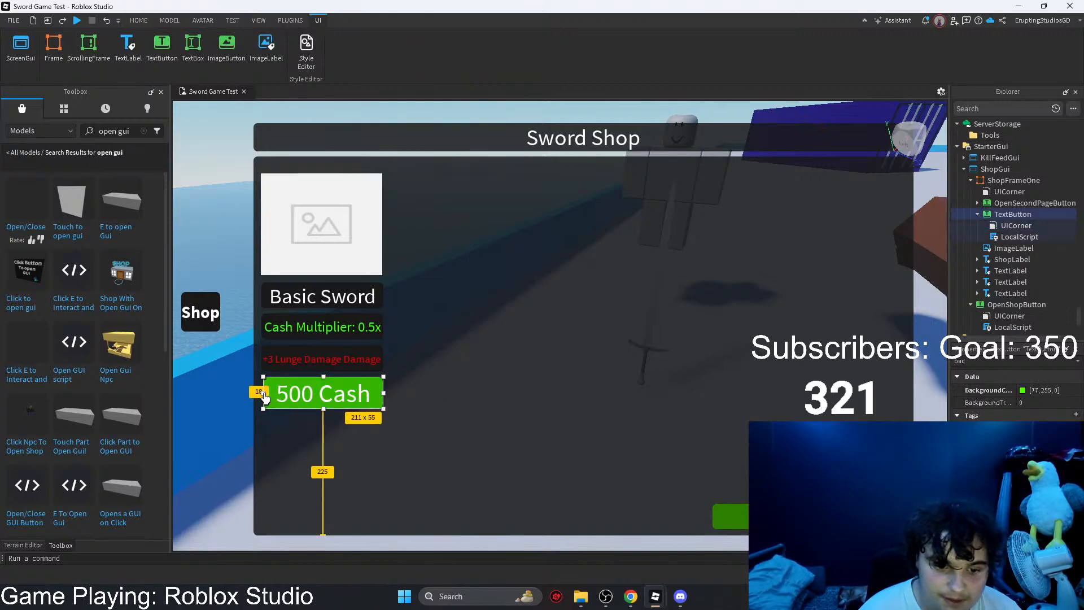
pyautogui.moveTo(265, 398); pyautogui.dragTo(263, 398)
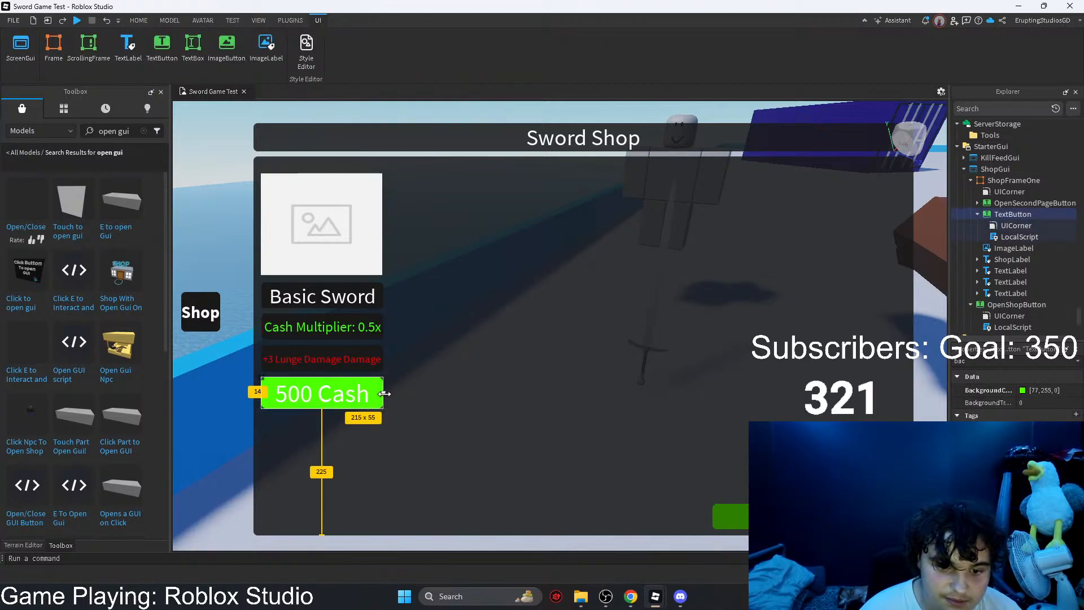
pyautogui.moveTo(385, 394); pyautogui.dragTo(383, 393)
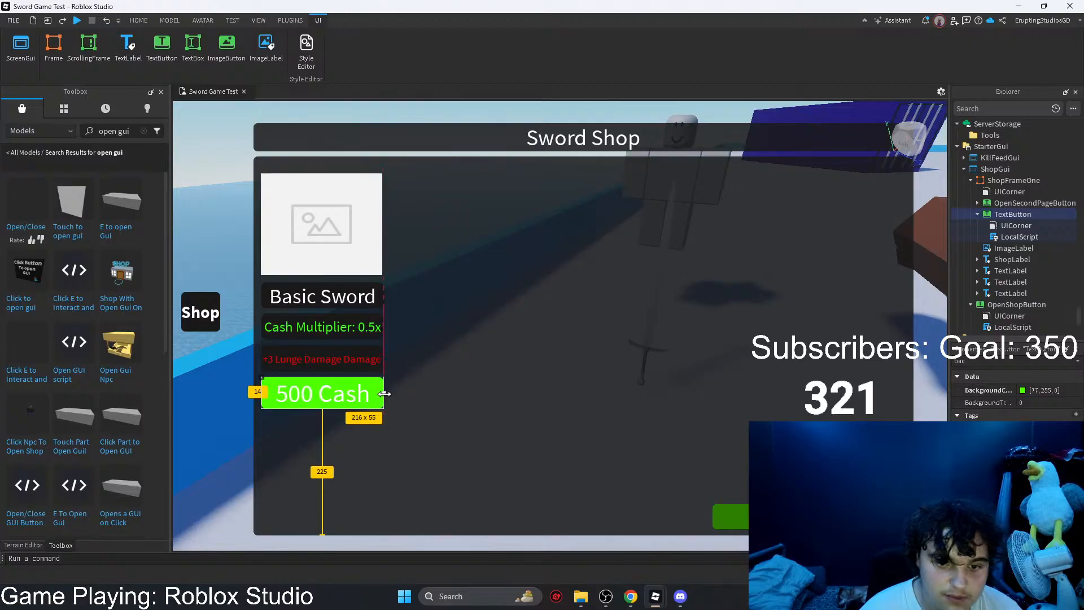
pyautogui.click(445, 383)
# Step: Preview the shop GUI in the iPhone 6 Plus device emulator in portrait and landscape orientation, and close the emulator
pyautogui.click(258, 20)
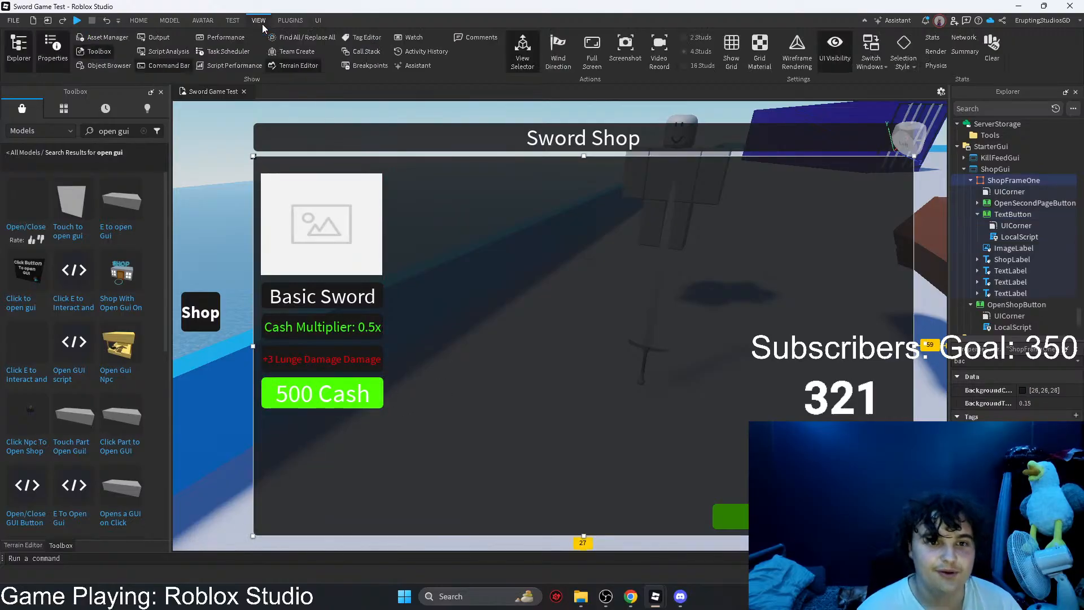
pyautogui.click(278, 22)
pyautogui.click(232, 20)
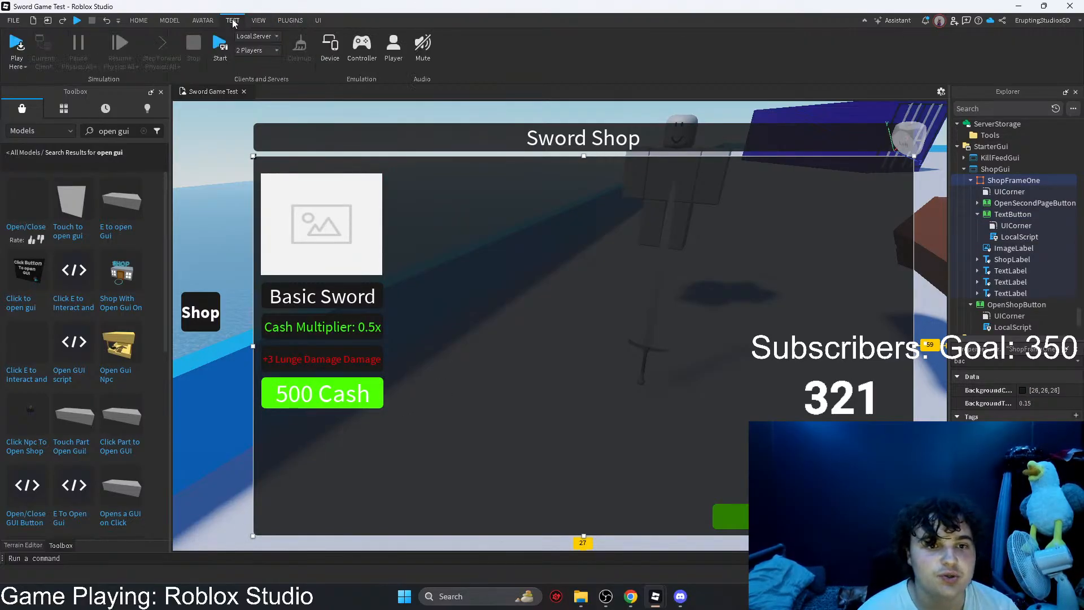
pyautogui.click(330, 47)
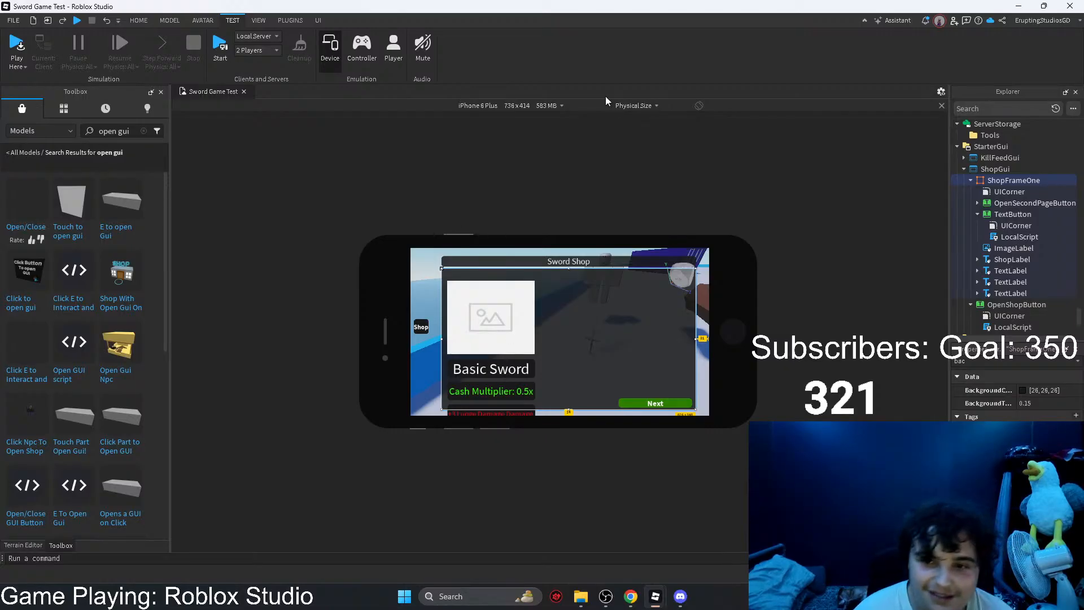
pyautogui.click(698, 106)
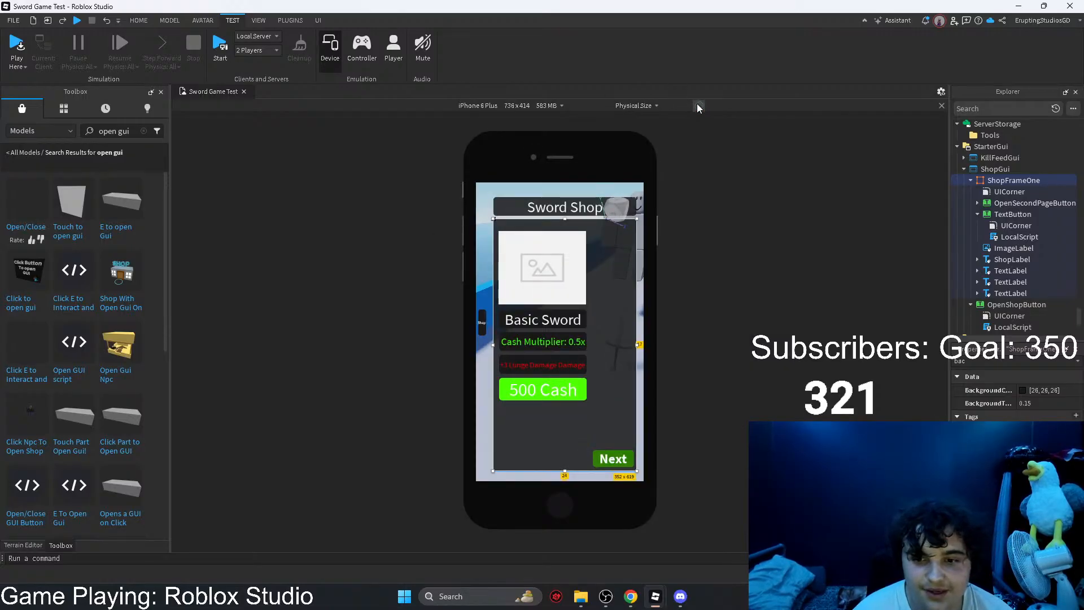
pyautogui.click(698, 106)
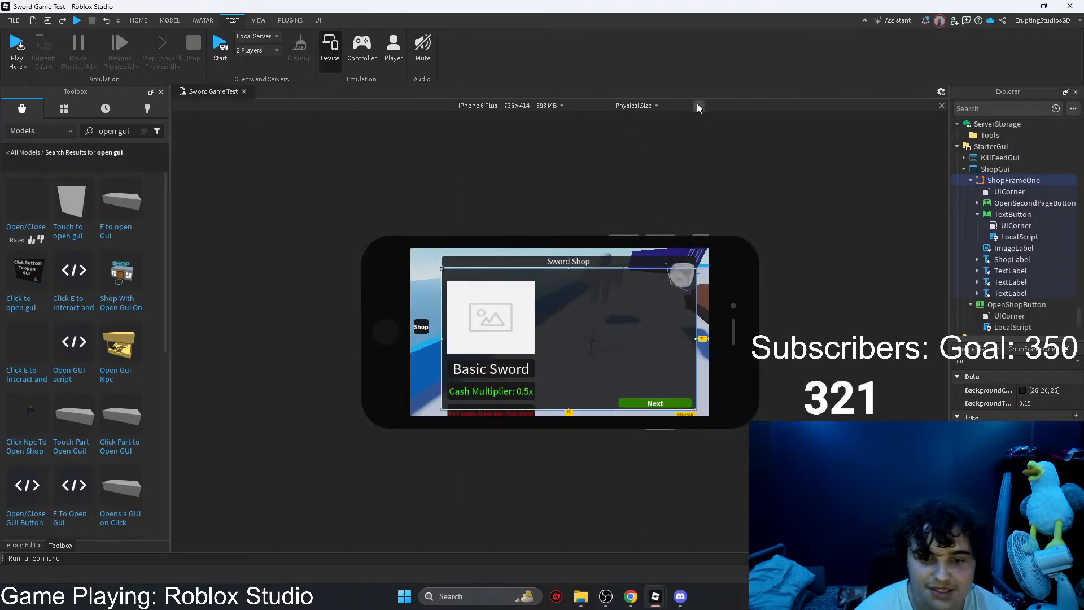
pyautogui.click(699, 106)
pyautogui.click(698, 106)
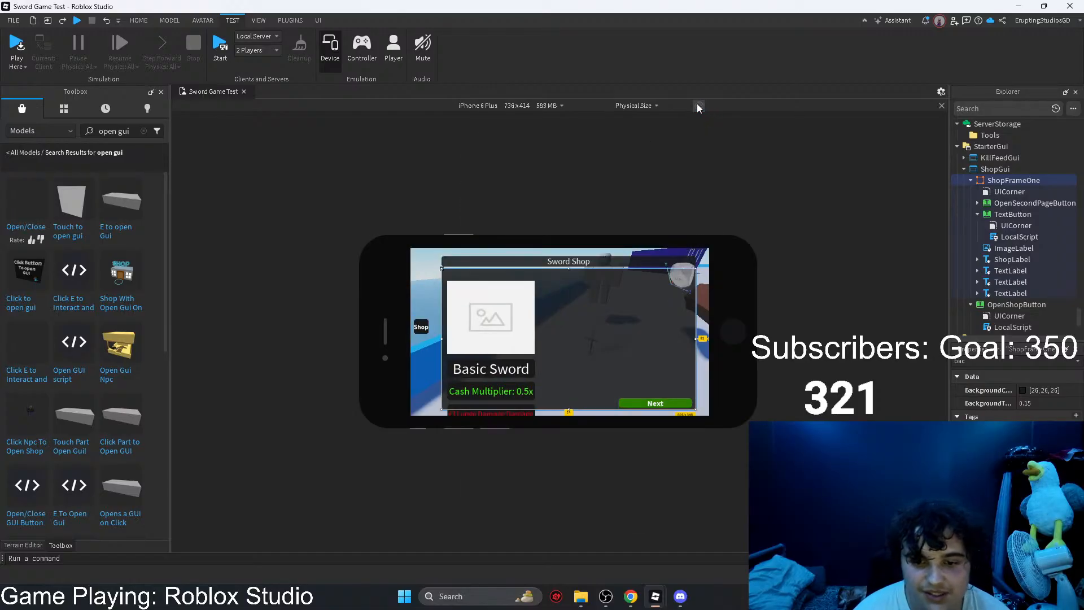
pyautogui.click(699, 106)
pyautogui.click(698, 106)
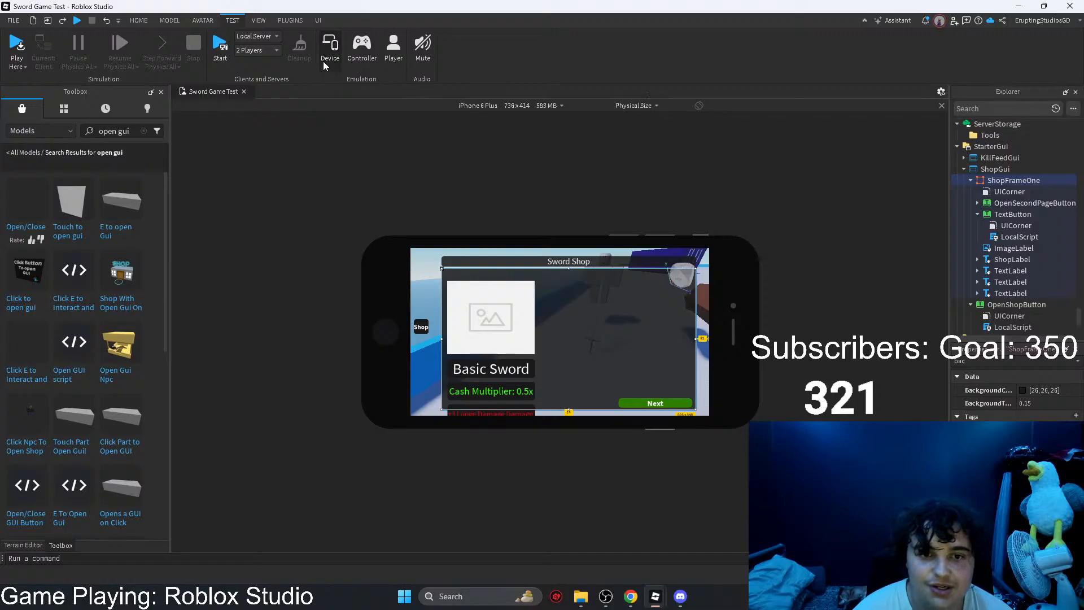
pyautogui.click(330, 48)
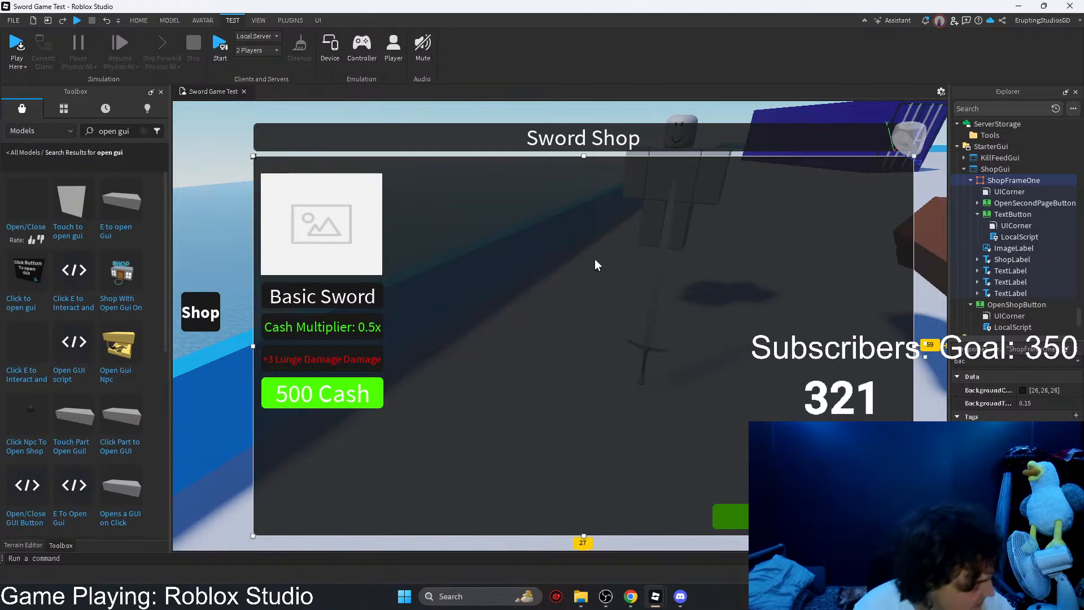
# Step: Slightly reduce the 500 Cash button's height and centre it beneath the Lunge Damage label
pyautogui.click(330, 401)
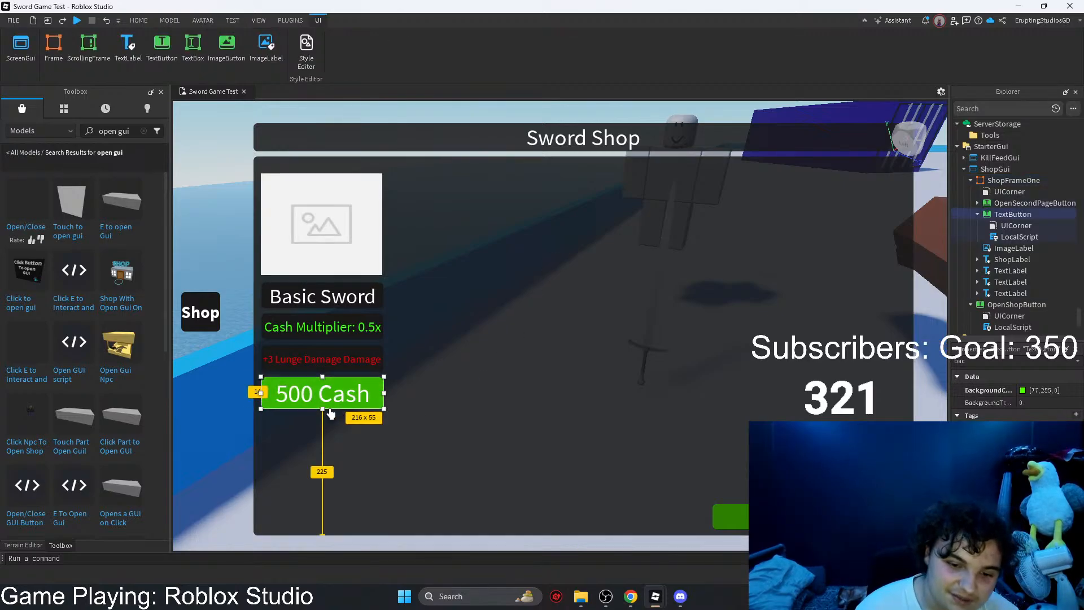
pyautogui.moveTo(316, 400)
pyautogui.mouseDown()
pyautogui.moveTo(315, 365)
pyautogui.moveTo(318, 402)
pyautogui.mouseUp()
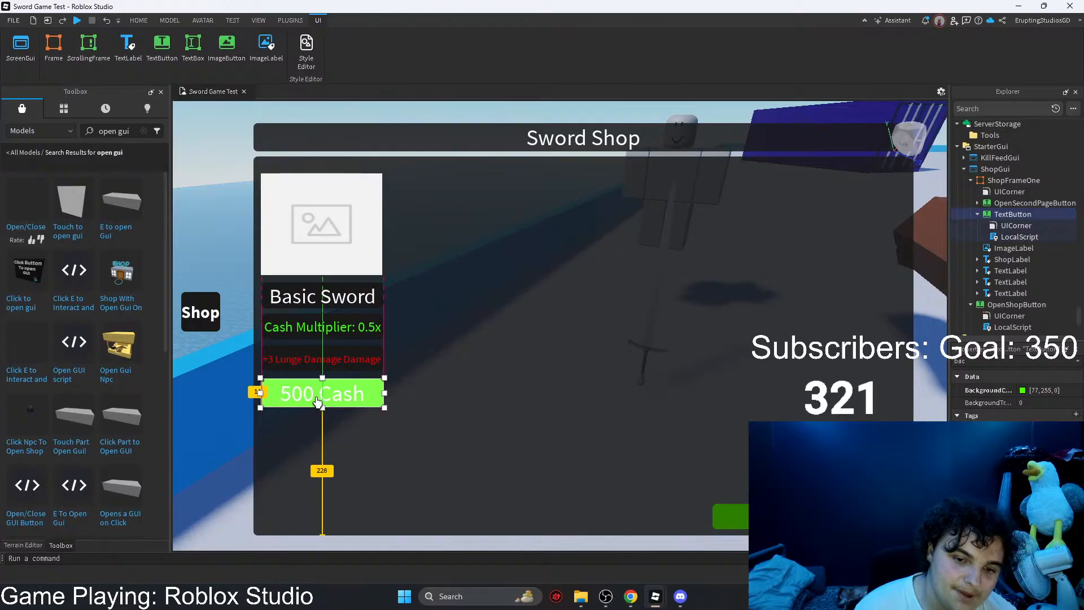
pyautogui.click(455, 375)
# Step: Add a UICorner to the ImageLabel and resize it to 216 x 180 so its edges align with the labels below
pyautogui.click(304, 236)
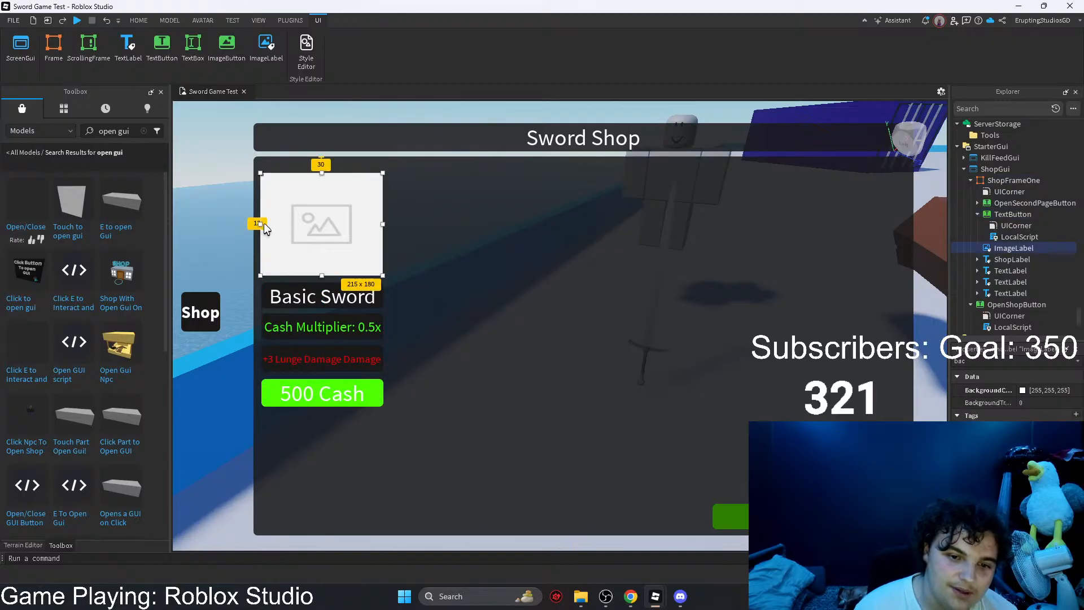
pyautogui.click(1040, 248)
pyautogui.write('U')
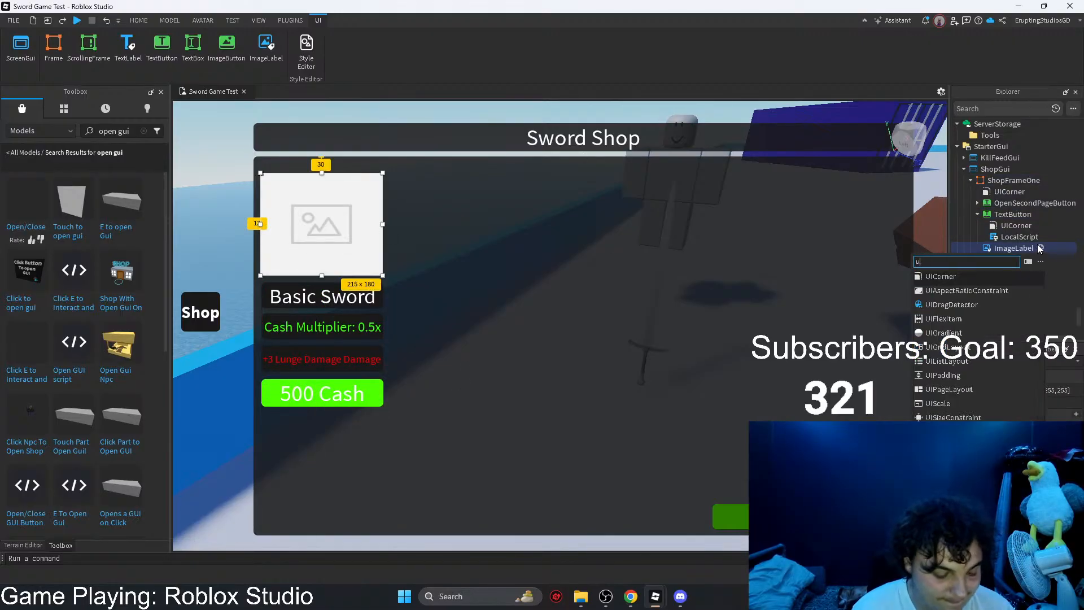
pyautogui.press('Return')
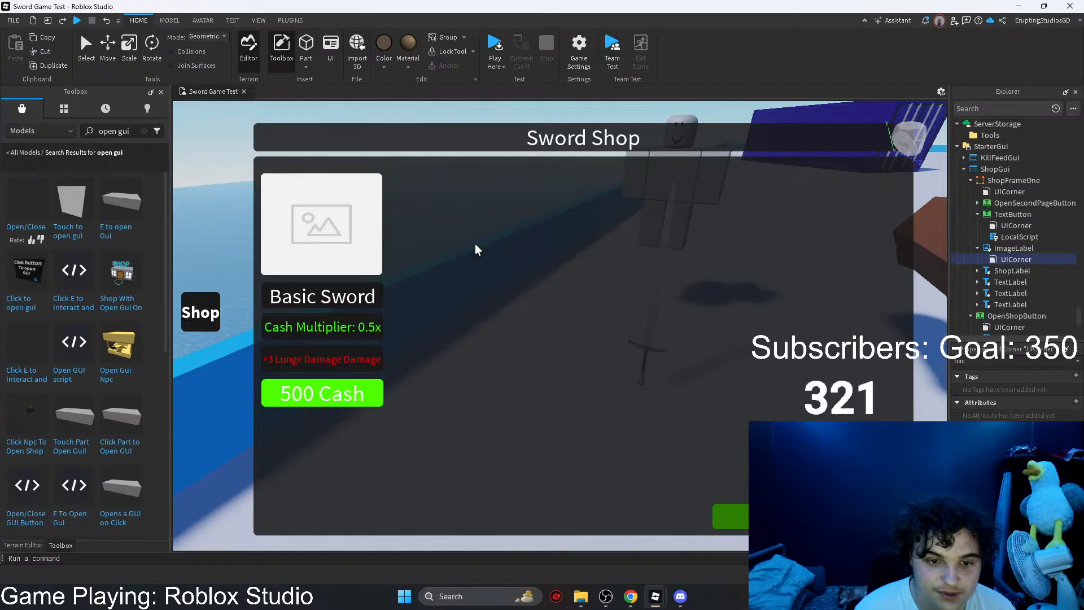
pyautogui.click(989, 250)
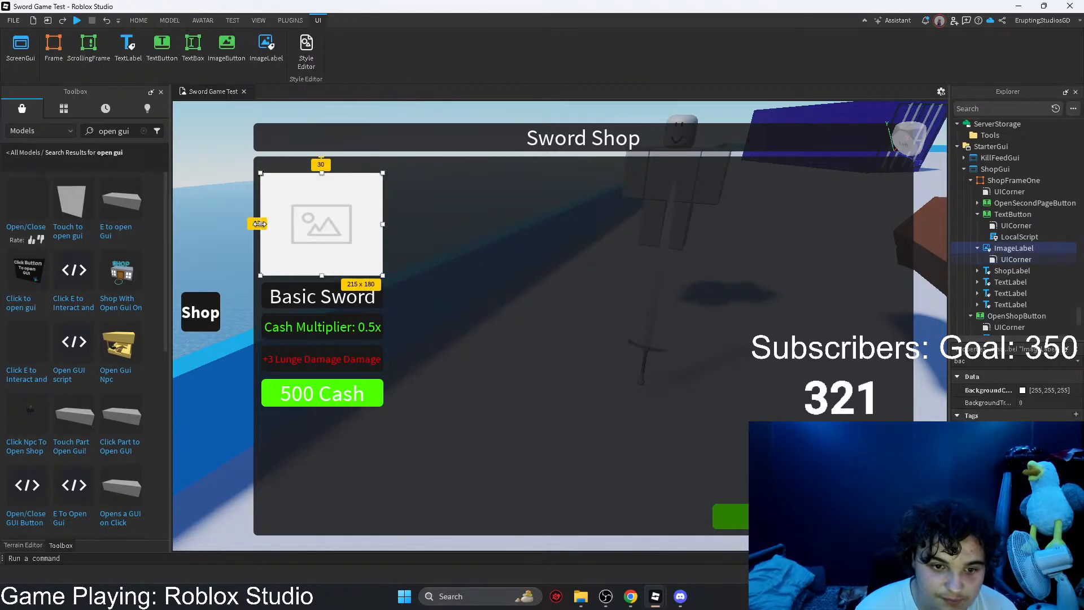
pyautogui.moveTo(259, 225); pyautogui.dragTo(261, 224)
pyautogui.moveTo(381, 223); pyautogui.dragTo(387, 222)
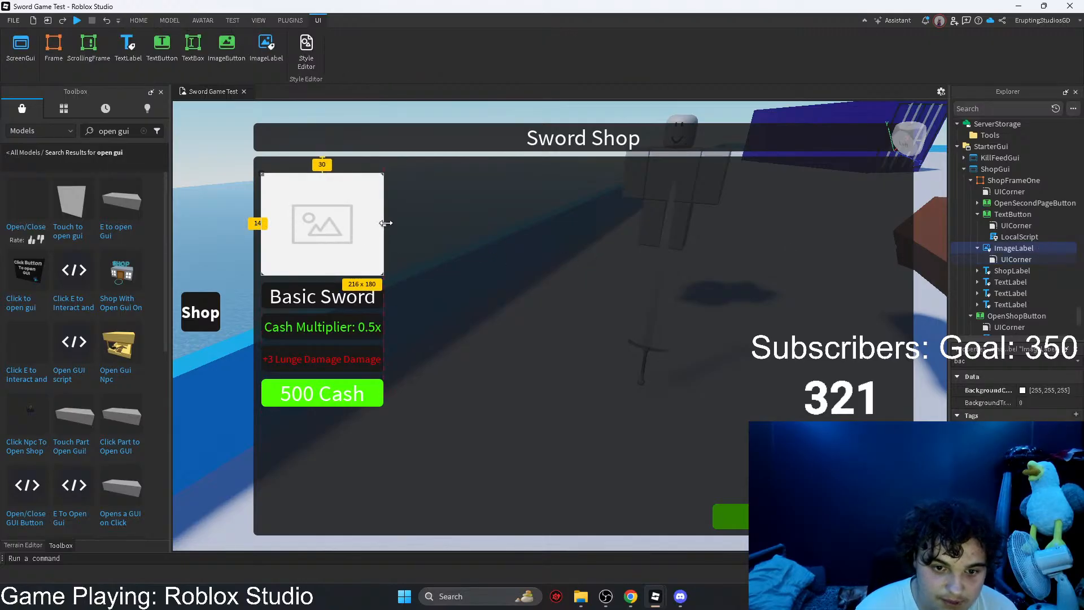
# Step: Select the ImageLabel, the three item labels and the 500 Cash button together, and move them slightly up within ShopFrameOne
pyautogui.keyDown('shift'); pyautogui.click(349, 303); pyautogui.keyUp('shift')
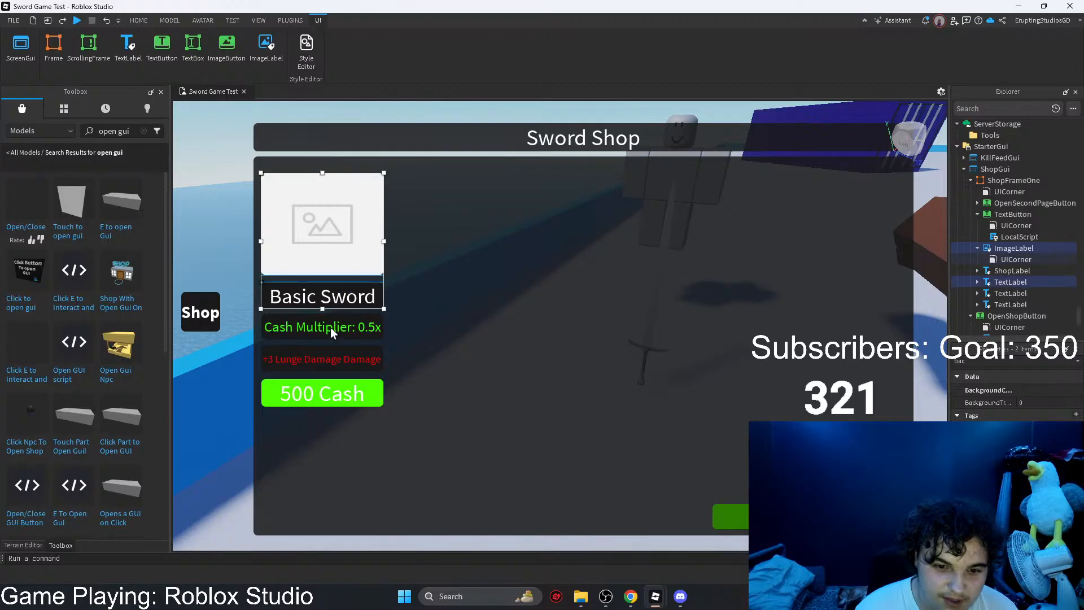
pyautogui.keyDown('shift'); pyautogui.click(330, 327); pyautogui.keyUp('shift')
pyautogui.keyDown('shift'); pyautogui.click(330, 359); pyautogui.keyUp('shift')
pyautogui.keyDown('shift'); pyautogui.click(325, 392); pyautogui.keyUp('shift')
pyautogui.moveTo(349, 397); pyautogui.dragTo(349, 388)
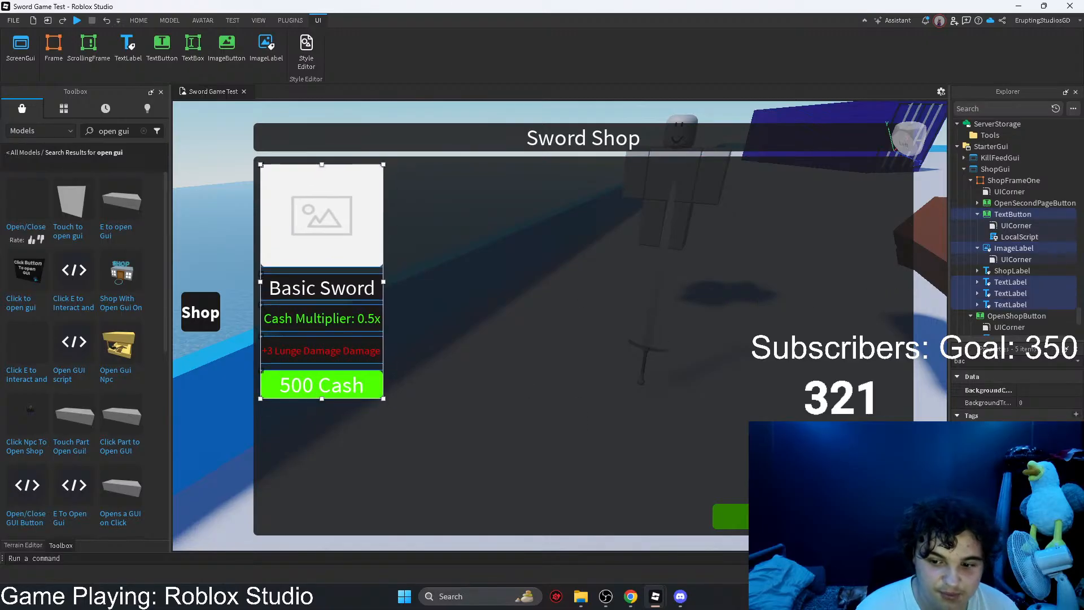
pyautogui.click(729, 515)
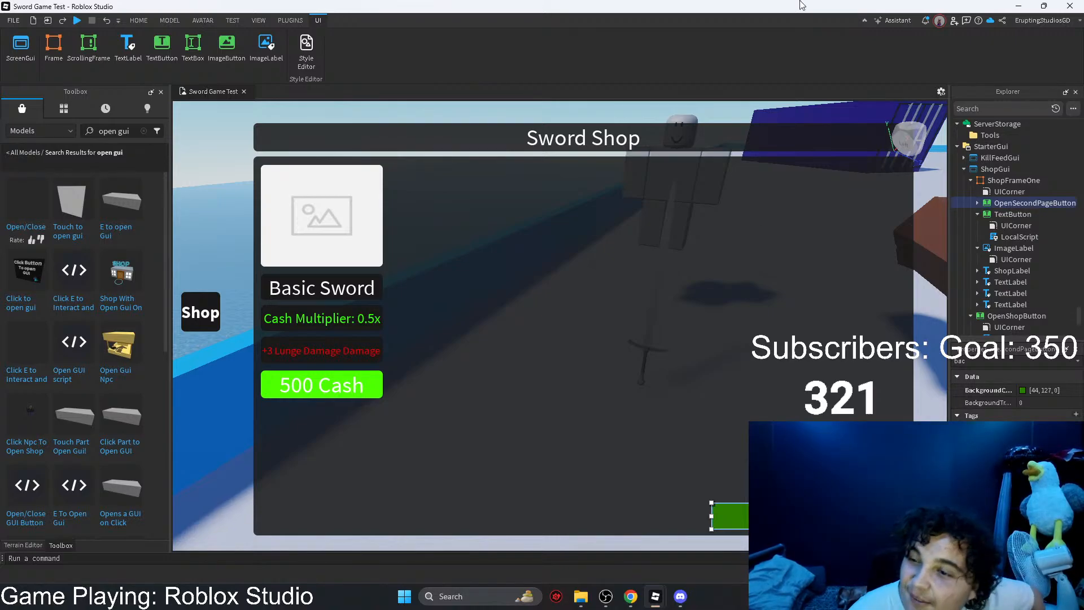
# Step: Switch to Chrome and reply to the newest DevForum answer that the sword cannot be held and part of it would not weld to the handle
pyautogui.click(1019, 5)
pyautogui.moveTo(631, 596)
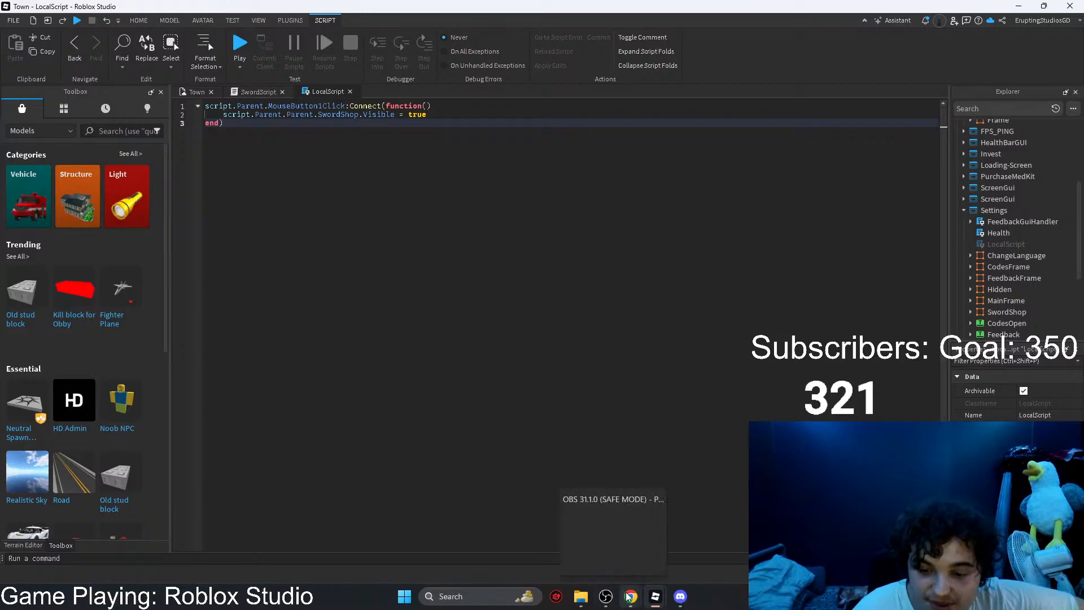
pyautogui.click(685, 543)
pyautogui.scroll(-2, 376, 426)
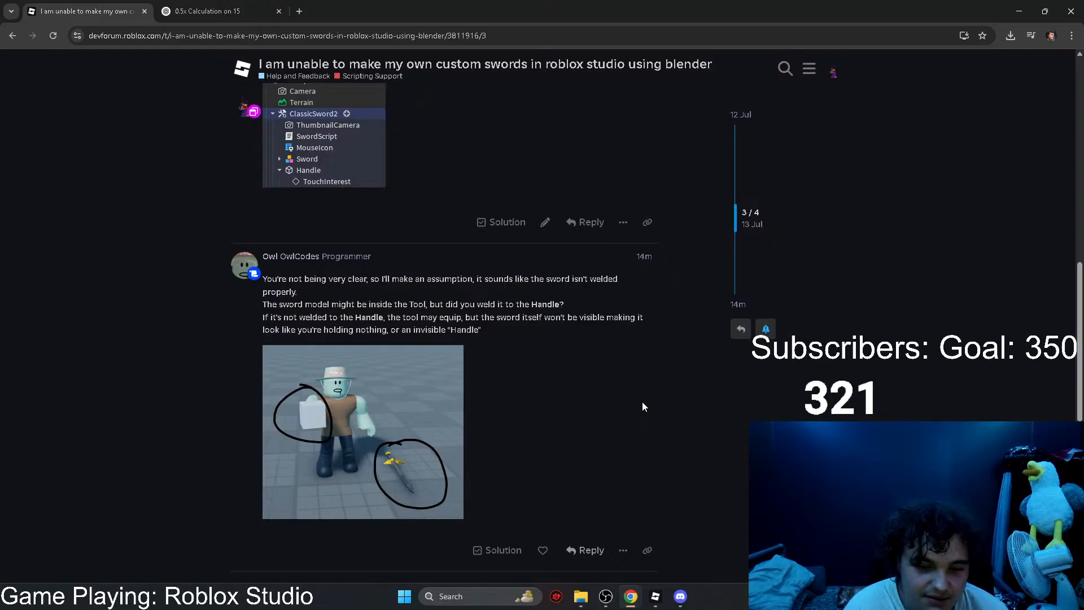
pyautogui.scroll(-3, 560, 263)
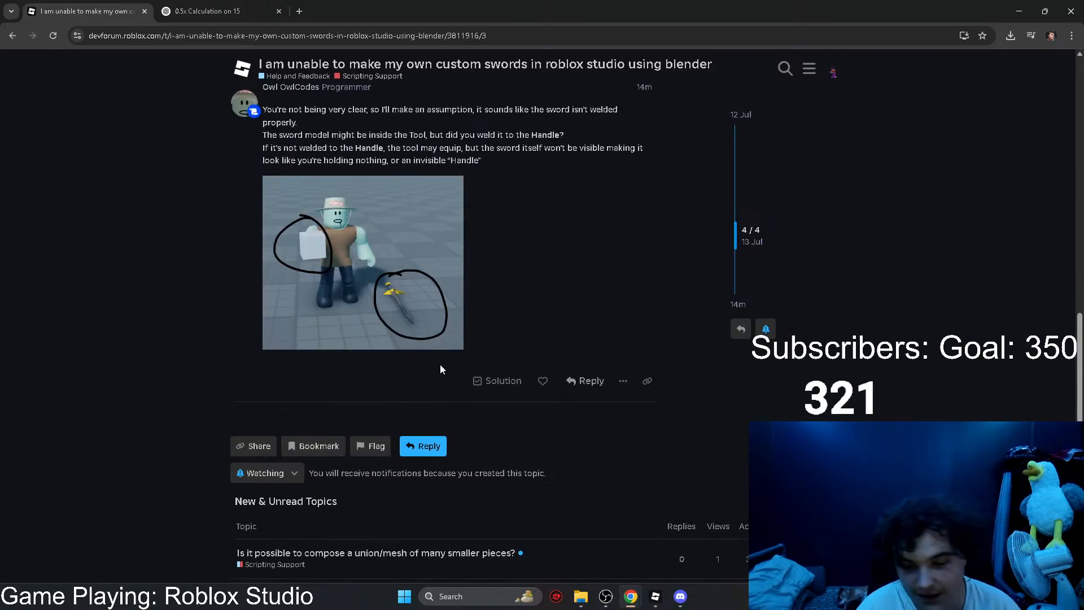
pyautogui.click(594, 386)
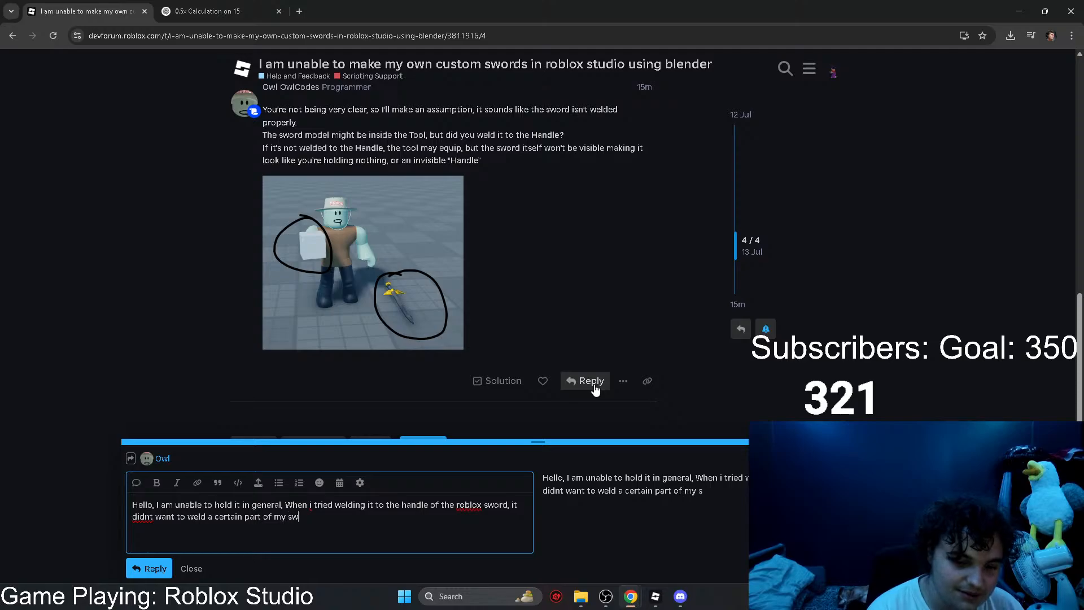
pyautogui.click(150, 568)
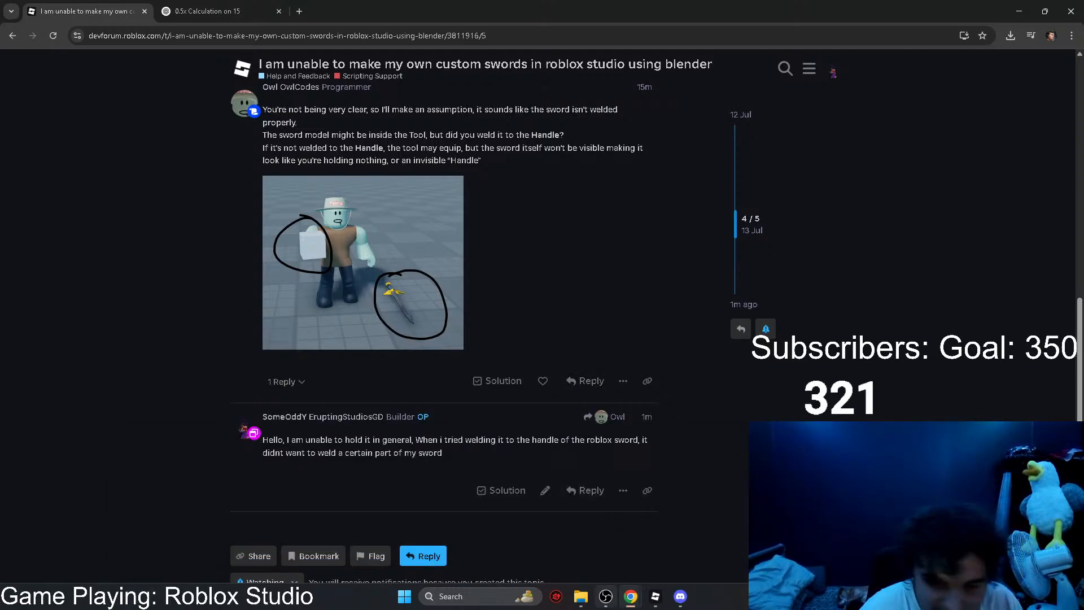
# Step: Switch to Roblox Studio and widen the ImageLabel, the three item labels and the 500 Cash button together to a width of 217
pyautogui.moveTo(653, 597)
pyautogui.click(632, 541)
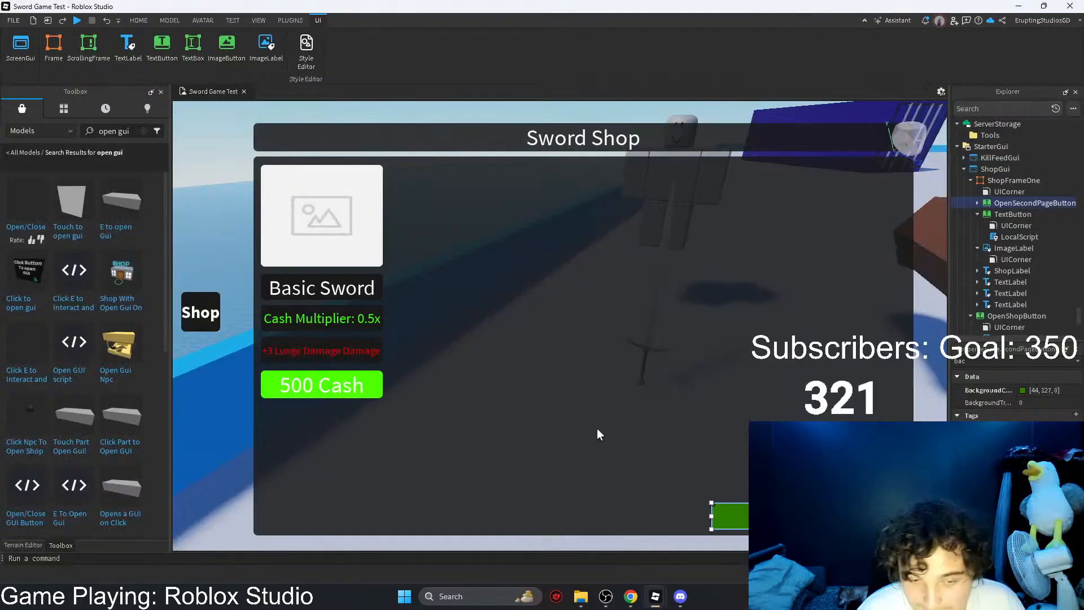
pyautogui.click(984, 215)
pyautogui.click(381, 247)
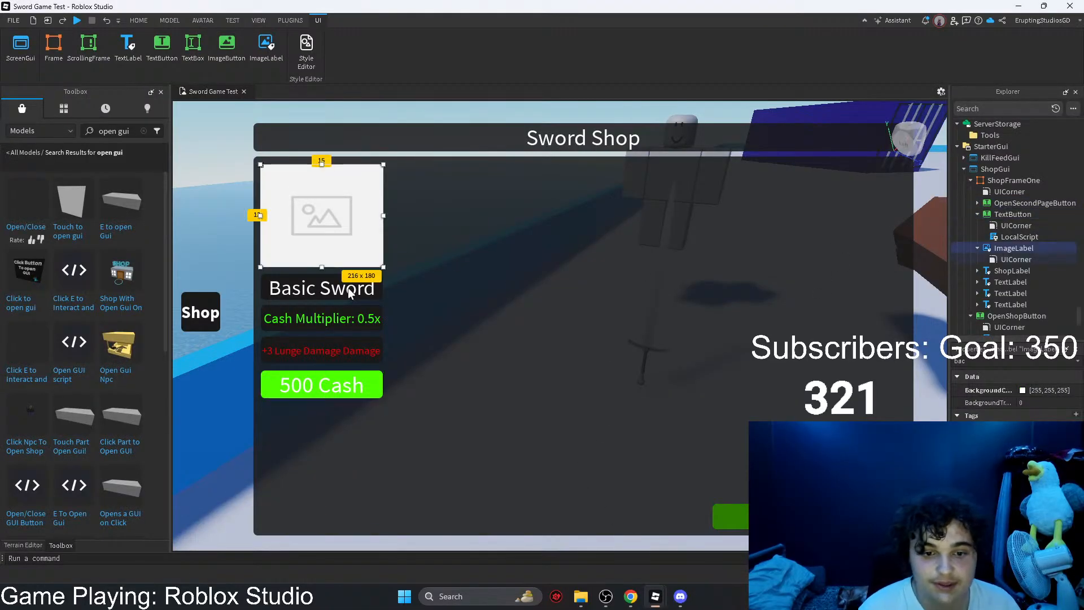
pyautogui.click(339, 319)
pyautogui.keyDown('ctrl'); pyautogui.click(351, 355); pyautogui.keyUp('ctrl')
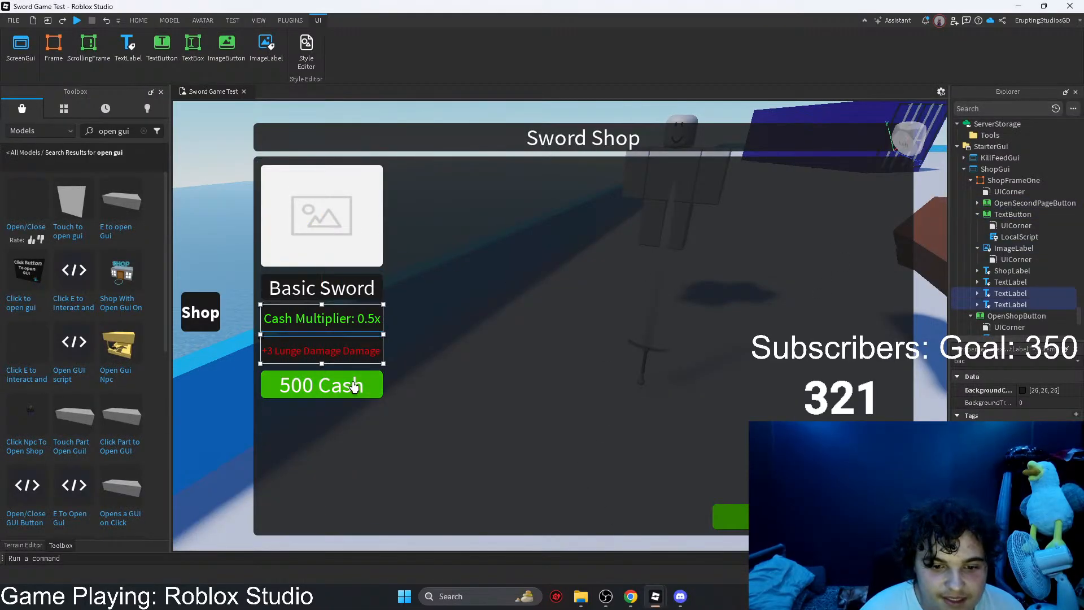
pyautogui.keyDown('ctrl'); pyautogui.click(350, 384); pyautogui.keyUp('ctrl')
pyautogui.click(361, 246)
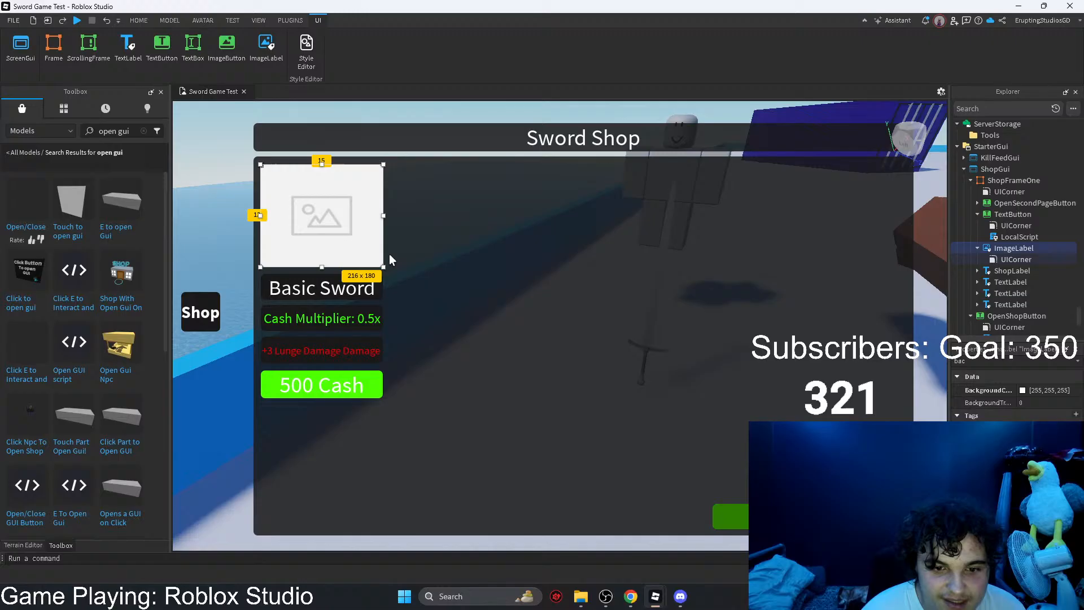
pyautogui.keyDown('ctrl'); pyautogui.click(344, 293); pyautogui.keyUp('ctrl')
pyautogui.keyDown('ctrl'); pyautogui.click(339, 318); pyautogui.keyUp('ctrl')
pyautogui.keyDown('ctrl'); pyautogui.click(339, 351); pyautogui.keyUp('ctrl')
pyautogui.keyDown('ctrl'); pyautogui.click(336, 394); pyautogui.keyUp('ctrl')
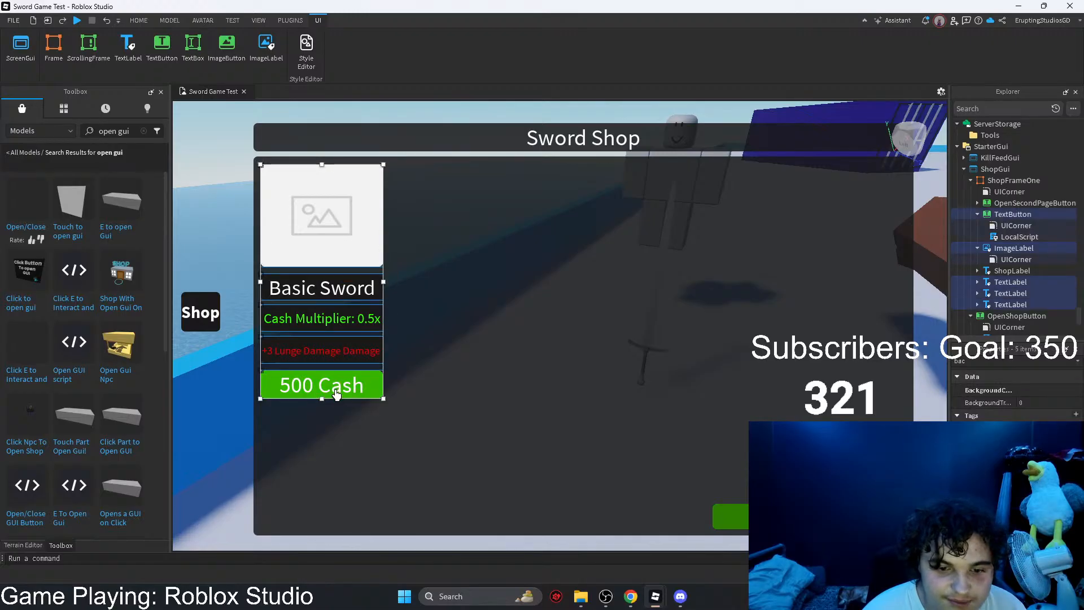
pyautogui.moveTo(384, 281)
pyautogui.mouseDown()
pyautogui.moveTo(363, 282)
pyautogui.moveTo(384, 281)
pyautogui.mouseUp()
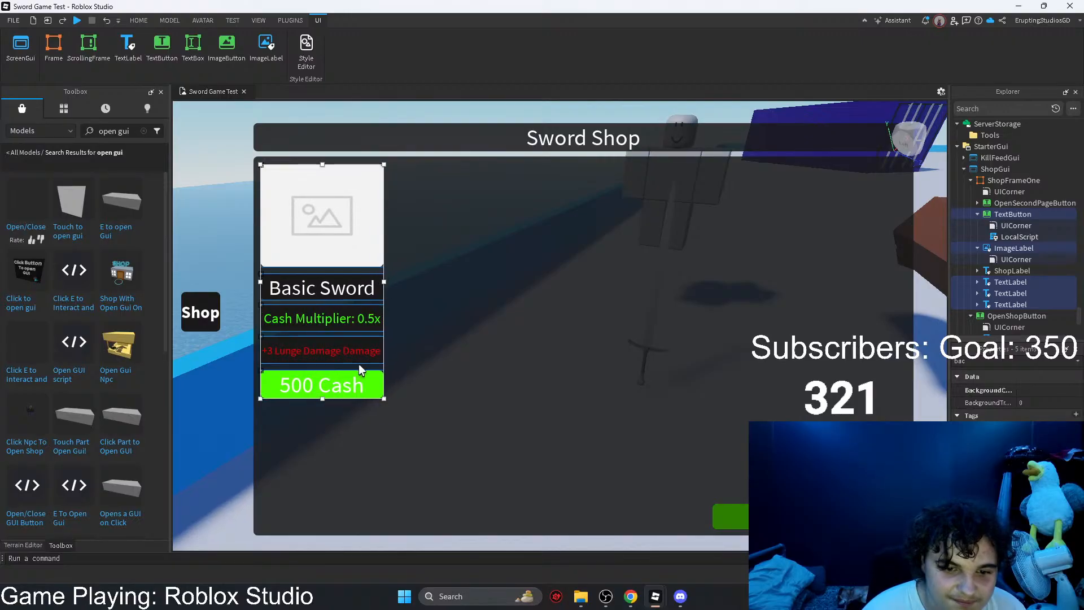
pyautogui.click(426, 312)
# Step: Increase the ImageLabel's height so its size is 217 x 183
pyautogui.click(344, 245)
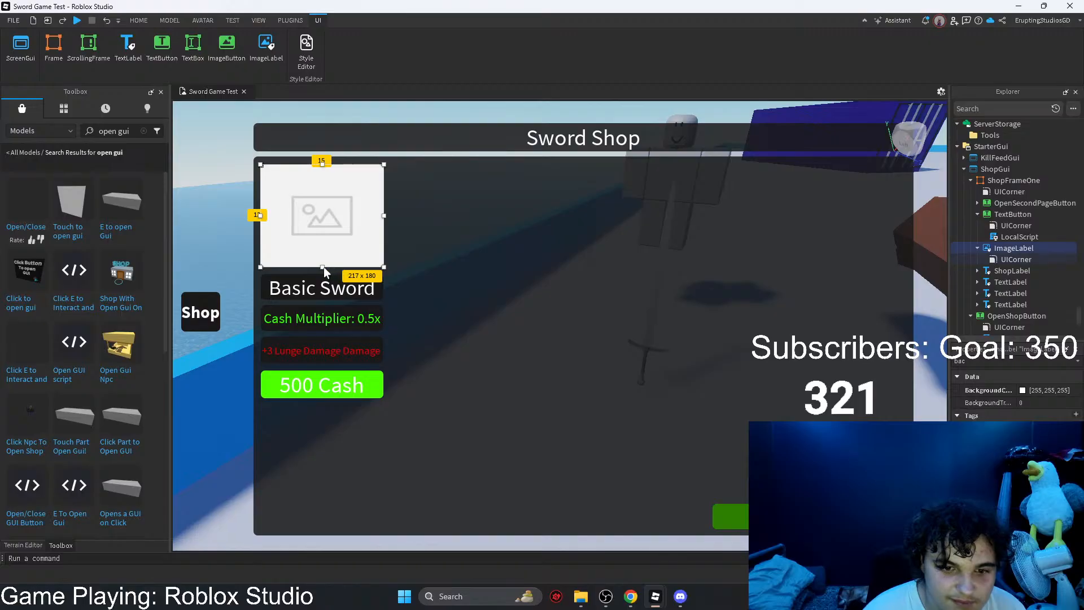
pyautogui.moveTo(323, 268); pyautogui.dragTo(323, 268)
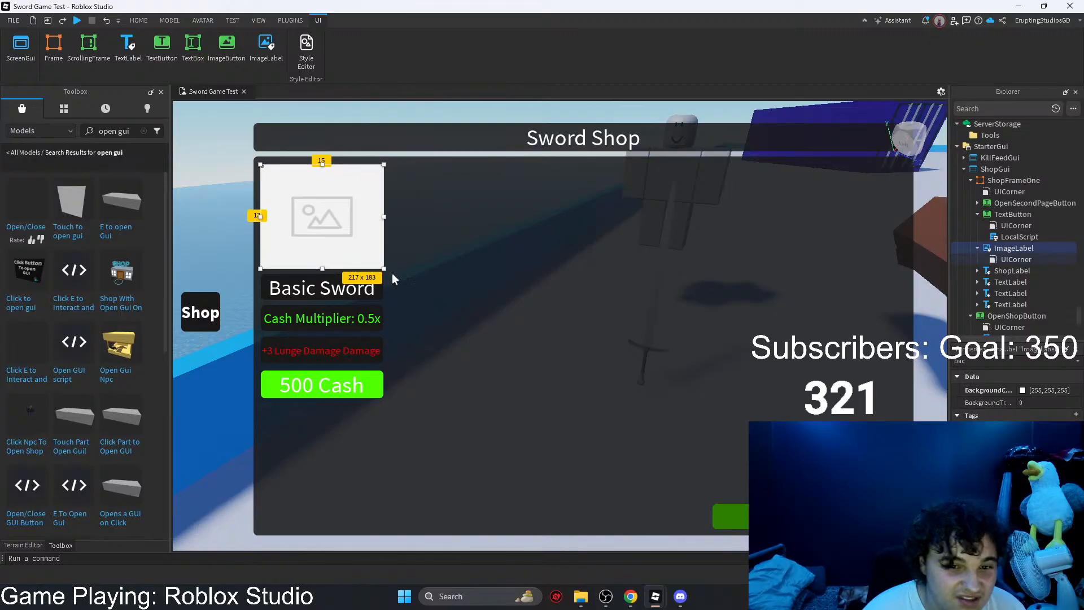
pyautogui.click(493, 265)
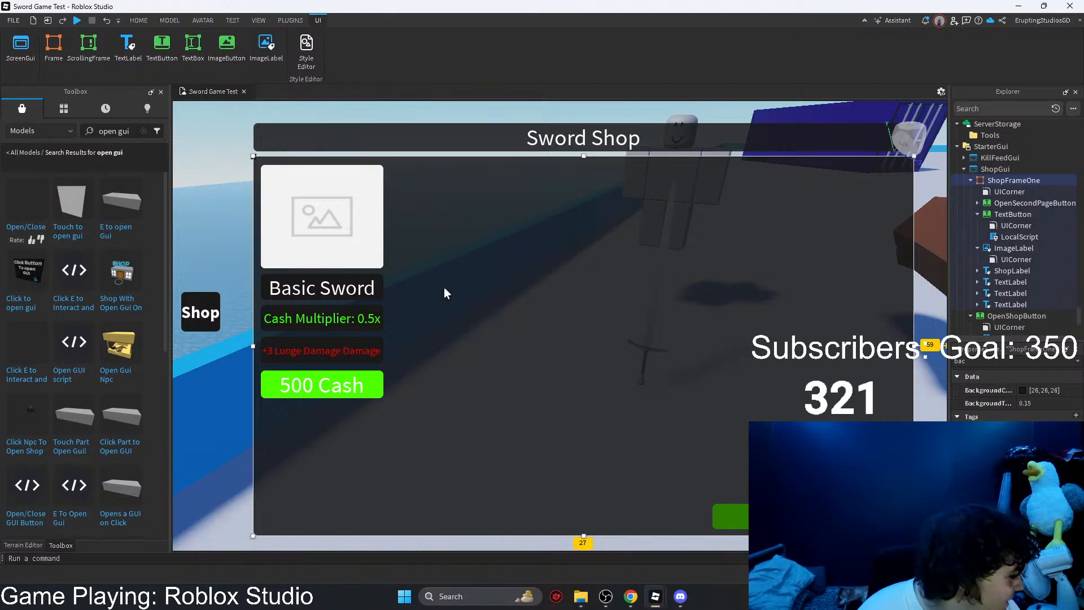
# Step: Hide ShopFrameOne by turning off its Visible property
pyautogui.click(322, 384)
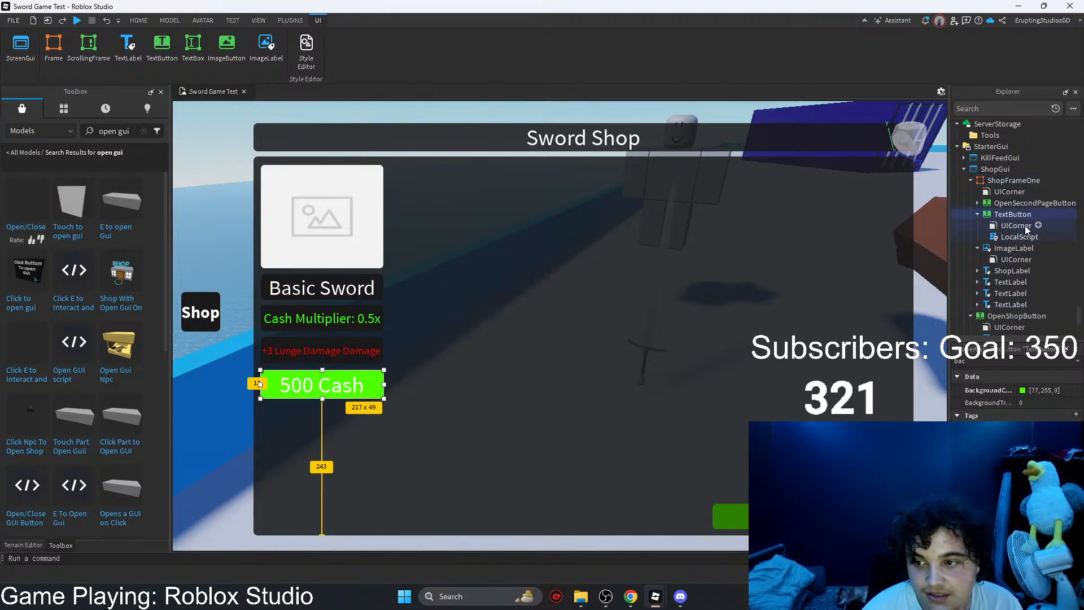
pyautogui.click(855, 258)
pyautogui.write('v')
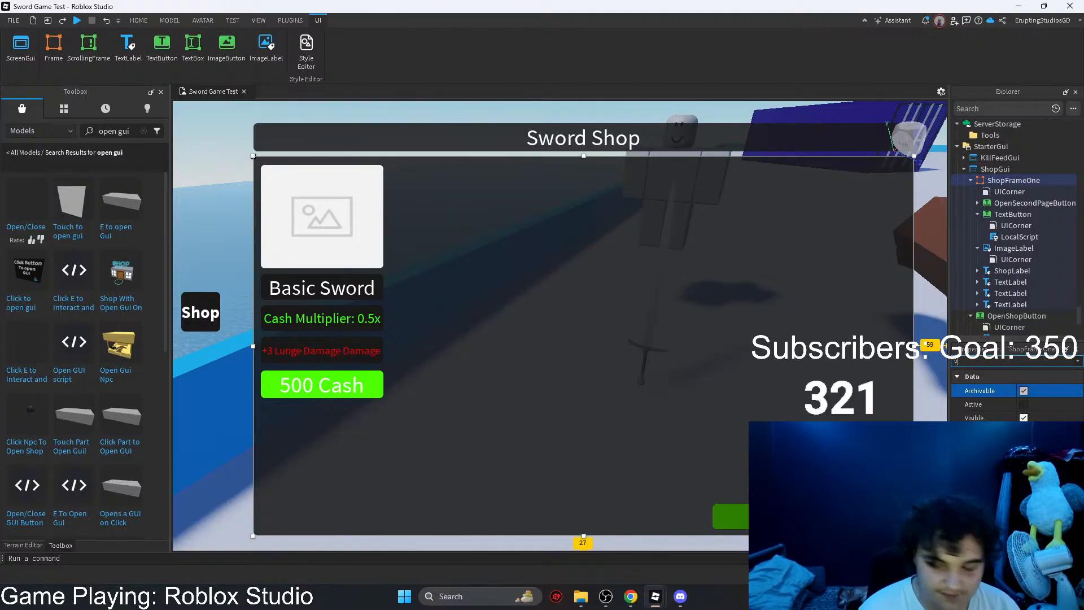
pyautogui.click(1024, 417)
pyautogui.moveTo(636, 414); pyautogui.dragTo(633, 410, button='right')
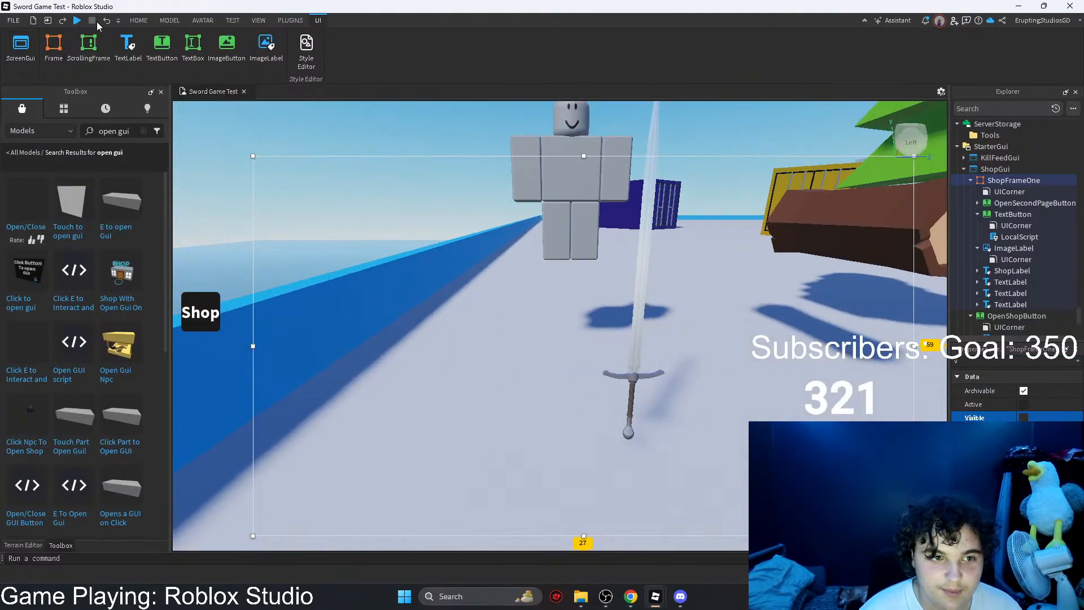
# Step: Move the ClassicSword2 tool off the map, out over the open water
pyautogui.click(134, 24)
pyautogui.click(129, 45)
pyautogui.click(633, 368)
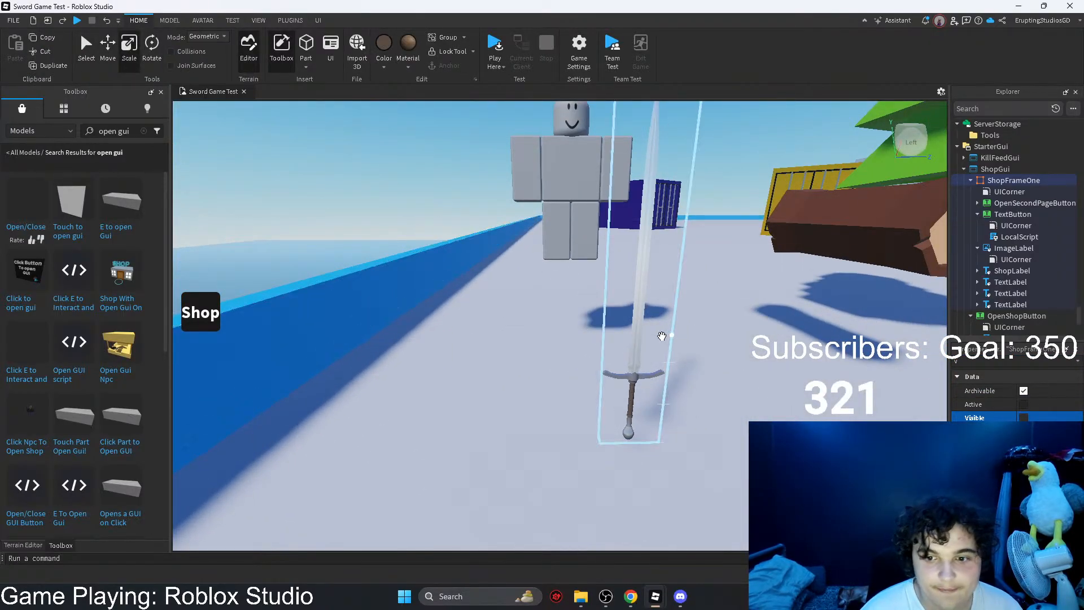
pyautogui.moveTo(639, 385); pyautogui.dragTo(553, 446)
pyautogui.scroll(3, 394, 284)
pyautogui.press('w')
pyautogui.click(538, 228)
# Step: Insert a block part near the sword over the water and stretch it into a long plank
pyautogui.click(384, 48)
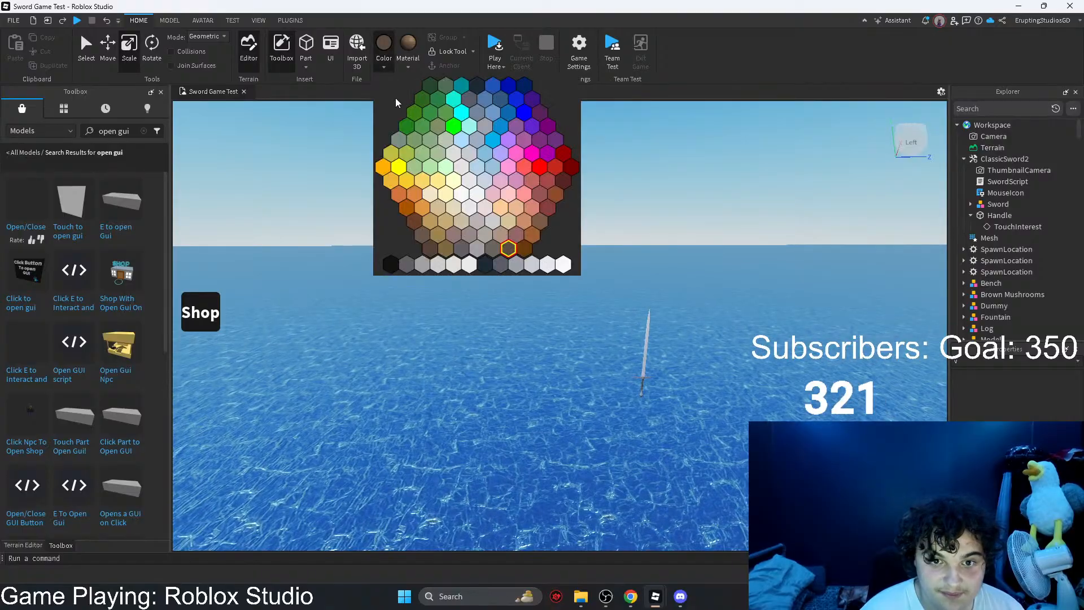
pyautogui.click(335, 80)
pyautogui.press('w')
pyautogui.moveTo(369, 141); pyautogui.dragTo(361, 214, button='right')
pyautogui.click(178, 23)
pyautogui.click(408, 48)
pyautogui.moveTo(509, 319); pyautogui.dragTo(503, 316)
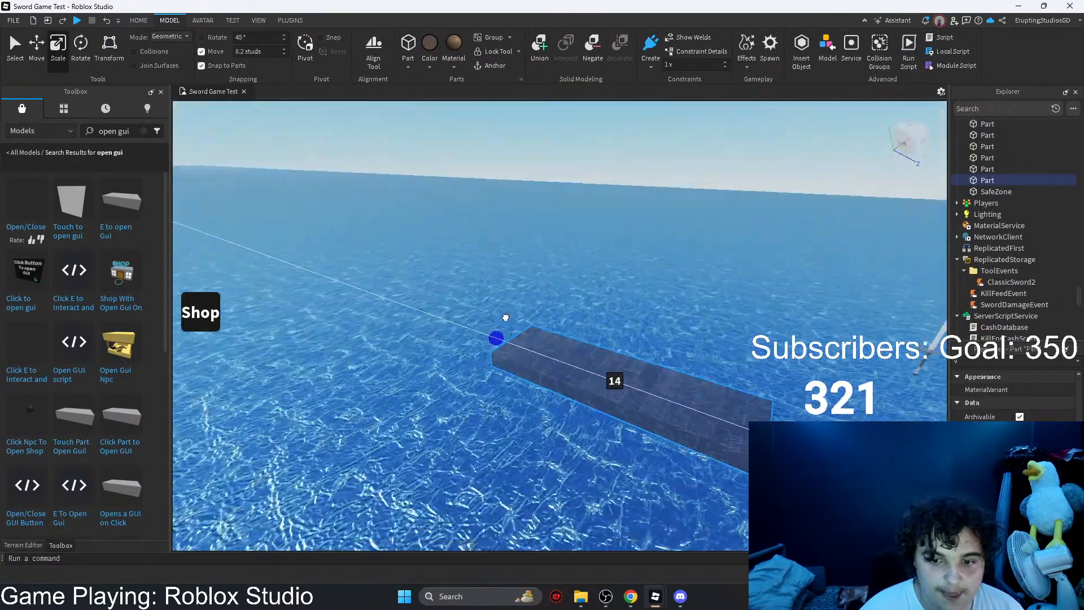
pyautogui.moveTo(503, 316); pyautogui.dragTo(542, 345, button='right')
pyautogui.press('w')
pyautogui.press('d')
# Step: Colour the long part black and apply the Smooth Plastic material to it
pyautogui.click(451, 64)
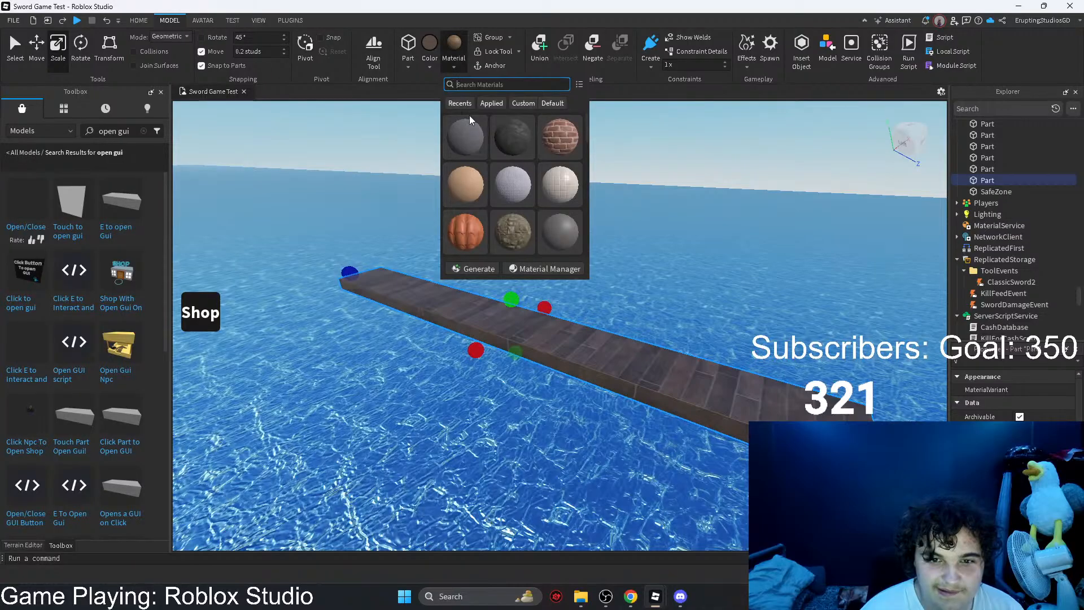
pyautogui.click(480, 83)
pyautogui.click(430, 51)
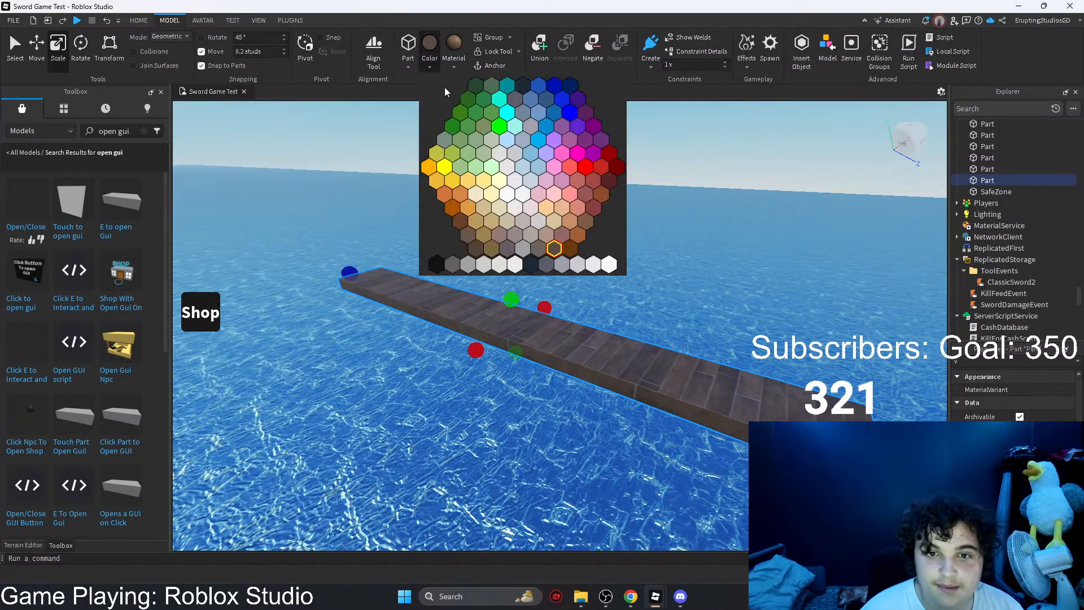
pyautogui.click(435, 264)
pyautogui.click(453, 45)
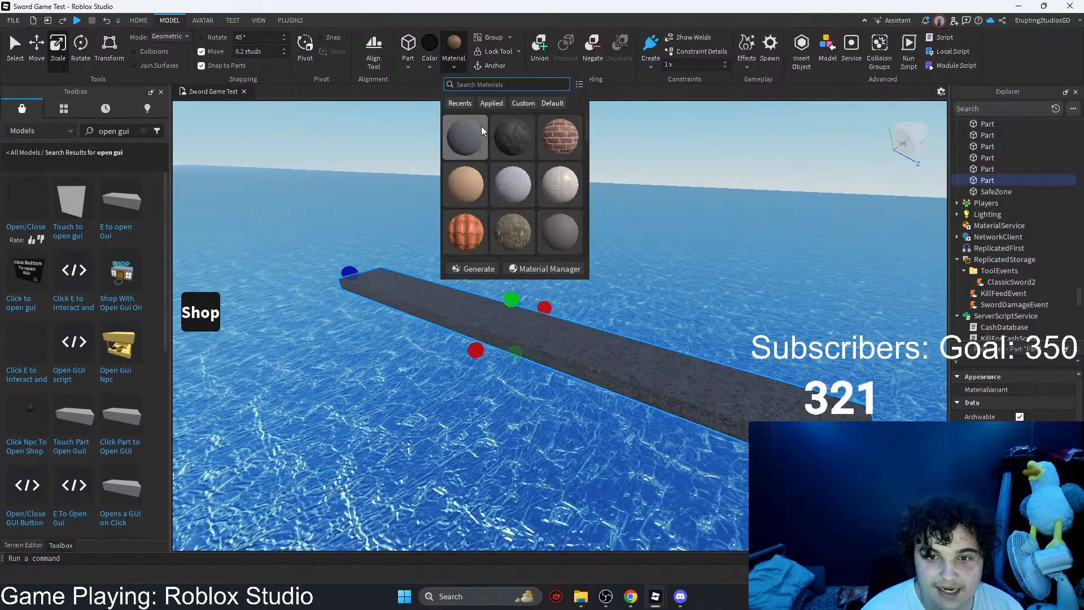
pyautogui.write('smoo')
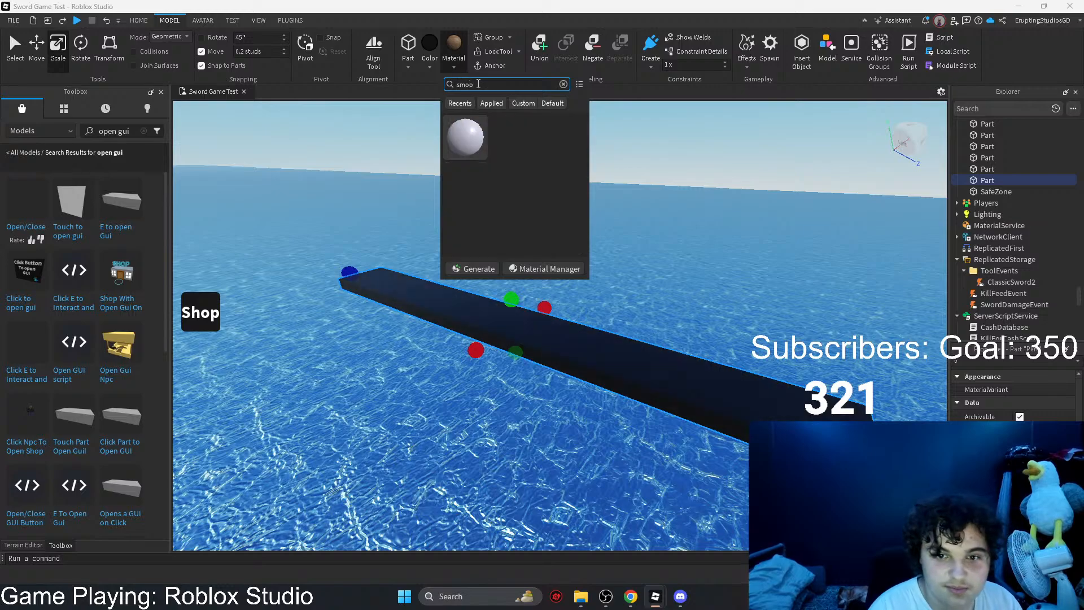
pyautogui.click(465, 138)
# Step: Widen the black part on both sides into a large flat floor beneath the sword
pyautogui.moveTo(498, 230); pyautogui.dragTo(498, 230, button='right')
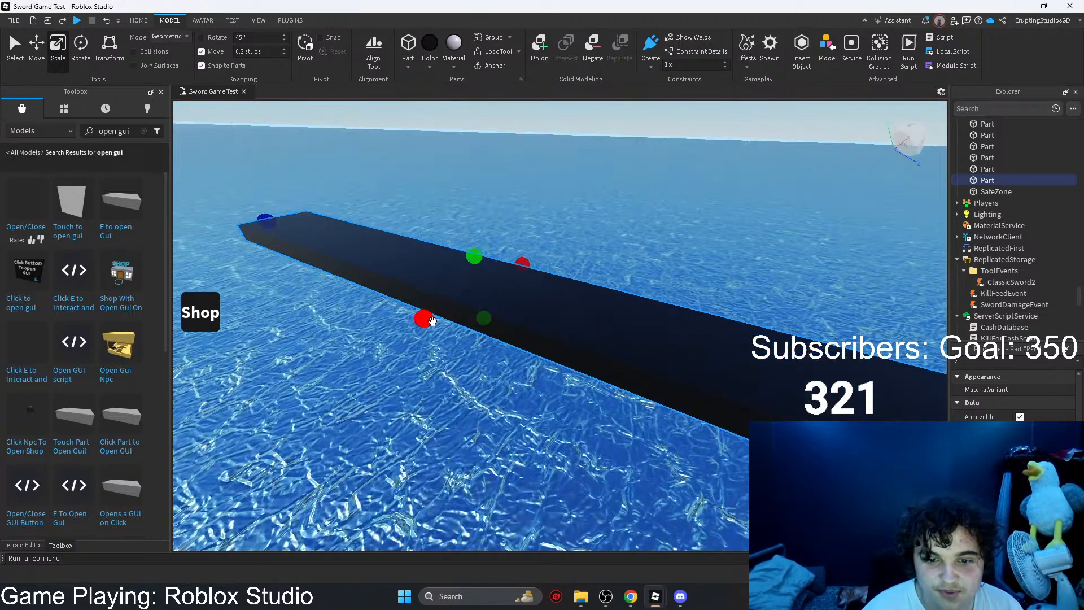
pyautogui.moveTo(428, 320); pyautogui.dragTo(429, 321)
pyautogui.moveTo(428, 321); pyautogui.dragTo(429, 321, button='right')
pyautogui.moveTo(428, 321); pyautogui.dragTo(431, 322)
pyautogui.moveTo(431, 322); pyautogui.dragTo(431, 322, button='right')
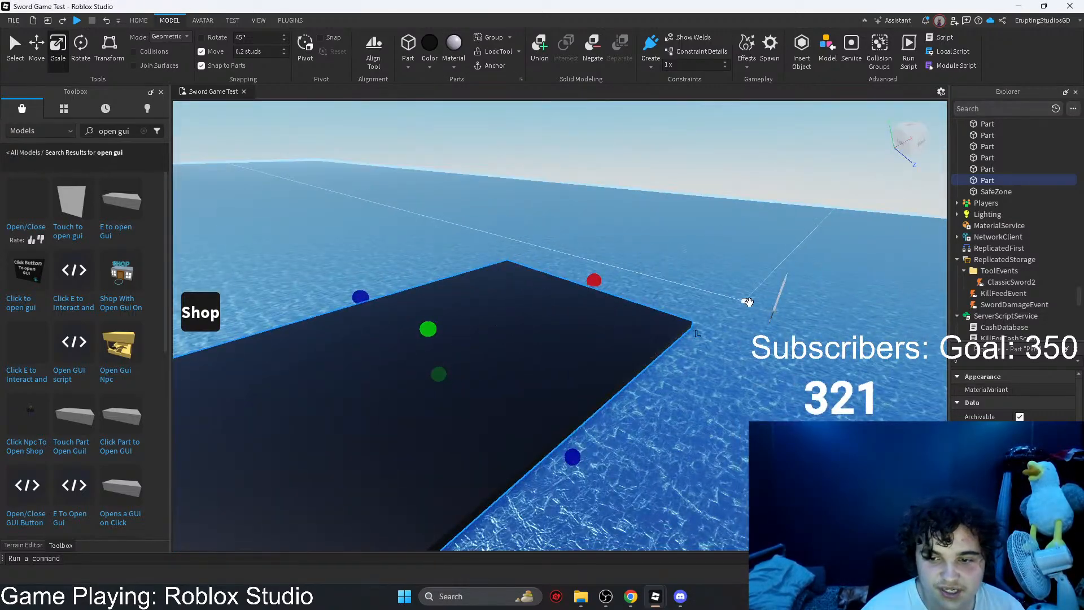
pyautogui.moveTo(776, 310); pyautogui.dragTo(485, 334)
pyautogui.click(430, 367)
pyautogui.moveTo(430, 367); pyautogui.dragTo(430, 366, button='right')
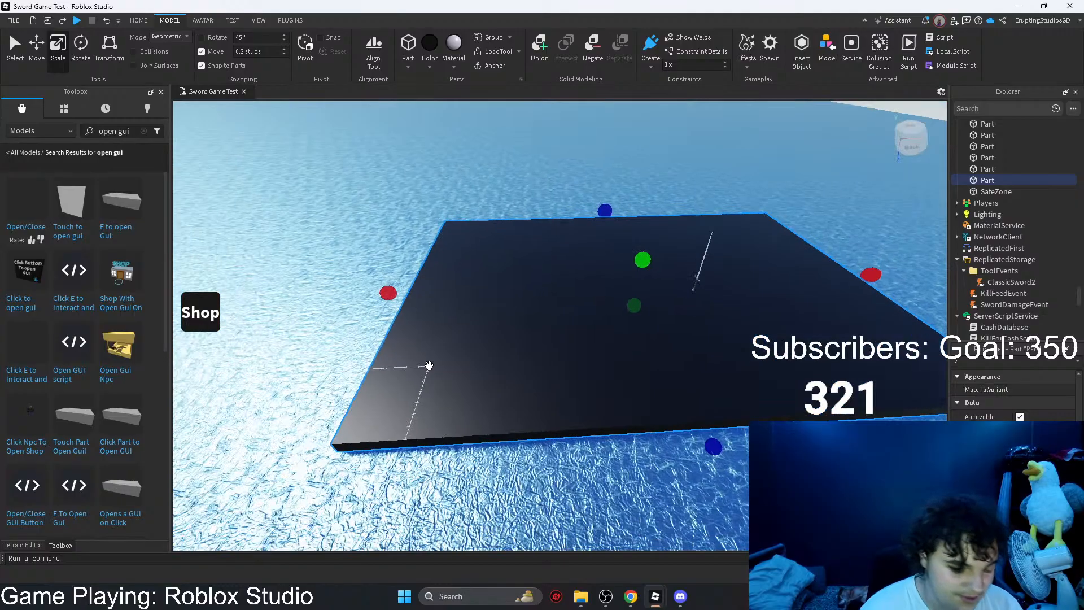
# Step: Duplicate the black floor and shape the copy into a tall vertical wall along the floor's edge behind the sword
pyautogui.hotkey('ctrl', 'c')
pyautogui.hotkey('ctrl', 'v')
pyautogui.press('d')
pyautogui.moveTo(366, 227); pyautogui.dragTo(662, 291)
pyautogui.moveTo(687, 180); pyautogui.dragTo(687, 185)
pyautogui.moveTo(687, 185); pyautogui.dragTo(687, 185, button='right')
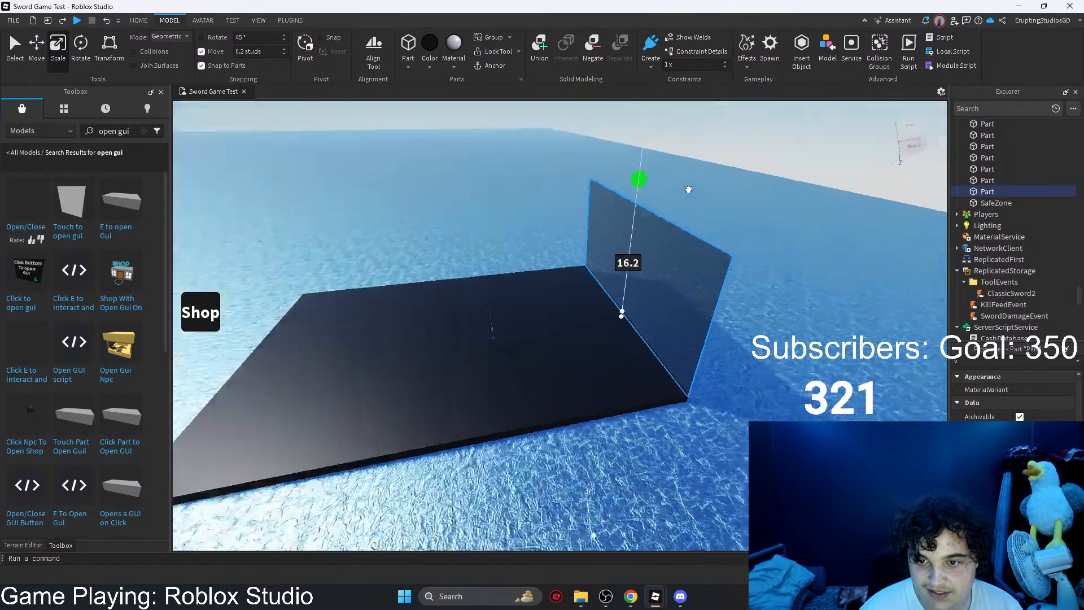
pyautogui.moveTo(687, 184); pyautogui.dragTo(678, 148)
pyautogui.moveTo(687, 185); pyautogui.dragTo(687, 184, button='right')
pyautogui.moveTo(678, 148); pyautogui.dragTo(736, 166)
# Step: Select the black wall and floor together, browse the available materials, and apply Plastic to both
pyautogui.click(735, 169)
pyautogui.press('a')
pyautogui.moveTo(736, 169); pyautogui.dragTo(736, 170, button='right')
pyautogui.press('w')
pyautogui.click(628, 197)
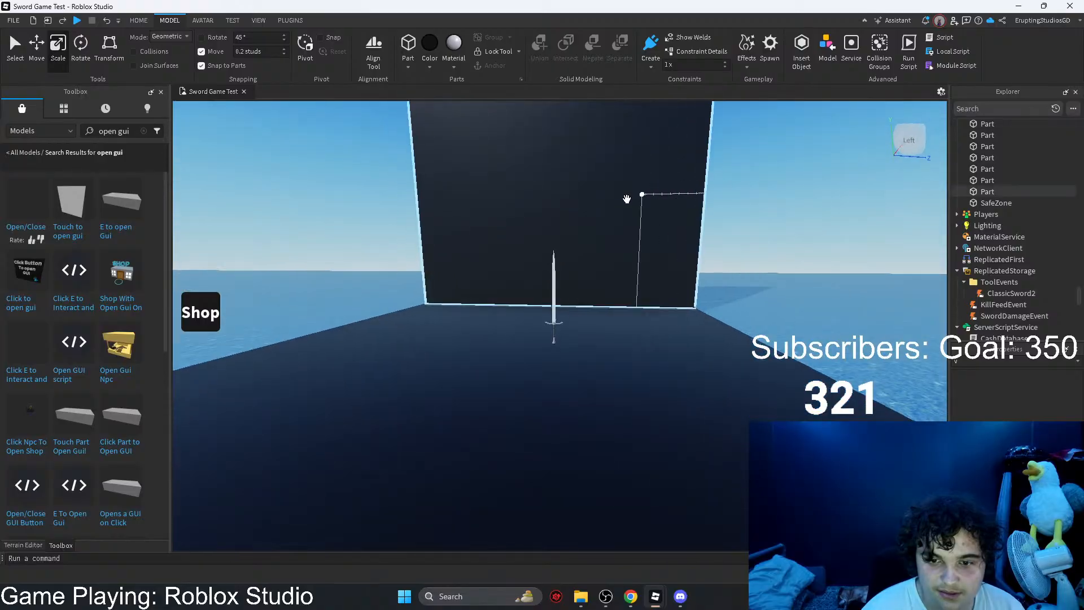
pyautogui.keyDown('shift'); pyautogui.click(639, 380); pyautogui.keyUp('shift')
pyautogui.click(453, 66)
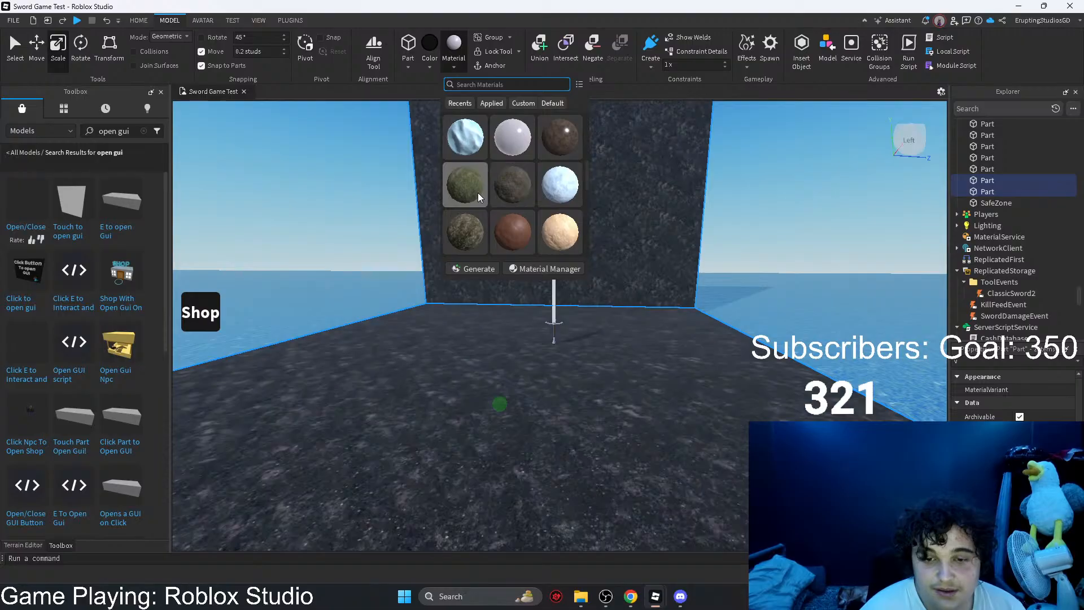
pyautogui.scroll(-2, 473, 228)
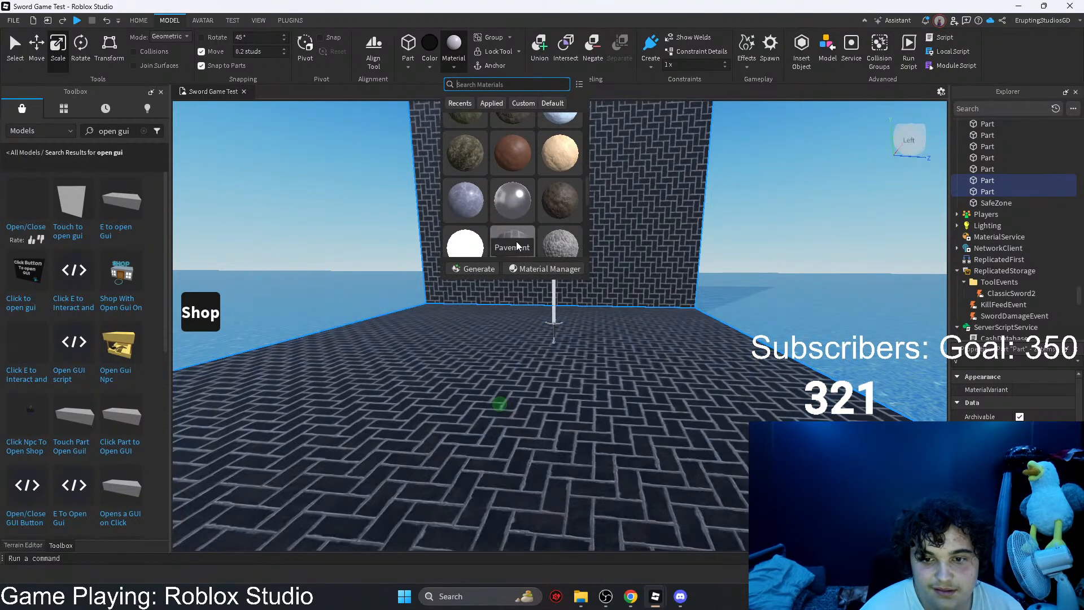
pyautogui.scroll(-2, 564, 235)
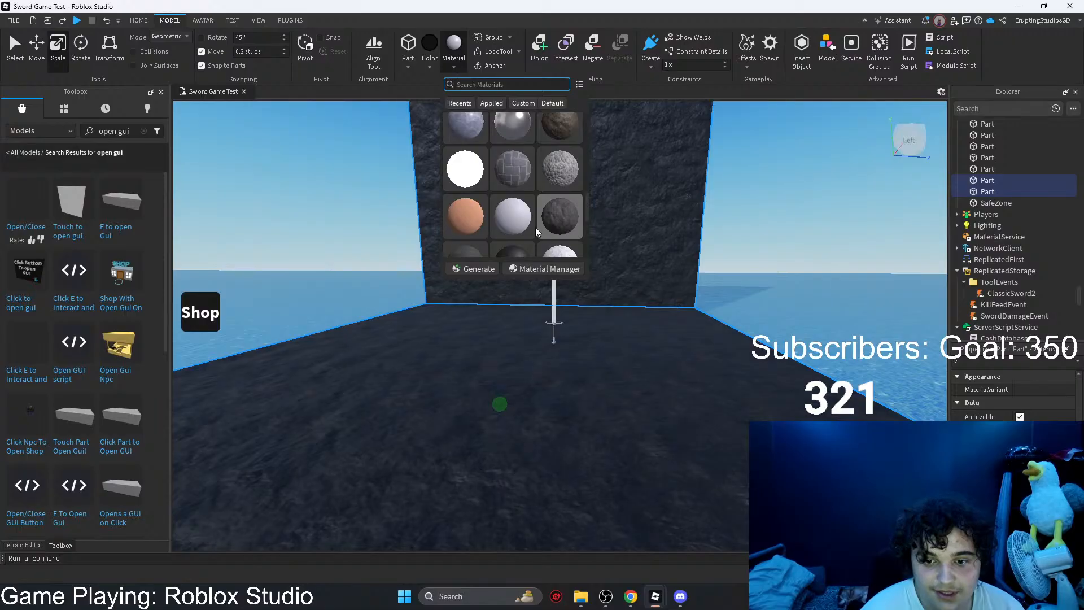
pyautogui.click(512, 221)
pyautogui.click(734, 220)
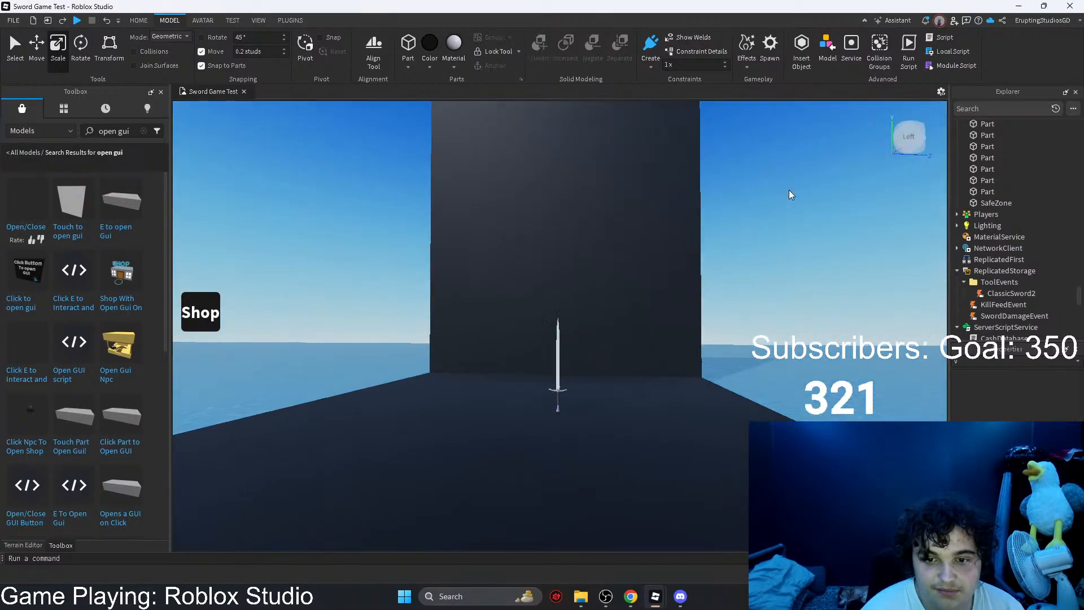
# Step: Examine the sword's blade and hilt from the front, framed against the dark wall
pyautogui.click(615, 239)
pyautogui.press('w')
pyautogui.moveTo(614, 239); pyautogui.dragTo(613, 239, button='right')
pyautogui.click(796, 199)
pyautogui.moveTo(796, 198); pyautogui.dragTo(805, 197, button='right')
pyautogui.press('s')
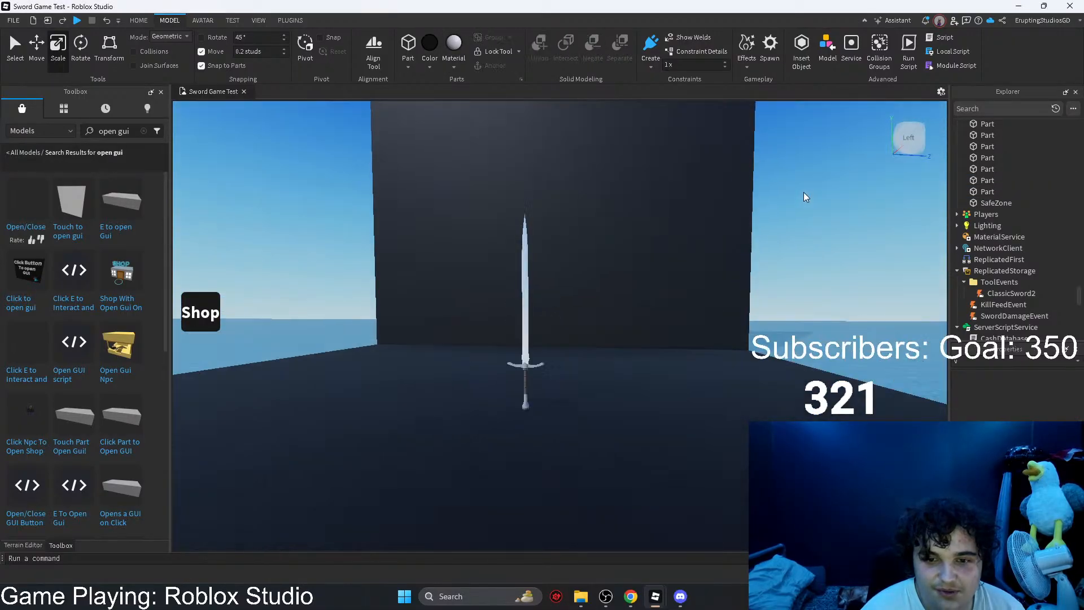
pyautogui.press('w')
pyautogui.click(500, 305)
pyautogui.press('s')
pyautogui.press('a')
pyautogui.press('w')
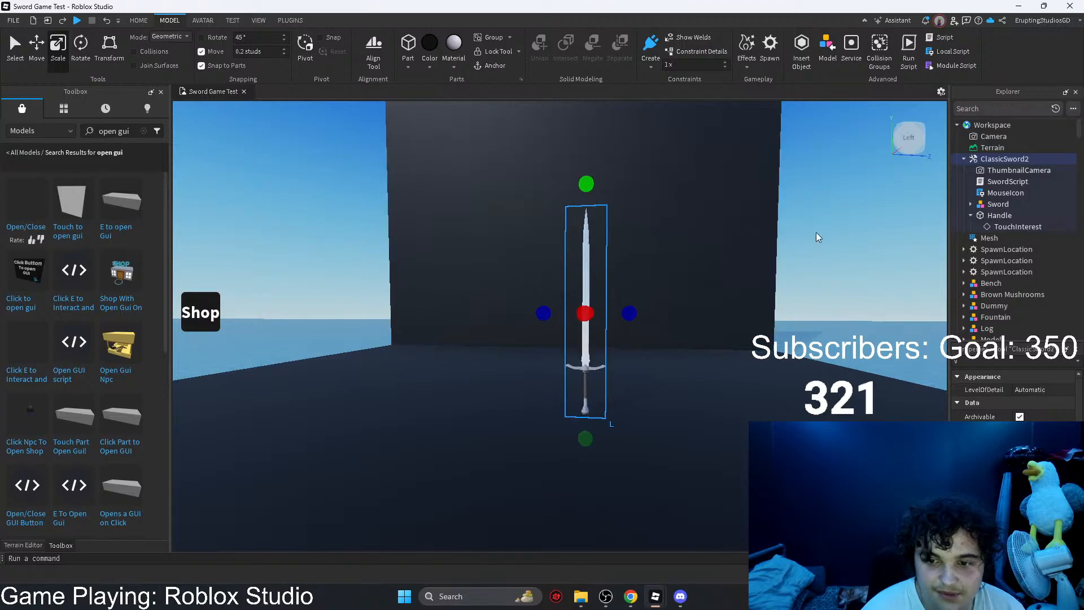
pyautogui.click(849, 234)
pyautogui.press('w')
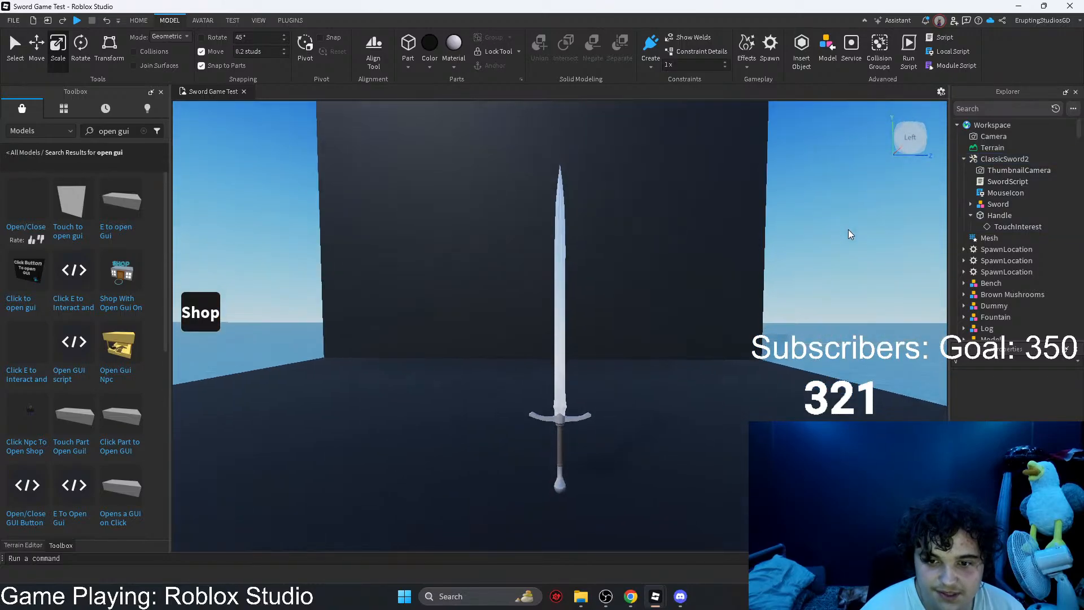
pyautogui.press('w')
pyautogui.moveTo(848, 230); pyautogui.dragTo(848, 229, button='right')
pyautogui.press('w')
pyautogui.press('d')
pyautogui.press('w')
pyautogui.press('w')
pyautogui.press('s')
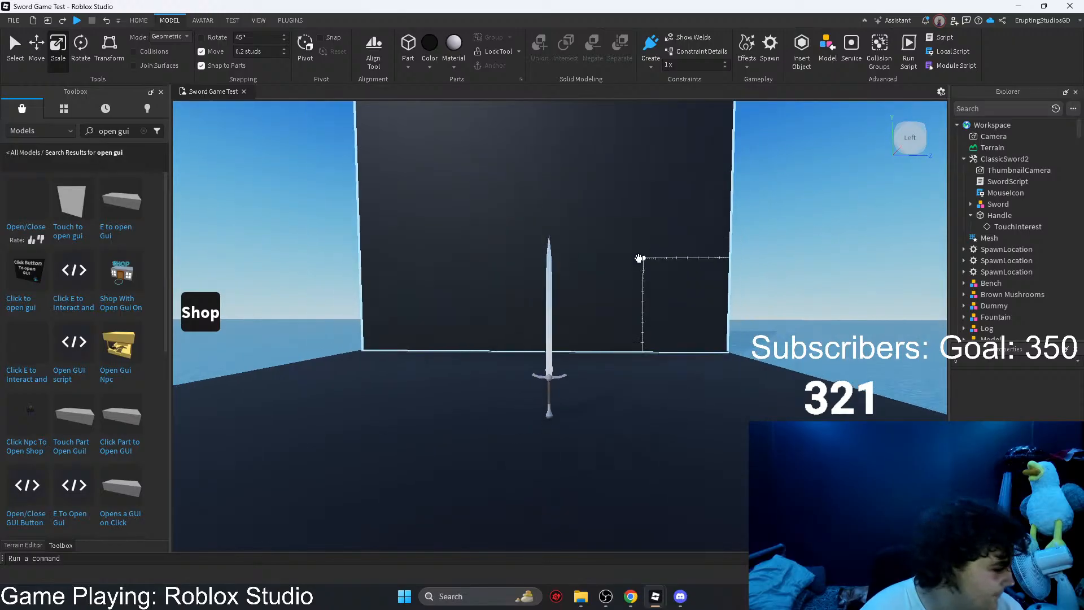
# Step: Scale up the sword standing in front of the dark wall
pyautogui.click(552, 273)
pyautogui.press('e')
pyautogui.moveTo(550, 228); pyautogui.dragTo(562, 210)
pyautogui.press('s')
pyautogui.click(662, 195)
# Step: Extend the dark wall outward on both sides so it reaches far beyond the sword
pyautogui.press('s')
pyautogui.click(486, 271)
pyautogui.moveTo(451, 292); pyautogui.dragTo(180, 292)
pyautogui.moveTo(653, 291); pyautogui.dragTo(937, 291)
pyautogui.press('s')
pyautogui.click(917, 206)
# Step: Widen the black floor on both sides to match the wall and frame the sword against the backdrop
pyautogui.click(591, 427)
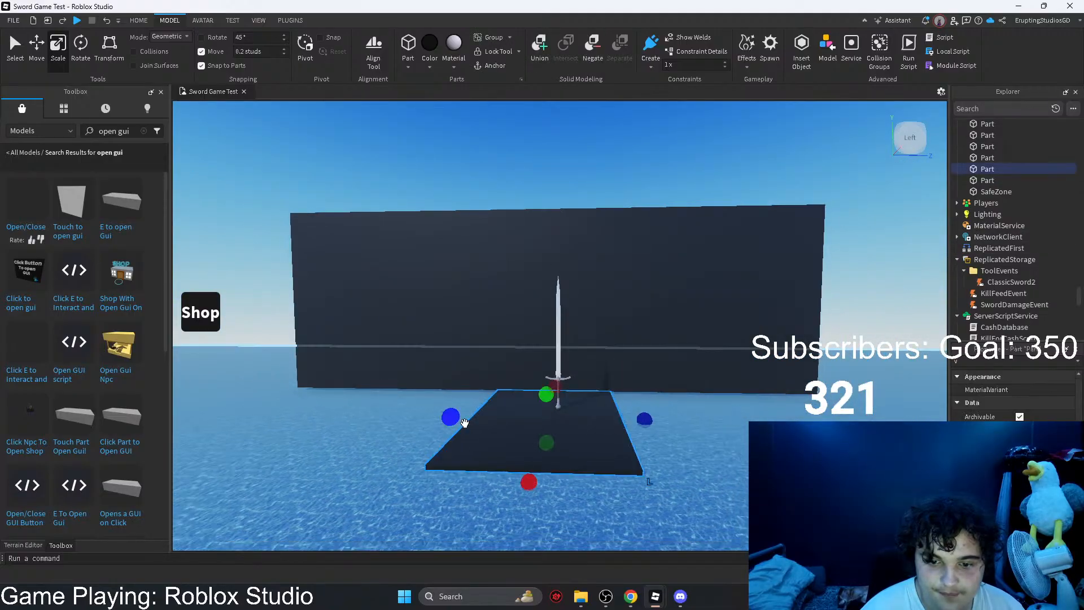
pyautogui.moveTo(451, 417); pyautogui.dragTo(178, 411)
pyautogui.moveTo(644, 418); pyautogui.dragTo(748, 407)
pyautogui.press('d')
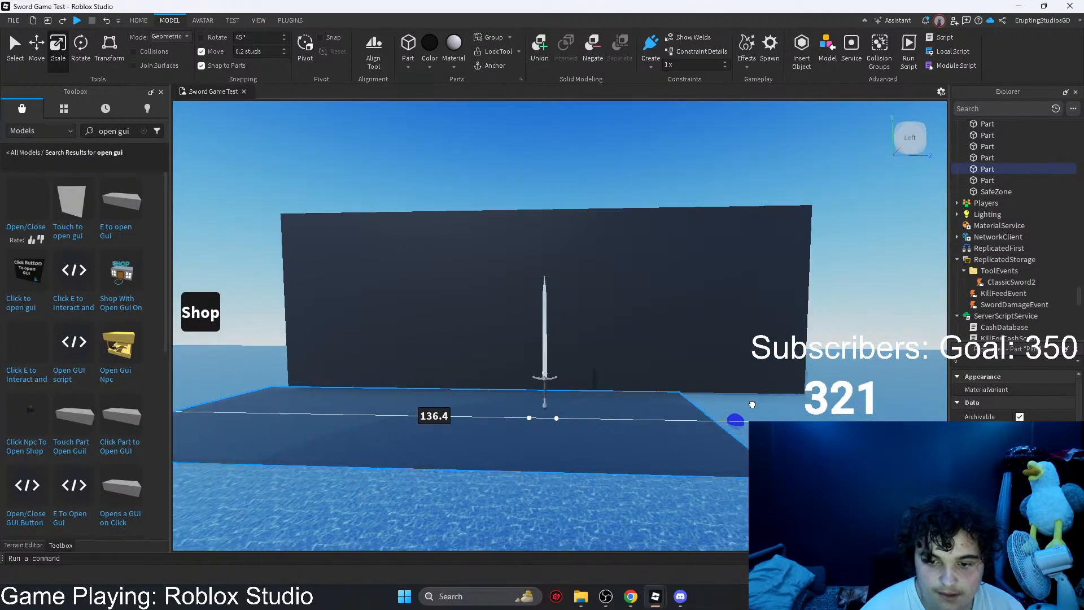
pyautogui.press('s')
pyautogui.click(815, 259)
pyautogui.press('w')
pyautogui.press('a')
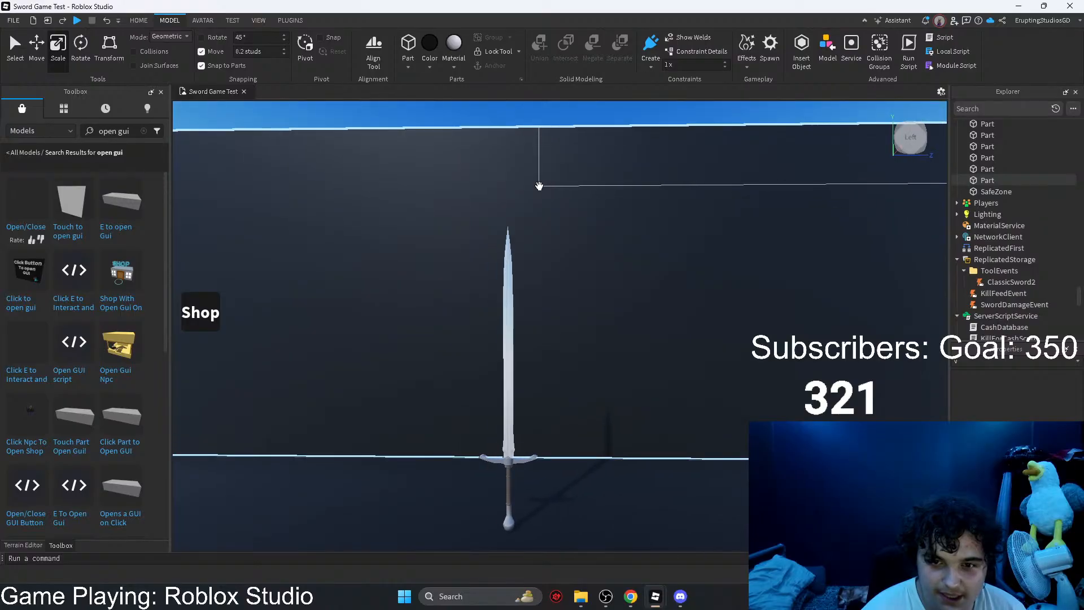
# Step: Inspect the sword against the dark wall and filter its properties for "ca"
pyautogui.press('w')
pyautogui.press('a')
pyautogui.click(549, 215)
pyautogui.press('s')
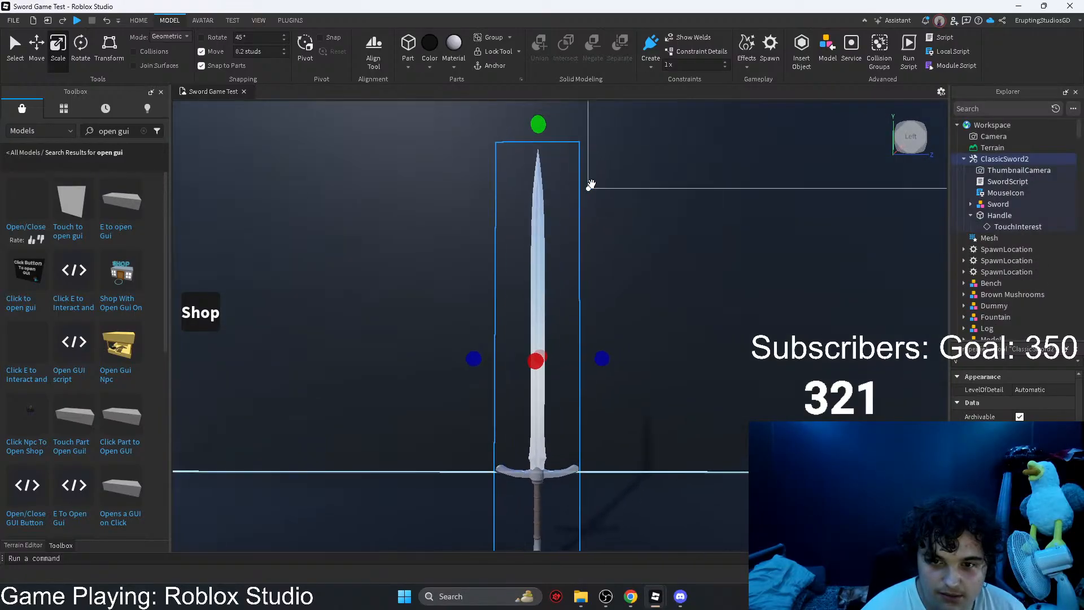
pyautogui.moveTo(632, 183); pyautogui.dragTo(628, 173, button='right')
pyautogui.click(631, 176)
pyautogui.press('w')
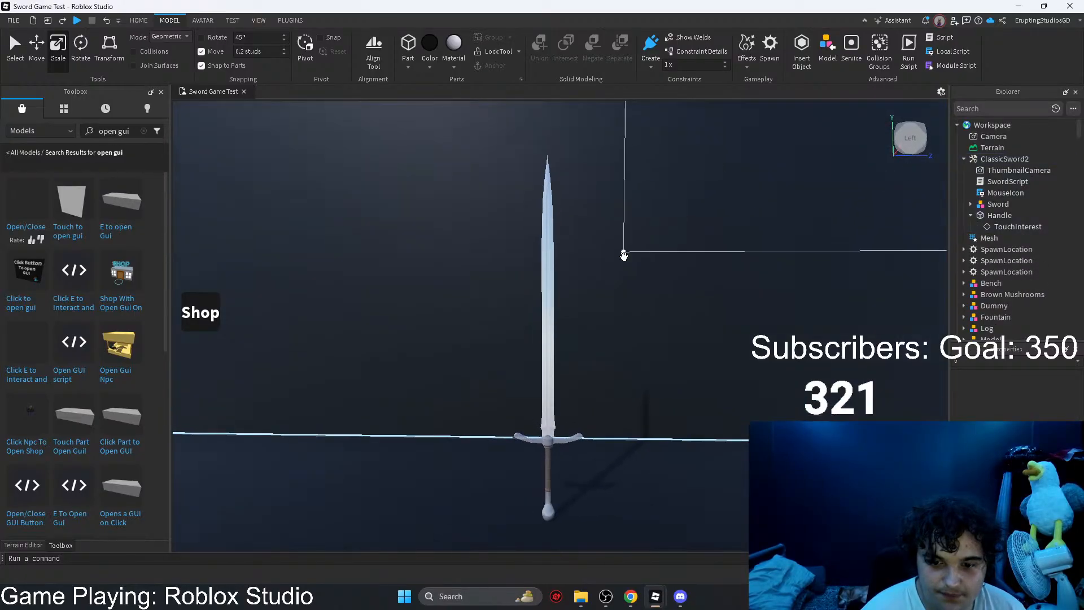
pyautogui.click(545, 341)
pyautogui.moveTo(977, 363); pyautogui.dragTo(909, 363)
pyautogui.write('ca')
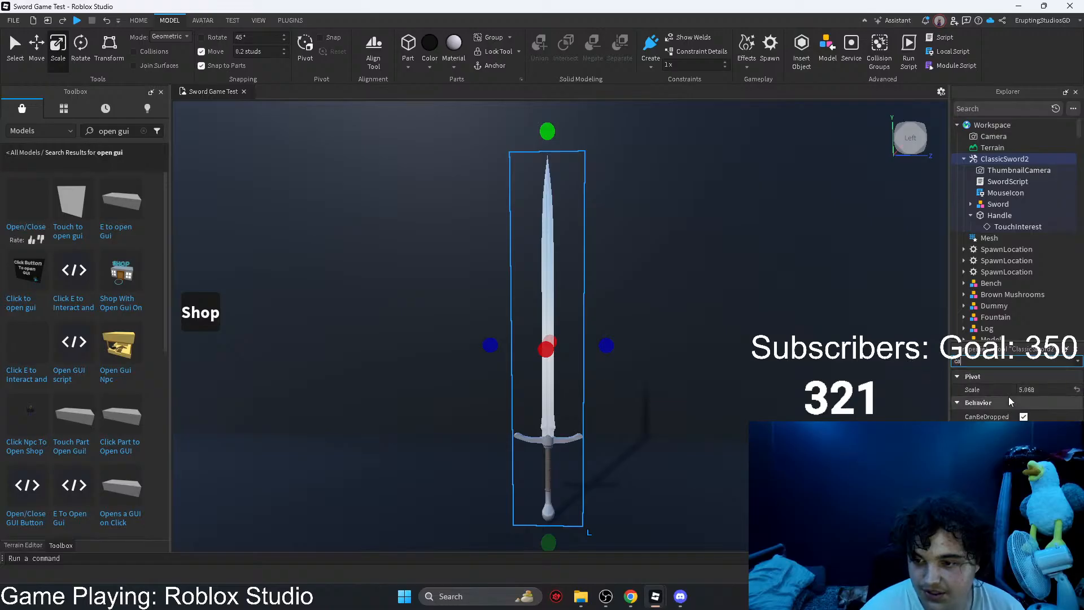
# Step: Duplicate the dark wall and stack the copy on top of the original behind the sword
pyautogui.click(786, 344)
pyautogui.moveTo(786, 344); pyautogui.dragTo(774, 338, button='right')
pyautogui.hotkey('ctrl', 'd')
pyautogui.press('s')
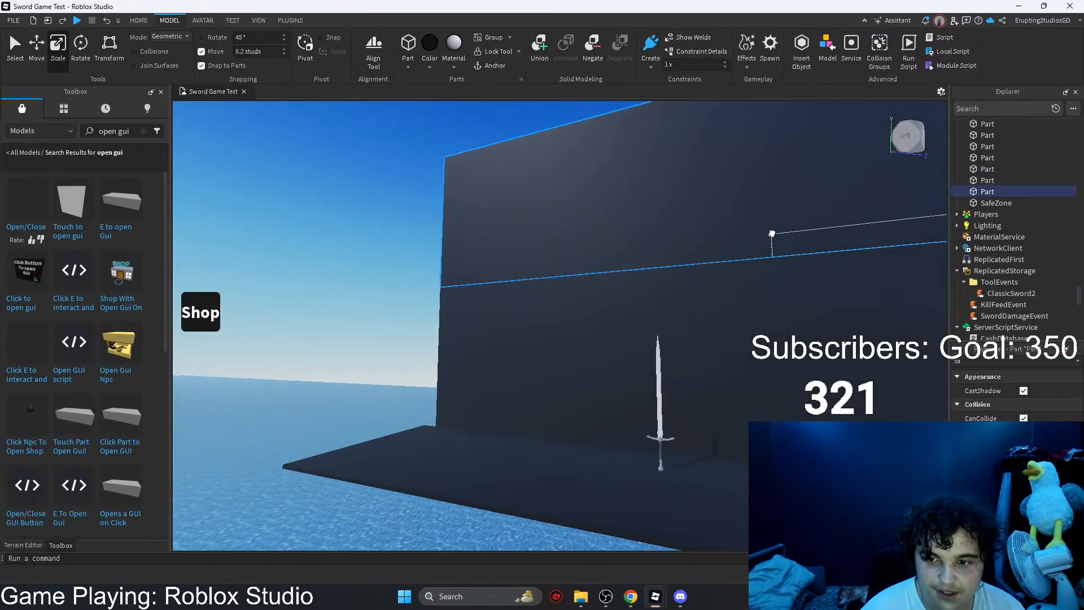
pyautogui.moveTo(771, 235); pyautogui.dragTo(768, 240, button='right')
pyautogui.moveTo(772, 234); pyautogui.dragTo(581, 251)
# Step: Duplicate the wall section again and stand the copy at the backdrop's edge as a side wall
pyautogui.hotkey('ctrl', 'd')
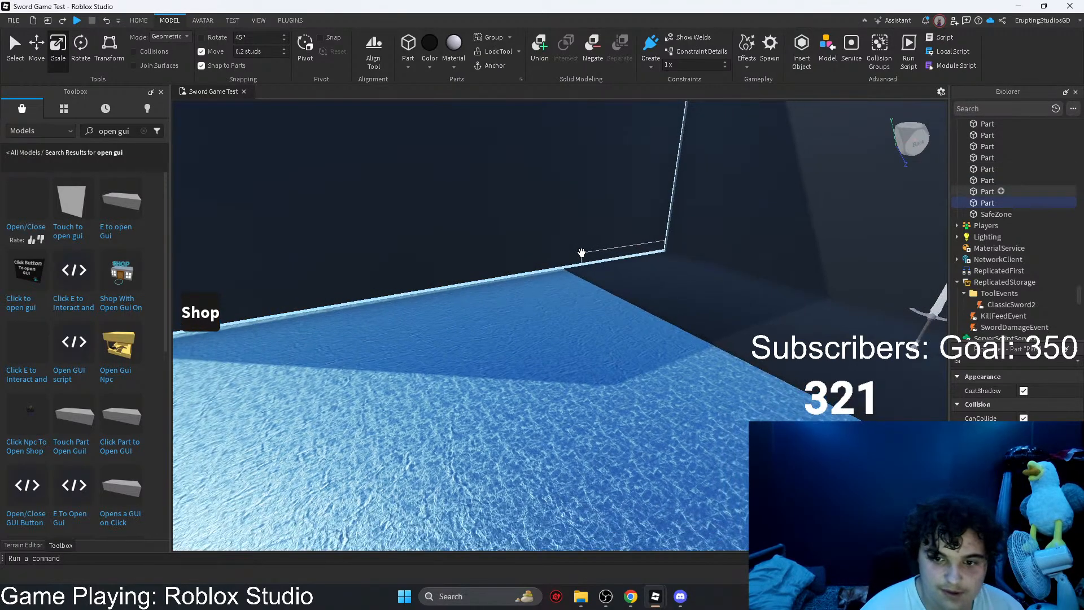
pyautogui.moveTo(581, 252); pyautogui.dragTo(578, 248, button='right')
pyautogui.moveTo(581, 252); pyautogui.dragTo(604, 303)
pyautogui.moveTo(724, 241); pyautogui.dragTo(286, 217)
pyautogui.click(232, 205)
pyautogui.moveTo(232, 205); pyautogui.dragTo(625, 285, button='right')
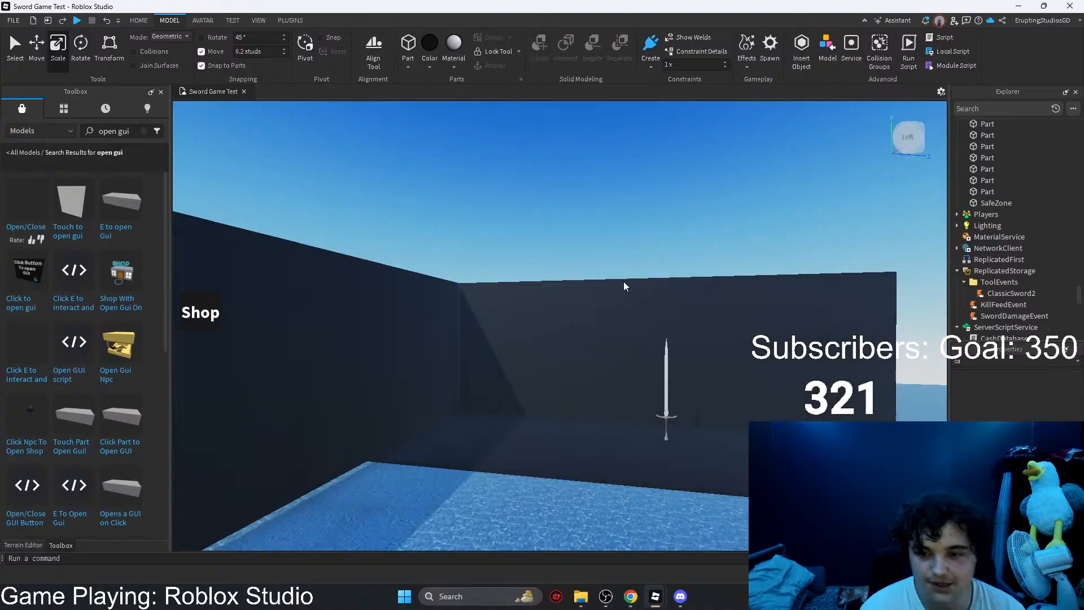
# Step: Delete the dark back wall and the side wall, keeping only the black floor under the sword
pyautogui.click(601, 316)
pyautogui.press('Delete')
pyautogui.click(365, 344)
pyautogui.press('Delete')
# Step: Lay the sword flat on the black floor so the floor serves as its backdrop
pyautogui.click(565, 432)
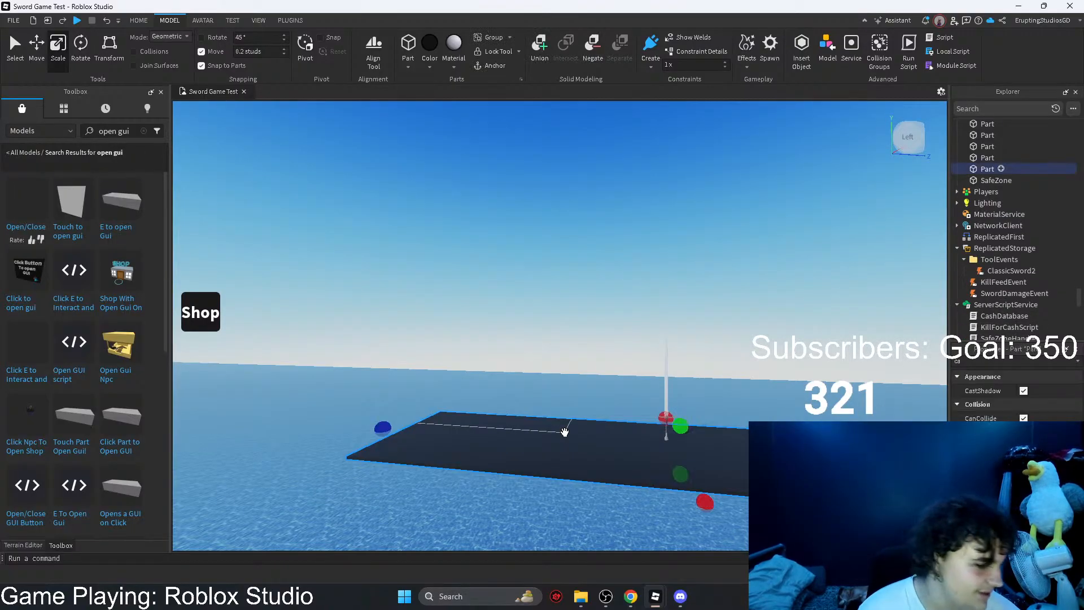
pyautogui.press('w')
pyautogui.press('d')
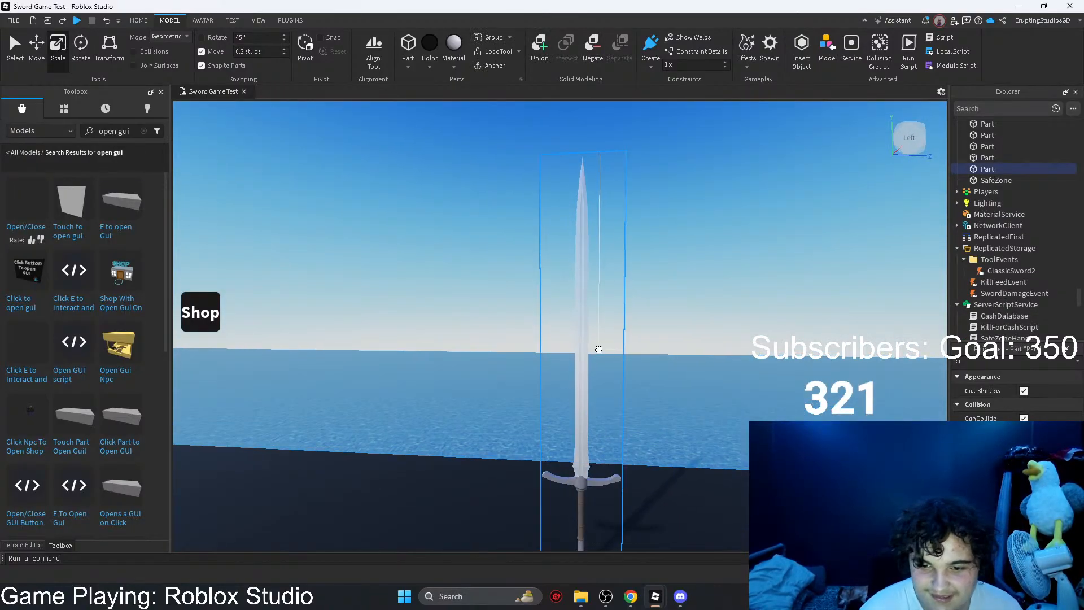
pyautogui.moveTo(597, 348); pyautogui.dragTo(583, 366)
pyautogui.moveTo(583, 365); pyautogui.dragTo(583, 366, button='right')
pyautogui.moveTo(583, 366); pyautogui.dragTo(583, 366)
pyautogui.moveTo(583, 366); pyautogui.dragTo(584, 367, button='right')
pyautogui.press('s')
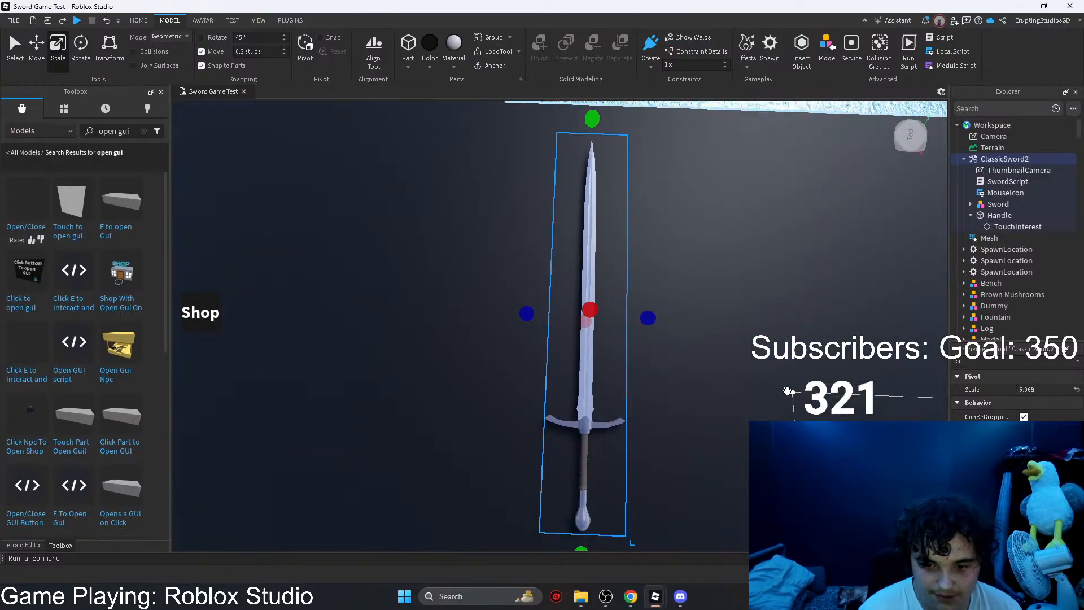
# Step: Capture a screen snip of the whole sword, seen upright from above against the black floor
pyautogui.click(770, 390)
pyautogui.press('d')
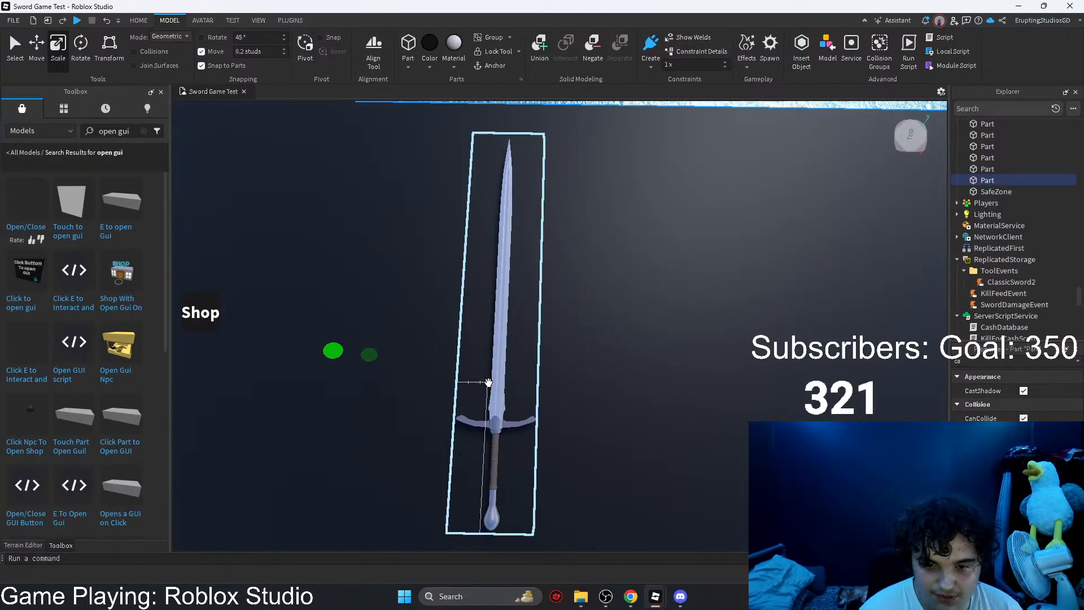
pyautogui.moveTo(486, 383); pyautogui.dragTo(578, 383)
pyautogui.click(286, 286)
pyautogui.press('d')
pyautogui.press('w')
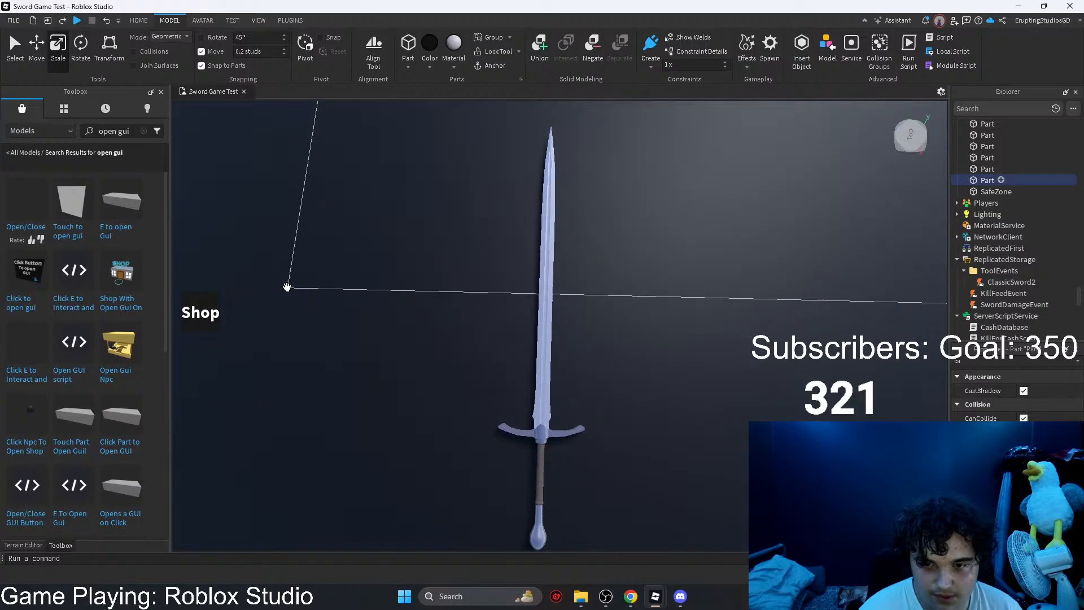
pyautogui.moveTo(286, 287); pyautogui.dragTo(286, 287, button='right')
pyautogui.moveTo(729, 139); pyautogui.dragTo(729, 140, button='right')
pyautogui.press('q')
pyautogui.press('a')
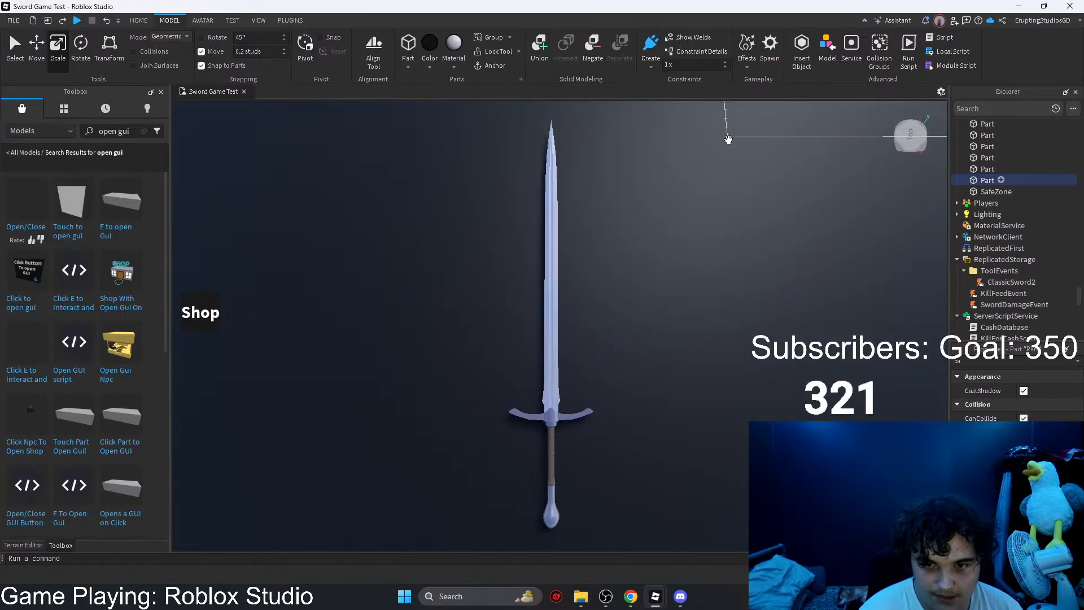
pyautogui.press('w')
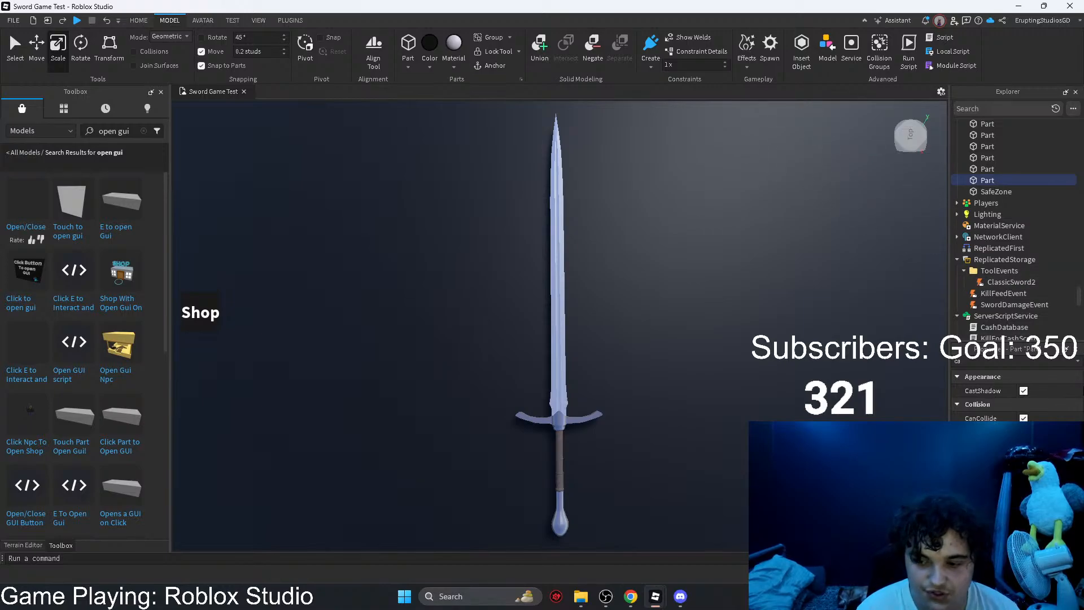
pyautogui.press('super+shift+s')
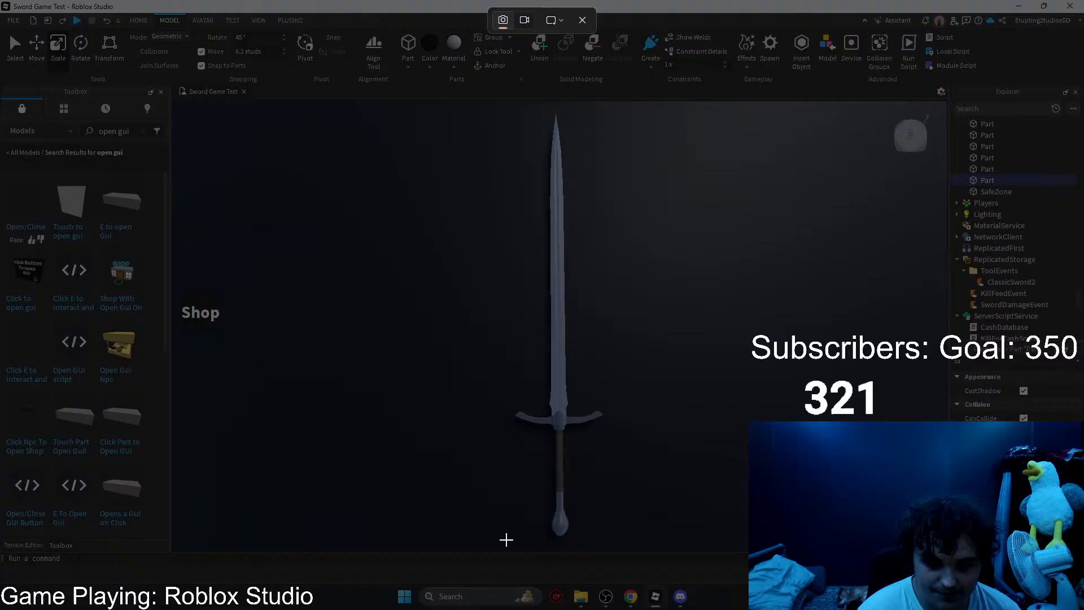
pyautogui.moveTo(505, 541); pyautogui.dragTo(612, 113)
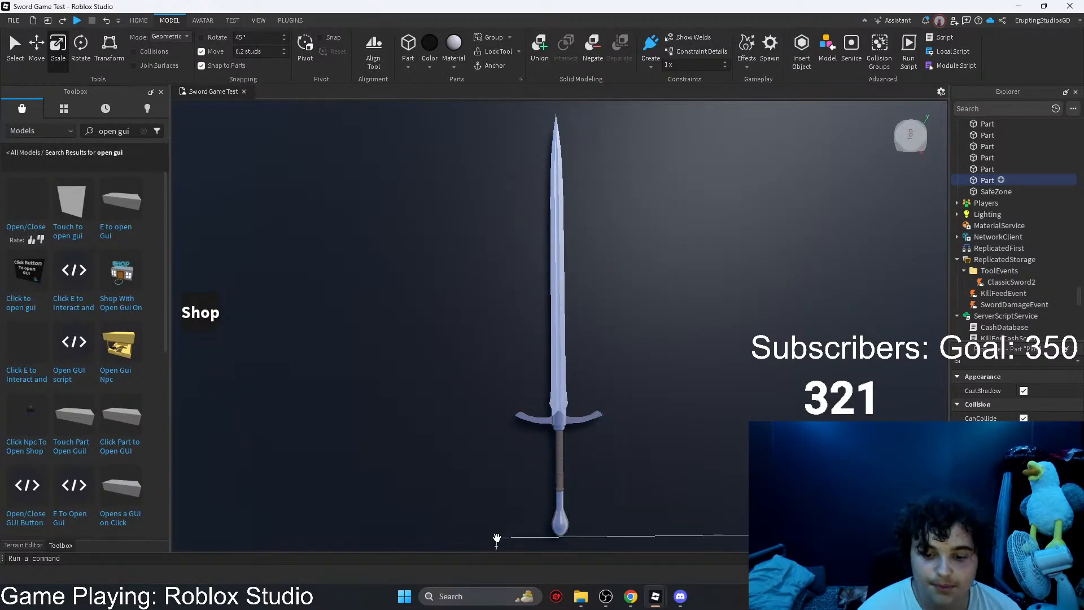
# Step: Open Paint.NET and paste the sword snip into the blank image, expanding the canvas to fit
pyautogui.click(475, 596)
pyautogui.write('pai')
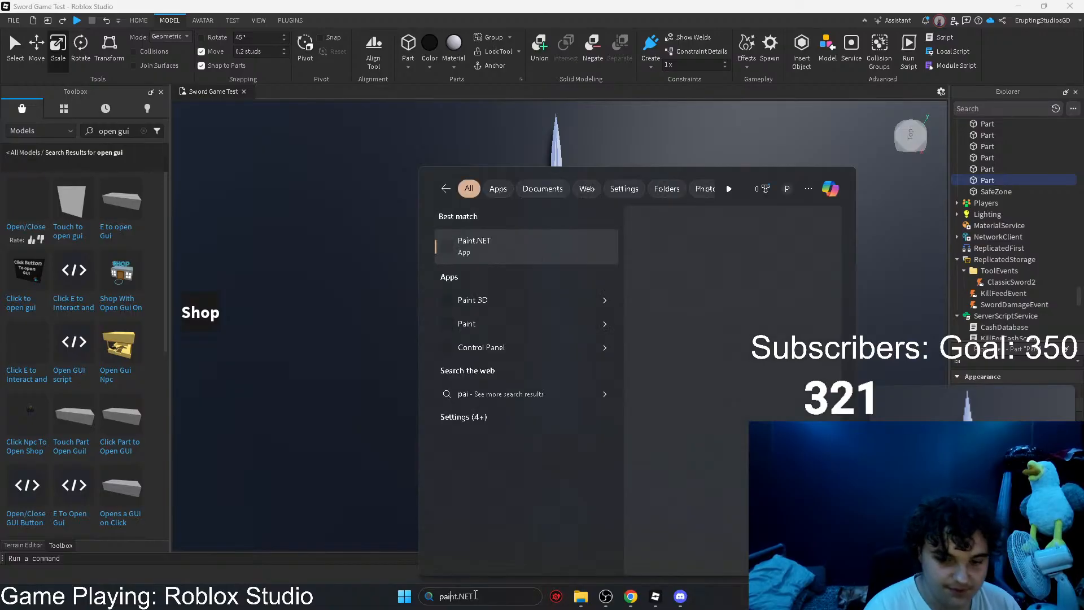
pyautogui.press('Escape')
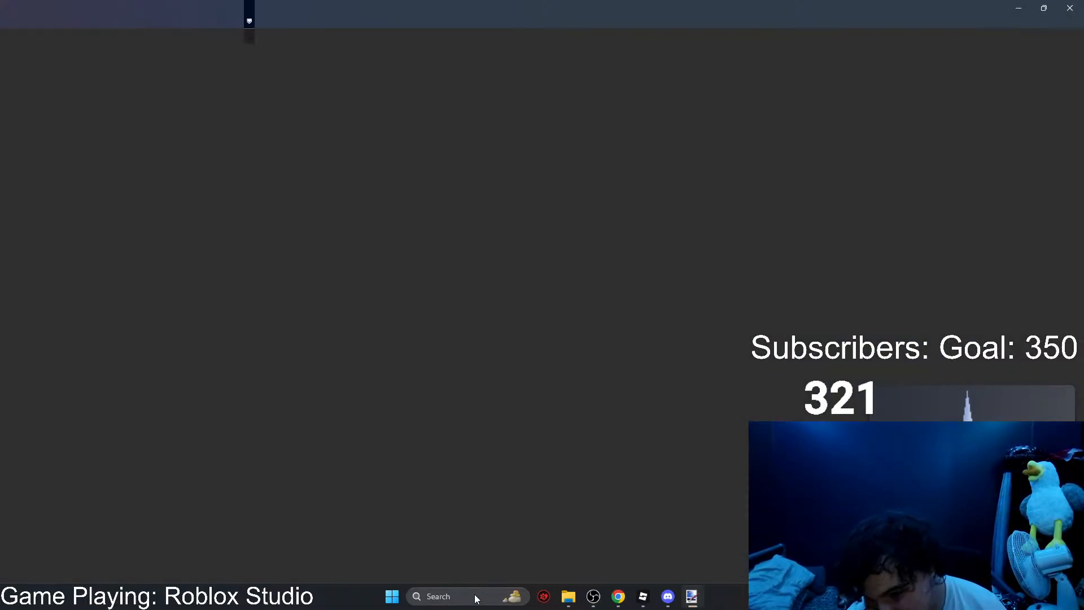
pyautogui.click(10, 122)
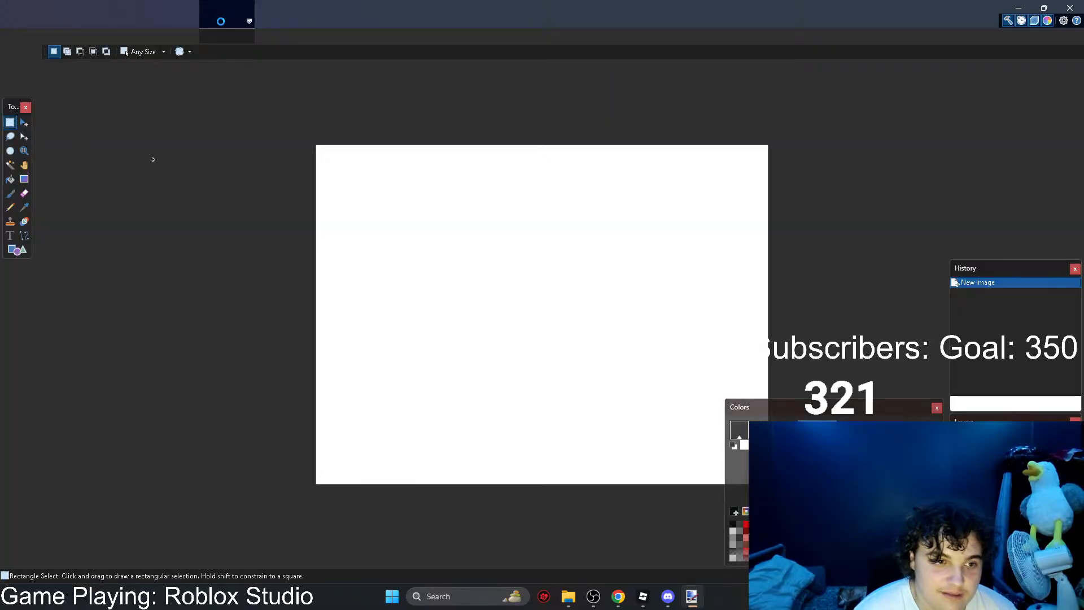
pyautogui.hotkey('ctrl', 'v')
pyautogui.click(475, 364)
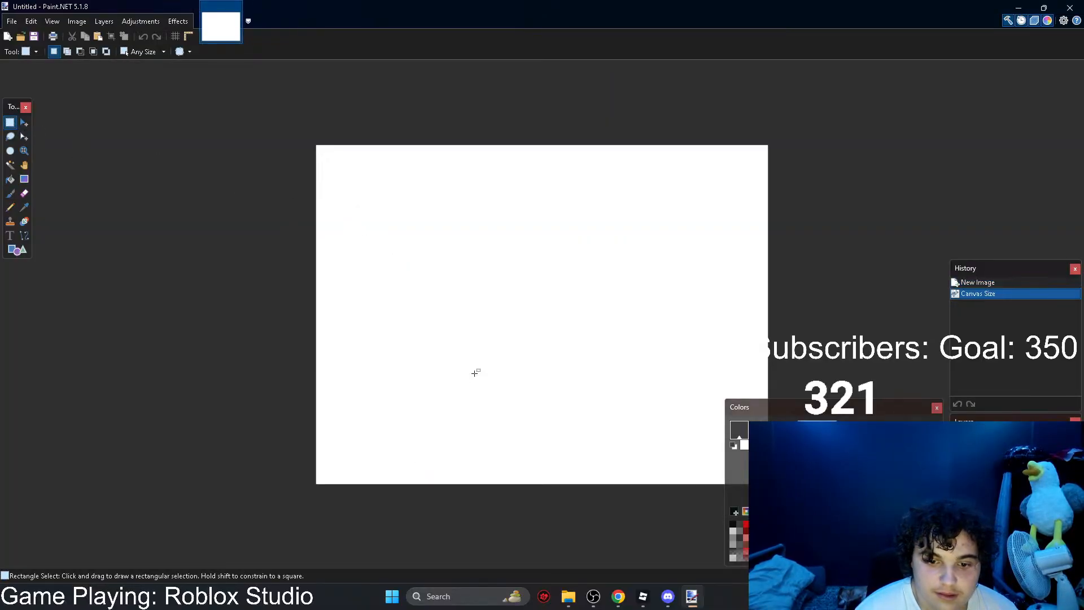
# Step: Cut away the blank canvas area beside the pasted sword with a rectangular selection
pyautogui.click(11, 122)
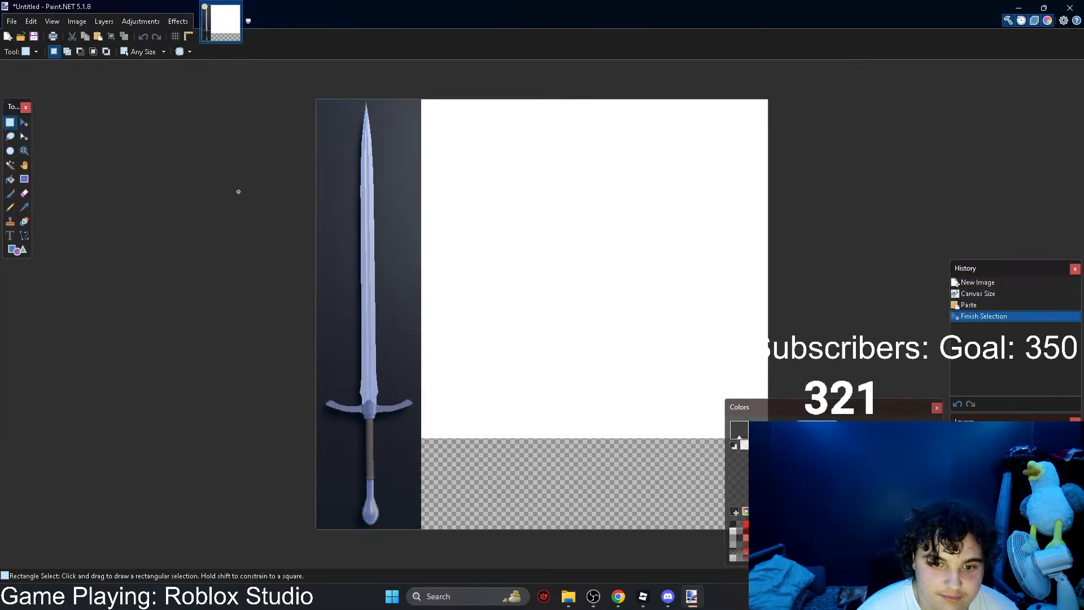
pyautogui.click(548, 361)
pyautogui.moveTo(411, 529); pyautogui.dragTo(415, 590)
pyautogui.click(72, 36)
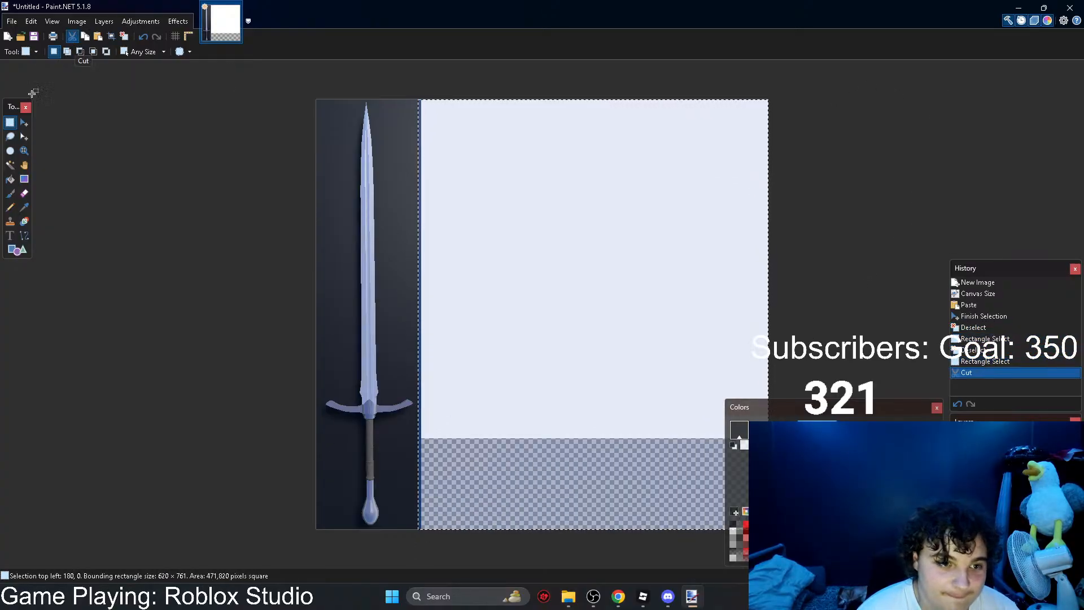
# Step: Try to remove the dark backdrop around the sword using the Magic Wand at 50% tolerance
pyautogui.click(10, 165)
pyautogui.click(322, 164)
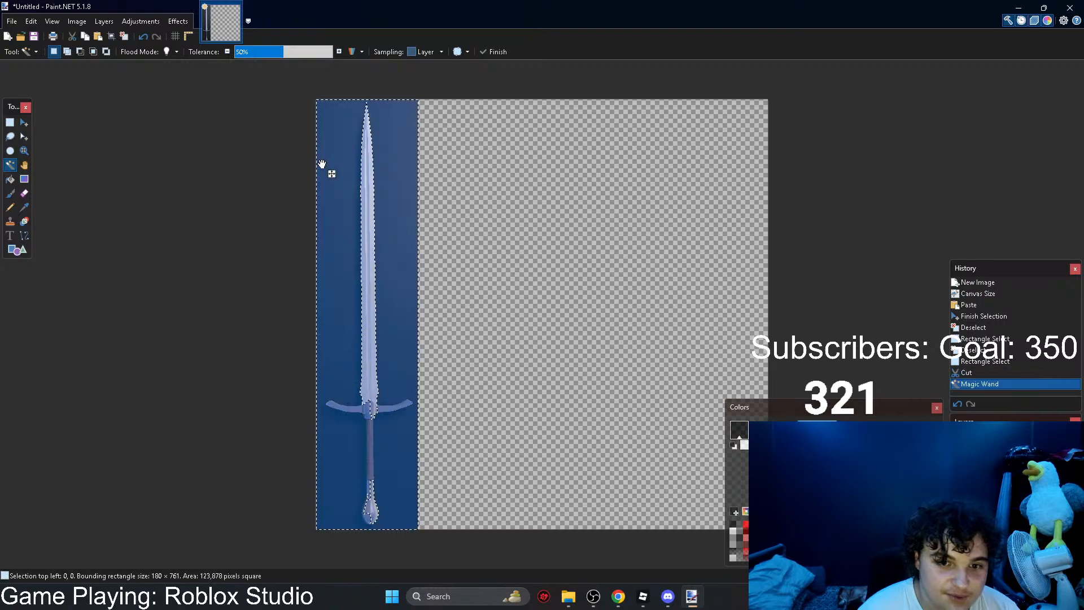
pyautogui.click(72, 35)
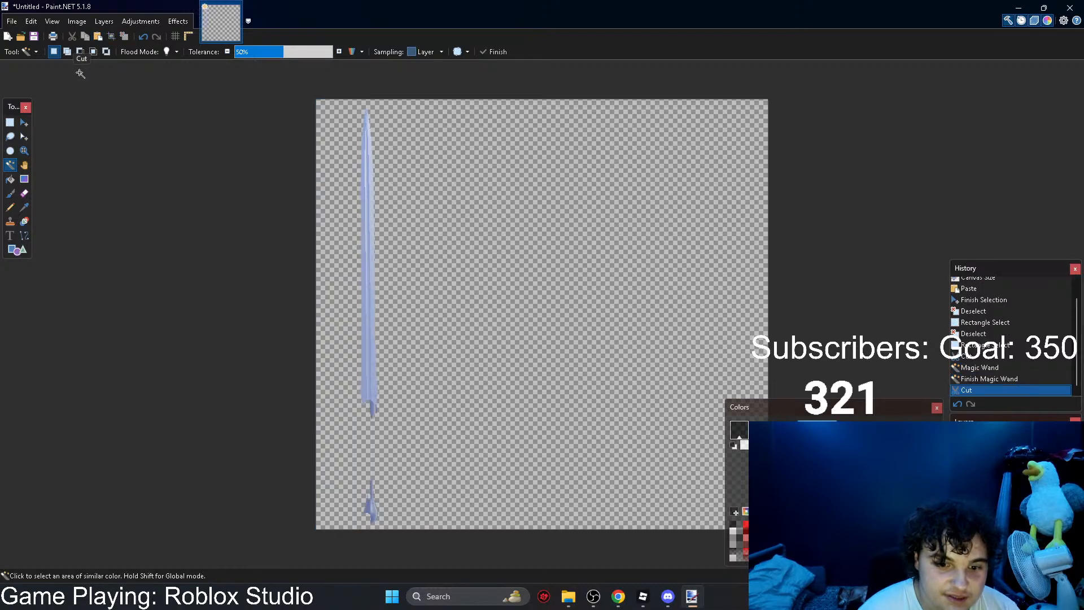
pyautogui.hotkey('ctrl', 'z')
# Step: Try cutting out the sword's backdrop with the Magic Wand at 29% tolerance, then undo the cut
pyautogui.moveTo(262, 49)
pyautogui.mouseDown()
pyautogui.moveTo(245, 49)
pyautogui.moveTo(266, 52)
pyautogui.mouseUp()
pyautogui.click(320, 178)
pyautogui.click(263, 51)
pyautogui.click(401, 251)
pyautogui.click(340, 231)
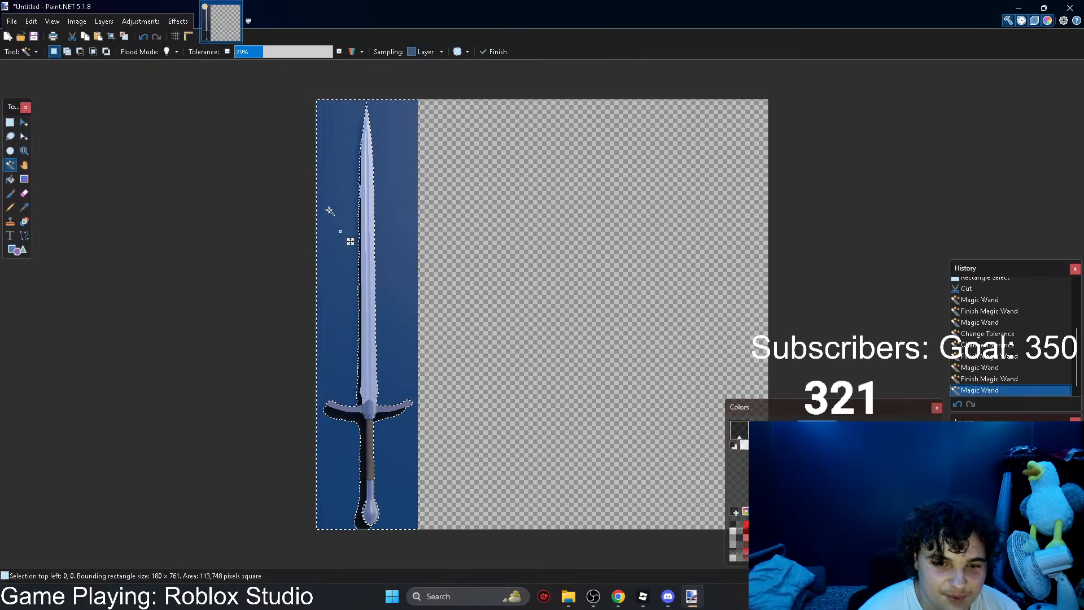
pyautogui.click(71, 36)
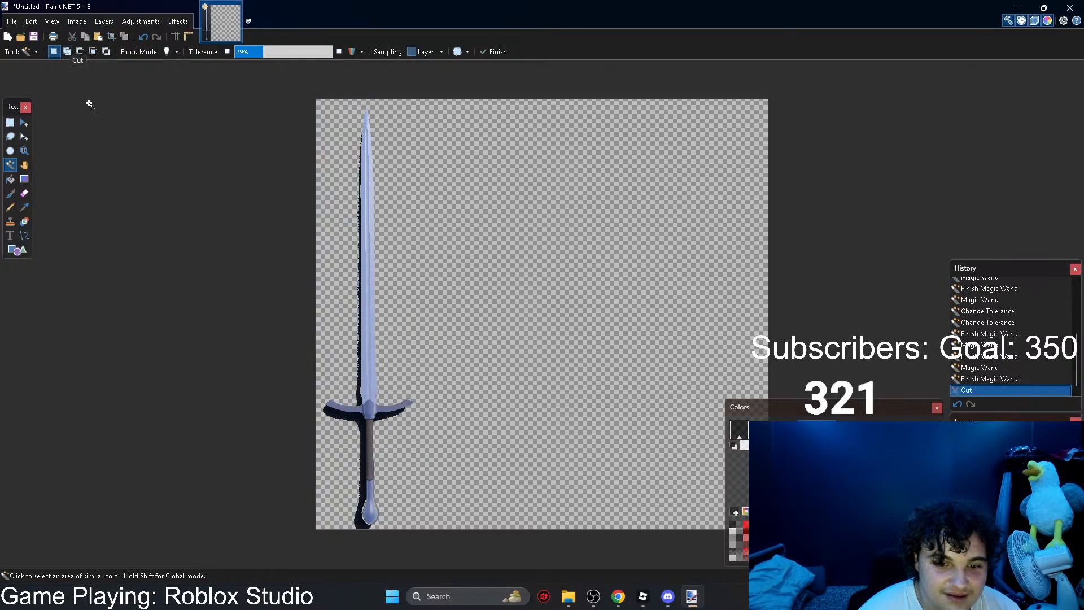
pyautogui.hotkey('ctrl', 'z')
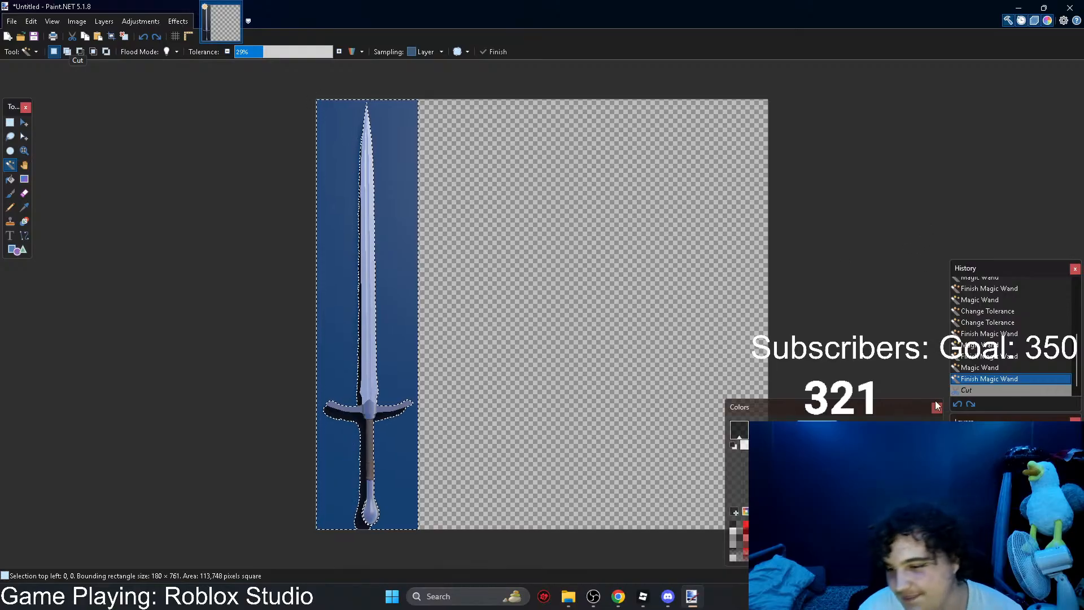
# Step: Switch back to the sword scene in Roblox Studio
pyautogui.click(643, 596)
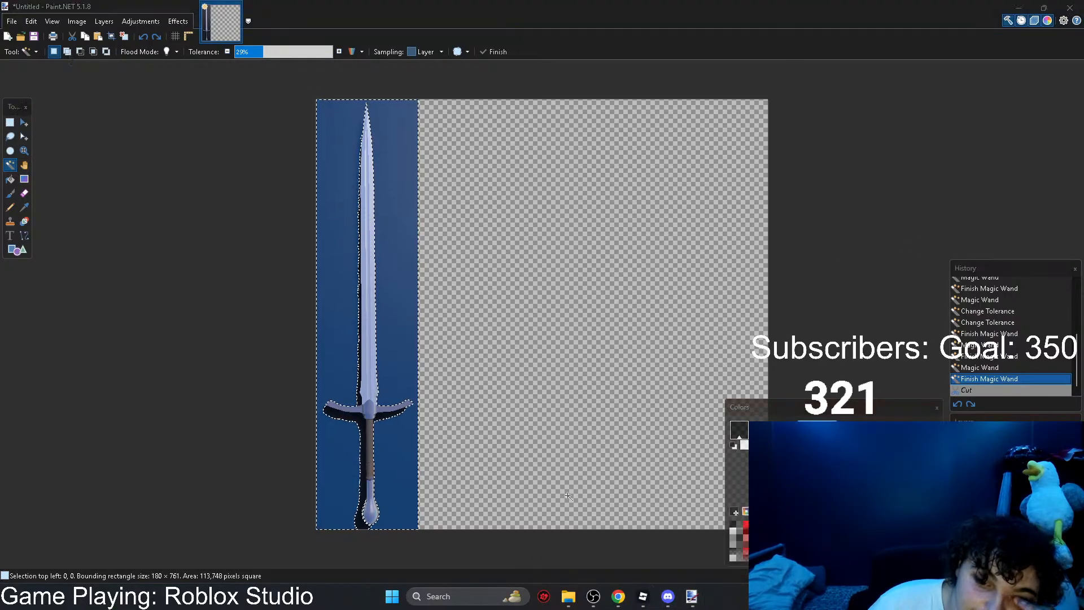
pyautogui.click(643, 596)
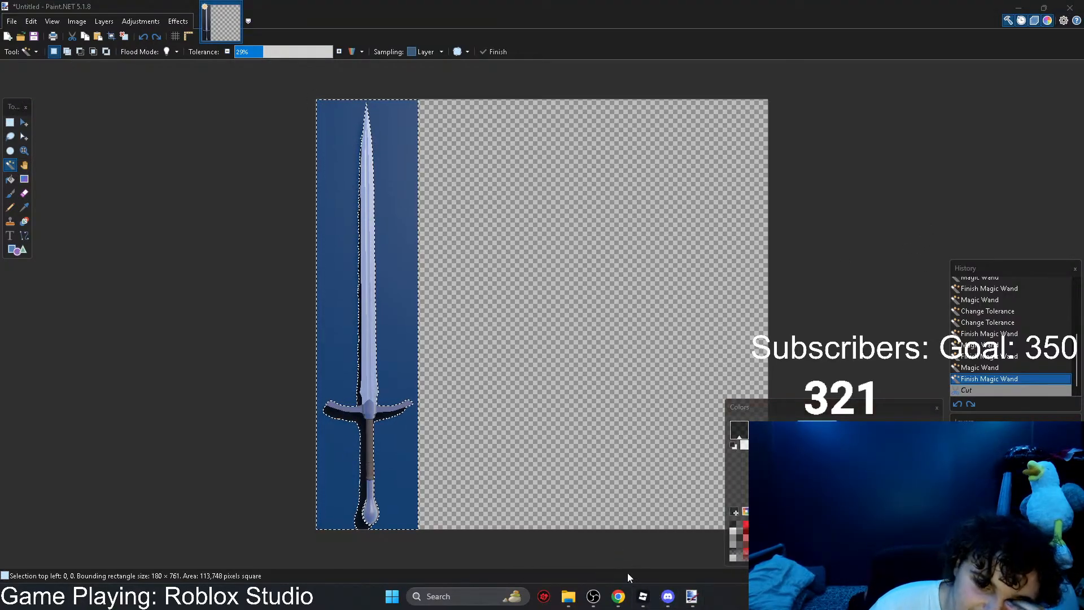
pyautogui.click(643, 598)
pyautogui.click(642, 599)
pyautogui.click(616, 568)
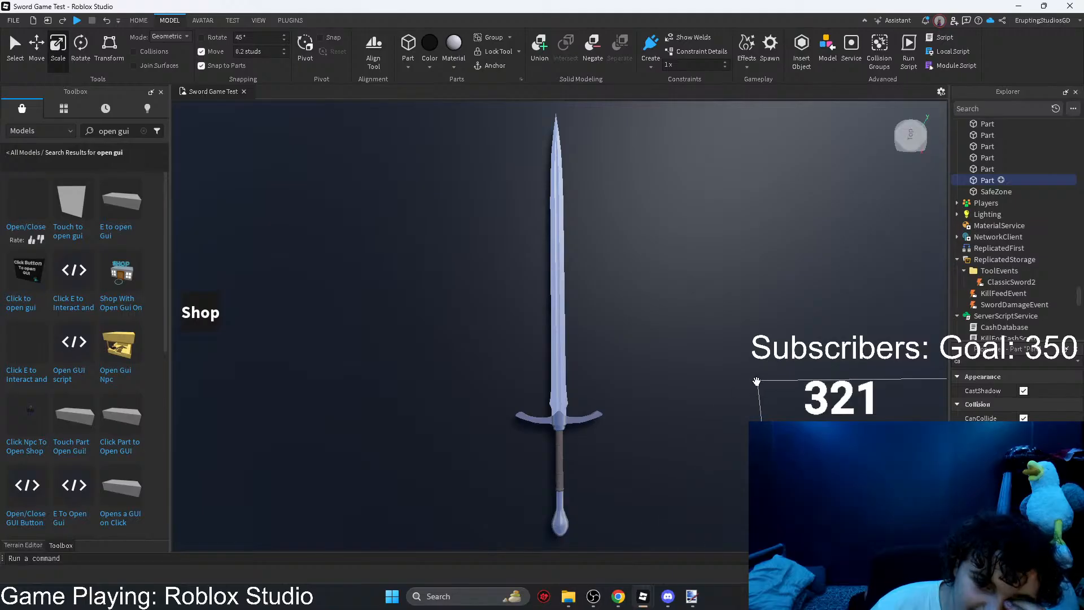
# Step: Filter the black floor's properties for "ref" and try out its Reflectance, leaving it at 0
pyautogui.moveTo(972, 361); pyautogui.dragTo(940, 357)
pyautogui.write('ref')
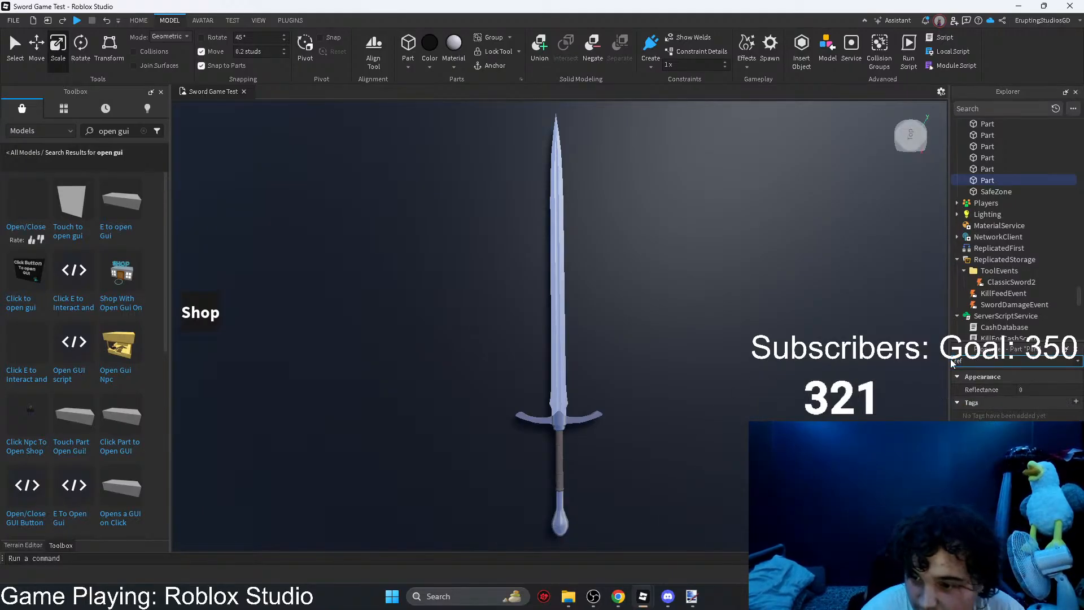
pyautogui.click(1032, 392)
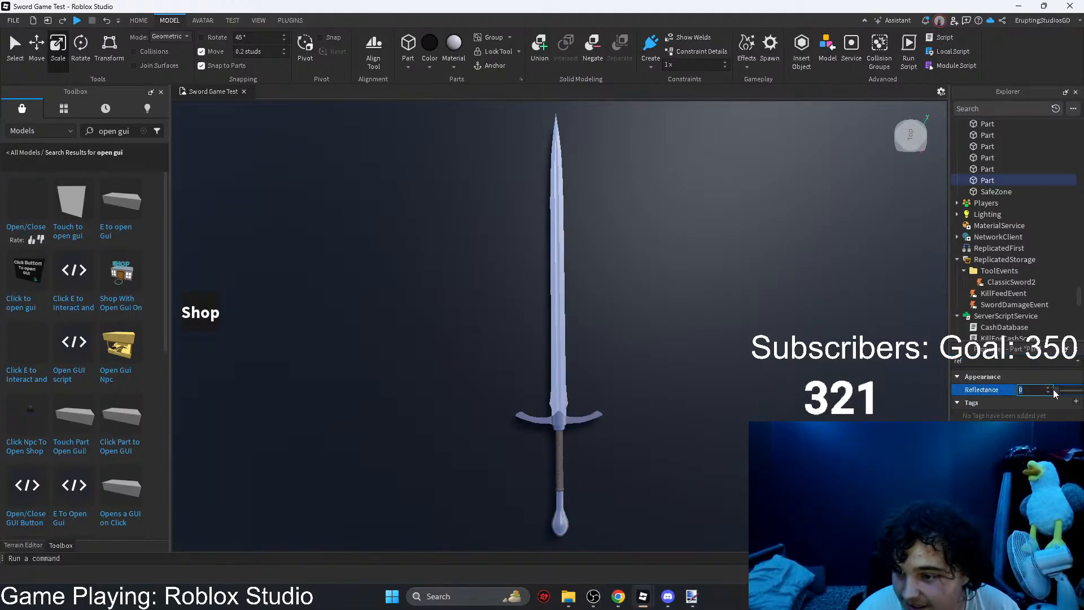
pyautogui.moveTo(1057, 391)
pyautogui.mouseDown()
pyautogui.moveTo(1079, 392)
pyautogui.moveTo(1050, 394)
pyautogui.mouseUp()
pyautogui.moveTo(782, 375); pyautogui.dragTo(774, 368, button='right')
# Step: Browse the available materials for the black floor without applying one
pyautogui.click(454, 70)
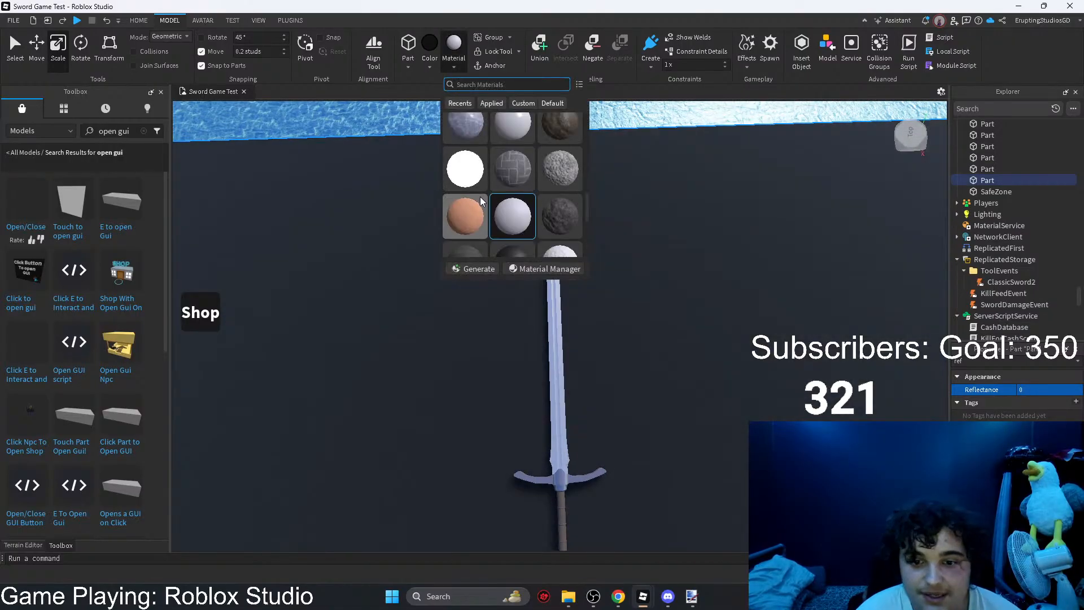
pyautogui.scroll(-2, 468, 121)
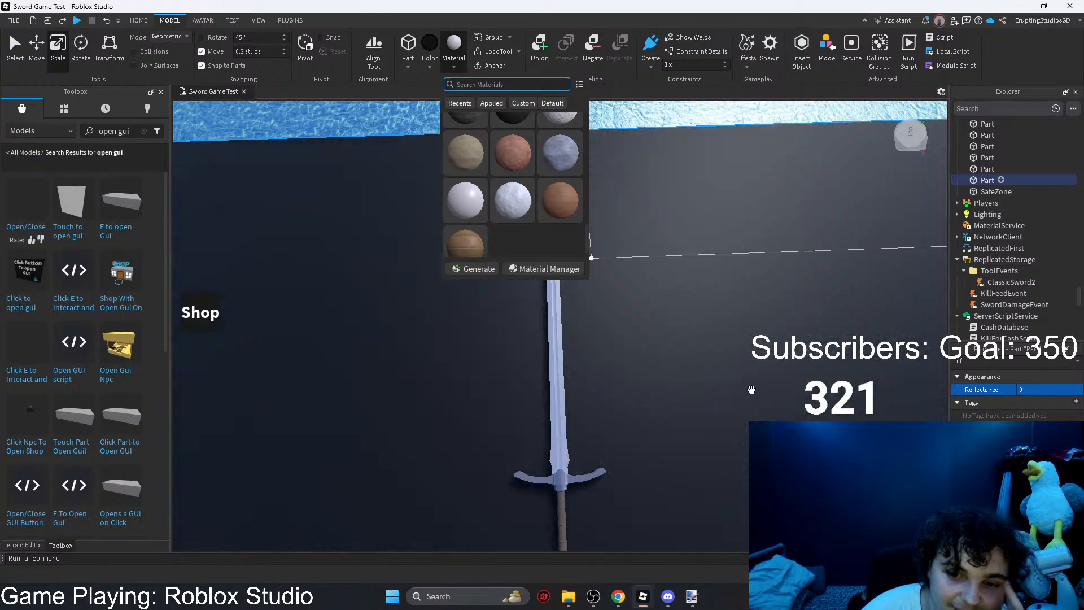
pyautogui.click(750, 390)
# Step: Dismiss the materials list, select the sword together with the black floor, and undo the last change
pyautogui.press('q')
pyautogui.click(558, 353)
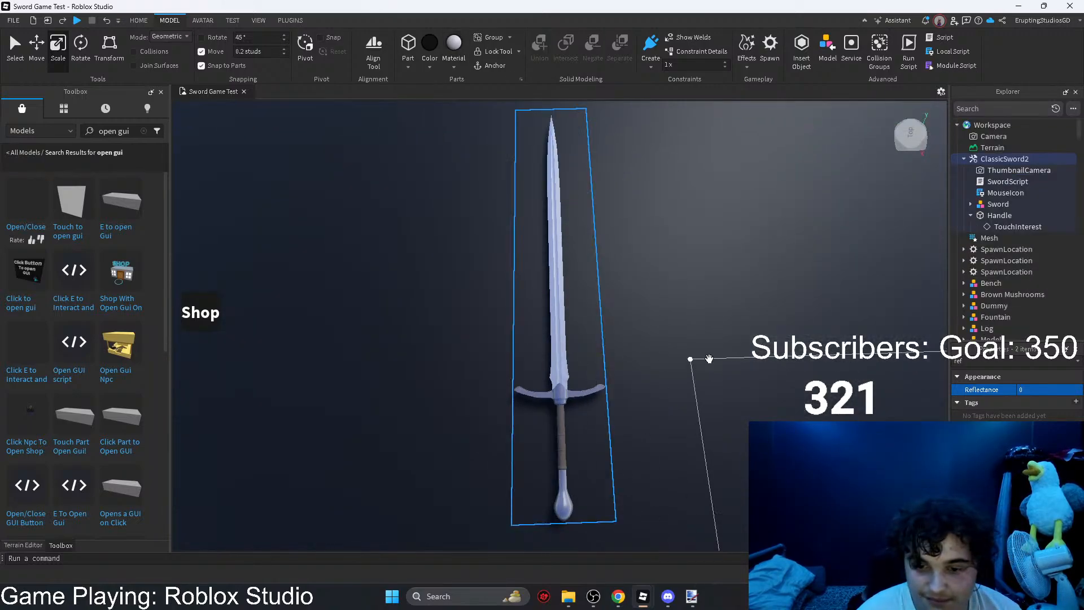
pyautogui.click(683, 372)
pyautogui.press('q')
pyautogui.moveTo(688, 397); pyautogui.dragTo(646, 334)
pyautogui.scroll(-5, 632, 333)
pyautogui.hotkey('ctrl', 'z')
pyautogui.moveTo(646, 334); pyautogui.dragTo(649, 333, button='right')
pyautogui.scroll(2, 660, 271)
pyautogui.keyDown('shift'); pyautogui.click(649, 224); pyautogui.keyUp('shift')
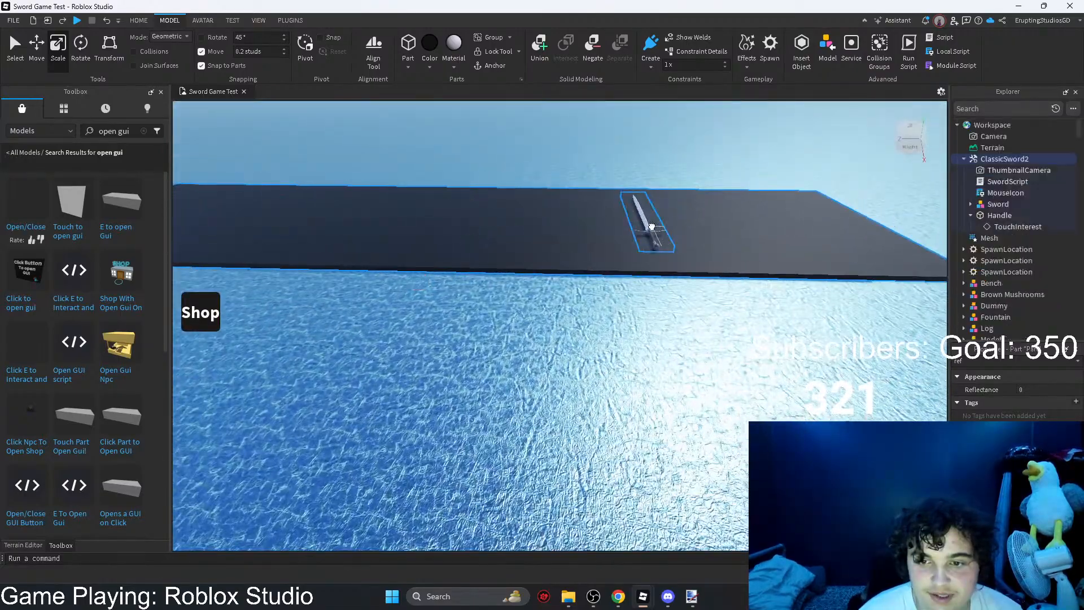
# Step: Move the sword and black floor together into a darker spot and frame the sword from above
pyautogui.moveTo(703, 234); pyautogui.dragTo(573, 126)
pyautogui.scroll(2, 672, 264)
pyautogui.moveTo(573, 126); pyautogui.dragTo(573, 126, button='right')
pyautogui.scroll(-2, 573, 125)
pyautogui.click(704, 146)
pyautogui.moveTo(703, 143); pyautogui.dragTo(703, 142, button='right')
pyautogui.scroll(2, 703, 142)
pyautogui.scroll(2, 703, 143)
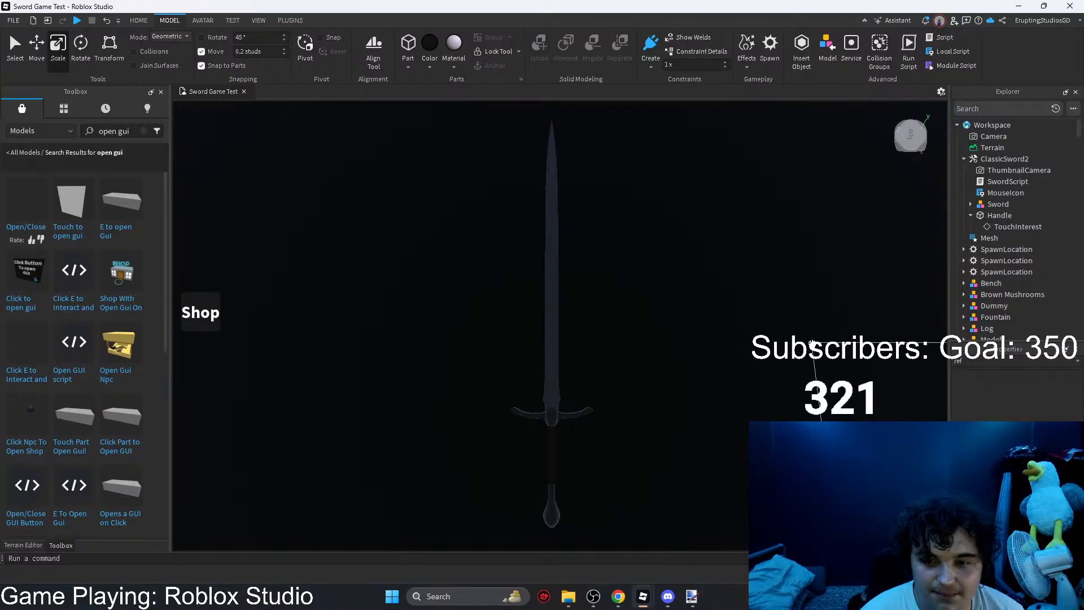
pyautogui.scroll(1, 812, 343)
pyautogui.scroll(-2, 812, 343)
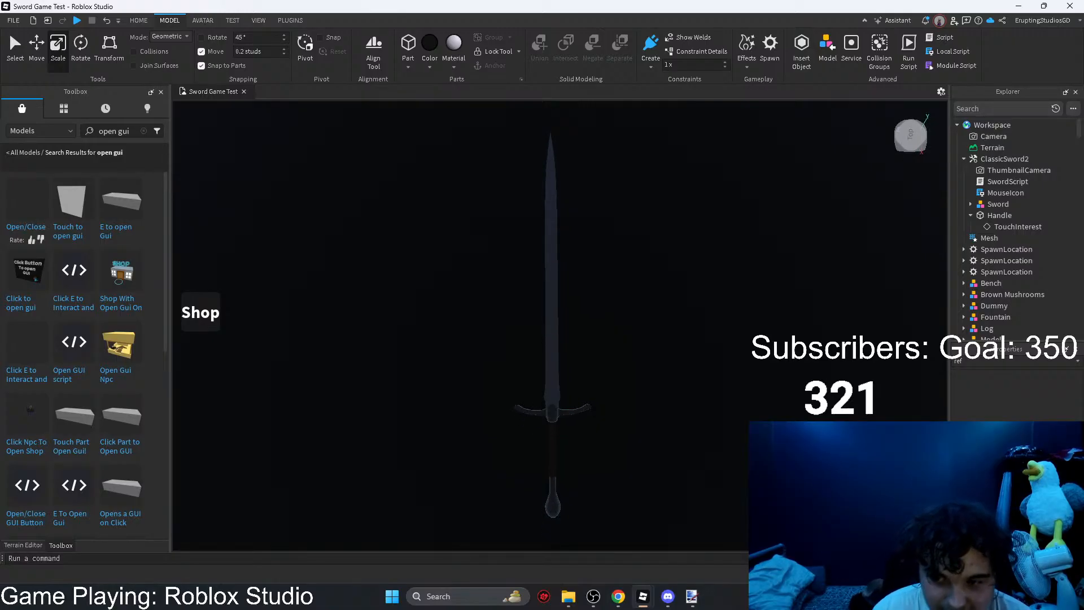
# Step: Capture a screen snip of the darkened sword and switch to Paint.NET
pyautogui.press('super+shift+s')
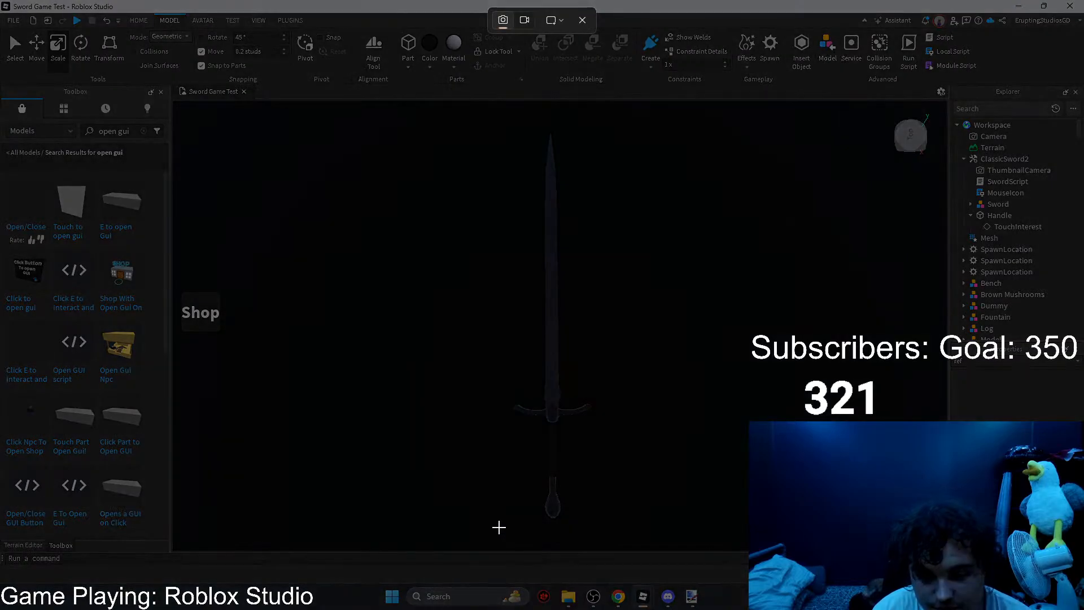
pyautogui.moveTo(491, 529); pyautogui.dragTo(611, 127)
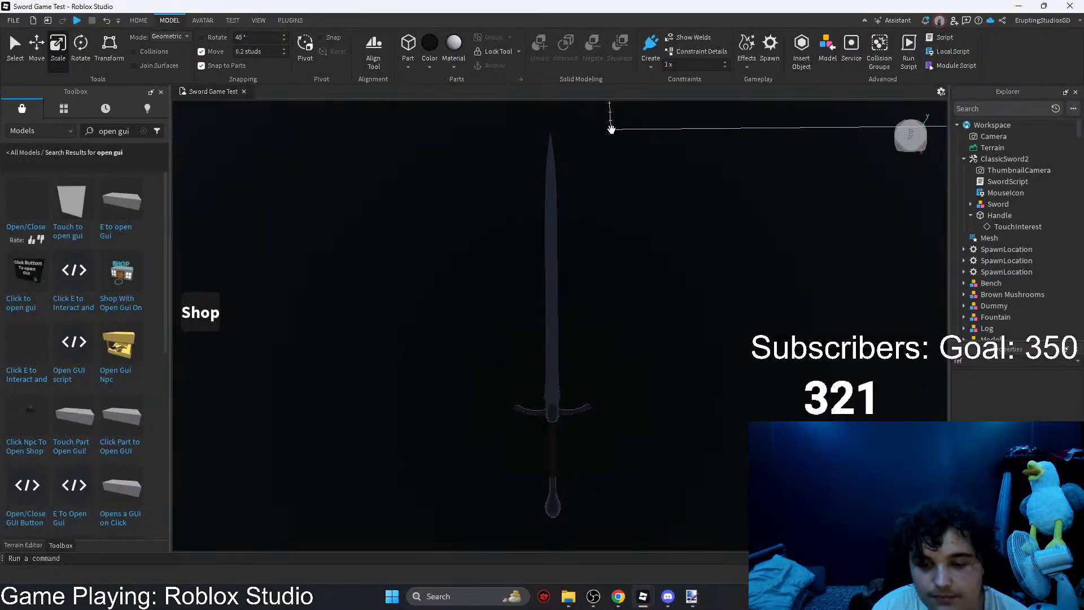
pyautogui.moveTo(672, 589)
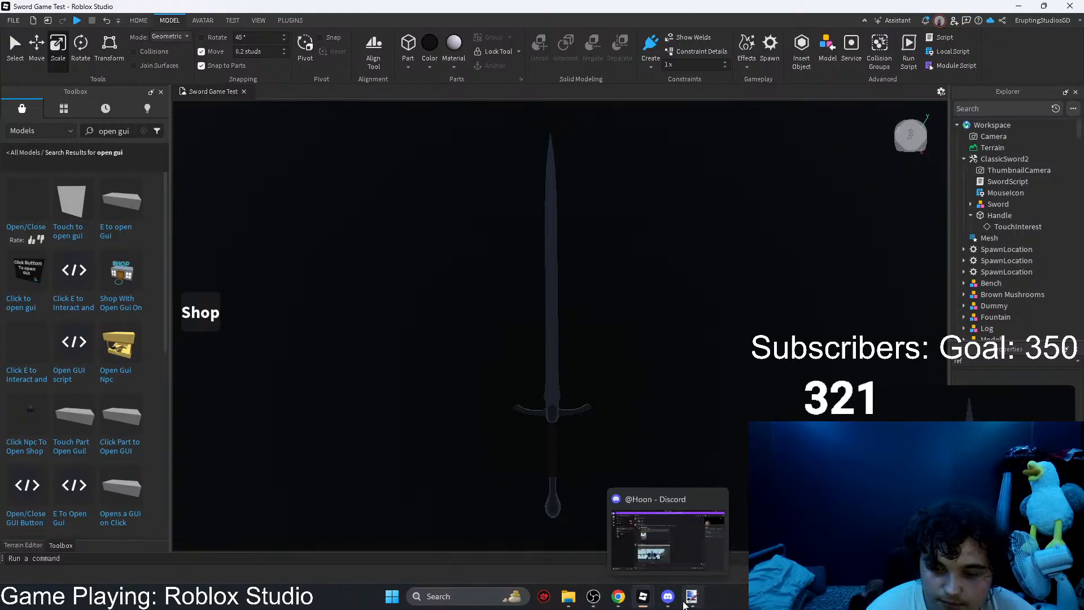
pyautogui.click(686, 604)
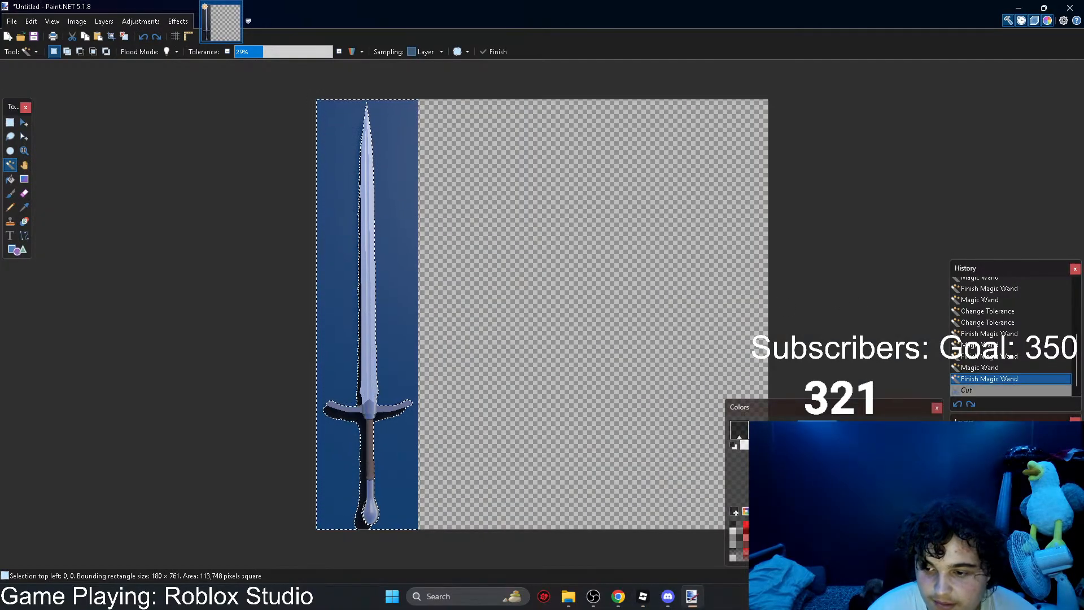
# Step: Undo all edits to the earlier sword picture back to the blank new image
pyautogui.click(955, 407)
pyautogui.click(955, 406)
pyautogui.click(955, 406)
pyautogui.click(955, 407)
pyautogui.click(957, 407)
pyautogui.click(957, 406)
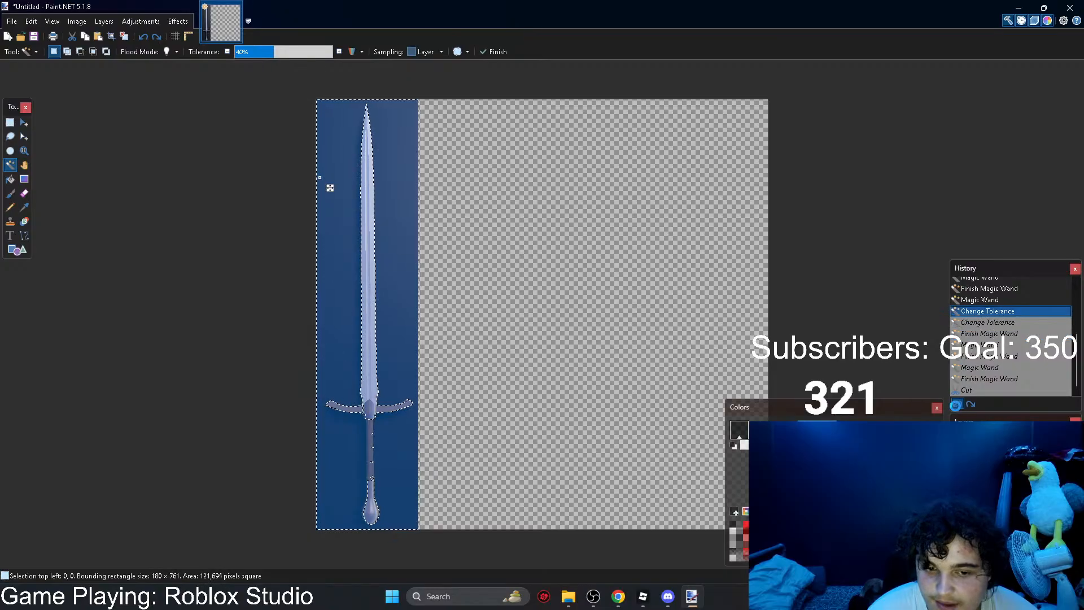
pyautogui.click(957, 406)
pyautogui.click(956, 406)
pyautogui.click(957, 406)
pyautogui.click(957, 407)
pyautogui.click(957, 406)
pyautogui.click(956, 407)
pyautogui.click(957, 406)
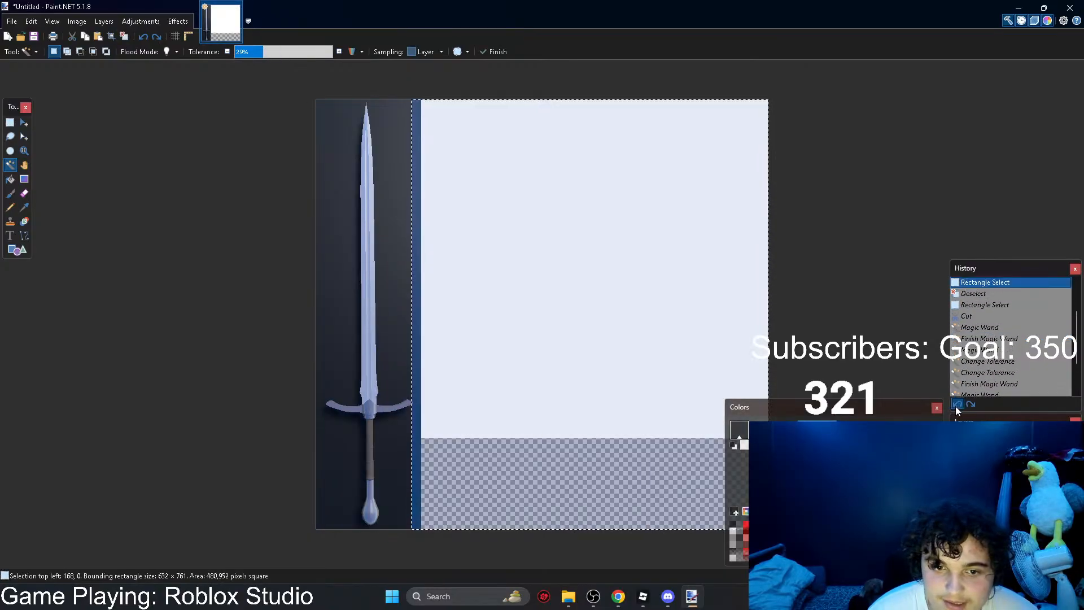
pyautogui.click(957, 406)
pyautogui.click(956, 407)
pyautogui.click(956, 407)
# Step: Paste the dark sword snip, expanding the canvas to fit, and deselect it
pyautogui.hotkey('ctrl', 'v')
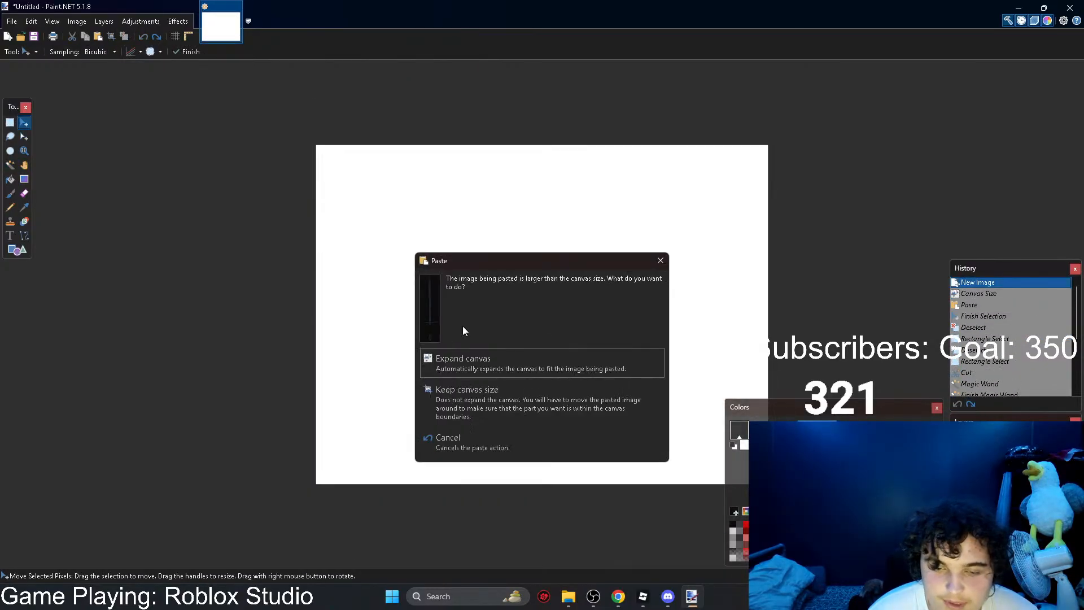
pyautogui.click(446, 362)
pyautogui.click(10, 123)
pyautogui.click(189, 176)
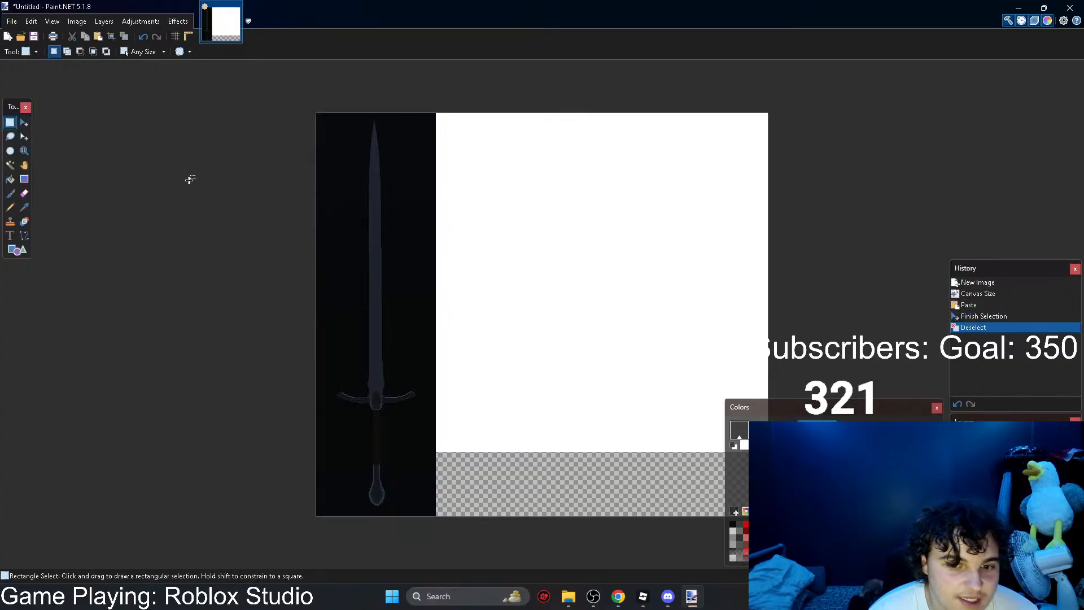
# Step: Try cutting out the dark backdrop around the sword with the Magic Wand at 10% tolerance
pyautogui.click(10, 165)
pyautogui.click(338, 185)
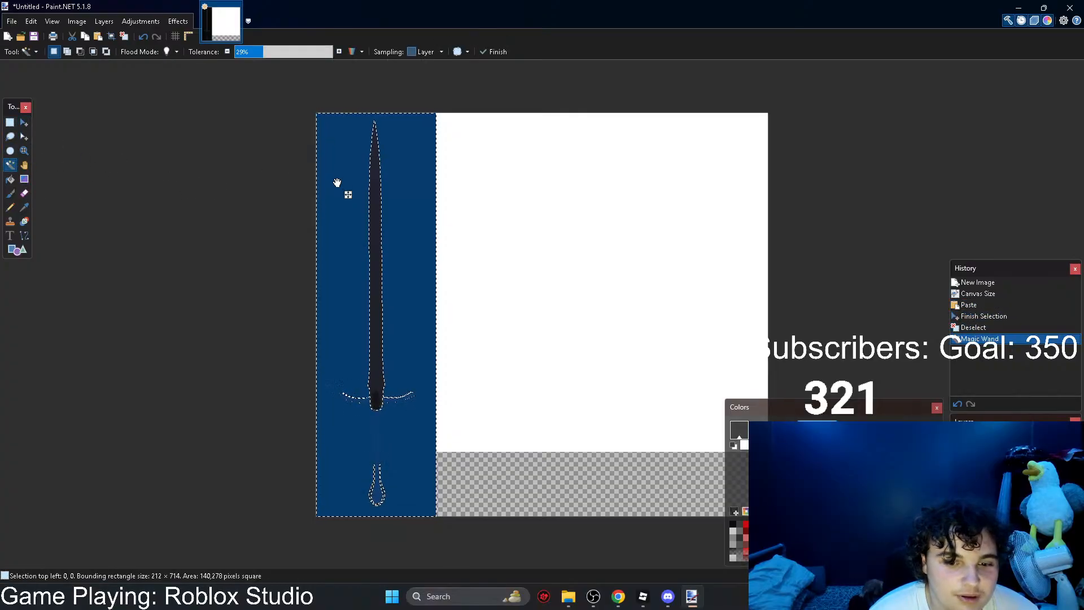
pyautogui.click(245, 52)
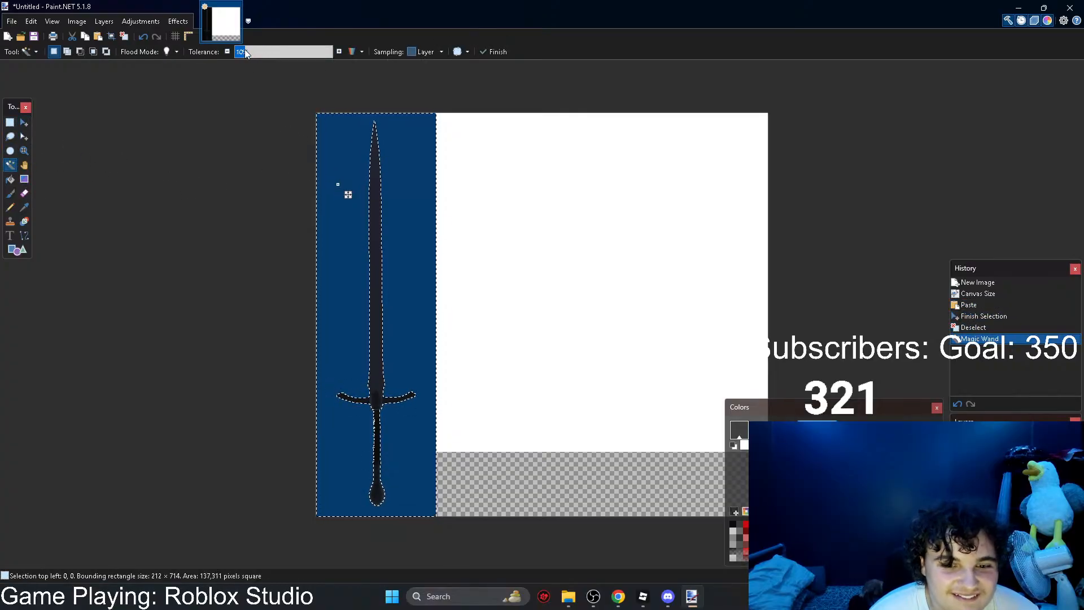
pyautogui.click(72, 36)
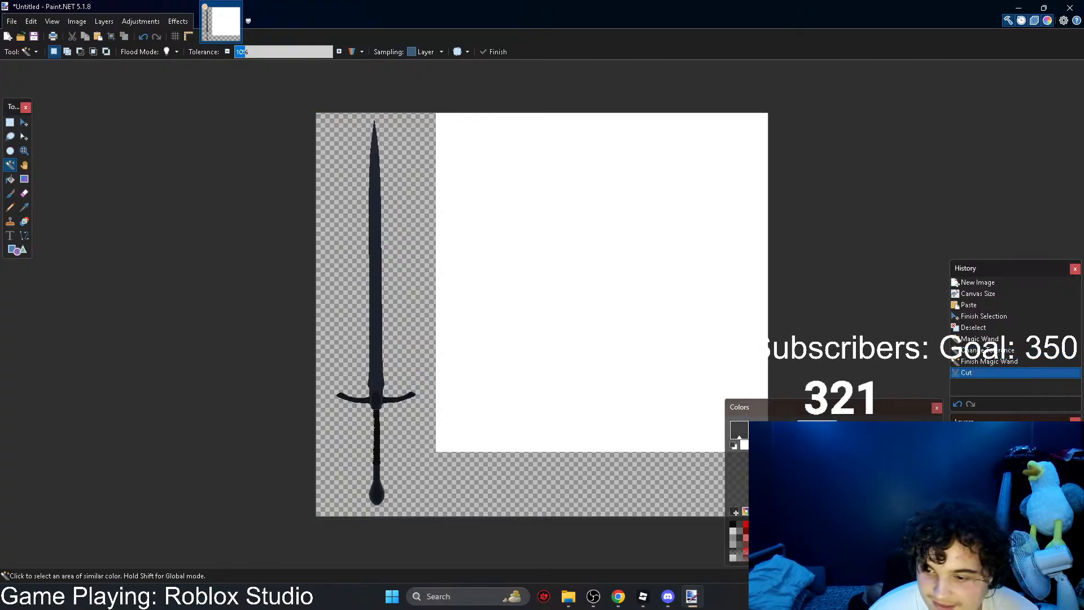
# Step: Inspect the cut-out sword's edges, then close Paint.NET and discard the image
pyautogui.keyDown('ctrl'); pyautogui.scroll(3, 542, 315); pyautogui.keyUp('ctrl')
pyautogui.keyDown('ctrl'); pyautogui.scroll(-2, 542, 315); pyautogui.keyUp('ctrl')
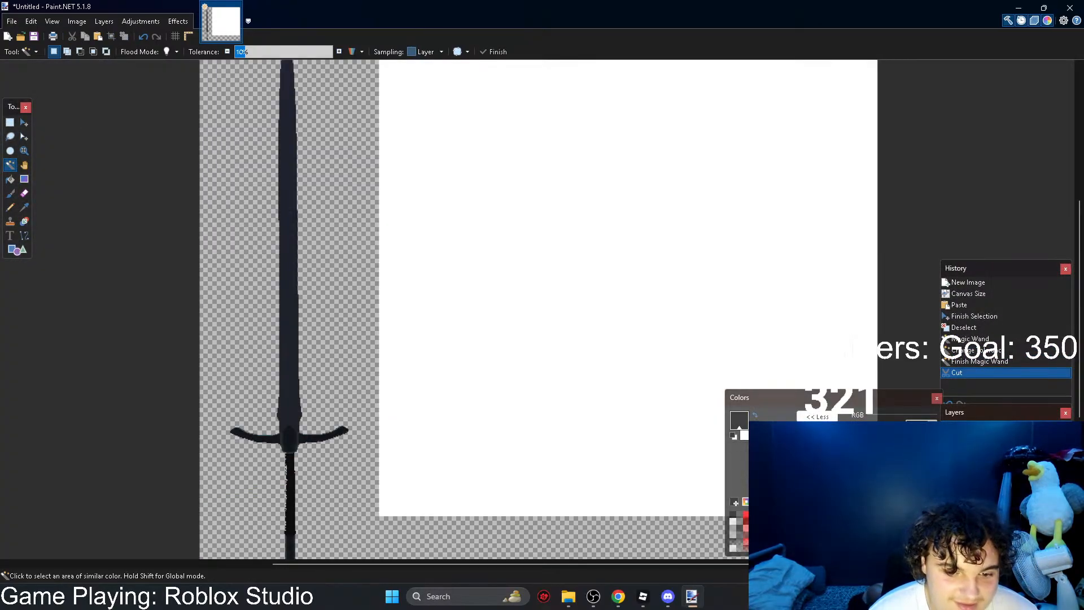
pyautogui.keyDown('ctrl'); pyautogui.scroll(-1, 542, 315); pyautogui.keyUp('ctrl')
pyautogui.click(1069, 8)
pyautogui.click(544, 358)
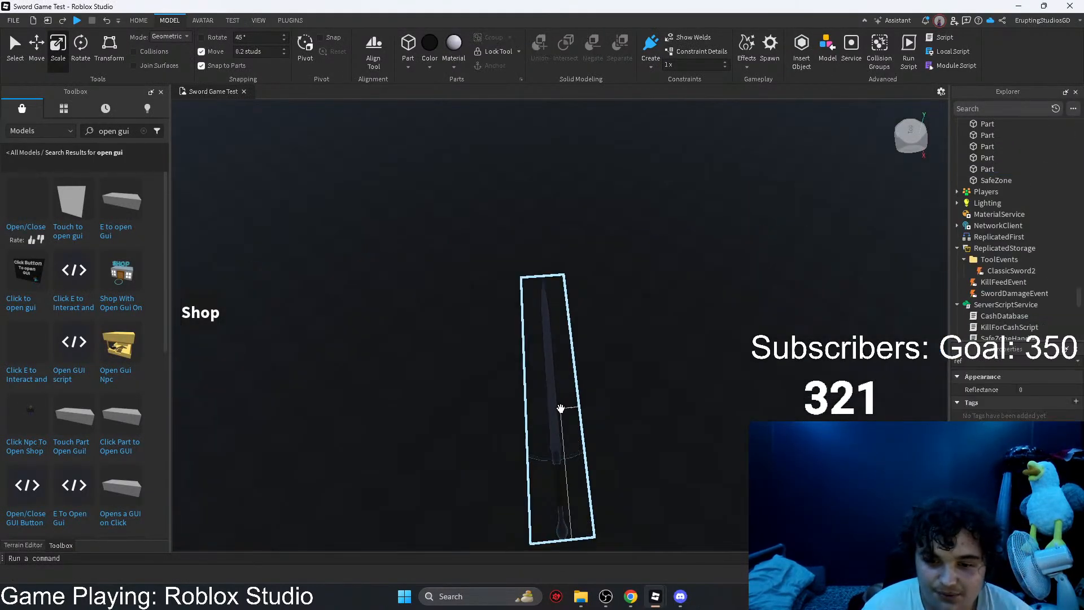
# Step: Set the sword against the blue-tinted baseplate and capture a screen snip framing the whole sword
pyautogui.moveTo(561, 407); pyautogui.dragTo(476, 328)
pyautogui.click(752, 312)
pyautogui.click(805, 300)
pyautogui.moveTo(806, 300); pyautogui.dragTo(803, 287, button='right')
pyautogui.scroll(-4, 805, 295)
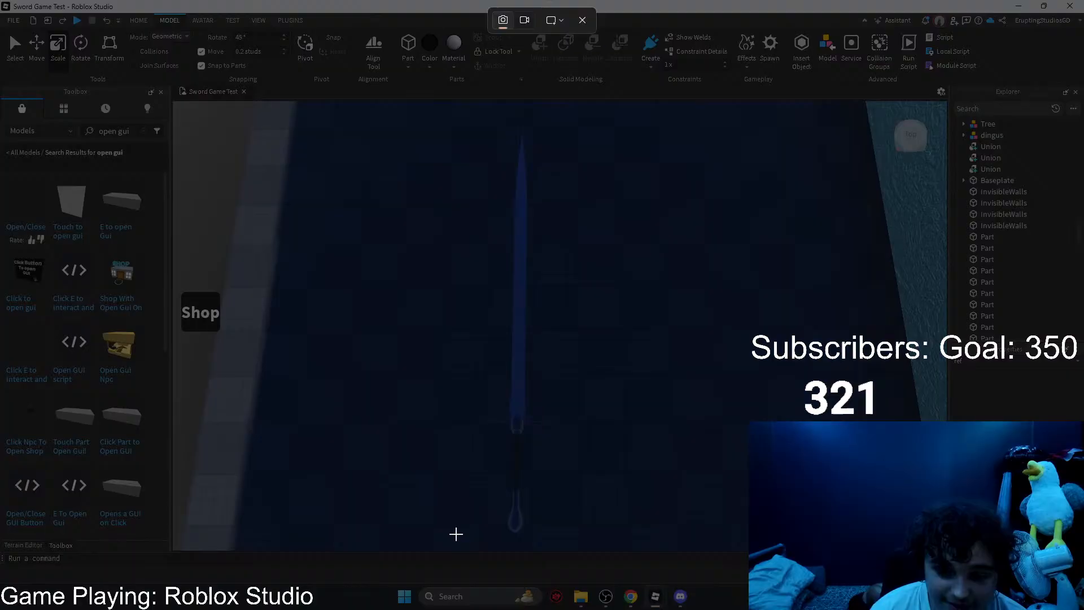
pyautogui.moveTo(445, 533); pyautogui.dragTo(589, 128)
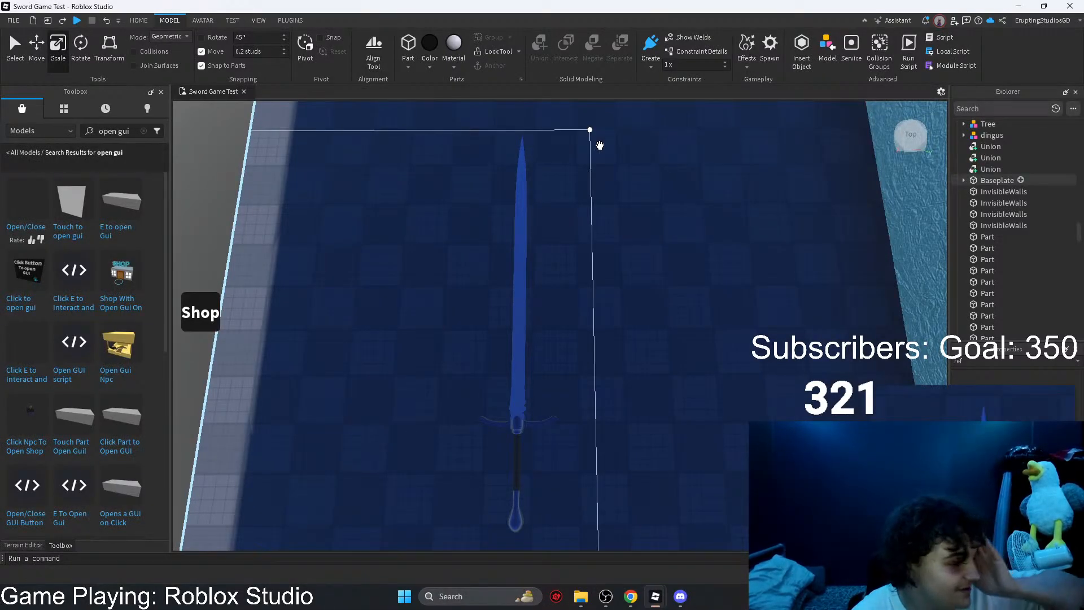
# Step: Switch to ChatGPT in the browser, attach the sword snip, and send "can you cut around the sword please i dont want any remaining background please"
pyautogui.click(1016, 5)
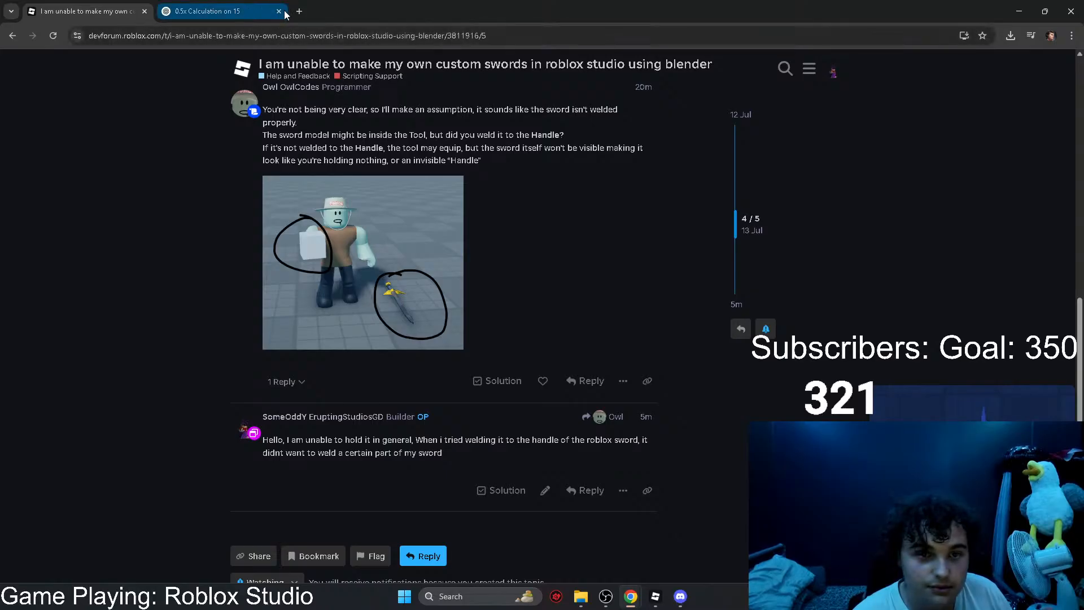
pyautogui.click(226, 5)
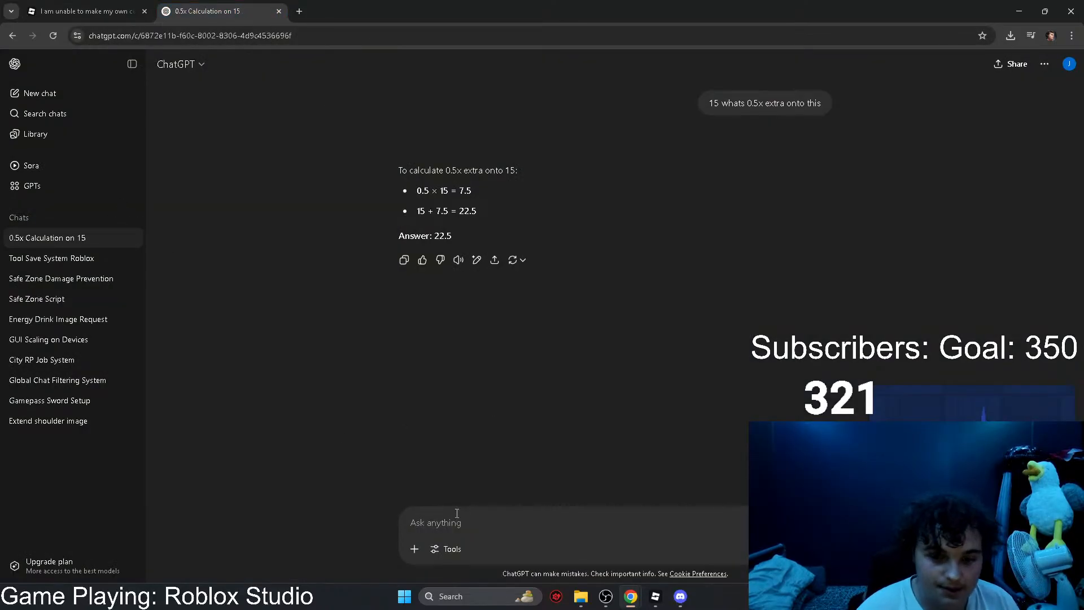
pyautogui.hotkey('ctrl', 'v')
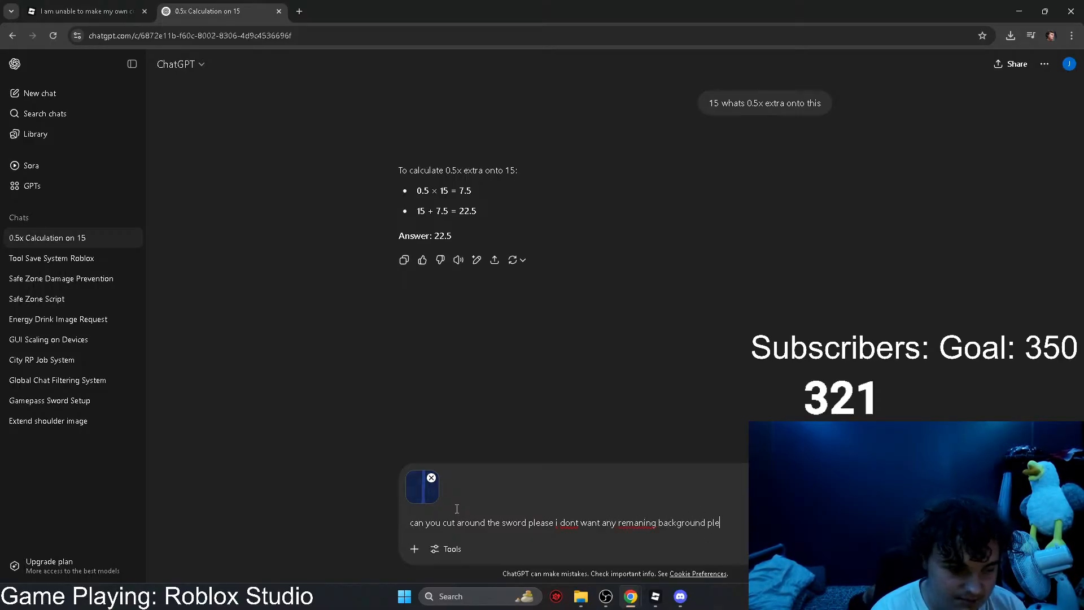
pyautogui.write('ase')
pyautogui.rightClick(644, 521)
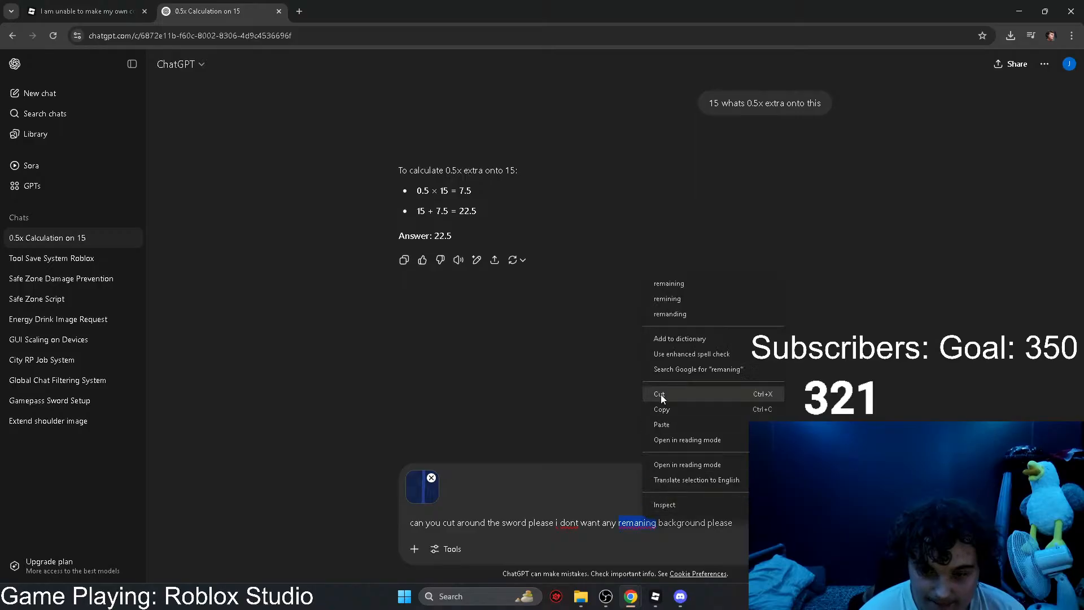
pyautogui.click(677, 288)
pyautogui.press('Return')
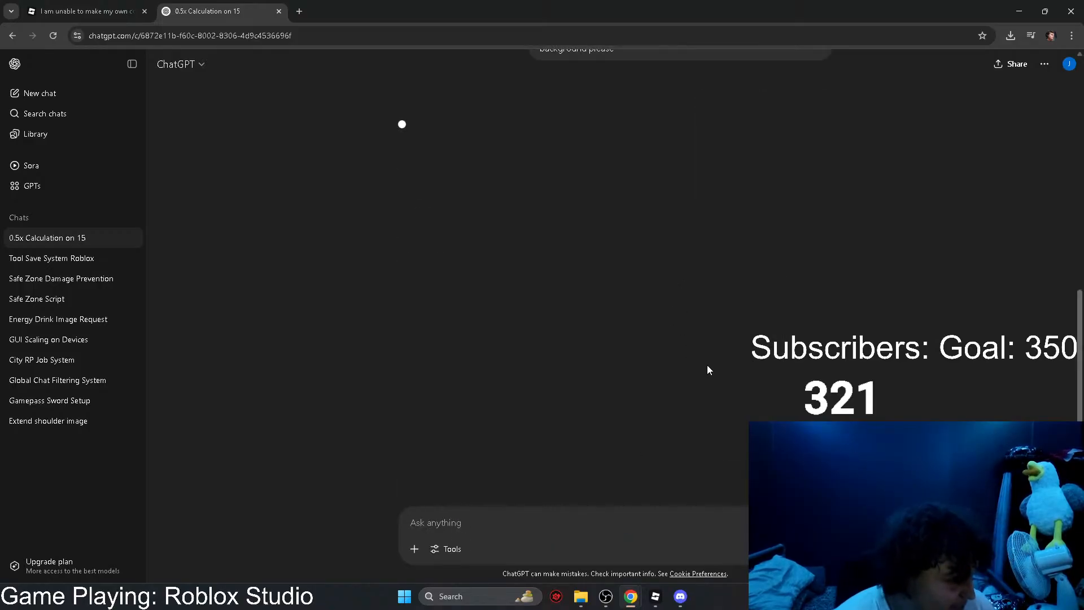
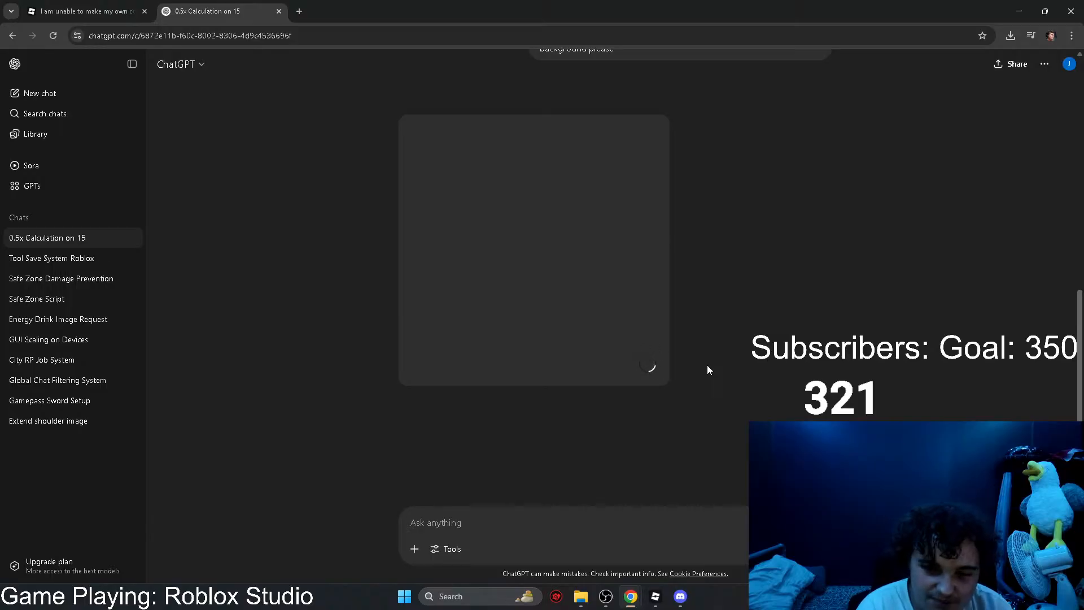
# Step: Refresh the DevForum thread about custom Blender swords and reread its replies and screenshots
pyautogui.click(81, 7)
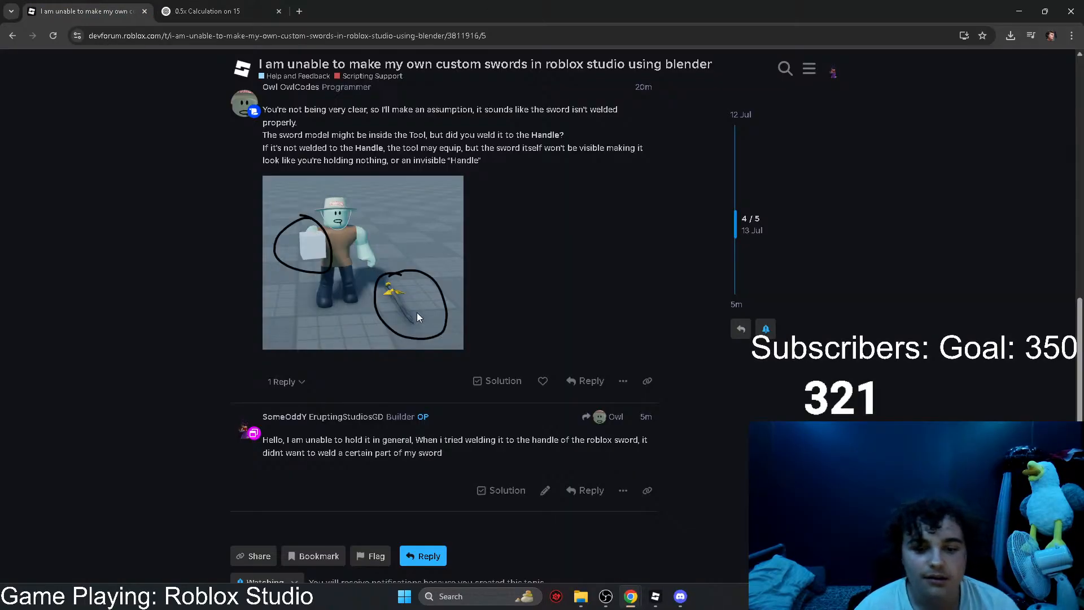
pyautogui.click(52, 37)
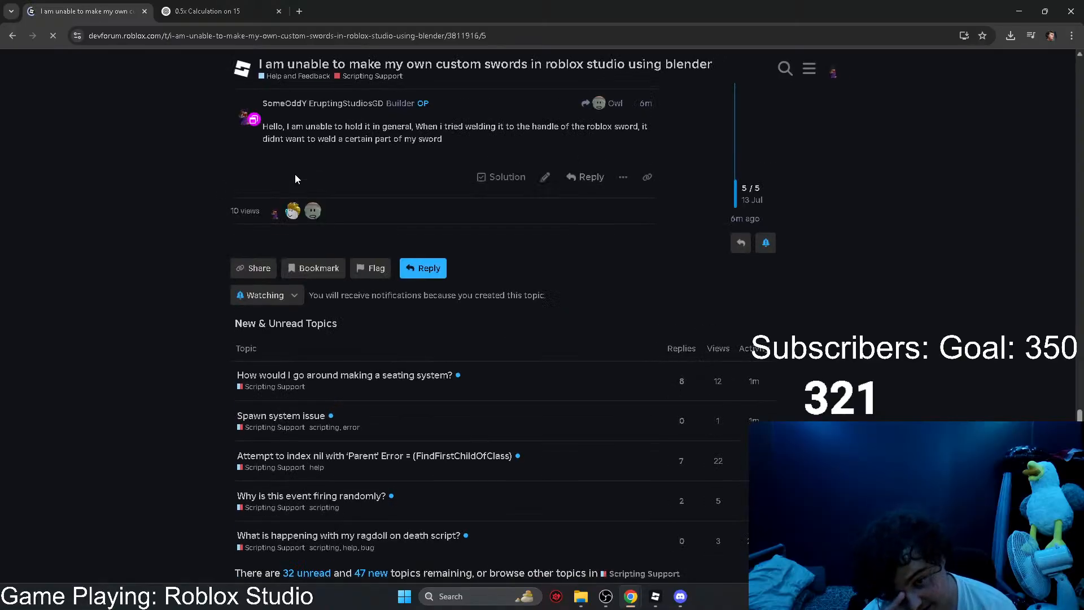
pyautogui.scroll(2, 339, 204)
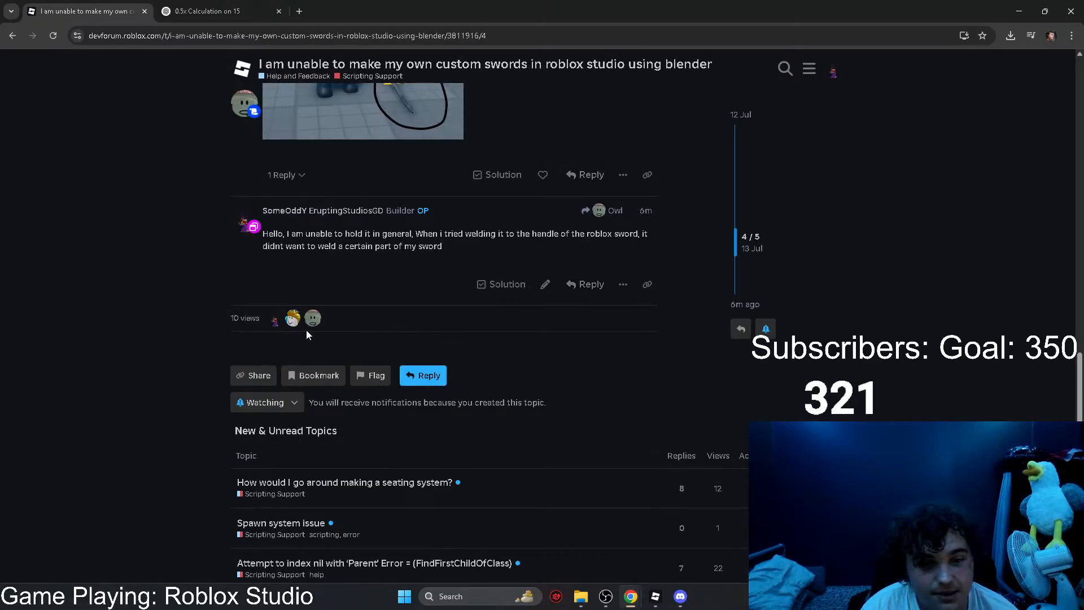
pyautogui.scroll(8, 291, 325)
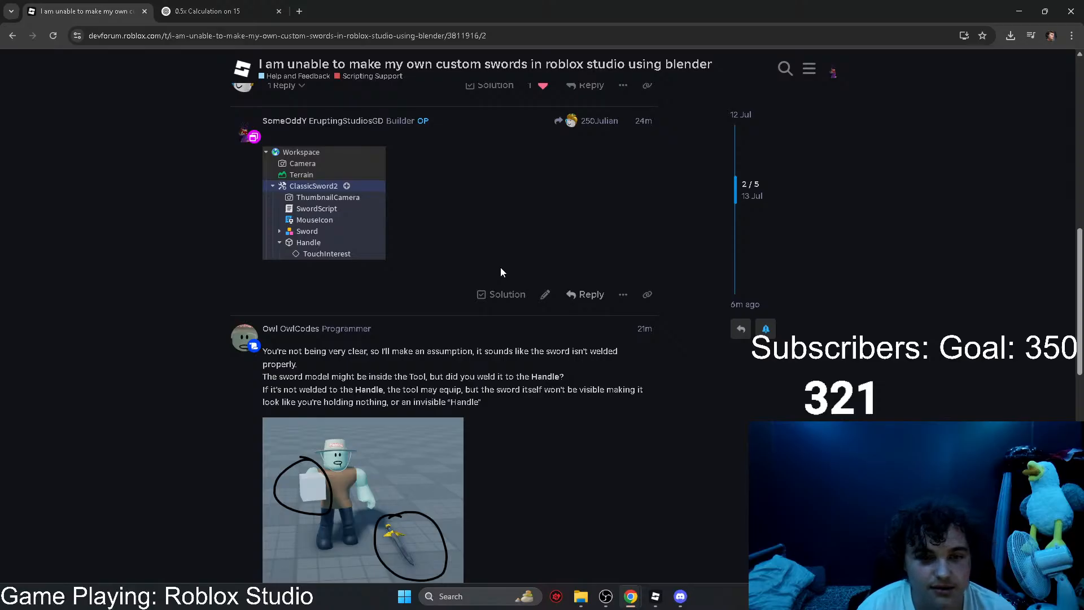
pyautogui.scroll(-5, 500, 272)
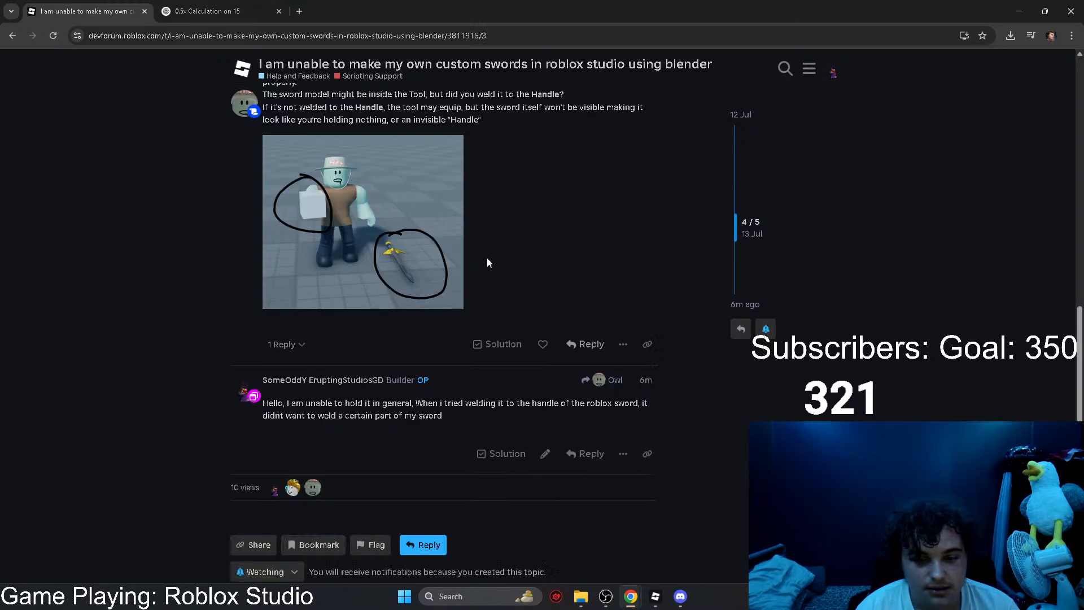
# Step: Return to the ChatGPT conversation and reload it to check on the image being generated
pyautogui.click(209, 11)
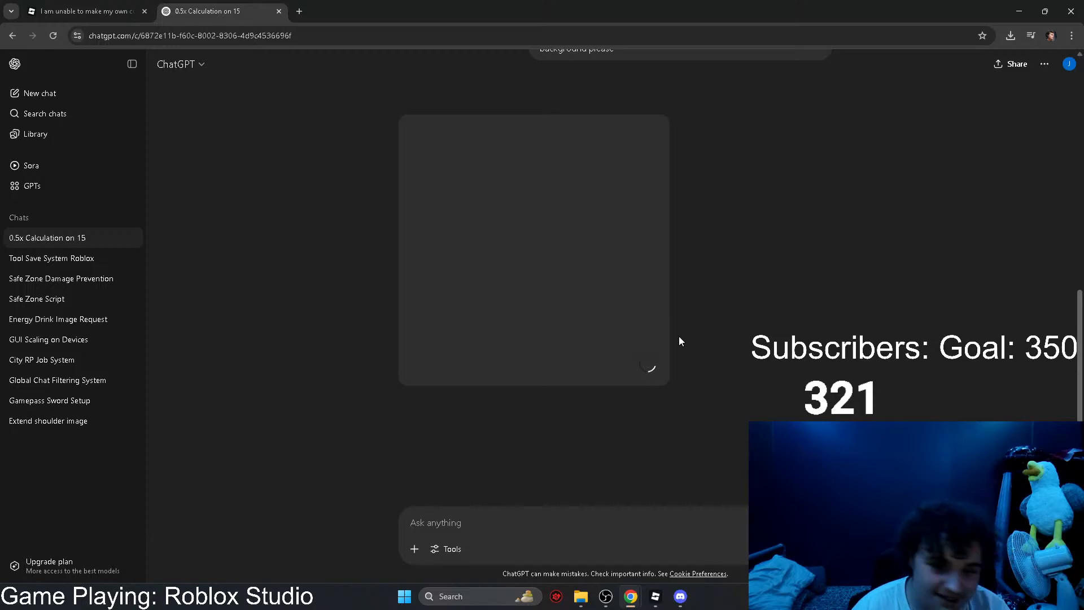
pyautogui.press('F5')
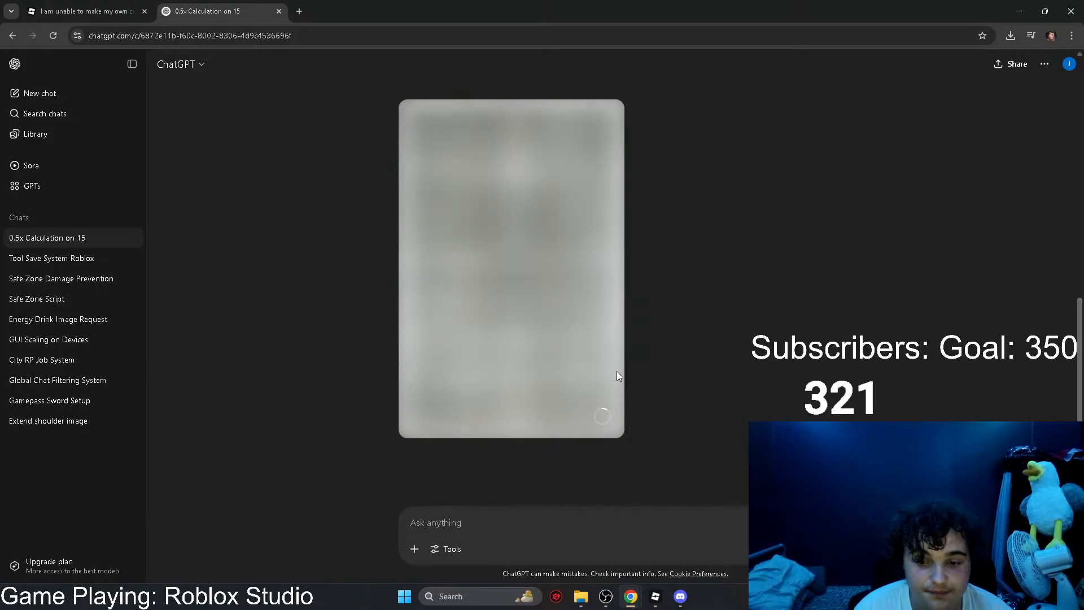
# Step: Switch to the Sword Game Test place in Roblox Studio and make ShopFrameOne in ShopGui visible
pyautogui.moveTo(656, 600)
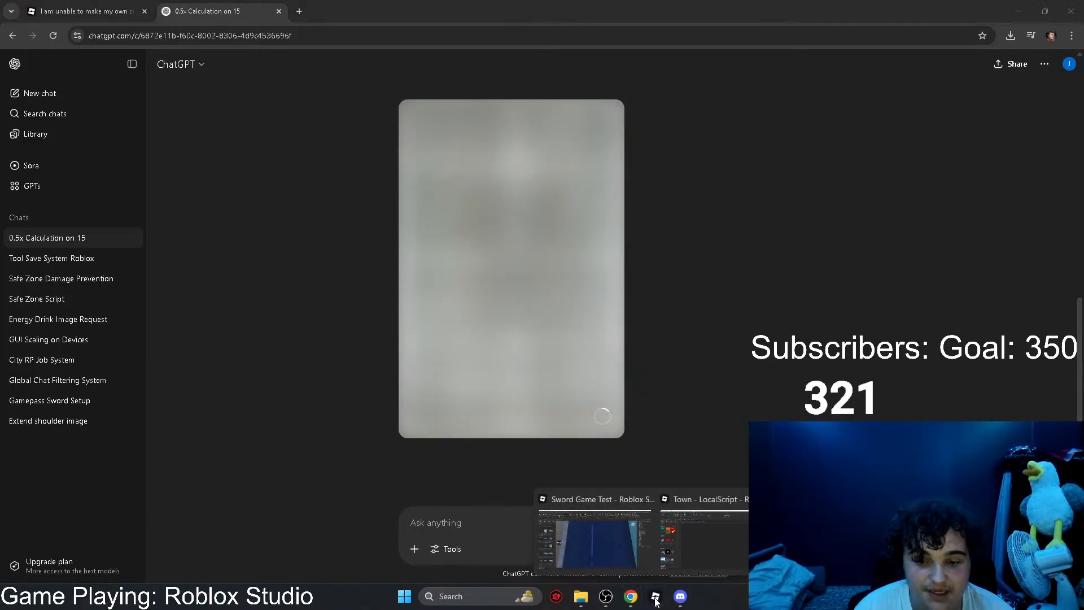
pyautogui.click(577, 559)
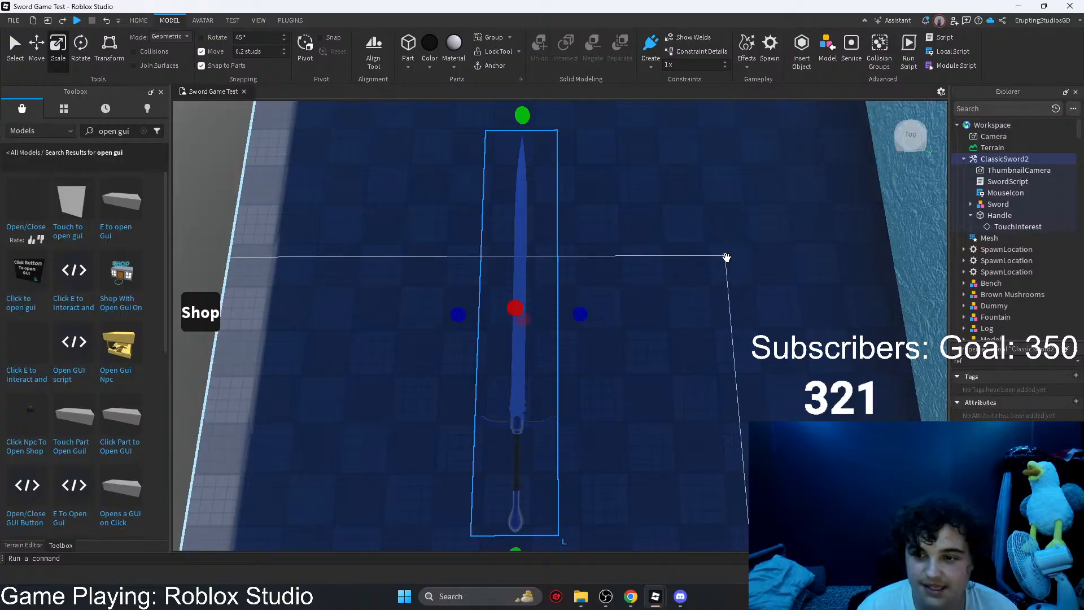
pyautogui.scroll(-5, 1077, 133)
pyautogui.scroll(-10, 1002, 240)
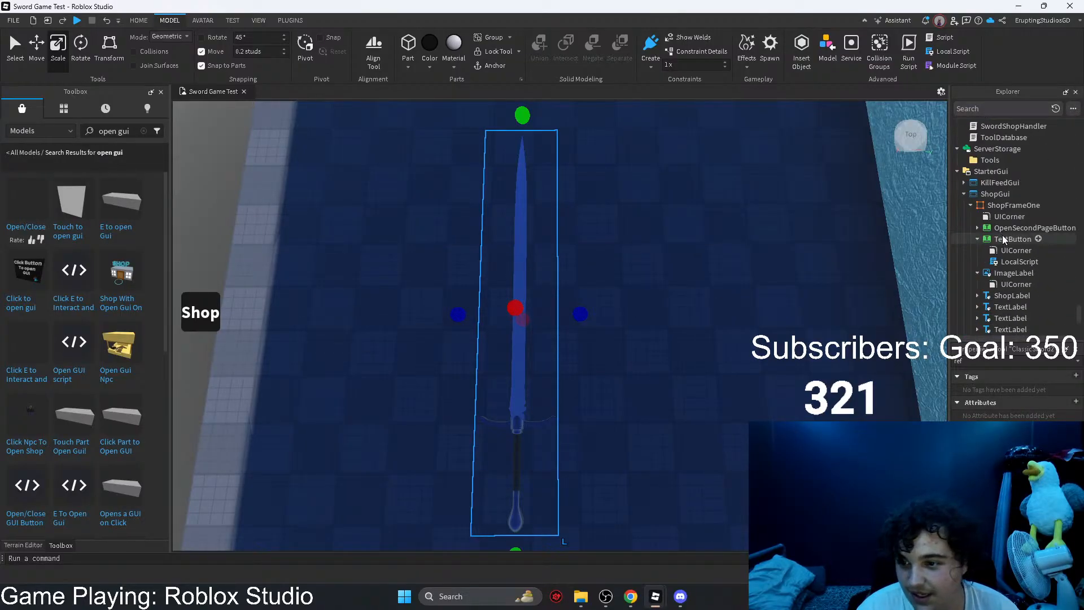
pyautogui.click(1002, 240)
pyautogui.click(994, 209)
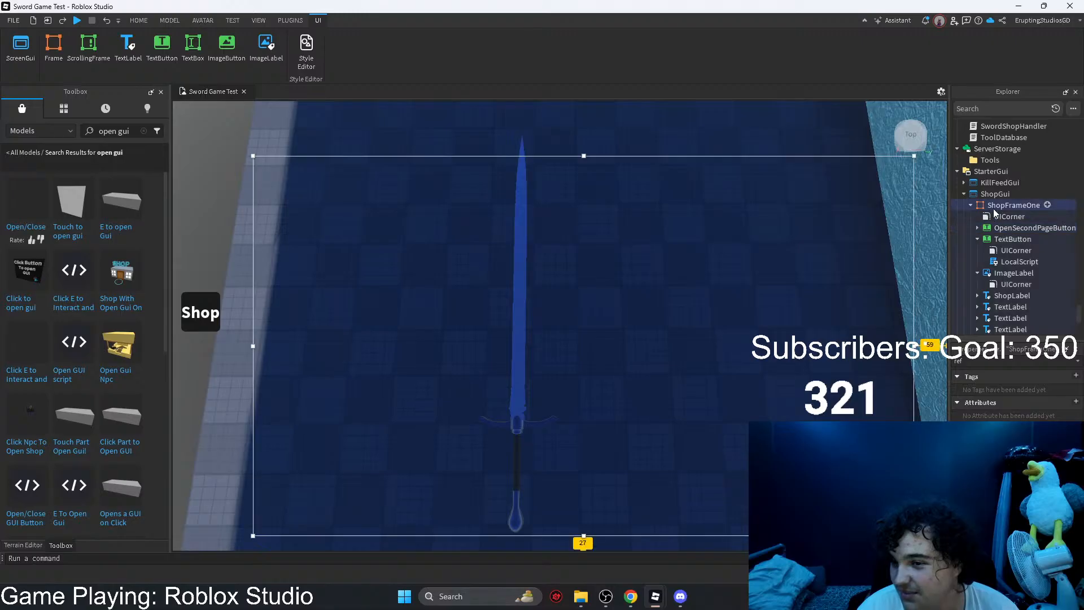
pyautogui.moveTo(992, 360); pyautogui.dragTo(937, 360)
pyautogui.write('v')
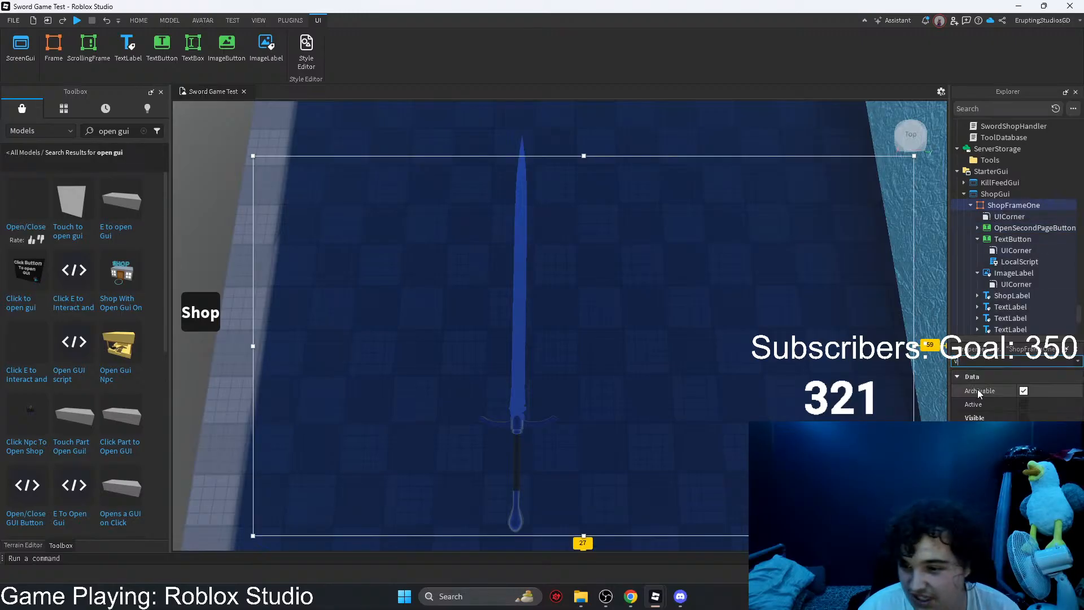
pyautogui.click(1024, 418)
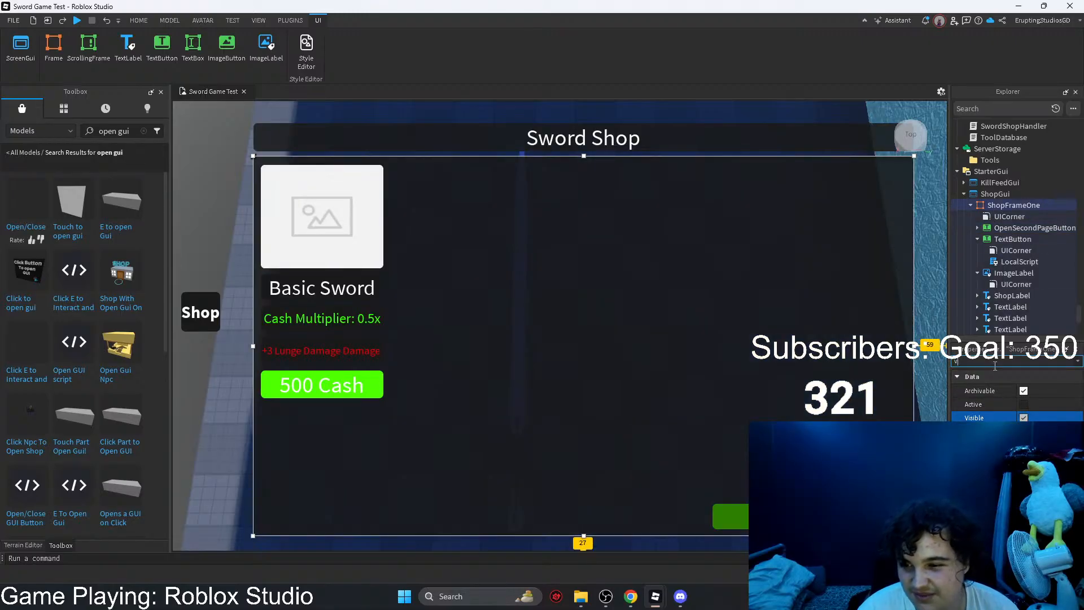
# Step: Set ShopFrameOne's background transparency to 0
pyautogui.press('BackSpace')
pyautogui.write('ba')
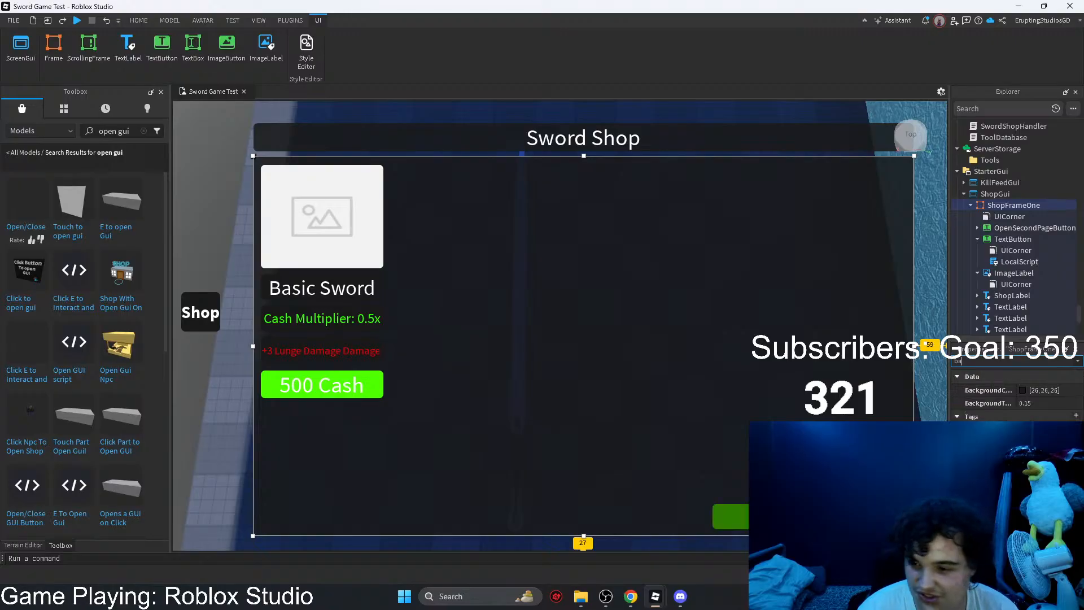
pyautogui.click(1027, 404)
pyautogui.moveTo(1056, 404); pyautogui.dragTo(1025, 405)
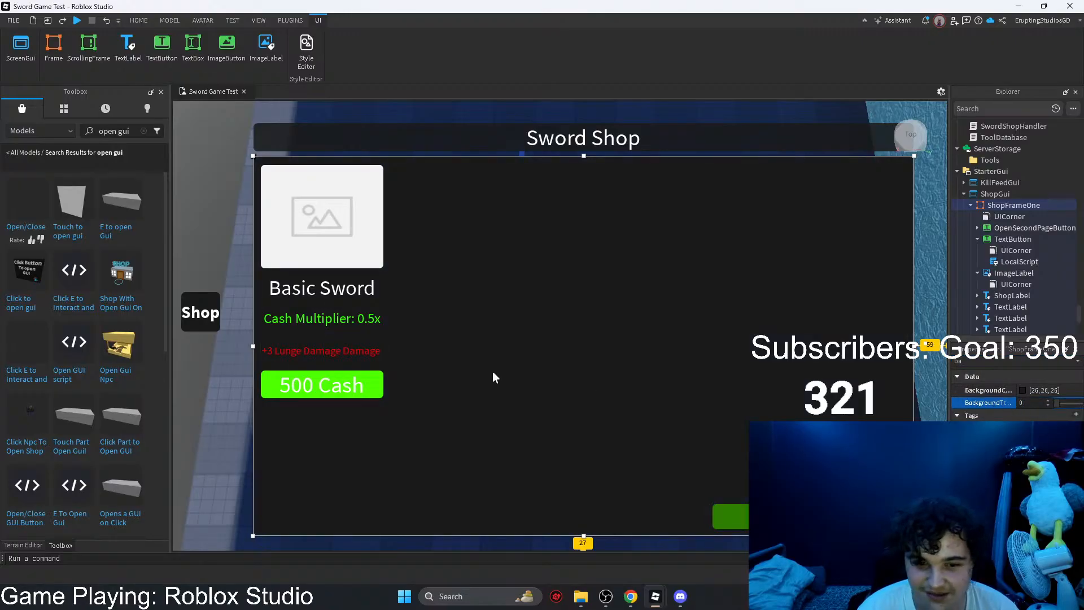
# Step: Change the background color of the Basic Sword, Cash Multiplier and Lunge Damage labels to [47, 47, 47]
pyautogui.click(377, 357)
pyautogui.keyDown('ctrl'); pyautogui.click(351, 319); pyautogui.keyUp('ctrl')
pyautogui.keyDown('ctrl'); pyautogui.click(341, 290); pyautogui.keyUp('ctrl')
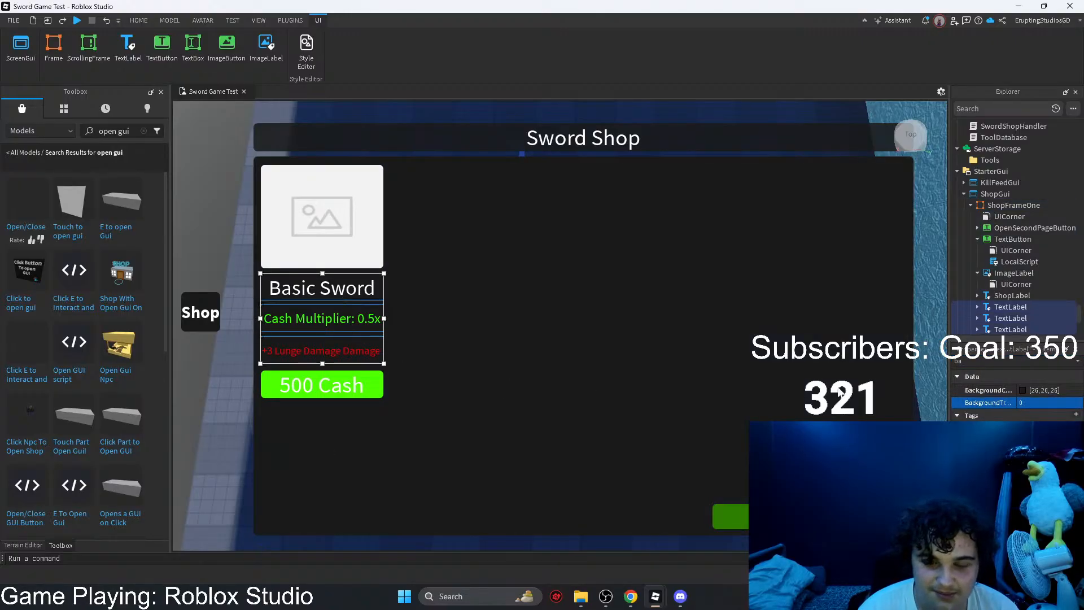
pyautogui.click(1023, 390)
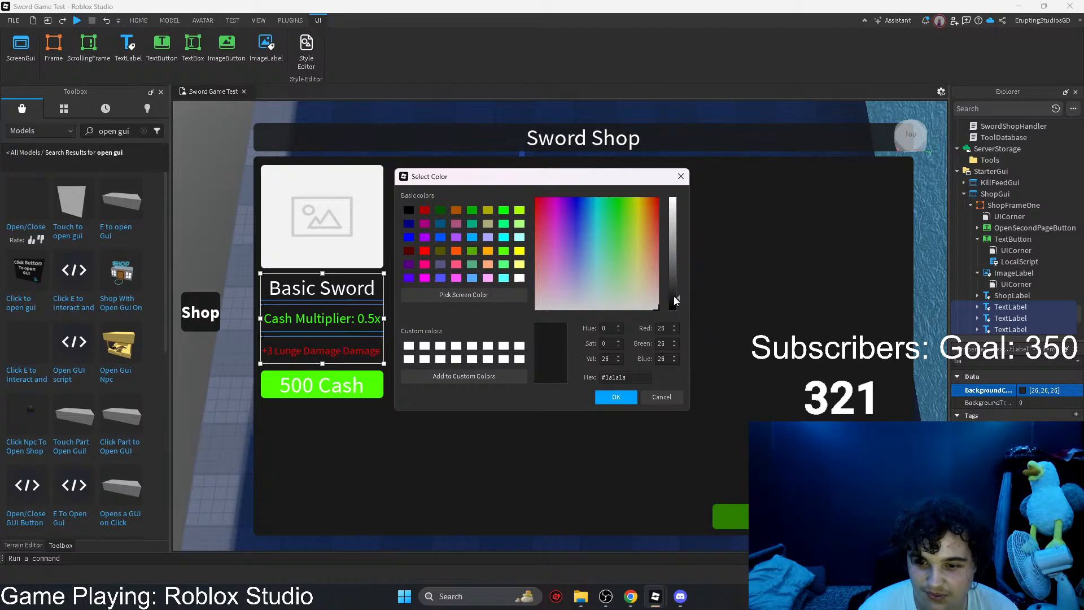
pyautogui.moveTo(675, 300); pyautogui.dragTo(672, 289)
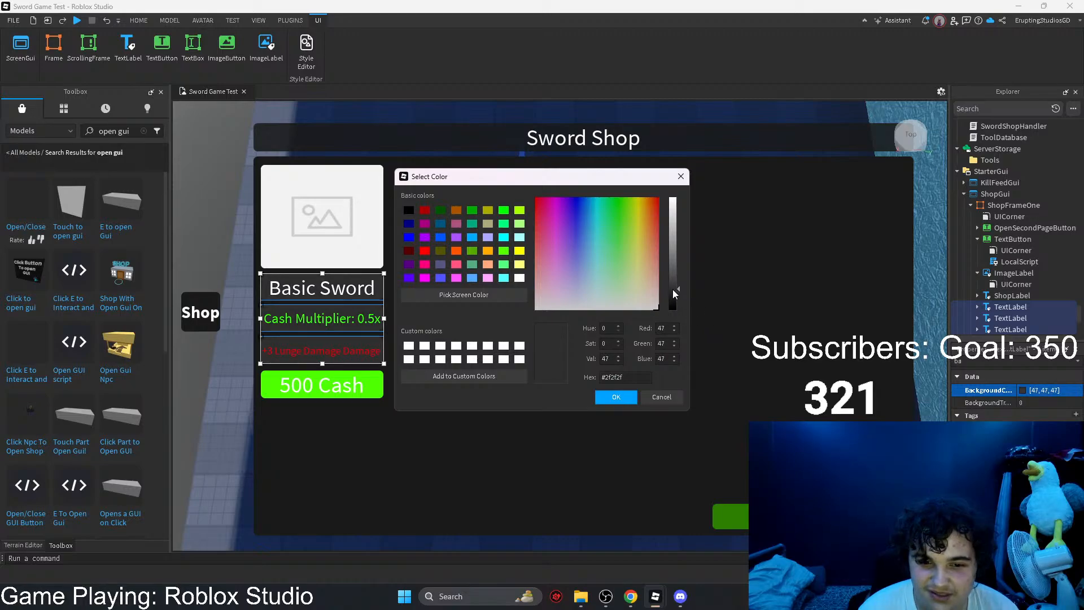
pyautogui.click(614, 397)
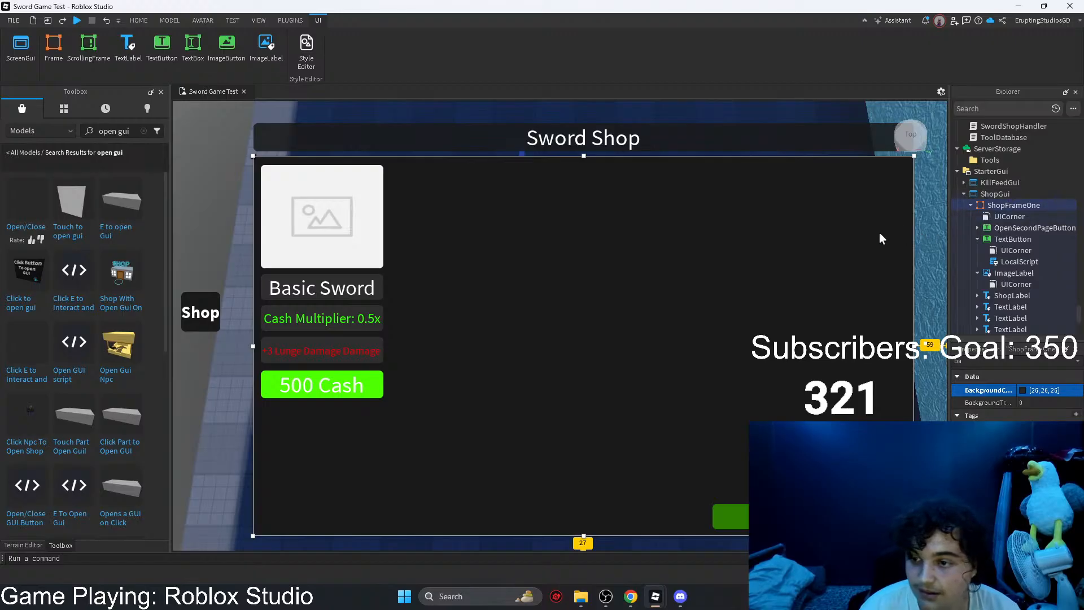
# Step: Place a copy of ShopFrameOne inside ShopFrameOne and expand the copy's contents
pyautogui.scroll(1, 1010, 214)
pyautogui.moveTo(1013, 213)
pyautogui.mouseDown()
pyautogui.moveTo(996, 279)
pyautogui.moveTo(999, 198)
pyautogui.mouseUp()
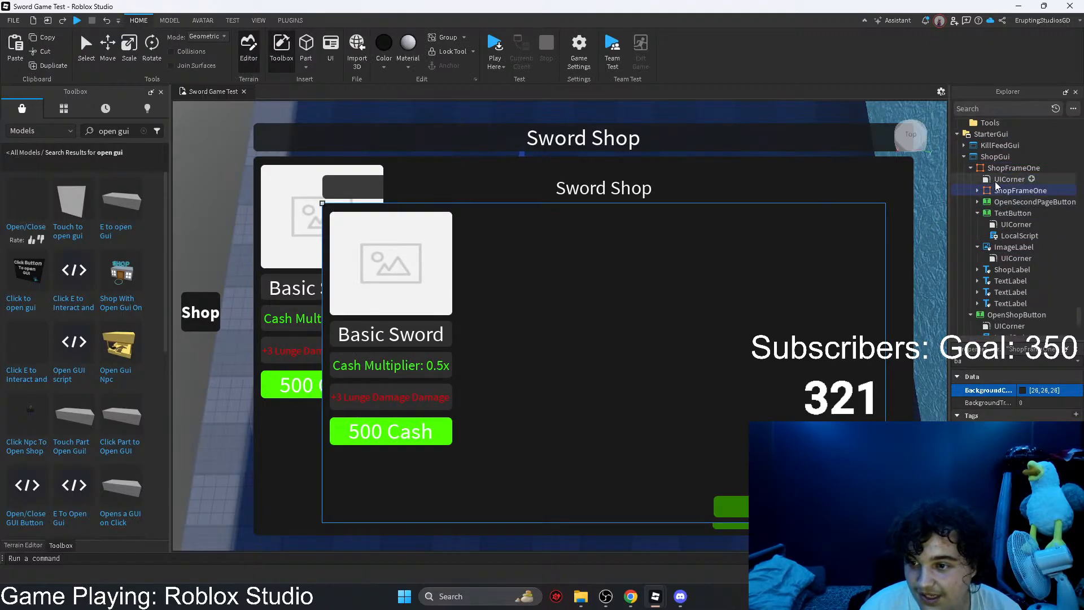
pyautogui.click(998, 193)
pyautogui.click(977, 191)
# Step: Delete the nested frame copy's buttons, image and labels, keeping only its UICorner and the Cash Multiplier label
pyautogui.click(1005, 203)
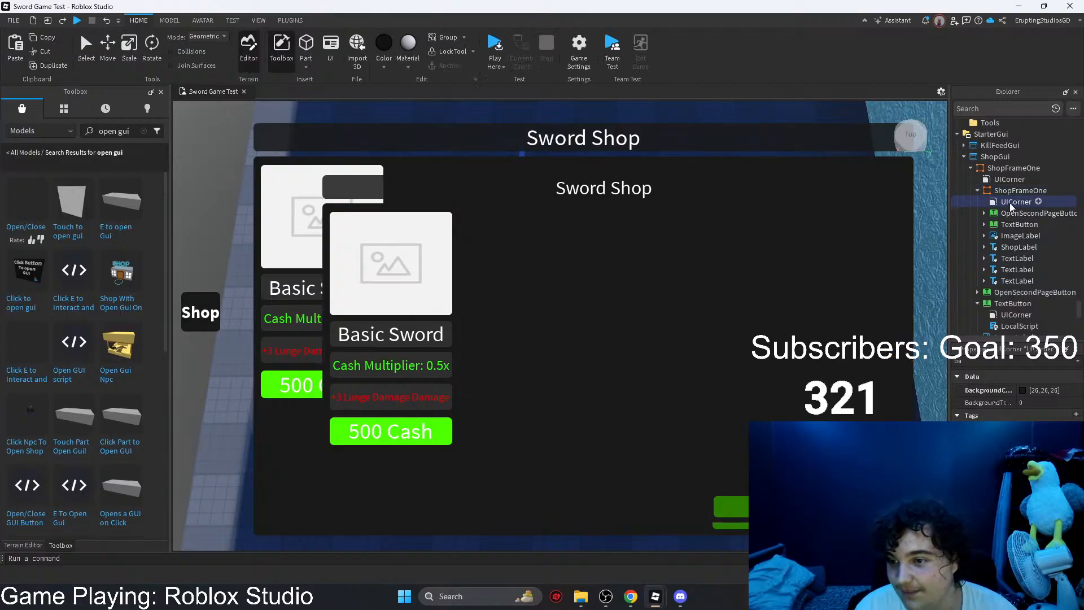
pyautogui.press('Delete')
pyautogui.hotkey('ctrl', 'z')
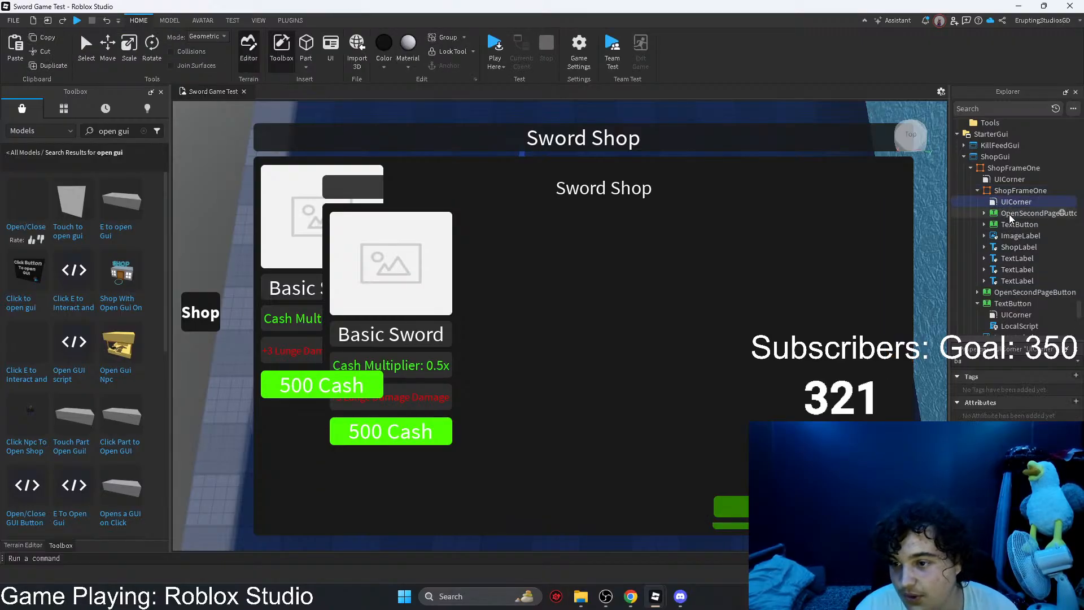
pyautogui.click(1010, 216)
pyautogui.press('Delete')
pyautogui.click(1009, 216)
pyautogui.press('Delete')
pyautogui.press('Delete')
pyautogui.click(1009, 214)
pyautogui.press('Delete')
pyautogui.click(1009, 214)
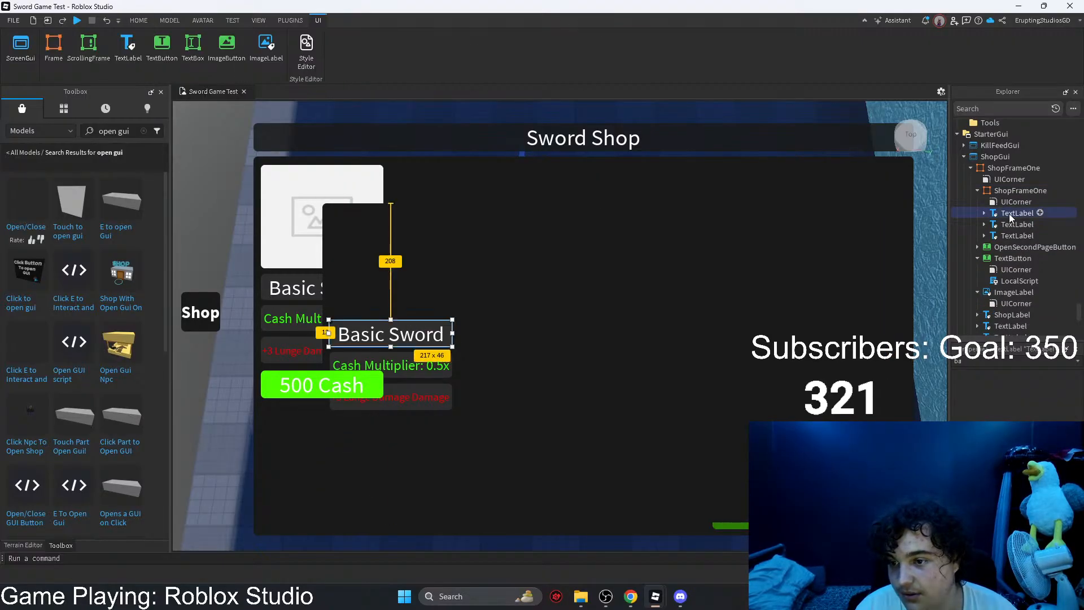
pyautogui.press('Delete')
pyautogui.click(1008, 213)
pyautogui.press('Delete')
pyautogui.click(1008, 213)
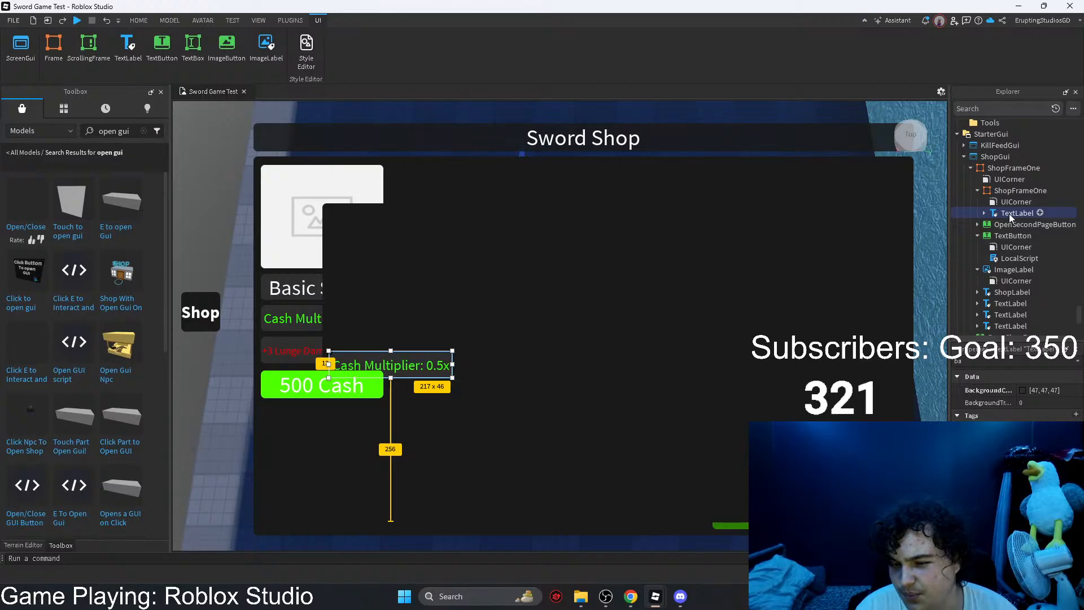
# Step: Rename the nested ShopFrameOne copy to InfoBox1
pyautogui.click(1006, 192)
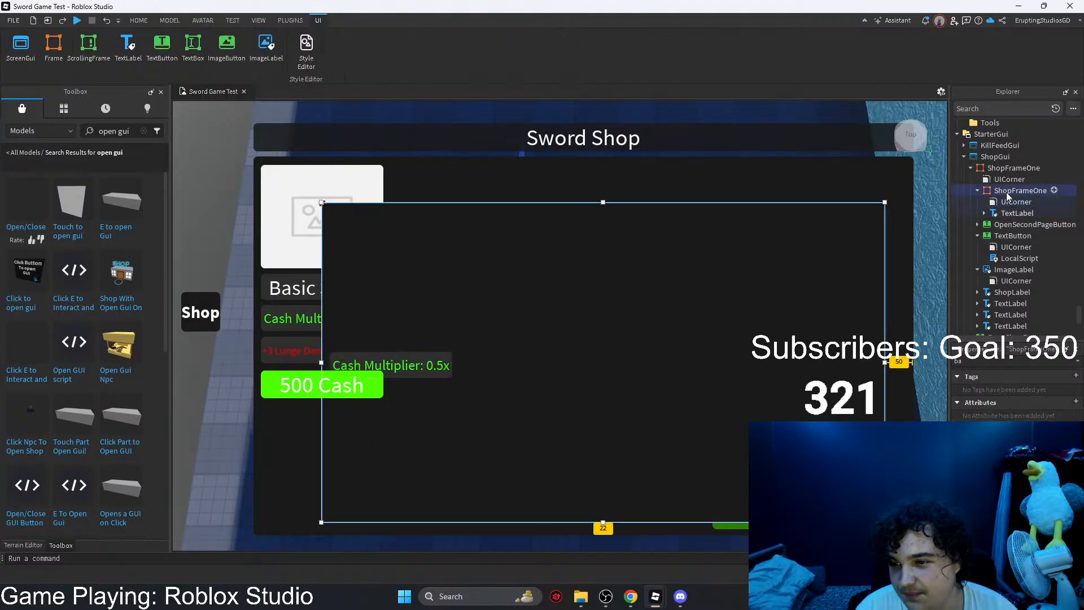
pyautogui.press('F2')
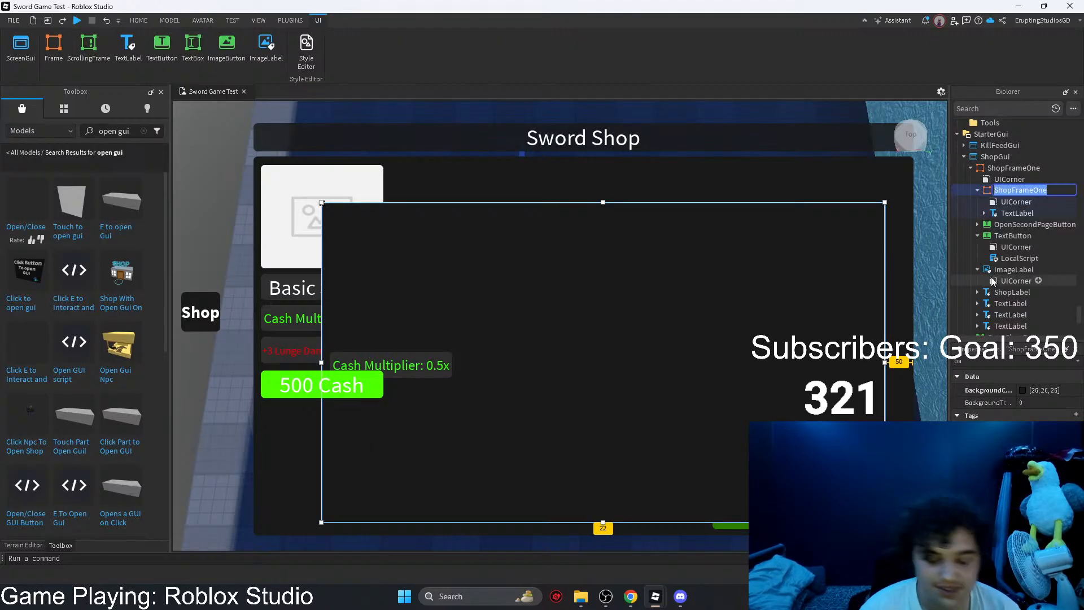
pyautogui.write('InfoBo')
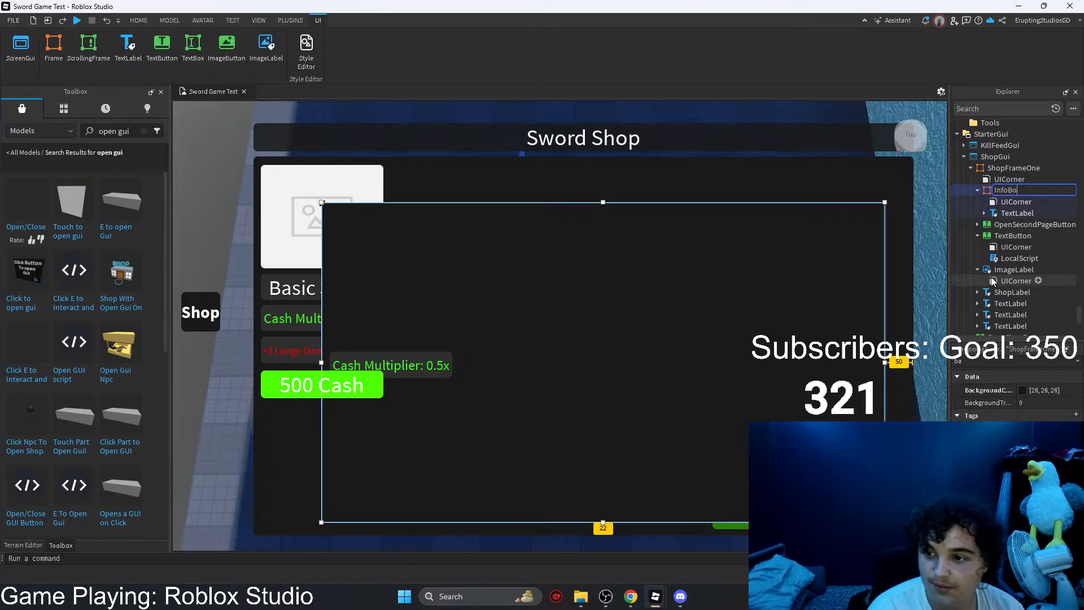
pyautogui.write('x1')
pyautogui.press('Return')
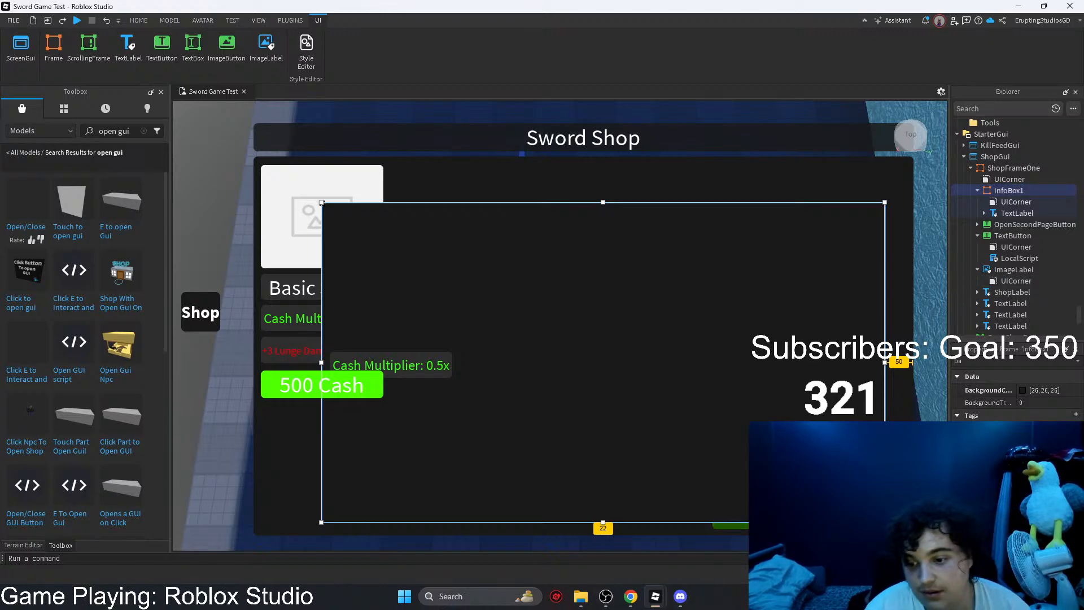
# Step: Shrink InfoBox1 to about 316 x 310 beside the sword entry and set its background color to [49, 49, 49]
pyautogui.moveTo(885, 522); pyautogui.dragTo(501, 398)
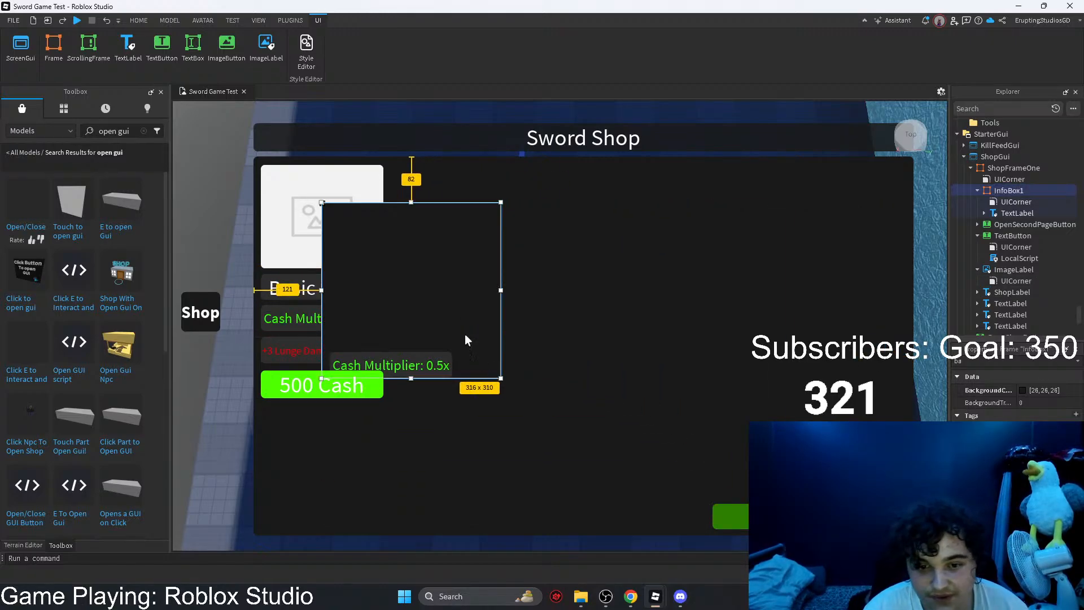
pyautogui.moveTo(465, 334); pyautogui.dragTo(584, 368)
pyautogui.click(1022, 390)
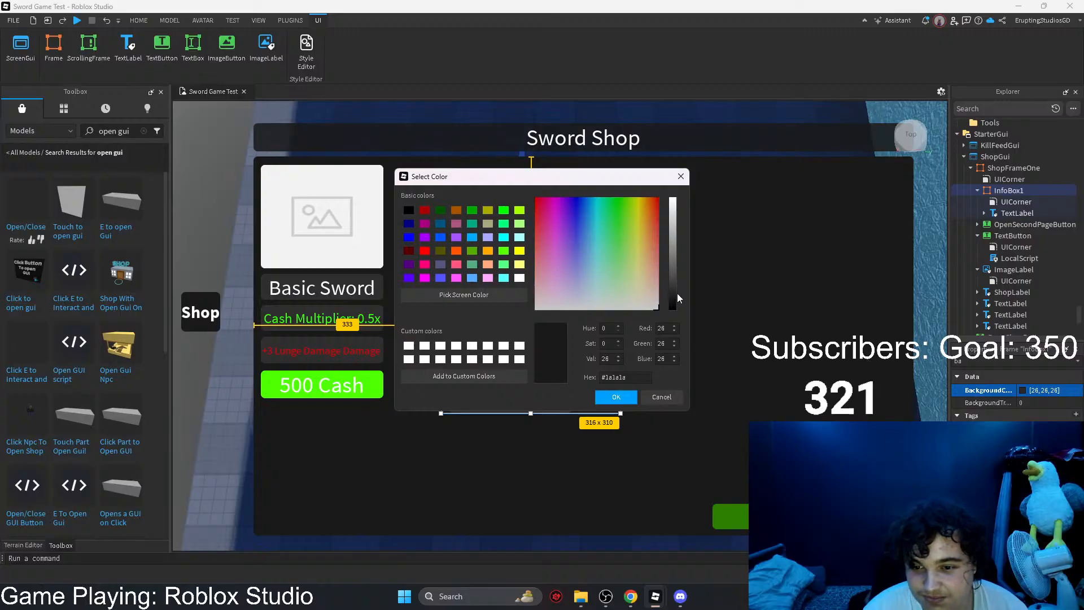
pyautogui.moveTo(676, 293); pyautogui.dragTo(676, 287)
pyautogui.click(613, 395)
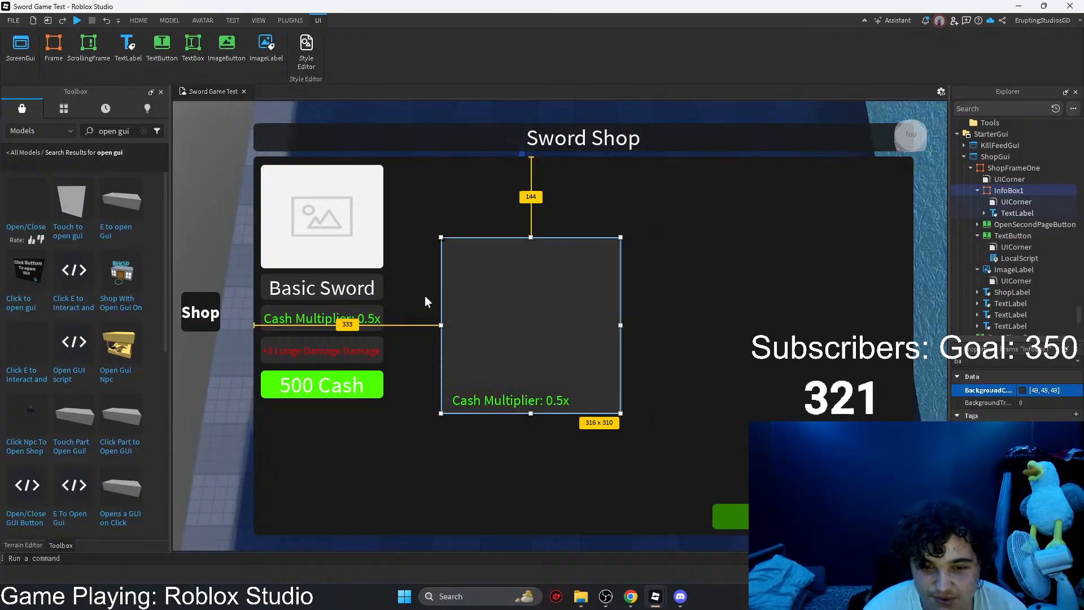
# Step: Delete the original Basic Sword, Cash Multiplier and Lunge Damage labels from the sword entry
pyautogui.click(330, 293)
pyautogui.keyDown('ctrl'); pyautogui.click(319, 318); pyautogui.keyUp('ctrl')
pyautogui.keyDown('ctrl'); pyautogui.click(312, 350); pyautogui.keyUp('ctrl')
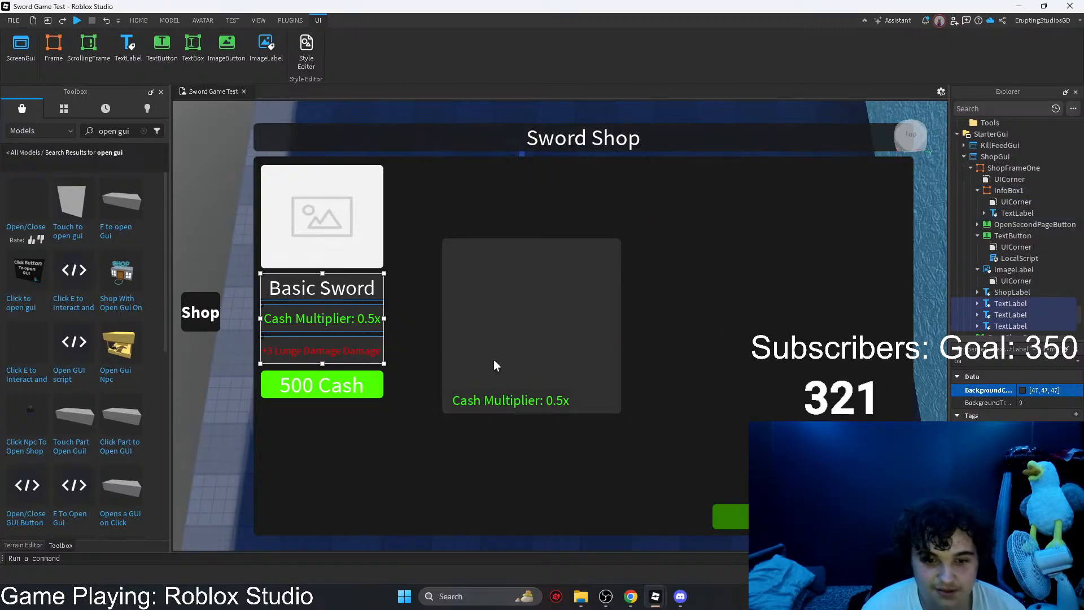
pyautogui.press('Delete')
# Step: Fit InfoBox1 between the sword image and the 500 Cash button at about 217 x 156
pyautogui.moveTo(587, 319); pyautogui.dragTo(383, 359)
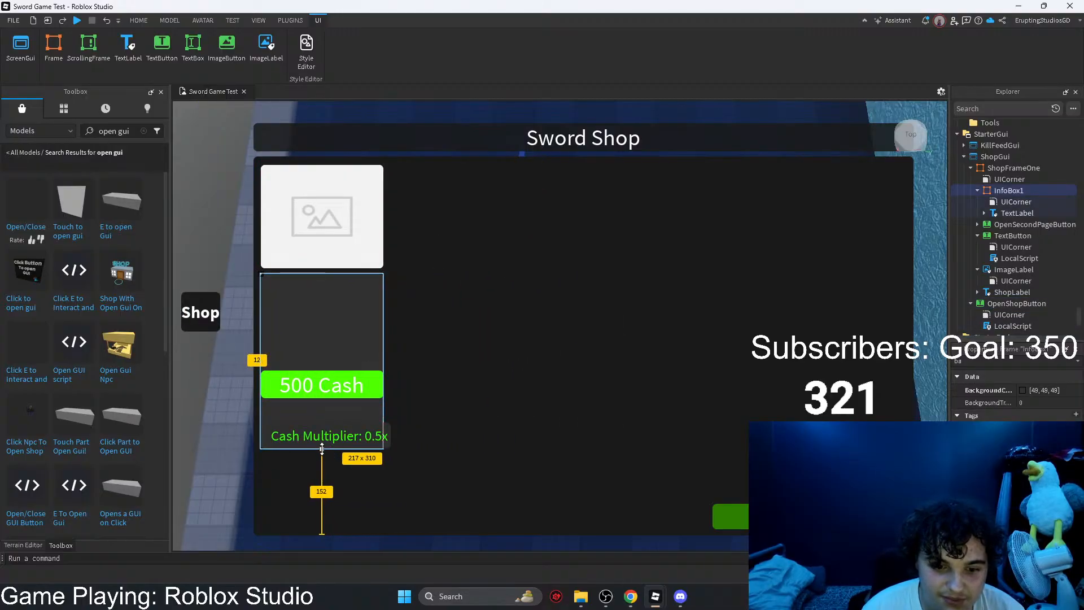
pyautogui.moveTo(322, 448); pyautogui.dragTo(322, 362)
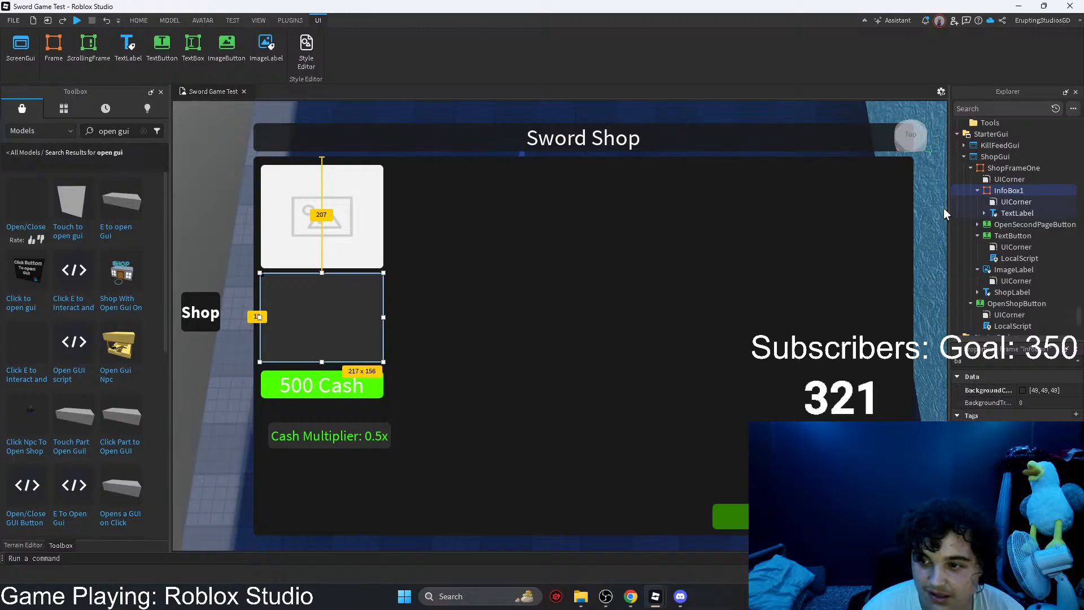
# Step: Move the Cash Multiplier label to the lower edge of InfoBox1 and set its background transparency to 1
pyautogui.click(1010, 213)
pyautogui.moveTo(373, 437); pyautogui.dragTo(363, 347)
pyautogui.click(1037, 403)
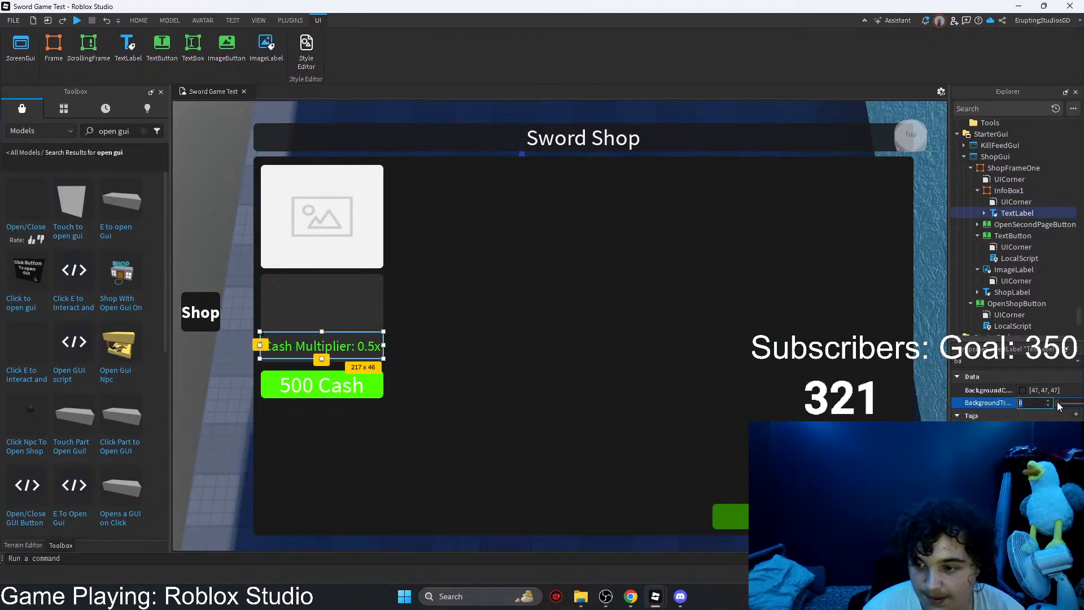
pyautogui.moveTo(1056, 403); pyautogui.dragTo(1083, 403)
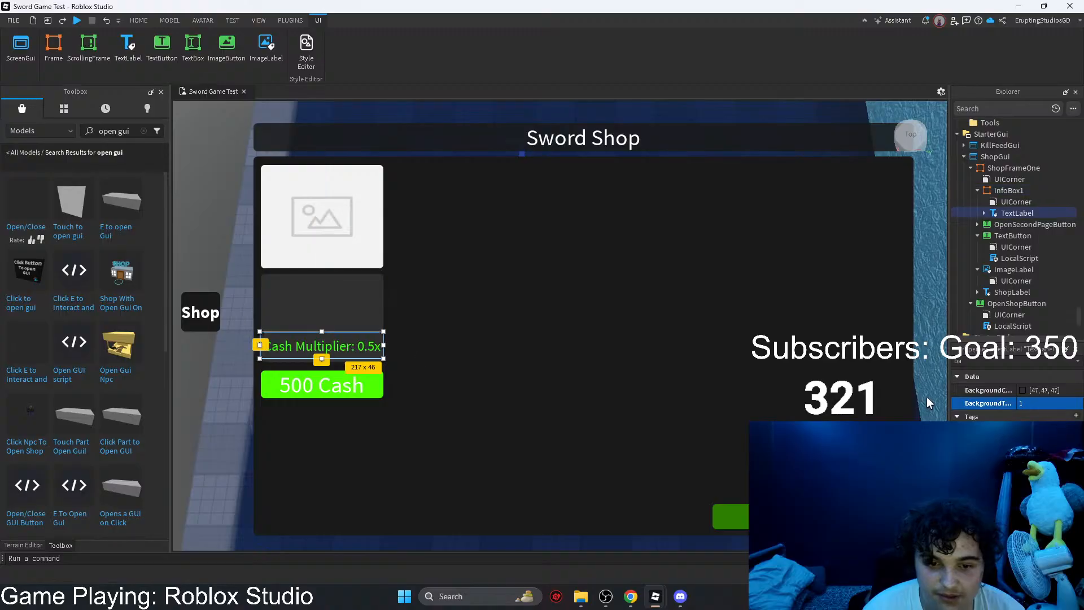
pyautogui.click(999, 360)
pyautogui.press('BackSpace')
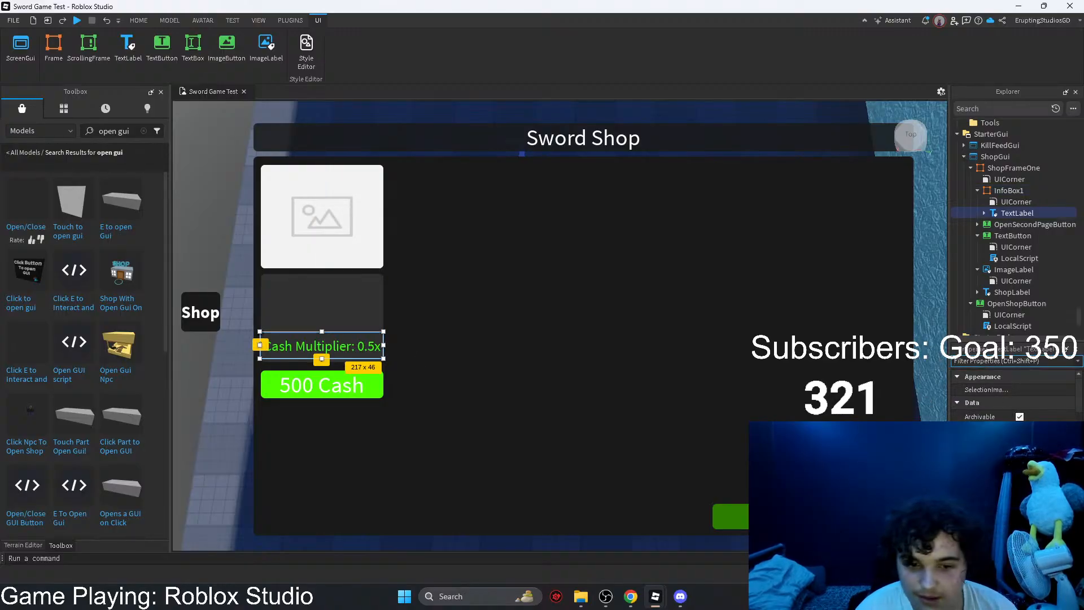
pyautogui.moveTo(333, 344); pyautogui.dragTo(334, 349)
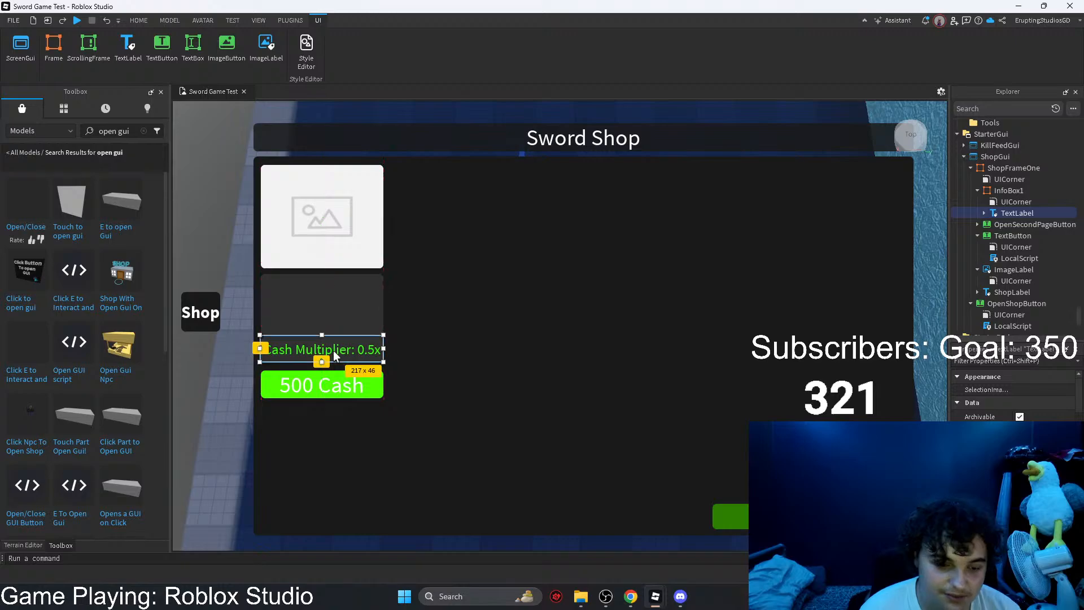
# Step: Duplicate the Cash Multiplier label inside InfoBox1 and place the copy directly above the original
pyautogui.hotkey('ctrl', 'v')
pyautogui.moveTo(986, 182); pyautogui.dragTo(1003, 235)
pyautogui.scroll(-8, 1011, 271)
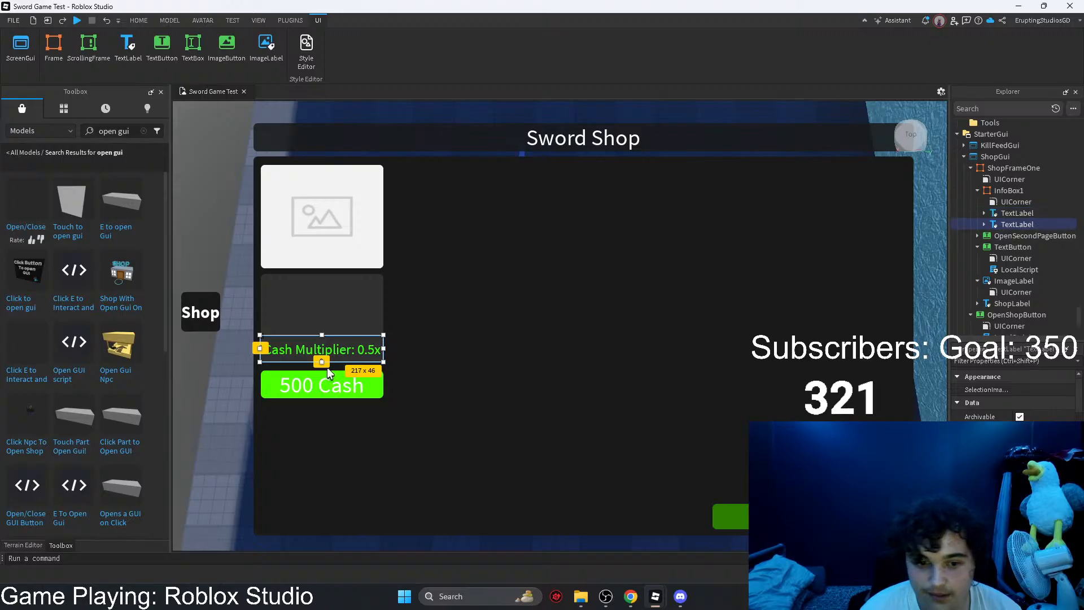
pyautogui.moveTo(329, 350); pyautogui.dragTo(334, 327)
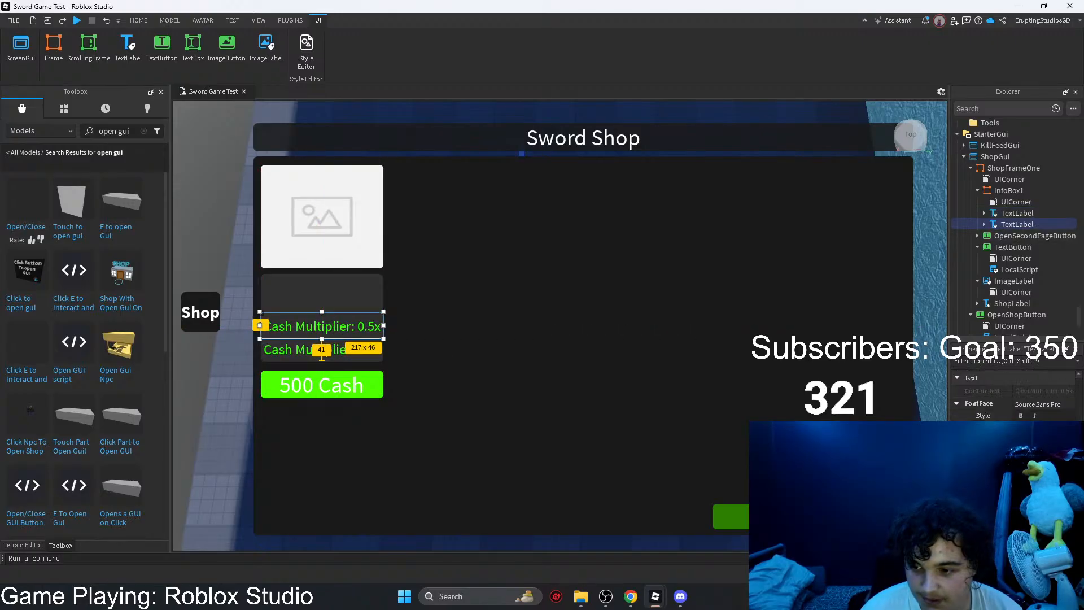
# Step: Make the lower Cash Multiplier label bold and set the upper copy's text to "Lunge Damage:"
pyautogui.click(332, 351)
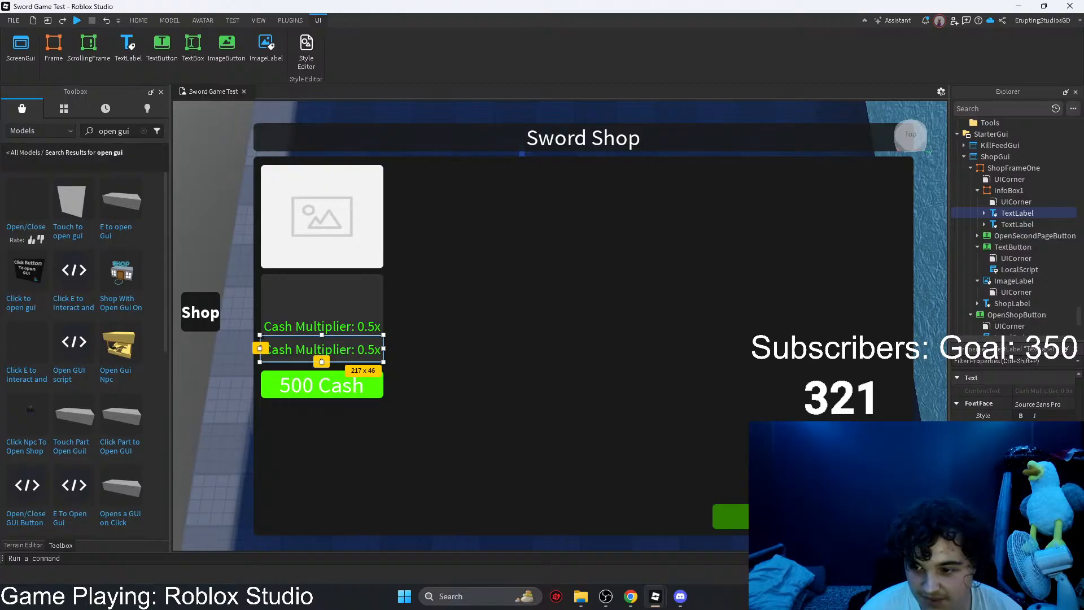
pyautogui.click(1021, 416)
pyautogui.click(332, 330)
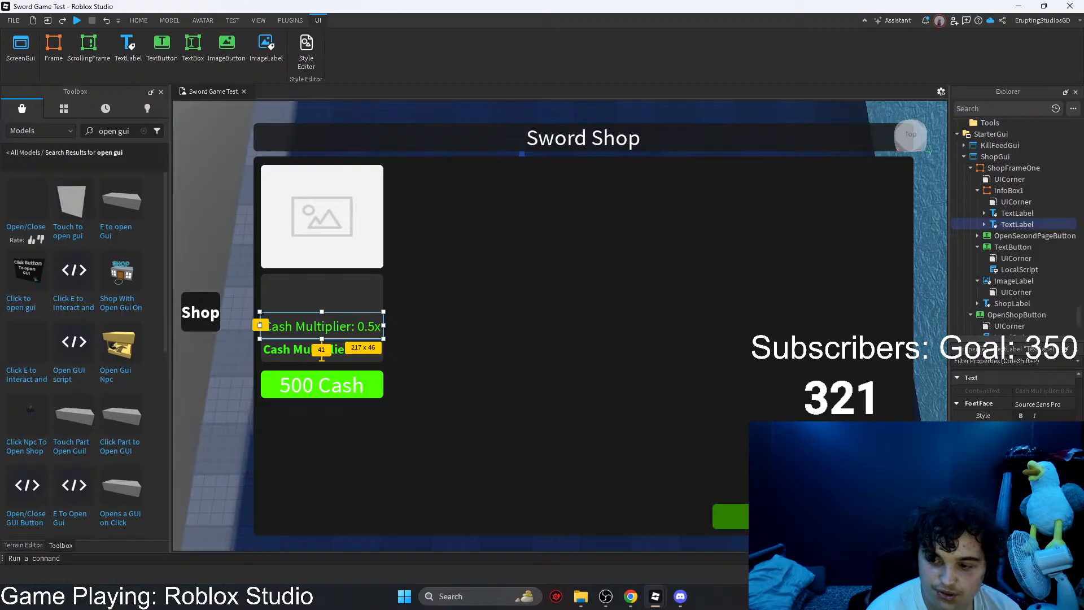
pyautogui.press('Return')
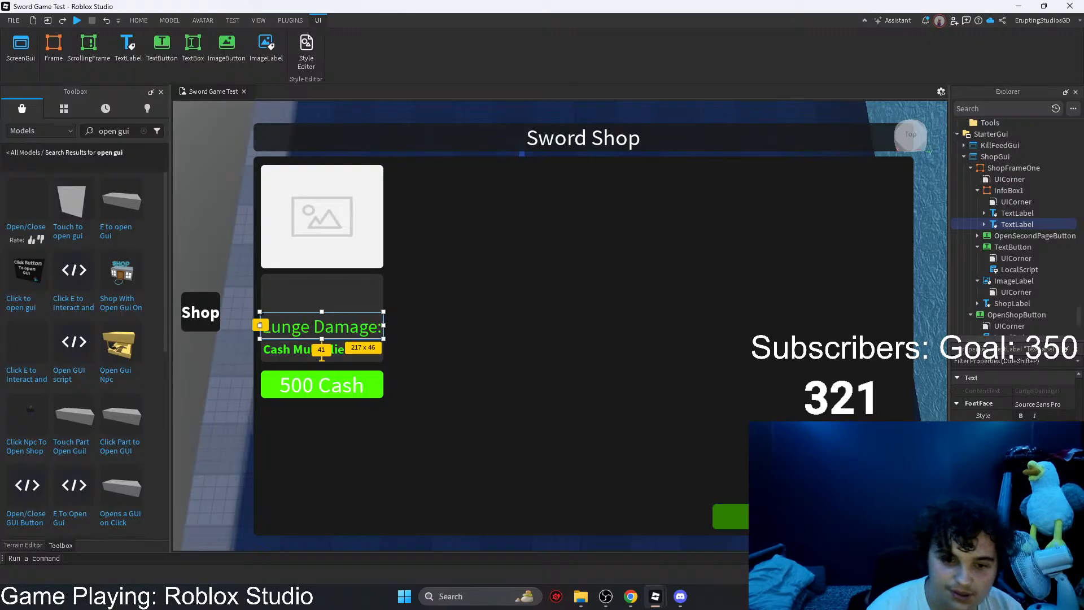
# Step: Undo the recent label and layout edits back to the 316 x 310 InfoBox1, and redo them
pyautogui.click(516, 340)
pyautogui.hotkey('ctrl', 'z')
pyautogui.hotkey('ctrl', 'z')
pyautogui.hotkey('ctrl', 'z')
pyautogui.hotkey('ctrl', 'z')
pyautogui.hotkey('ctrl', 'z')
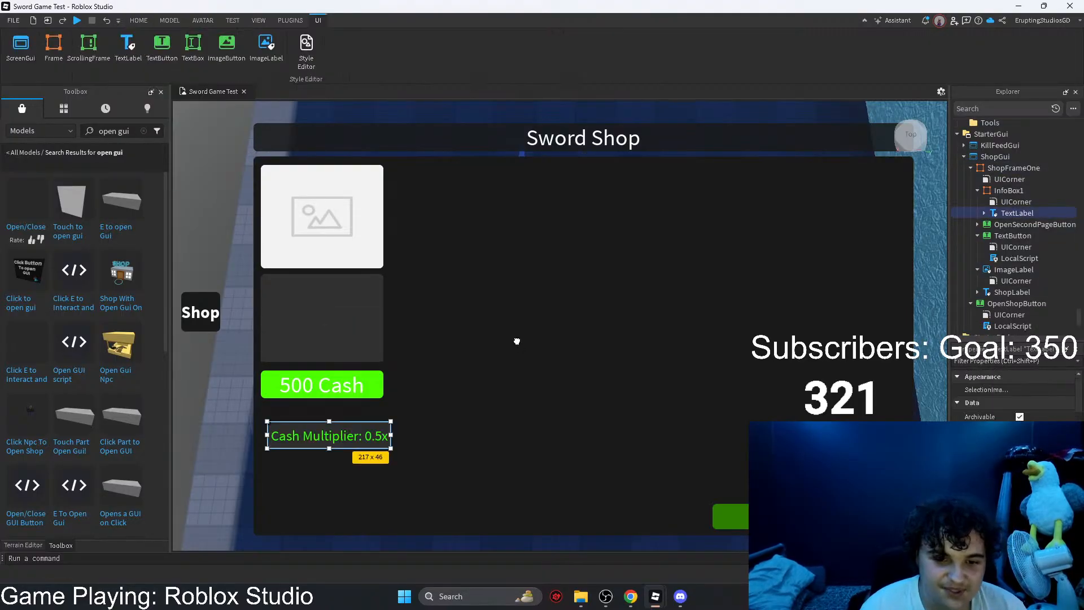
pyautogui.hotkey('ctrl', 'z')
pyautogui.hotkey('ctrl', 'z')
pyautogui.hotkey('ctrl', 'z')
pyautogui.hotkey('ctrl', 'z')
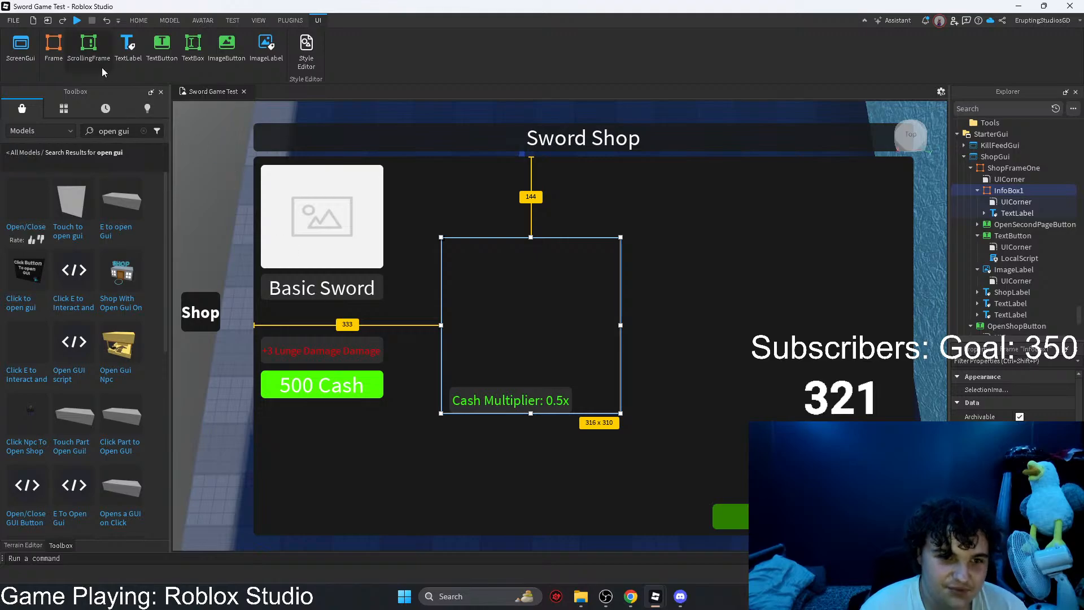
pyautogui.click(62, 23)
pyautogui.click(62, 23)
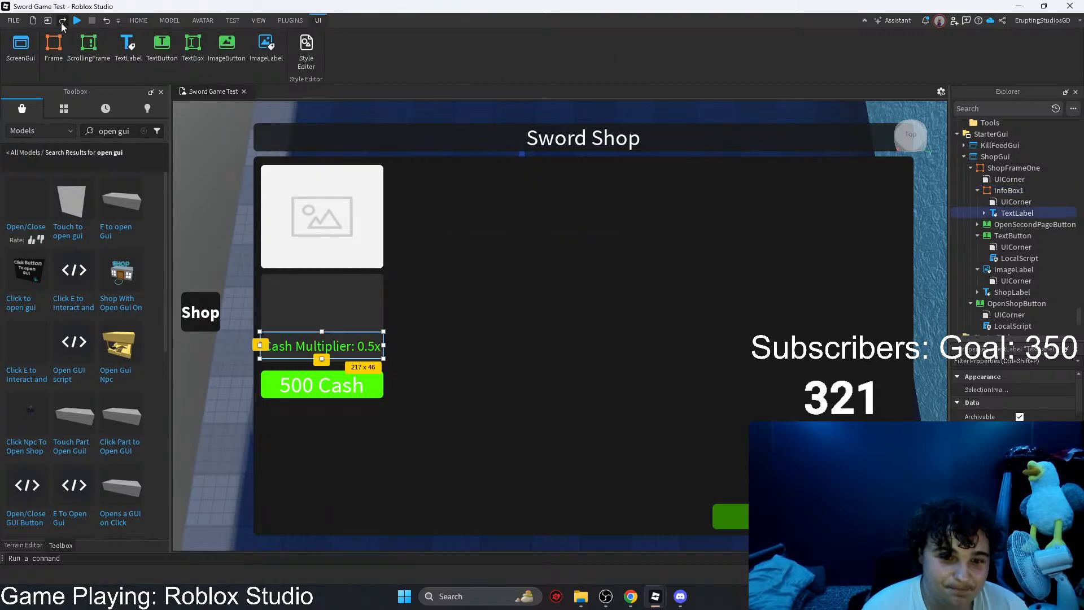
pyautogui.click(62, 22)
pyautogui.click(62, 22)
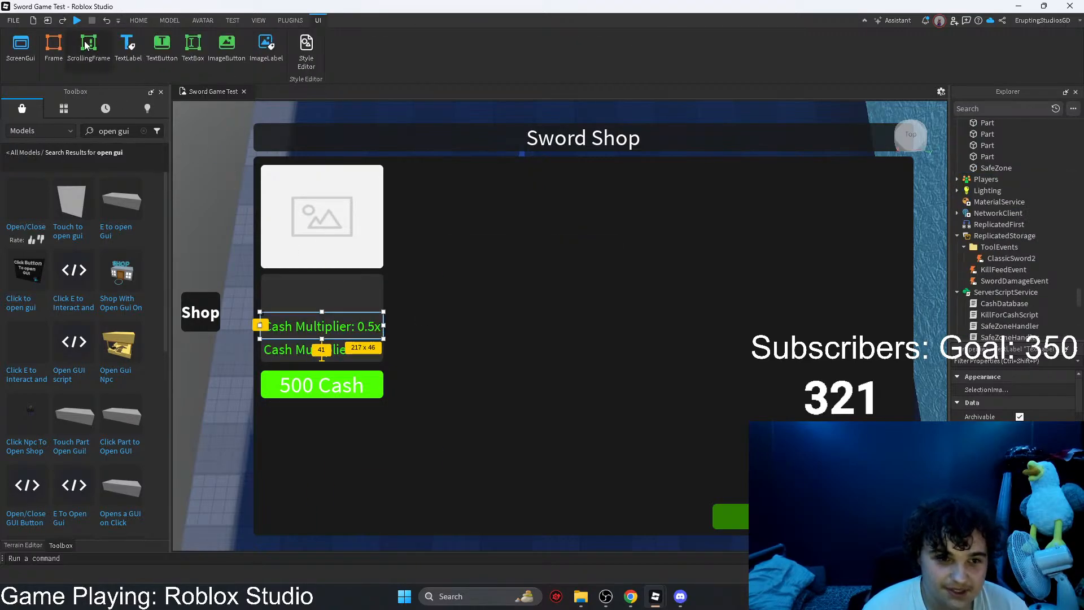
pyautogui.click(63, 22)
# Step: Set the upper label's text to "+3 Lunge Damage"
pyautogui.scroll(-11, 1014, 397)
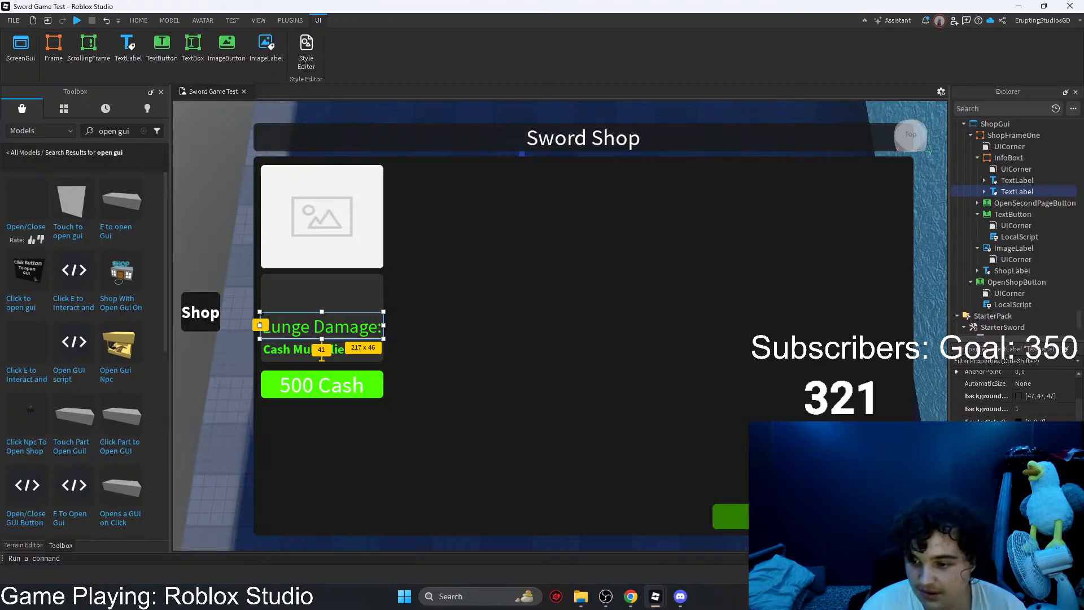
pyautogui.scroll(-3, 1015, 398)
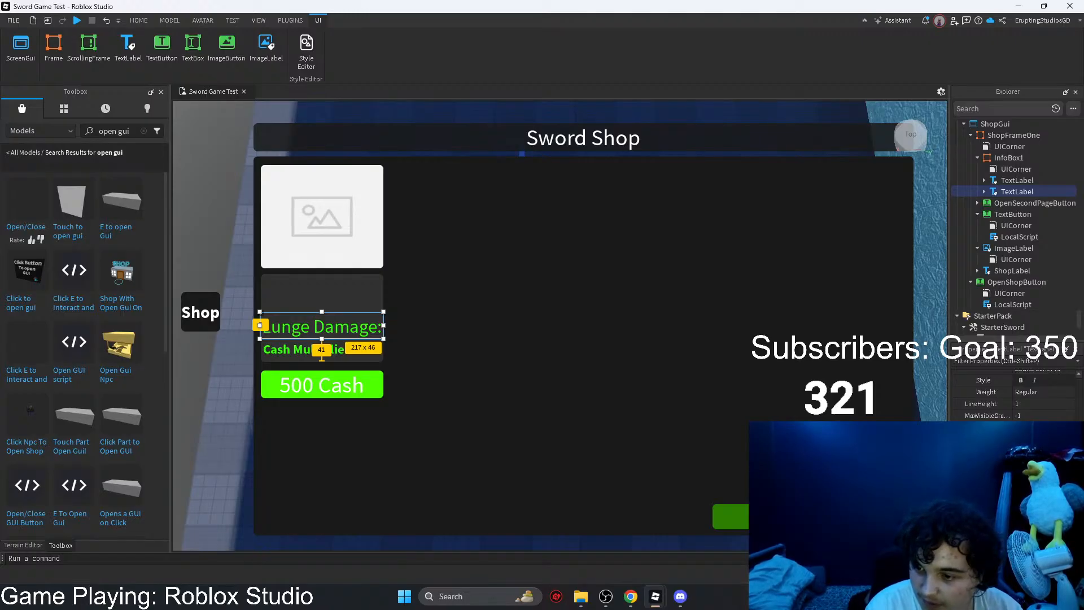
pyautogui.hotkey('ctrl', 'z')
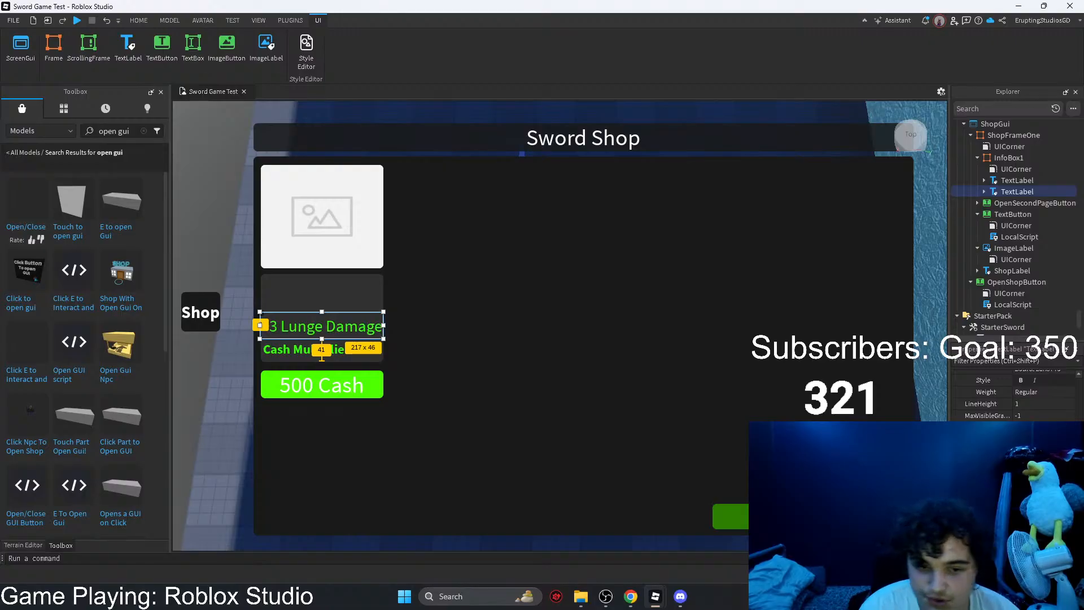
# Step: Set the +3 Lunge Damage label's text color to red #ff0004 and make it bold
pyautogui.click(1018, 479)
pyautogui.moveTo(598, 253); pyautogui.dragTo(535, 197)
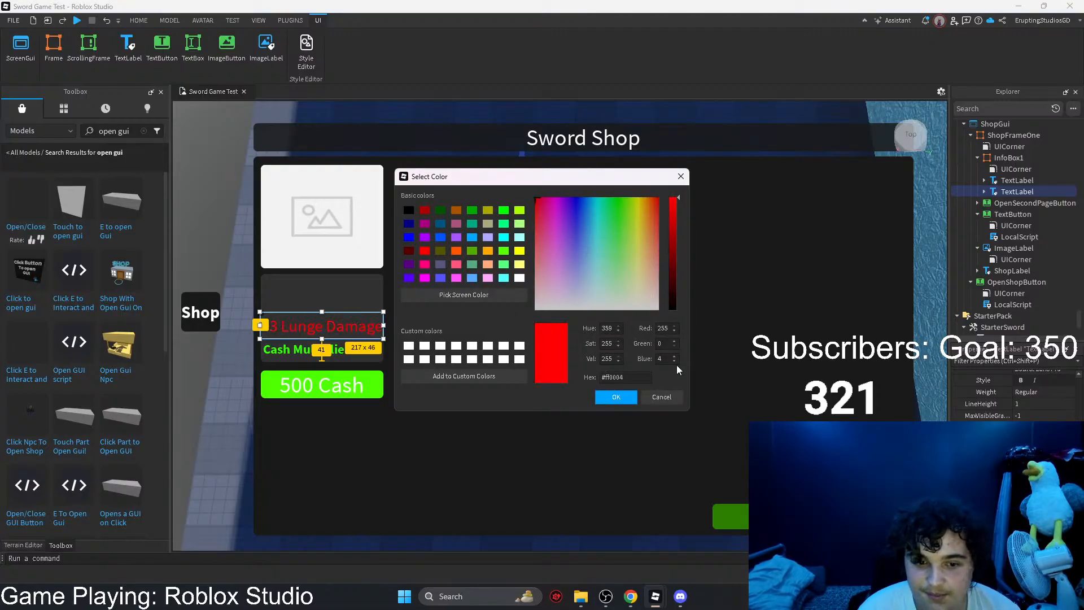
pyautogui.click(616, 398)
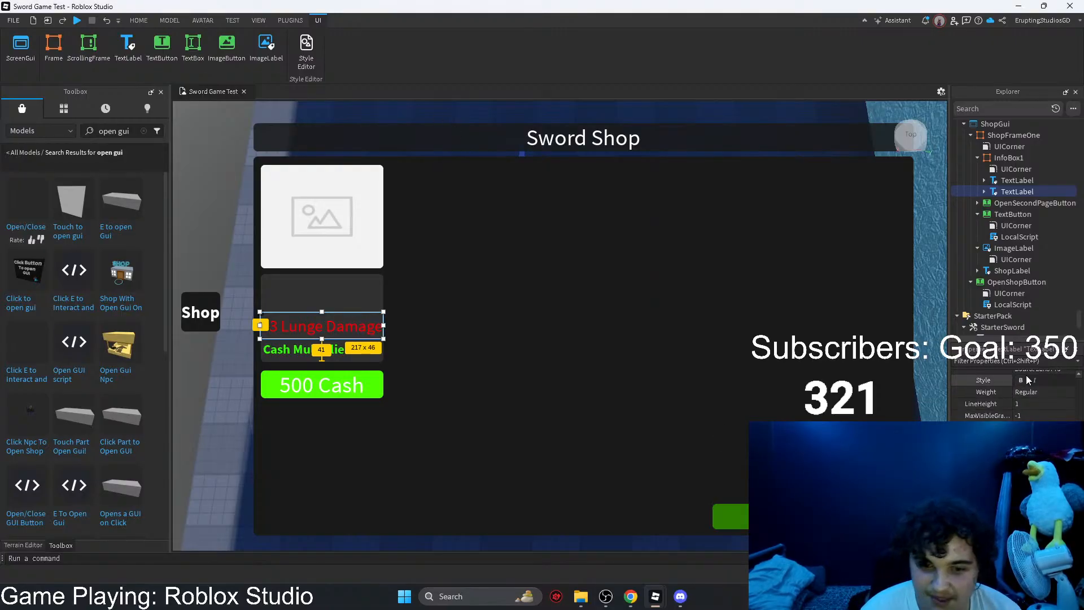
pyautogui.click(1026, 379)
pyautogui.click(547, 378)
pyautogui.click(312, 331)
pyautogui.click(290, 350)
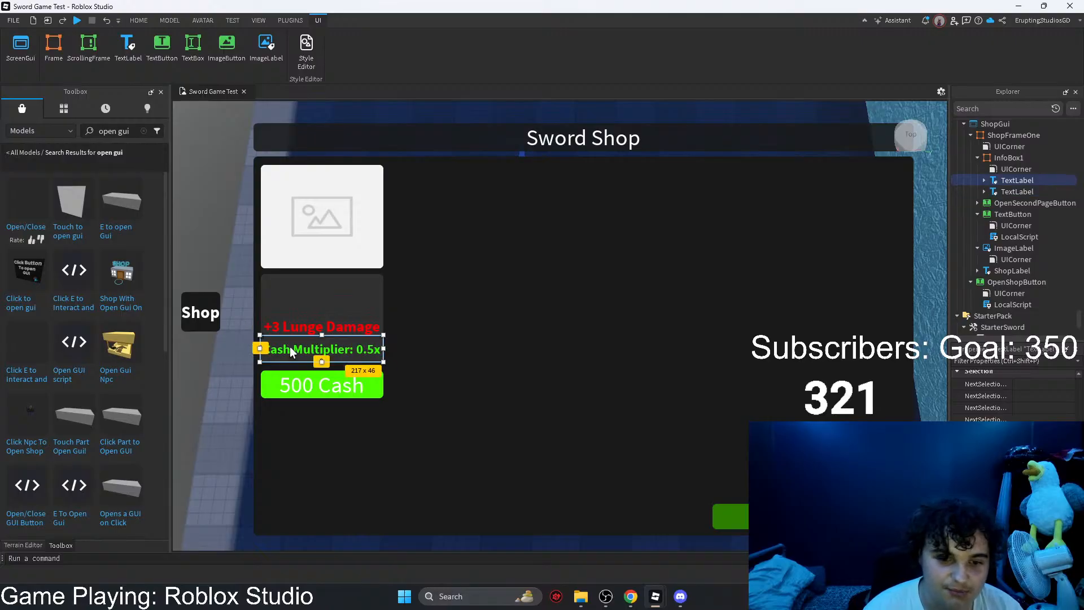
# Step: Duplicate the +3 Lunge Damage label and keep the copy inside InfoBox1
pyautogui.click(289, 332)
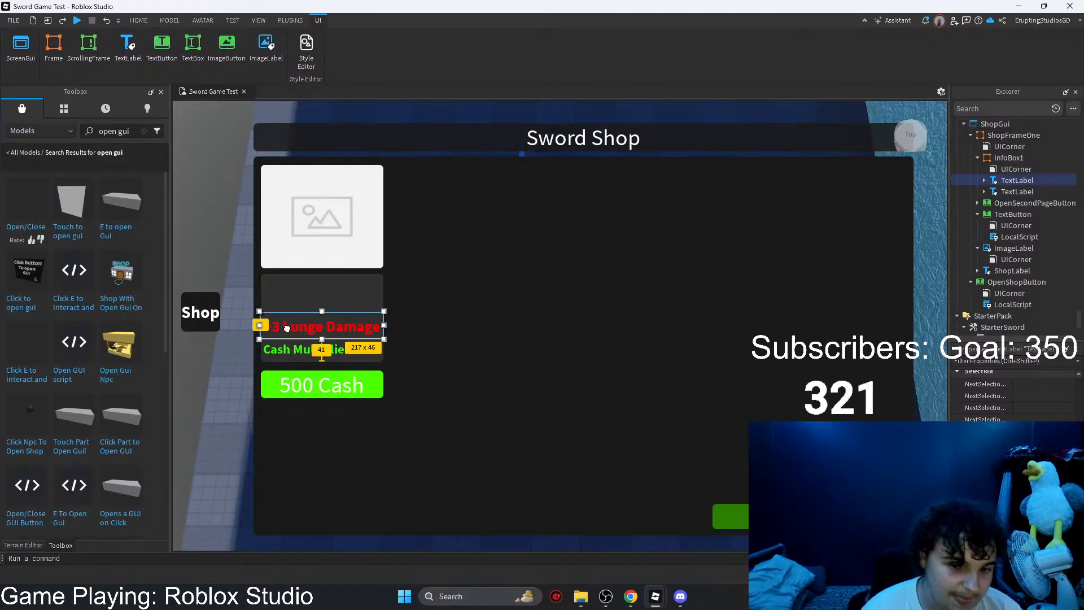
pyautogui.hotkey('ctrl', 'c')
pyautogui.hotkey('ctrl', 'v')
pyautogui.moveTo(981, 180); pyautogui.dragTo(1002, 281)
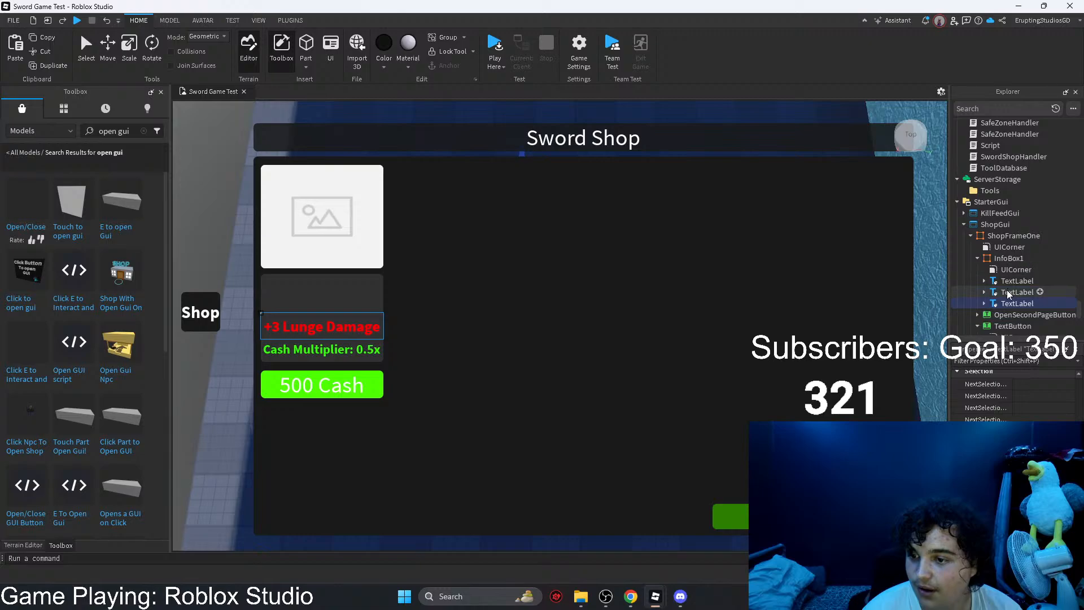
# Step: Delete the UICorner objects from the text labels in InfoBox1
pyautogui.click(984, 304)
pyautogui.click(985, 310)
pyautogui.click(984, 304)
pyautogui.click(984, 293)
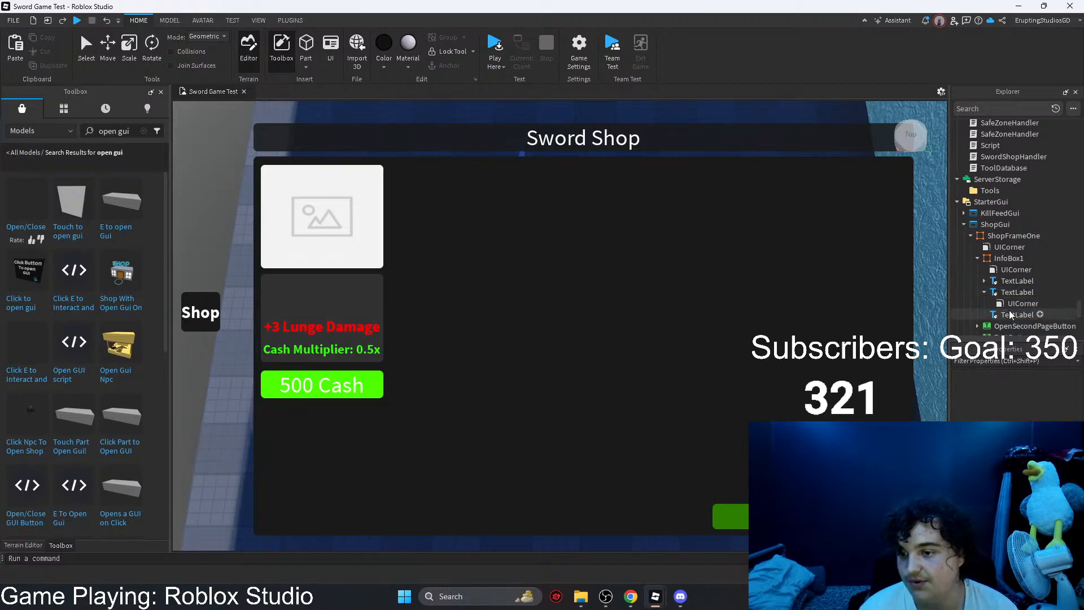
pyautogui.click(1008, 304)
pyautogui.press('Delete')
pyautogui.click(984, 281)
pyautogui.click(1002, 290)
pyautogui.press('Delete')
# Step: Move the copied Lunge Damage label above the original and set its text to "sanctum vendetta"
pyautogui.click(1017, 303)
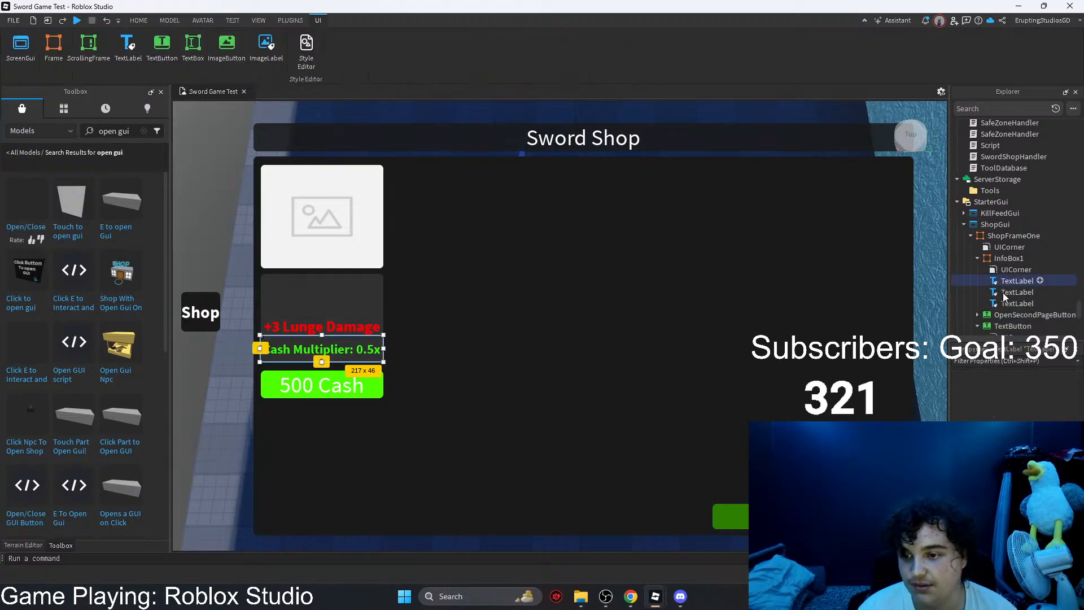
pyautogui.moveTo(358, 320); pyautogui.dragTo(357, 293)
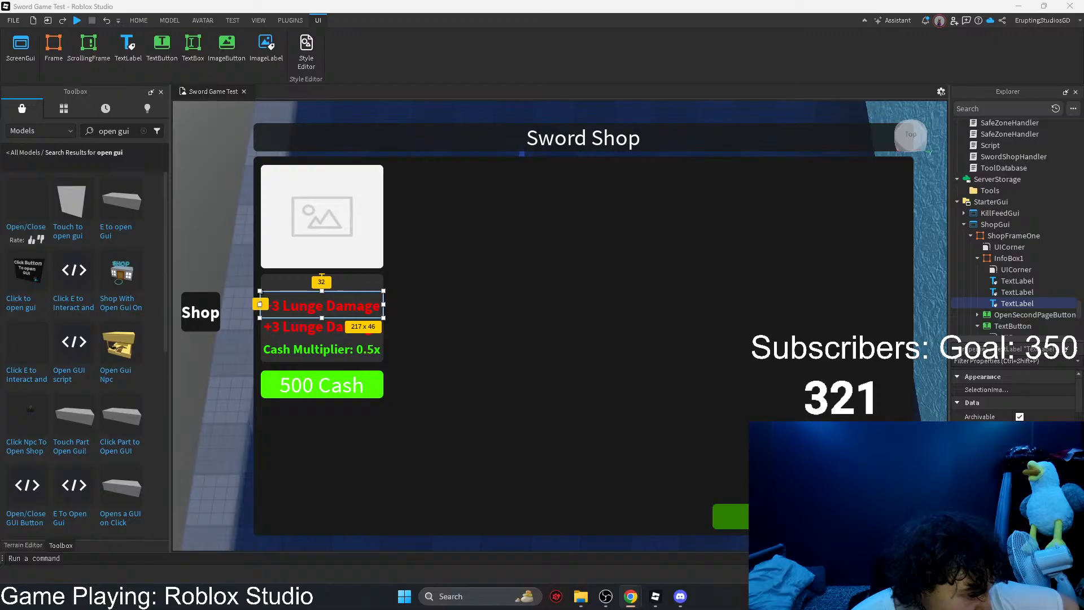
pyautogui.scroll(-5, 1014, 395)
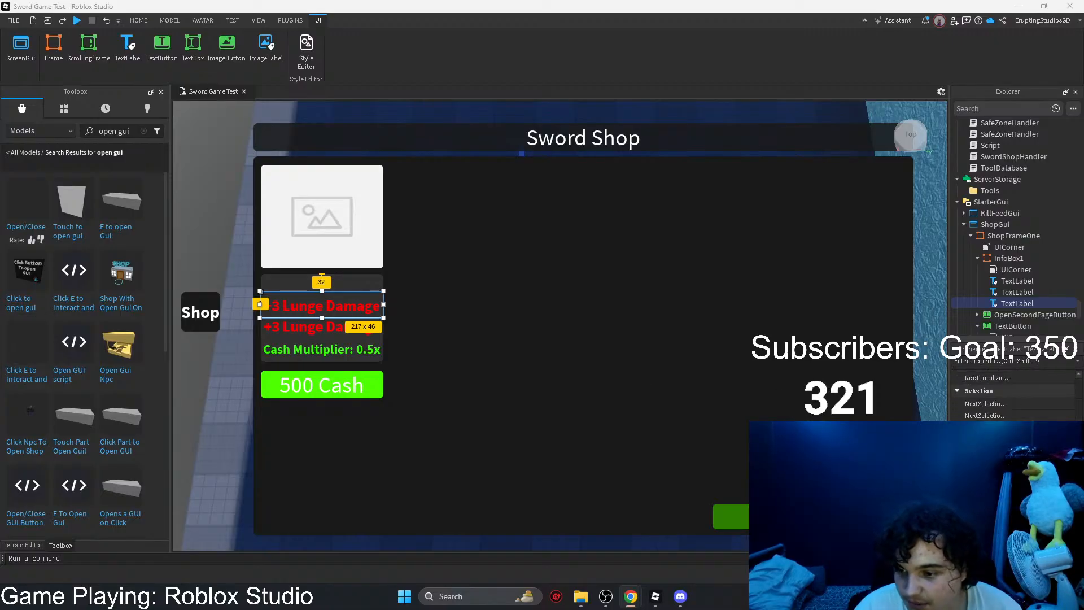
pyautogui.scroll(4, 1046, 417)
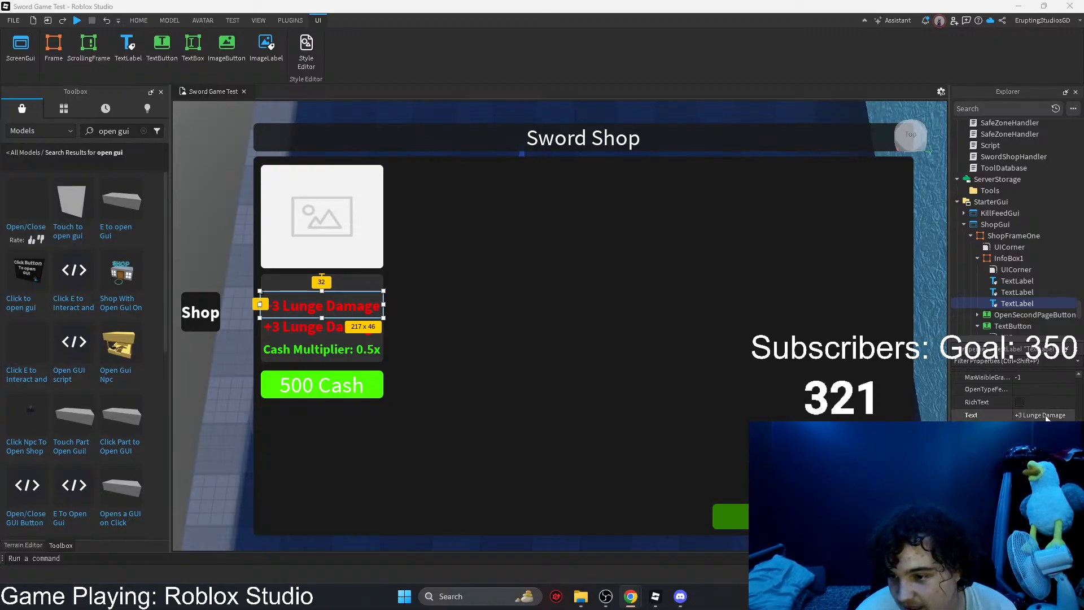
pyautogui.click(1046, 416)
pyautogui.hotkey('ctrl', 'v')
pyautogui.press('Return')
# Step: Change the sanctum vendetta label's text color to white and move it to the upper edge of InfoBox1
pyautogui.click(1020, 440)
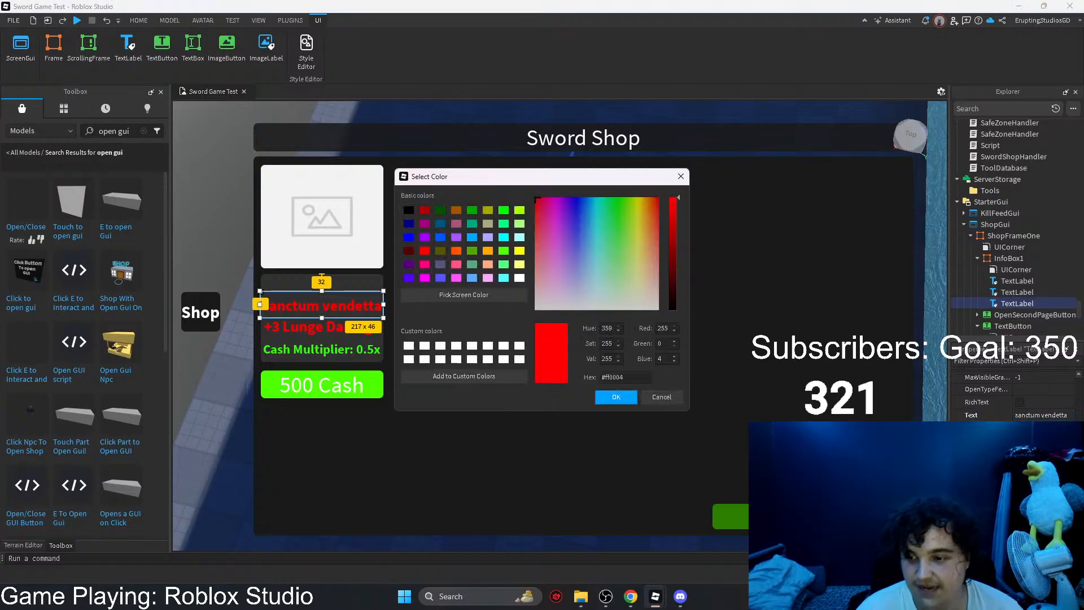
pyautogui.moveTo(583, 261); pyautogui.dragTo(473, 345)
pyautogui.click(614, 397)
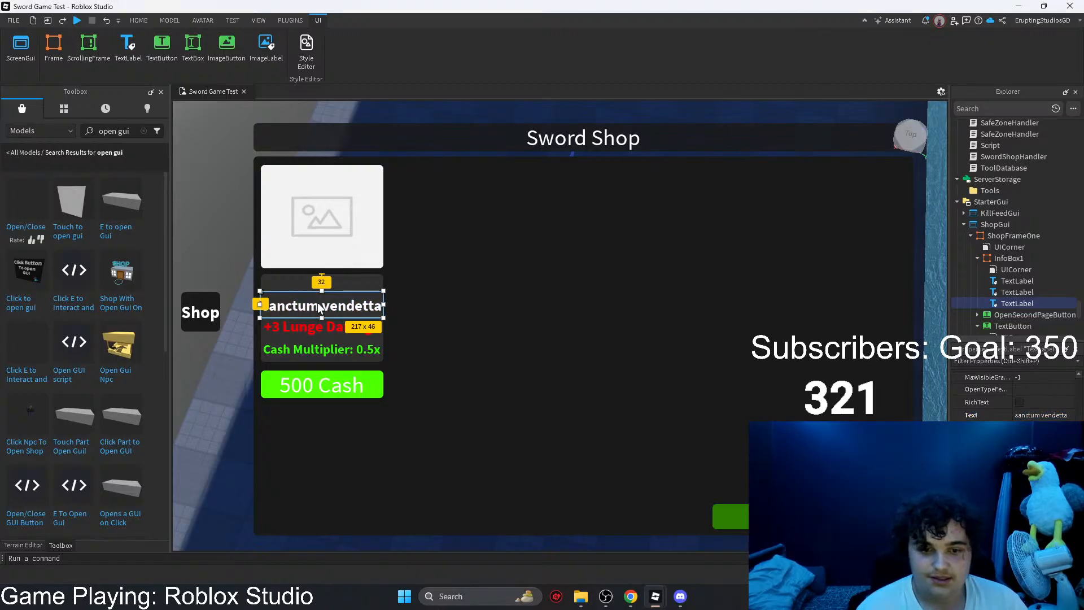
pyautogui.moveTo(317, 303); pyautogui.dragTo(323, 285)
pyautogui.click(412, 287)
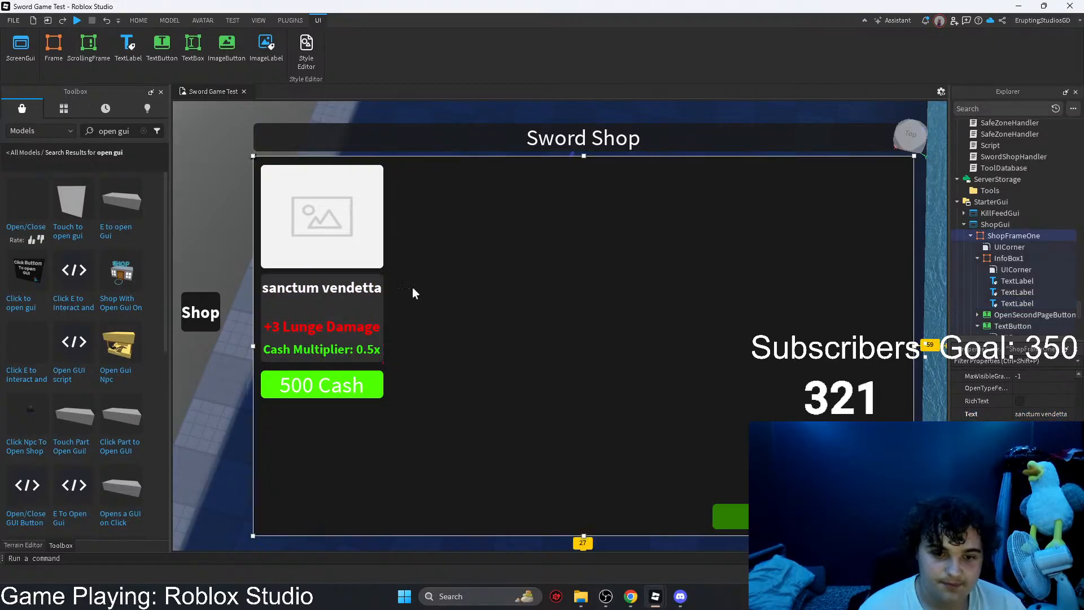
pyautogui.click(330, 293)
pyautogui.click(328, 328)
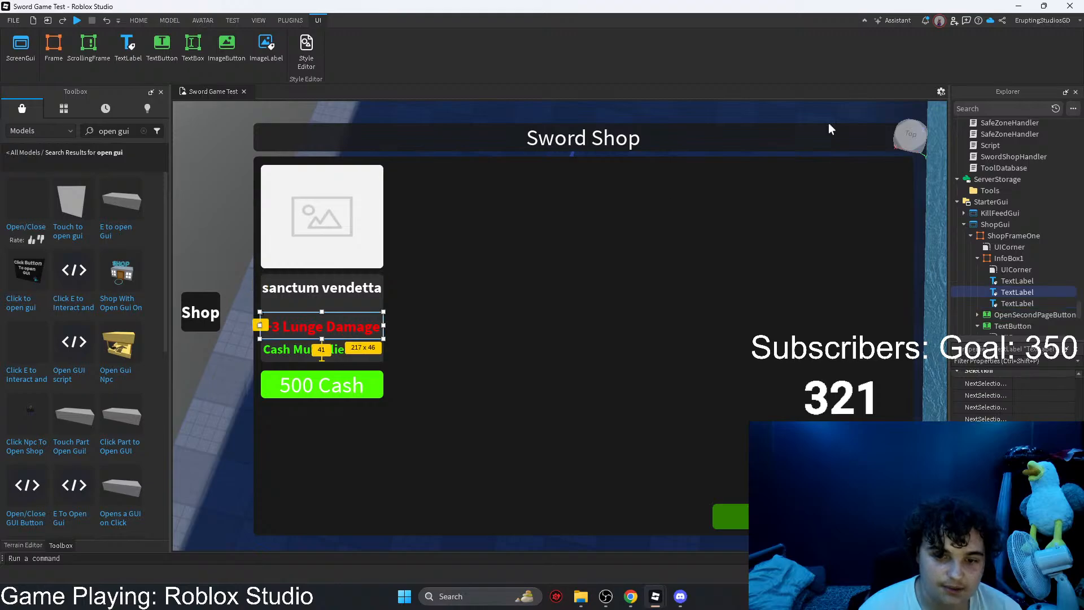
# Step: Switch to the ChatGPT chat, enlarge the generated blue sword image and save it as a PNG in Downloads
pyautogui.click(1018, 6)
pyautogui.moveTo(414, 359)
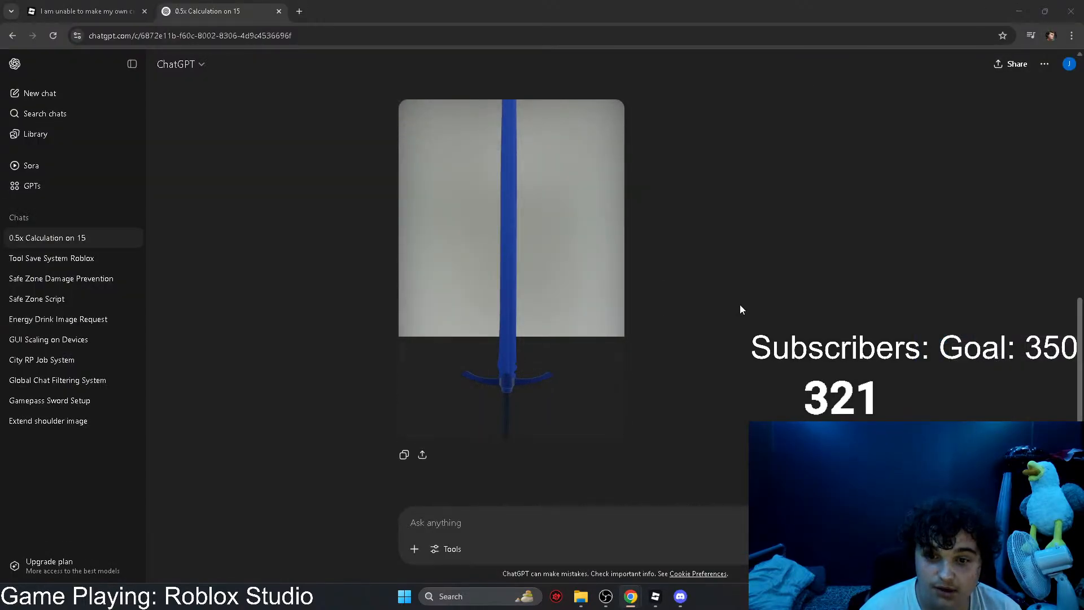
pyautogui.click(563, 336)
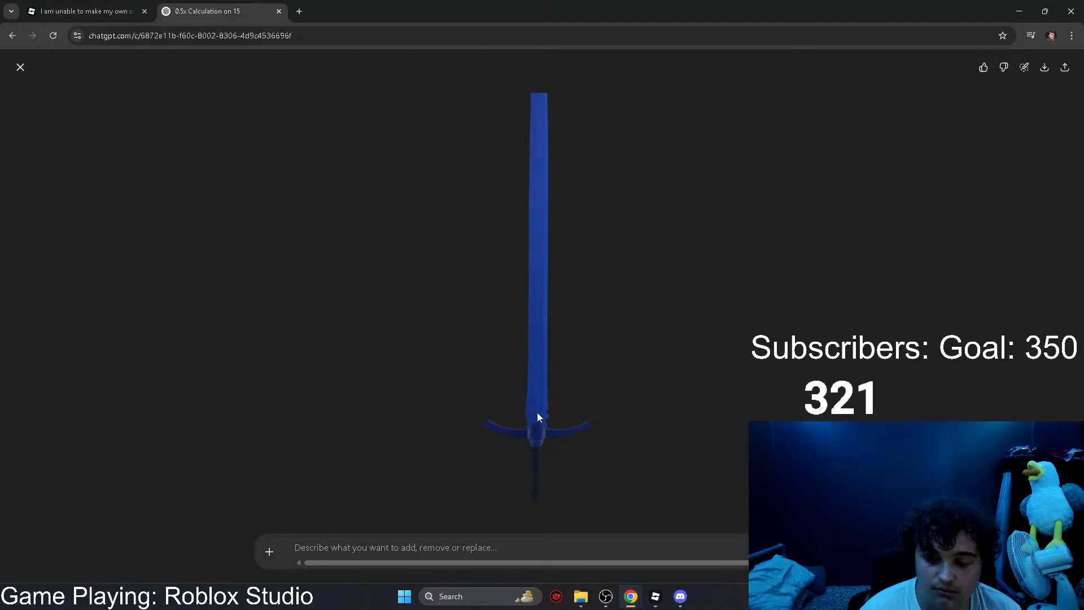
pyautogui.rightClick(529, 430)
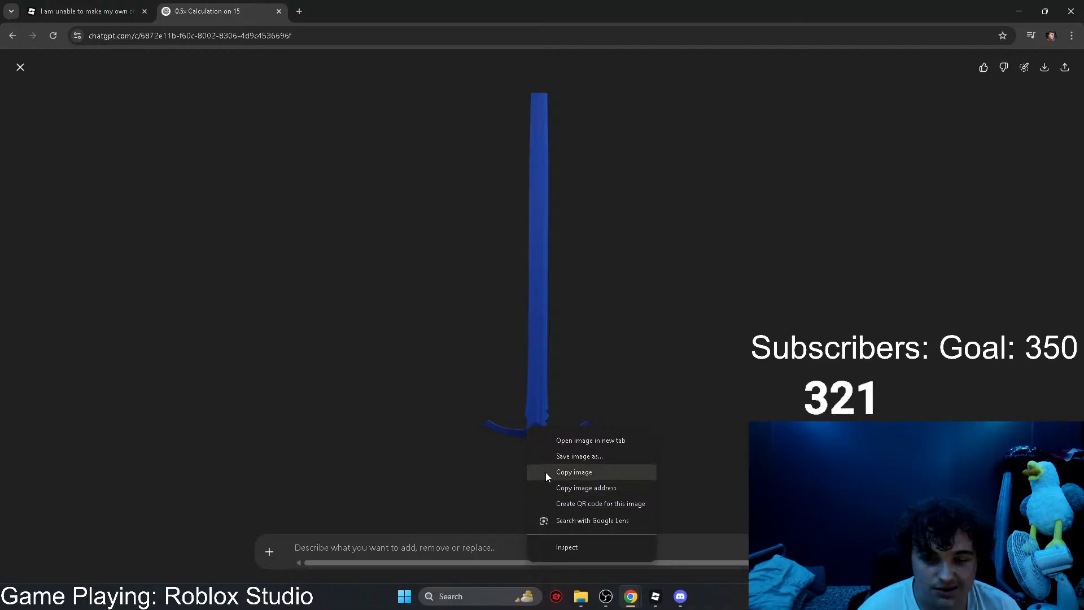
pyautogui.click(556, 460)
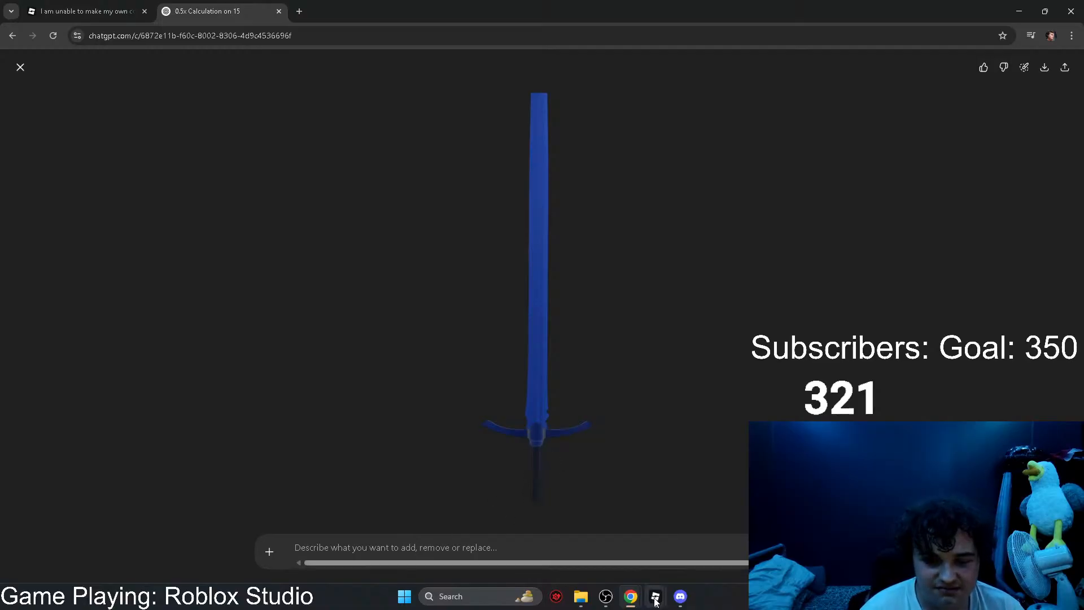
pyautogui.moveTo(614, 602)
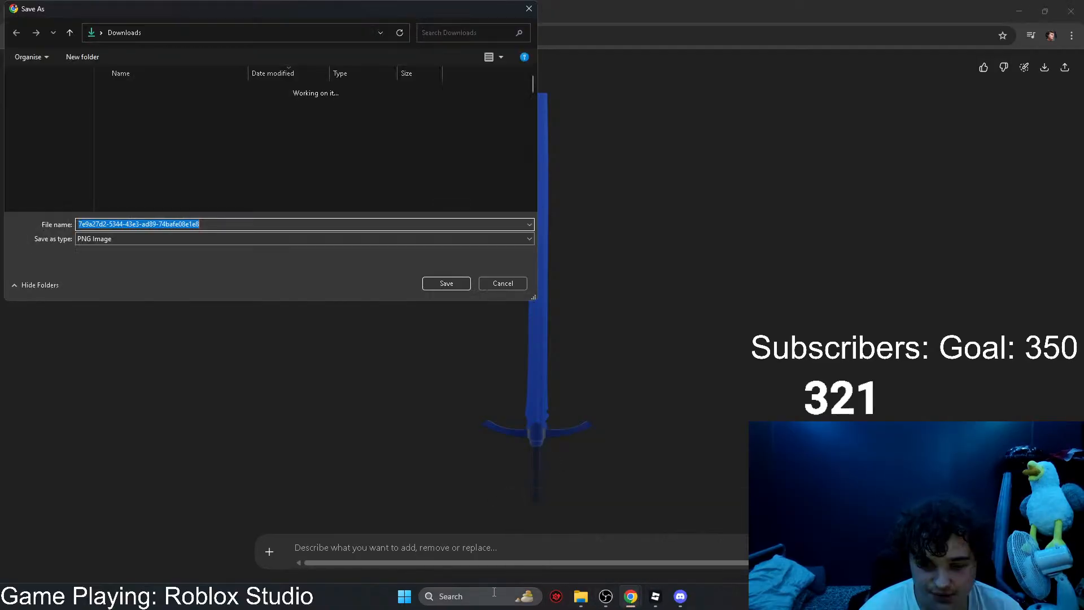
pyautogui.click(442, 283)
# Step: Open Paint.NET and try to paste the sword image onto the blank canvas
pyautogui.click(463, 600)
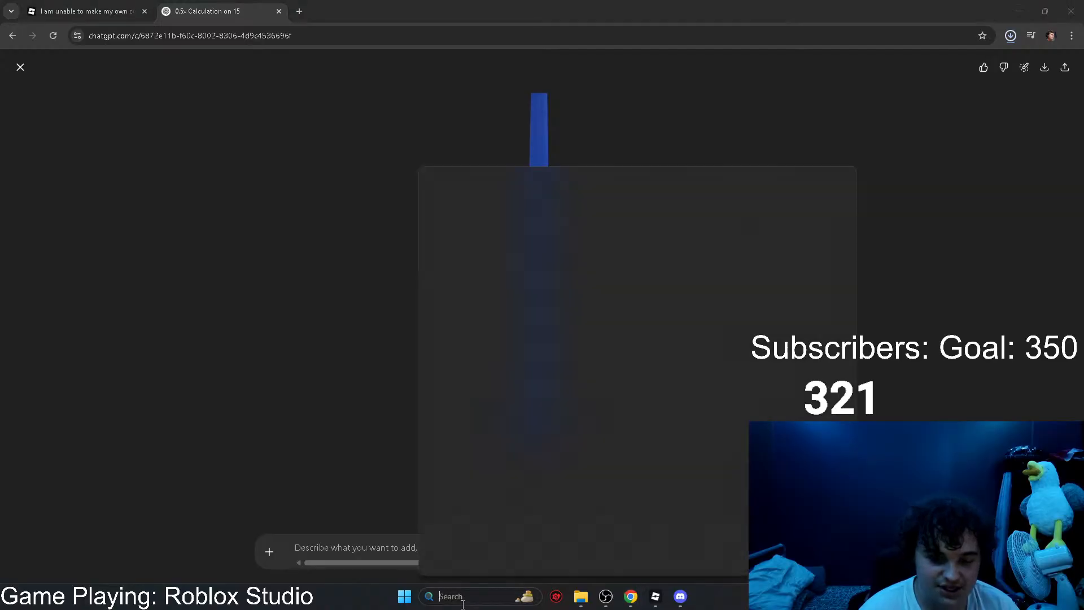
pyautogui.write('PAI')
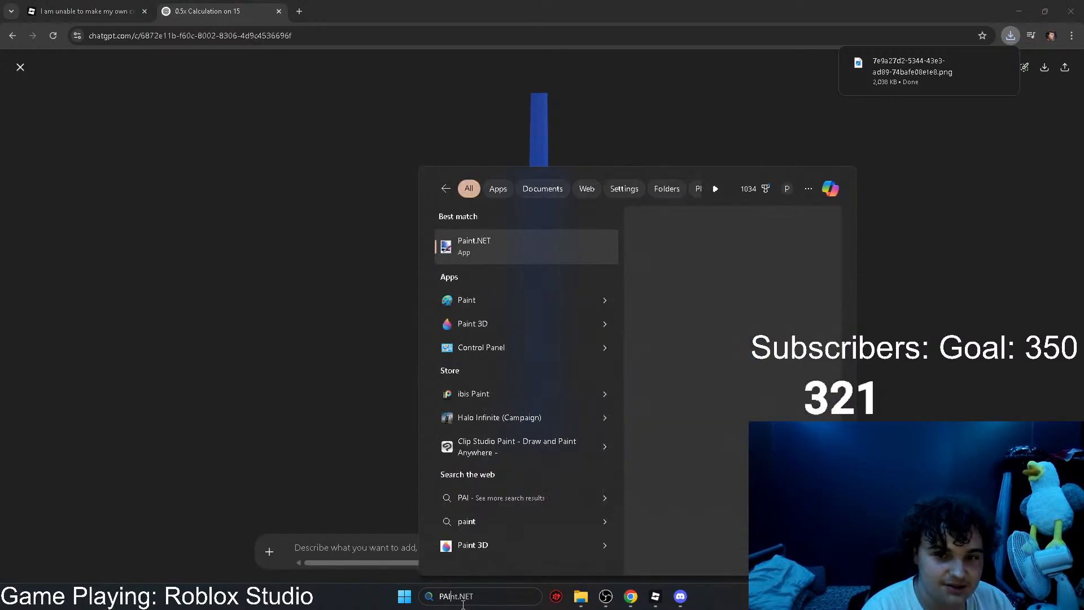
pyautogui.press('Return')
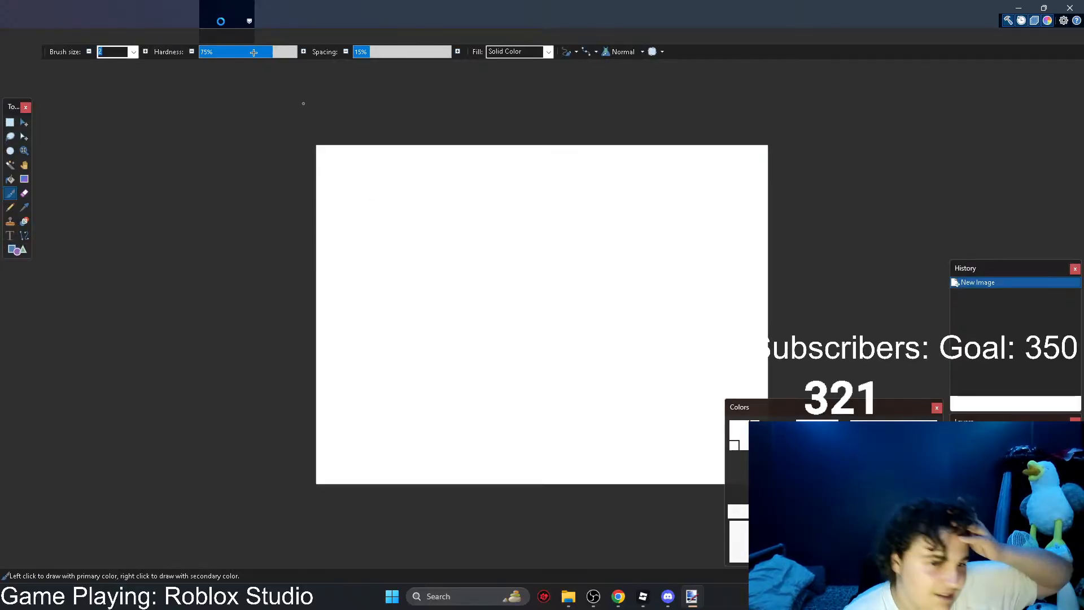
pyautogui.click(9, 122)
pyautogui.hotkey('ctrl', 'v')
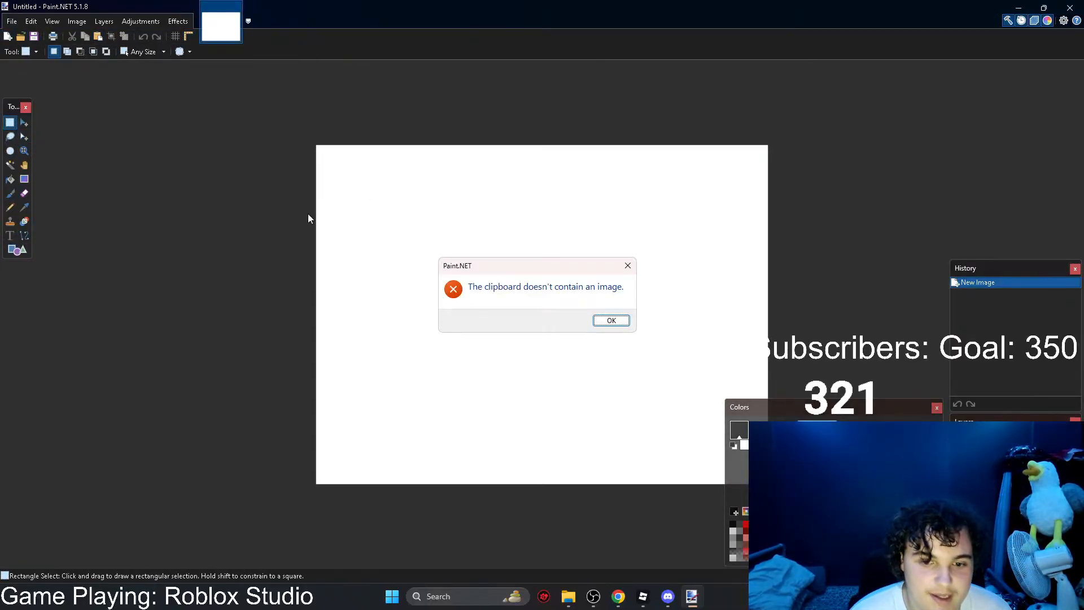
pyautogui.click(612, 318)
pyautogui.click(1015, 7)
# Step: Copy the enlarged sword image from ChatGPT and paste it into Paint.NET with the canvas expanded to fit, then deselect it
pyautogui.rightClick(518, 309)
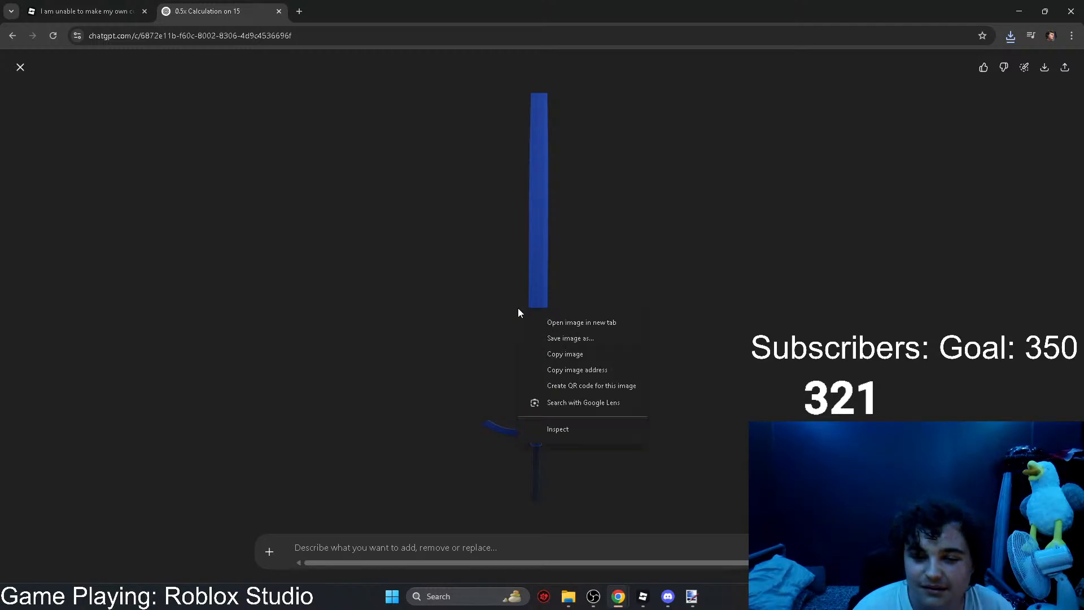
pyautogui.click(553, 350)
pyautogui.click(691, 596)
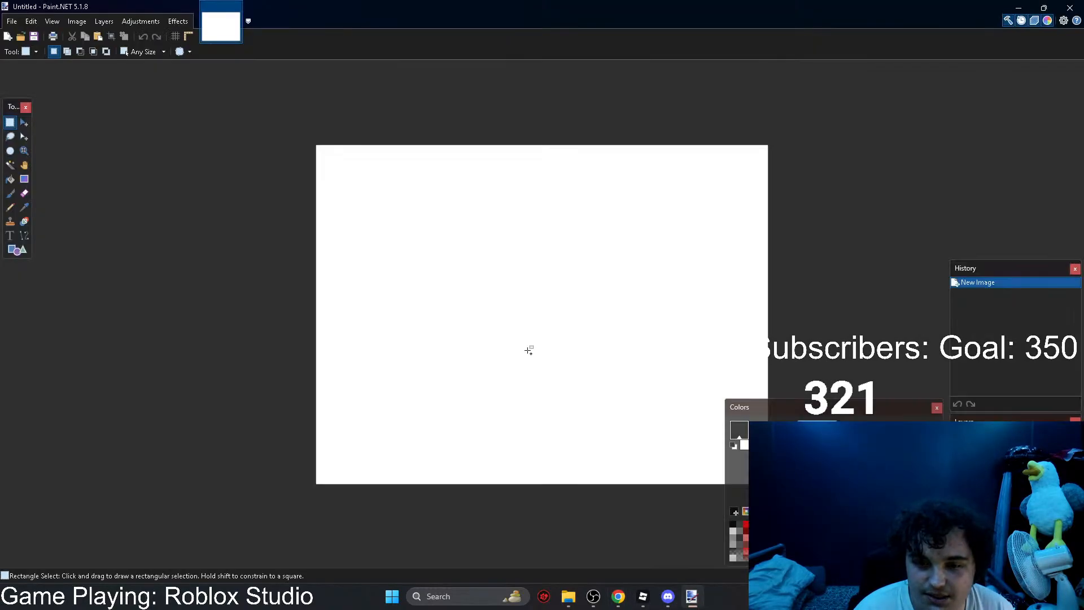
pyautogui.hotkey('ctrl', 'v')
pyautogui.click(490, 391)
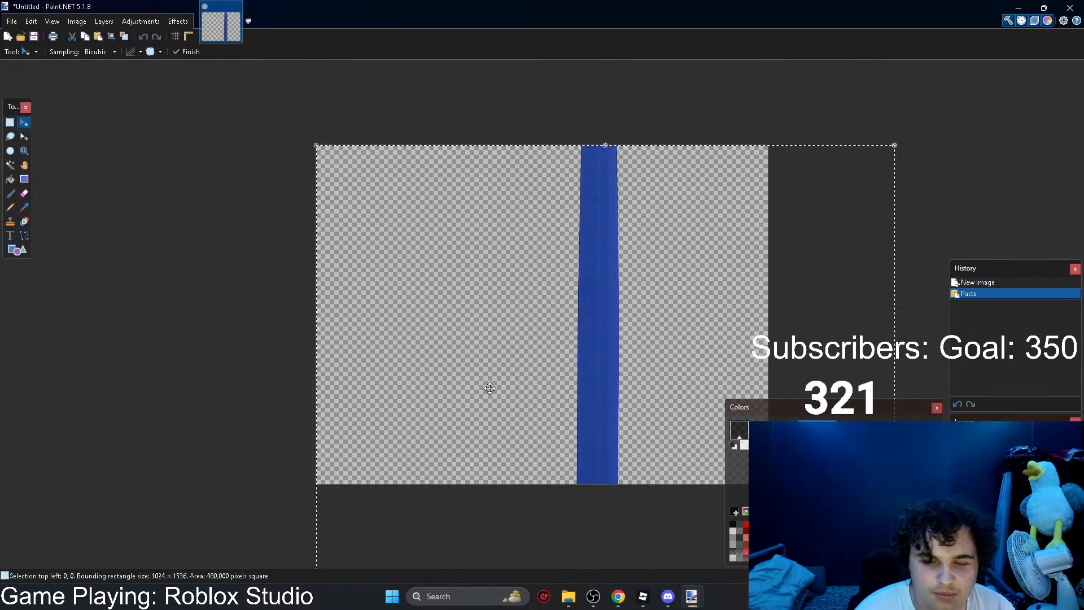
pyautogui.hotkey('ctrl', 'z')
pyautogui.hotkey('ctrl', 'v')
pyautogui.click(487, 371)
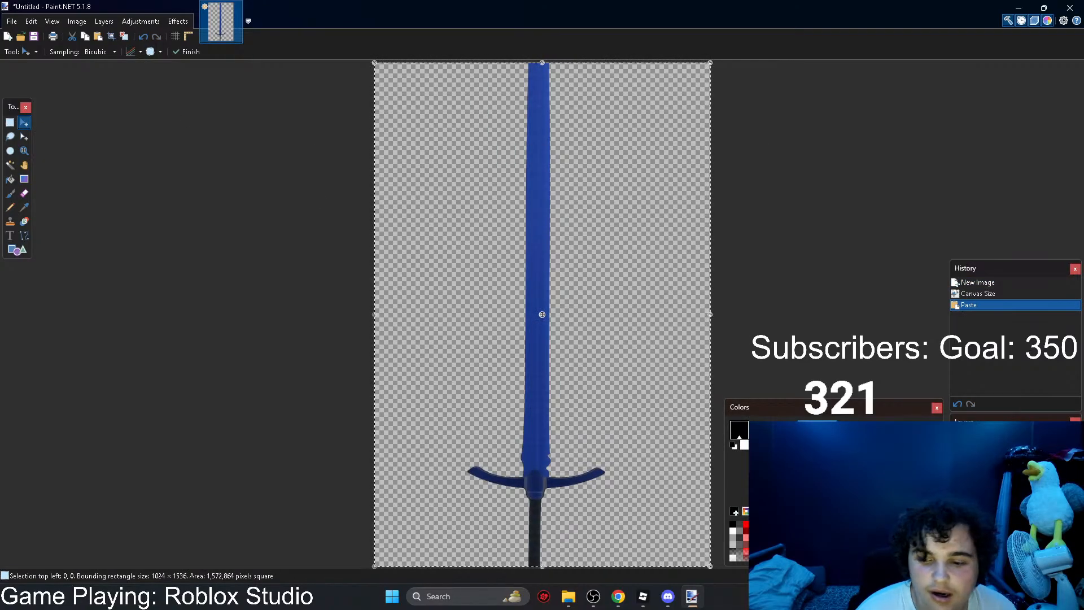
pyautogui.keyDown('ctrl'); pyautogui.scroll(-2, 648, 475); pyautogui.keyUp('ctrl')
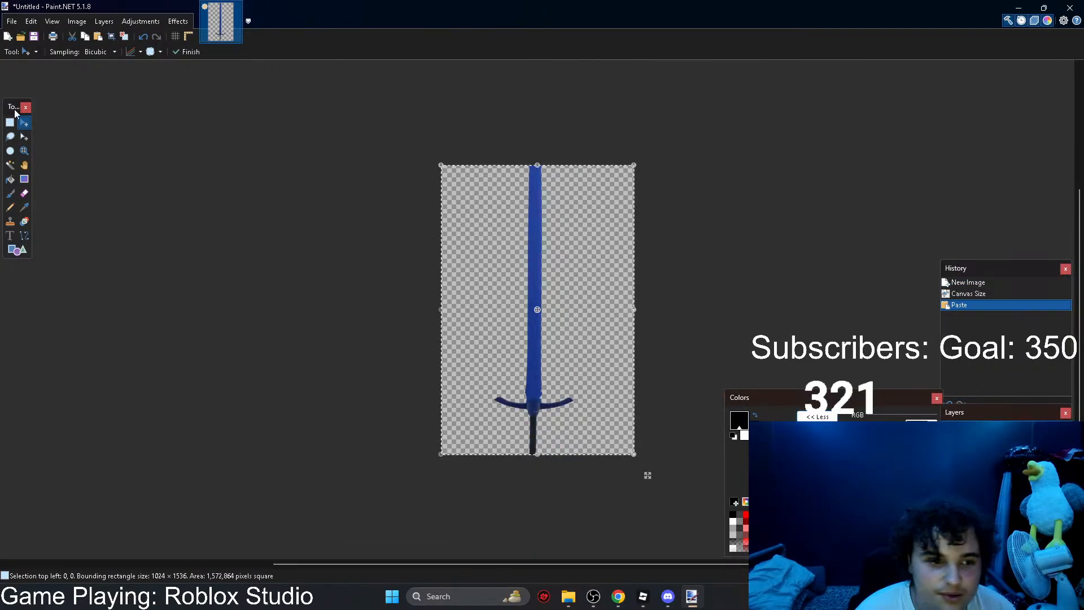
pyautogui.press('s')
pyautogui.hotkey('ctrl', 'd')
# Step: Return to the "0.5x Calculation on 15" chat in ChatGPT and send the message "i dont want the top and the bottom cutoff"
pyautogui.click(1022, 7)
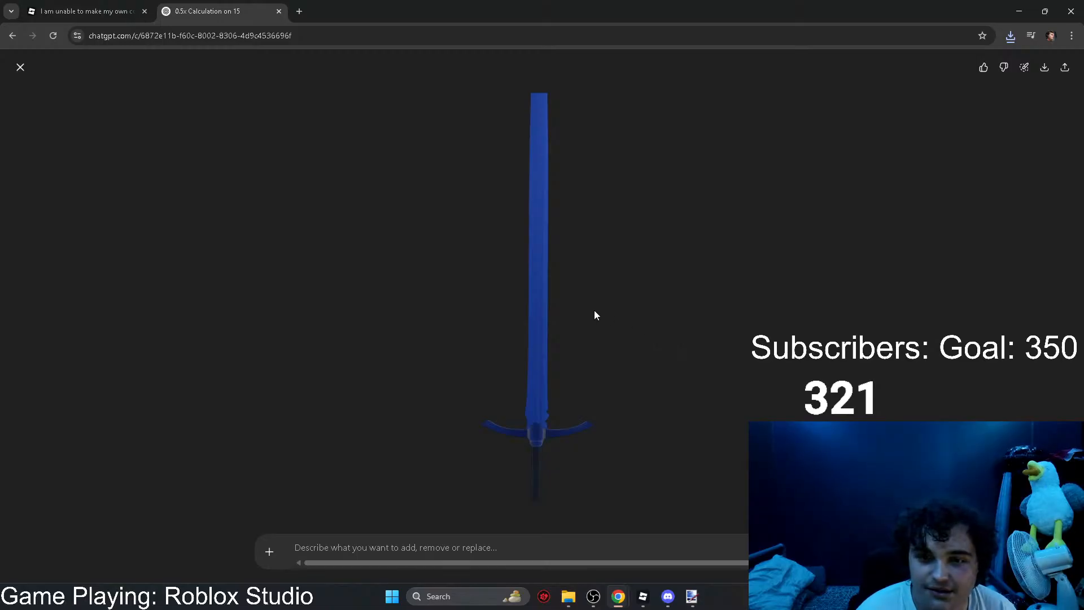
pyautogui.click(374, 231)
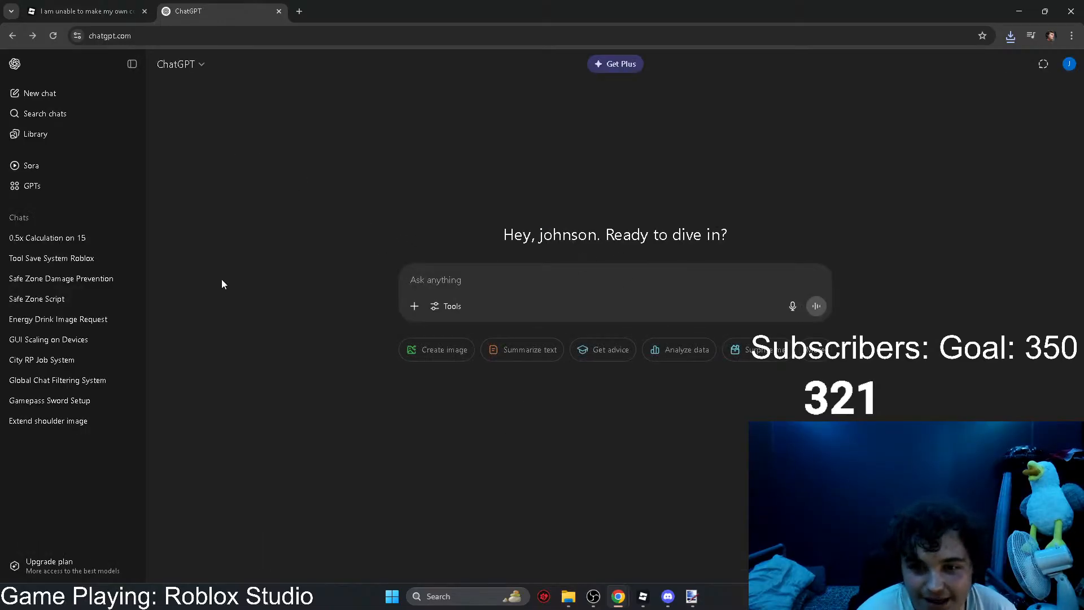
pyautogui.click(48, 238)
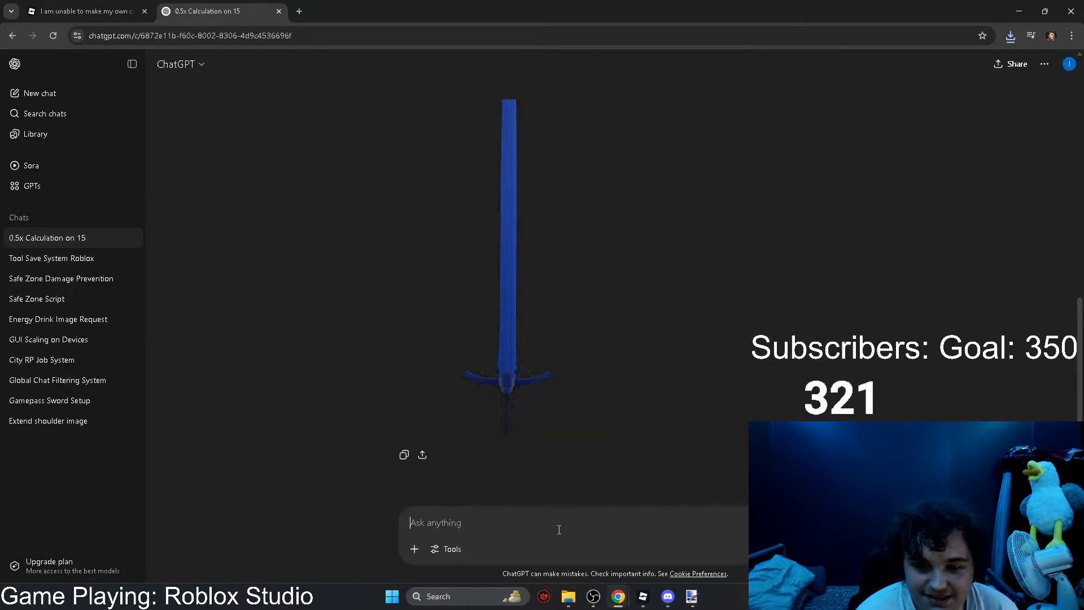
pyautogui.write('i dont wan')
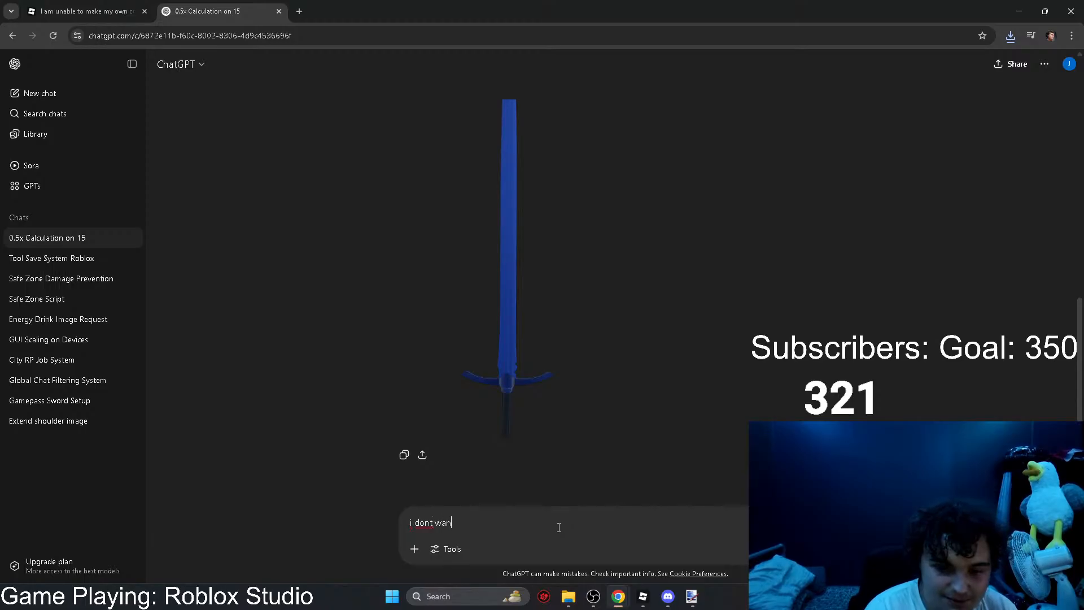
pyautogui.write('t the top and the')
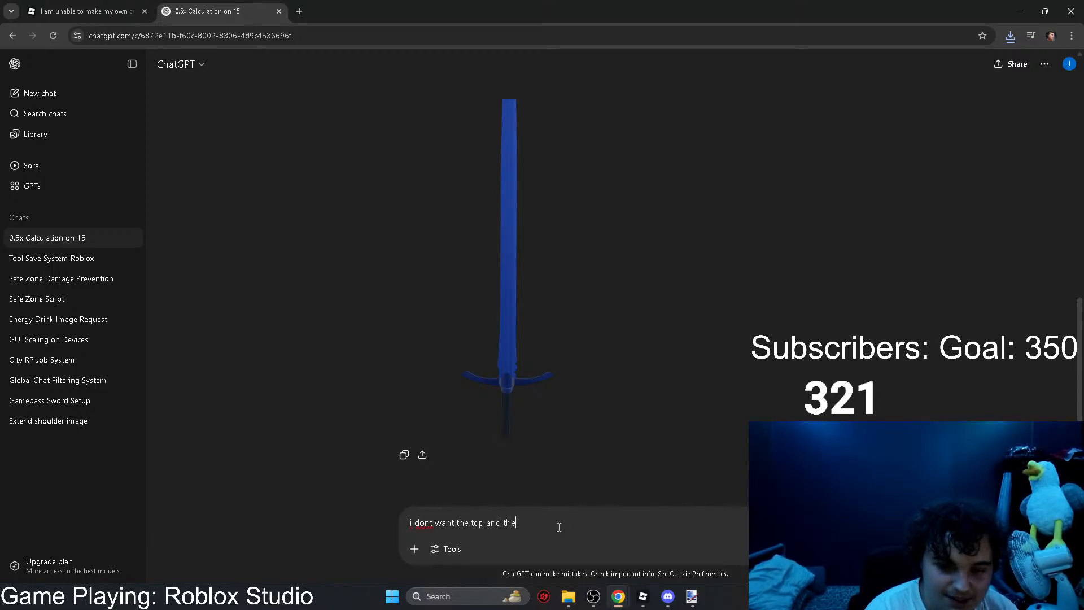
pyautogui.write(' bottom cu')
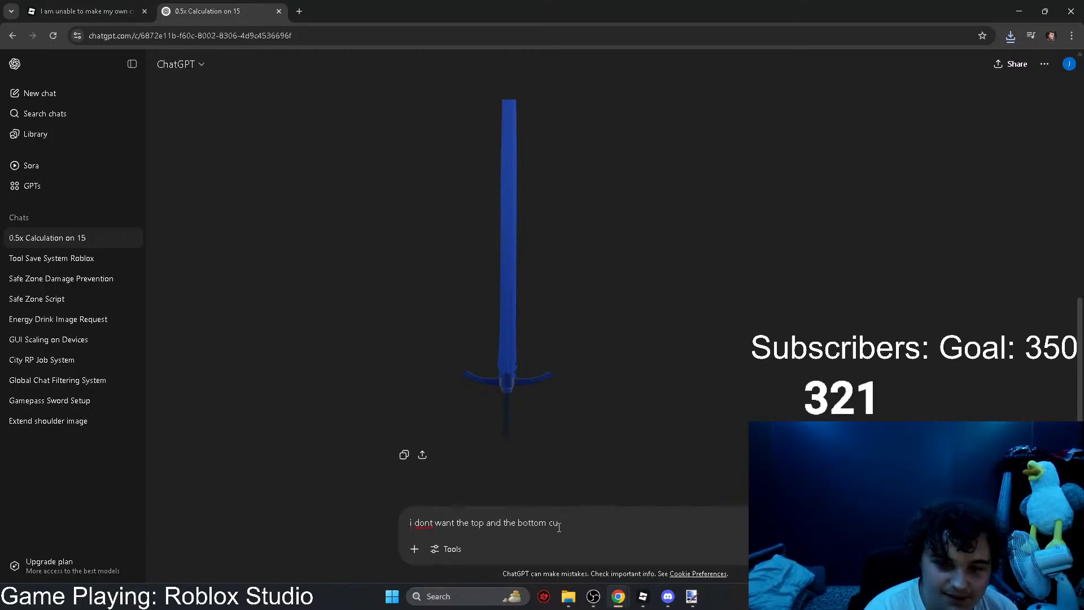
pyautogui.write('toff')
pyautogui.press('Return')
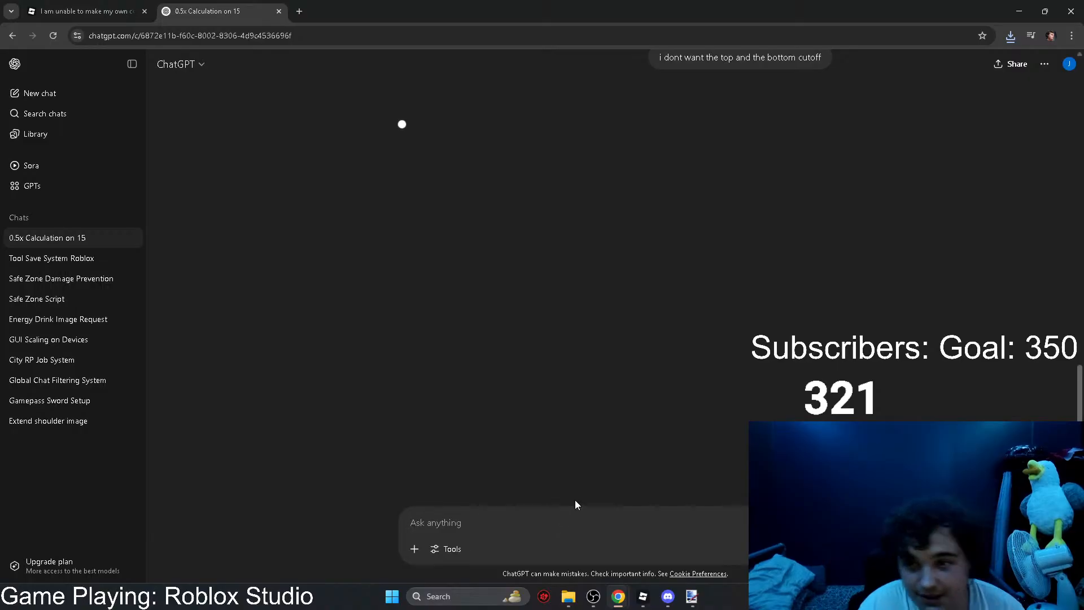
# Step: Switch to the Sword Game Test place in Roblox Studio and move the +3 Lunge Damage and Cash Multiplier labels up inside InfoBox1
pyautogui.moveTo(644, 599)
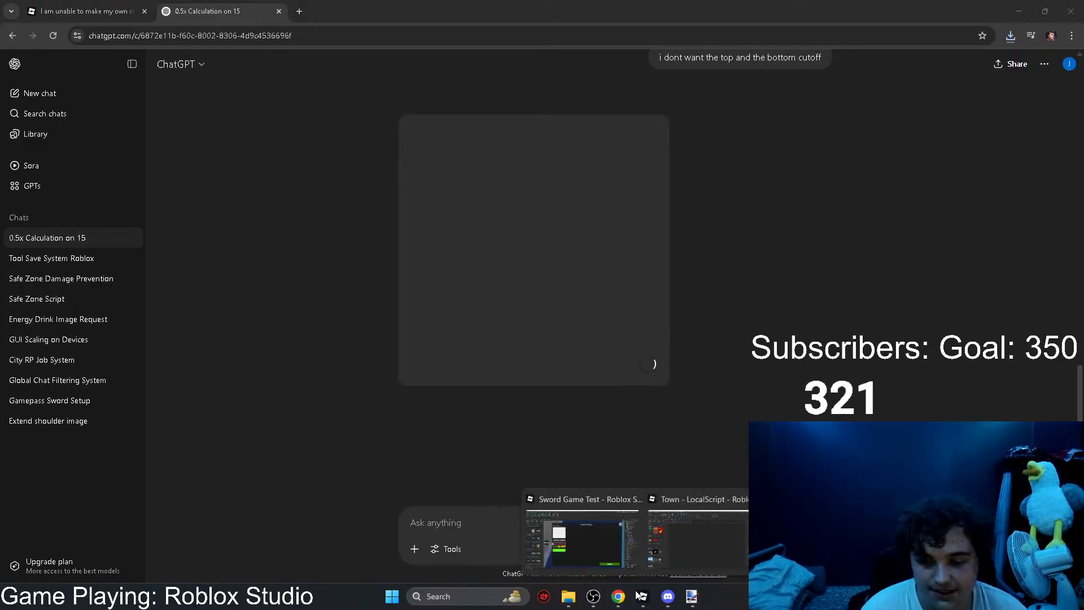
pyautogui.click(578, 533)
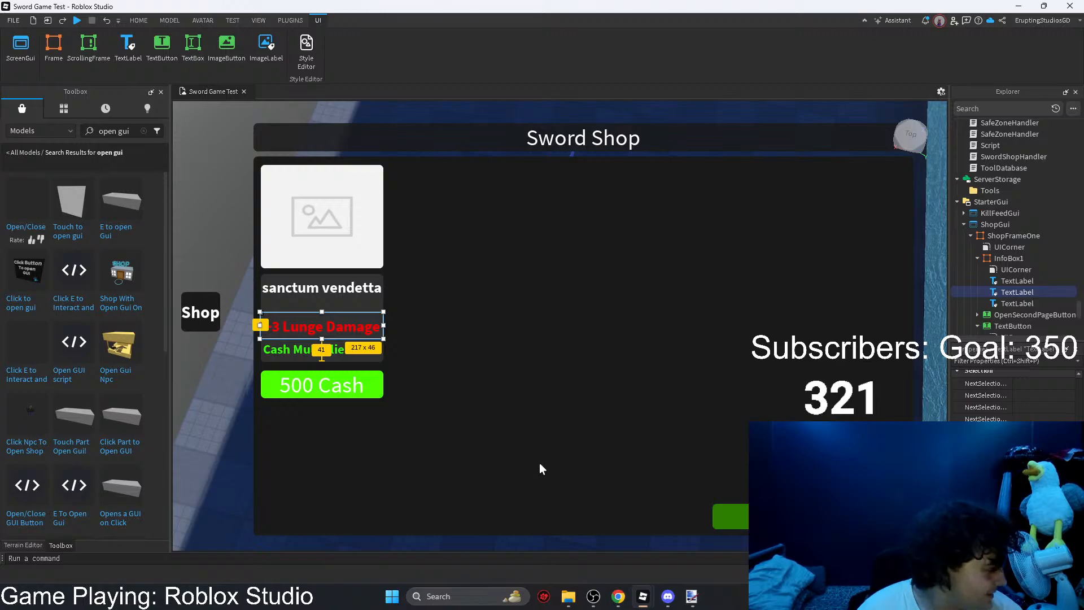
pyautogui.click(317, 289)
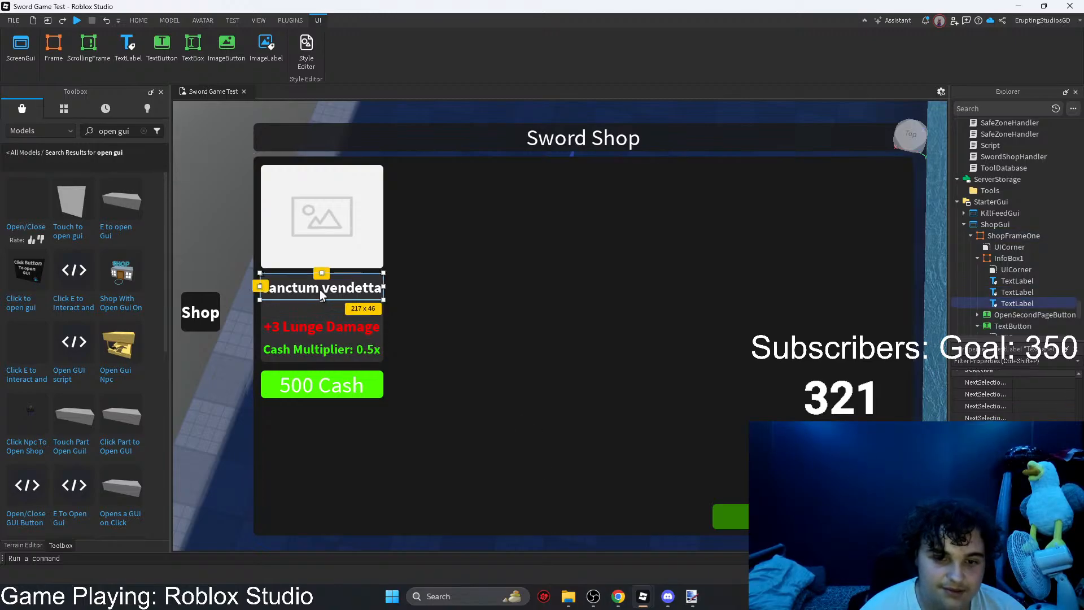
pyautogui.click(336, 309)
pyautogui.click(313, 328)
pyautogui.click(474, 363)
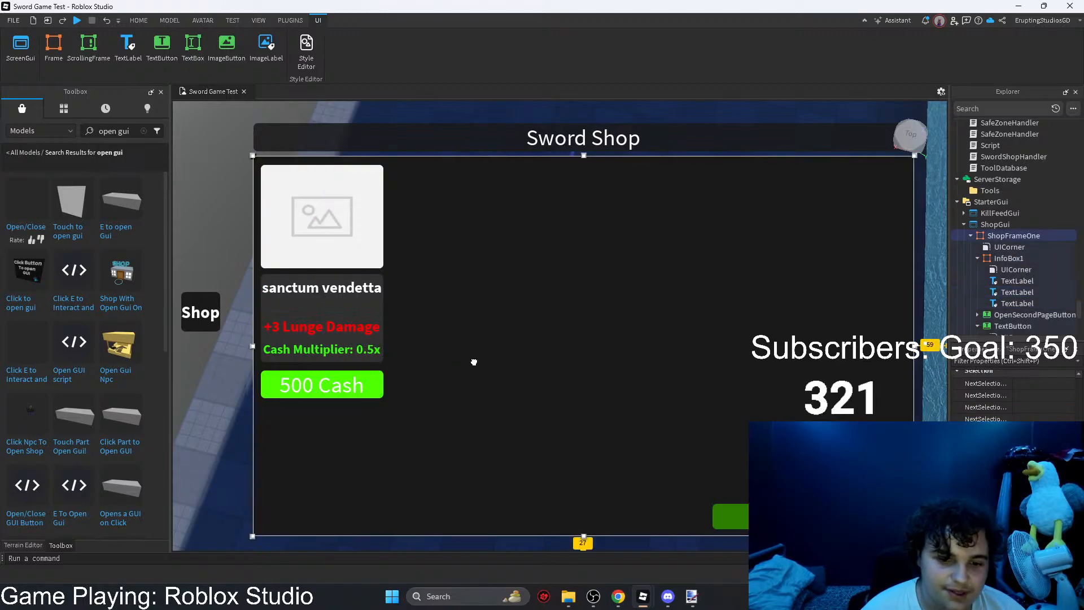
pyautogui.click(343, 351)
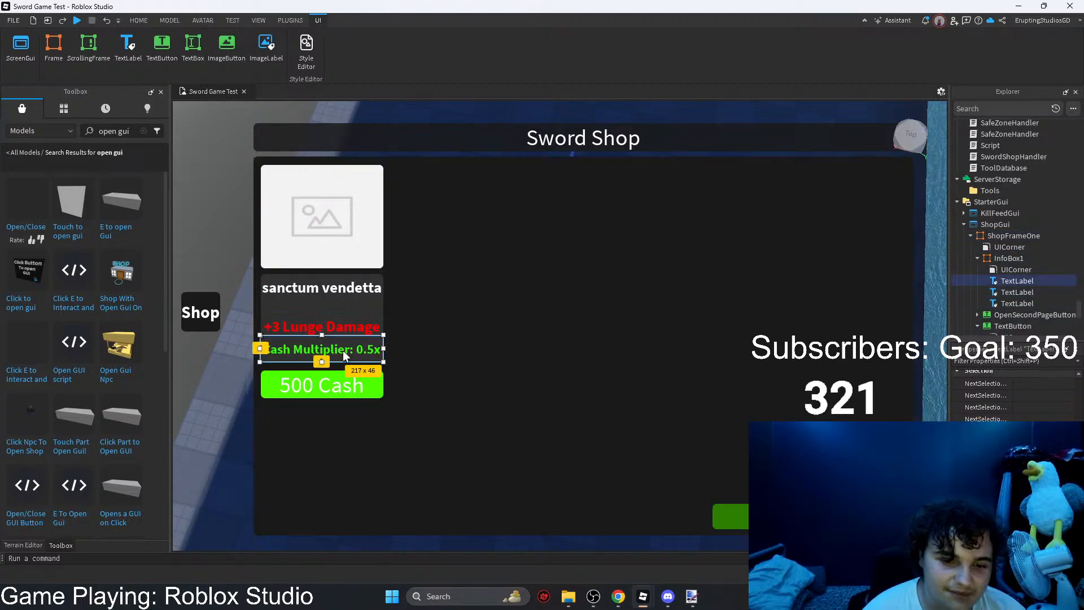
pyautogui.moveTo(318, 332)
pyautogui.mouseDown()
pyautogui.moveTo(316, 319)
pyautogui.moveTo(310, 346)
pyautogui.mouseUp()
pyautogui.click(310, 350)
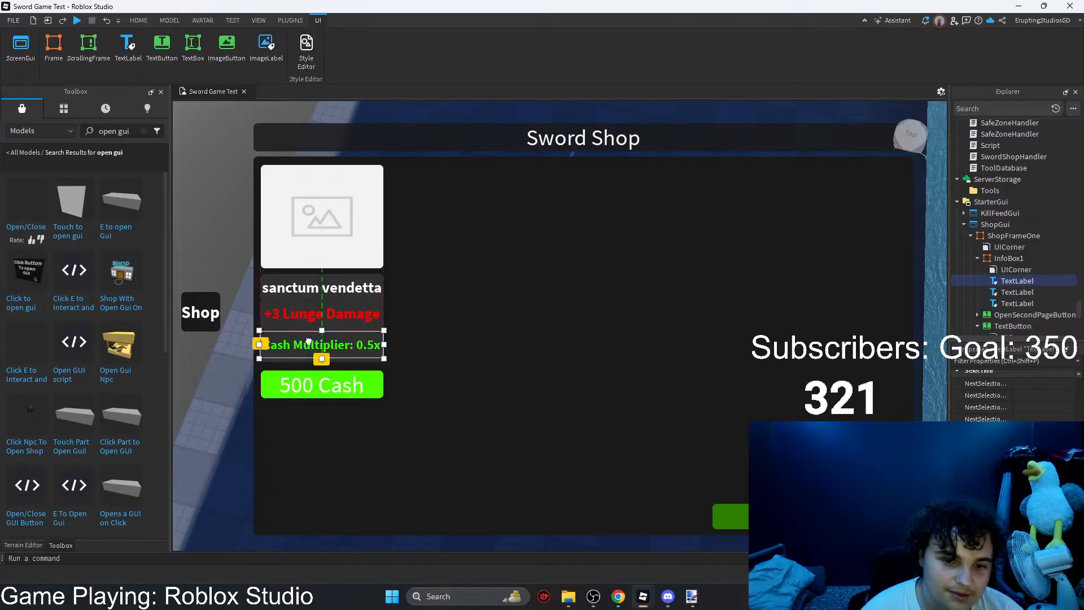
# Step: Raise the lower edge of InfoBox1 slightly and move the 500 Cash button up just beneath it
pyautogui.click(423, 336)
pyautogui.click(371, 338)
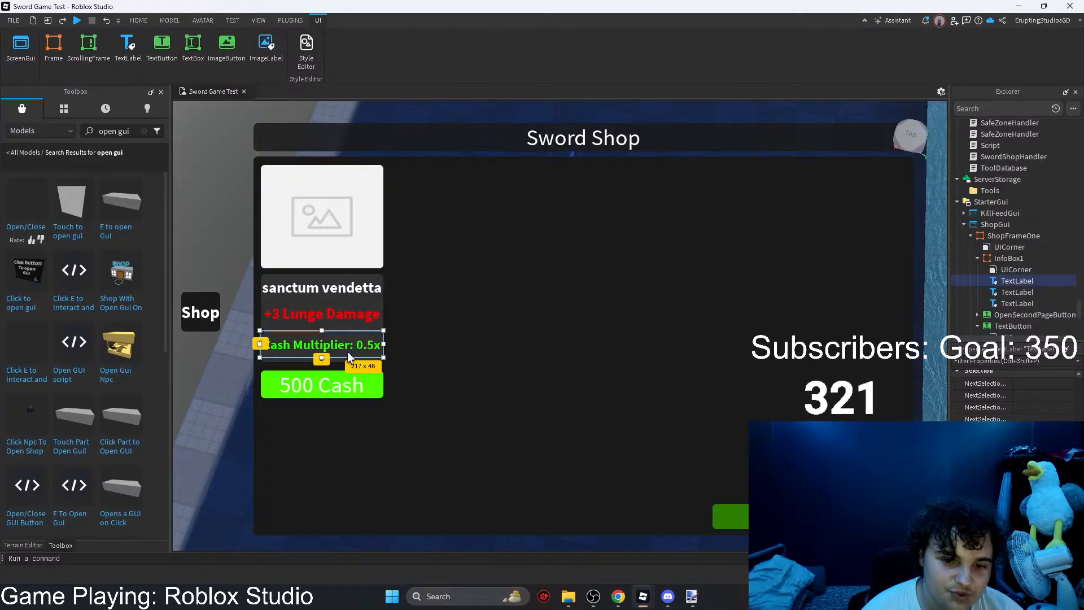
pyautogui.click(325, 361)
pyautogui.moveTo(323, 362); pyautogui.dragTo(318, 383)
pyautogui.click(318, 388)
pyautogui.click(481, 368)
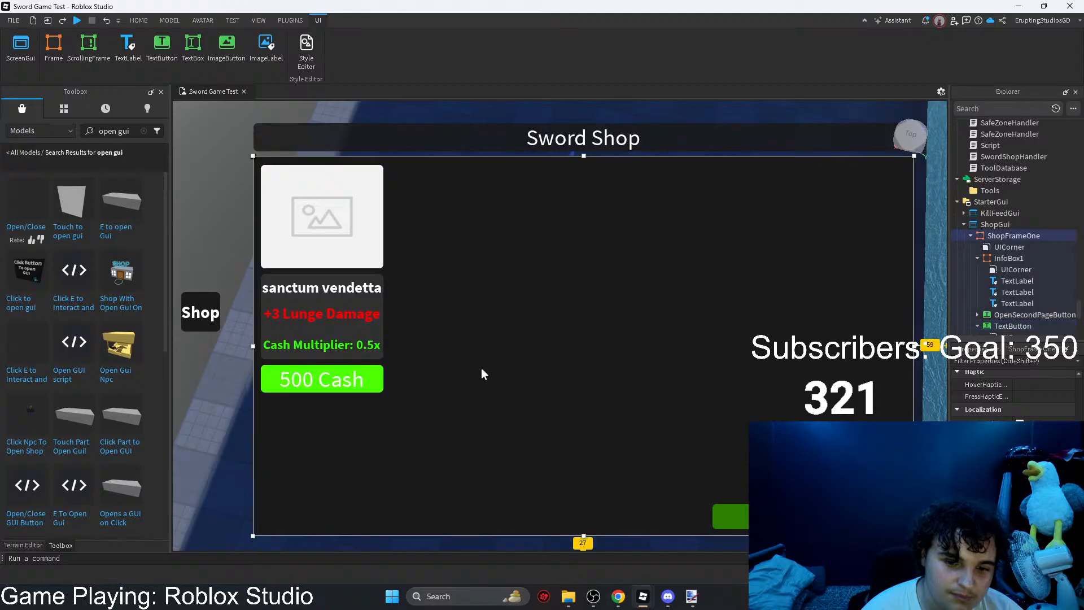
pyautogui.click(330, 293)
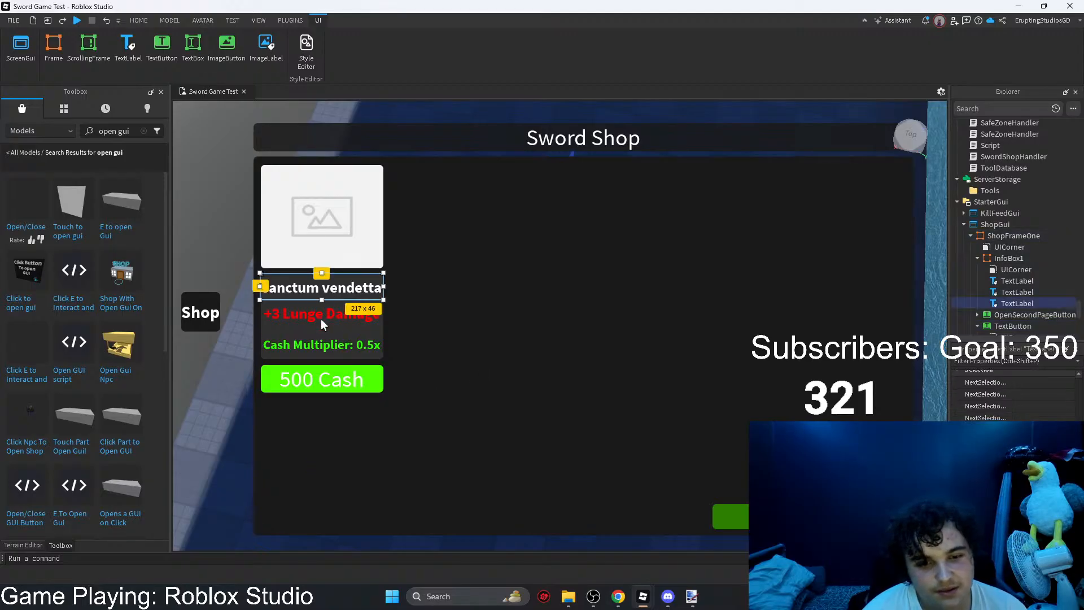
pyautogui.click(320, 317)
pyautogui.click(321, 342)
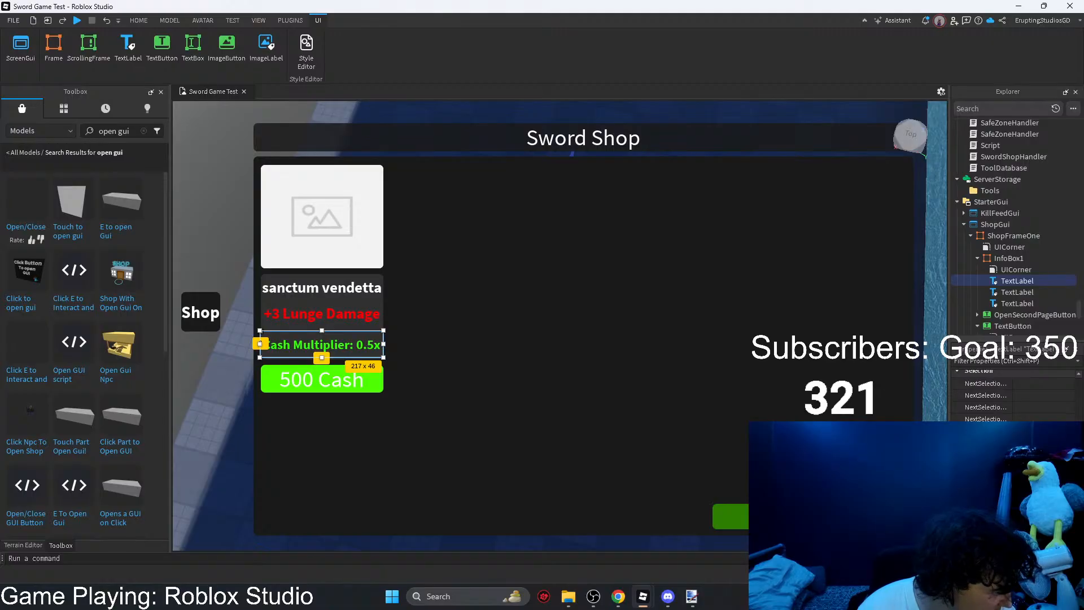
pyautogui.click(618, 596)
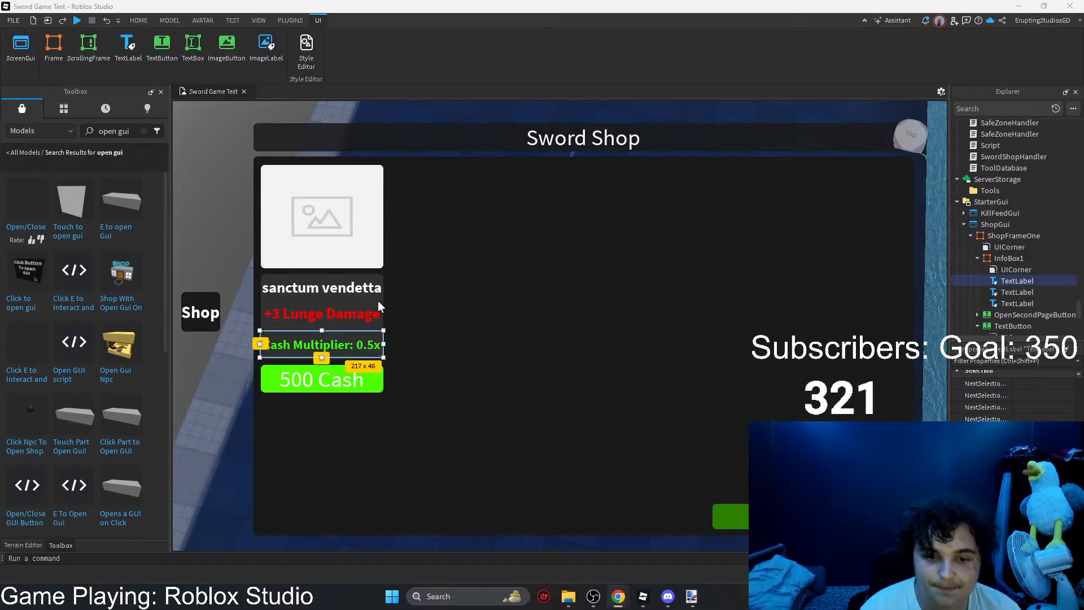
pyautogui.click(469, 323)
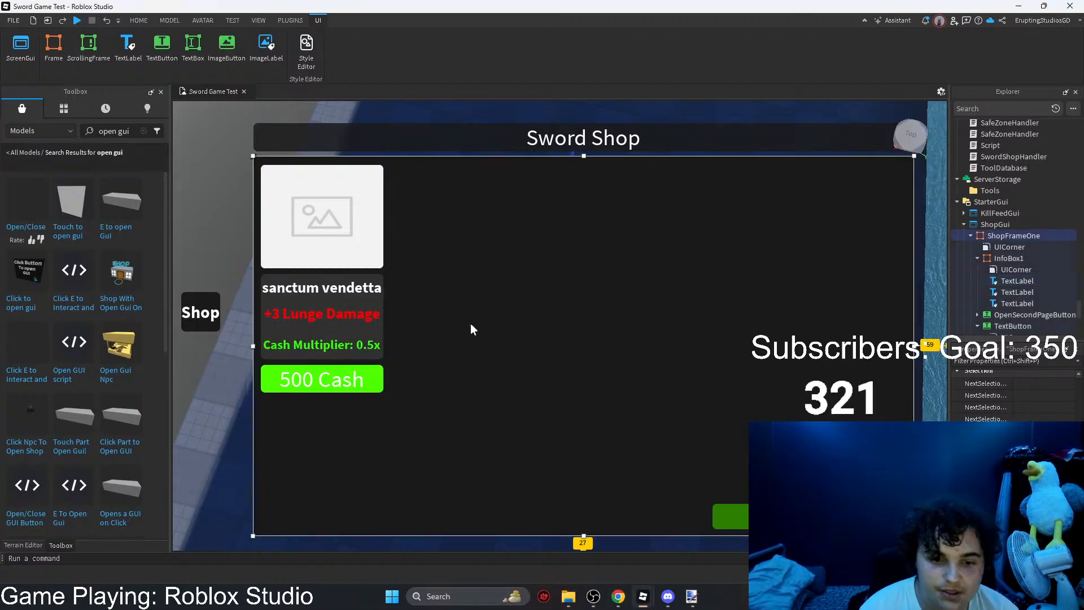
pyautogui.click(346, 378)
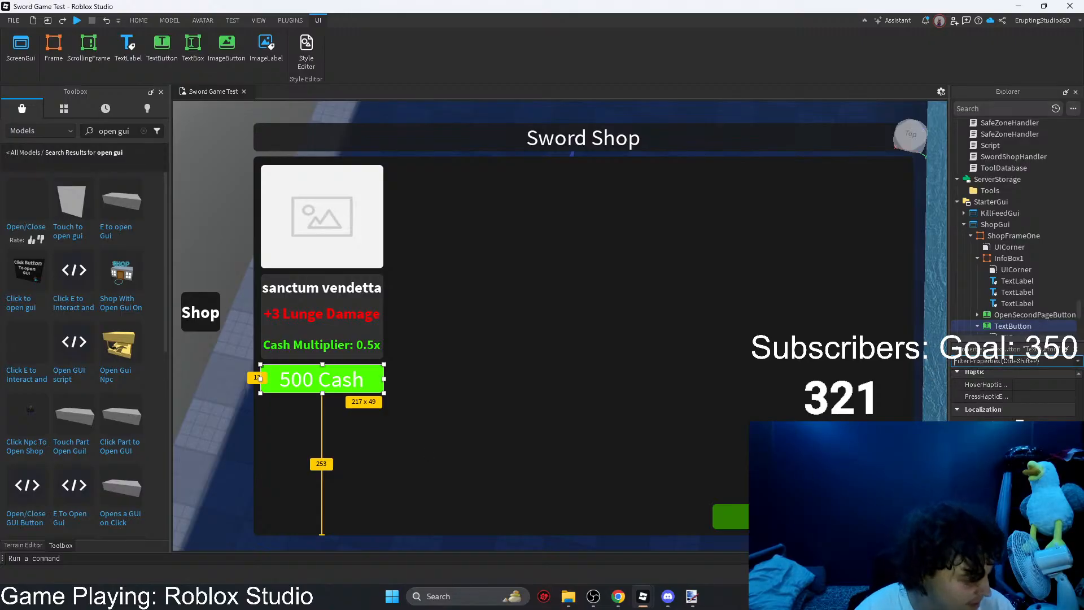
pyautogui.hotkey('alt', 'Tab')
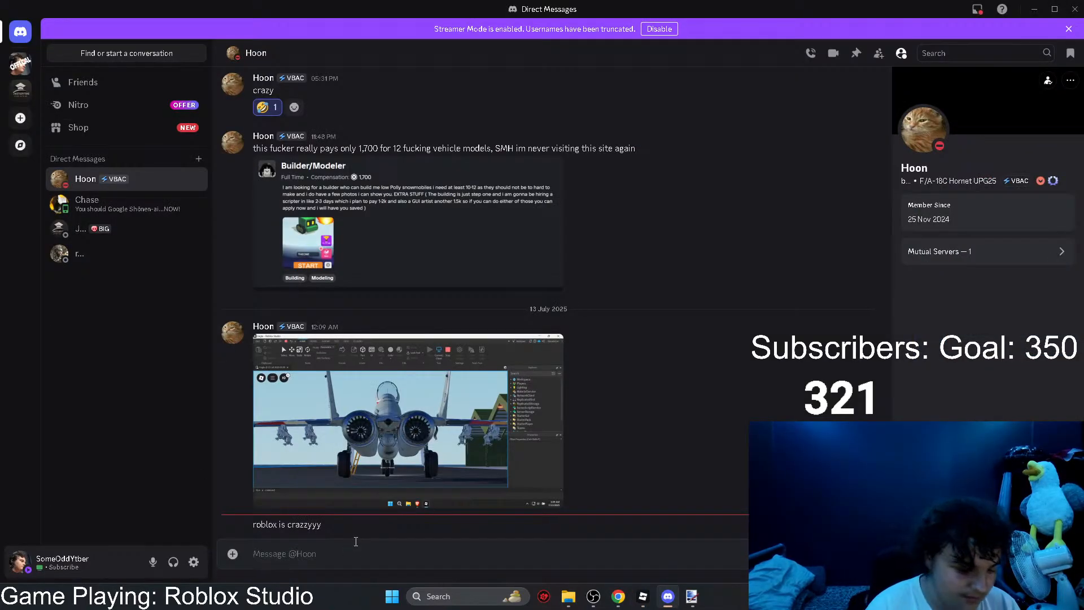
# Step: Send the message "how much do u want the sword on sale for?" in the open Discord conversation
pyautogui.write('how mu')
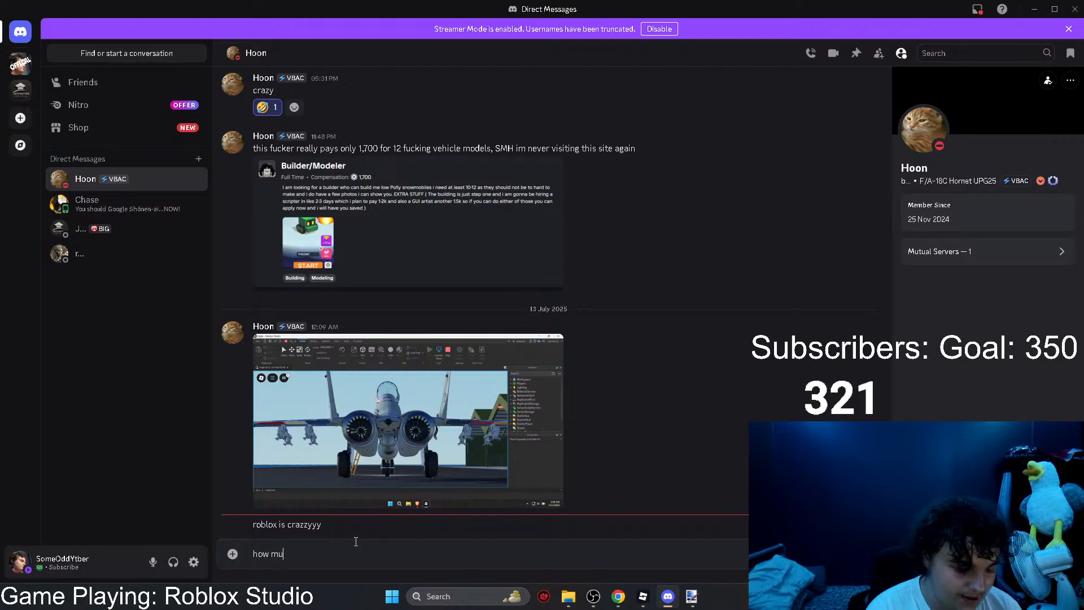
pyautogui.write('ch do u want the sword on sale')
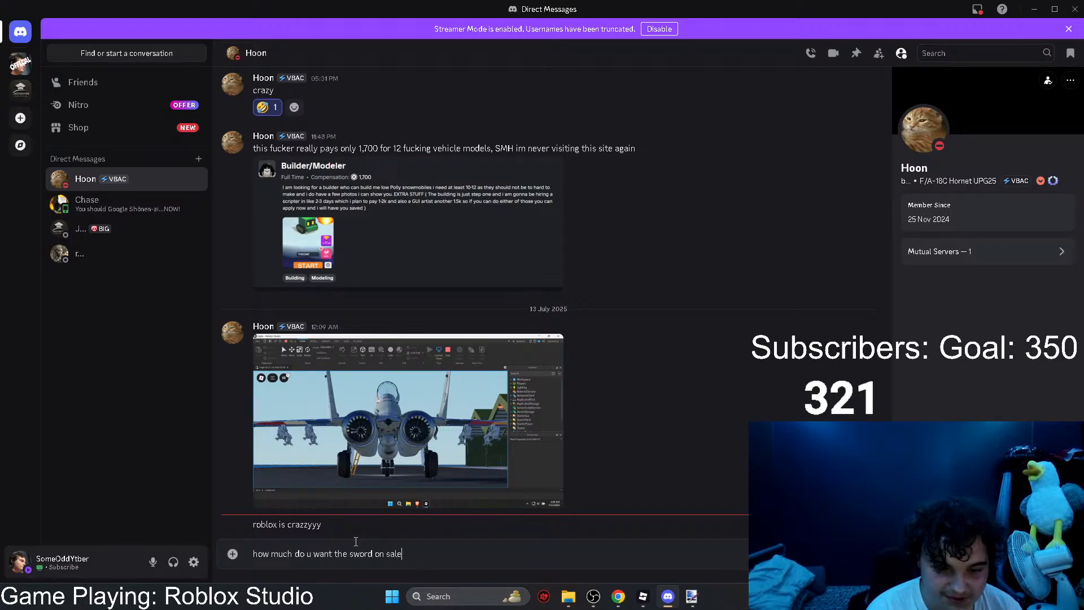
pyautogui.write(' for?')
pyautogui.press('Return')
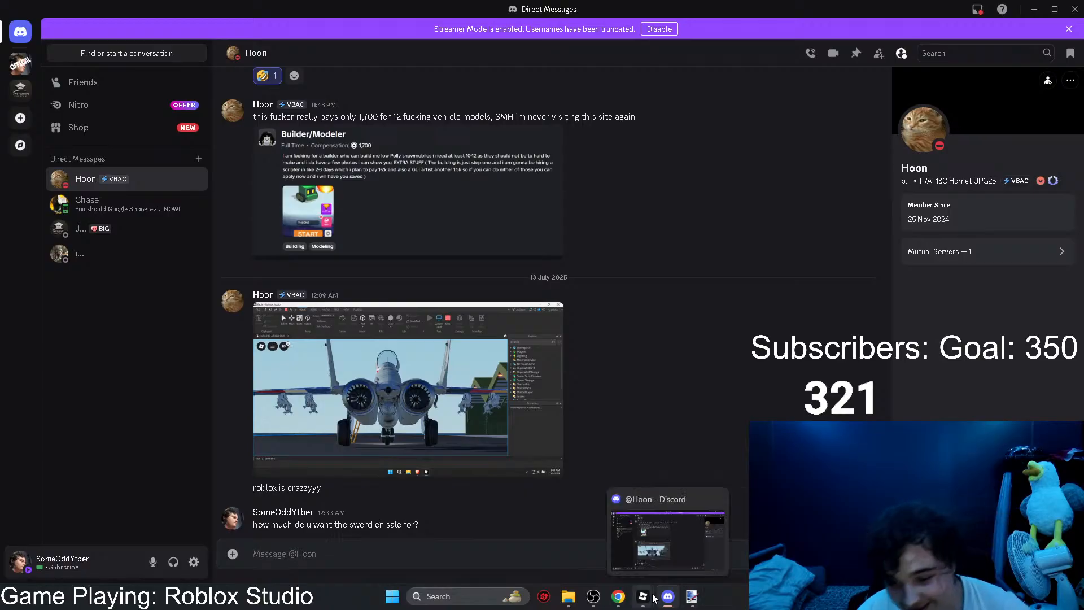
# Step: Switch to Chrome, reload the ChatGPT conversation, and check the DevForum topic about custom swords for new replies
pyautogui.moveTo(621, 602)
pyautogui.click(680, 539)
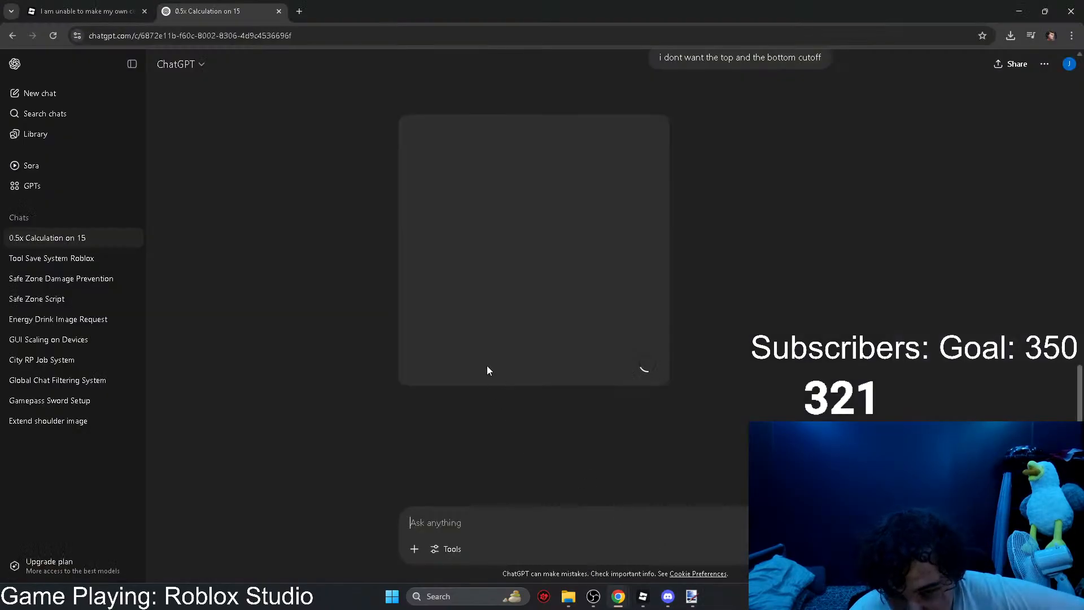
pyautogui.click(53, 35)
pyautogui.click(85, 11)
pyautogui.scroll(-2, 381, 340)
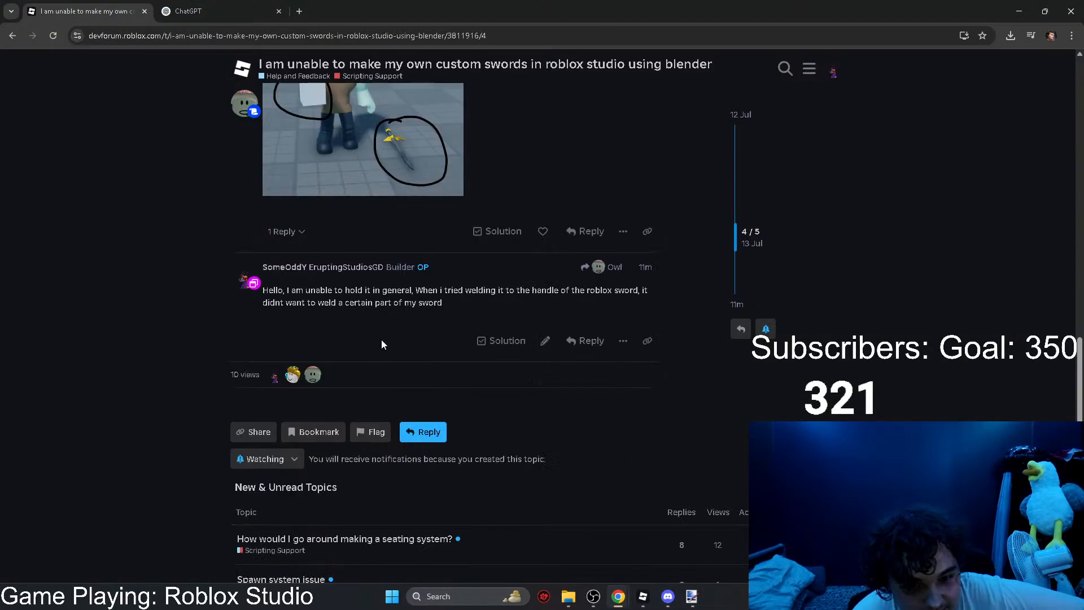
pyautogui.scroll(3, 381, 340)
# Step: Compare the generated sword images in ChatGPT and send the follow-up "a bit more on top and bottom please"
pyautogui.click(264, 5)
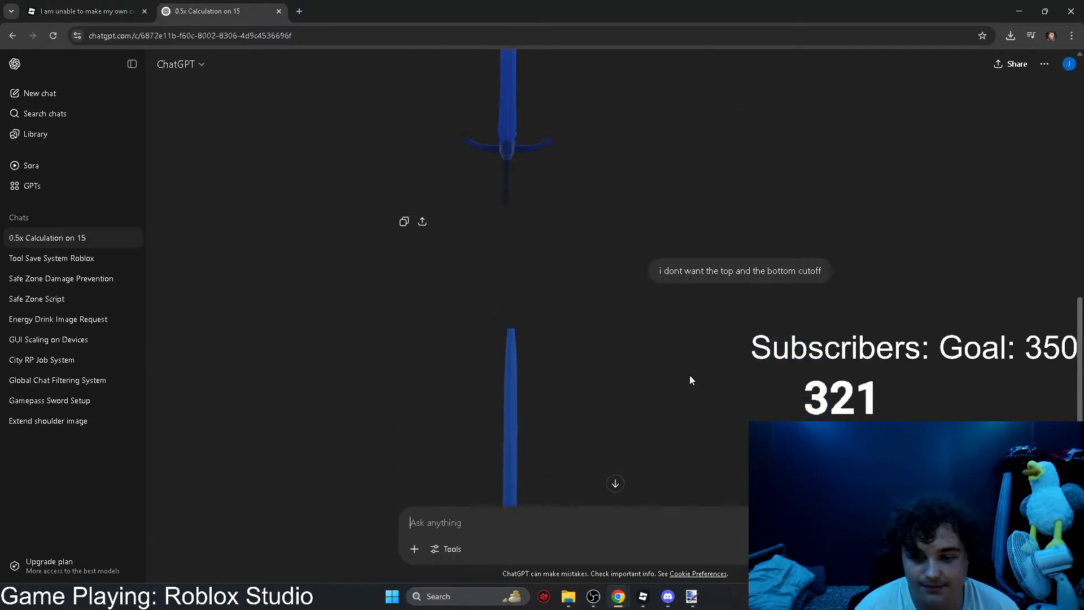
pyautogui.scroll(8, 777, 356)
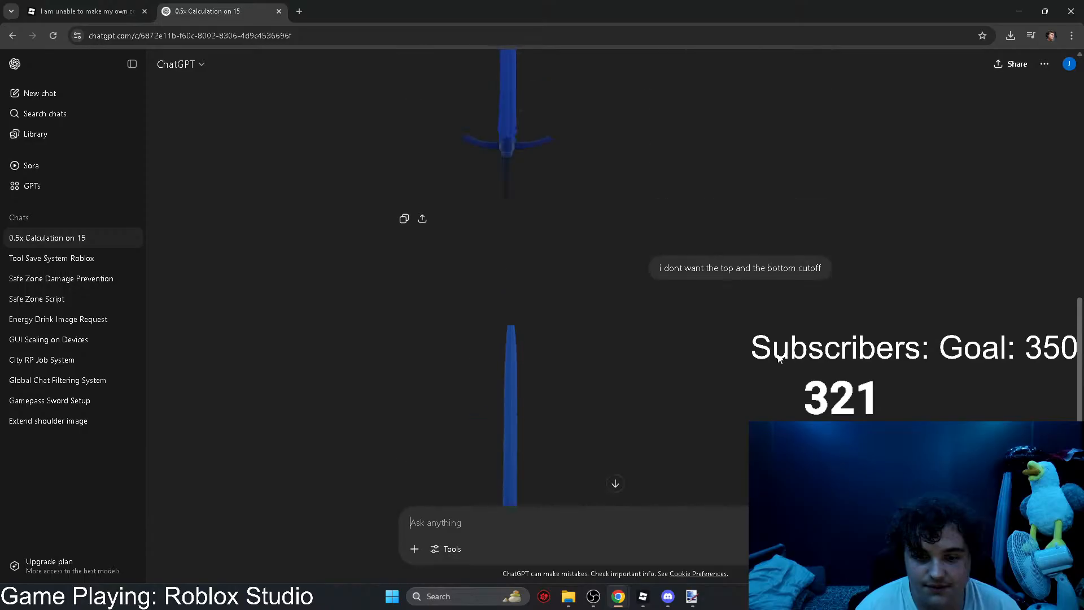
pyautogui.scroll(-6, 778, 357)
pyautogui.scroll(7, 778, 357)
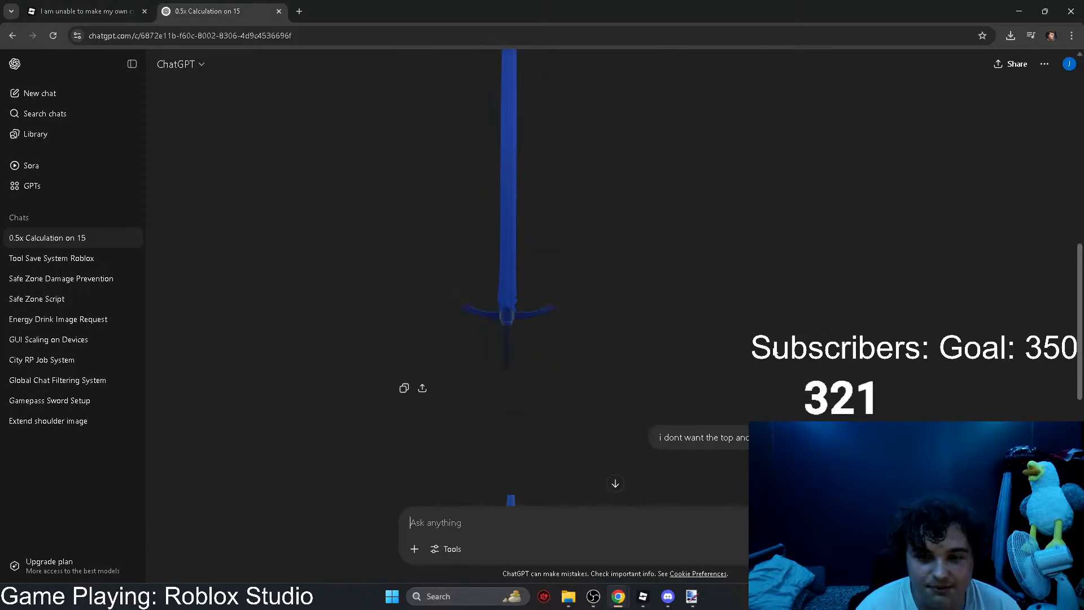
pyautogui.scroll(-6, 771, 351)
pyautogui.scroll(-3, 771, 351)
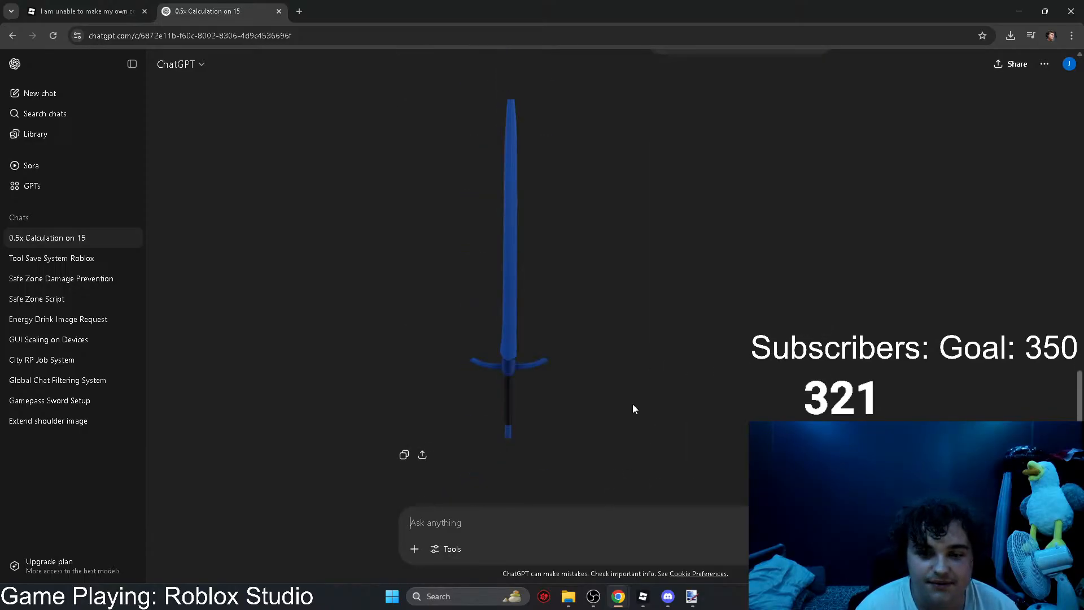
pyautogui.click(499, 523)
pyautogui.write('a bit more ')
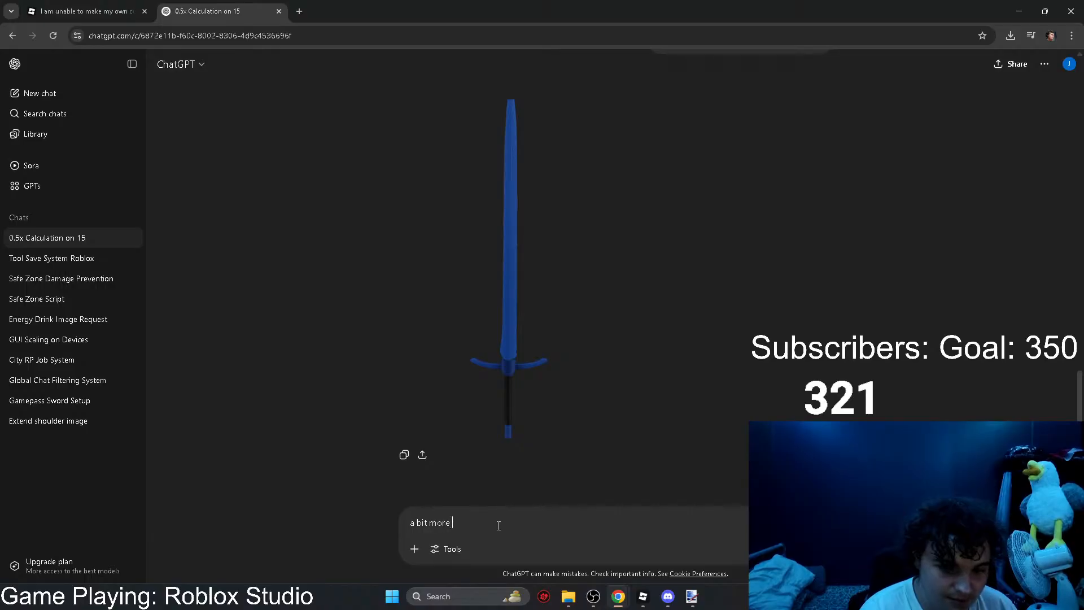
pyautogui.write('on top and botto')
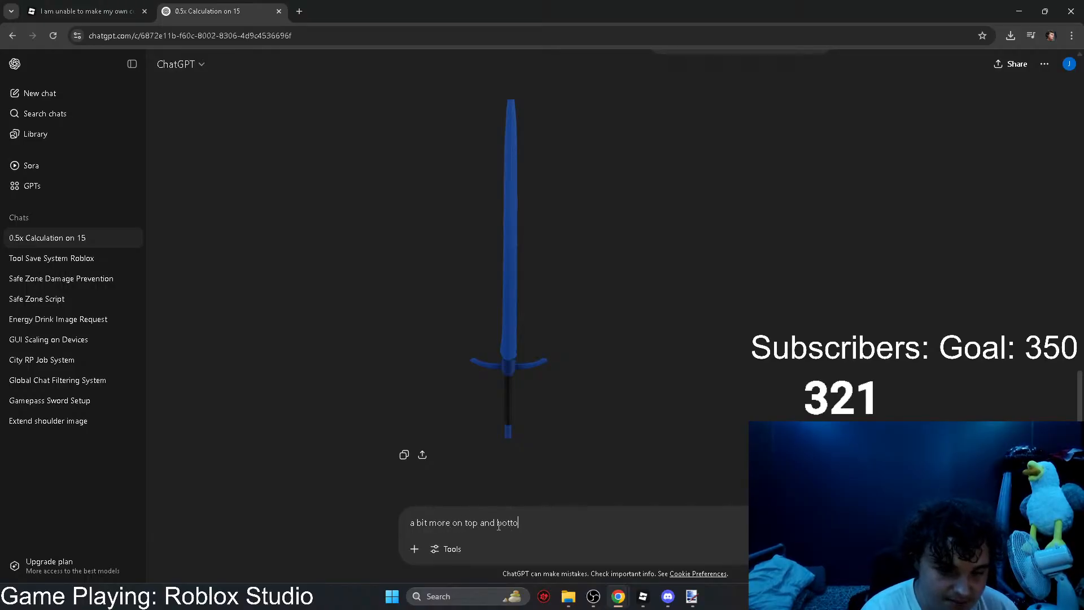
pyautogui.write('m please')
pyautogui.press('Return')
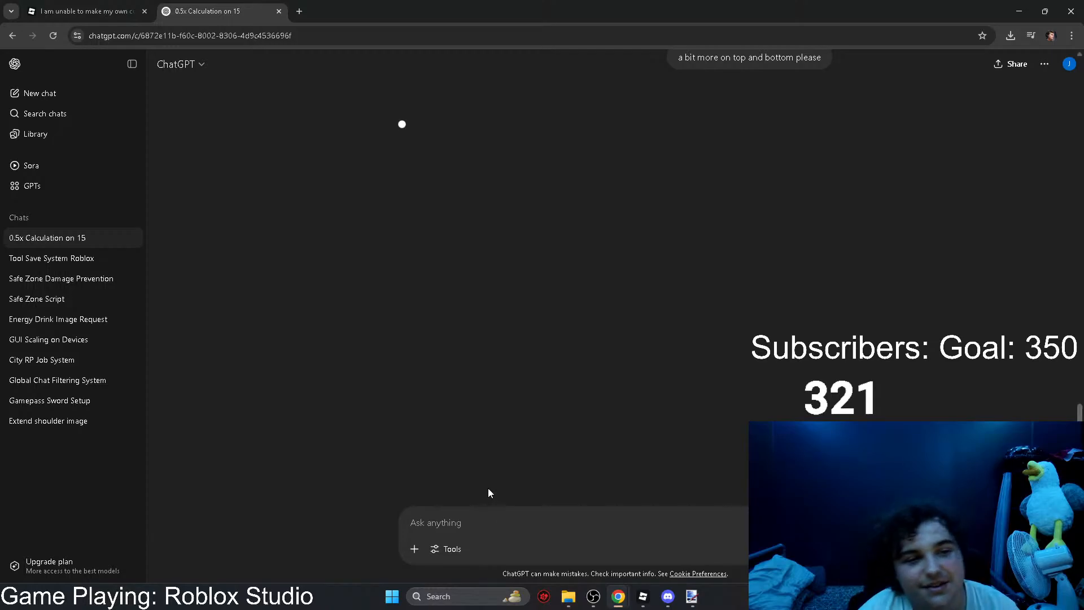
# Step: Switch to Discord and reply "alr" in the open direct conversation
pyautogui.click(668, 597)
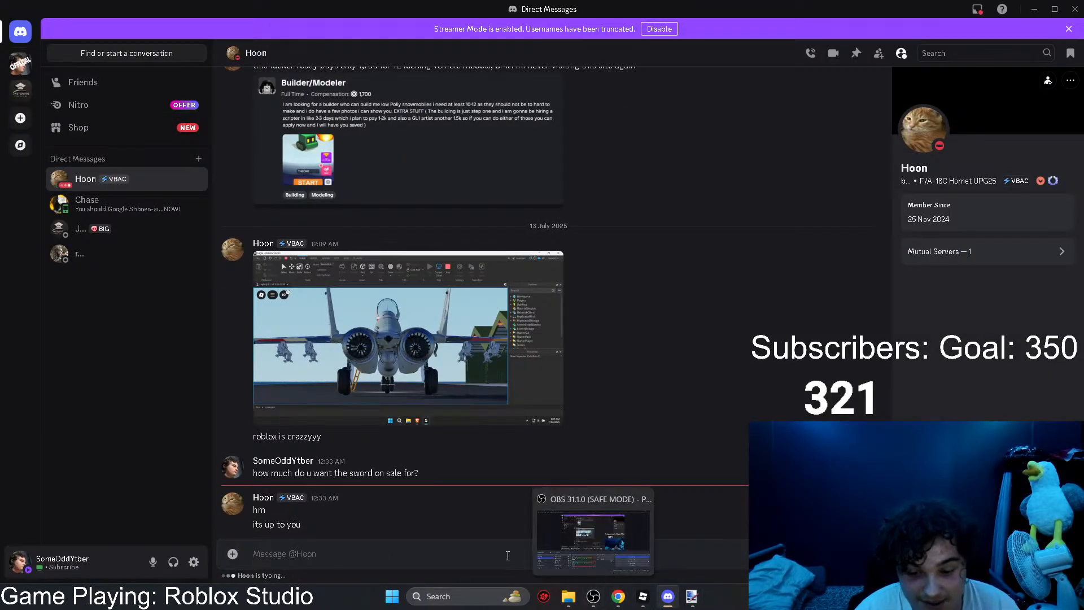
pyautogui.write('alr')
pyautogui.press('Return')
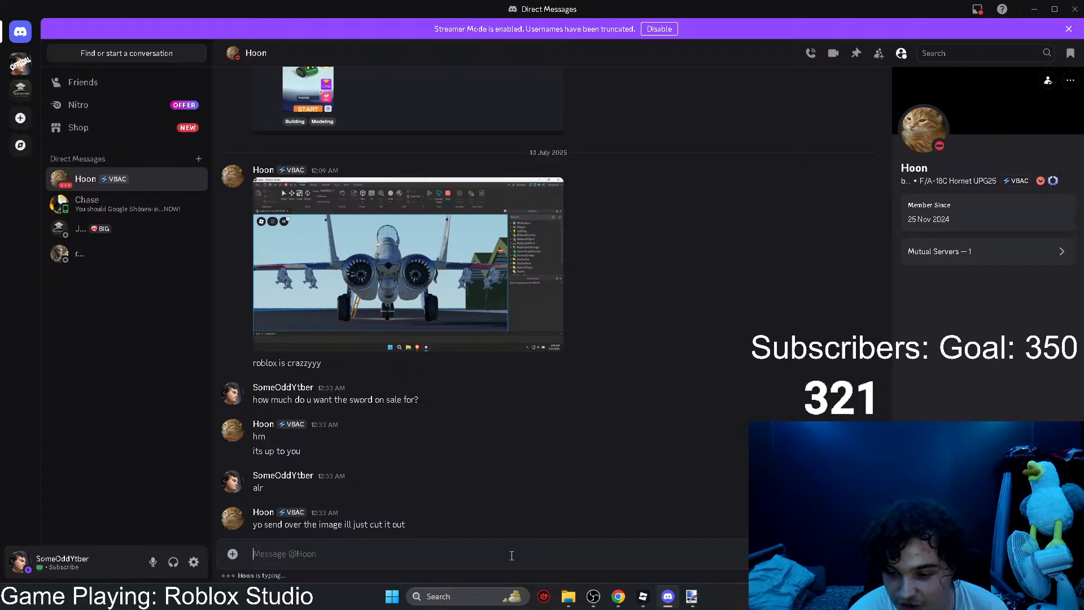
pyautogui.click(234, 553)
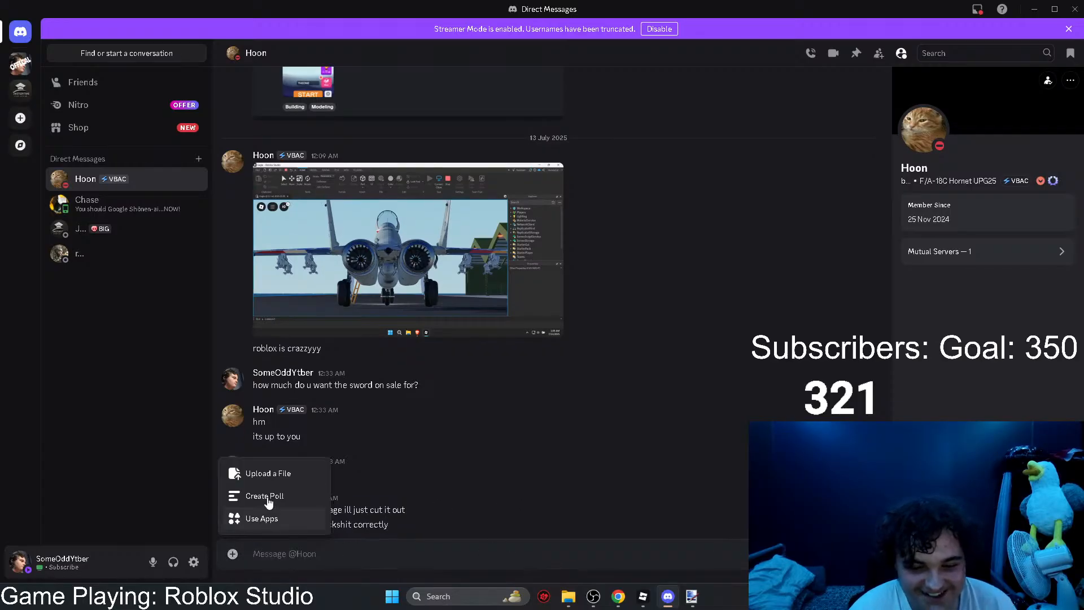
pyautogui.click(266, 474)
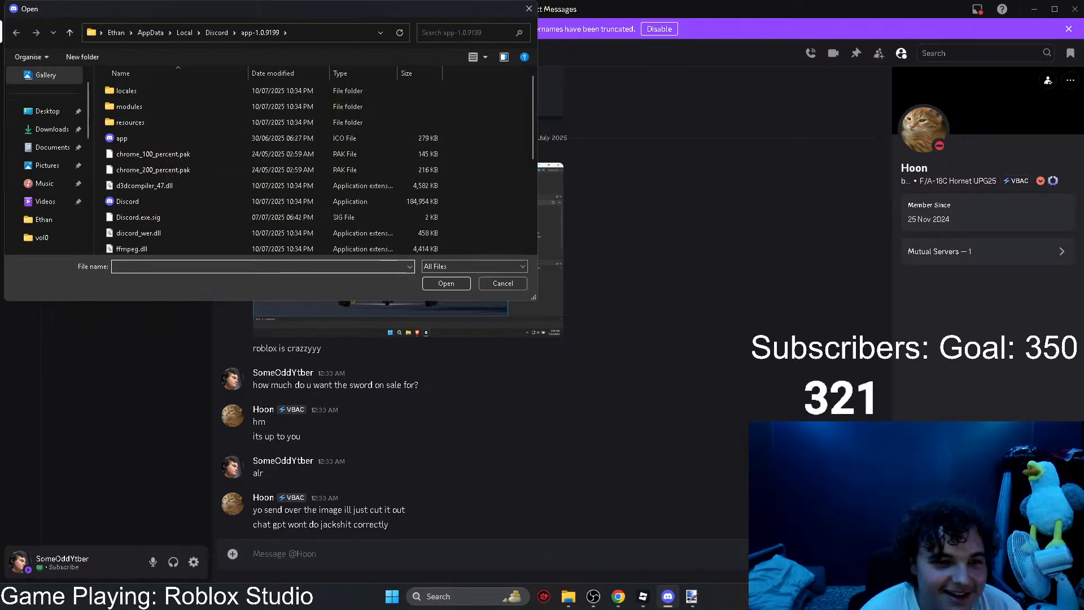
pyautogui.click(54, 165)
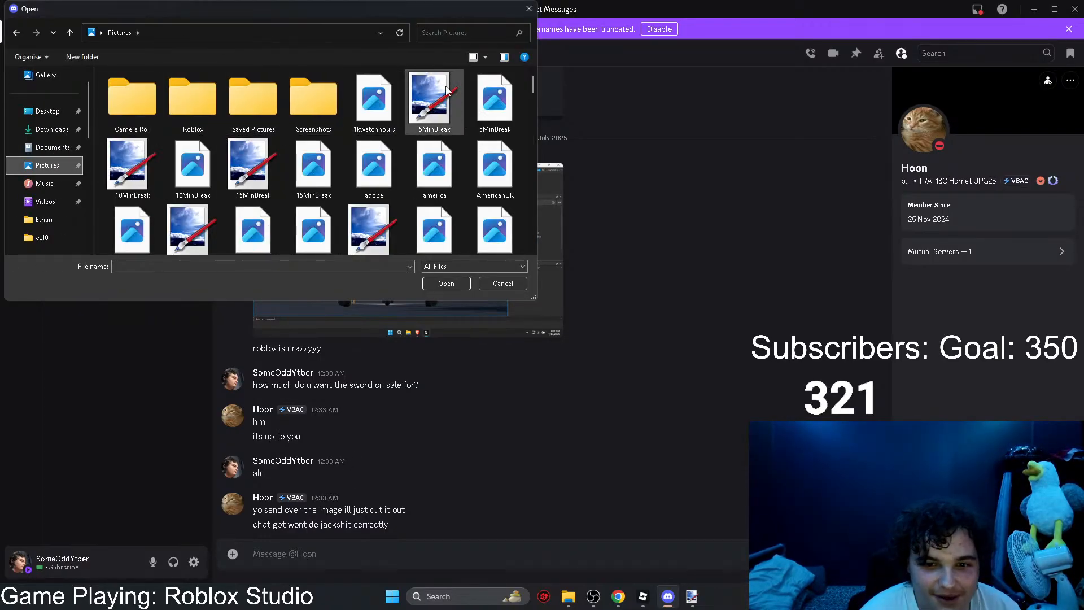
pyautogui.click(528, 9)
pyautogui.click(368, 562)
pyautogui.hotkey('ctrl', 'v')
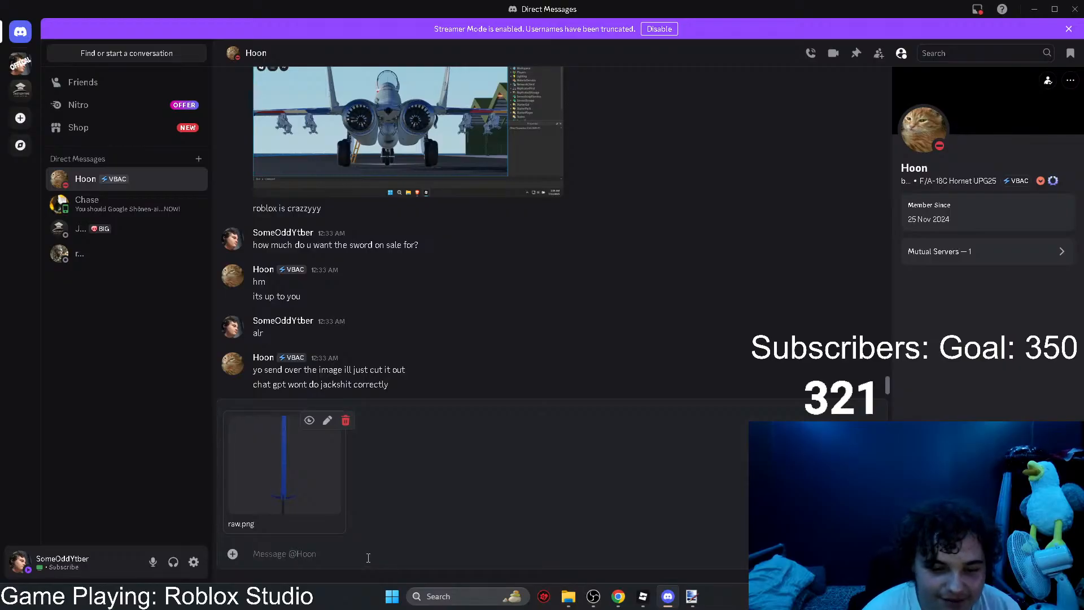
pyautogui.click(346, 420)
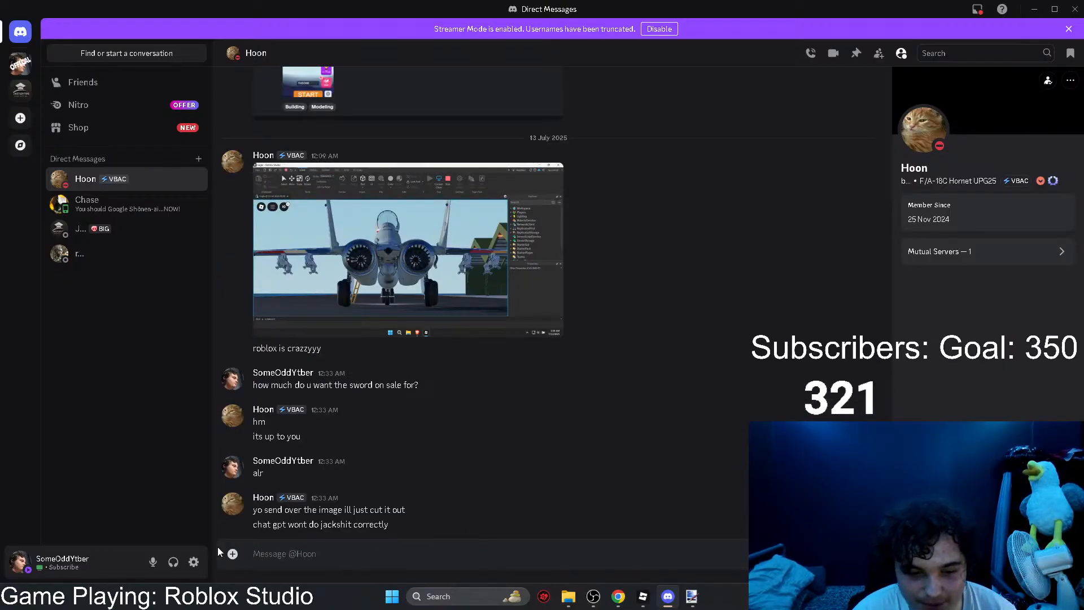
# Step: Switch to the Sword Game Test place in Roblox Studio and turn off the GUI overlay in the viewport
pyautogui.moveTo(640, 604)
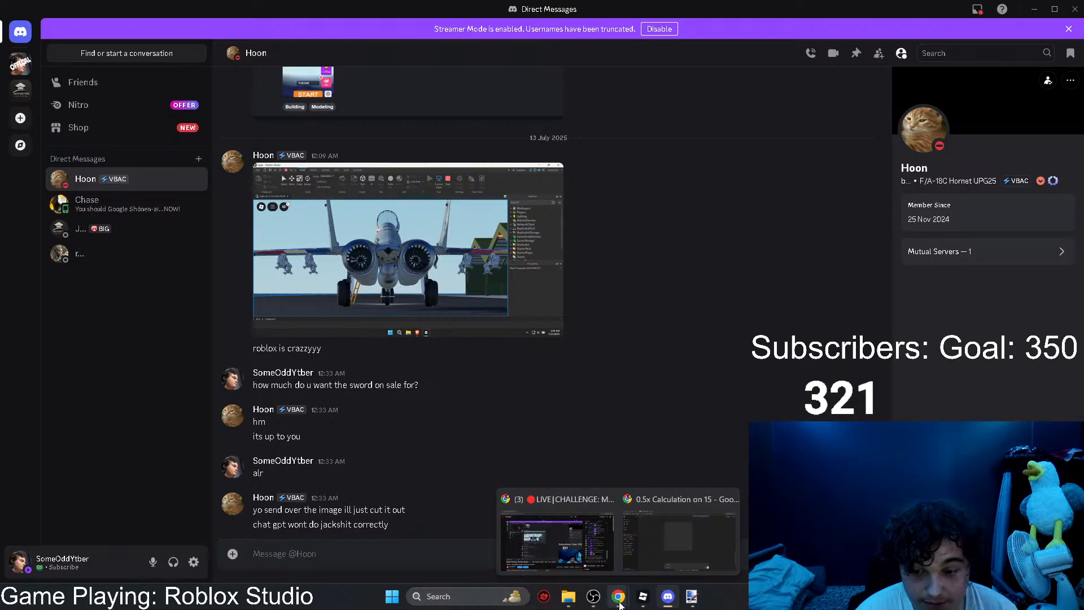
pyautogui.click(614, 543)
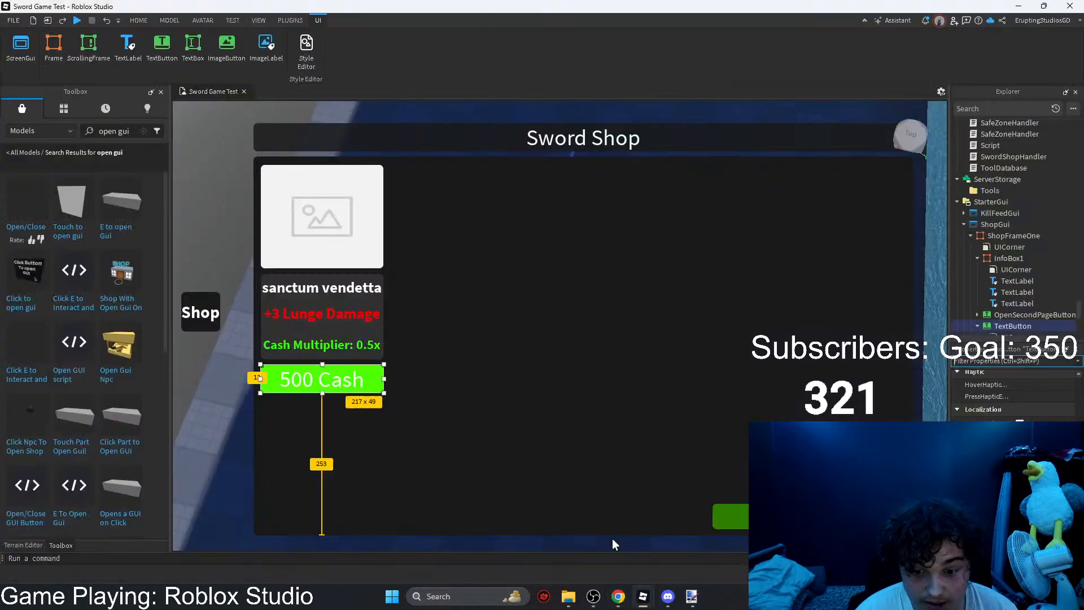
pyautogui.click(940, 92)
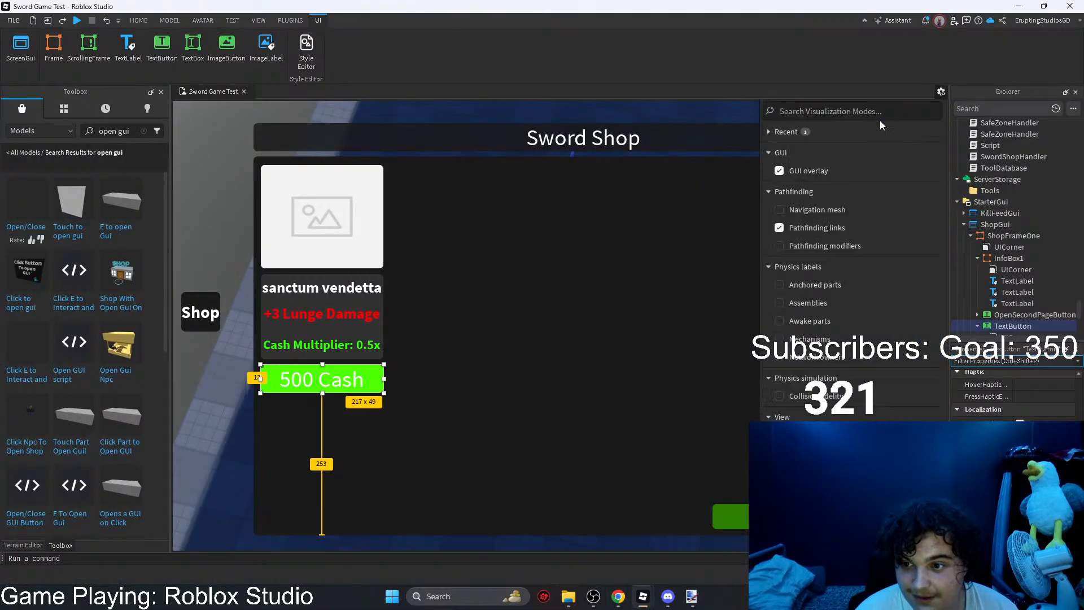
pyautogui.click(790, 170)
pyautogui.moveTo(623, 195); pyautogui.dragTo(624, 197, button='right')
# Step: Open Snipping Tool and capture a rectangular screenshot of the whole sword in the viewport, from tip to pommel
pyautogui.click(450, 597)
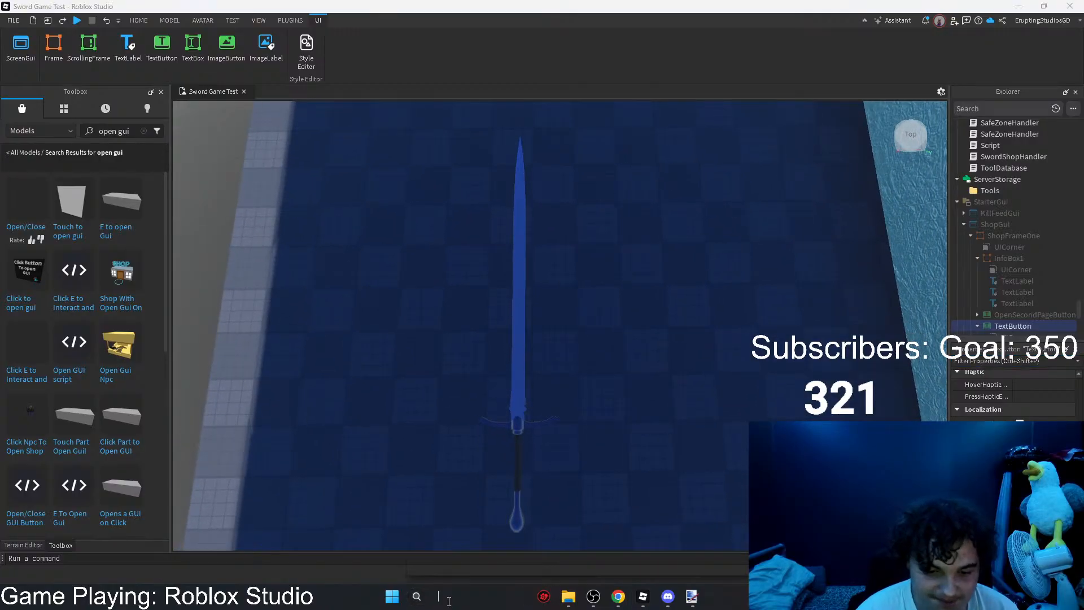
pyautogui.write('snipping Tool')
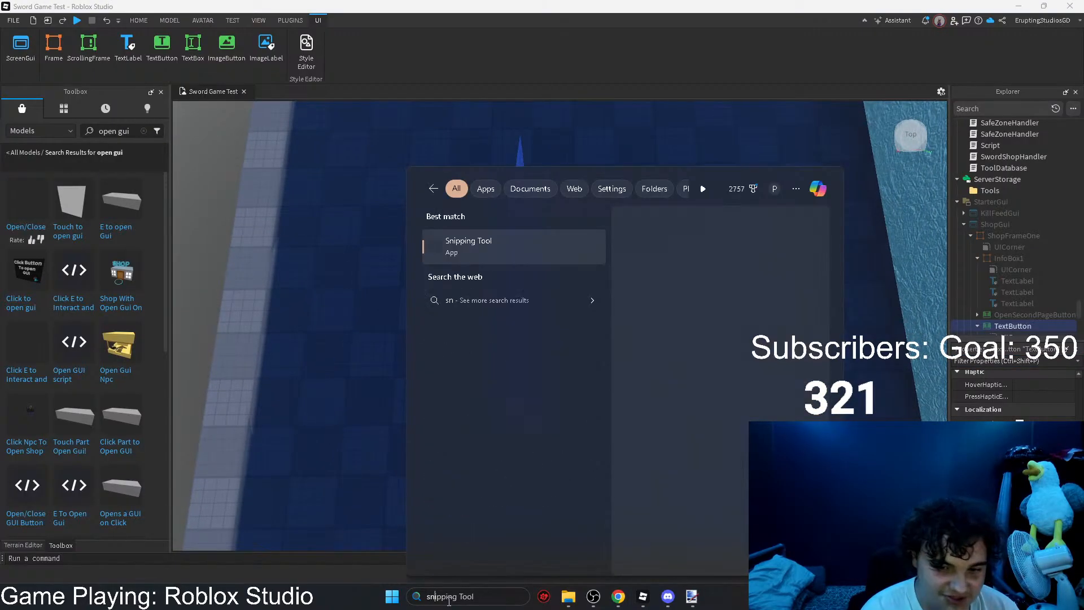
pyautogui.press('Return')
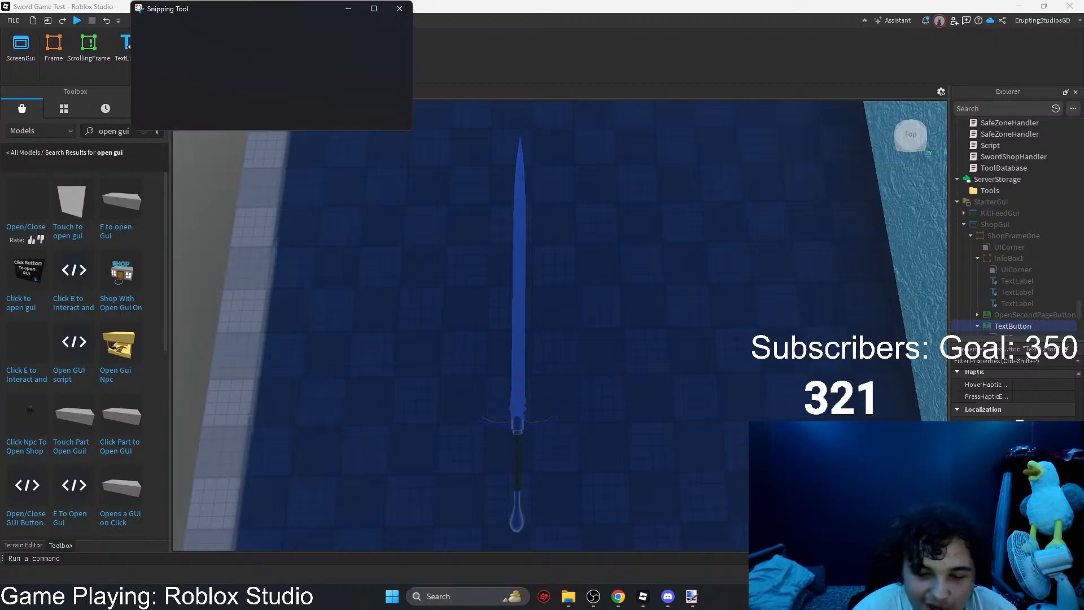
pyautogui.click(177, 28)
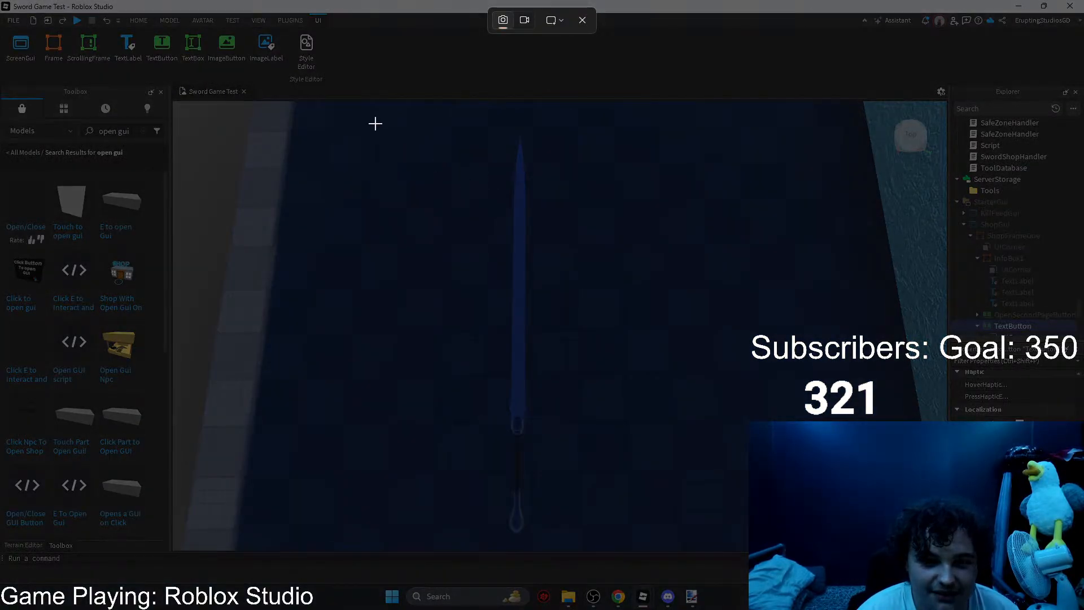
pyautogui.moveTo(375, 124); pyautogui.dragTo(693, 541)
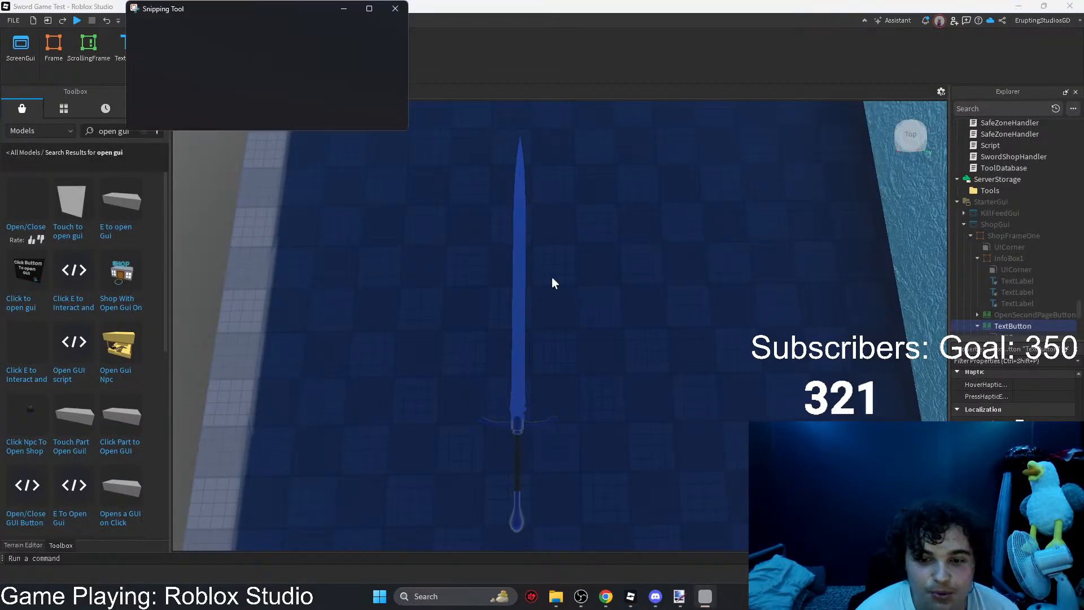
# Step: Switch to Discord and send the sword screenshot in the open direct conversation
pyautogui.click(655, 596)
pyautogui.hotkey('ctrl', 'v')
pyautogui.press('Return')
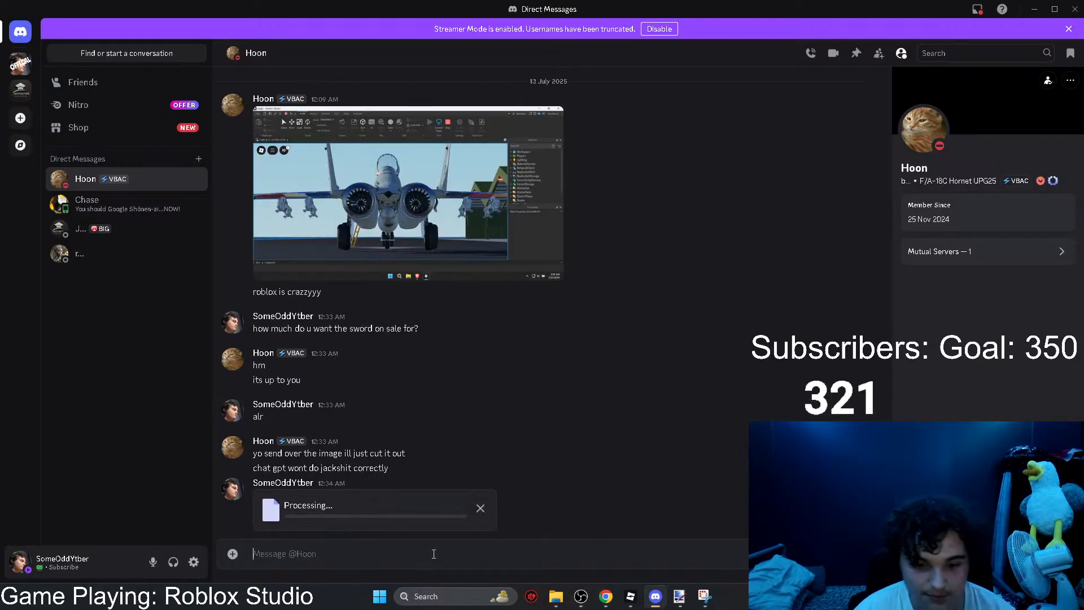
# Step: Switch to Paint.NET and close it, discarding the untitled sword image
pyautogui.moveTo(650, 599)
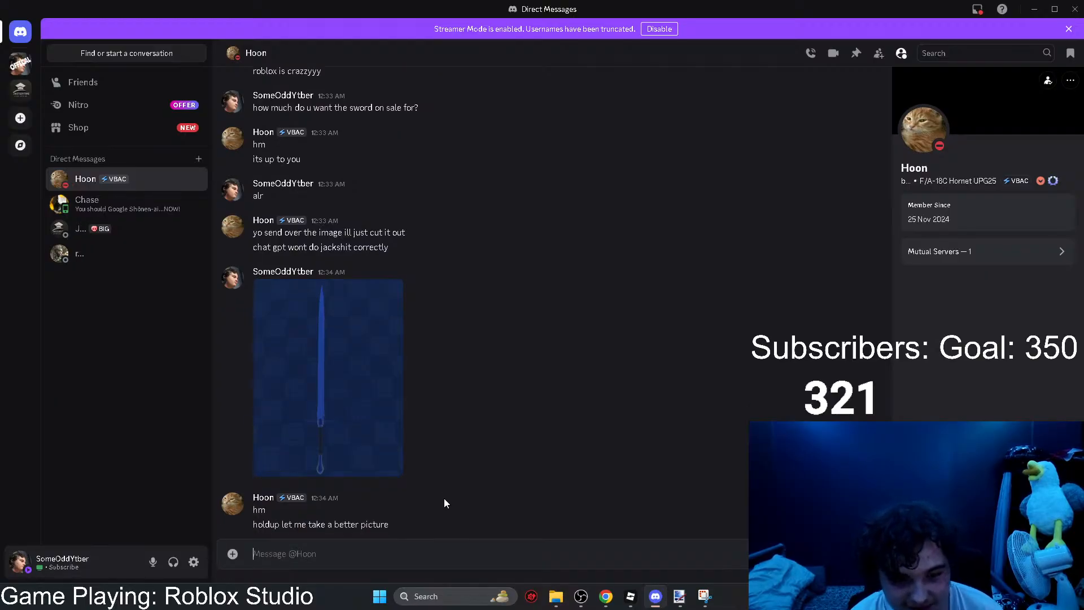
pyautogui.click(672, 598)
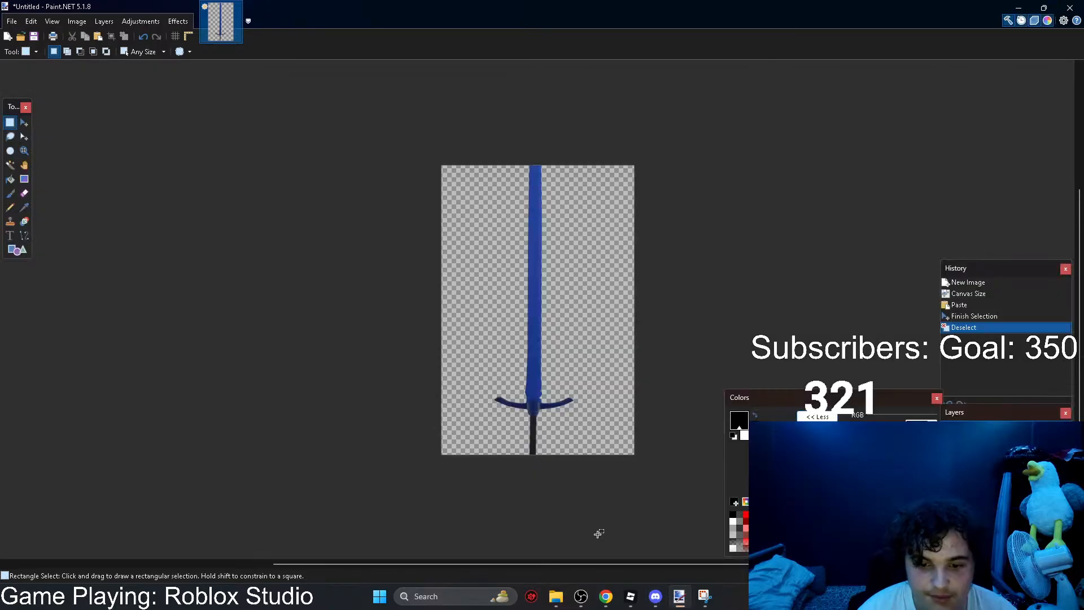
pyautogui.click(1069, 7)
pyautogui.click(457, 369)
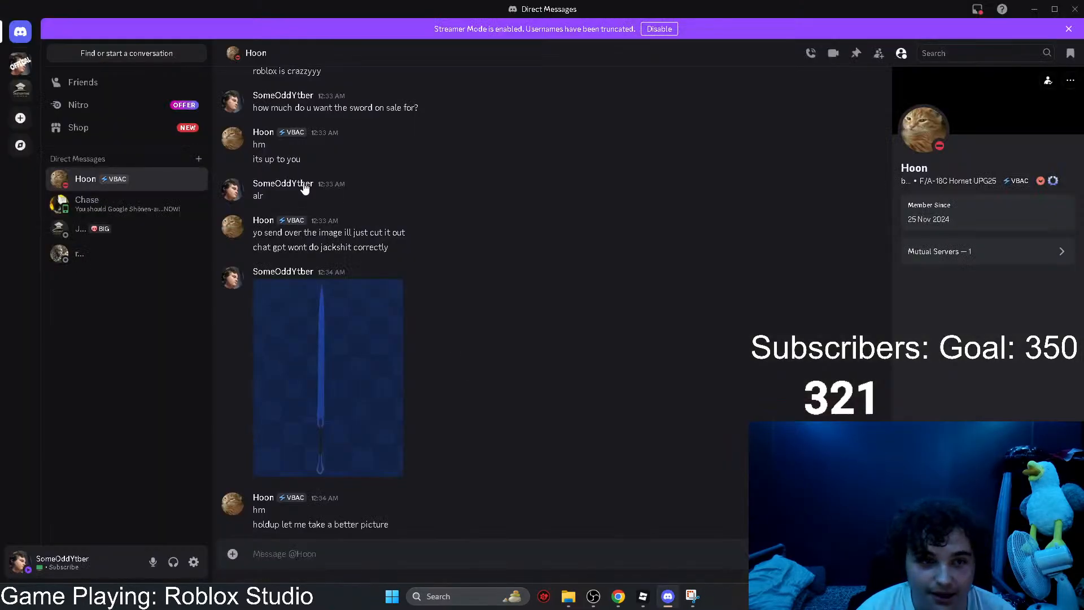
# Step: Switch to the Town place in Roblox Studio, close its open LocalScript and return to the viewport
pyautogui.moveTo(677, 600)
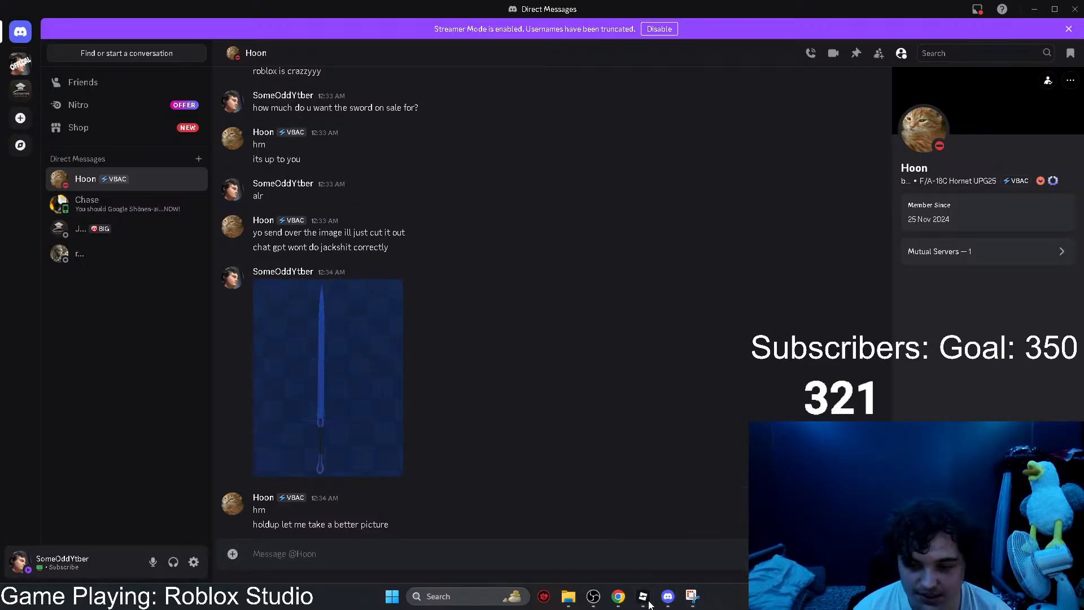
pyautogui.click(698, 534)
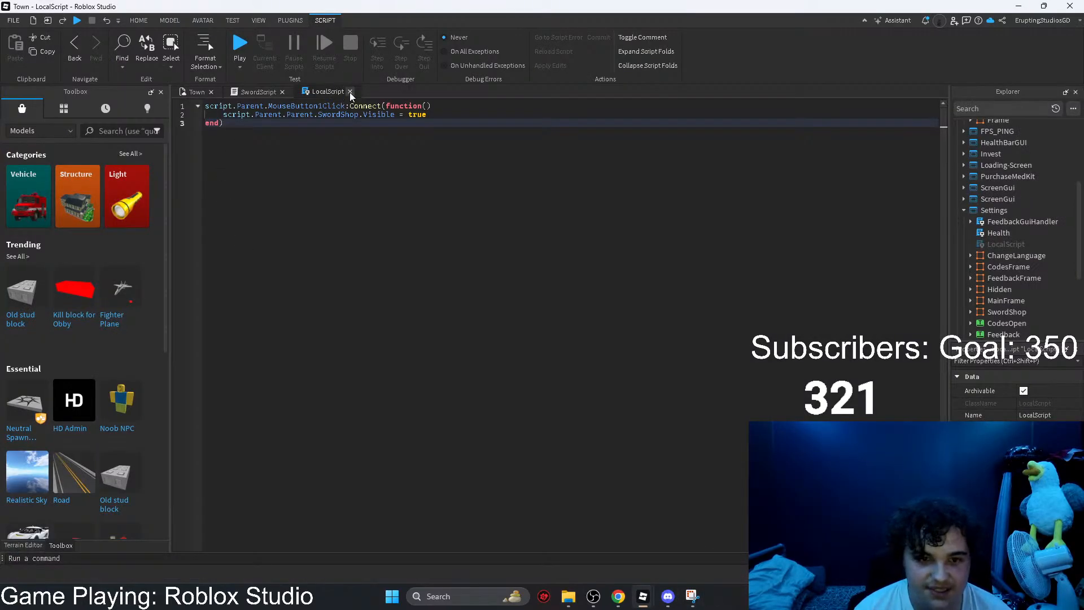
pyautogui.click(249, 93)
pyautogui.click(195, 92)
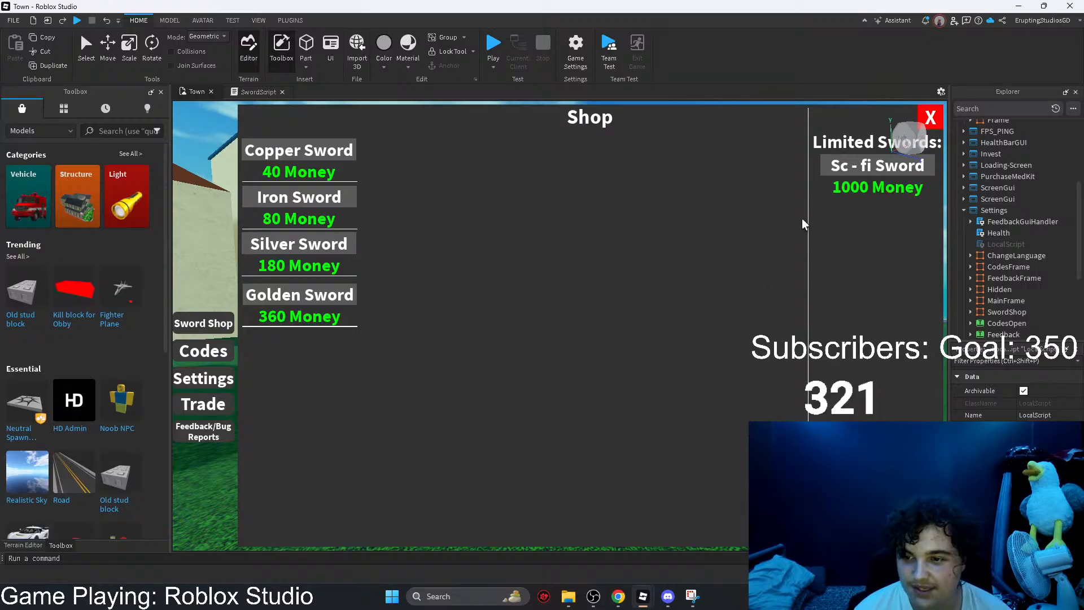
# Step: Expand CodesFrame and its inner Frame in the Explorer, select CodeClient, and close the Town place
pyautogui.click(1017, 266)
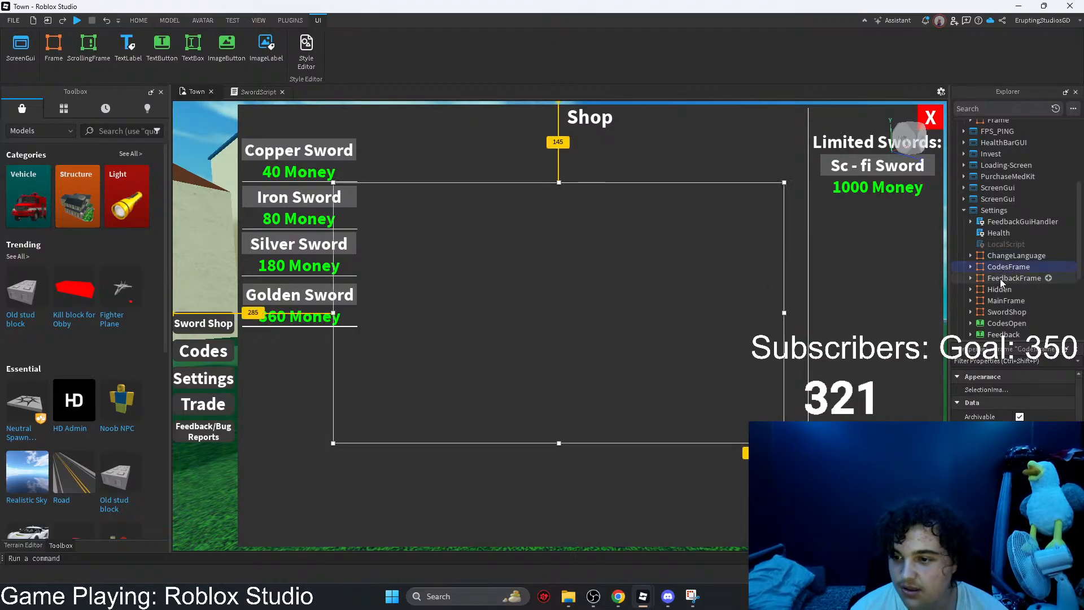
pyautogui.click(970, 267)
pyautogui.click(977, 290)
pyautogui.scroll(-1, 1006, 311)
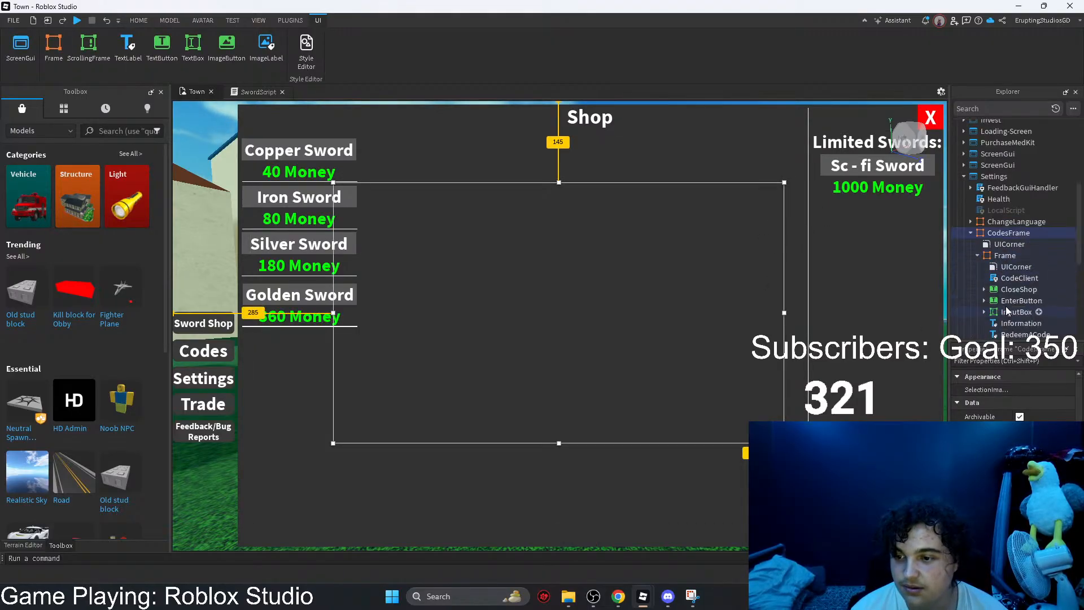
pyautogui.click(1011, 278)
pyautogui.scroll(-1, 1002, 271)
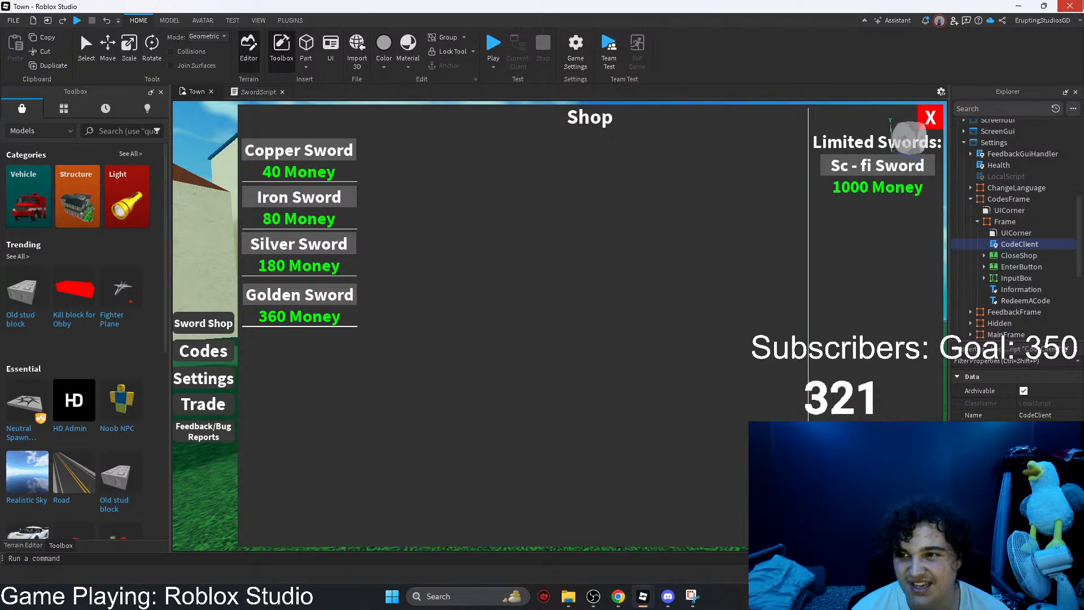
pyautogui.click(1070, 5)
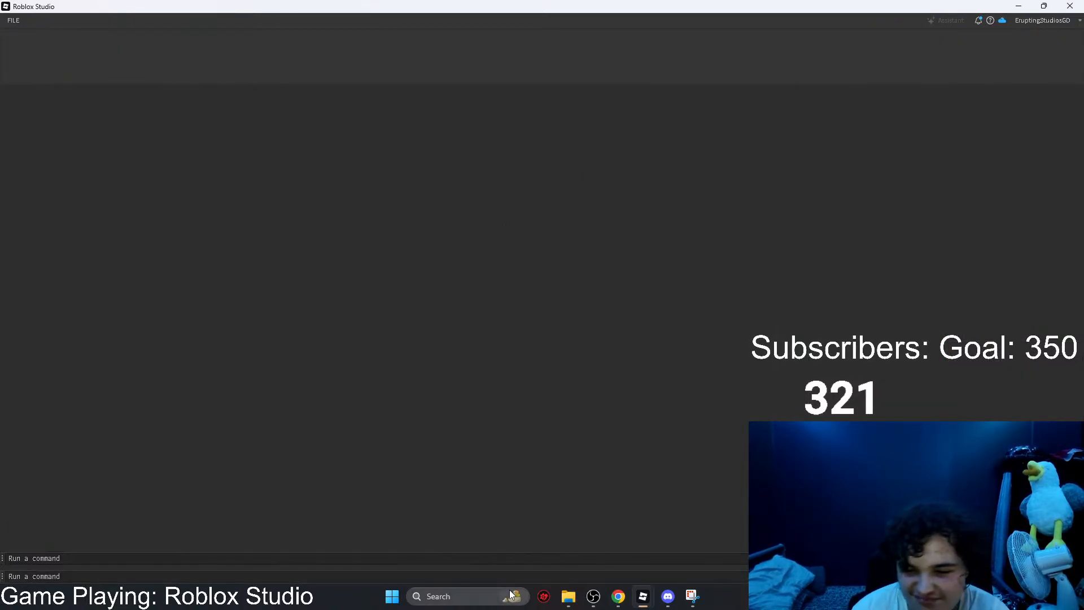
# Step: Switch to the DevForum page in Chrome and open the notification about the topic "Having problems with Tools saving in inventory"
pyautogui.moveTo(614, 607)
pyautogui.moveTo(648, 599)
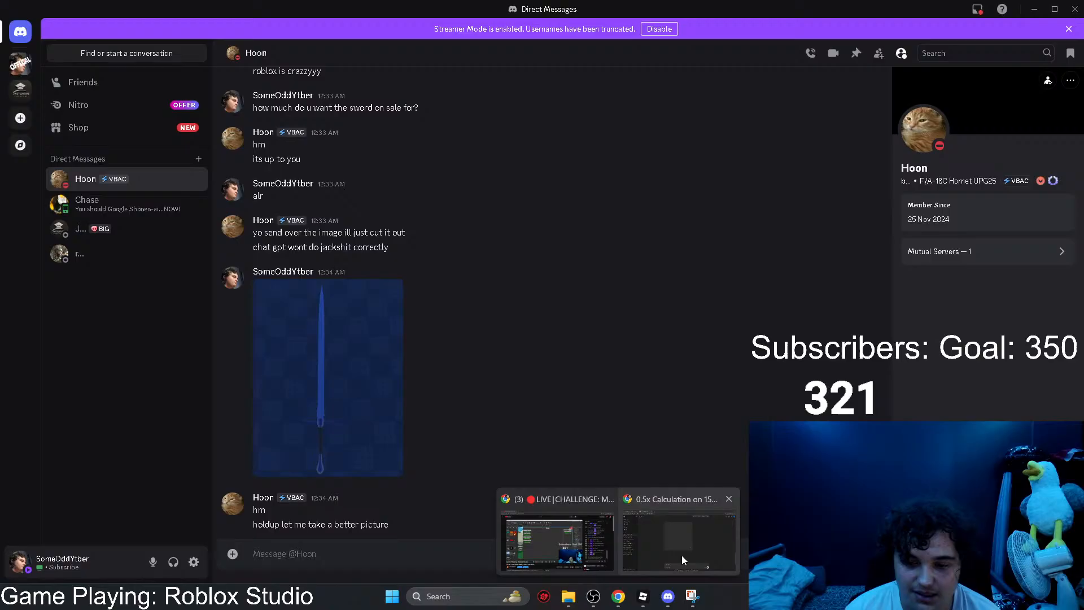
pyautogui.click(682, 557)
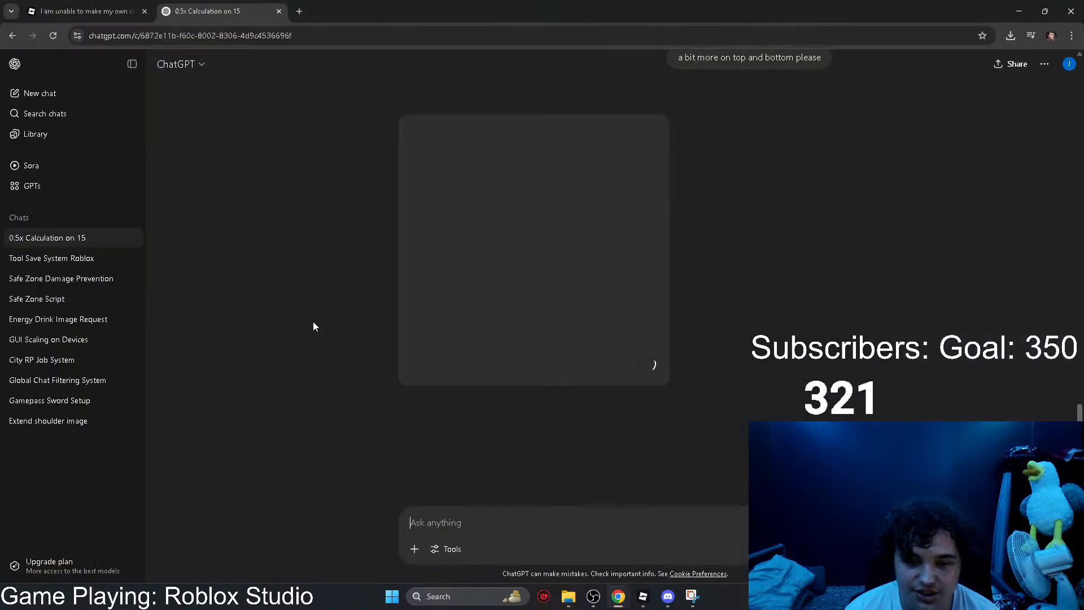
pyautogui.click(108, 12)
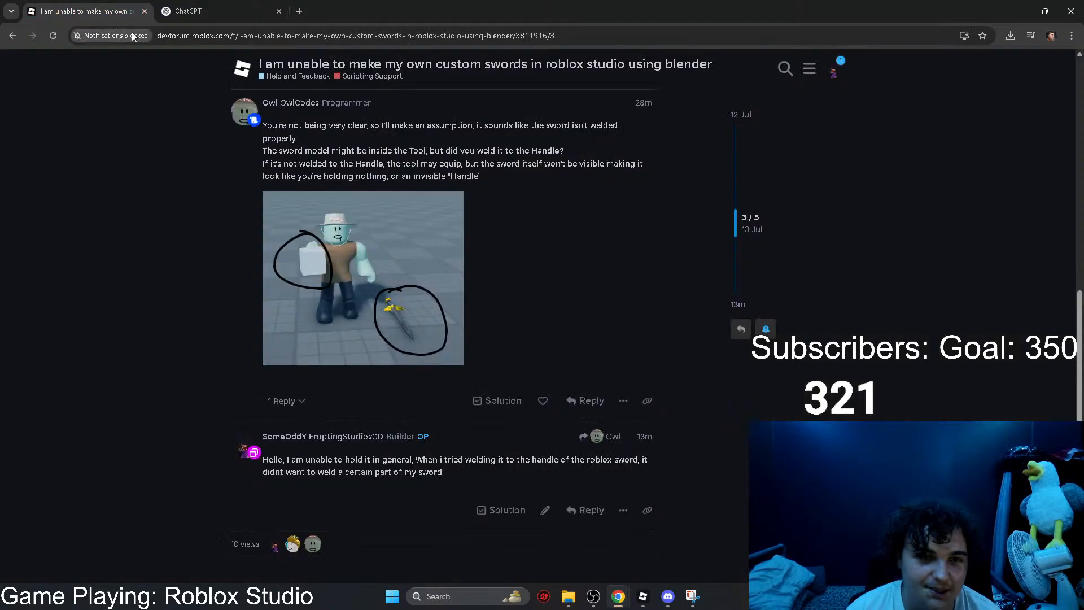
pyautogui.scroll(-3, 866, 76)
pyautogui.click(832, 73)
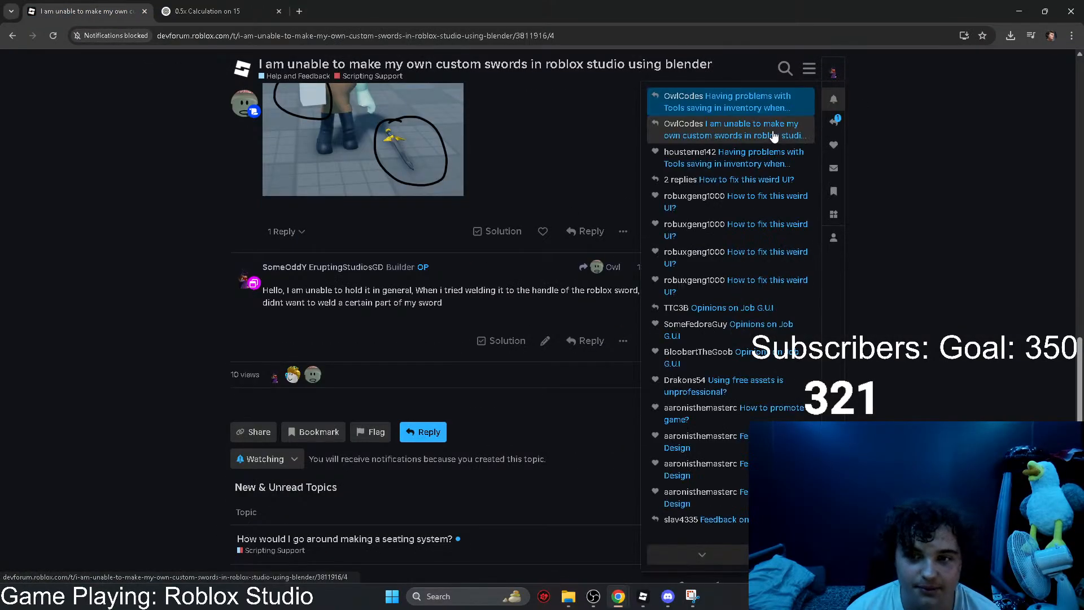
pyautogui.click(734, 104)
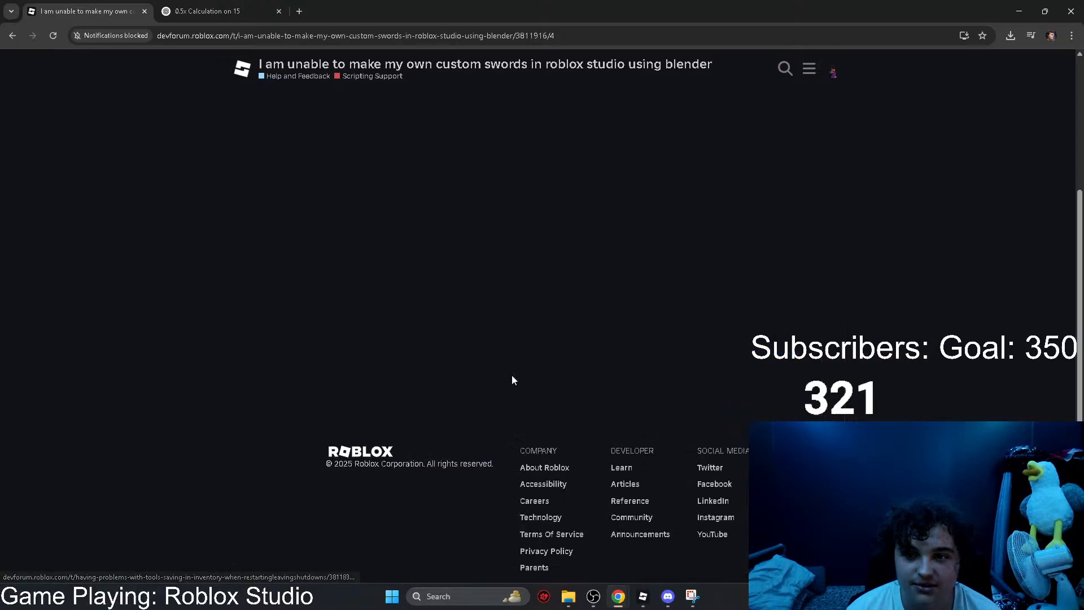
# Step: Read the DevForum reply about calling loadInventory before the character loads, and like it
pyautogui.middleClick(221, 312)
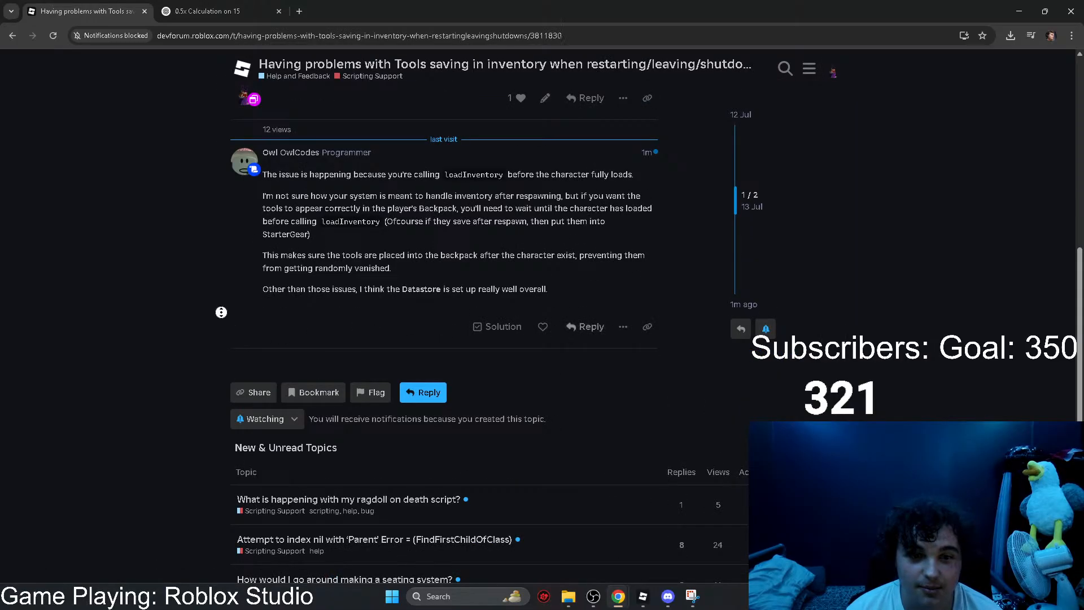
pyautogui.middleClick(213, 298)
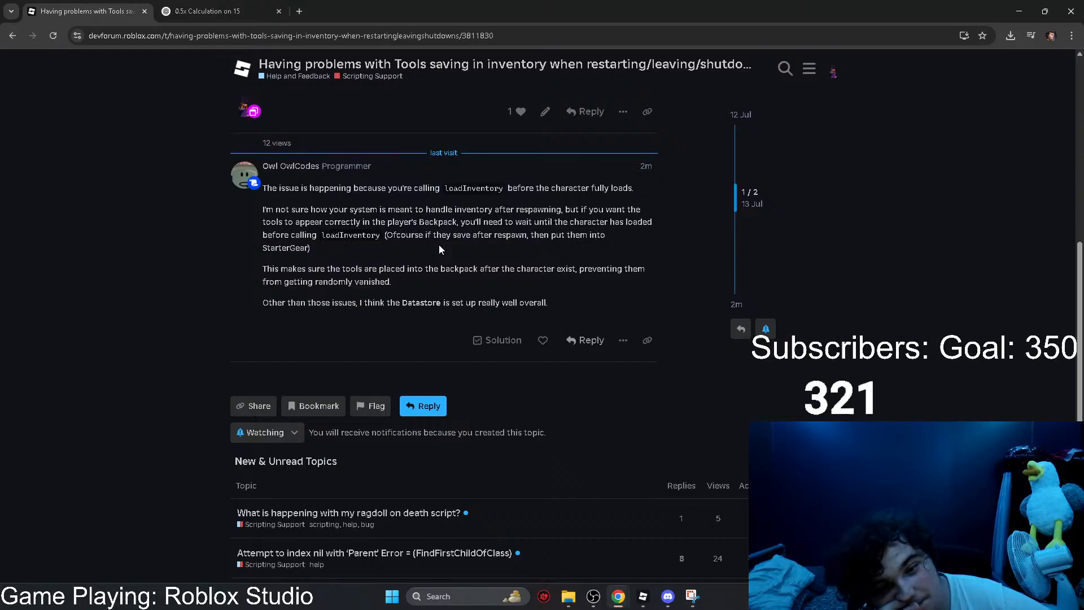
pyautogui.click(543, 340)
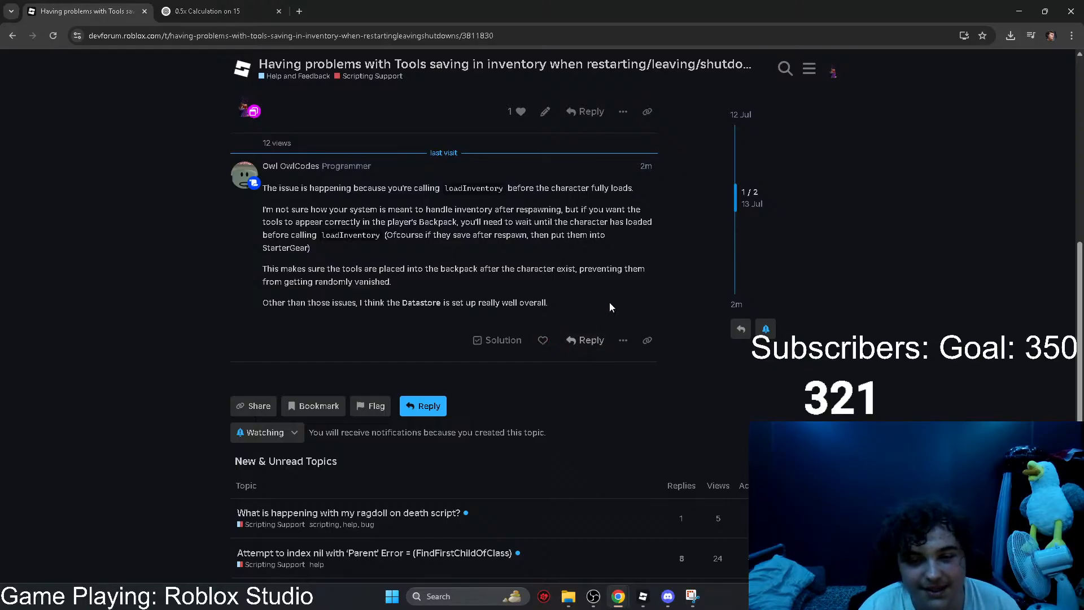
# Step: Copy the full text of the reply about loadInventory, through its closing Datastore remark
pyautogui.scroll(1, 548, 312)
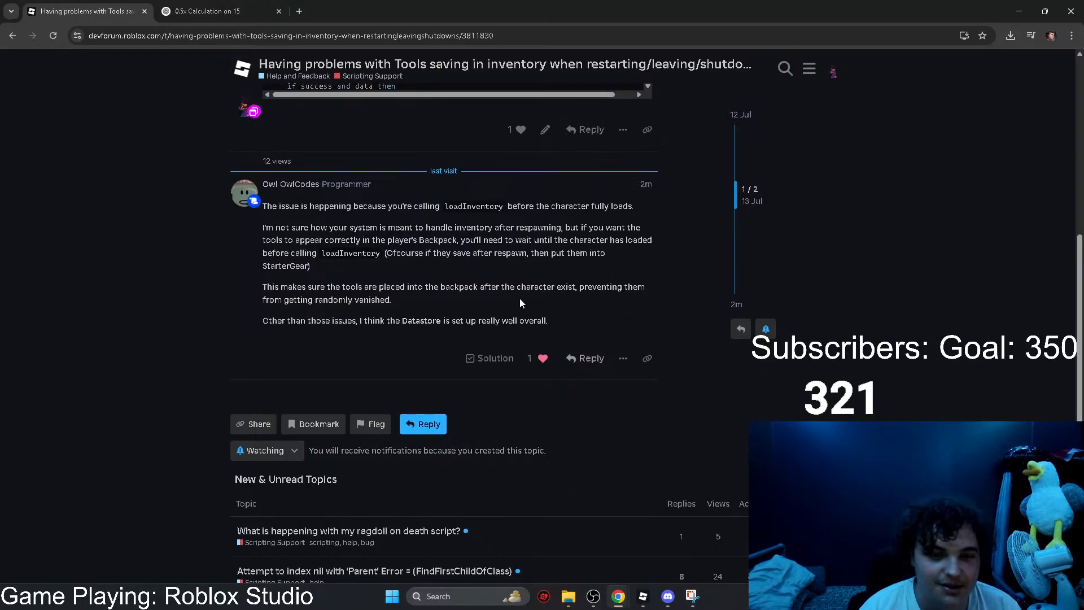
pyautogui.moveTo(550, 321); pyautogui.dragTo(263, 210)
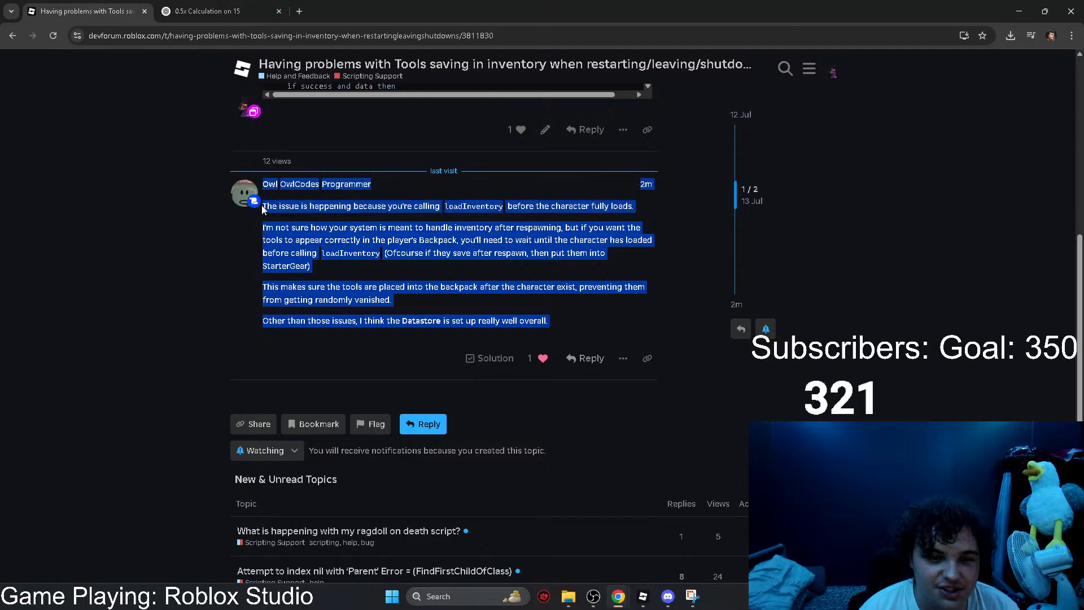
pyautogui.moveTo(551, 320); pyautogui.dragTo(274, 210)
pyautogui.rightClick(273, 210)
pyautogui.click(294, 224)
# Step: In ChatGPT's Tool Save System Roblox chat, send "i found out problem," plus the copied reply and "so i need you to edit that please"
pyautogui.click(207, 11)
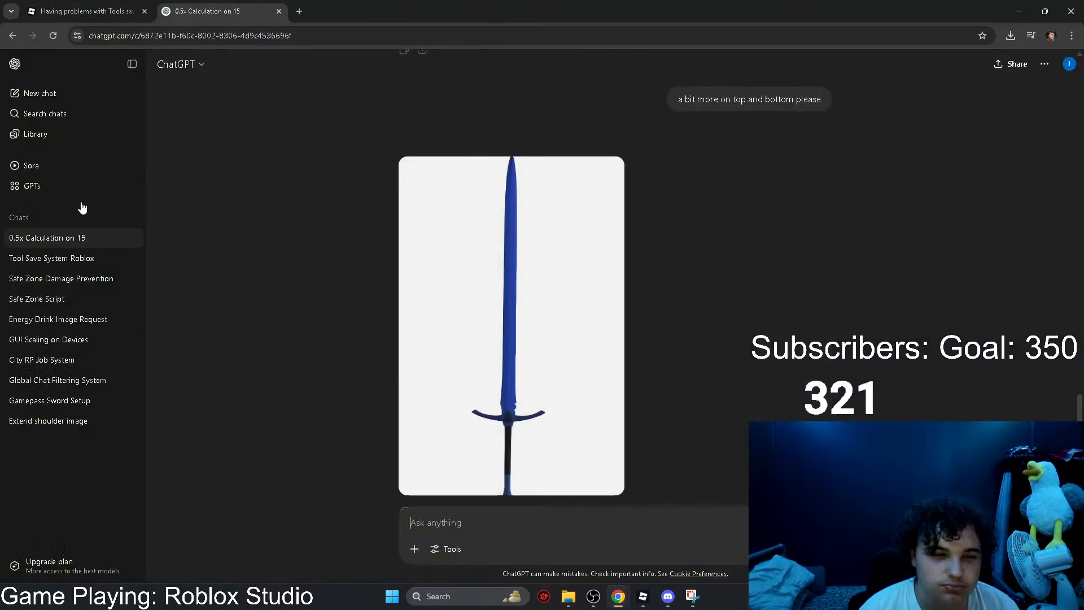
pyautogui.click(62, 263)
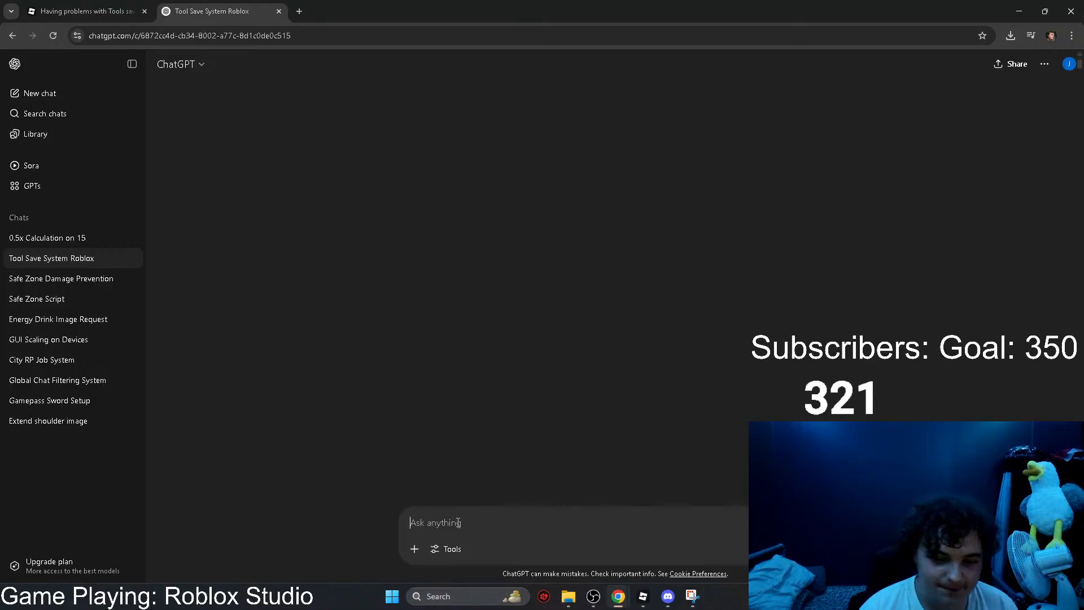
pyautogui.write('i found out problem,')
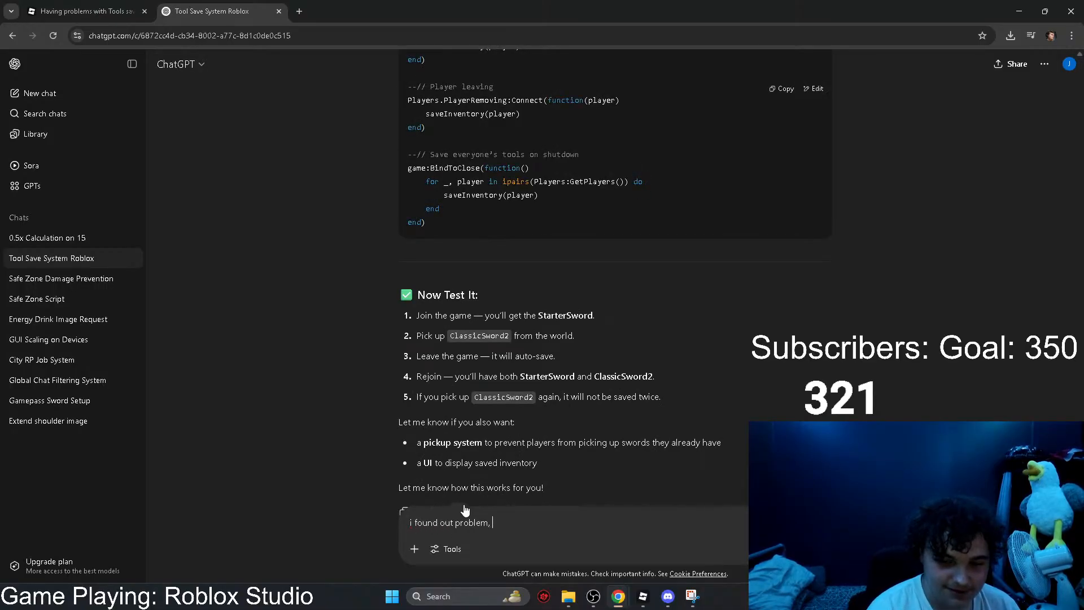
pyautogui.hotkey('ctrl', 'v')
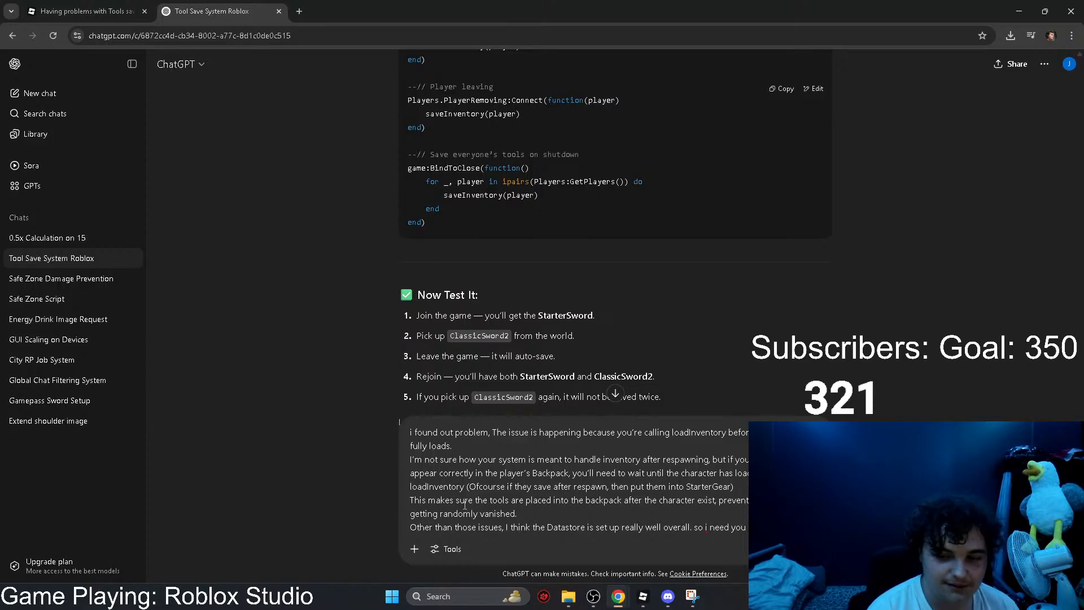
pyautogui.press('Return')
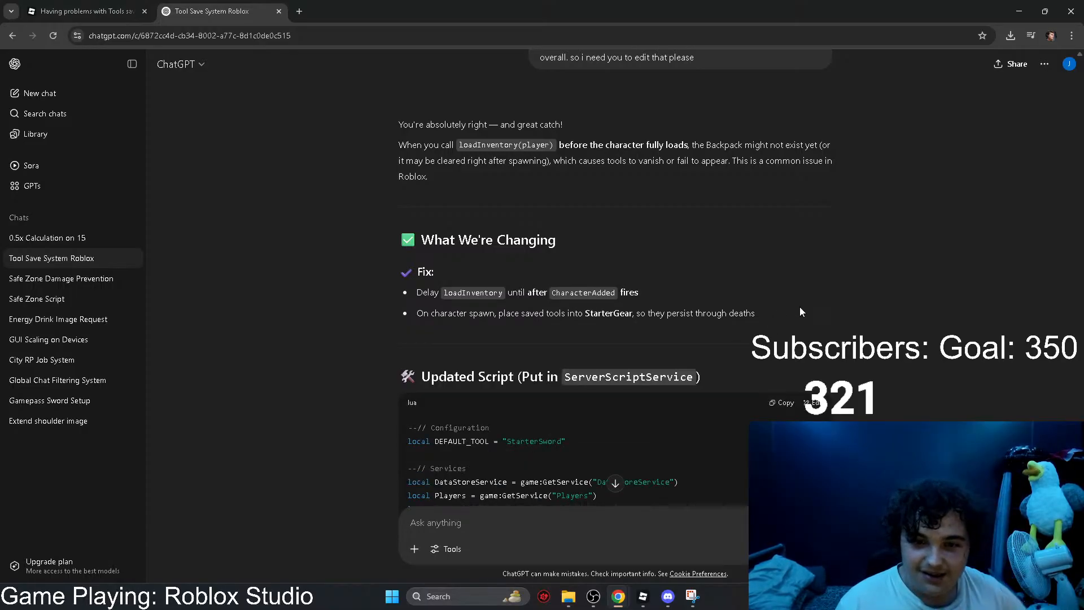
# Step: Review ChatGPT's updated inventory-saving script and copy its complete code
pyautogui.scroll(-15, 852, 300)
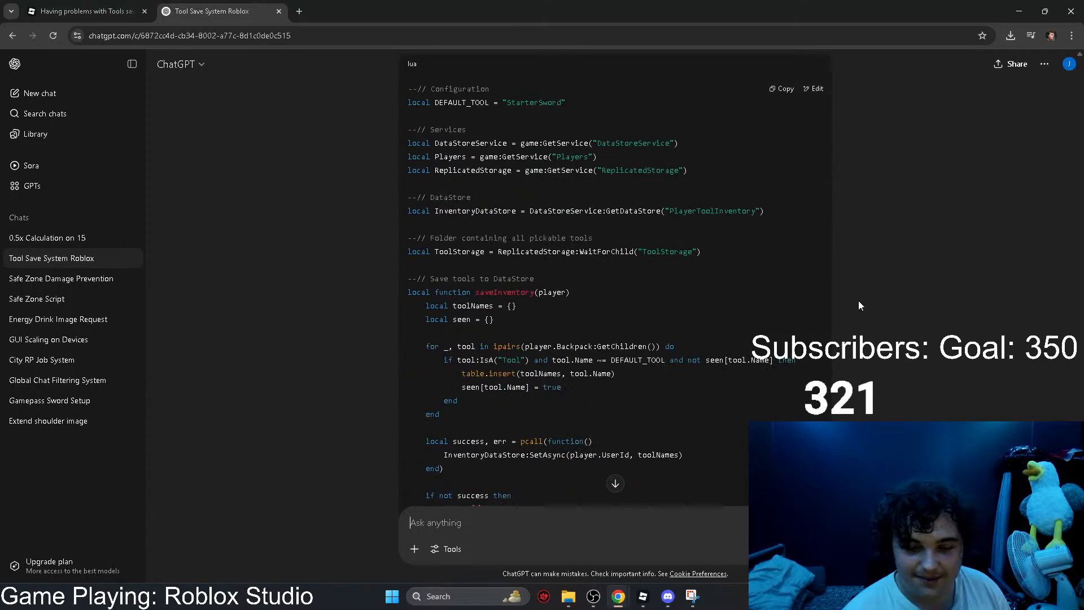
pyautogui.scroll(-2, 851, 299)
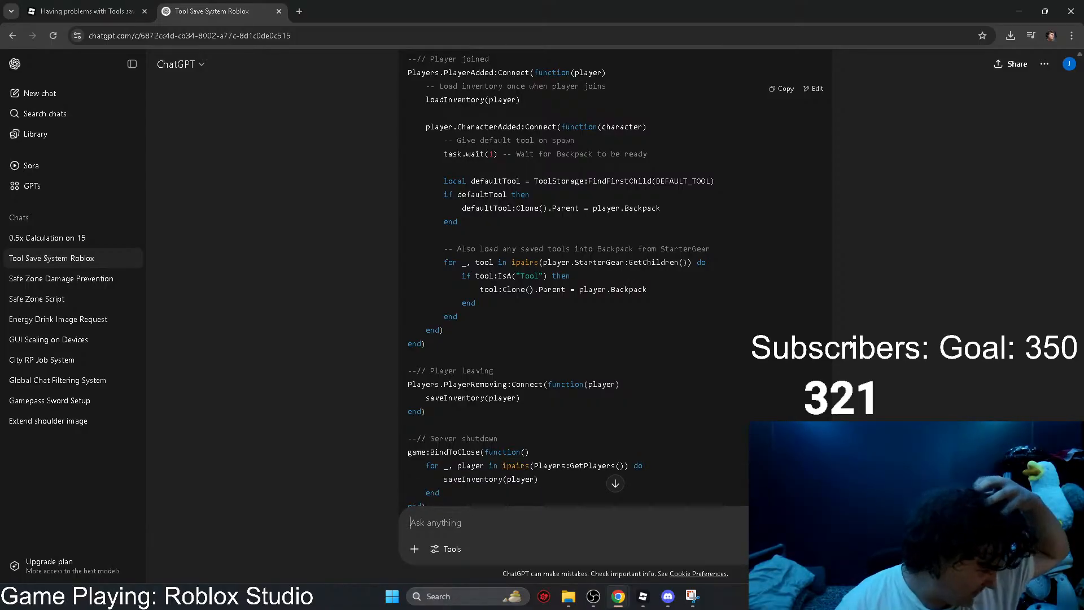
pyautogui.scroll(-6, 835, 344)
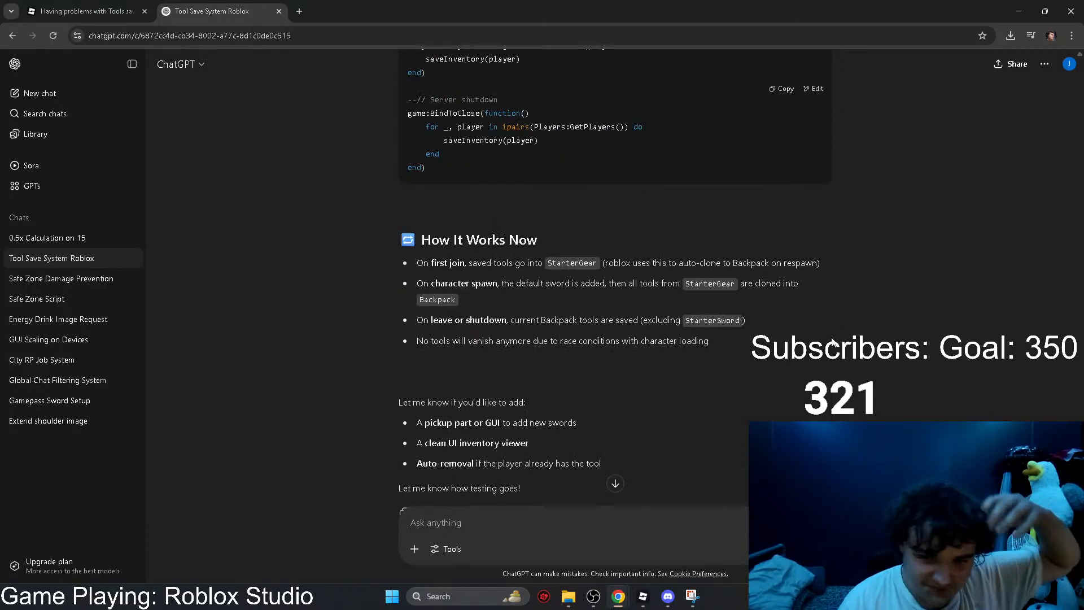
pyautogui.click(781, 89)
pyautogui.scroll(-1, 844, 274)
# Step: Switch to the Sword Game Test place in Roblox Studio and open the ToolDatabase script in ServerScriptService
pyautogui.click(643, 595)
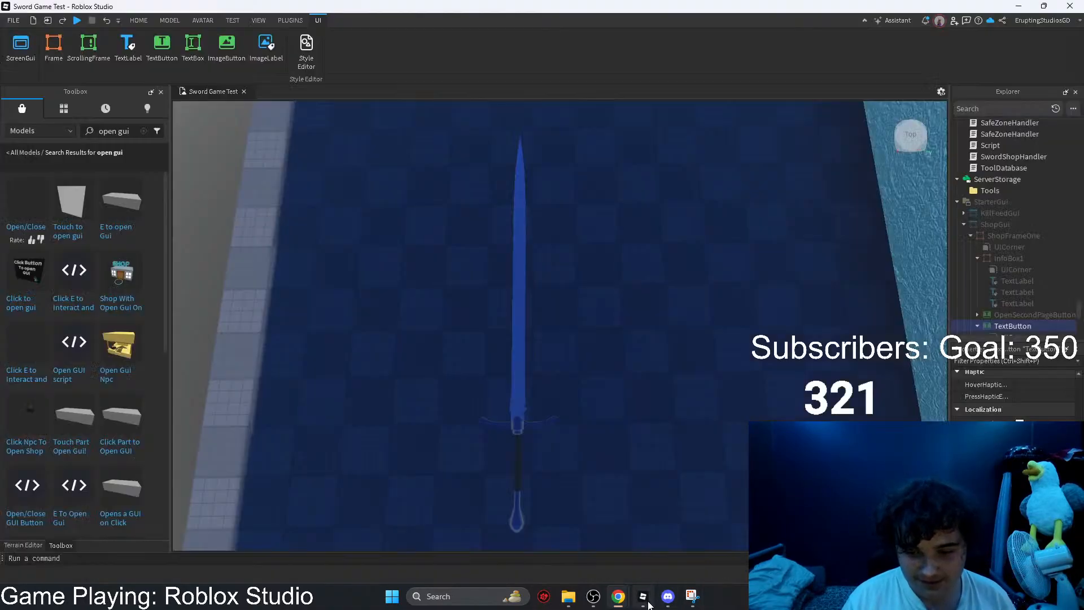
pyautogui.scroll(-2, 1022, 259)
pyautogui.scroll(-1, 1022, 259)
pyautogui.click(993, 251)
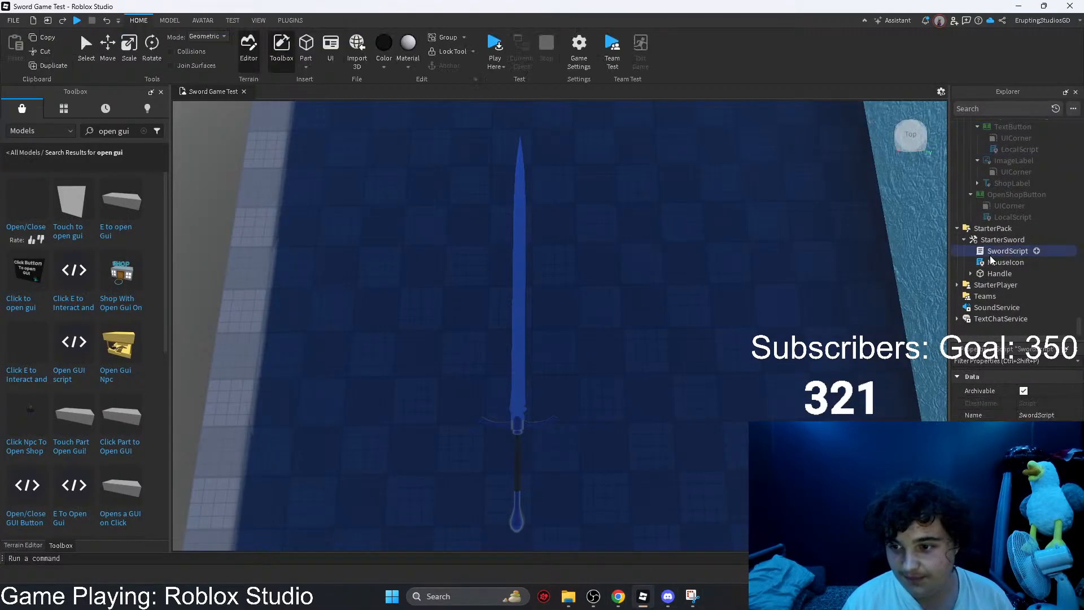
pyautogui.scroll(8, 1005, 235)
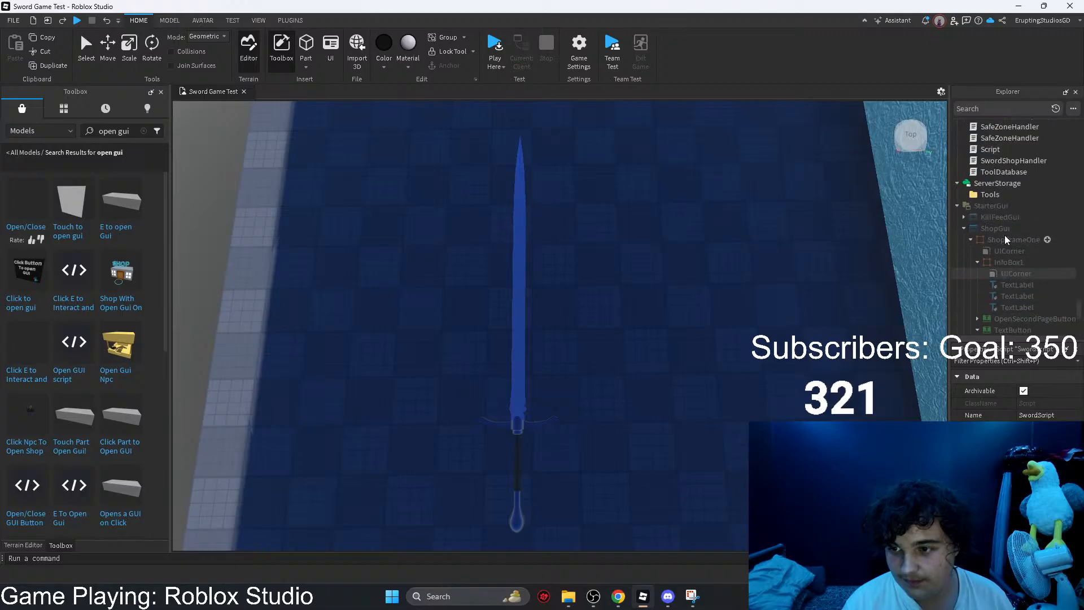
pyautogui.doubleClick(994, 308)
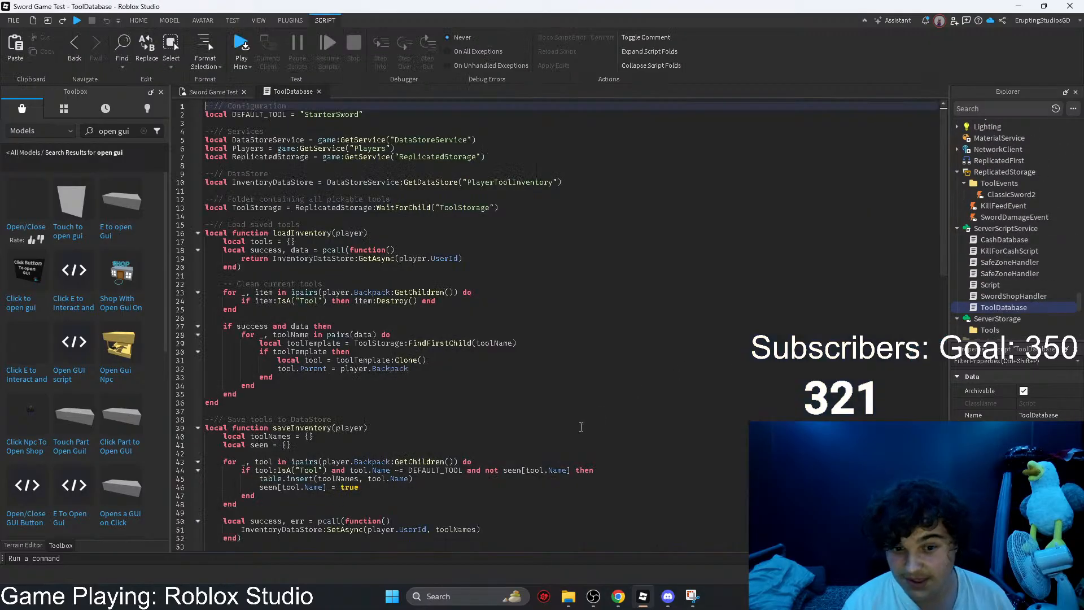
# Step: Replace all of the ToolDatabase script's code with the copied updated version and close the script
pyautogui.scroll(-10, 410, 503)
pyautogui.moveTo(410, 503); pyautogui.dragTo(204, 98)
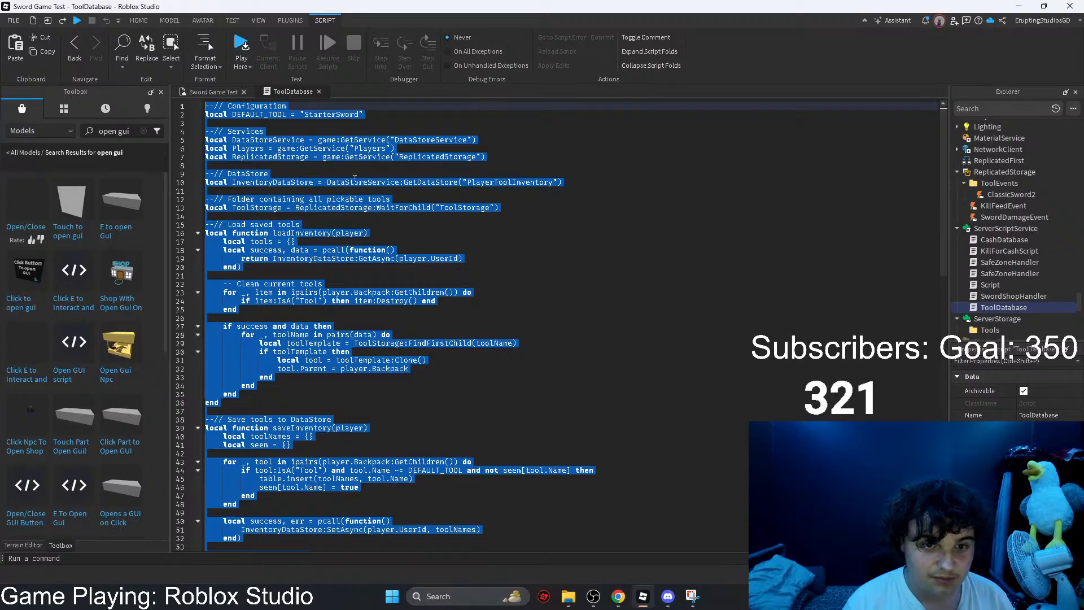
pyautogui.hotkey('ctrl', 'v')
pyautogui.scroll(8, 341, 218)
pyautogui.scroll(3, 341, 217)
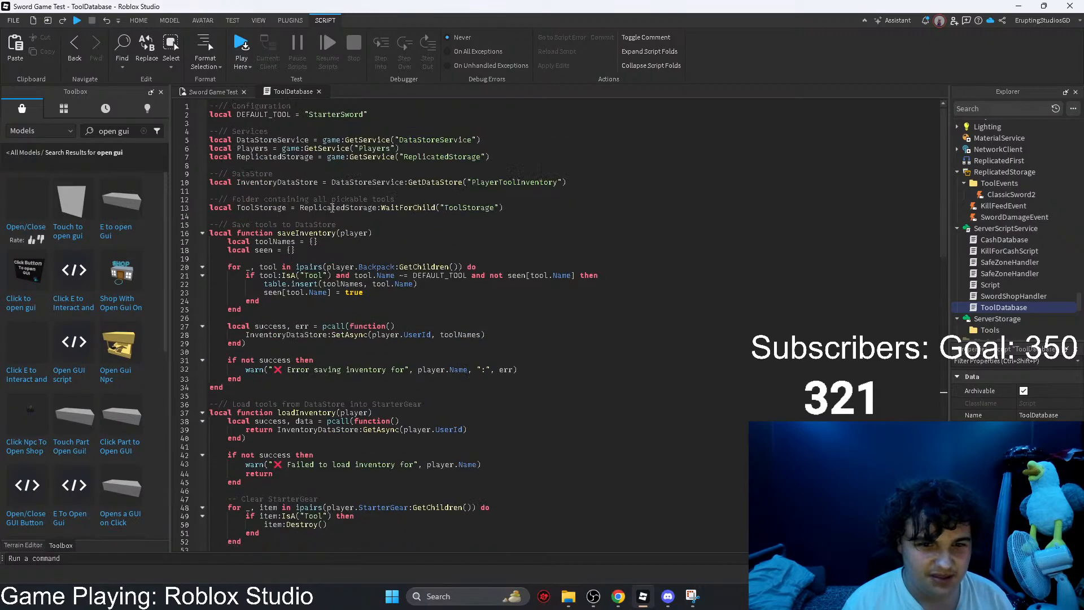
pyautogui.click(318, 92)
# Step: Playtest Sword Game Test with the updated script, then stop the test
pyautogui.scroll(-5, 435, 96)
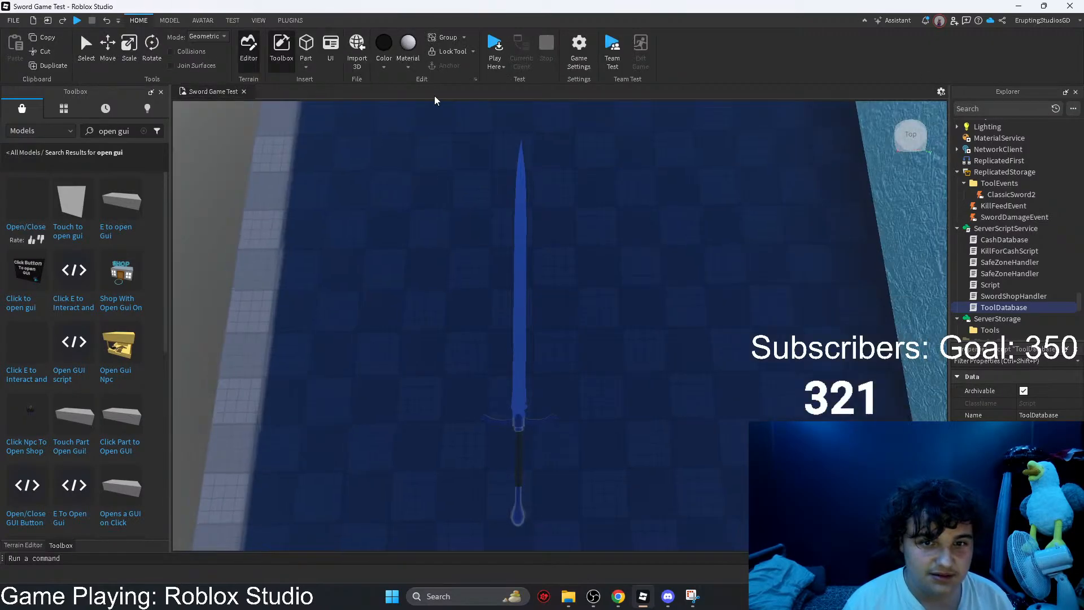
pyautogui.click(496, 67)
pyautogui.click(501, 79)
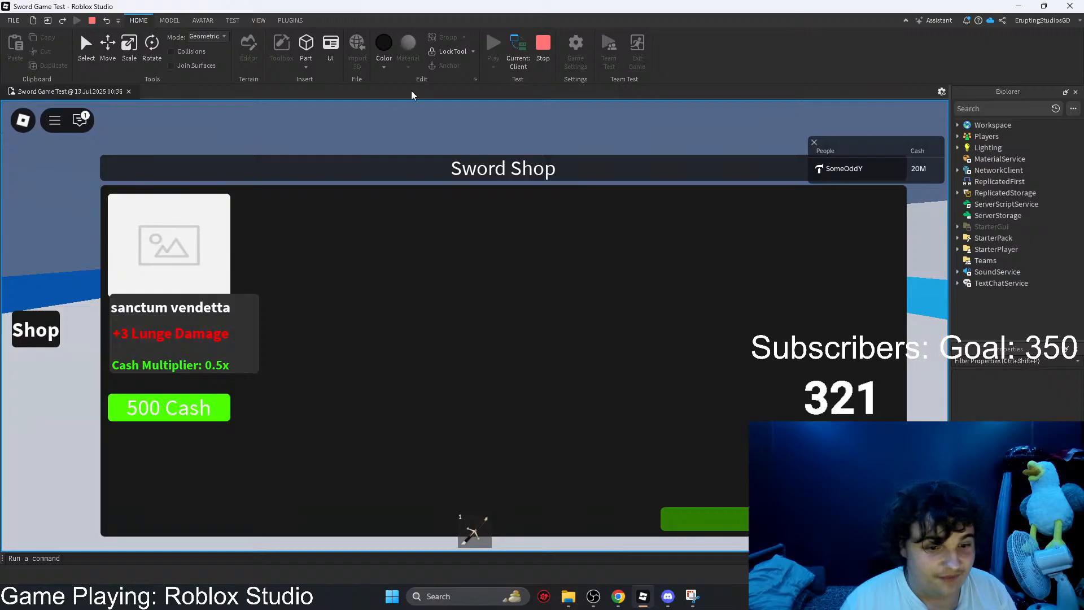
pyautogui.click(547, 53)
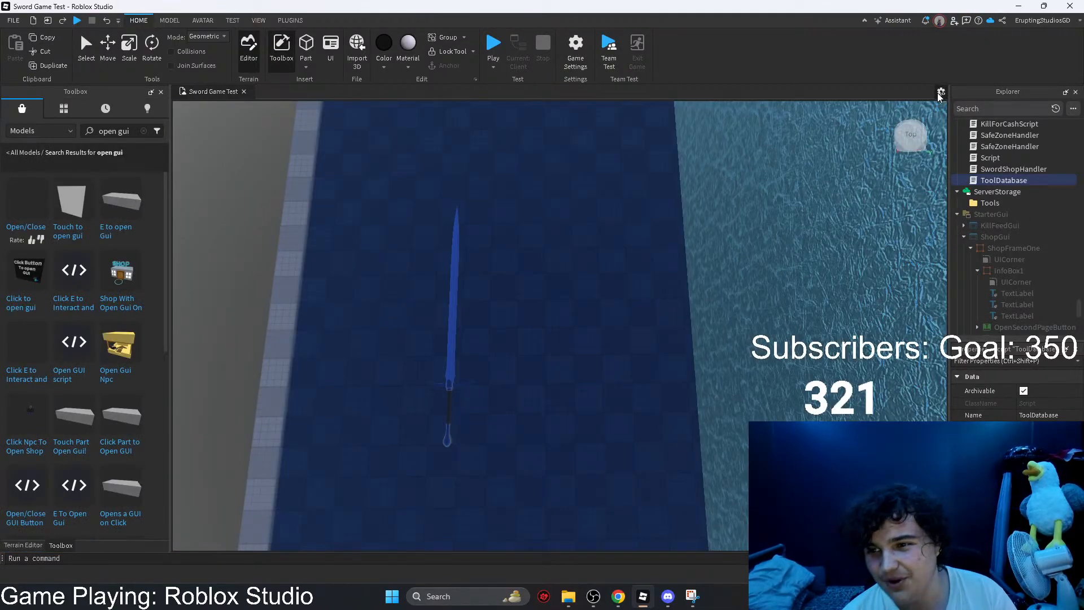
# Step: Turn on the GUI overlay in the viewport and check the LocalScript inside the 500 Cash button, closing it again
pyautogui.click(941, 92)
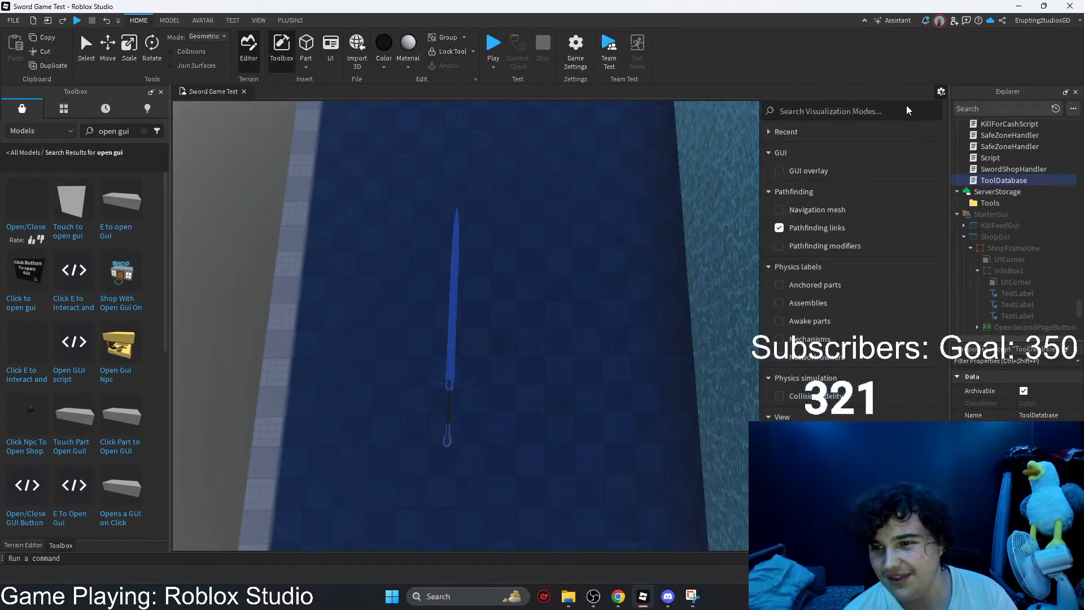
pyautogui.click(779, 170)
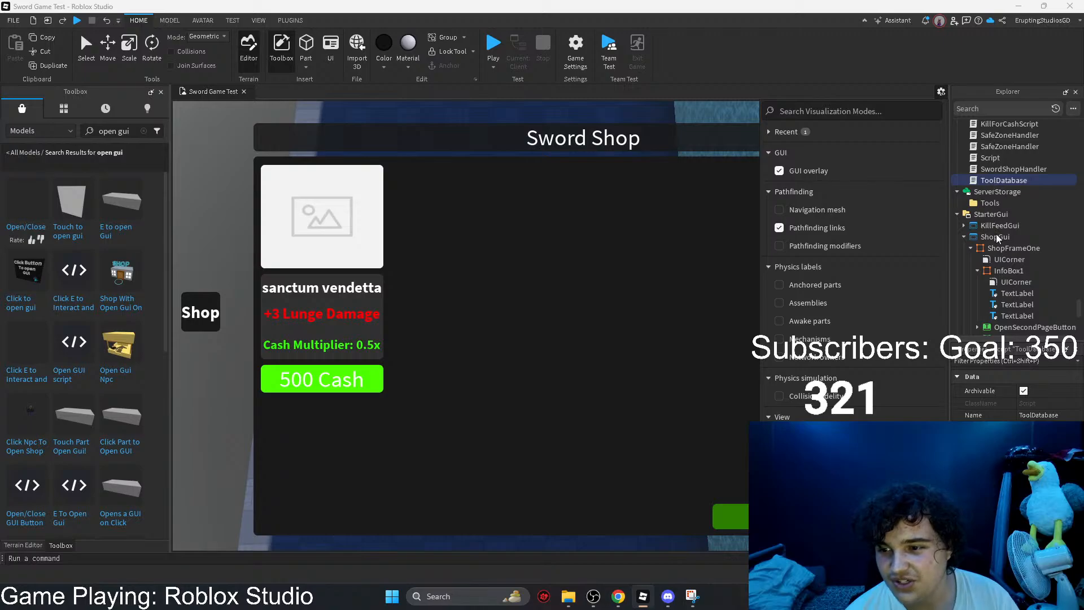
pyautogui.click(998, 270)
pyautogui.click(314, 391)
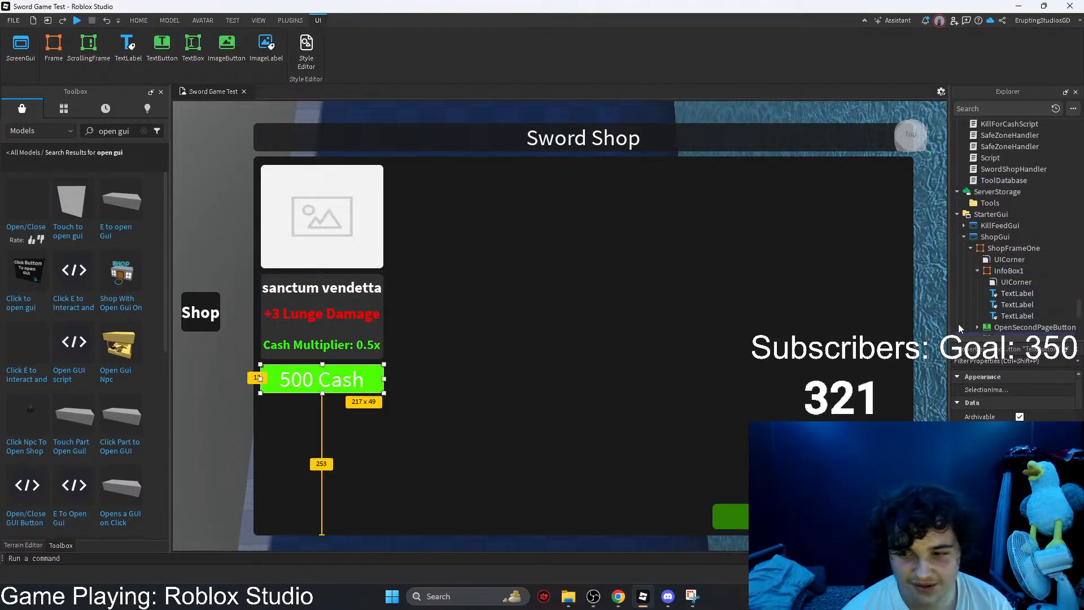
pyautogui.click(977, 271)
pyautogui.click(1001, 293)
pyautogui.doubleClick(1001, 293)
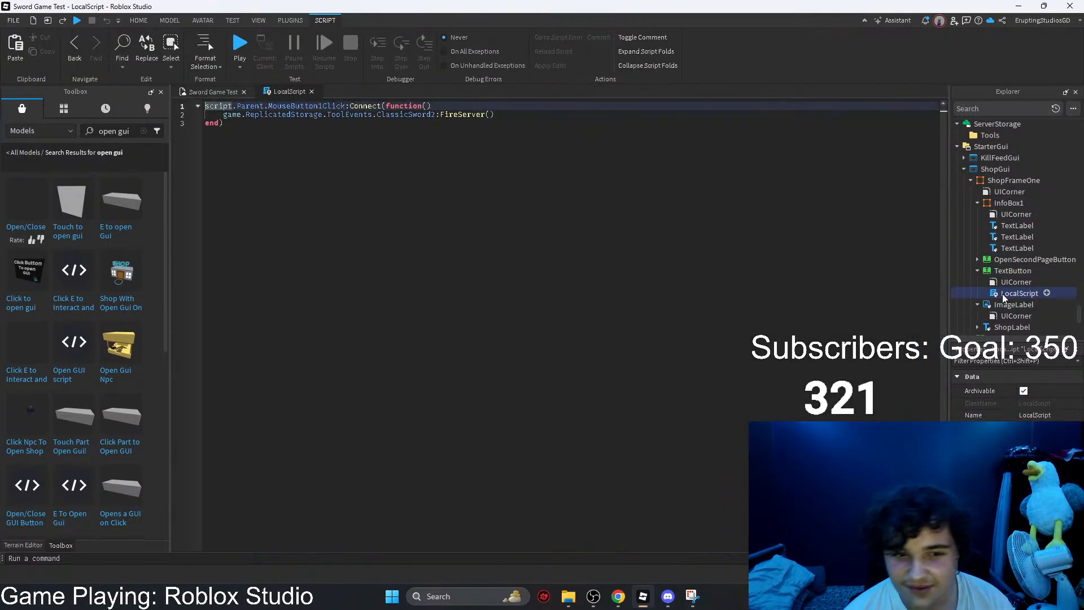
pyautogui.click(310, 92)
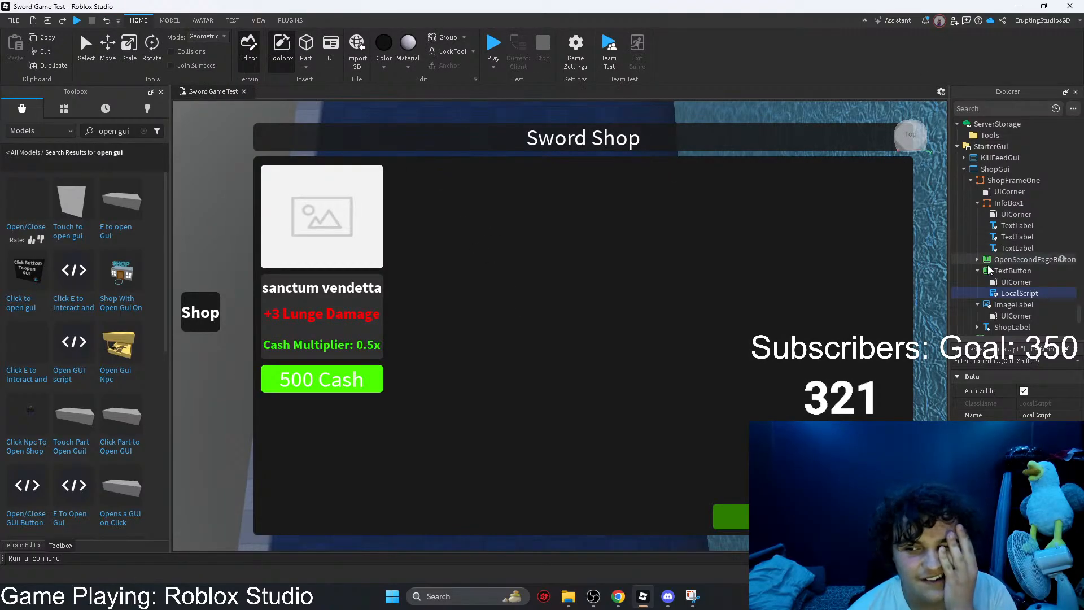
# Step: Hide ShopFrameOne by turning off its Visible property
pyautogui.click(1012, 270)
pyautogui.click(791, 309)
pyautogui.click(989, 359)
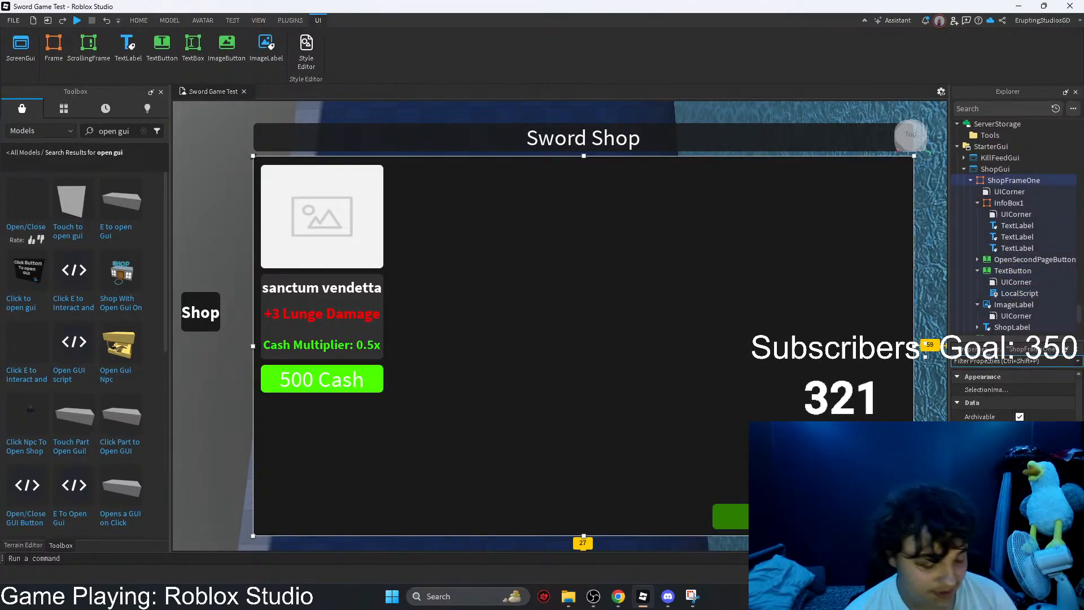
pyautogui.write('v')
pyautogui.click(1020, 417)
pyautogui.click(527, 277)
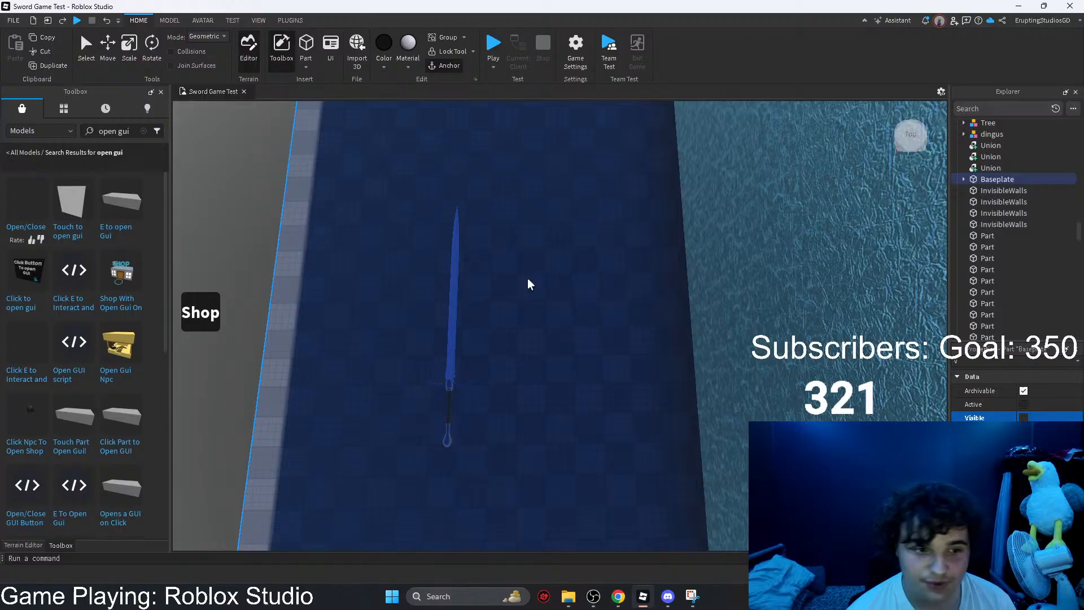
# Step: Search the toolbox models for "sword" and insert the Sword tool into the Workspace without adding it to StarterPack
pyautogui.click(145, 131)
pyautogui.write('sword')
pyautogui.press('Return')
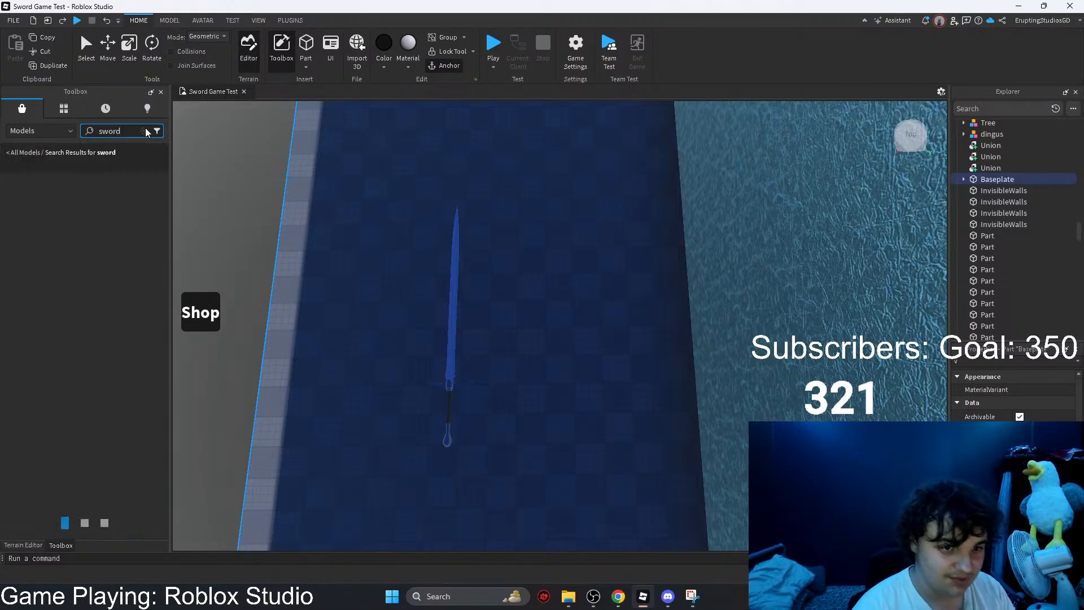
pyautogui.moveTo(346, 211)
pyautogui.mouseDown(button='right')
pyautogui.moveTo(344, 170)
pyautogui.moveTo(345, 189)
pyautogui.mouseUp(button='right')
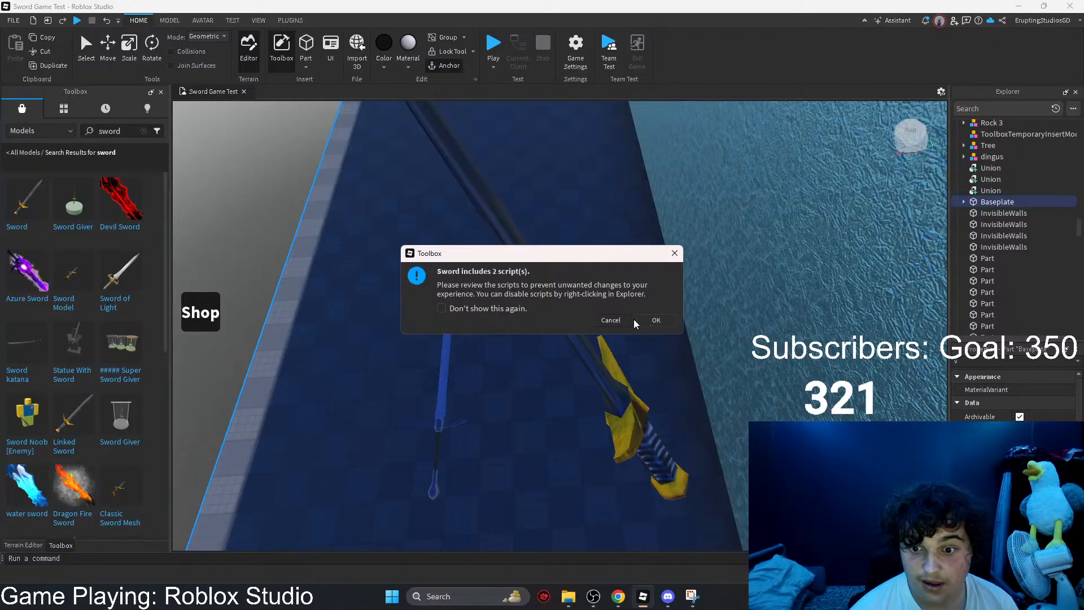
pyautogui.click(610, 320)
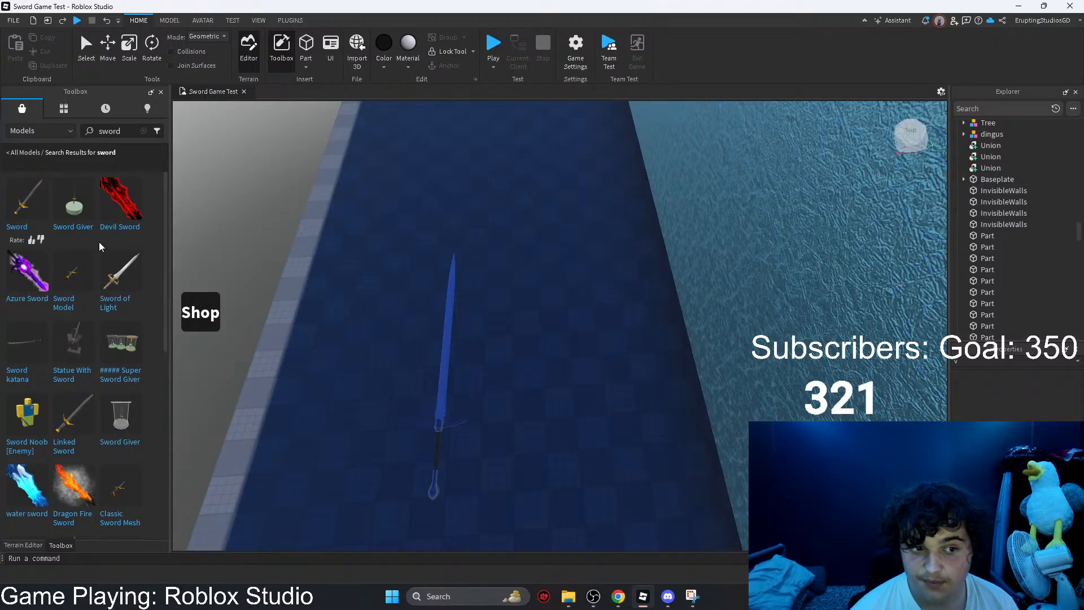
pyautogui.moveTo(179, 255); pyautogui.dragTo(636, 373)
pyautogui.click(655, 320)
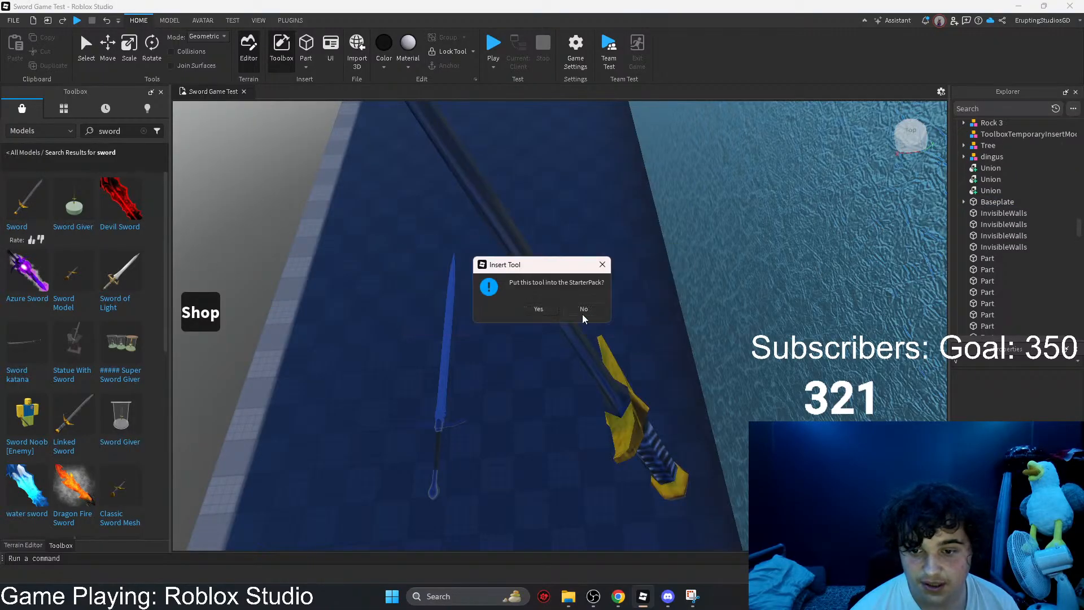
pyautogui.click(581, 311)
# Step: Rename the newly inserted sword tool to ClassicSword2 and the older sword tool in the Workspace to WIPSWORD
pyautogui.rightClick(980, 162)
pyautogui.click(988, 217)
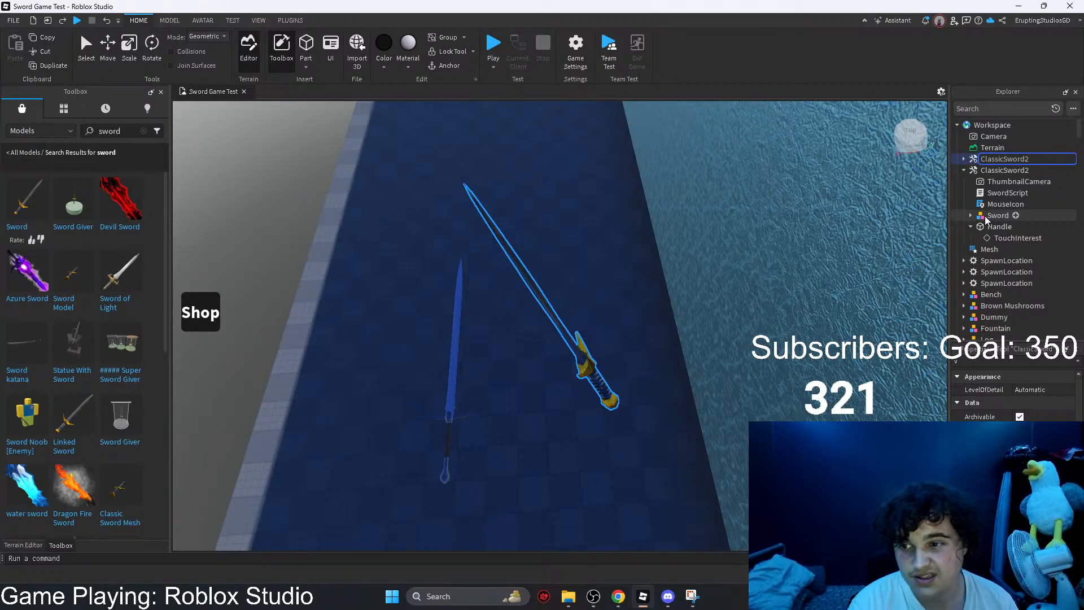
pyautogui.press('Return')
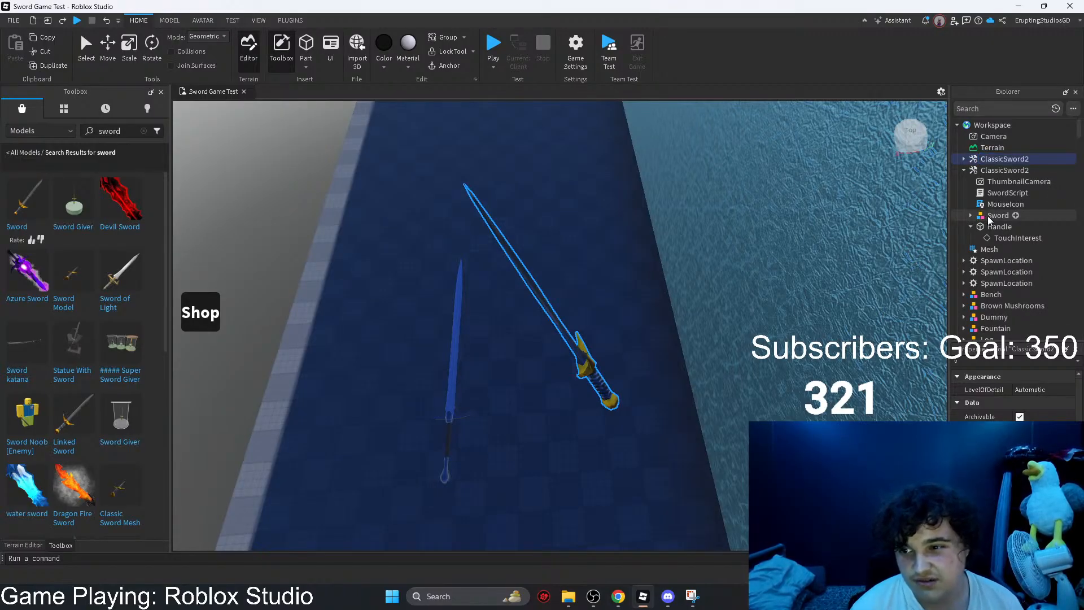
pyautogui.click(1004, 169)
pyautogui.press('F2')
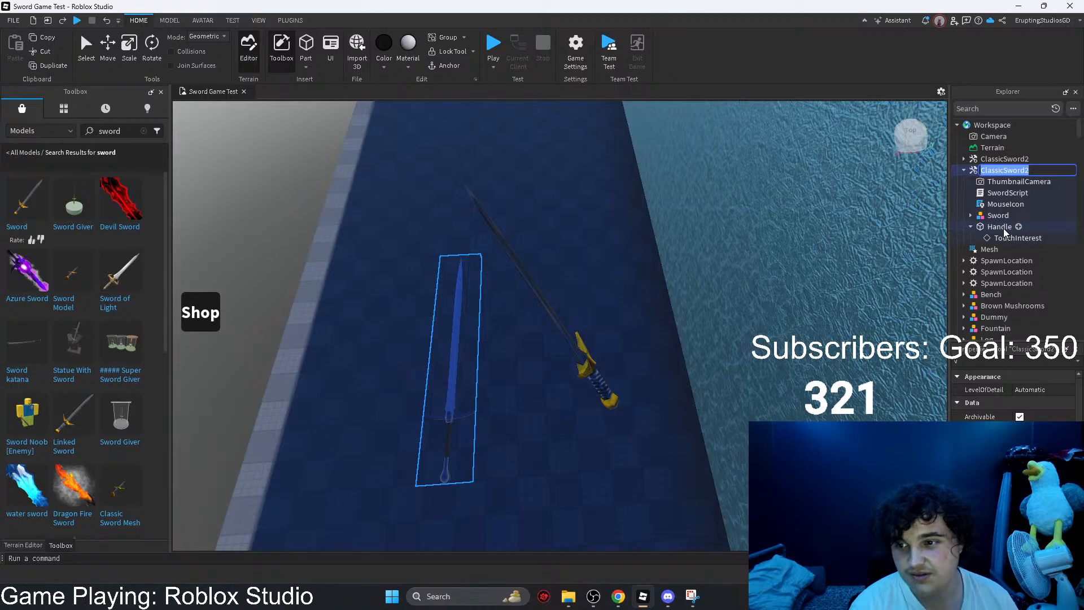
pyautogui.write('WIPSWORD')
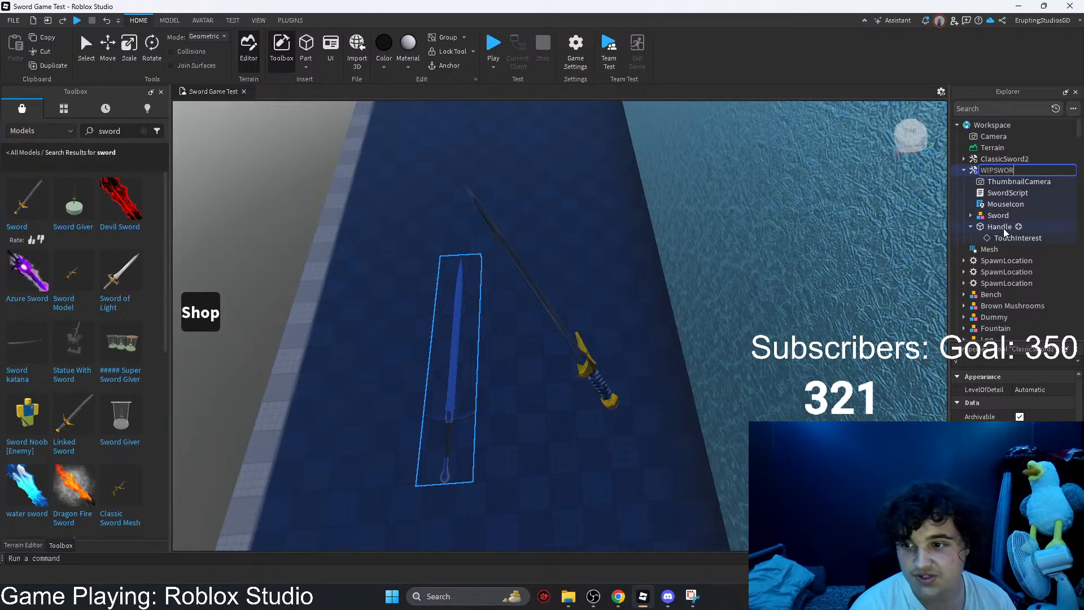
pyautogui.press('Return')
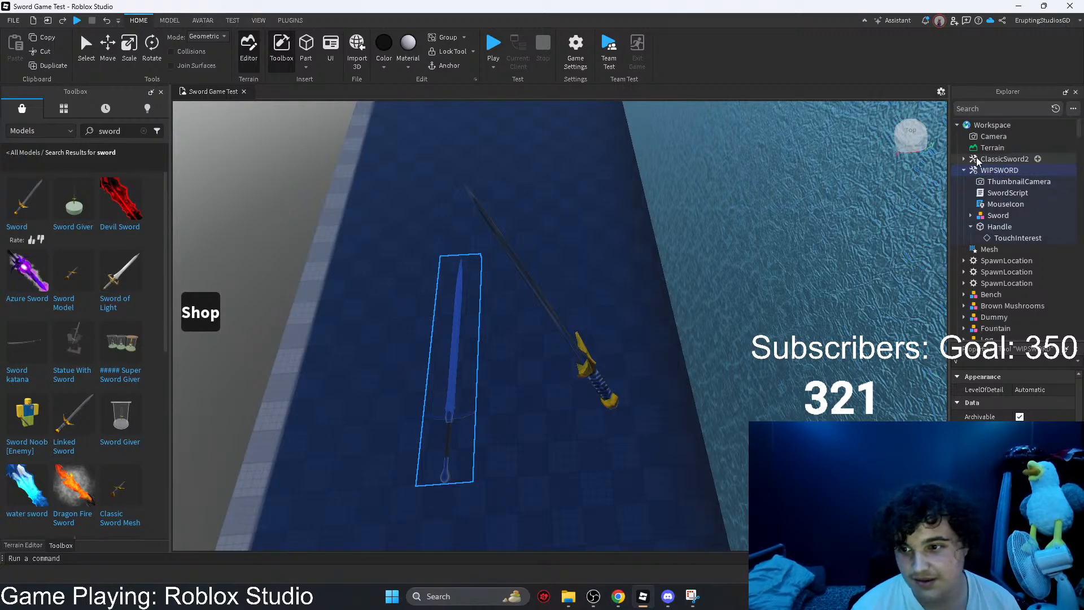
# Step: Move the new ClassicSword2 tool from the Workspace into the Tools folder in ServerStorage
pyautogui.moveTo(998, 159); pyautogui.dragTo(979, 263)
pyautogui.scroll(-10, 992, 213)
pyautogui.scroll(-8, 999, 240)
pyautogui.scroll(8, 993, 245)
# Step: Playtest the game by buying the 500 Cash sword from the shop and respawning the character, then stop the test
pyautogui.click(488, 45)
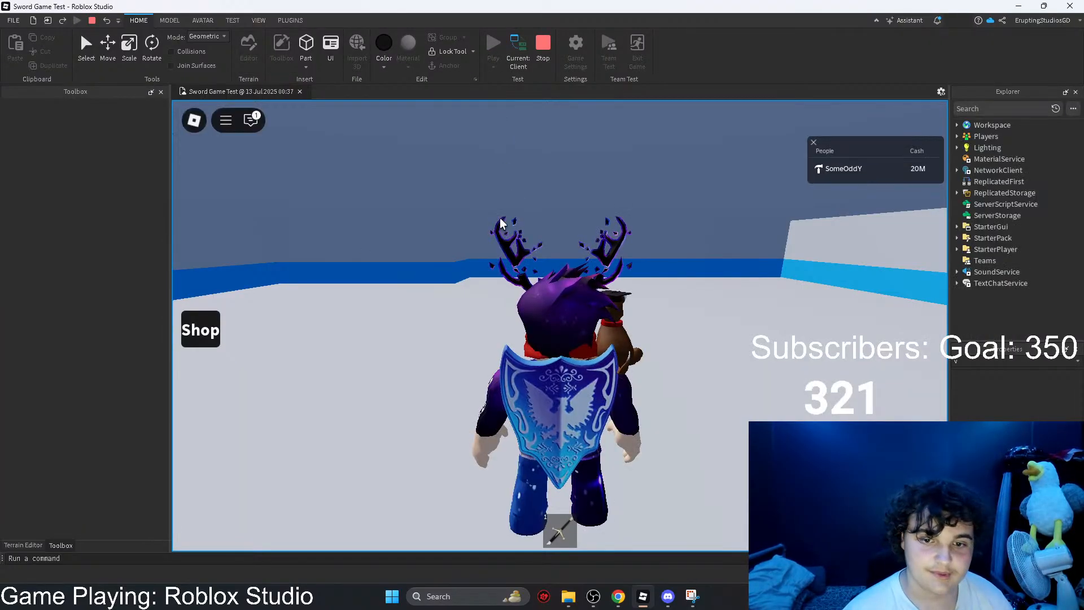
pyautogui.click(191, 329)
pyautogui.click(217, 404)
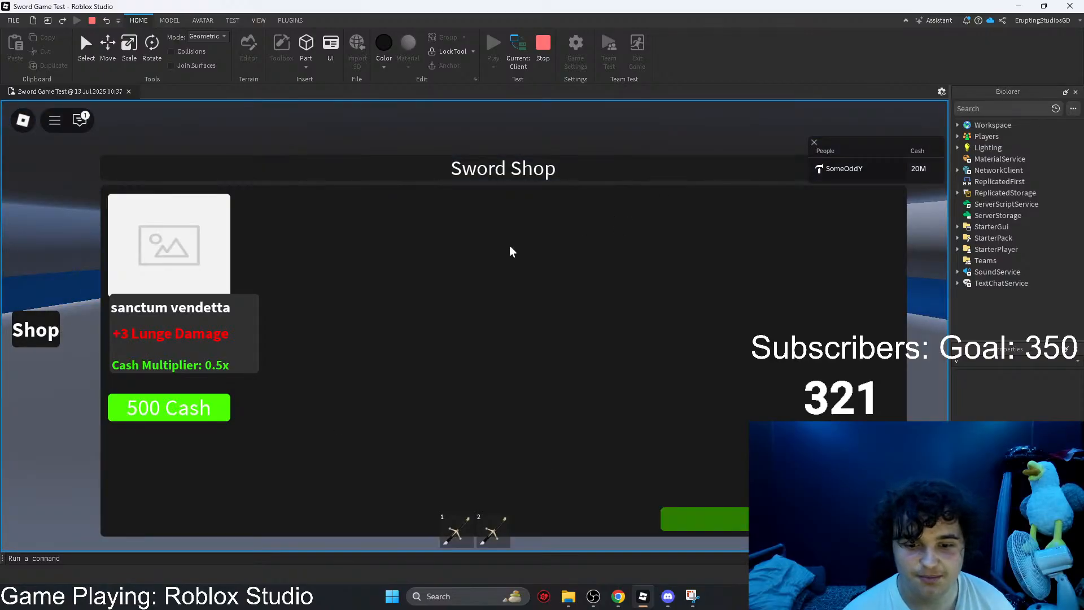
pyautogui.press('Escape')
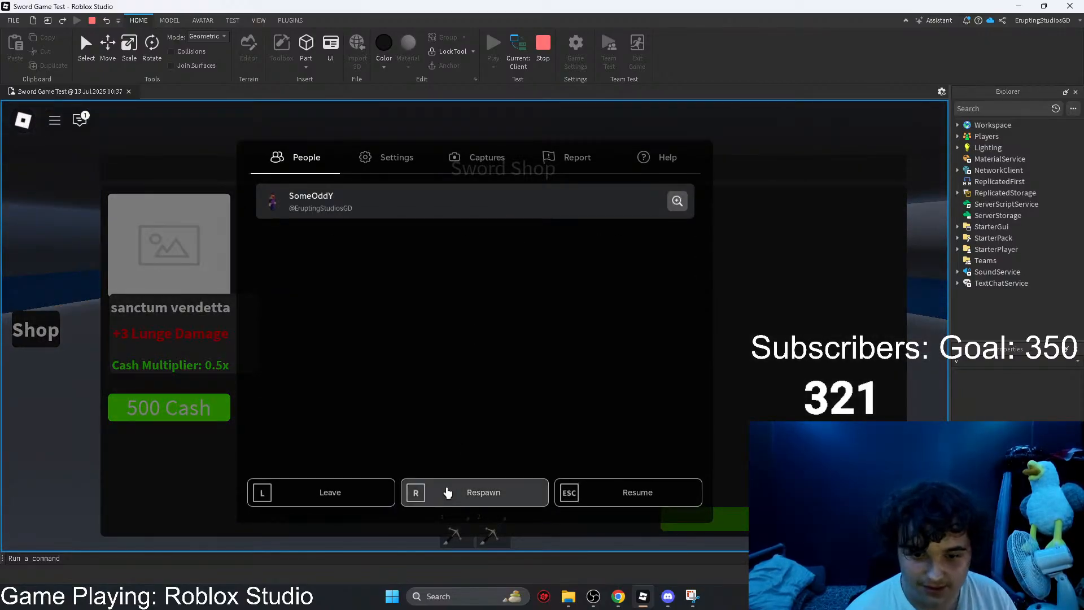
pyautogui.click(447, 492)
pyautogui.click(416, 315)
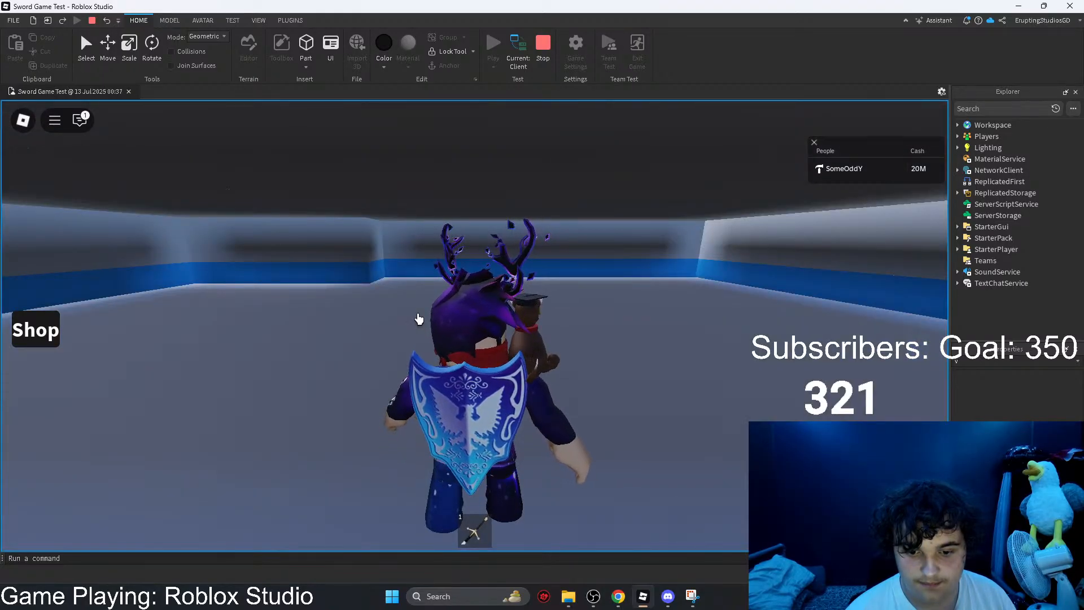
pyautogui.moveTo(418, 312); pyautogui.dragTo(418, 312, button='right')
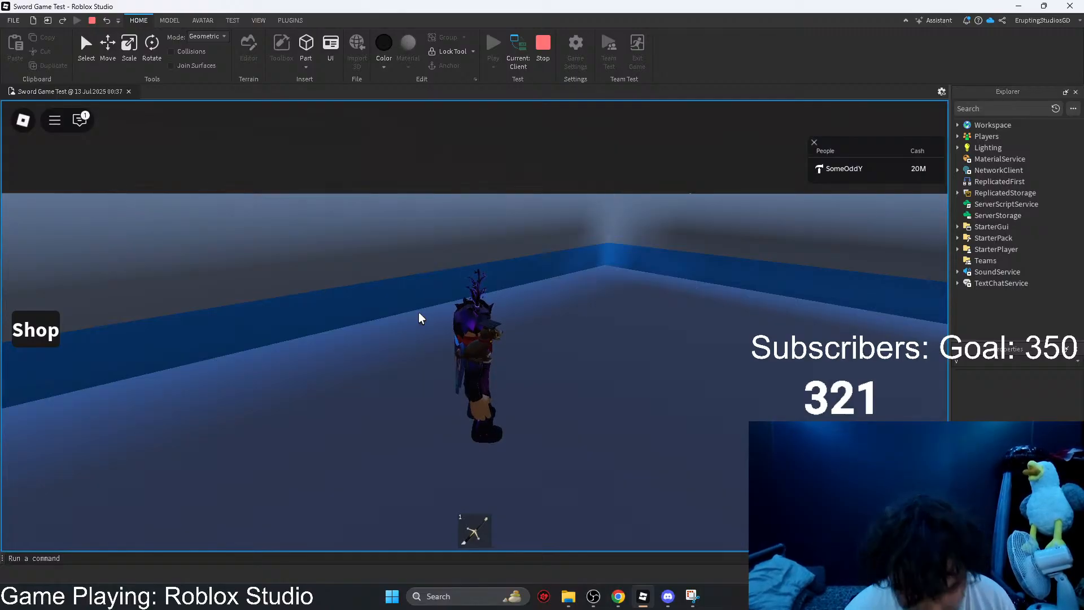
pyautogui.click(543, 45)
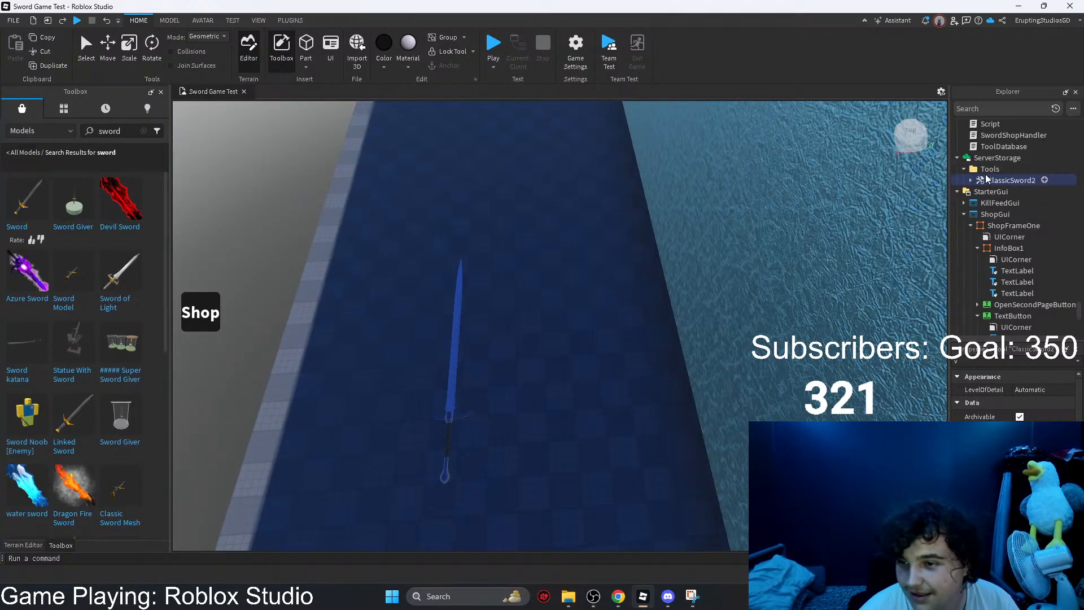
# Step: Open the ToolDatabase script in ServerScriptService and review its code through to the end
pyautogui.click(982, 146)
pyautogui.scroll(1, 999, 148)
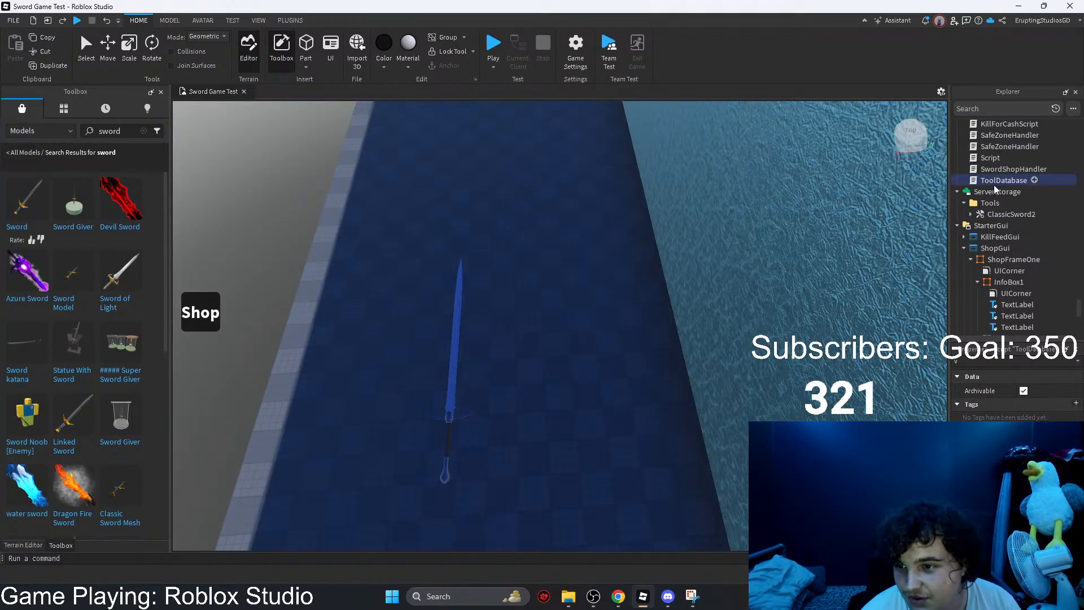
pyautogui.doubleClick(991, 181)
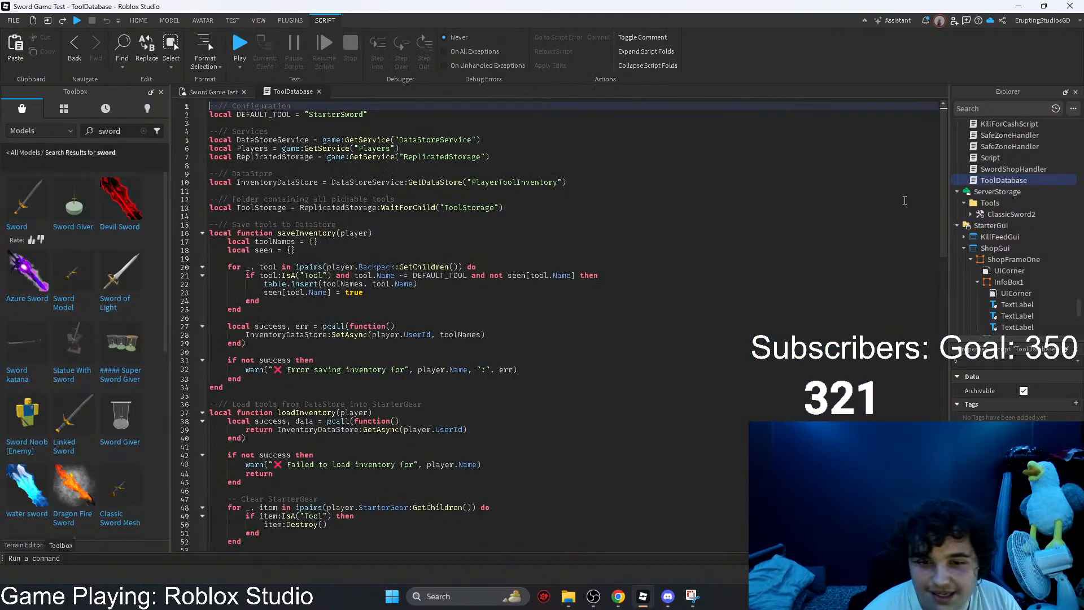
pyautogui.scroll(-20, 327, 314)
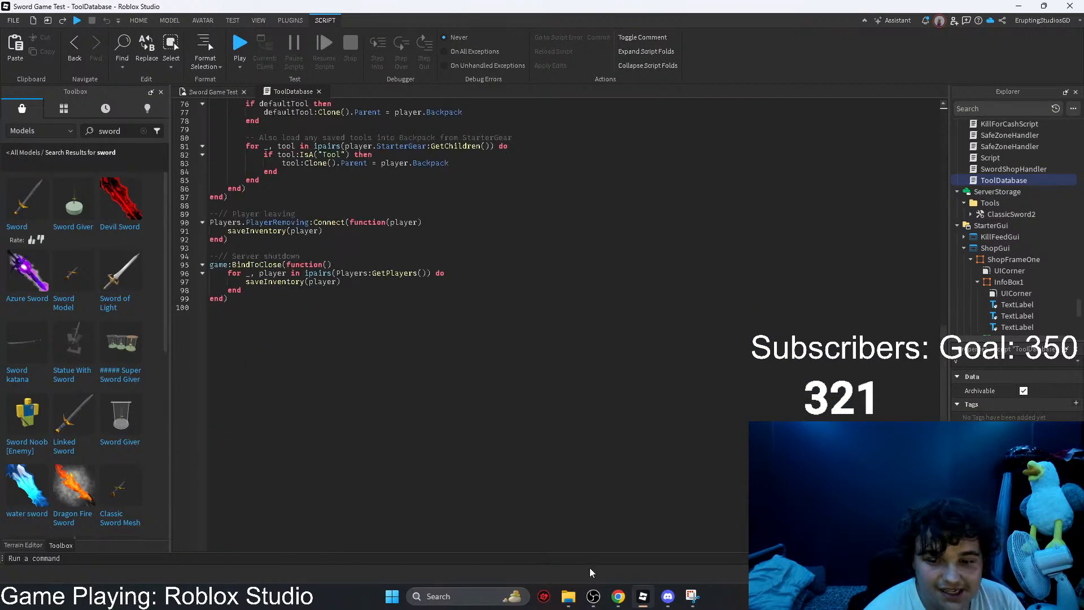
# Step: Close the Snipping Tool window, switch to the ChatGPT conversation in Chrome, and send the message "didnt work"
pyautogui.moveTo(618, 603)
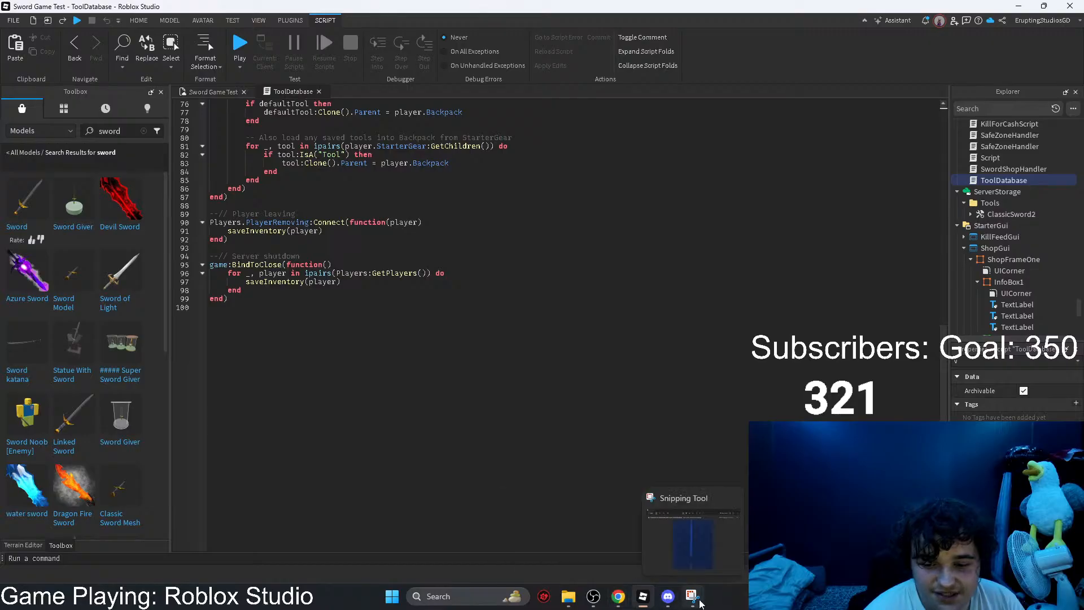
pyautogui.click(732, 498)
pyautogui.click(681, 598)
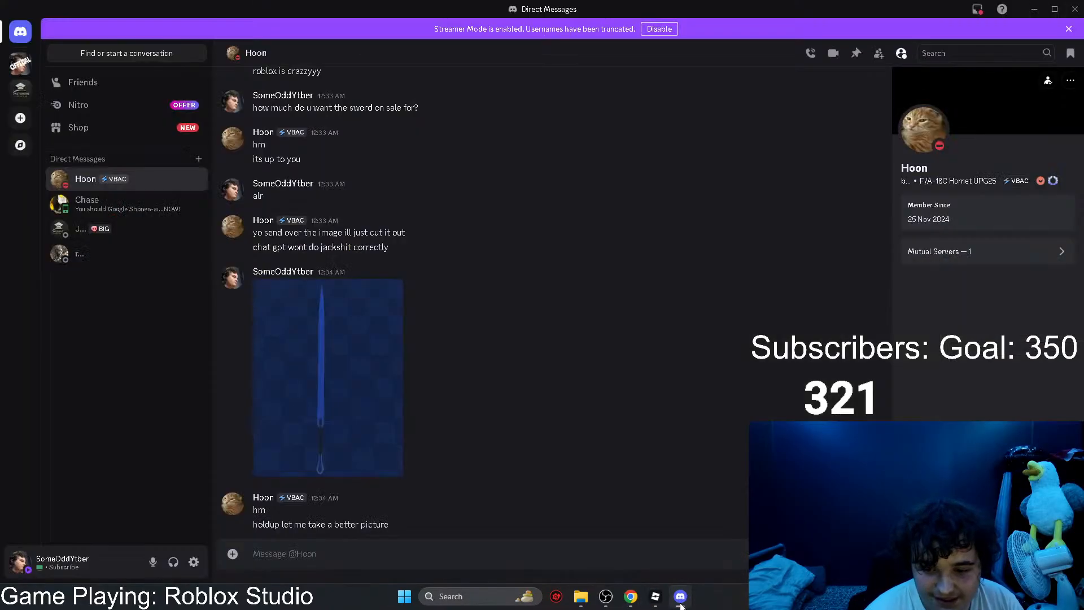
pyautogui.click(655, 597)
pyautogui.click(624, 599)
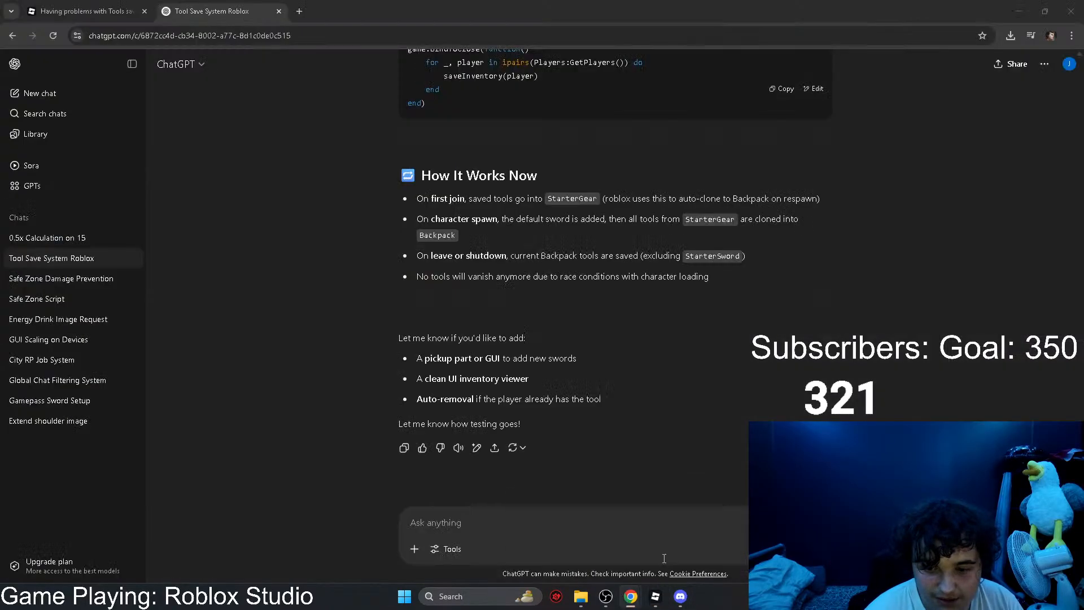
pyautogui.write('didnt work')
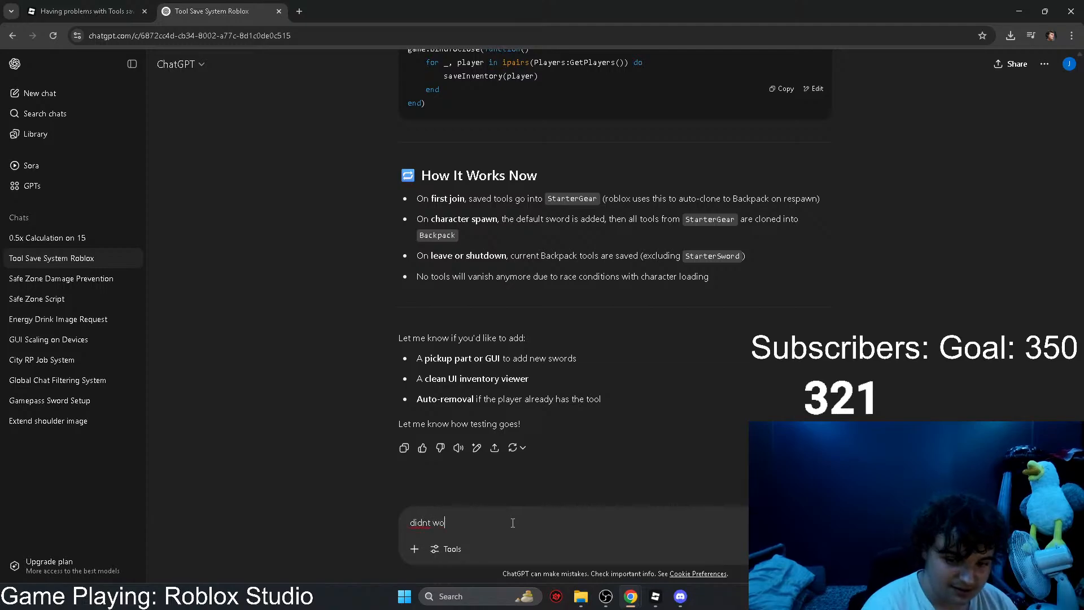
pyautogui.press('Return')
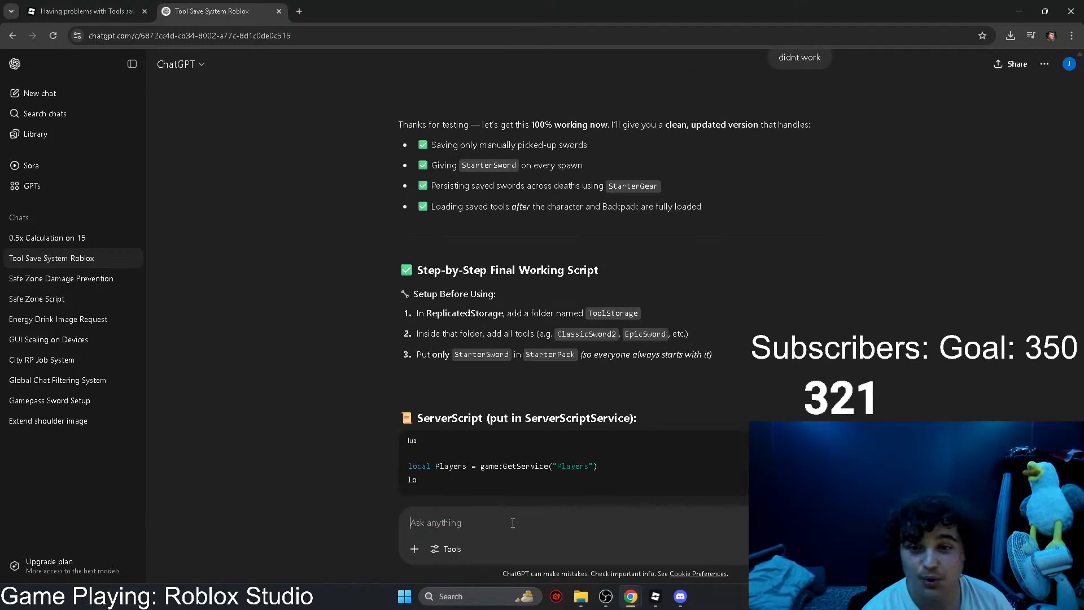
# Step: Look through ChatGPT's new answer about saving swords and copy its full server script
pyautogui.moveTo(707, 126); pyautogui.dragTo(728, 176)
pyautogui.click(808, 188)
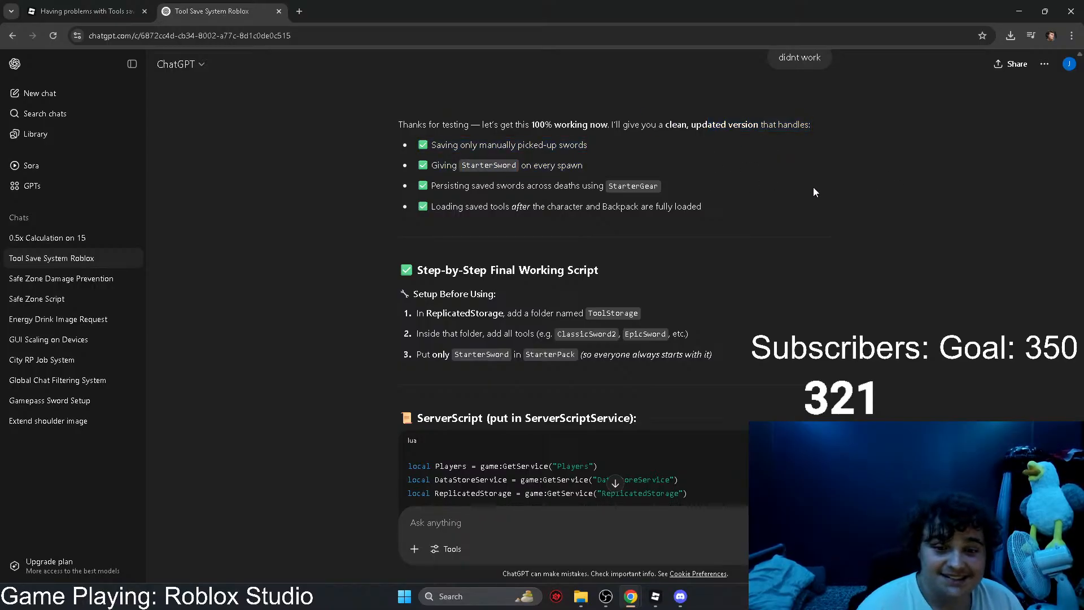
pyautogui.scroll(-15, 813, 187)
pyautogui.scroll(-5, 933, 242)
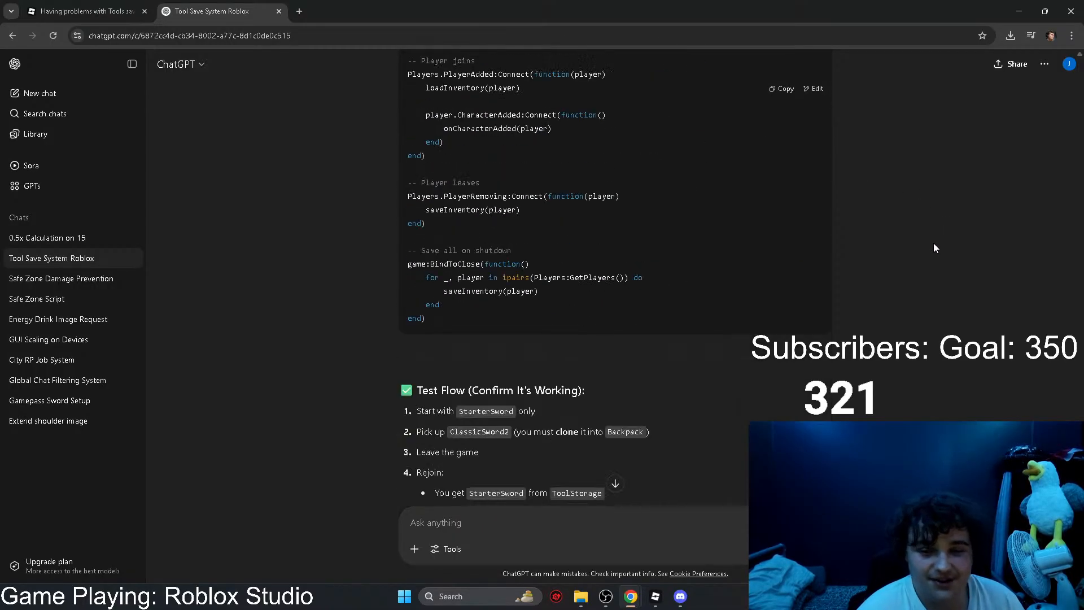
pyautogui.click(775, 90)
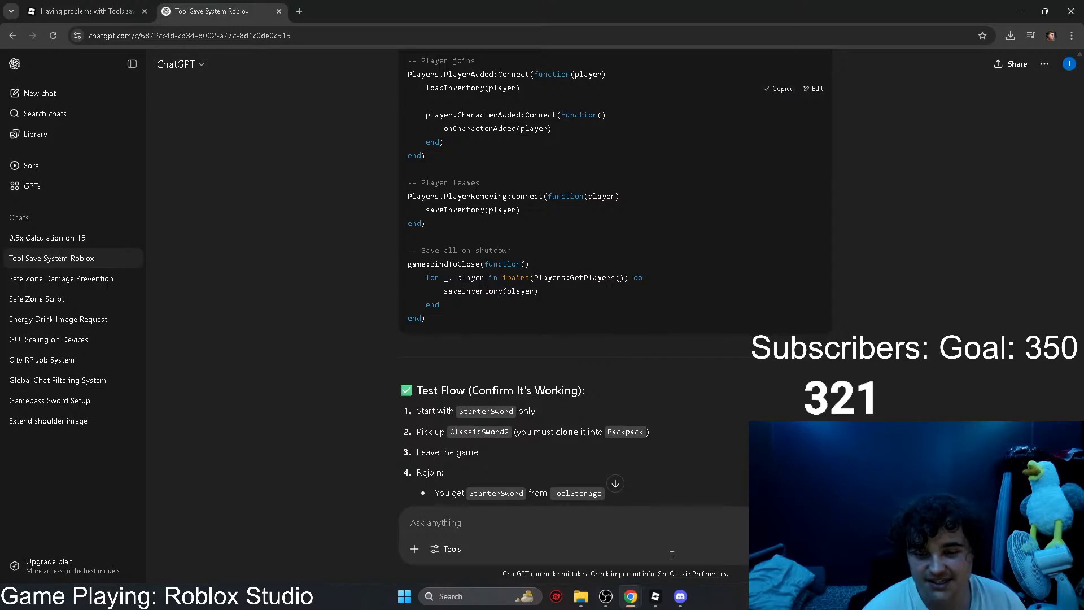
# Step: Return to Roblox Studio and replace the entire ToolDatabase script with the newly copied ChatGPT code
pyautogui.click(660, 596)
pyautogui.click(598, 460)
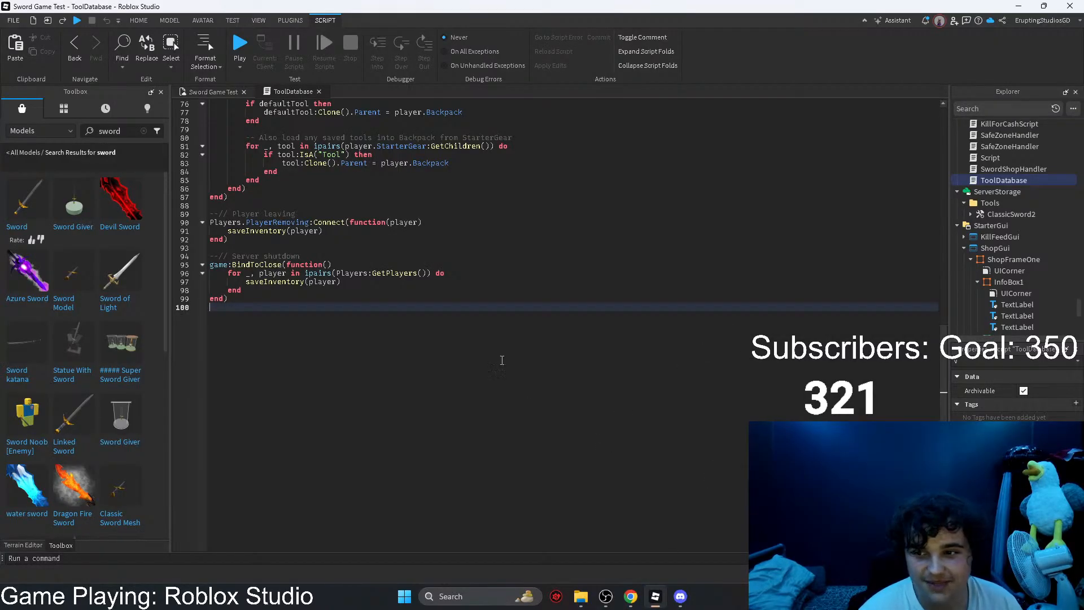
pyautogui.scroll(20, 440, 299)
pyautogui.moveTo(502, 360); pyautogui.dragTo(242, 103)
pyautogui.hotkey('ctrl', 'v')
pyautogui.scroll(1, 373, 278)
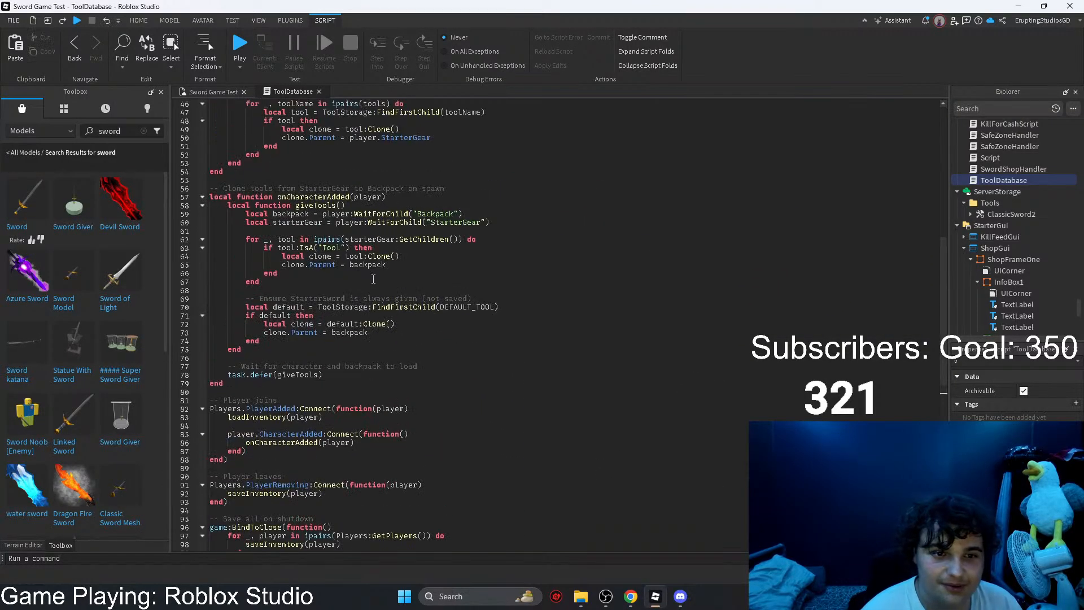
# Step: Overwrite the ToolDatabase code with the copied script once more, check its beginning, and close the script
pyautogui.scroll(-3, 373, 279)
pyautogui.moveTo(339, 469); pyautogui.dragTo(208, 103)
pyautogui.hotkey('ctrl', 'v')
pyautogui.scroll(15, 320, 148)
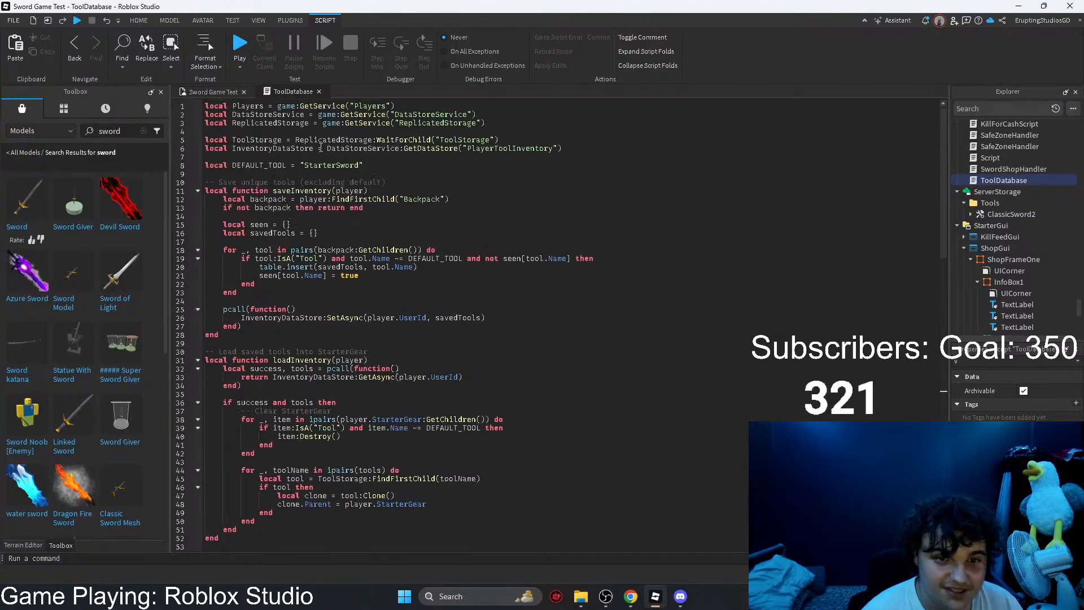
pyautogui.click(319, 91)
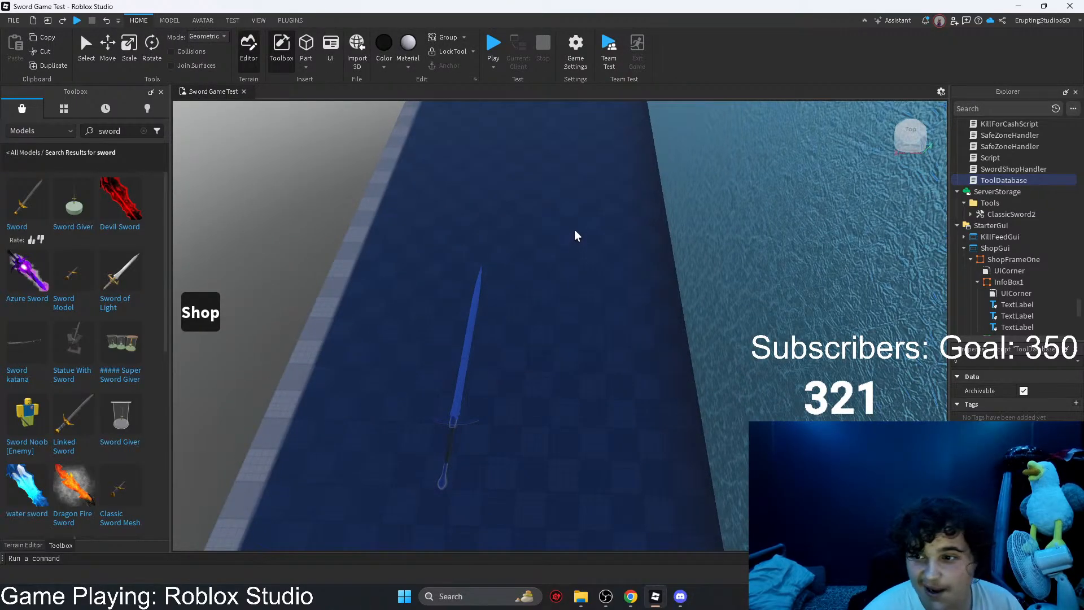
# Step: Playtest the game, buy the 500 Cash sword in the Sword Shop, and screenshot the Developer Console's ToolStorage infinite yield warning
pyautogui.click(492, 49)
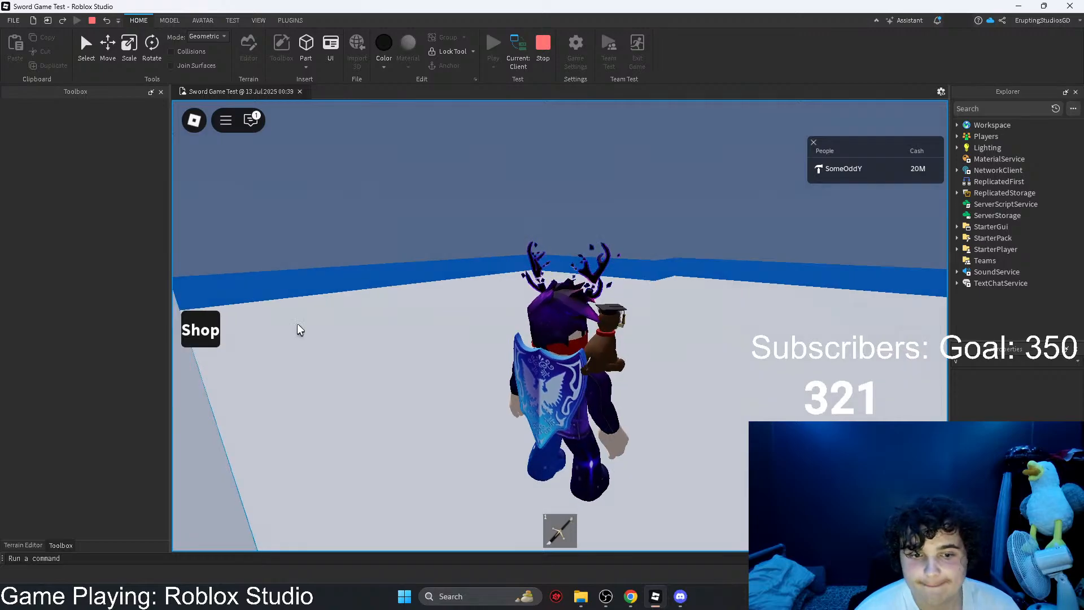
pyautogui.click(200, 329)
pyautogui.click(208, 415)
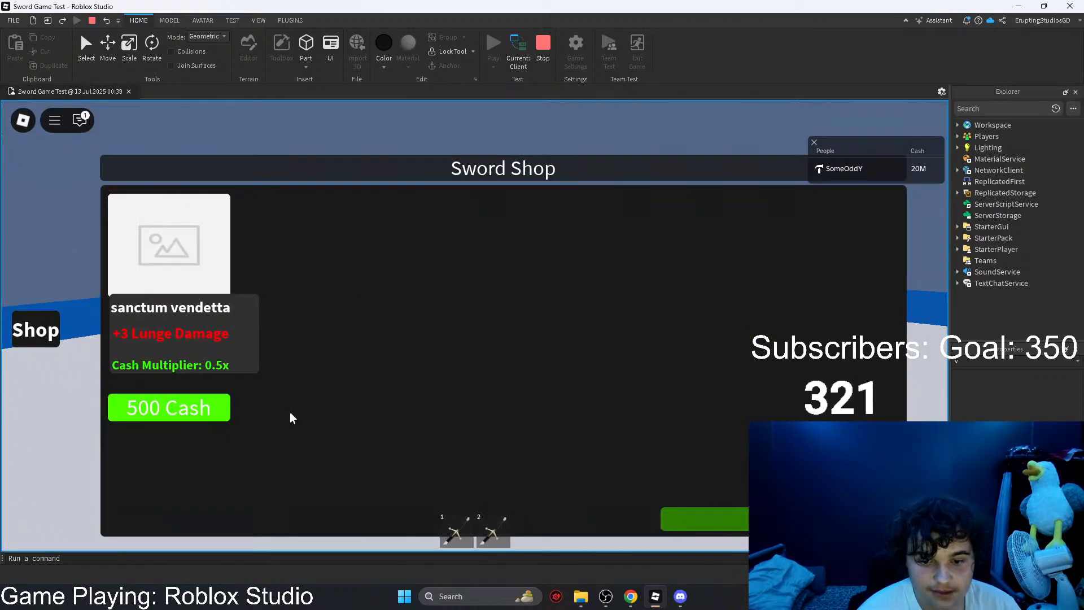
pyautogui.press('F9')
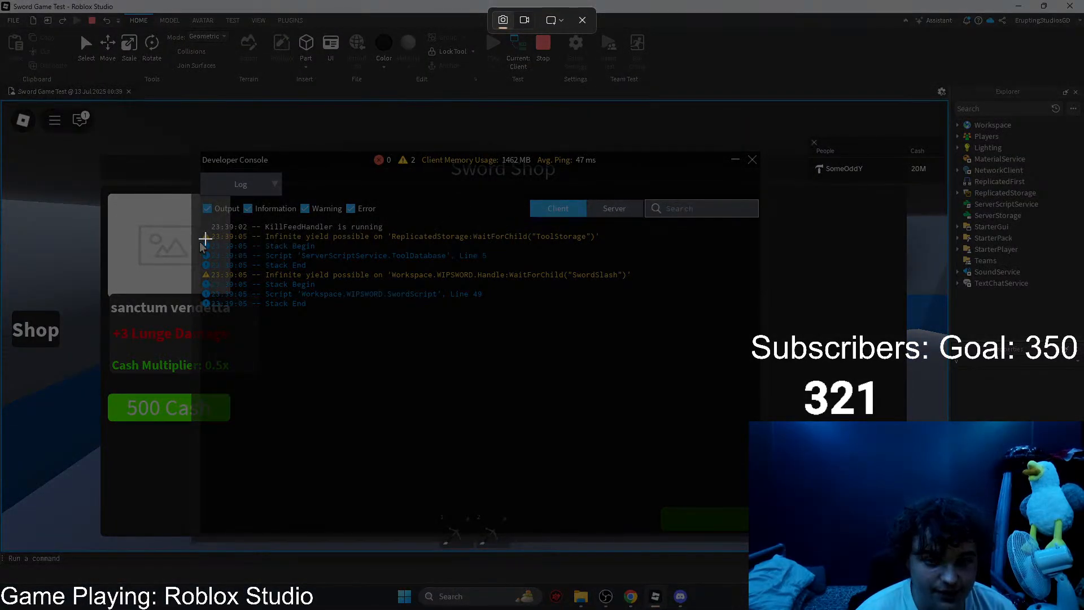
pyautogui.moveTo(201, 243); pyautogui.dragTo(631, 235)
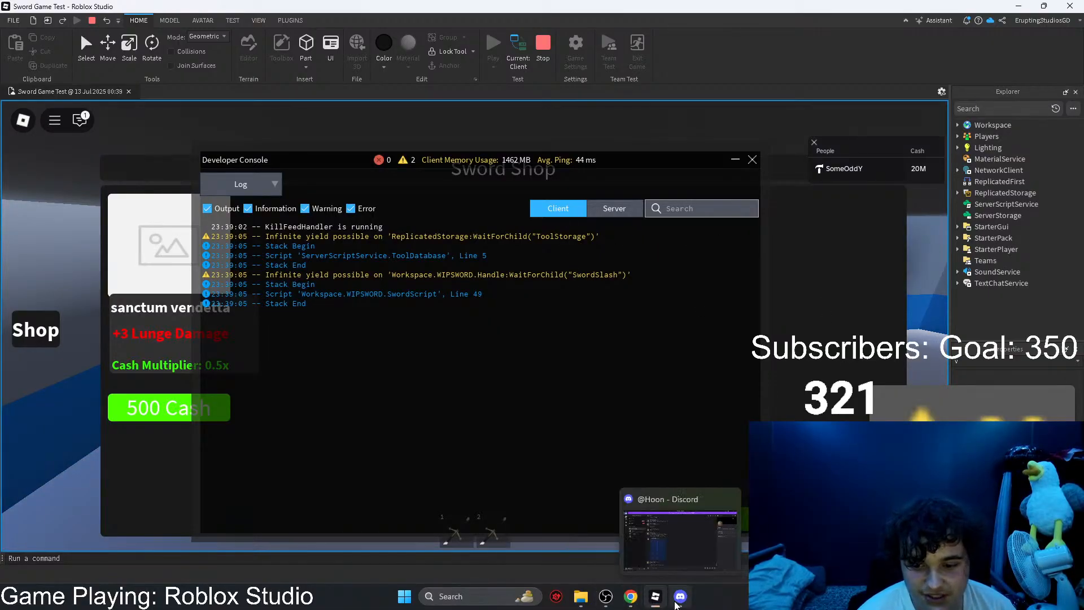
# Step: Check the new sword picture in Discord, and in Chrome start a reply quoting the highlighted answer in the DevForum tool-saving topic
pyautogui.click(678, 598)
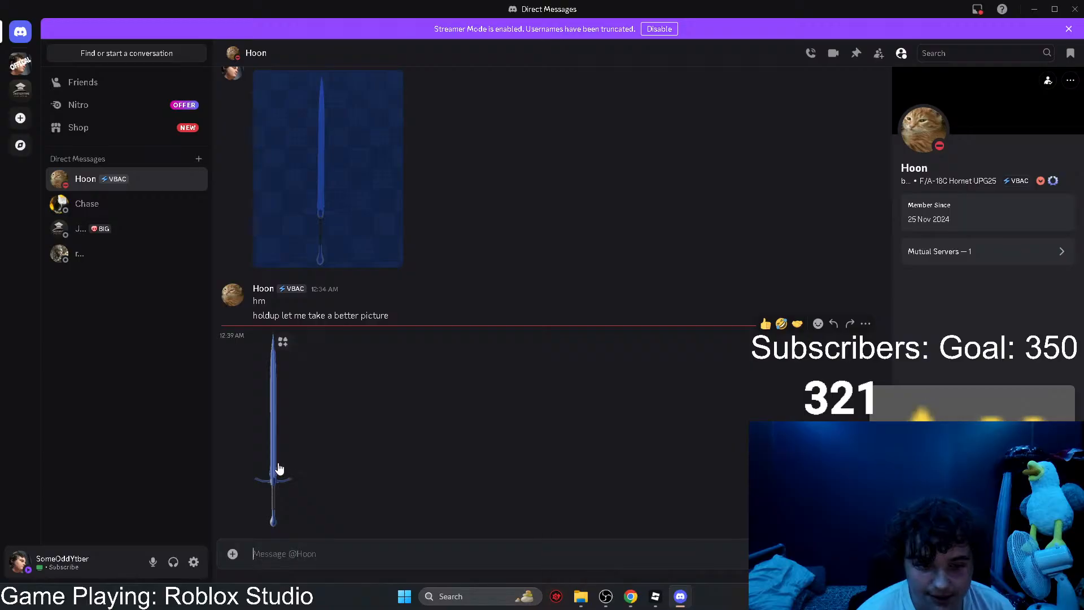
pyautogui.moveTo(624, 602)
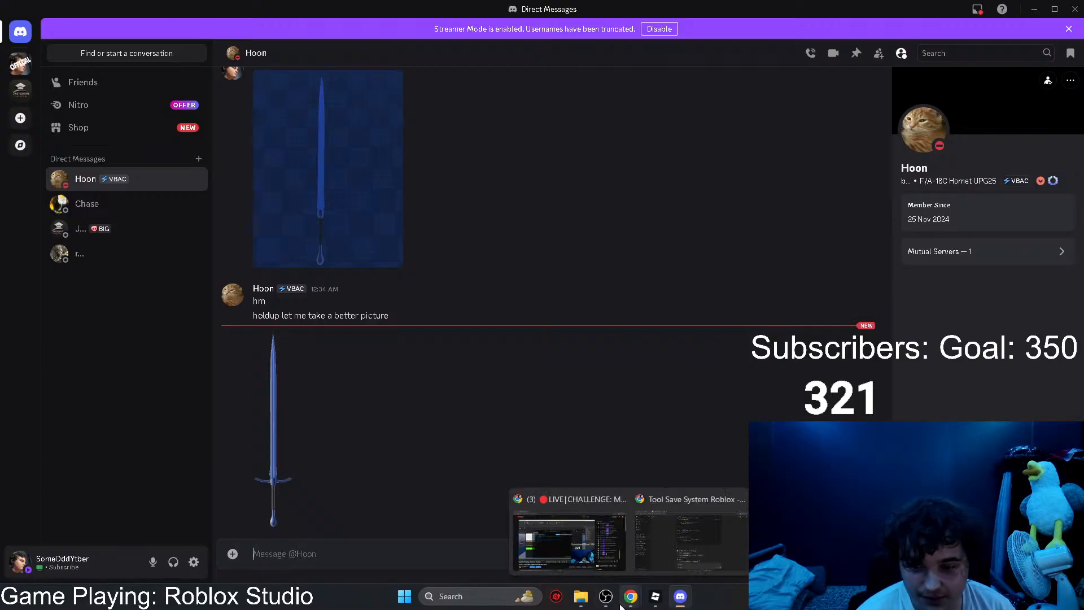
pyautogui.click(645, 552)
pyautogui.hotkey('ctrl', 'Tab')
pyautogui.scroll(-3, 460, 367)
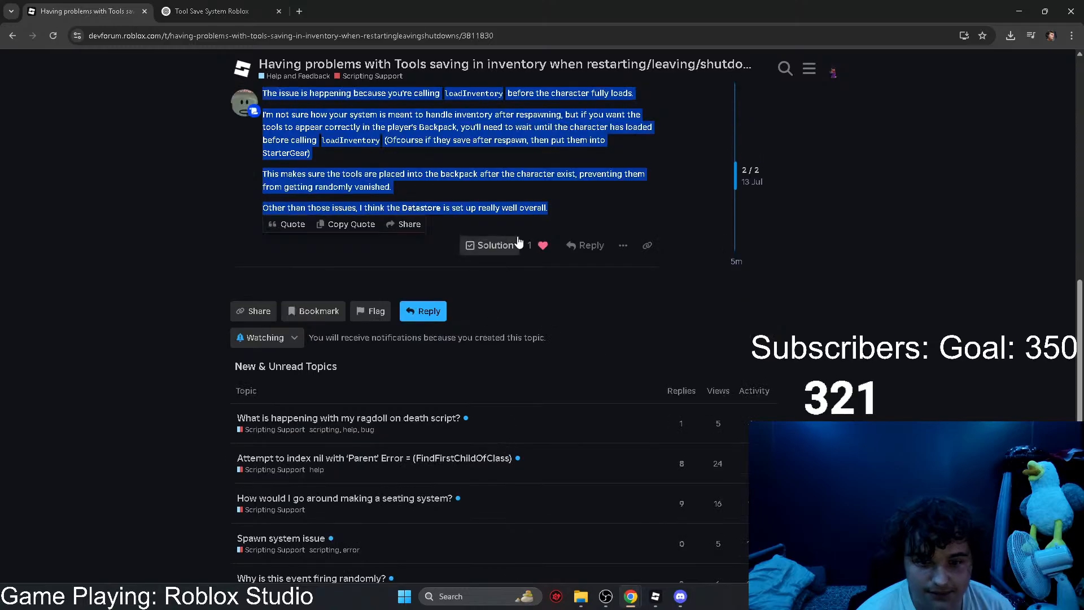
pyautogui.click(591, 246)
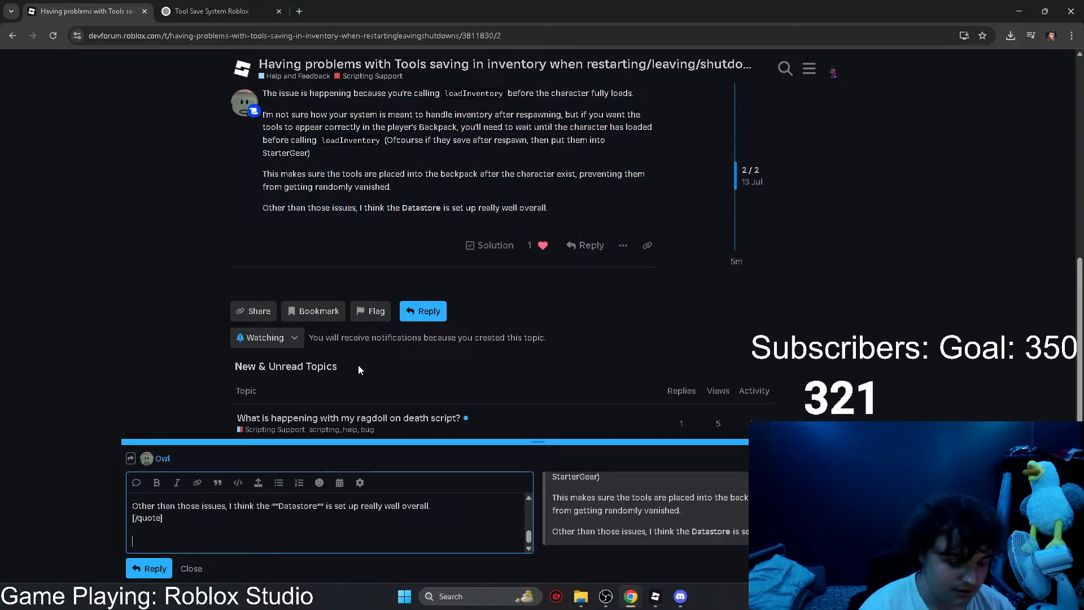
# Step: Write "I believe I have done it now I get this." below the quote, paste the warning screenshot, post the reply, and dismiss the editor
pyautogui.press('BackSpace')
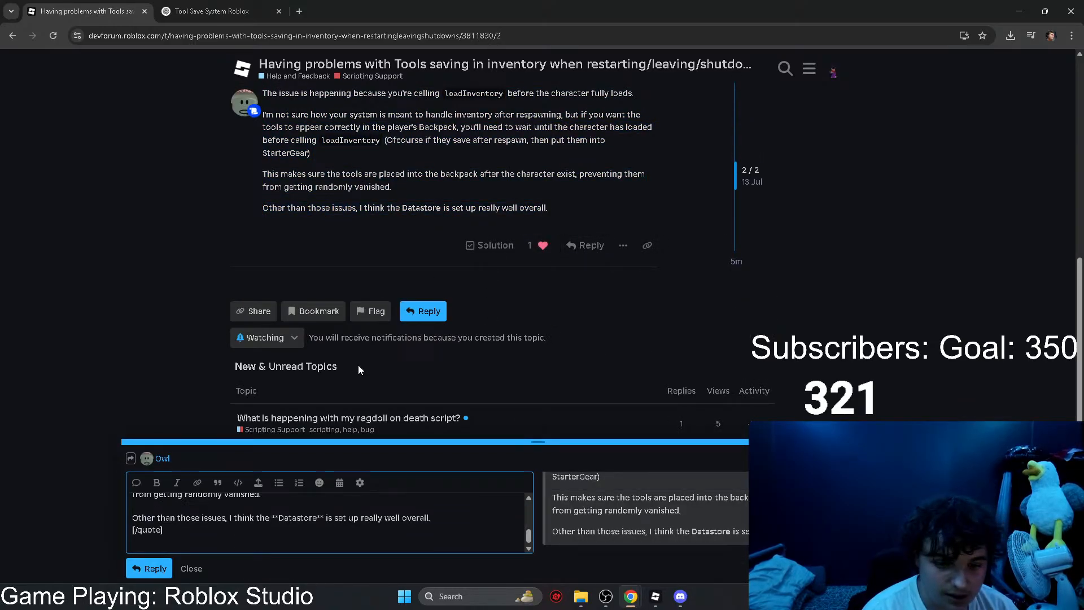
pyautogui.press('Return')
pyautogui.write('I believe I have done it')
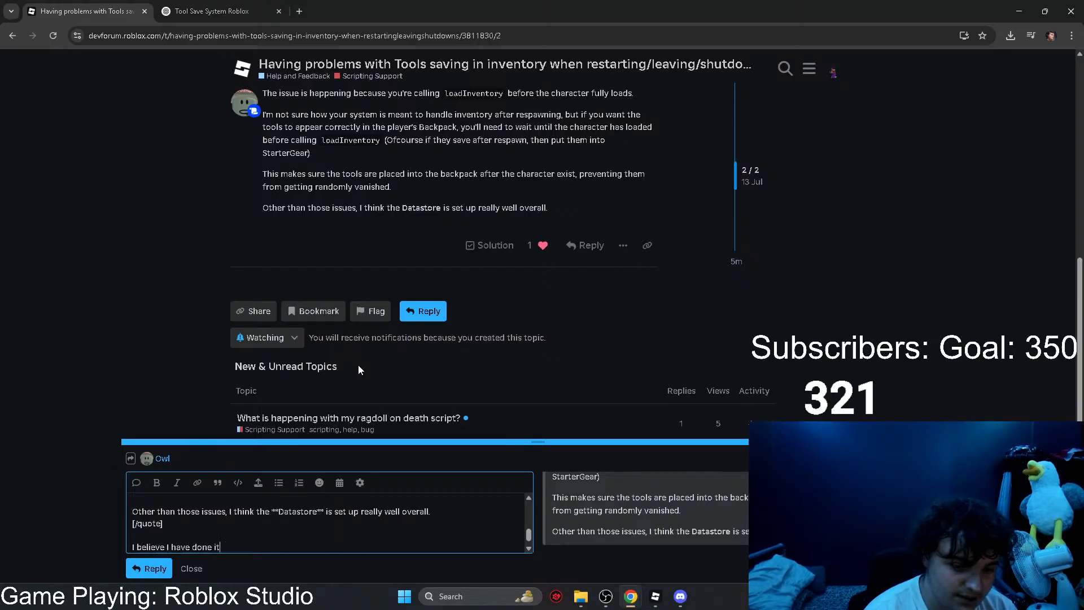
pyautogui.write('this.')
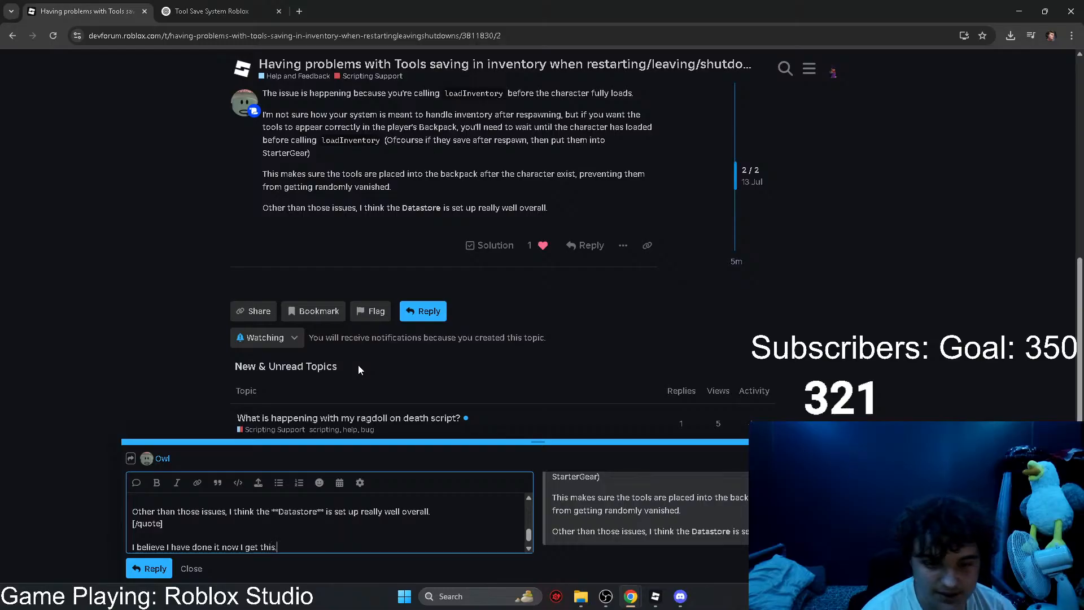
pyautogui.hotkey('ctrl', 'v')
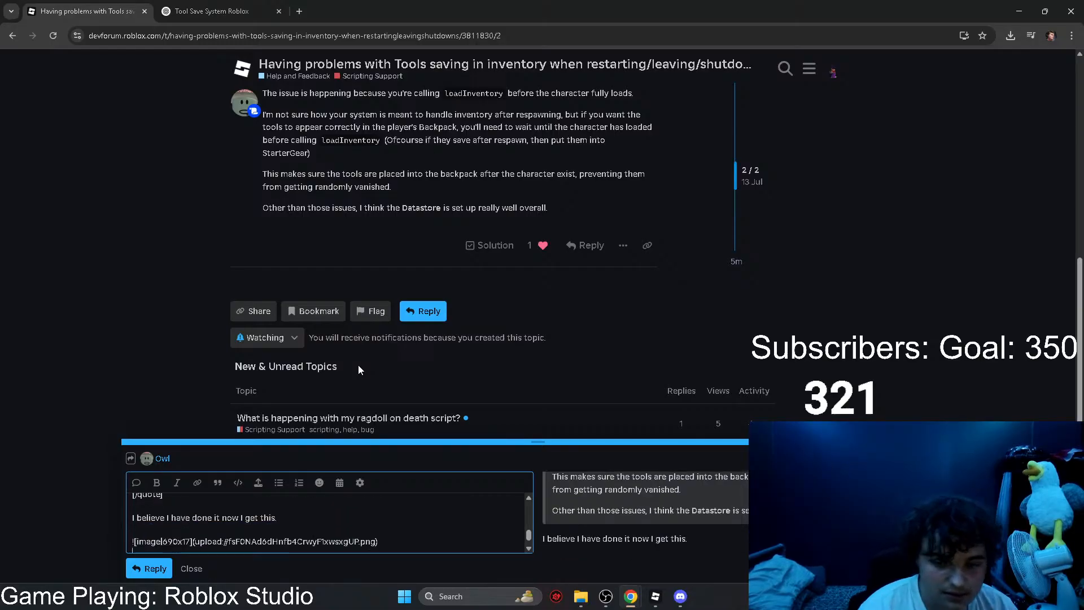
pyautogui.click(156, 569)
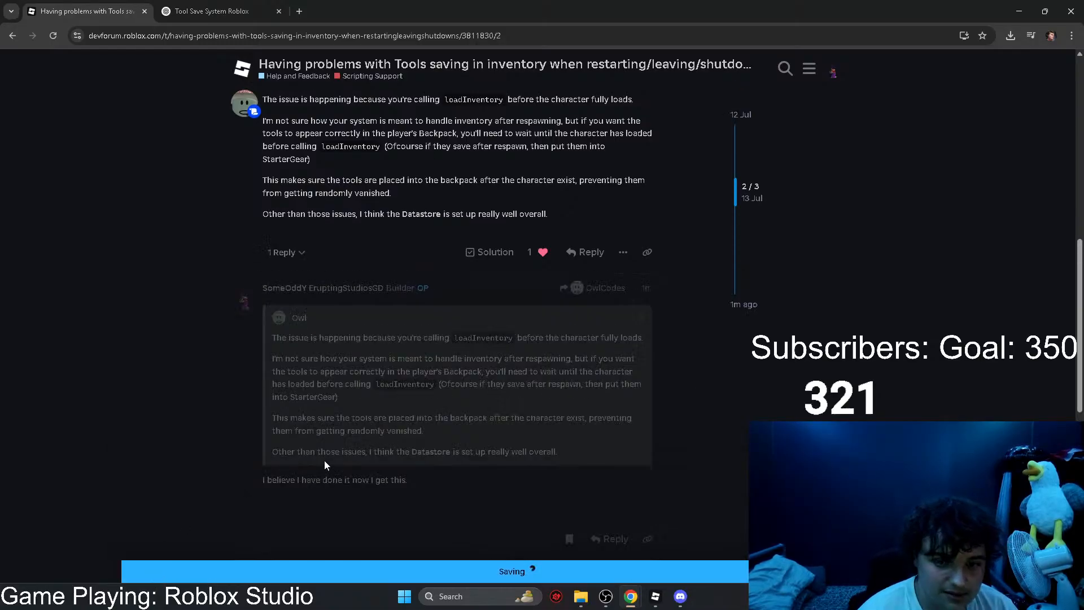
pyautogui.scroll(-2, 324, 460)
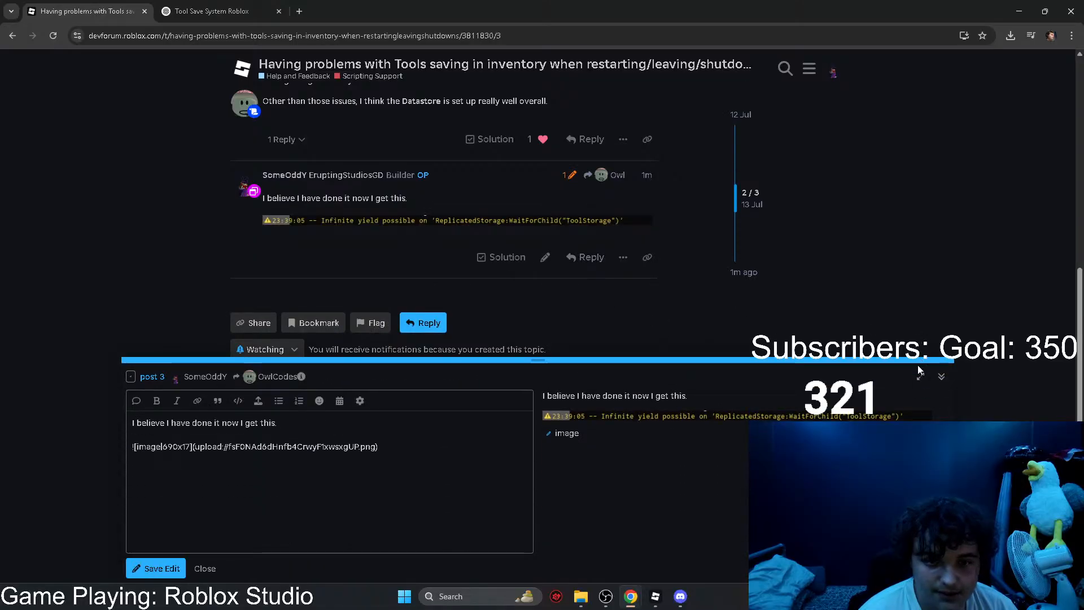
pyautogui.click(941, 378)
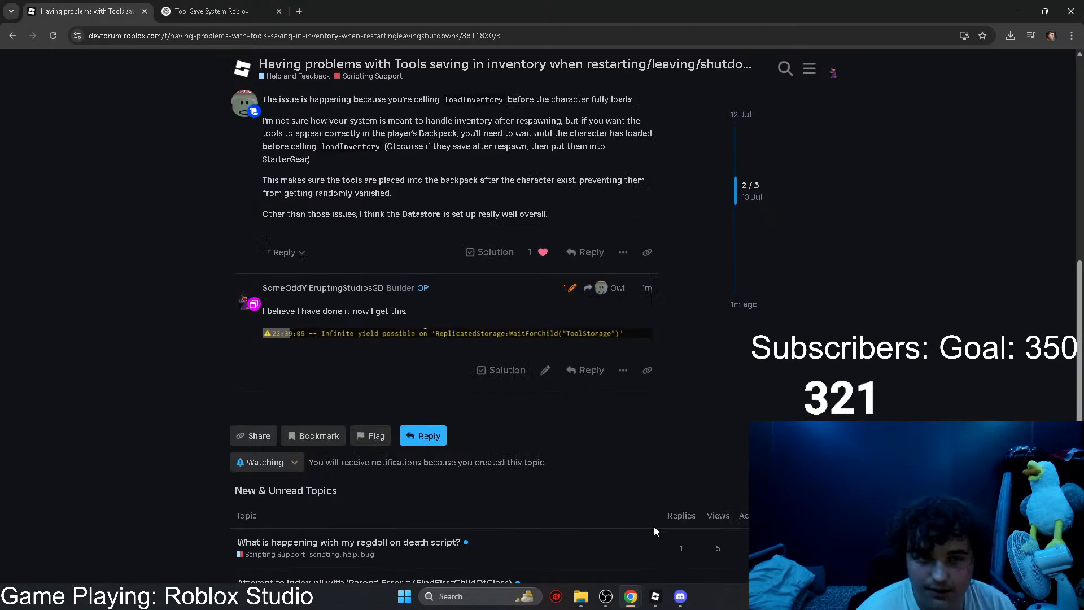
# Step: Switch to Discord and save the newest sword picture to Downloads as ze_sword in png format
pyautogui.click(684, 596)
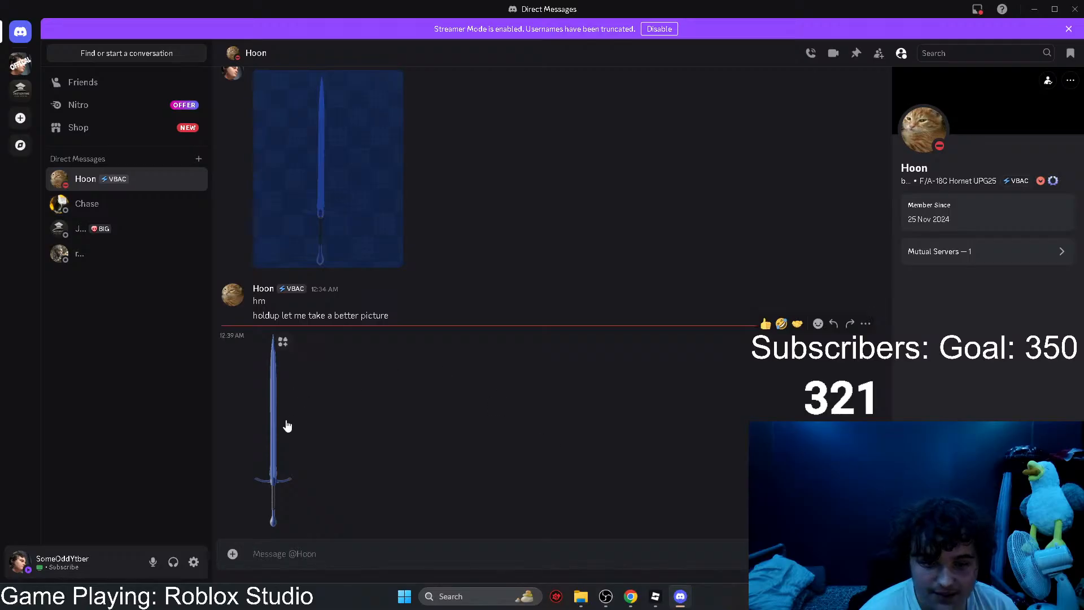
pyautogui.rightClick(286, 424)
pyautogui.click(265, 422)
pyautogui.click(265, 422)
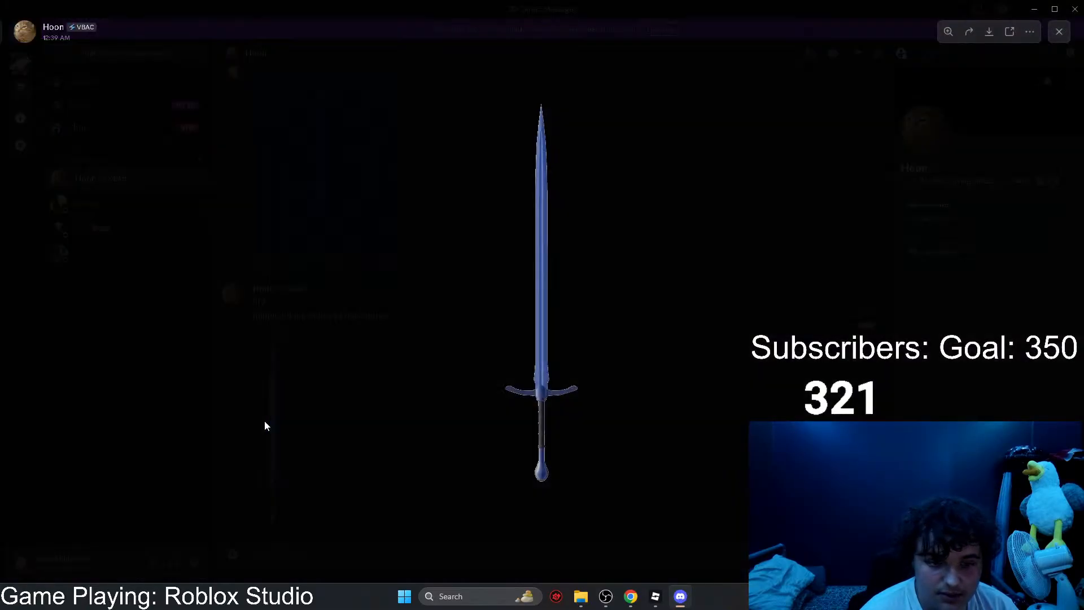
pyautogui.click(988, 32)
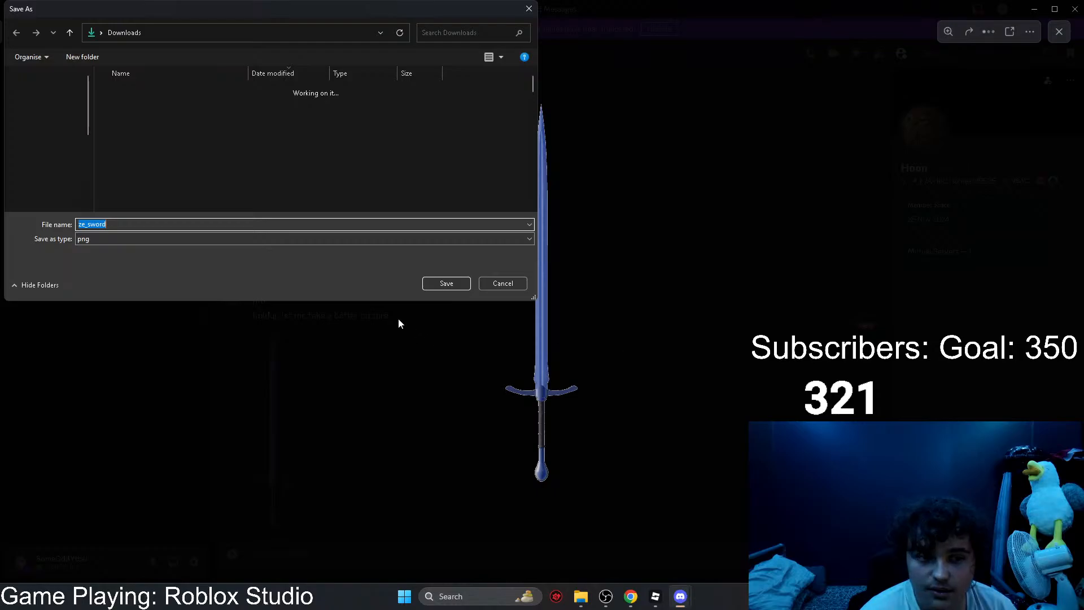
pyautogui.click(441, 283)
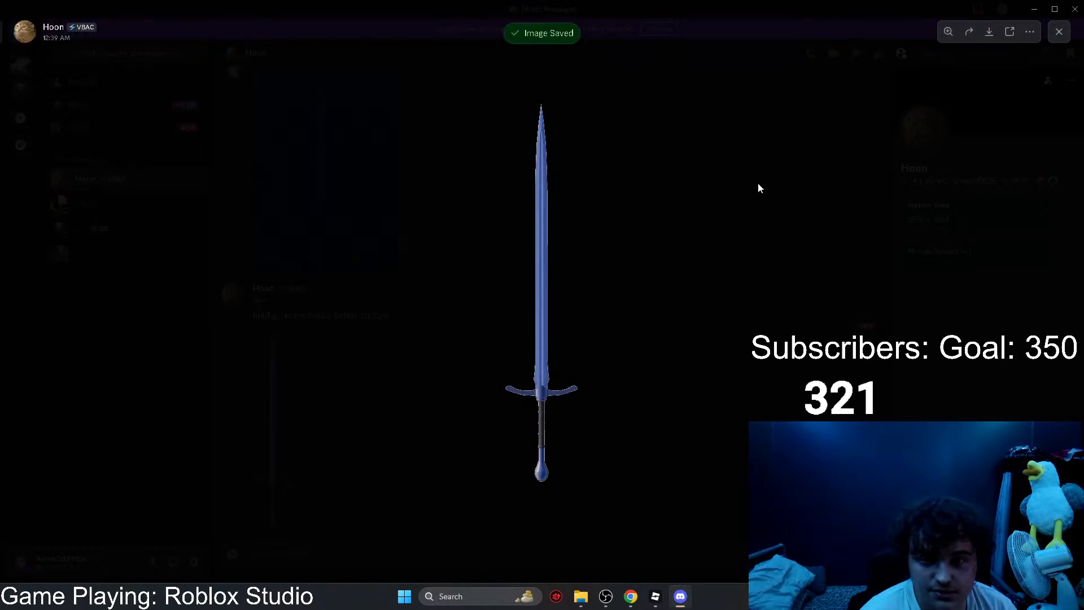
pyautogui.click(757, 181)
# Step: Switch back to Chrome, load roblox.com in a new tab, and go to the Creator Hub
pyautogui.moveTo(642, 597)
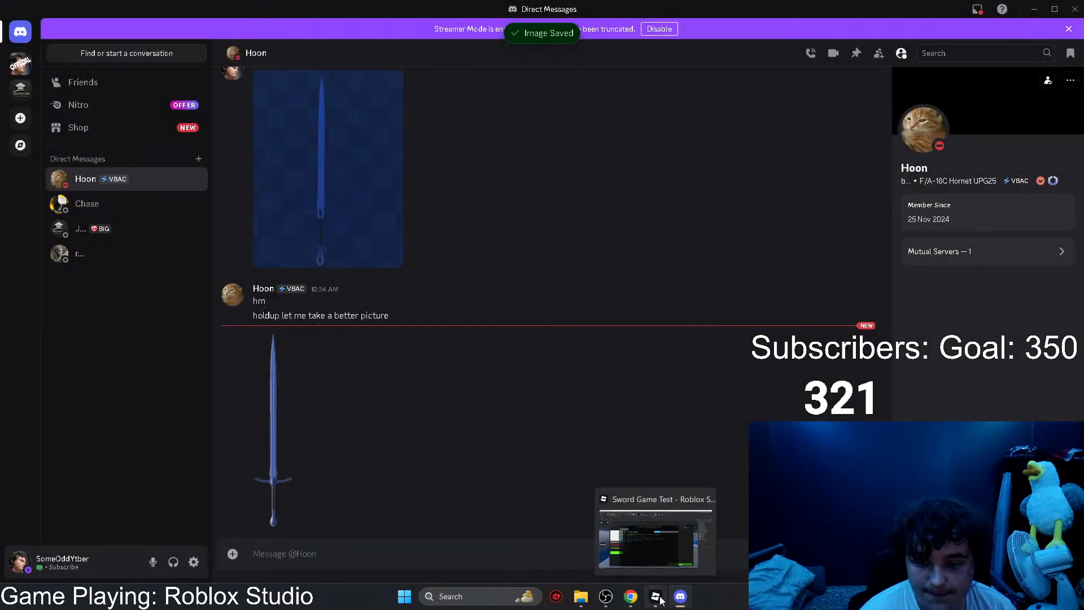
pyautogui.click(665, 560)
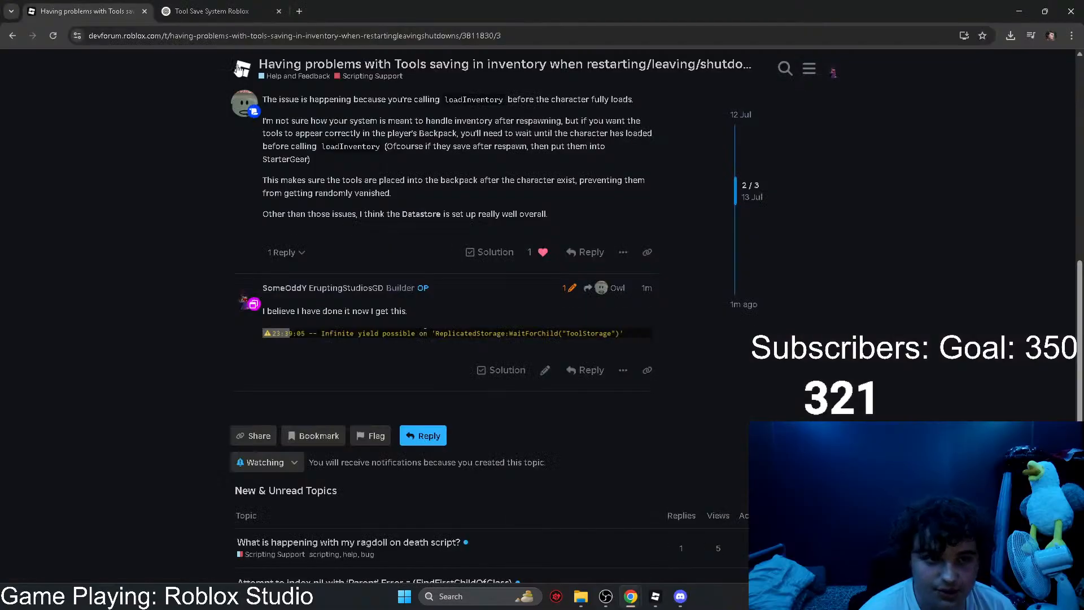
pyautogui.click(298, 13)
pyautogui.write('roblox.com')
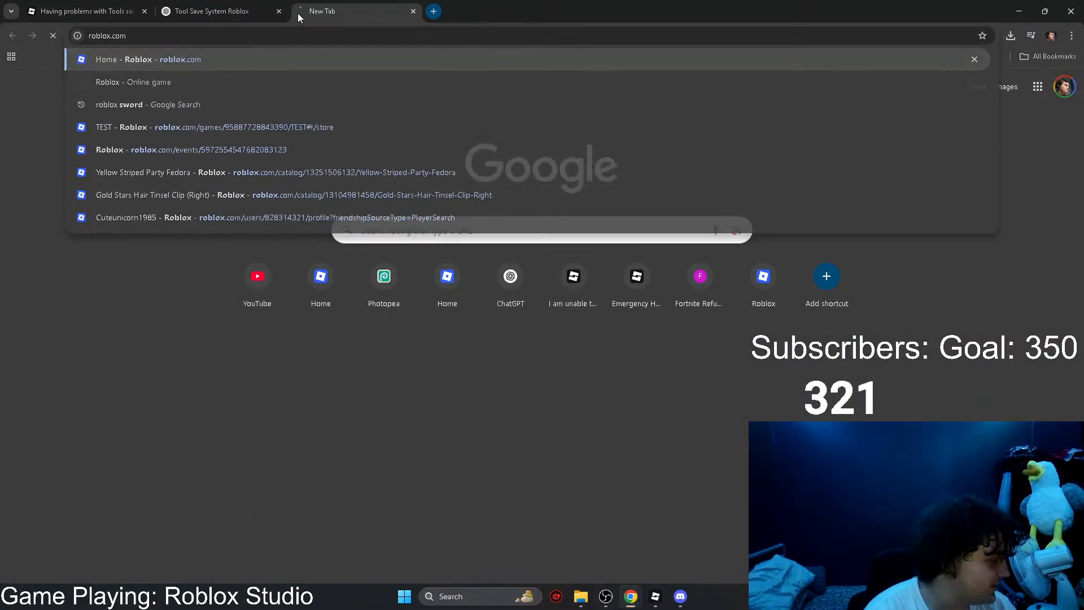
pyautogui.press('Return')
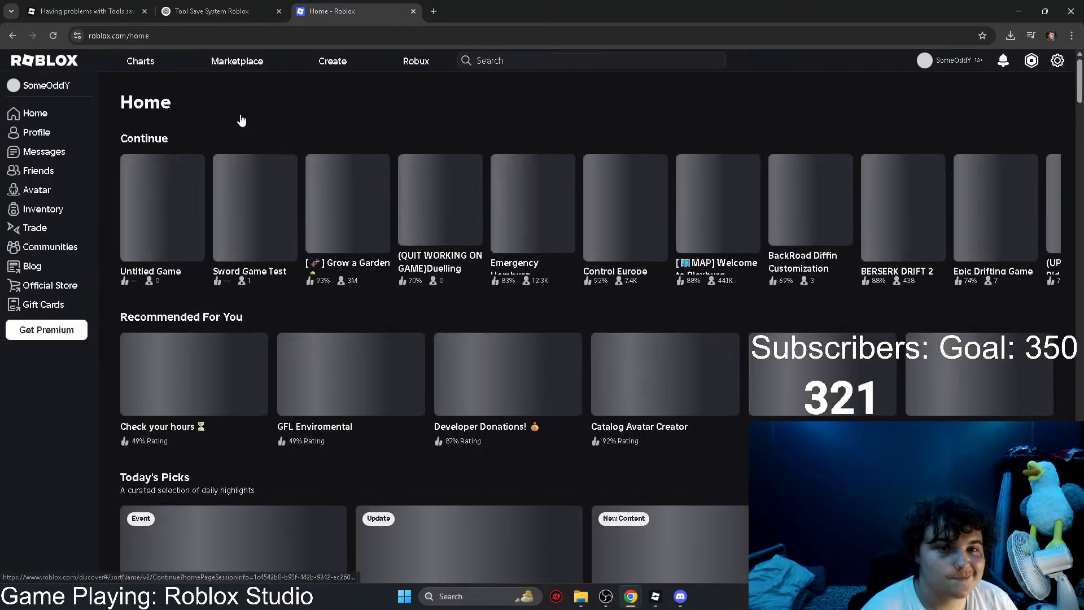
pyautogui.click(338, 63)
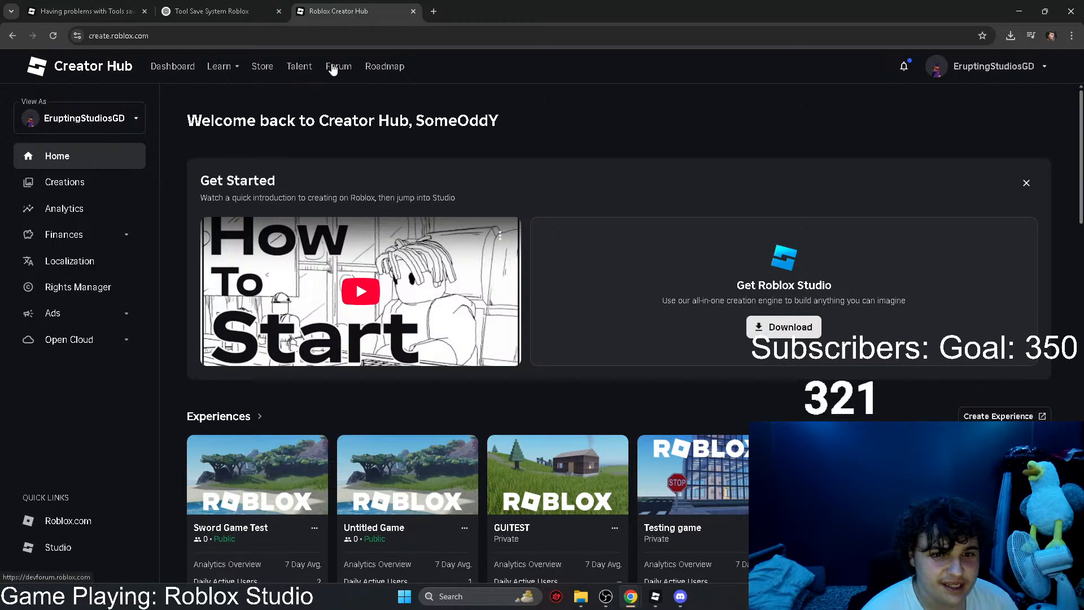
pyautogui.moveTo(222, 73)
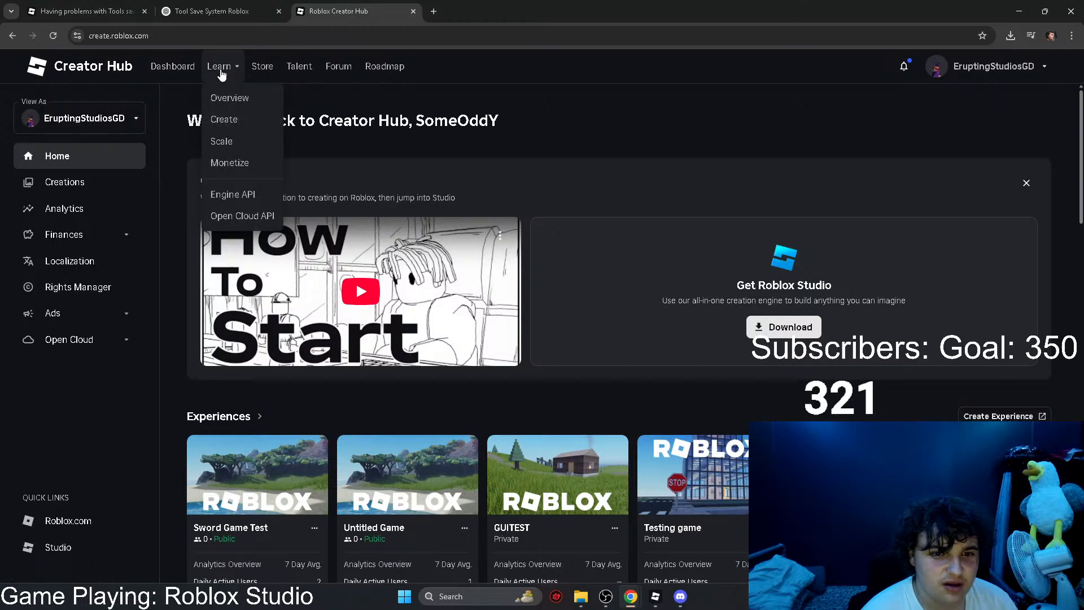
pyautogui.click(222, 120)
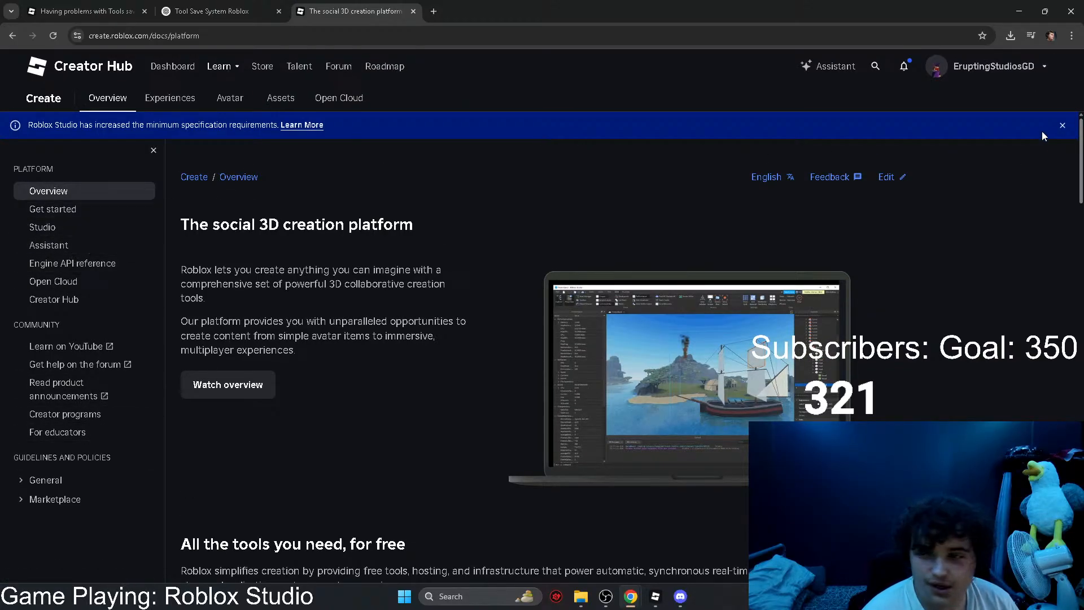
pyautogui.click(1061, 126)
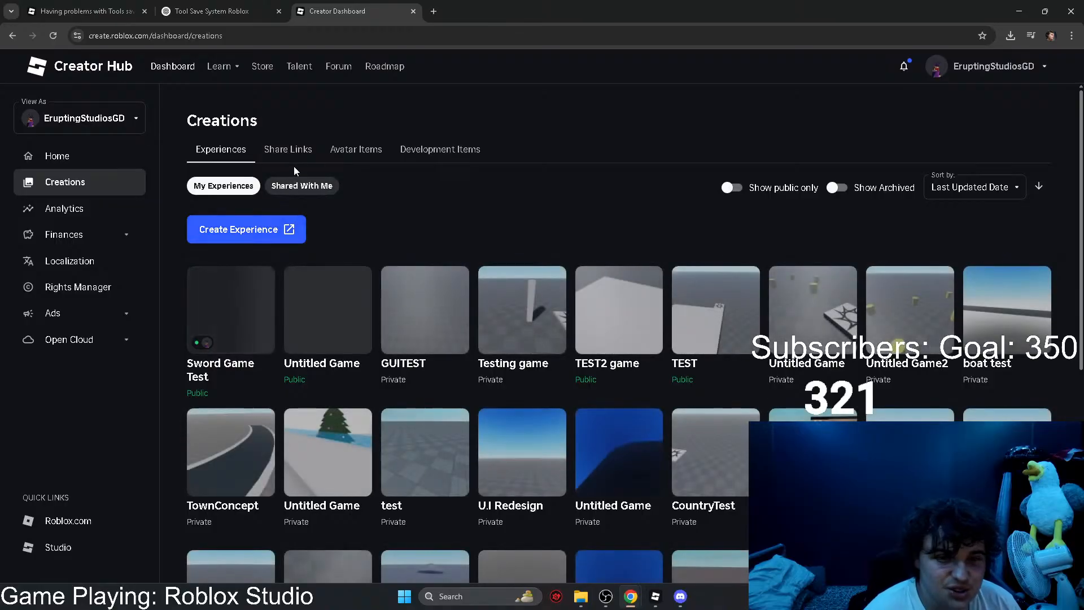
# Step: Find the Decals category among the Development Items in Creations and open the upload form for a new decal
pyautogui.click(455, 150)
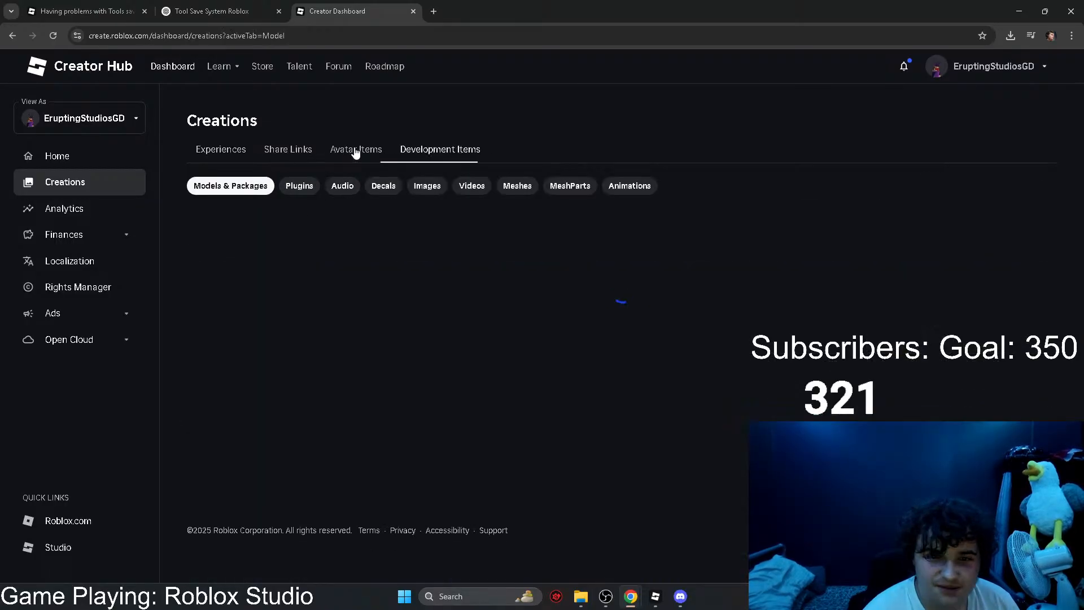
pyautogui.click(348, 150)
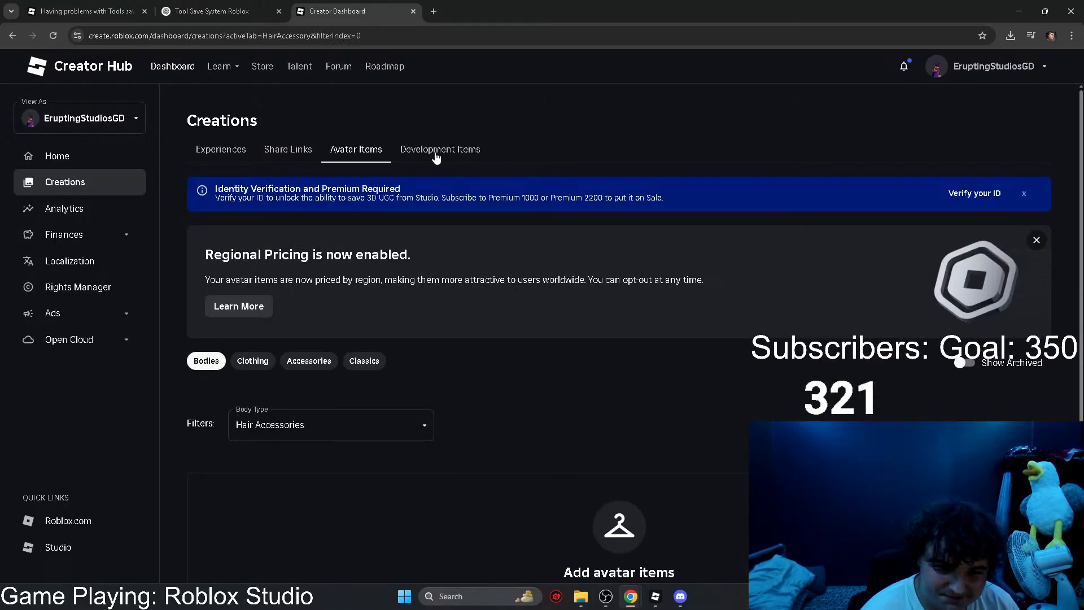
pyautogui.scroll(-3, 443, 176)
pyautogui.scroll(3, 442, 176)
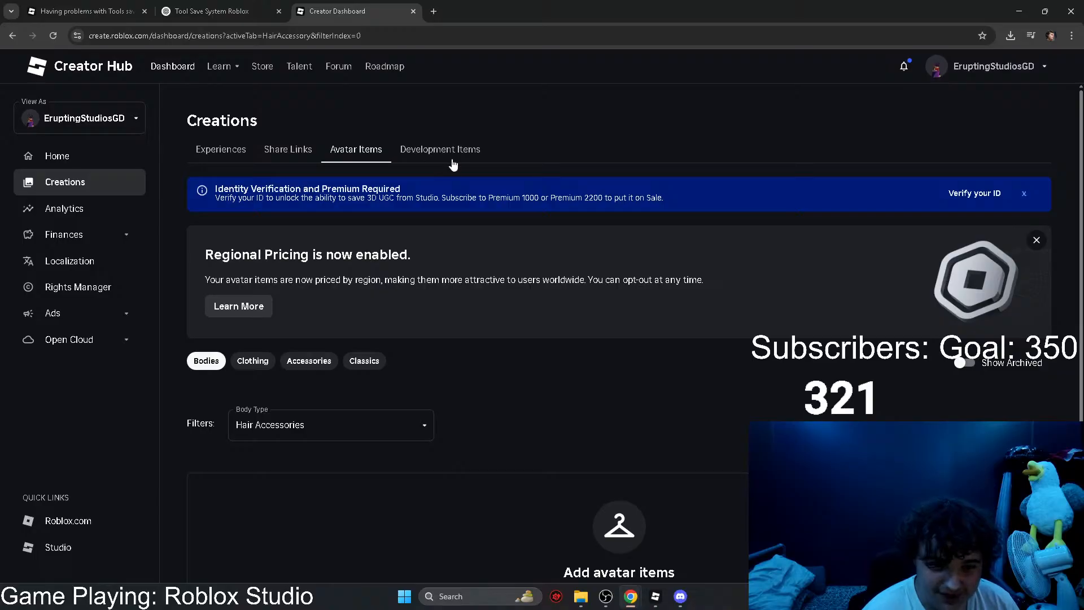
pyautogui.click(442, 159)
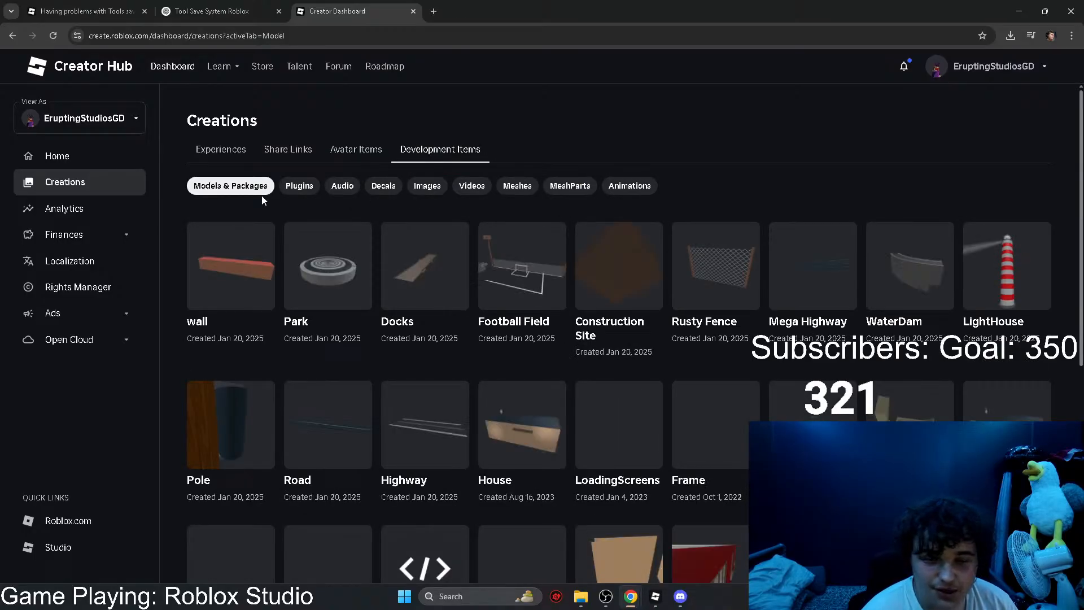
pyautogui.click(382, 186)
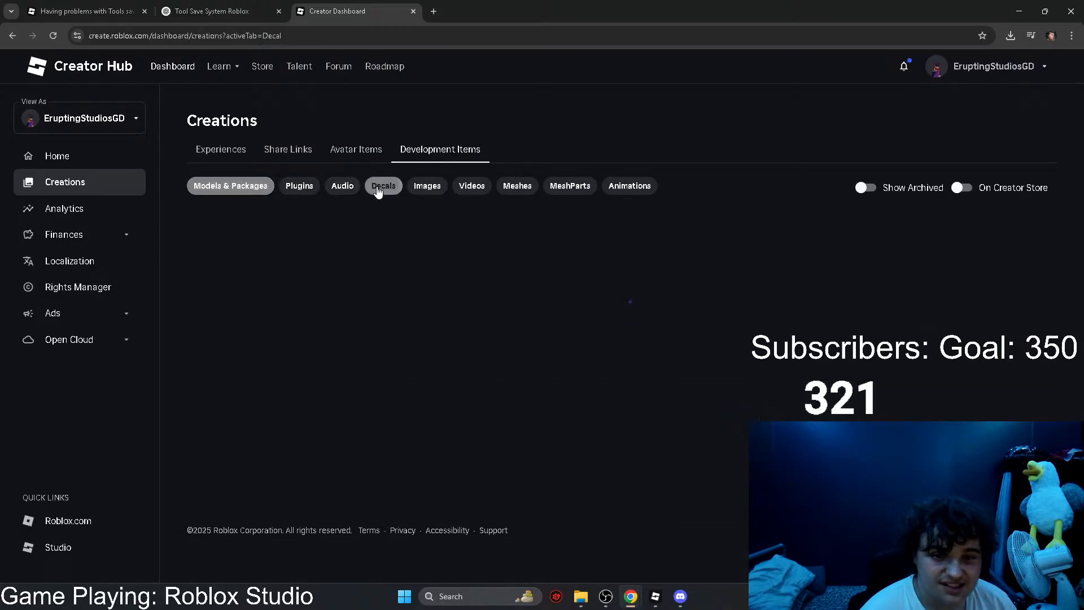
pyautogui.click(602, 269)
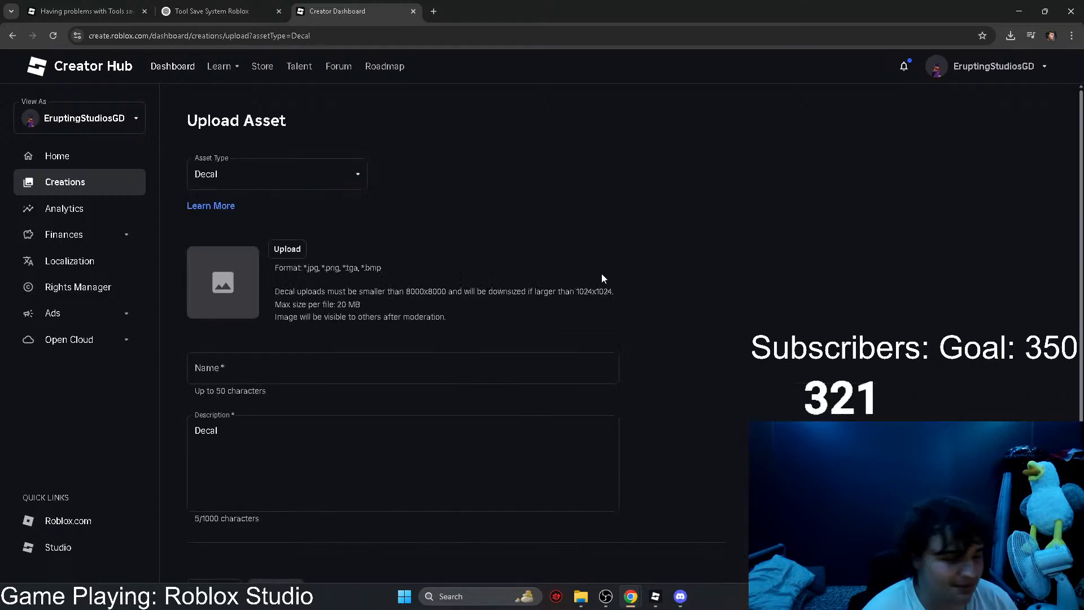
# Step: Choose ze_sword.png from the Downloads folder as the image for the new decal
pyautogui.click(276, 249)
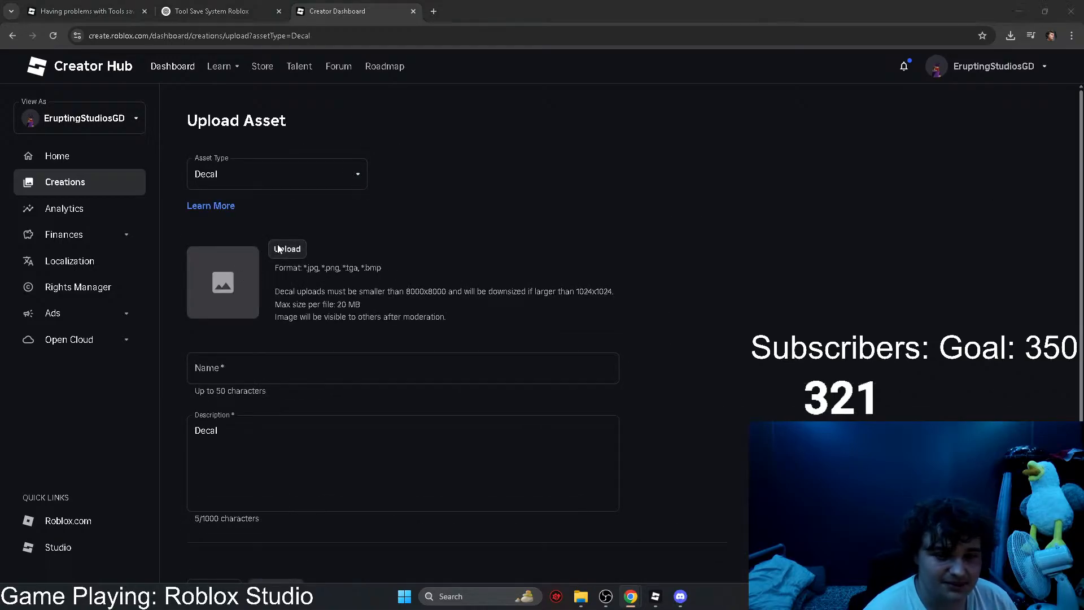
pyautogui.scroll(5, 50, 141)
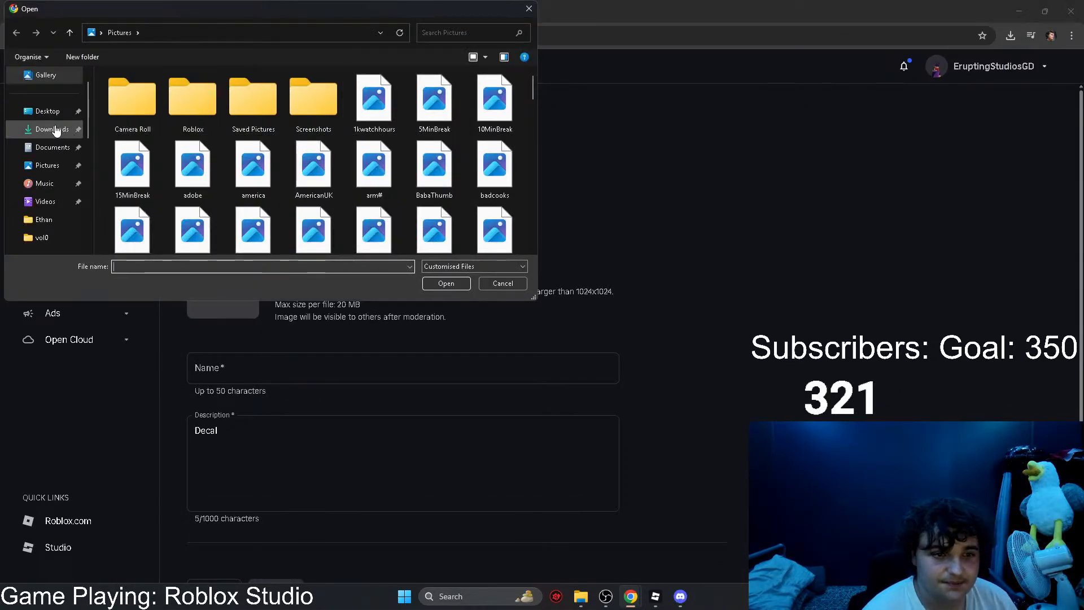
pyautogui.click(51, 129)
pyautogui.click(125, 107)
pyautogui.click(446, 283)
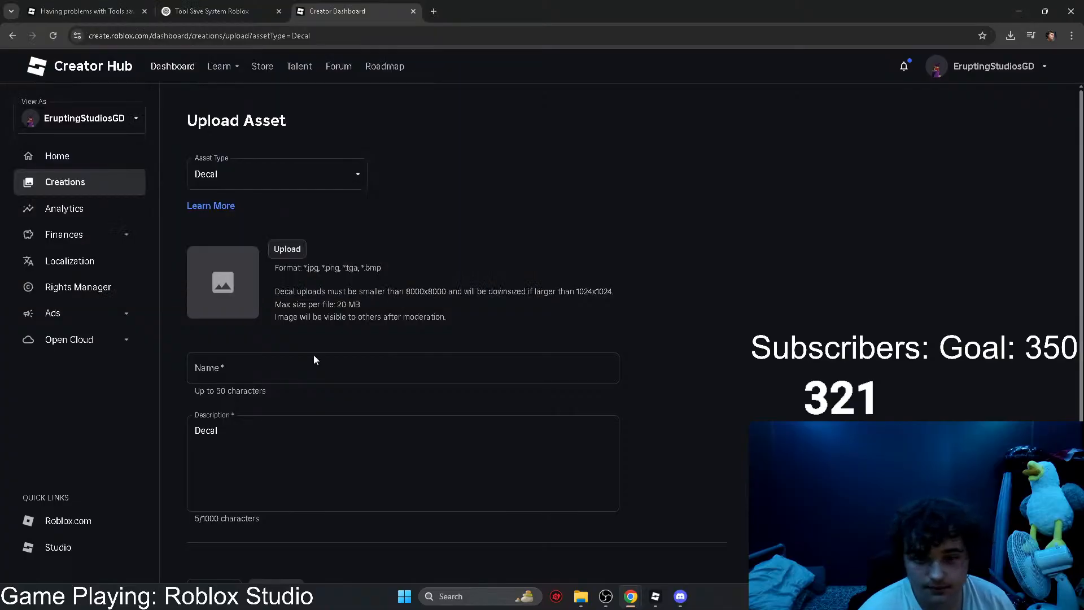
# Step: Name the decal Sword1 and submit the upload
pyautogui.moveTo(242, 391); pyautogui.dragTo(137, 399)
pyautogui.write('Sword1')
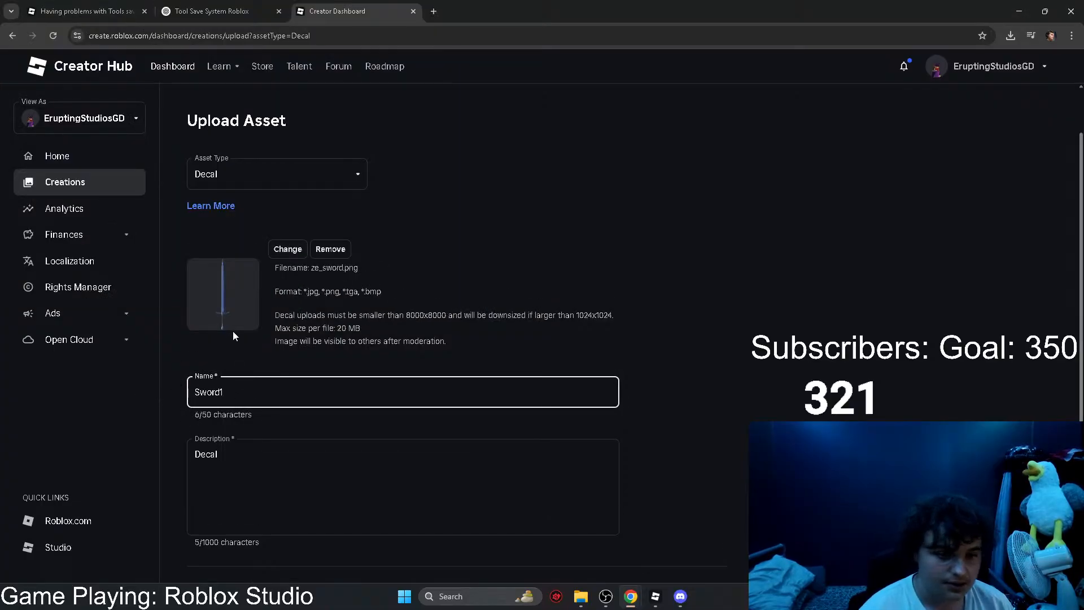
pyautogui.scroll(-2, 232, 331)
pyautogui.click(290, 505)
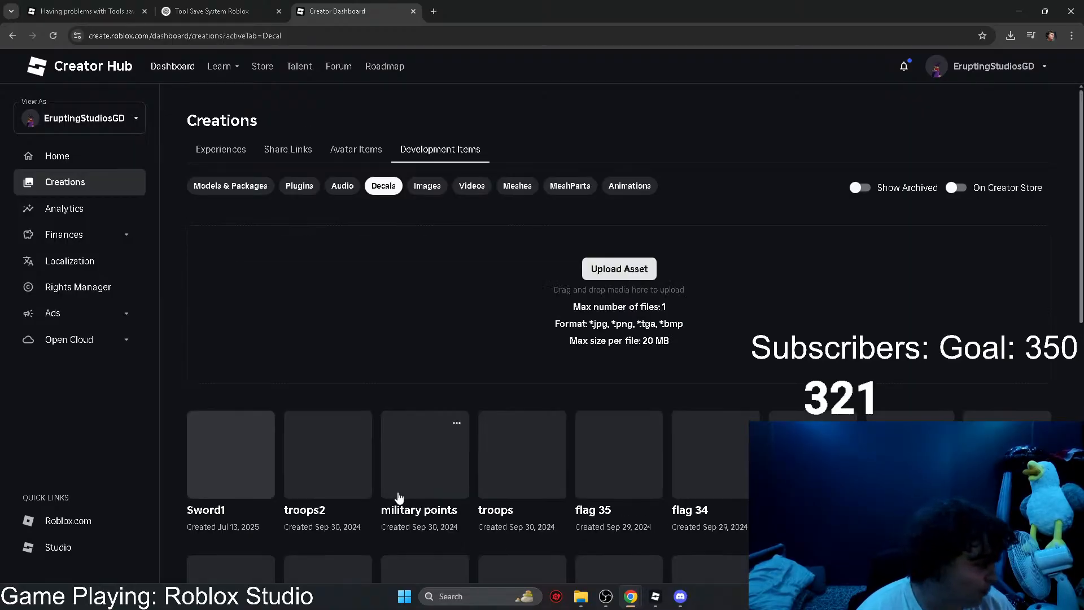
# Step: Look through the uploaded decals and open the configuration page of the Sword1 decal
pyautogui.scroll(-7, 430, 329)
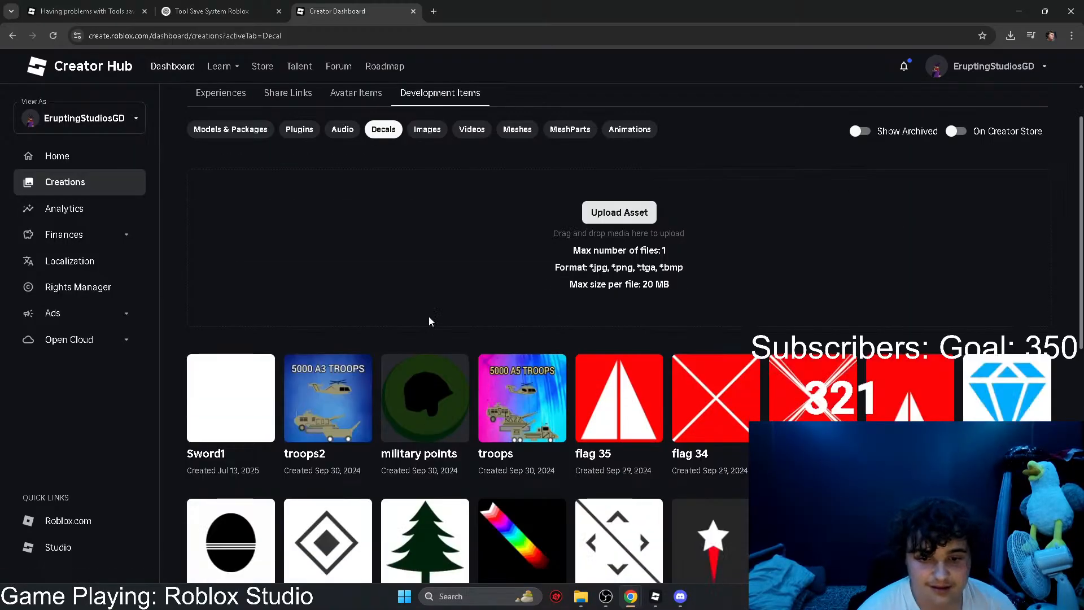
pyautogui.scroll(-3, 428, 310)
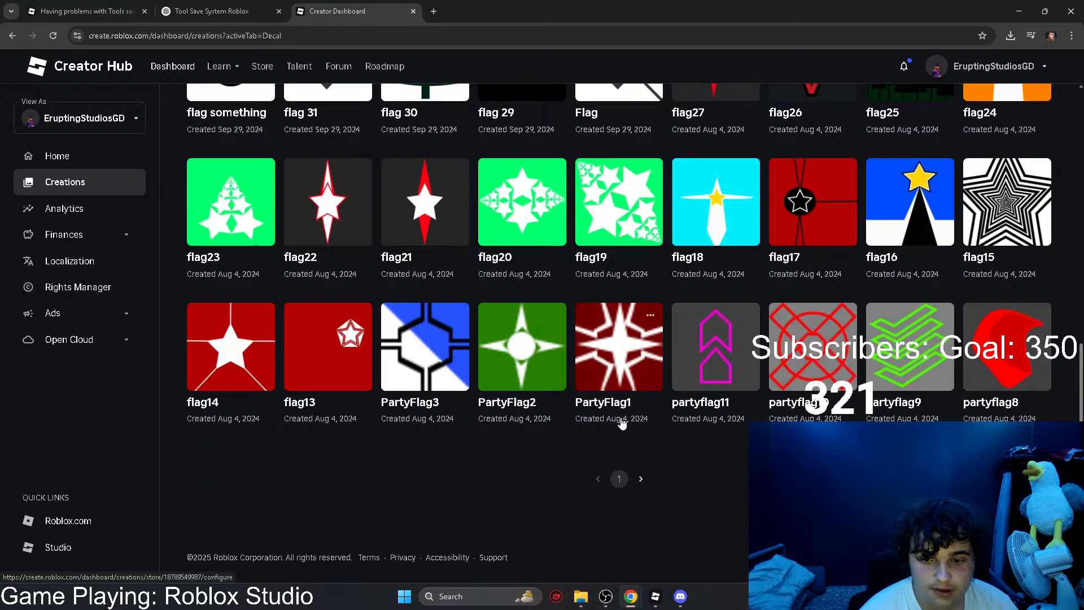
pyautogui.scroll(10, 621, 416)
pyautogui.click(198, 378)
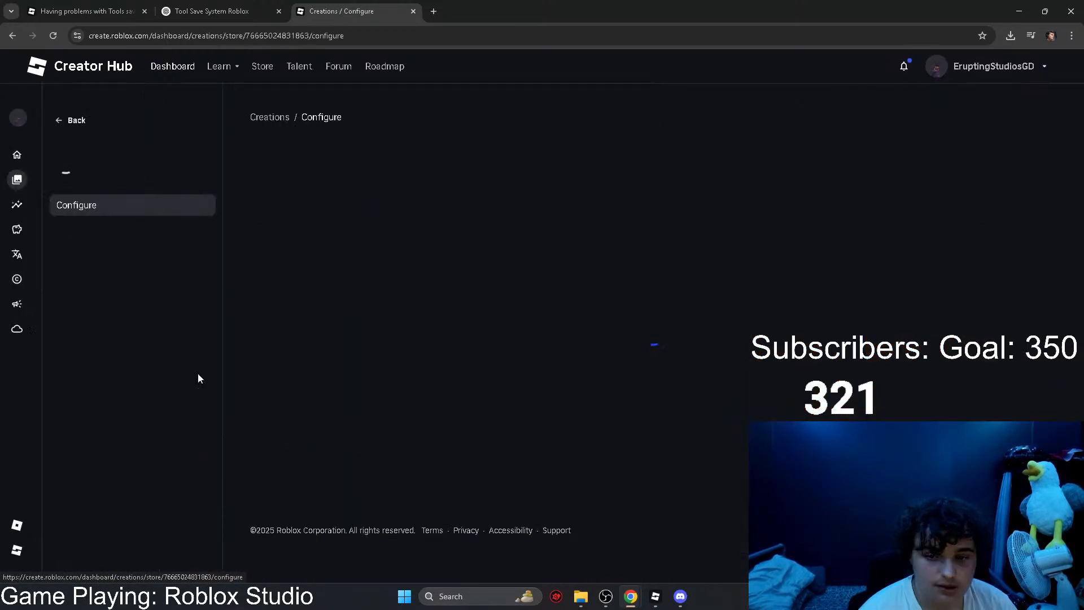
# Step: Switch to Roblox Studio and stop the running playtest of Sword Game Test
pyautogui.click(195, 7)
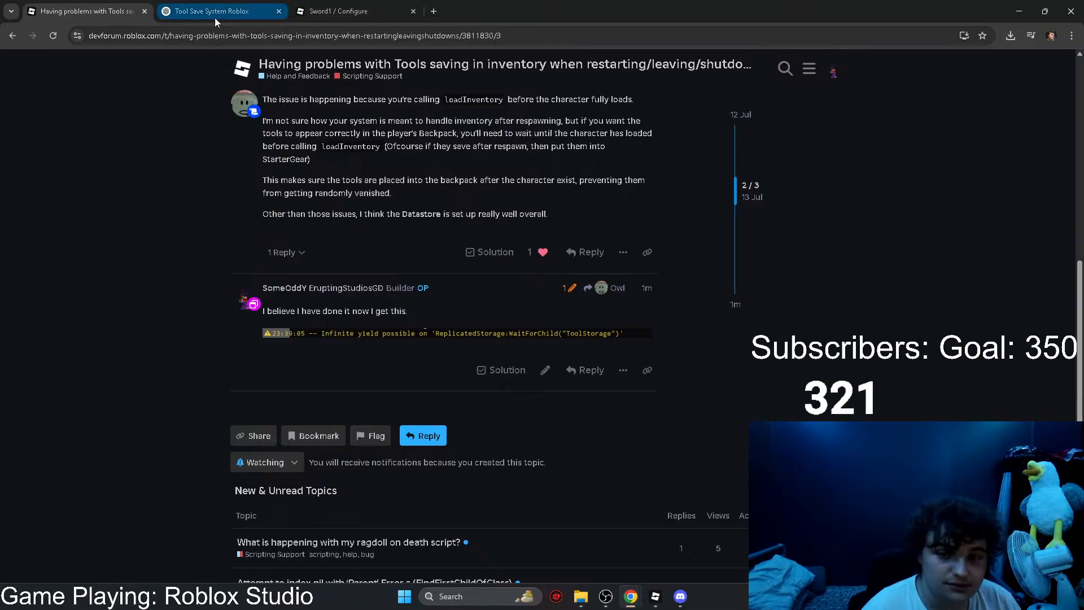
pyautogui.click(184, 5)
pyautogui.click(655, 596)
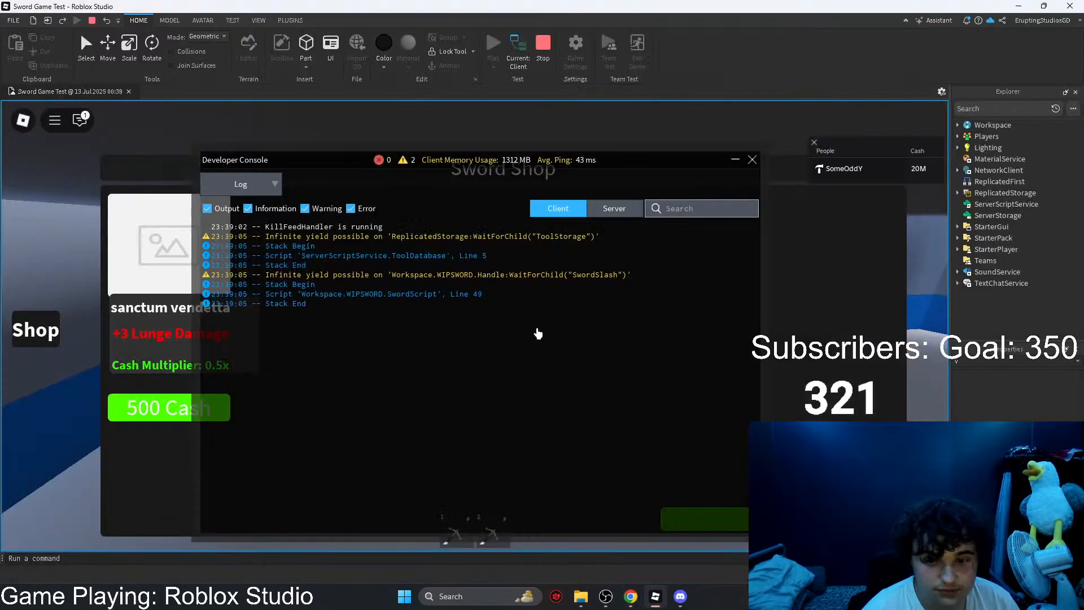
pyautogui.click(543, 46)
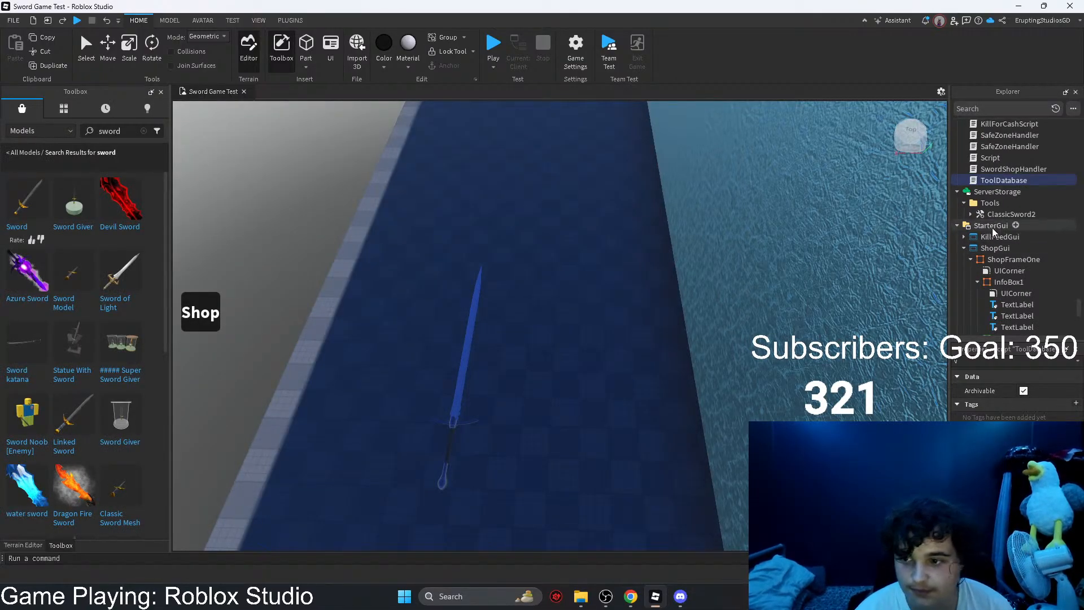
# Step: Move the Shop button upward along the viewport's edge to about 252 px below the top
pyautogui.click(1013, 260)
pyautogui.click(202, 313)
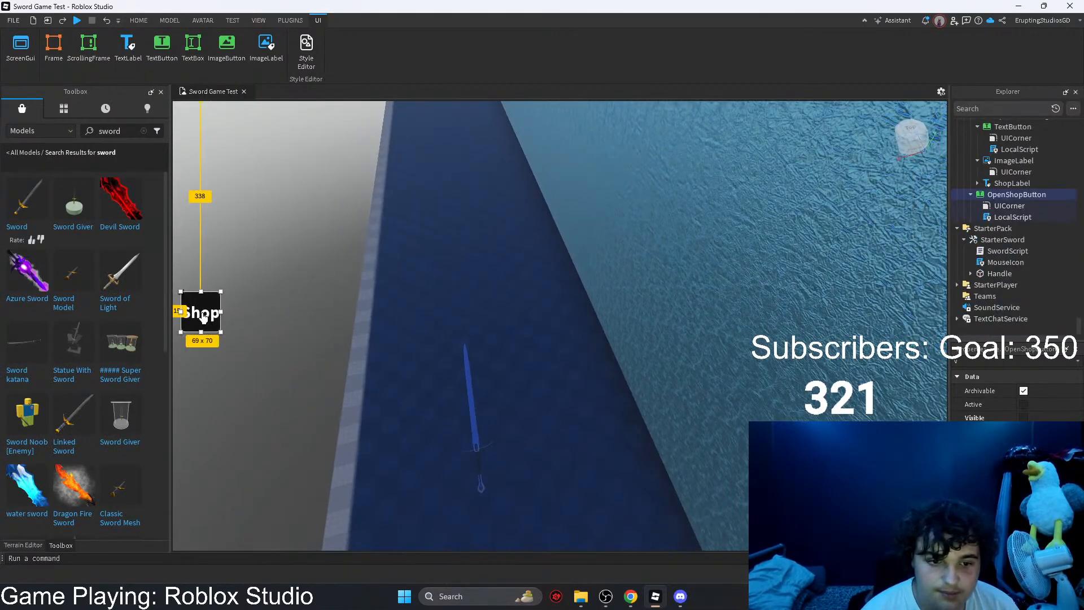
pyautogui.moveTo(204, 316); pyautogui.dragTo(205, 273)
pyautogui.press('s')
pyautogui.press('d')
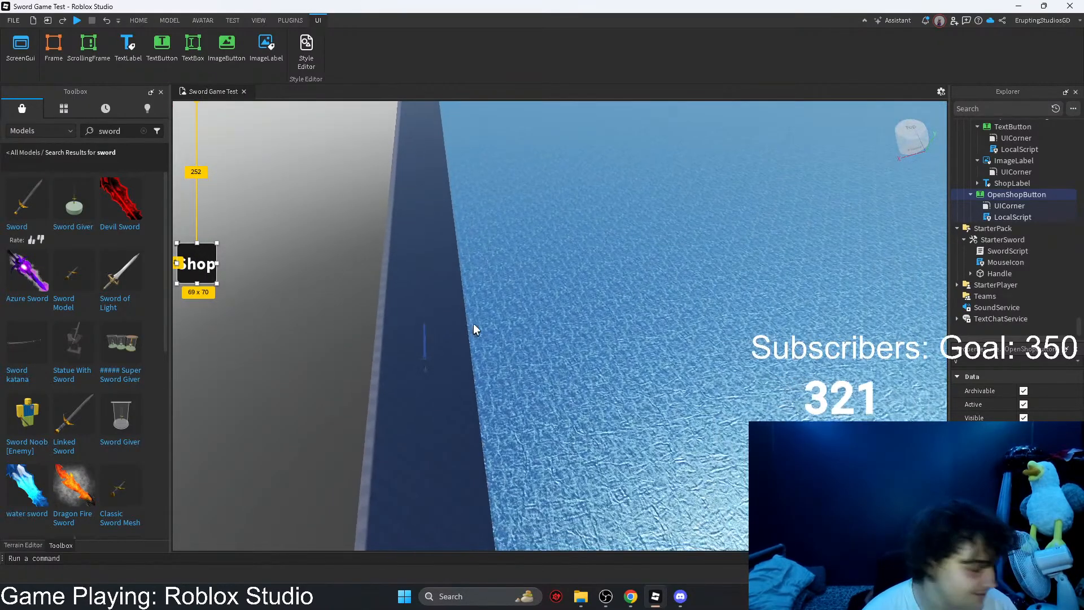
pyautogui.press('d')
# Step: Collapse OpenShopButton in the object hierarchy and select the ShopGui under StarterGui
pyautogui.click(970, 194)
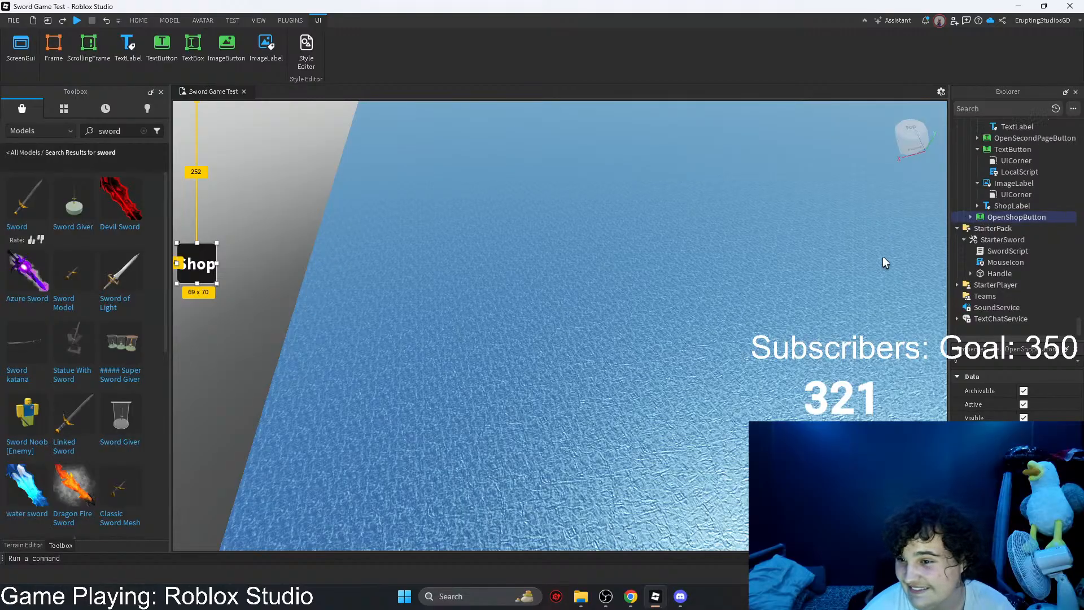
pyautogui.press('s')
pyautogui.press('d')
pyautogui.scroll(4, 1078, 216)
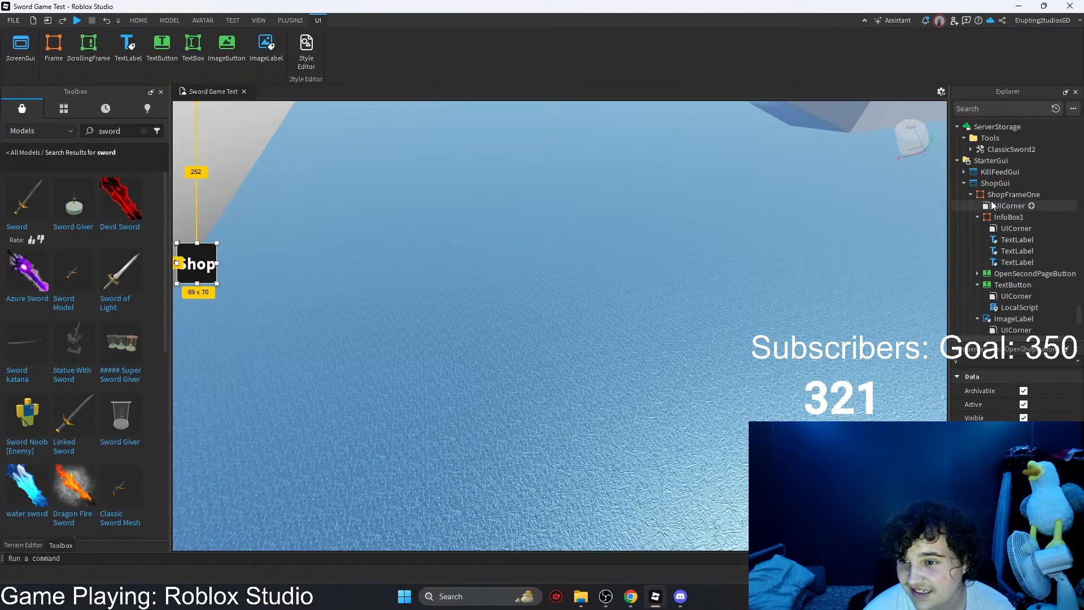
pyautogui.press('d')
pyautogui.press('d')
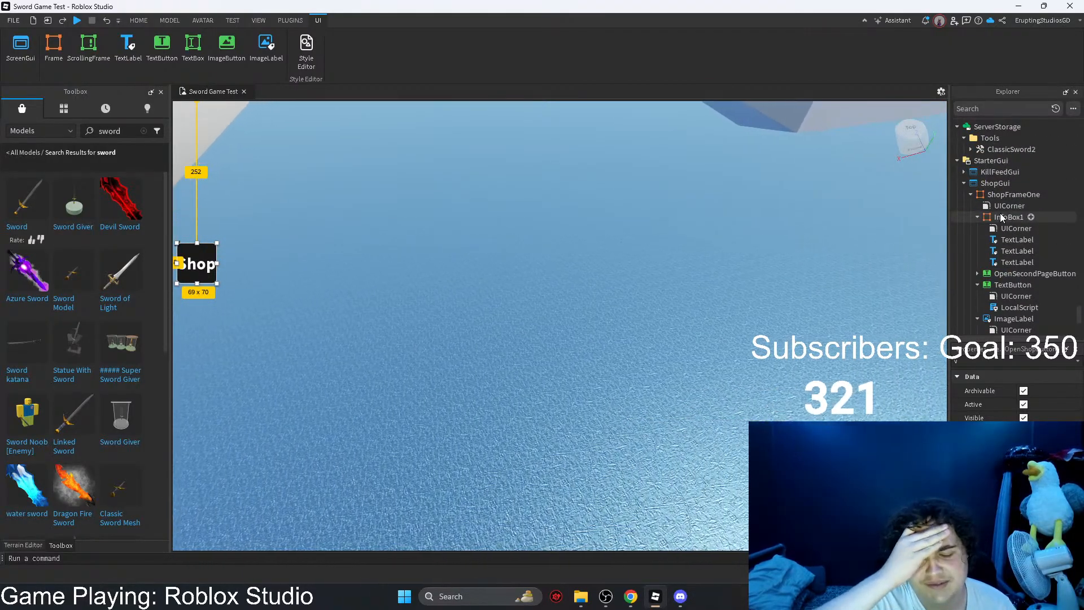
pyautogui.press('d')
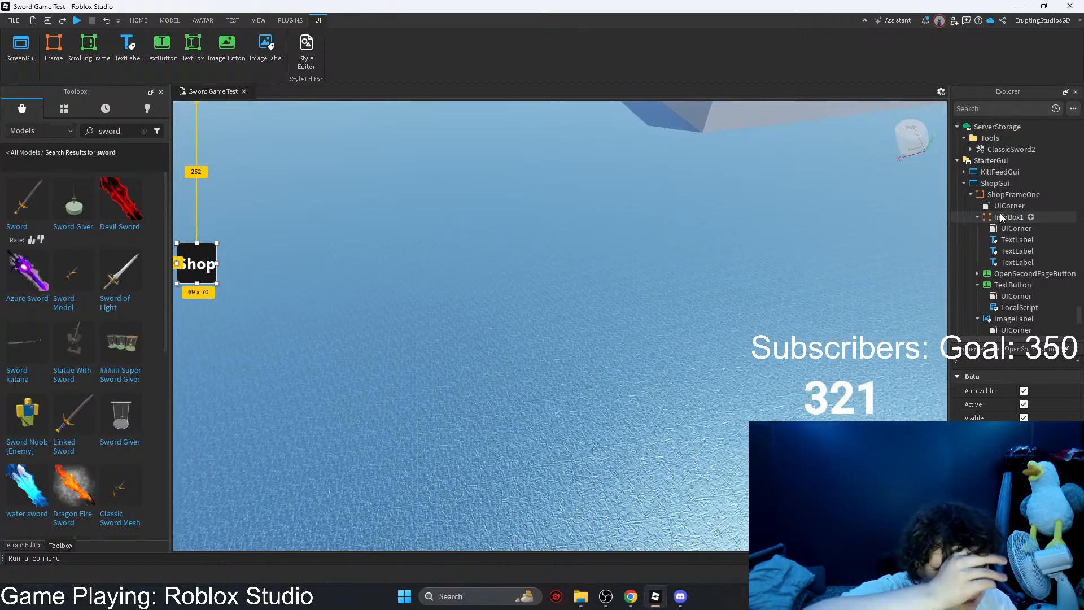
pyautogui.press('d')
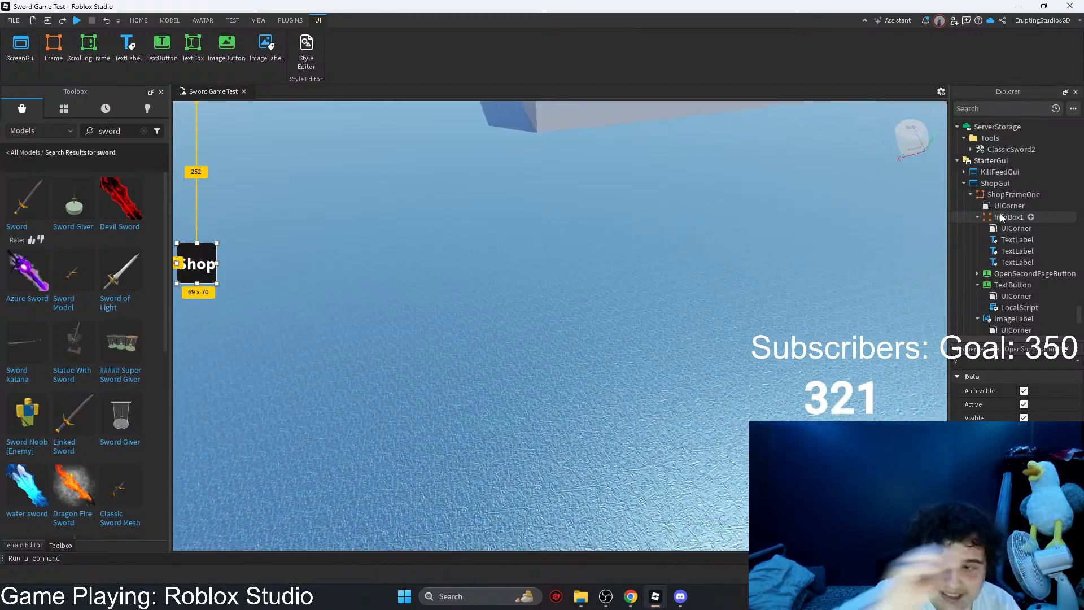
pyautogui.rightClick(987, 194)
pyautogui.click(989, 184)
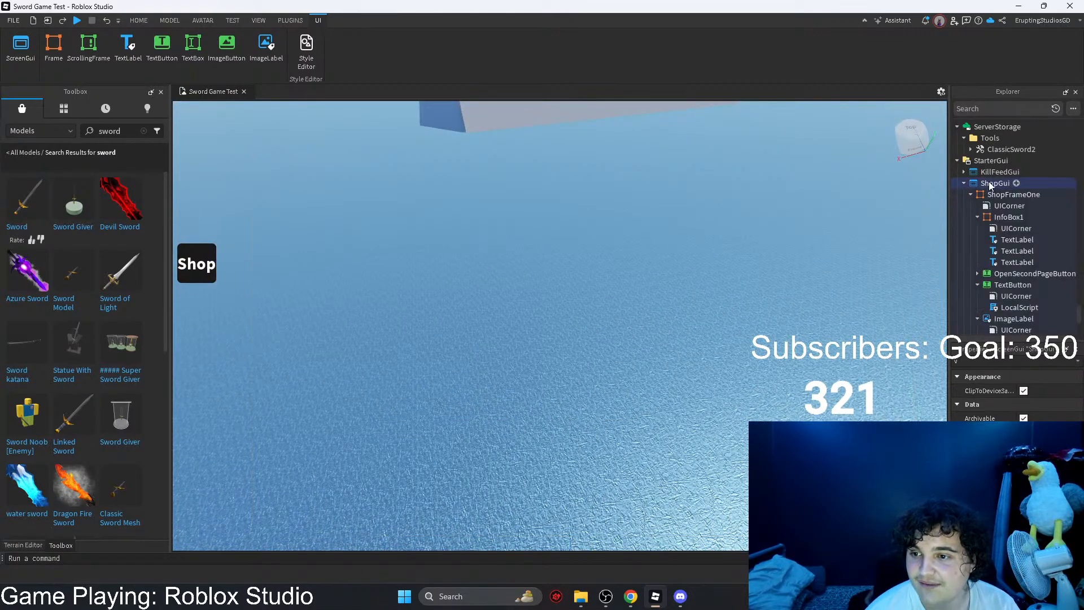
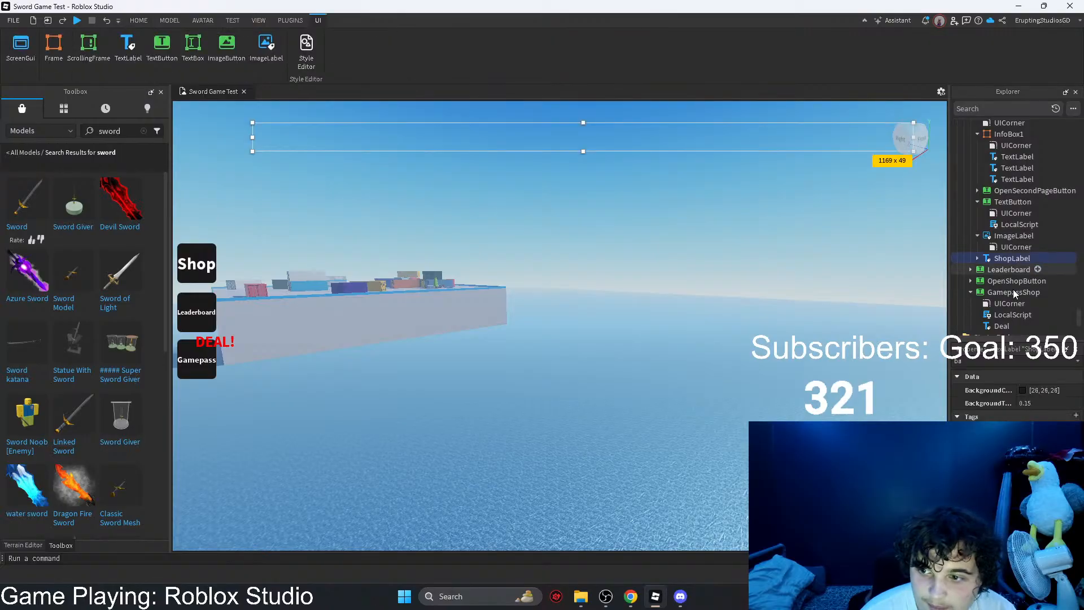
# Step: Set the Deal label's background transparency to 0 and its background colour to [65, 65, 65]
pyautogui.click(203, 338)
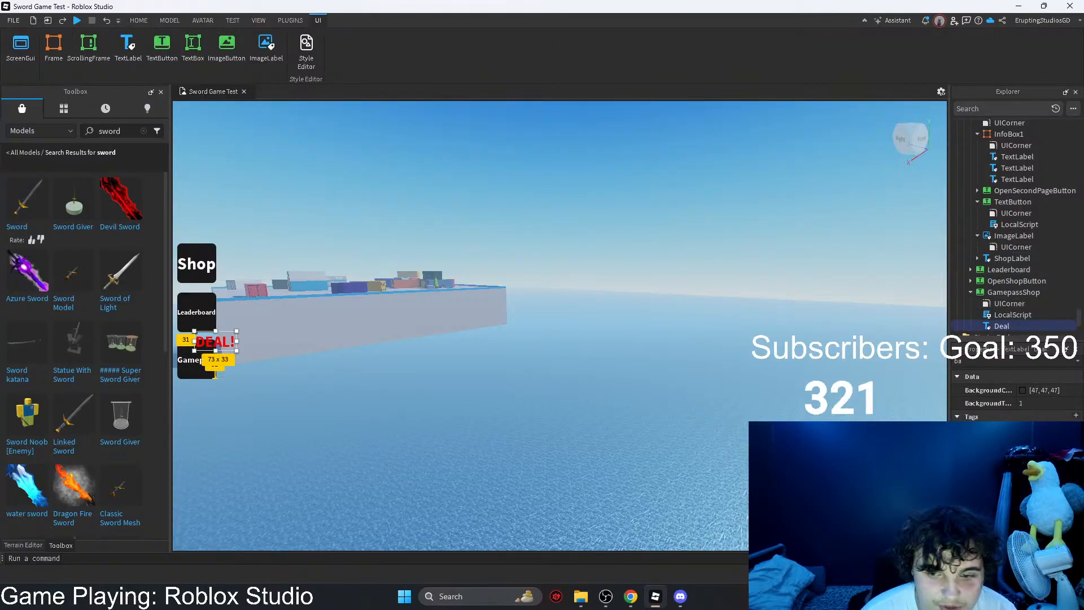
pyautogui.click(1072, 405)
pyautogui.moveTo(1079, 403); pyautogui.dragTo(1024, 403)
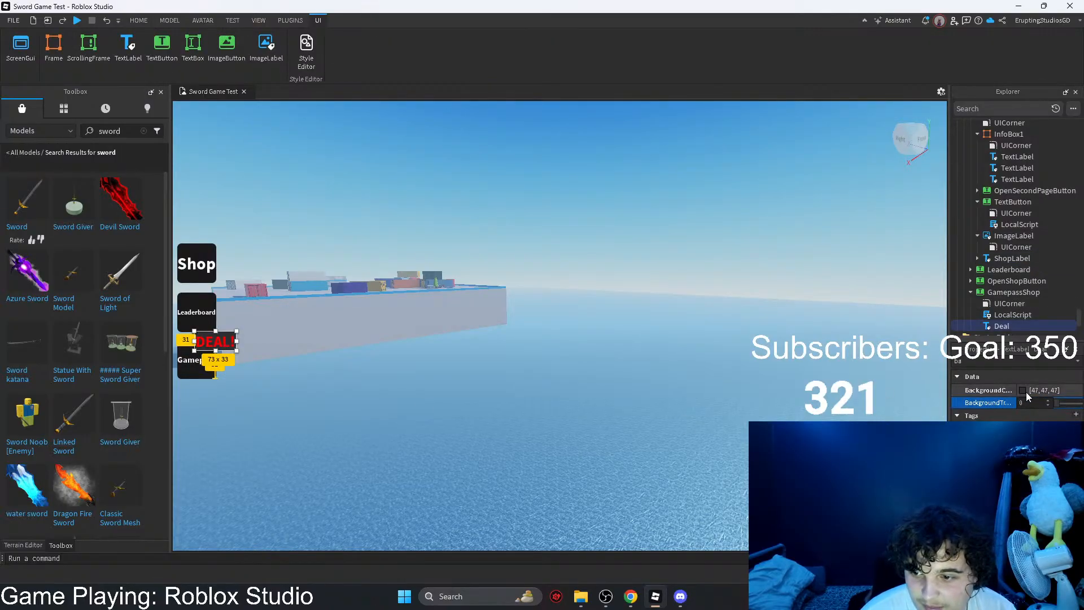
pyautogui.click(1024, 390)
pyautogui.moveTo(673, 289)
pyautogui.mouseDown()
pyautogui.moveTo(675, 307)
pyautogui.moveTo(673, 281)
pyautogui.mouseUp()
pyautogui.click(618, 397)
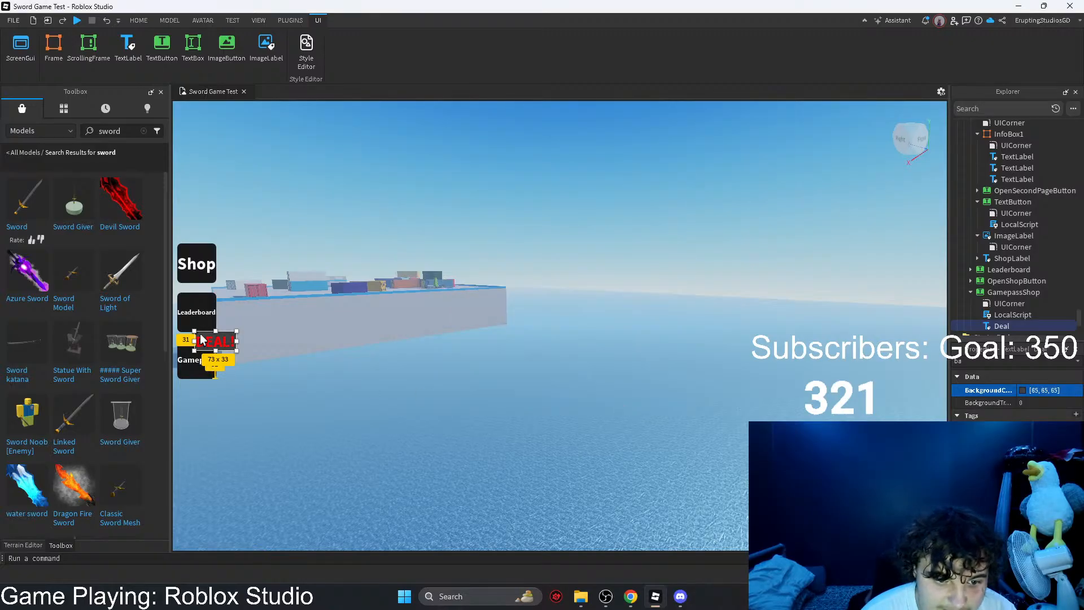
# Step: Move the Gamepass button slightly downward, to about 298 px above the viewport's lower edge
pyautogui.keyDown('ctrl'); pyautogui.click(195, 370); pyautogui.keyUp('ctrl')
pyautogui.moveTo(195, 371); pyautogui.dragTo(196, 375)
pyautogui.click(569, 304)
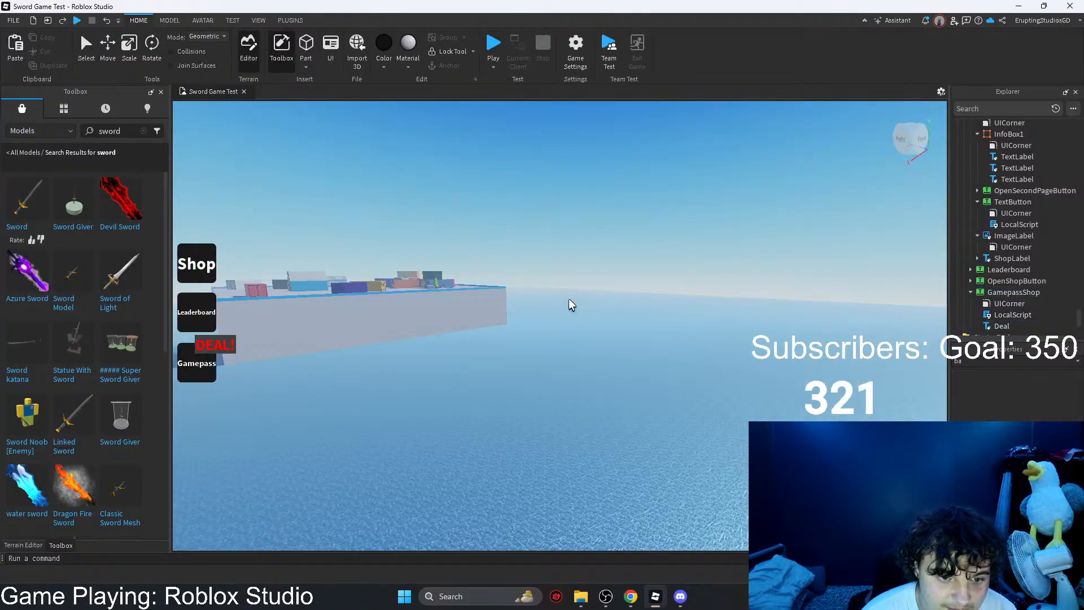
# Step: Add a UICorner to the Deal label under GamepassShop to round its background
pyautogui.click(991, 290)
pyautogui.click(1001, 326)
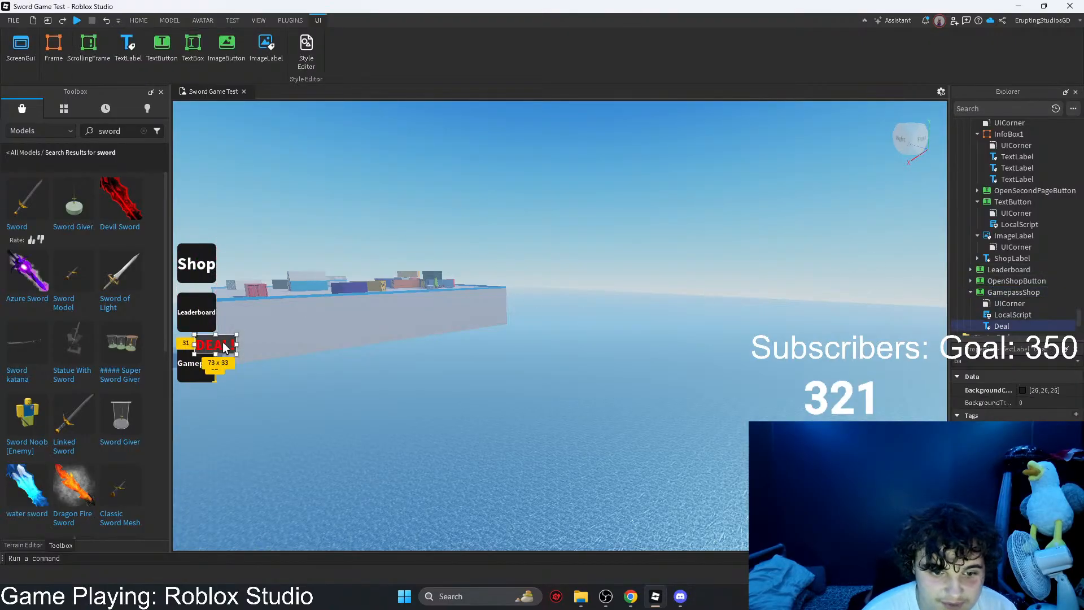
pyautogui.click(1016, 326)
pyautogui.write('ui')
pyautogui.click(946, 359)
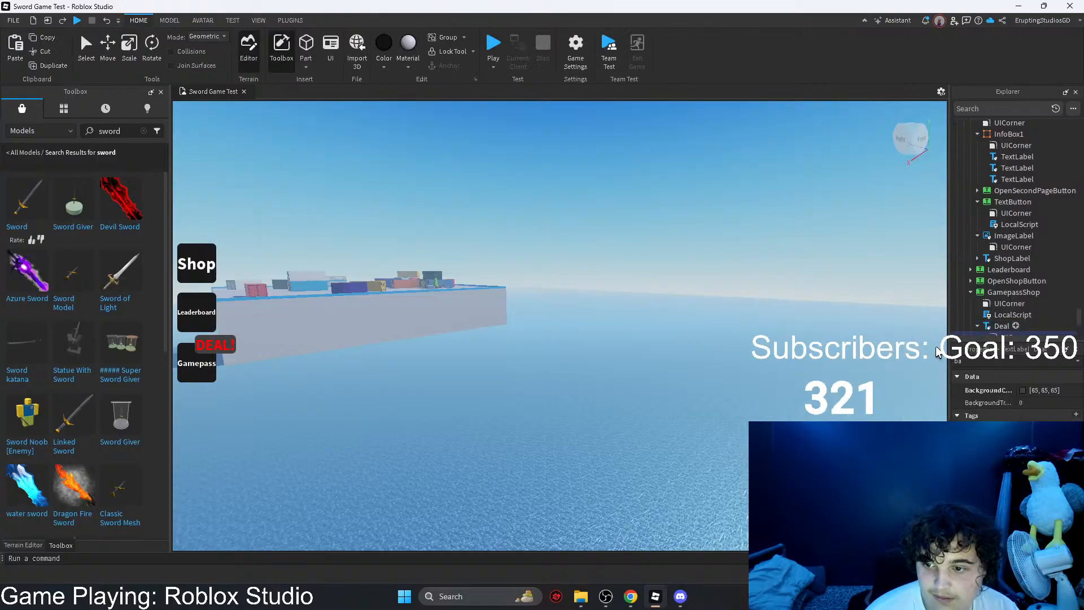
pyautogui.click(698, 237)
pyautogui.click(989, 293)
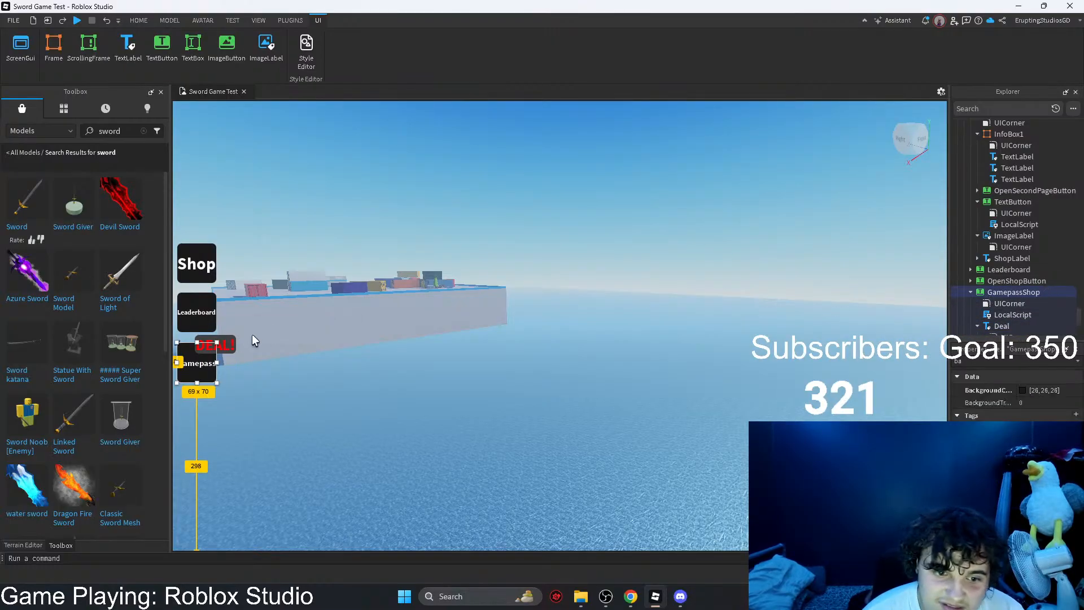
pyautogui.click(217, 340)
pyautogui.moveTo(215, 334); pyautogui.dragTo(215, 336)
pyautogui.click(690, 257)
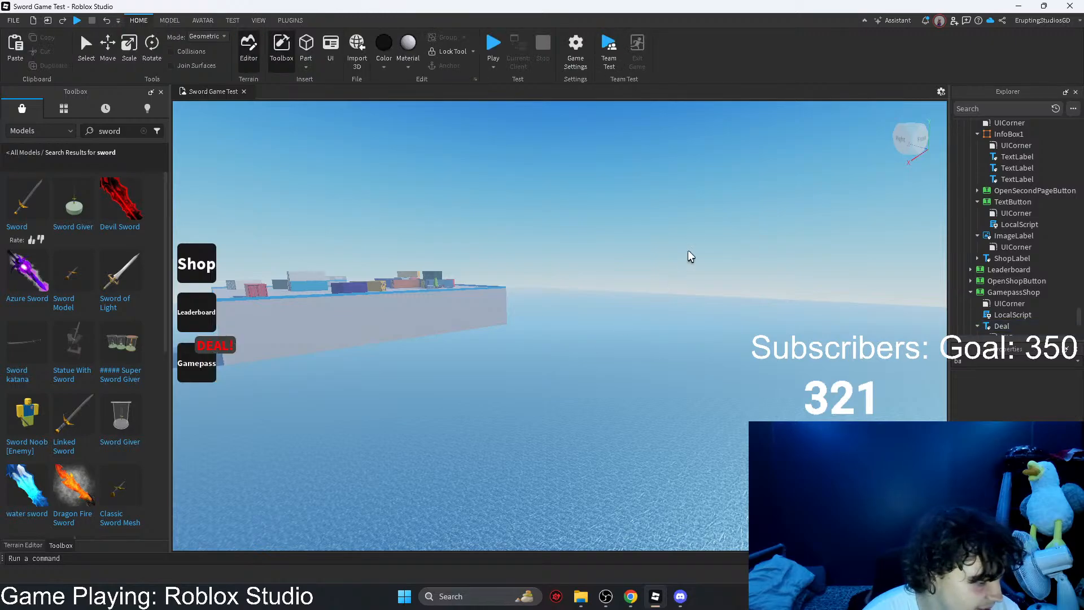
pyautogui.press('s')
pyautogui.moveTo(402, 333); pyautogui.dragTo(500, 353, button='right')
# Step: Move the Shop button slightly upward, widening its gap to the Leaderboard button
pyautogui.click(994, 291)
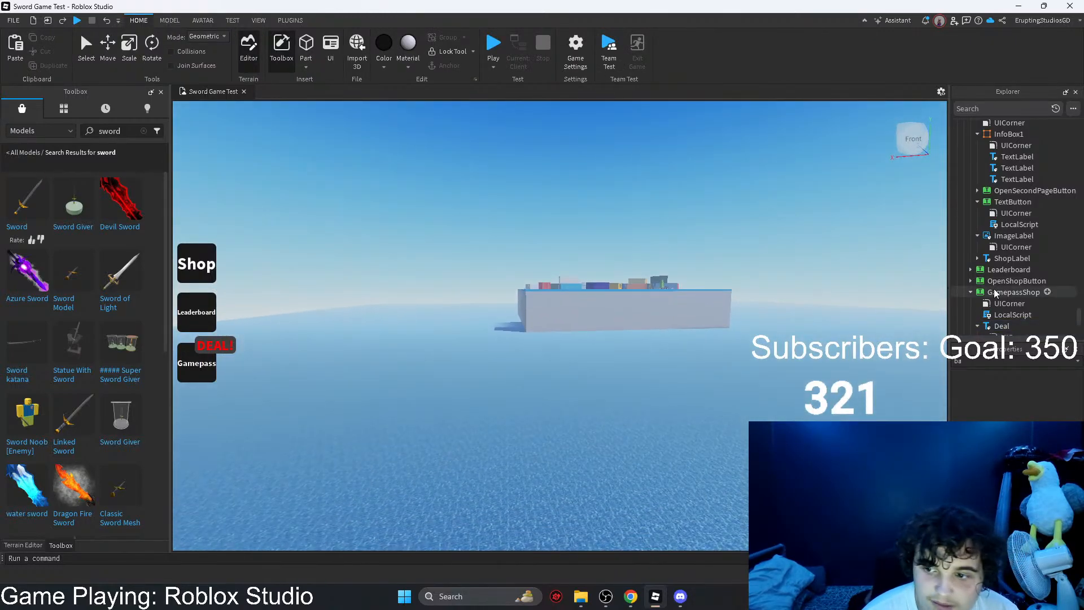
pyautogui.click(194, 265)
pyautogui.moveTo(193, 265); pyautogui.dragTo(194, 262)
pyautogui.click(307, 229)
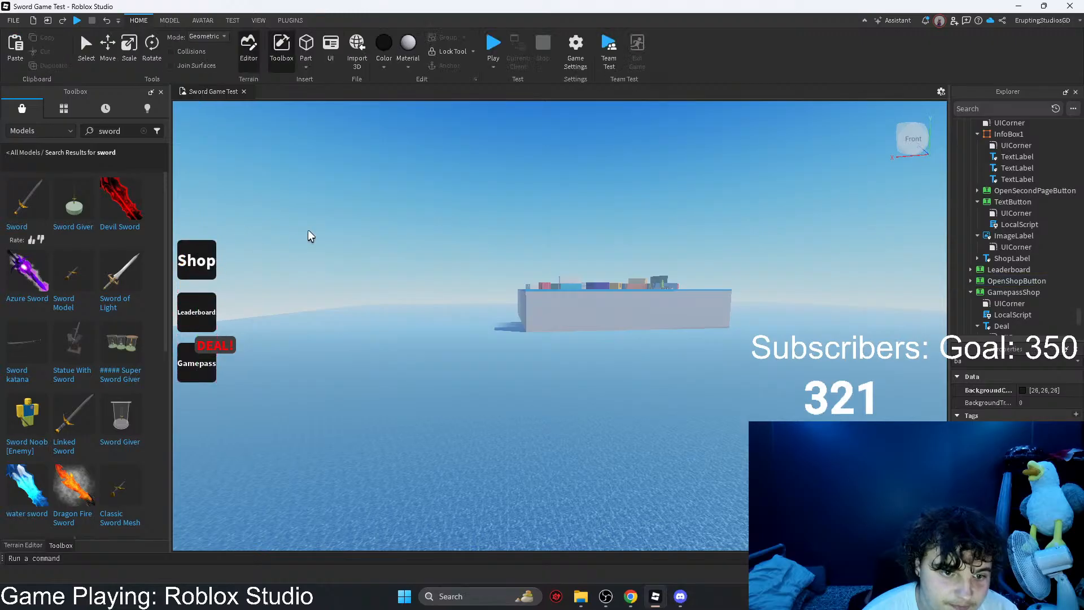
pyautogui.moveTo(307, 229); pyautogui.dragTo(307, 229, button='right')
pyautogui.press('s')
pyautogui.press('w')
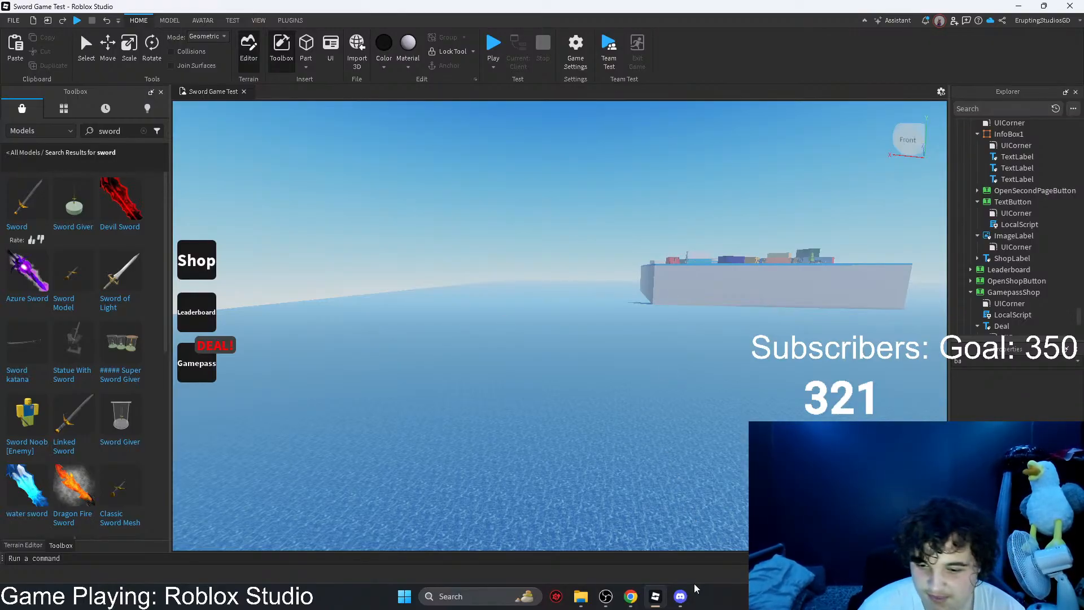
# Step: Check the newest sword picture in the Discord direct messages and switch to Chrome
pyautogui.click(680, 596)
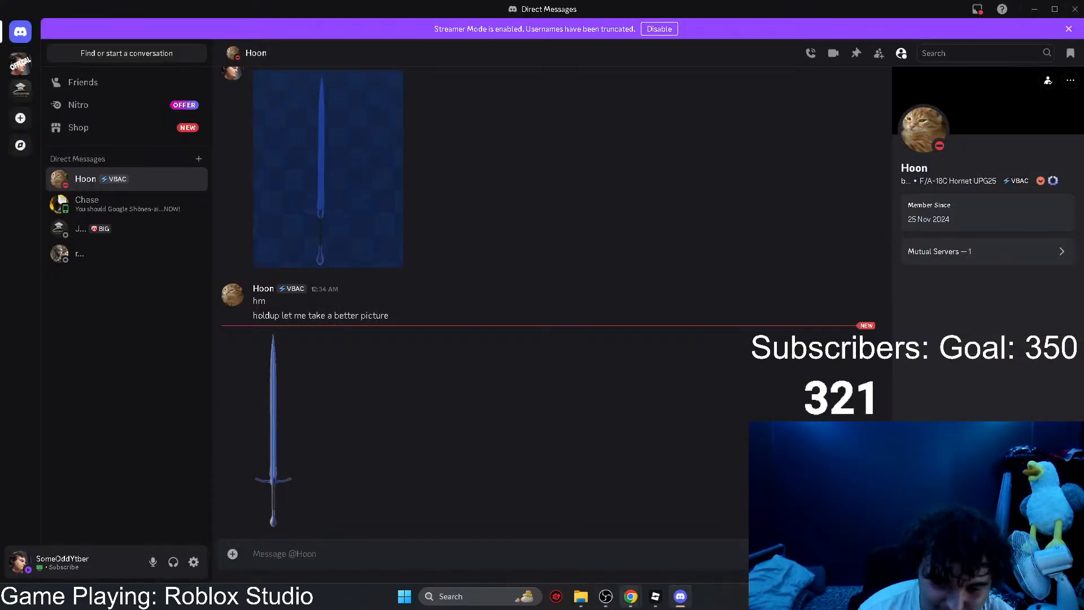
pyautogui.moveTo(631, 596)
pyautogui.click(665, 557)
pyautogui.scroll(-1, 507, 432)
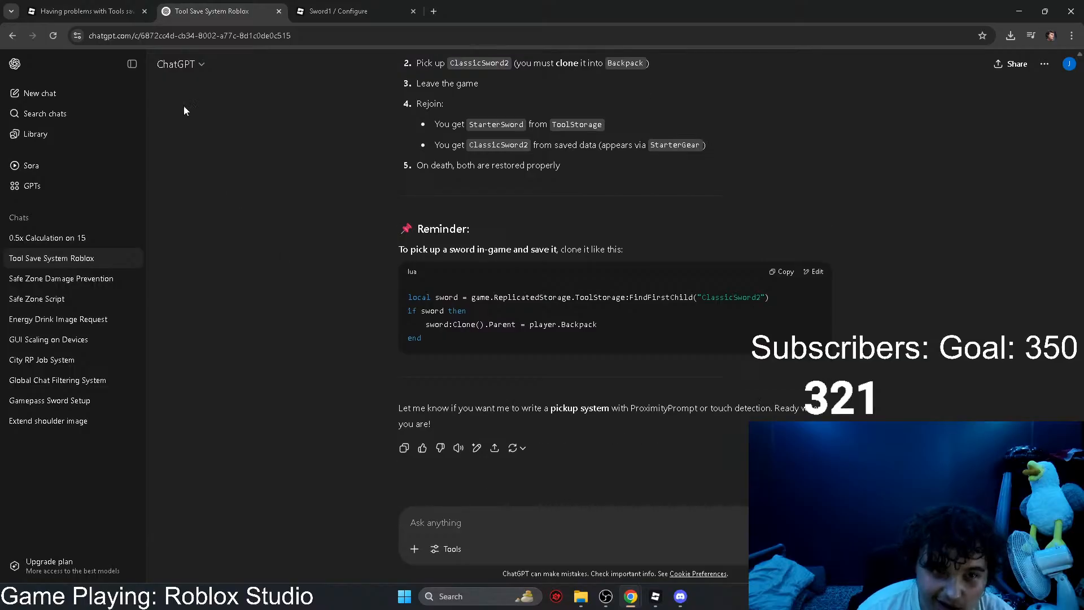
# Step: Open the new Developer Forum notification and read the latest reply in the topic about custom swords made with Blender
pyautogui.click(84, 11)
pyautogui.scroll(-3, 340, 307)
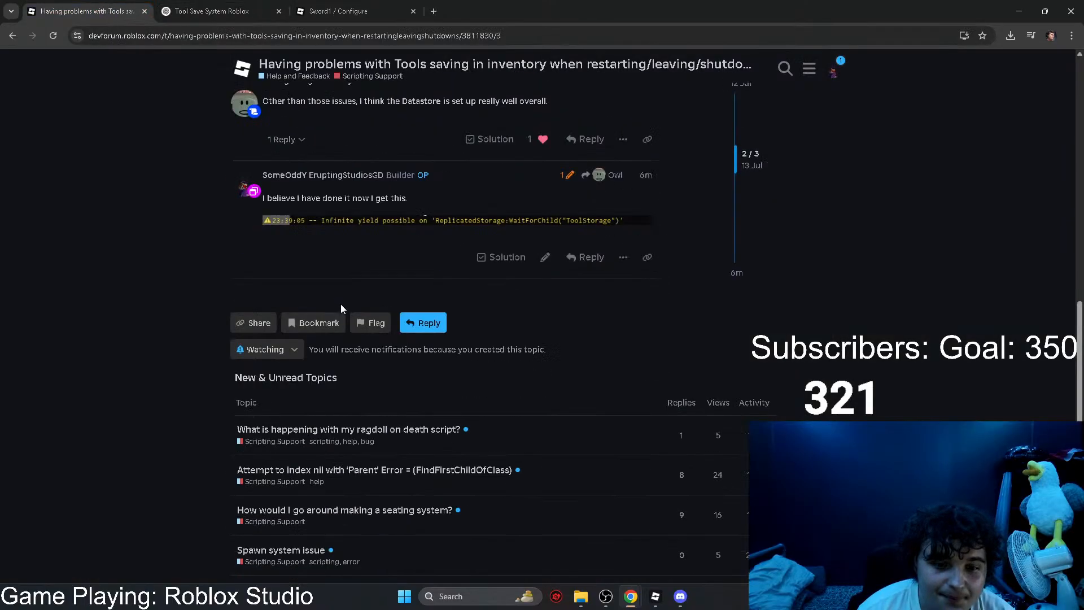
pyautogui.click(833, 71)
pyautogui.click(749, 106)
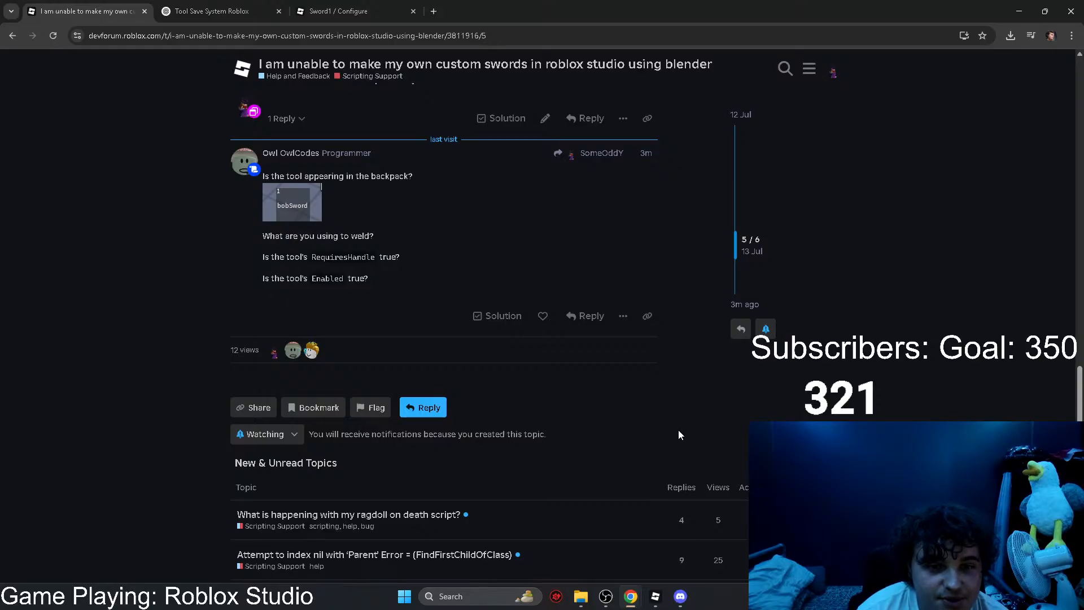
pyautogui.middleClick(660, 412)
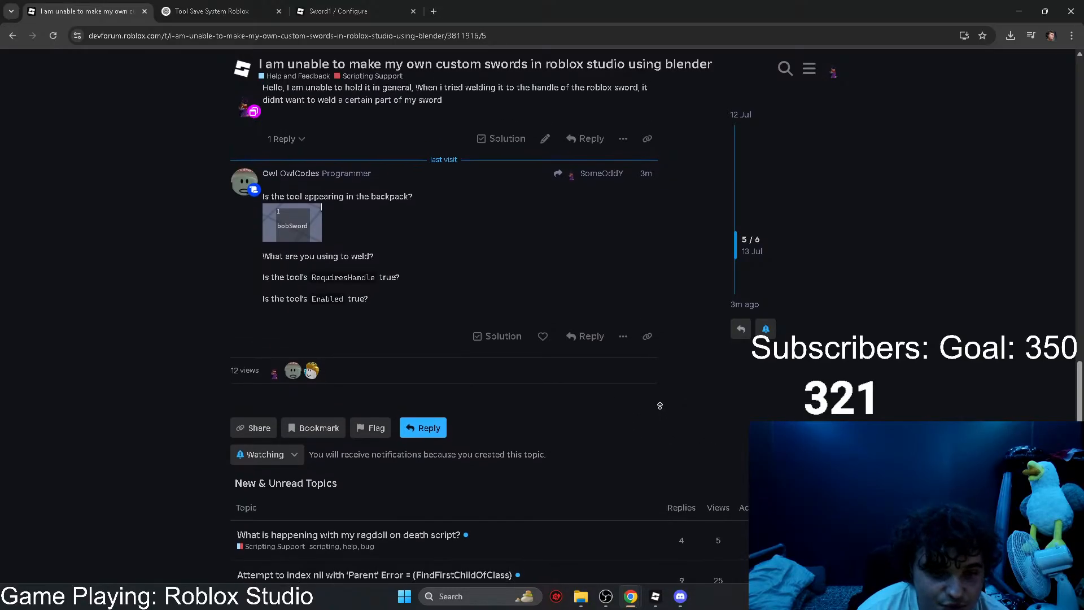
pyautogui.middleClick(659, 408)
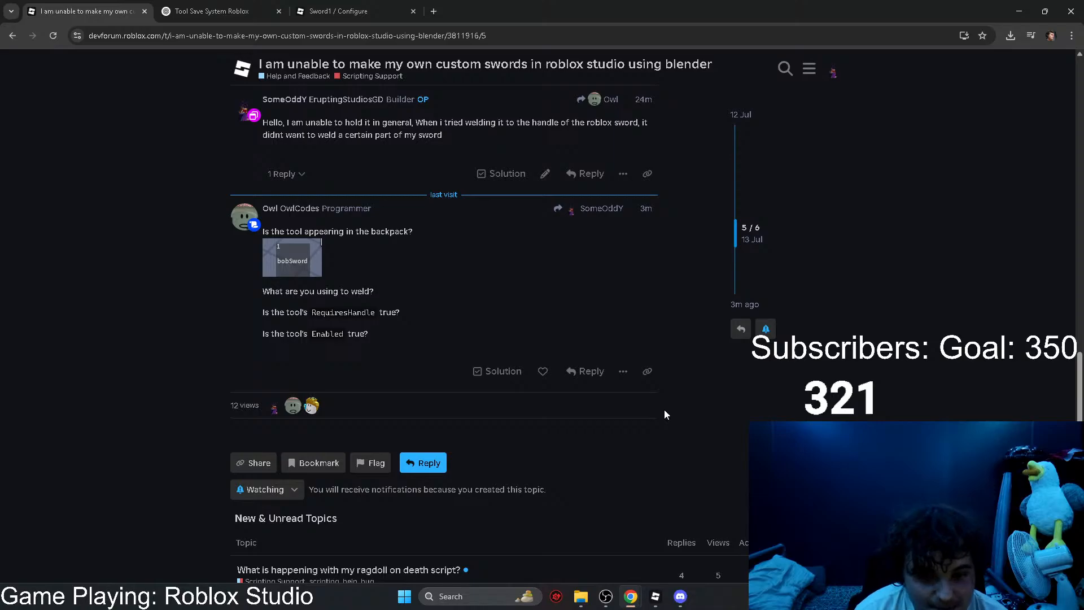
# Step: Like the latest forum reply and start an answer to it with the numbered item "1. Tool doesnt appear in backpack"
pyautogui.click(540, 372)
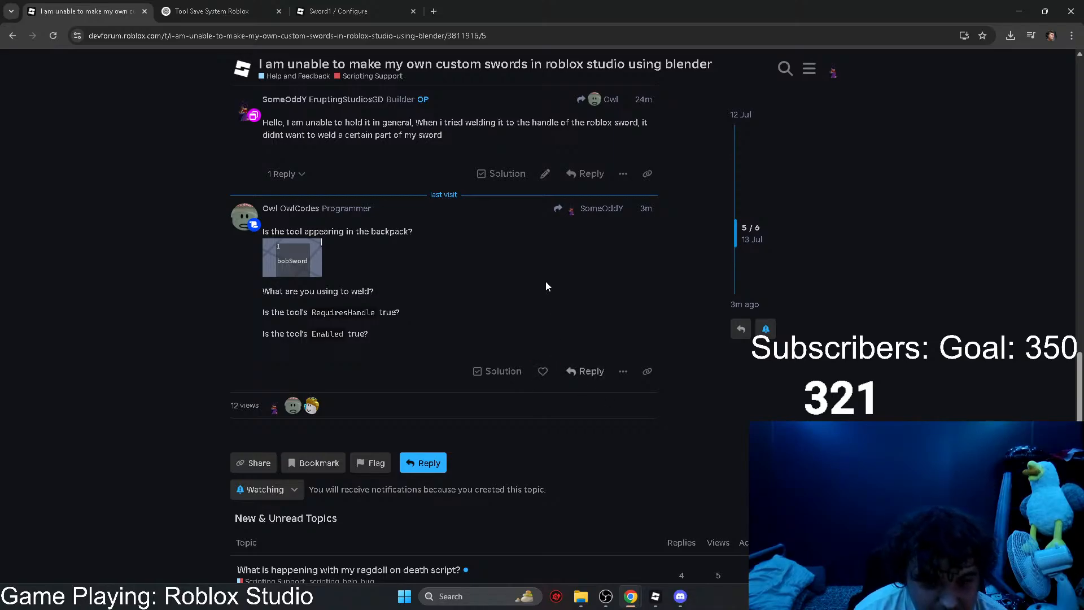
pyautogui.click(542, 371)
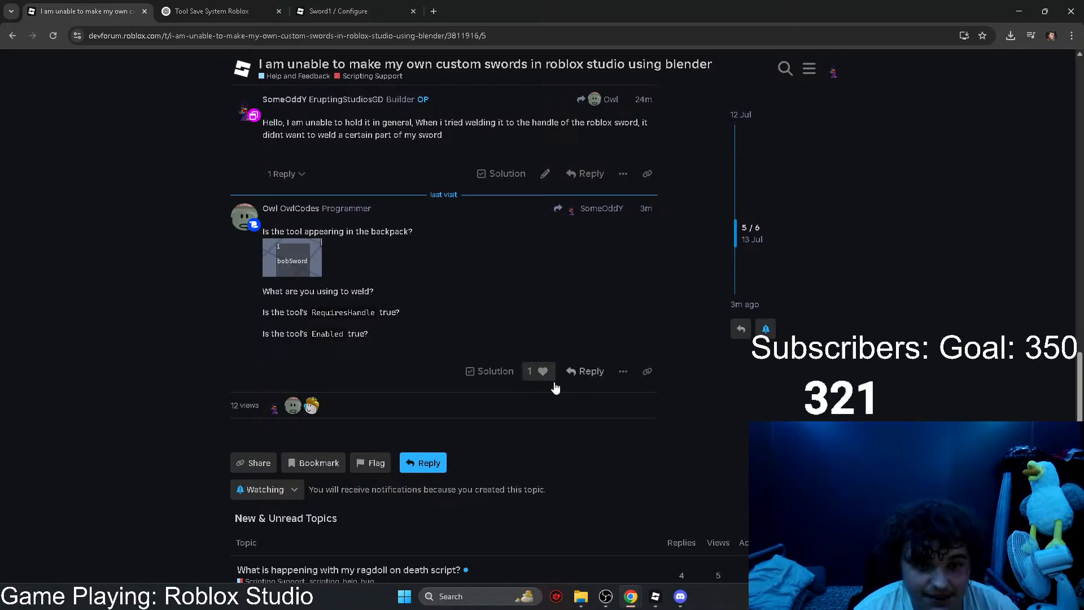
pyautogui.click(584, 372)
pyautogui.write('1')
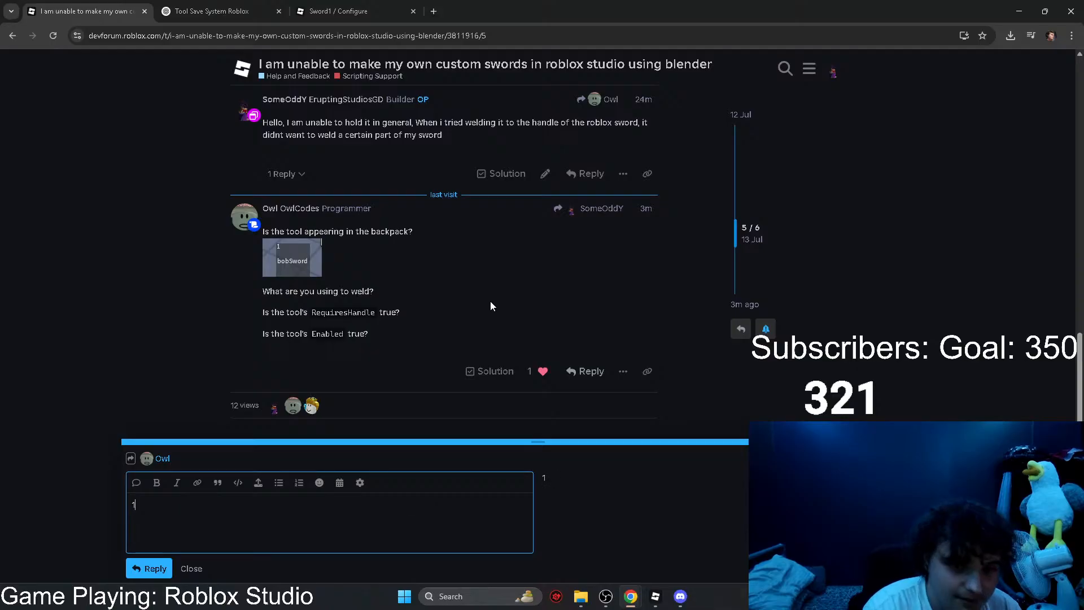
pyautogui.write('. Tool doesnt a')
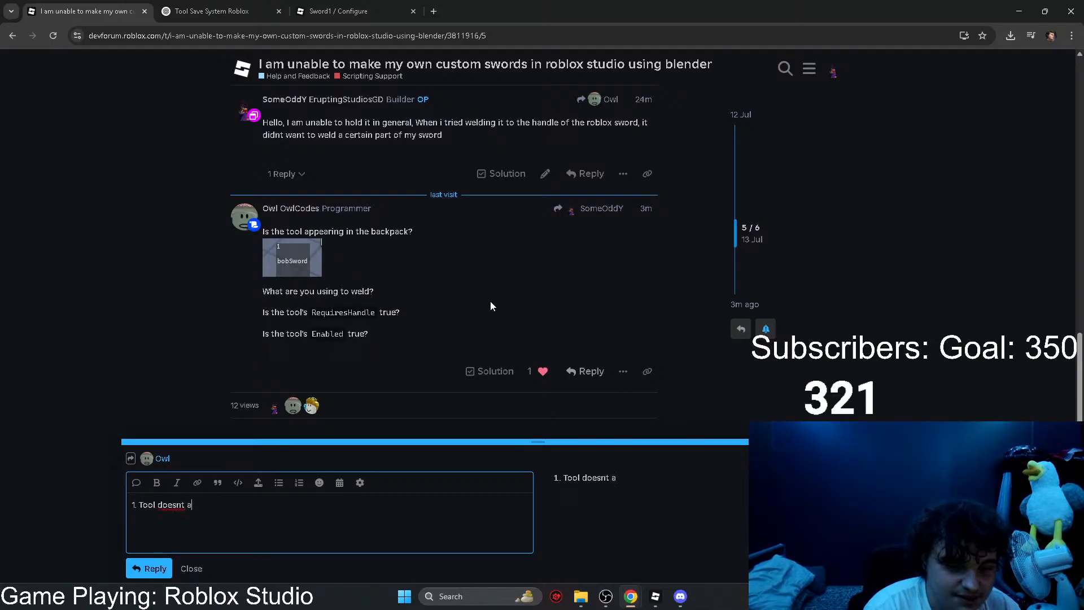
pyautogui.write('ppear in backpack')
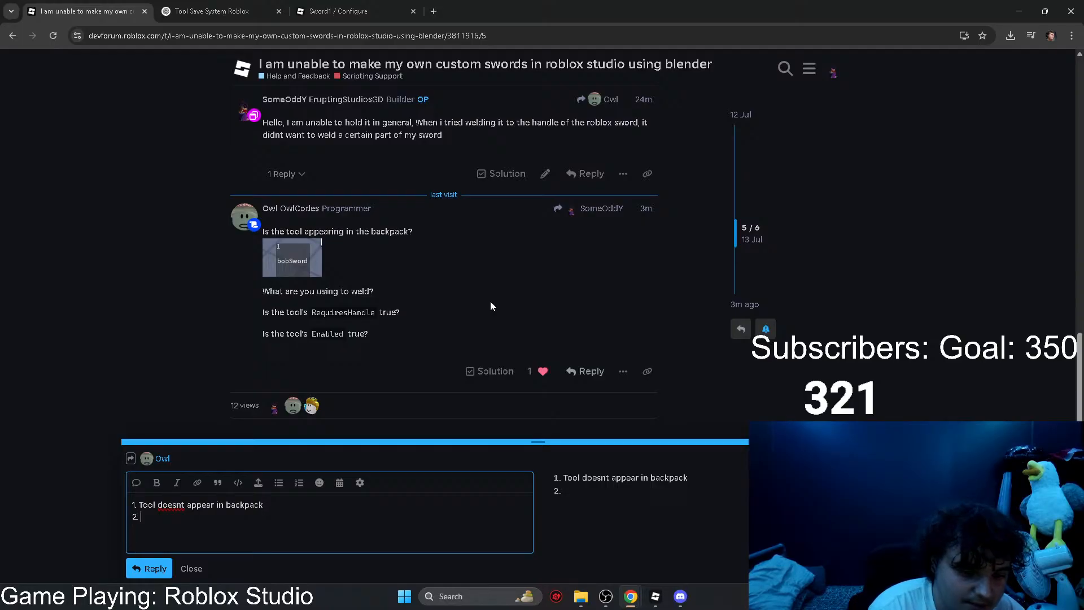
# Step: Write the second item of the reply as "2. Im trying to weld the Handle,"
pyautogui.write('yi')
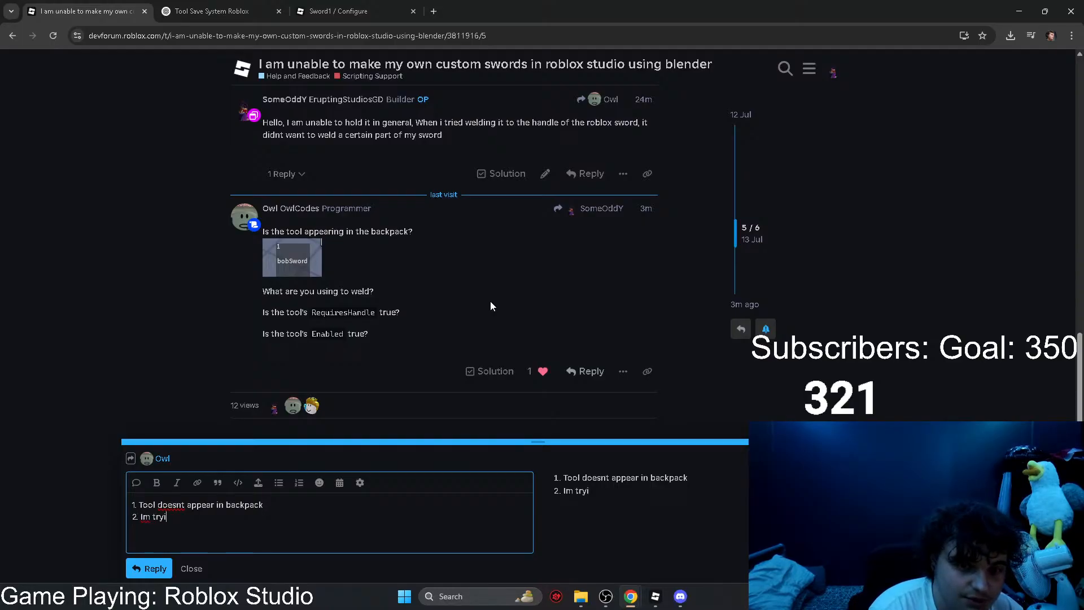
pyautogui.write('ng to weld the Han')
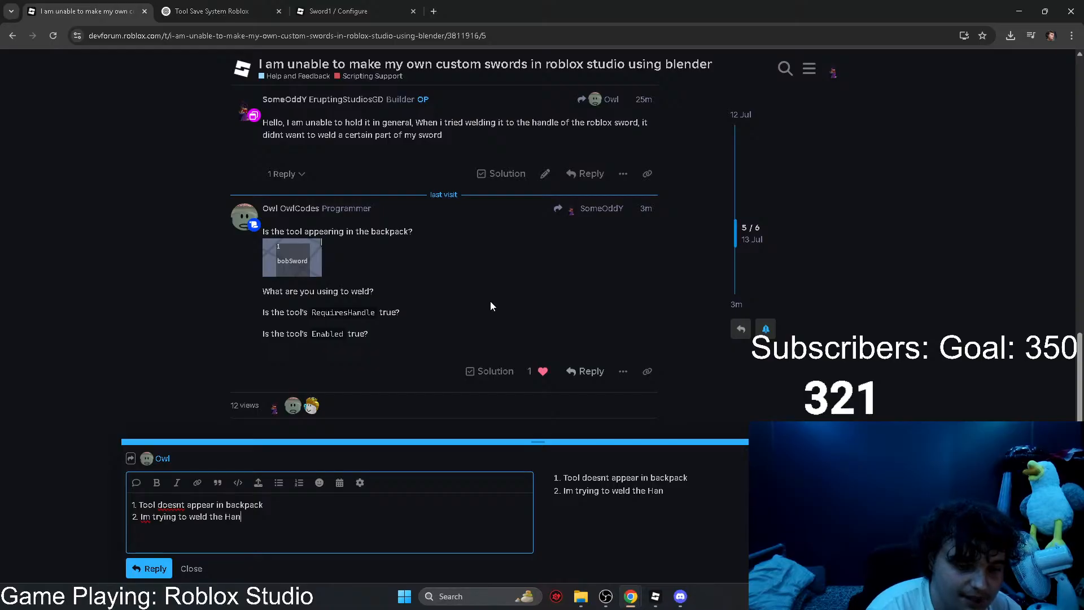
pyautogui.write('dle,')
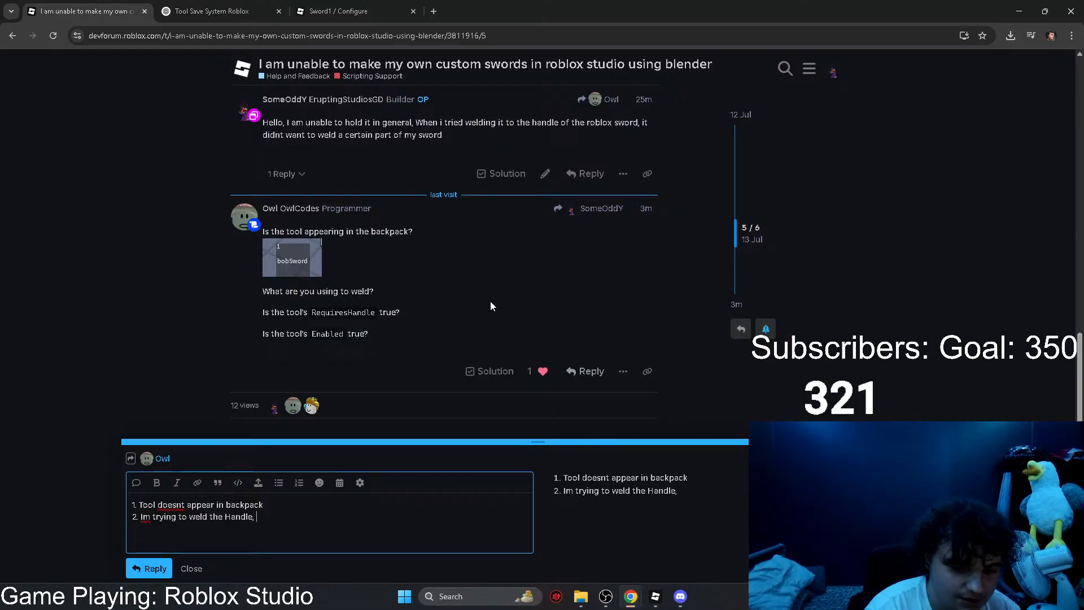
# Step: Switch to Roblox Studio, find the blue custom sword lying on the dark floor and select it
pyautogui.moveTo(655, 596)
pyautogui.click(645, 540)
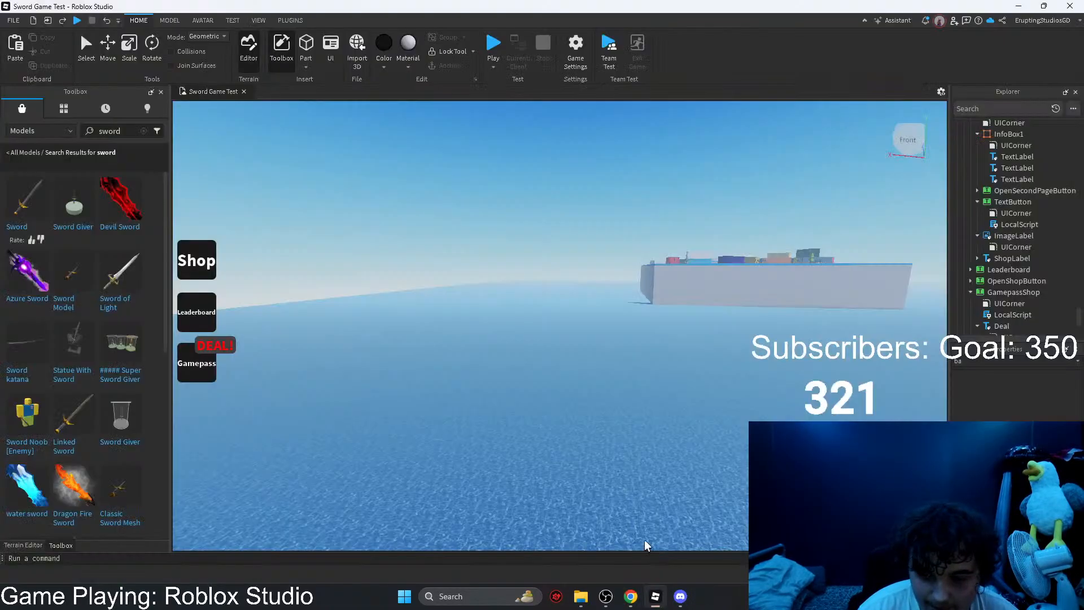
pyautogui.press('w')
pyautogui.press('a')
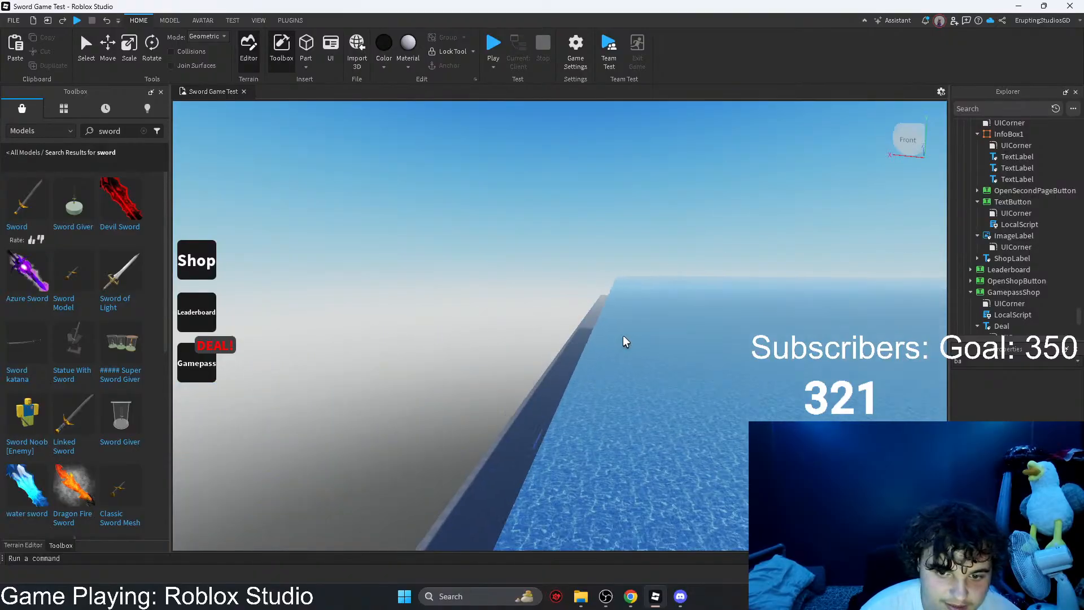
pyautogui.scroll(5, 538, 445)
pyautogui.press('a')
pyautogui.hotkey('ctrl', '3')
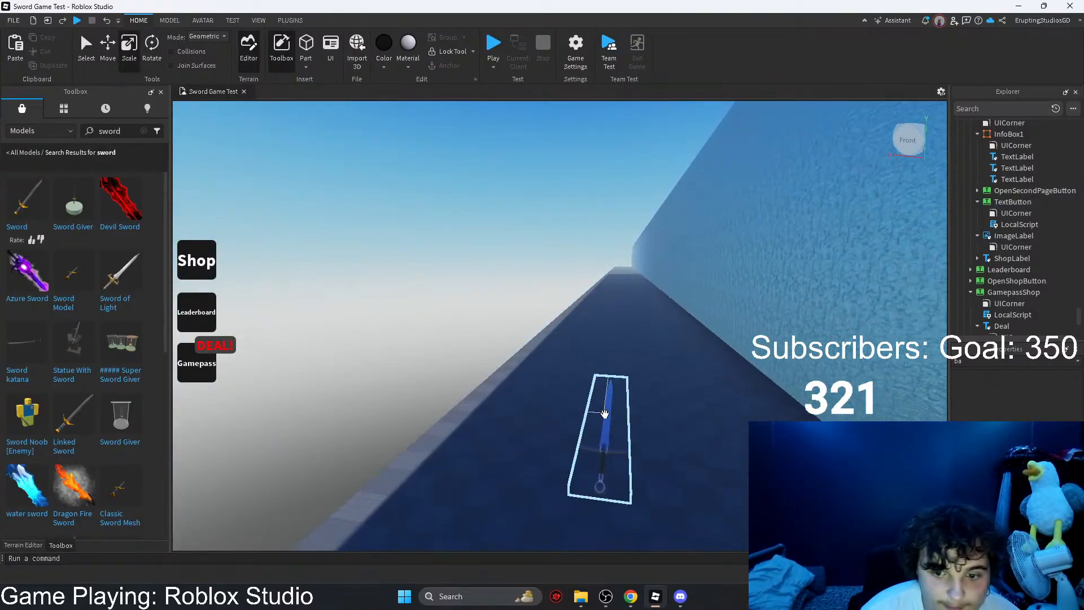
pyautogui.click(605, 414)
pyautogui.moveTo(604, 413); pyautogui.dragTo(615, 420, button='right')
pyautogui.press('w')
pyautogui.press('d')
# Step: Collapse the Handle, Metal and Sword parts of WIPSWORD's Sword model in the object hierarchy to check the part names
pyautogui.click(990, 215)
pyautogui.moveTo(819, 253); pyautogui.dragTo(819, 255, button='right')
pyautogui.click(968, 204)
pyautogui.click(980, 215)
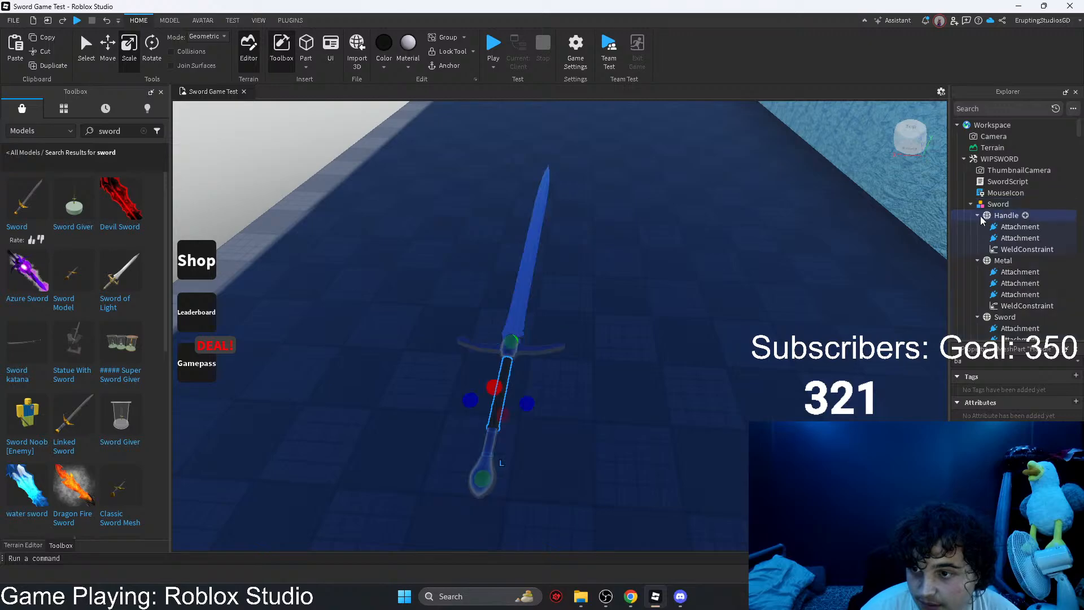
pyautogui.click(978, 215)
pyautogui.click(977, 227)
pyautogui.click(977, 238)
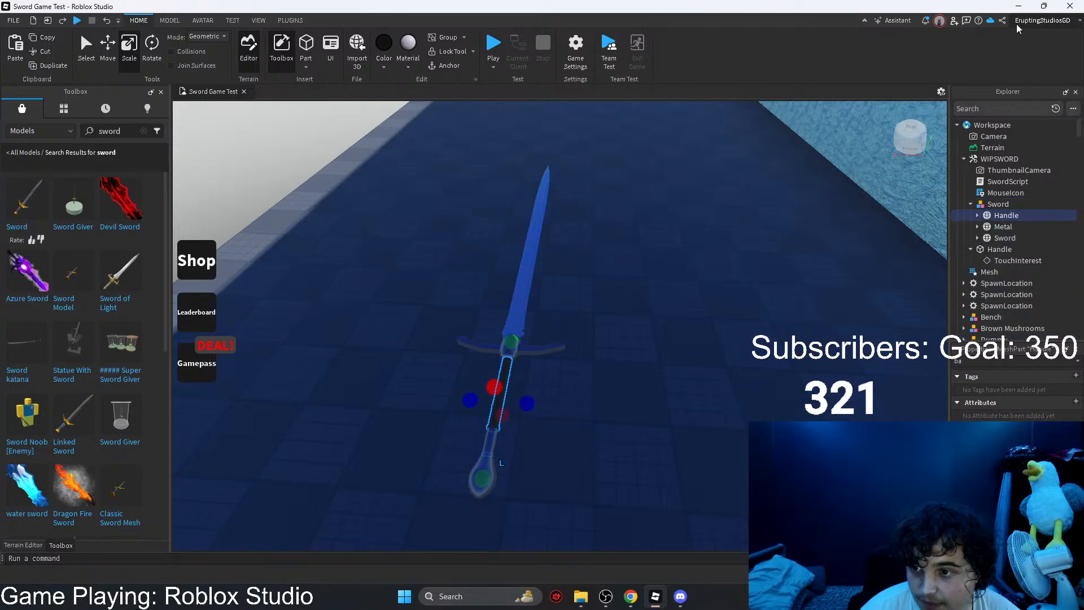
# Step: Return to the forum reply in the browser and extend its second item with "Blade,"
pyautogui.click(1018, 7)
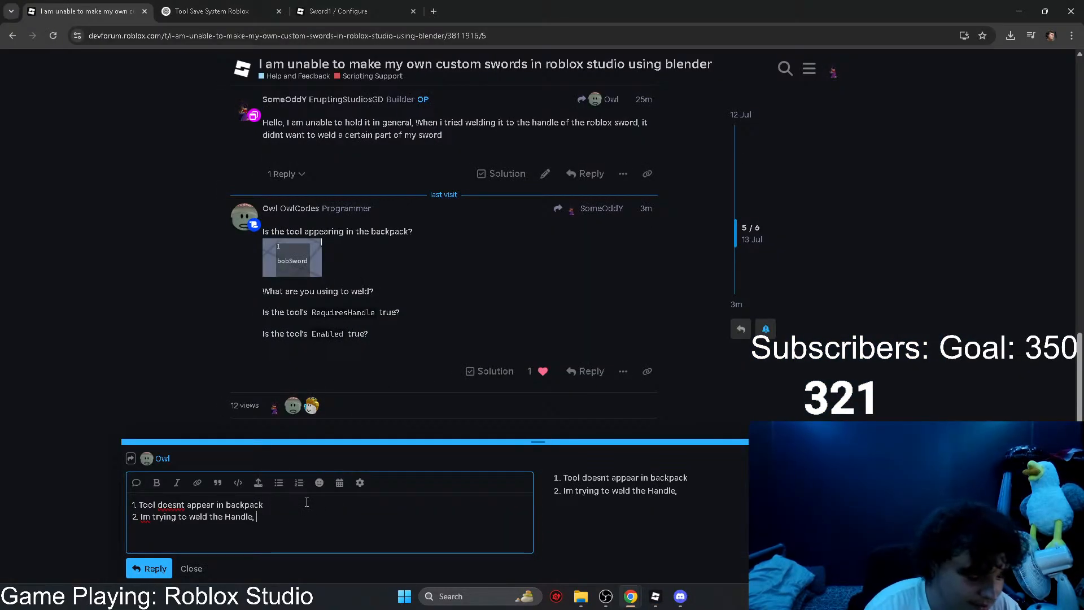
pyautogui.write('T')
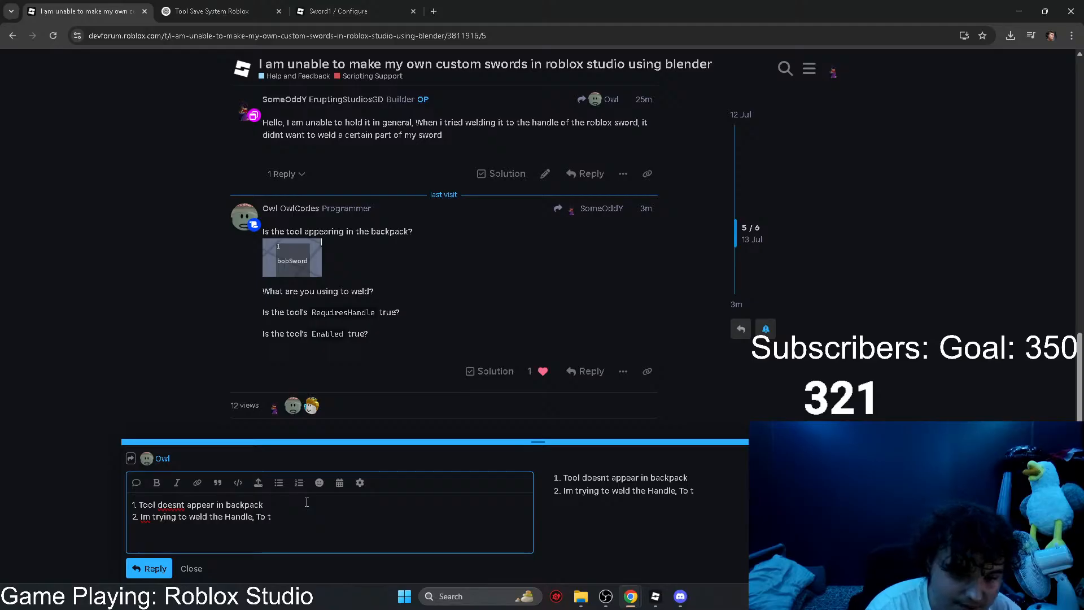
pyautogui.write('o t')
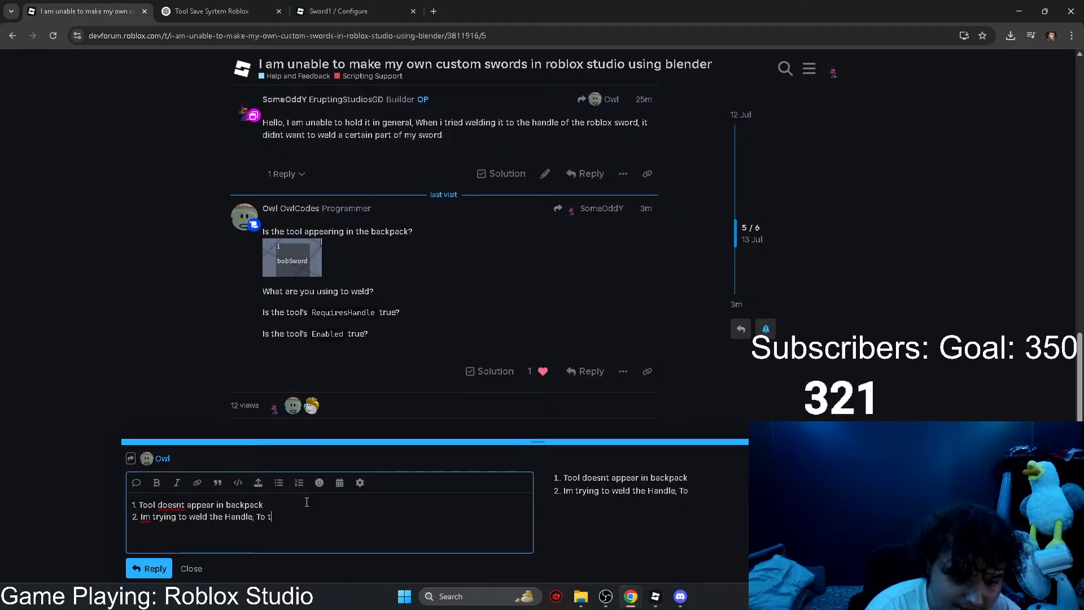
pyautogui.write('he M')
pyautogui.press('BackSpace')
pyautogui.press('BackSpace')
pyautogui.press('BackSpace')
pyautogui.press('BackSpace')
pyautogui.press('BackSpace')
pyautogui.press('BackSpace')
pyautogui.press('BackSpace')
pyautogui.press('BackSpace')
pyautogui.press('BackSpace')
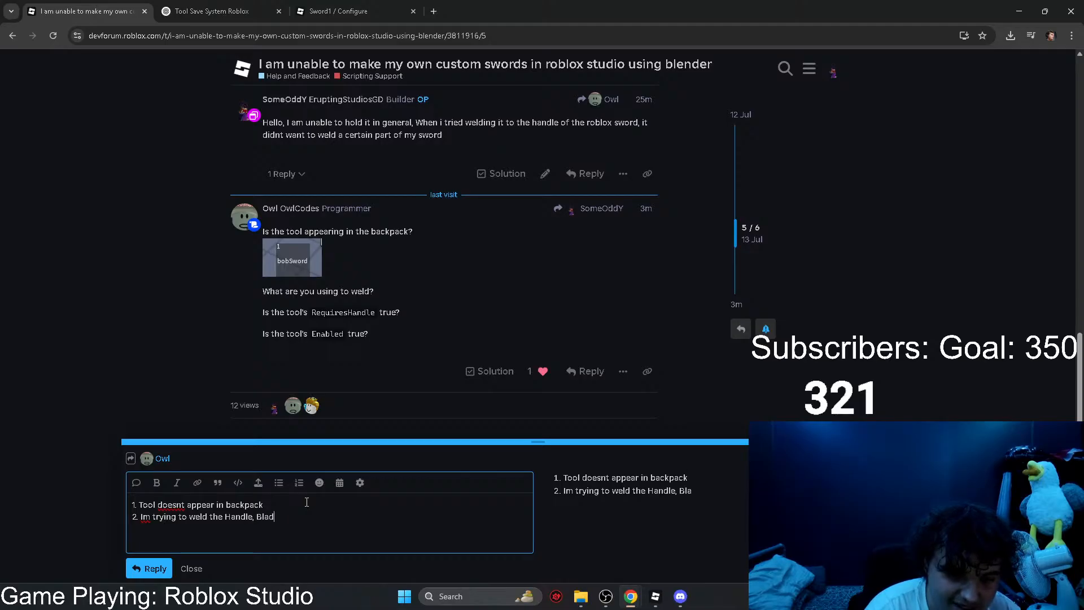
pyautogui.write('e,')
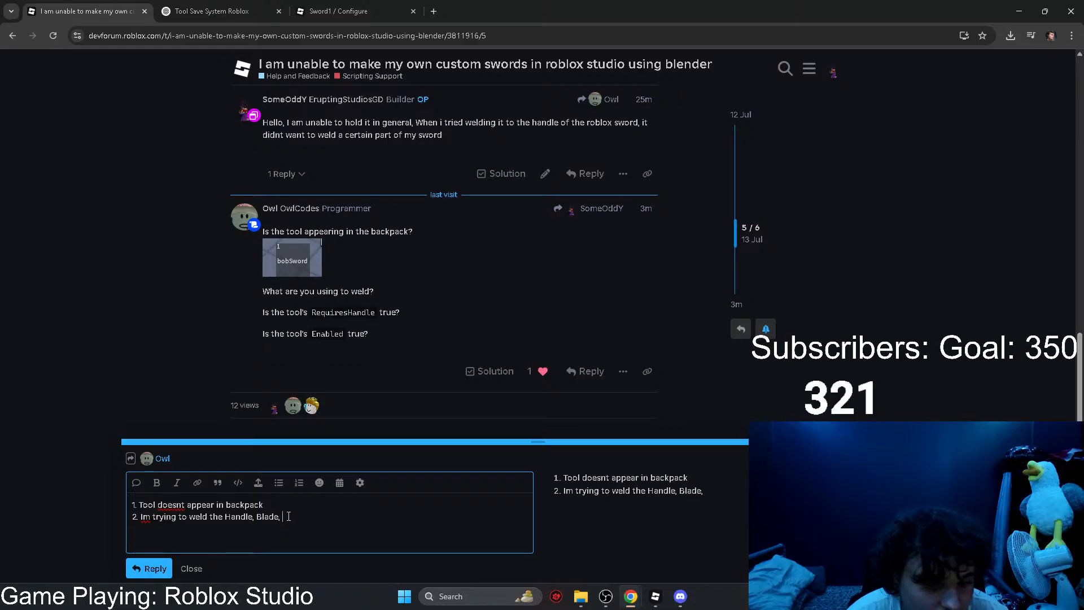
# Step: Replace the second item's text with "I am using roblox's built in welding" and start a third numbered item
pyautogui.moveTo(279, 517); pyautogui.dragTo(143, 517)
pyautogui.press('BackSpace')
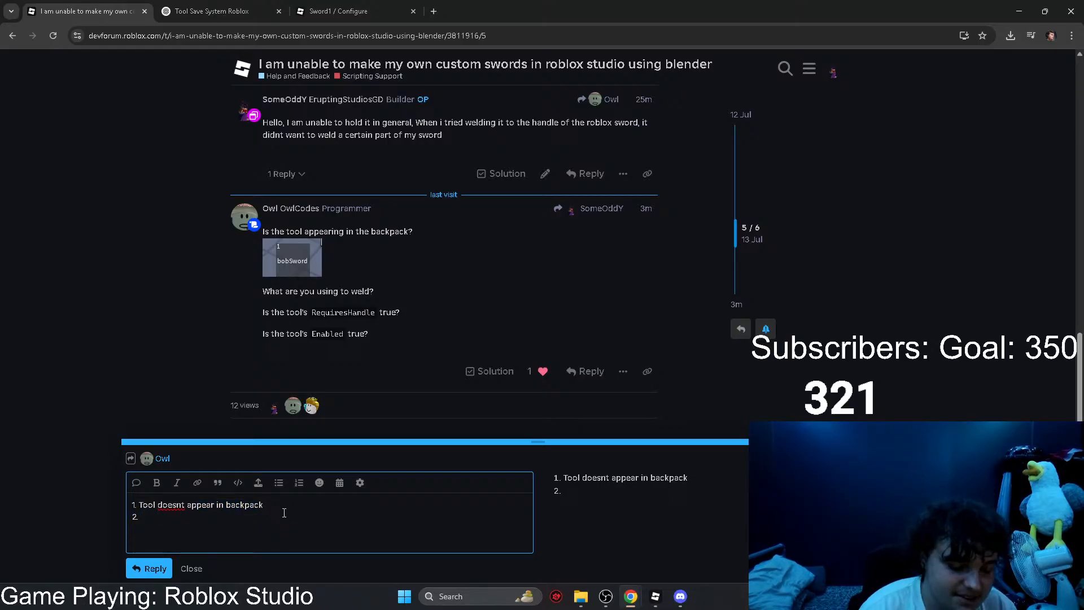
pyautogui.write('I am')
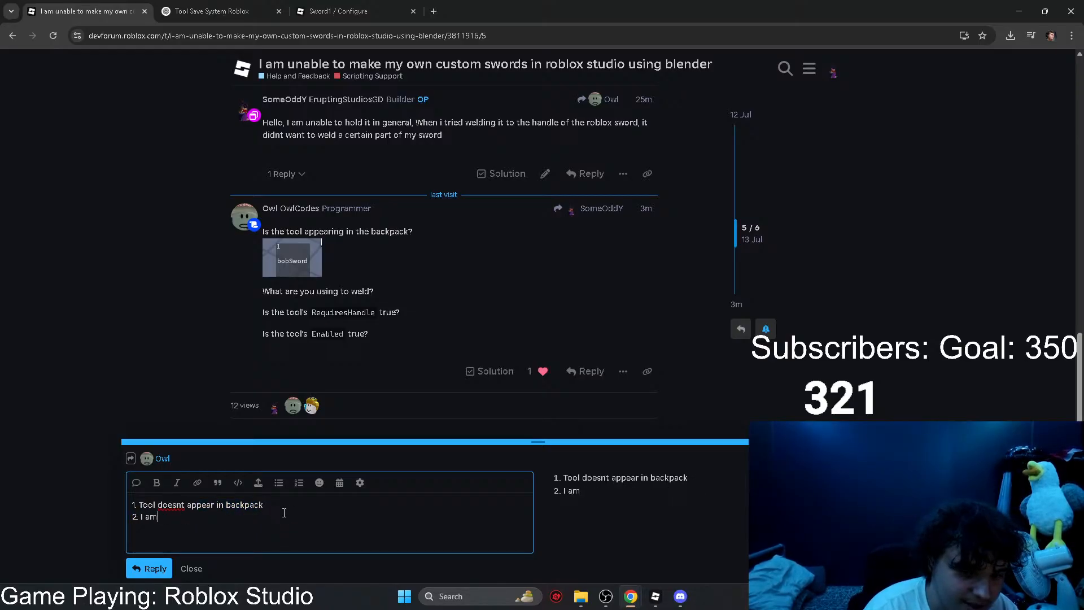
pyautogui.write(" using roblox's built in")
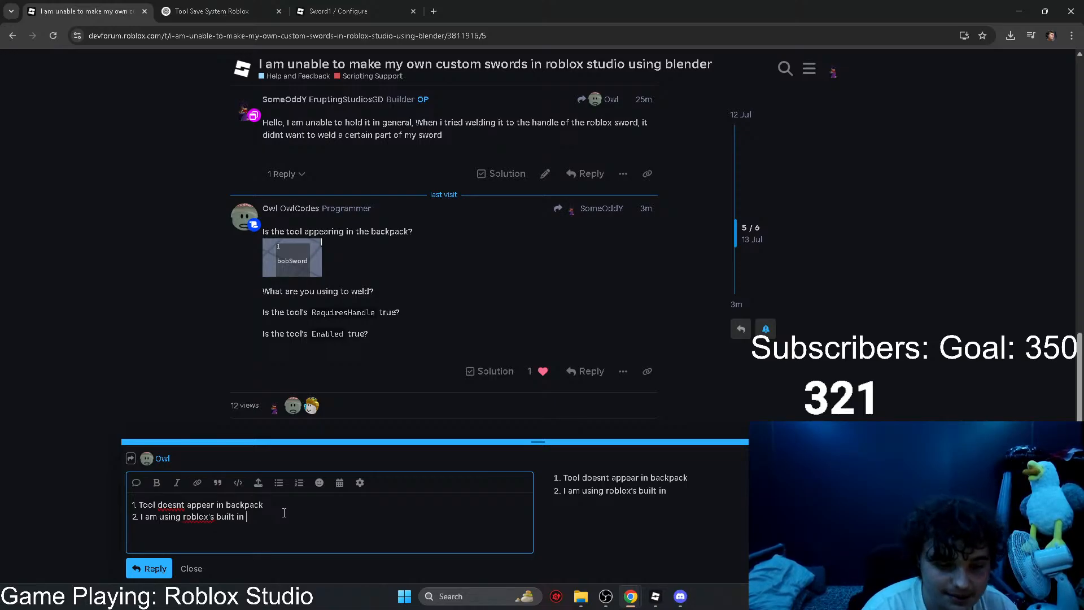
pyautogui.write('welding')
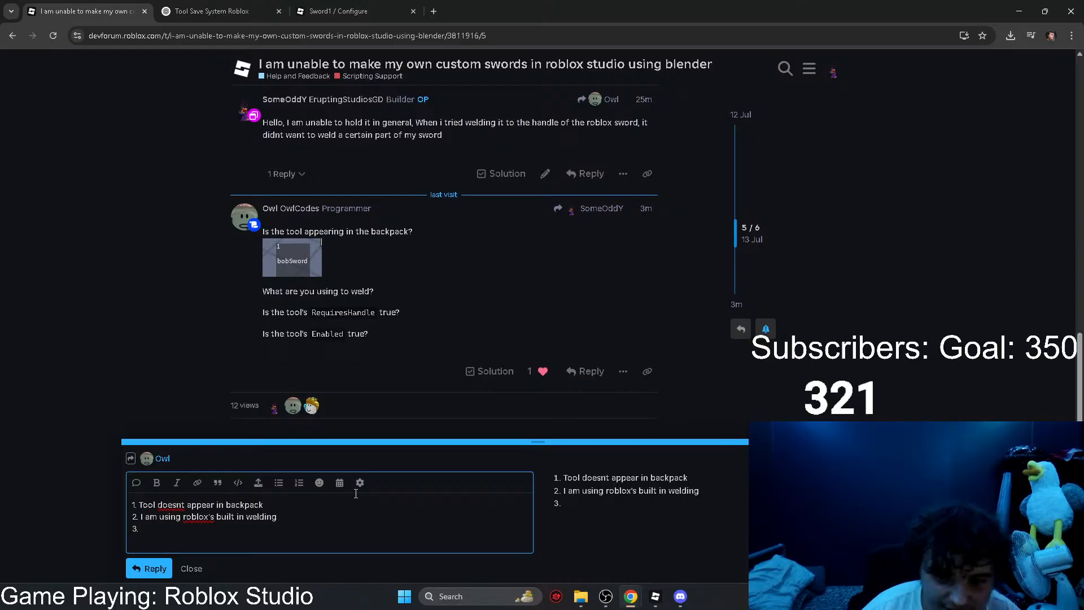
# Step: Switch to Roblox Studio, select WIPSWORD's own Handle part and clear the property filter to view its properties
pyautogui.click(655, 596)
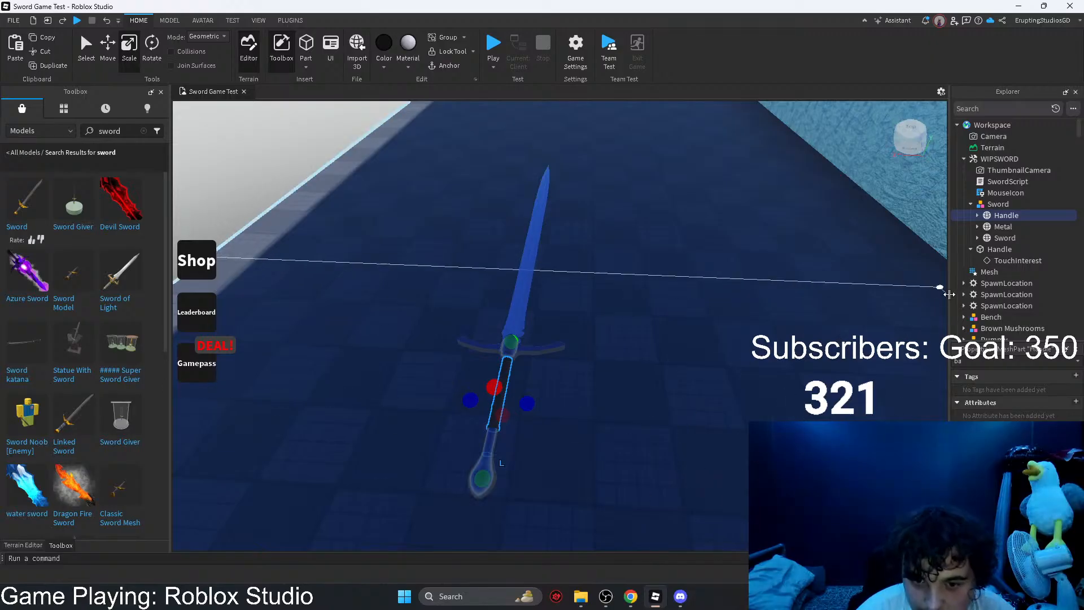
pyautogui.click(989, 248)
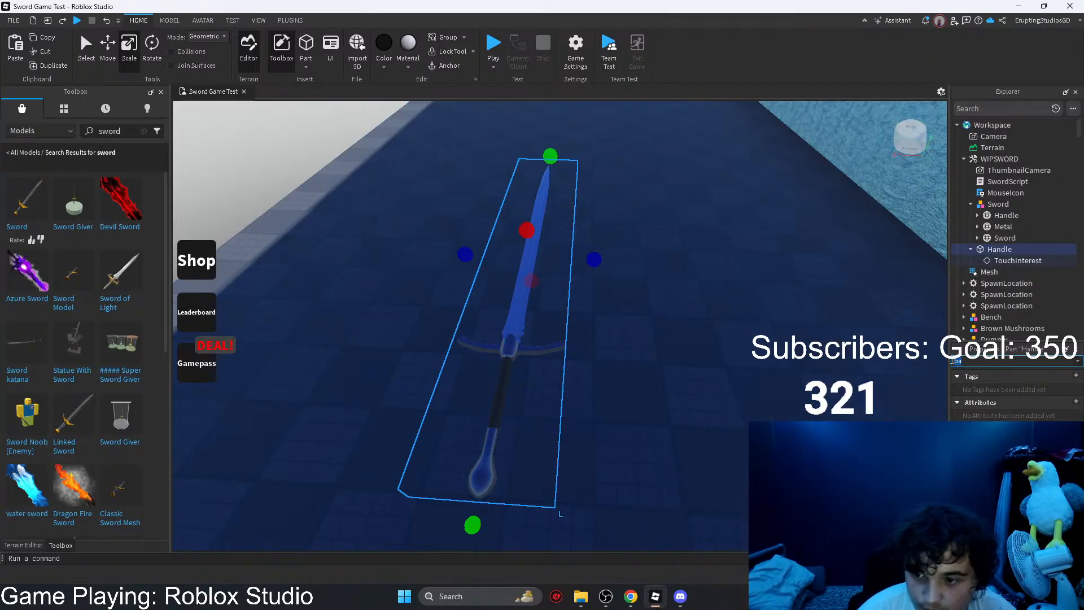
pyautogui.press('BackSpace')
pyautogui.press('BackSpace')
pyautogui.press('BackSpace')
pyautogui.press('BackSpace')
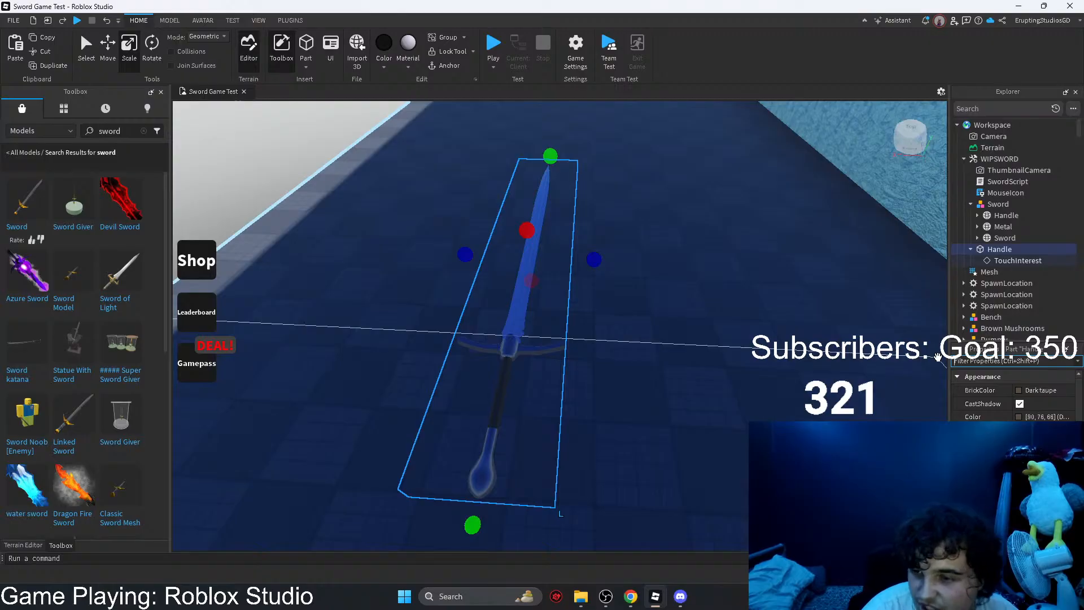
pyautogui.hotkey('alt', 'Tab')
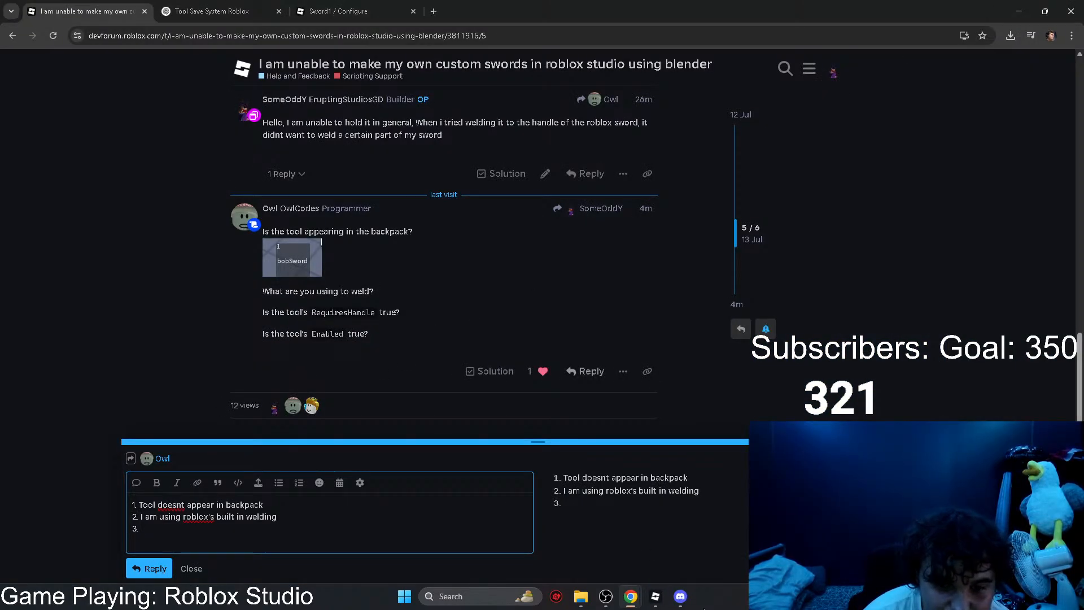
# Step: In Roblox Studio, select the WIPSWORD tool and filter its properties by "req" to check the RequiresHandle setting
pyautogui.click(655, 596)
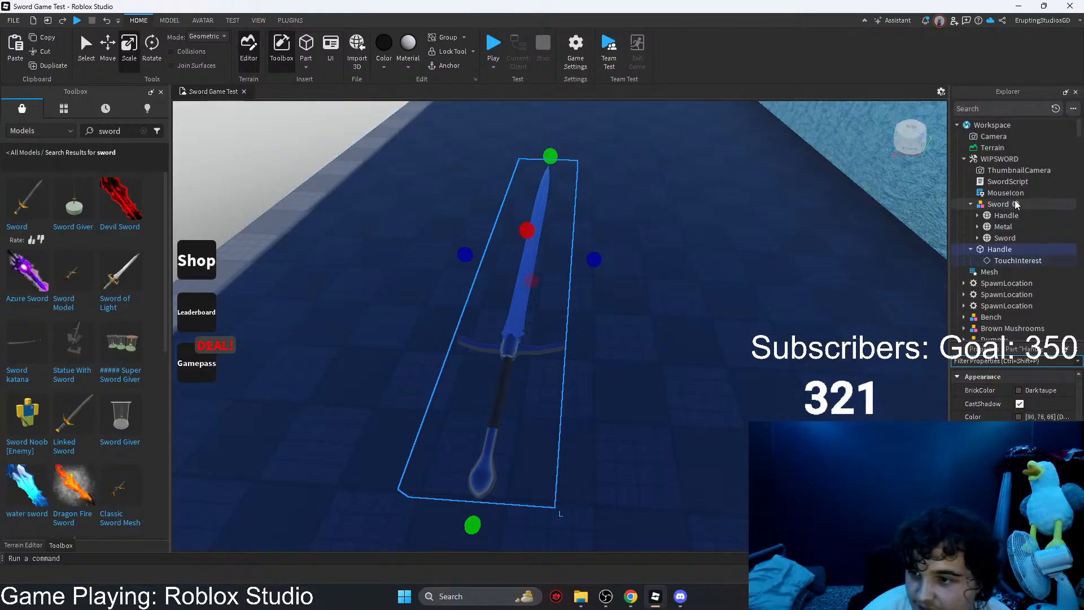
pyautogui.click(997, 159)
pyautogui.click(1014, 361)
pyautogui.write('req')
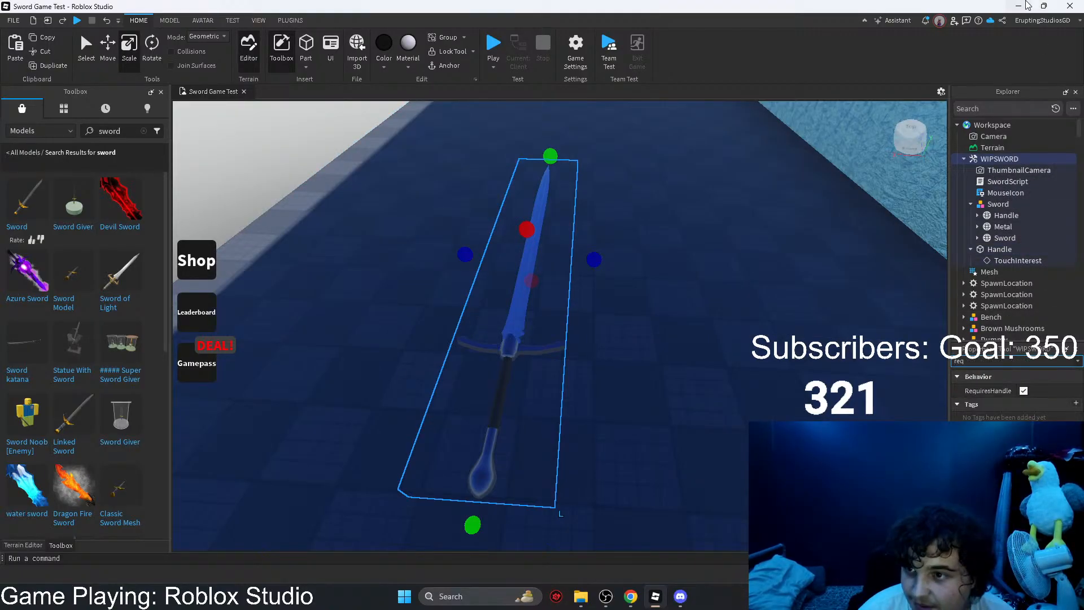
# Step: Return to the forum reply and write the third item as "Requires handle is on", then start a fourth item
pyautogui.hotkey('alt', 'Tab')
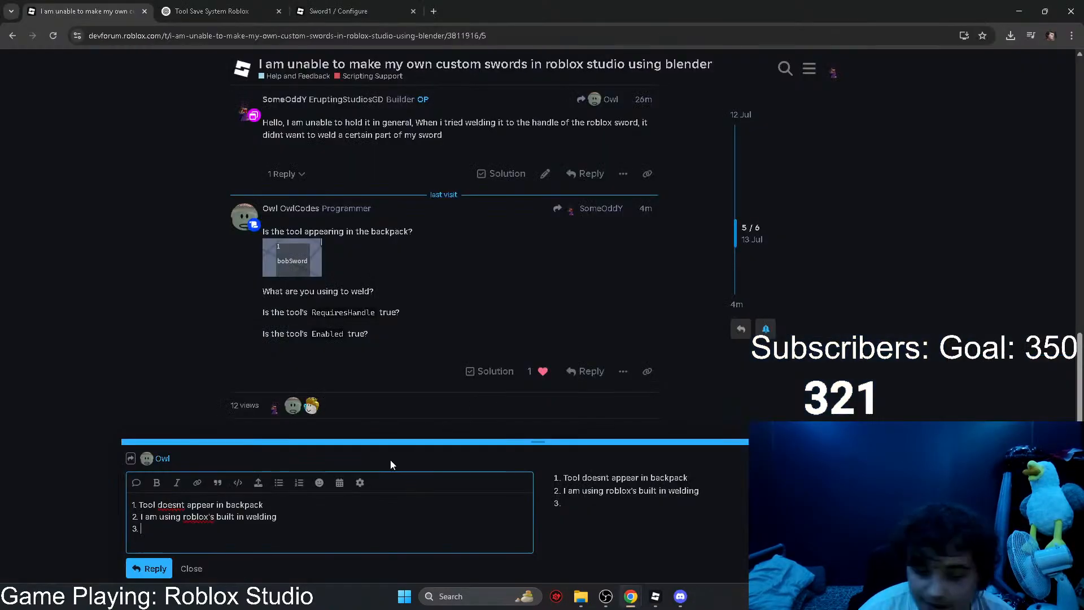
pyautogui.write('equire')
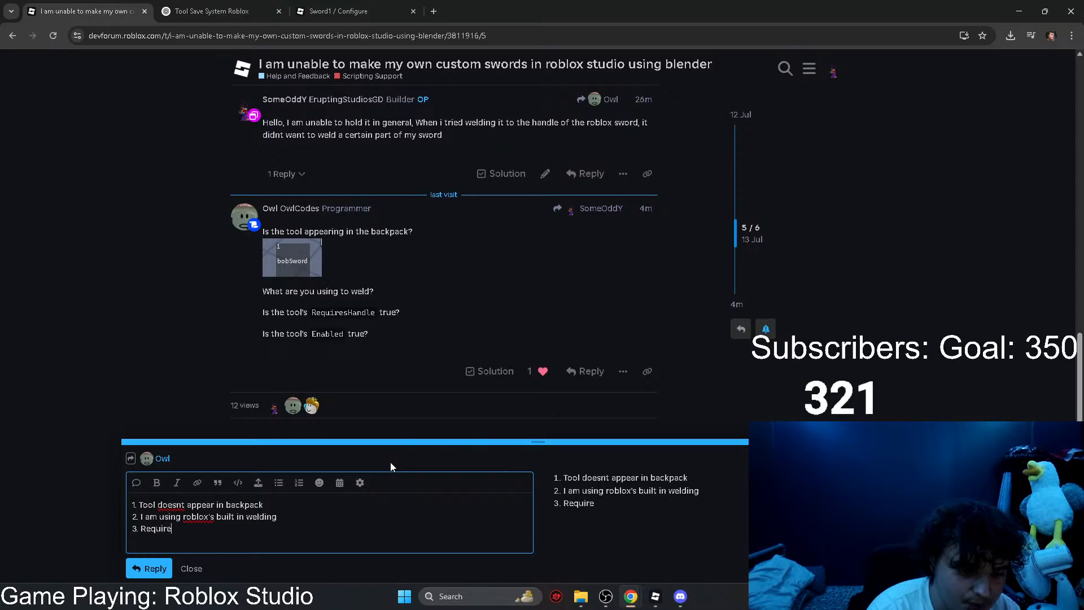
pyautogui.write('s handle is on')
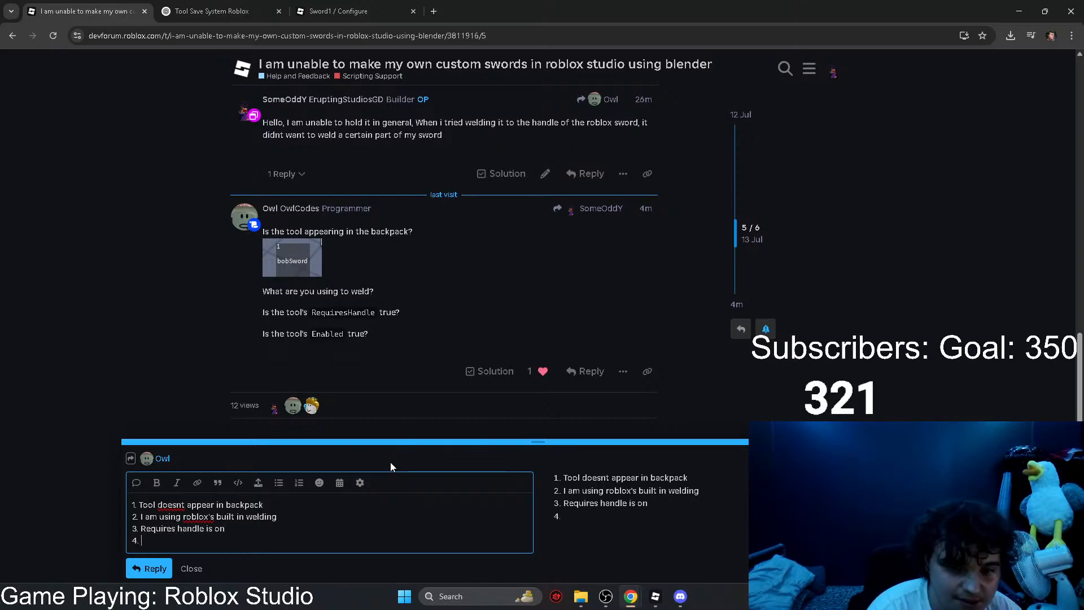
# Step: Switch to Roblox Studio and filter the WIPSWORD tool's properties by "ena" to check the Enabled setting
pyautogui.moveTo(630, 605)
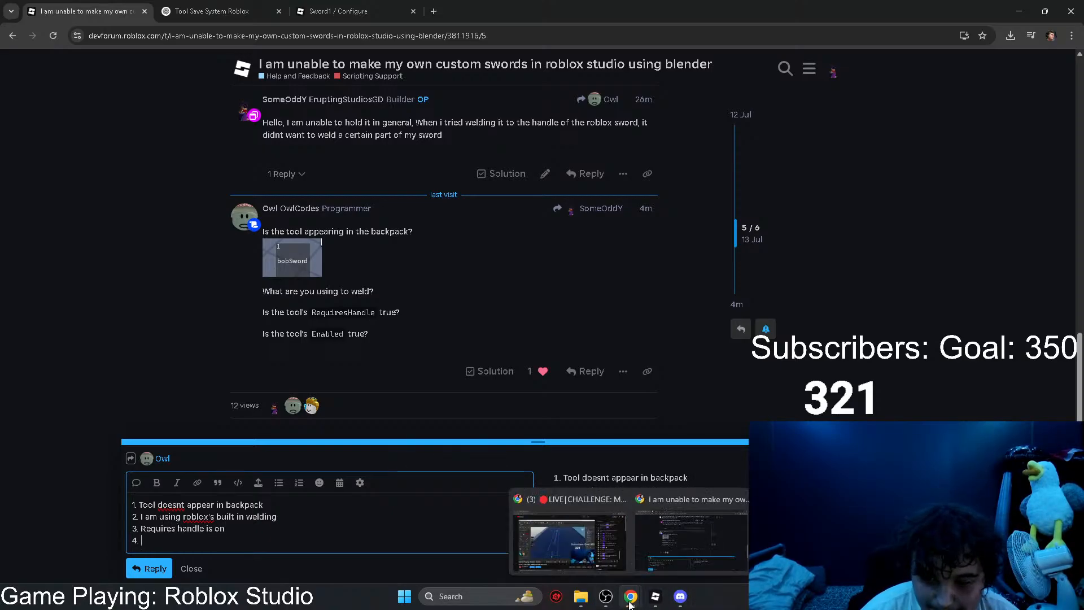
pyautogui.click(655, 600)
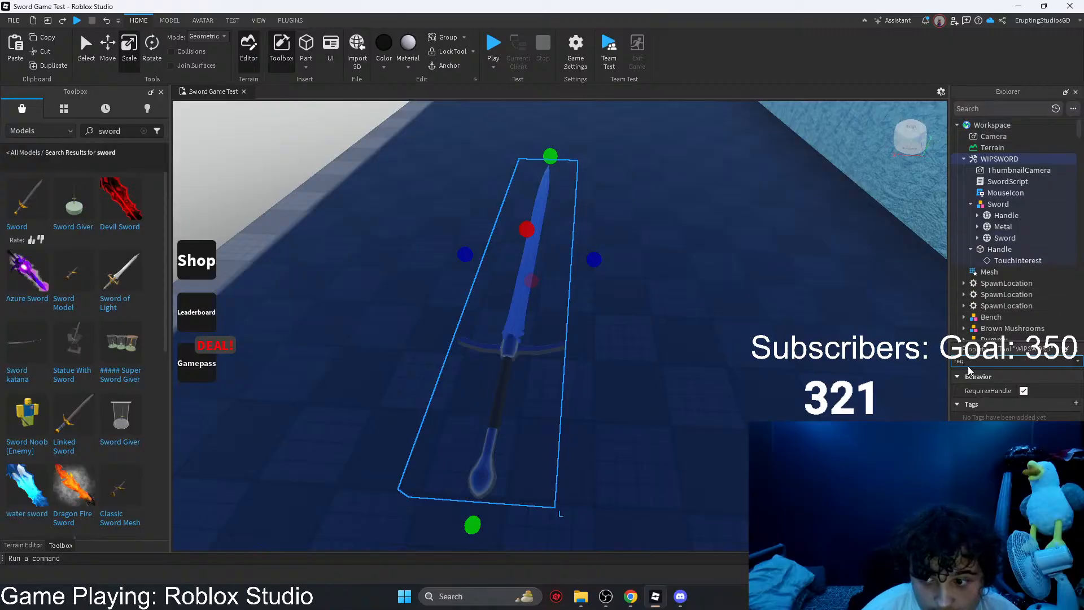
pyautogui.write('tool')
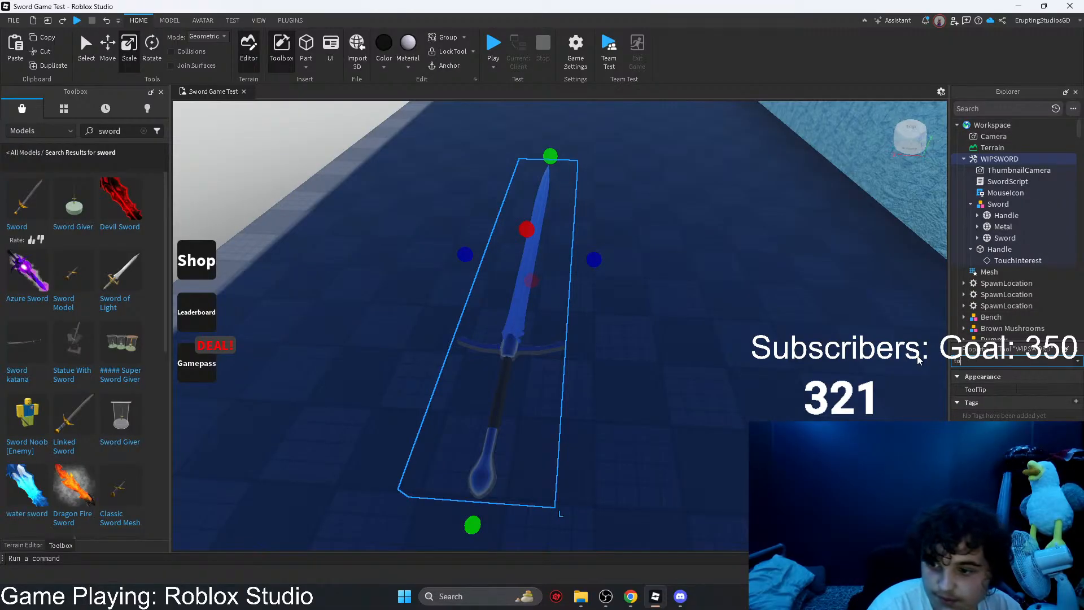
pyautogui.press('BackSpace')
pyautogui.press('BackSpace')
pyautogui.write('ena')
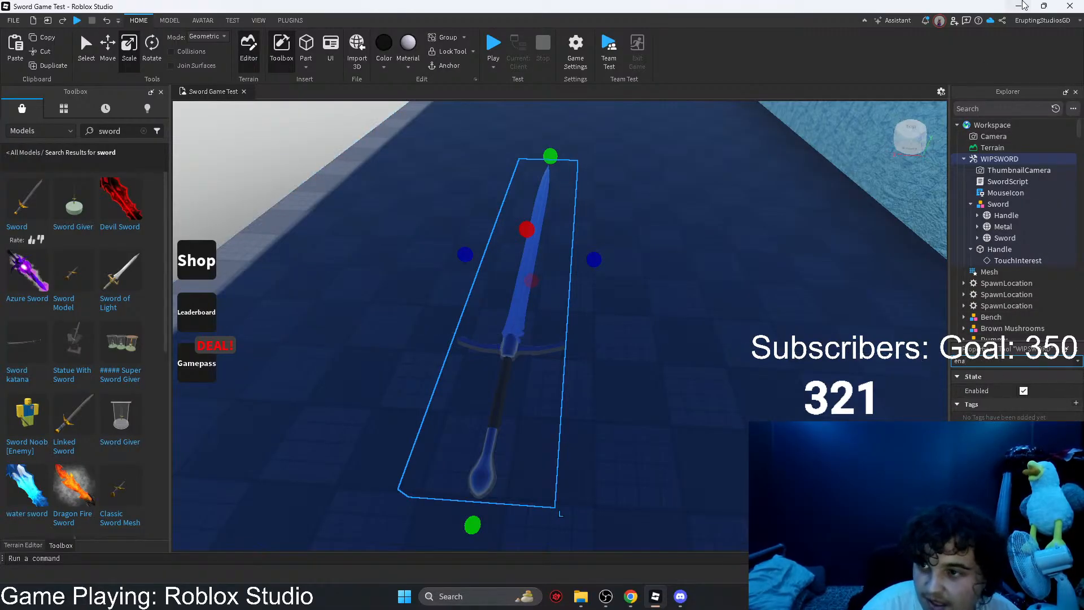
# Step: Return to the forum reply, write the fourth item as "Enabled is on" and post the reply
pyautogui.hotkey('alt', 'Tab')
pyautogui.write('Enabled is on')
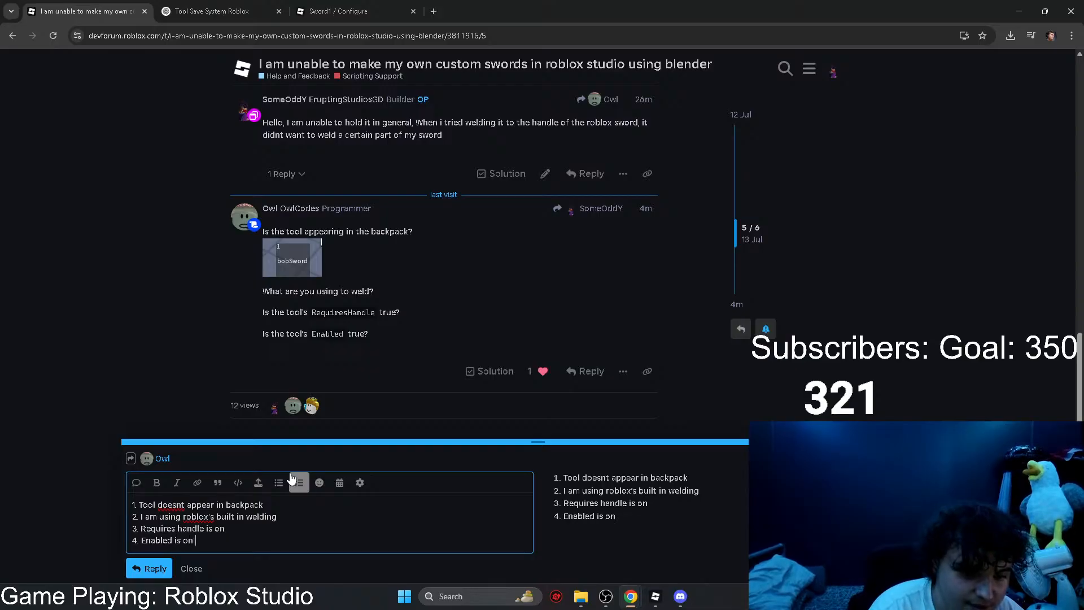
pyautogui.press('Return')
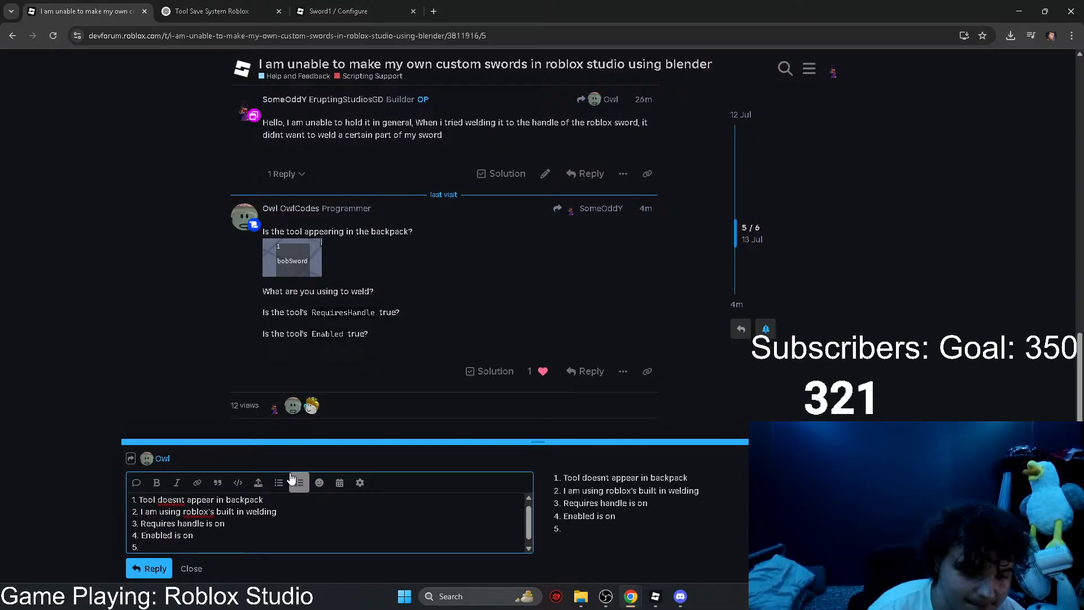
pyautogui.click(150, 568)
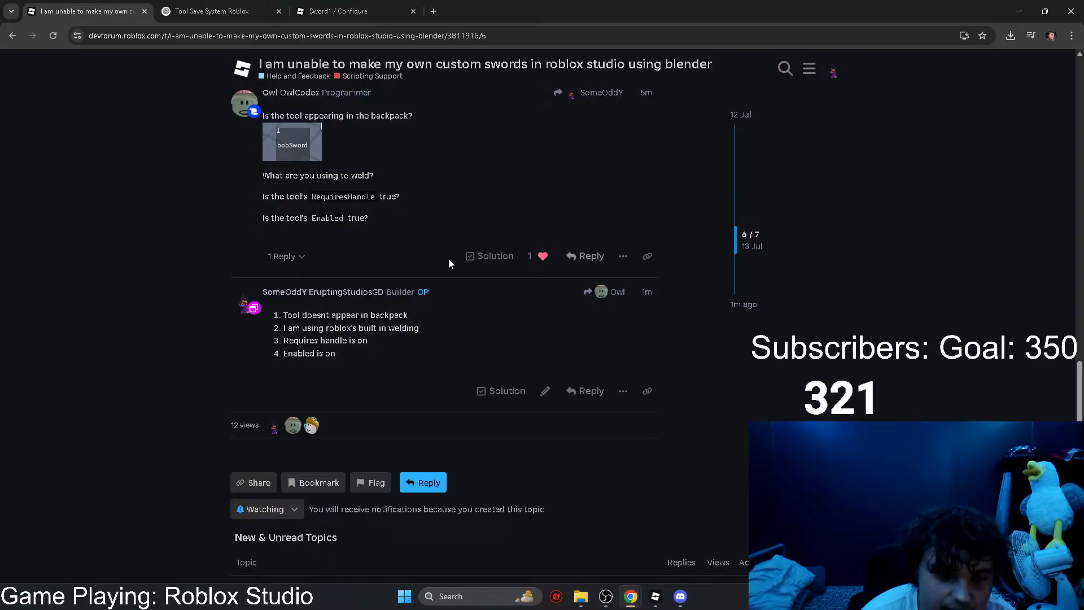
# Step: Open the Sword1 decal from the Creator Hub's Decals list and copy its asset ID from the page address
pyautogui.click(219, 8)
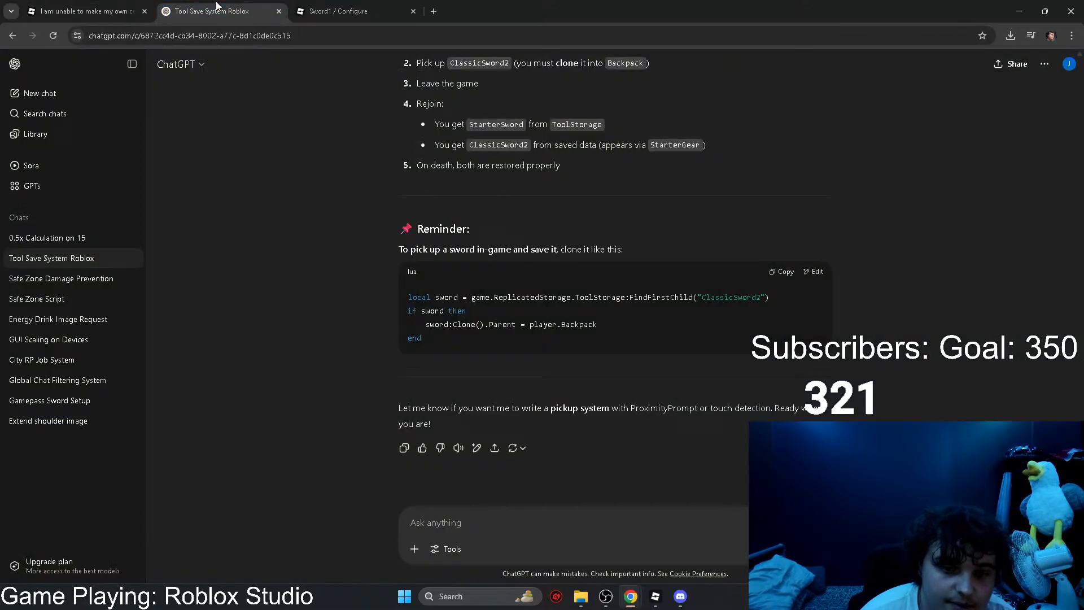
pyautogui.click(330, 8)
pyautogui.click(75, 122)
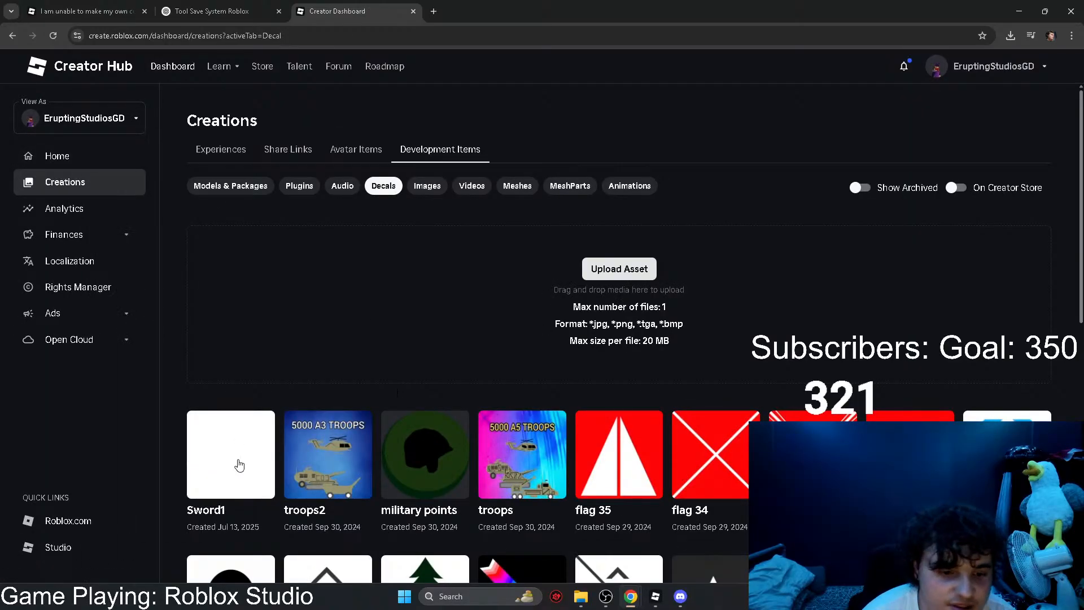
pyautogui.click(238, 462)
pyautogui.click(305, 36)
pyautogui.doubleClick(305, 35)
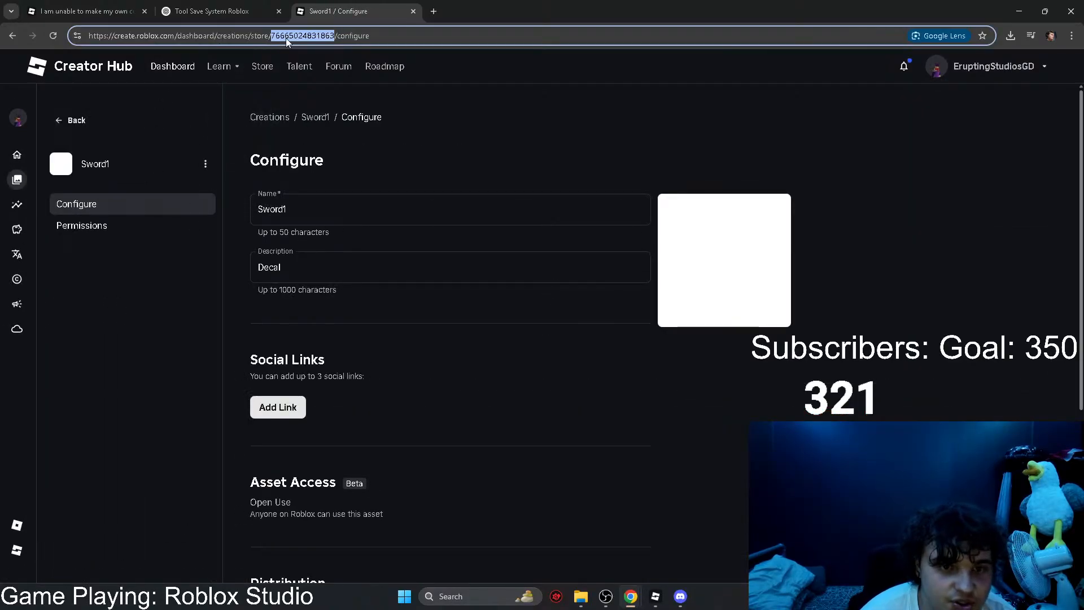
pyautogui.rightClick(289, 38)
pyautogui.click(350, 145)
# Step: Switch to Roblox Studio and deselect the WIPSWORD tool in the viewport
pyautogui.click(655, 596)
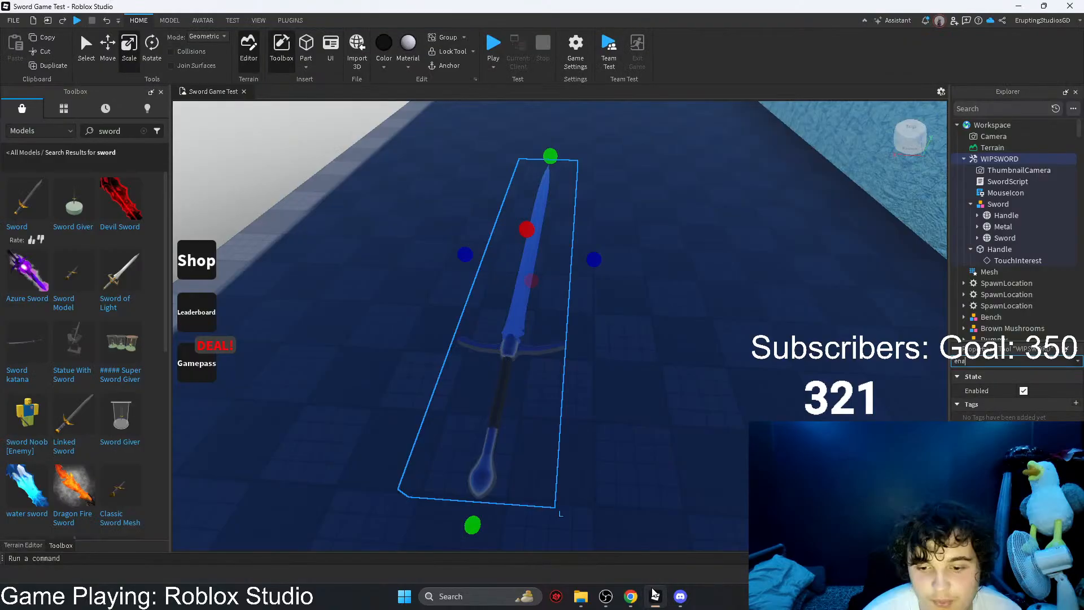
pyautogui.click(940, 91)
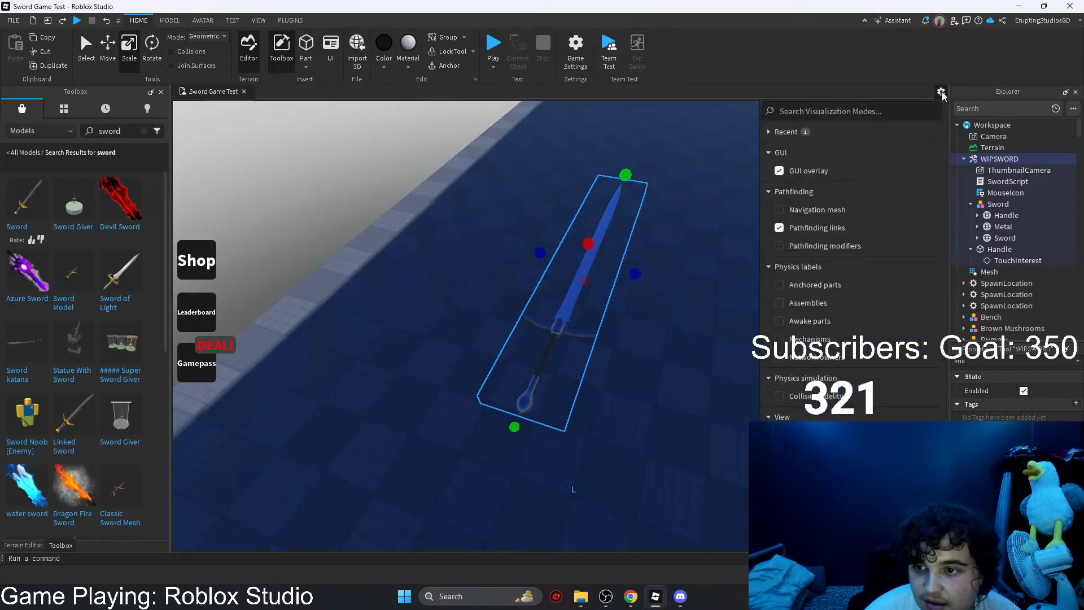
pyautogui.click(638, 187)
pyautogui.click(445, 154)
pyautogui.press('s')
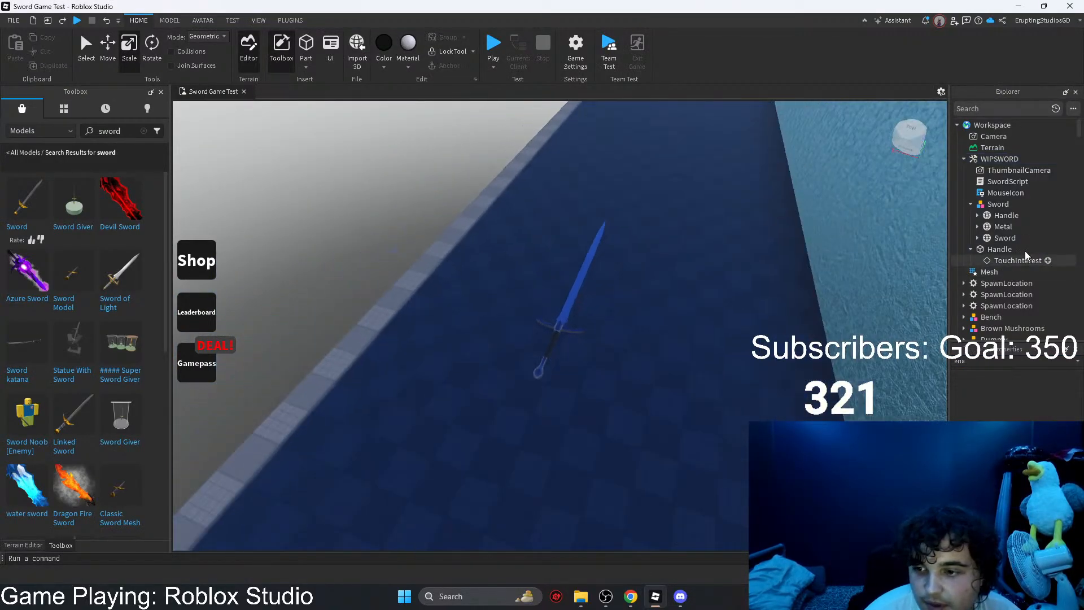
# Step: Find ShopFrameOne under MainGui in StarterGui and turn on its Visible property
pyautogui.scroll(-5, 1025, 252)
pyautogui.scroll(-10, 1012, 259)
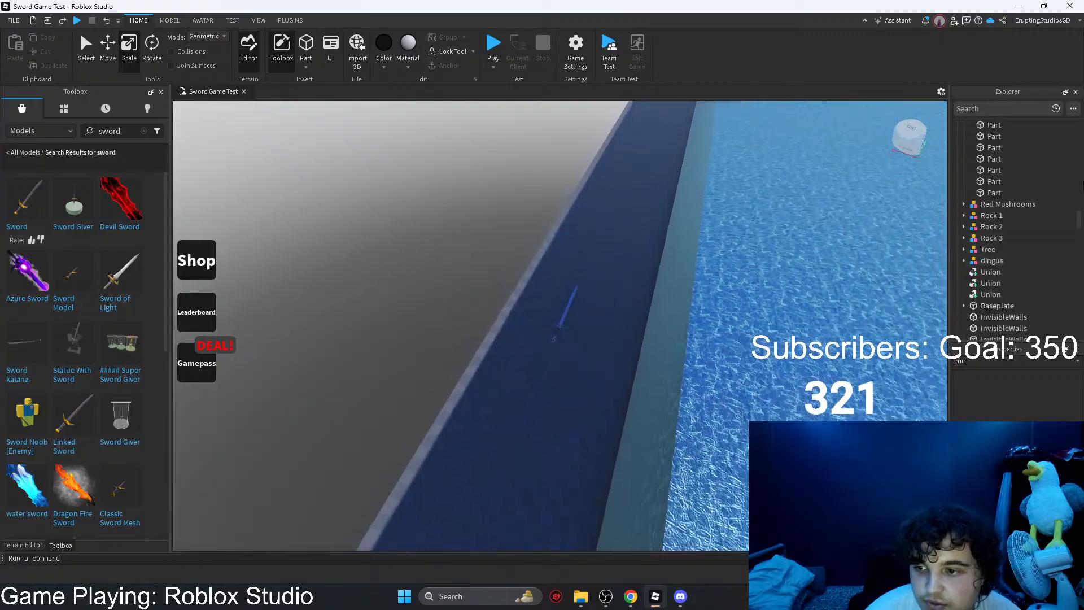
pyautogui.scroll(-10, 1080, 217)
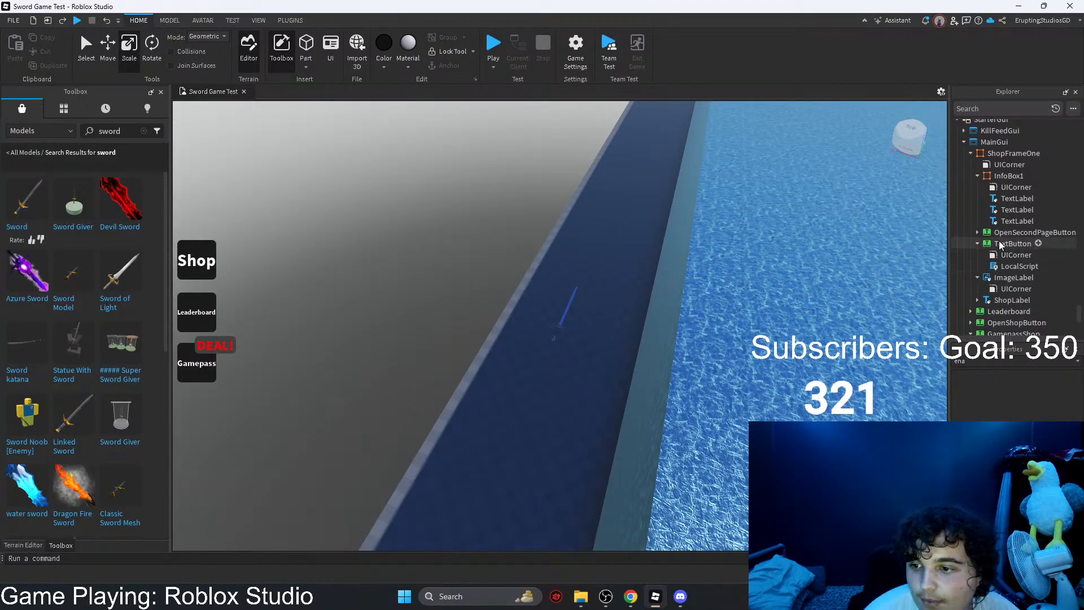
pyautogui.click(1003, 178)
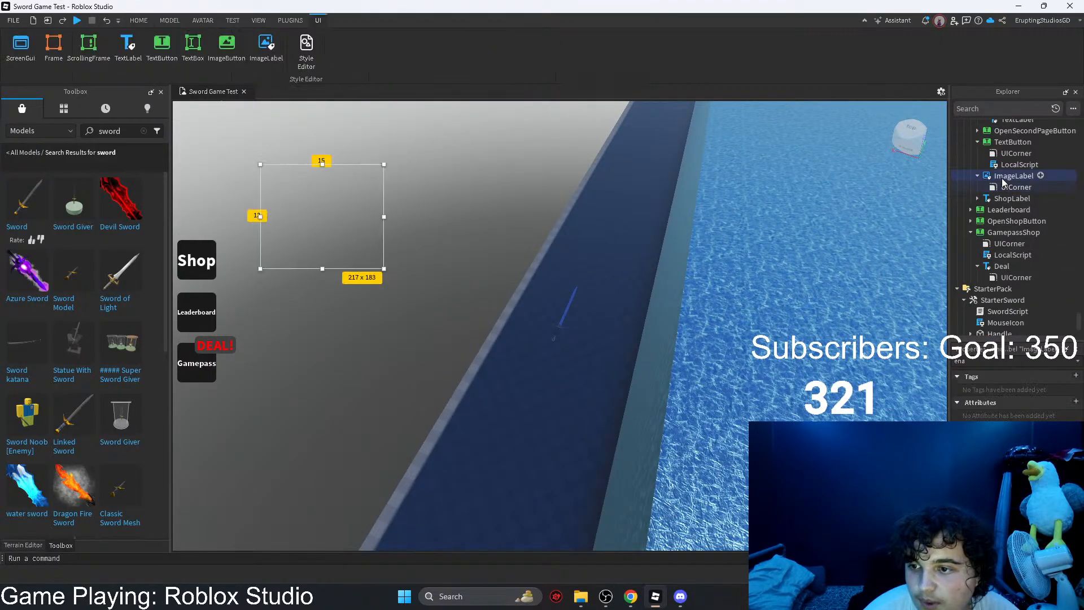
pyautogui.scroll(4, 1001, 188)
pyautogui.click(1001, 187)
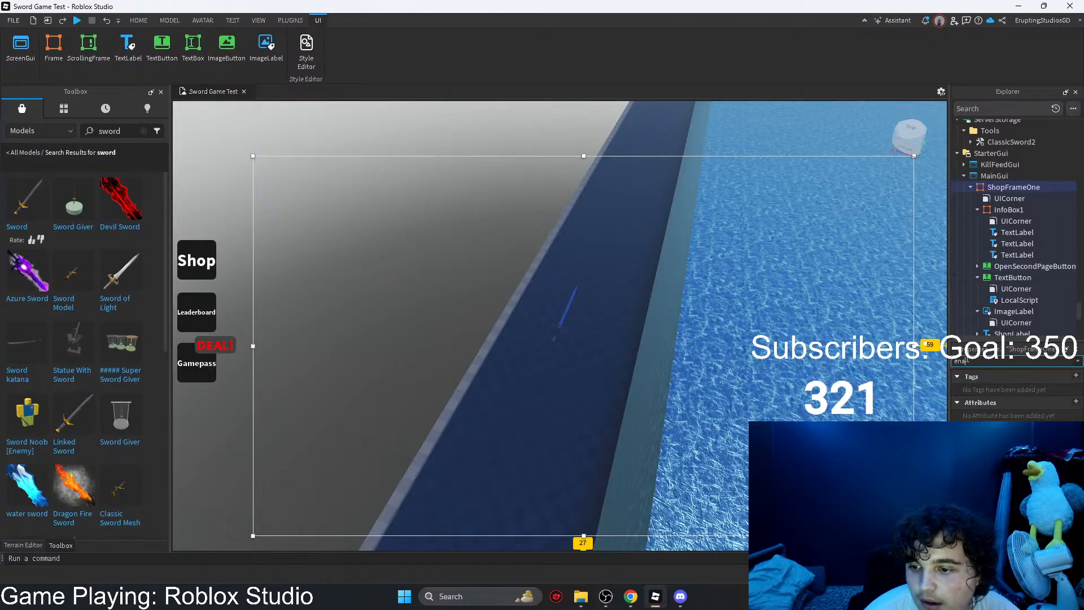
pyautogui.write('b')
pyautogui.press('BackSpace')
pyautogui.write('v')
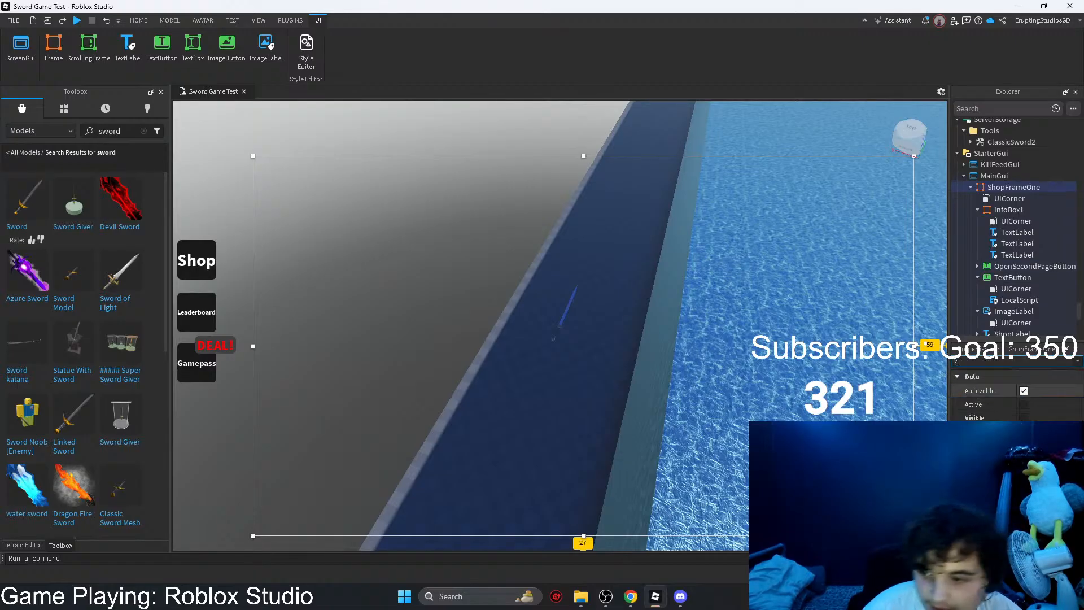
pyautogui.click(1023, 418)
# Step: Set the shop's ImageLabel image to the copied Sword1 decal asset ID
pyautogui.click(328, 248)
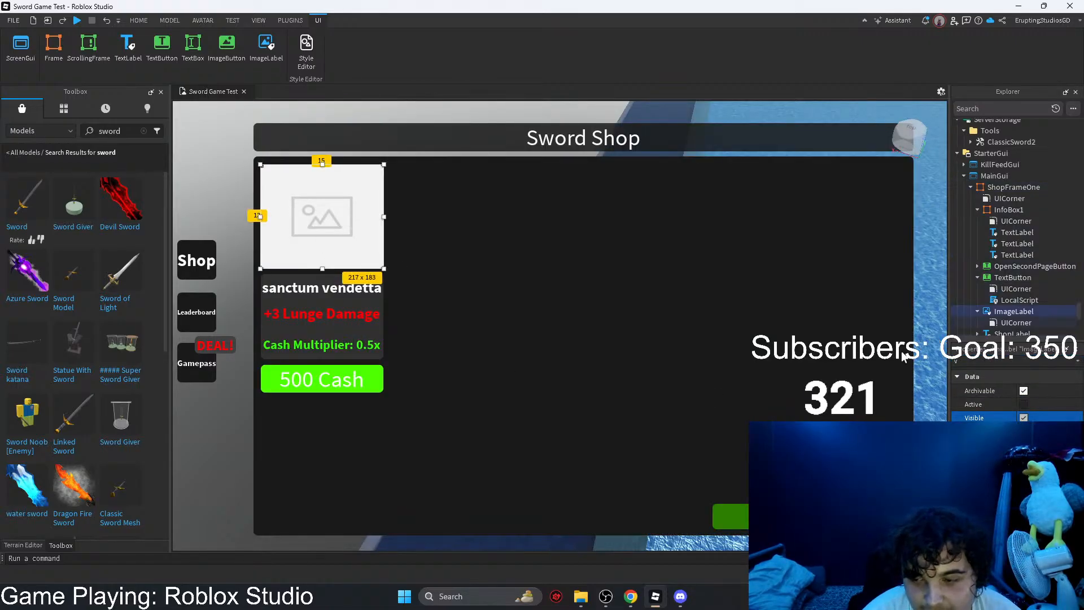
pyautogui.click(967, 360)
pyautogui.press('BackSpace')
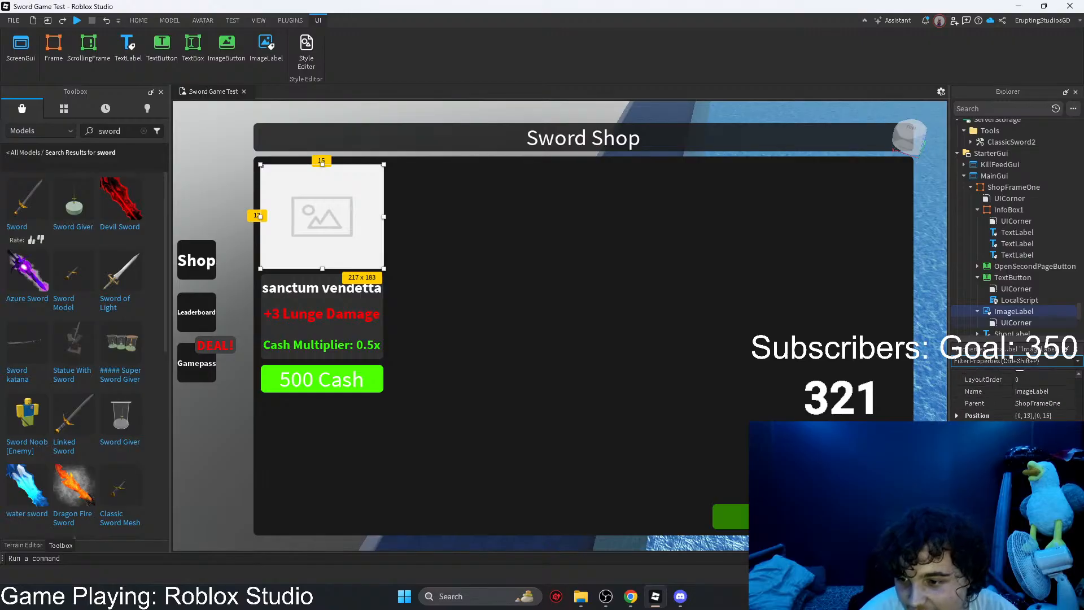
pyautogui.hotkey('ctrl', 'v')
pyautogui.press('Return')
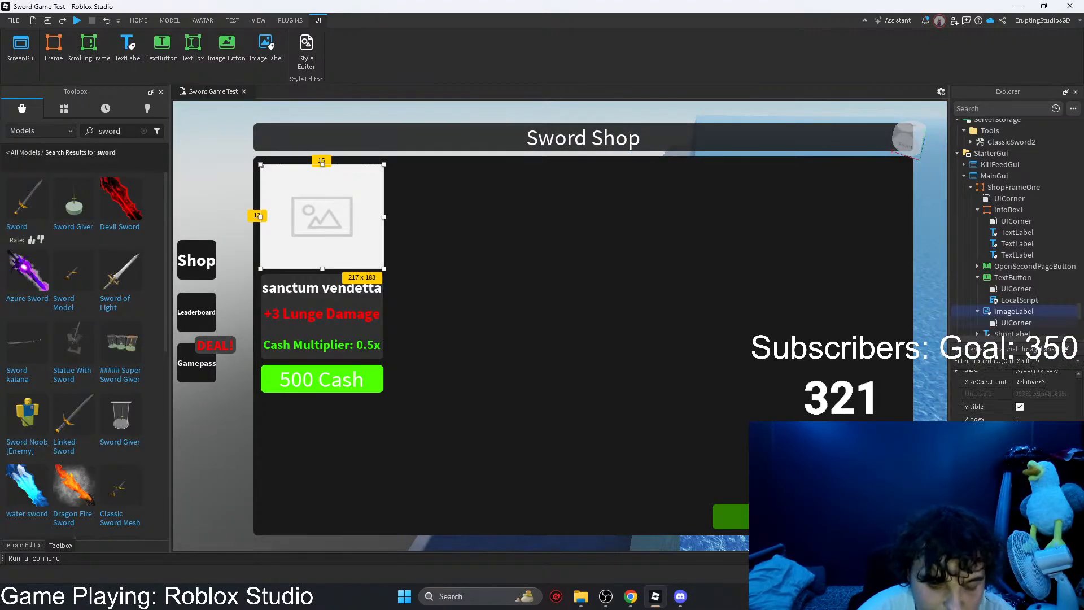
pyautogui.click(609, 314)
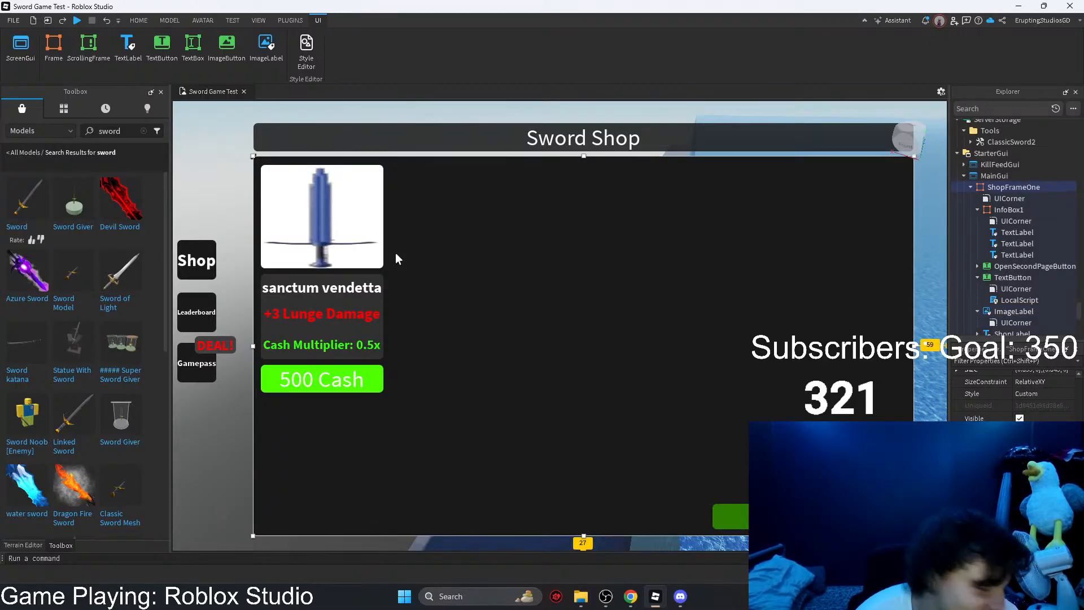
# Step: Stretch the sword picture to 217 x 541 and set its background transparency to 1
pyautogui.click(369, 254)
pyautogui.moveTo(322, 269); pyautogui.dragTo(359, 470)
pyautogui.click(993, 360)
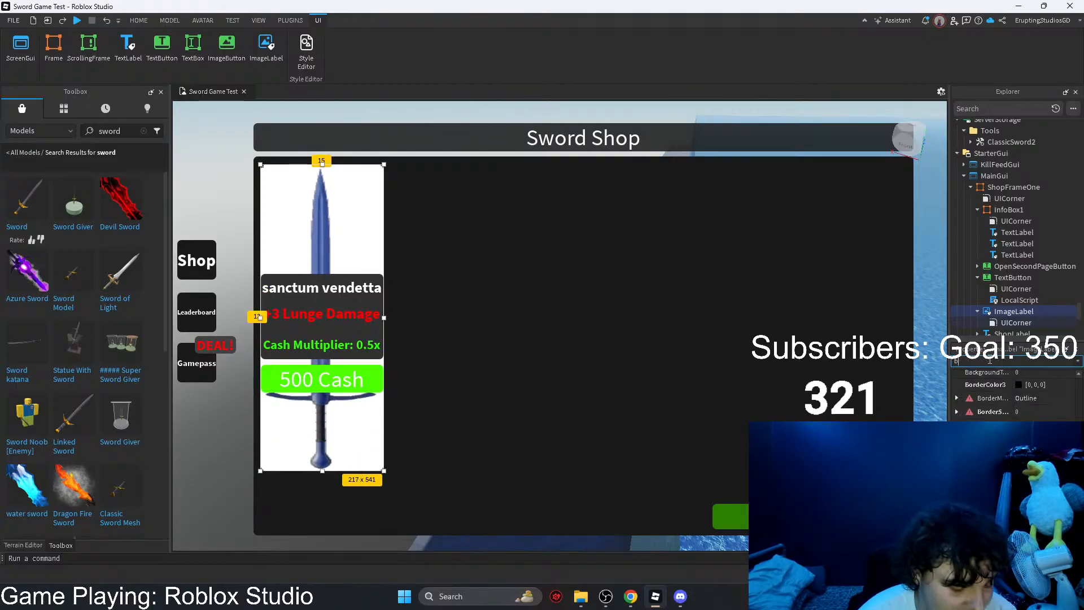
pyautogui.write('ba')
pyautogui.click(1059, 406)
pyautogui.moveTo(1059, 405); pyautogui.dragTo(1081, 405)
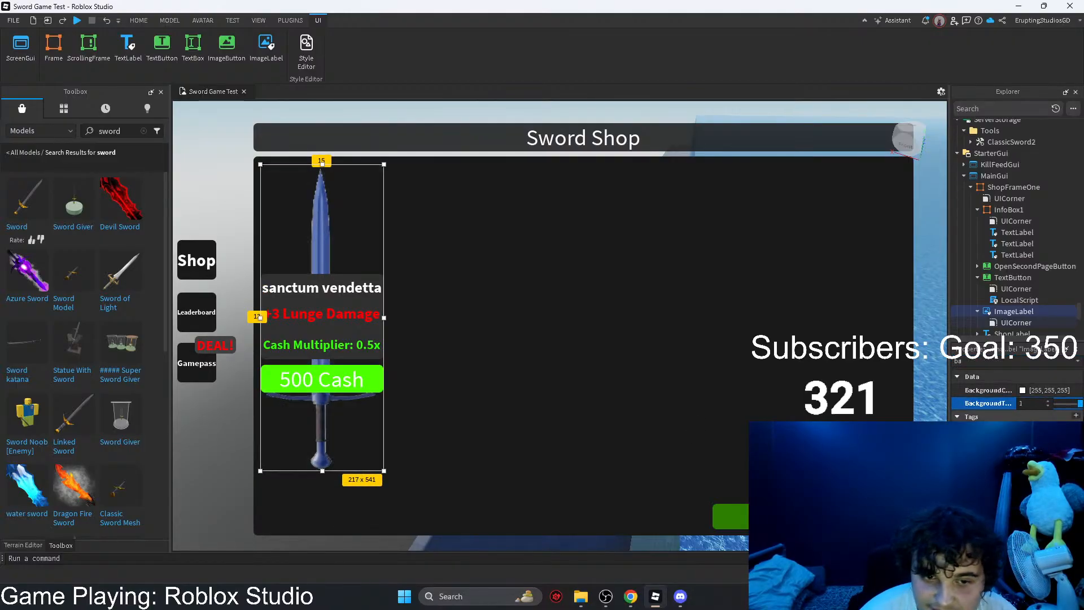
pyautogui.click(606, 387)
# Step: Reposition the sword picture in the shop frame's upper-left corner and resize it to about 217 x 582
pyautogui.moveTo(333, 433); pyautogui.dragTo(531, 434)
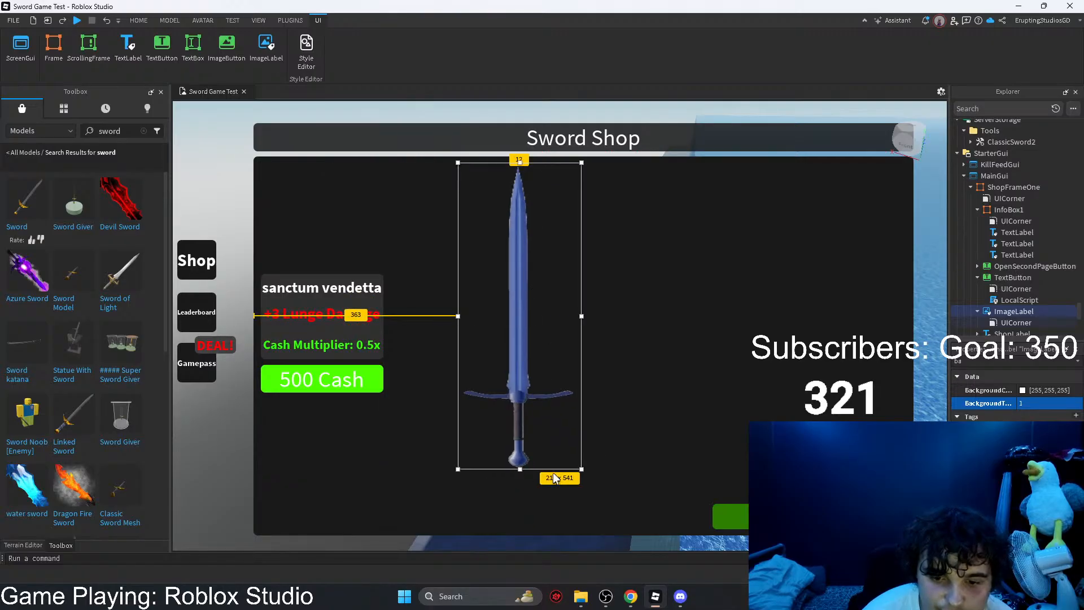
pyautogui.moveTo(581, 468); pyautogui.dragTo(285, 258)
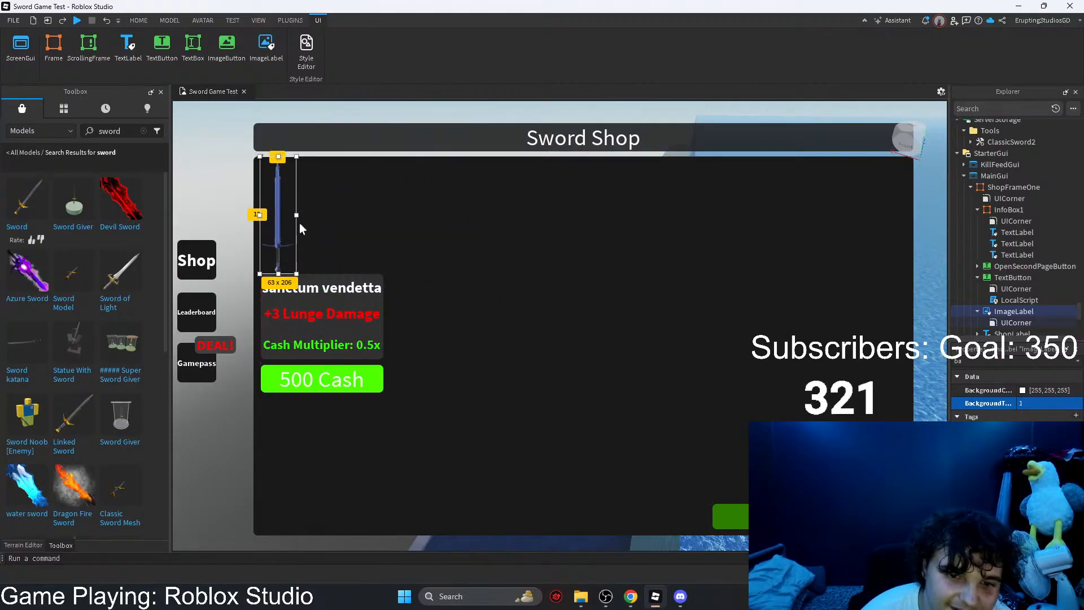
pyautogui.moveTo(296, 214); pyautogui.dragTo(382, 220)
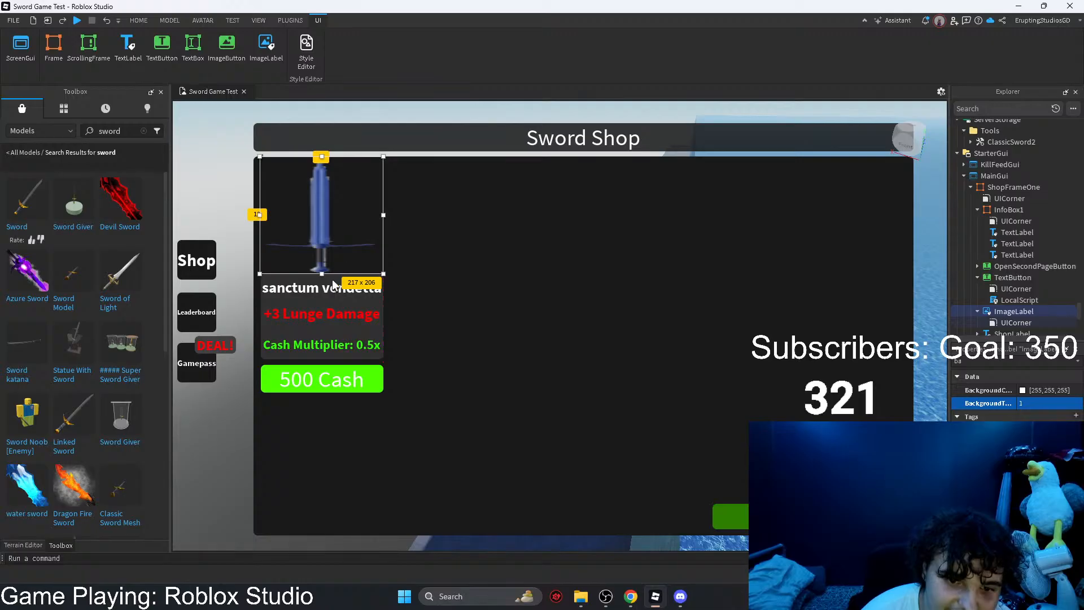
pyautogui.moveTo(321, 274); pyautogui.dragTo(342, 486)
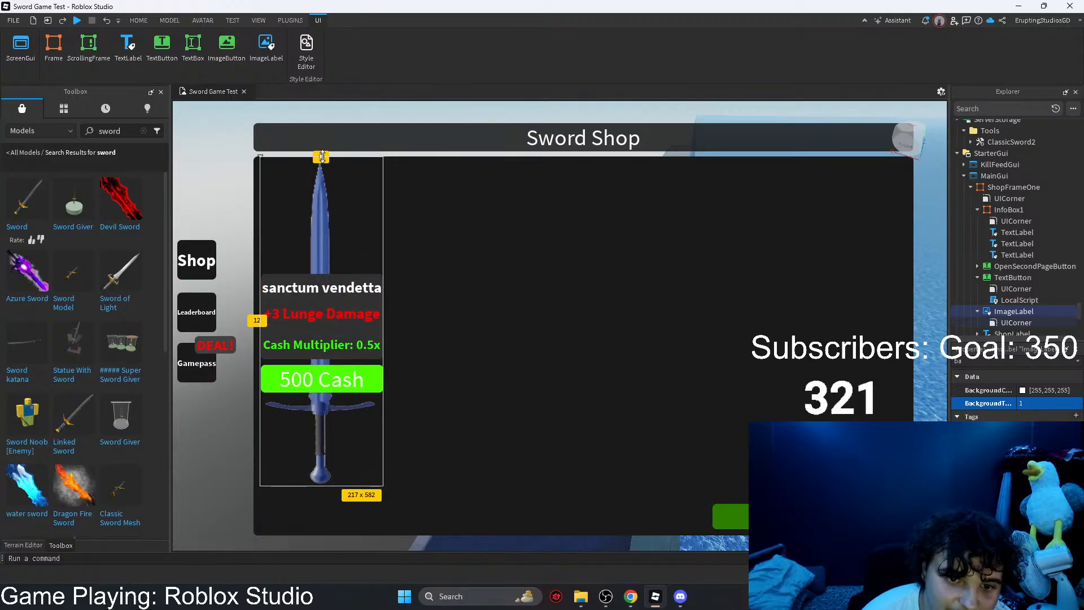
pyautogui.moveTo(322, 157); pyautogui.dragTo(322, 160)
# Step: Move InfoBox1 with its text labels and the 500 Cash button together to the shop frame's lower-left corner
pyautogui.click(324, 377)
pyautogui.keyDown('ctrl'); pyautogui.click(318, 334); pyautogui.keyUp('ctrl')
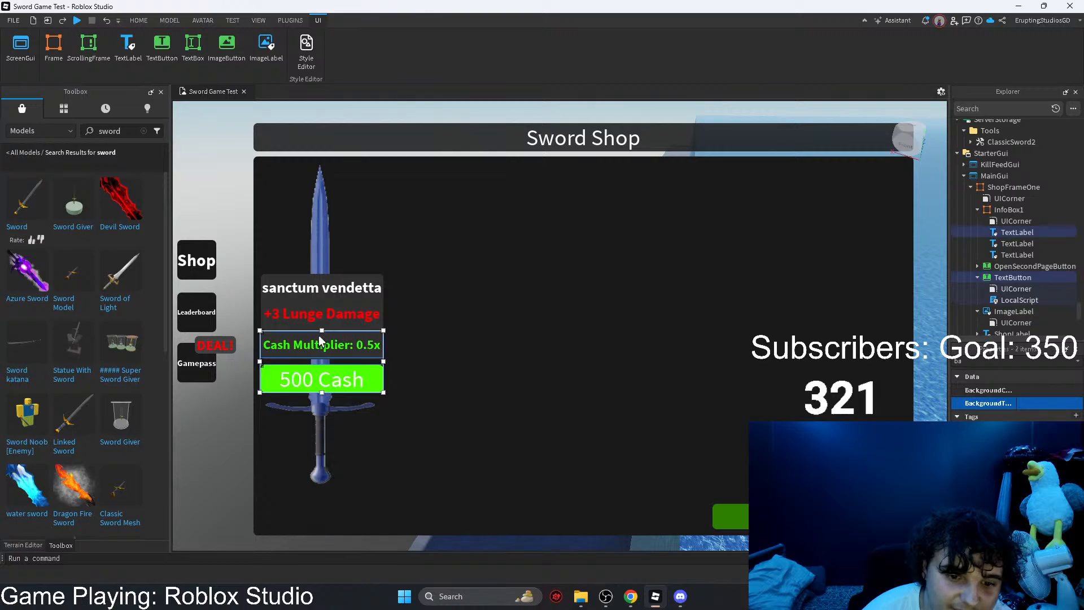
pyautogui.keyDown('ctrl'); pyautogui.click(318, 315); pyautogui.keyUp('ctrl')
pyautogui.keyDown('ctrl'); pyautogui.click(305, 287); pyautogui.keyUp('ctrl')
pyautogui.keyDown('ctrl'); pyautogui.click(286, 327); pyautogui.keyUp('ctrl')
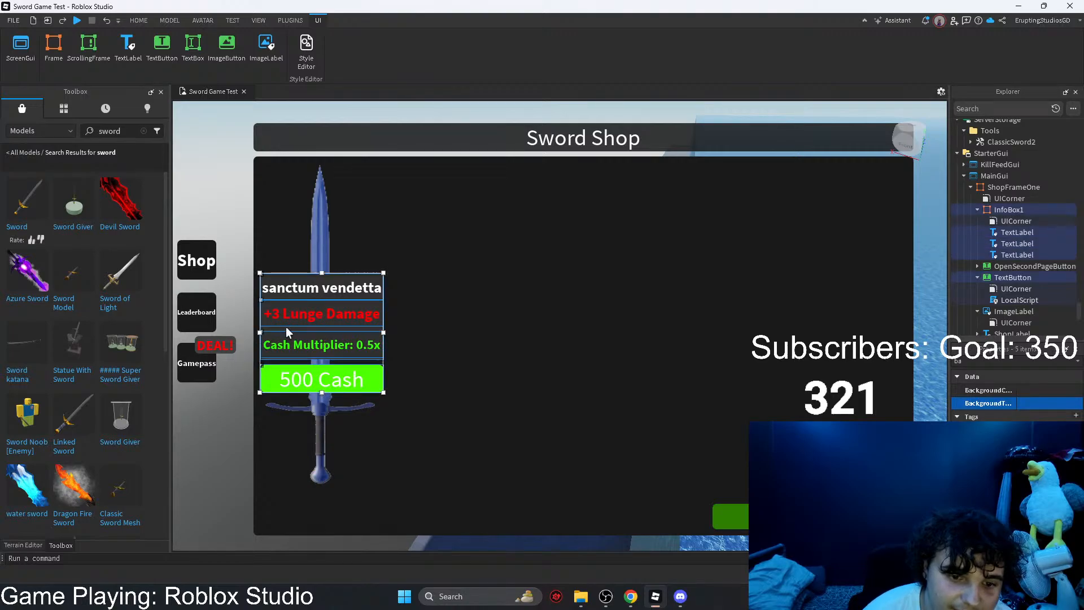
pyautogui.moveTo(297, 327); pyautogui.dragTo(429, 439)
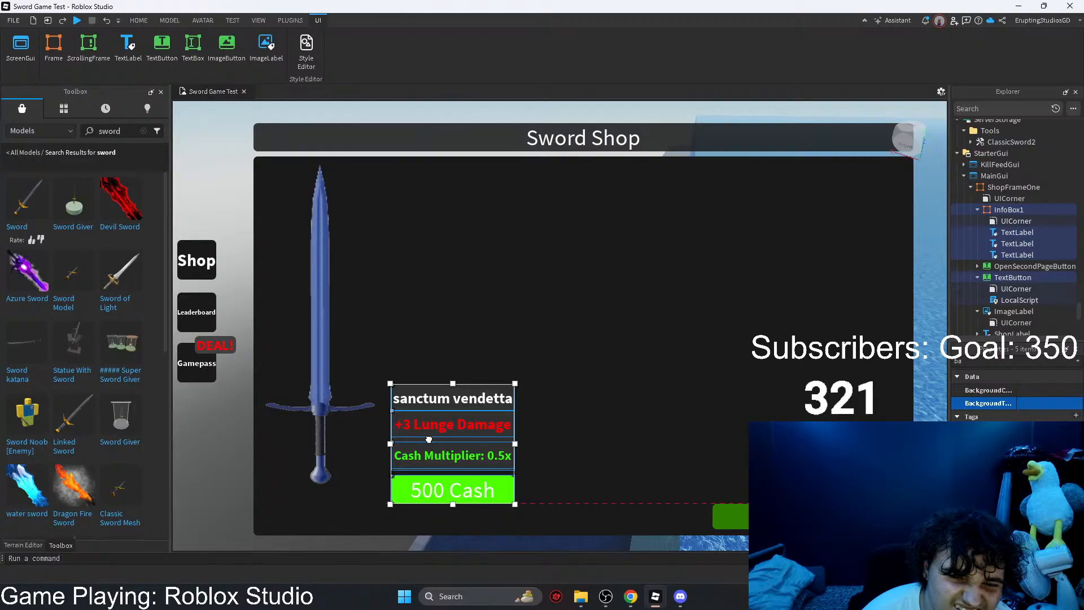
pyautogui.moveTo(429, 439); pyautogui.dragTo(299, 462)
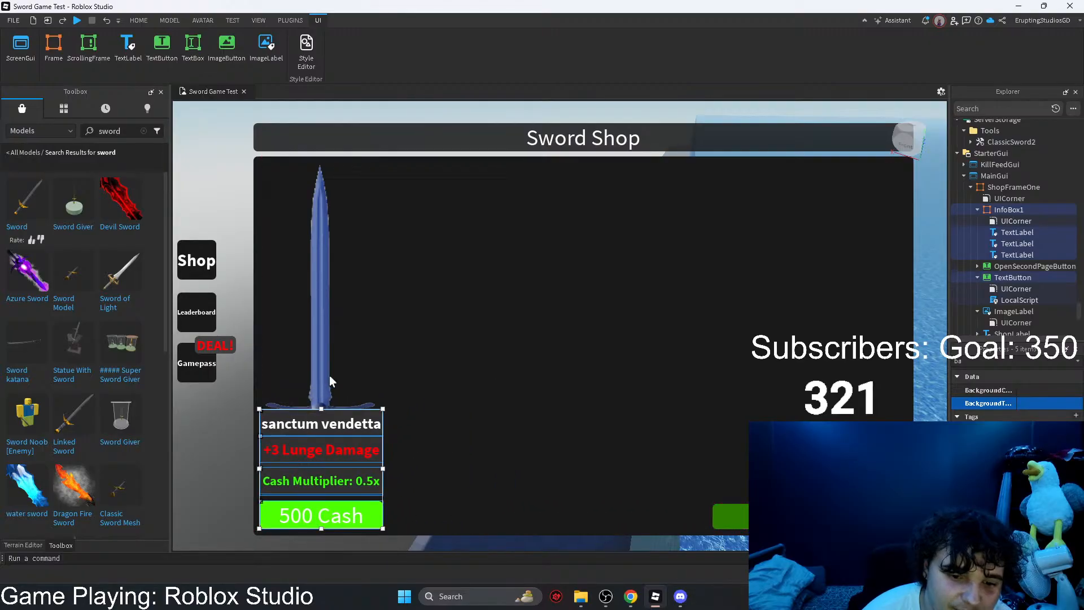
# Step: Shorten the sword picture to about 440 px so it fits above the info box, and narrow it slightly from both sides
pyautogui.click(330, 374)
pyautogui.moveTo(386, 494); pyautogui.dragTo(380, 410)
pyautogui.click(456, 378)
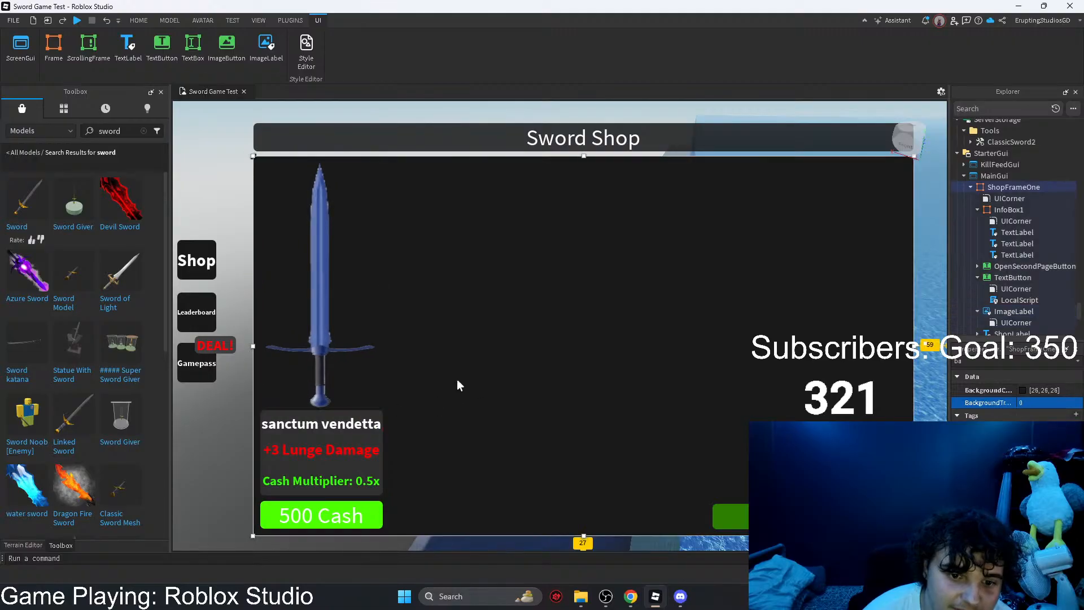
pyautogui.click(348, 343)
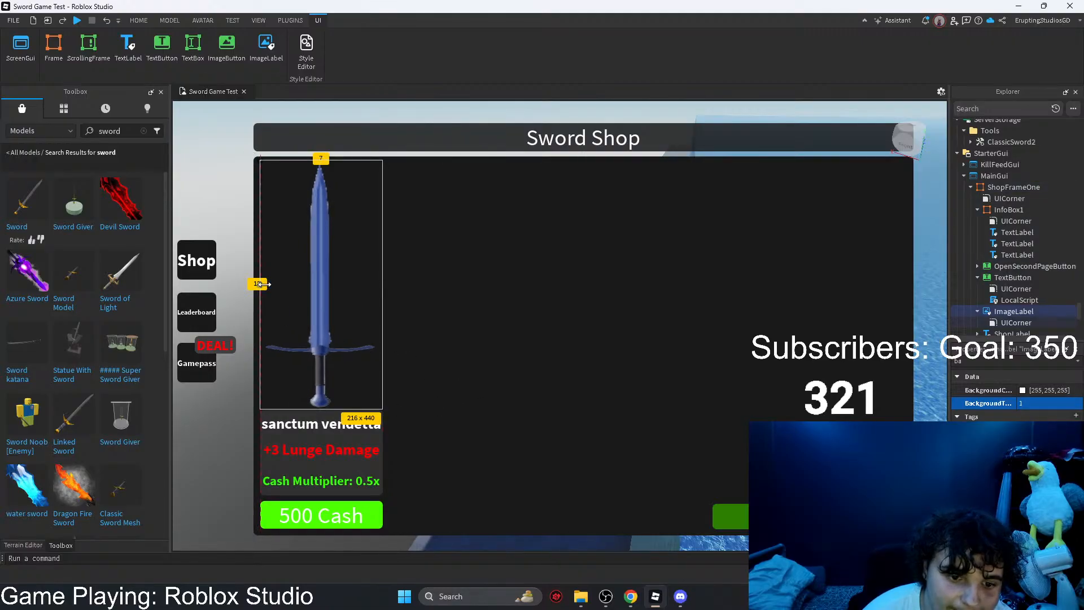
pyautogui.moveTo(259, 284); pyautogui.dragTo(264, 284)
pyautogui.moveTo(378, 284); pyautogui.dragTo(373, 284)
pyautogui.click(543, 325)
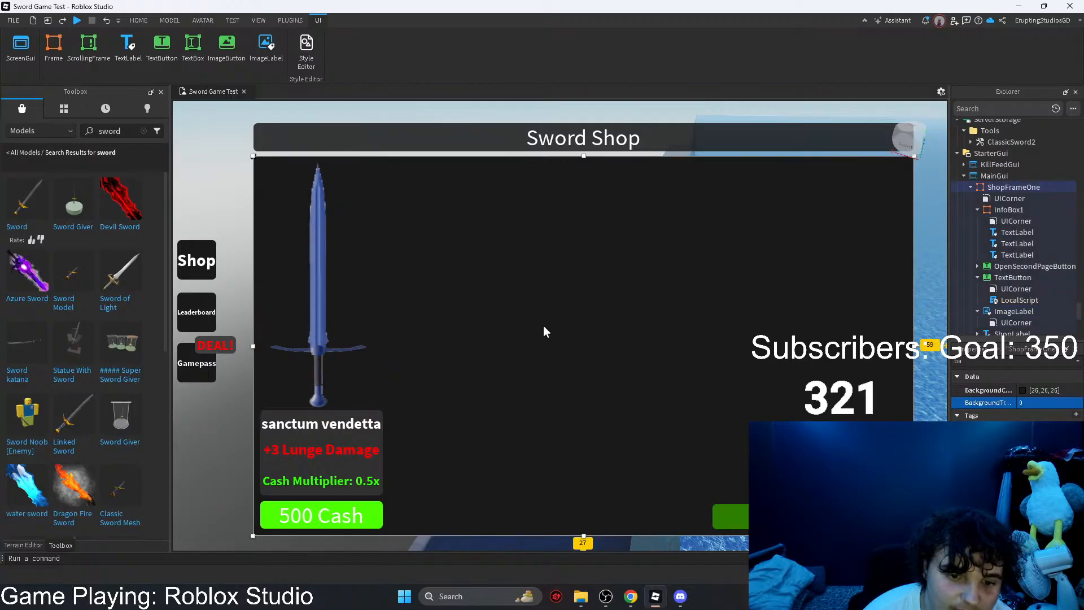
pyautogui.click(255, 220)
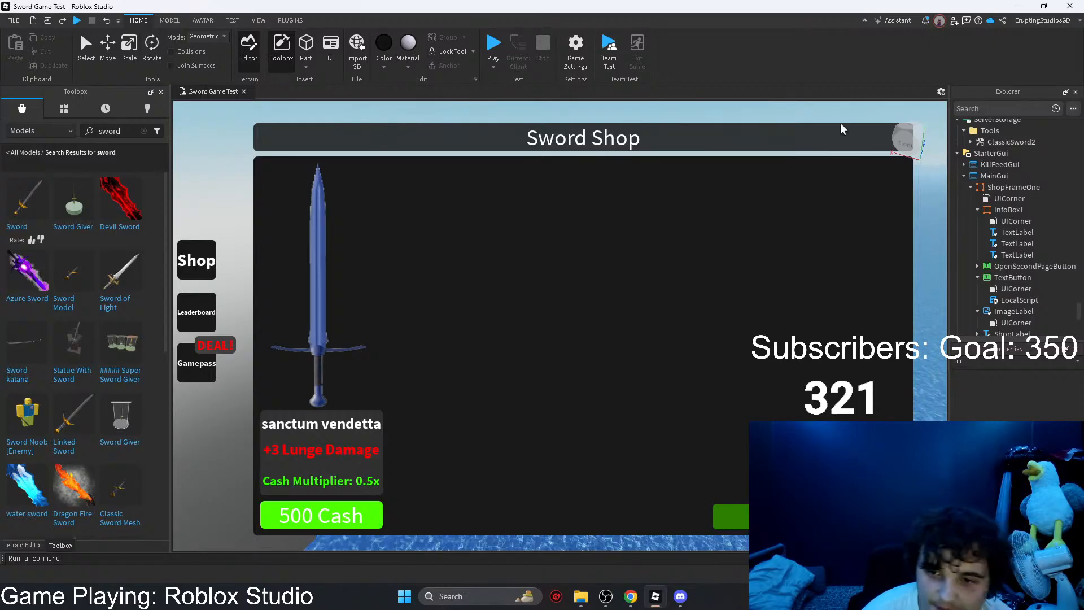
# Step: Switch to the browser, close the Sword1 configure page and check the custom swords forum topic for replies
pyautogui.click(1019, 6)
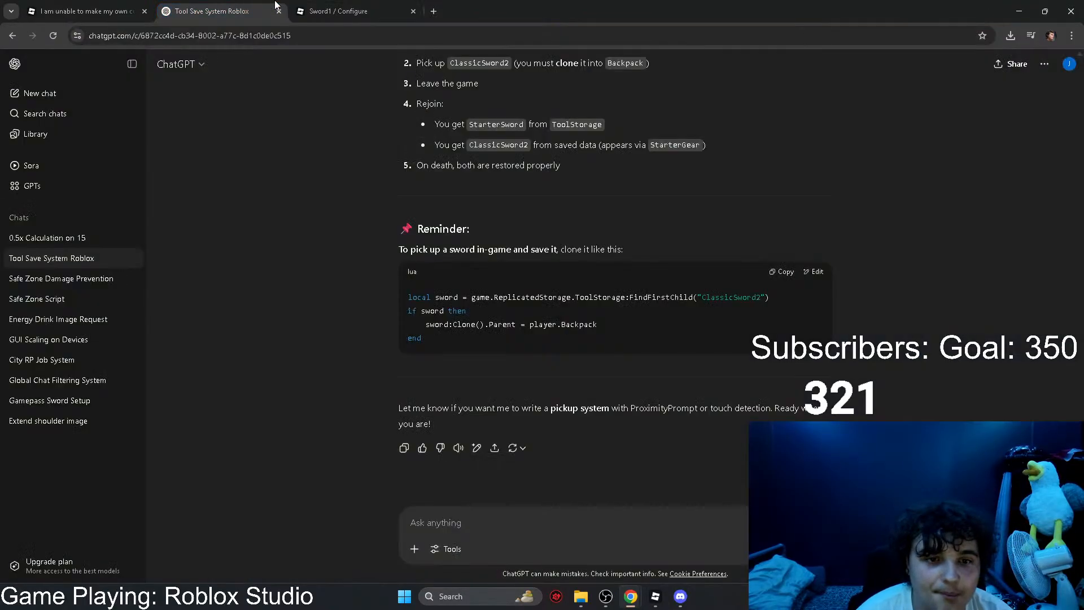
pyautogui.click(211, 12)
pyautogui.click(413, 11)
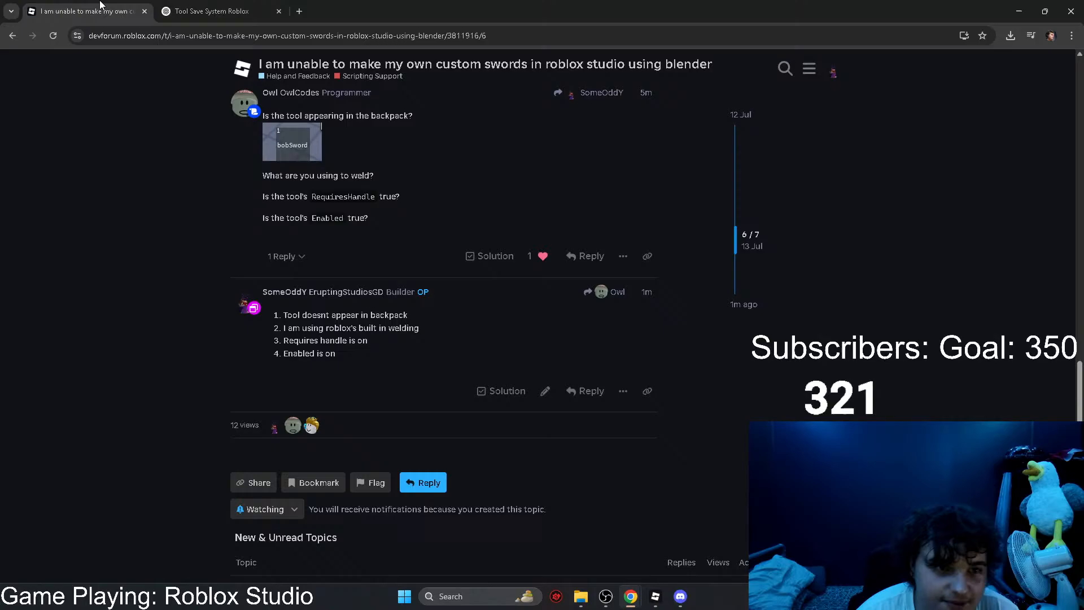
pyautogui.click(84, 12)
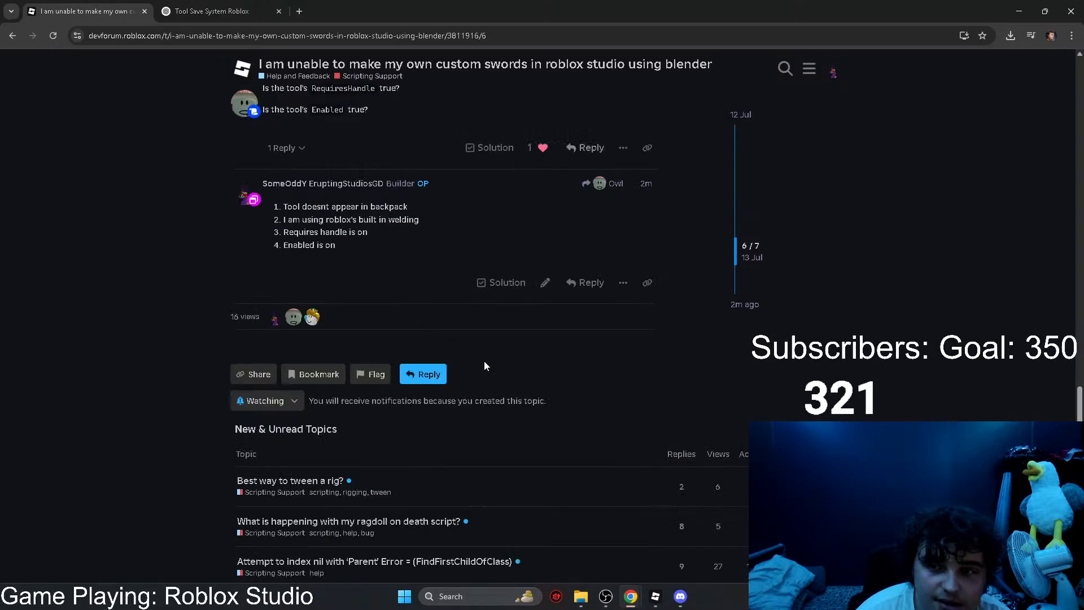
# Step: Return to Roblox Studio and set the Sword Shop title label's background transparency to 0
pyautogui.click(655, 596)
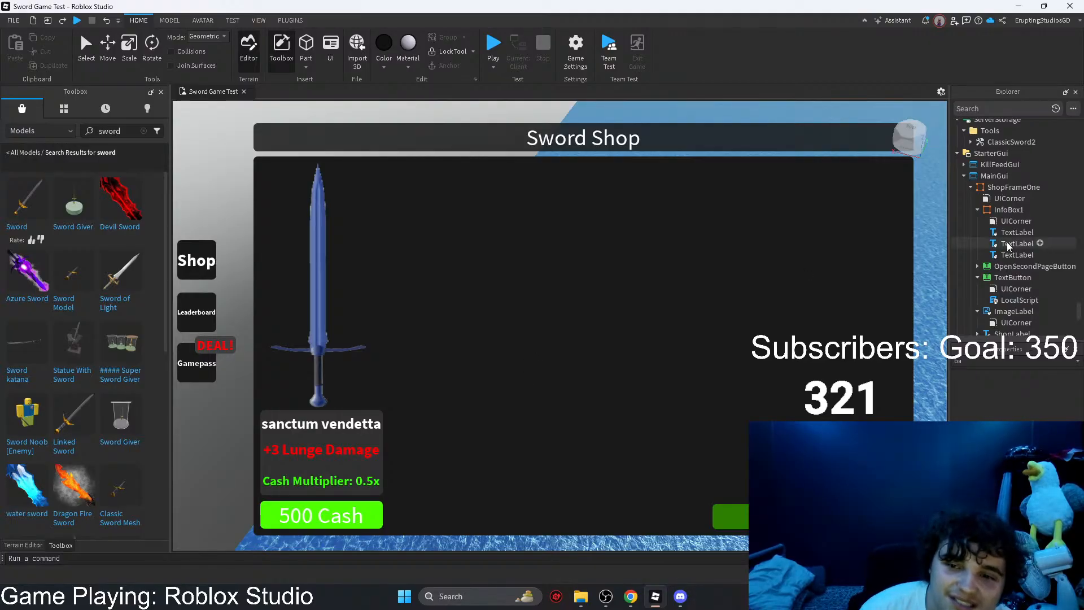
pyautogui.click(1016, 255)
pyautogui.click(725, 139)
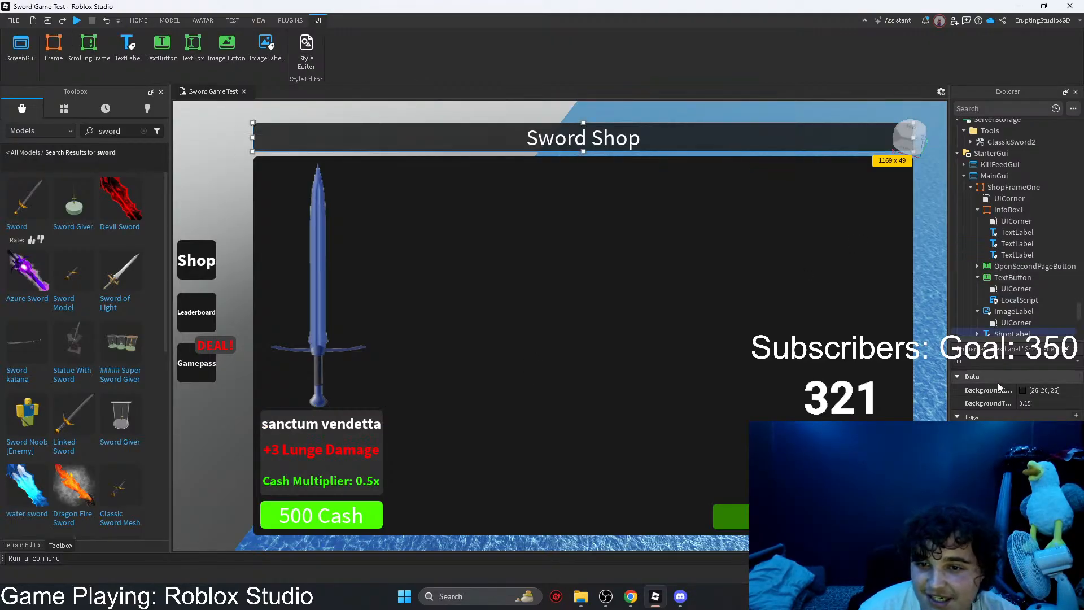
pyautogui.click(1038, 403)
pyautogui.click(1057, 403)
pyautogui.click(792, 345)
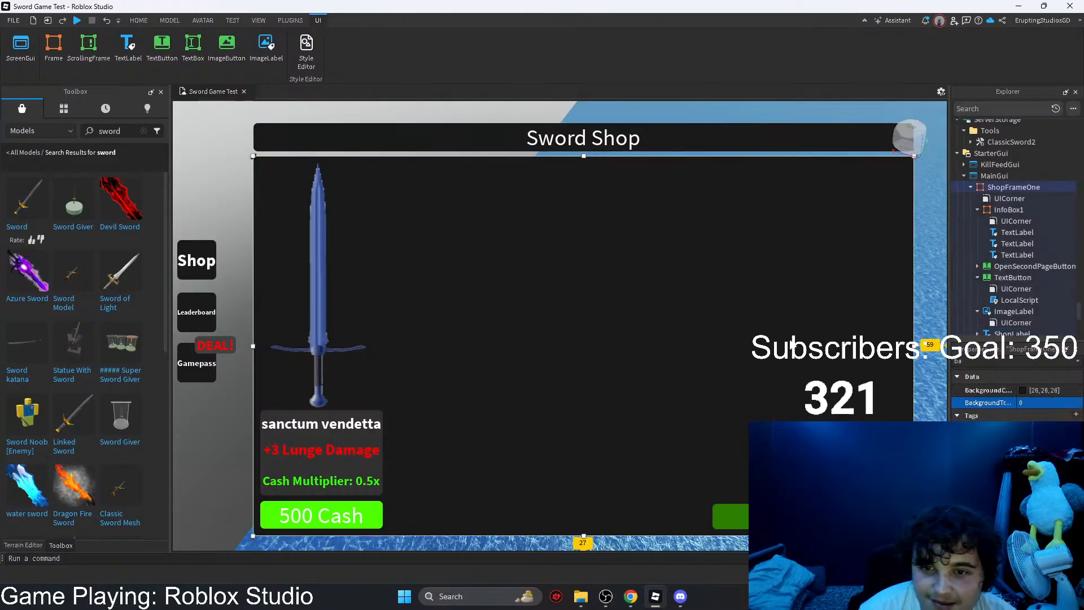
# Step: Increase the Sword Shop title label's height to 53 px, keeping a narrow gap above the shop frame
pyautogui.click(428, 153)
pyautogui.click(1005, 303)
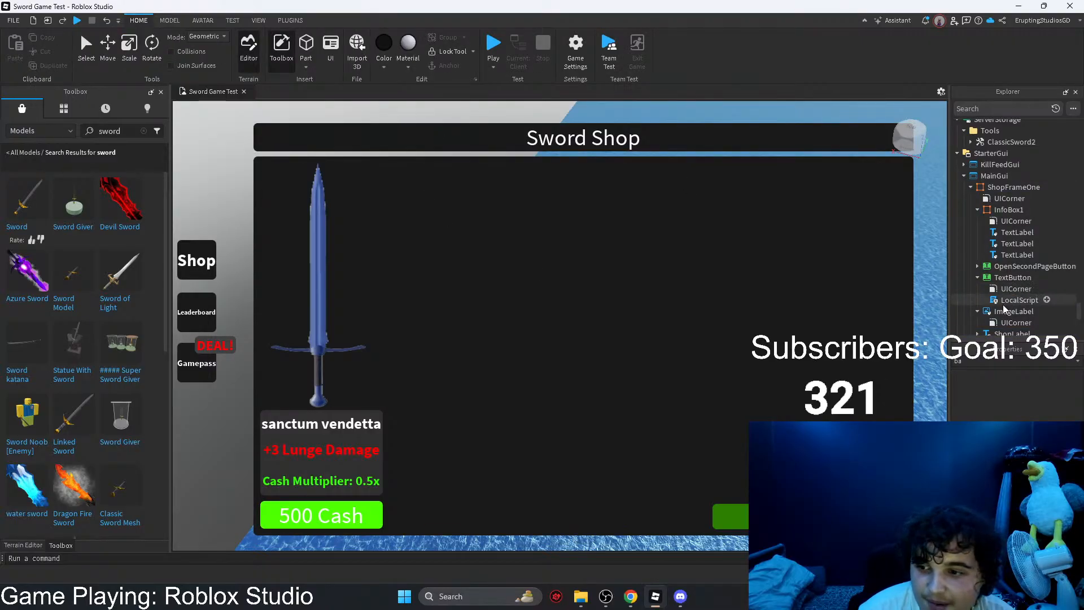
pyautogui.click(997, 312)
pyautogui.click(584, 146)
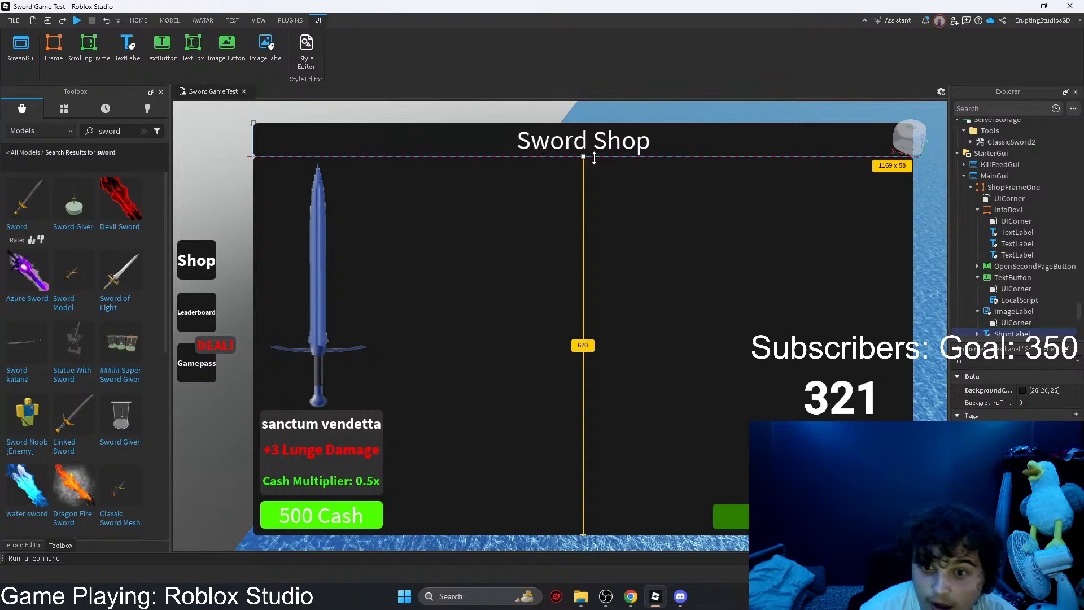
pyautogui.moveTo(601, 156); pyautogui.dragTo(602, 152)
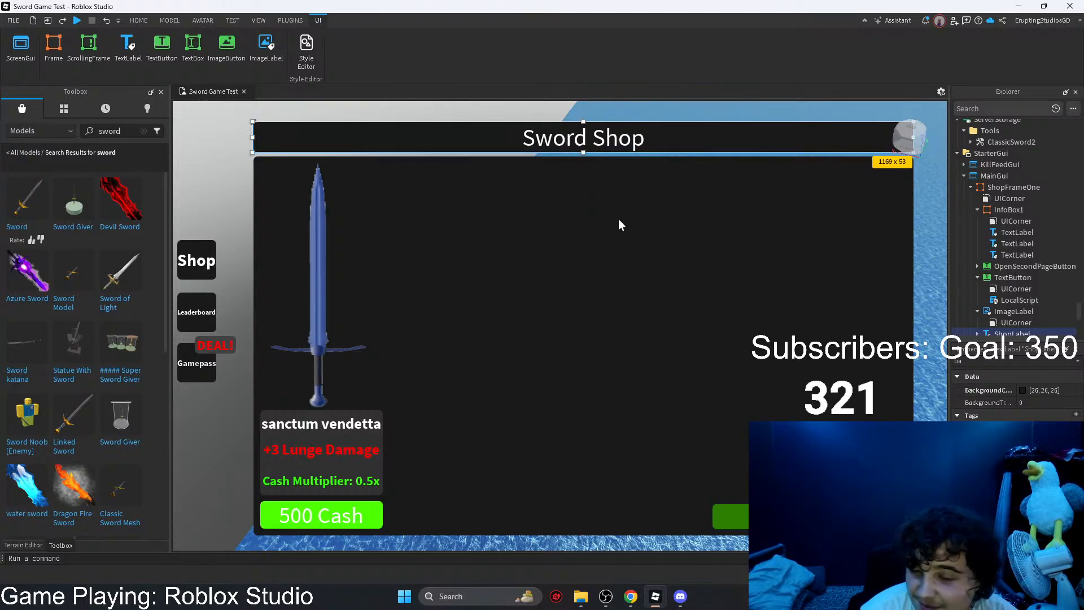
# Step: Turn off the Visible property of ShopFrameOne to hide the sword shop frame
pyautogui.click(231, 171)
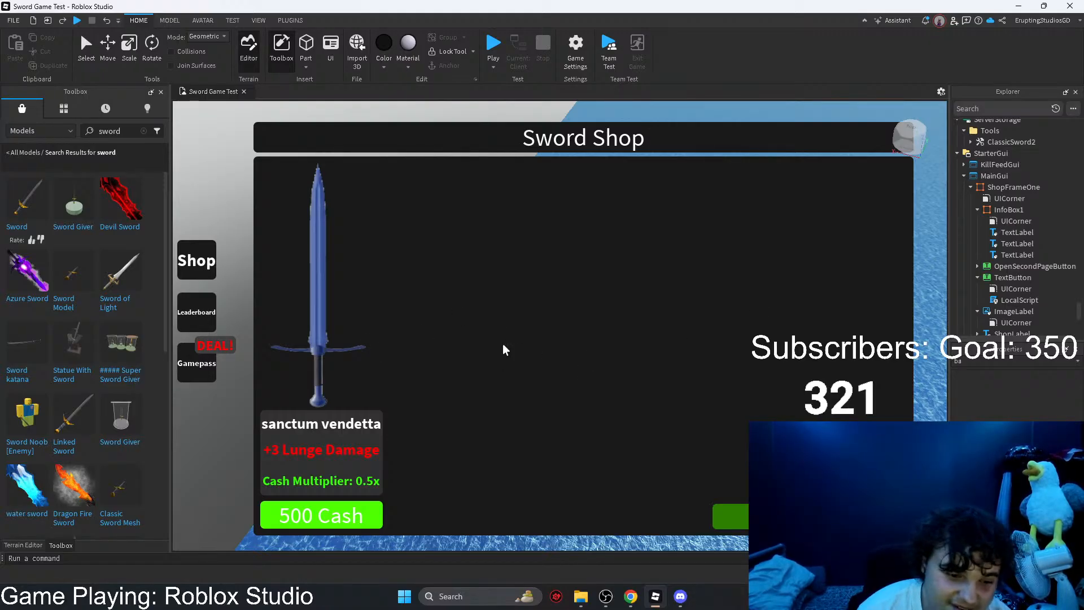
pyautogui.click(1013, 187)
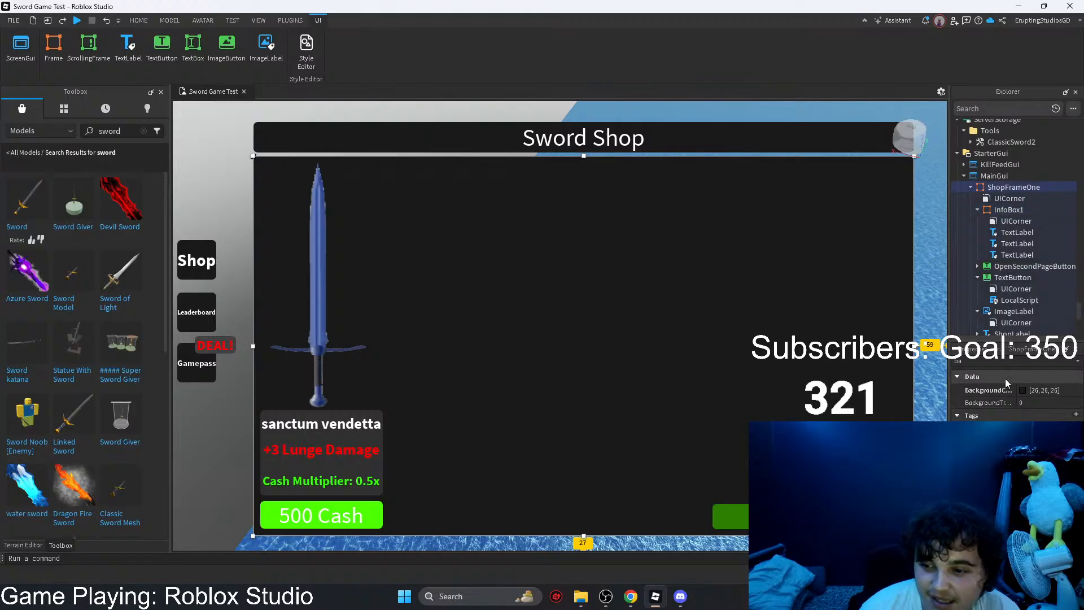
pyautogui.moveTo(986, 362); pyautogui.dragTo(941, 363)
pyautogui.write('v')
pyautogui.click(1023, 415)
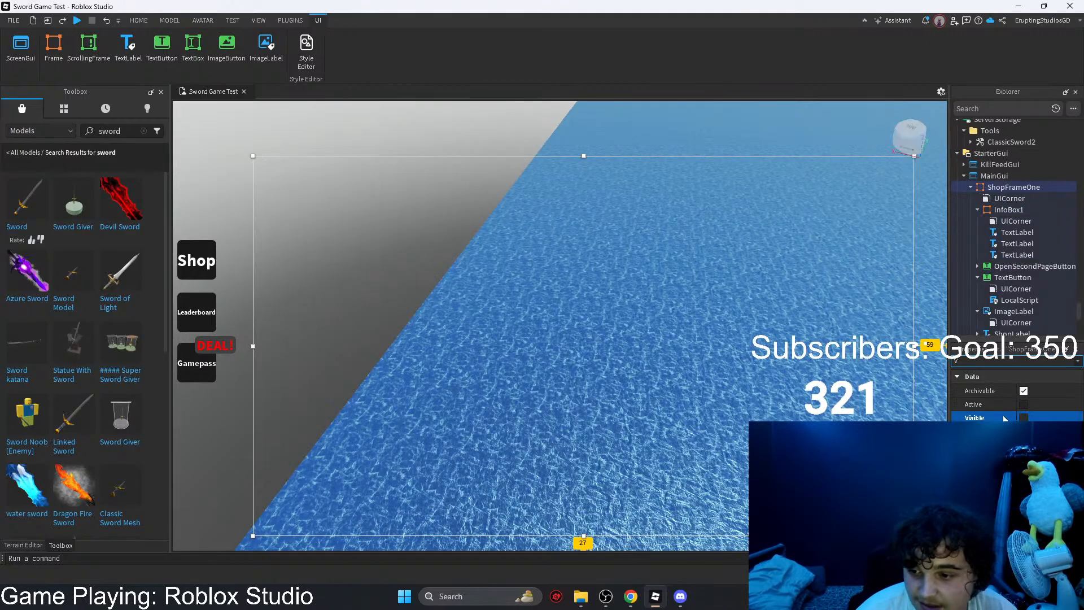
# Step: Fly over the game map to examine the building and the coloured containers
pyautogui.click(322, 236)
pyautogui.moveTo(323, 236); pyautogui.dragTo(435, 210, button='right')
pyautogui.press('w')
pyautogui.press('e')
pyautogui.press('d')
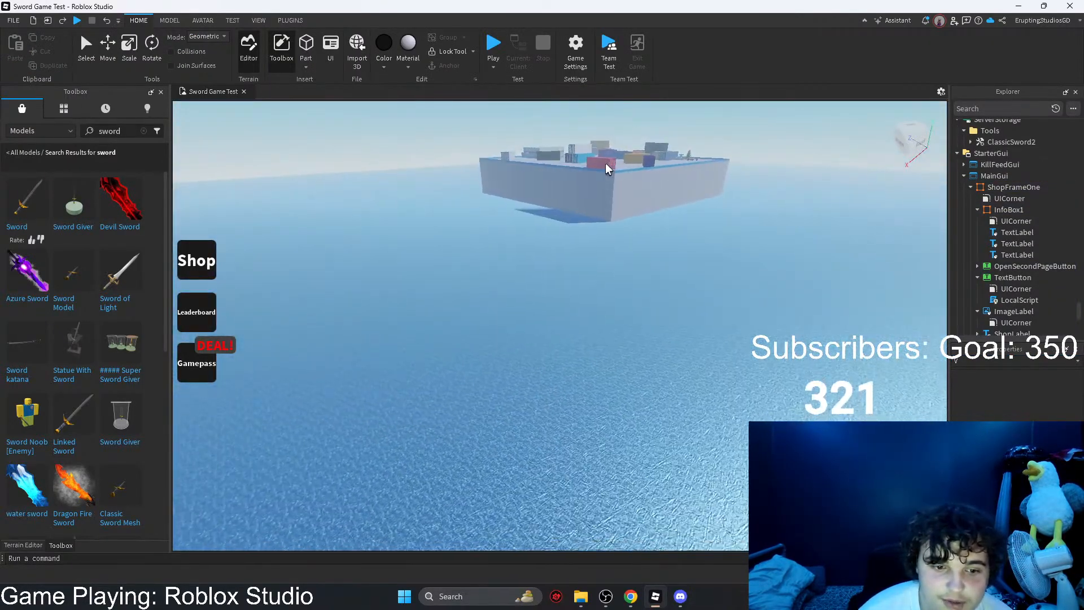
pyautogui.press('w')
pyautogui.moveTo(682, 185); pyautogui.dragTo(744, 407, button='right')
pyautogui.press('w')
pyautogui.press('e')
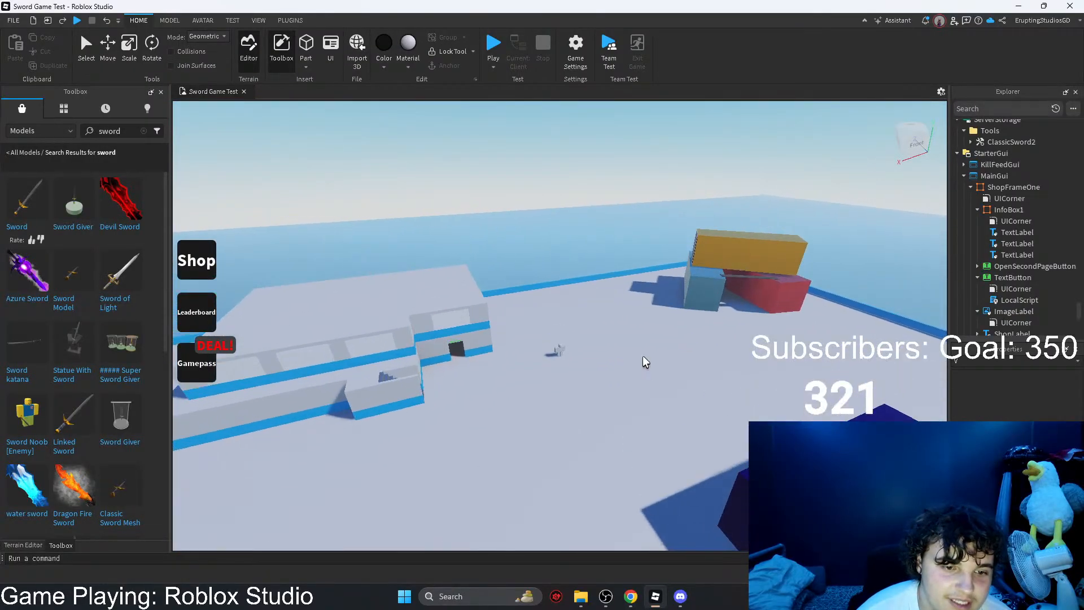
pyautogui.press('w')
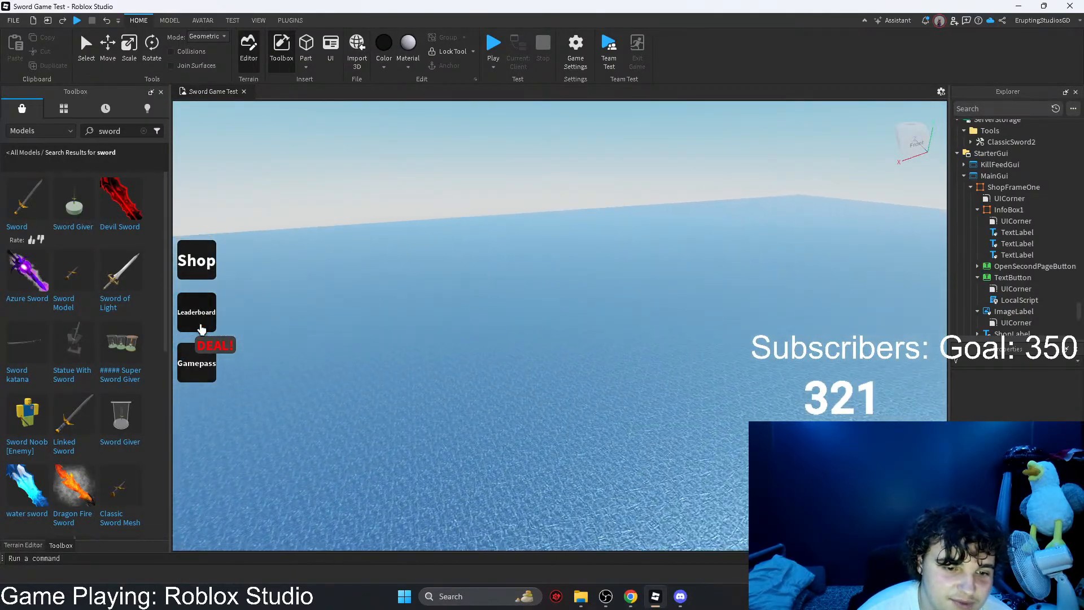
pyautogui.press('w')
pyautogui.moveTo(380, 387); pyautogui.dragTo(614, 224, button='right')
pyautogui.press('w')
pyautogui.press('w')
pyautogui.press('s')
# Step: Check the custom swords forum topic in the browser for new replies and return to Roblox Studio
pyautogui.click(1019, 5)
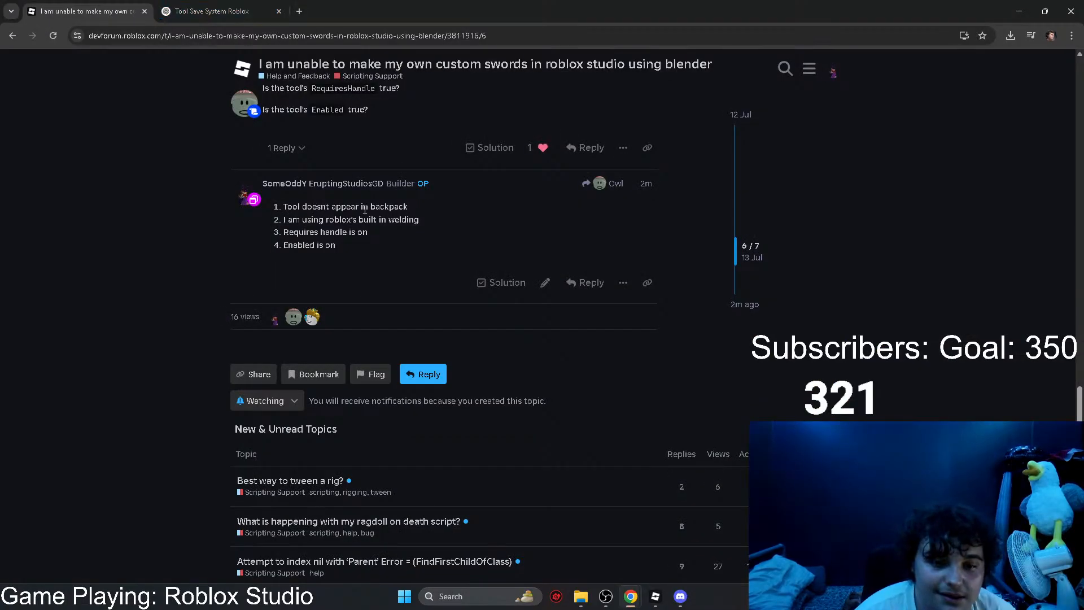
pyautogui.click(208, 7)
pyautogui.click(85, 11)
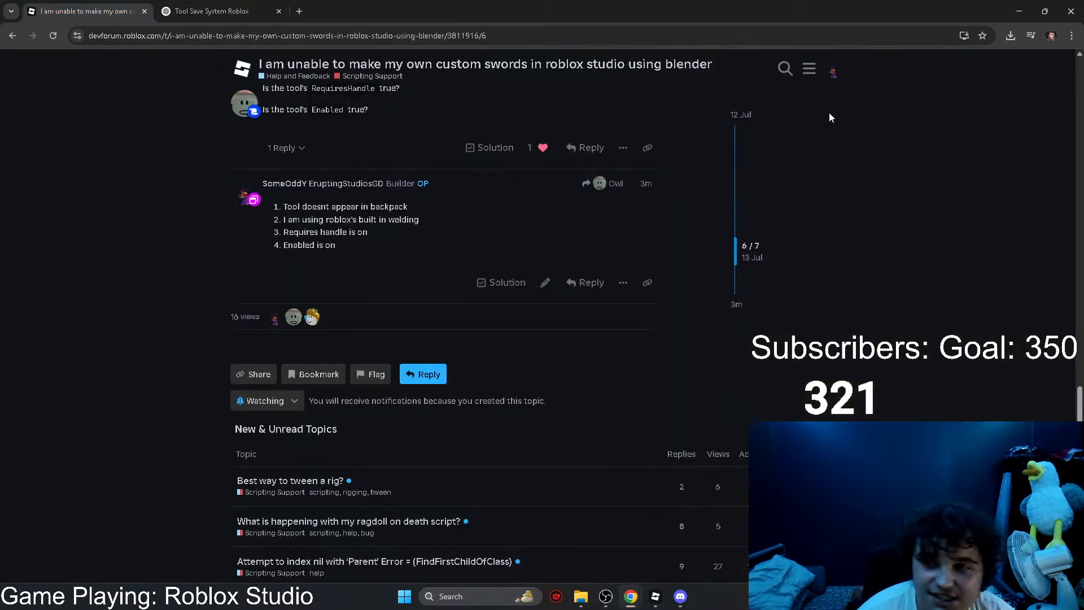
pyautogui.click(655, 596)
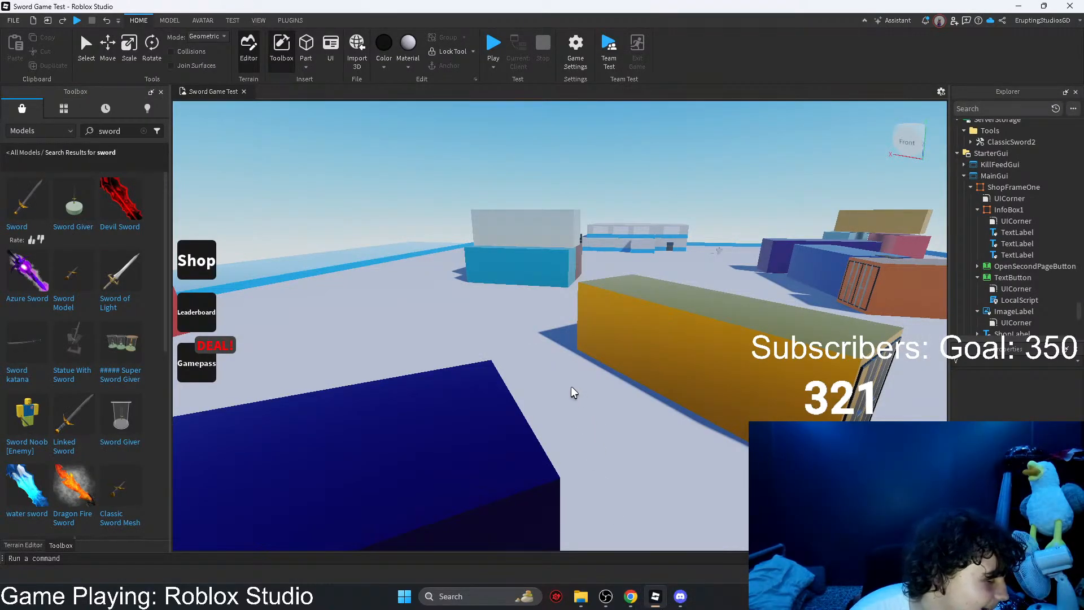
pyautogui.scroll(15, 728, 311)
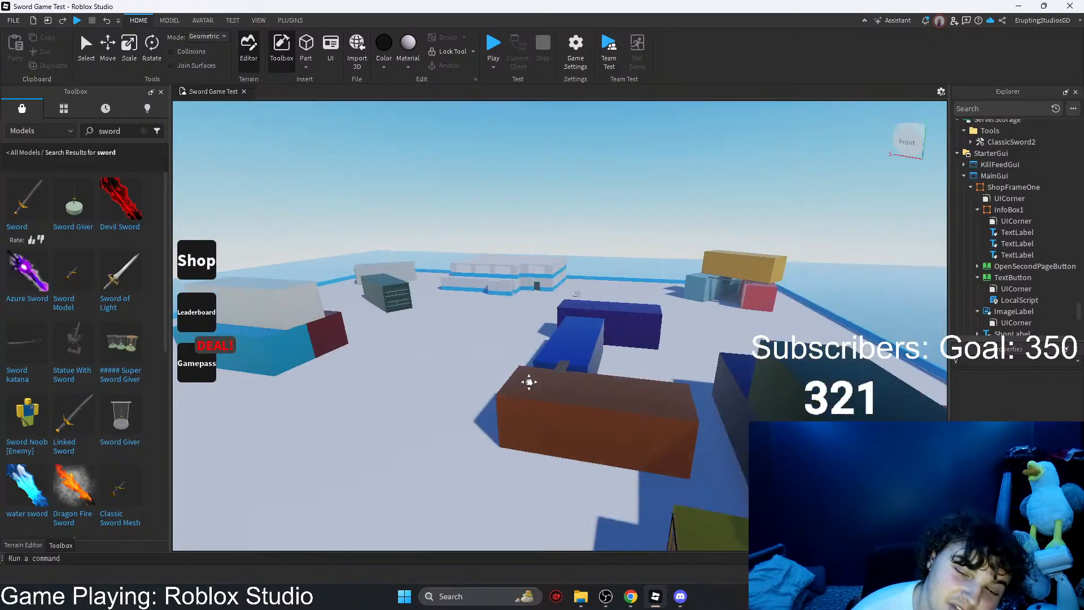
pyautogui.scroll(5, 588, 284)
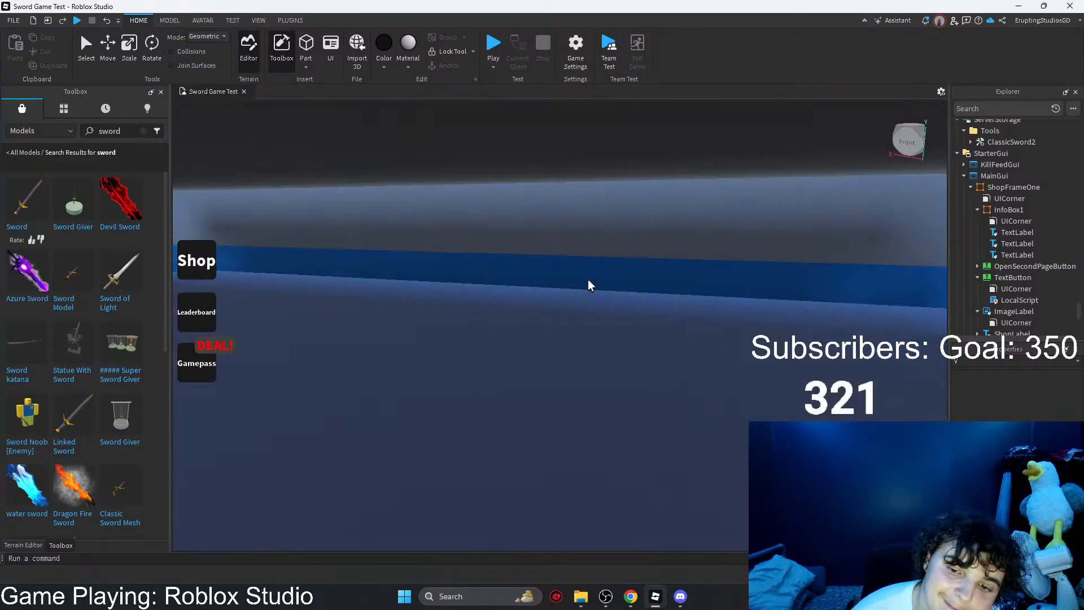
pyautogui.moveTo(585, 284)
pyautogui.mouseDown(button='right')
pyautogui.moveTo(664, 269)
pyautogui.moveTo(595, 278)
pyautogui.mouseUp(button='right')
pyautogui.scroll(-5, 597, 278)
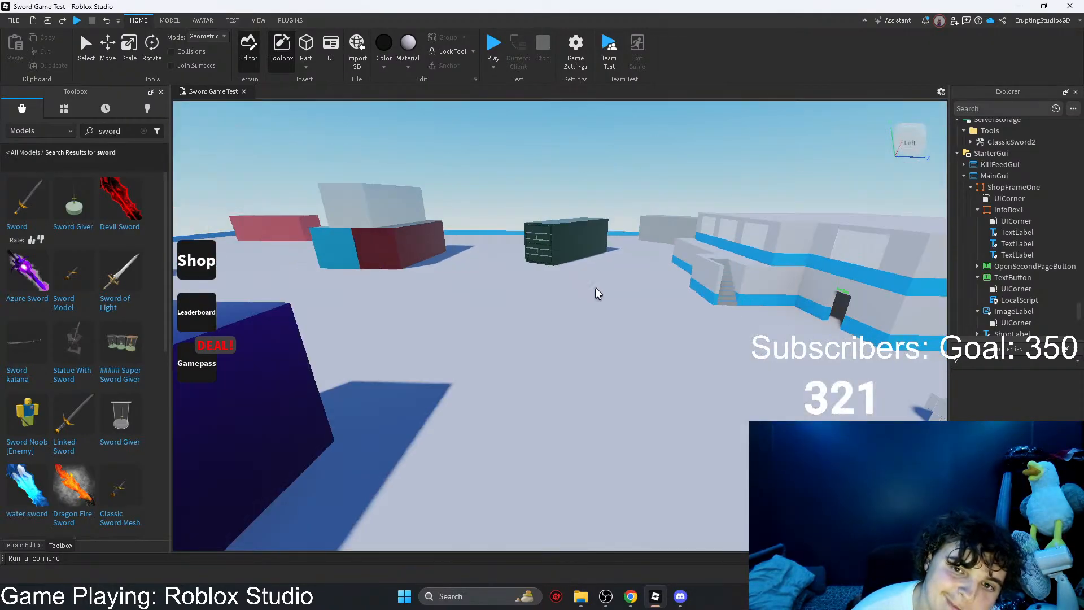
pyautogui.moveTo(597, 290); pyautogui.dragTo(732, 315, button='middle')
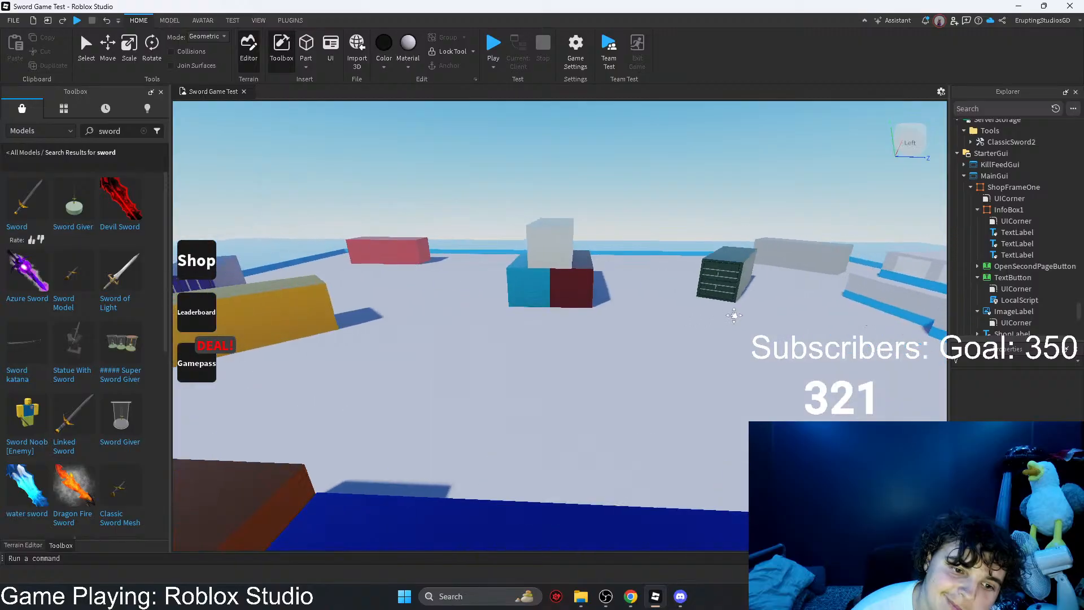
pyautogui.moveTo(456, 256); pyautogui.dragTo(559, 272, button='middle')
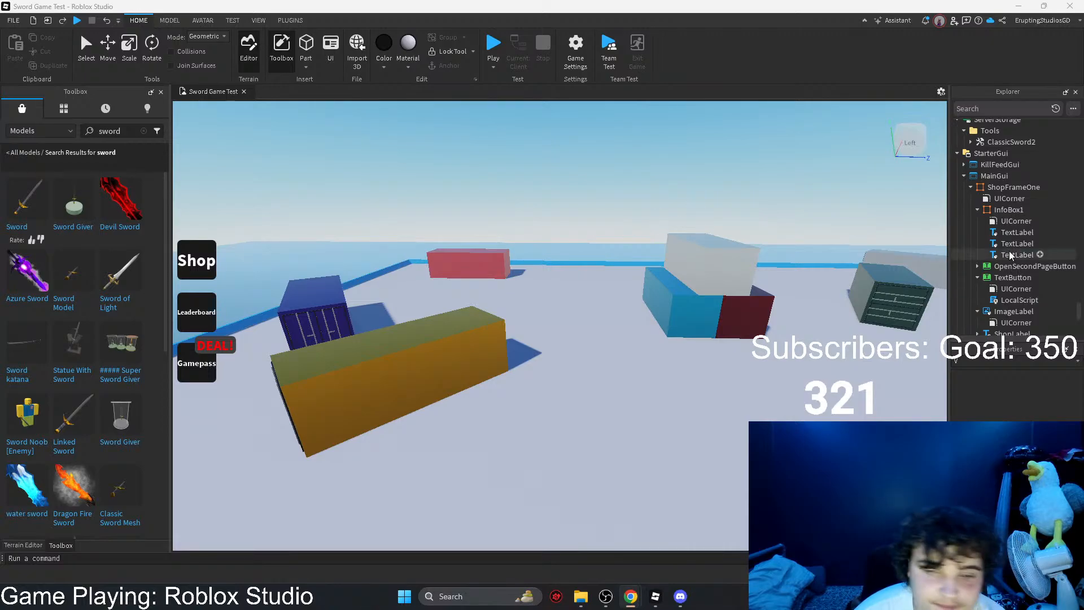
# Step: Paste a copy of ShopFrameOne into the Workspace and rename the copy GamepassShop
pyautogui.click(994, 175)
pyautogui.click(994, 187)
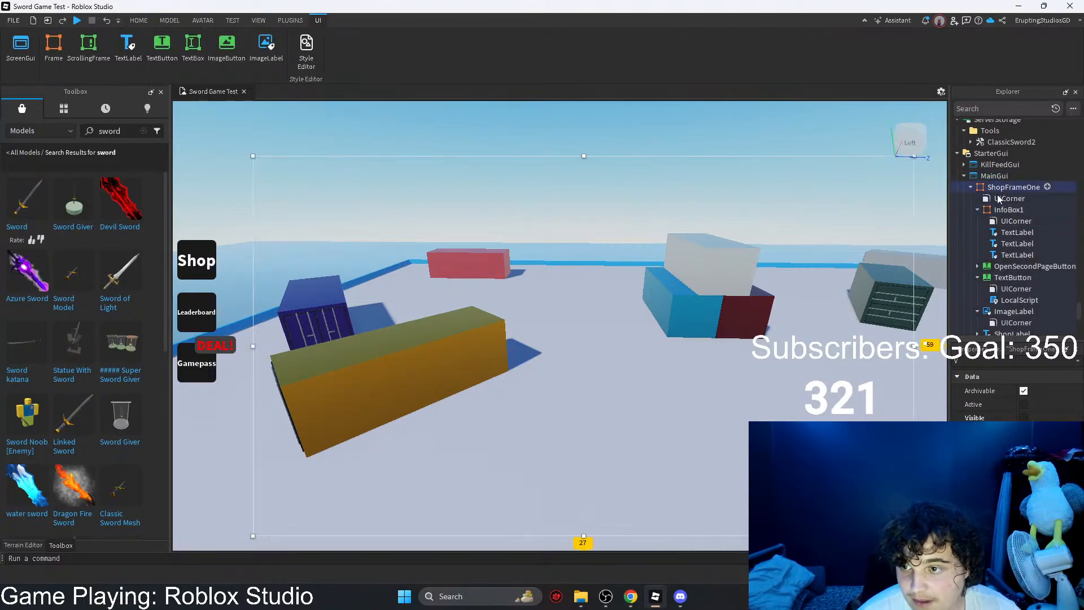
pyautogui.moveTo(757, 266); pyautogui.dragTo(757, 267, button='right')
pyautogui.hotkey('ctrl', 'v')
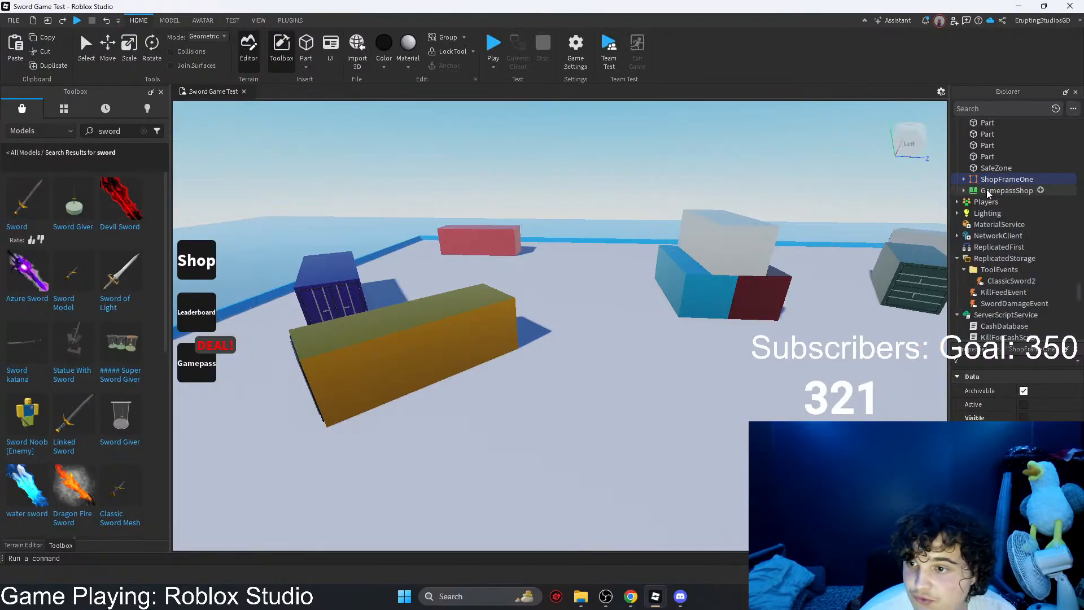
pyautogui.rightClick(987, 179)
pyautogui.click(991, 259)
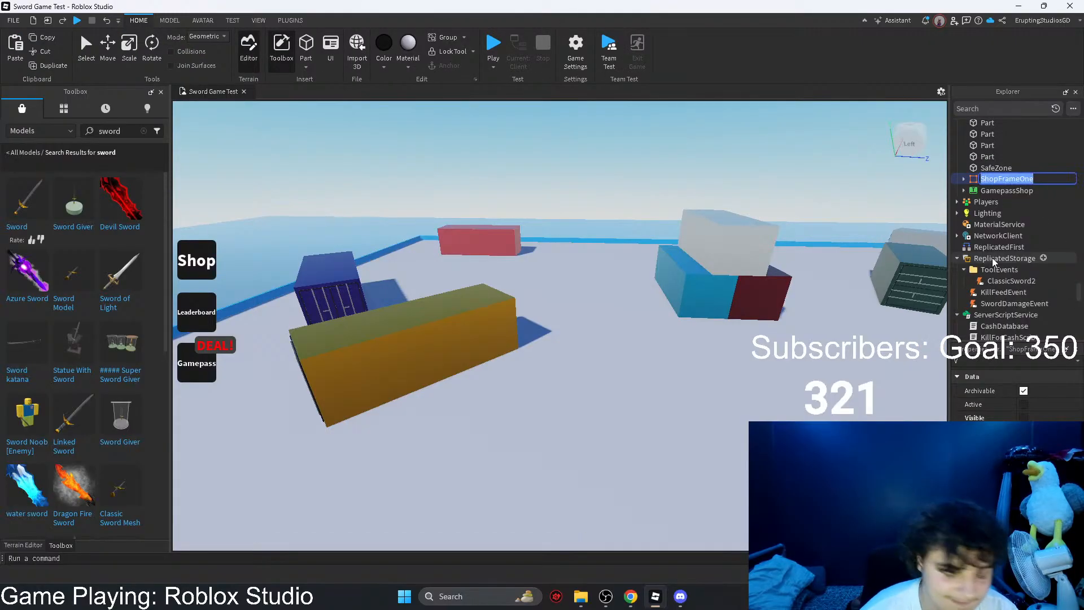
pyautogui.write('gA')
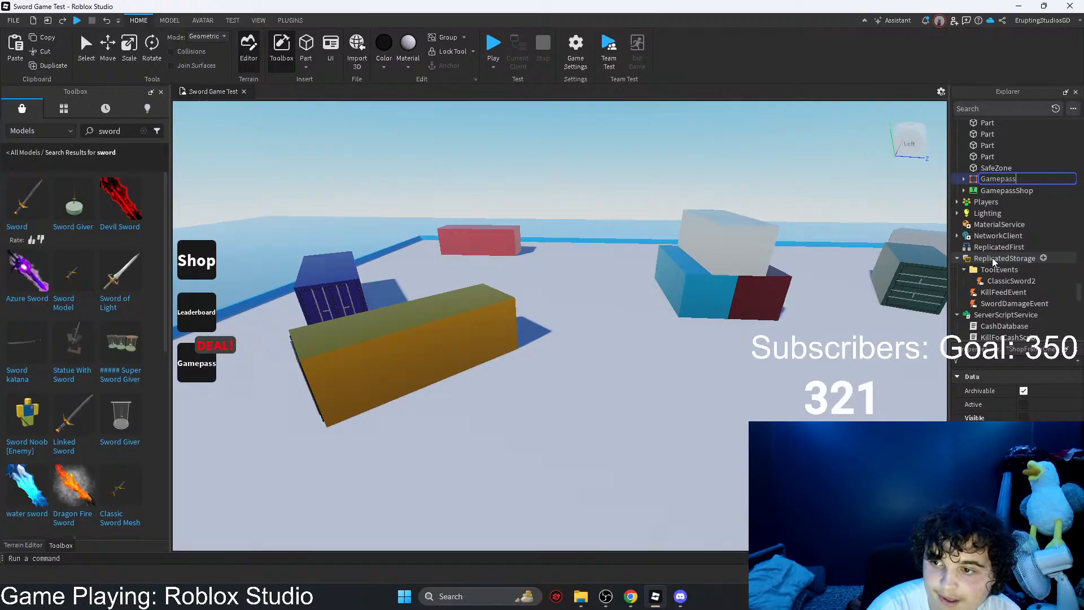
pyautogui.press('Return')
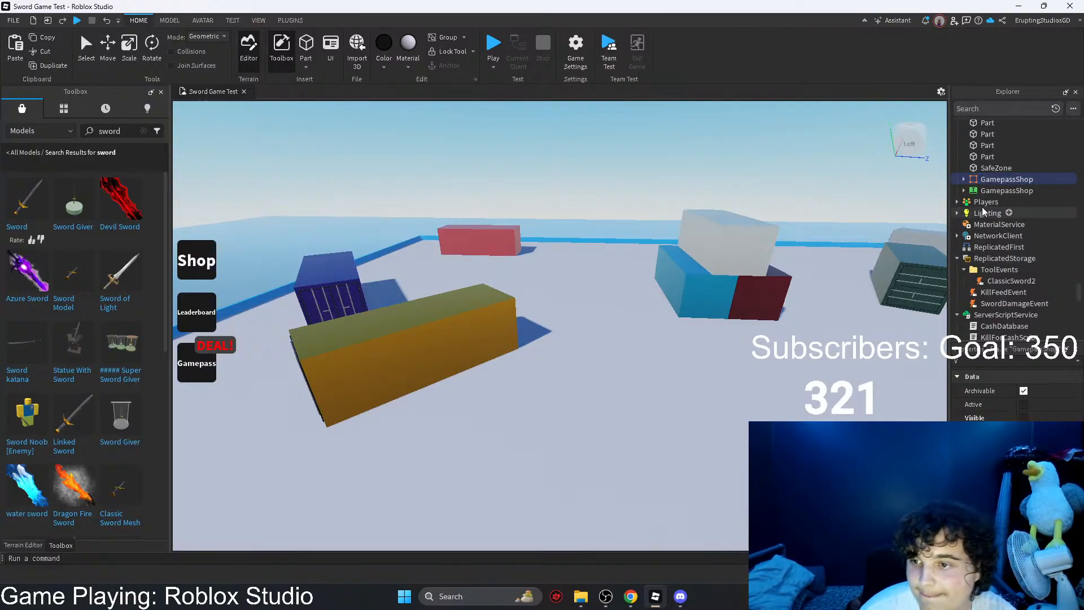
# Step: Delete the GamepassShop text button from the Workspace and rename the copied frame GamepassShopGUI
pyautogui.click(985, 191)
pyautogui.press('Delete')
pyautogui.click(987, 182)
pyautogui.rightClick(987, 179)
pyautogui.click(987, 266)
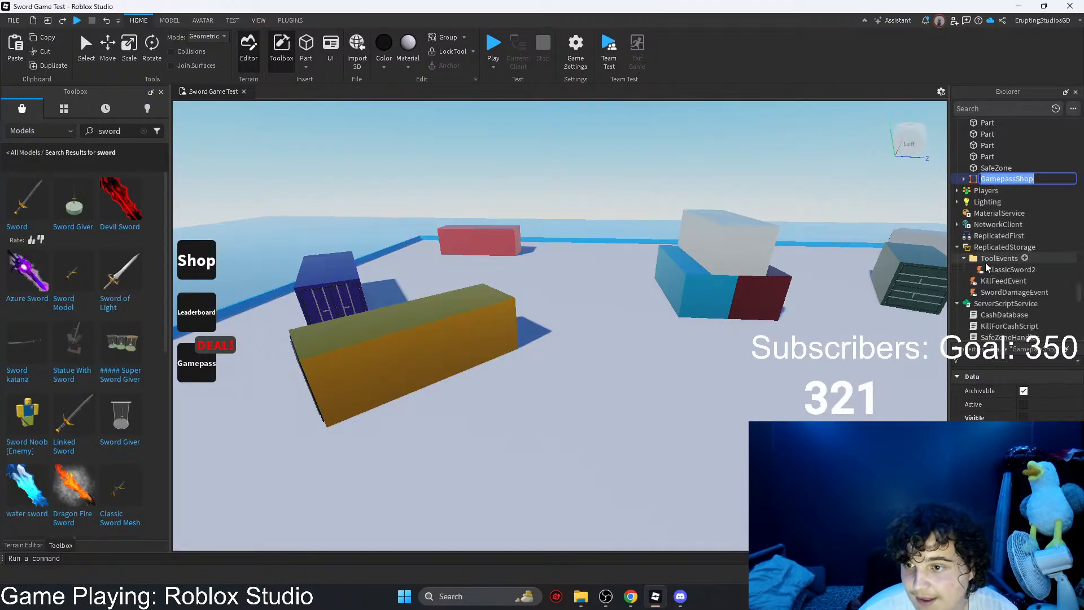
pyautogui.press('Right')
pyautogui.write('GUI')
pyautogui.press('Return')
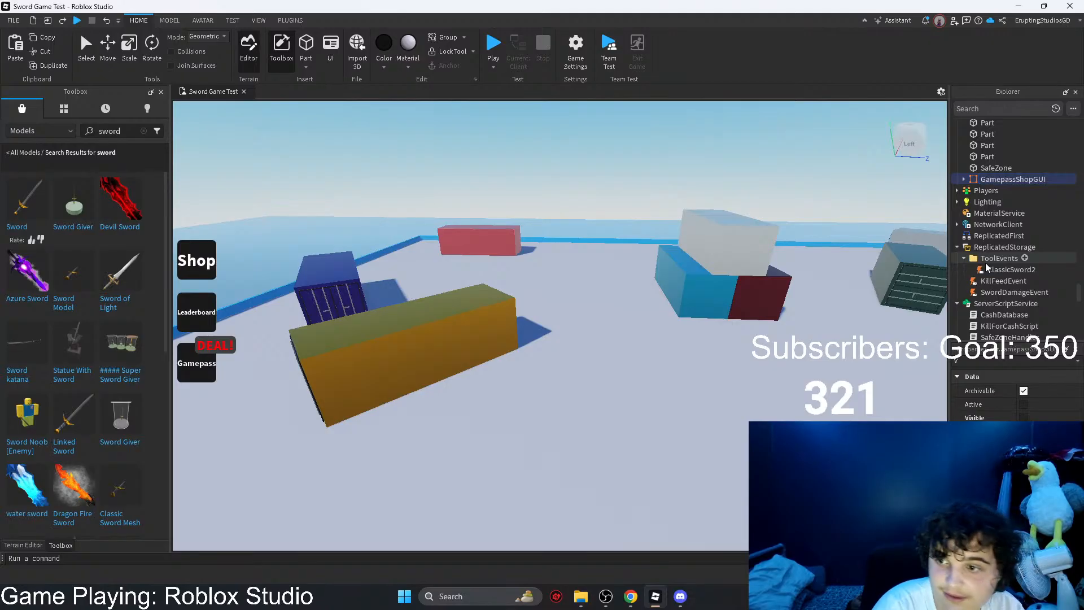
# Step: Move GamepassShopGUI into MainGui and turn on its Visible property
pyautogui.moveTo(1010, 179)
pyautogui.mouseDown()
pyautogui.moveTo(1010, 274)
pyautogui.moveTo(989, 180)
pyautogui.mouseUp()
pyautogui.click(1023, 404)
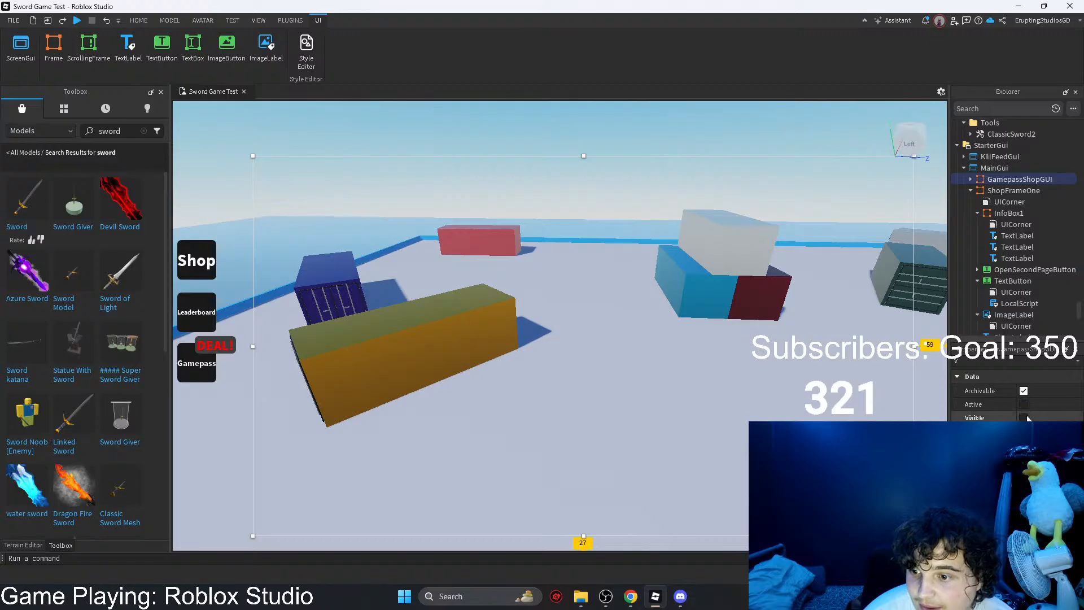
pyautogui.click(1024, 417)
# Step: In the Gamepass button's LocalScript, point the line 1 reference to script.Parent.Parent.GamepassShop
pyautogui.click(198, 364)
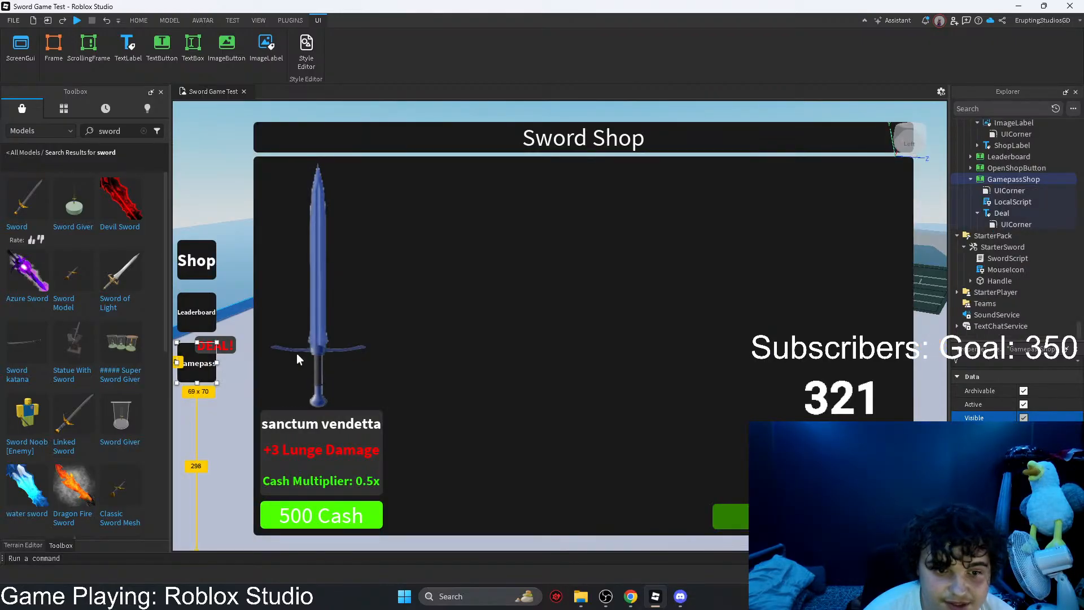
pyautogui.doubleClick(997, 205)
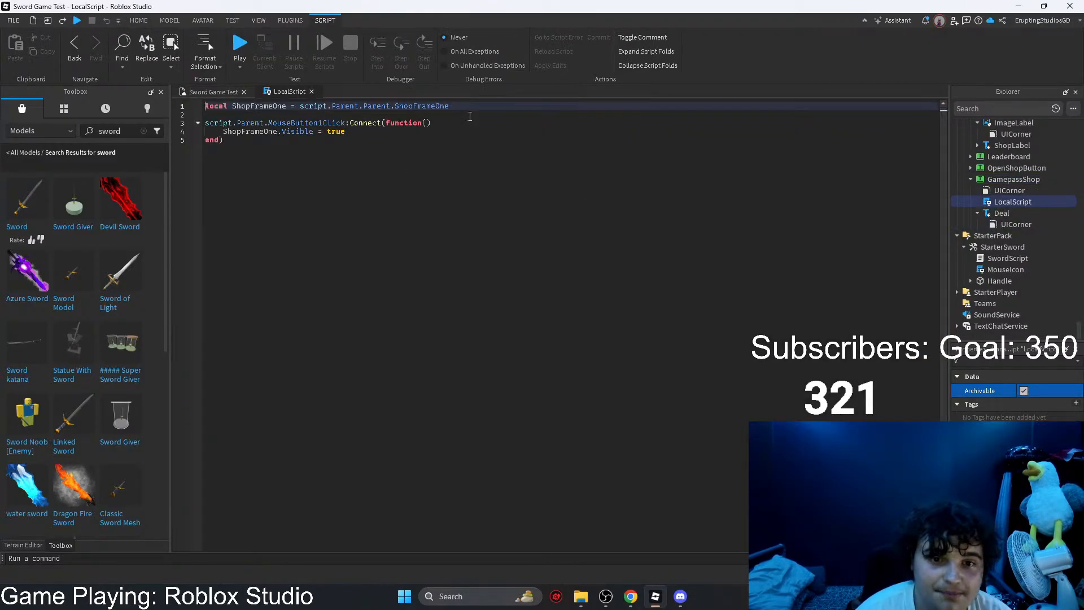
pyautogui.doubleClick(423, 105)
pyautogui.press('BackSpace')
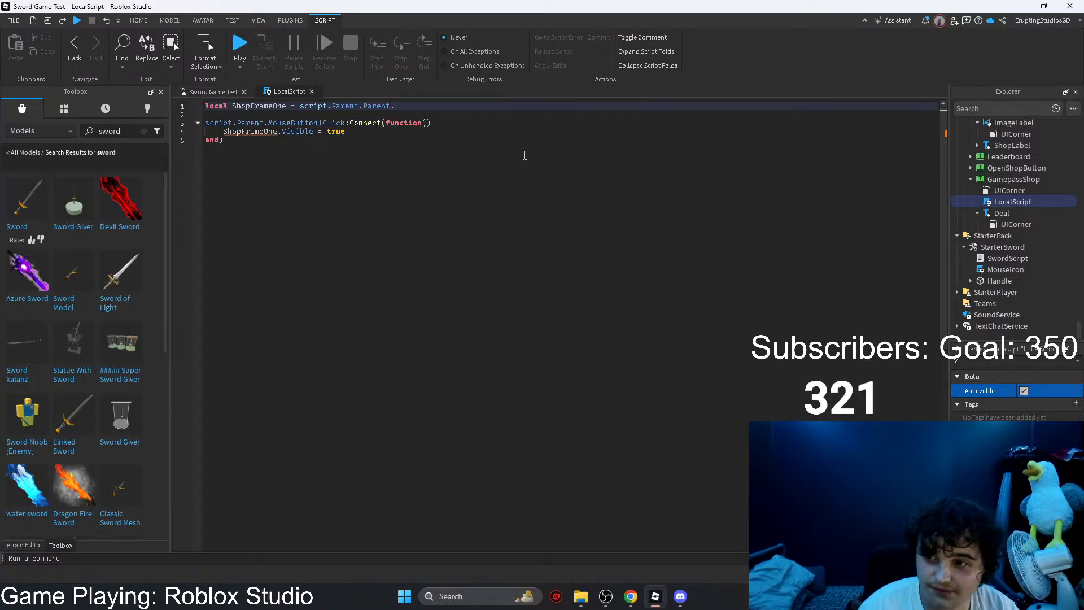
pyautogui.write('Gam')
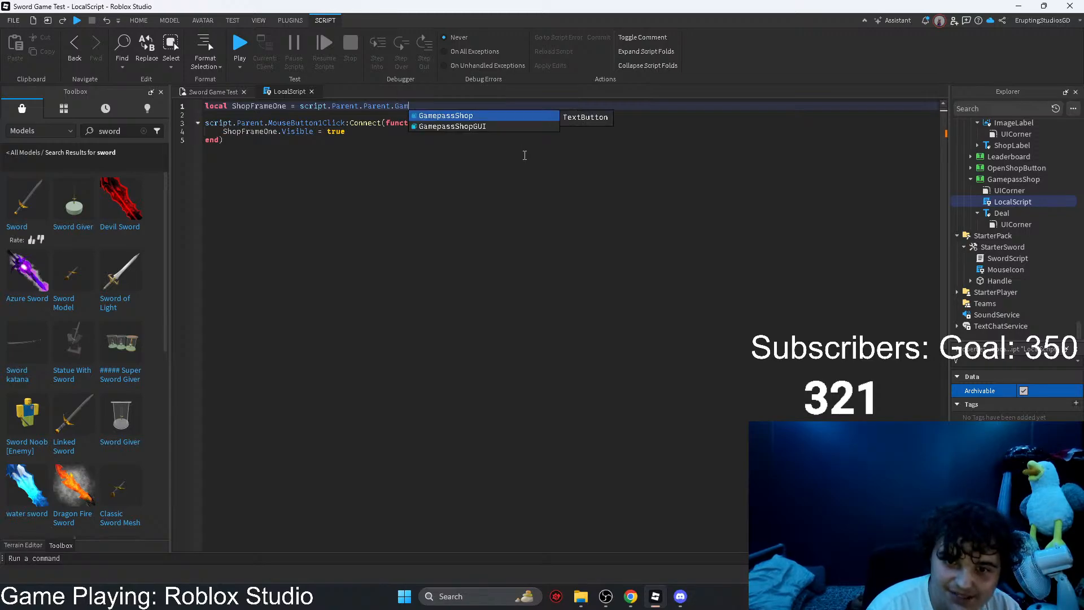
pyautogui.press('Tab')
# Step: Try to rename the local variable ShopFrameOne on line 1 to GamepassShop
pyautogui.press('Left')
pyautogui.press('Left')
pyautogui.press('Left')
pyautogui.press('Left')
pyautogui.press('Left')
pyautogui.press('Left')
pyautogui.press('Left')
pyautogui.press('Left')
pyautogui.press('Left')
pyautogui.press('Left')
pyautogui.press('Left')
pyautogui.press('Left')
pyautogui.press('Left')
pyautogui.press('Left')
pyautogui.press('Left')
pyautogui.press('Left')
pyautogui.press('Left')
pyautogui.press('Left')
pyautogui.press('Left')
pyautogui.press('Left')
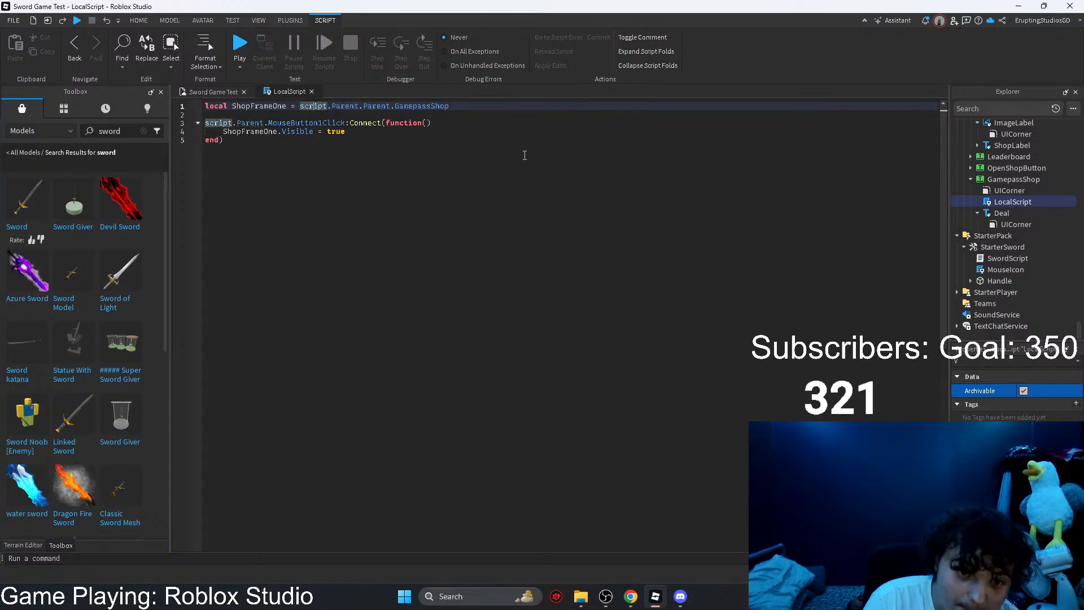
pyautogui.press('BackSpace')
pyautogui.press('BackSpace')
pyautogui.press('BackSpace')
pyautogui.press('BackSpace')
pyautogui.press('BackSpace')
pyautogui.press('BackSpace')
pyautogui.press('BackSpace')
pyautogui.press('BackSpace')
pyautogui.press('BackSpace')
pyautogui.press('BackSpace')
pyautogui.press('BackSpace')
pyautogui.press('BackSpace')
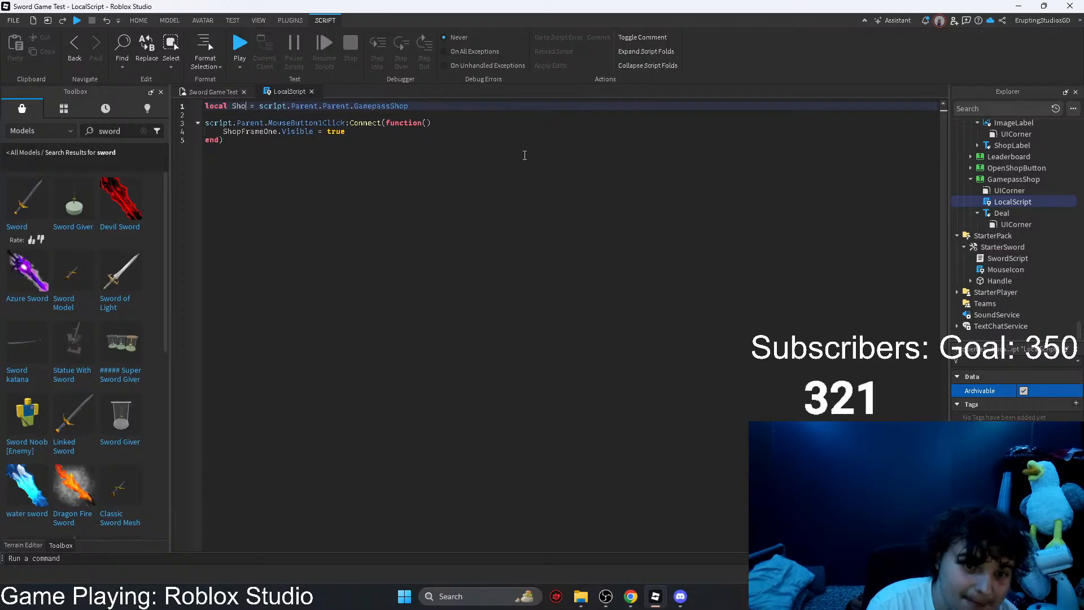
pyautogui.write('Gamepass')
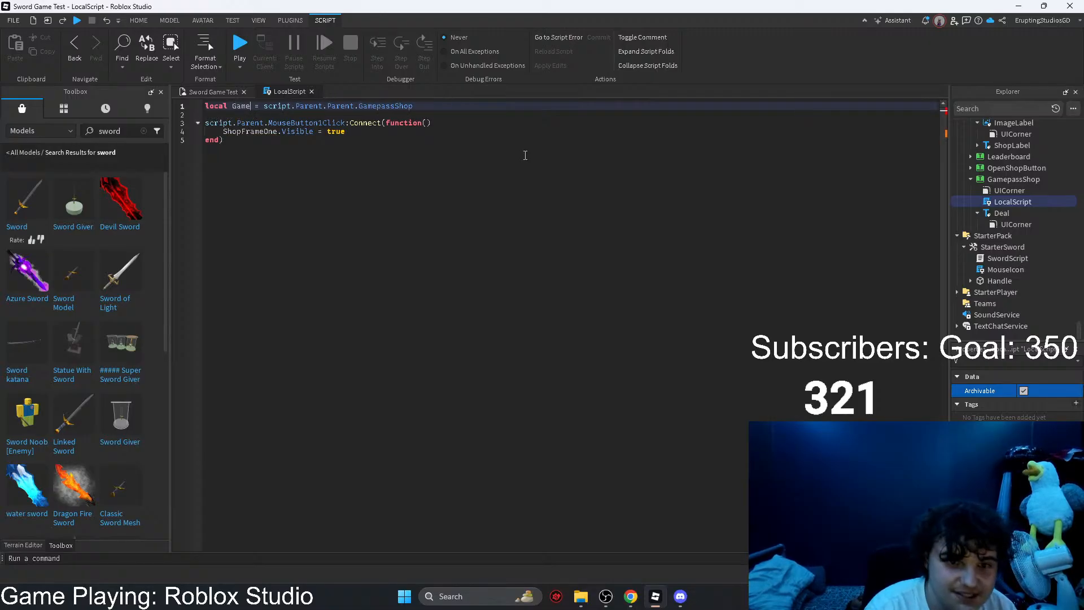
pyautogui.write('S')
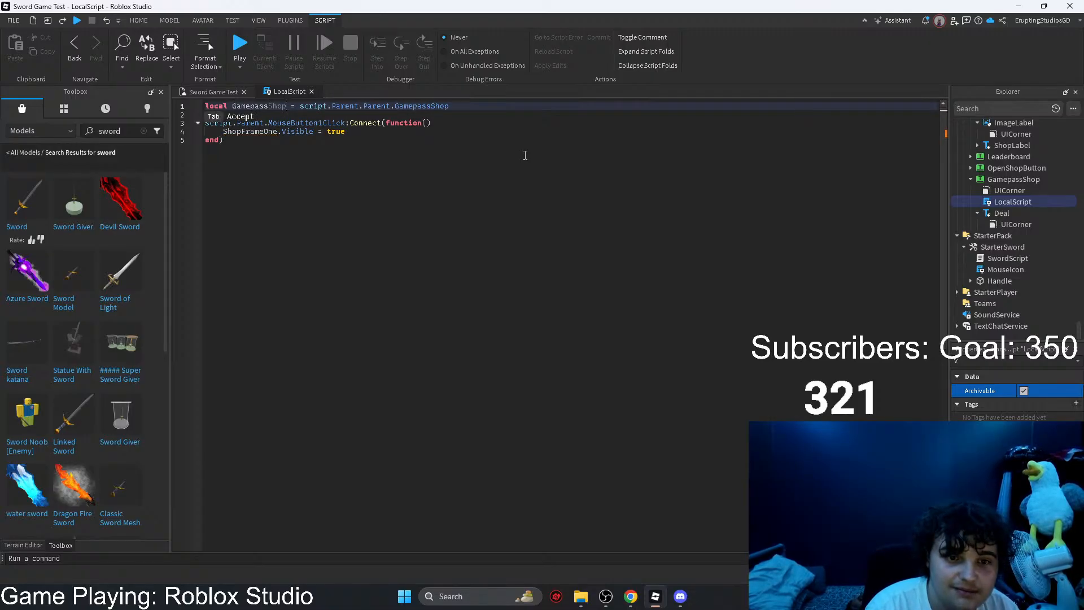
pyautogui.press('Return')
pyautogui.press('BackSpace')
pyautogui.press('BackSpace')
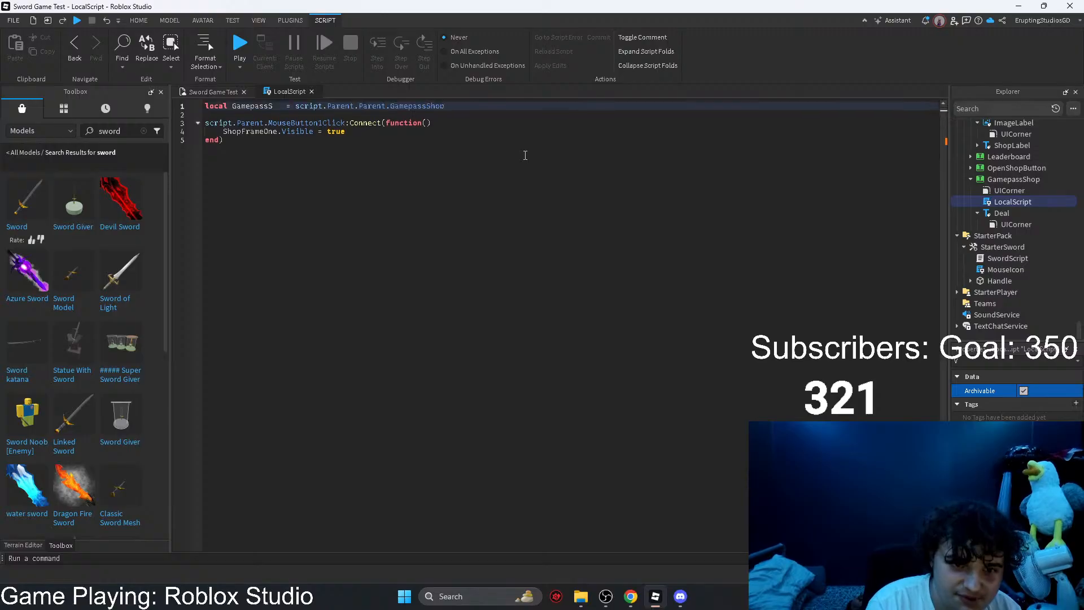
pyautogui.write('op')
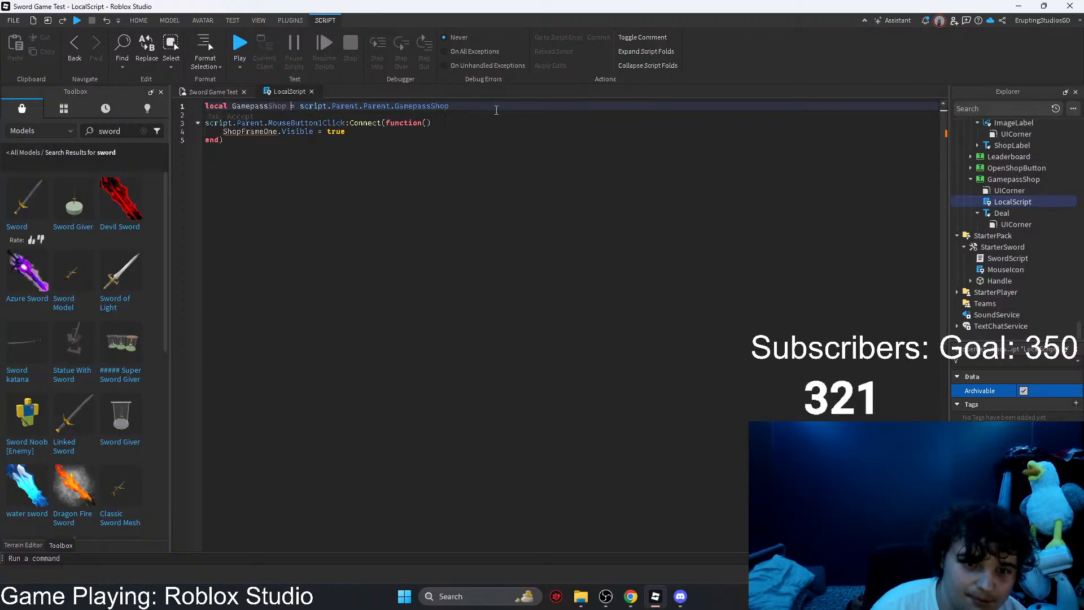
# Step: Reopen the Gamepass button's LocalScript and rename the local variable on line 1 to Gamepasshop
pyautogui.click(312, 91)
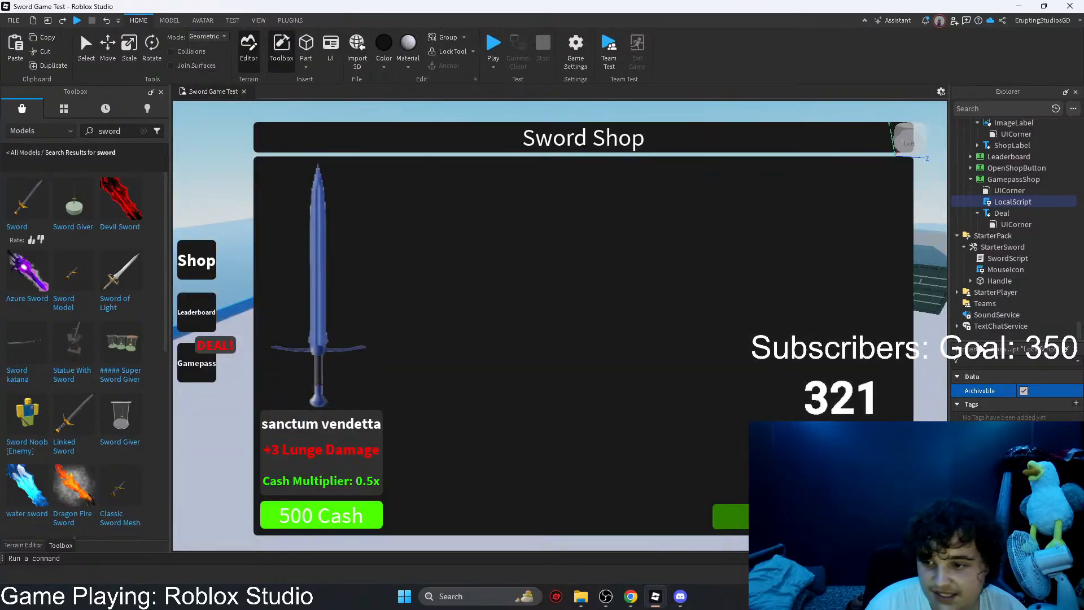
pyautogui.doubleClick(1012, 202)
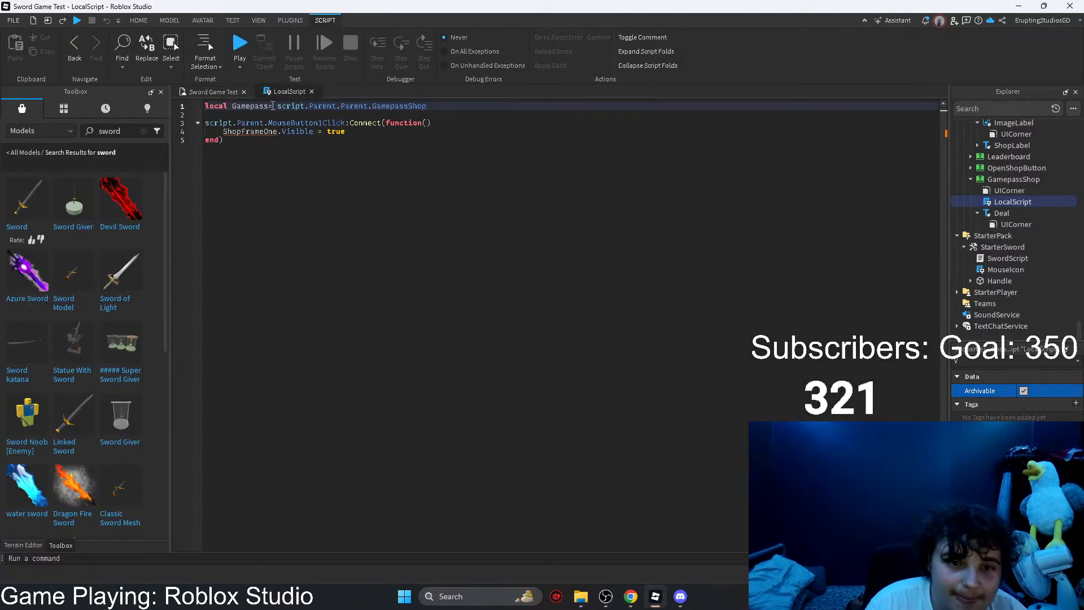
pyautogui.click(273, 105)
pyautogui.write('h')
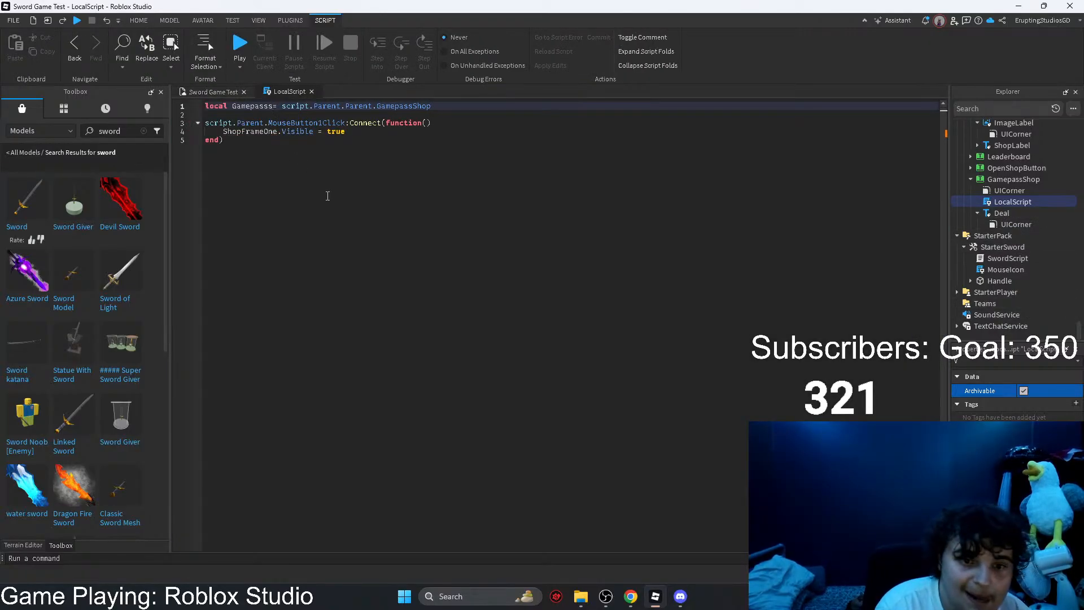
pyautogui.write('op')
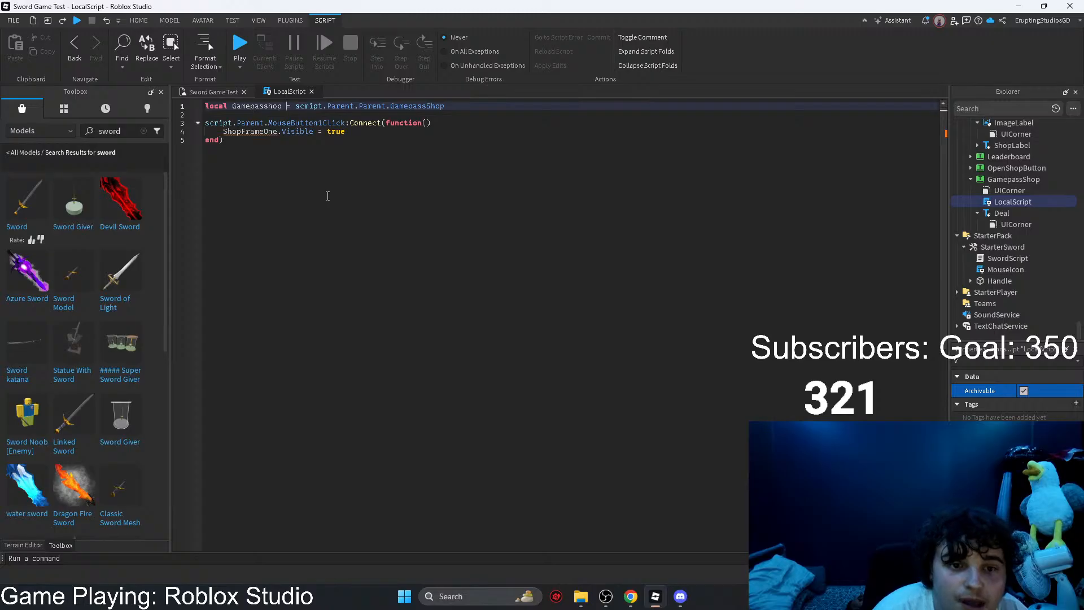
# Step: Replace ShopFrameOne with Gamepasshop on line 4 of the script and close the script
pyautogui.doubleClick(288, 131)
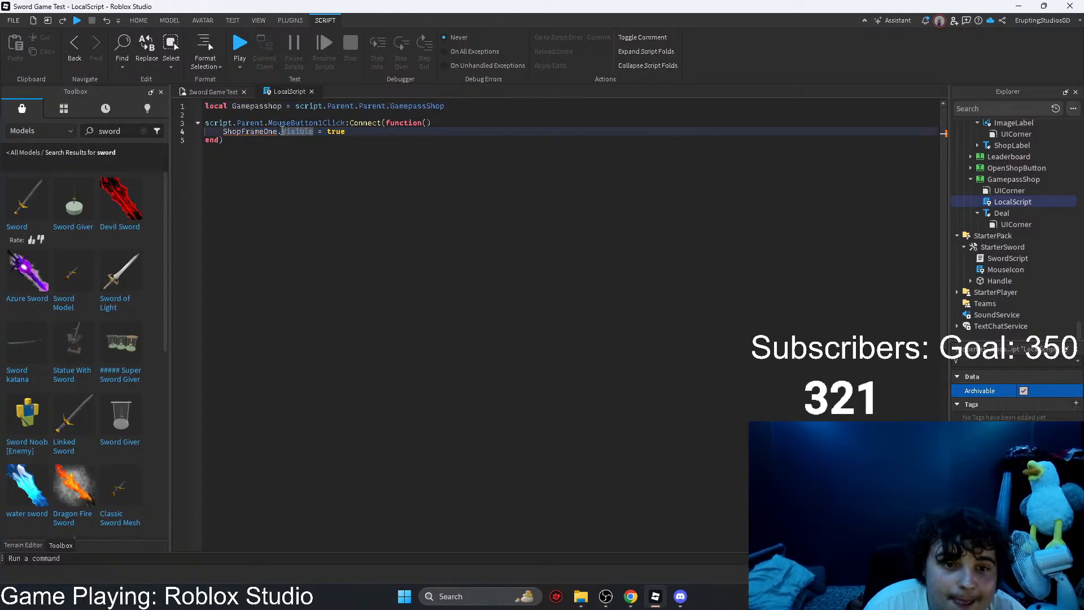
pyautogui.moveTo(278, 131); pyautogui.dragTo(223, 132)
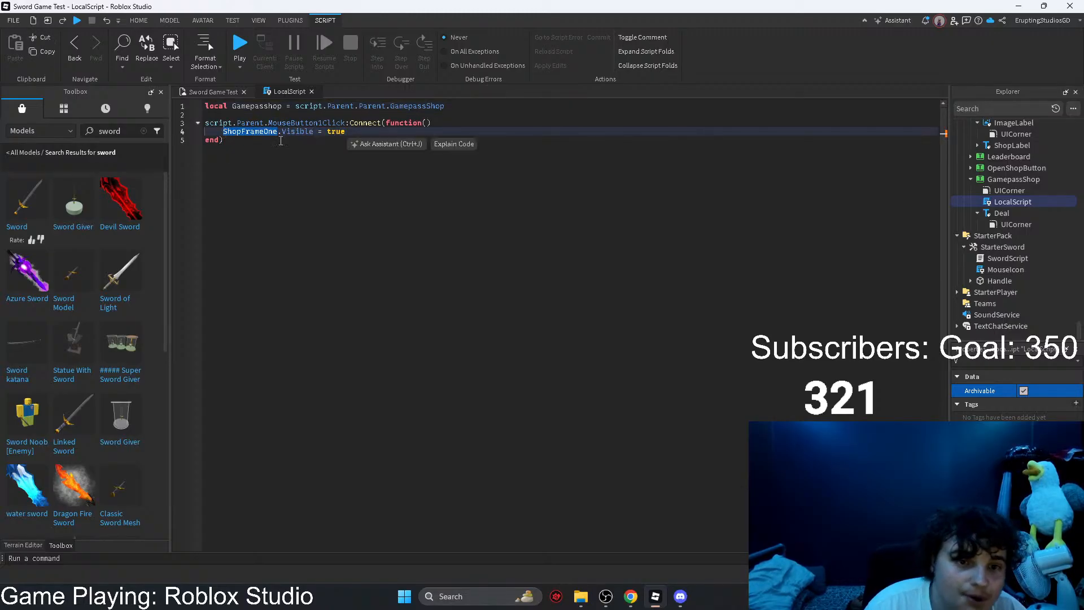
pyautogui.write('Gamepasshop')
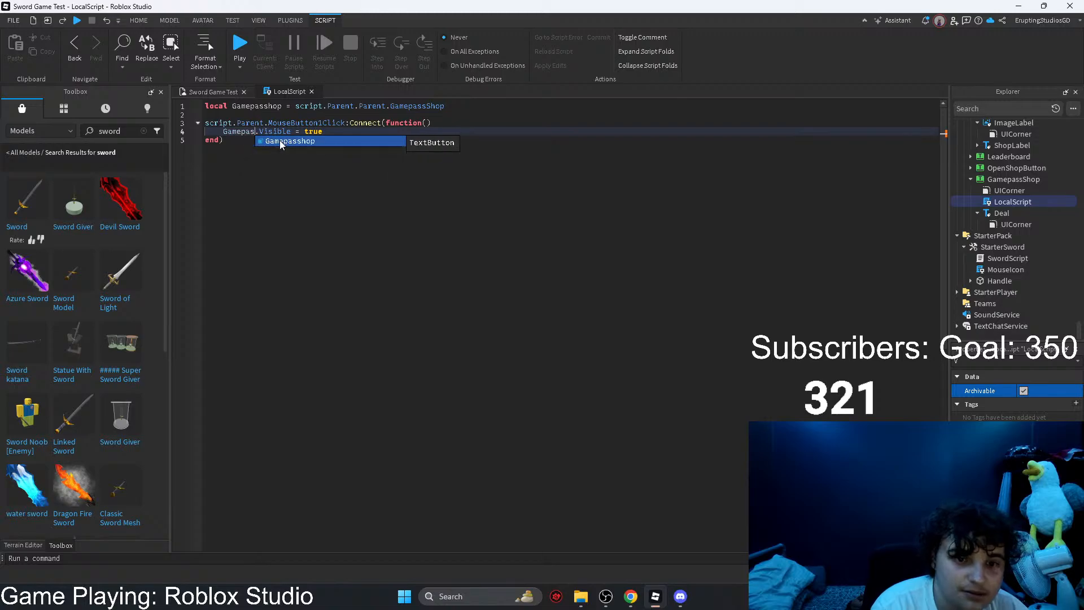
pyautogui.press('Return')
pyautogui.click(311, 91)
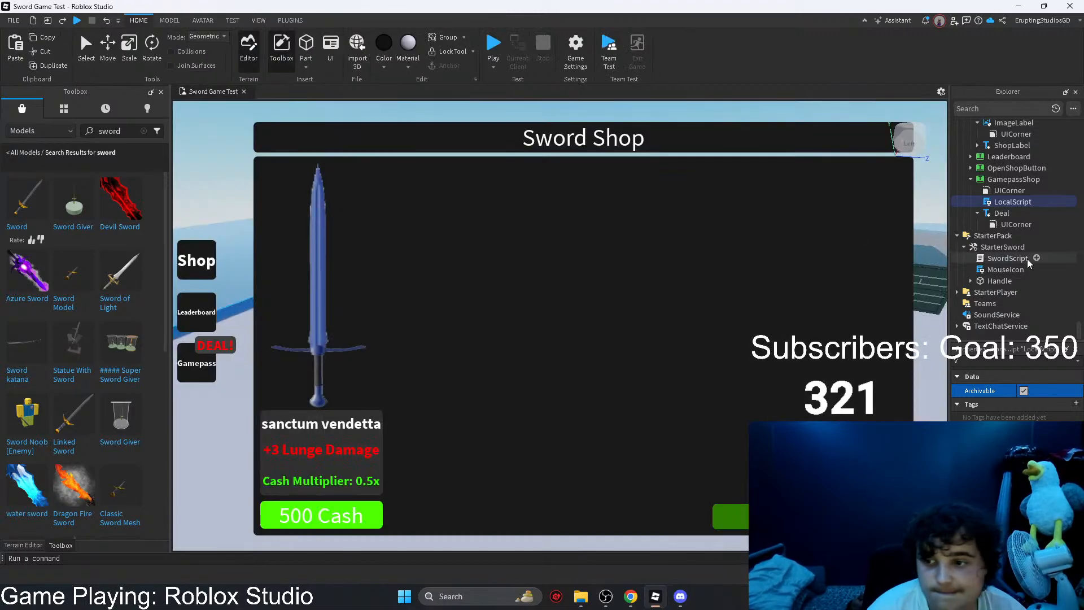
# Step: Change the text of GamepassShopGUI's title label to "Gamepass Shop"
pyautogui.click(996, 179)
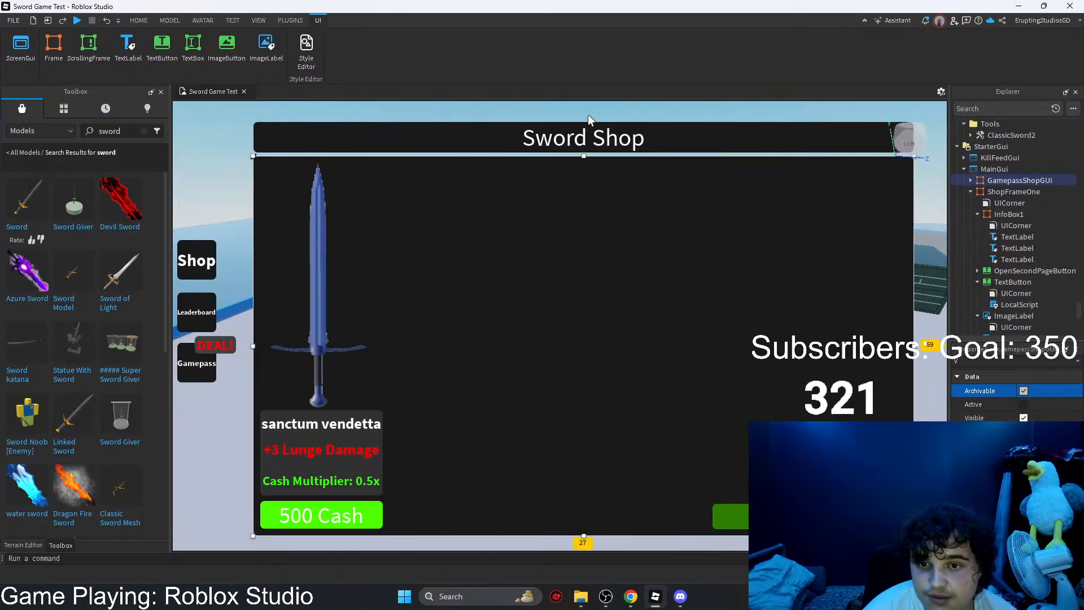
pyautogui.click(589, 137)
pyautogui.press('BackSpace')
pyautogui.scroll(-10, 999, 474)
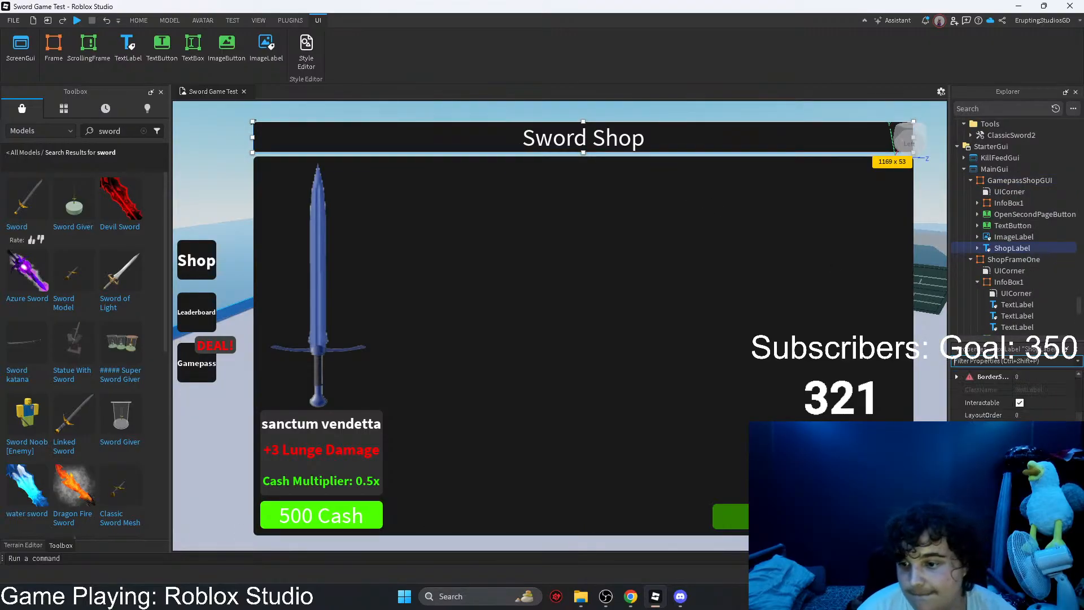
pyautogui.scroll(-3, 1010, 407)
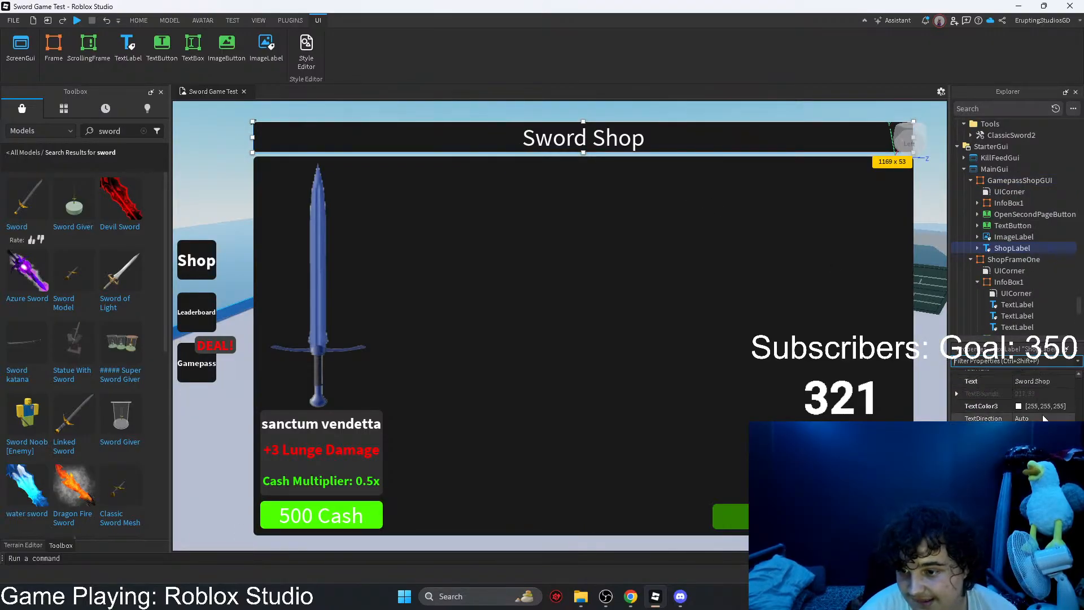
pyautogui.click(1042, 384)
pyautogui.write('Gamepa')
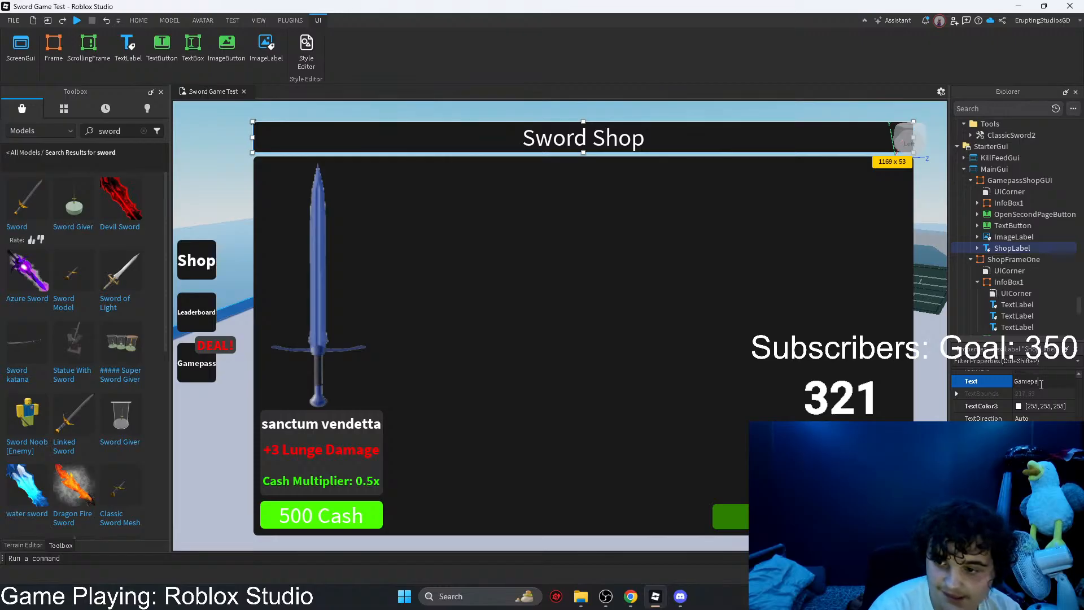
pyautogui.write('ss Shop')
pyautogui.press('Return')
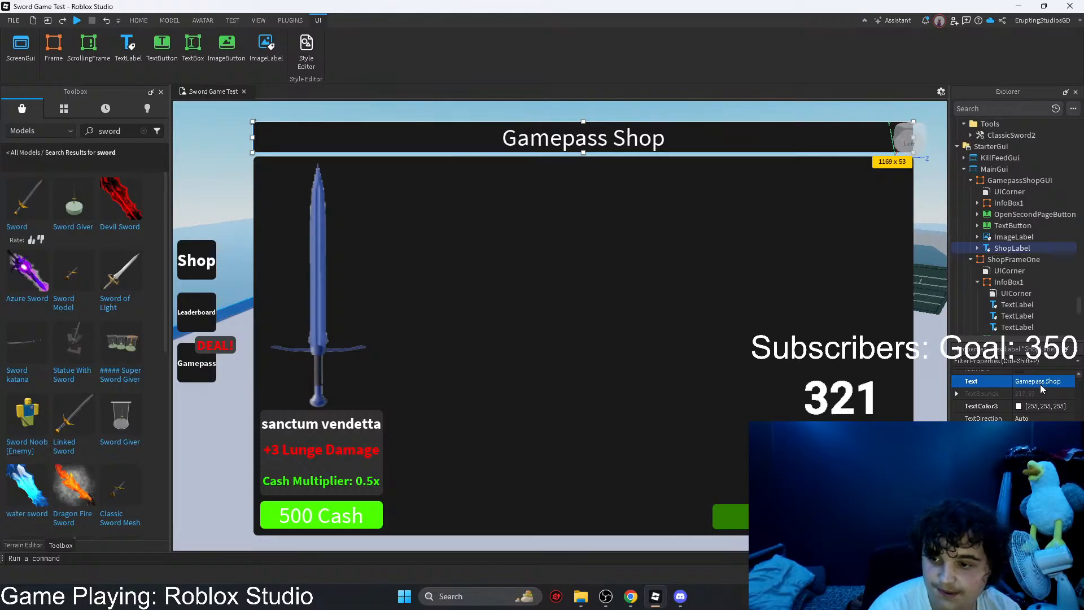
# Step: Shrink the sword image in the gamepass frame to about 138 x 233 and move it near the frame's centre
pyautogui.click(709, 361)
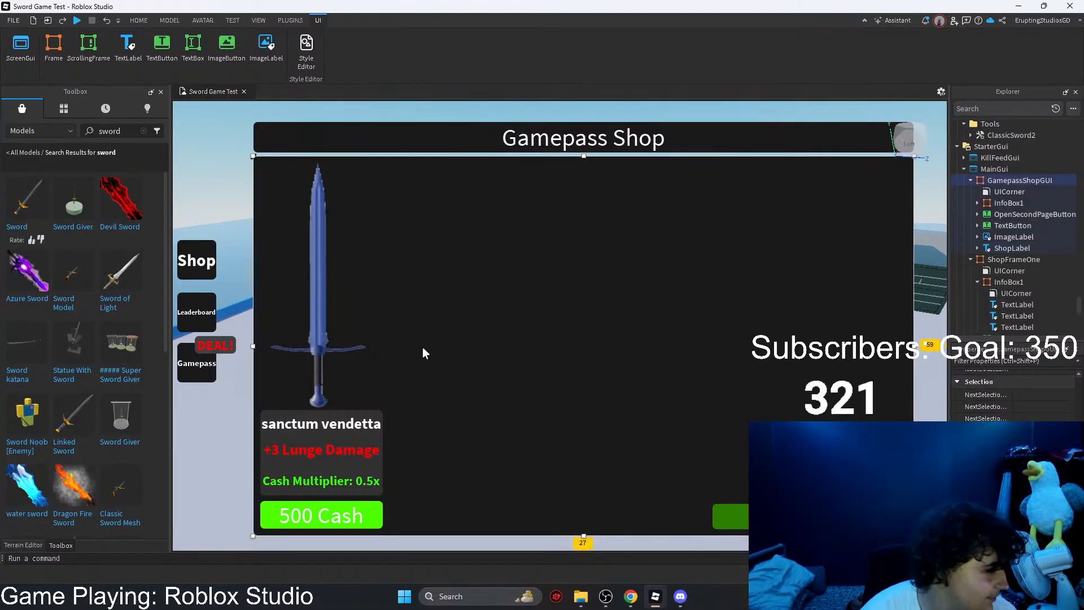
pyautogui.click(352, 340)
pyautogui.moveTo(373, 415); pyautogui.dragTo(344, 294)
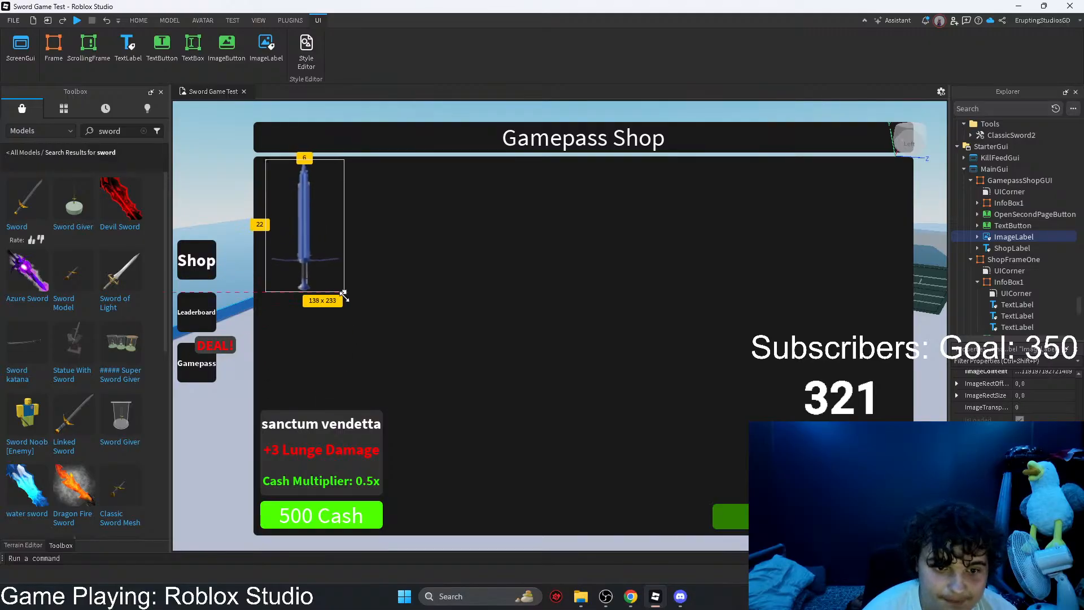
pyautogui.moveTo(310, 258); pyautogui.dragTo(628, 325)
# Step: Move InfoBox1 to the upper-left corner of the gamepass frame and enlarge it to about 366 x 254
pyautogui.click(337, 458)
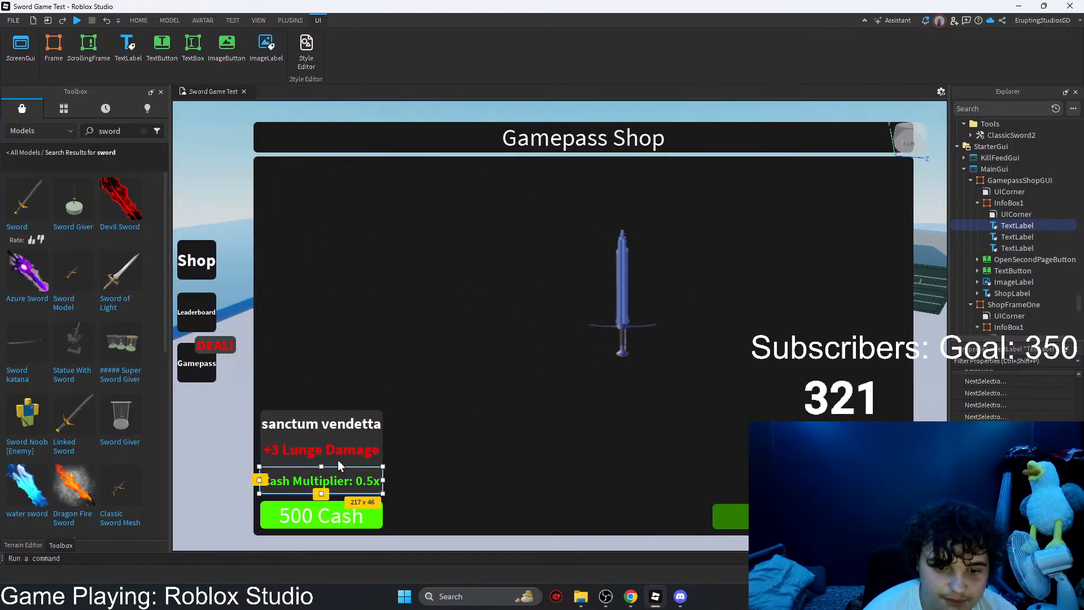
pyautogui.click(338, 460)
pyautogui.moveTo(337, 459); pyautogui.dragTo(337, 217)
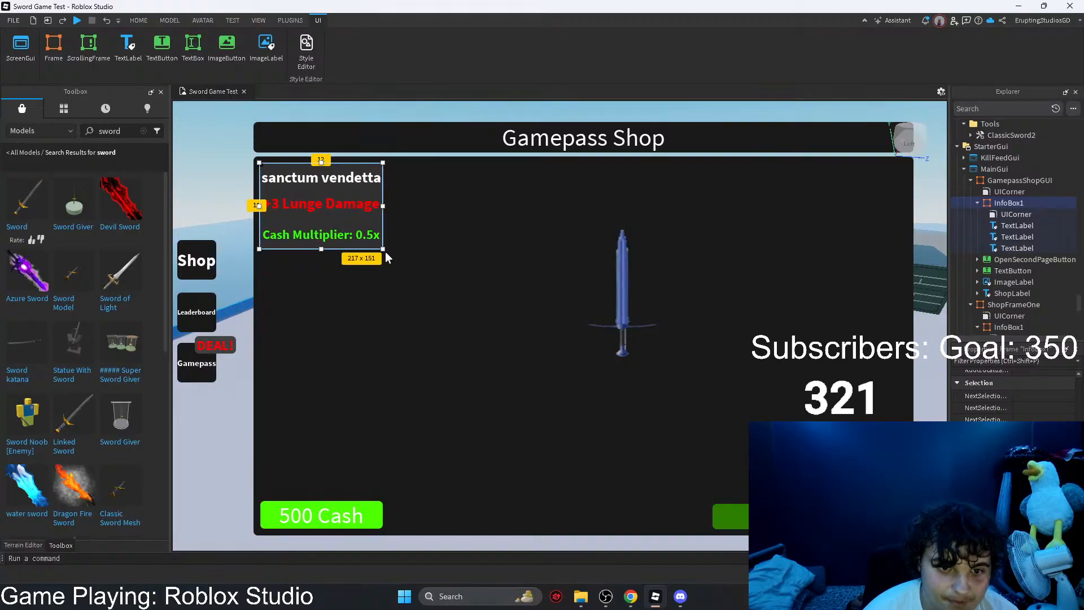
pyautogui.moveTo(382, 249); pyautogui.dragTo(466, 306)
# Step: Clear the ImageContent of the sword ImageLabel in GamepassShopGUI
pyautogui.click(621, 306)
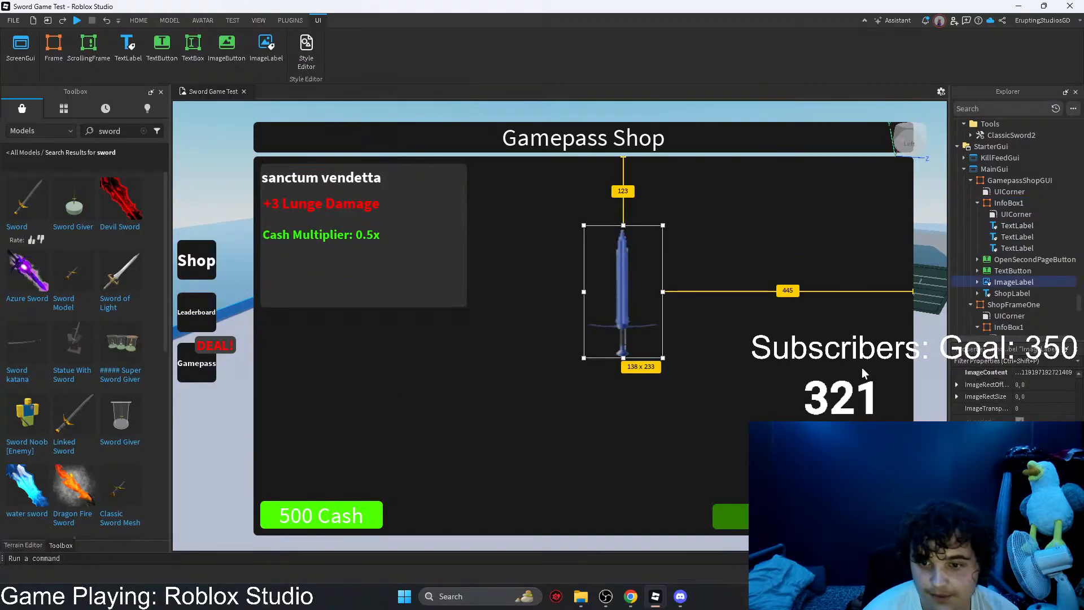
pyautogui.click(1046, 372)
pyautogui.press('BackSpace')
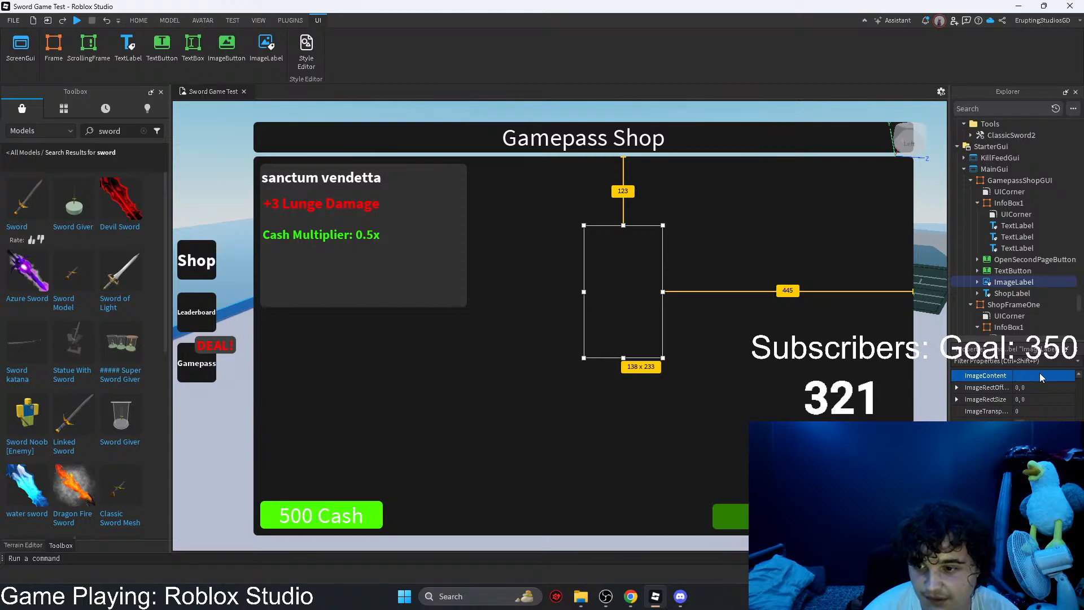
pyautogui.click(1043, 377)
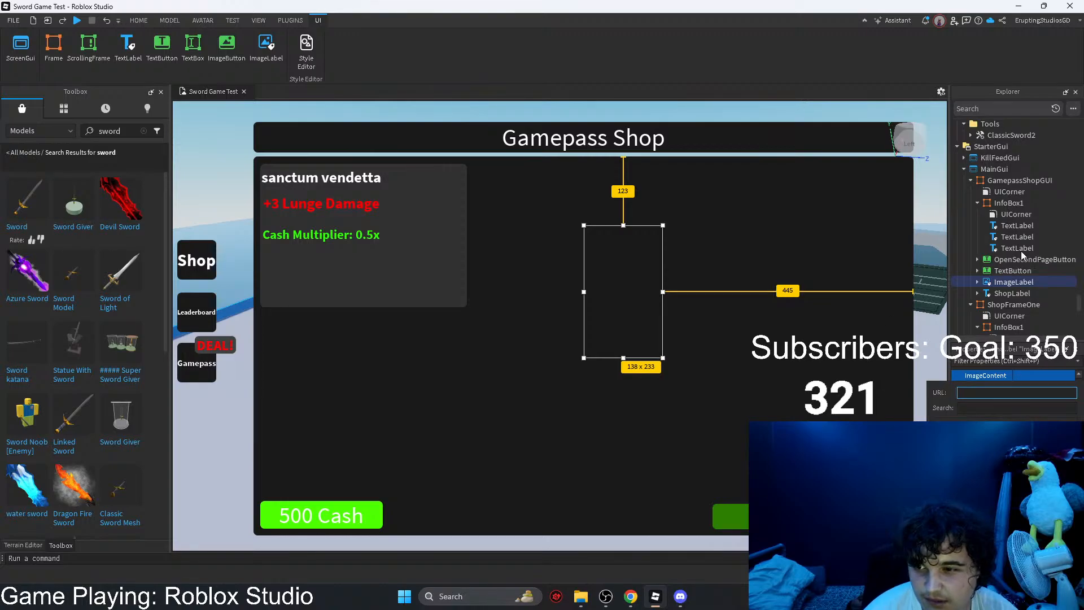
# Step: Add an ImageButton inside InfoBox1 of GamepassShopGUI
pyautogui.click(1011, 203)
pyautogui.click(1030, 203)
pyautogui.write('t')
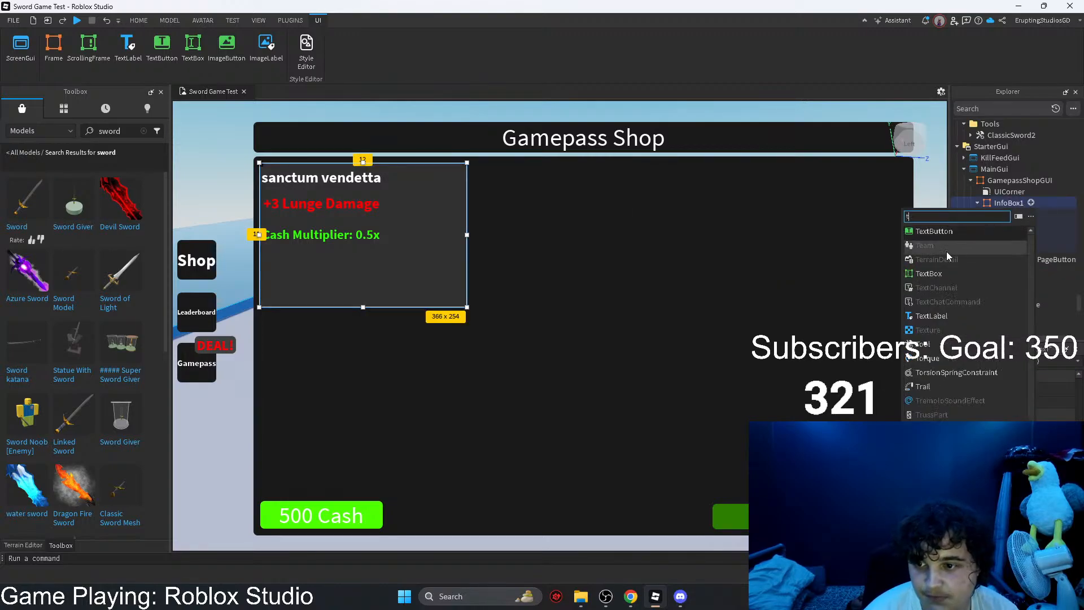
pyautogui.press('BackSpace')
pyautogui.write('im')
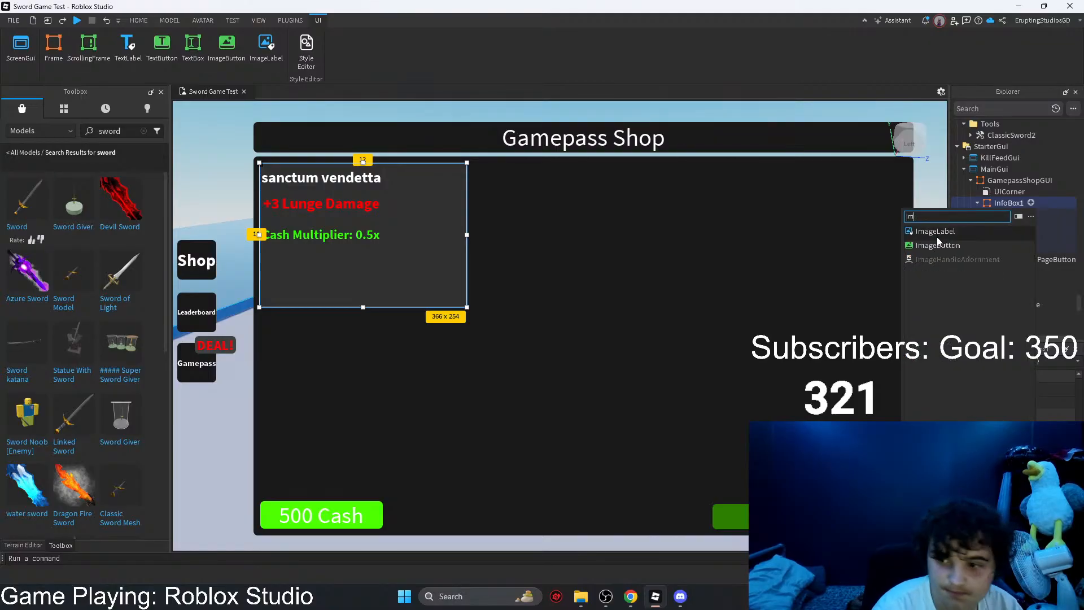
pyautogui.click(939, 244)
pyautogui.click(1002, 213)
pyautogui.click(1010, 225)
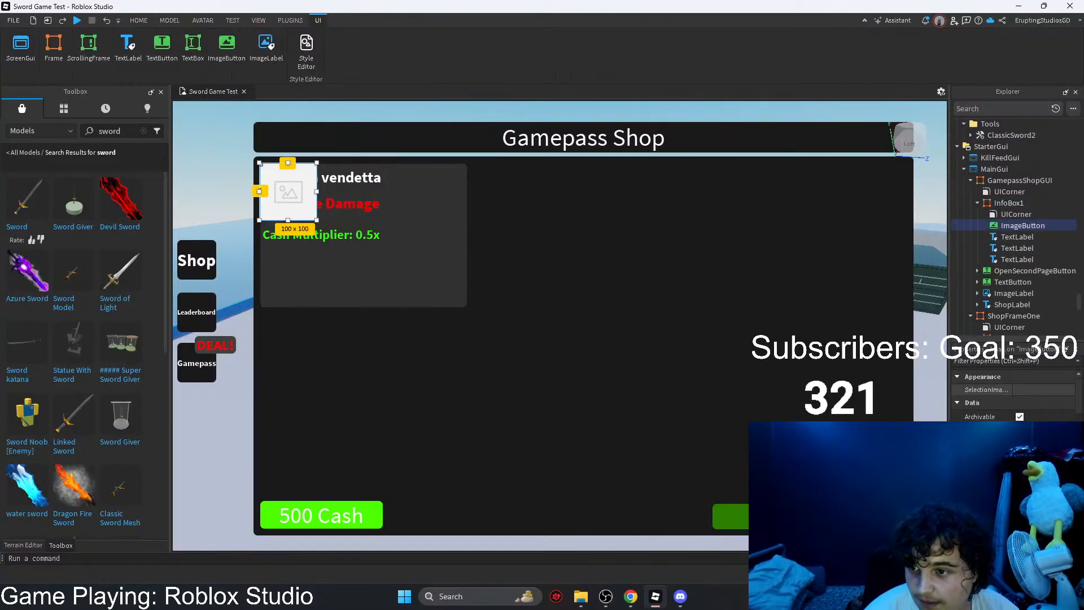
# Step: Copy the new ImageButton's placeholder image value and delete the button
pyautogui.scroll(-2, 1010, 404)
pyautogui.scroll(-6, 1016, 451)
pyautogui.click(1039, 463)
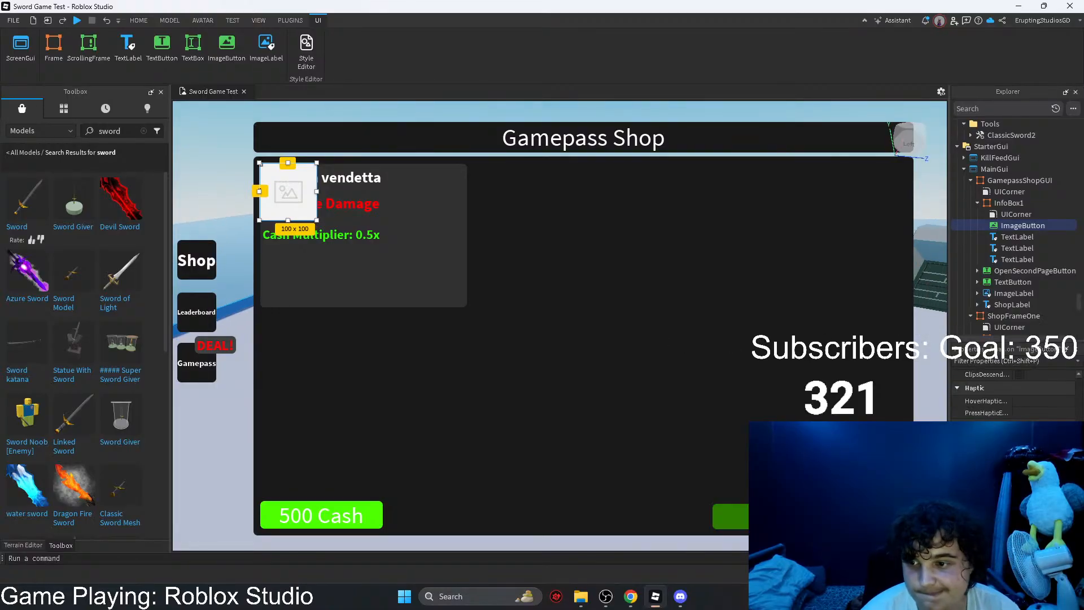
pyautogui.press('Delete')
pyautogui.click(1008, 236)
pyautogui.click(1010, 247)
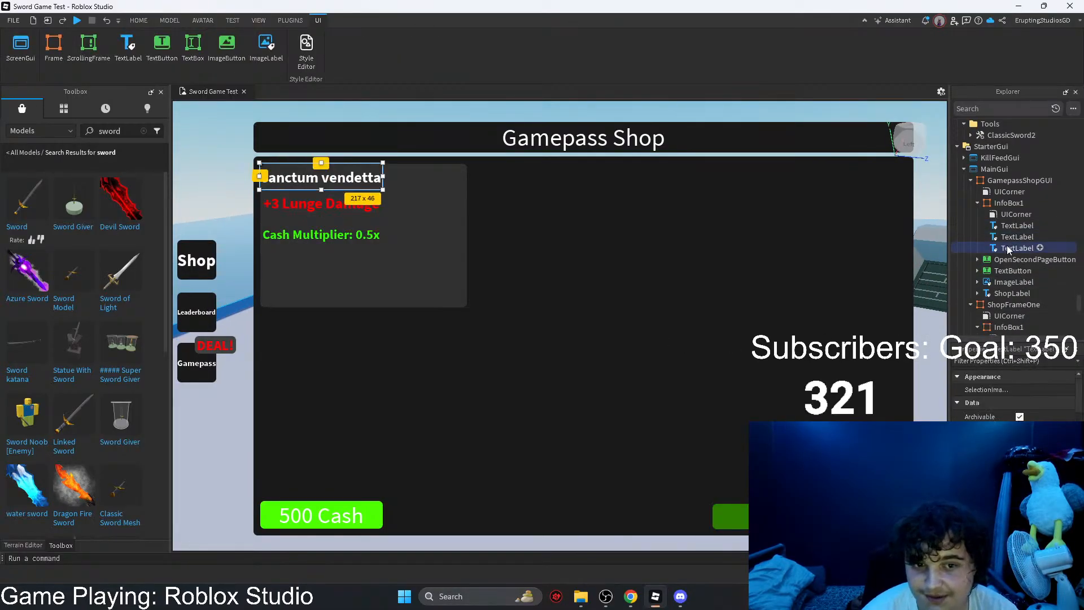
pyautogui.click(1009, 238)
pyautogui.click(1014, 229)
pyautogui.click(1009, 202)
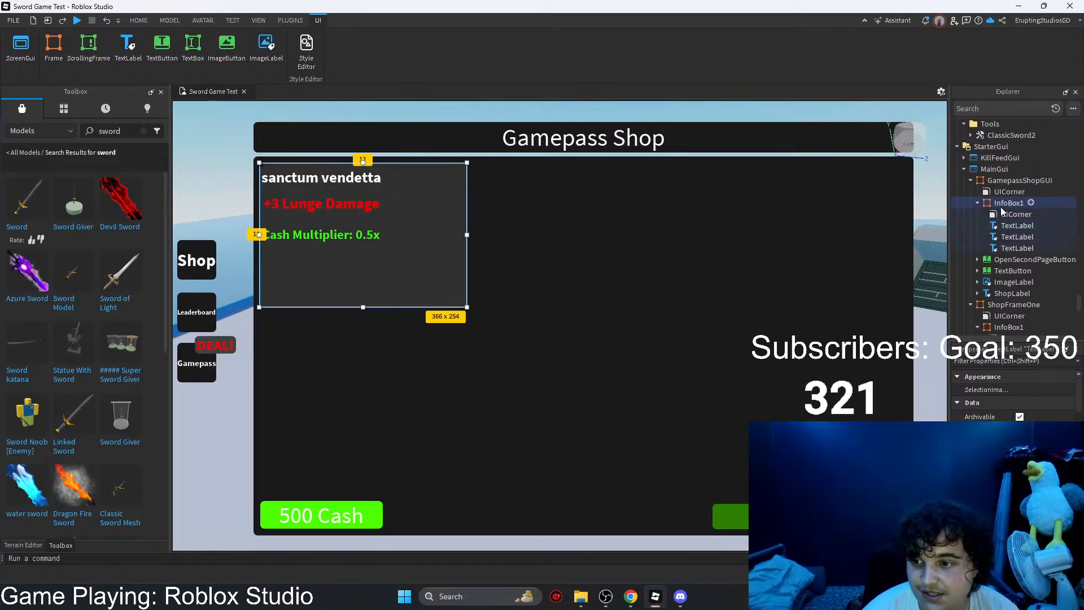
pyautogui.click(1008, 282)
pyautogui.click(1025, 389)
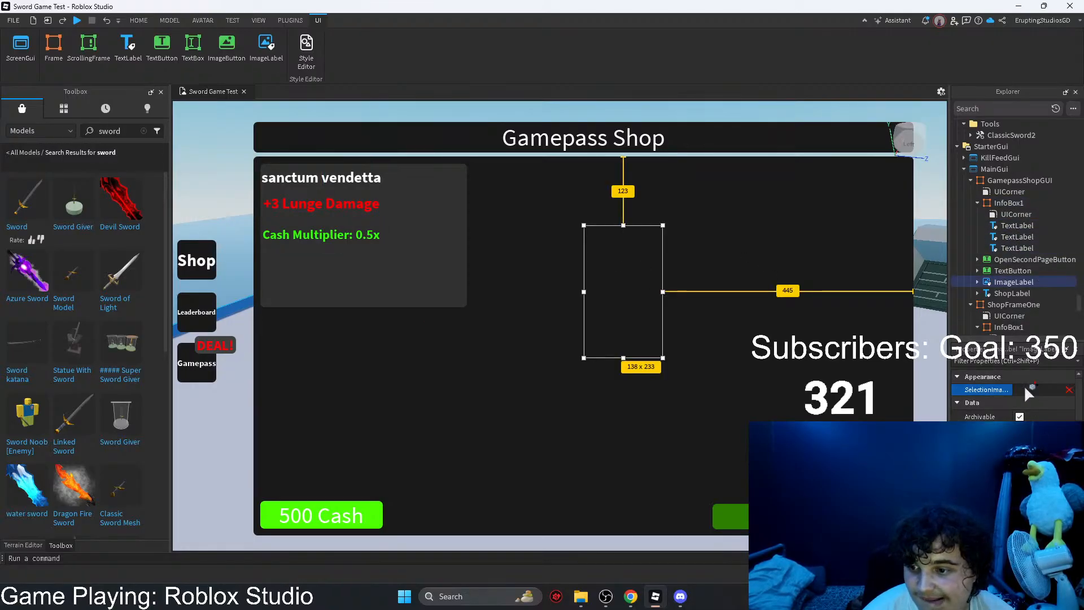
pyautogui.moveTo(869, 383); pyautogui.dragTo(795, 179, button='right')
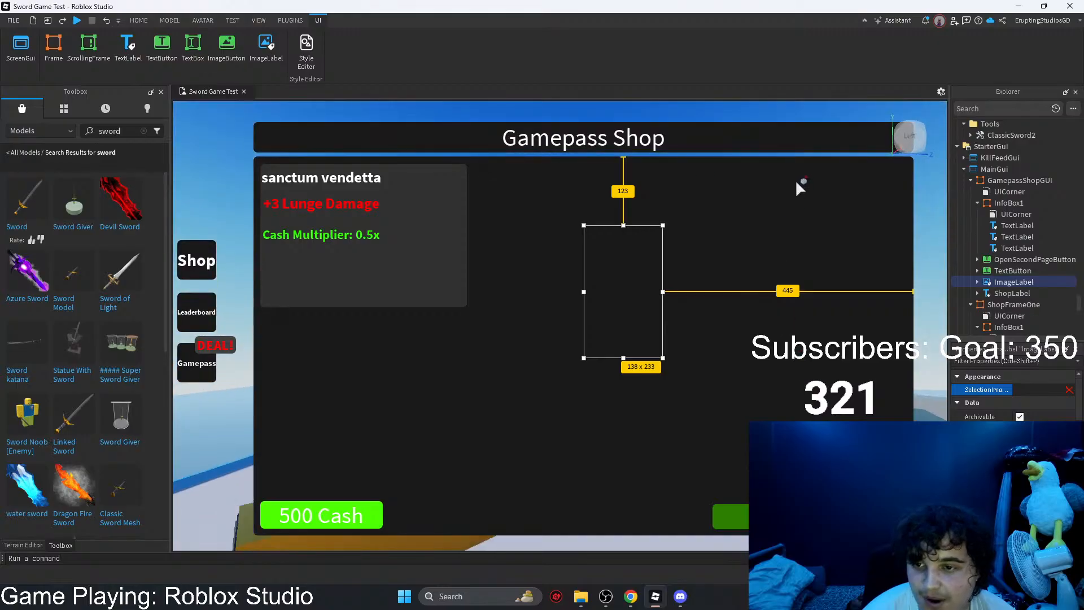
pyautogui.click(797, 120)
pyautogui.hotkey('ctrl', 'z')
pyautogui.moveTo(775, 214); pyautogui.dragTo(849, 283, button='right')
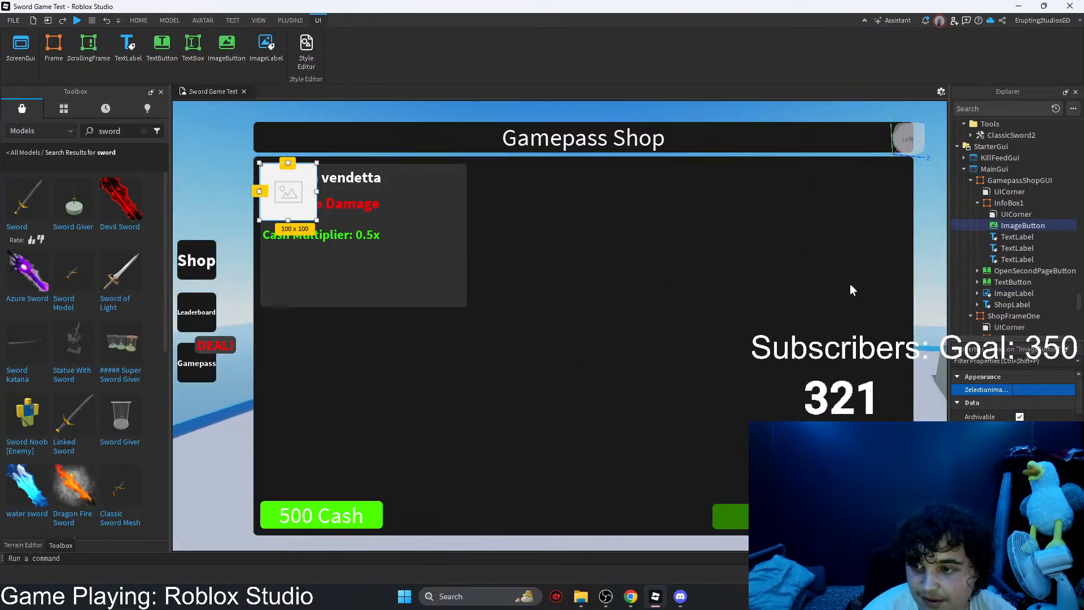
pyautogui.press('Delete')
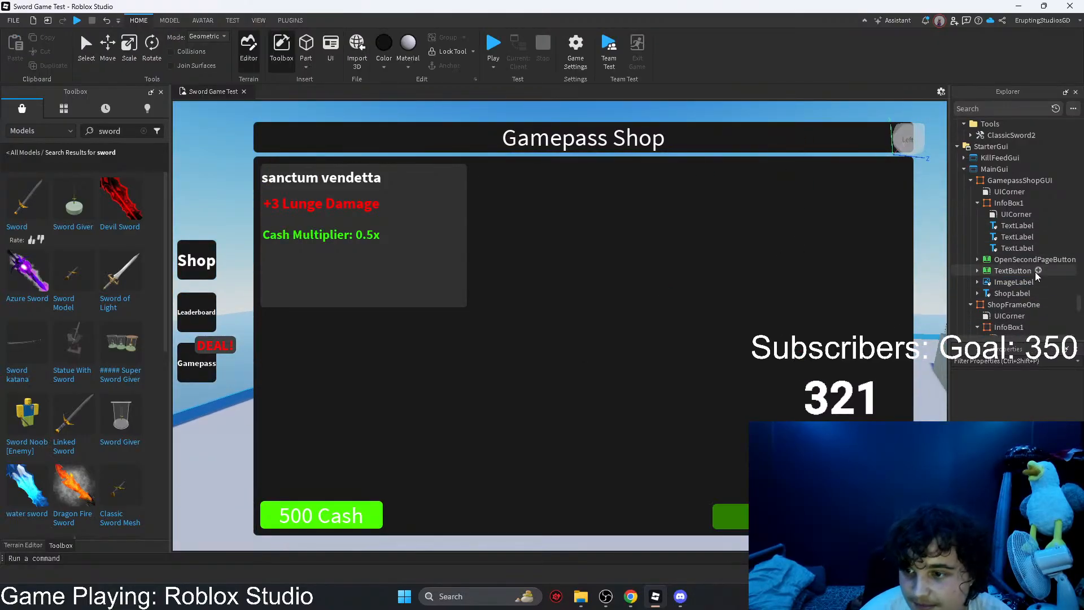
# Step: Set the gamepass frame's ImageLabel to the placeholder picture and widen it toward InfoBox1 until it is roughly square
pyautogui.click(1008, 249)
pyautogui.click(998, 282)
pyautogui.scroll(-5, 1027, 417)
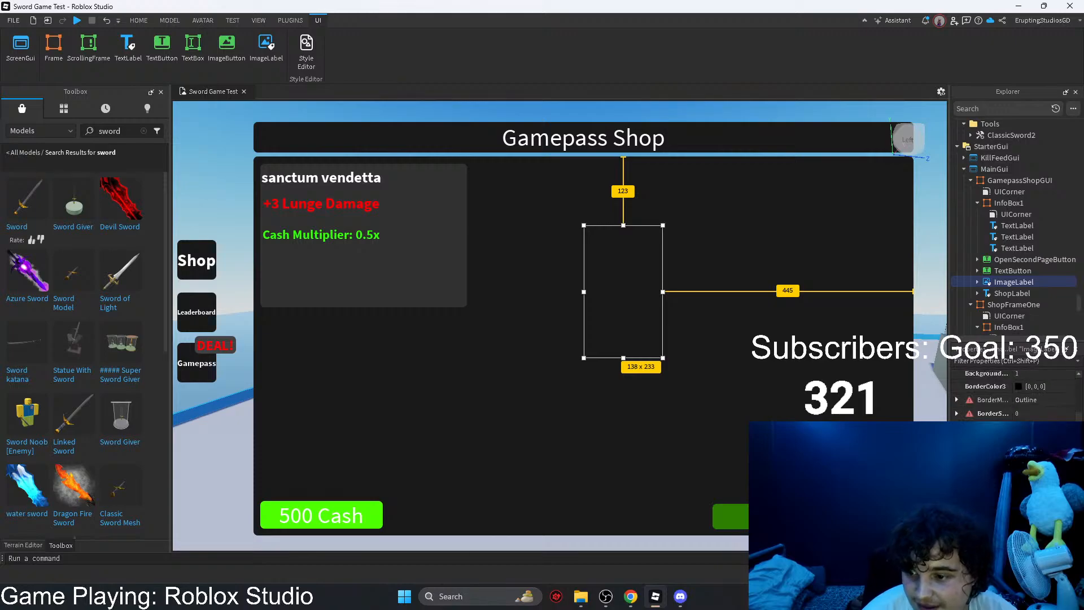
pyautogui.scroll(2, 1027, 419)
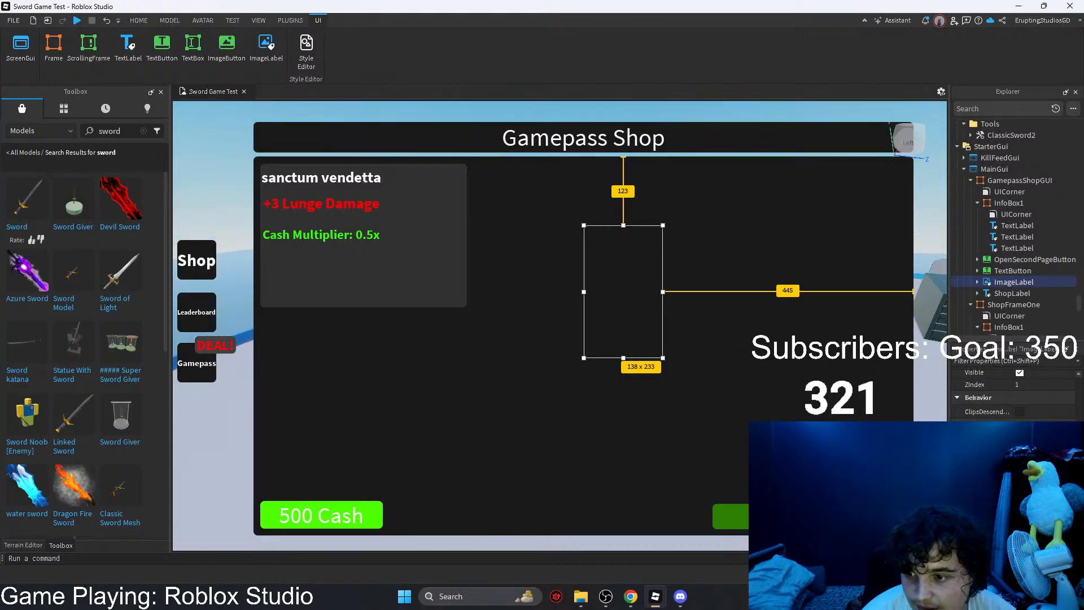
pyautogui.click(1038, 469)
pyautogui.hotkey('ctrl', 'z')
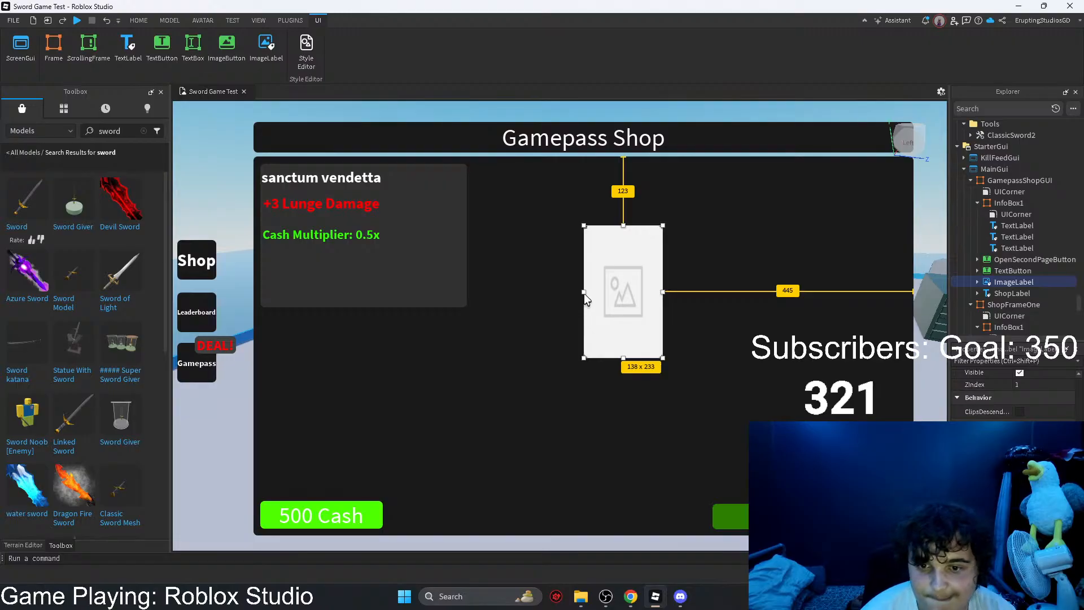
pyautogui.moveTo(584, 293); pyautogui.dragTo(528, 289)
# Step: Move InfoBox1's three text labels together out of the box into the empty area below it
pyautogui.click(332, 224)
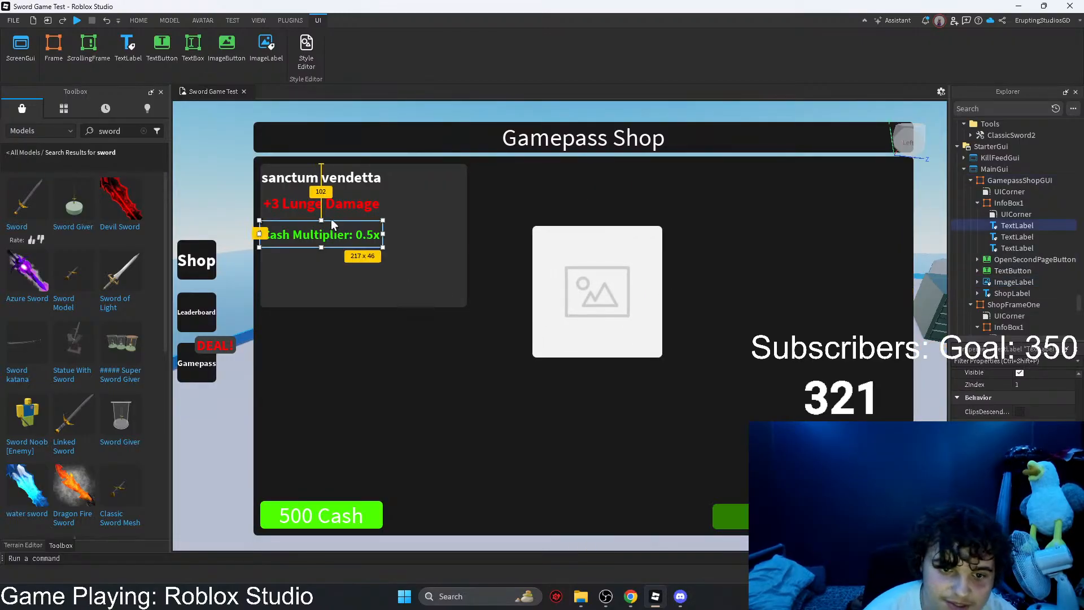
pyautogui.keyDown('ctrl'); pyautogui.click(323, 203); pyautogui.keyUp('ctrl')
pyautogui.keyDown('ctrl'); pyautogui.click(312, 174); pyautogui.keyUp('ctrl')
pyautogui.moveTo(304, 195); pyautogui.dragTo(404, 412)
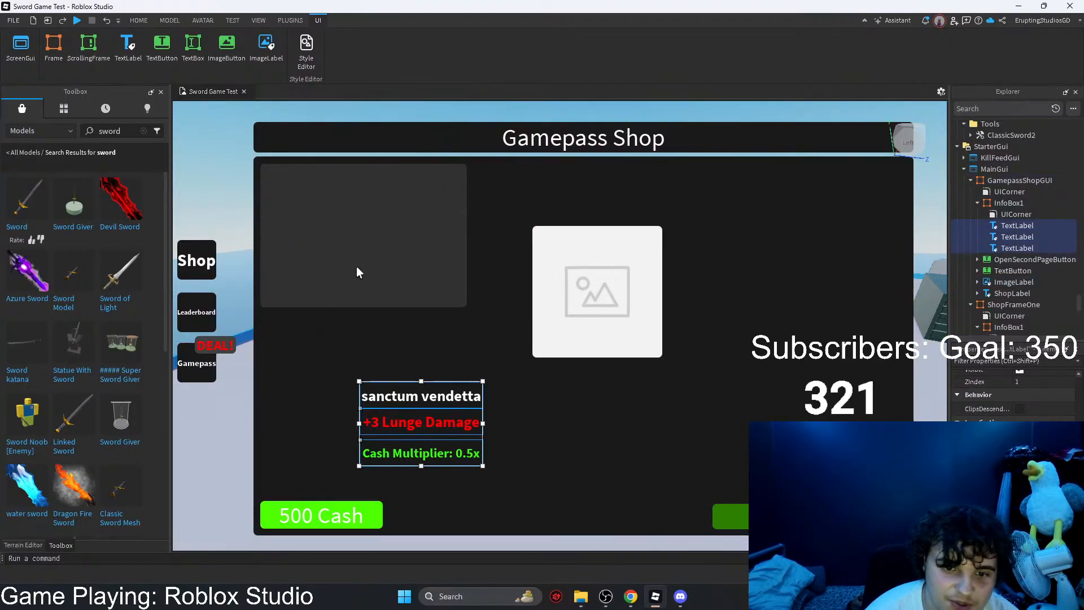
pyautogui.click(356, 273)
pyautogui.click(472, 307)
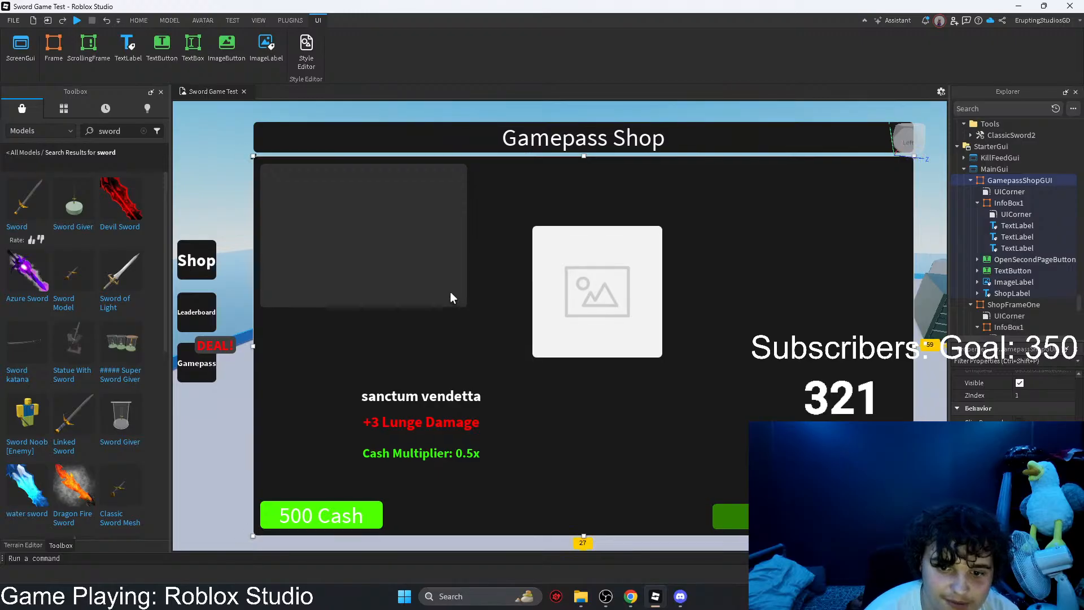
pyautogui.click(451, 295)
pyautogui.moveTo(467, 306); pyautogui.dragTo(721, 378)
pyautogui.click(458, 421)
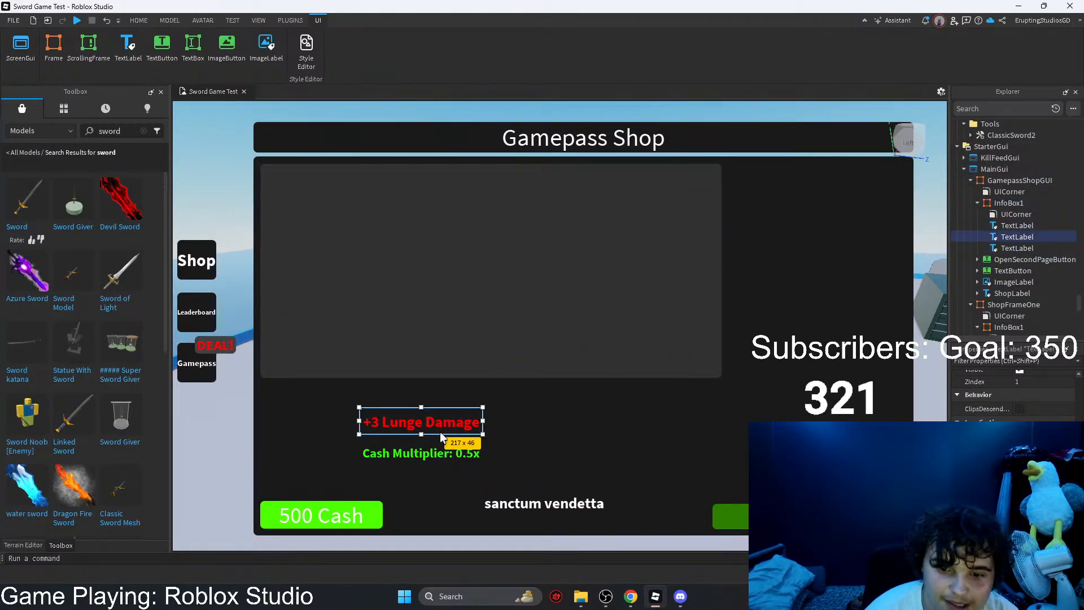
pyautogui.click(435, 451)
pyautogui.click(427, 425)
pyautogui.click(537, 494)
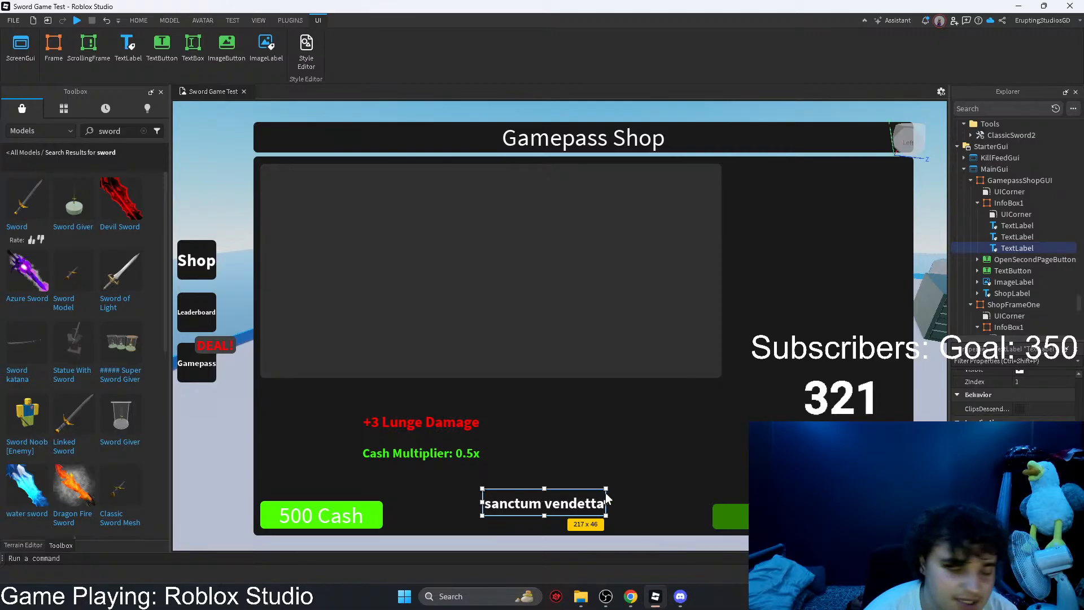
pyautogui.hotkey('ctrl', 'z')
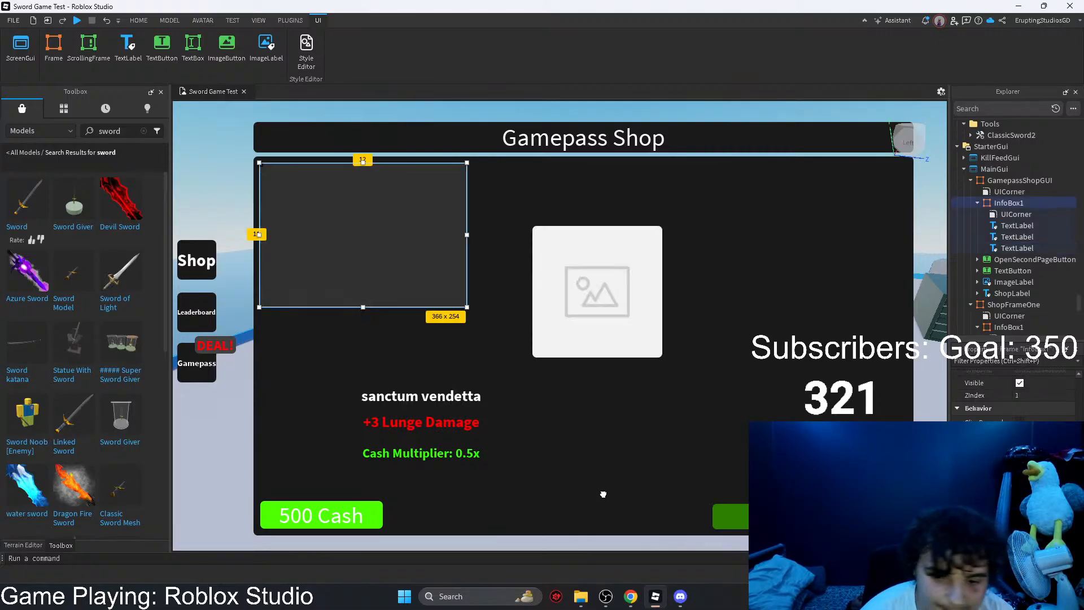
# Step: Delete the "sanctum vendetta" text label and enlarge InfoBox1 rightward and down to the top of the "+3 Lunge Damage" label
pyautogui.click(459, 398)
pyautogui.press('Delete')
pyautogui.click(1025, 240)
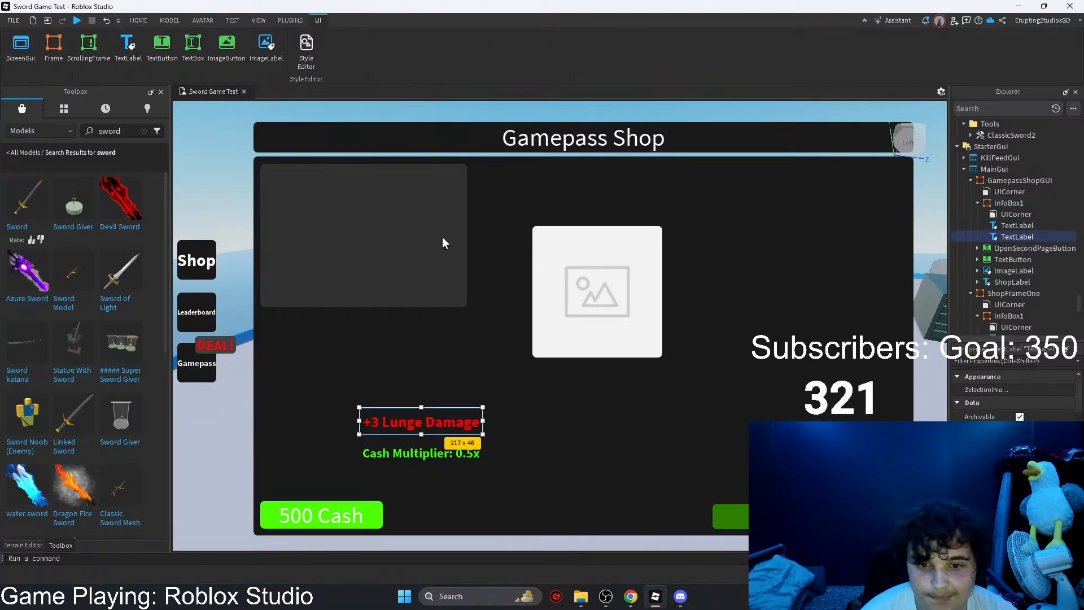
pyautogui.click(441, 243)
pyautogui.moveTo(469, 311); pyautogui.dragTo(655, 412)
# Step: Set the gamepass ImageLabel's ZIndex to 2 and fit it into InfoBox1's upper-left corner, slightly wider than tall
pyautogui.click(658, 325)
pyautogui.moveTo(658, 325); pyautogui.dragTo(760, 339)
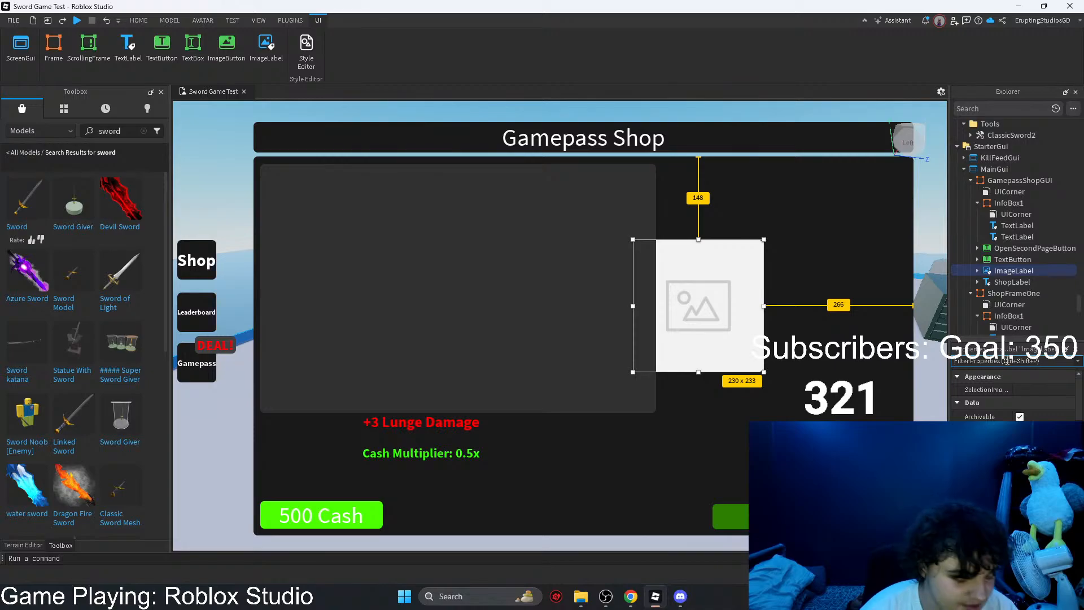
pyautogui.write('zin')
pyautogui.click(1035, 390)
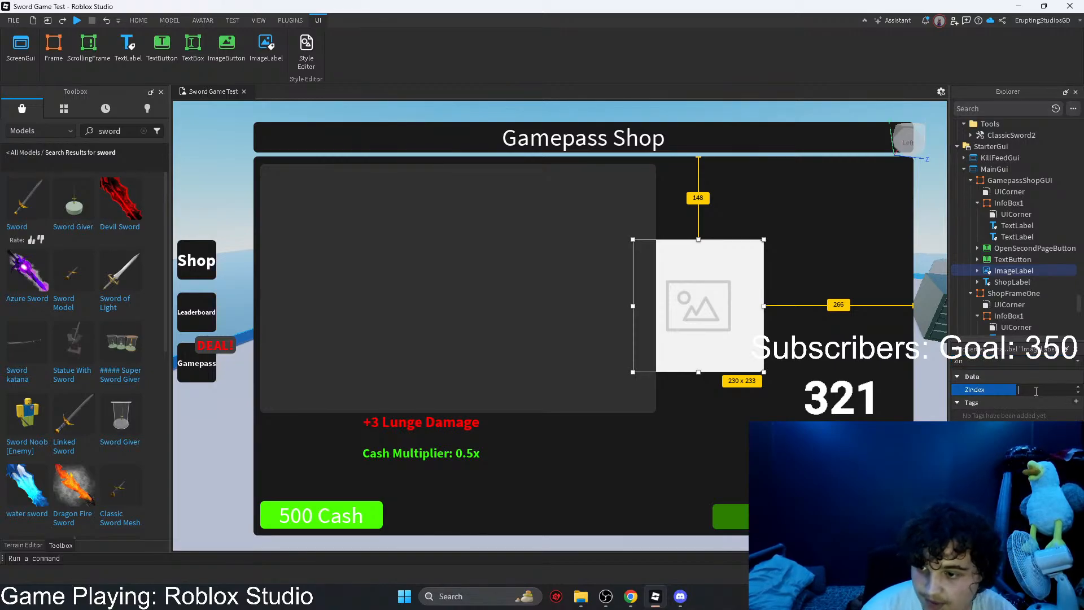
pyautogui.moveTo(734, 330)
pyautogui.mouseDown()
pyautogui.moveTo(699, 308)
pyautogui.moveTo(366, 259)
pyautogui.mouseUp()
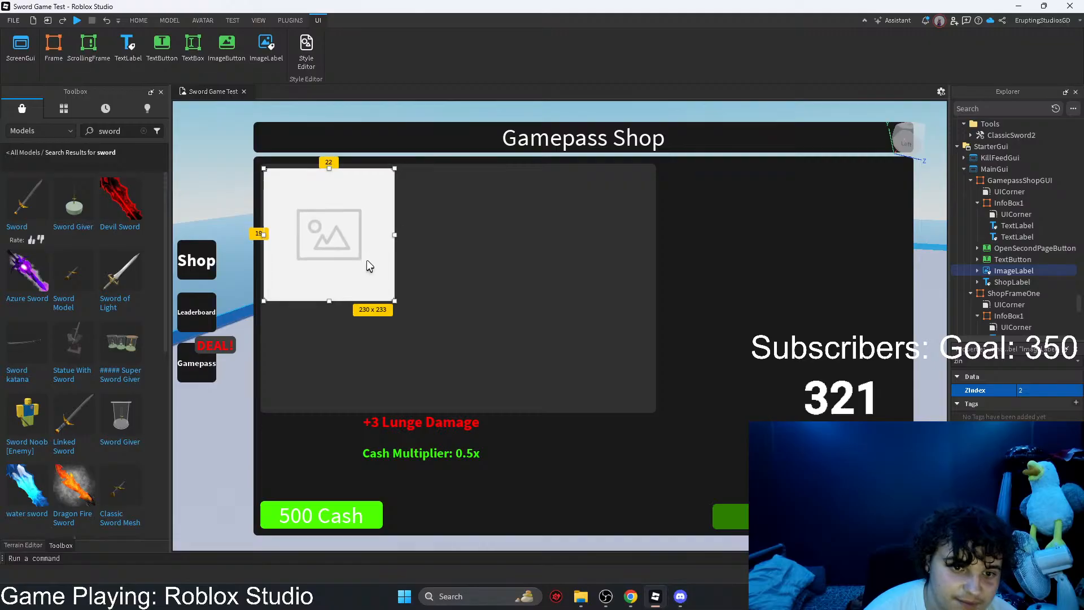
pyautogui.moveTo(395, 301); pyautogui.dragTo(430, 305)
# Step: Move the "+3 Lunge Damage" label into InfoBox1, just right of the image along its upper edge
pyautogui.click(443, 423)
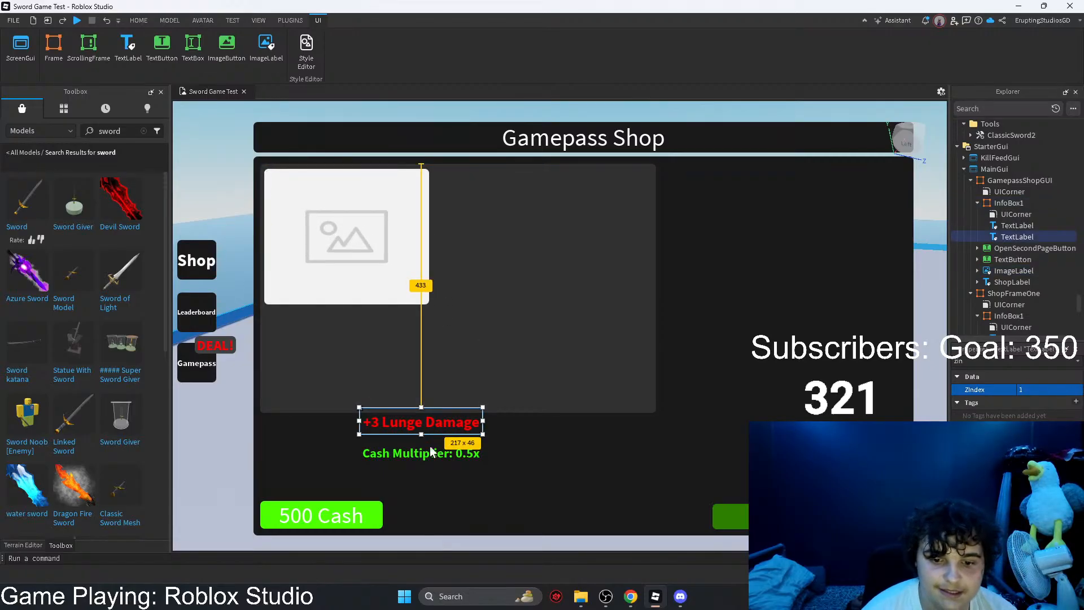
pyautogui.click(454, 424)
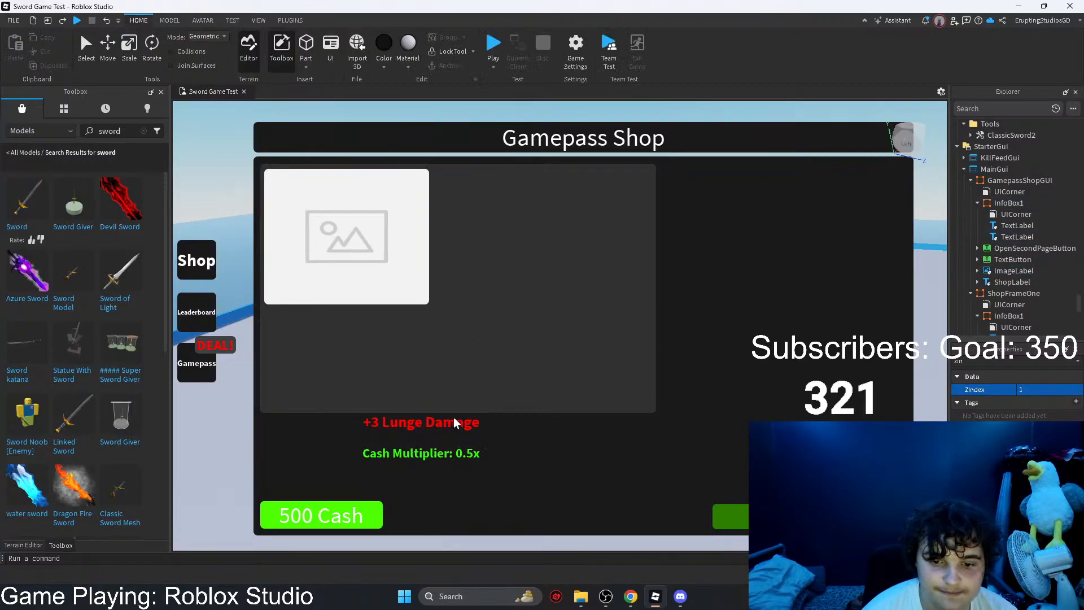
pyautogui.click(1011, 238)
pyautogui.moveTo(402, 422); pyautogui.dragTo(479, 182)
# Step: Change the "+3 Lunge Damage" label's text to "BETA Sword Pack"
pyautogui.press('BackSpace')
pyautogui.press('BackSpace')
pyautogui.press('BackSpace')
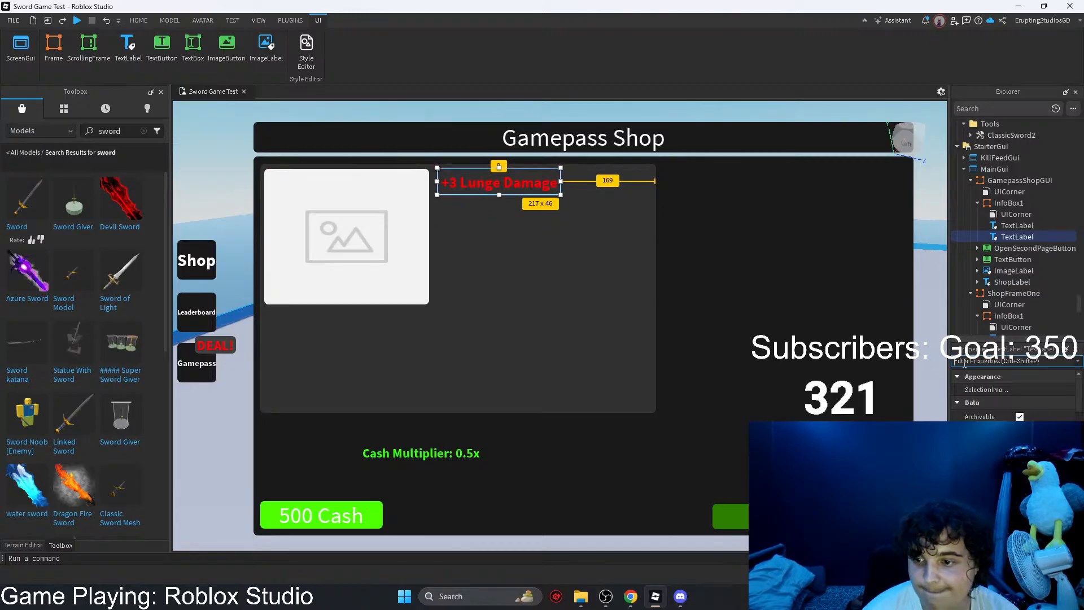
pyautogui.write('tex')
pyautogui.click(1038, 415)
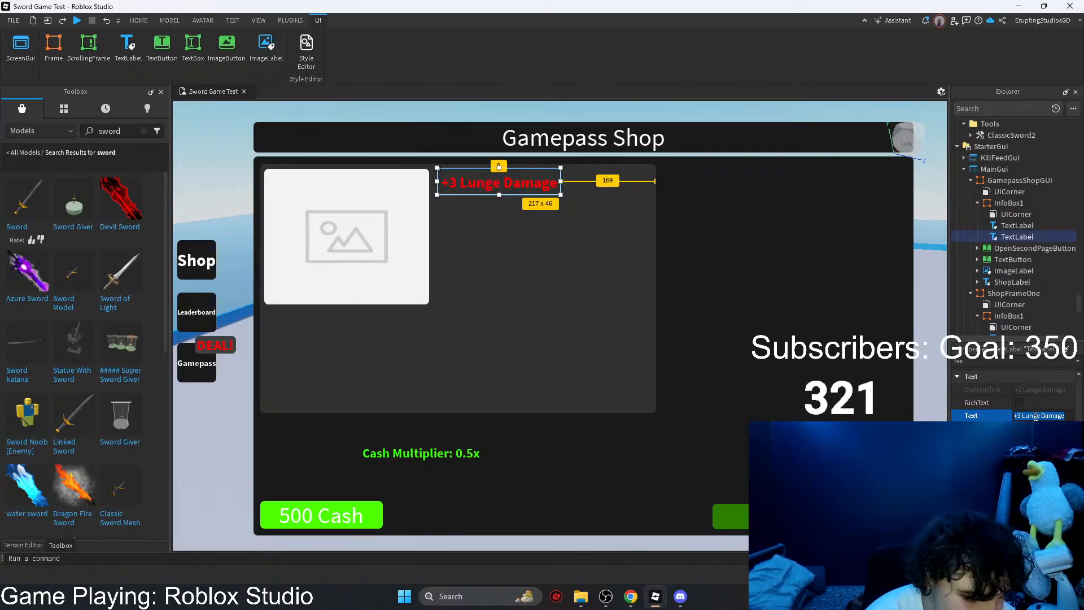
pyautogui.write('BETA Sword Pack')
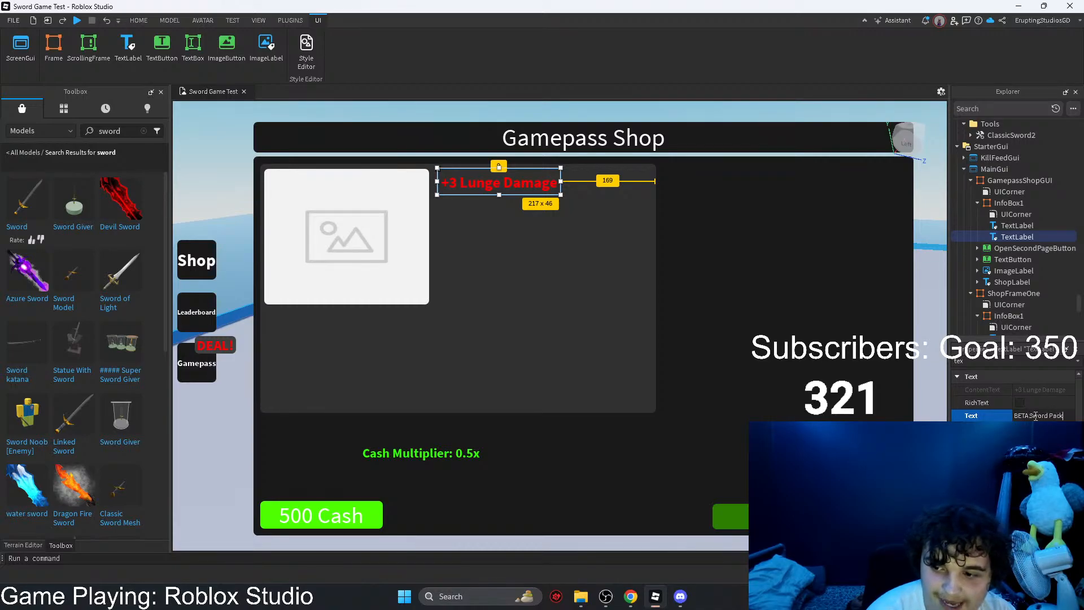
pyautogui.press('Return')
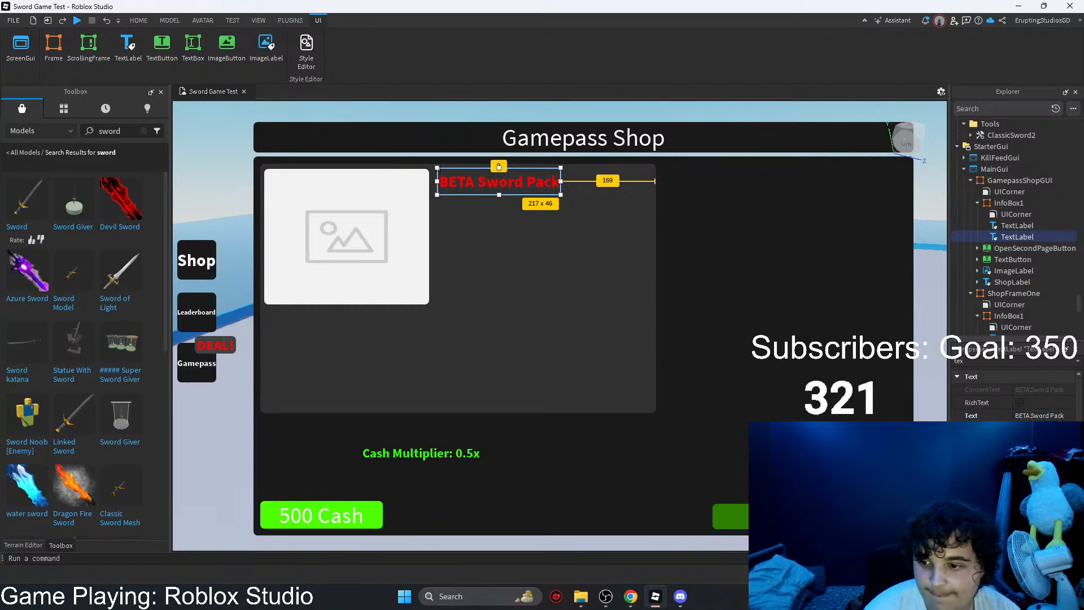
# Step: Color the "BETA Sword Pack" text bright blue and enlarge the label to about 379 × 71 px, reaching InfoBox1's right edge
pyautogui.click(1020, 442)
pyautogui.moveTo(602, 210); pyautogui.dragTo(652, 209)
pyautogui.click(617, 397)
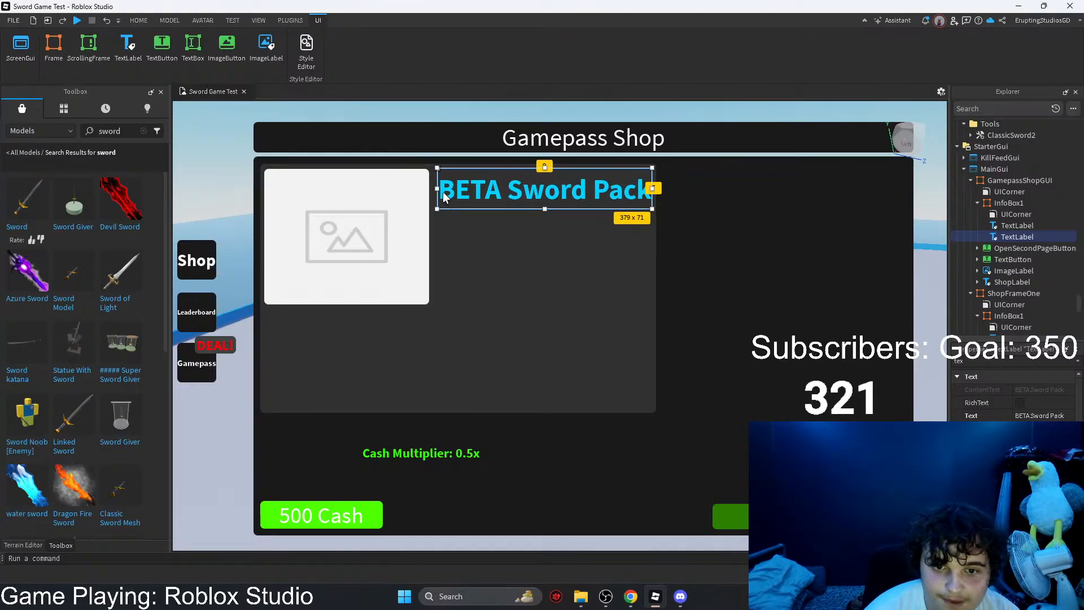
# Step: Place the cash multiplier label directly under the "BETA Sword Pack" title and enlarge it to about 384 × 55 px
pyautogui.moveTo(424, 452); pyautogui.dragTo(652, 240)
pyautogui.click(1044, 414)
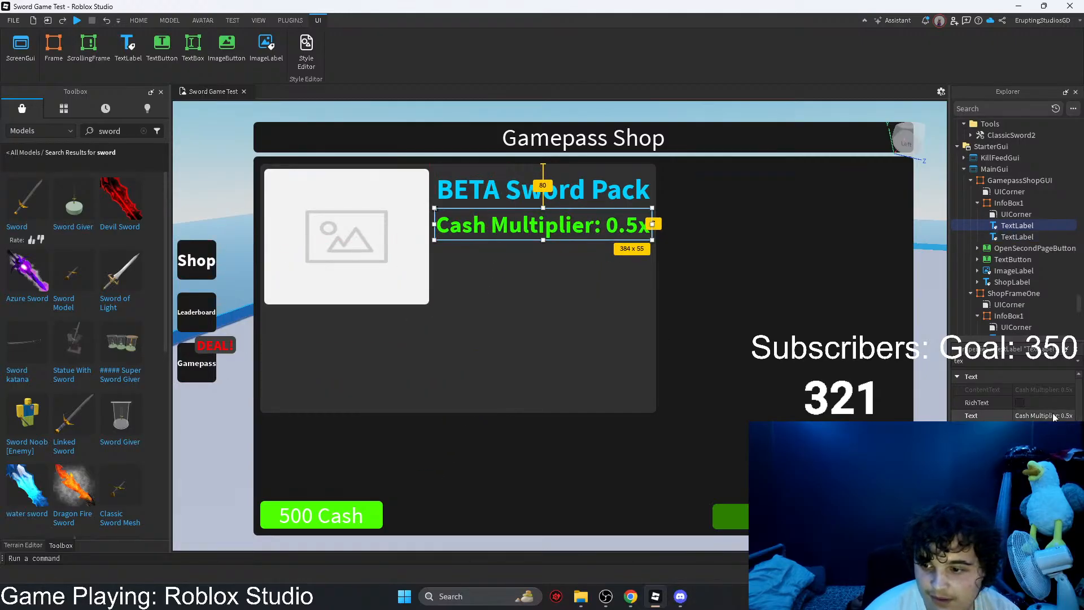
pyautogui.write('What to expext')
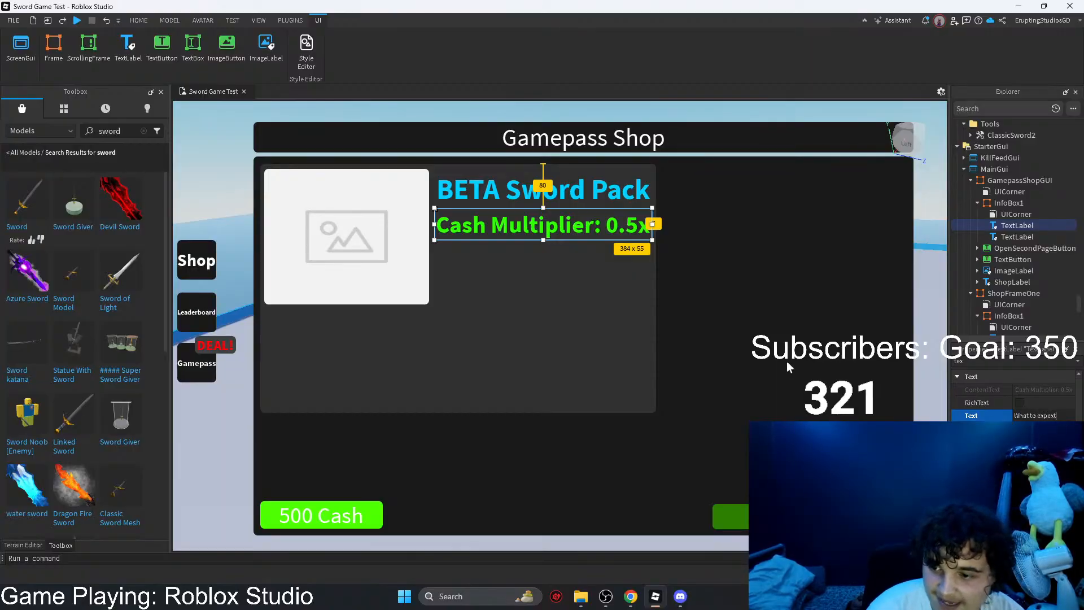
pyautogui.press('BackSpace')
pyautogui.press('BackSpace')
pyautogui.write('ct')
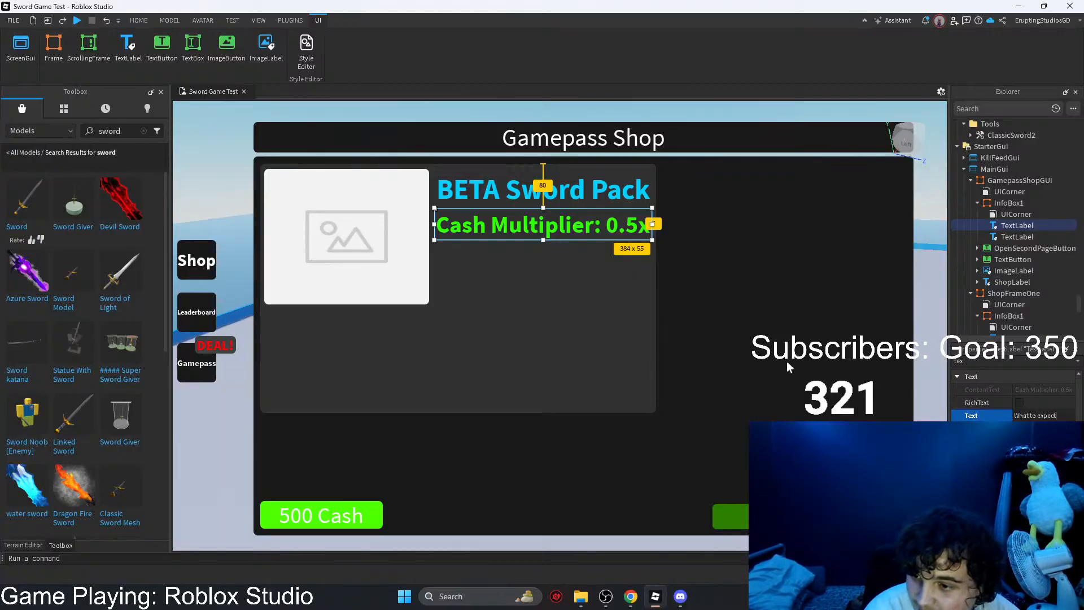
pyautogui.write('?')
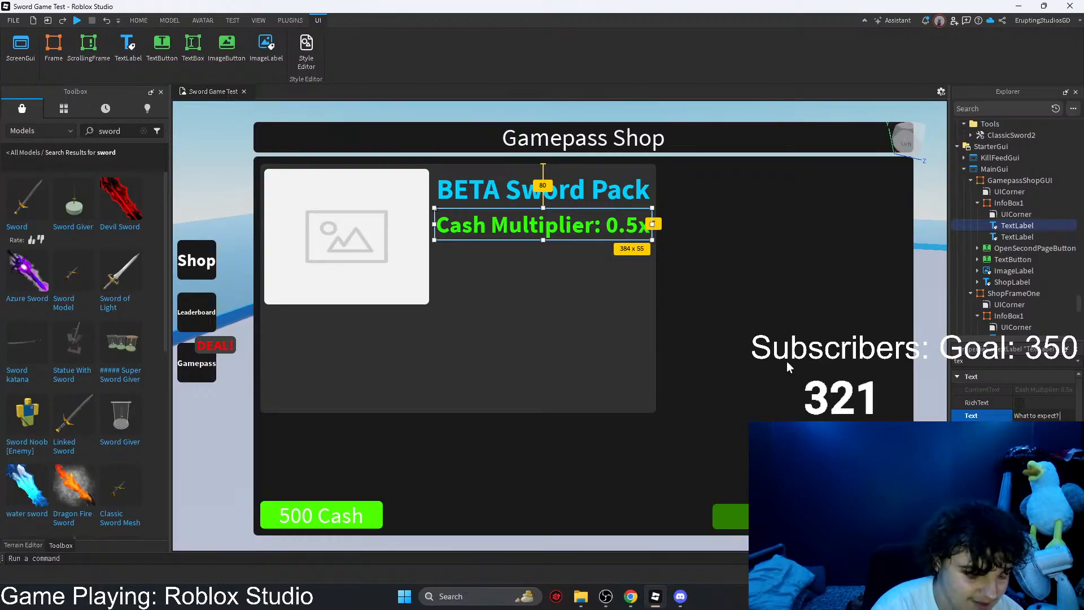
pyautogui.write(' 5x Swo')
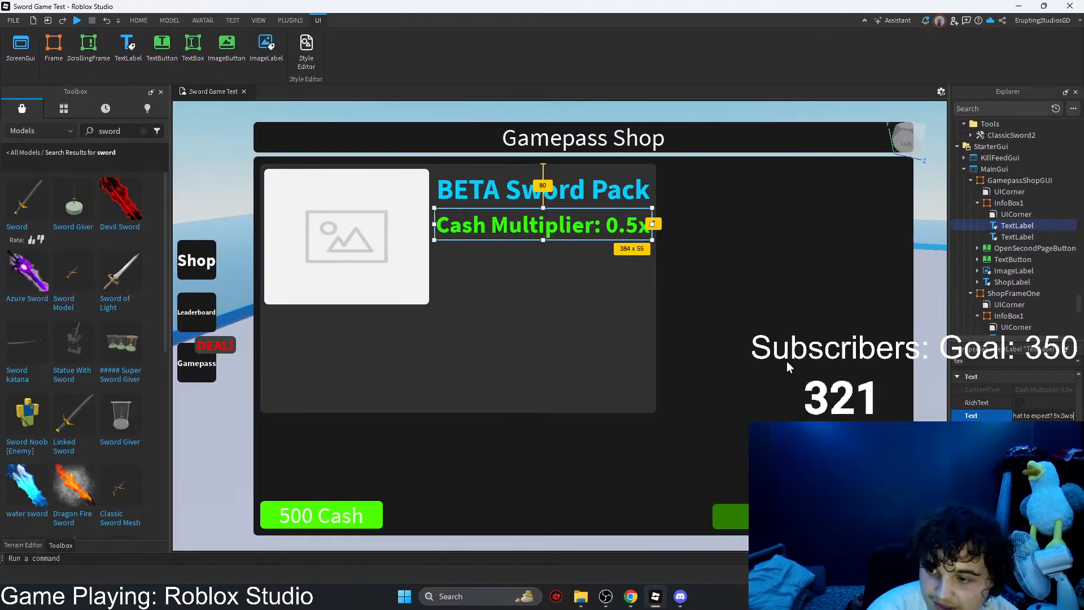
pyautogui.press('BackSpace')
pyautogui.press('BackSpace')
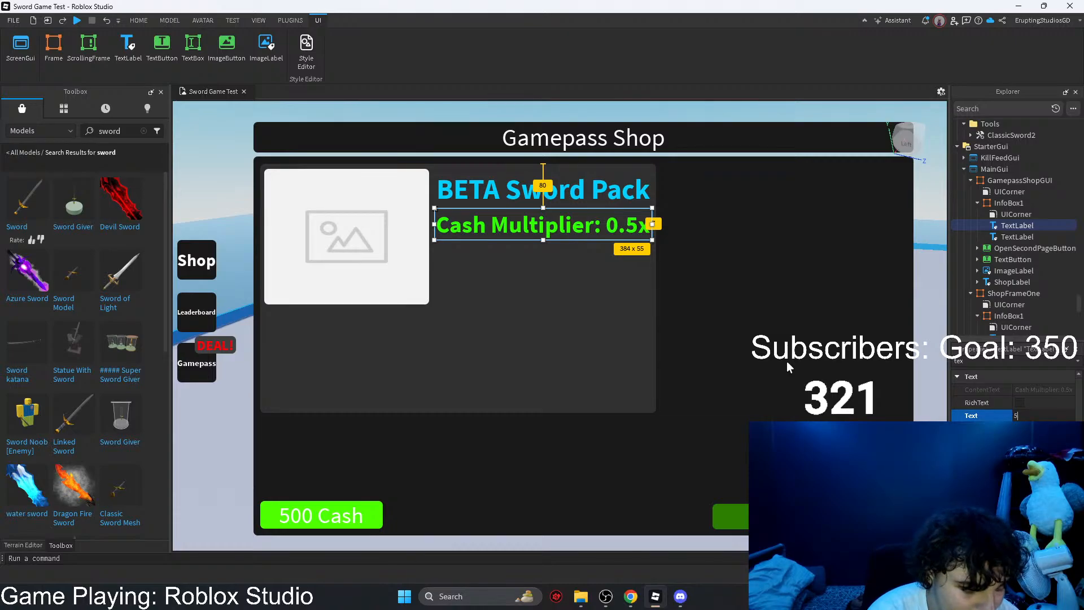
pyautogui.press('BackSpace')
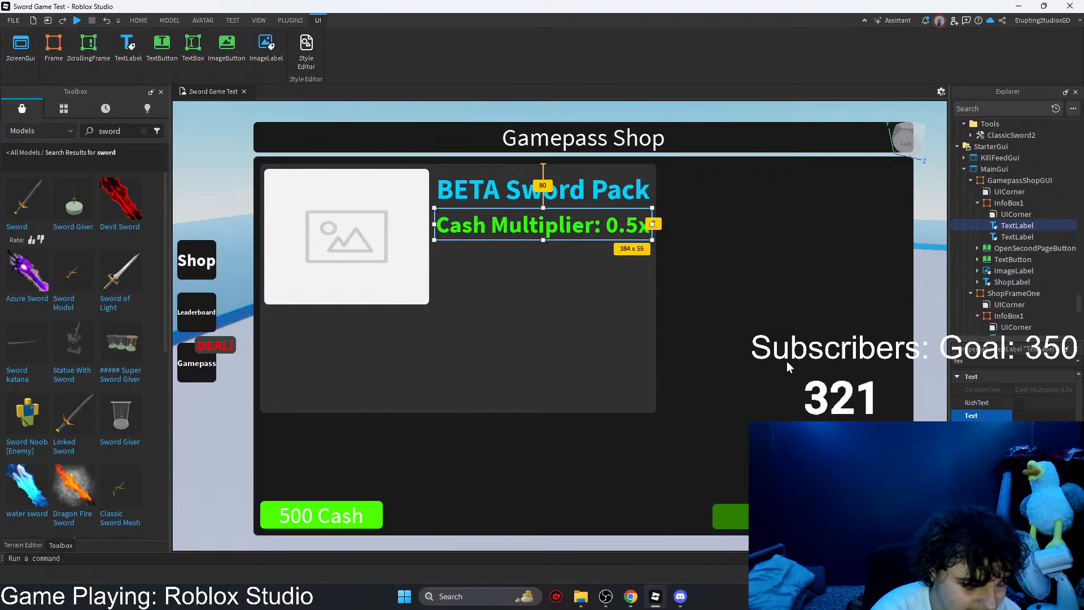
# Step: Replace the cash multiplier label's text with "5x Swords"
pyautogui.write('x Swords')
pyautogui.press('Return')
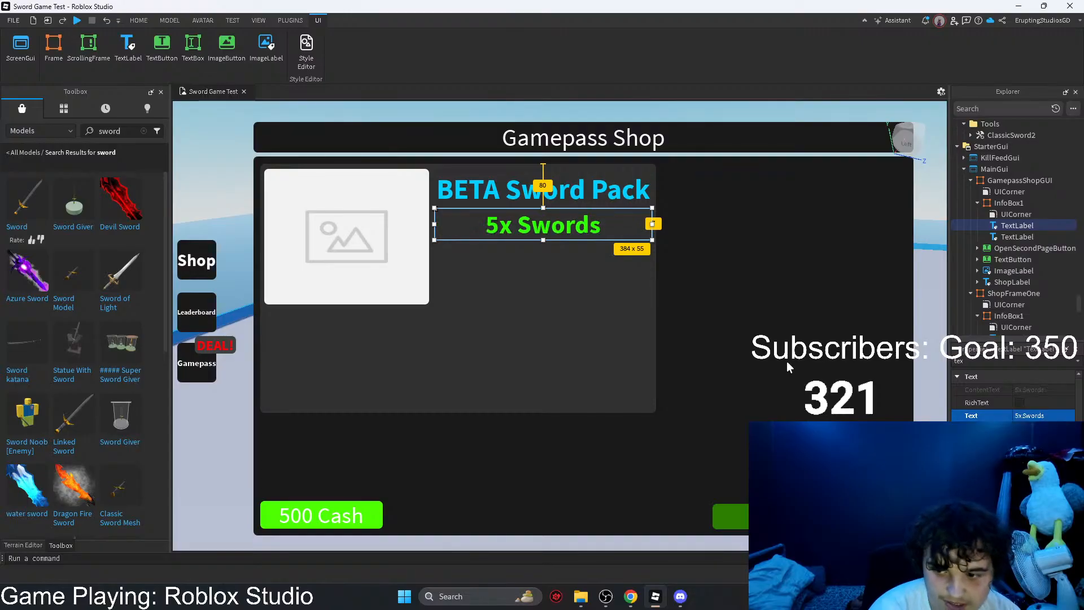
# Step: Color the "5x Swords" text white (#ffffff) and narrow its label to about 323 px
pyautogui.click(1019, 441)
pyautogui.moveTo(632, 248); pyautogui.dragTo(476, 367)
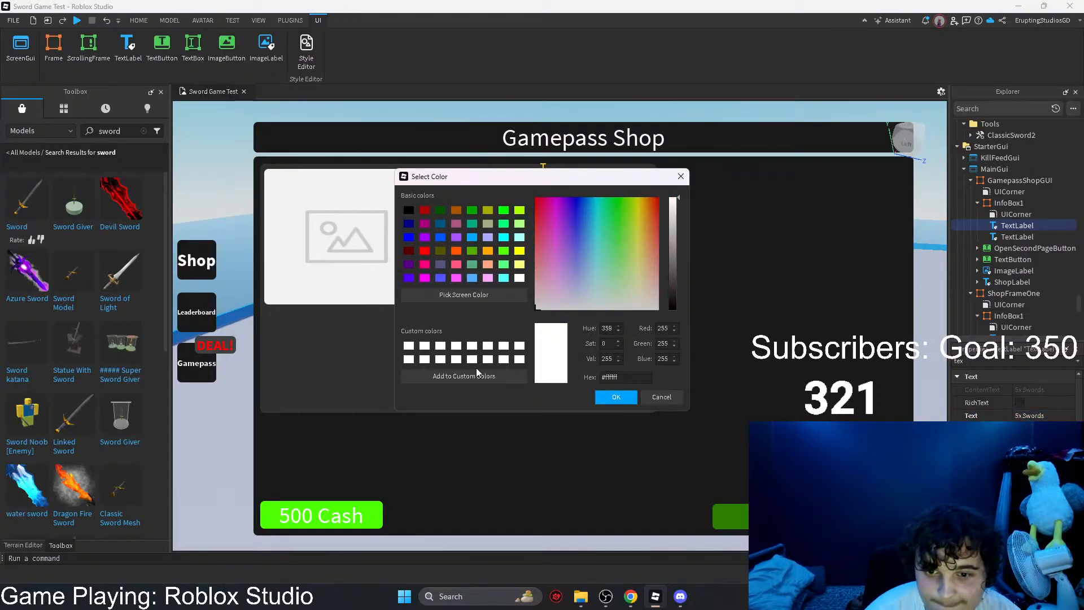
pyautogui.click(615, 398)
pyautogui.moveTo(652, 241); pyautogui.dragTo(617, 241)
# Step: Left-align the "5x Swords" text and reduce the label's height to about 40 px
pyautogui.moveTo(981, 362); pyautogui.dragTo(910, 364)
pyautogui.write('tex')
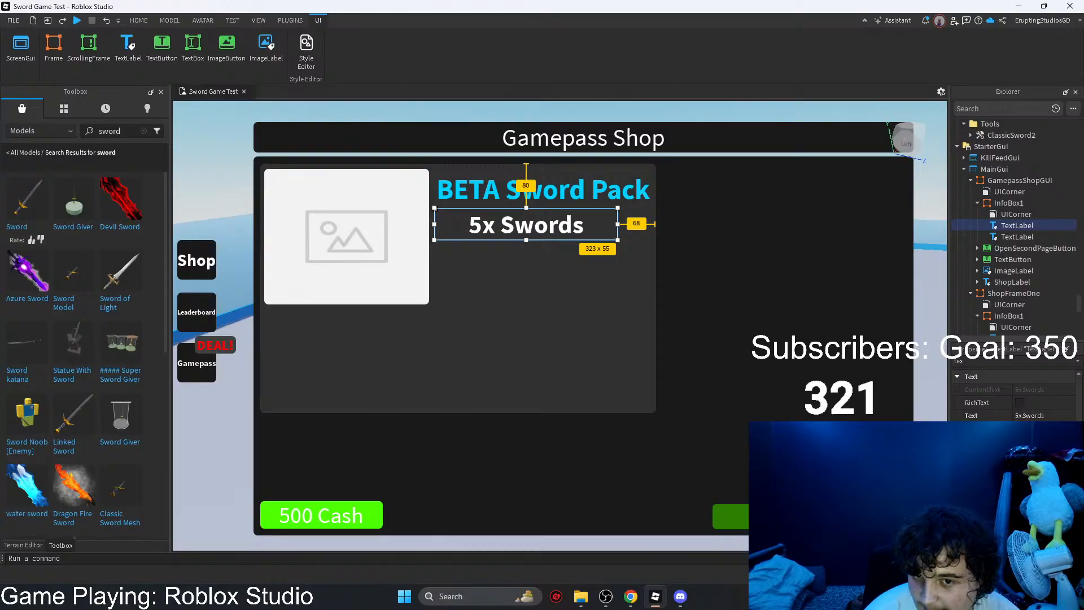
pyautogui.scroll(-3, 1014, 395)
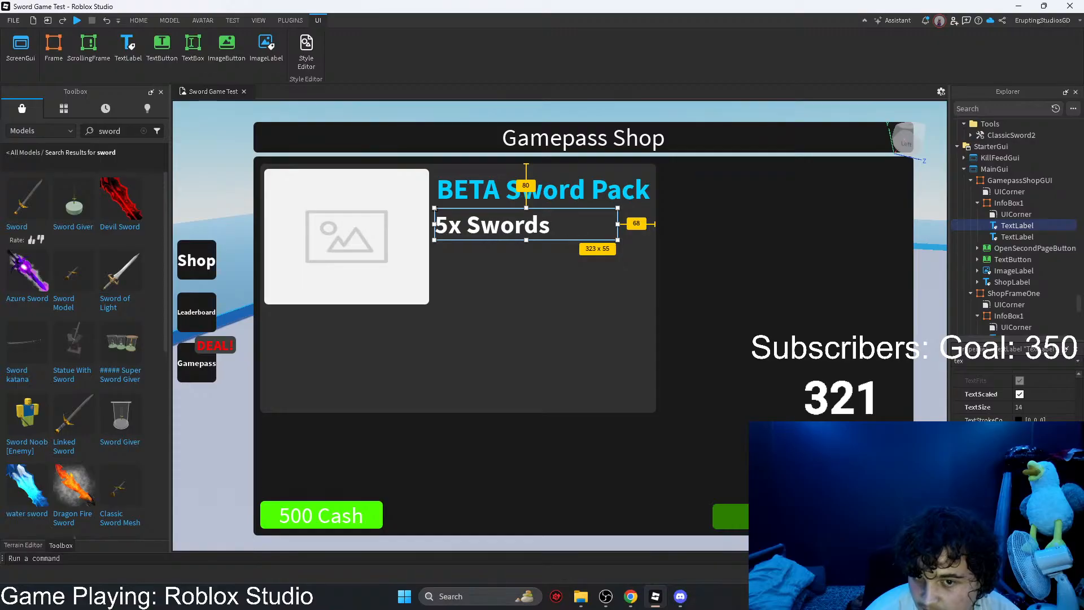
pyautogui.moveTo(538, 226)
pyautogui.mouseDown()
pyautogui.moveTo(539, 237)
pyautogui.moveTo(540, 225)
pyautogui.mouseUp()
pyautogui.moveTo(619, 240); pyautogui.dragTo(618, 233)
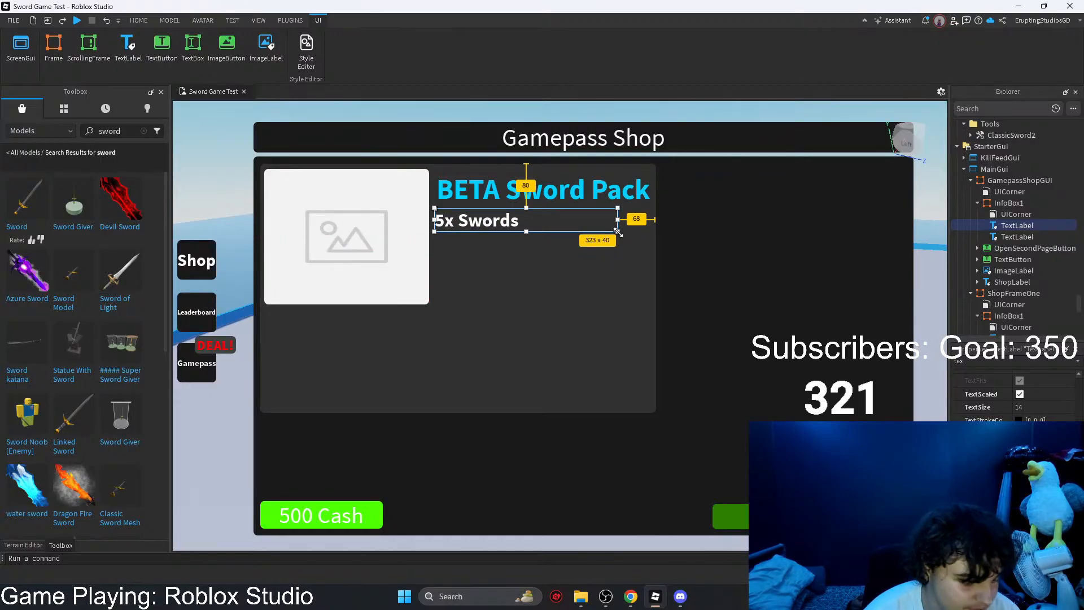
# Step: Duplicate the "5x Swords" label within InfoBox1 and place the copy directly below the original
pyautogui.hotkey('ctrl', 'c')
pyautogui.hotkey('ctrl', 'v')
pyautogui.scroll(-6, 1023, 262)
pyautogui.moveTo(1000, 177); pyautogui.dragTo(1017, 285)
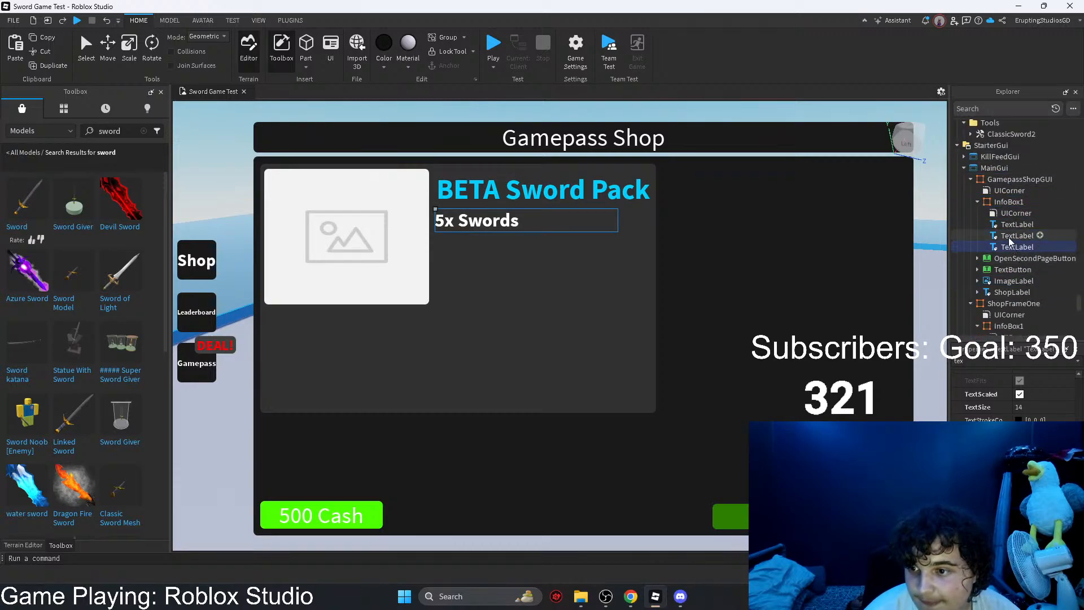
pyautogui.moveTo(519, 222); pyautogui.dragTo(518, 245)
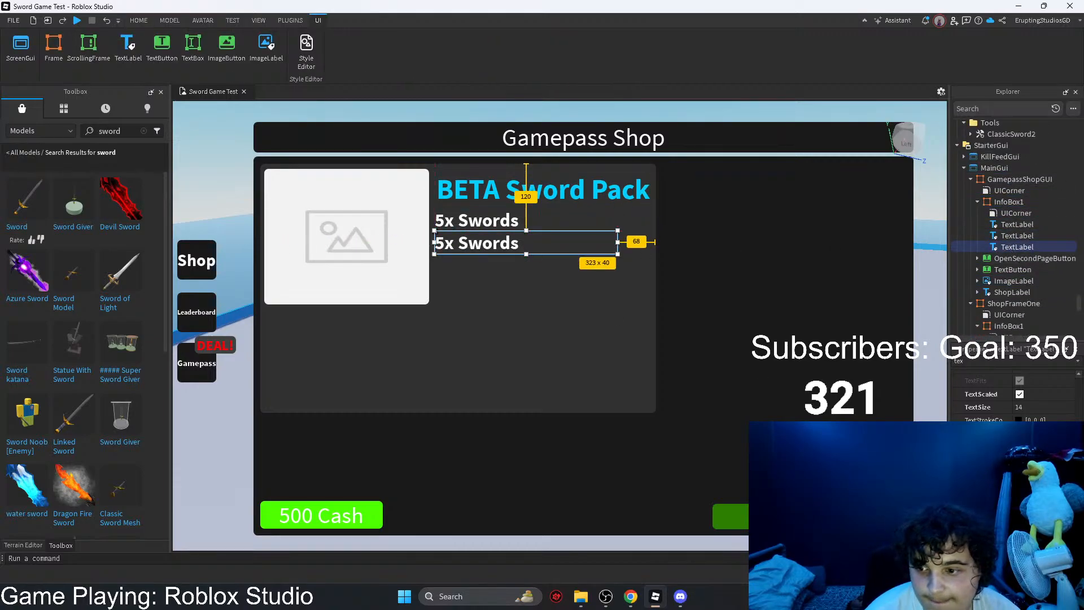
# Step: Add a leading plus sign to both sword-count labels under the title so each reads "+5x Swords"
pyautogui.doubleClick(959, 361)
pyautogui.click(490, 224)
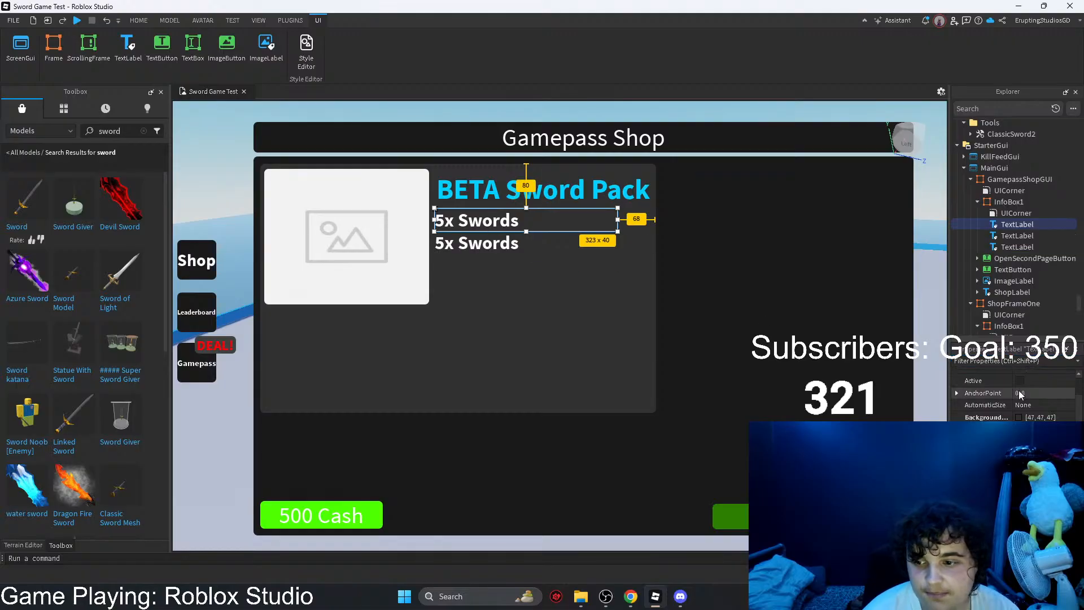
pyautogui.scroll(-15, 1010, 398)
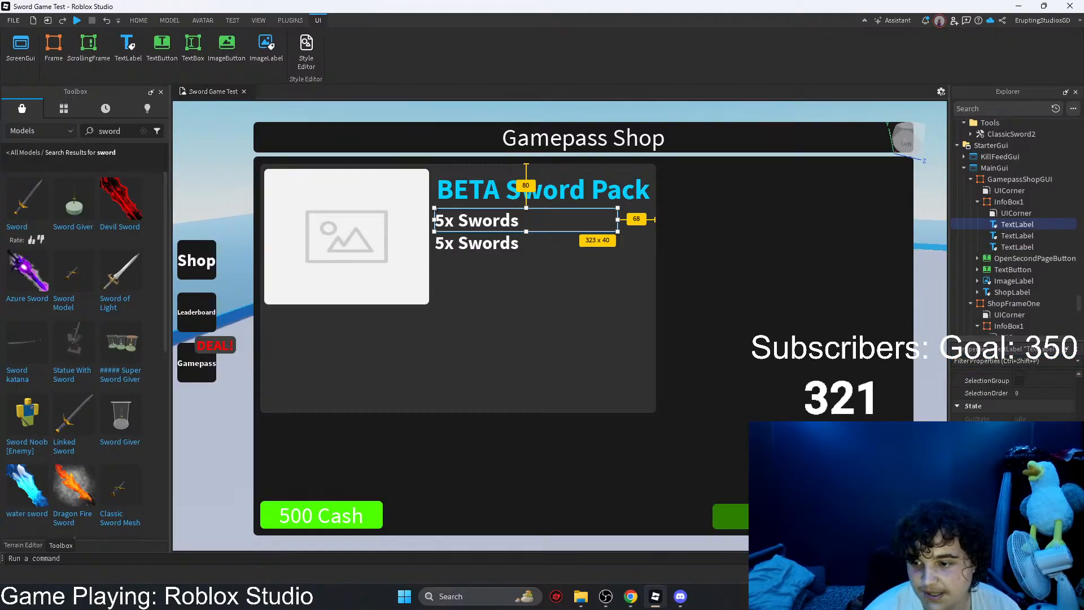
pyautogui.scroll(-5, 1028, 397)
pyautogui.scroll(2, 1028, 398)
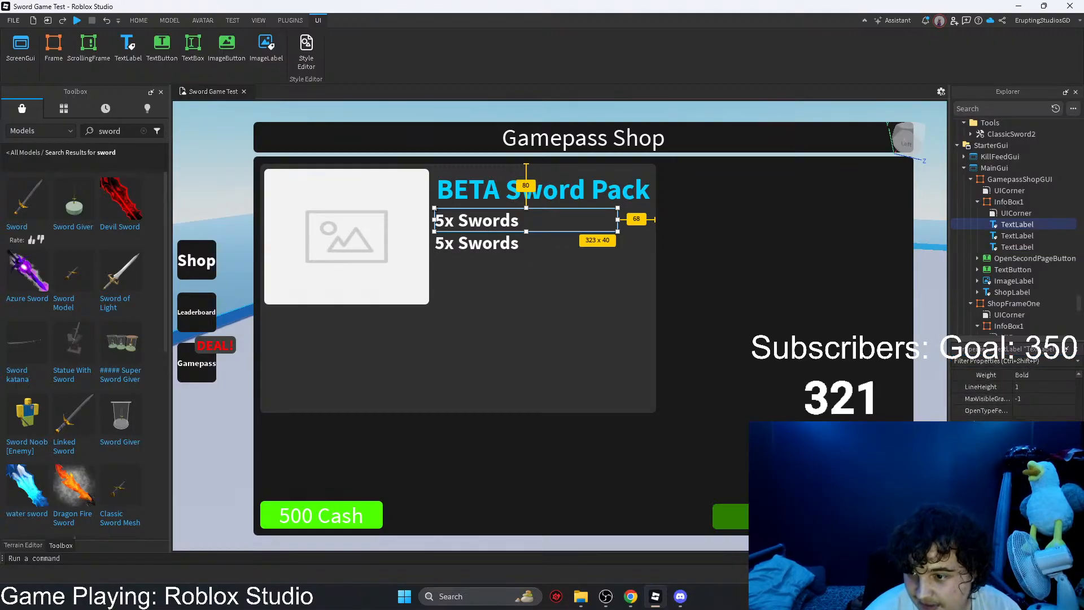
pyautogui.write('+')
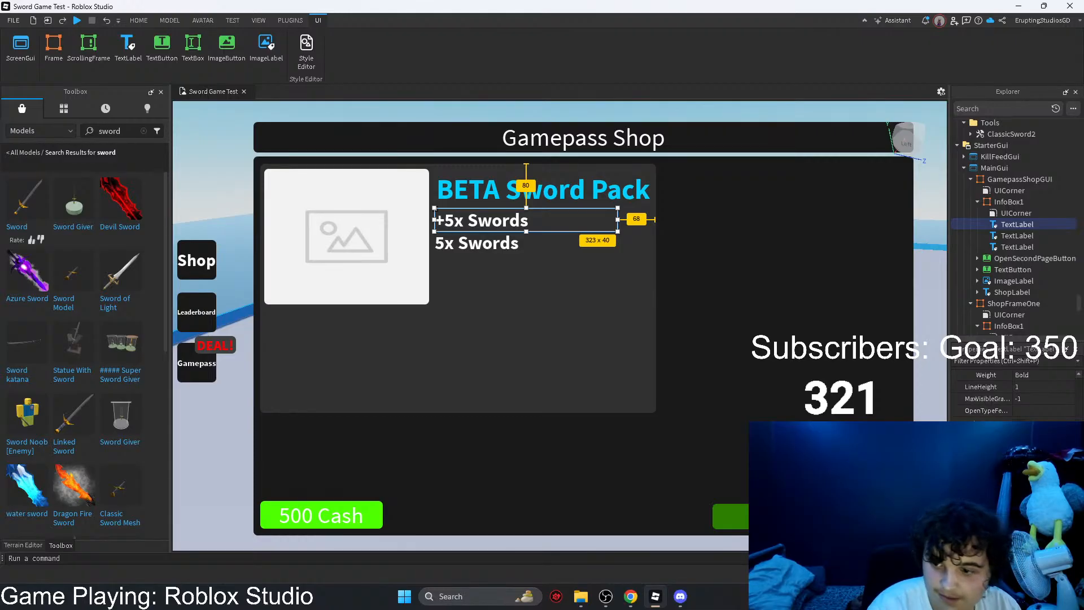
pyautogui.click(463, 246)
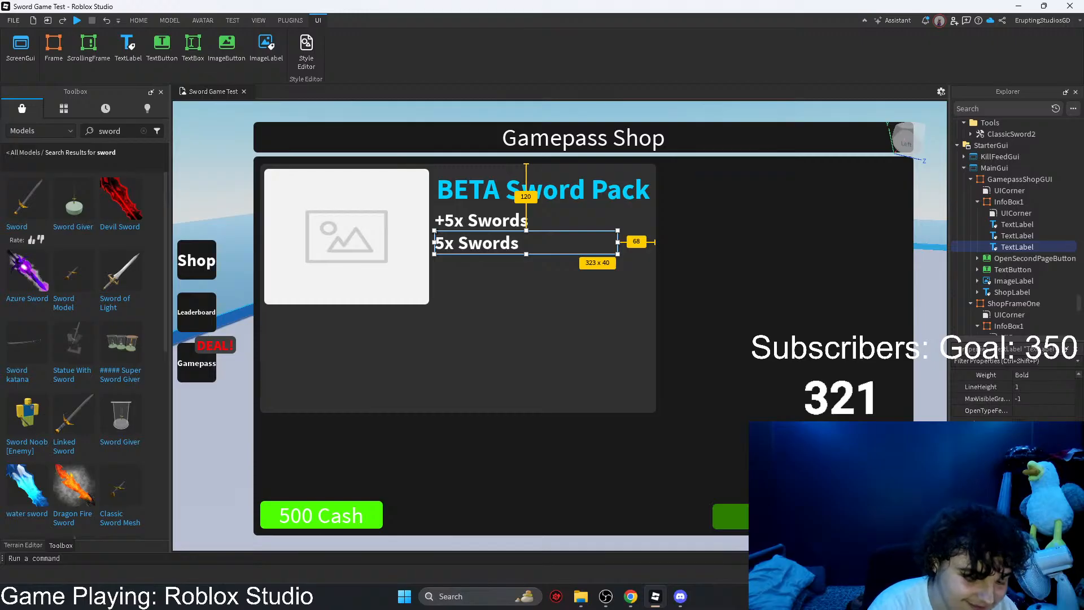
pyautogui.write('+')
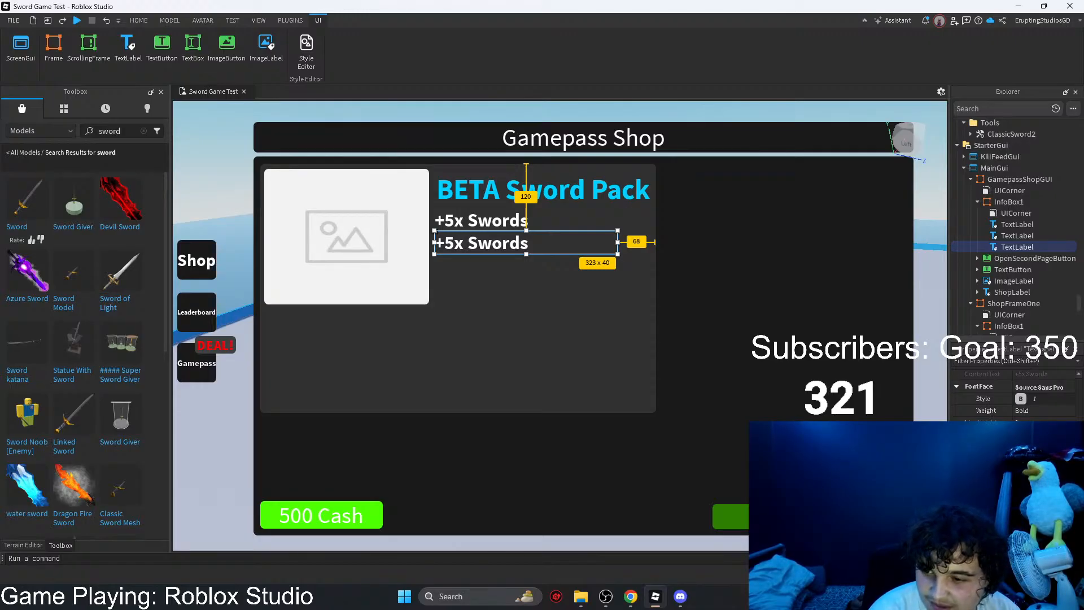
# Step: Set the lower sword-count label's text to "+25,000 Cash" and color it green (#04ff00)
pyautogui.press('Return')
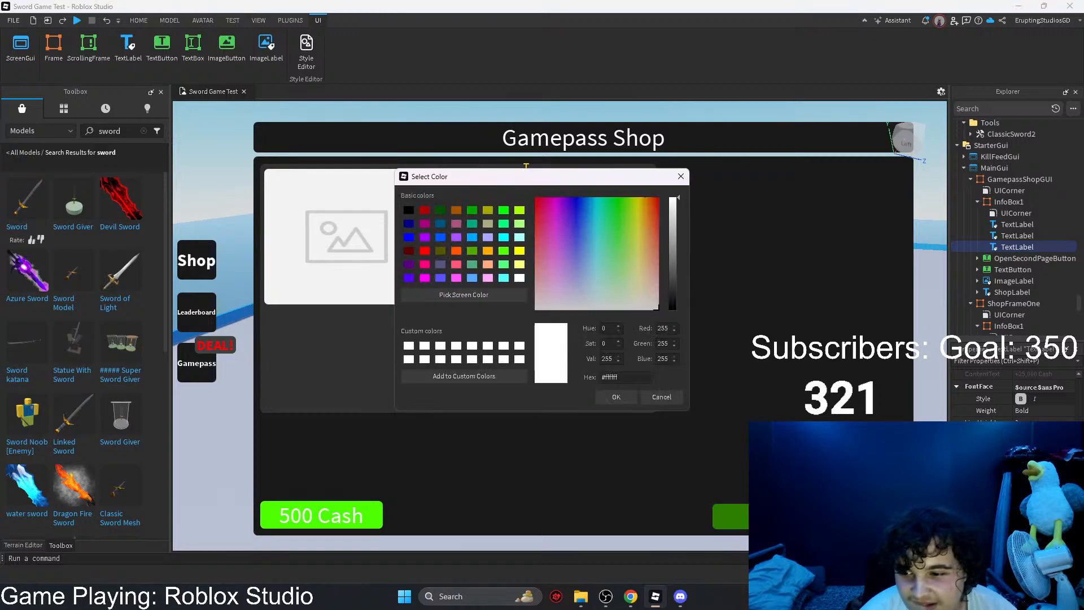
pyautogui.click(618, 198)
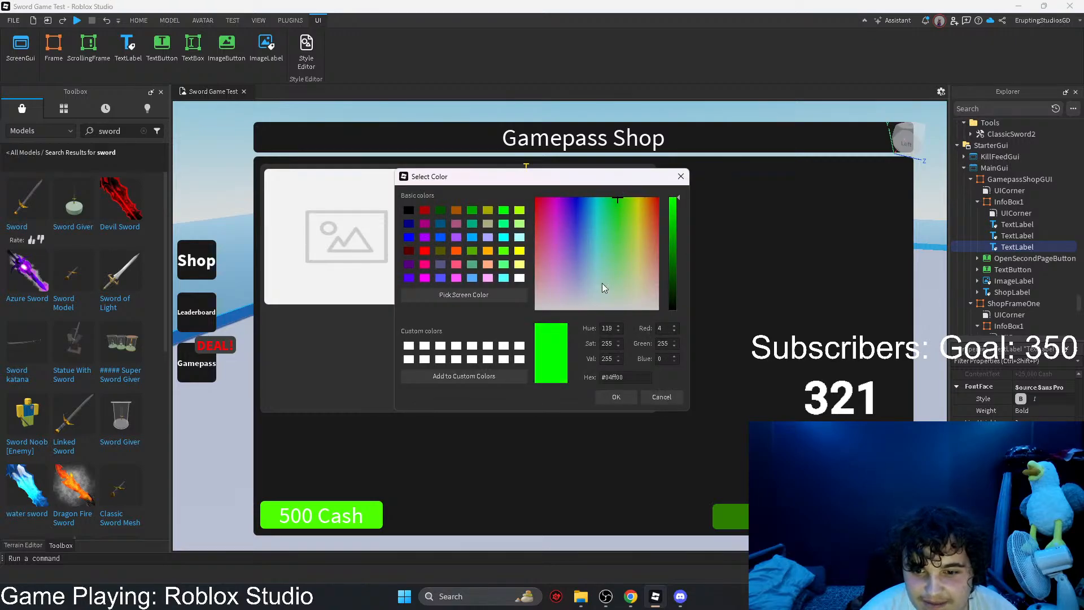
pyautogui.click(615, 397)
# Step: Duplicate the "+25,000 Cash" label, put the copy inside the gamepass shop's InfoBox1 and place it directly below the original
pyautogui.click(590, 356)
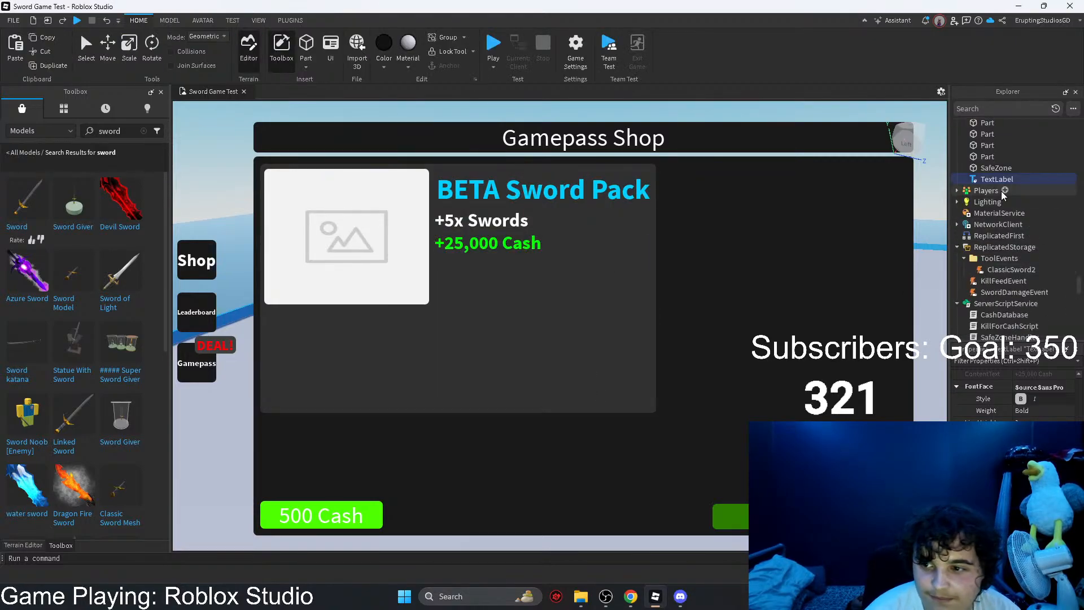
pyautogui.moveTo(991, 181); pyautogui.dragTo(1008, 202)
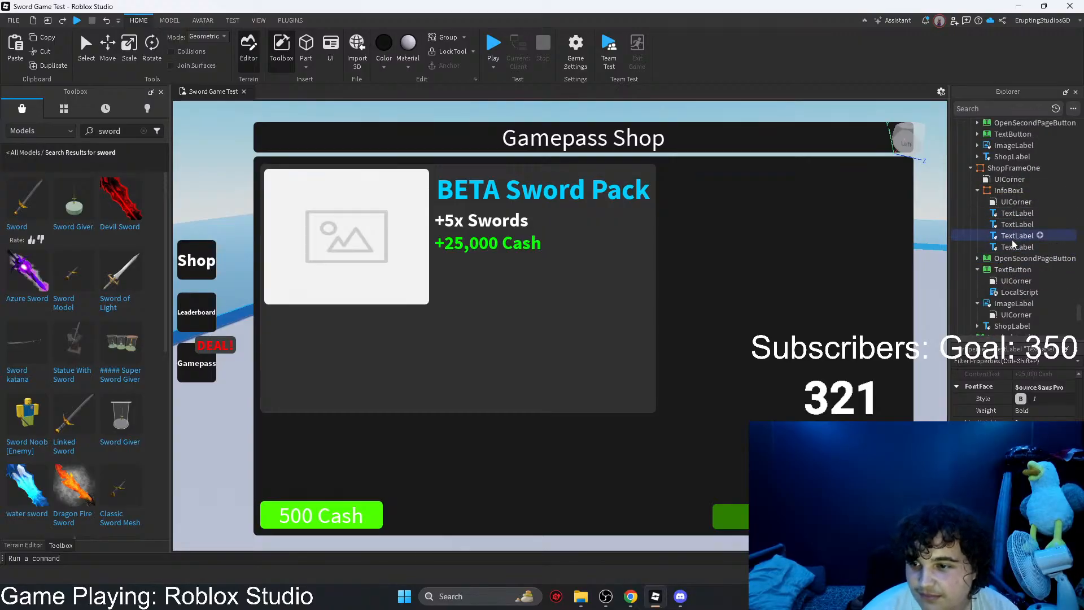
pyautogui.hotkey('ctrl', 'z')
pyautogui.scroll(10, 1009, 204)
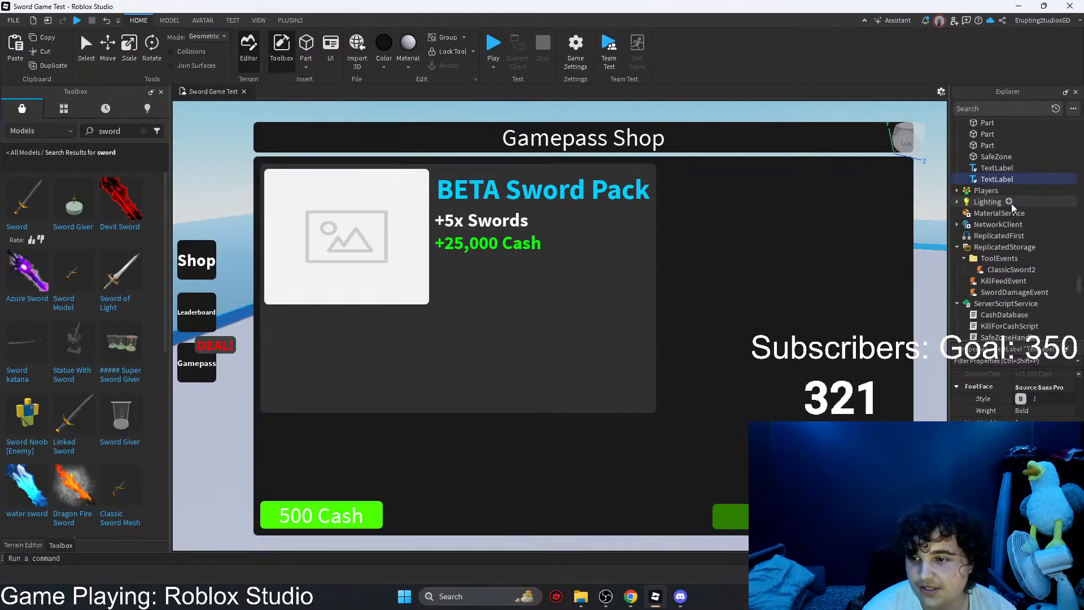
pyautogui.moveTo(992, 179)
pyautogui.mouseDown()
pyautogui.moveTo(1009, 276)
pyautogui.moveTo(998, 168)
pyautogui.mouseUp()
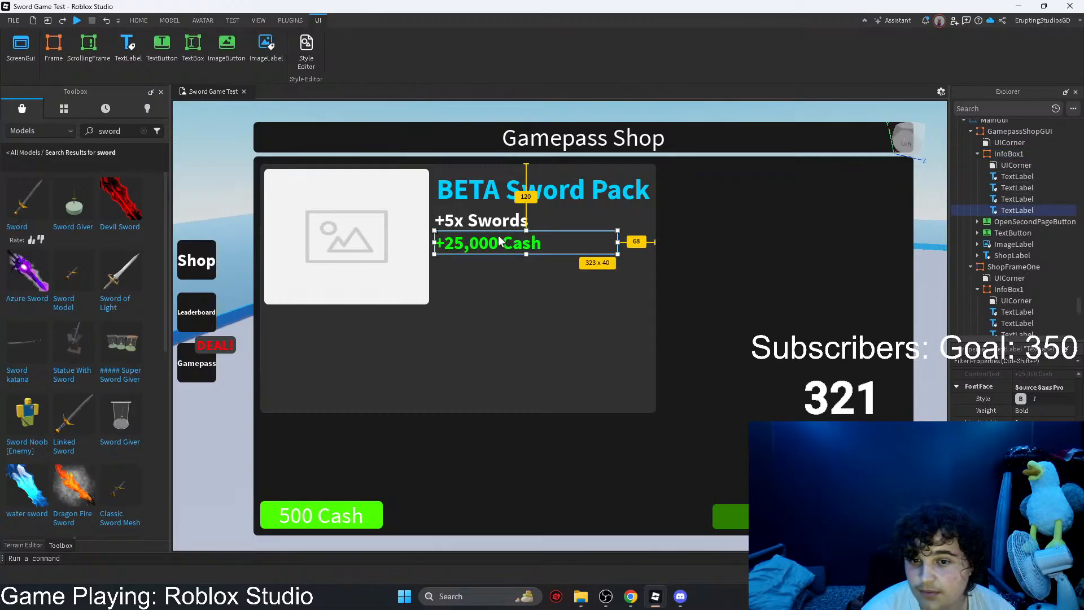
pyautogui.moveTo(489, 251); pyautogui.dragTo(486, 273)
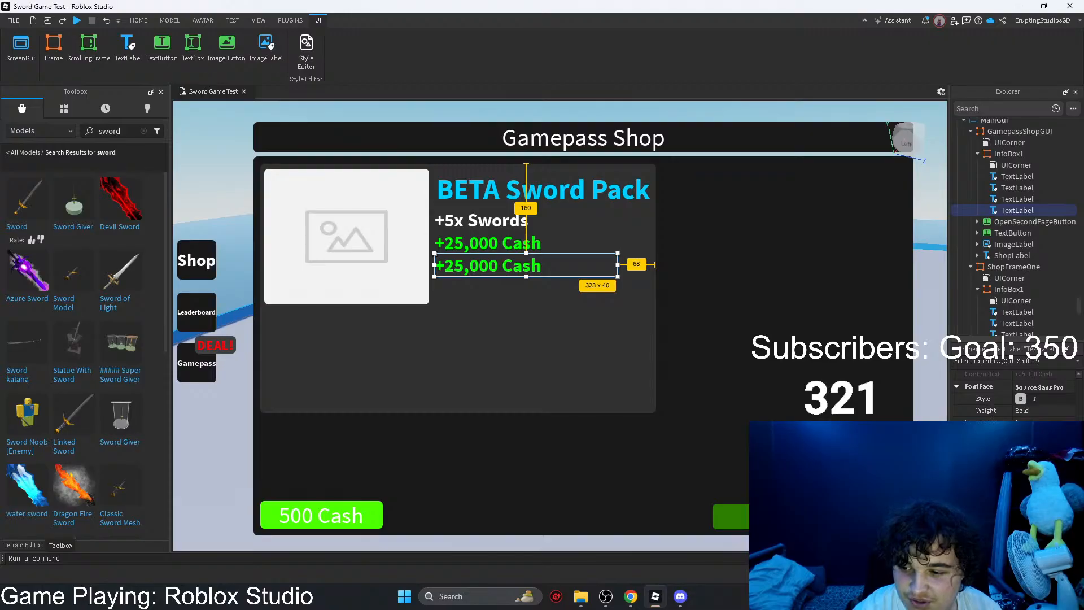
# Step: Change the copied cash label's text to "+15% Damage" and color it red (#ff0004)
pyautogui.press('Return')
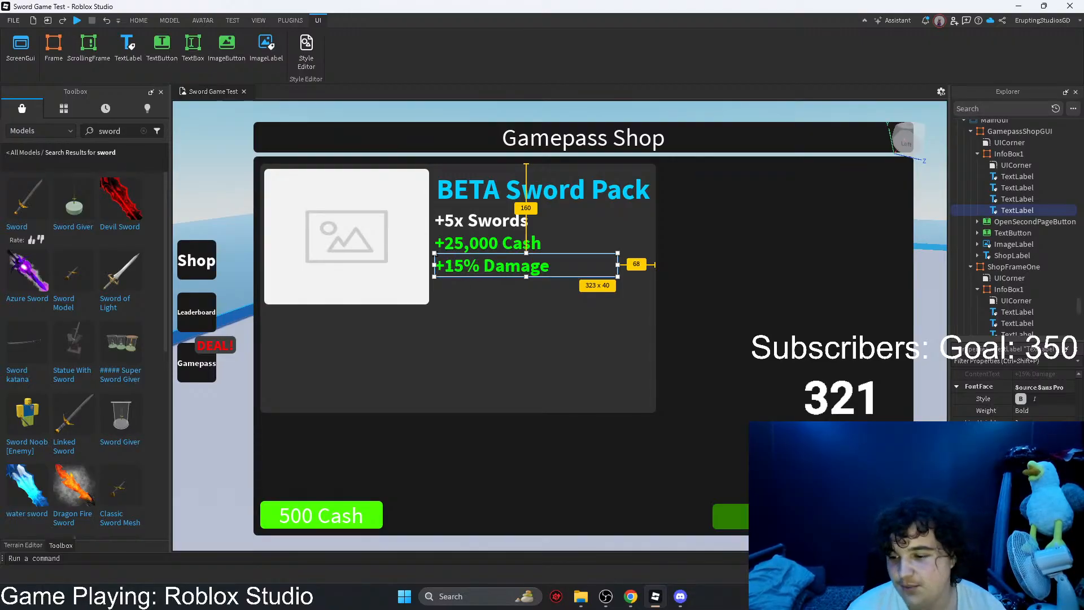
pyautogui.click(1019, 518)
pyautogui.click(536, 198)
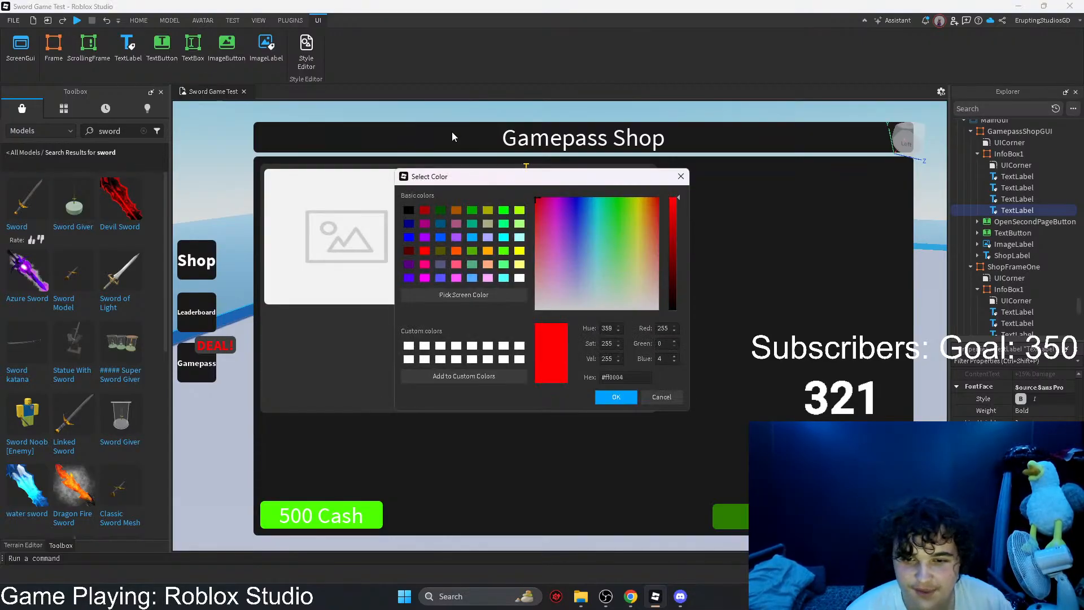
pyautogui.click(614, 397)
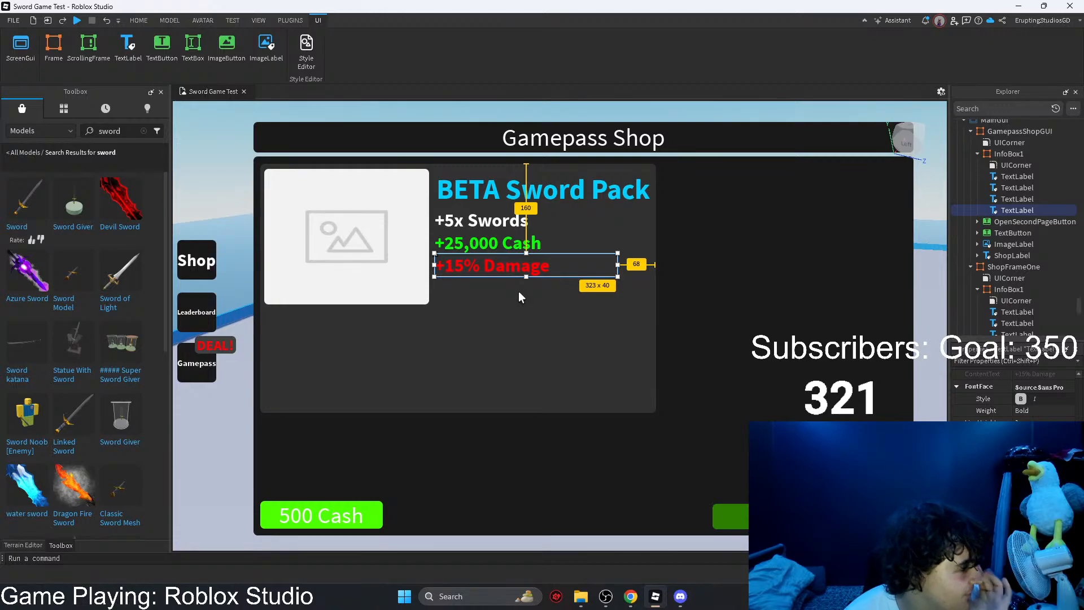
# Step: Duplicate the "+15% Damage" label, put the copy inside InfoBox1 and place it just below the original
pyautogui.hotkey('ctrl', 'c')
pyautogui.hotkey('ctrl', 'v')
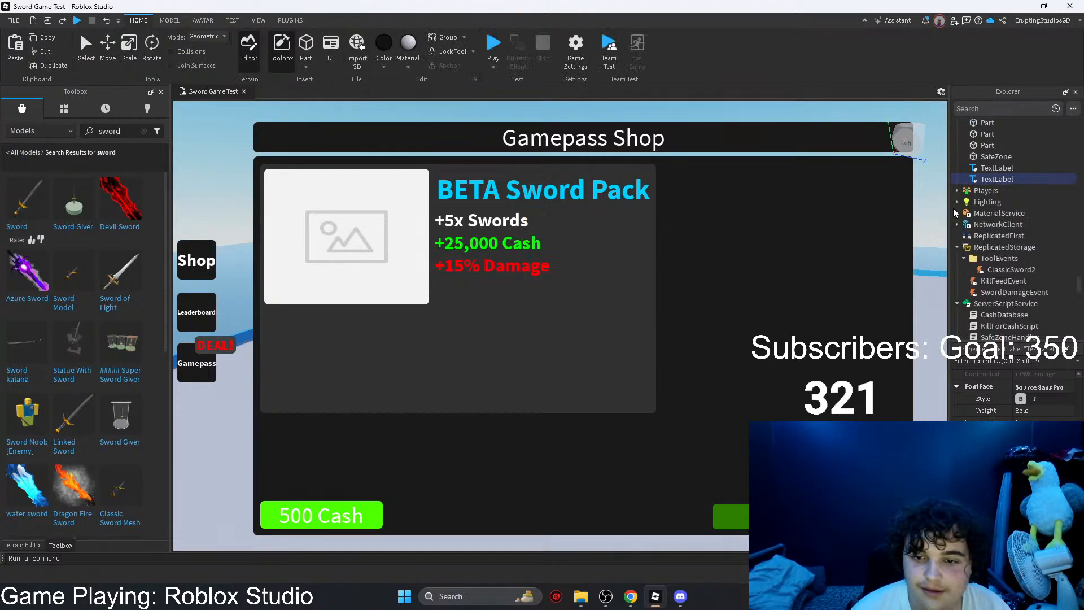
pyautogui.moveTo(988, 179)
pyautogui.mouseDown()
pyautogui.moveTo(1012, 262)
pyautogui.moveTo(1004, 174)
pyautogui.mouseUp()
pyautogui.click(1009, 222)
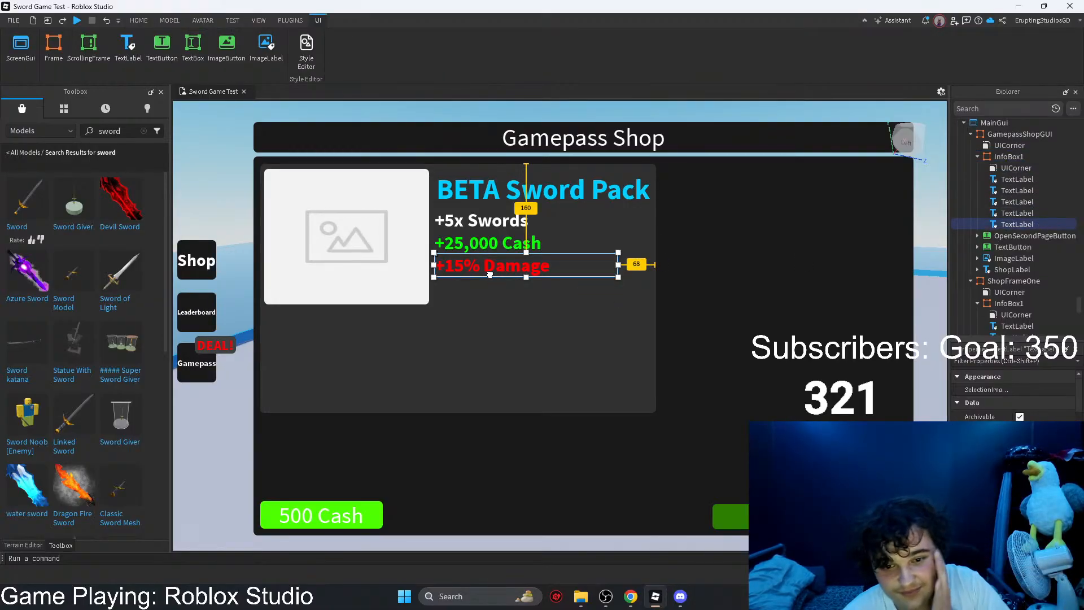
pyautogui.moveTo(489, 272); pyautogui.dragTo(488, 301)
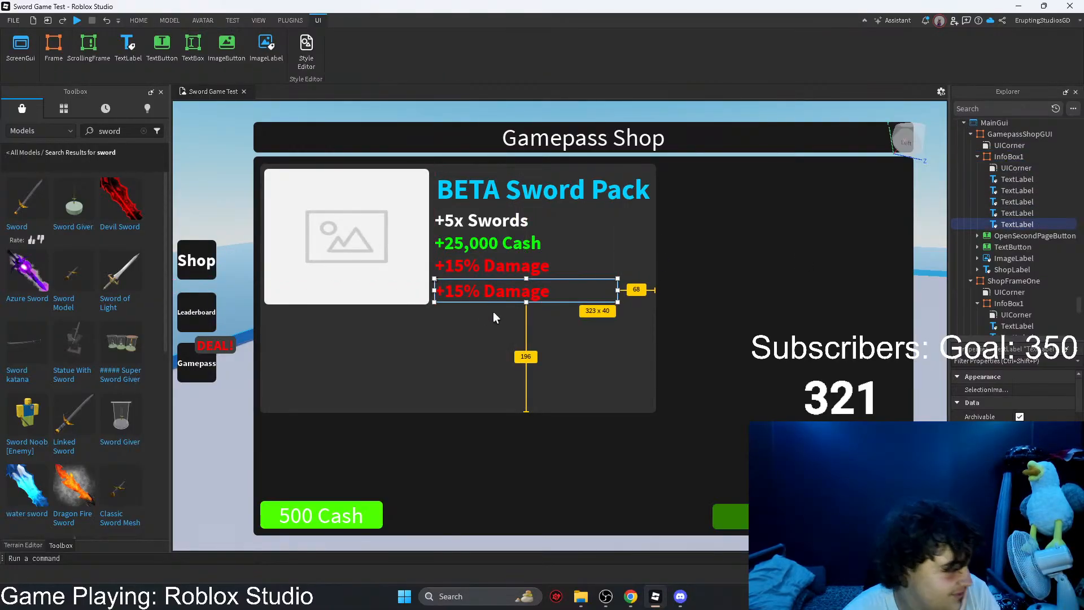
# Step: Change the copied damage label's text to "+5% Health"
pyautogui.scroll(-10, 1013, 395)
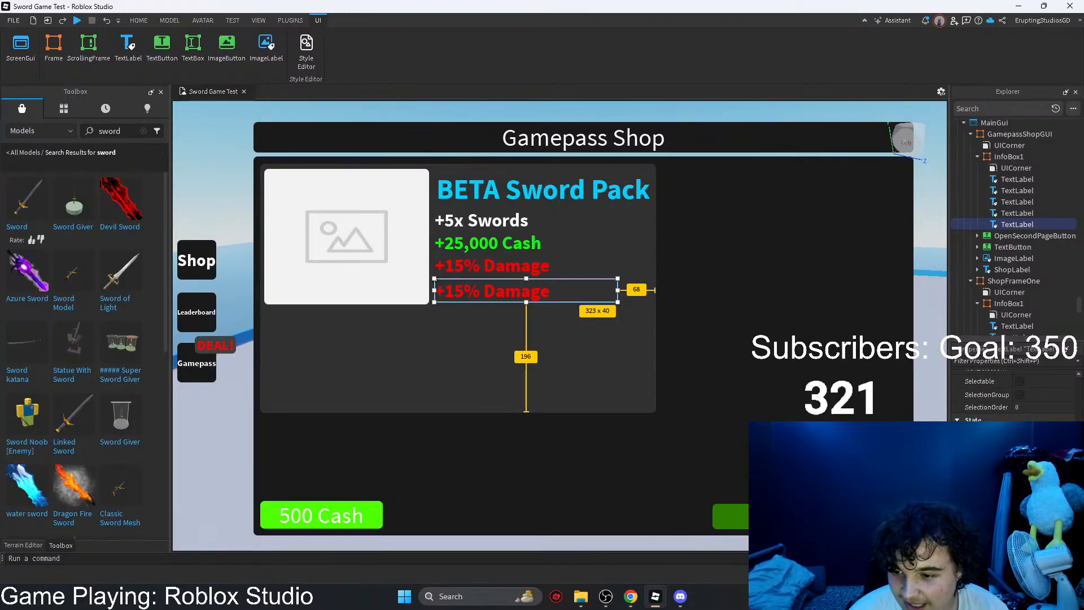
pyautogui.scroll(-2, 1016, 396)
pyautogui.click(1060, 380)
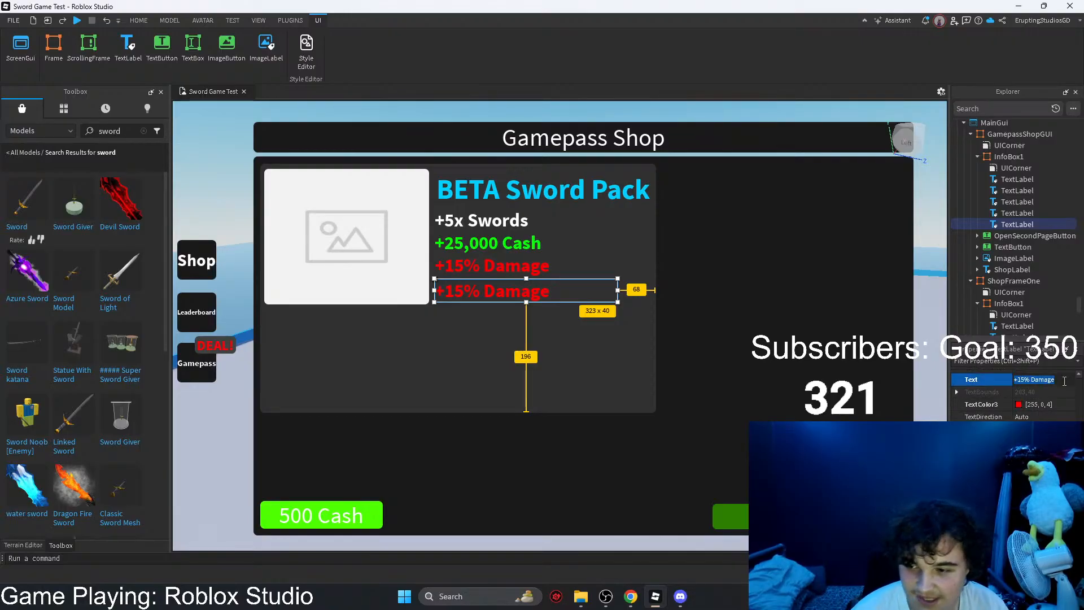
pyautogui.press('BackSpace')
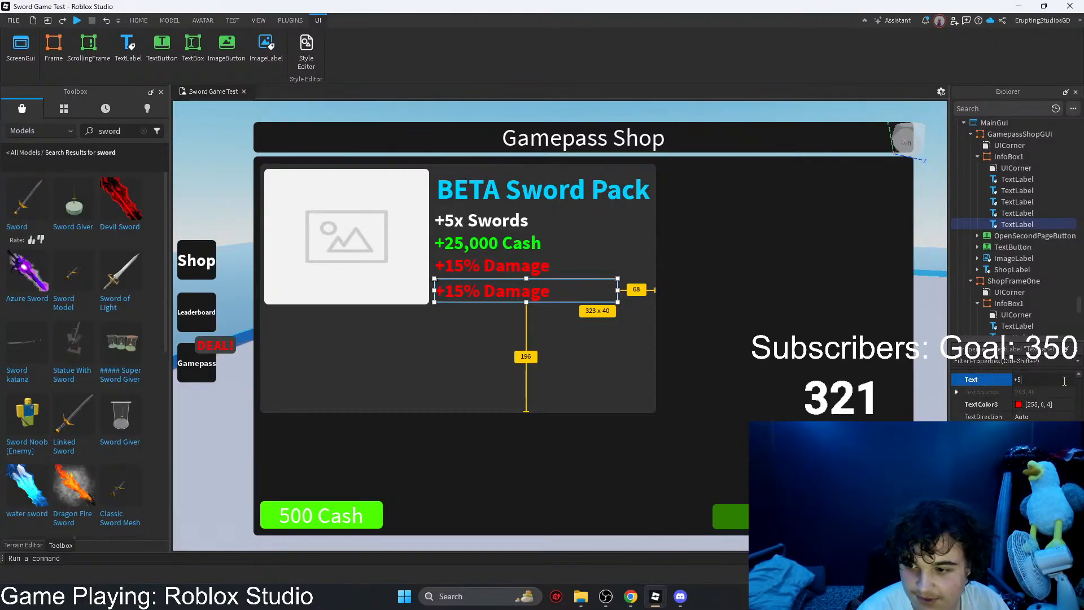
pyautogui.write('+5% Health')
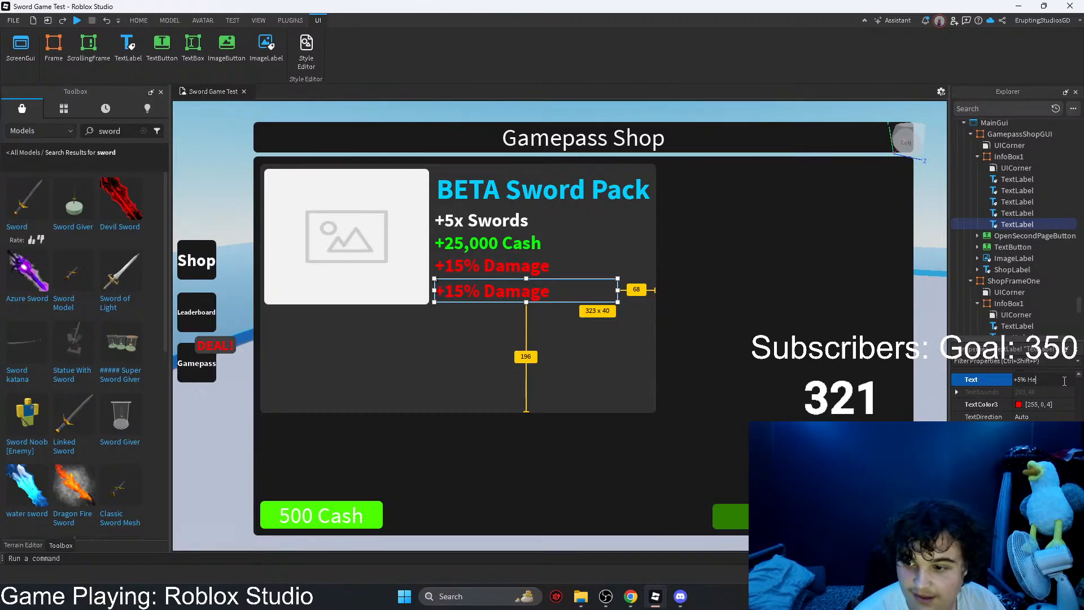
pyautogui.press('Return')
# Step: Color the "+5% Health" text bright green
pyautogui.click(1019, 404)
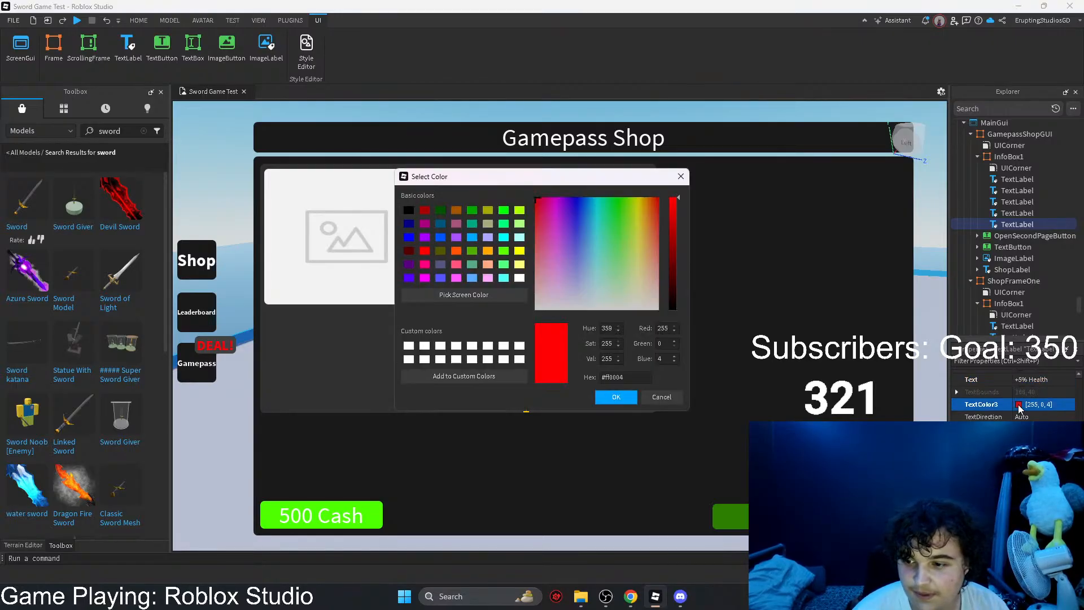
pyautogui.moveTo(620, 242); pyautogui.dragTo(621, 178)
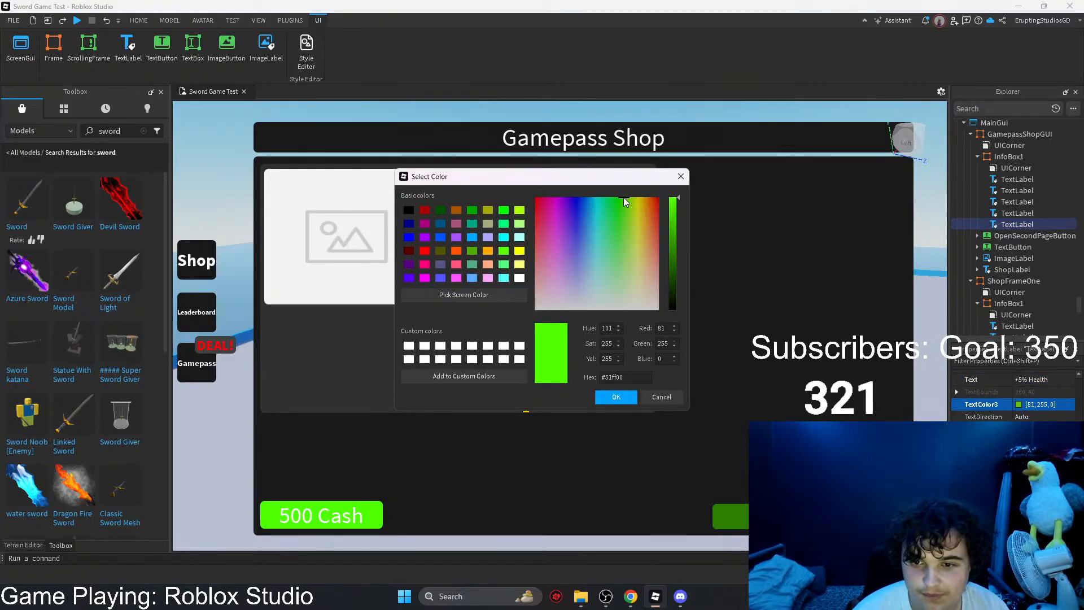
pyautogui.click(616, 397)
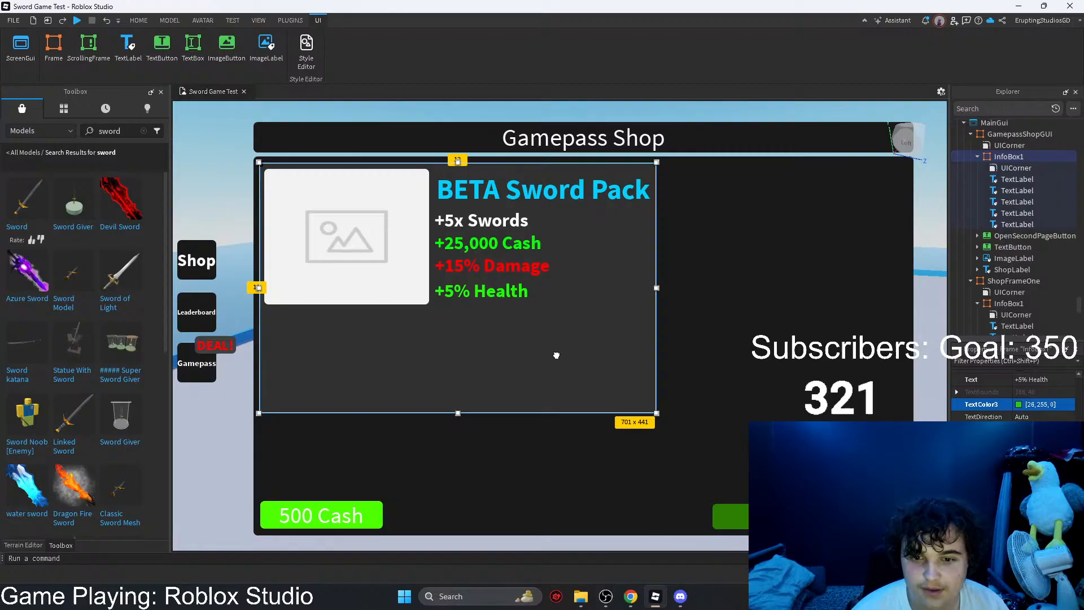
# Step: Move the "500 Cash" button into InfoBox1, place it below the image and enlarge it to about 248 x 51 px
pyautogui.click(337, 523)
pyautogui.moveTo(337, 523); pyautogui.dragTo(485, 473)
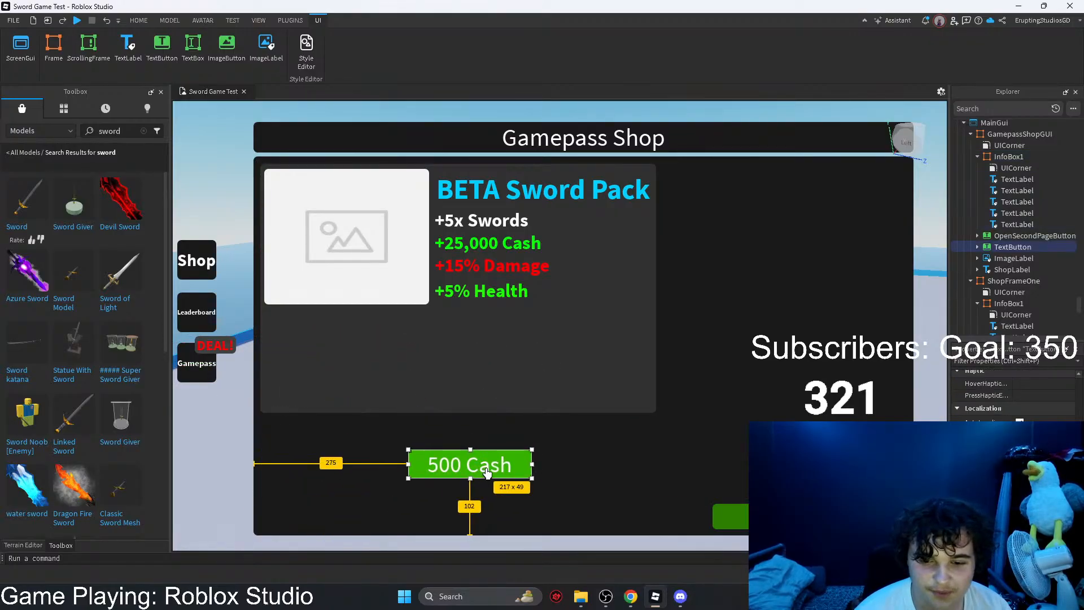
pyautogui.rightClick(1002, 249)
pyautogui.moveTo(801, 294); pyautogui.dragTo(811, 293, button='right')
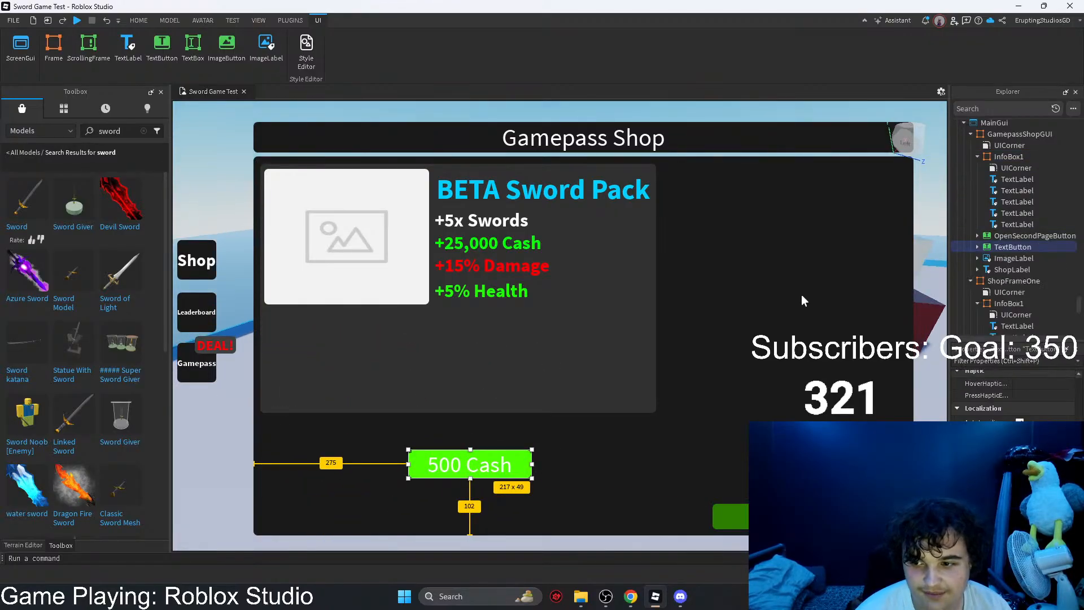
pyautogui.moveTo(1003, 243); pyautogui.dragTo(1008, 157)
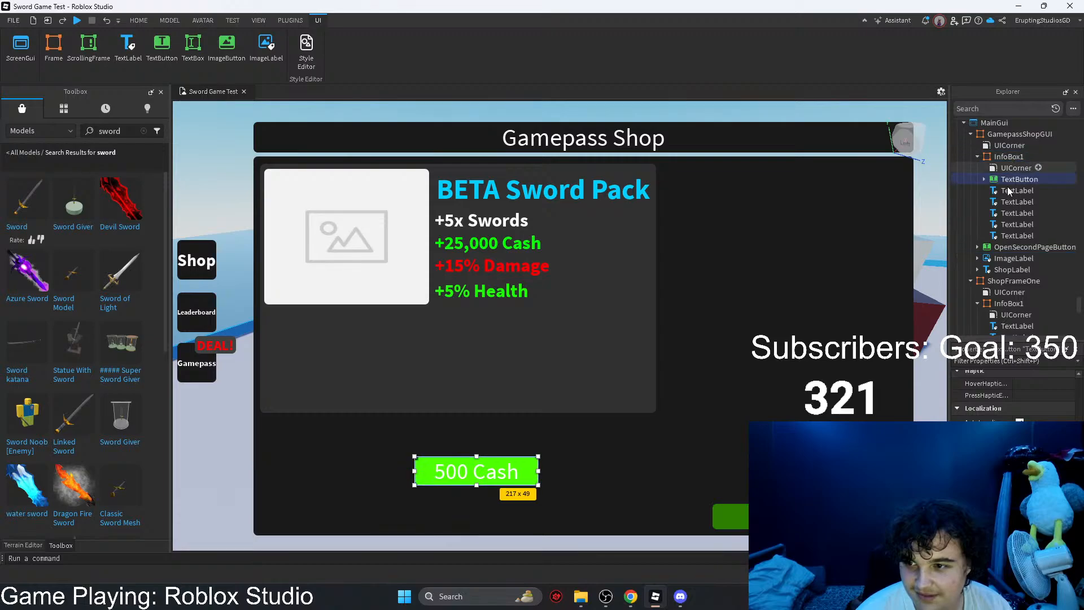
pyautogui.moveTo(459, 473); pyautogui.dragTo(315, 370)
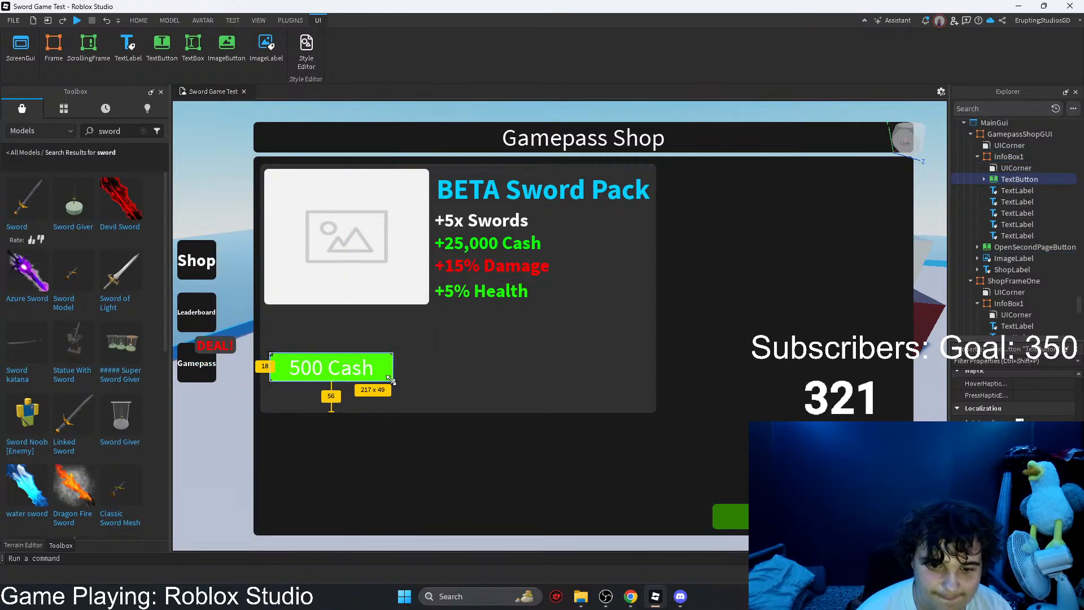
pyautogui.moveTo(394, 382); pyautogui.dragTo(408, 382)
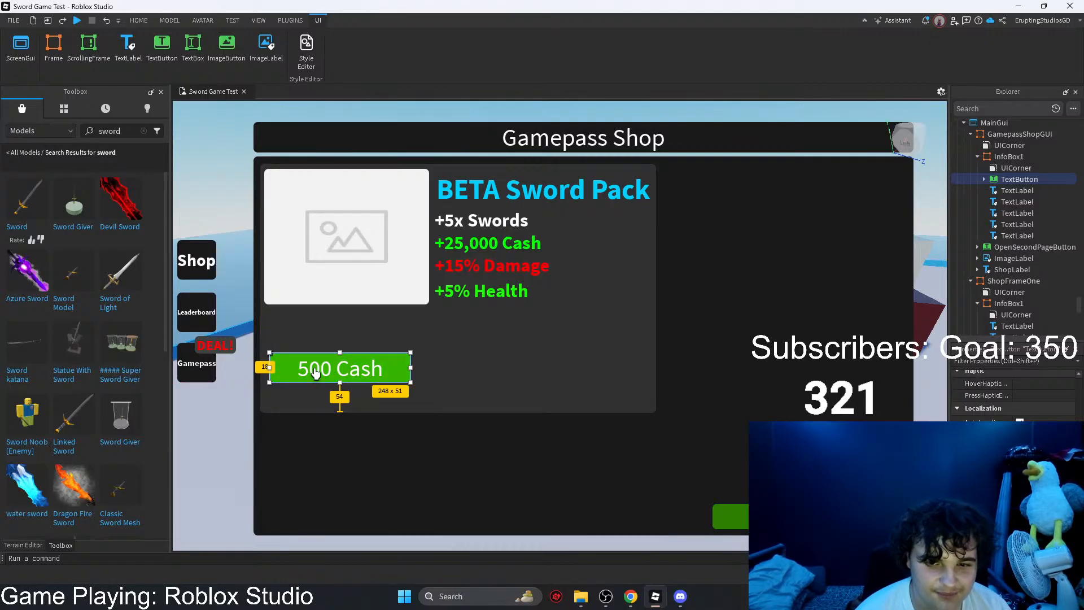
# Step: Change the purchase button's text to "250 Robux" and clear the property filter
pyautogui.click(993, 360)
pyautogui.write('tex')
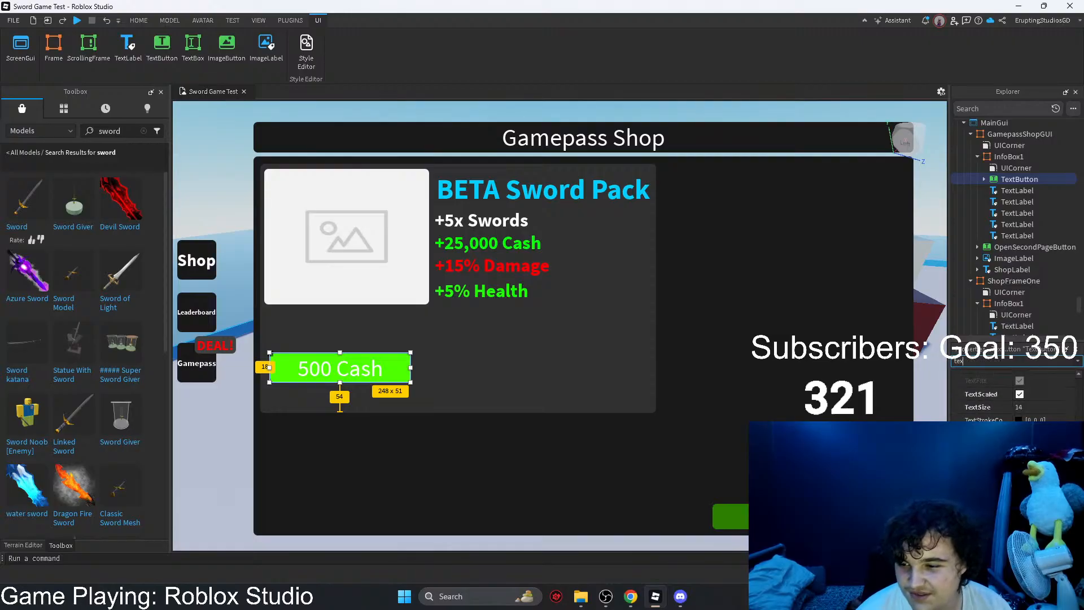
pyautogui.scroll(2, 1016, 396)
pyautogui.click(1036, 416)
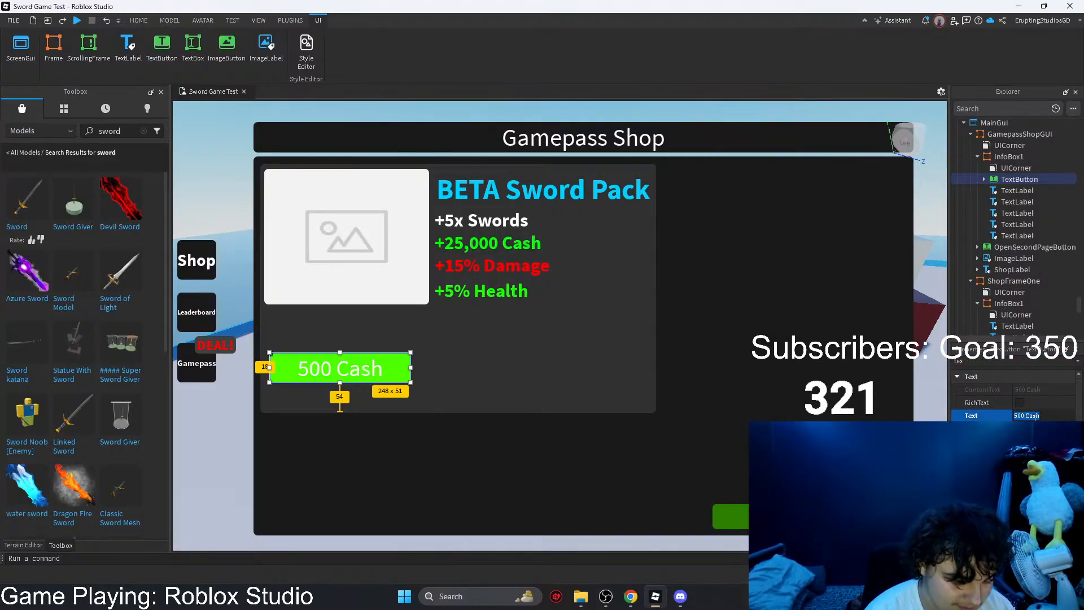
pyautogui.write('2')
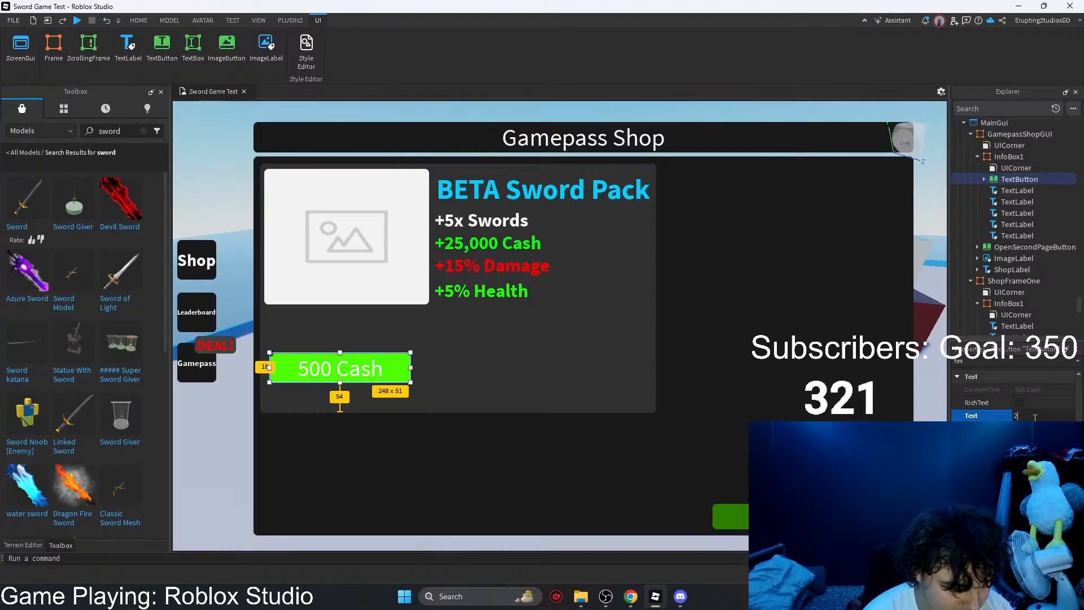
pyautogui.write('50 Robux')
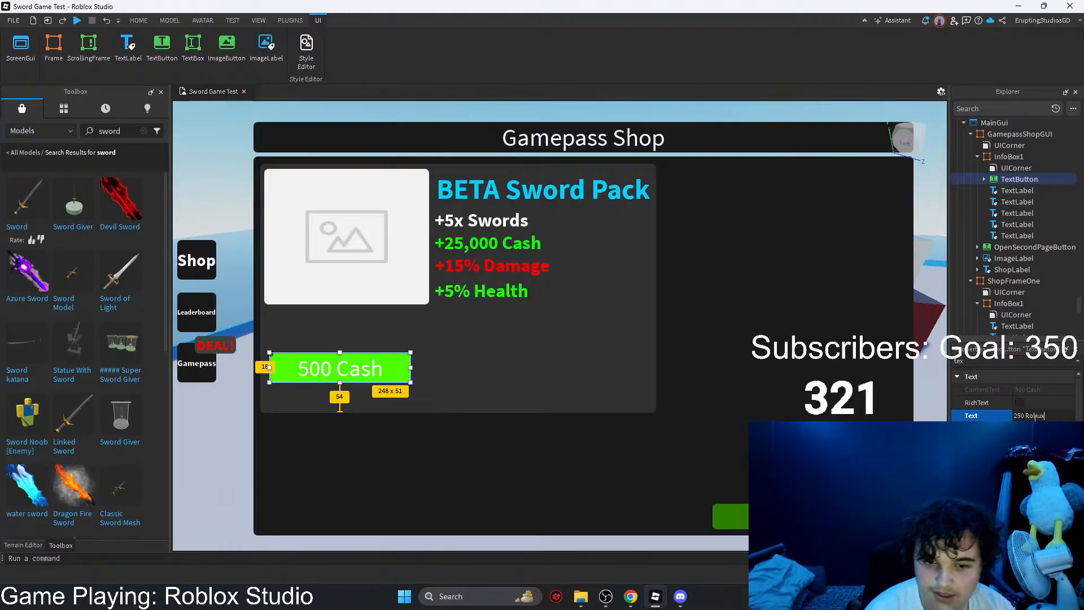
pyautogui.press('Return')
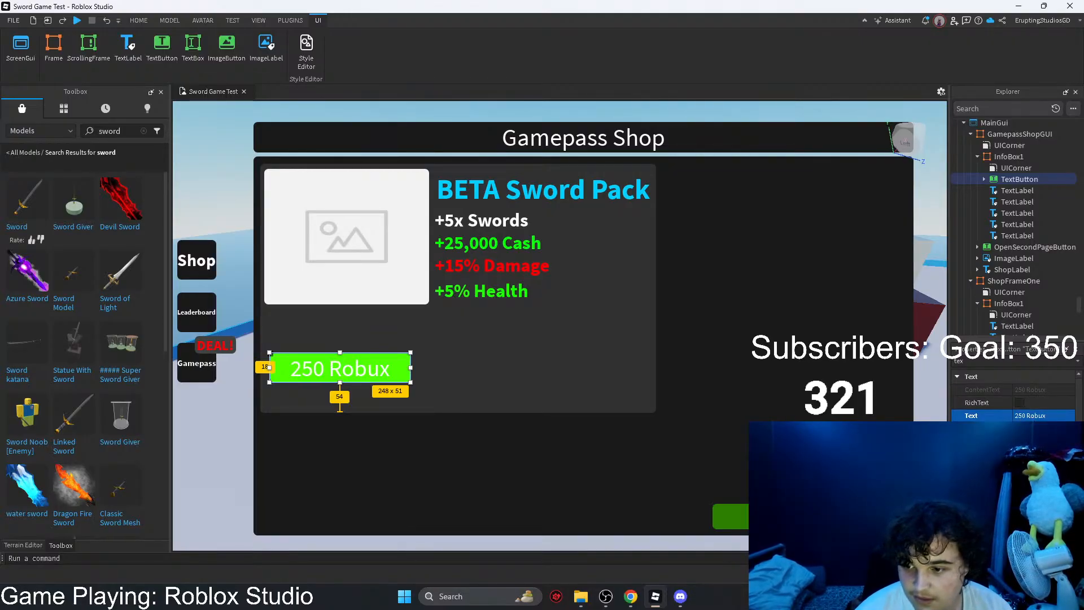
pyautogui.moveTo(971, 358); pyautogui.dragTo(948, 366)
pyautogui.press('BackSpace')
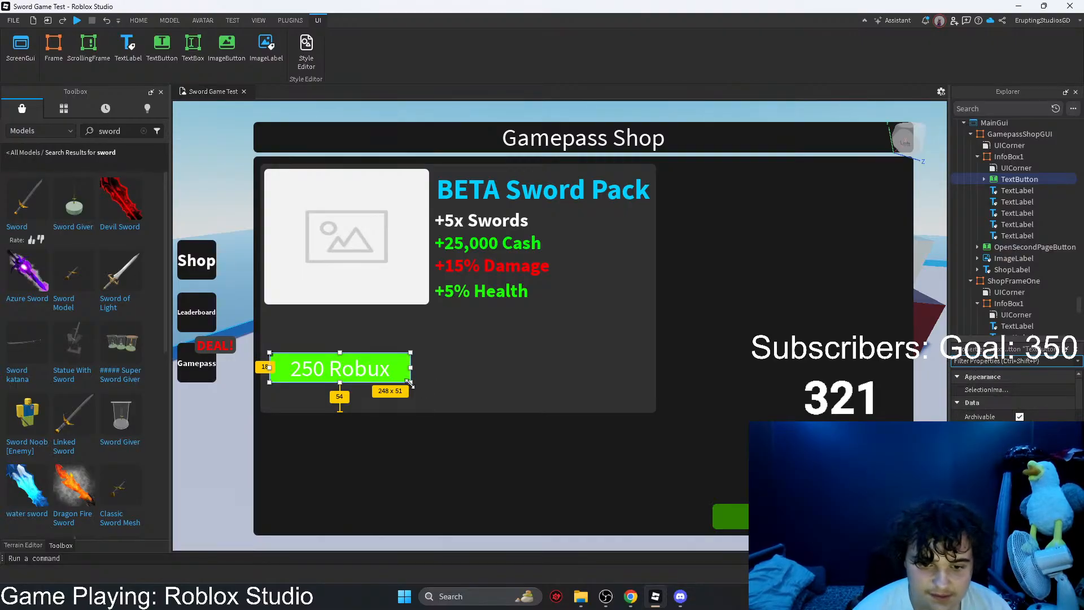
# Step: Enlarge the "250 Robux" button to about 281 x 60 px and align it with the image's left edge
pyautogui.moveTo(411, 383); pyautogui.dragTo(431, 362)
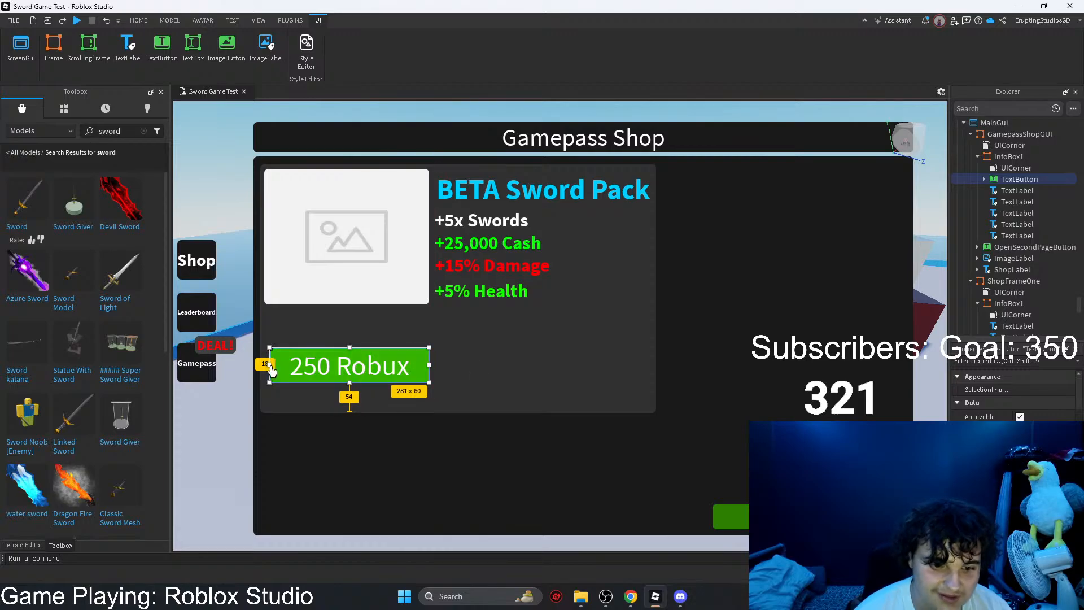
pyautogui.moveTo(270, 368); pyautogui.dragTo(267, 370)
# Step: Paste a copy of the InfoBox1 frame inside InfoBox1 itself
pyautogui.click(520, 286)
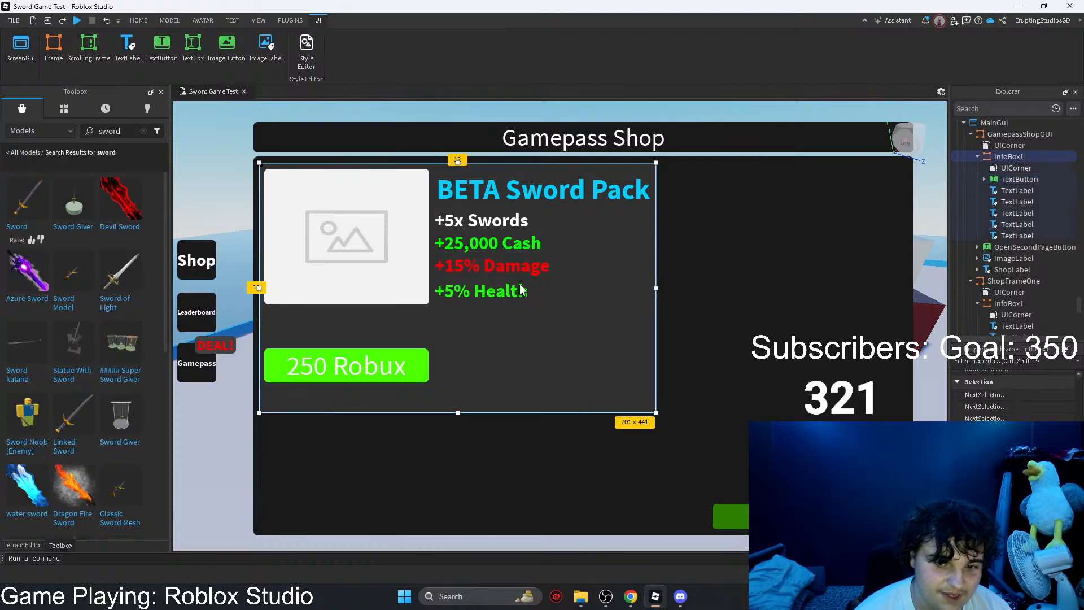
pyautogui.click(507, 221)
pyautogui.click(502, 351)
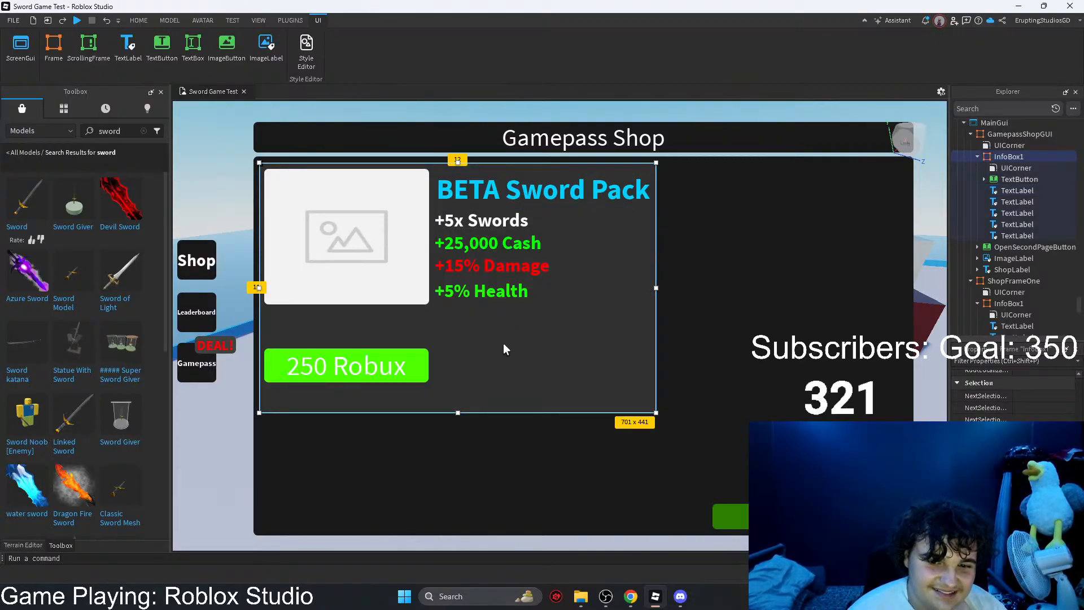
pyautogui.keyDown('ctrl'); pyautogui.click(495, 293); pyautogui.keyUp('ctrl')
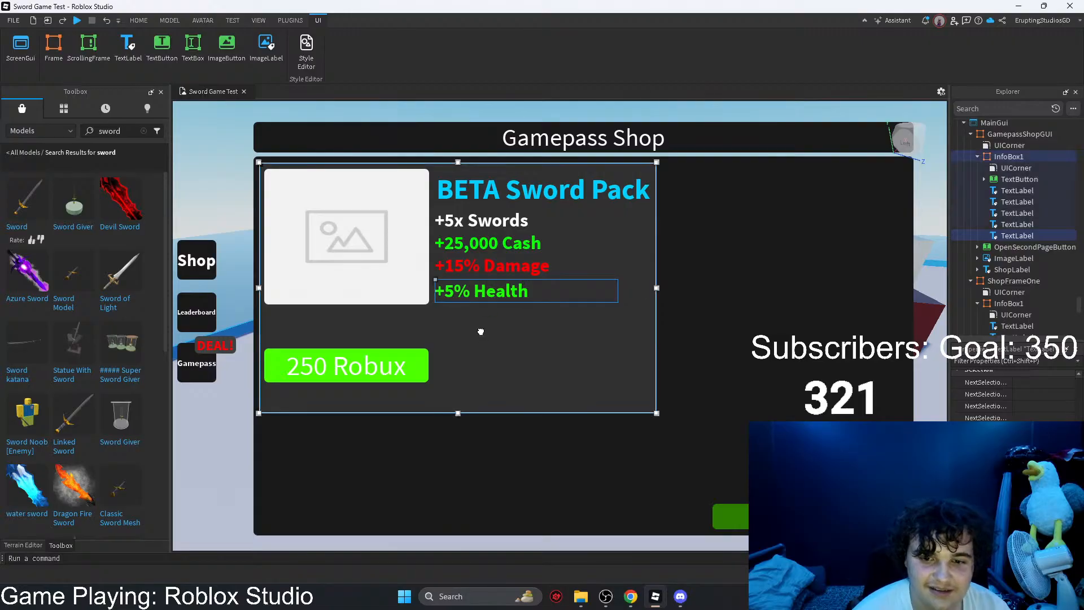
pyautogui.hotkey('ctrl', 'v')
pyautogui.scroll(-6, 986, 244)
pyautogui.moveTo(986, 179); pyautogui.dragTo(997, 247)
pyautogui.scroll(-1, 985, 288)
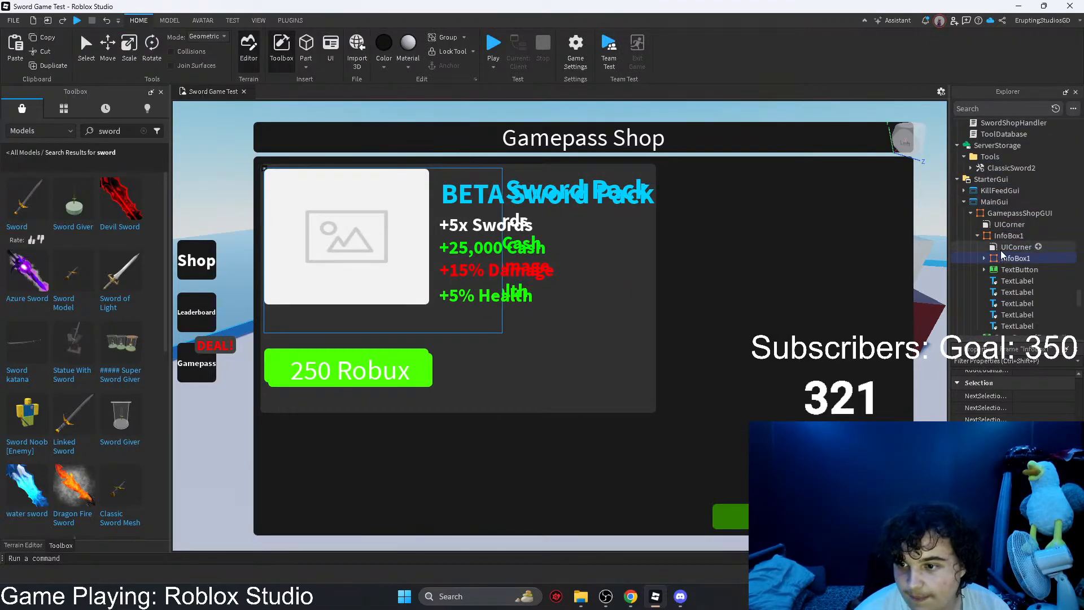
# Step: Move the nested InfoBox1 copy down so it overlaps the original box's lower corner away from the image and button
pyautogui.click(1001, 249)
pyautogui.click(1002, 260)
pyautogui.moveTo(507, 334); pyautogui.dragTo(725, 438)
pyautogui.moveTo(264, 168); pyautogui.dragTo(487, 303)
# Step: Delete the button and all text labels from the nested InfoBox1 copy, keeping only its UICorner
pyautogui.click(984, 259)
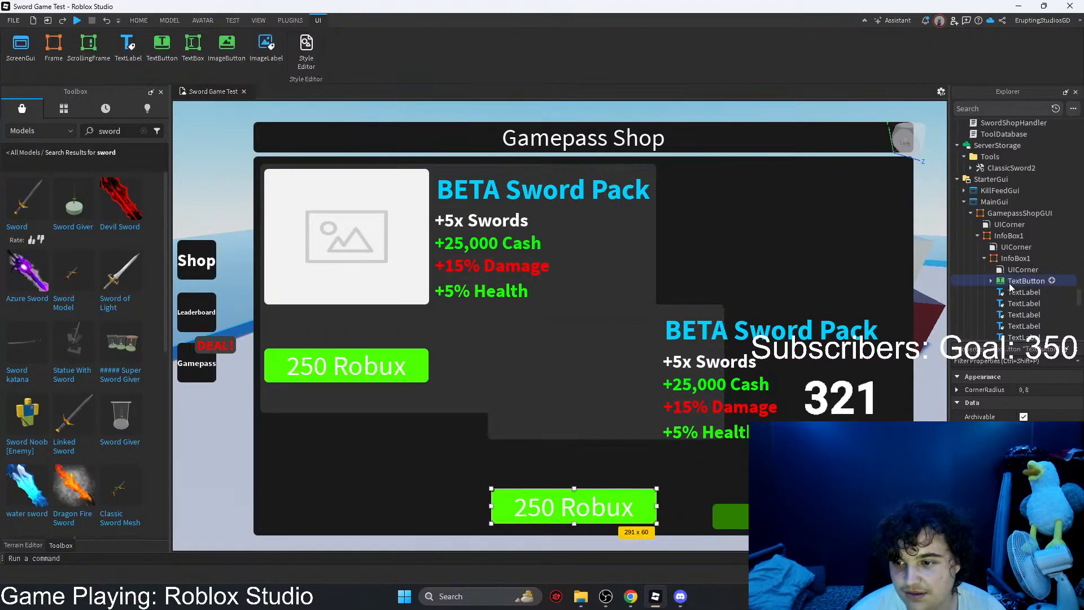
pyautogui.click(1017, 281)
pyautogui.press('Delete')
pyautogui.click(1011, 283)
pyautogui.press('Delete')
pyautogui.click(1011, 284)
pyautogui.press('Delete')
pyautogui.click(1011, 284)
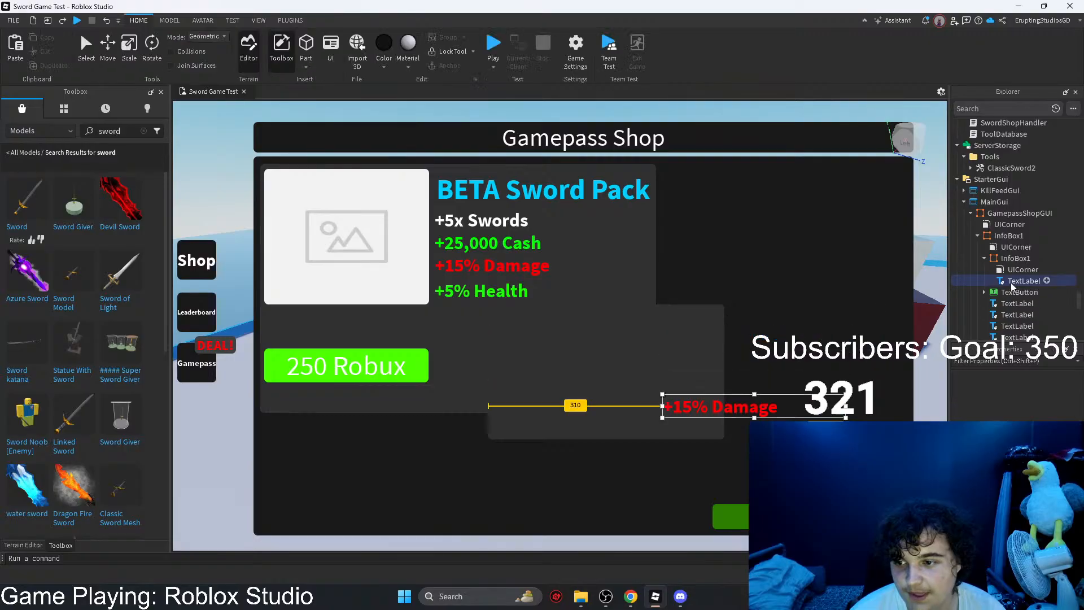
pyautogui.press('Delete')
# Step: Rename the nested InfoBox1 copy as BackgroundBox
pyautogui.click(1008, 259)
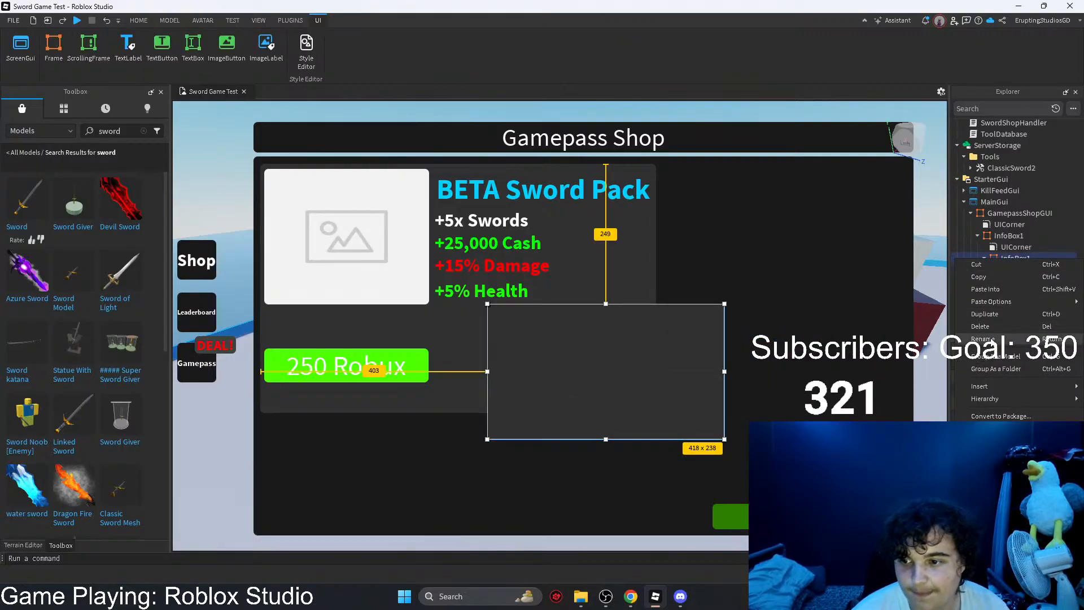
pyautogui.press('F2')
pyautogui.write('Backgro')
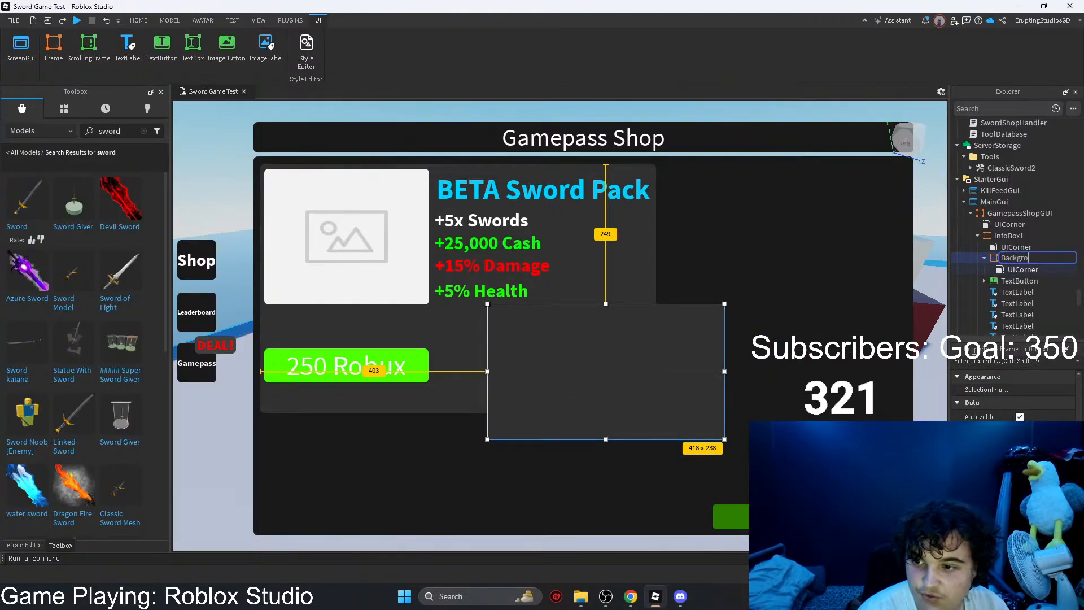
pyautogui.write('und B')
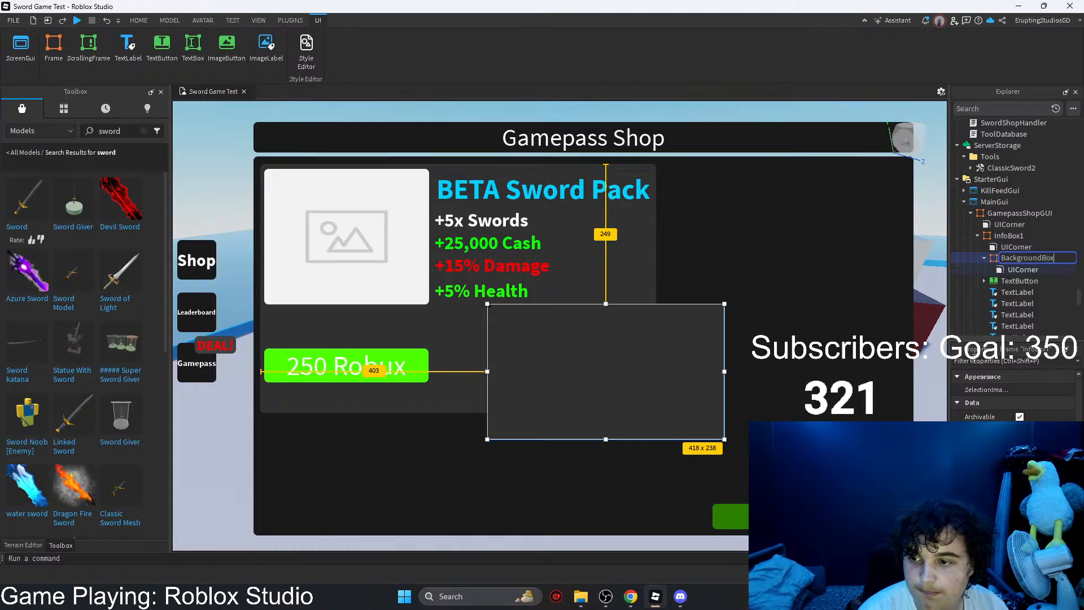
pyautogui.press('Return')
# Step: Give BackgroundBox the same dark background color as GamepassShopGUI and move it over the perk labels
pyautogui.click(815, 331)
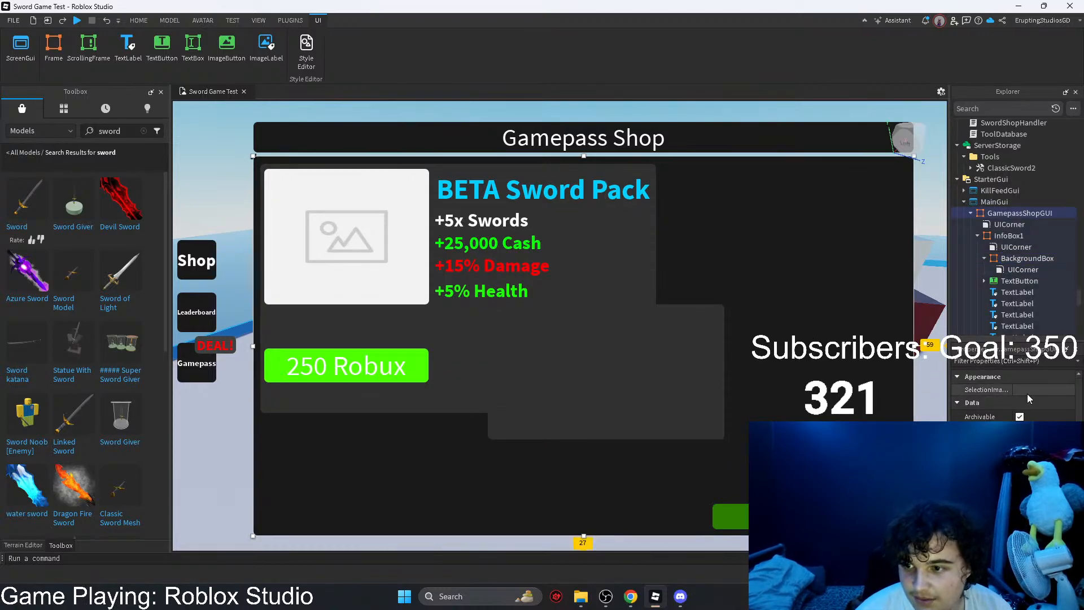
pyautogui.scroll(-5, 1035, 402)
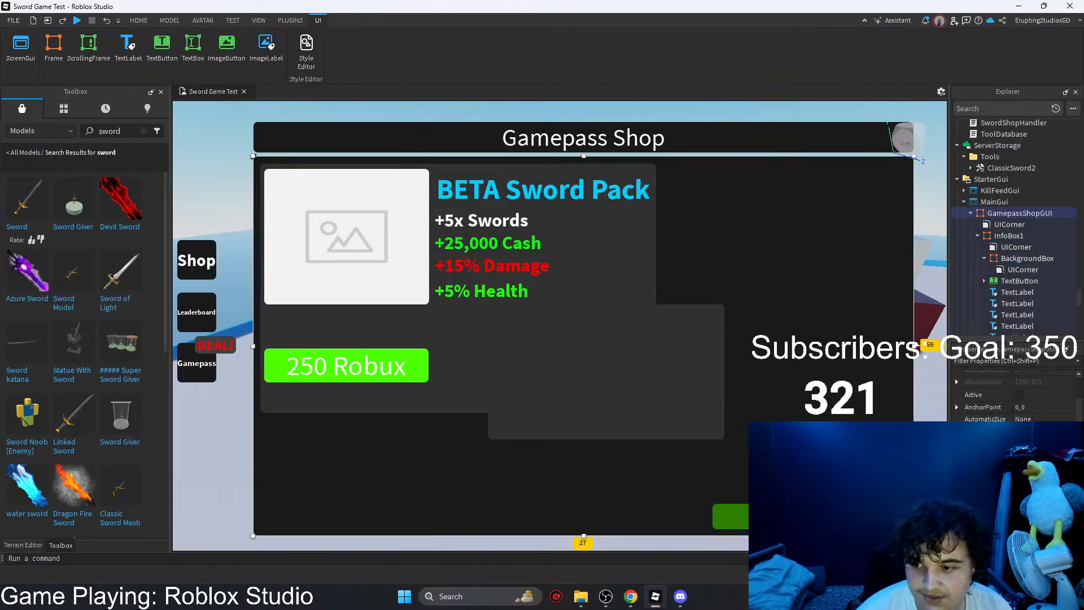
pyautogui.click(647, 383)
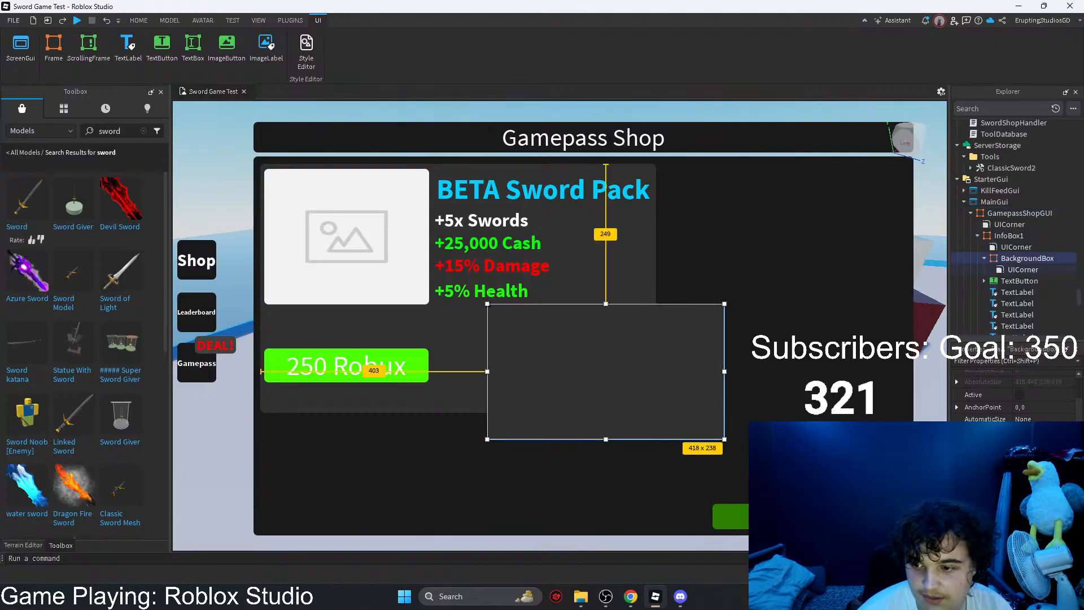
pyautogui.moveTo(644, 404); pyautogui.dragTo(595, 341)
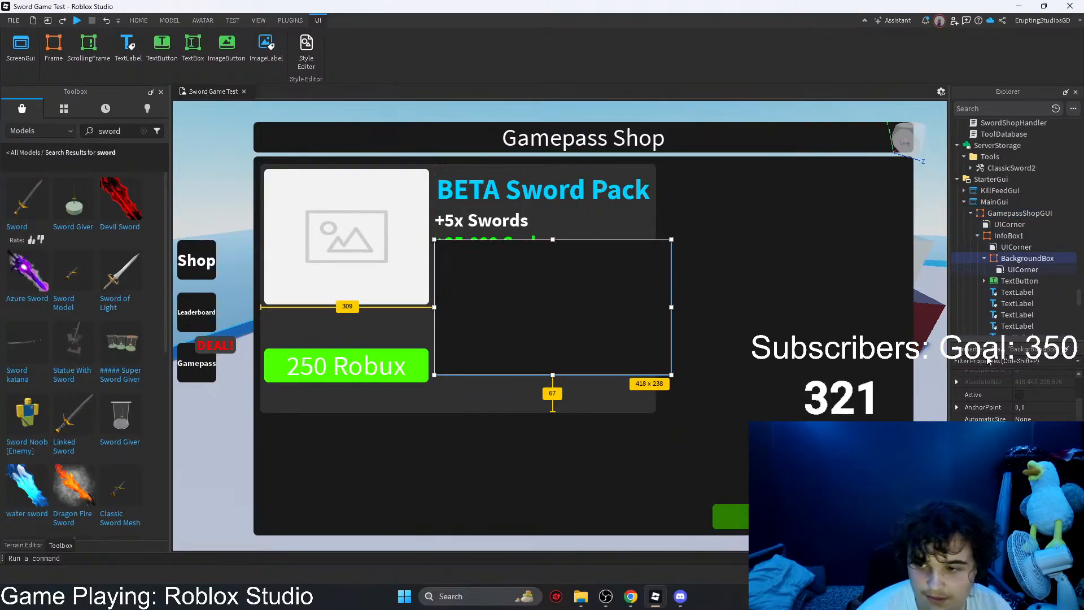
# Step: Set BackgroundBox's ZIndex to 0
pyautogui.click(992, 363)
pyautogui.write('zi')
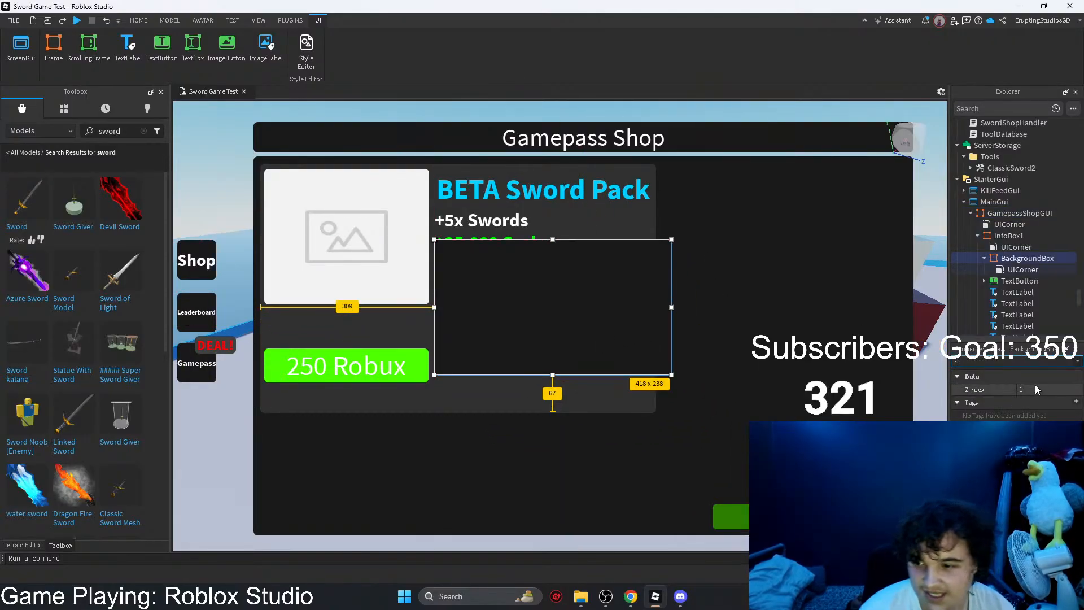
pyautogui.click(1020, 390)
pyautogui.write('0')
pyautogui.press('Return')
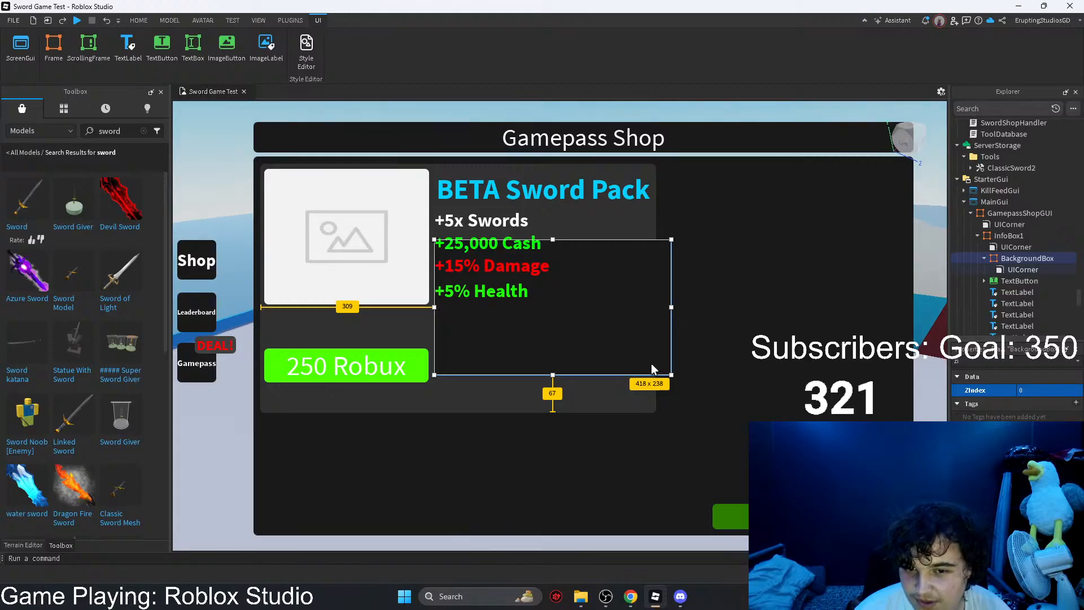
# Step: Resize BackgroundBox to about 384 x 240 px so it spans the title and perk labels beside the image
pyautogui.moveTo(639, 352); pyautogui.dragTo(652, 305)
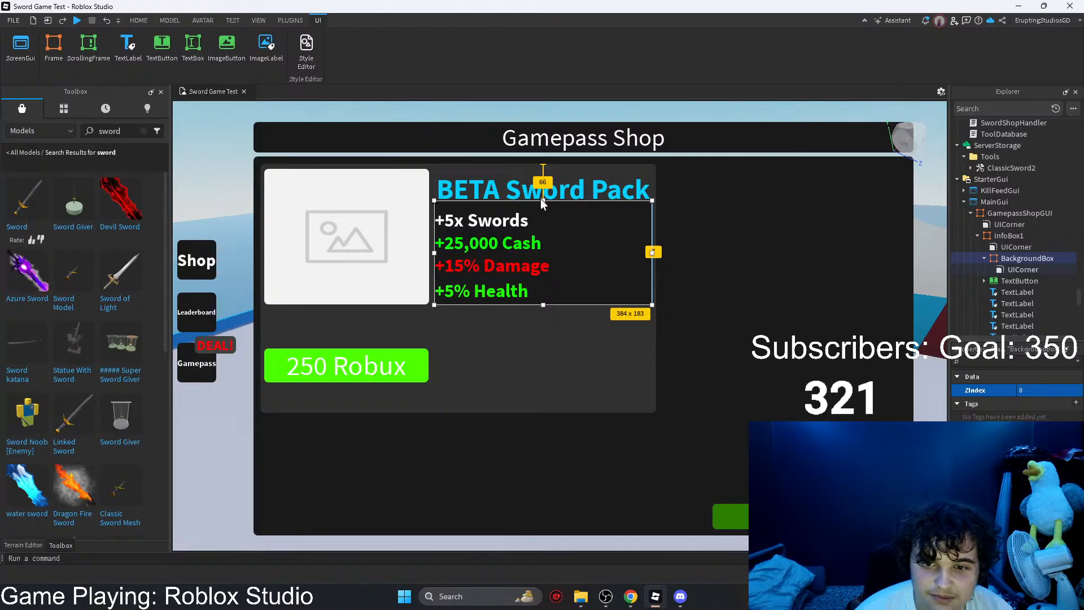
pyautogui.moveTo(540, 200); pyautogui.dragTo(543, 167)
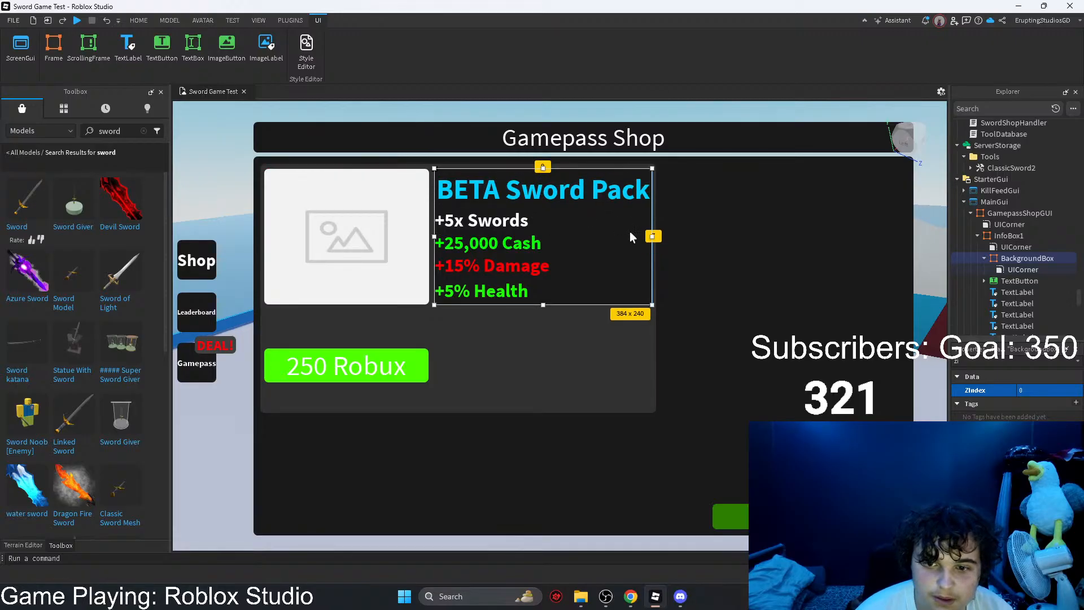
pyautogui.moveTo(652, 239); pyautogui.dragTo(652, 237)
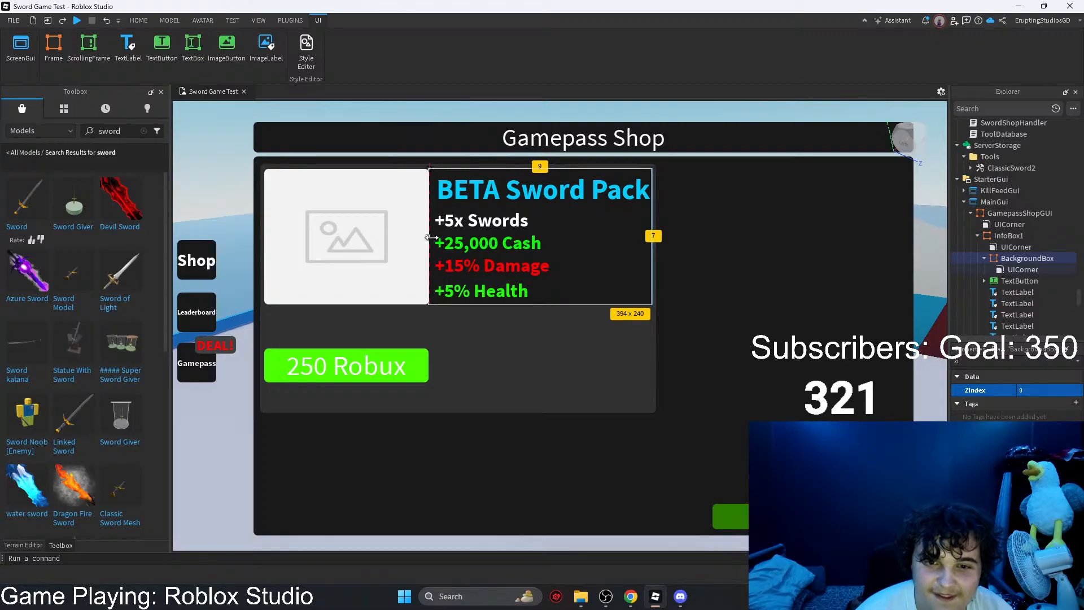
# Step: Shift the "BETA Sword Pack" title and the four perk labels slightly upward over BackgroundBox
pyautogui.click(511, 191)
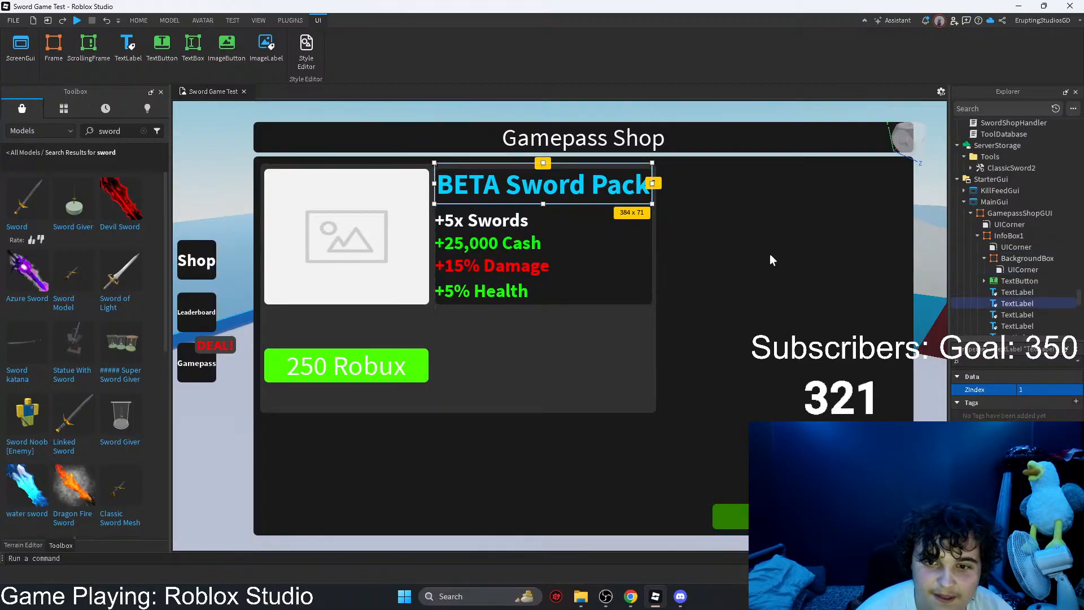
pyautogui.click(771, 257)
pyautogui.click(491, 216)
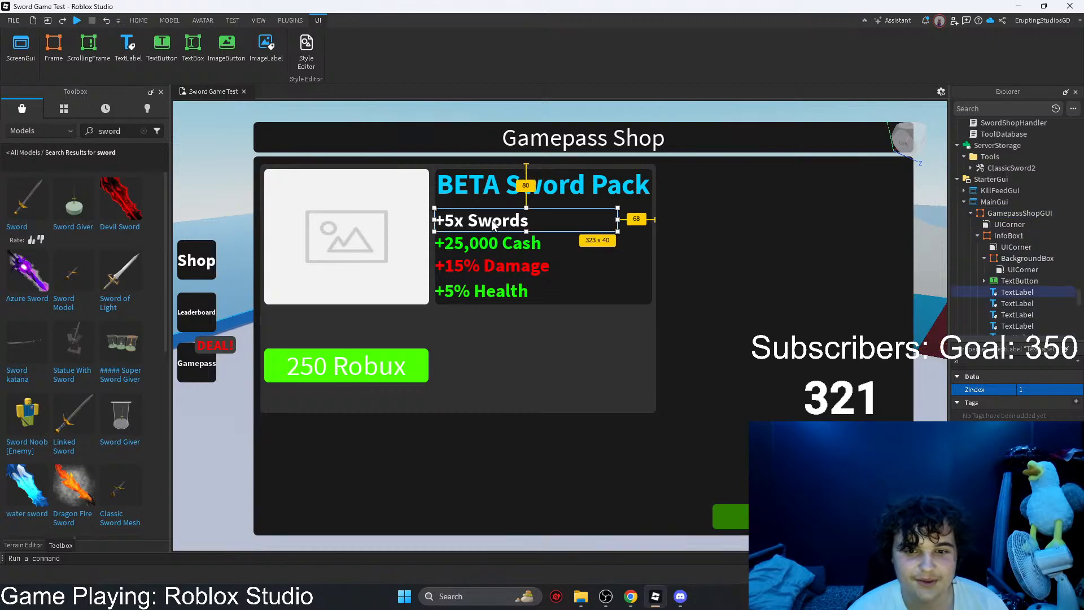
pyautogui.moveTo(484, 247); pyautogui.dragTo(480, 288)
pyautogui.click(481, 265)
pyautogui.click(474, 262)
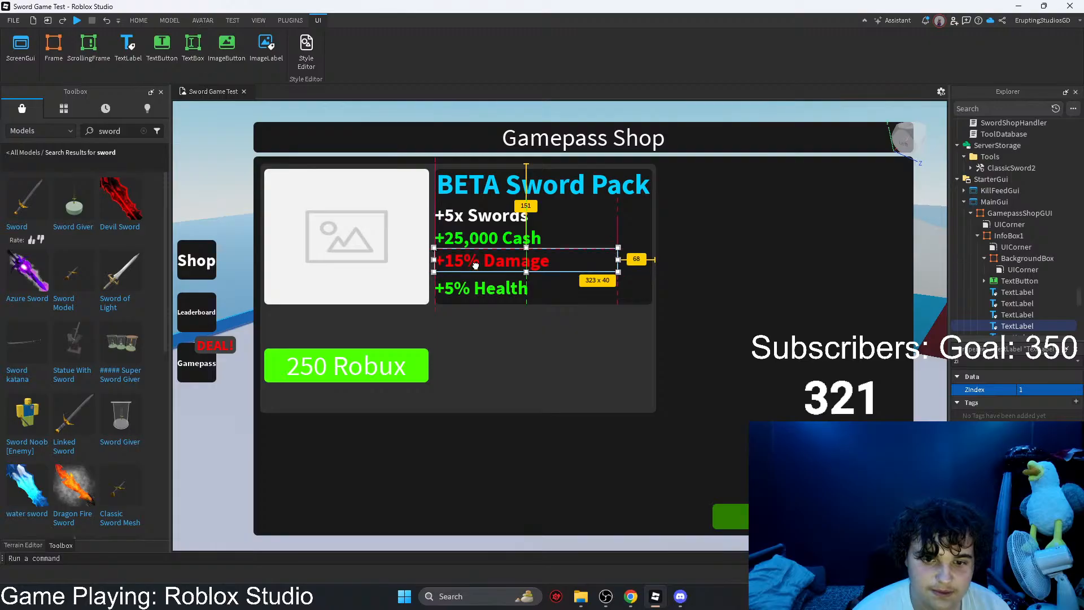
pyautogui.click(717, 285)
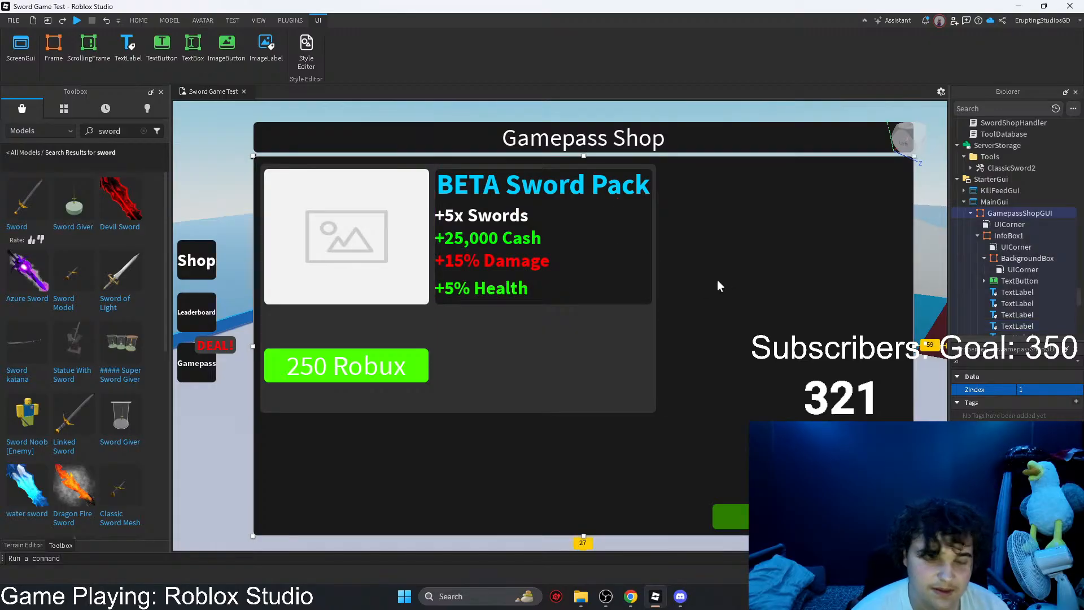
# Step: Move the "+15% Damage" label down slightly so it sits directly above "+5% Health"
pyautogui.click(499, 290)
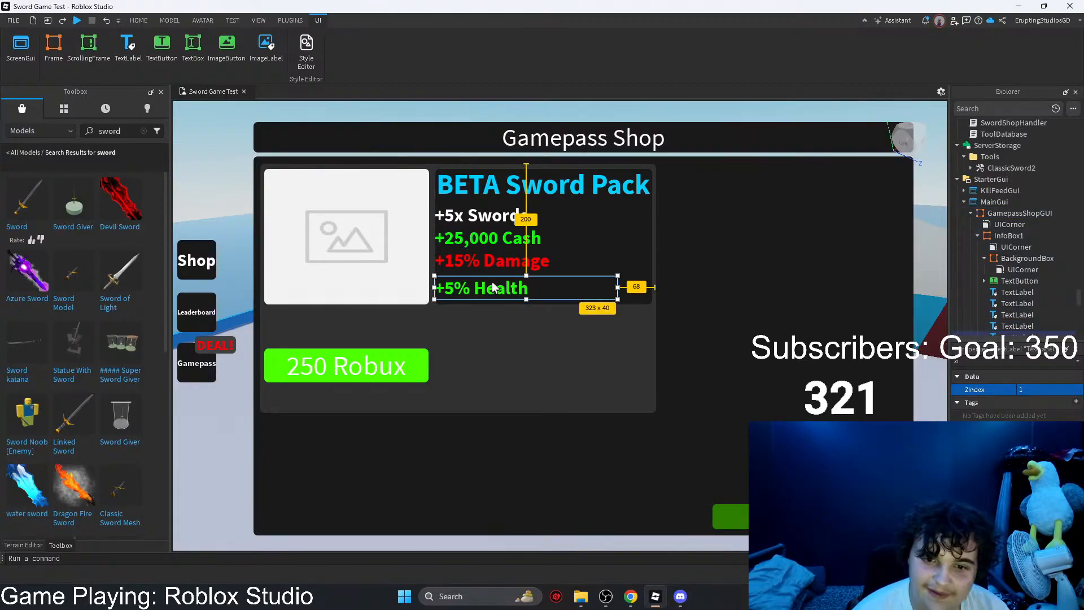
pyautogui.keyDown('shift'); pyautogui.click(477, 261); pyautogui.keyUp('shift')
pyautogui.keyDown('shift'); pyautogui.click(464, 238); pyautogui.keyUp('shift')
pyautogui.click(703, 266)
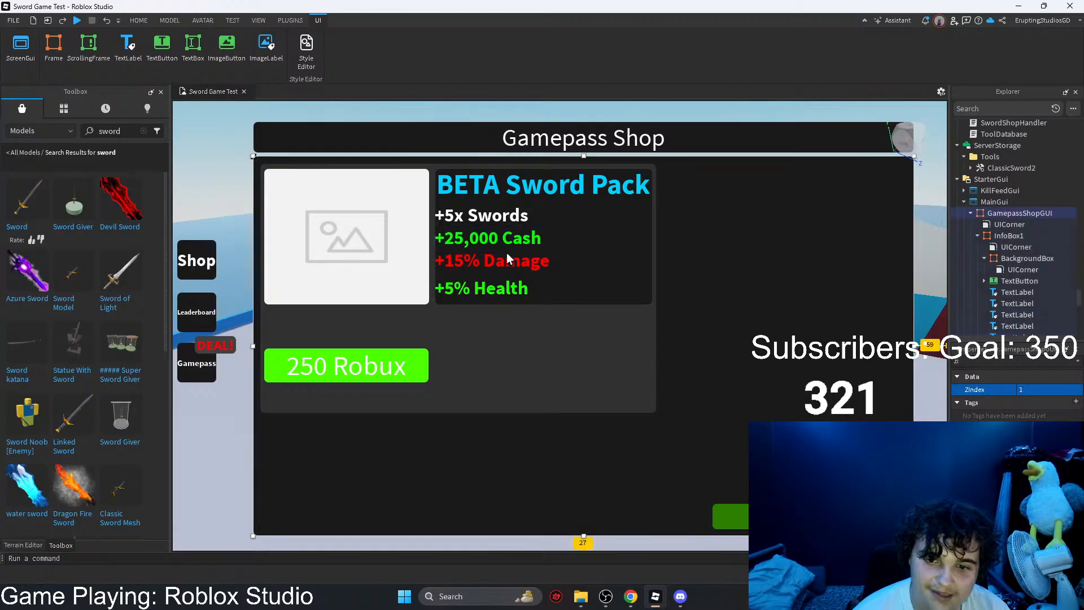
pyautogui.click(506, 259)
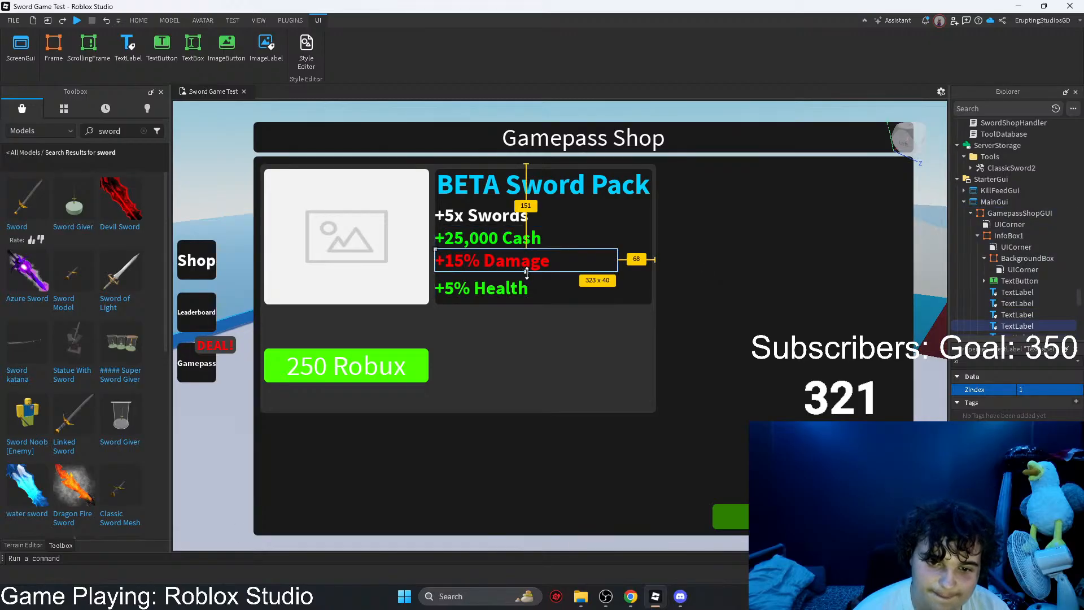
pyautogui.moveTo(526, 274); pyautogui.dragTo(501, 260)
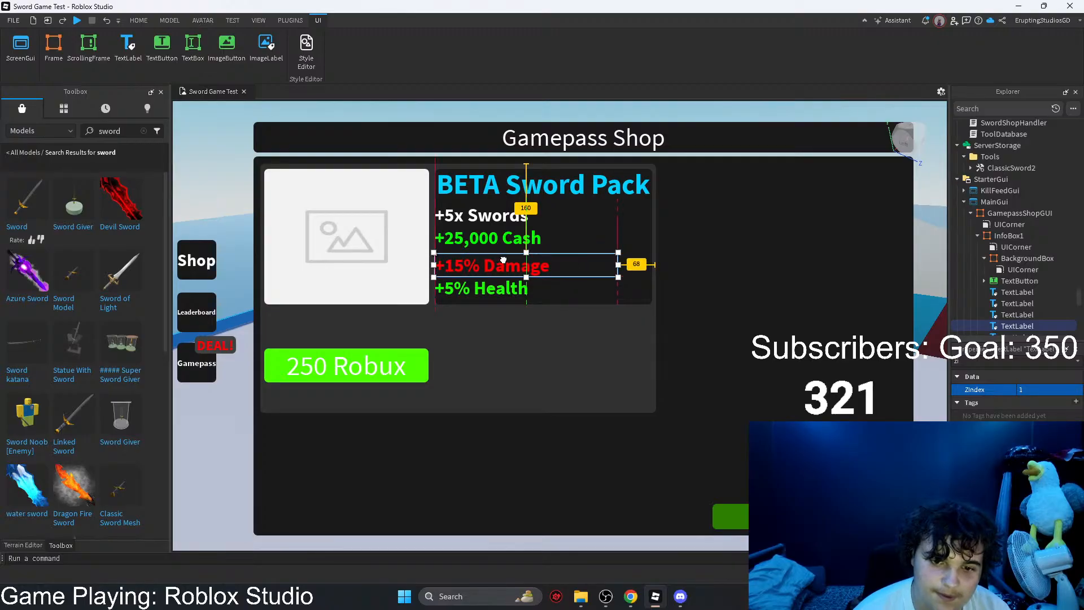
pyautogui.hotkey('ctrl', 'z')
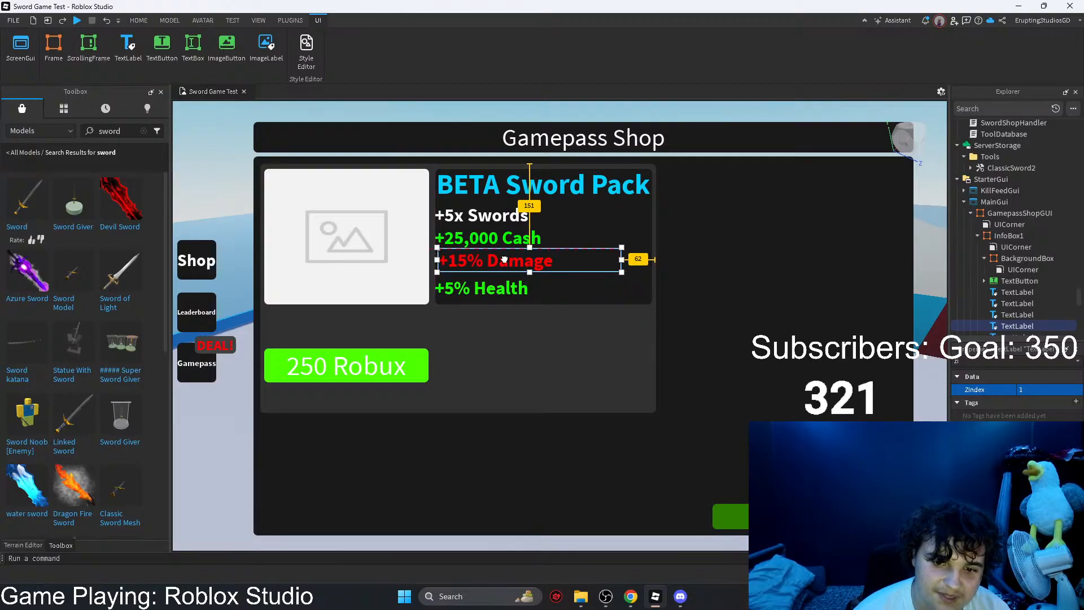
pyautogui.hotkey('ctrl', 'y')
pyautogui.click(697, 270)
pyautogui.click(502, 290)
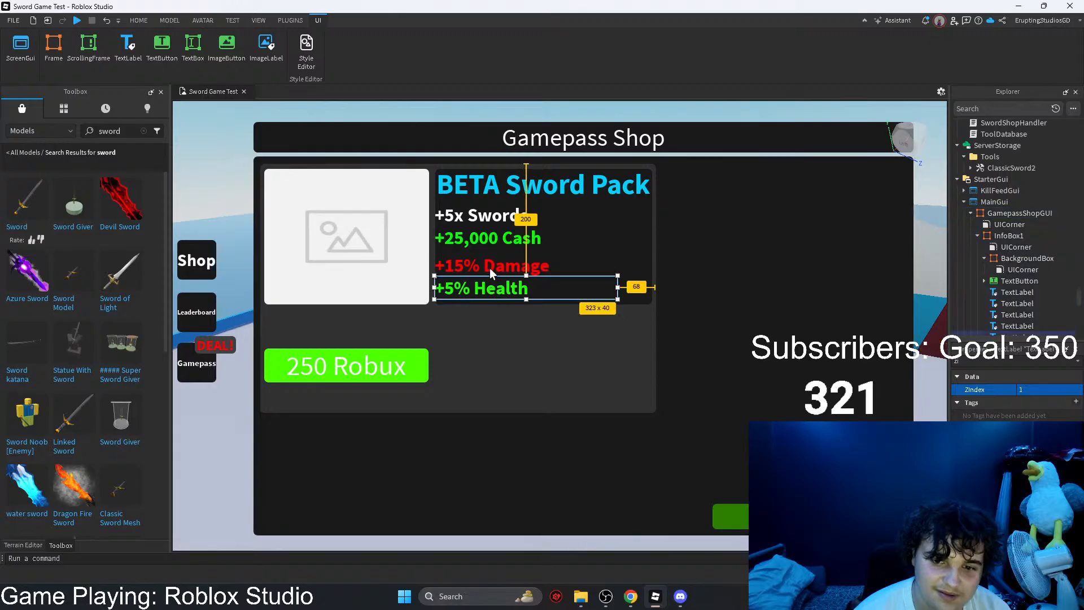
pyautogui.click(489, 268)
pyautogui.moveTo(490, 266); pyautogui.dragTo(491, 265)
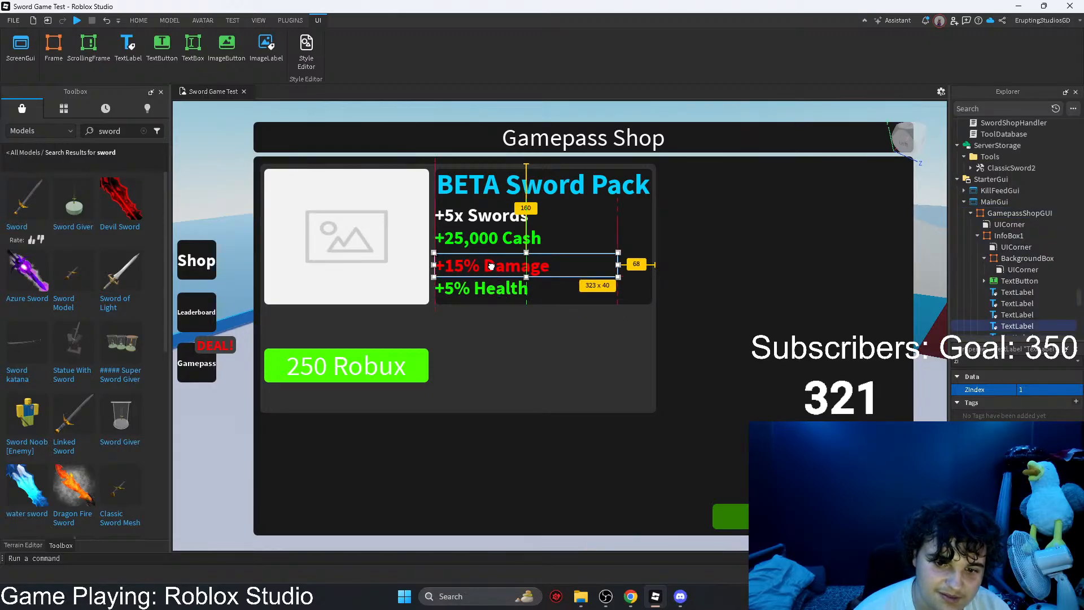
# Step: Clear the property filter and change the cash perk label's text to "+35,000 Cash"
pyautogui.click(475, 243)
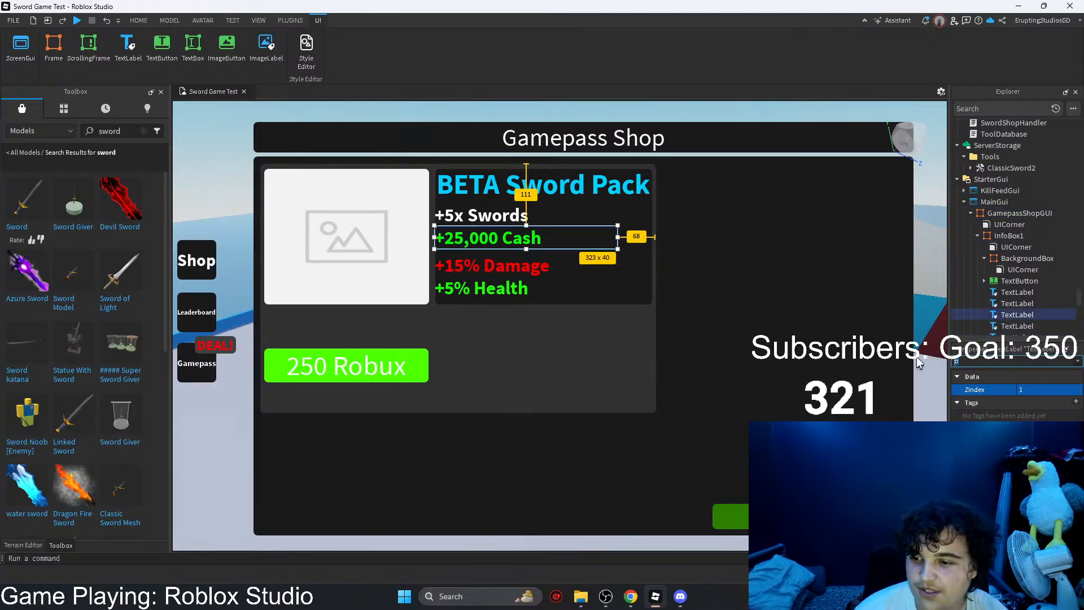
pyautogui.press('BackSpace')
pyautogui.scroll(-14, 1016, 459)
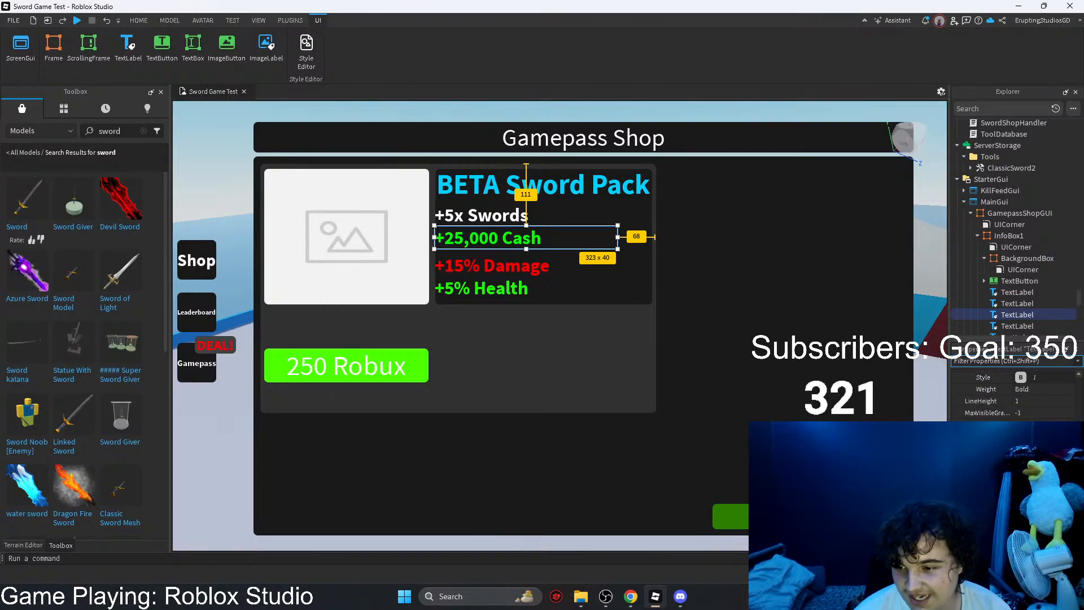
pyautogui.scroll(-1, 1016, 395)
pyautogui.click(1022, 415)
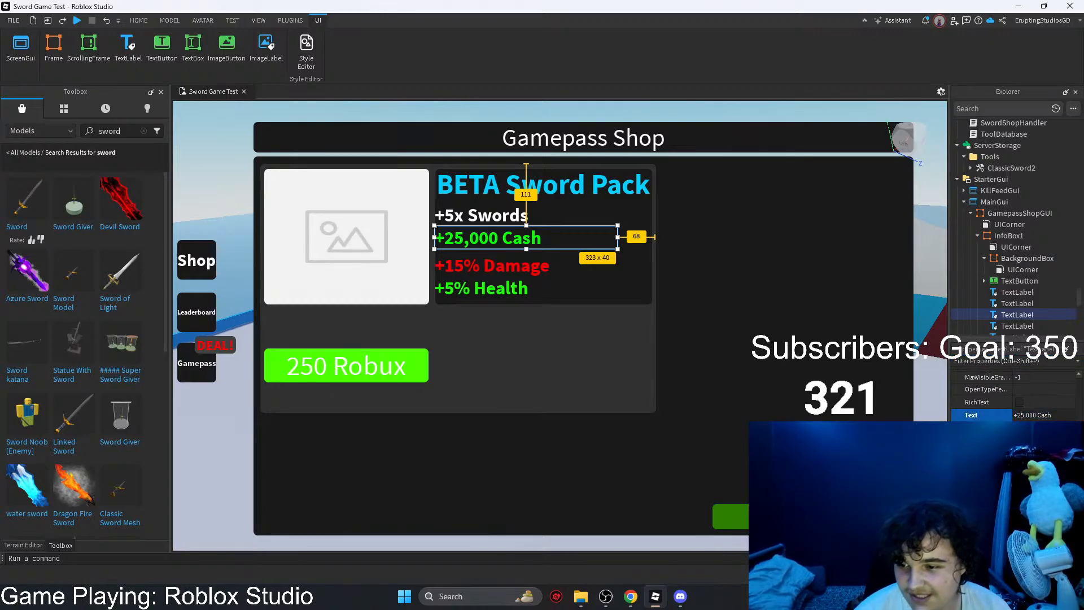
pyautogui.press('BackSpace')
pyautogui.write('3')
pyautogui.press('Return')
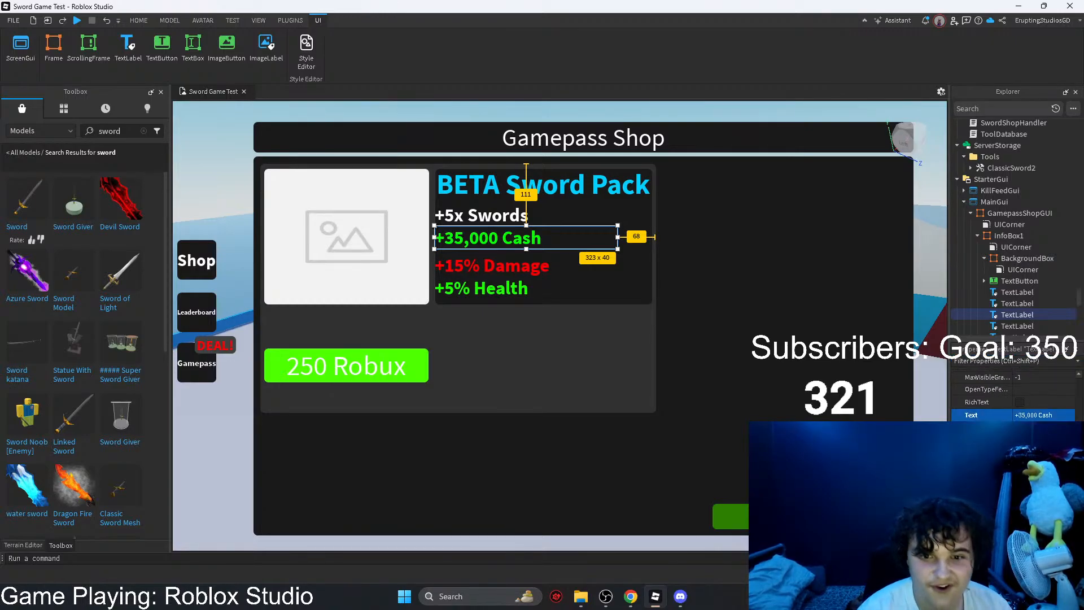
pyautogui.click(487, 266)
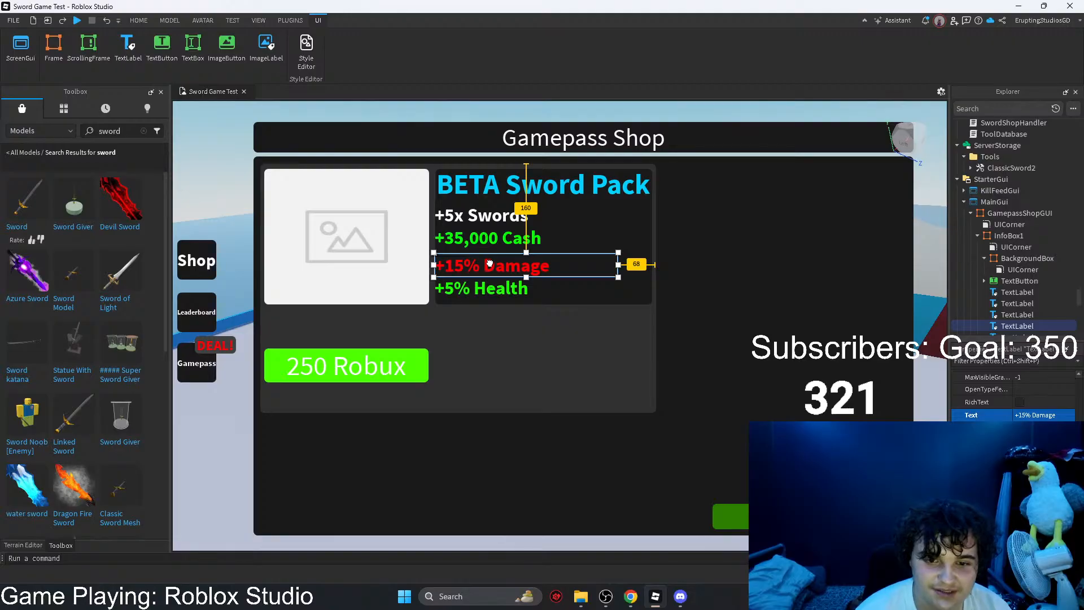
pyautogui.moveTo(489, 263); pyautogui.dragTo(489, 263)
pyautogui.click(484, 215)
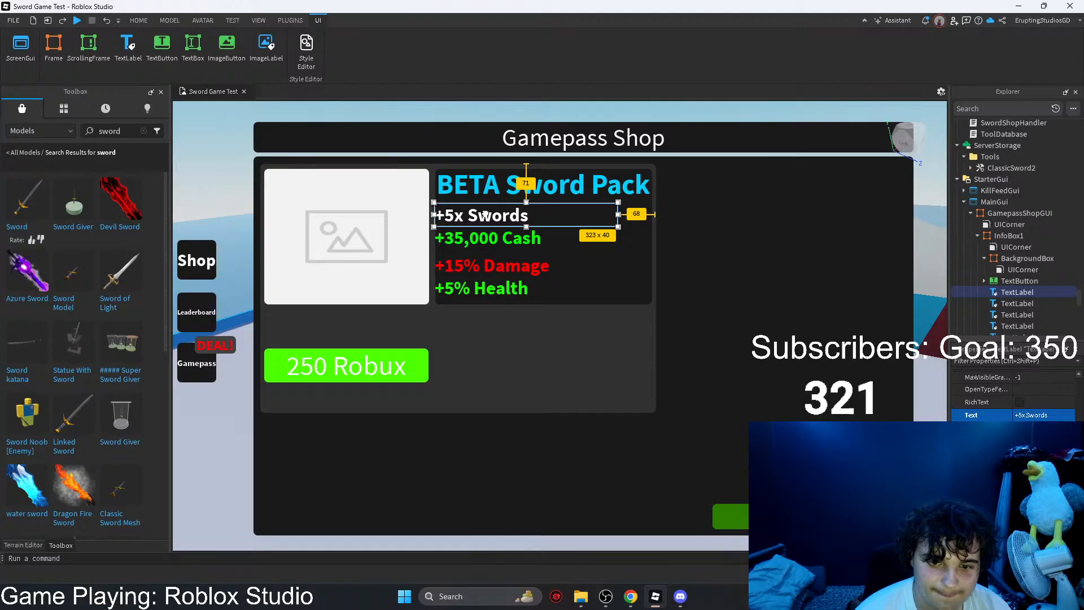
# Step: Move "+15% Damage" up directly beneath "+35,000 Cash", and "+5% Health" up directly beneath "+15% Damage", closing the gaps between the perk labels
pyautogui.click(481, 237)
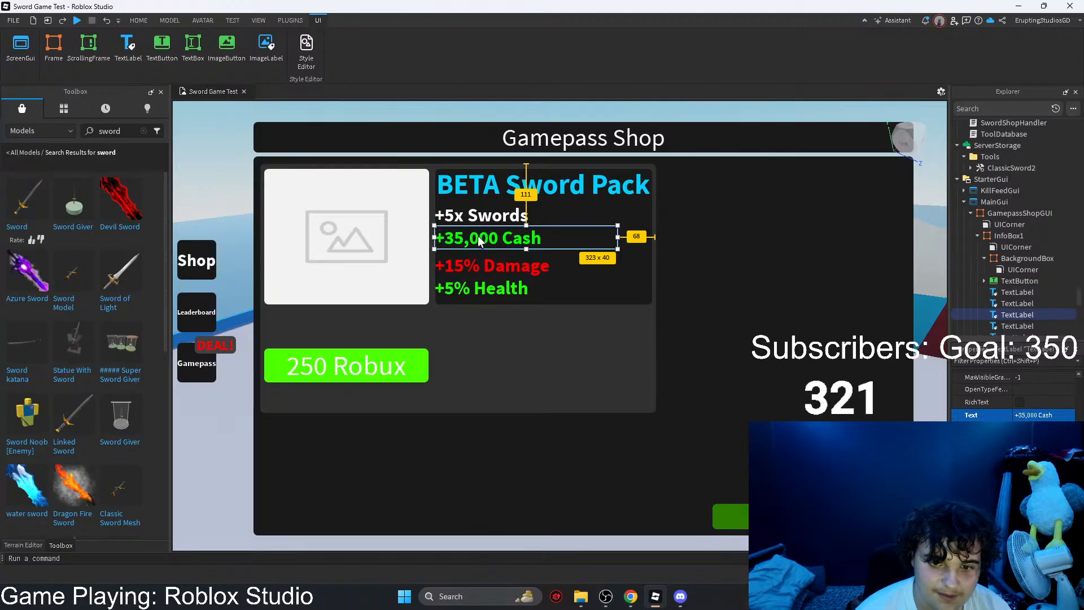
pyautogui.moveTo(482, 270); pyautogui.dragTo(481, 264)
pyautogui.click(480, 237)
pyautogui.click(476, 217)
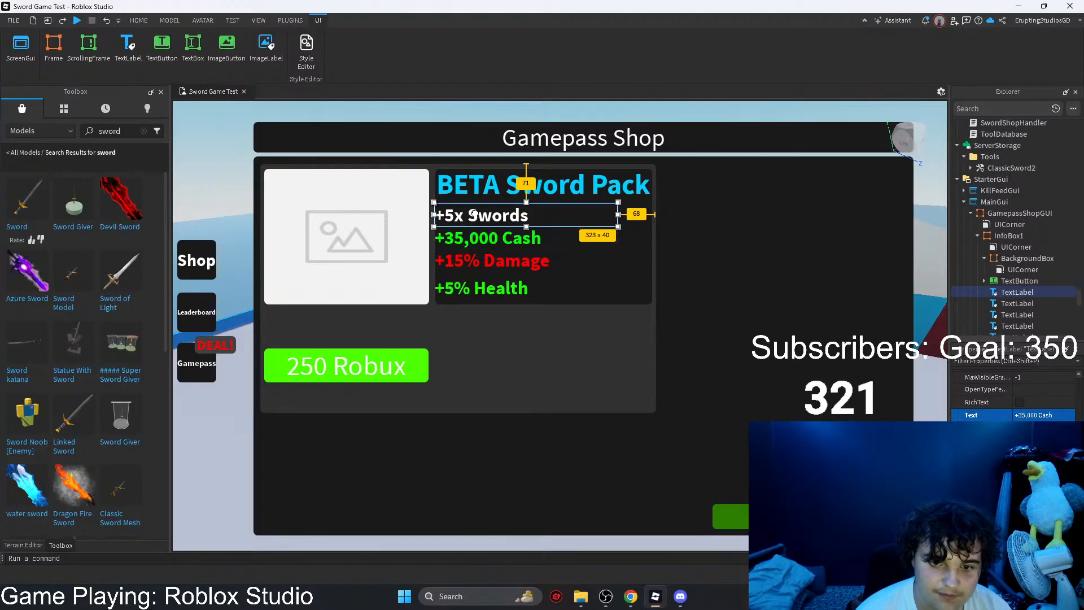
pyautogui.click(477, 237)
pyautogui.click(470, 260)
pyautogui.moveTo(471, 290); pyautogui.dragTo(473, 285)
pyautogui.click(523, 304)
# Step: Shift all four perk labels together slightly to the right so they line up with the "BETA Sword Pack" title text
pyautogui.click(496, 285)
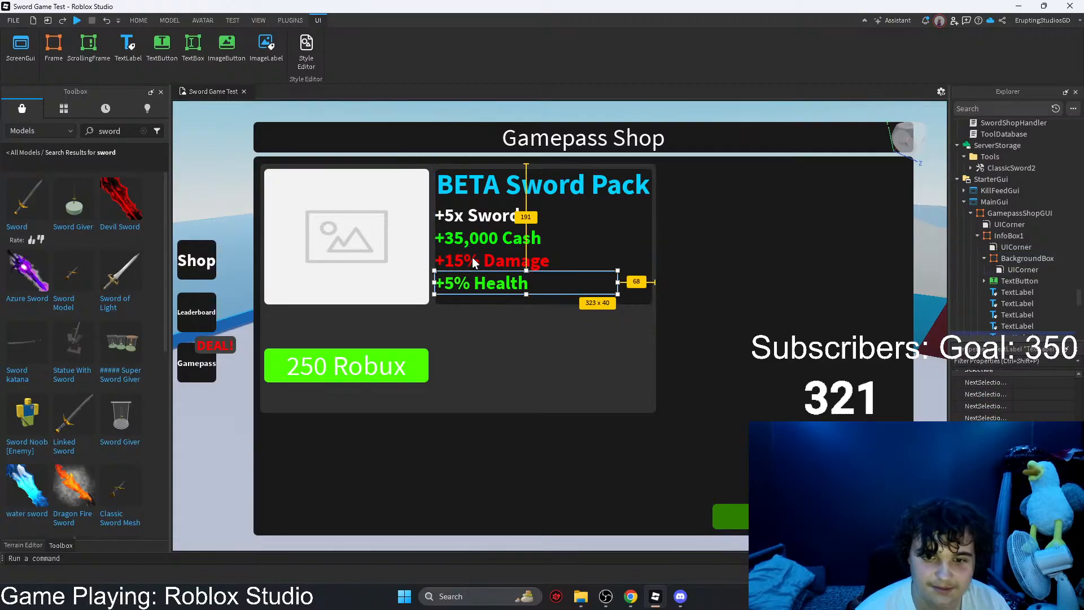
pyautogui.keyDown('ctrl'); pyautogui.click(472, 261); pyautogui.keyUp('ctrl')
pyautogui.keyDown('ctrl'); pyautogui.click(467, 235); pyautogui.keyUp('ctrl')
pyautogui.keyDown('ctrl'); pyautogui.click(466, 218); pyautogui.keyUp('ctrl')
pyautogui.moveTo(467, 222); pyautogui.dragTo(472, 221)
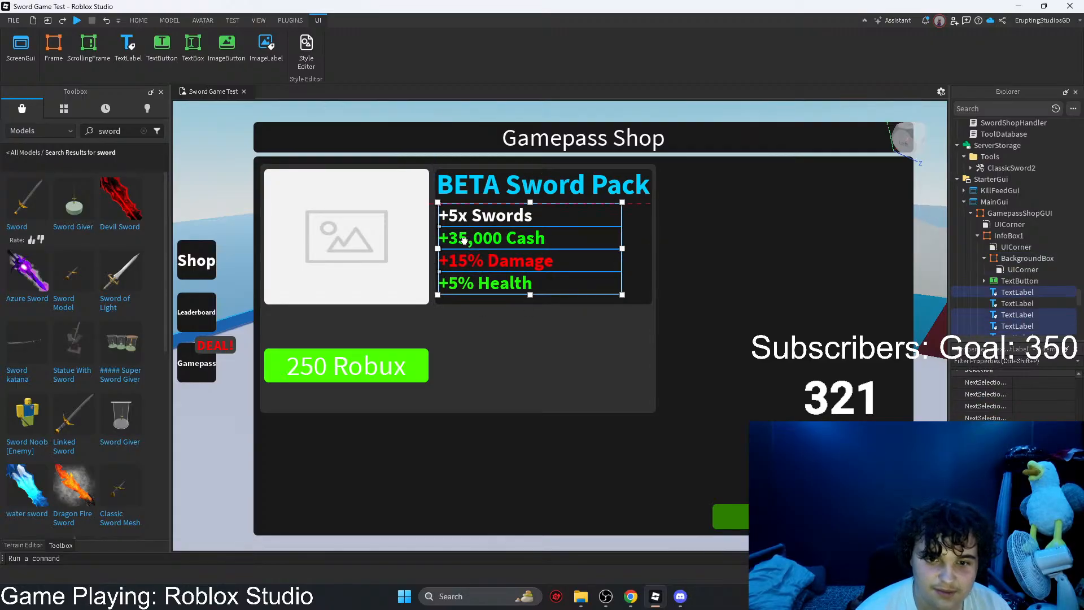
pyautogui.click(630, 275)
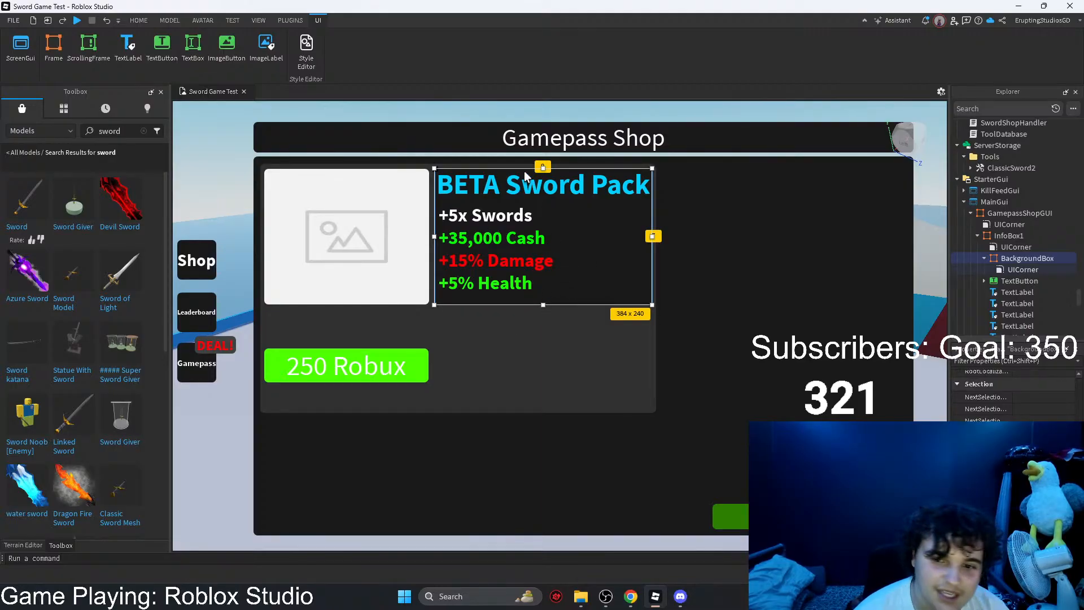
pyautogui.click(492, 195)
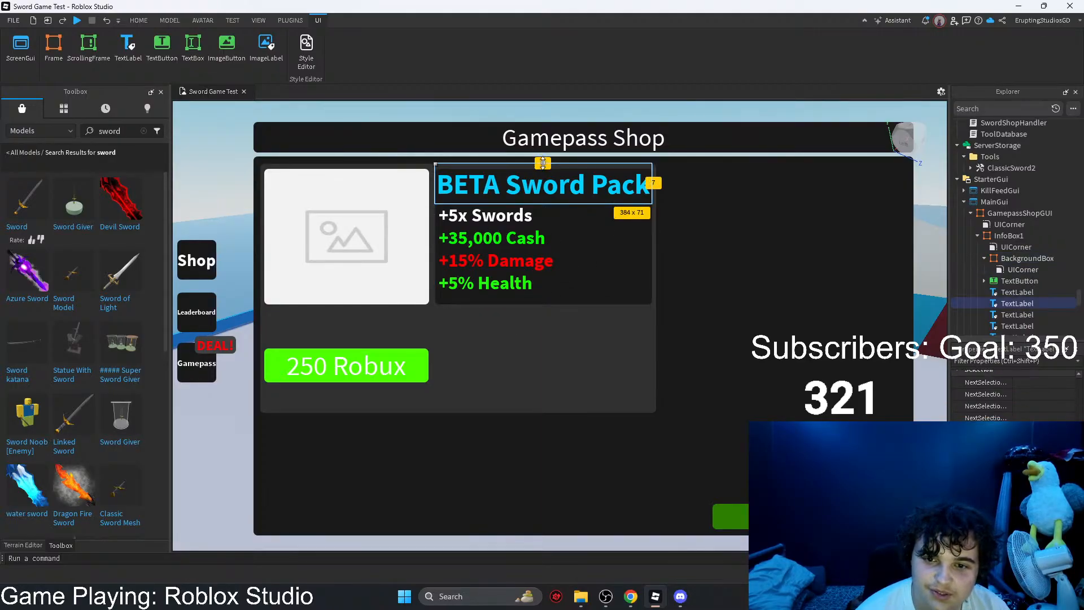
pyautogui.click(386, 366)
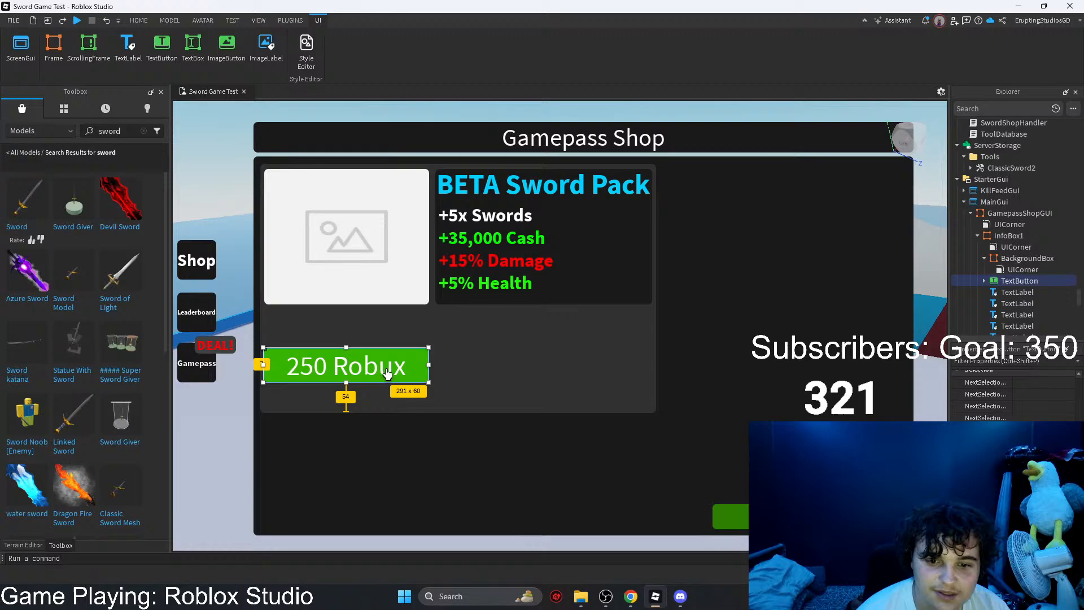
pyautogui.click(446, 361)
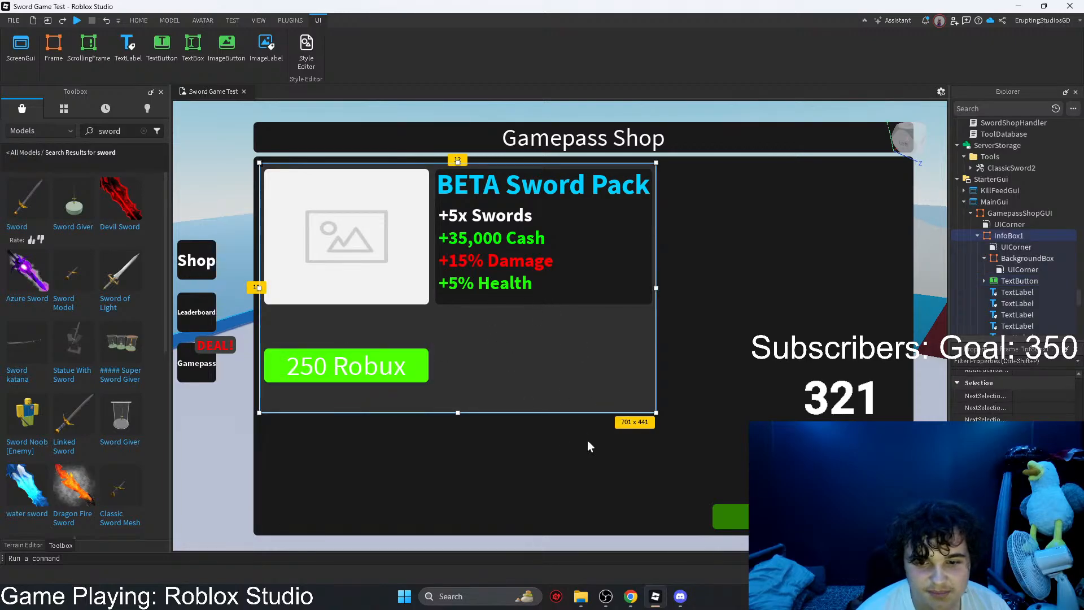
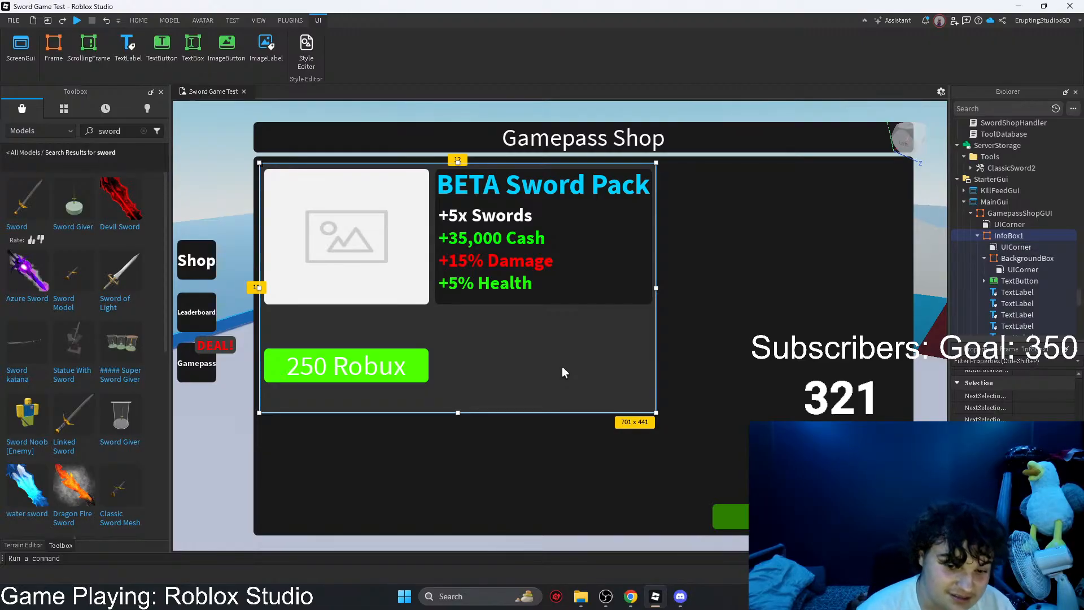
# Step: Move the "250 Robux" button up closer to the image placeholder
pyautogui.click(406, 374)
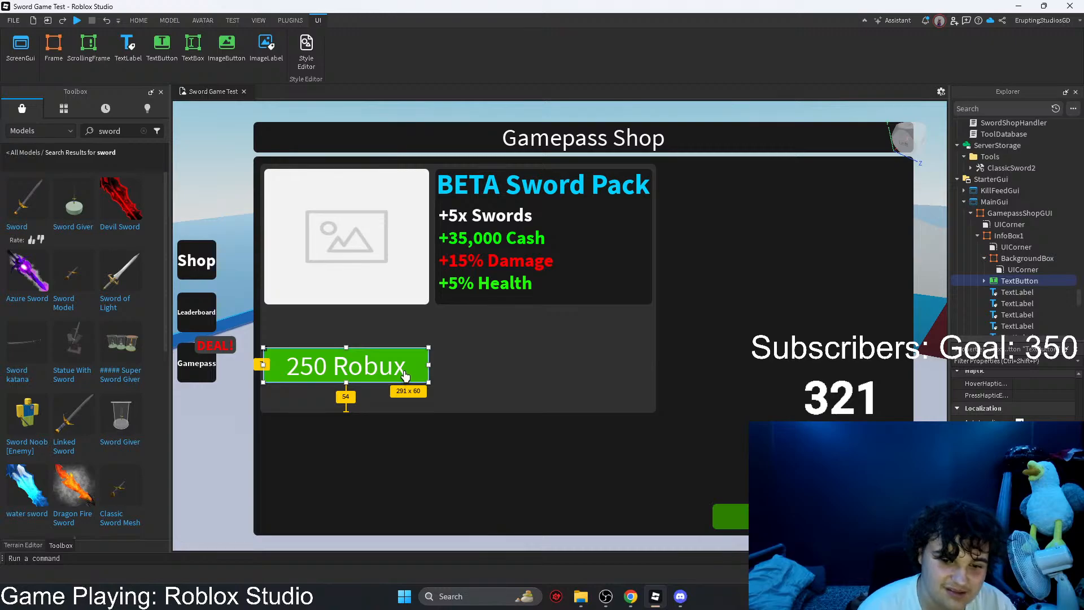
pyautogui.moveTo(405, 374); pyautogui.dragTo(404, 358)
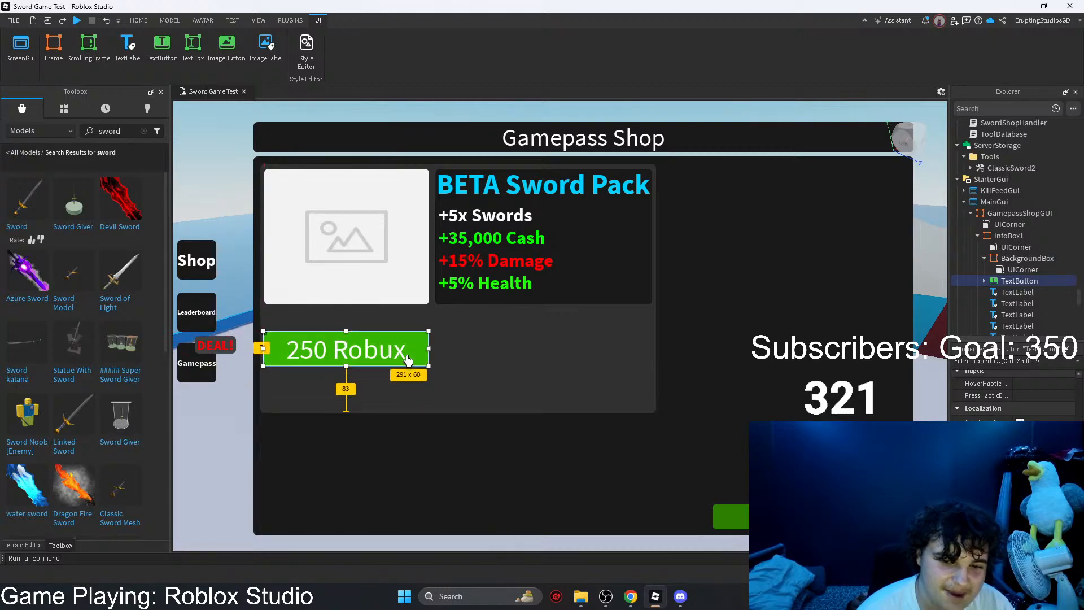
pyautogui.click(472, 402)
pyautogui.moveTo(458, 412)
pyautogui.mouseDown()
pyautogui.moveTo(458, 318)
pyautogui.moveTo(468, 413)
pyautogui.mouseUp()
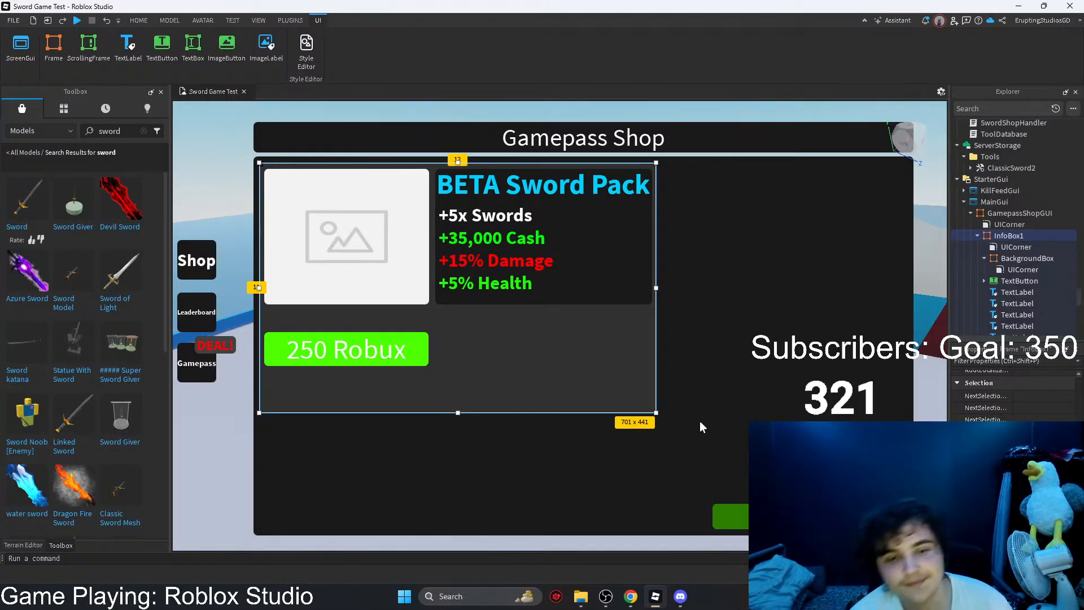
# Step: Extend the dark box behind the perks down near the info frame's lower edge and move the "250 Robux" button down to match
pyautogui.click(573, 278)
pyautogui.click(614, 236)
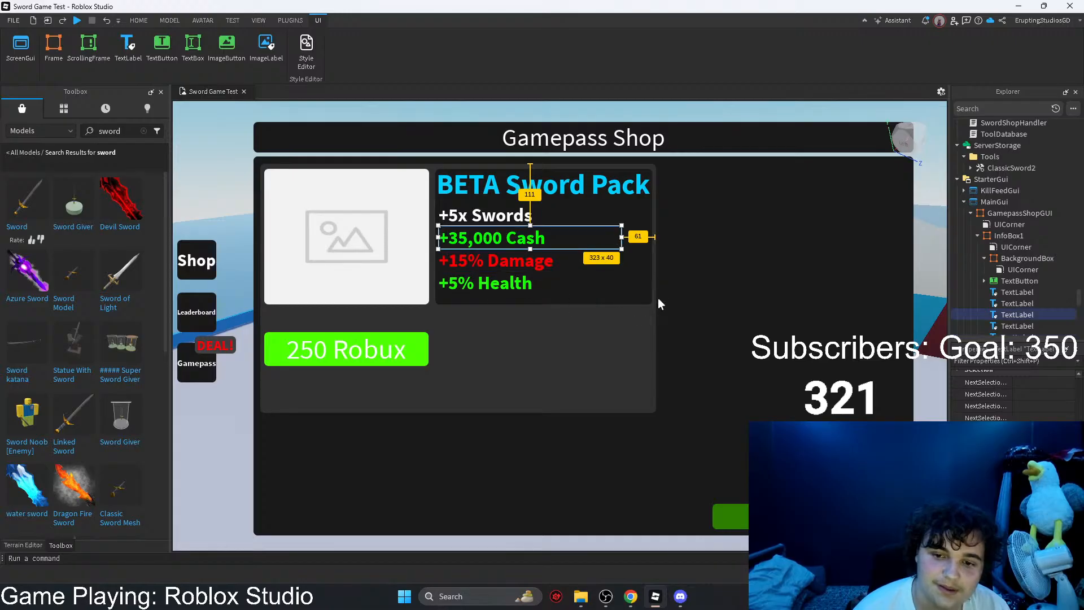
pyautogui.click(608, 303)
pyautogui.moveTo(542, 305); pyautogui.dragTo(542, 410)
pyautogui.moveTo(314, 351); pyautogui.dragTo(318, 391)
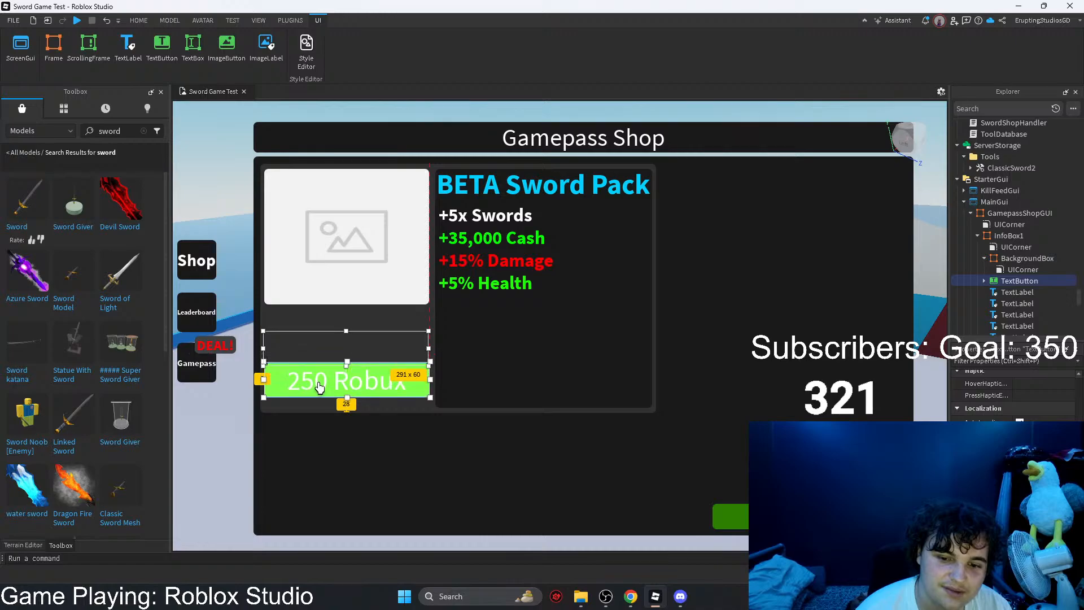
pyautogui.click(342, 433)
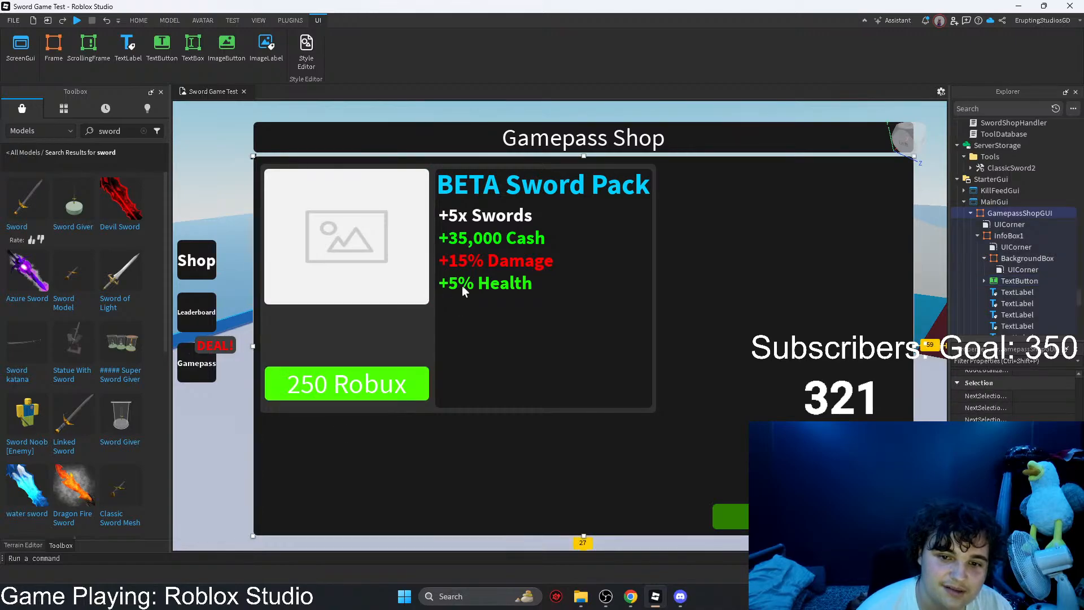
# Step: Place the "BETA Sword Pack" title beneath the image placeholder and shrink it to the image's width, about 291 x 54
pyautogui.moveTo(501, 188); pyautogui.dragTo(331, 327)
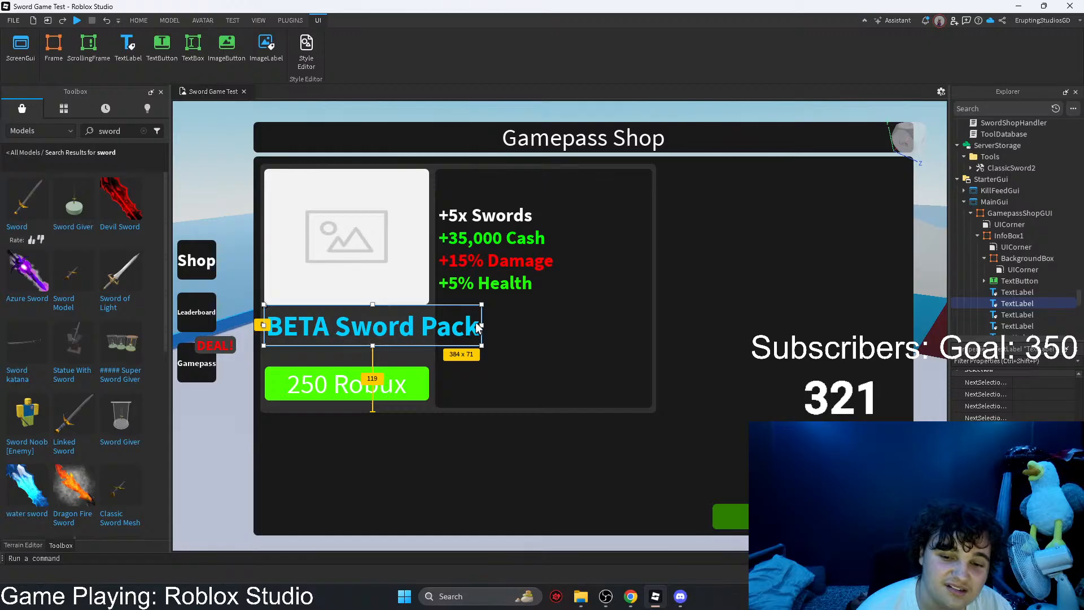
pyautogui.moveTo(478, 326); pyautogui.dragTo(429, 325)
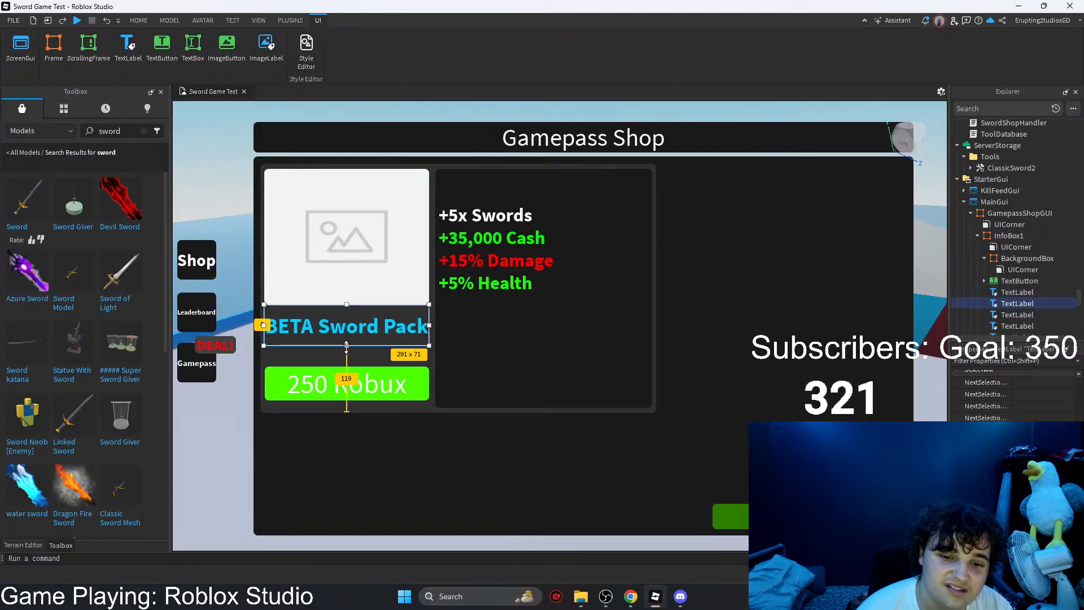
pyautogui.moveTo(346, 346); pyautogui.dragTo(346, 338)
# Step: Move the "BETA Sword Pack" title above the image area and place the image placeholder directly beneath it
pyautogui.click(343, 265)
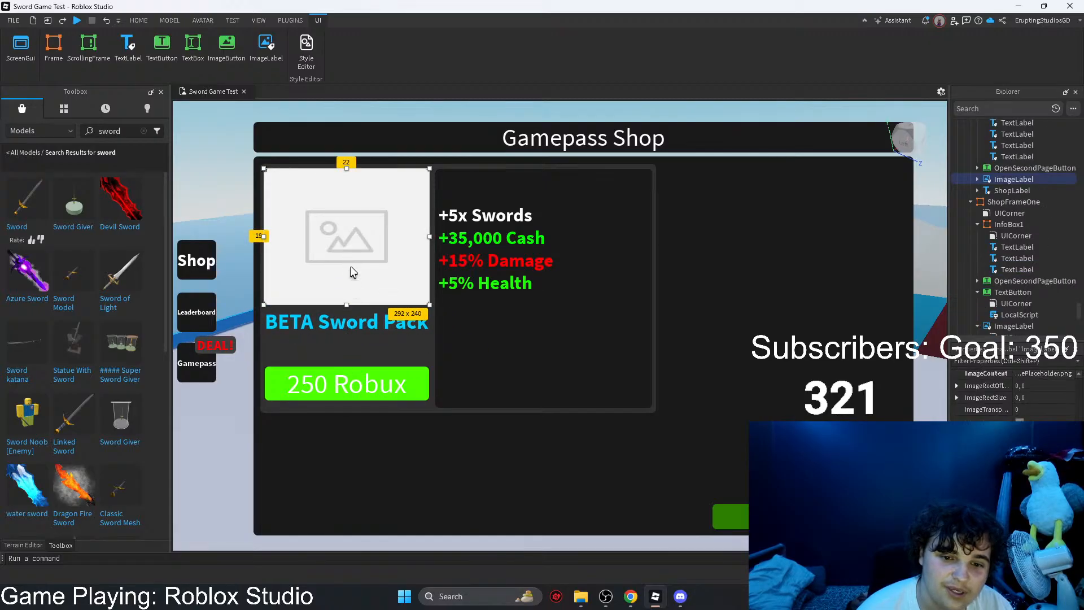
pyautogui.moveTo(349, 273); pyautogui.dragTo(592, 457)
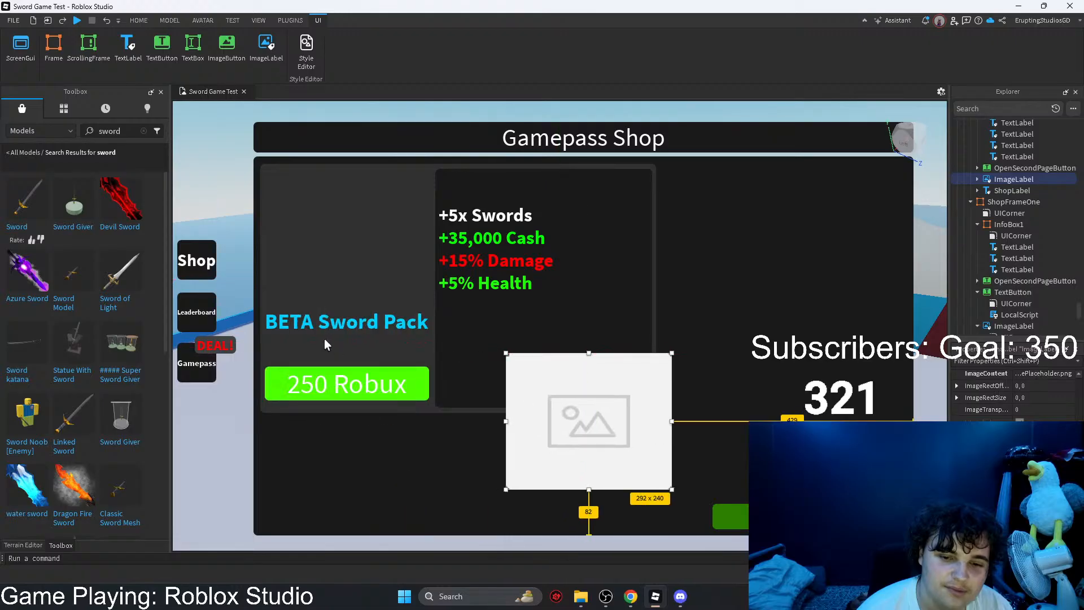
pyautogui.moveTo(325, 339); pyautogui.dragTo(325, 190)
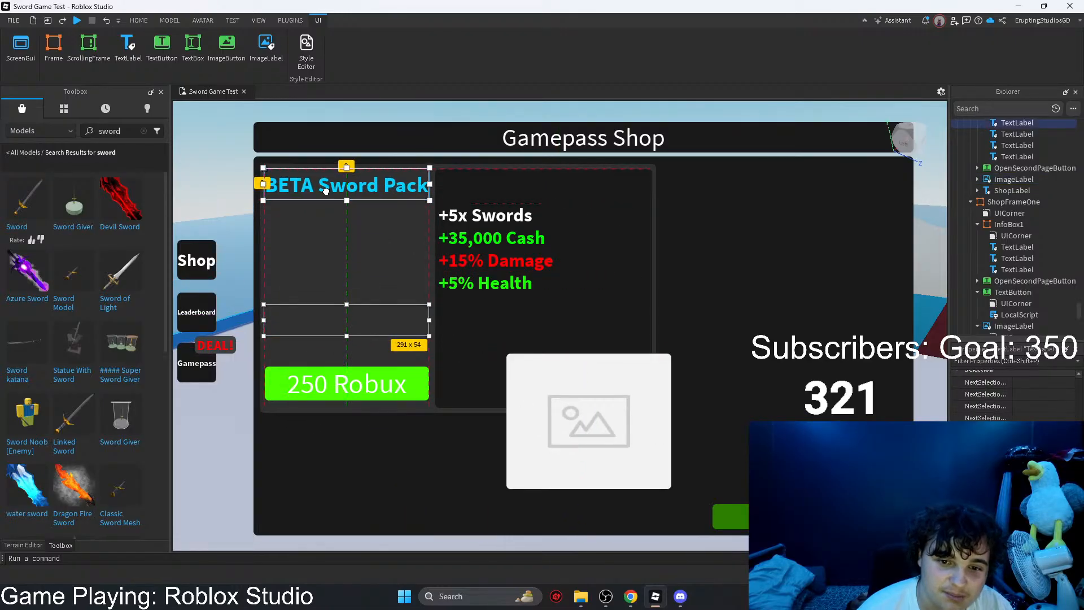
pyautogui.moveTo(563, 420); pyautogui.dragTo(265, 271)
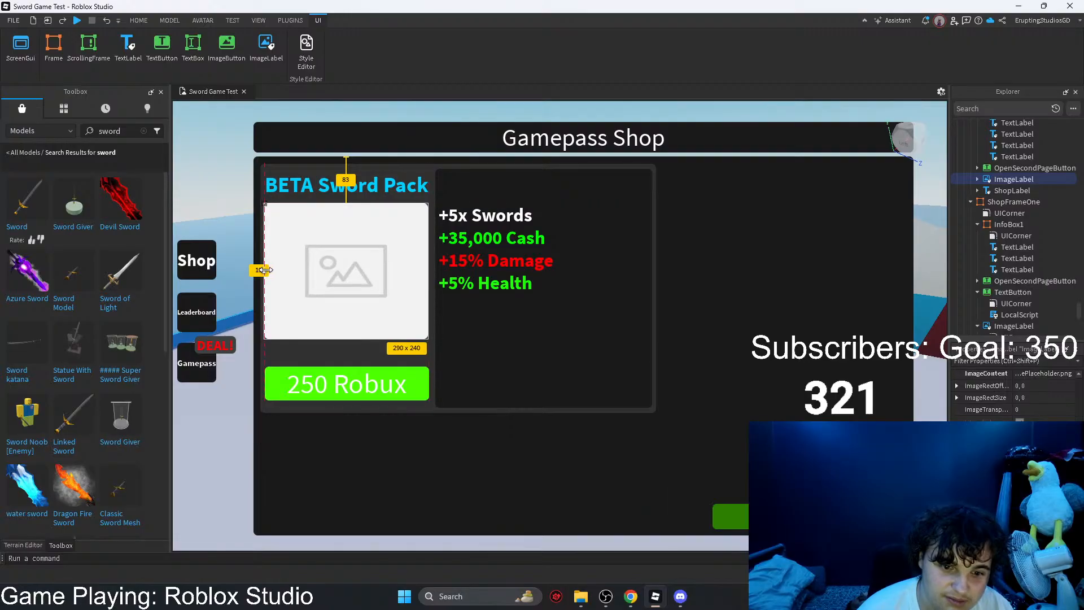
# Step: Reduce the "BETA Sword Pack" title's height to about 46 pixels, leaving a gap above the image placeholder
pyautogui.click(324, 189)
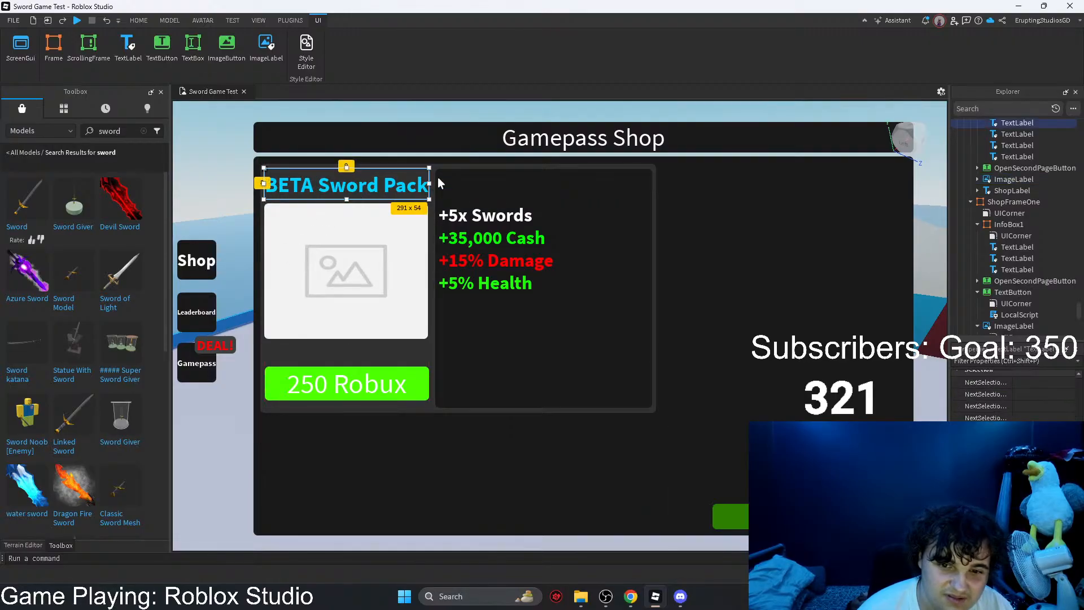
pyautogui.moveTo(429, 184); pyautogui.dragTo(429, 183)
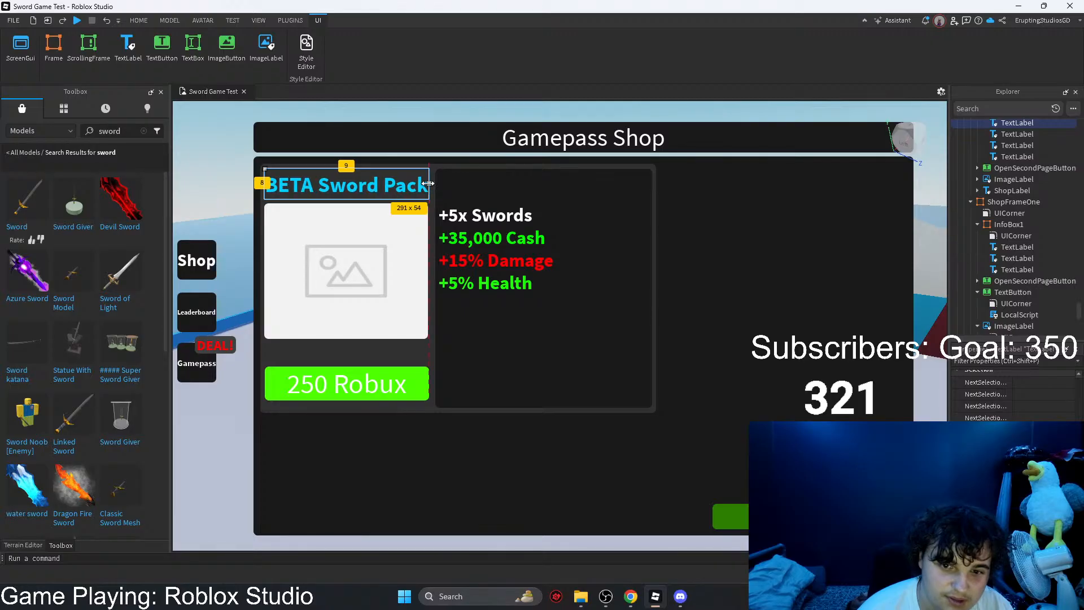
pyautogui.moveTo(347, 167); pyautogui.dragTo(347, 166)
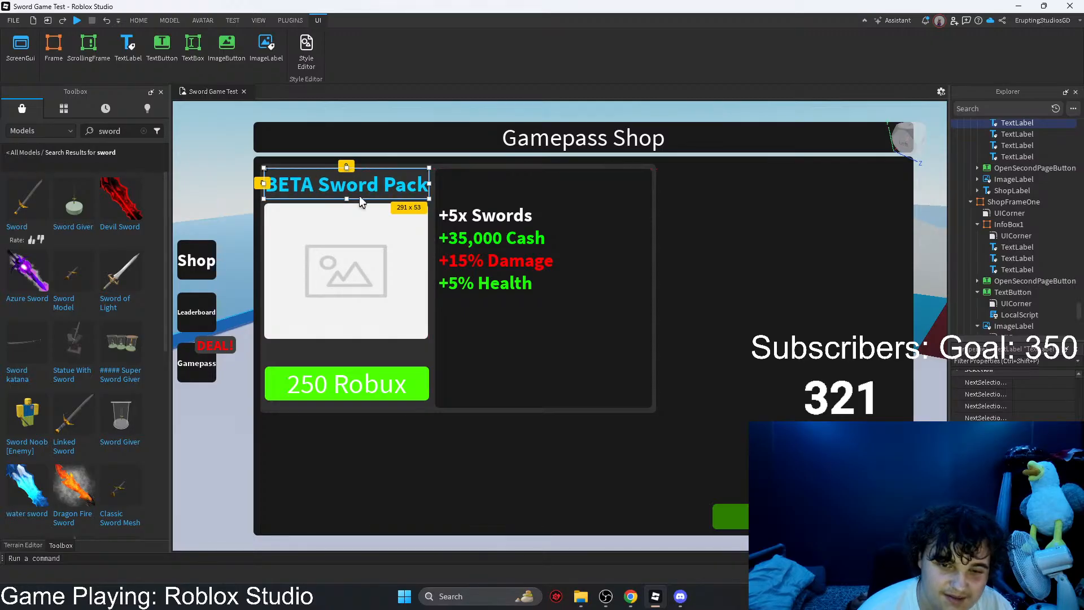
pyautogui.click(736, 282)
pyautogui.click(351, 188)
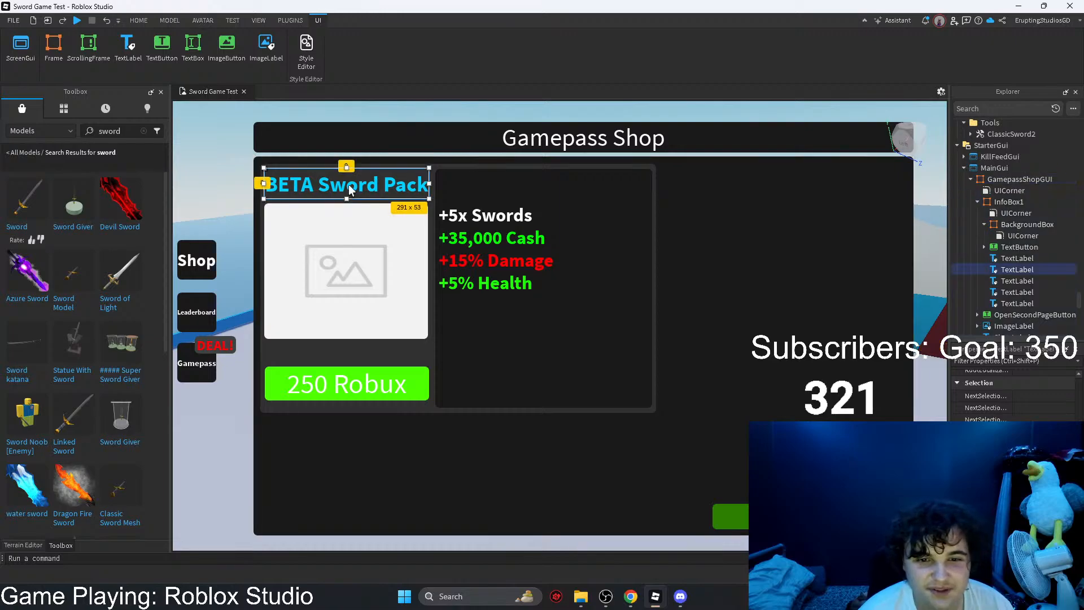
pyautogui.moveTo(347, 199); pyautogui.dragTo(347, 194)
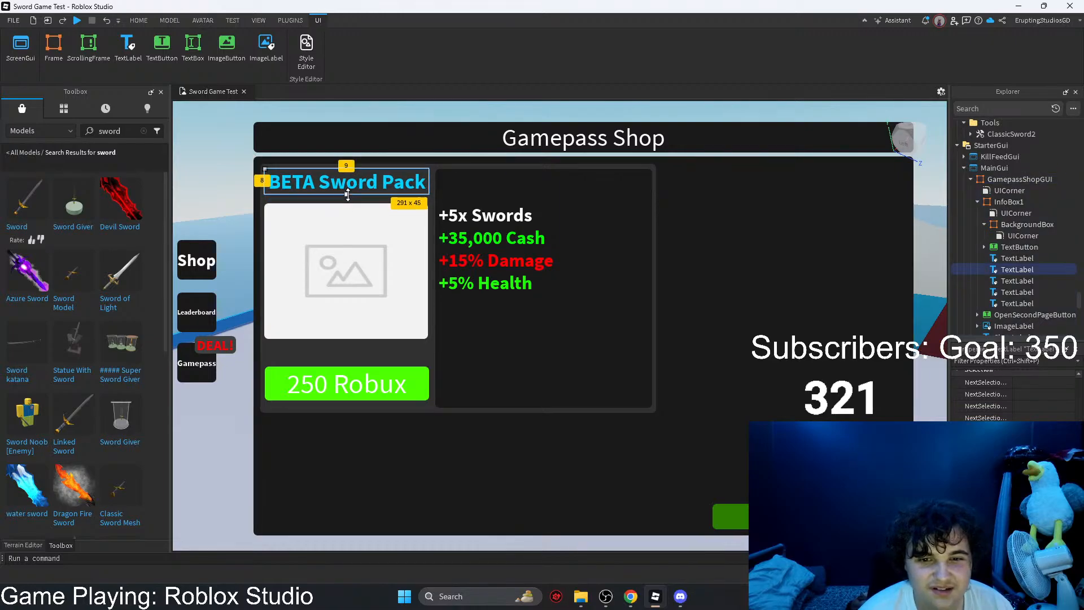
pyautogui.click(381, 254)
pyautogui.click(732, 292)
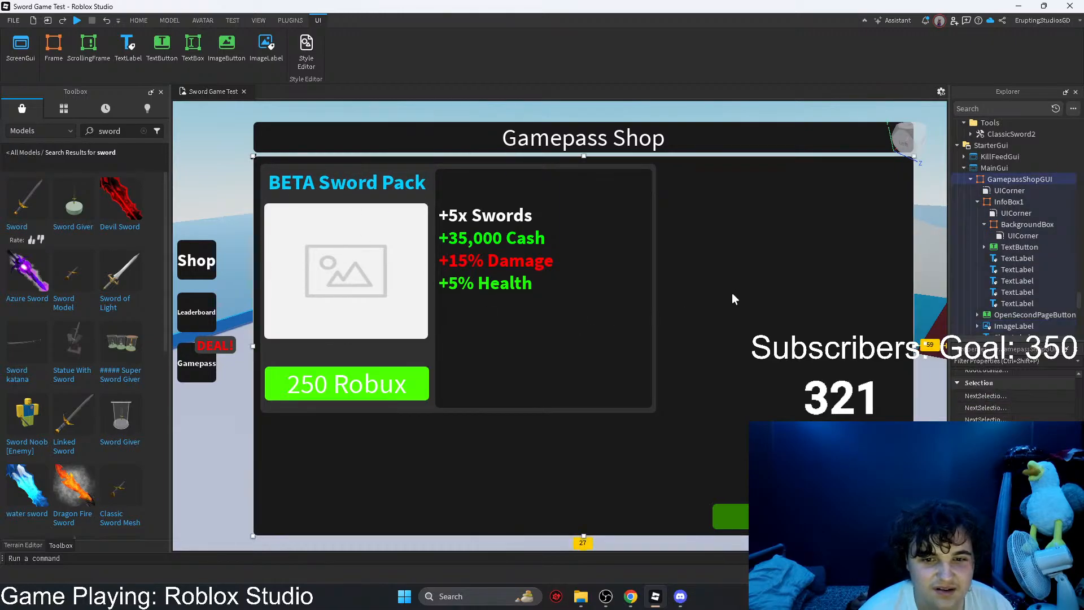
# Step: Lower the upper edge of the perks' background box to the image placeholder's upper edge, making it about 384 x 362
pyautogui.click(582, 349)
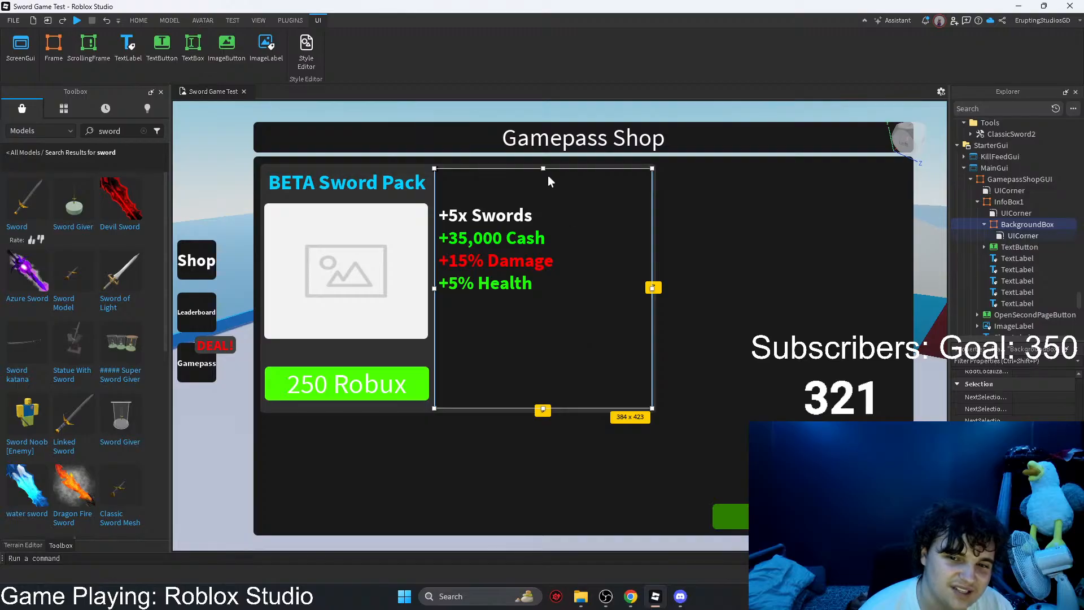
pyautogui.moveTo(543, 167); pyautogui.dragTo(542, 204)
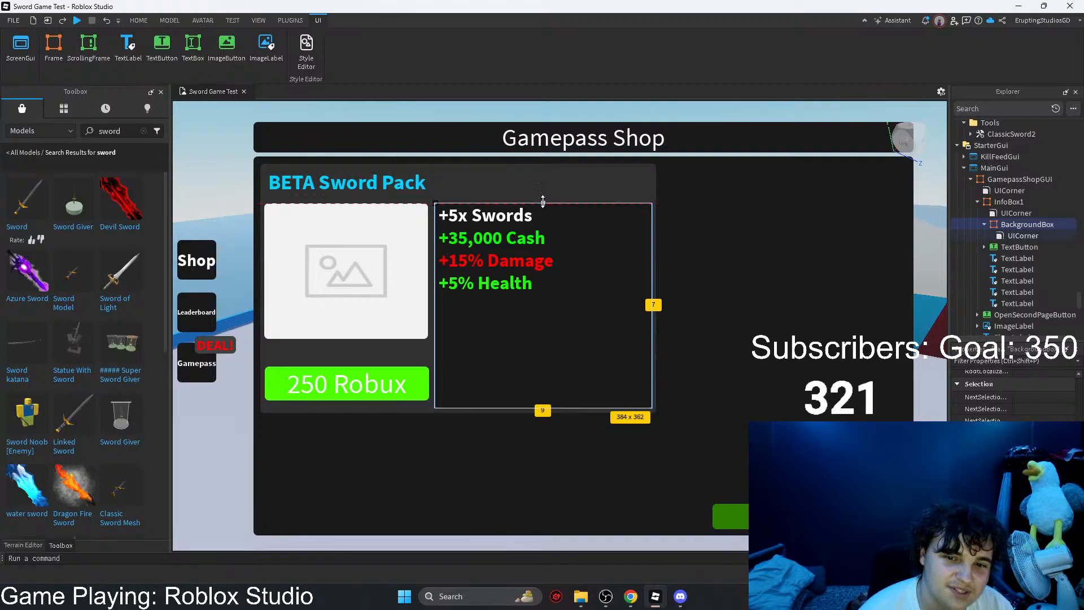
pyautogui.click(766, 234)
# Step: Stretch the "BETA Sword Pack" title across the full width of the info frame and extend its lower edge slightly
pyautogui.click(414, 191)
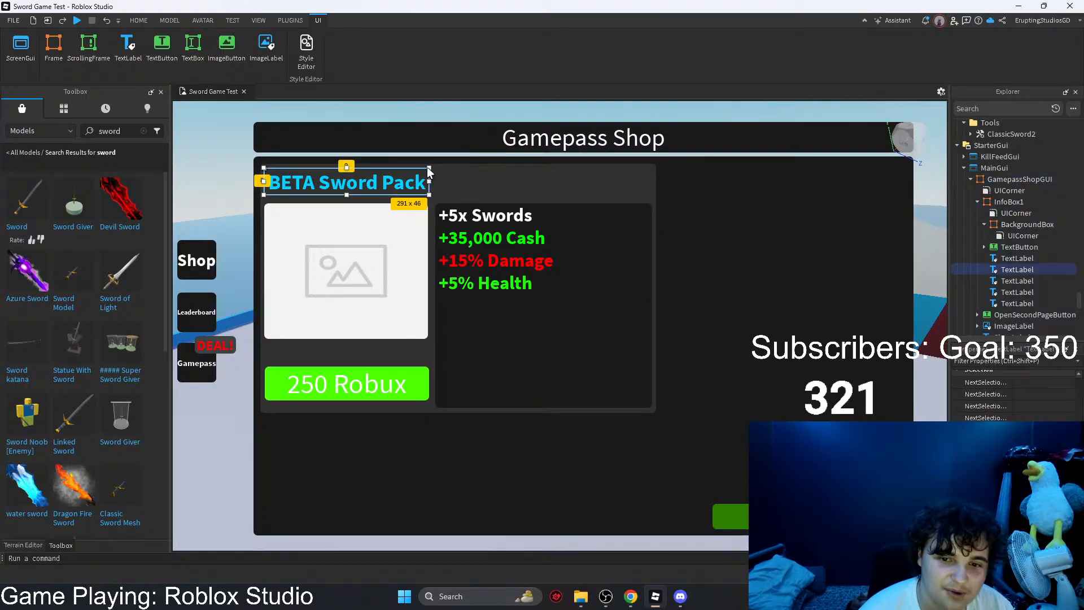
pyautogui.moveTo(428, 167); pyautogui.dragTo(656, 164)
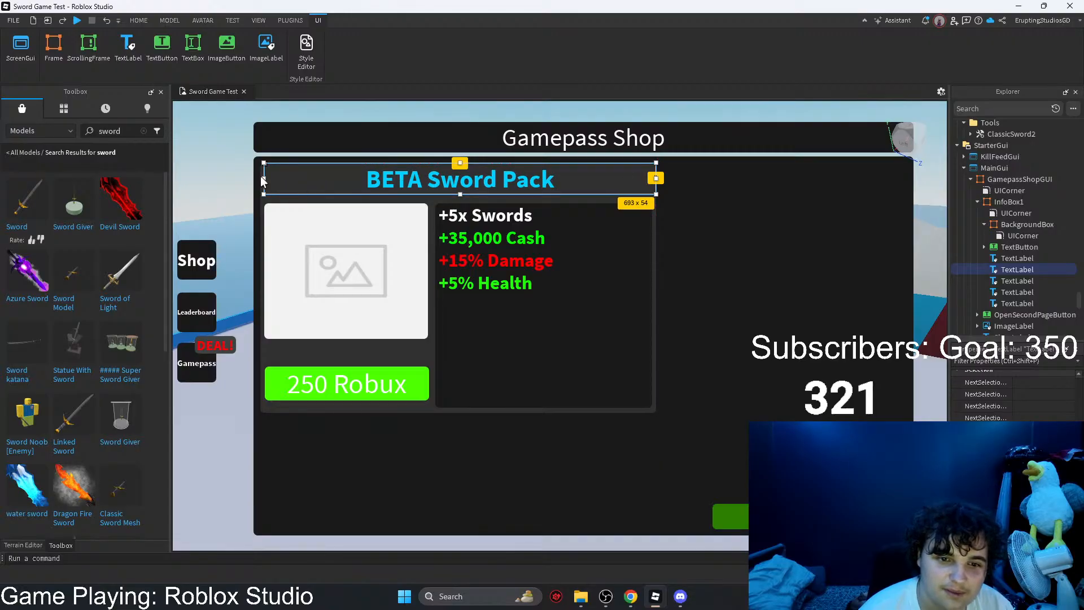
pyautogui.moveTo(263, 180); pyautogui.dragTo(257, 180)
pyautogui.moveTo(457, 193); pyautogui.dragTo(458, 197)
pyautogui.click(539, 239)
# Step: Extend the image placeholder's lower edge slightly toward the "250 Robux" button
pyautogui.click(537, 339)
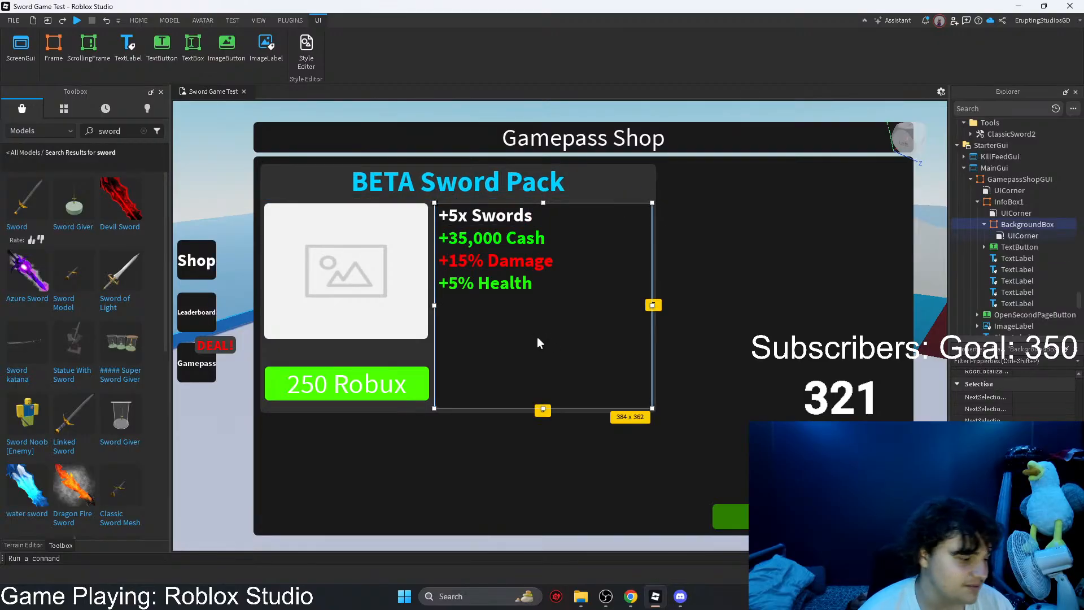
pyautogui.click(383, 288)
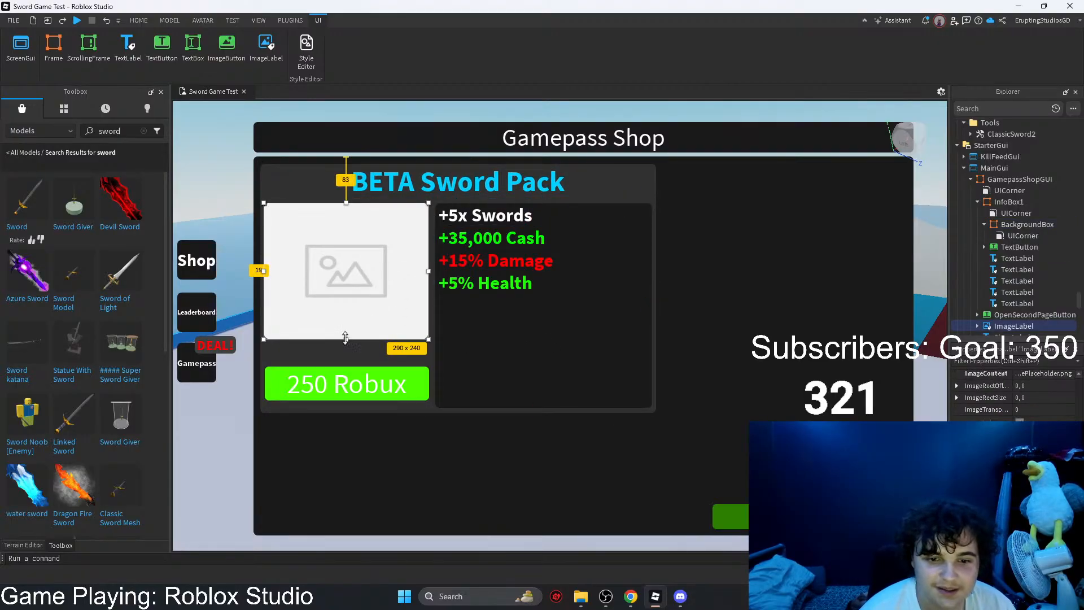
pyautogui.moveTo(346, 339); pyautogui.dragTo(347, 350)
pyautogui.click(501, 366)
# Step: Copy the four perk labels together and paste a second set
pyautogui.click(503, 293)
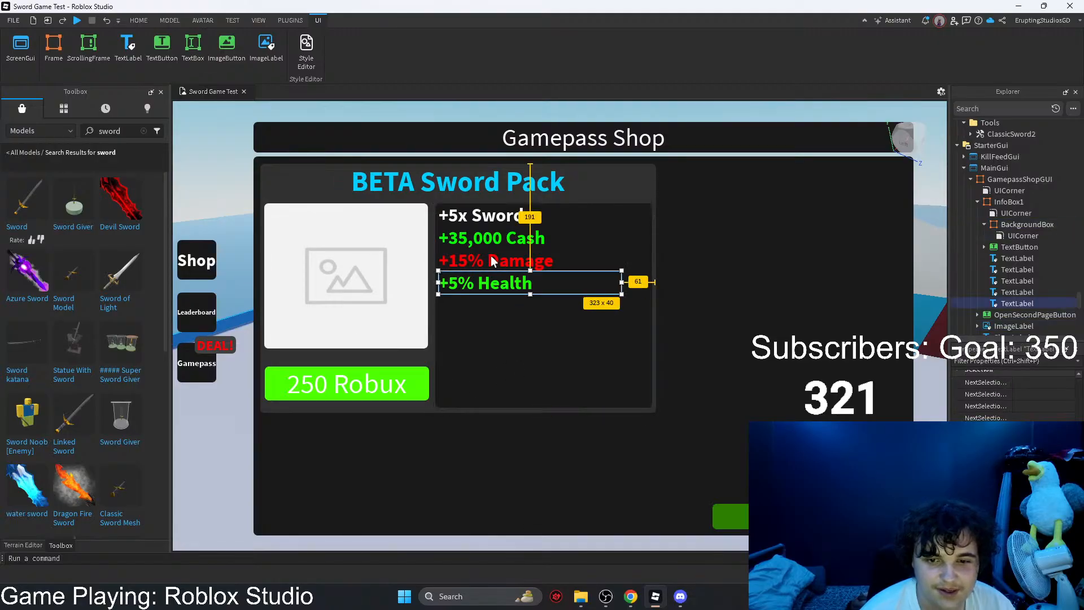
pyautogui.keyDown('ctrl'); pyautogui.click(489, 255); pyautogui.keyUp('ctrl')
pyautogui.keyDown('ctrl'); pyautogui.click(486, 240); pyautogui.keyUp('ctrl')
pyautogui.keyDown('ctrl'); pyautogui.click(477, 217); pyautogui.keyUp('ctrl')
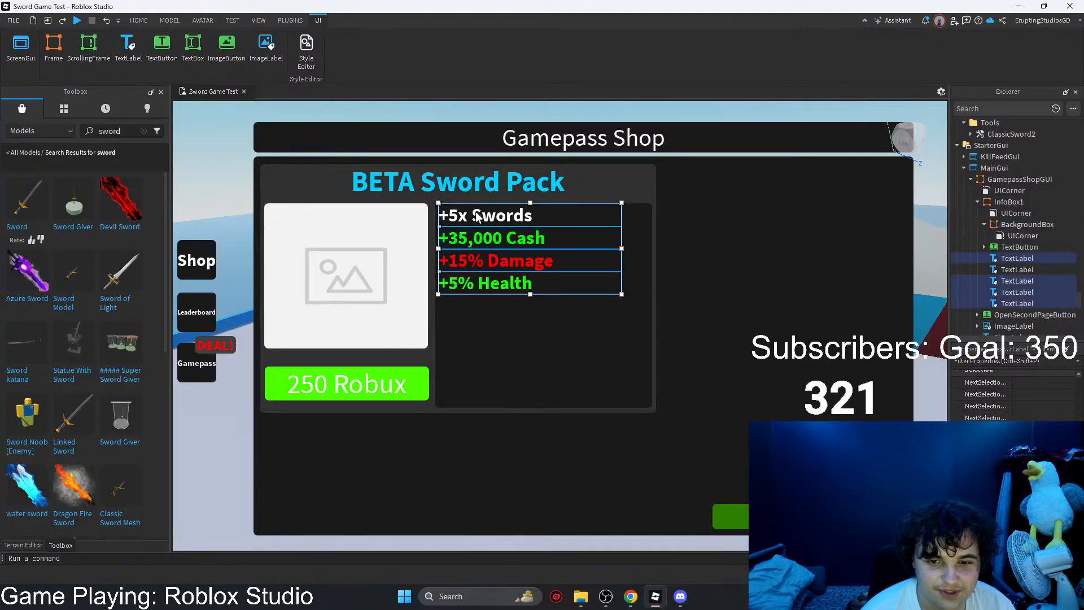
pyautogui.hotkey('ctrl', 'c')
pyautogui.hotkey('ctrl', 'v')
# Step: Reparent the four pasted perk labels into InfoBox1
pyautogui.scroll(-9, 1004, 235)
pyautogui.moveTo(988, 162); pyautogui.dragTo(1004, 180)
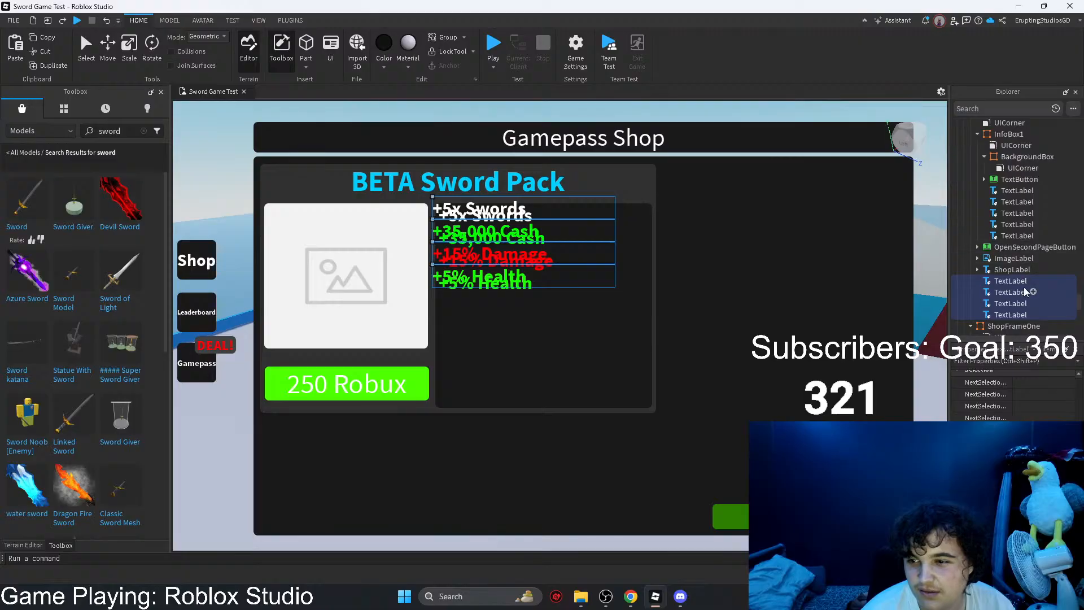
pyautogui.keyDown('ctrl'); pyautogui.click(1010, 280); pyautogui.keyUp('ctrl')
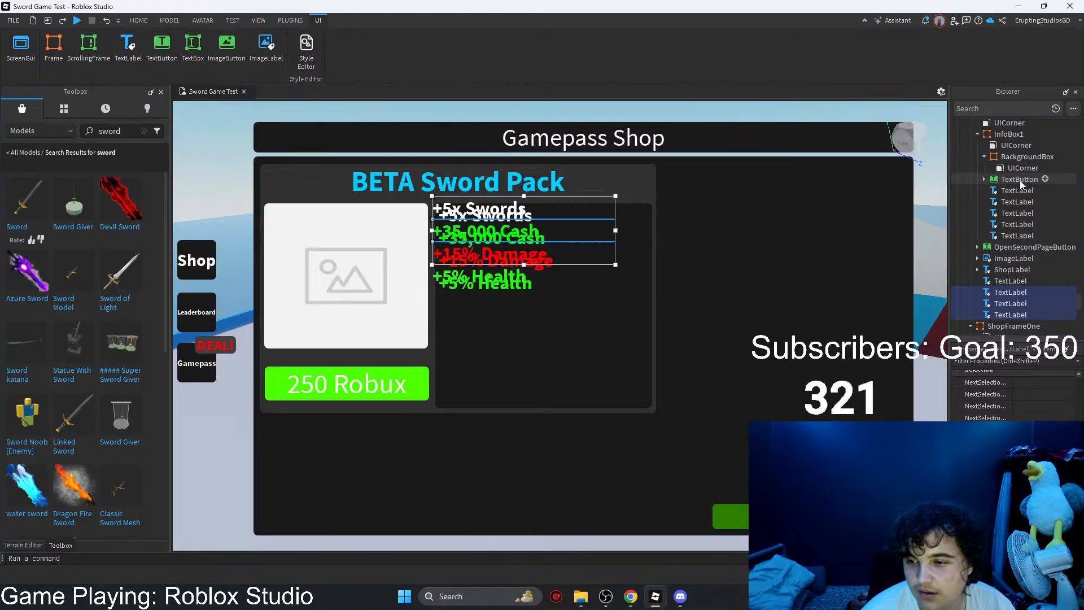
pyautogui.moveTo(979, 287); pyautogui.dragTo(1019, 190)
# Step: Move the four copied perk labels together straight down below the original set, inside the lower part of the background box
pyautogui.click(1009, 234)
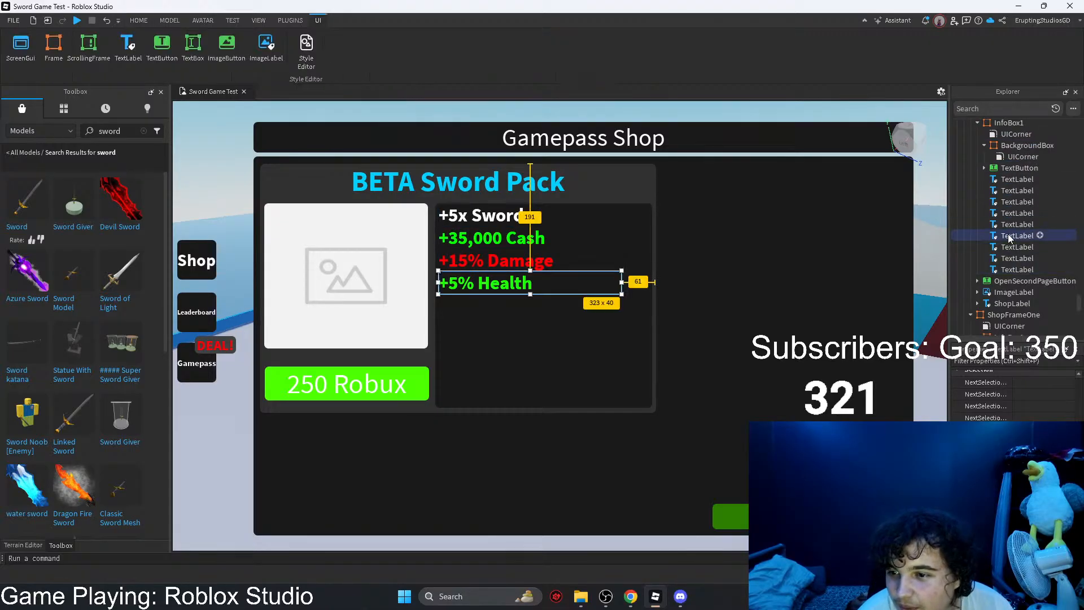
pyautogui.keyDown('ctrl'); pyautogui.click(1009, 246); pyautogui.keyUp('ctrl')
pyautogui.keyDown('ctrl'); pyautogui.click(1008, 258); pyautogui.keyUp('ctrl')
pyautogui.keyDown('ctrl'); pyautogui.click(1006, 268); pyautogui.keyUp('ctrl')
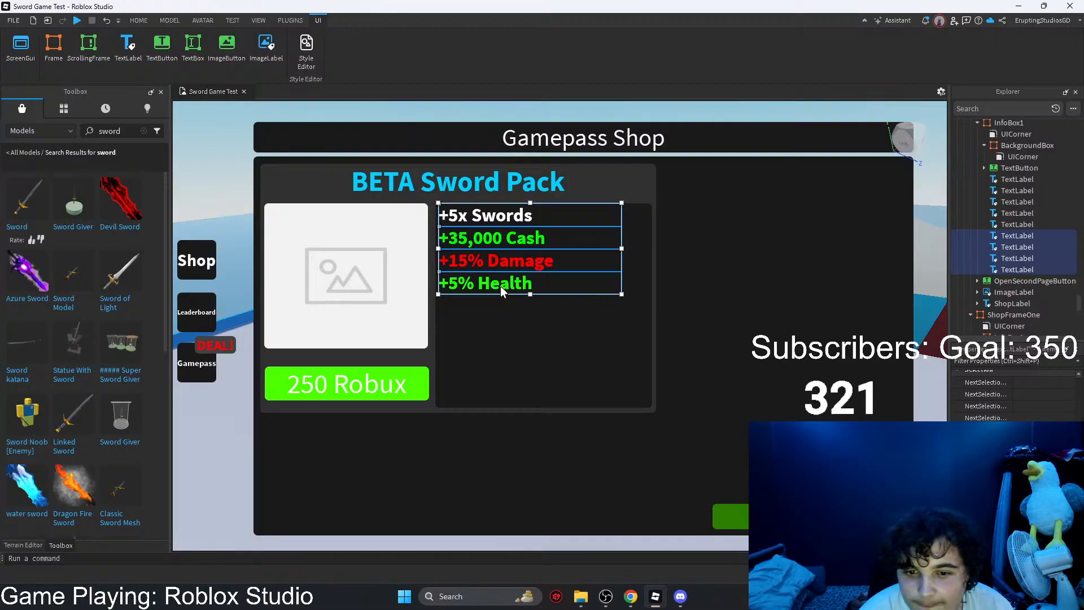
pyautogui.hotkey('ctrl', 'd')
pyautogui.moveTo(501, 290); pyautogui.dragTo(499, 390)
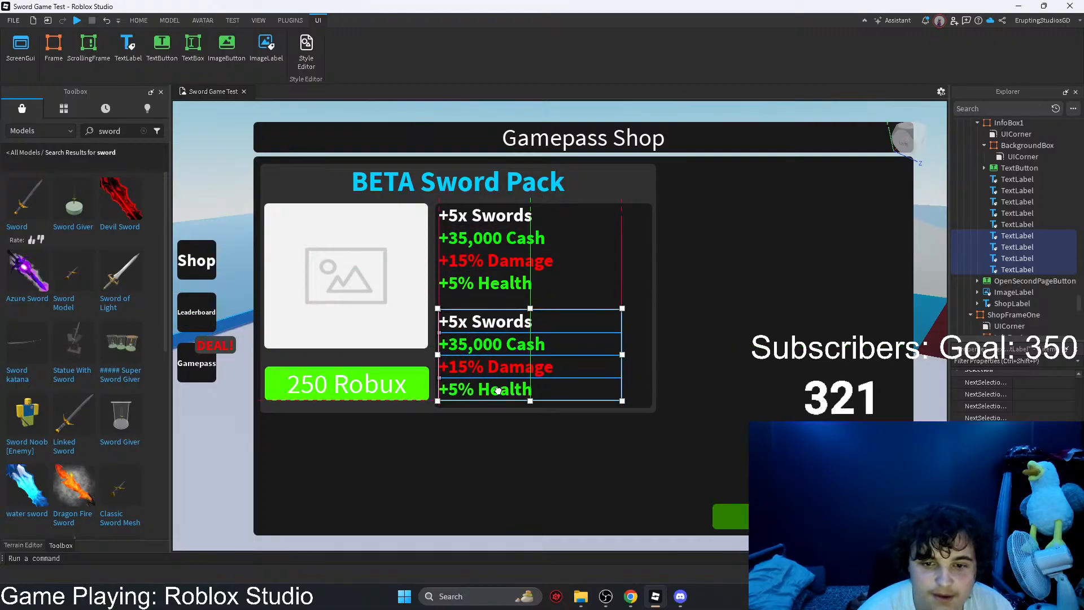
# Step: In the upper perk set, change the health label's text to "+5% Player Health" and the damage label's to "+15% Player Damage"
pyautogui.click(494, 283)
pyautogui.scroll(-5, 1011, 395)
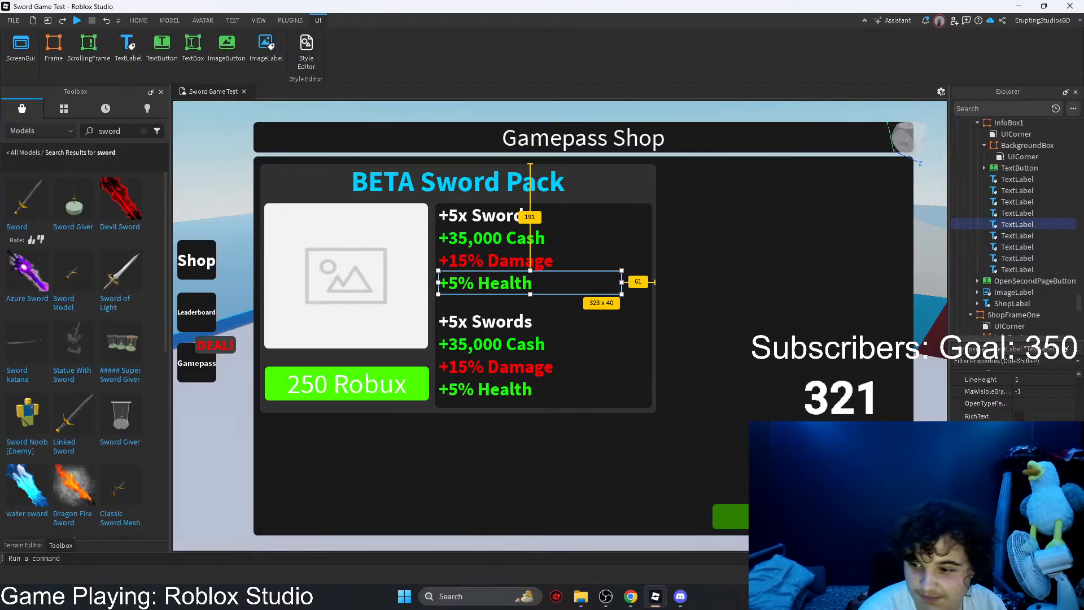
pyautogui.press('Return')
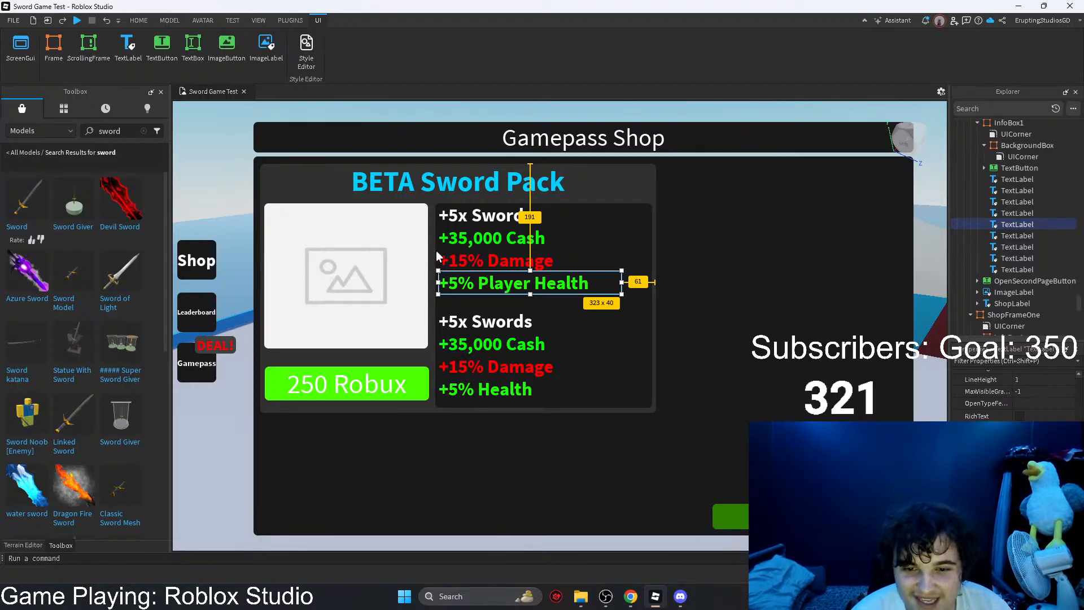
pyautogui.click(486, 261)
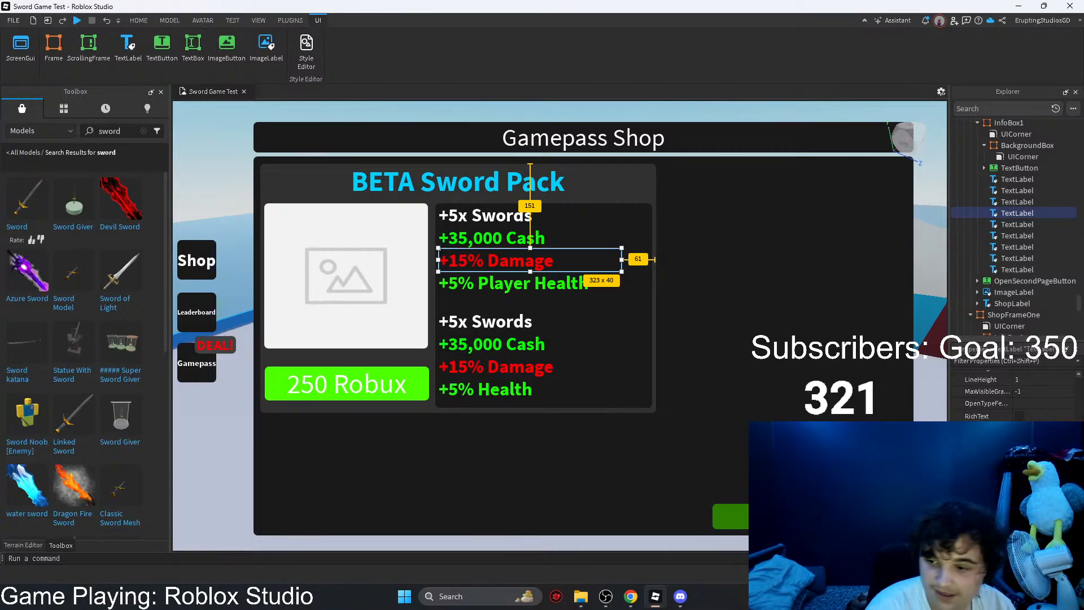
pyautogui.press('Return')
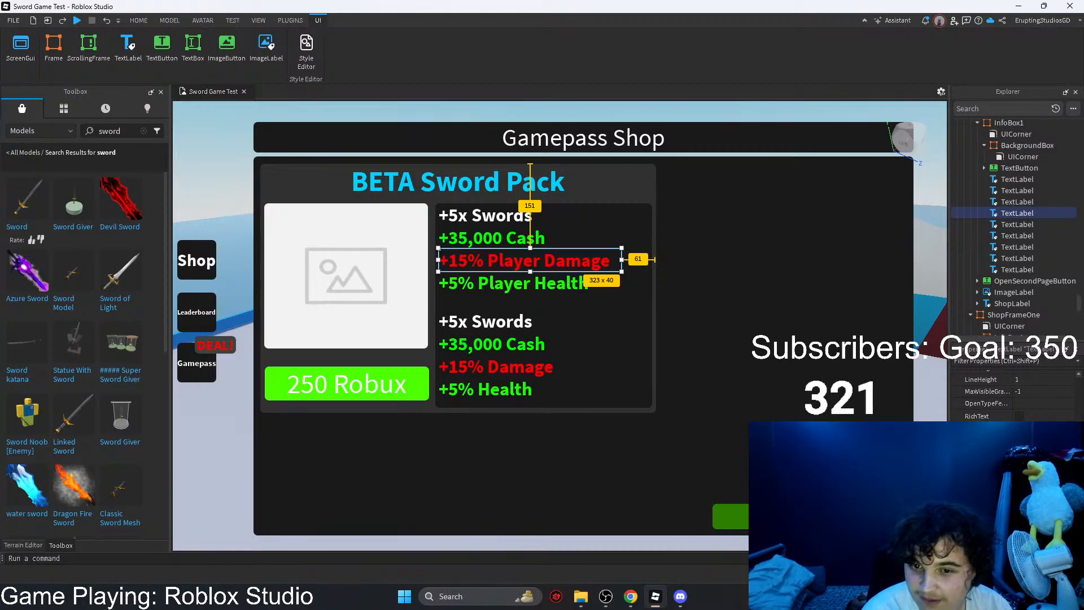
pyautogui.click(754, 375)
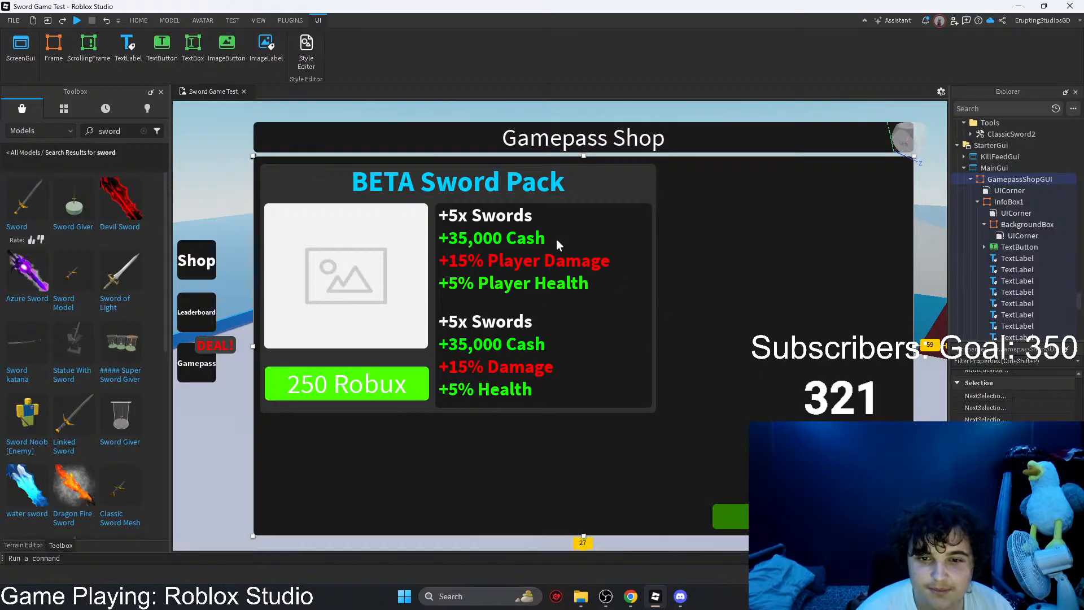
pyautogui.click(513, 225)
pyautogui.click(559, 264)
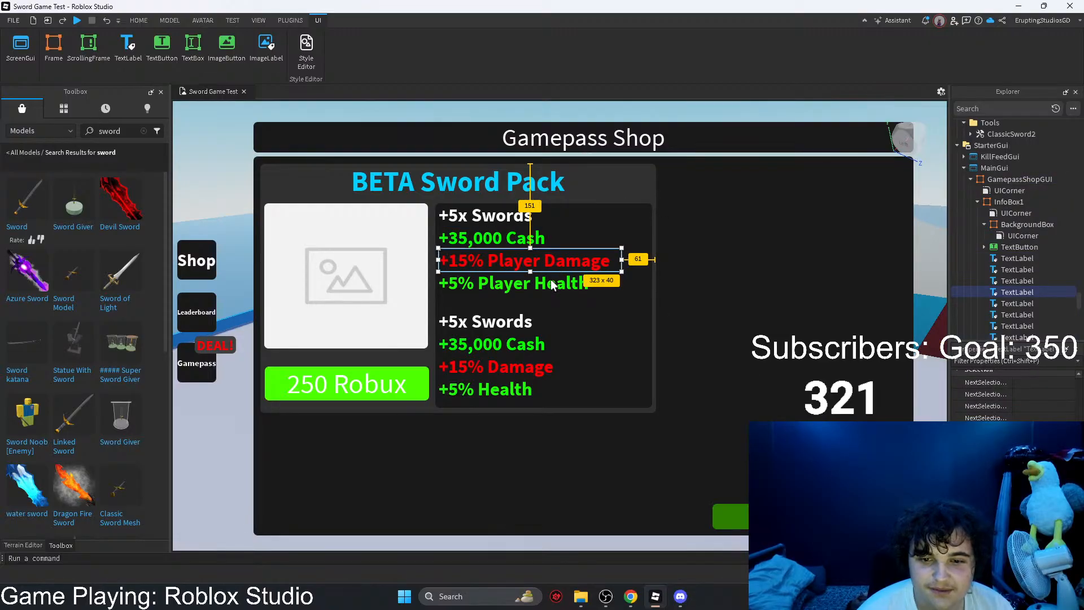
pyautogui.click(552, 285)
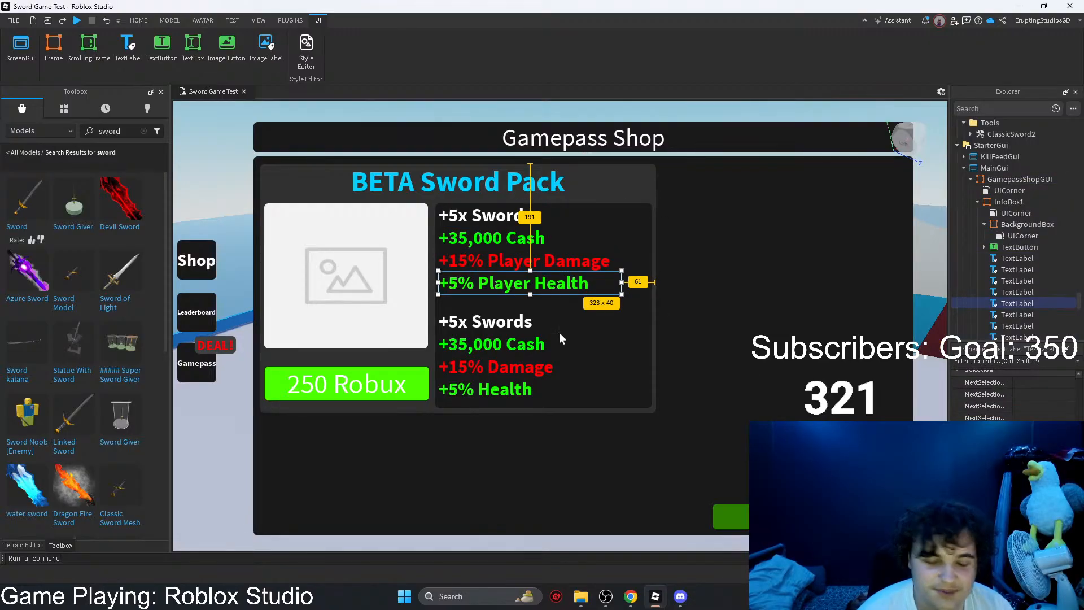
# Step: Delete the "+5x Swords" label from the lower perk set
pyautogui.click(502, 326)
pyautogui.press('Delete')
pyautogui.click(1016, 195)
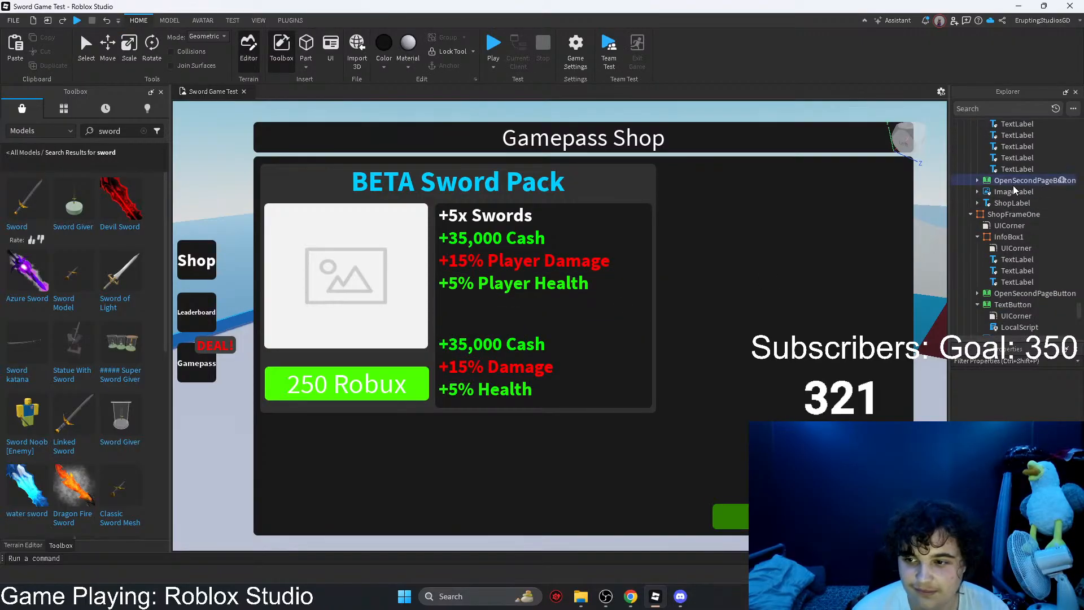
# Step: Try deleting the lower cash, damage and health labels together and undo the deletion
pyautogui.click(520, 343)
pyautogui.keyDown('shift'); pyautogui.click(511, 366); pyautogui.keyUp('shift')
pyautogui.keyDown('shift'); pyautogui.click(499, 388); pyautogui.keyUp('shift')
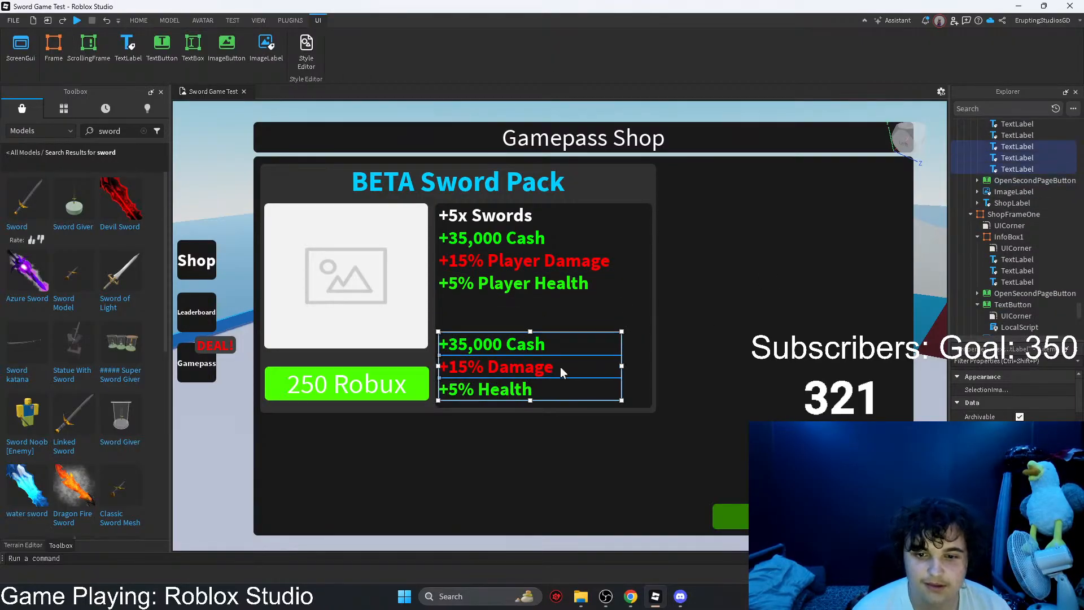
pyautogui.press('Delete')
pyautogui.hotkey('ctrl', 'z')
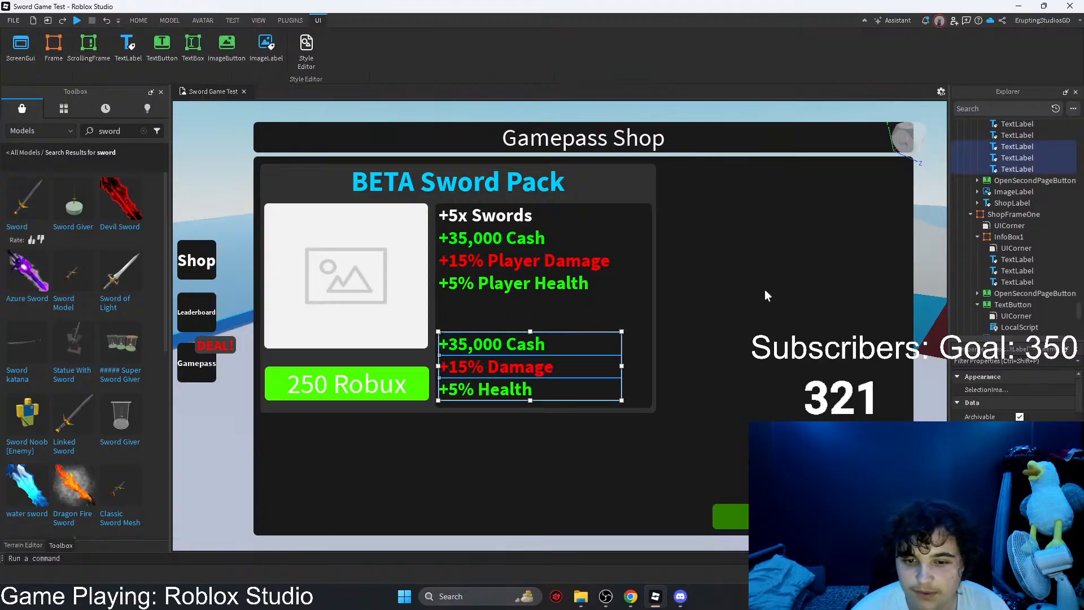
# Step: Slightly increase the height of the BETA Sword Pack title label to make it 701 x 63
pyautogui.click(727, 321)
pyautogui.click(474, 346)
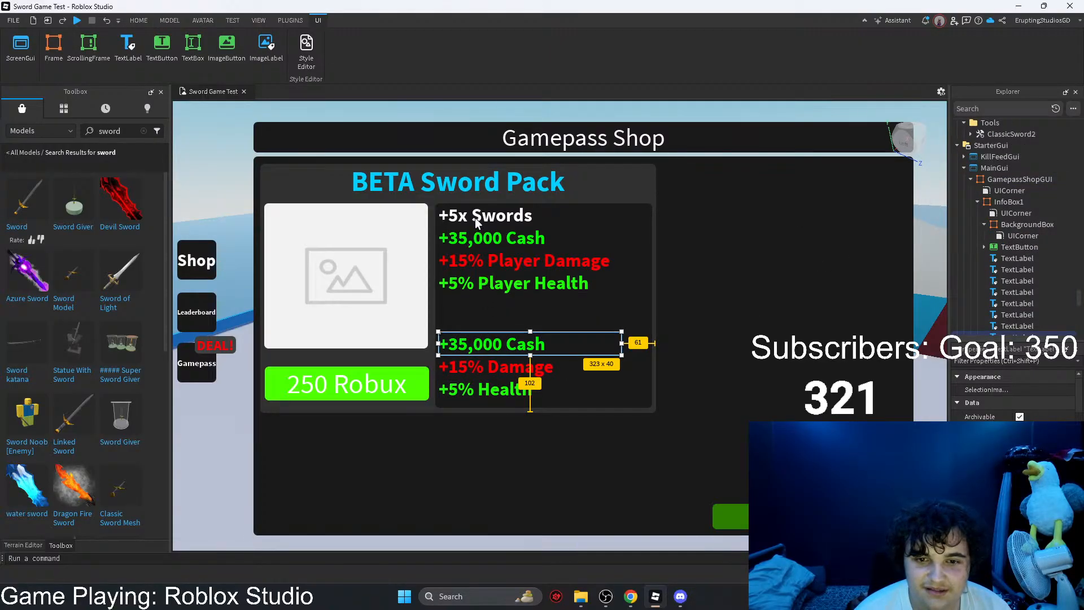
pyautogui.click(471, 182)
pyautogui.moveTo(458, 199); pyautogui.dragTo(458, 197)
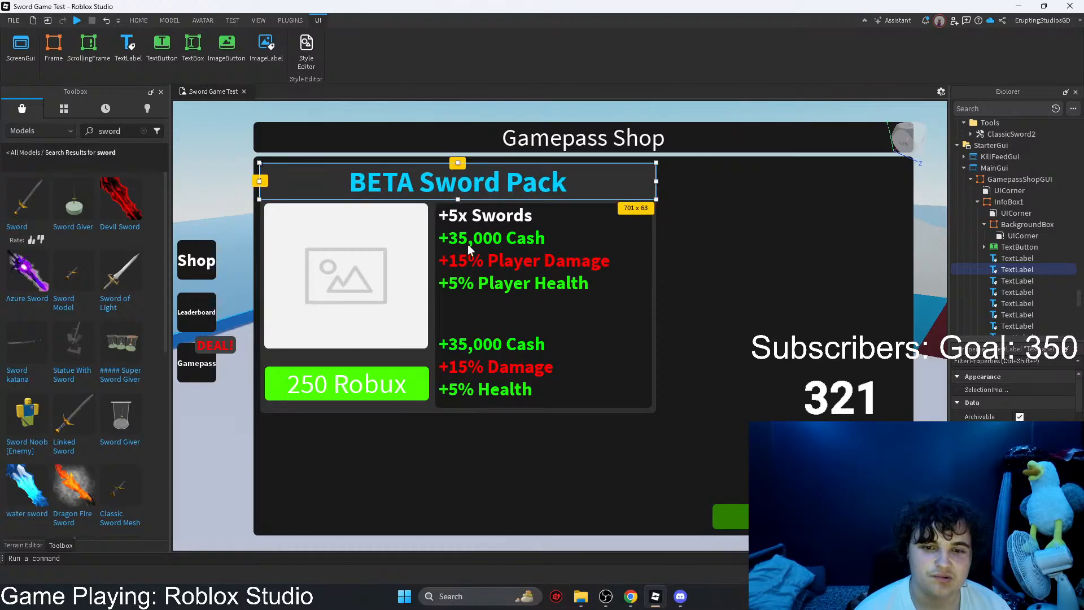
# Step: Change the lower cash label's text to "+3x Armor" and its text color to white (#ffffff)
pyautogui.click(491, 343)
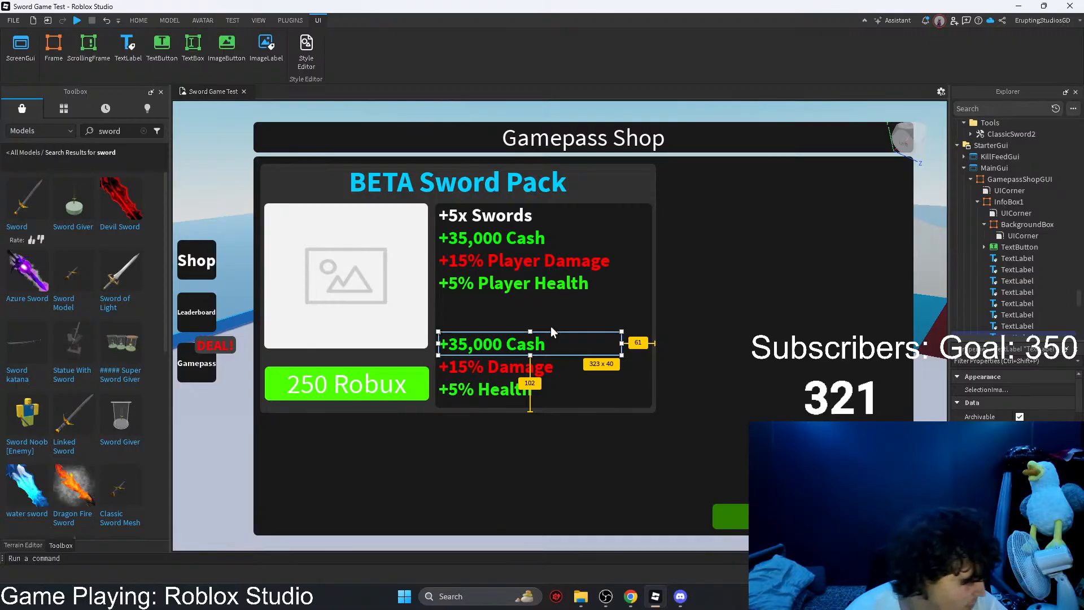
pyautogui.scroll(-5, 1013, 395)
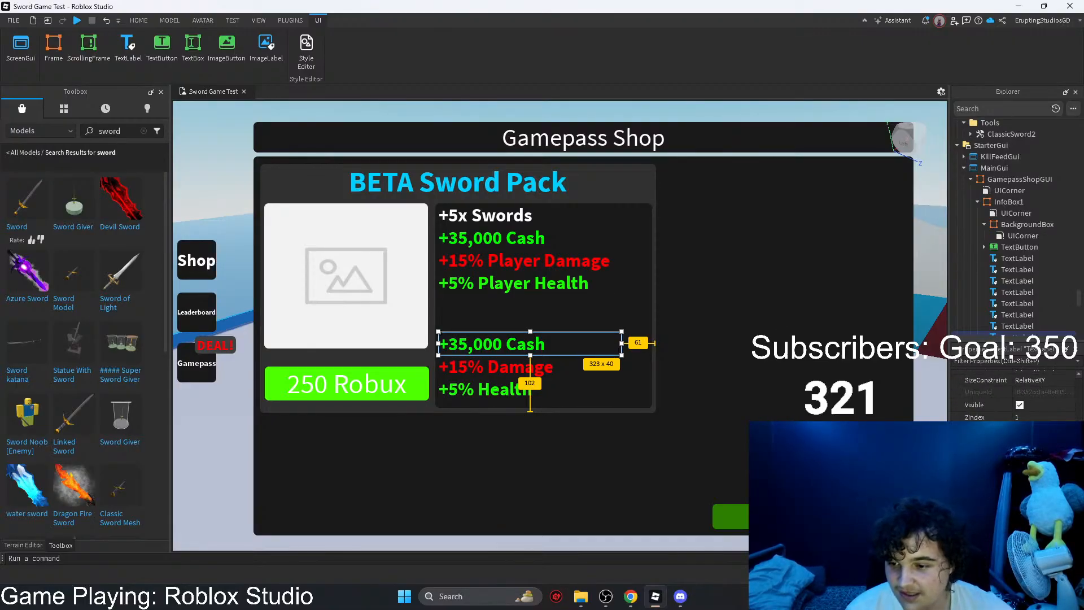
pyautogui.scroll(-5, 1013, 395)
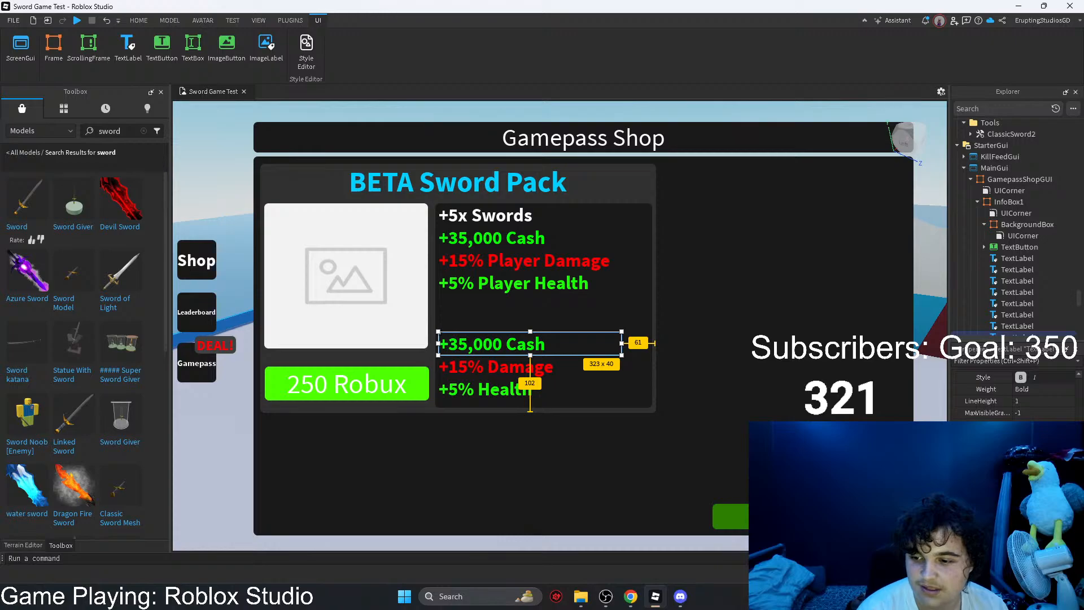
pyautogui.hotkey('ctrl', 'z')
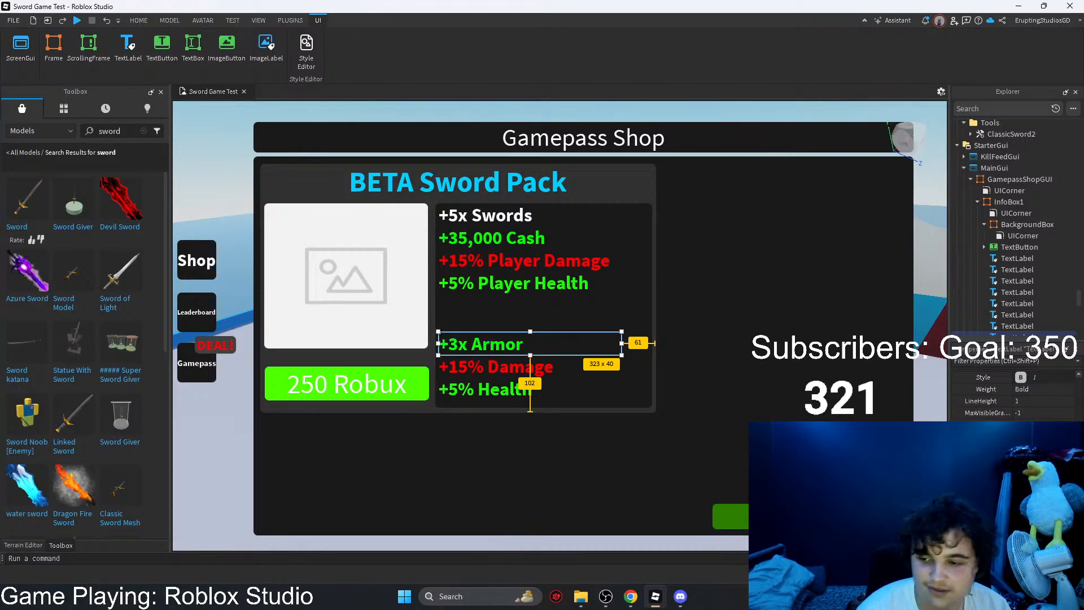
pyautogui.click(1018, 484)
pyautogui.moveTo(551, 288); pyautogui.dragTo(496, 317)
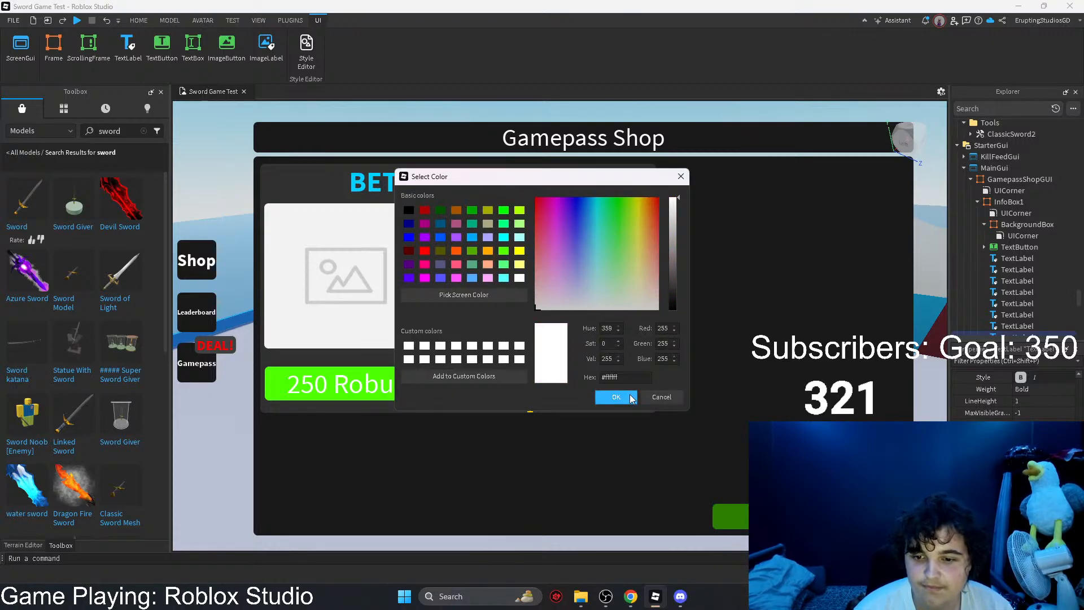
pyautogui.click(629, 397)
# Step: Shift the upper cash, damage and health labels down together and move the "+3x Armor" label directly under "+5x Swords"
pyautogui.click(492, 242)
pyautogui.keyDown('ctrl'); pyautogui.click(490, 262); pyautogui.keyUp('ctrl')
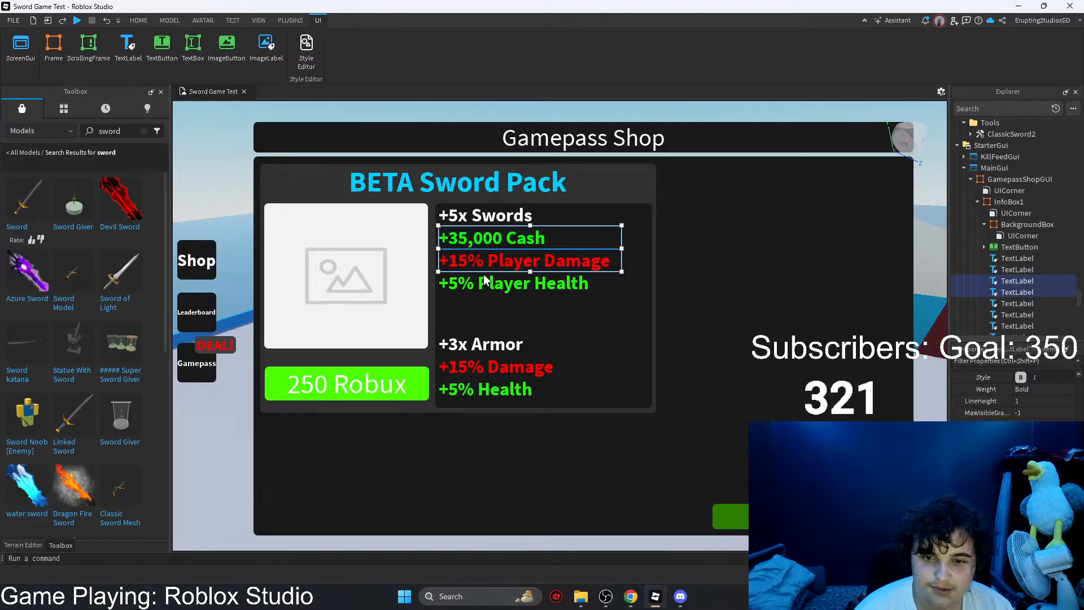
pyautogui.keyDown('ctrl'); pyautogui.click(484, 283); pyautogui.keyUp('ctrl')
pyautogui.moveTo(484, 262); pyautogui.dragTo(481, 277)
pyautogui.moveTo(462, 344); pyautogui.dragTo(461, 238)
# Step: Move the cash, damage and health labels further down together so they line up evenly below "+3x Armor"
pyautogui.click(462, 256)
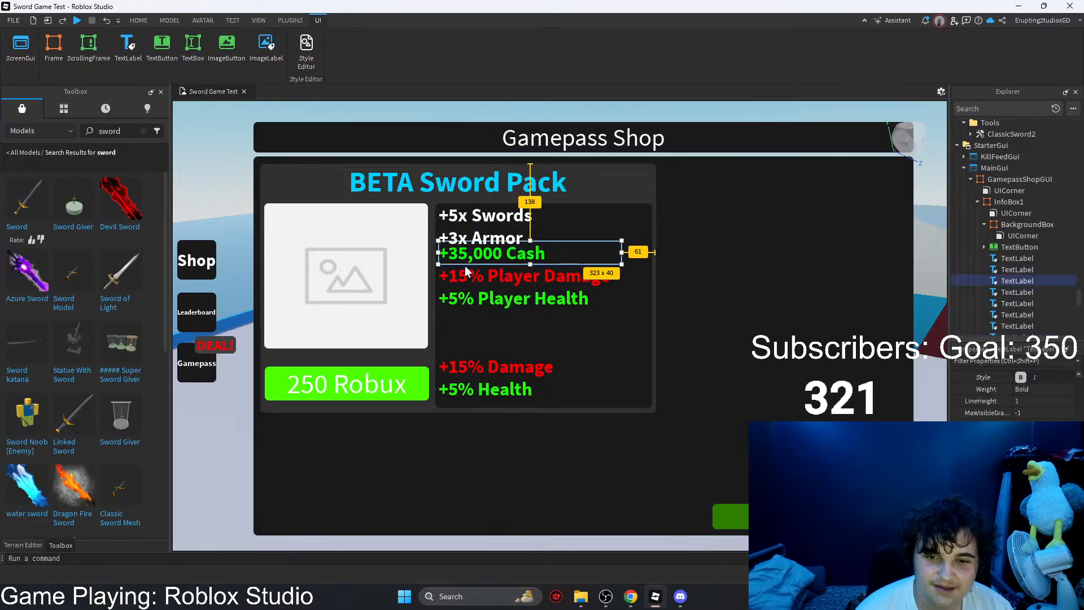
pyautogui.keyDown('ctrl'); pyautogui.click(468, 278); pyautogui.keyUp('ctrl')
pyautogui.keyDown('ctrl'); pyautogui.click(466, 299); pyautogui.keyUp('ctrl')
pyautogui.moveTo(470, 300); pyautogui.dragTo(473, 308)
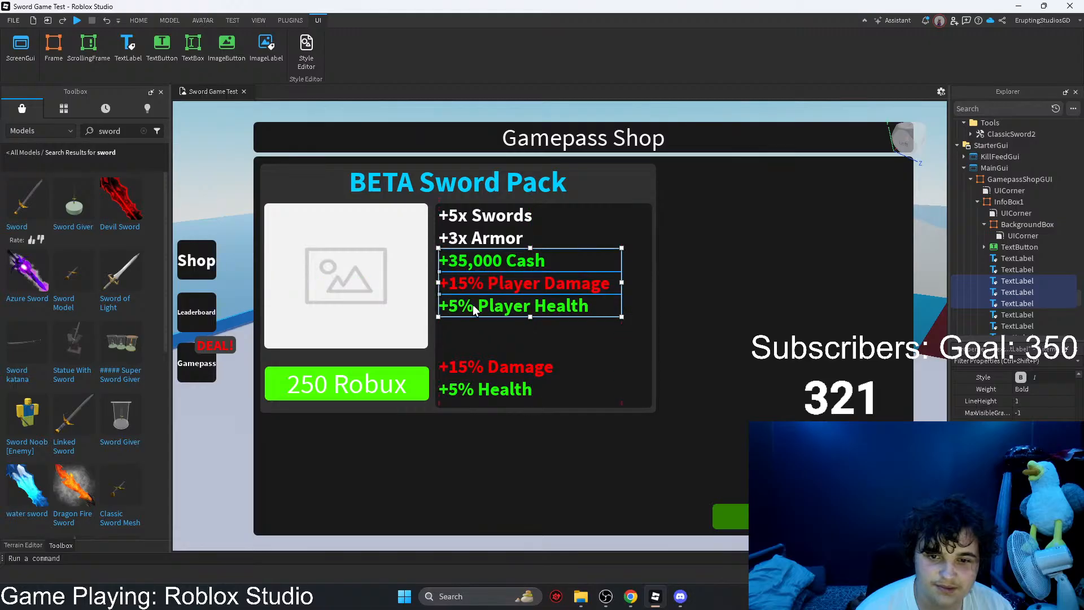
# Step: Delete the two leftover "+15% Damage" and "+5% Health" labels from the lower part of the background box
pyautogui.click(476, 347)
pyautogui.click(477, 368)
pyautogui.keyDown('ctrl'); pyautogui.click(479, 391); pyautogui.keyUp('ctrl')
pyautogui.press('Delete')
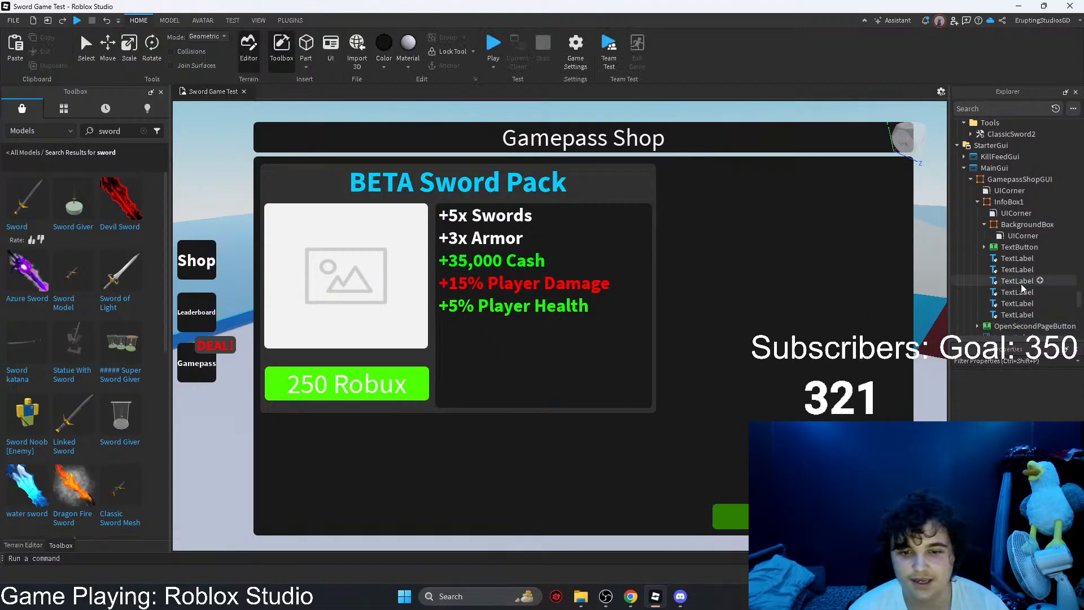
# Step: Change the cash perk label's text to "+45,000 Cash"
pyautogui.click(1019, 292)
pyautogui.click(372, 384)
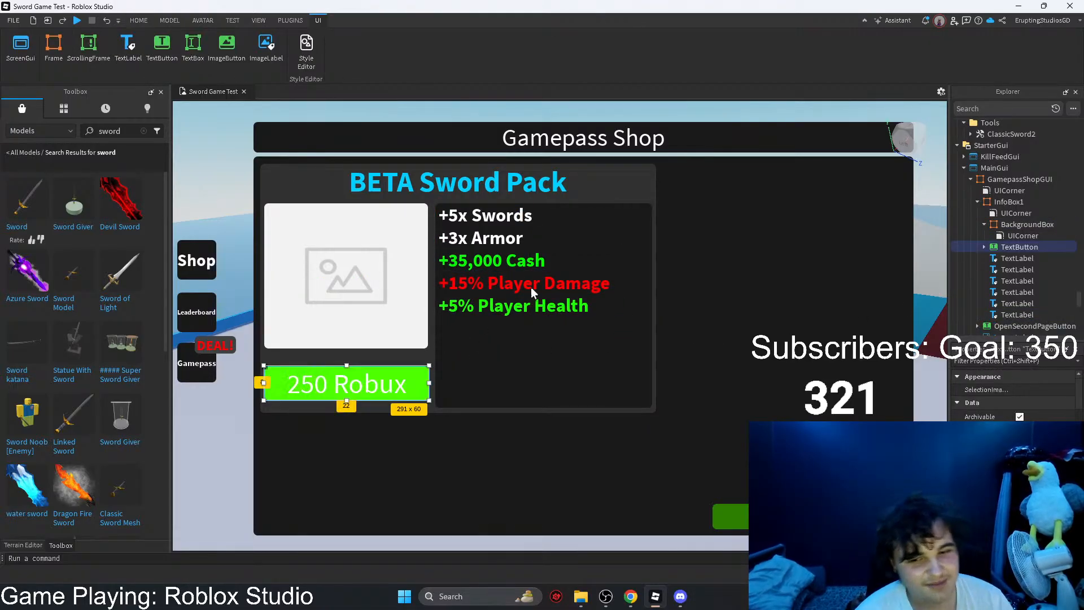
pyautogui.click(514, 259)
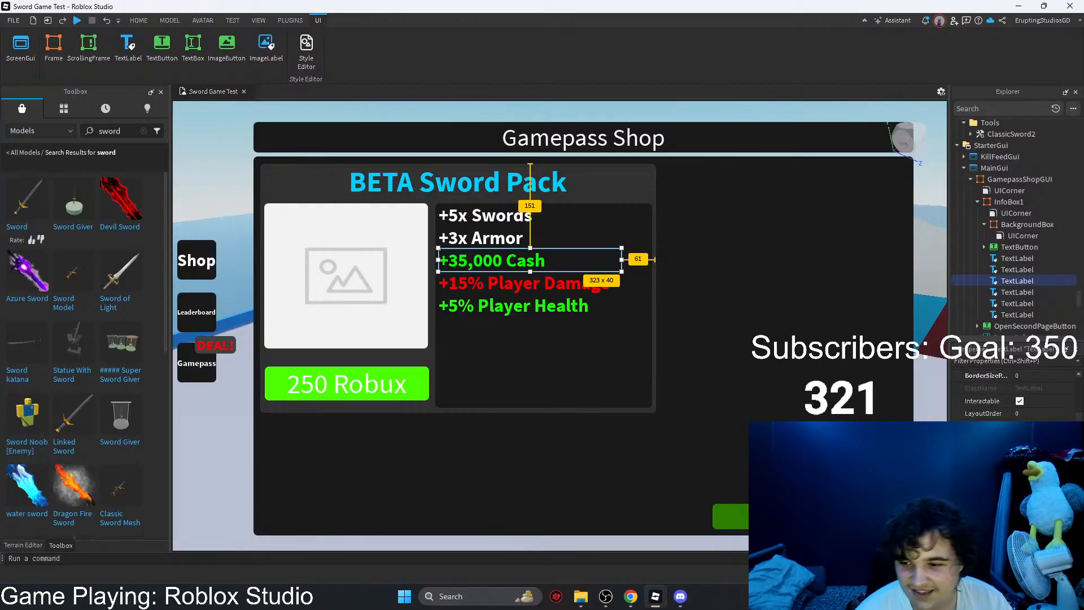
pyautogui.scroll(-6, 1016, 452)
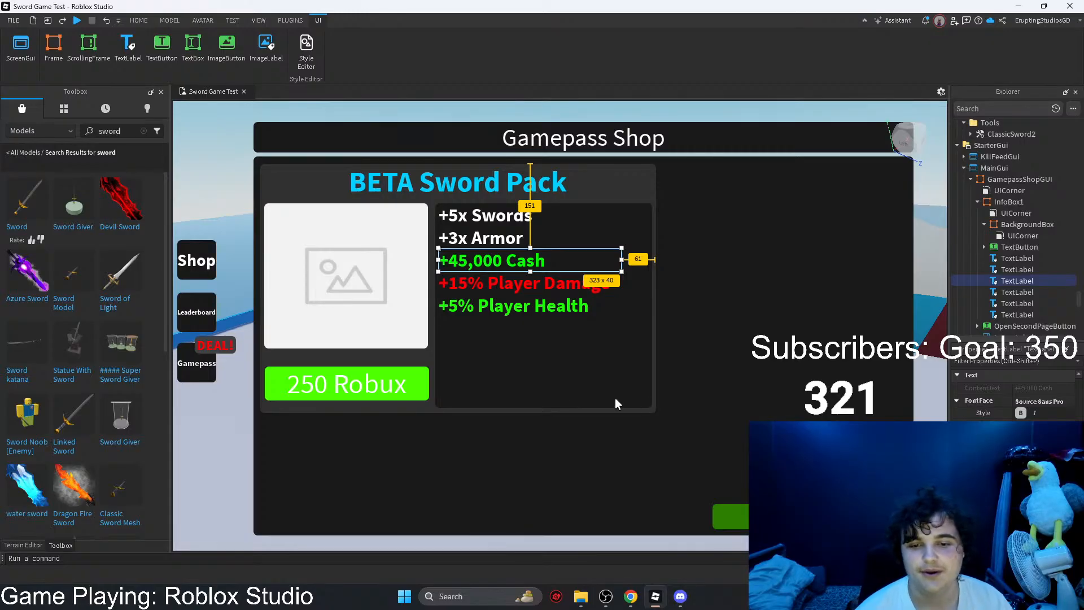
pyautogui.click(558, 392)
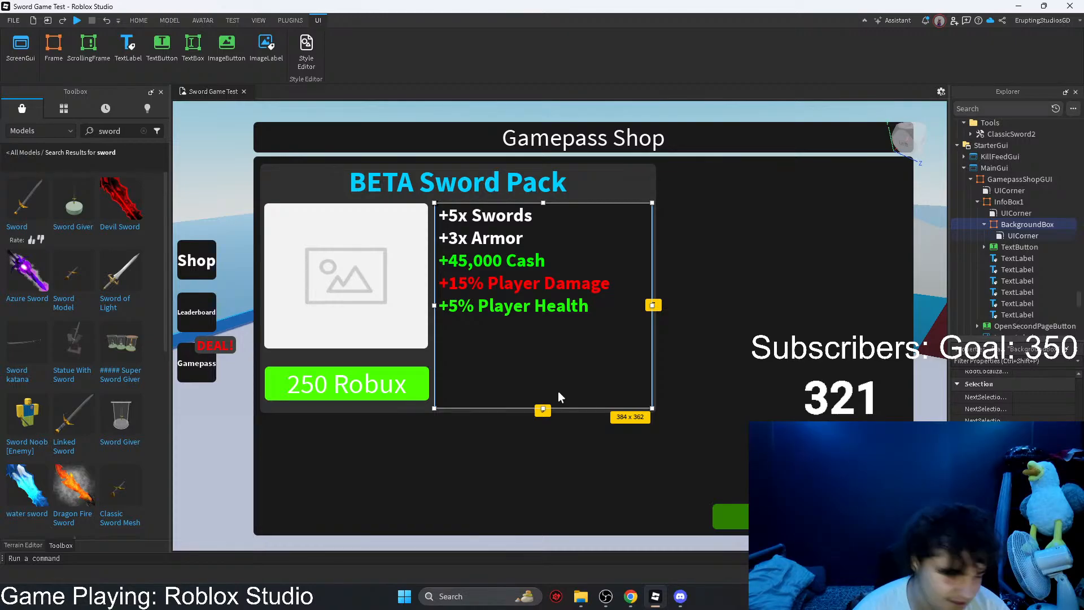
# Step: Switch to Chrome, check the DevForum custom swords thread and the Tool Save System Roblox chat, and return to Roblox Studio
pyautogui.click(630, 596)
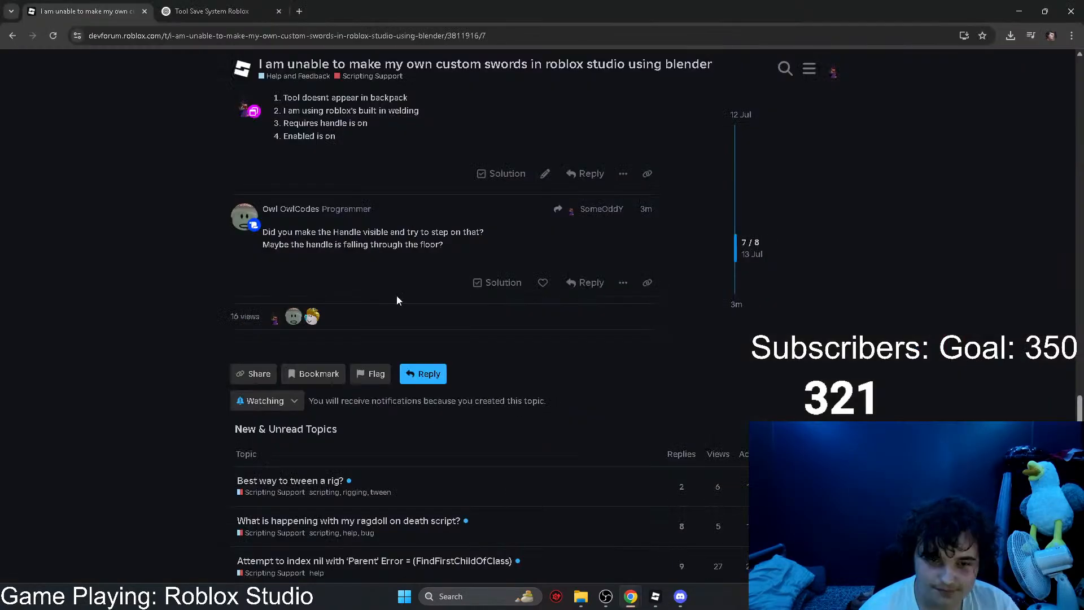
pyautogui.scroll(10, 303, 144)
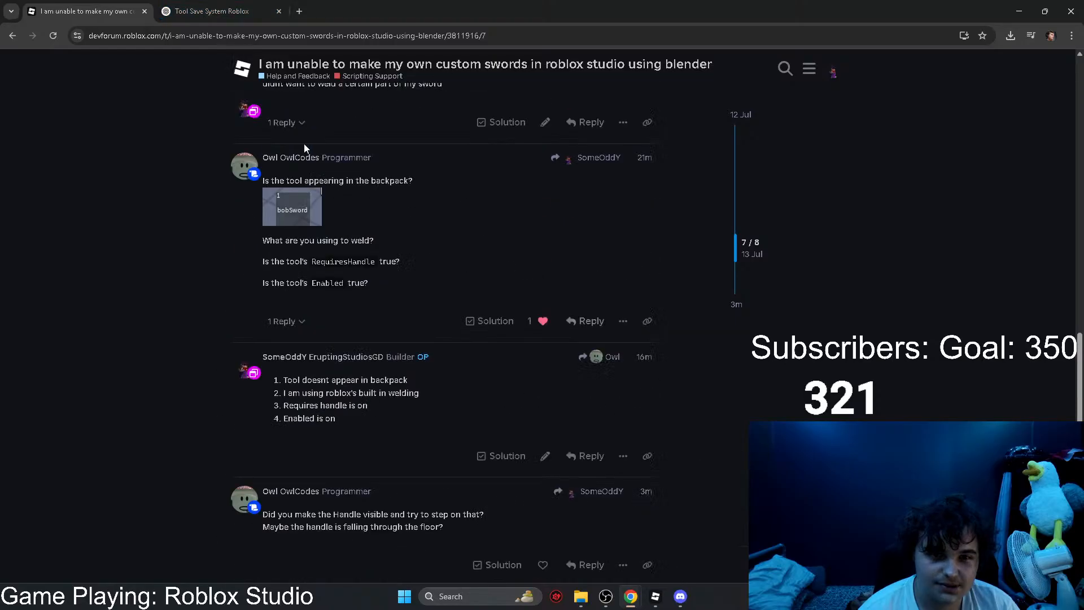
pyautogui.click(238, 14)
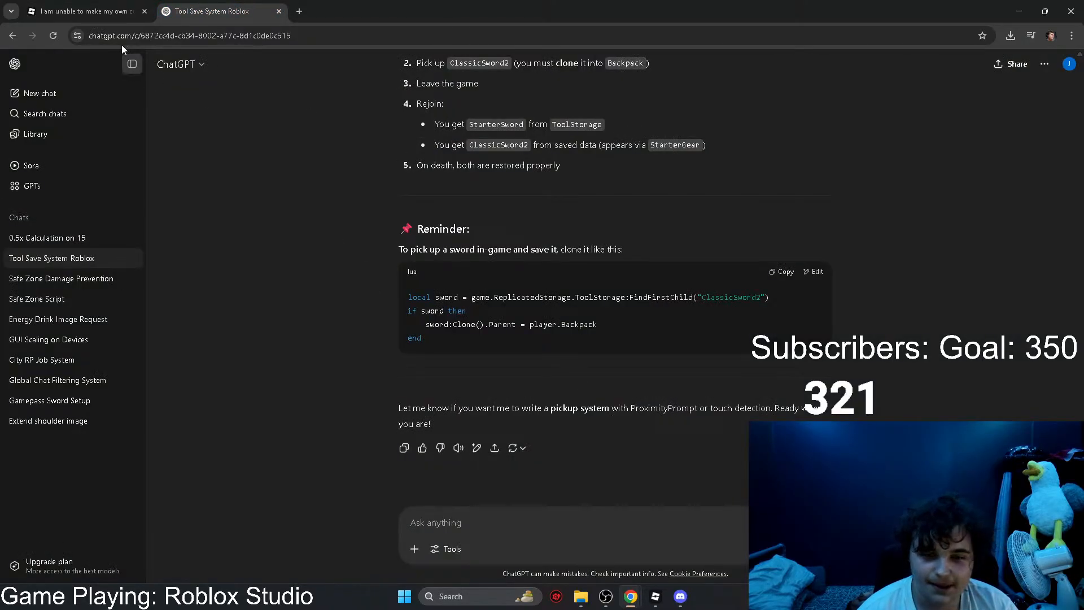
pyautogui.click(85, 11)
pyautogui.click(655, 596)
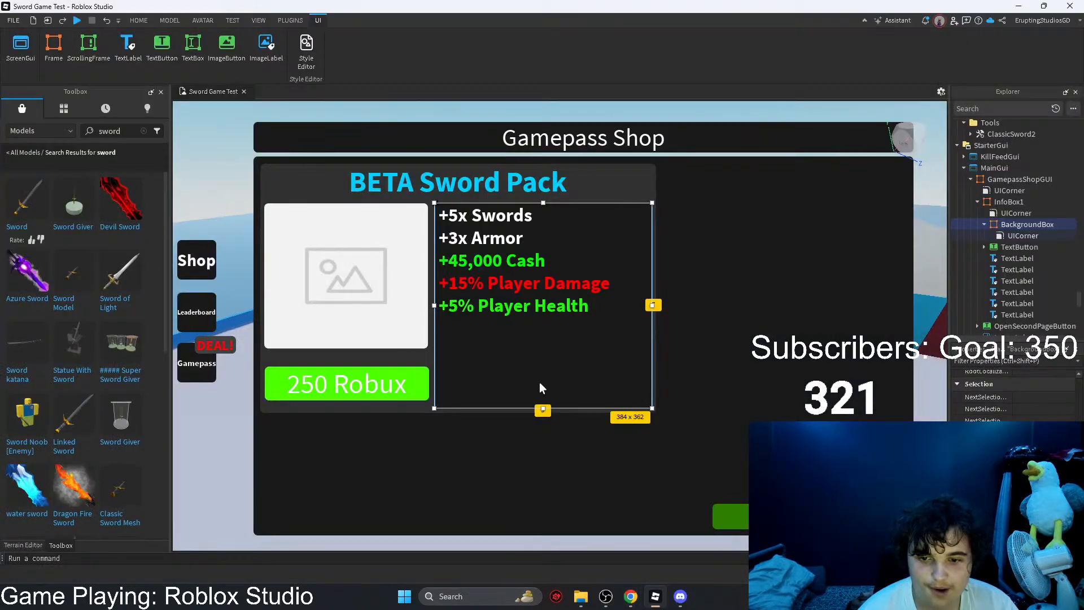
pyautogui.click(713, 351)
pyautogui.click(426, 355)
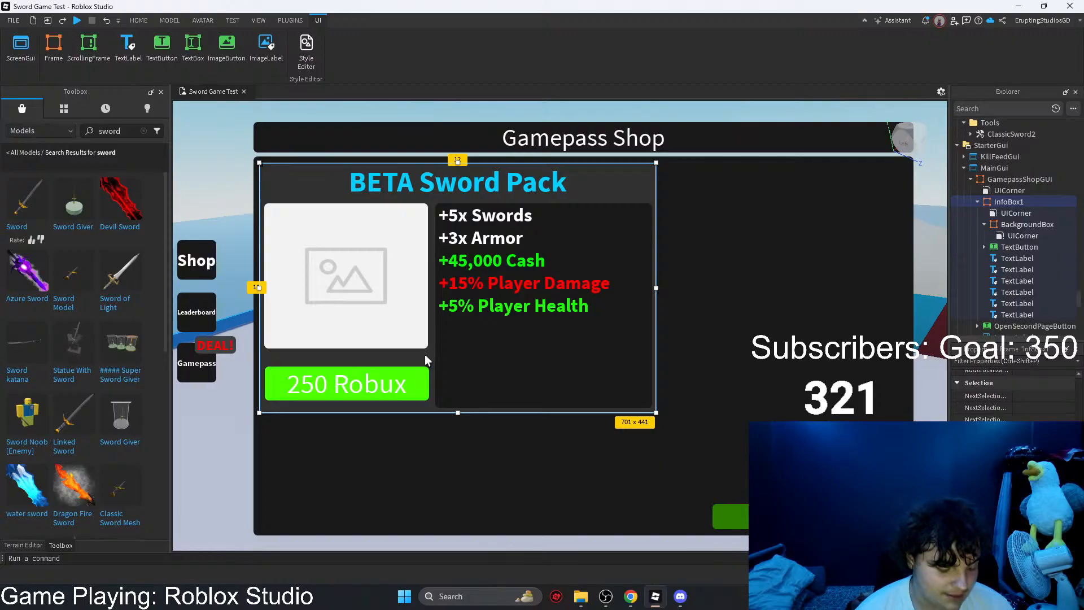
pyautogui.click(756, 334)
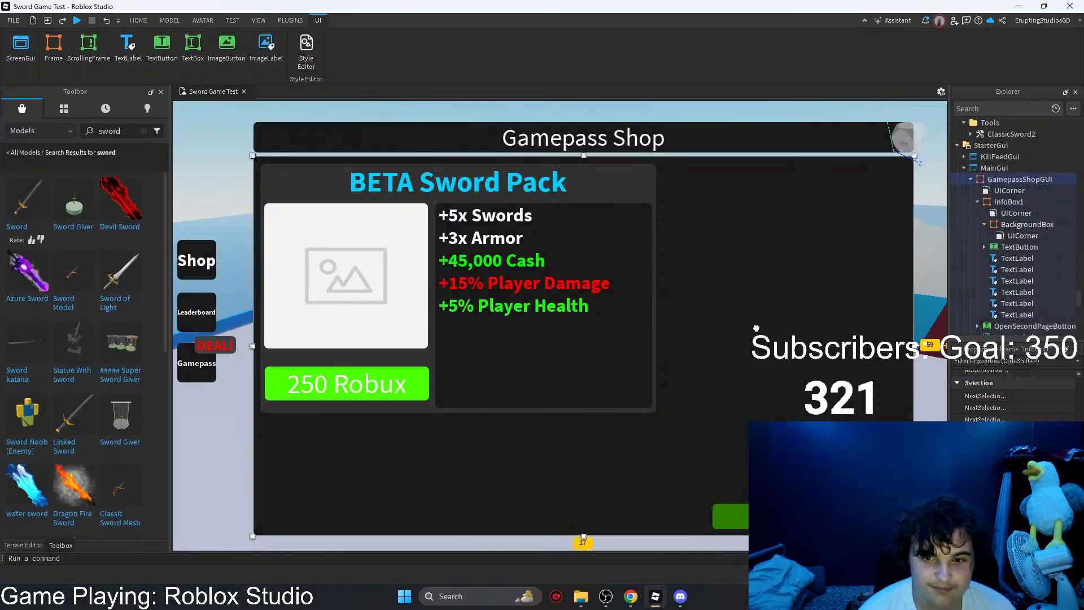
# Step: Duplicate the BETA Sword Pack title label into InfoBox1 and move the copy right and slightly down, past the card's right edge
pyautogui.click(413, 176)
pyautogui.hotkey('ctrl', 'c')
pyautogui.hotkey('ctrl', 'v')
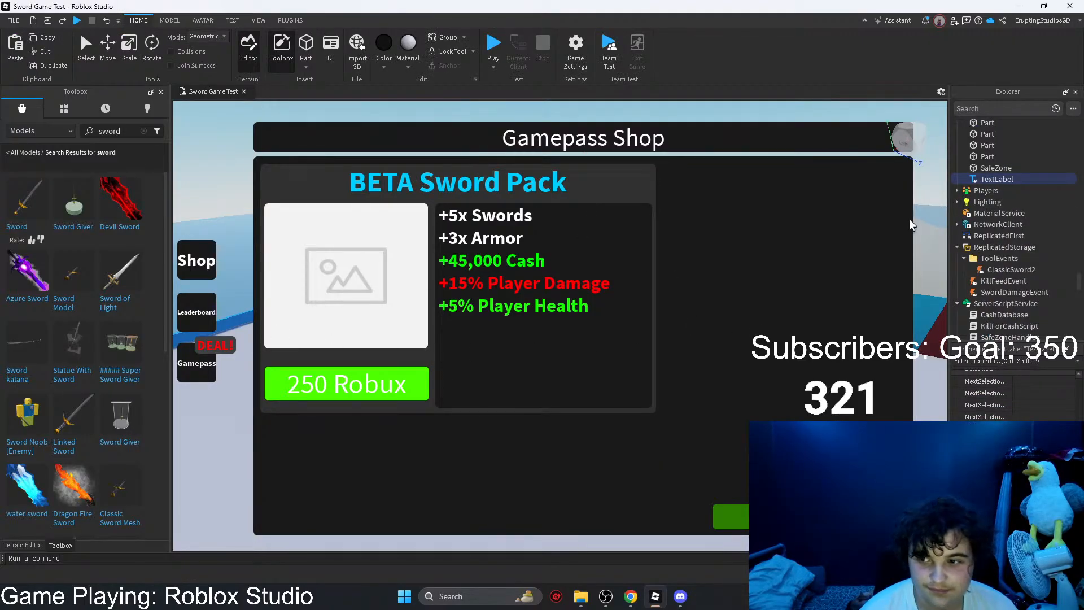
pyautogui.scroll(-9, 993, 272)
pyautogui.moveTo(994, 179)
pyautogui.mouseDown()
pyautogui.moveTo(994, 272)
pyautogui.moveTo(1012, 254)
pyautogui.moveTo(1005, 190)
pyautogui.mouseUp()
pyautogui.click(1010, 273)
pyautogui.click(1016, 291)
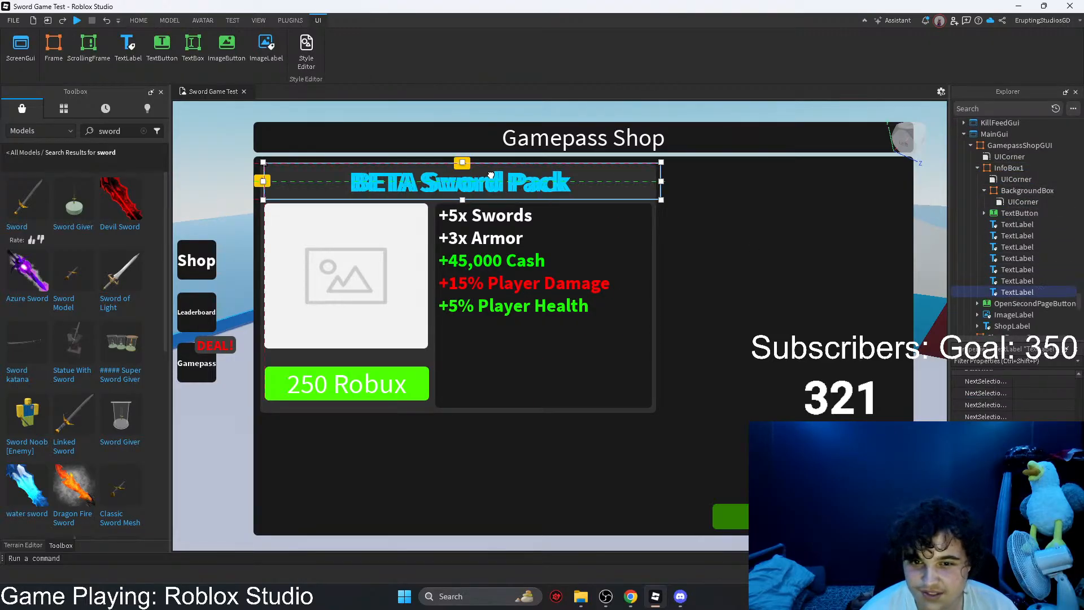
pyautogui.moveTo(491, 176); pyautogui.dragTo(649, 191)
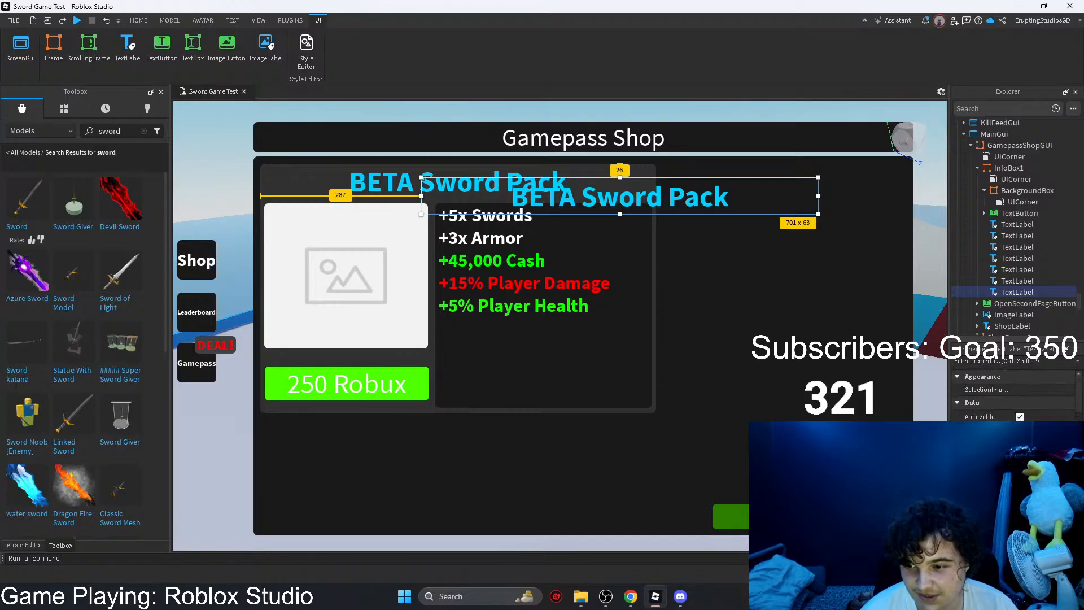
# Step: Change the duplicated title label's text to "DEAL!" and set its text colour to red #ff0004
pyautogui.scroll(-1, 1015, 398)
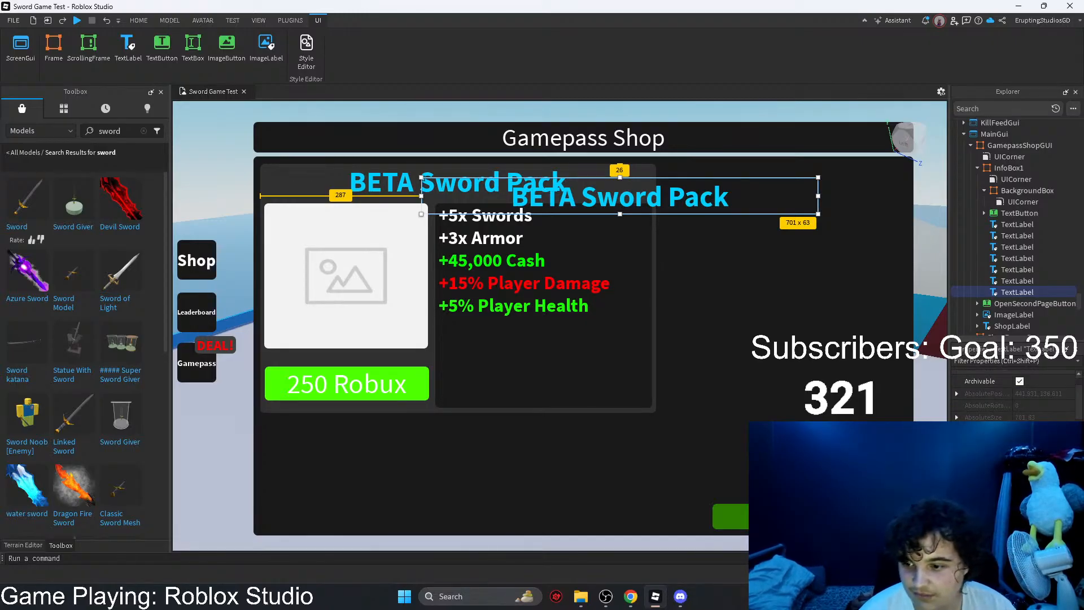
pyautogui.scroll(1, 1015, 398)
pyautogui.scroll(-5, 1014, 398)
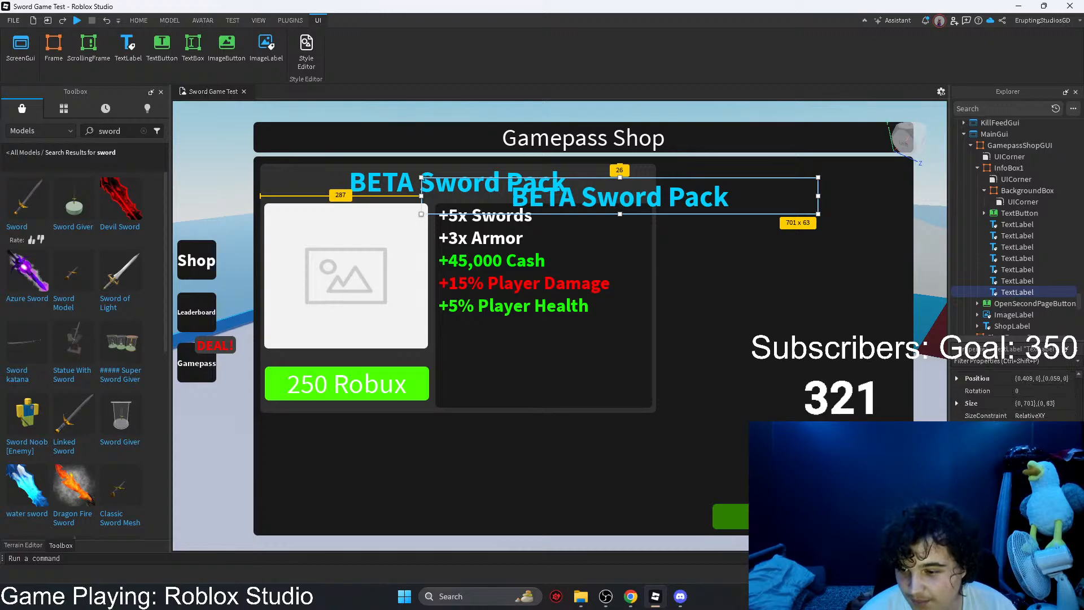
pyautogui.scroll(-3, 1014, 398)
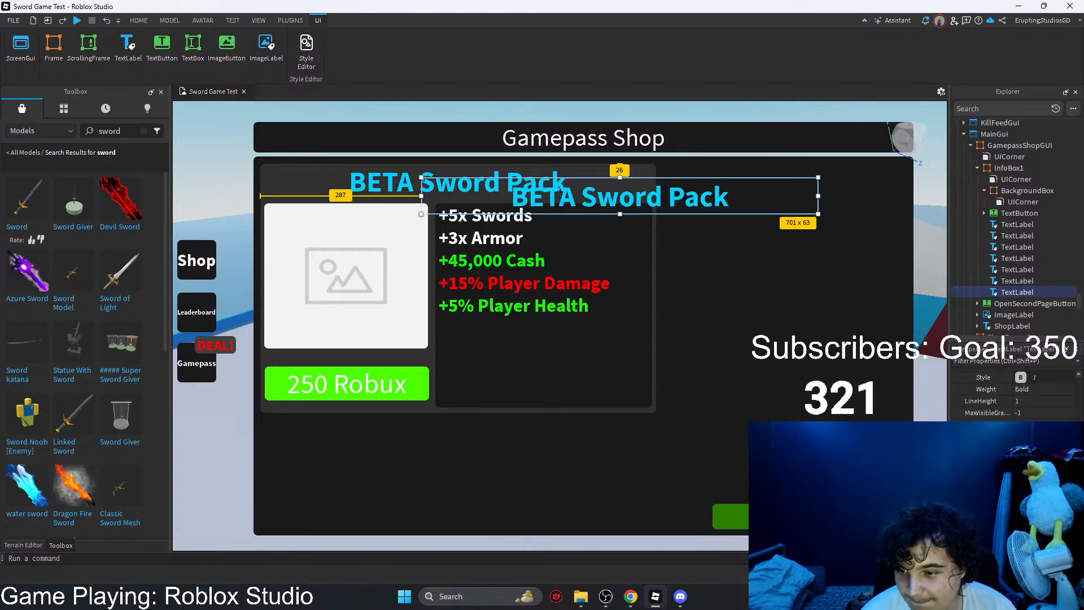
pyautogui.write('DEAL!')
pyautogui.press('Return')
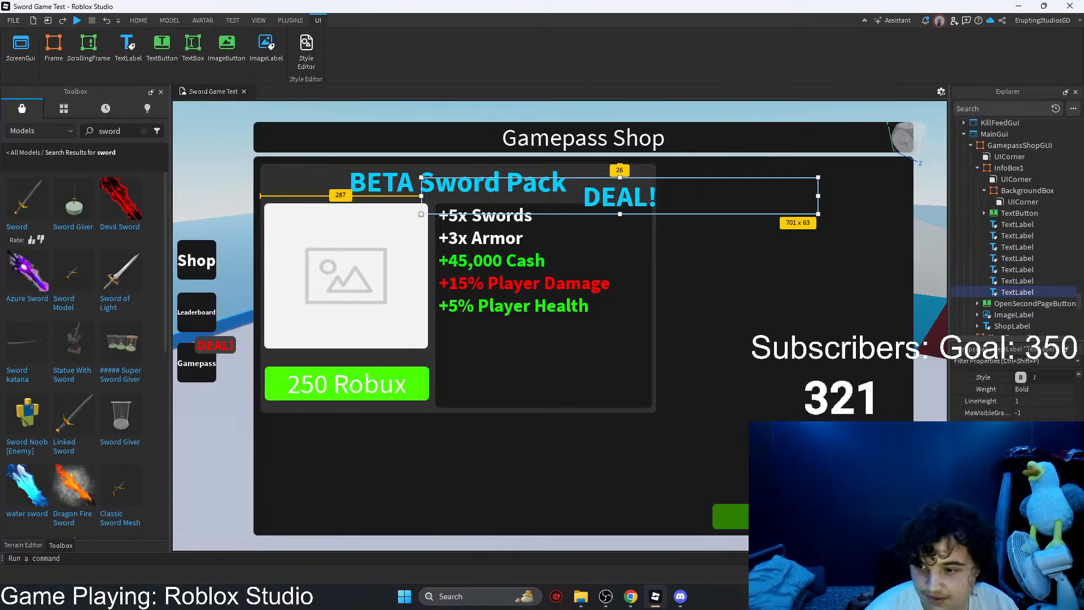
pyautogui.click(1019, 484)
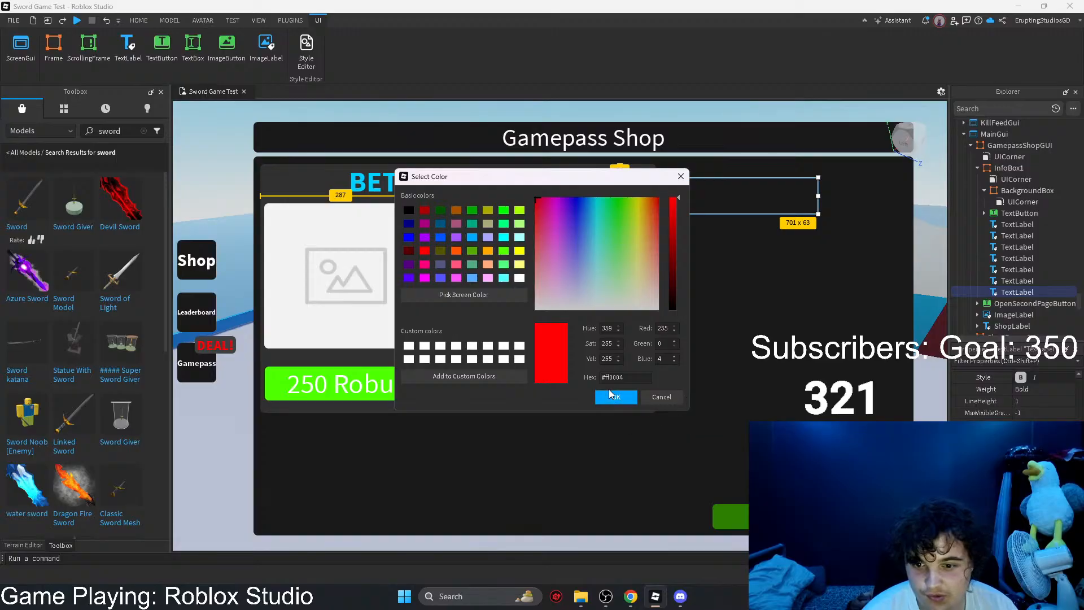
pyautogui.click(613, 397)
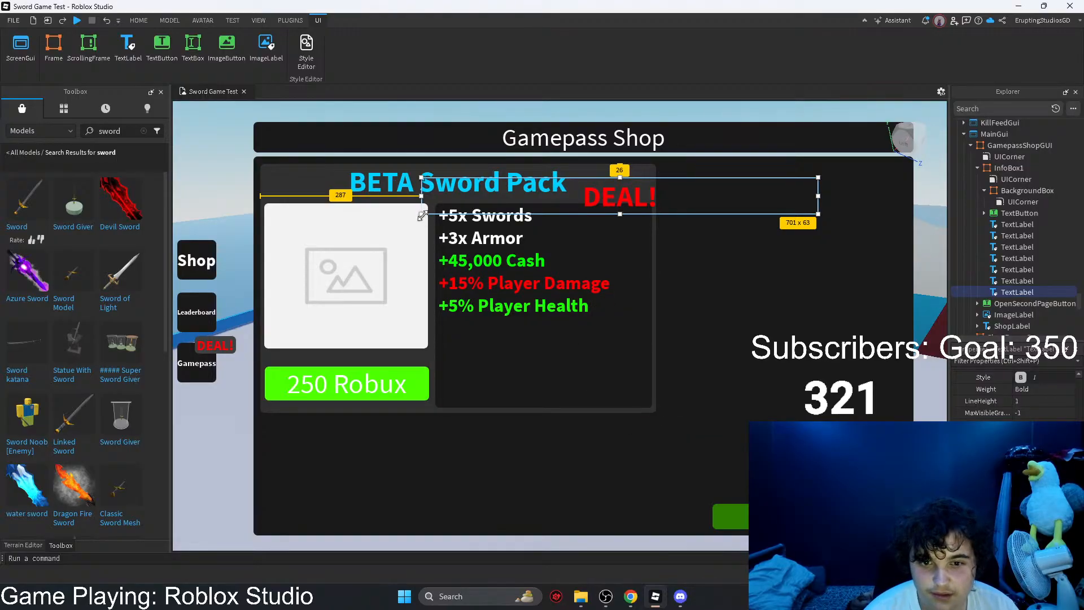
# Step: Shrink the large DEAL! label to about 126 x 59 and move it onto the card's upper-right corner
pyautogui.moveTo(421, 214); pyautogui.dragTo(721, 226)
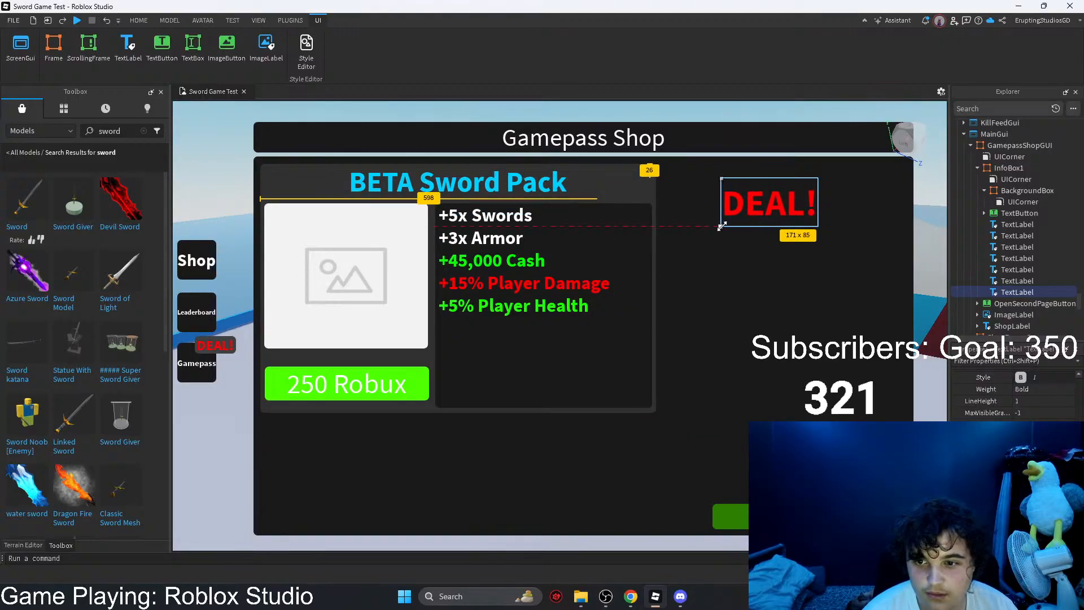
pyautogui.moveTo(790, 217); pyautogui.dragTo(653, 181)
# Step: Rotate the card's DEAL! label by 17 degrees and nudge it slightly left over the card's upper-right corner
pyautogui.hotkey('ctrl', 'shift', 'p')
pyautogui.write('ROT')
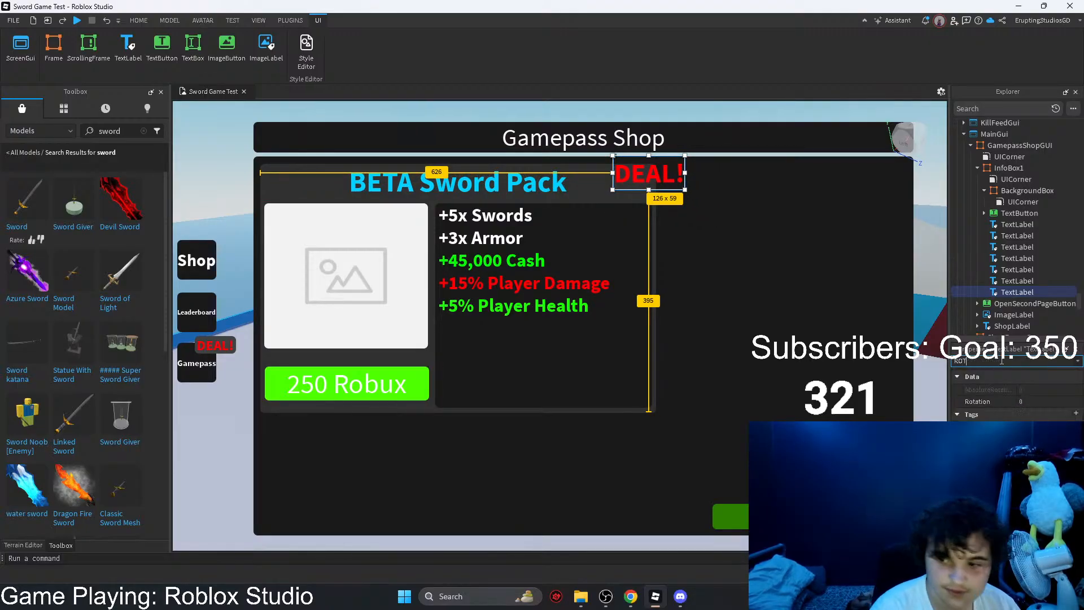
pyautogui.click(1030, 400)
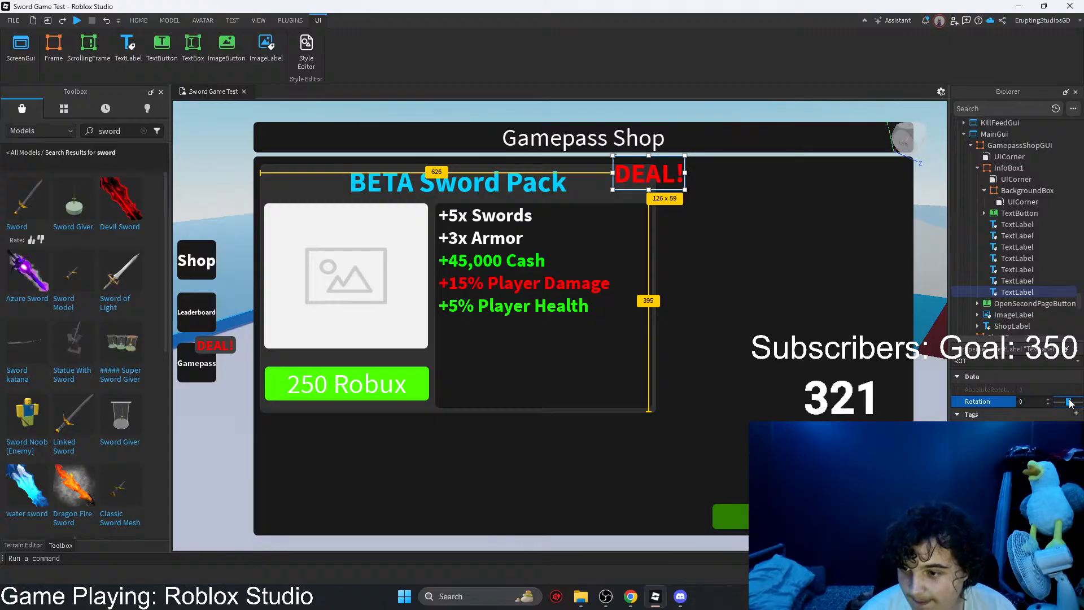
pyautogui.moveTo(1068, 402); pyautogui.dragTo(1063, 402)
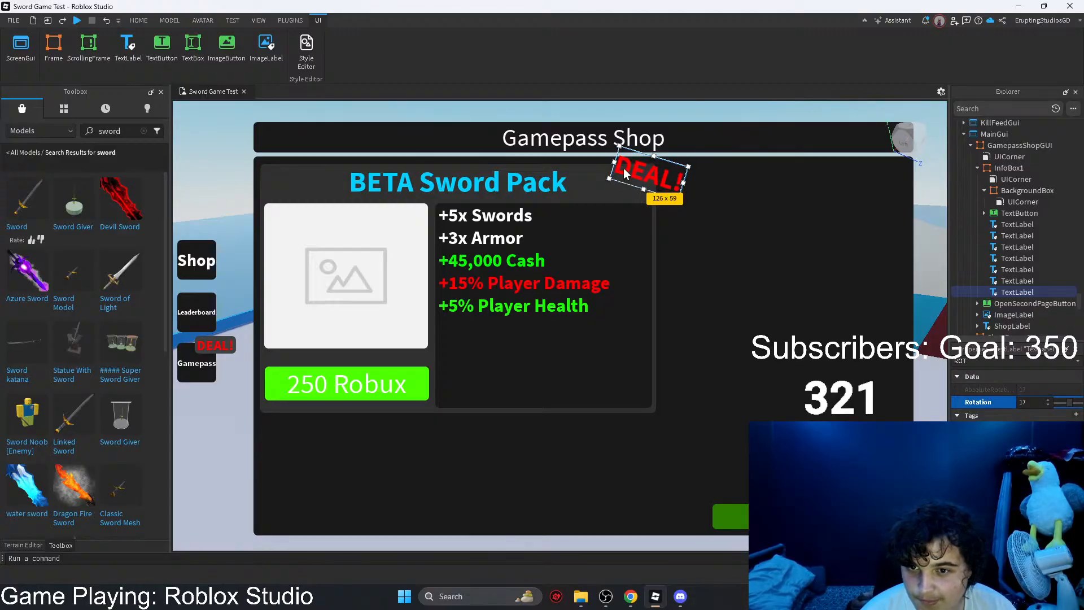
pyautogui.moveTo(649, 174); pyautogui.dragTo(635, 185)
pyautogui.click(758, 227)
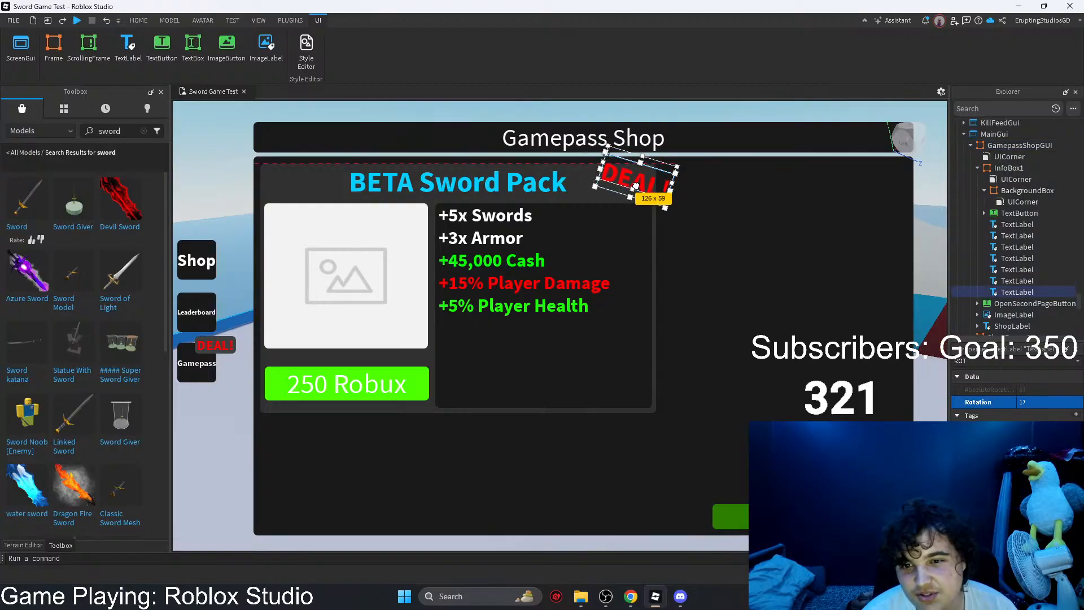
pyautogui.click(760, 218)
pyautogui.click(641, 183)
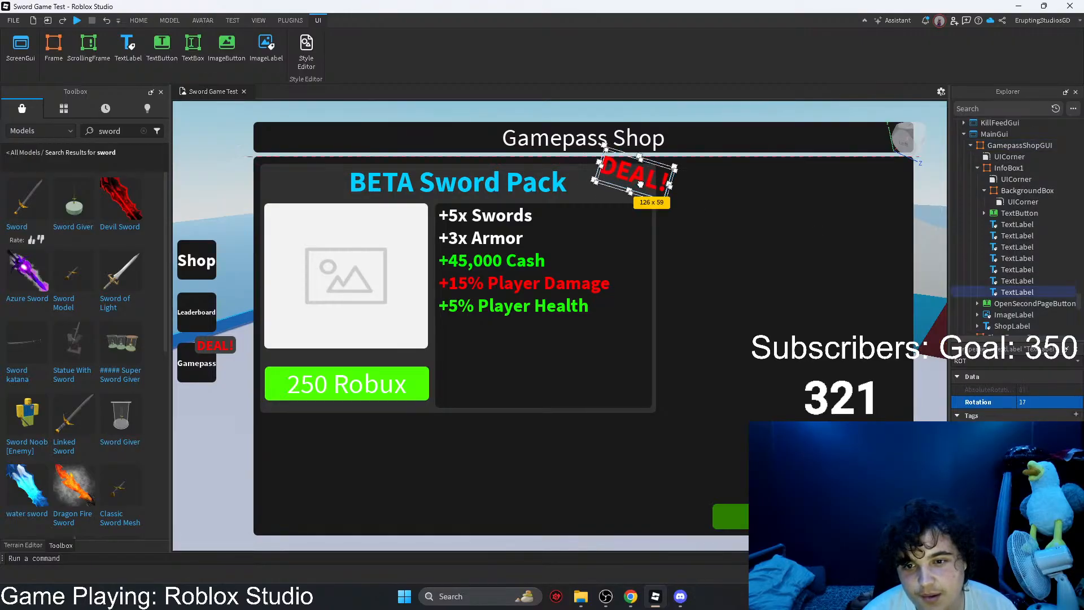
pyautogui.click(788, 265)
# Step: Lower the top edge of the 250 Robux button so it measures about 291 x 35
pyautogui.click(368, 381)
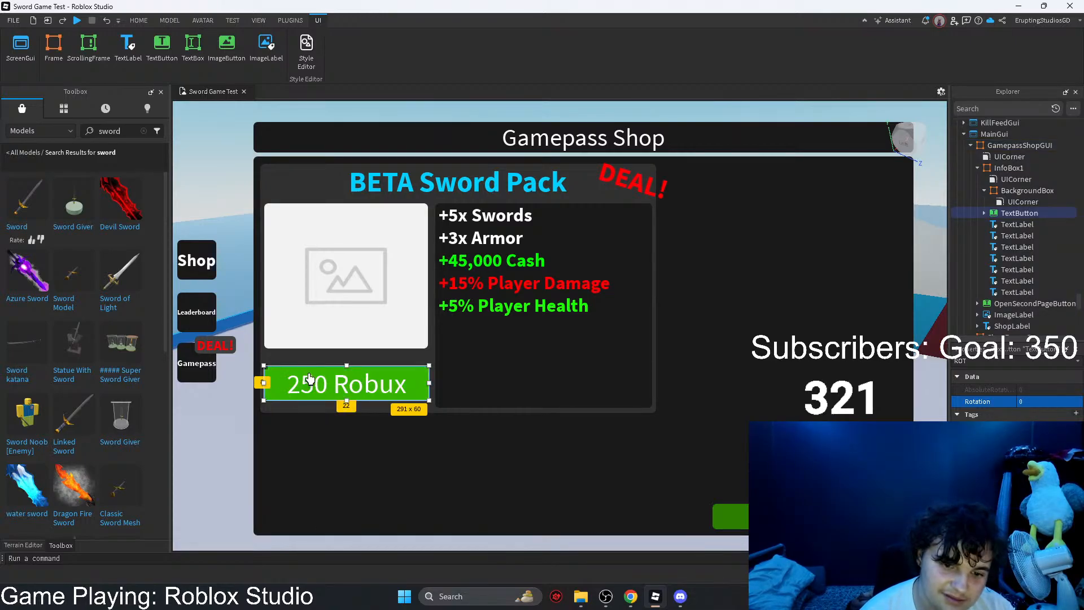
pyautogui.moveTo(348, 365); pyautogui.dragTo(347, 373)
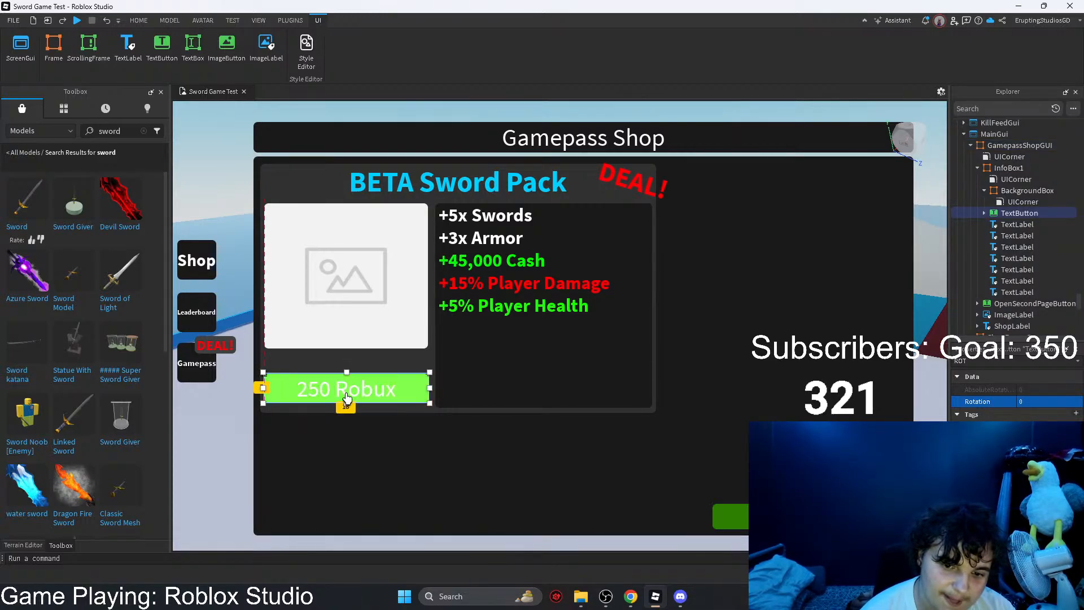
pyautogui.click(675, 370)
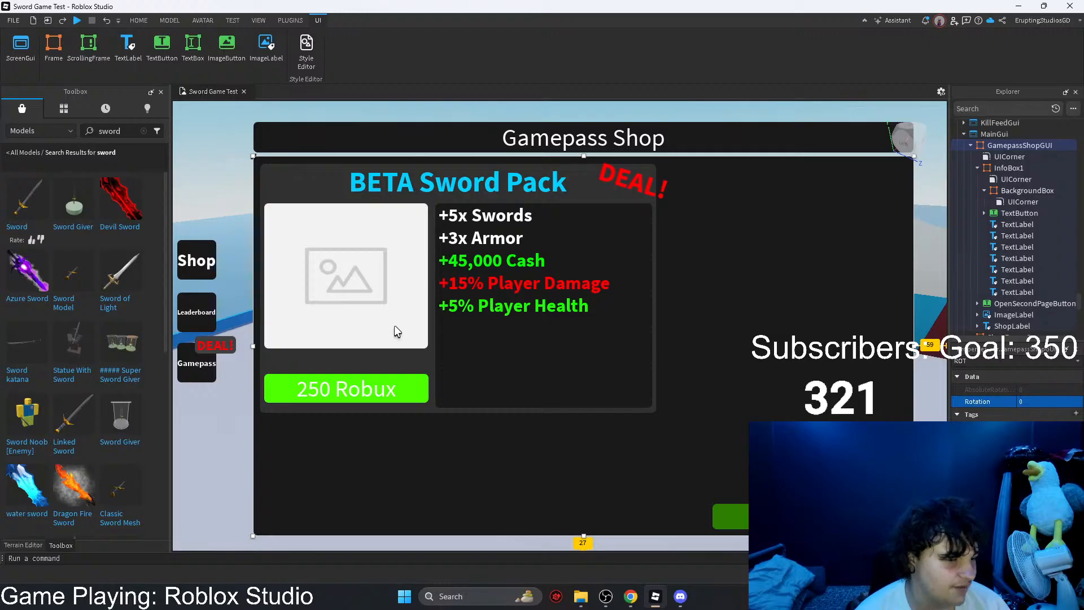
pyautogui.click(391, 390)
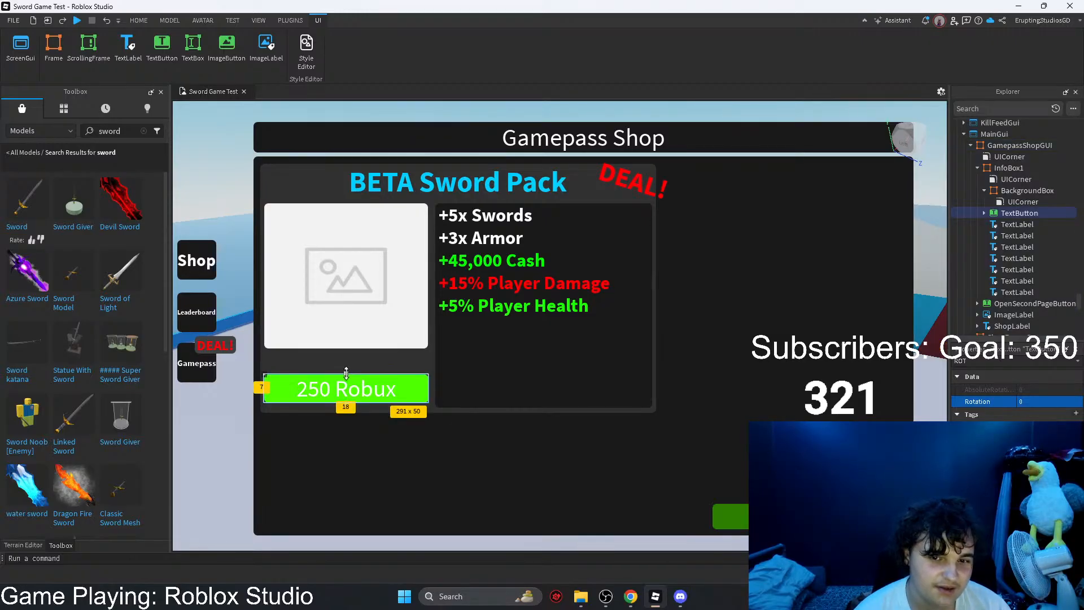
pyautogui.moveTo(346, 372); pyautogui.dragTo(346, 382)
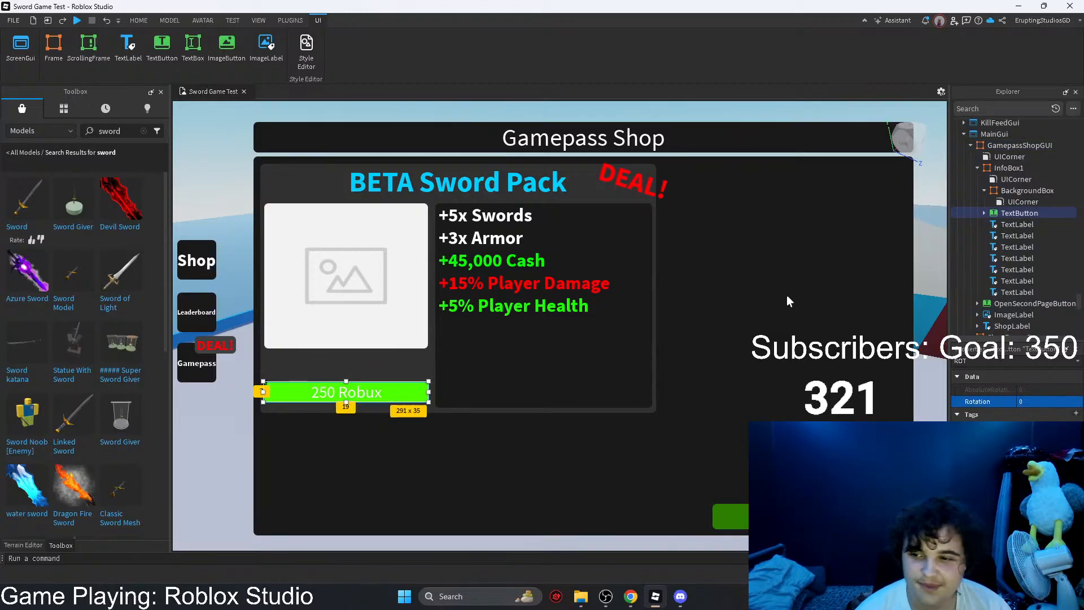
# Step: Paste a copy of the "+5x Swords" label and move it from Workspace into InfoBox1
pyautogui.click(1014, 224)
pyautogui.hotkey('ctrl', 'v')
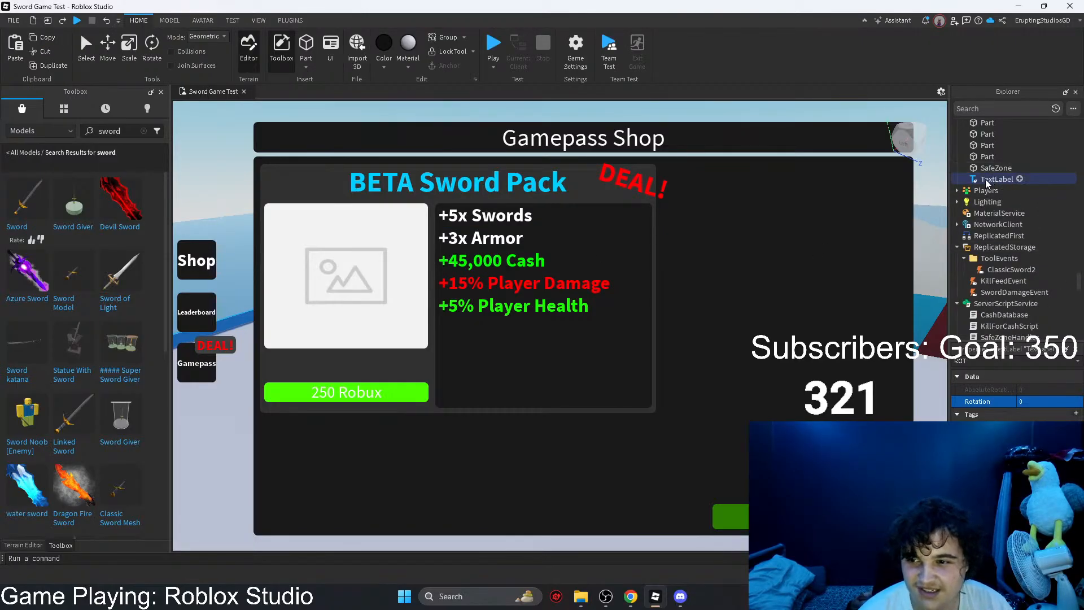
pyautogui.scroll(3, 989, 192)
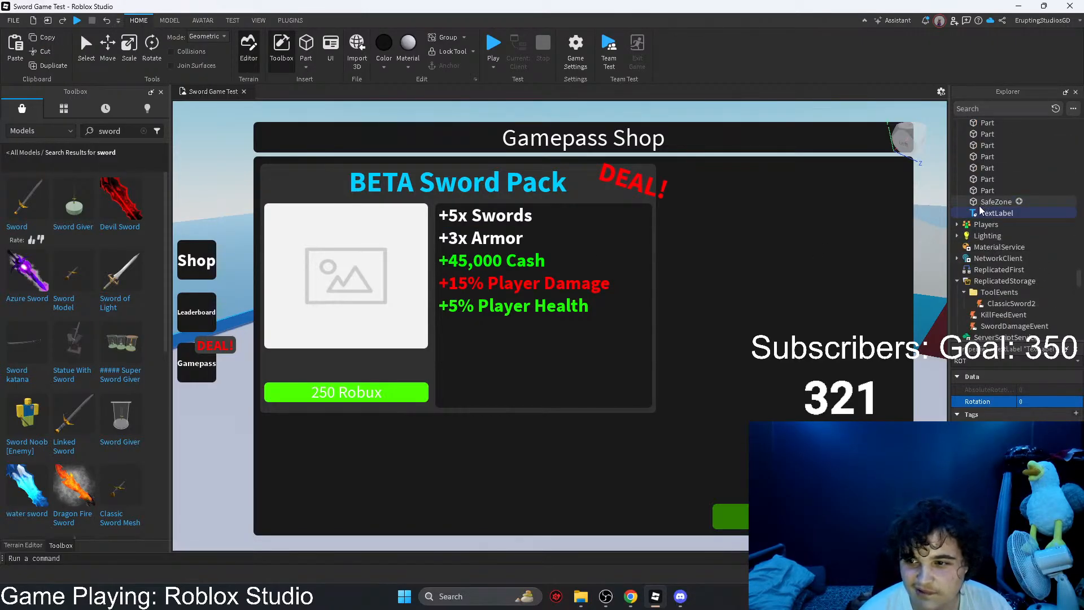
pyautogui.moveTo(981, 210)
pyautogui.mouseDown()
pyautogui.moveTo(1018, 250)
pyautogui.moveTo(1025, 285)
pyautogui.moveTo(996, 259)
pyautogui.moveTo(1000, 281)
pyautogui.moveTo(998, 216)
pyautogui.mouseUp()
pyautogui.scroll(-2, 1011, 291)
pyautogui.click(1005, 259)
pyautogui.click(1005, 269)
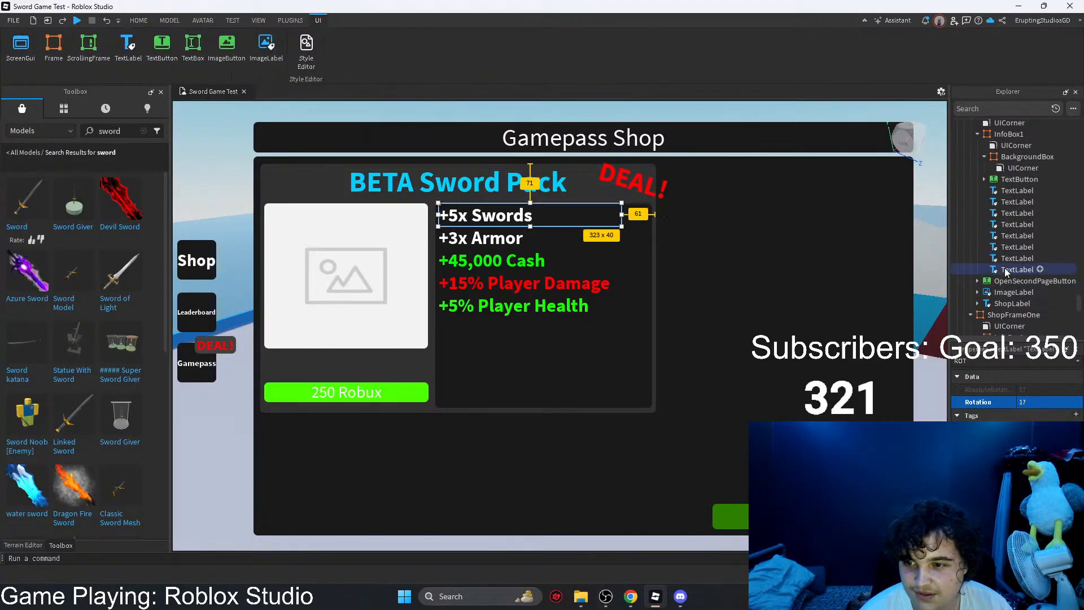
# Step: Place the copied "+5x Swords" label directly above the 250 Robux button and resize it to about 289 x 44
pyautogui.moveTo(527, 213); pyautogui.dragTo(340, 368)
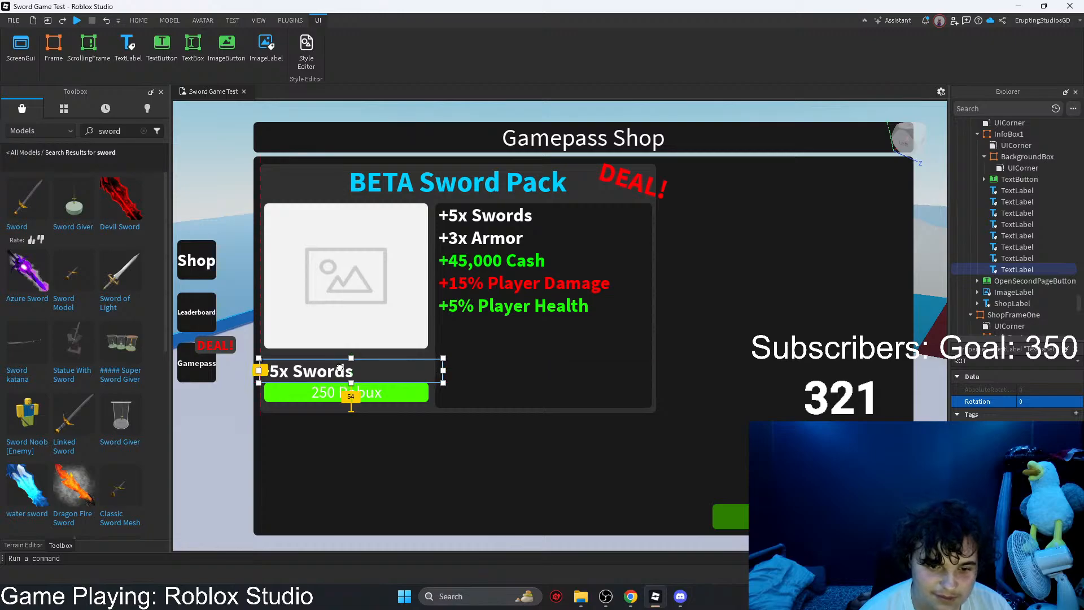
pyautogui.moveTo(443, 370); pyautogui.dragTo(428, 370)
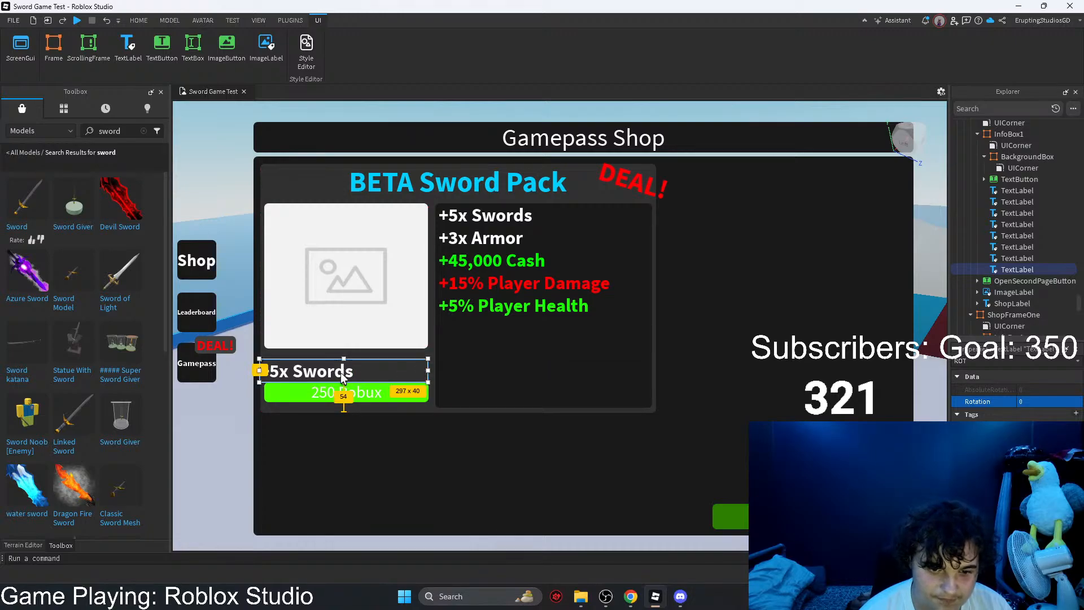
pyautogui.moveTo(259, 371); pyautogui.dragTo(263, 371)
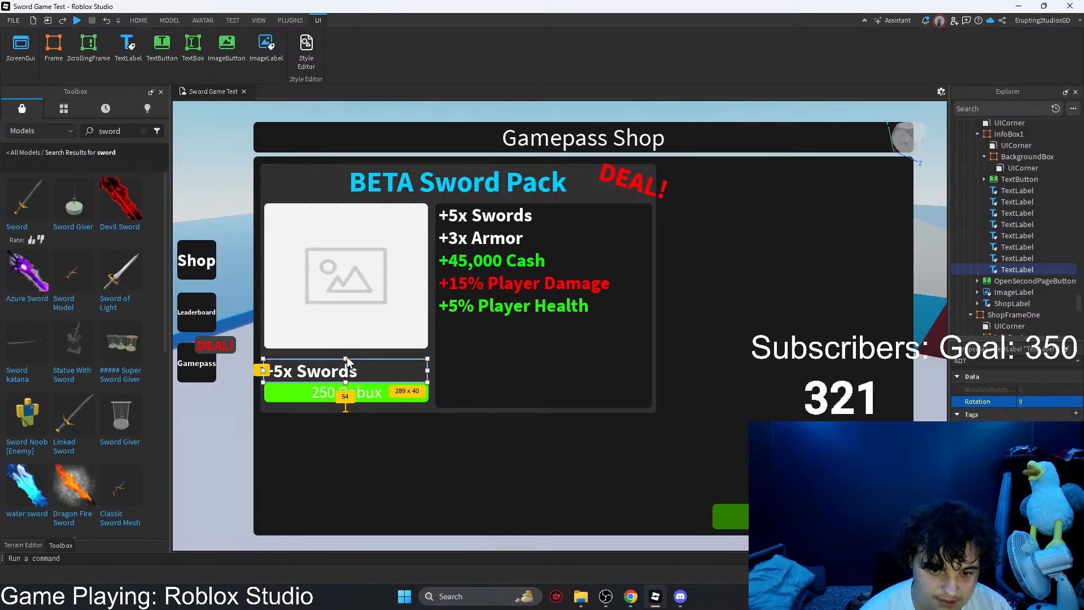
pyautogui.moveTo(347, 362); pyautogui.dragTo(346, 357)
# Step: Clear the property filter and change the copied label's text to "350 Robux"
pyautogui.press('BackSpace')
pyautogui.press('BackSpace')
pyautogui.press('BackSpace')
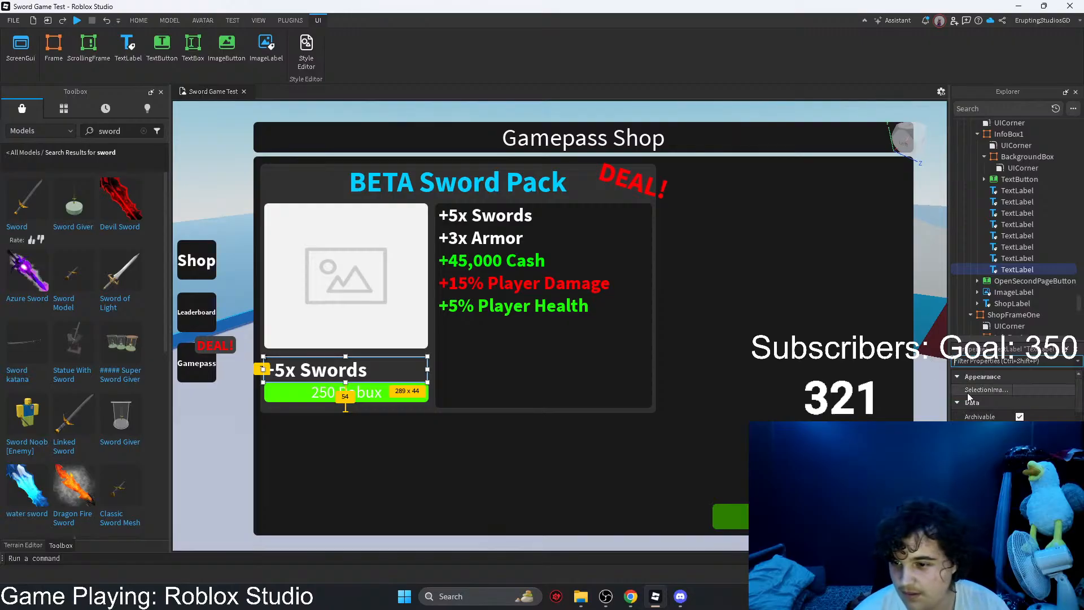
pyautogui.scroll(-5, 1016, 396)
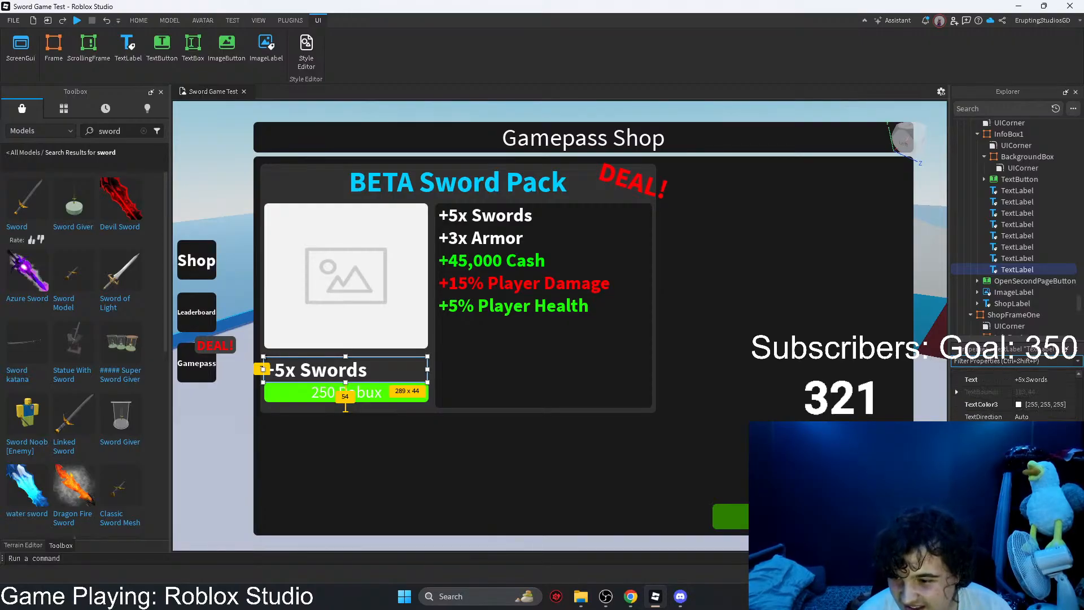
pyautogui.scroll(5, 1016, 403)
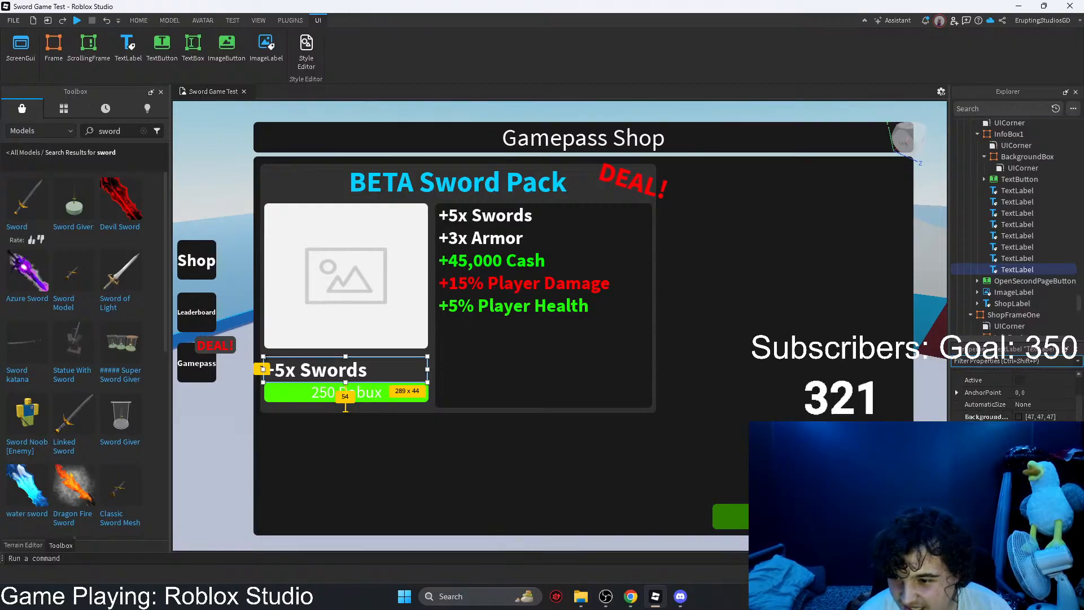
pyautogui.scroll(-8, 1016, 396)
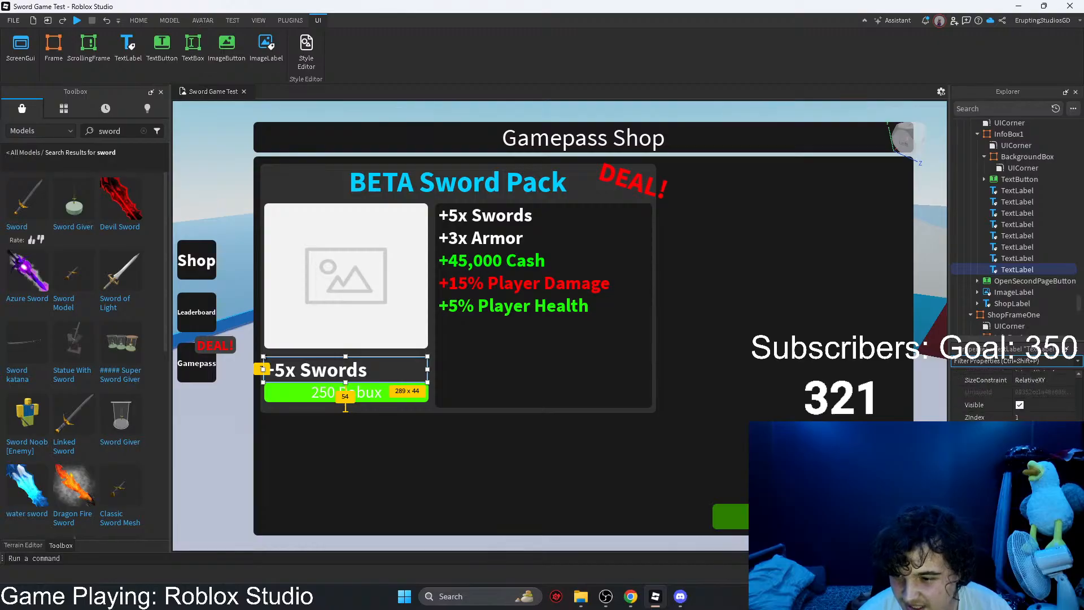
pyautogui.scroll(5, 1016, 395)
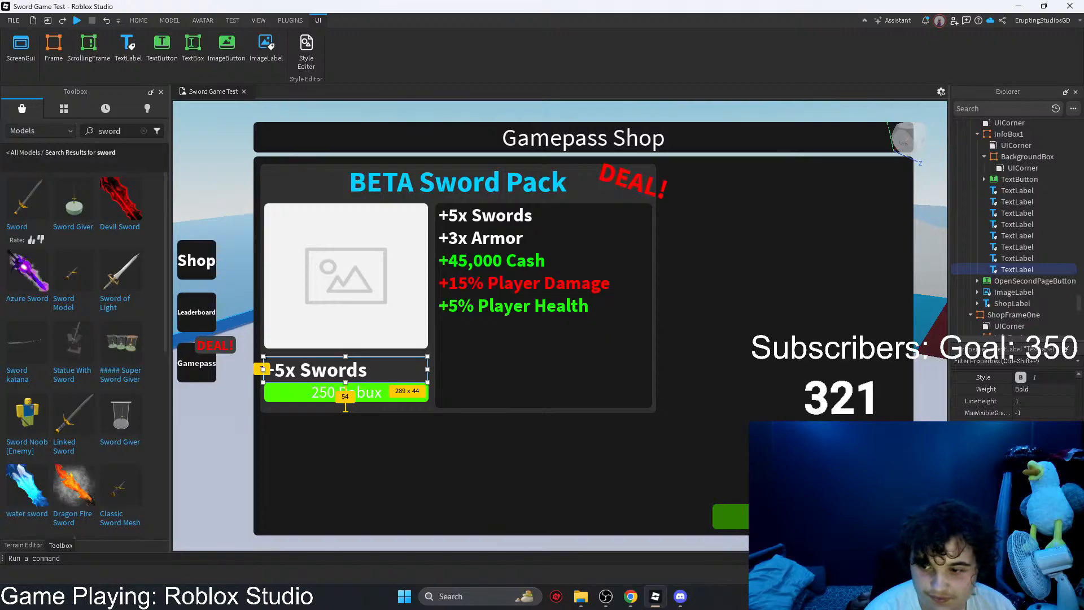
pyautogui.press('Return')
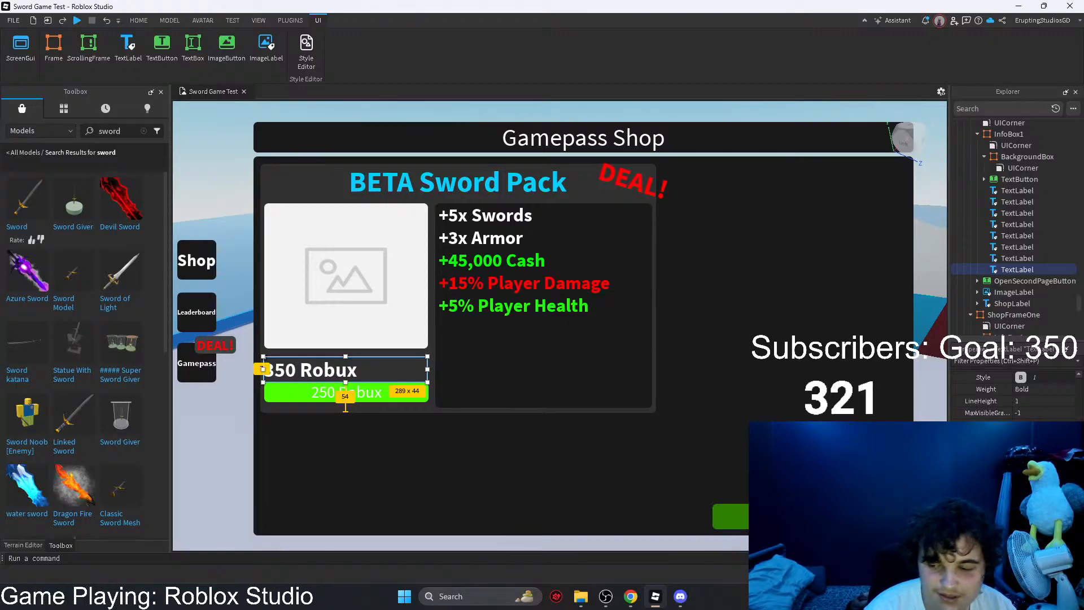
# Step: Centre the "350 Robux" label's text horizontally
pyautogui.hotkey('ctrl', 'shift', 'p')
pyautogui.write('tex')
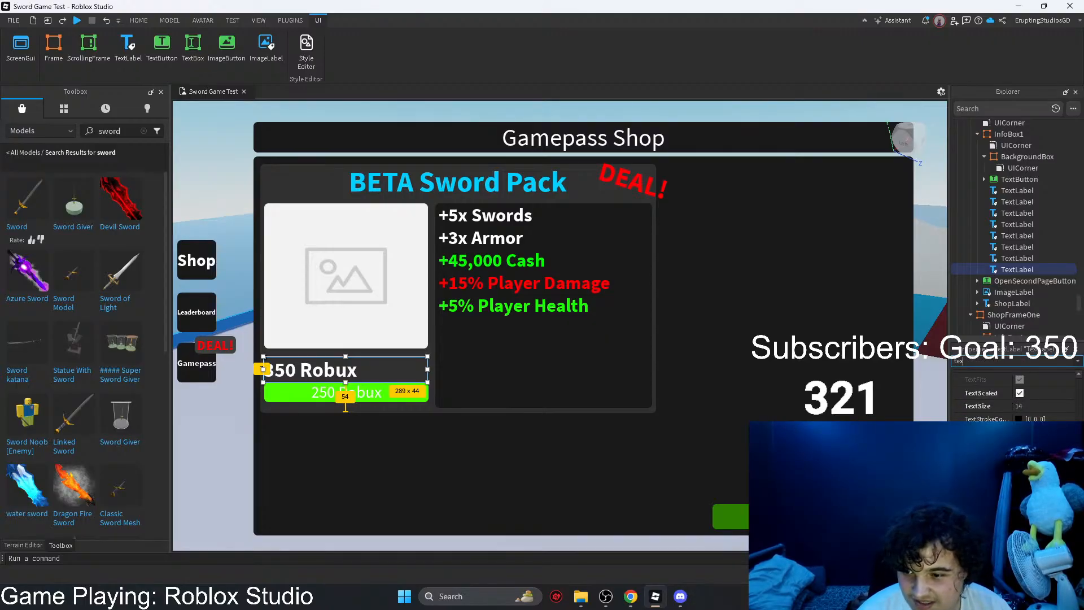
pyautogui.click(1045, 484)
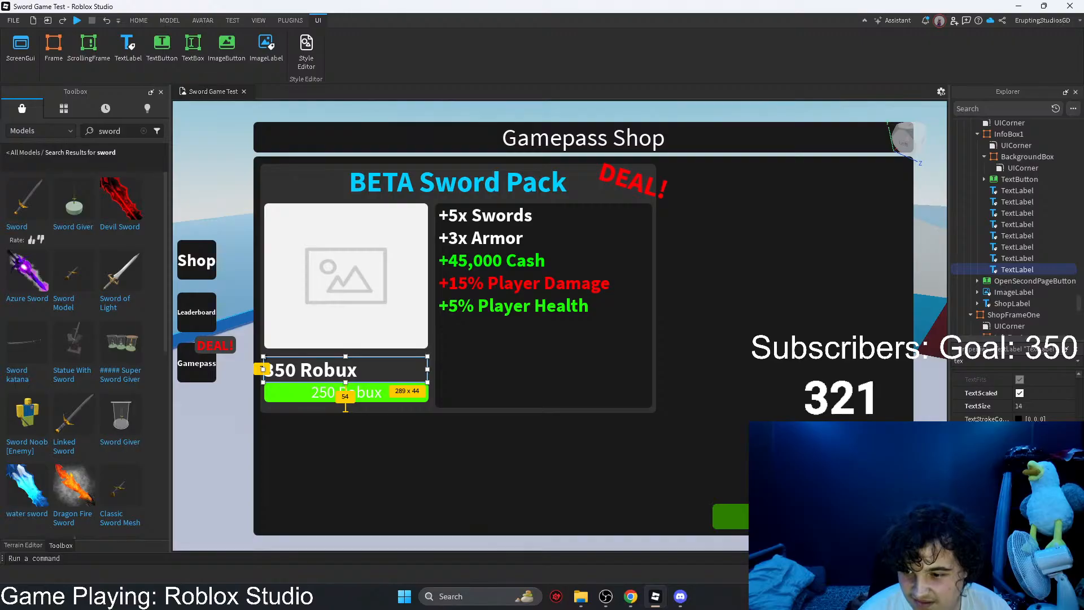
pyautogui.click(1044, 508)
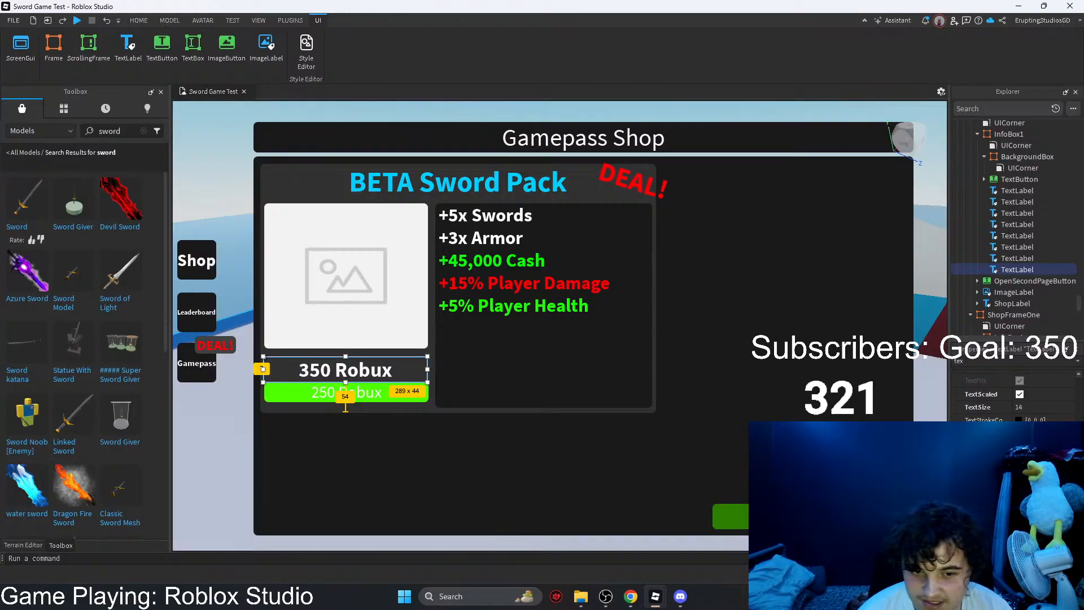
# Step: Shrink the 350 Robux label to about 289 x 37 and enlarge the 250 Robux button to about 291 x 43
pyautogui.doubleClick(979, 362)
pyautogui.press('BackSpace')
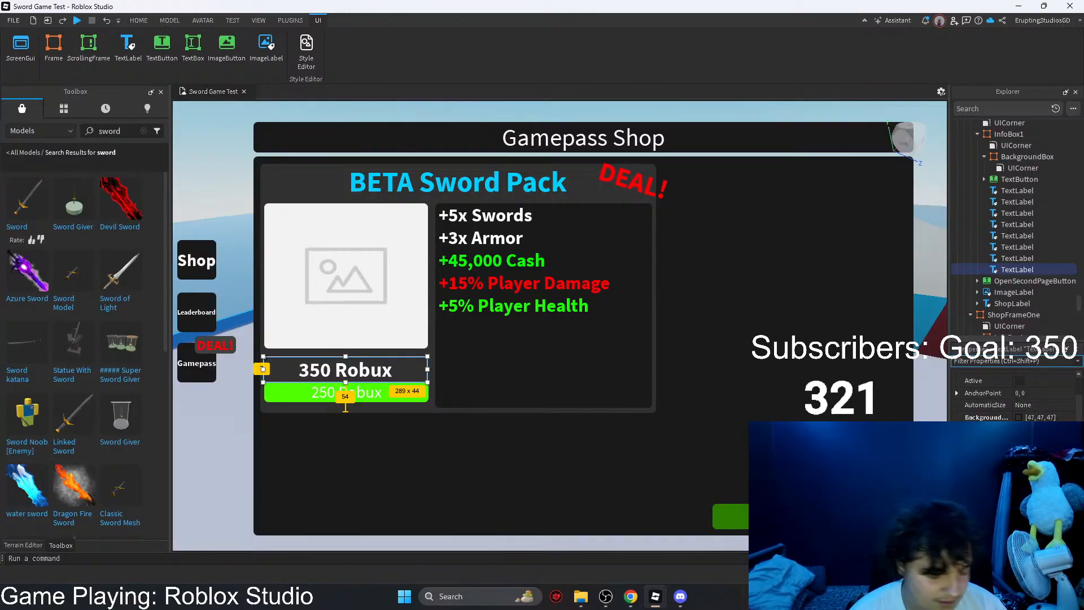
pyautogui.scroll(-10, 1042, 411)
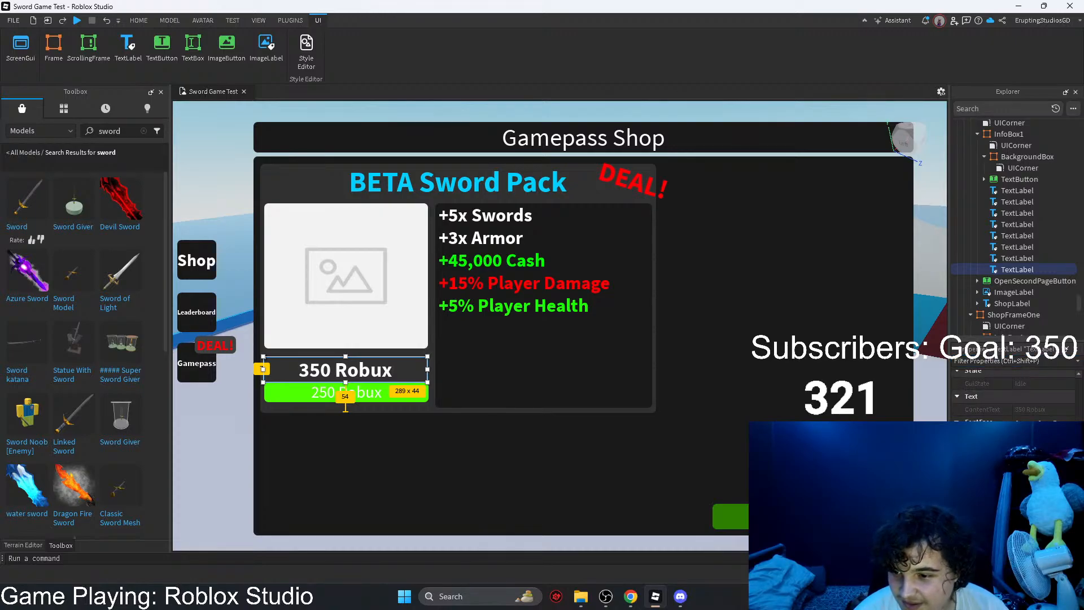
pyautogui.scroll(-2, 1013, 396)
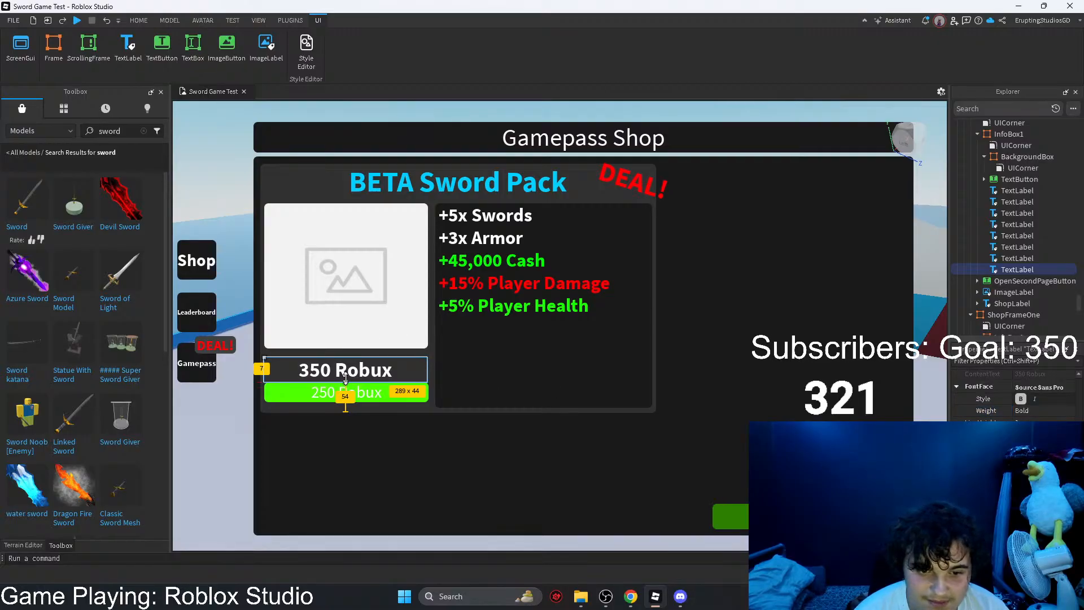
pyautogui.moveTo(346, 378)
pyautogui.mouseDown()
pyautogui.moveTo(343, 364)
pyautogui.moveTo(346, 375)
pyautogui.mouseUp()
pyautogui.click(372, 425)
pyautogui.click(354, 397)
pyautogui.click(345, 380)
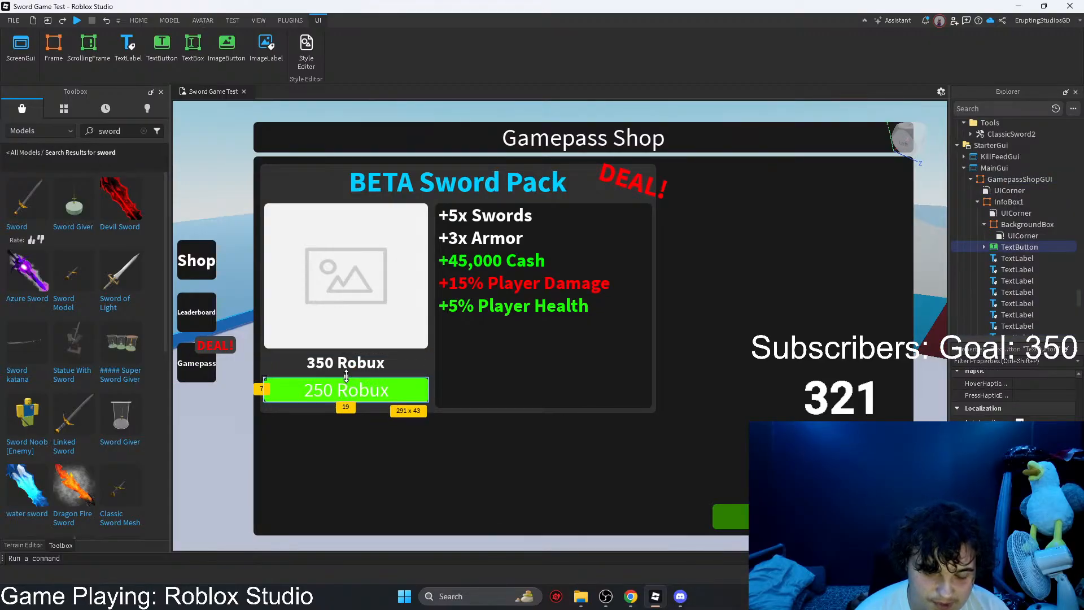
pyautogui.click(344, 370)
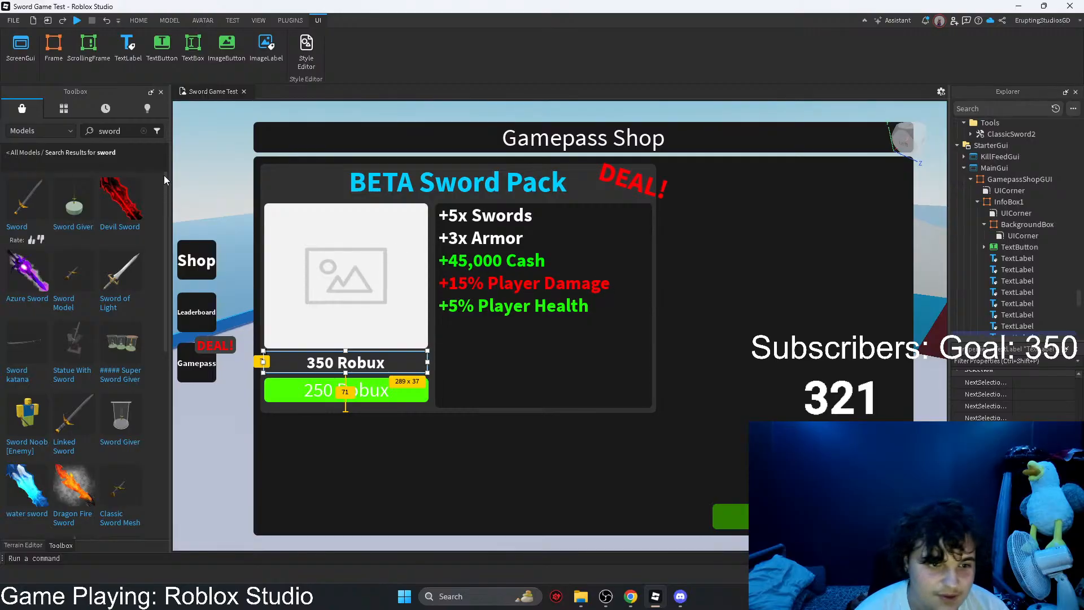
# Step: Copy InfoBox1, paste the copy inside the original InfoBox1, and expand it in the object tree
pyautogui.scroll(-1, 1013, 302)
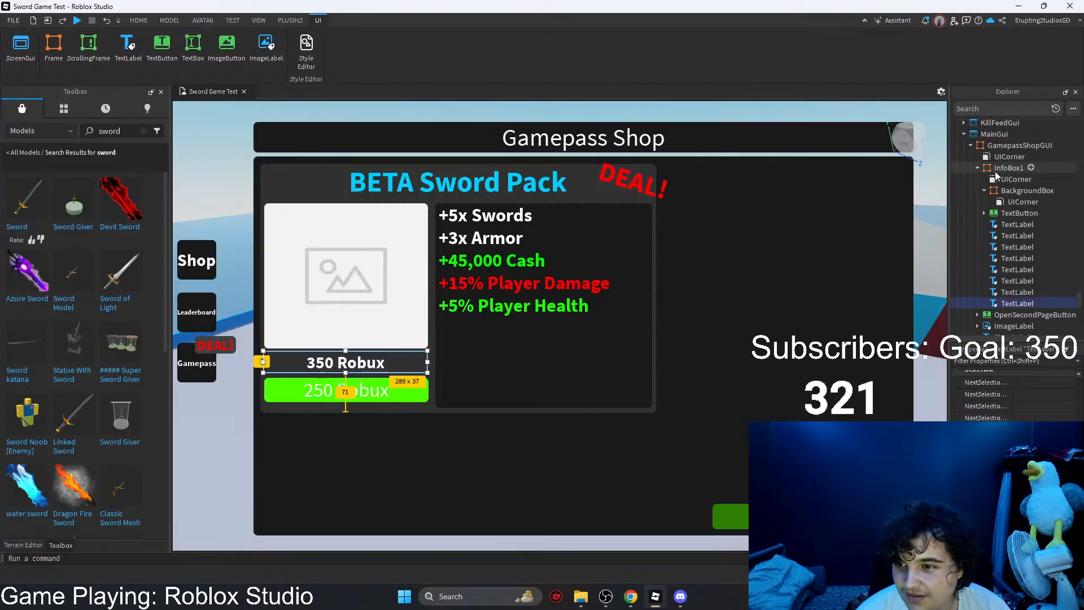
pyautogui.moveTo(997, 169)
pyautogui.mouseDown()
pyautogui.moveTo(1009, 218)
pyautogui.moveTo(997, 260)
pyautogui.moveTo(1001, 181)
pyautogui.mouseUp()
pyautogui.scroll(-9, 1005, 231)
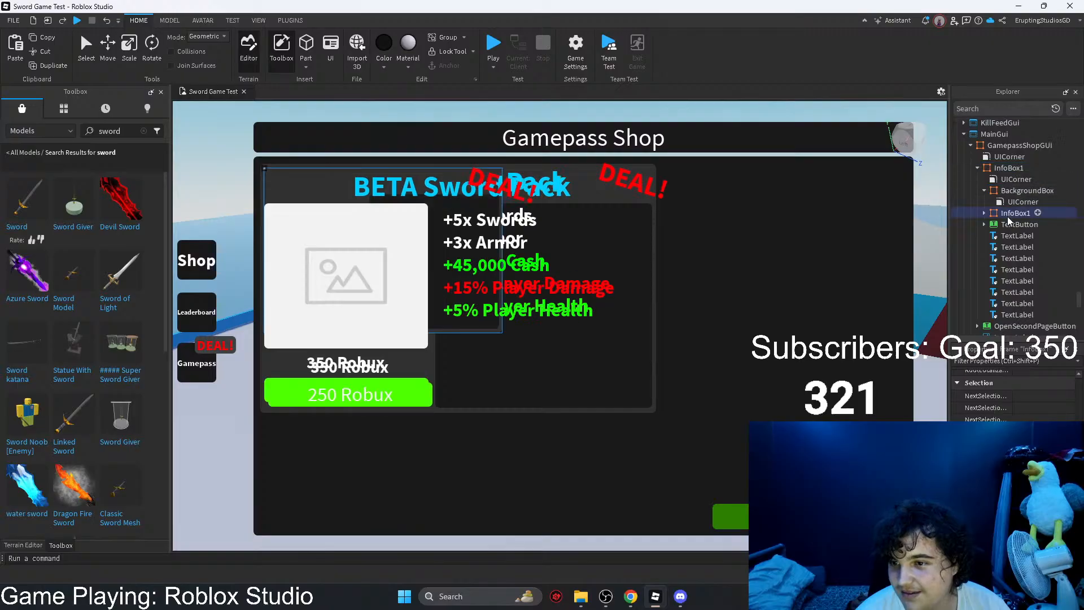
pyautogui.click(1007, 215)
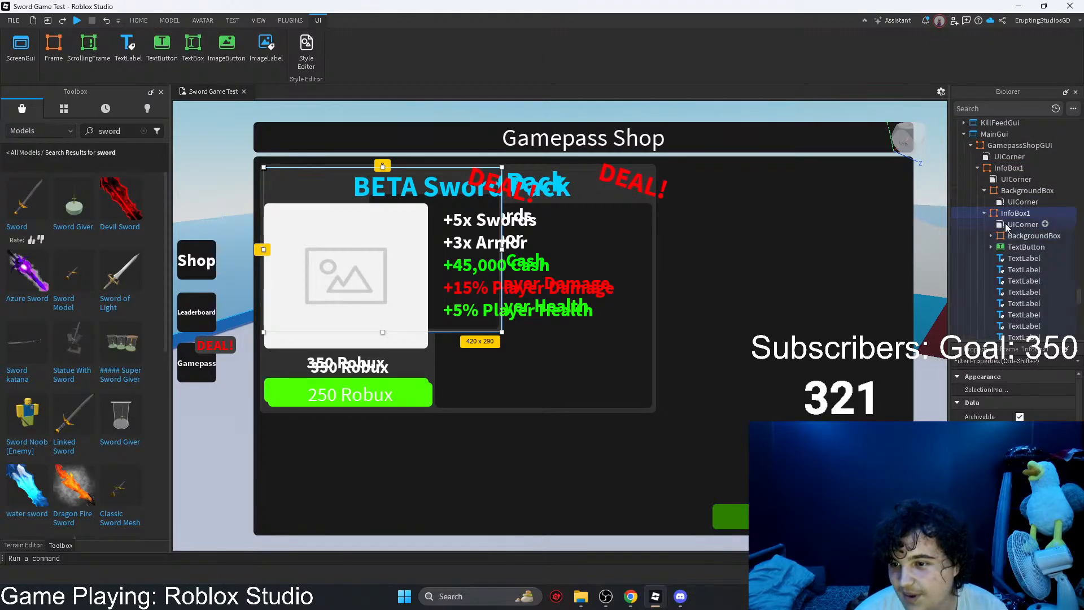
# Step: Delete every child object inside the nested InfoBox1 copy, including its corner, background box, button and text labels
pyautogui.click(1008, 225)
pyautogui.press('Delete')
pyautogui.click(1007, 225)
pyautogui.press('Delete')
pyautogui.click(1008, 225)
pyautogui.press('Delete')
pyautogui.click(1008, 225)
pyautogui.press('Delete')
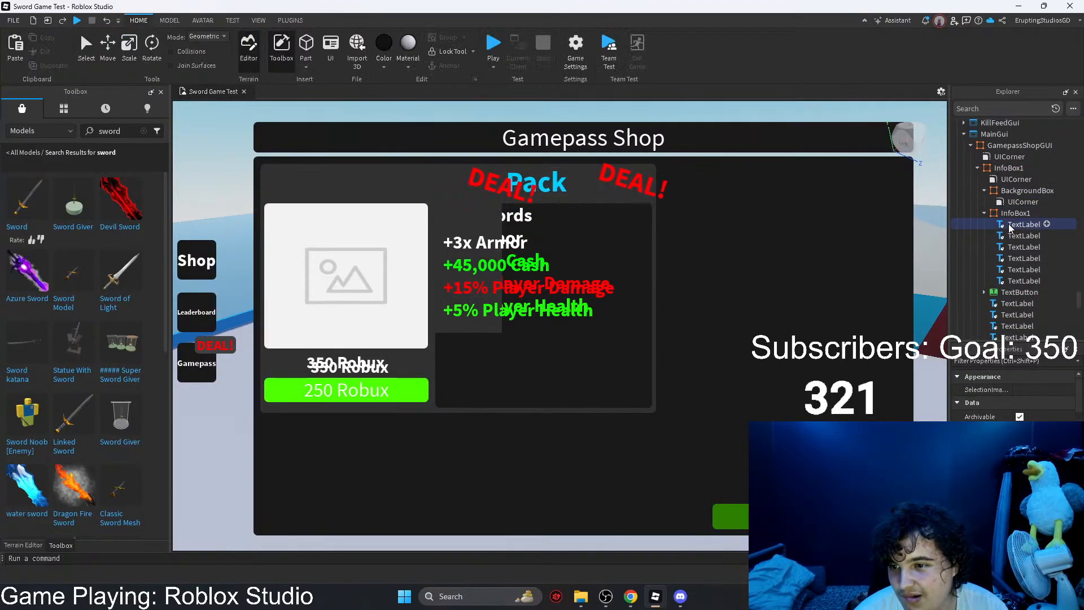
pyautogui.click(1009, 225)
pyautogui.press('Delete')
pyautogui.click(1009, 225)
pyautogui.press('Delete')
pyautogui.click(1009, 225)
pyautogui.press('Delete')
pyautogui.click(1008, 224)
pyautogui.press('Delete')
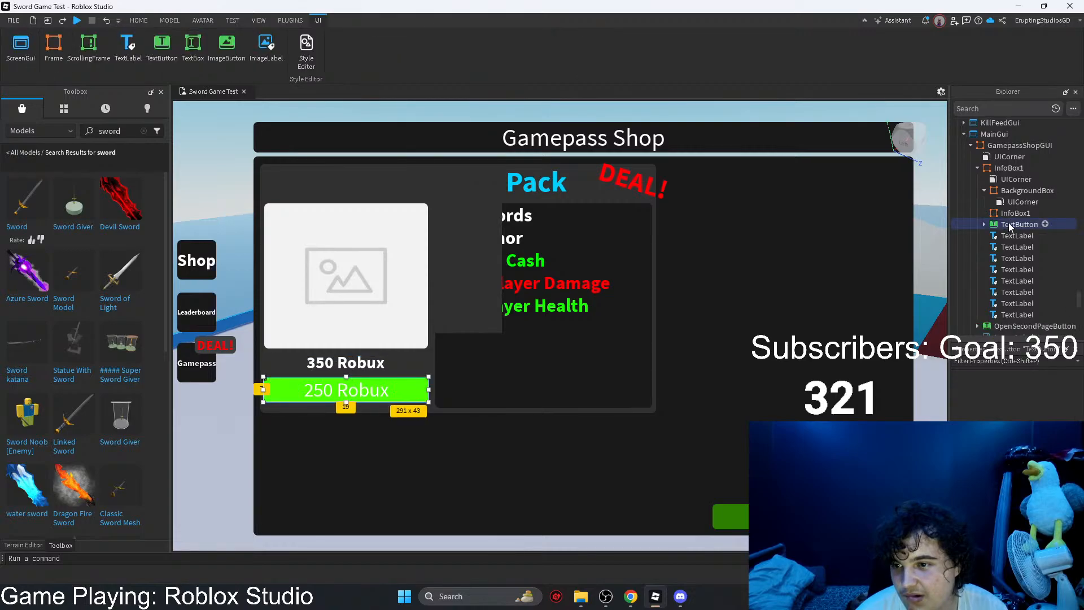
# Step: Rename the emptied InfoBox1 copy to Cross, move it off the card and narrow it to a strip about 5 x 290
pyautogui.click(1007, 214)
pyautogui.press('F2')
pyautogui.write('C')
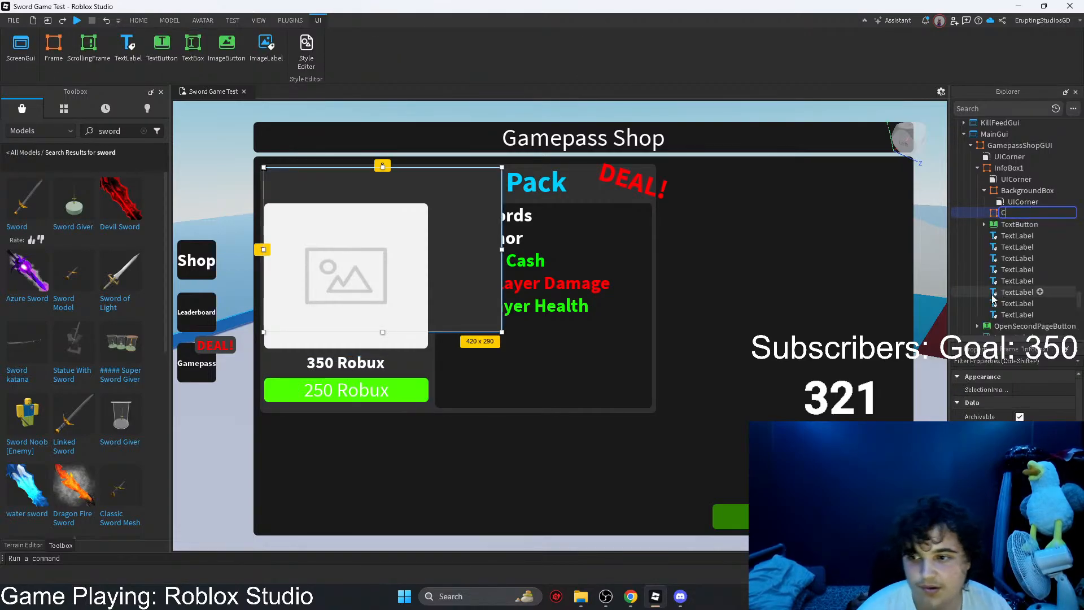
pyautogui.write('ross')
pyautogui.press('Return')
pyautogui.moveTo(471, 219); pyautogui.dragTo(758, 429)
pyautogui.moveTo(552, 458); pyautogui.dragTo(787, 458)
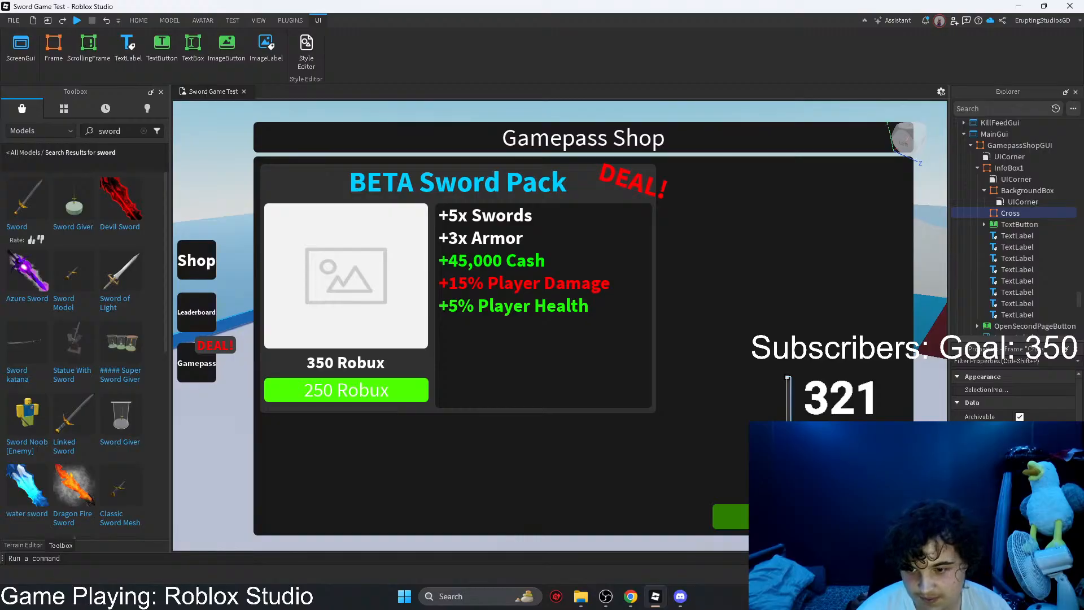
# Step: Set the Cross frame's background colour to bright red, #ff0004
pyautogui.click(1019, 442)
pyautogui.moveTo(609, 247); pyautogui.dragTo(444, 142)
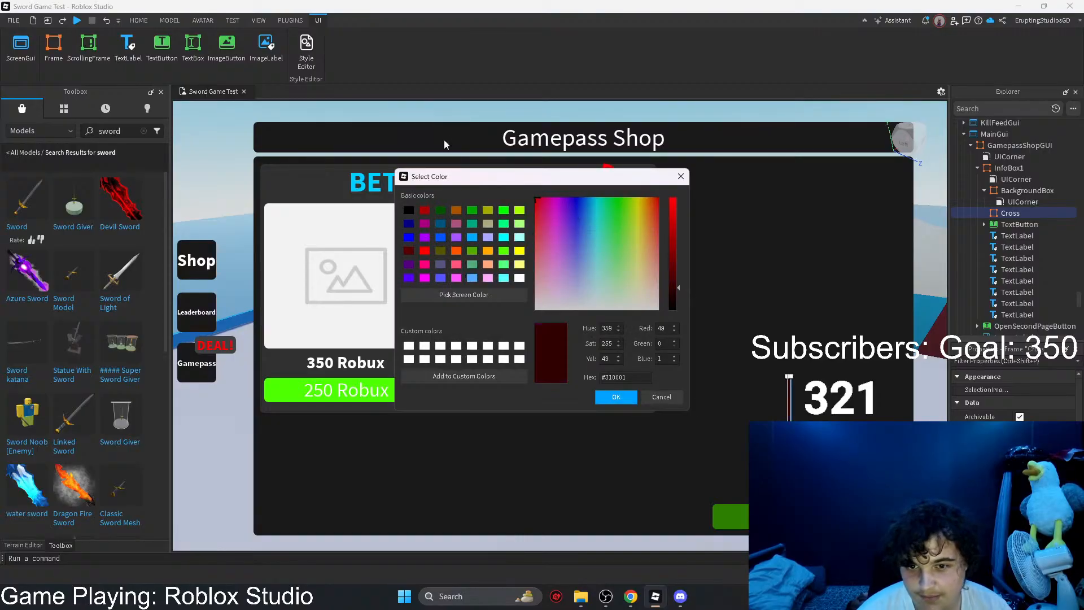
pyautogui.moveTo(673, 266); pyautogui.dragTo(677, 169)
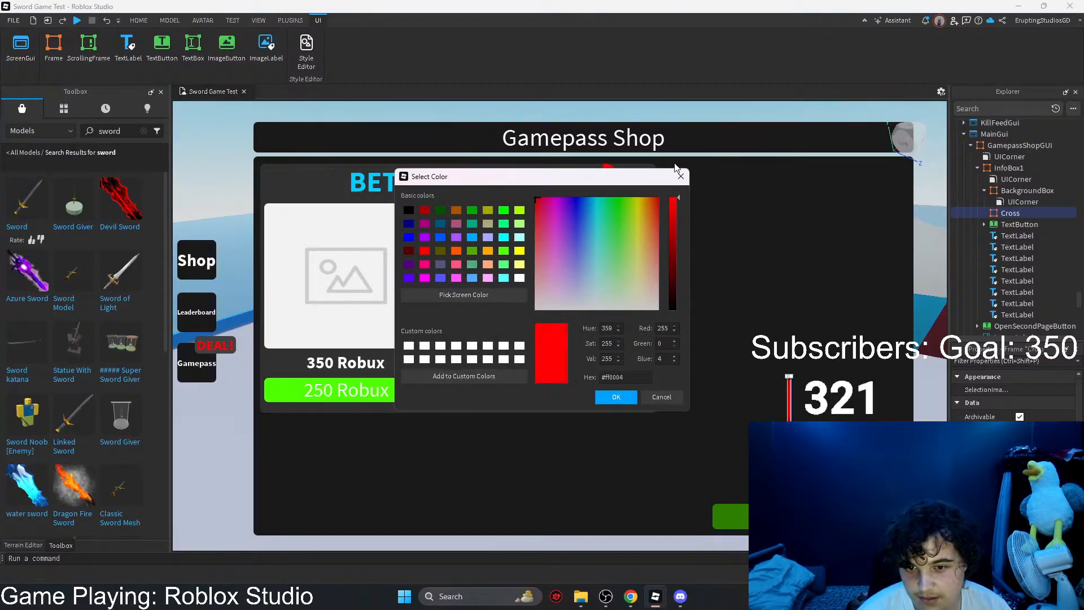
pyautogui.click(616, 397)
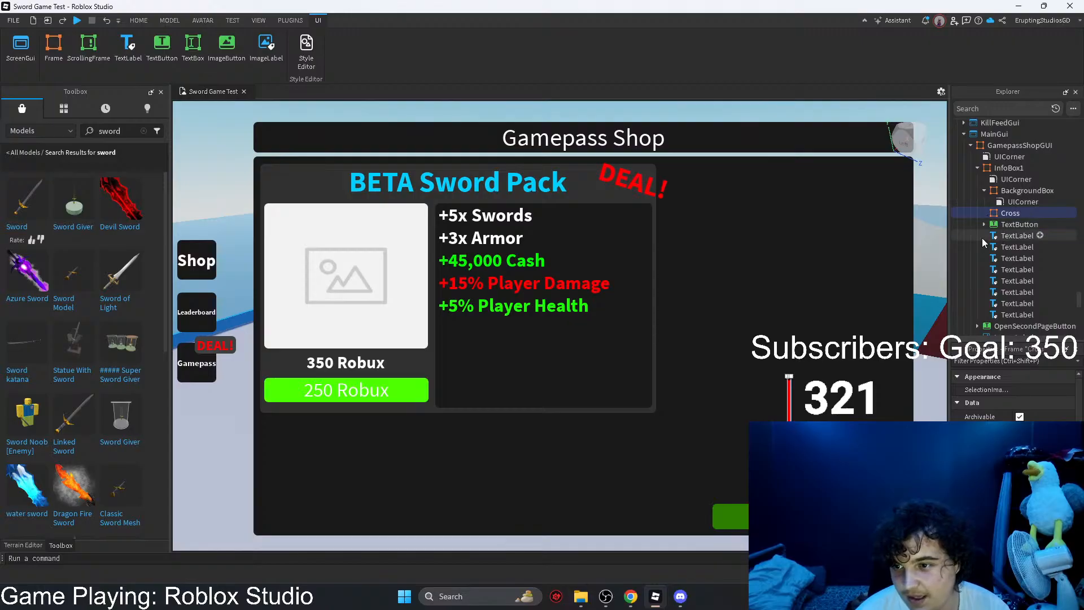
# Step: Move the Cross strip onto the 350 Robux label and shorten it to about 5 x 35
pyautogui.moveTo(791, 417); pyautogui.dragTo(352, 338)
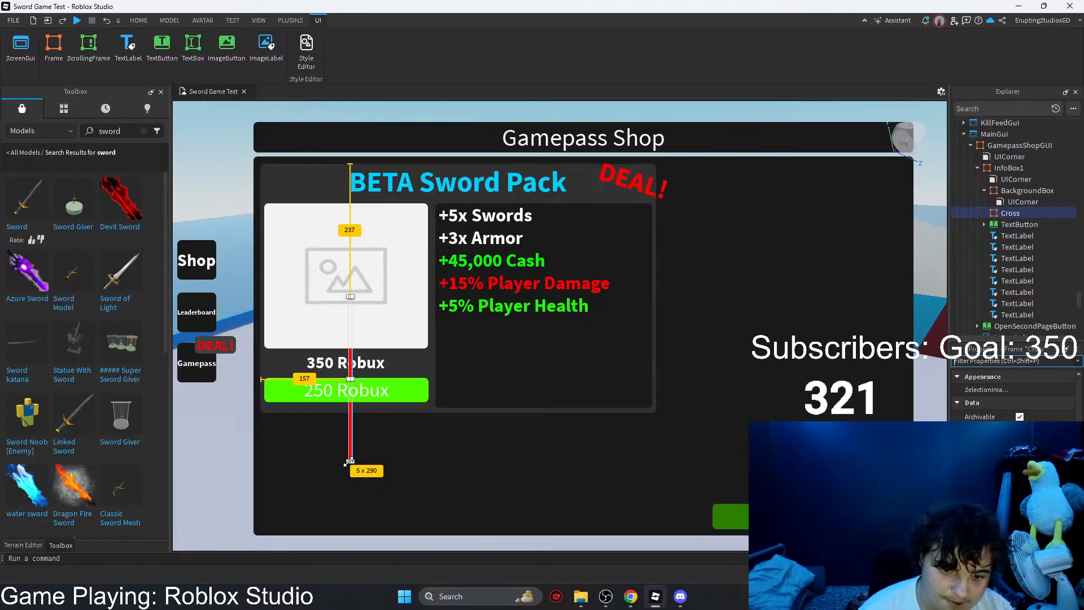
pyautogui.moveTo(349, 461); pyautogui.dragTo(321, 361)
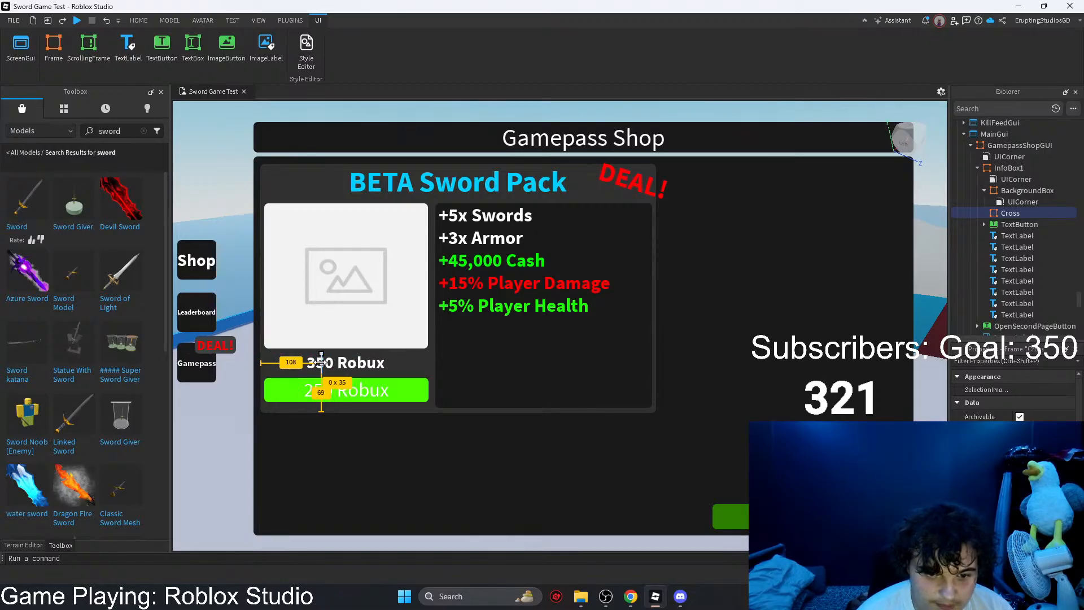
# Step: Try rotating the Cross strip to 69 degrees over the 350 Robux label
pyautogui.click(971, 362)
pyautogui.write('rot')
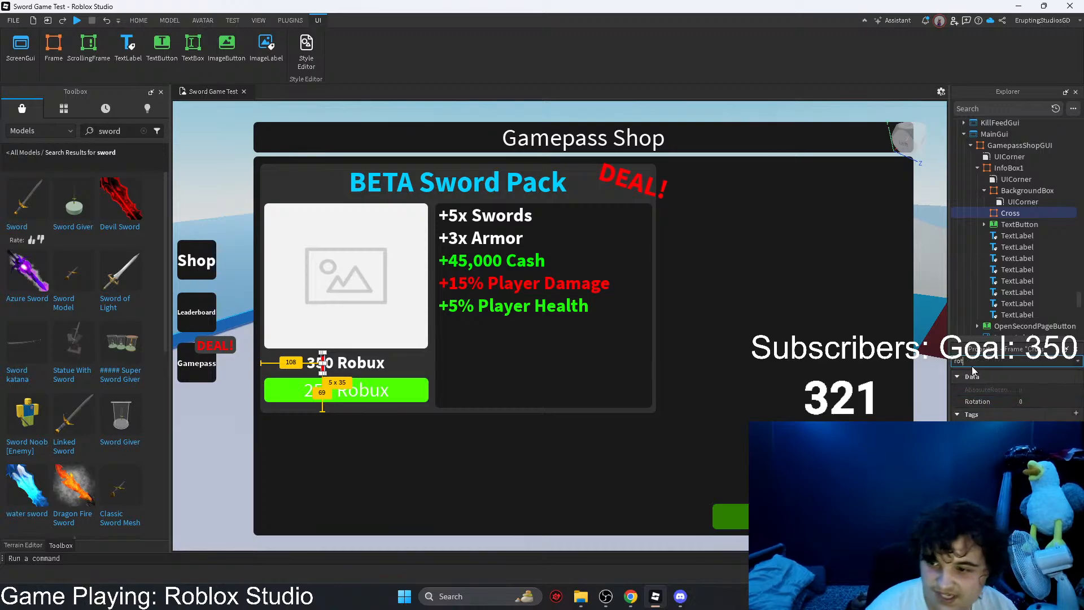
pyautogui.click(1035, 400)
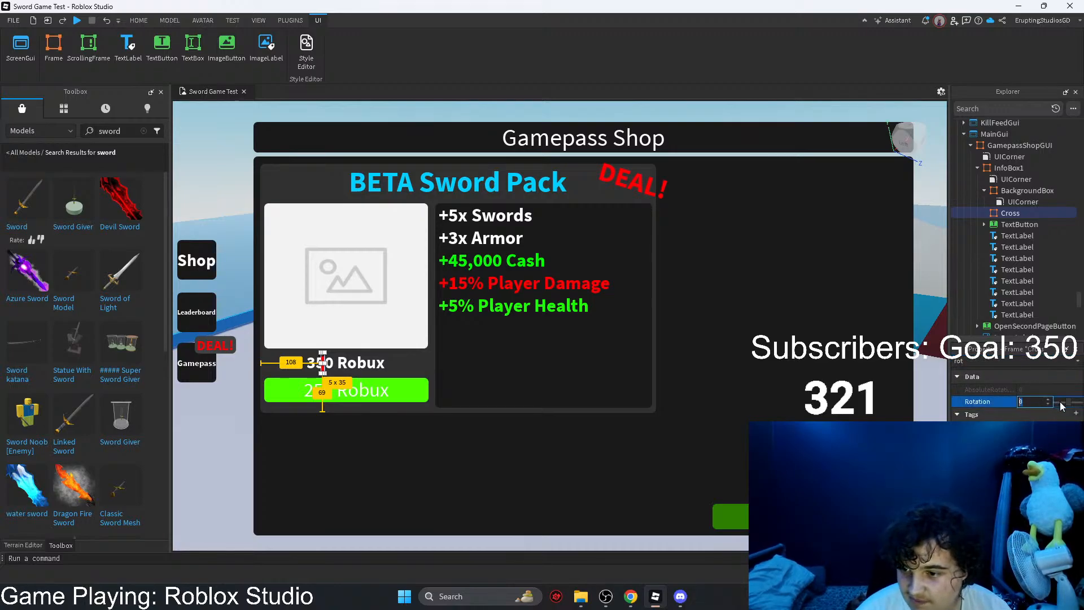
pyautogui.moveTo(1067, 404); pyautogui.dragTo(1071, 402)
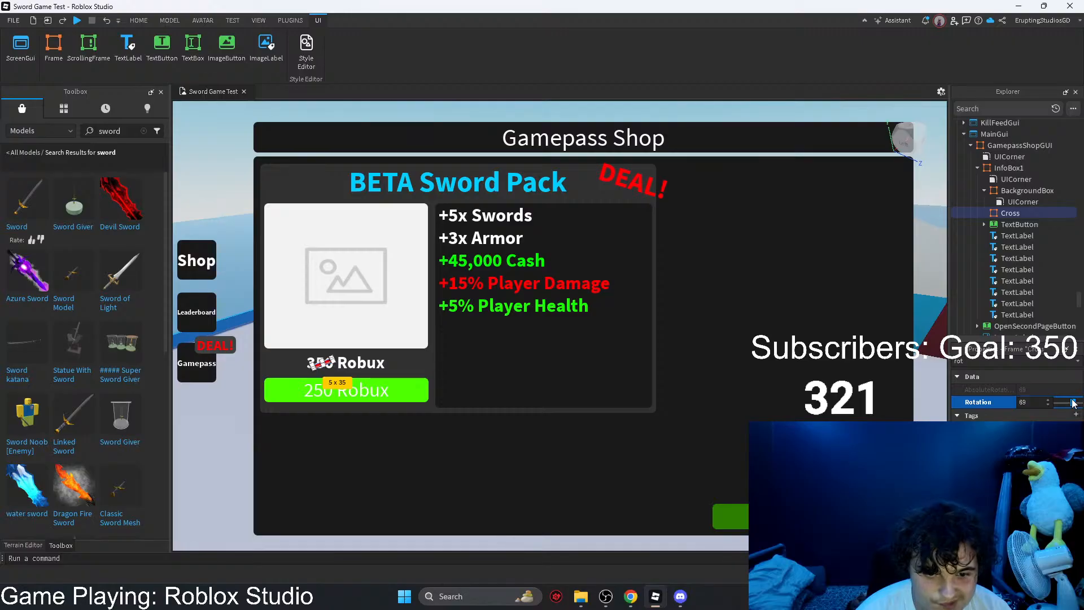
pyautogui.hotkey('ctrl', 'z')
pyautogui.hotkey('ctrl', 'z')
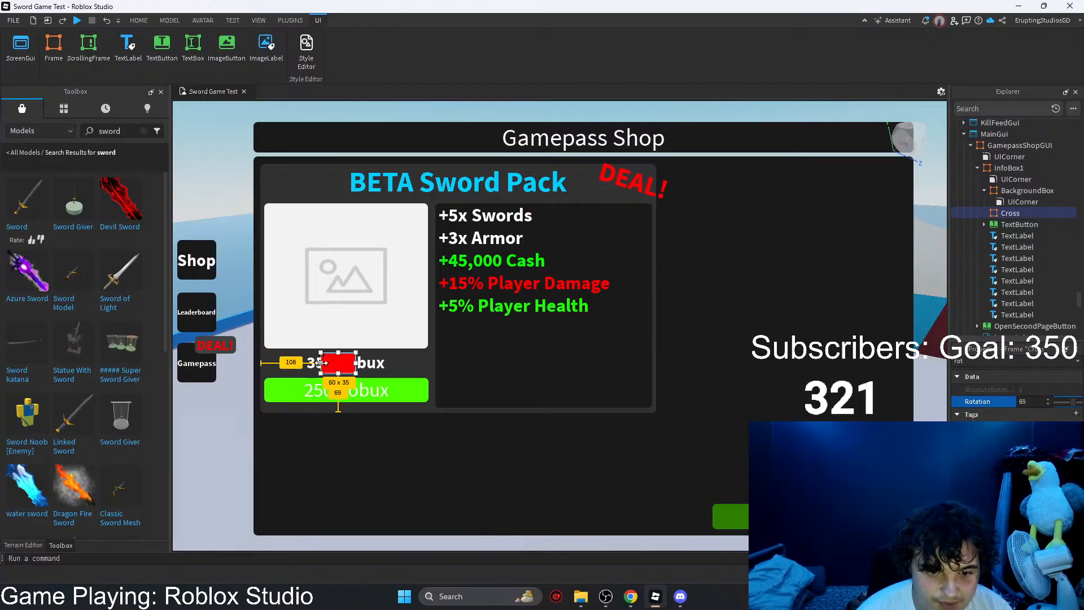
# Step: Reshape the Cross frame into a thin horizontal line about 159 x 3 striking through the 350 Robux text
pyautogui.moveTo(321, 363); pyautogui.dragTo(298, 365)
pyautogui.hotkey('ctrl', 'z')
pyautogui.hotkey('ctrl', 'z')
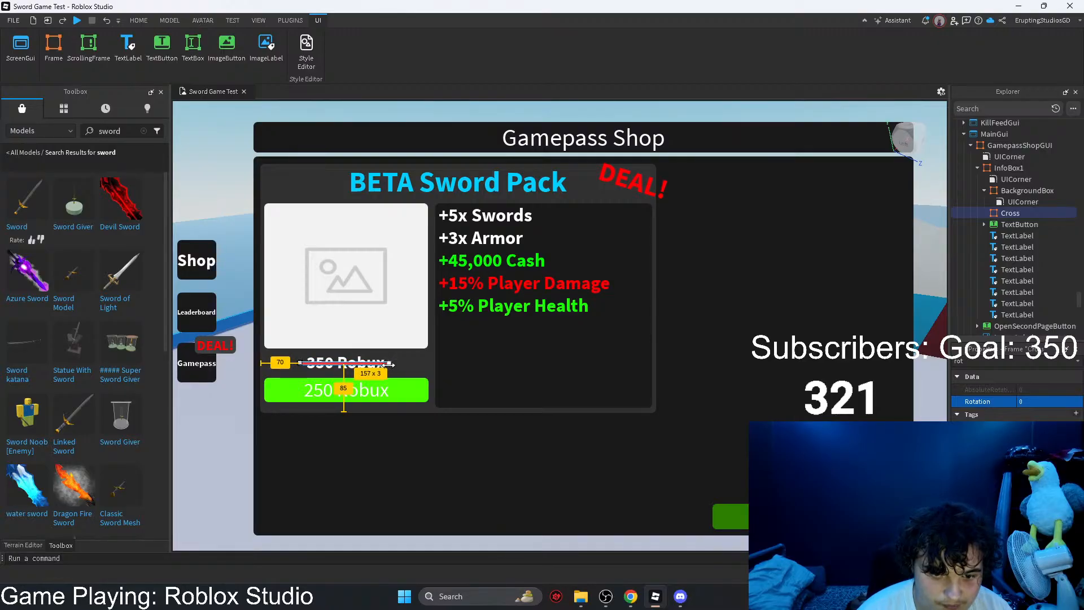
pyautogui.click(398, 363)
pyautogui.click(427, 428)
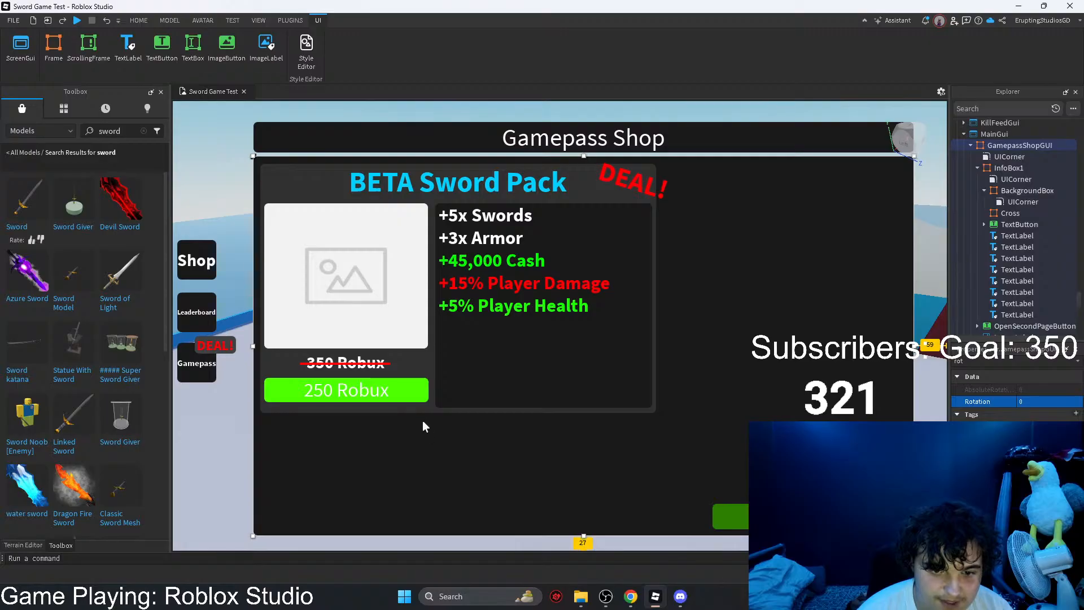
# Step: Set the Cross strikethrough line's rotation to 4 degrees
pyautogui.click(379, 366)
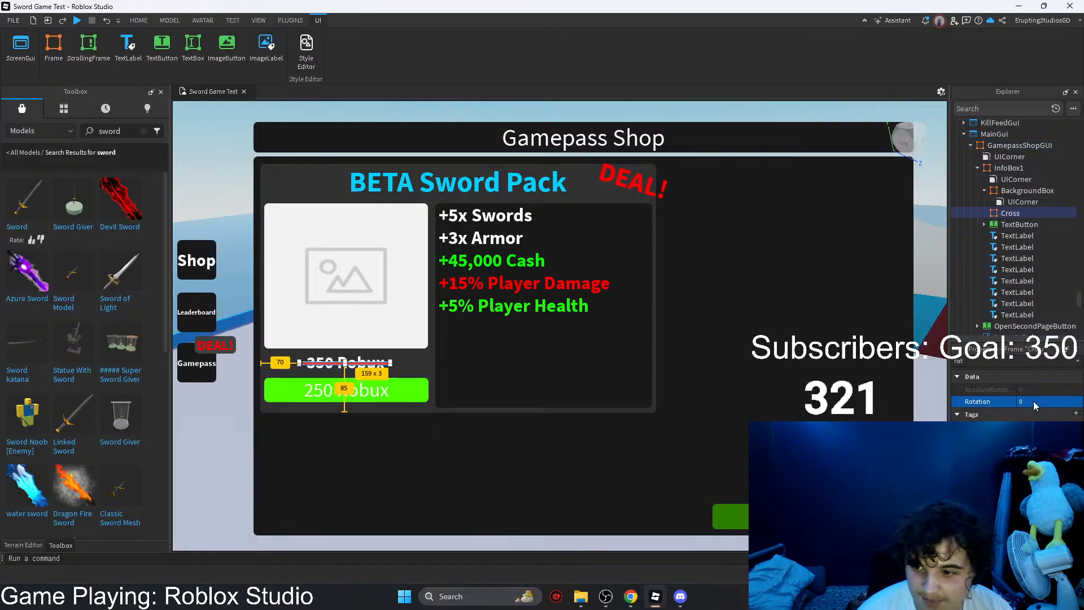
pyautogui.click(1062, 401)
pyautogui.press('BackSpace')
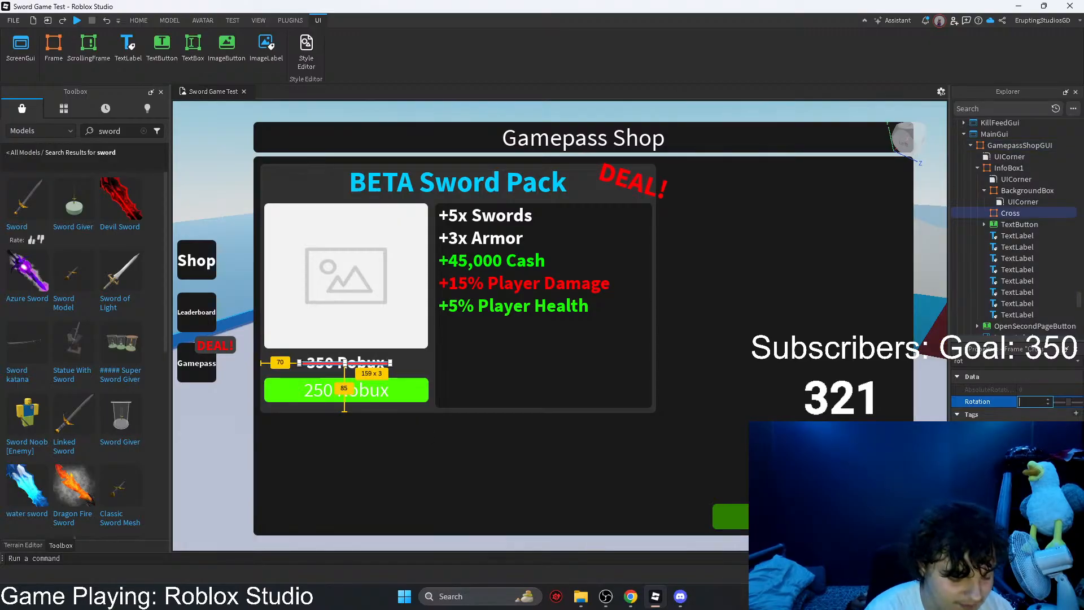
pyautogui.write('4')
pyautogui.press('Return')
pyautogui.click(831, 460)
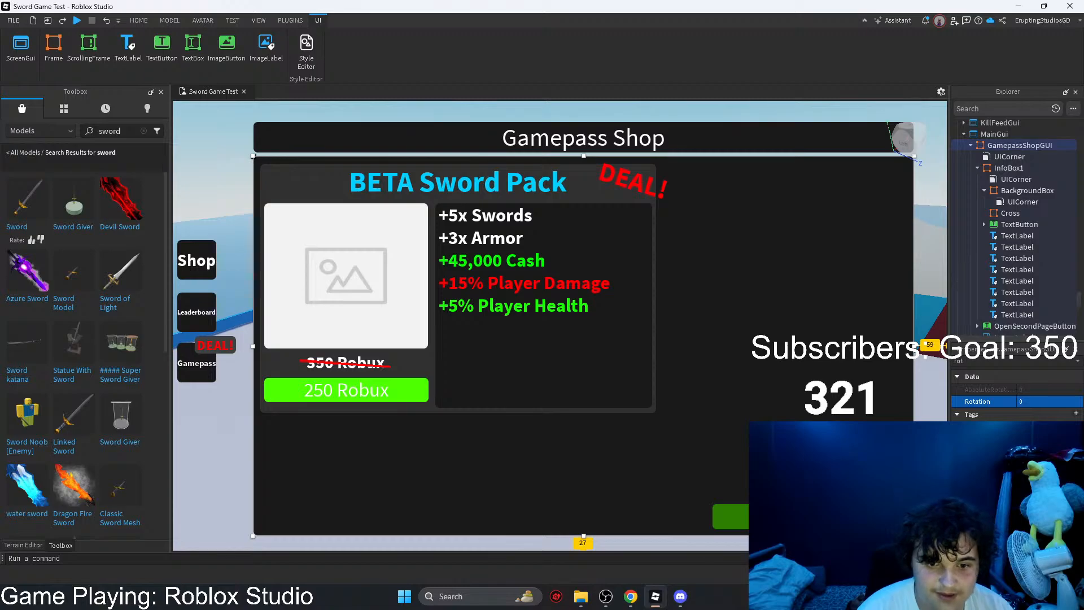
# Step: Clear the property filter and change the 250 Robux button's background to a darker green
pyautogui.click(401, 398)
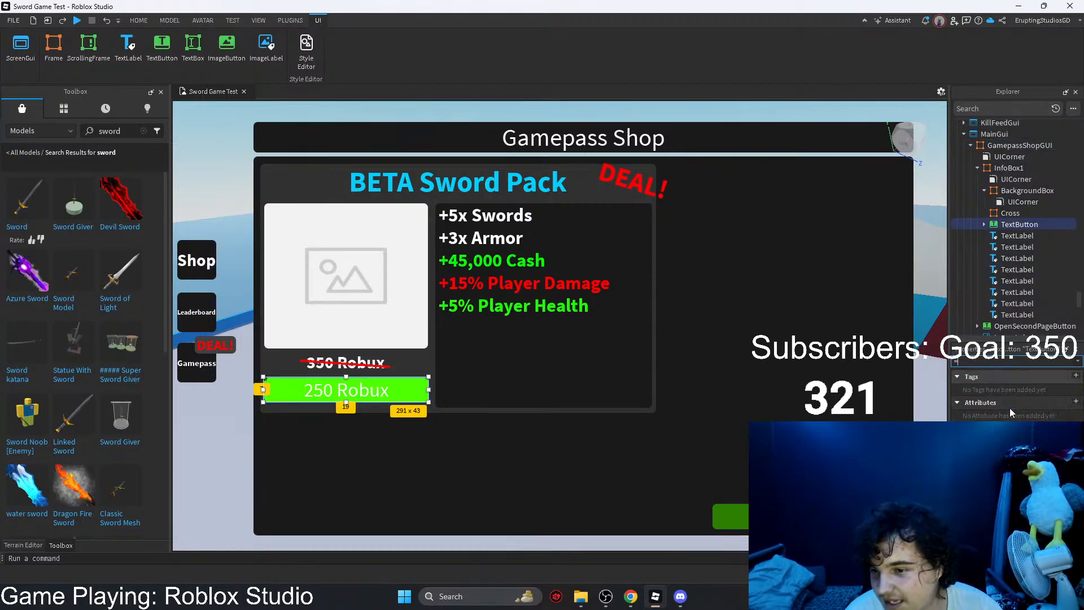
pyautogui.press('BackSpace')
pyautogui.click(1020, 468)
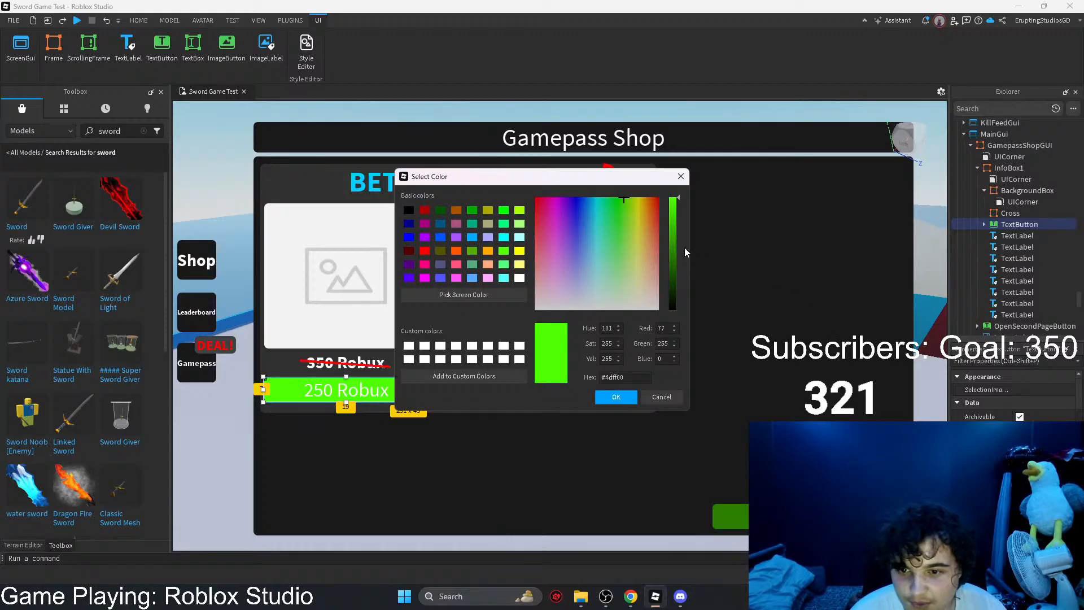
pyautogui.moveTo(675, 242)
pyautogui.mouseDown()
pyautogui.moveTo(676, 232)
pyautogui.moveTo(675, 259)
pyautogui.mouseUp()
pyautogui.click(616, 397)
pyautogui.click(717, 411)
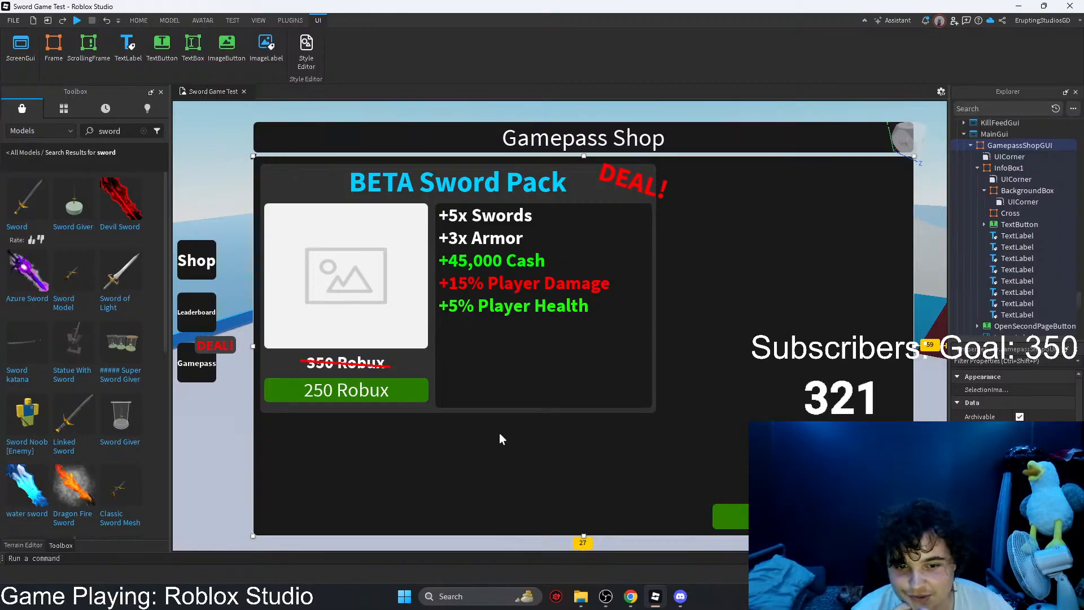
# Step: Hide the GamepassShopGUI frame by turning off its Visible property
pyautogui.click(510, 311)
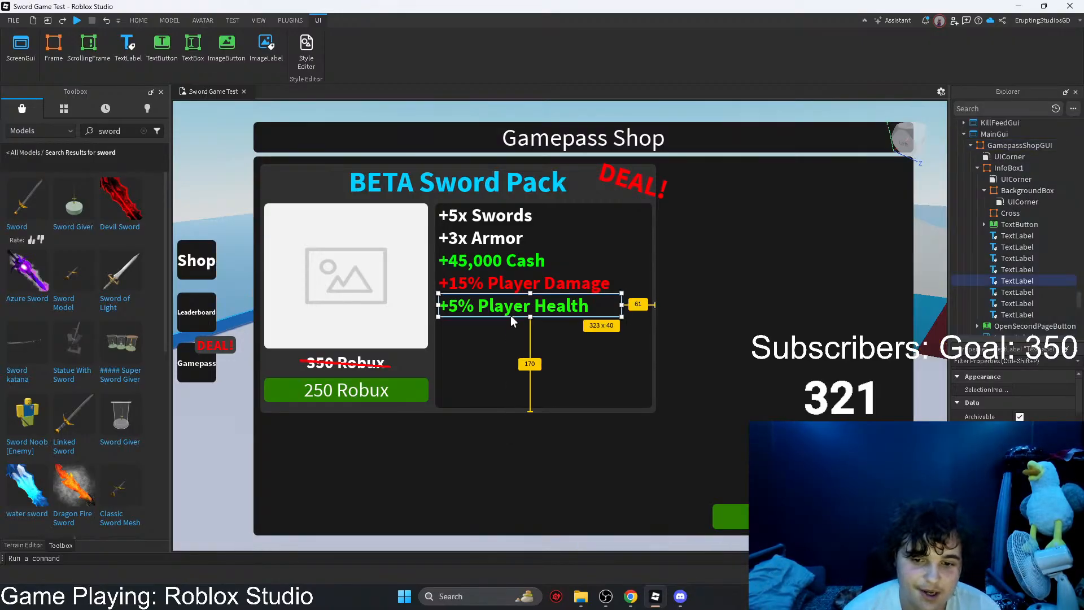
pyautogui.click(685, 374)
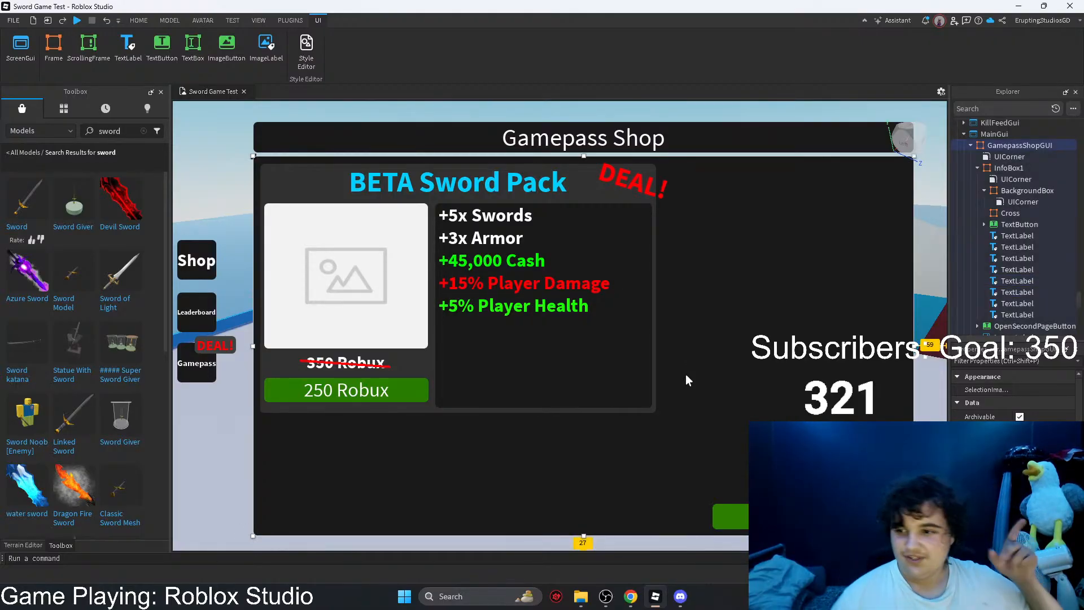
pyautogui.write('v')
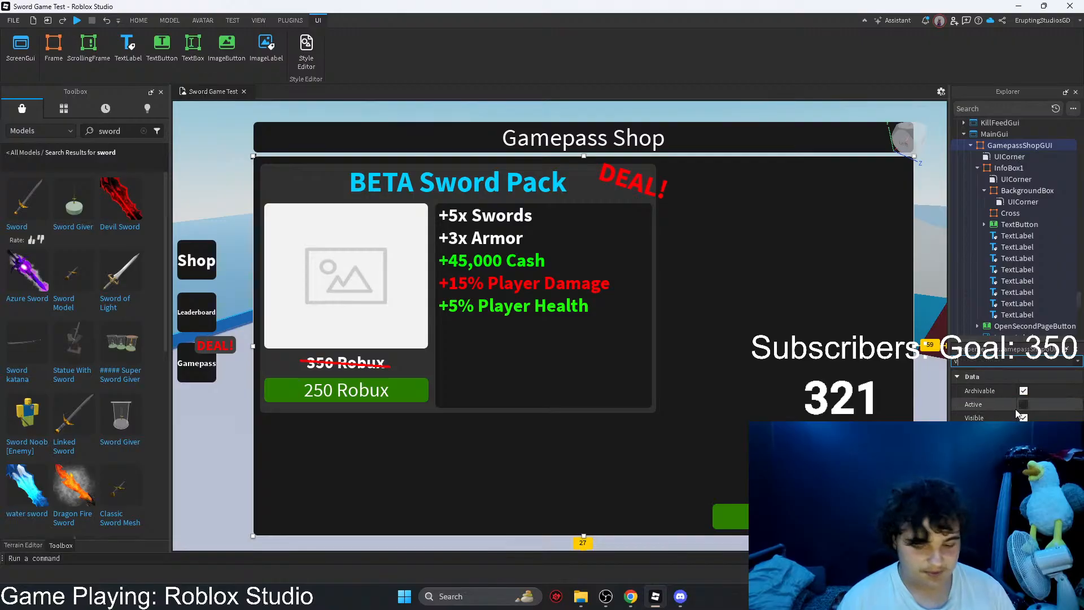
pyautogui.click(1020, 417)
# Step: Check the LocalScript inside the GamepassShop button, close it and start a playtest
pyautogui.click(195, 373)
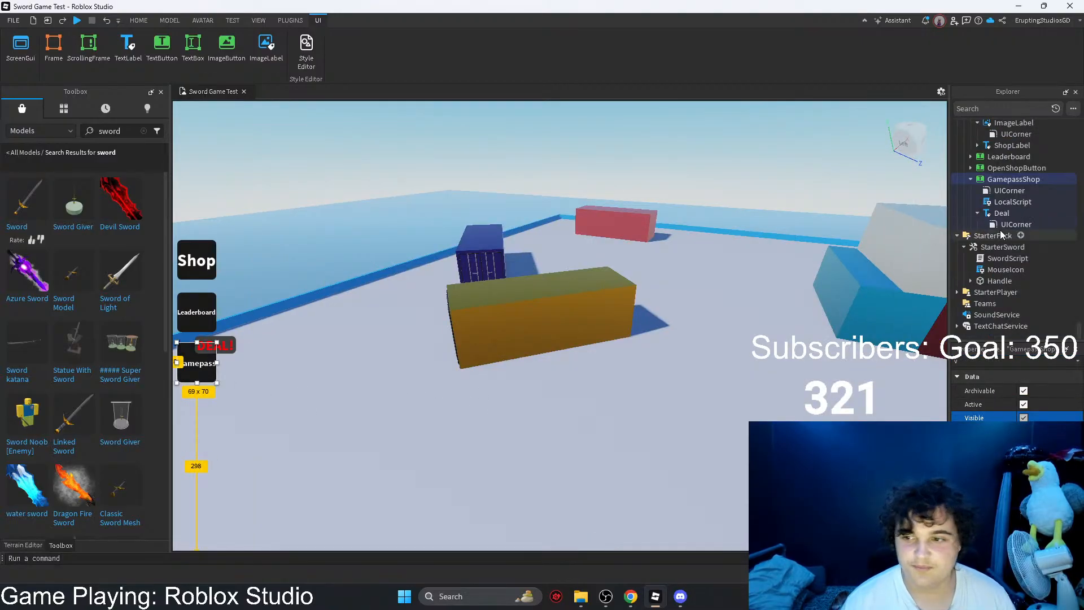
pyautogui.doubleClick(1010, 201)
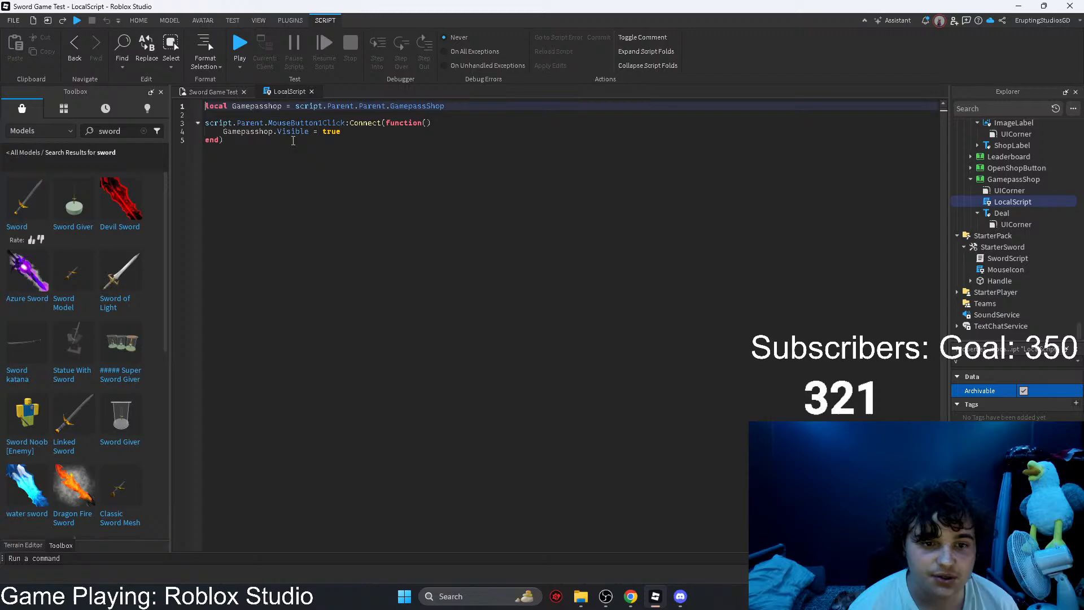
pyautogui.click(311, 92)
pyautogui.click(493, 45)
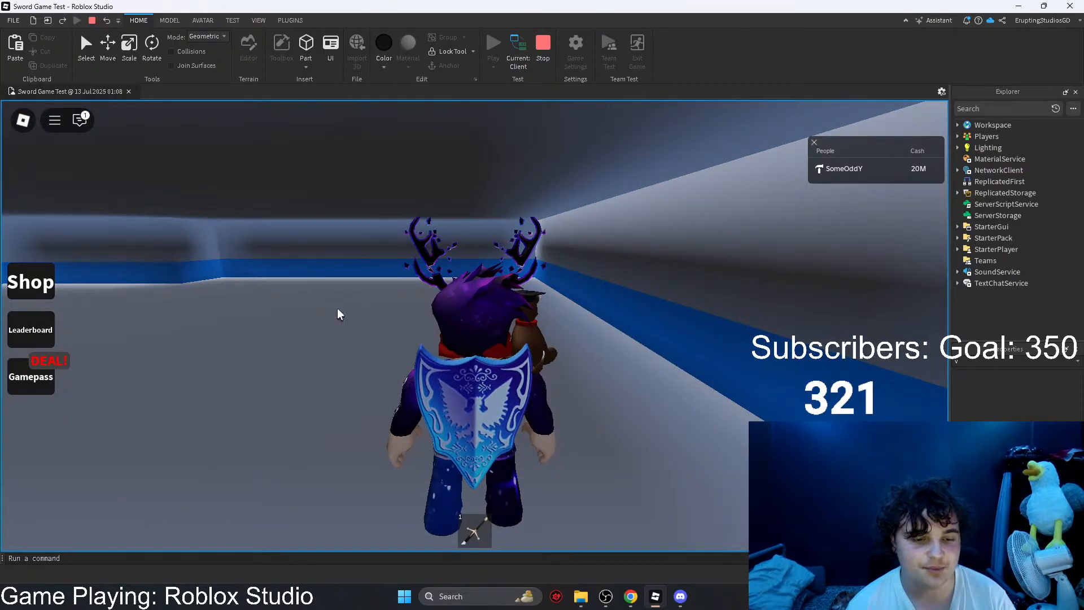
# Step: Review the developer console log during the playtest, open the Sword Shop and end the playtest
pyautogui.press('F9')
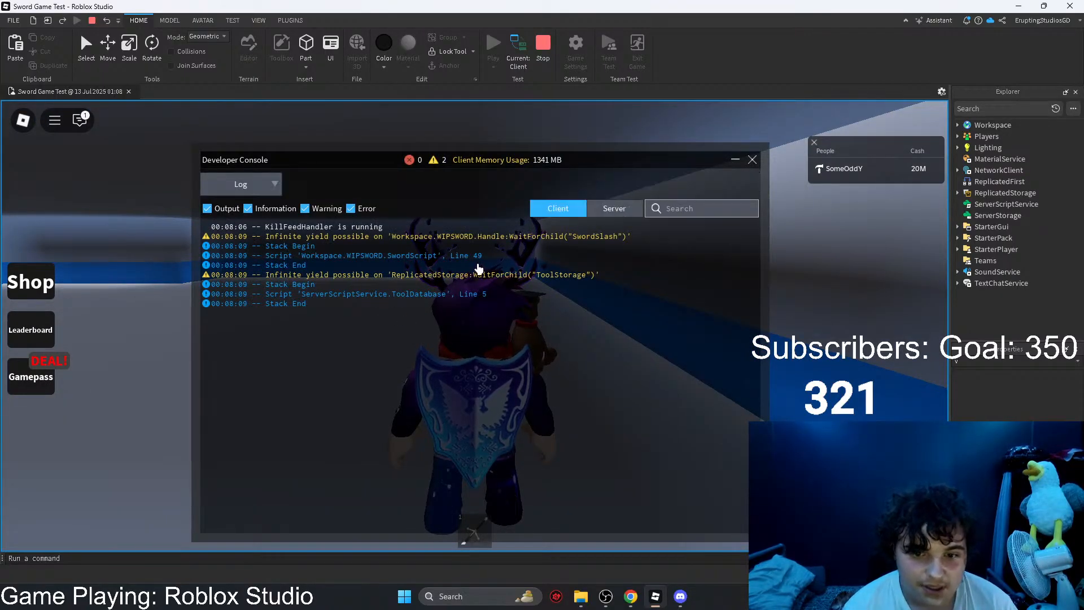
pyautogui.moveTo(791, 329); pyautogui.dragTo(790, 331, button='right')
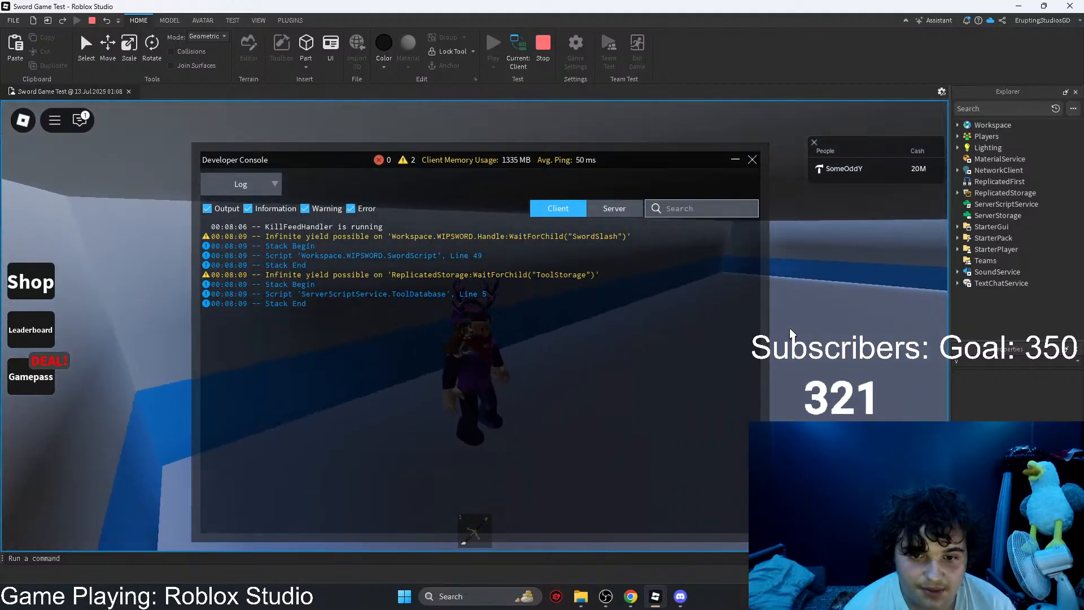
pyautogui.press('F9')
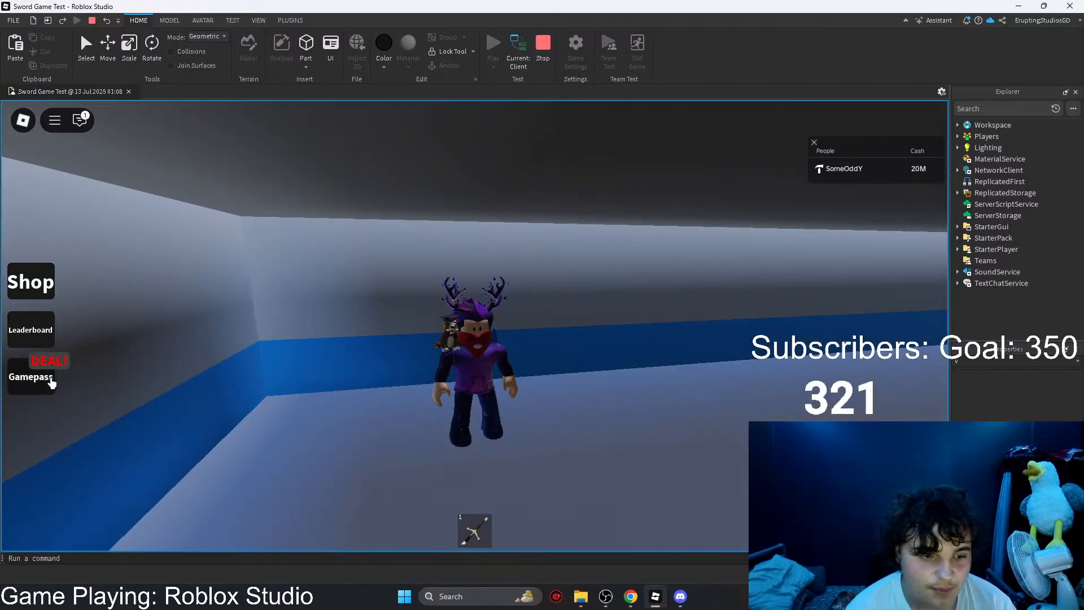
pyautogui.click(29, 282)
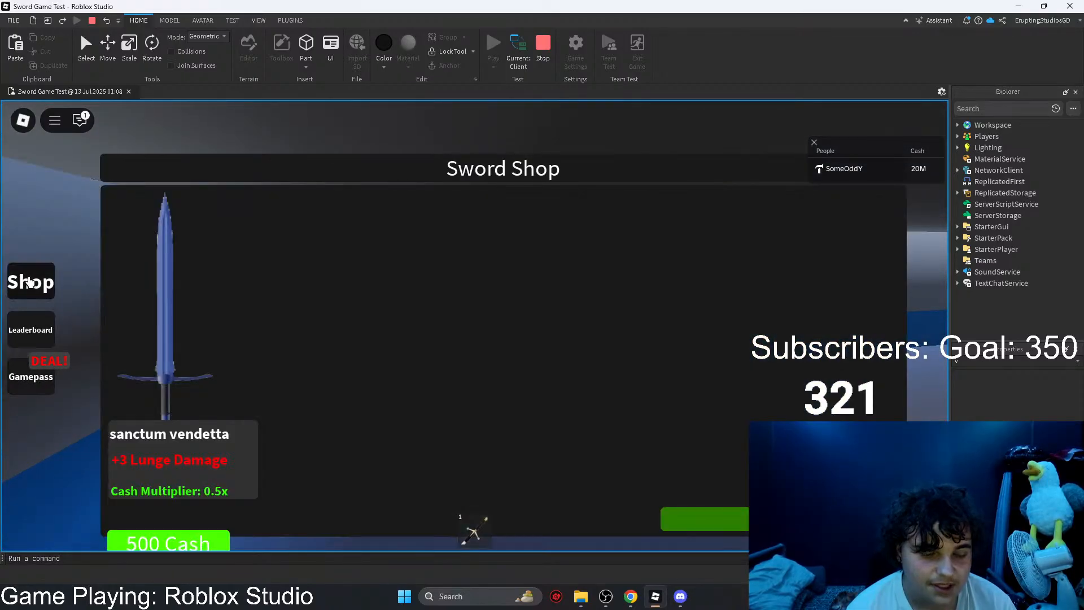
pyautogui.click(544, 54)
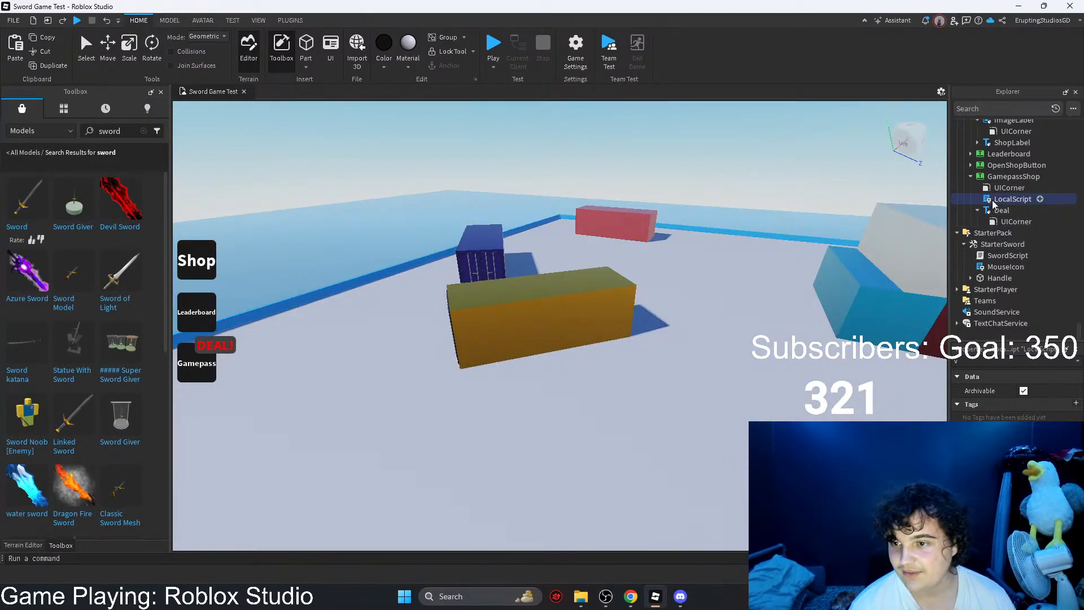
# Step: Inspect the LocalScript inside the GamepassShop button, return to the 3D view and select the GamepassShop button
pyautogui.click(993, 181)
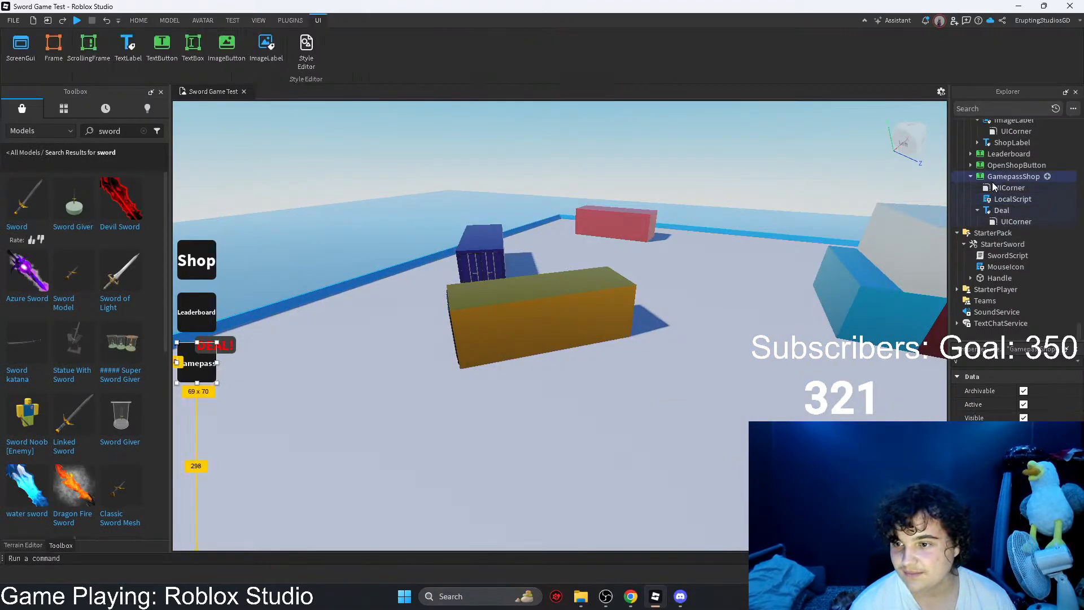
pyautogui.click(994, 212)
pyautogui.click(978, 210)
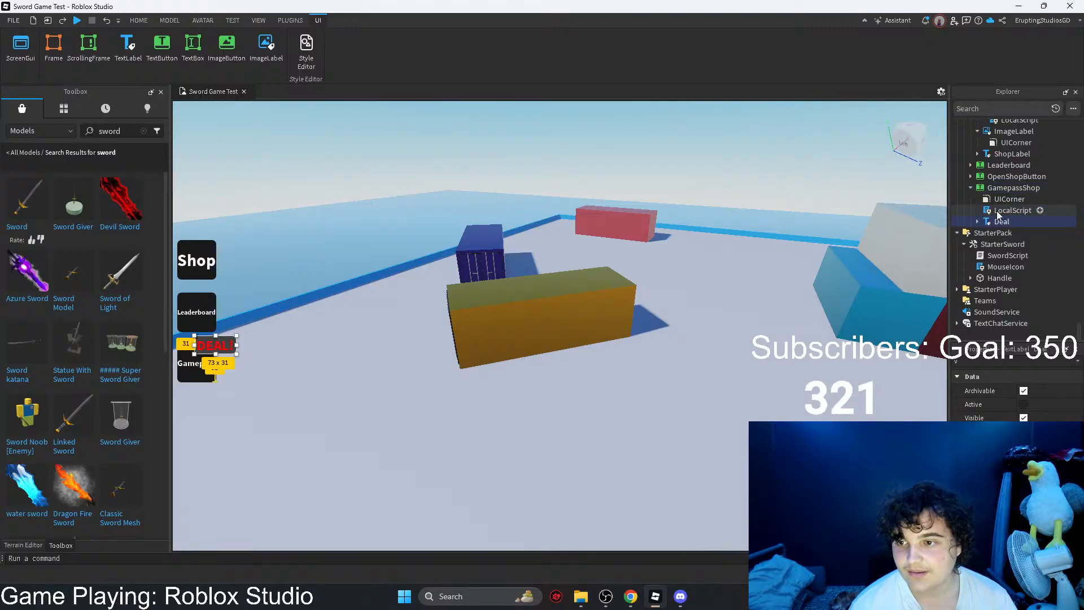
pyautogui.doubleClick(997, 210)
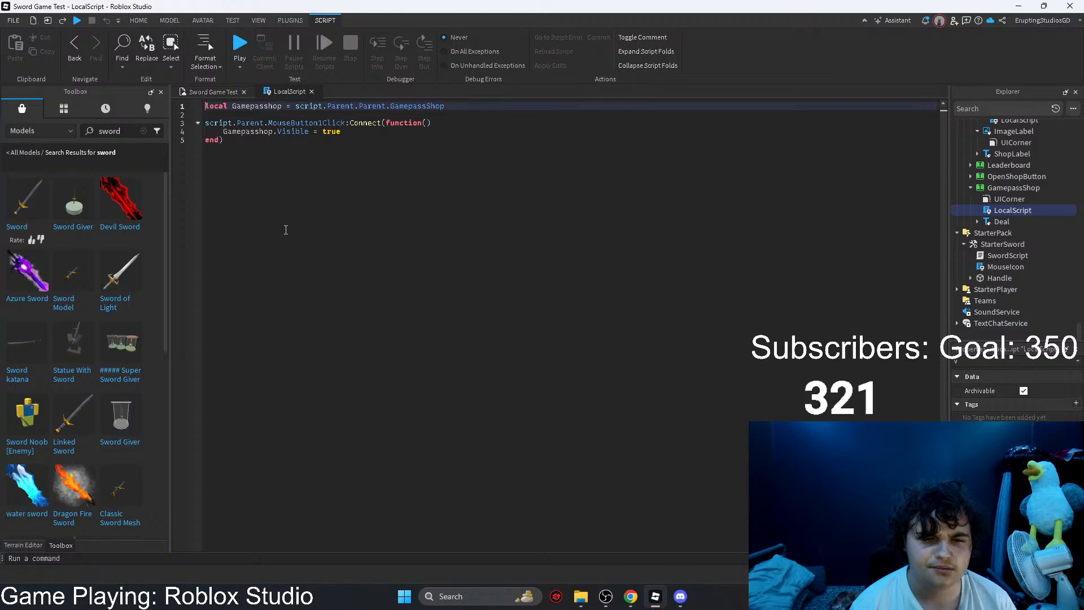
pyautogui.click(214, 91)
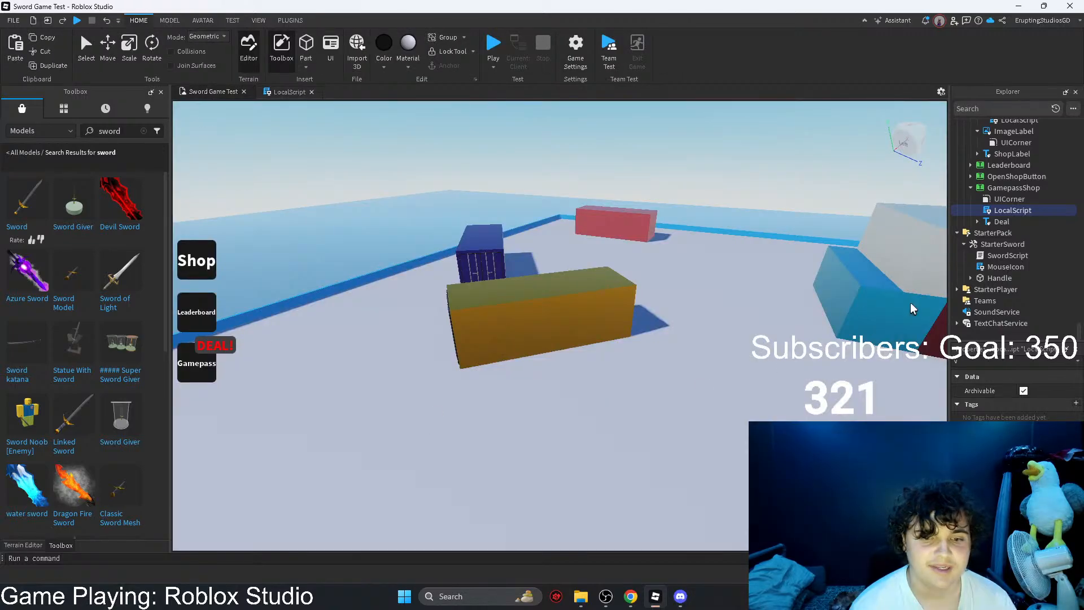
pyautogui.click(999, 190)
pyautogui.moveTo(422, 321); pyautogui.dragTo(384, 328, button='right')
pyautogui.press('s')
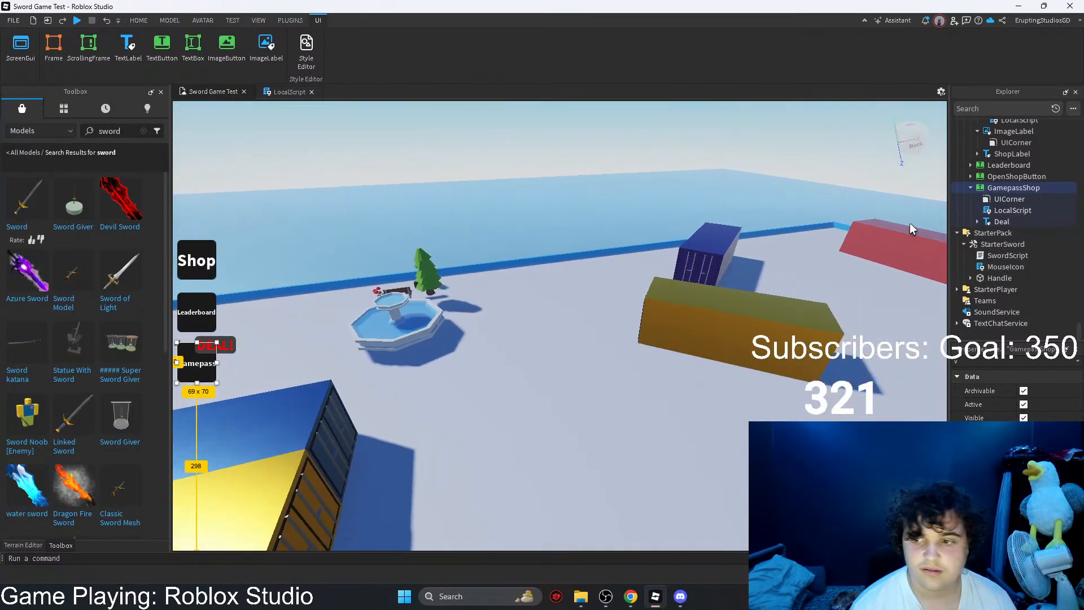
# Step: Collapse the GamepassShop, ShopFrameOne and GamepassShopGUI branches in the object tree to compare the names under MainGui
pyautogui.scroll(1, 992, 201)
pyautogui.scroll(1, 992, 199)
pyautogui.click(971, 256)
pyautogui.scroll(2, 972, 255)
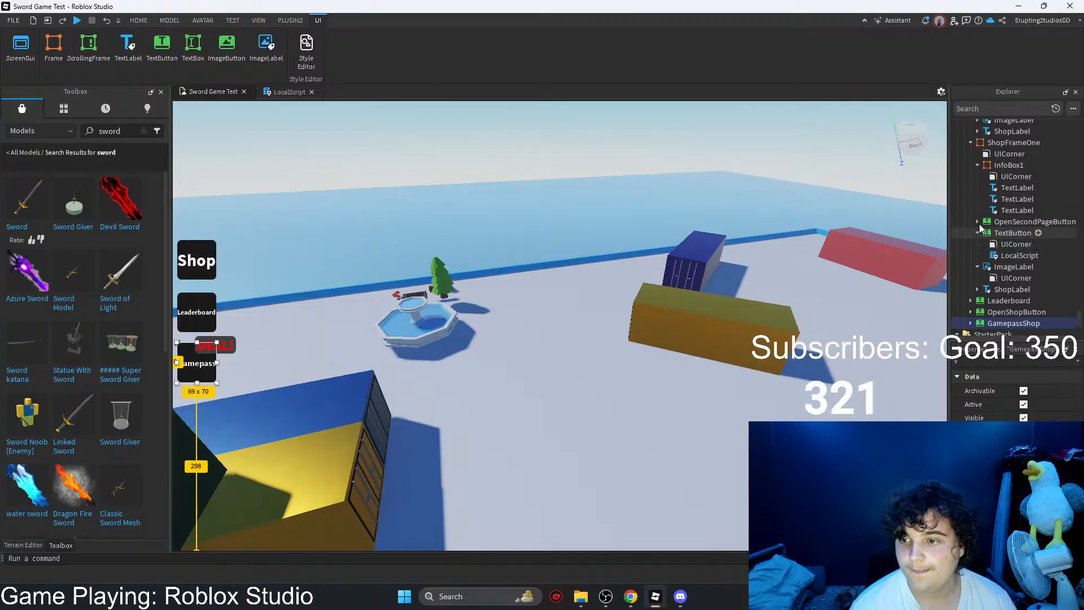
pyautogui.click(977, 166)
pyautogui.click(971, 143)
pyautogui.scroll(4, 976, 164)
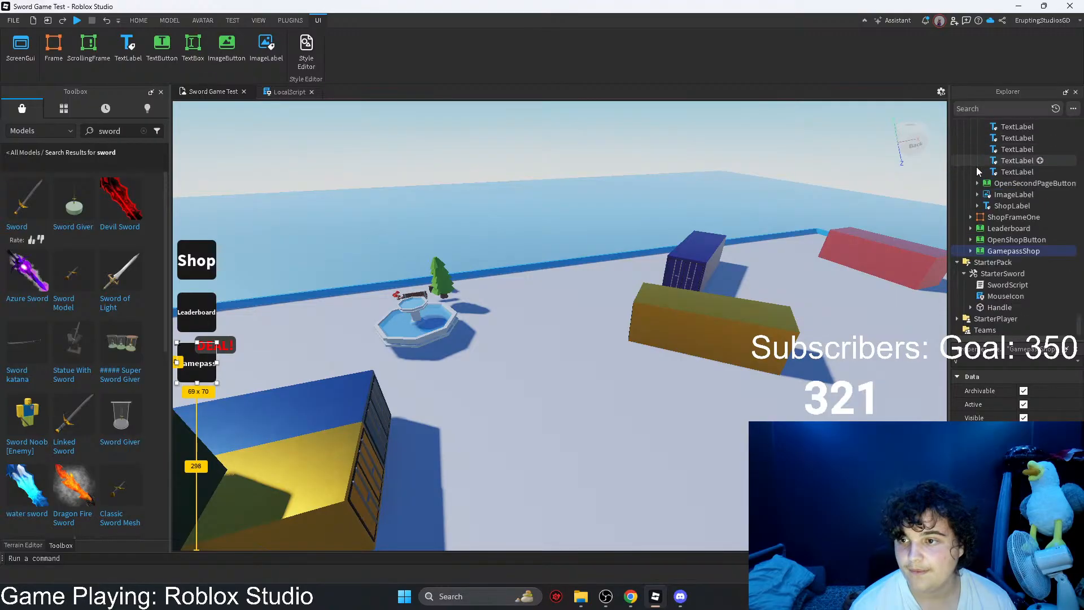
pyautogui.scroll(3, 985, 173)
pyautogui.click(978, 228)
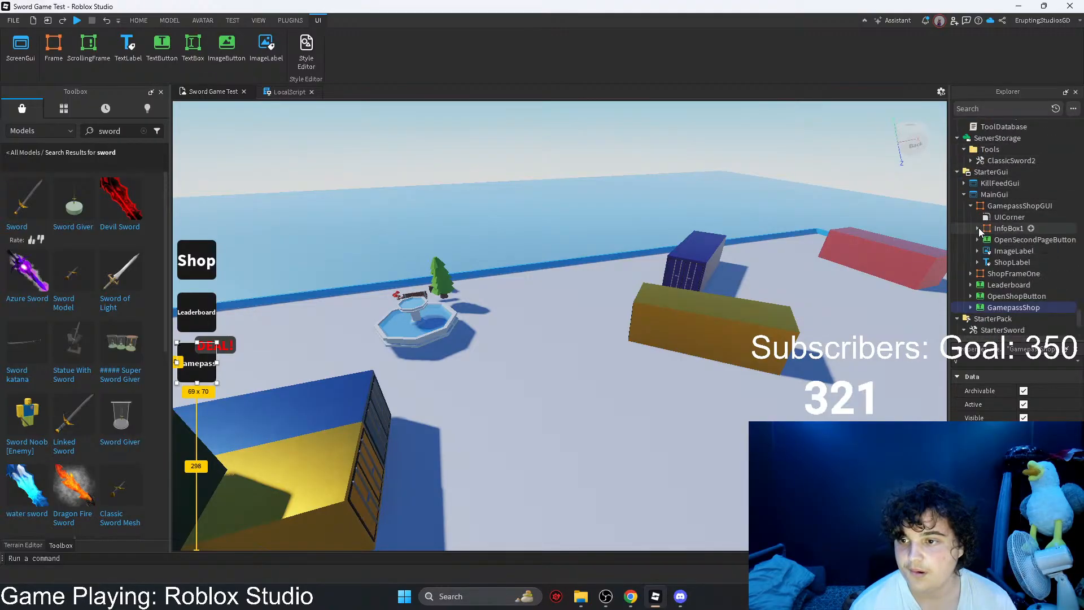
pyautogui.click(971, 206)
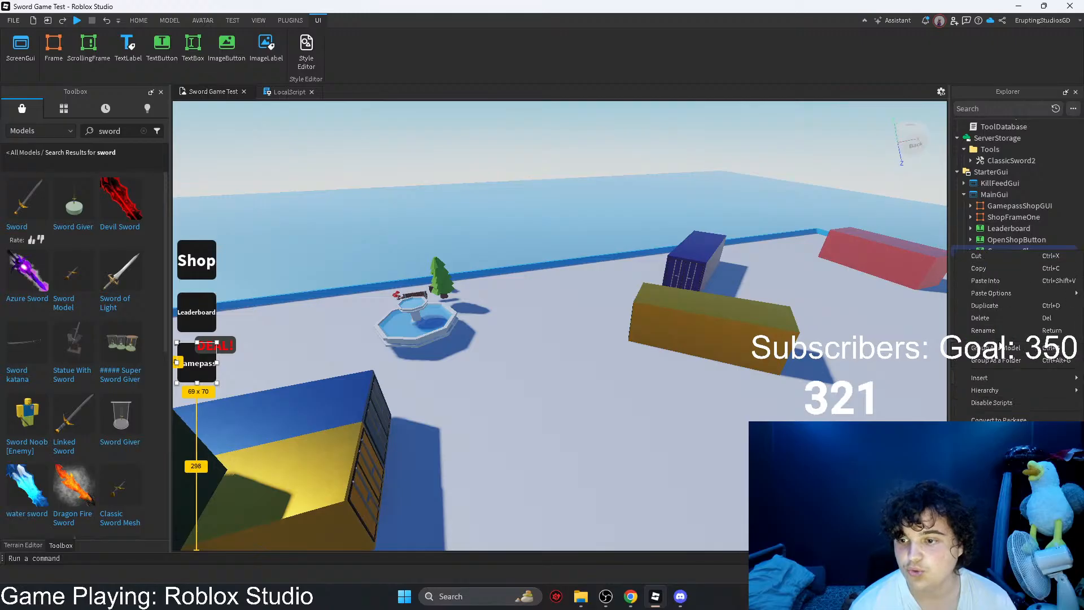
pyautogui.doubleClick(984, 249)
pyautogui.moveTo(780, 249); pyautogui.dragTo(754, 251, button='right')
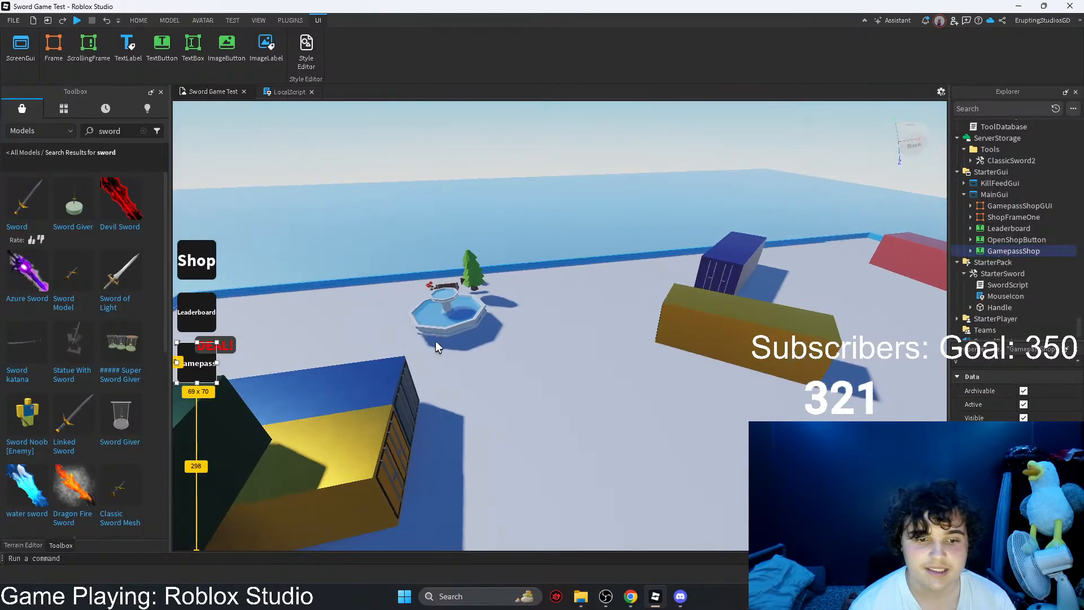
# Step: In the GamepassShop LocalScript, rename the variable to GamepasshopGUI, point it to script.Parent.Parent.GamepassShopGUI and use the new name in the click function
pyautogui.click(970, 251)
pyautogui.doubleClick(1012, 273)
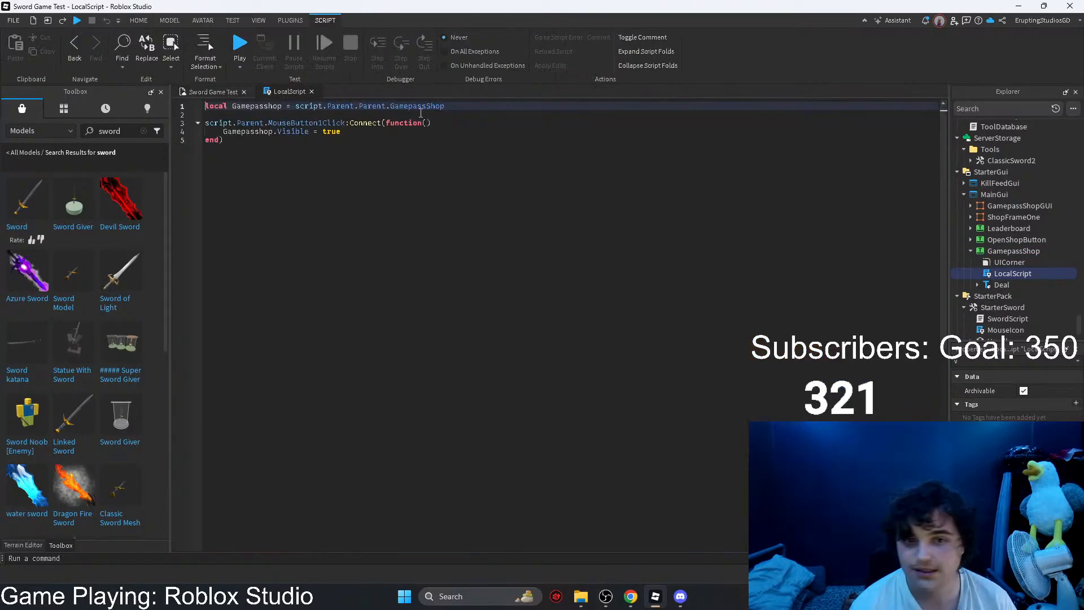
pyautogui.doubleClick(280, 106)
pyautogui.click(285, 106)
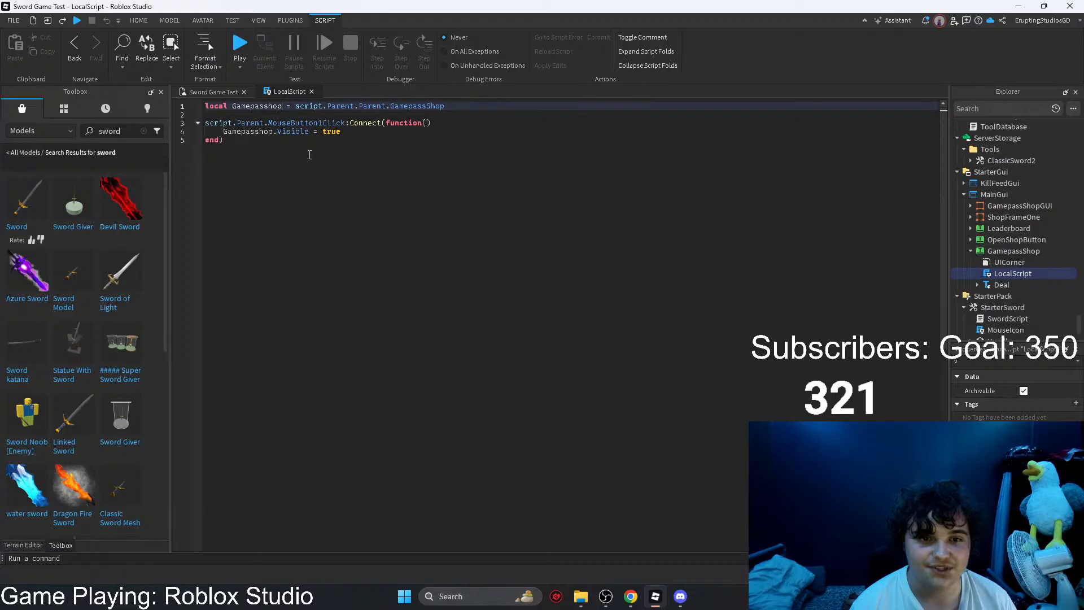
pyautogui.write('GUI')
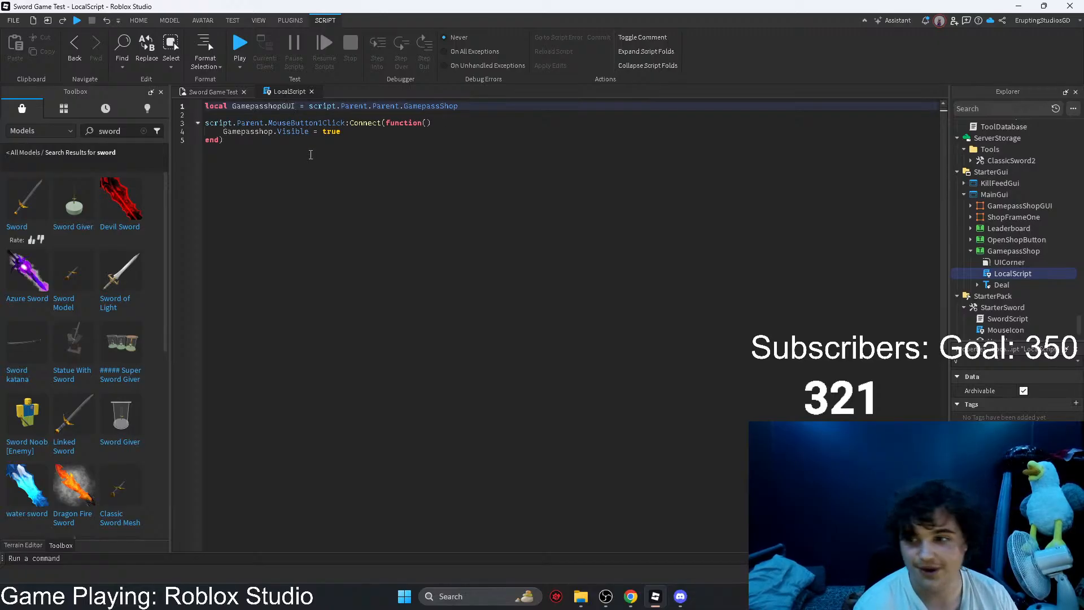
pyautogui.press('Right')
pyautogui.press('Right')
pyautogui.press('Right')
pyautogui.press('Right')
pyautogui.press('Right')
pyautogui.press('Right')
pyautogui.press('Right')
pyautogui.press('Right')
pyautogui.press('Right')
pyautogui.press('Right')
pyautogui.press('Right')
pyautogui.press('Right')
pyautogui.press('Right')
pyautogui.press('Right')
pyautogui.press('Right')
pyautogui.press('Right')
pyautogui.press('Right')
pyautogui.press('Right')
pyautogui.press('Right')
pyautogui.press('Right')
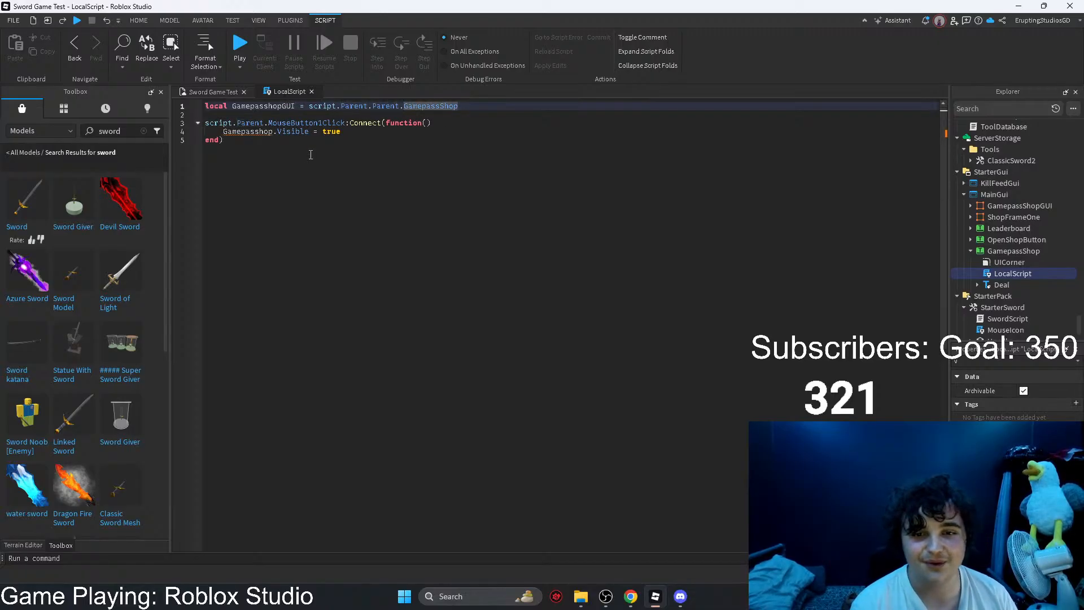
pyautogui.write('GUI')
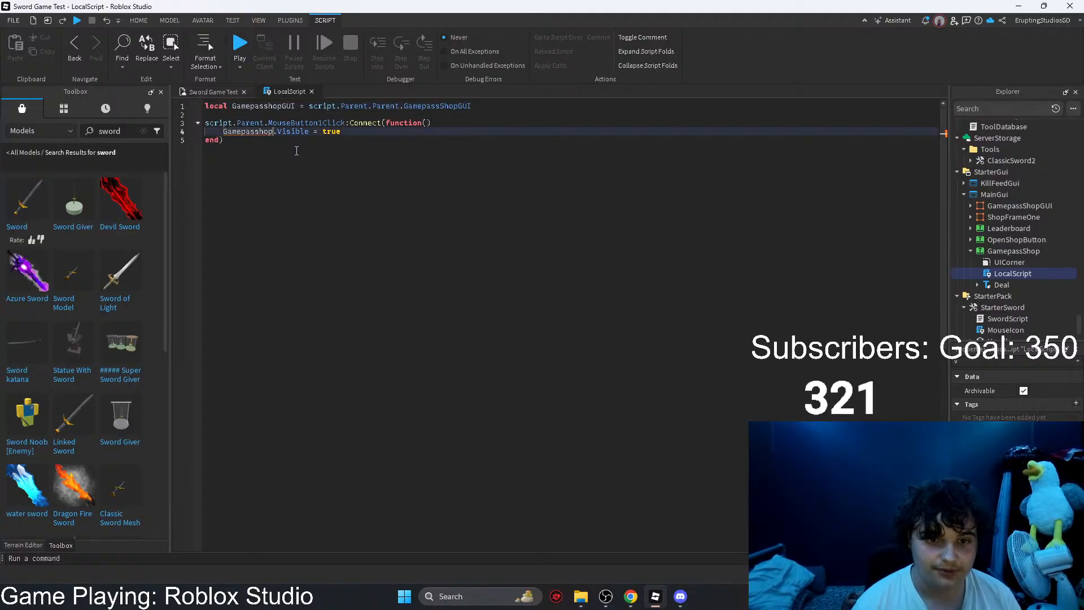
pyautogui.write('GUI')
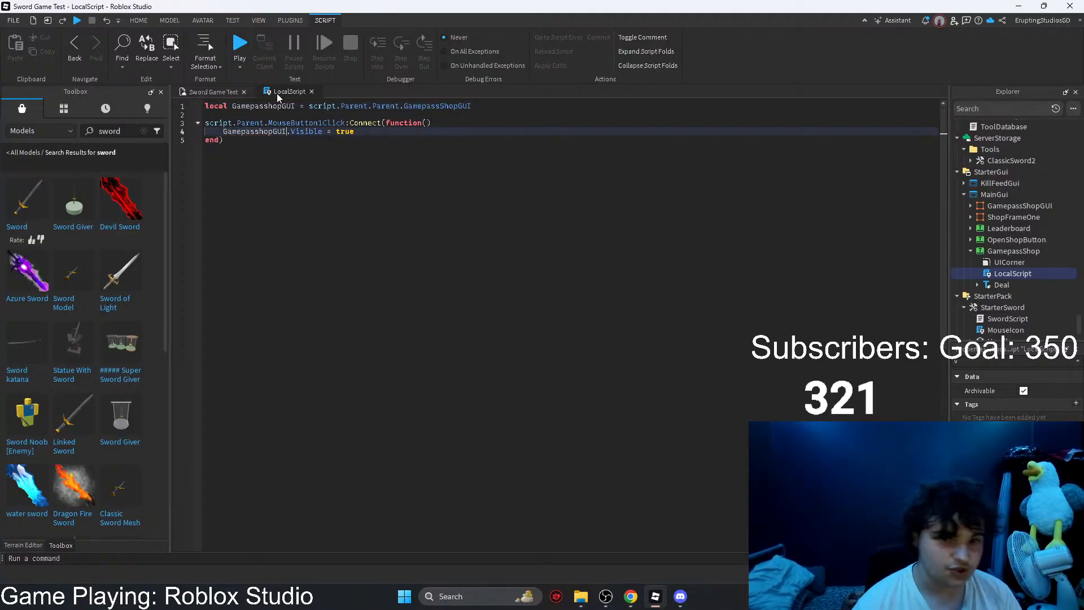
# Step: Playtest the game, open the Gamepass Shop from its button and end the playtest
pyautogui.press('F5')
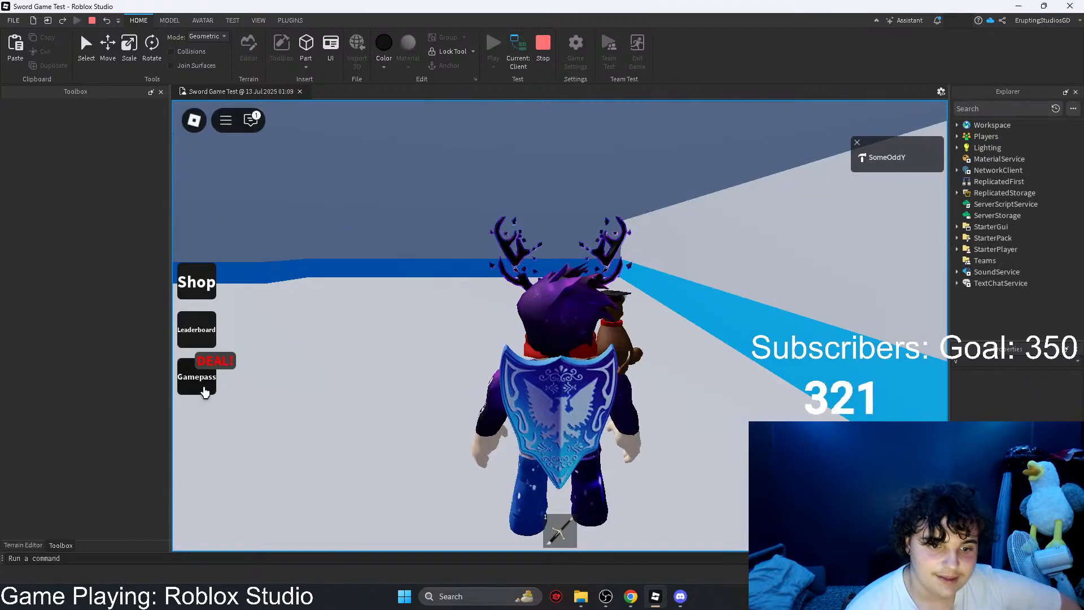
pyautogui.click(202, 379)
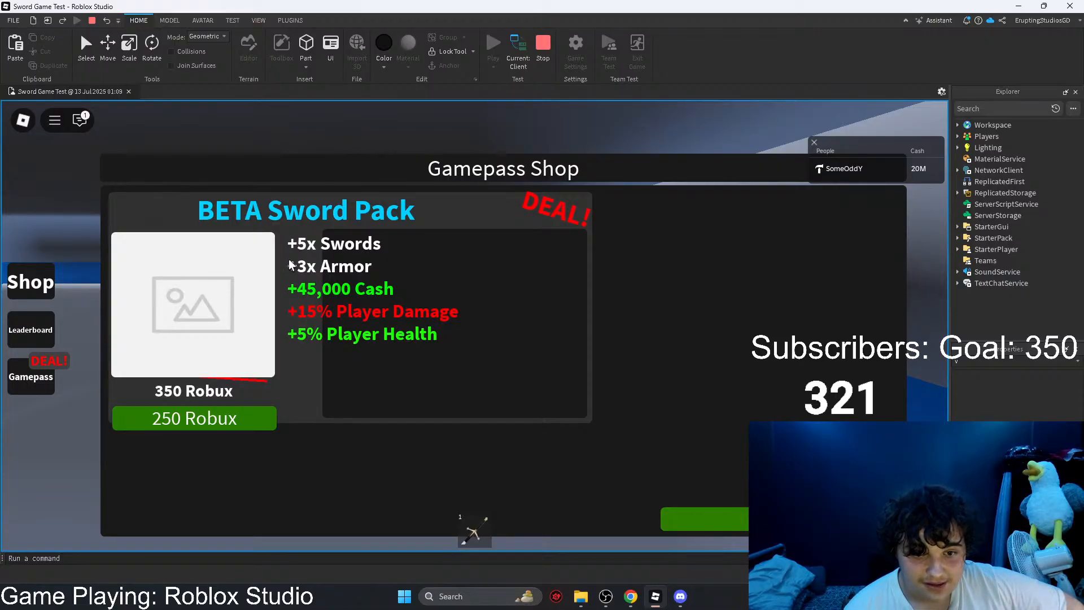
pyautogui.click(542, 51)
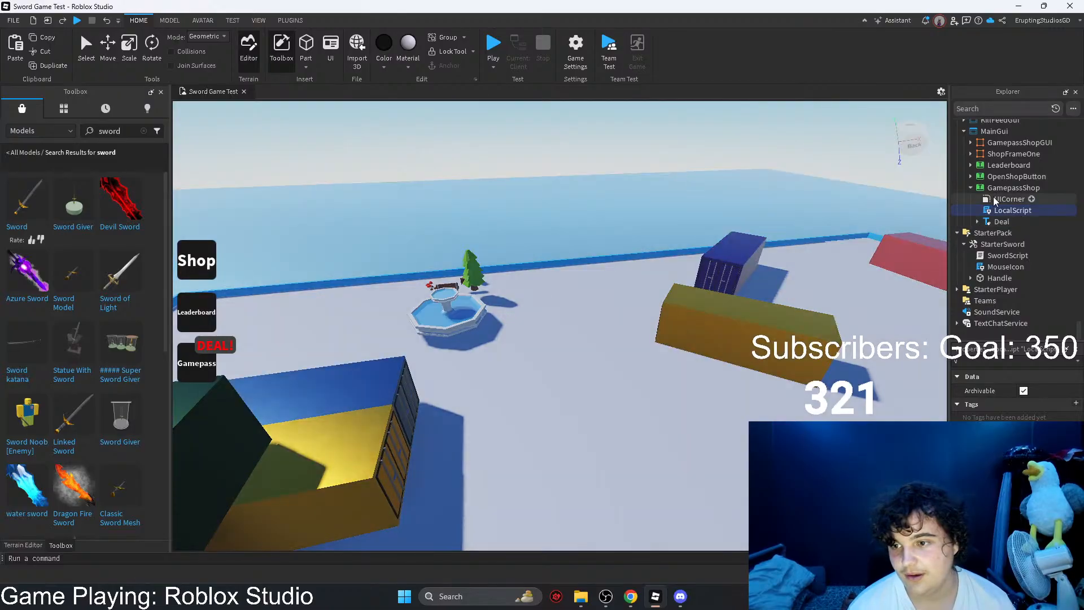
# Step: Show the GamepassShopGUI frame by turning on its Visible property, leaving ShopFrameOne hidden
pyautogui.click(1010, 187)
pyautogui.click(989, 154)
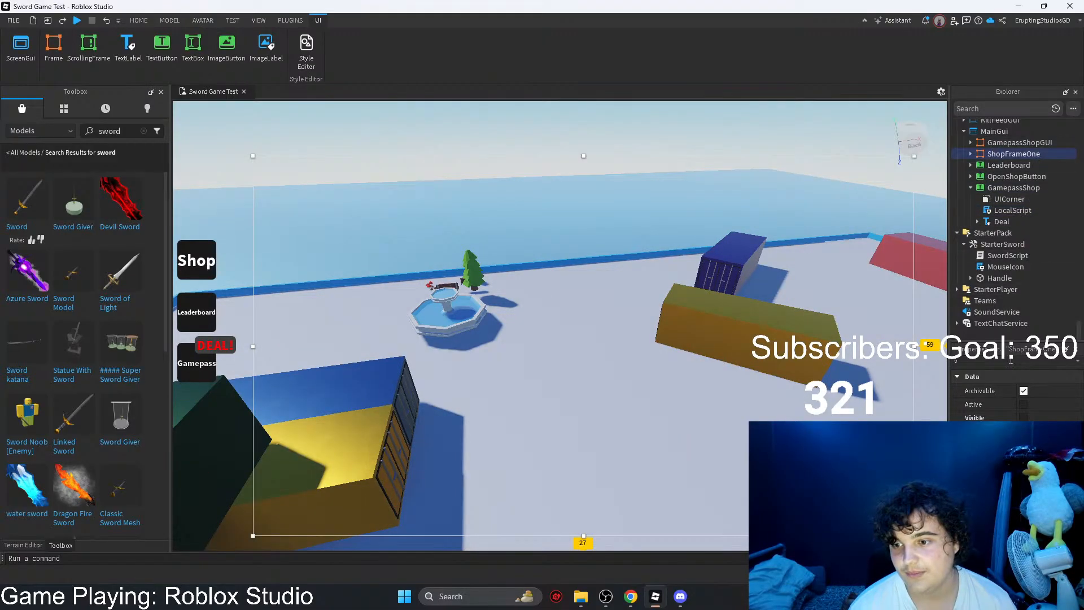
pyautogui.click(1024, 418)
pyautogui.click(1024, 417)
pyautogui.click(1019, 142)
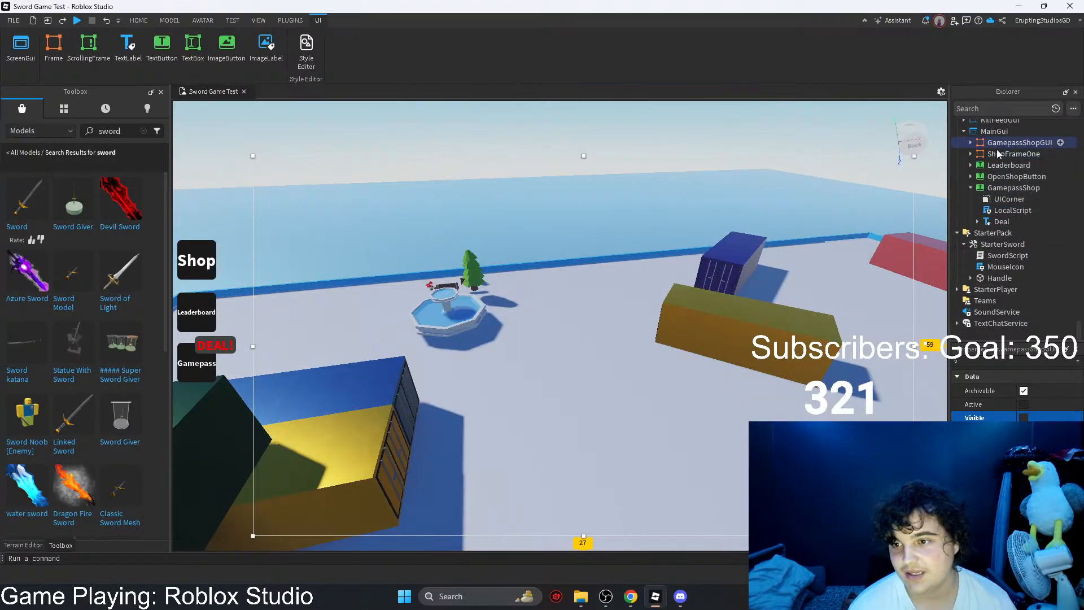
pyautogui.click(1024, 417)
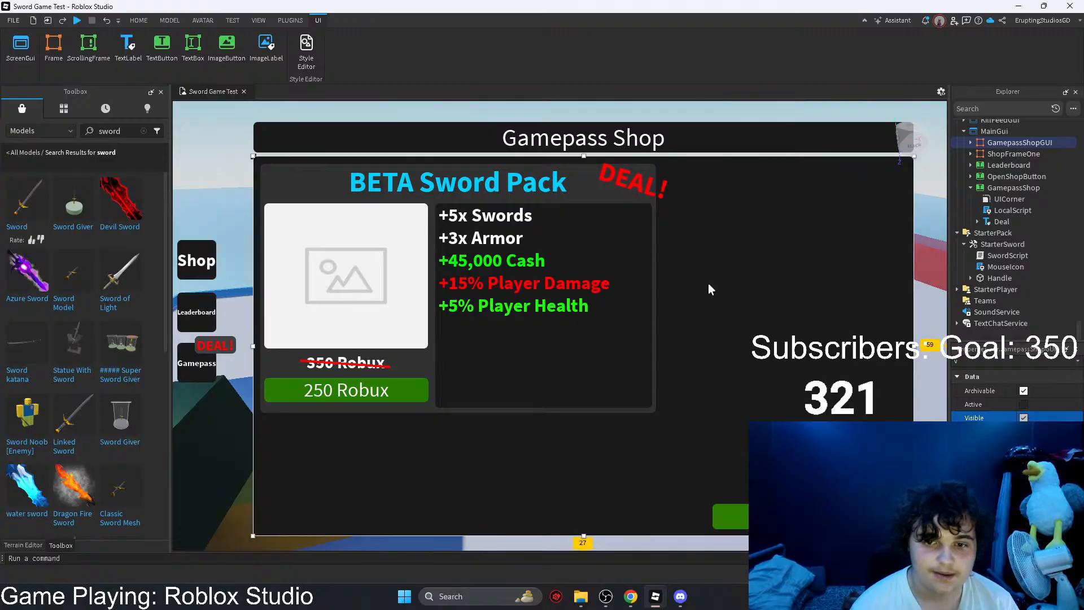
# Step: Convert the GamepassShopGUI frame's size to scale units with the AutoScale Lite Unit Conversion plugin
pyautogui.click(287, 21)
pyautogui.click(244, 48)
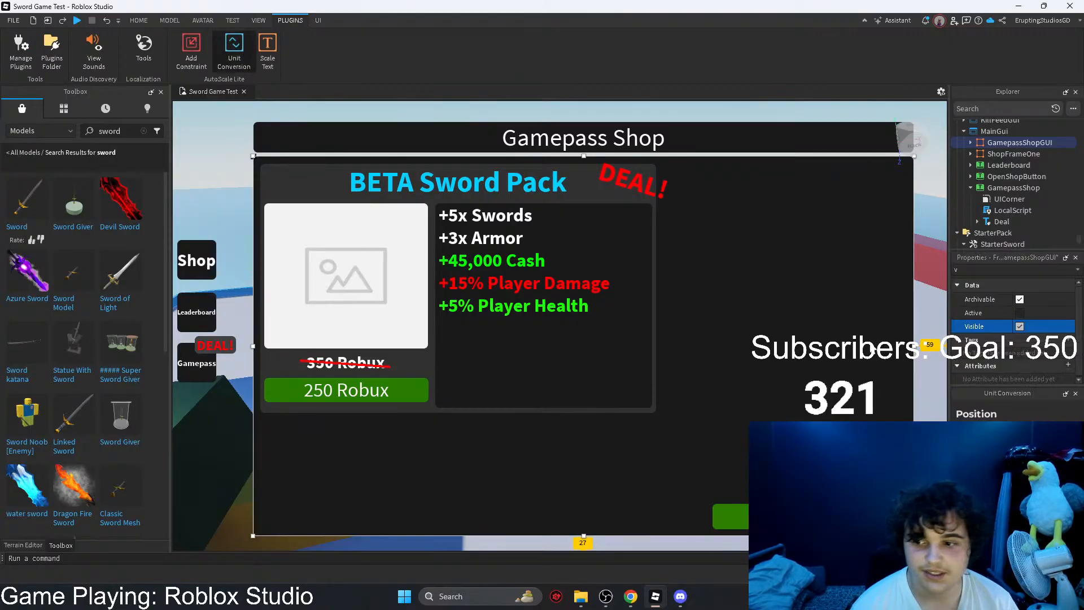
pyautogui.click(983, 437)
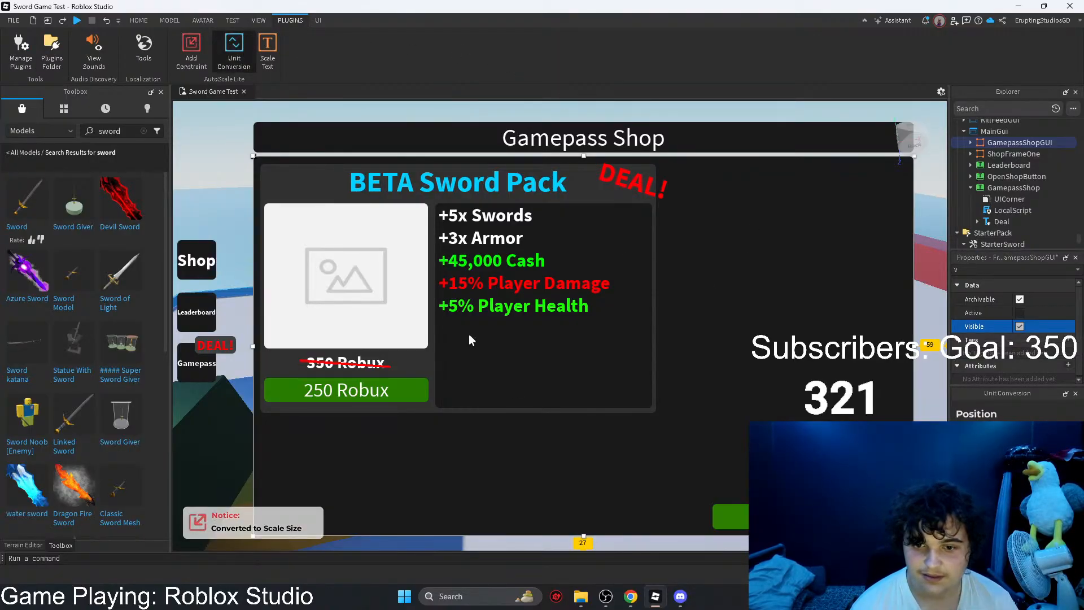
# Step: Select the BETA Sword Pack card's labels, image, button and Cross line, convert their position and size units between scale and offset, and close Unit Conversion
pyautogui.moveTo(468, 334)
pyautogui.mouseDown()
pyautogui.moveTo(452, 223)
pyautogui.moveTo(430, 184)
pyautogui.moveTo(585, 187)
pyautogui.moveTo(552, 196)
pyautogui.moveTo(347, 367)
pyautogui.moveTo(399, 389)
pyautogui.moveTo(774, 410)
pyautogui.mouseUp()
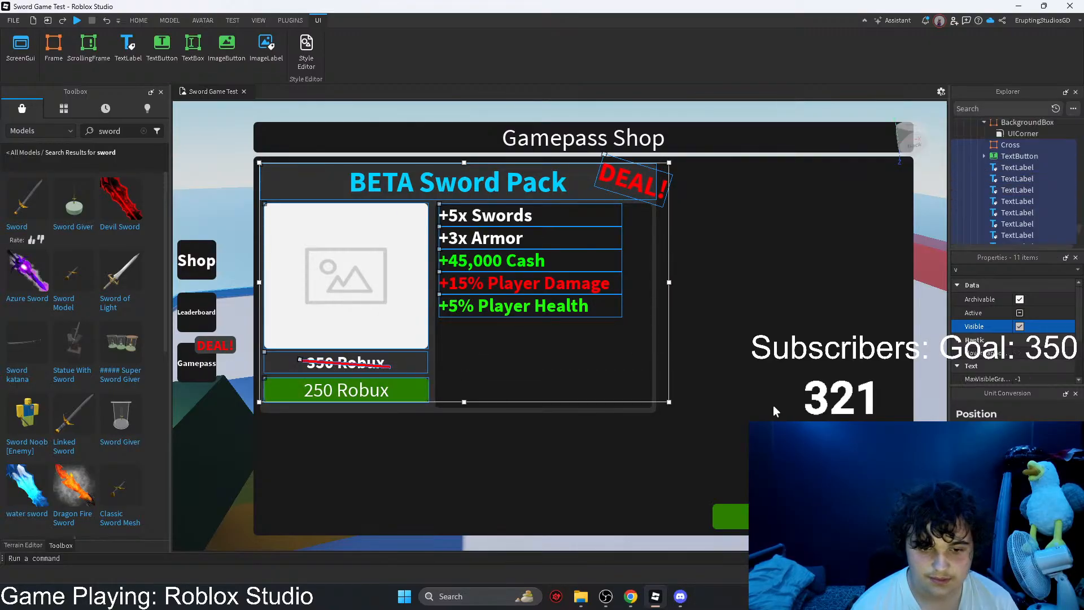
pyautogui.click(985, 438)
pyautogui.click(1047, 438)
pyautogui.click(1047, 482)
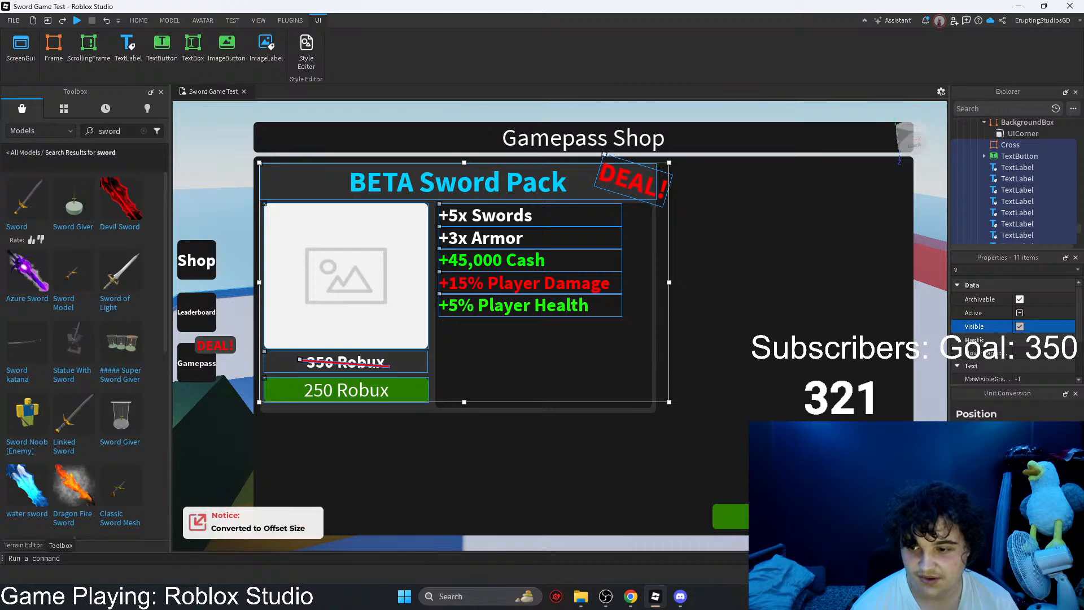
pyautogui.click(985, 482)
pyautogui.click(1075, 393)
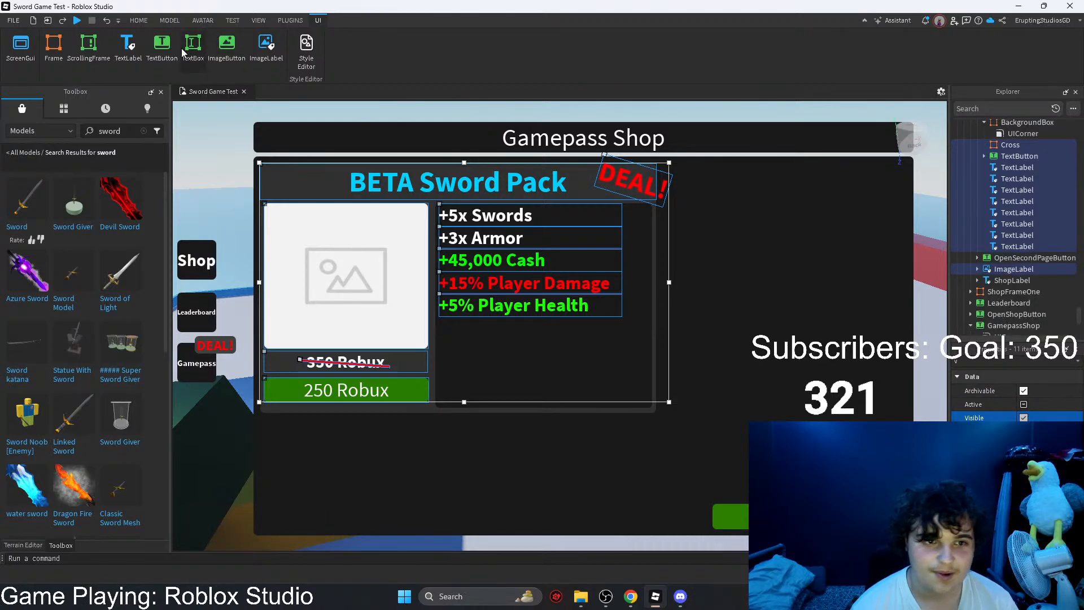
# Step: Playtest the Gamepass Shop layout, end the playtest and select the GamepassShopGUI frame
pyautogui.click(138, 20)
pyautogui.click(493, 42)
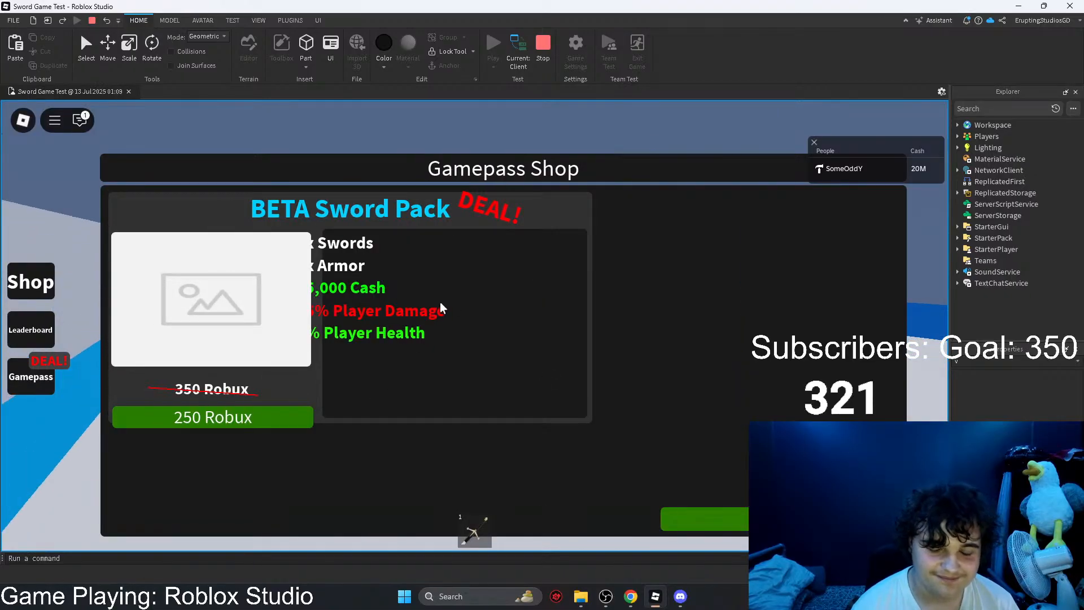
pyautogui.click(541, 54)
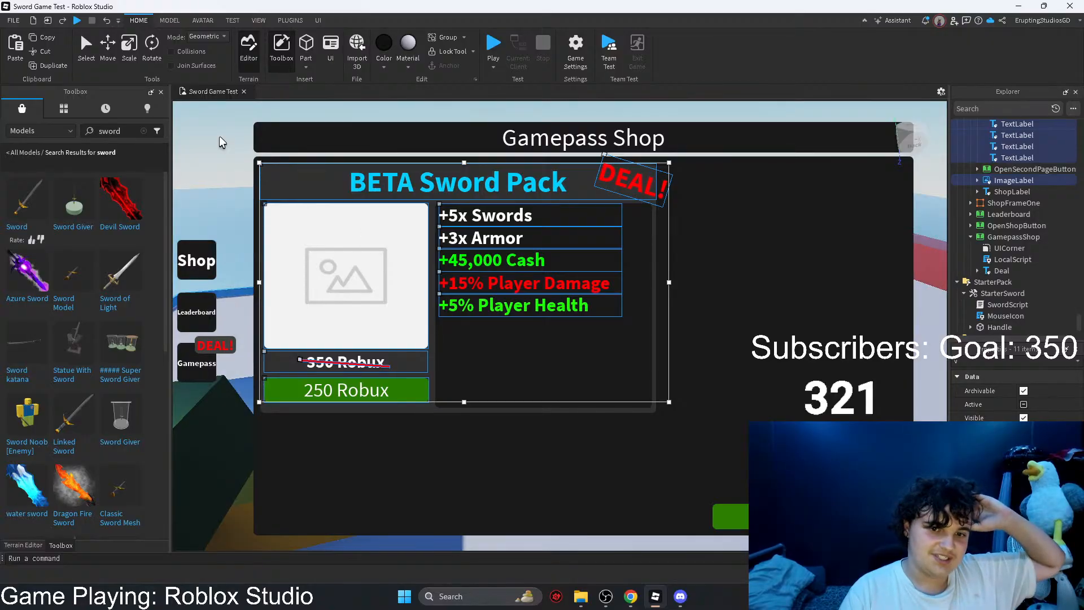
pyautogui.click(709, 289)
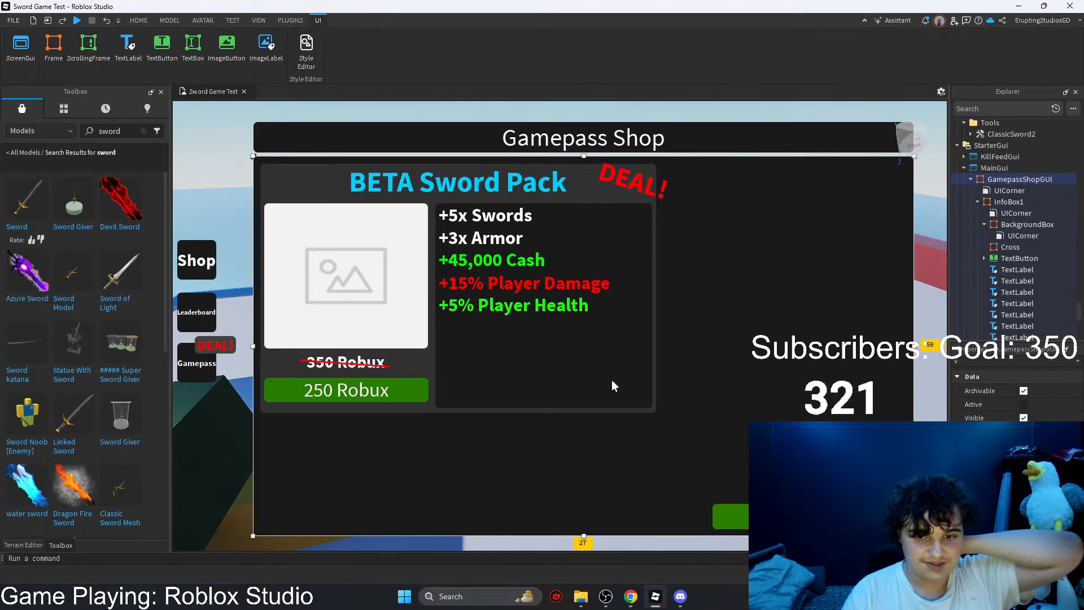
# Step: Publish the place to Roblox by overwriting the existing Sword Game Test place in the Sword Game Test game
pyautogui.click(13, 21)
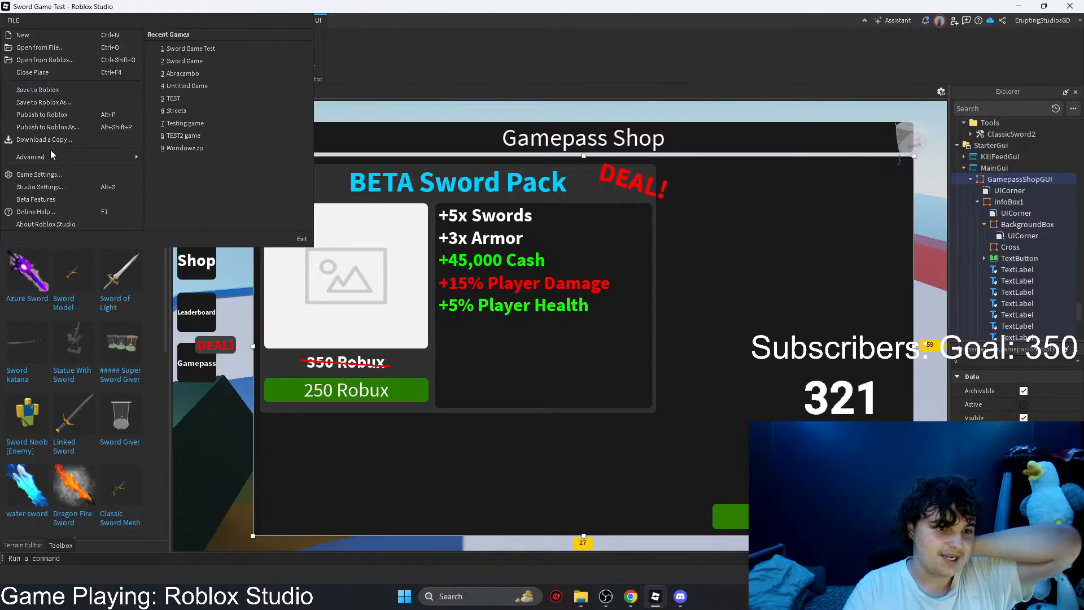
pyautogui.click(44, 127)
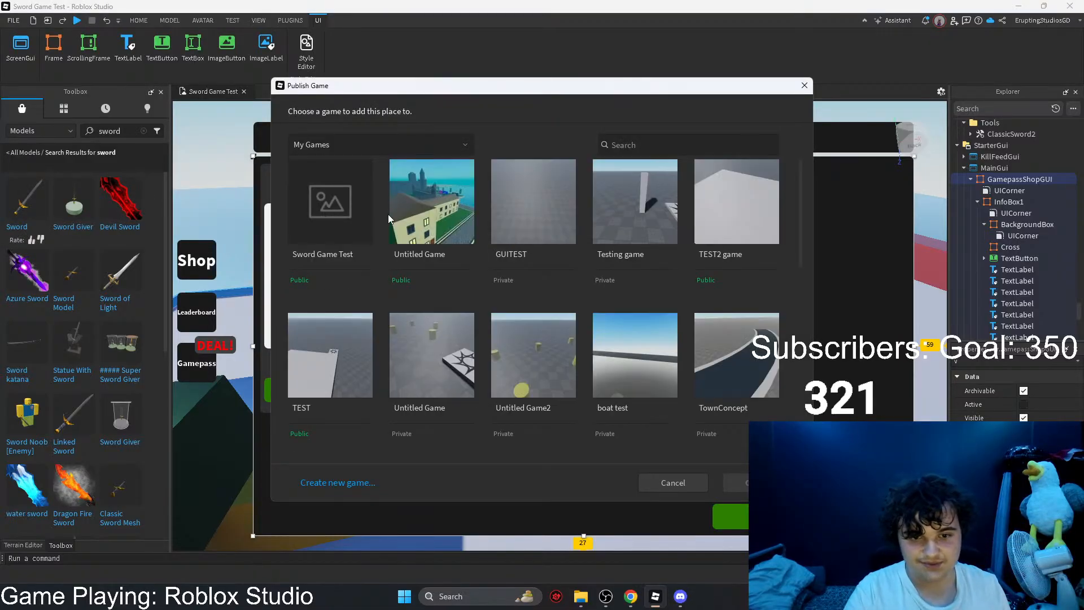
pyautogui.click(313, 183)
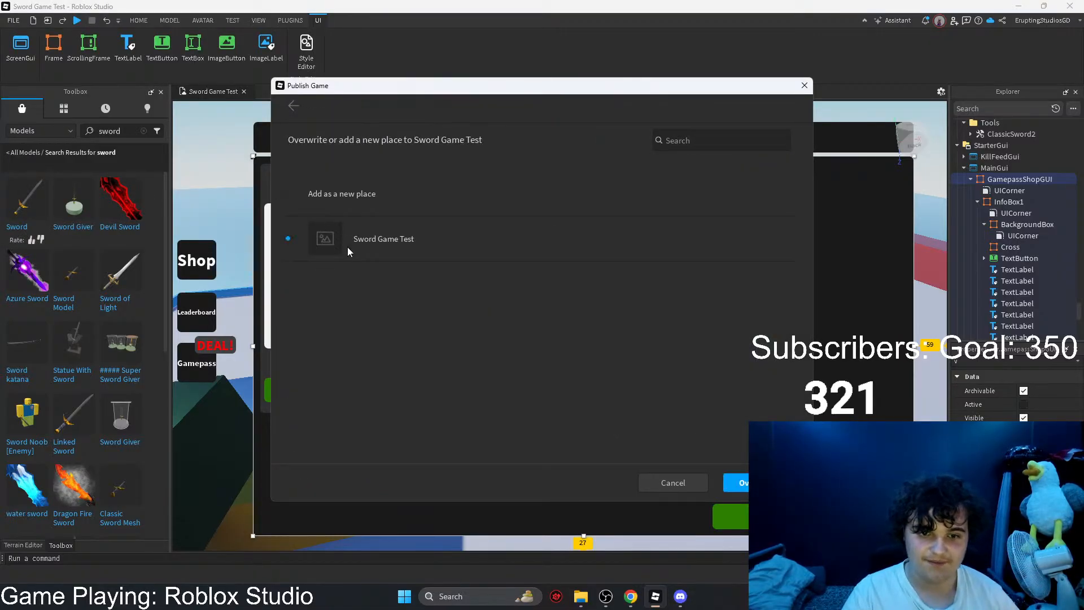
pyautogui.click(740, 482)
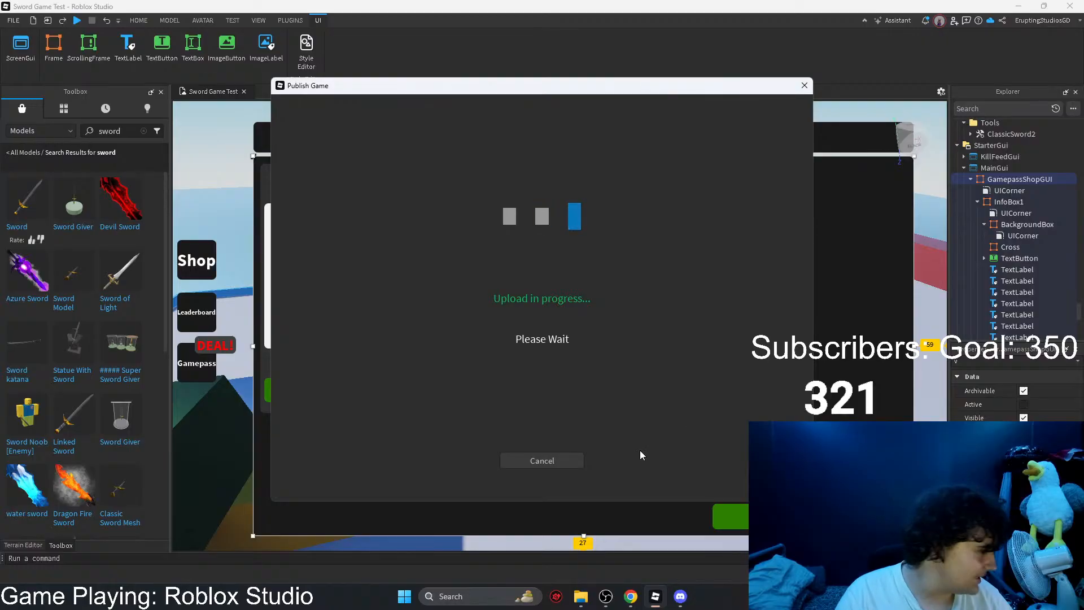
pyautogui.click(552, 467)
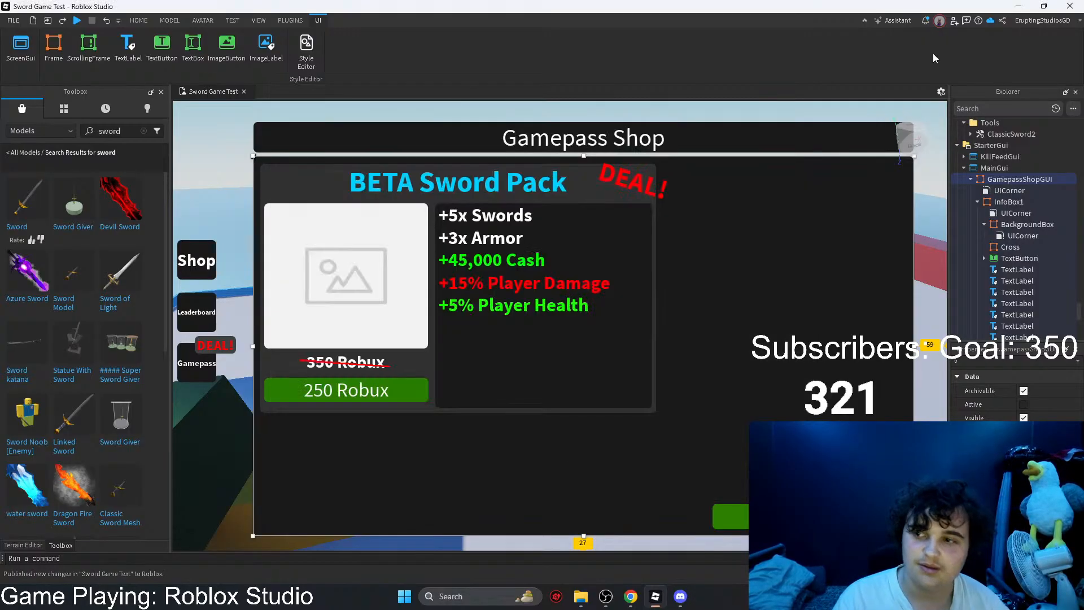
# Step: Switch to Chrome and read the latest replies in the DevForum thread about custom Blender swords
pyautogui.click(1019, 6)
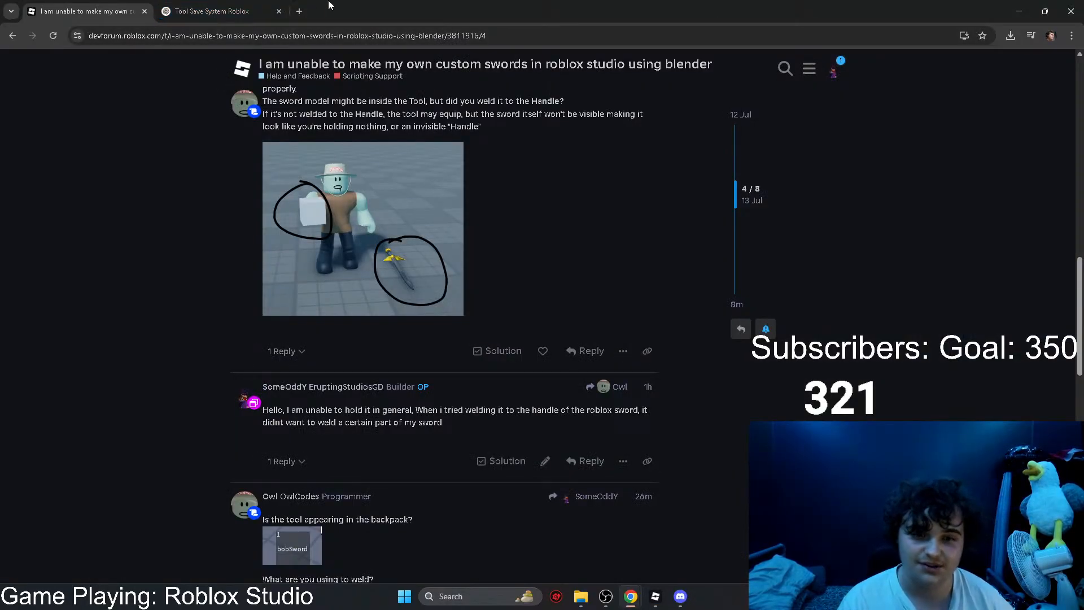
pyautogui.scroll(-3, 382, 429)
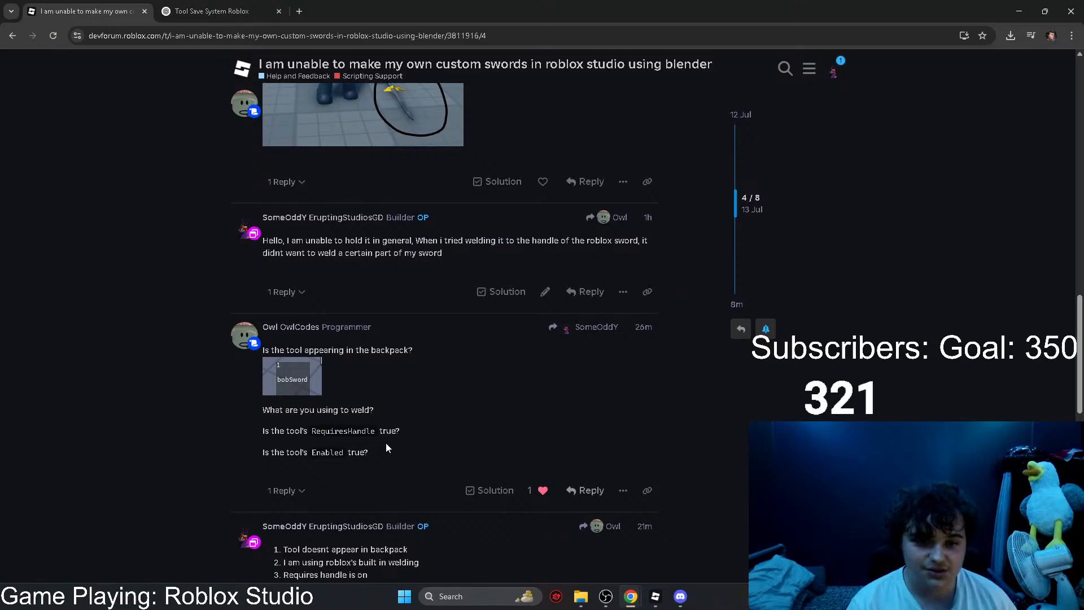
pyautogui.scroll(-4, 385, 442)
pyautogui.scroll(-1, 417, 453)
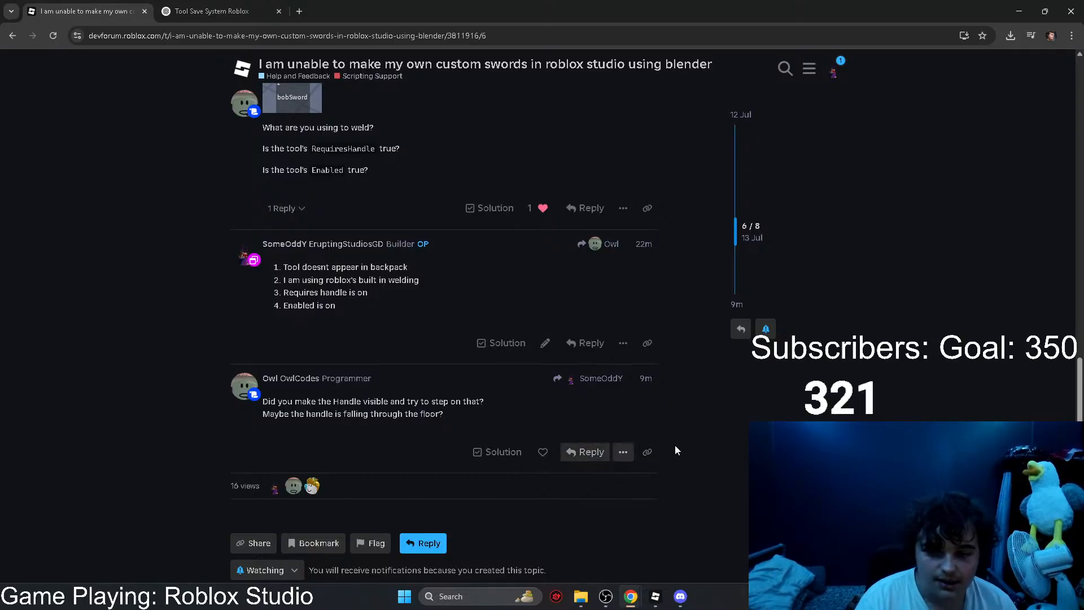
pyautogui.scroll(-2, 696, 370)
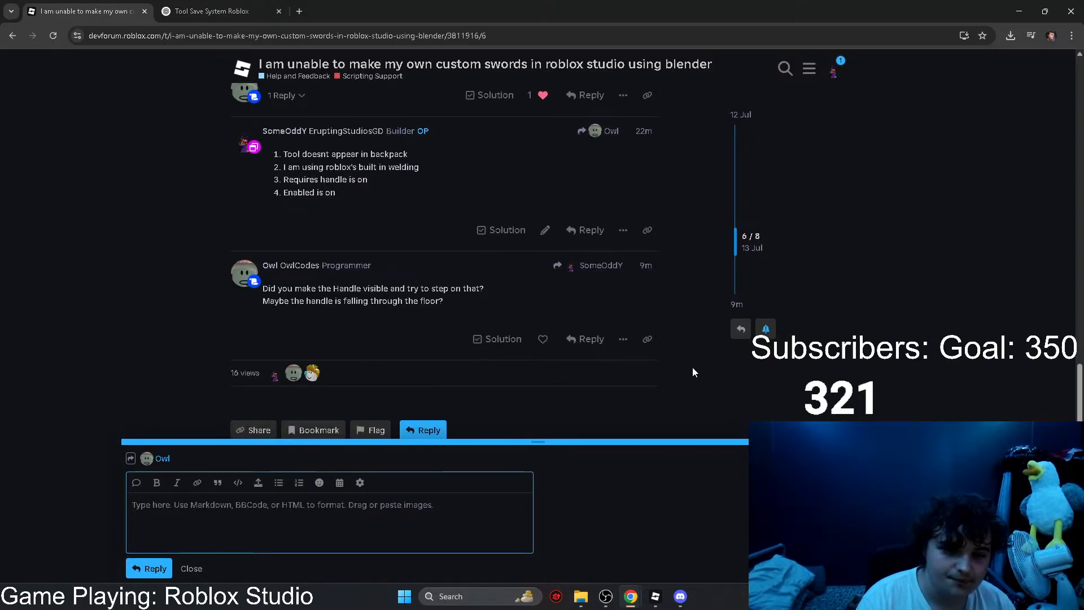
# Step: Open the Roblox website in a new browser tab and show the server list of Sword Game Test
pyautogui.click(256, 11)
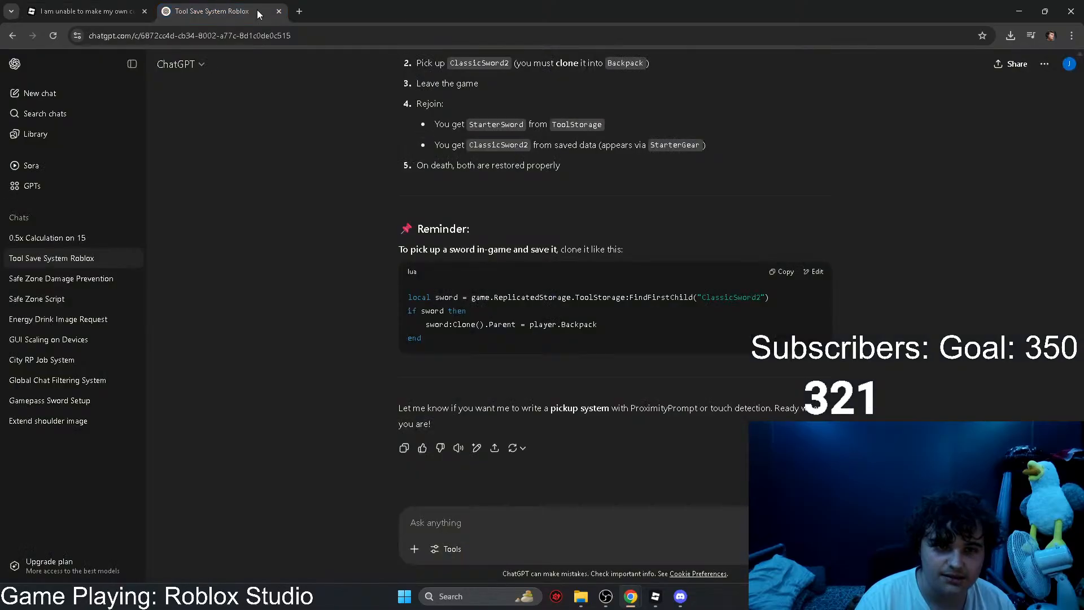
pyautogui.click(299, 12)
pyautogui.write('ro')
pyautogui.press('Return')
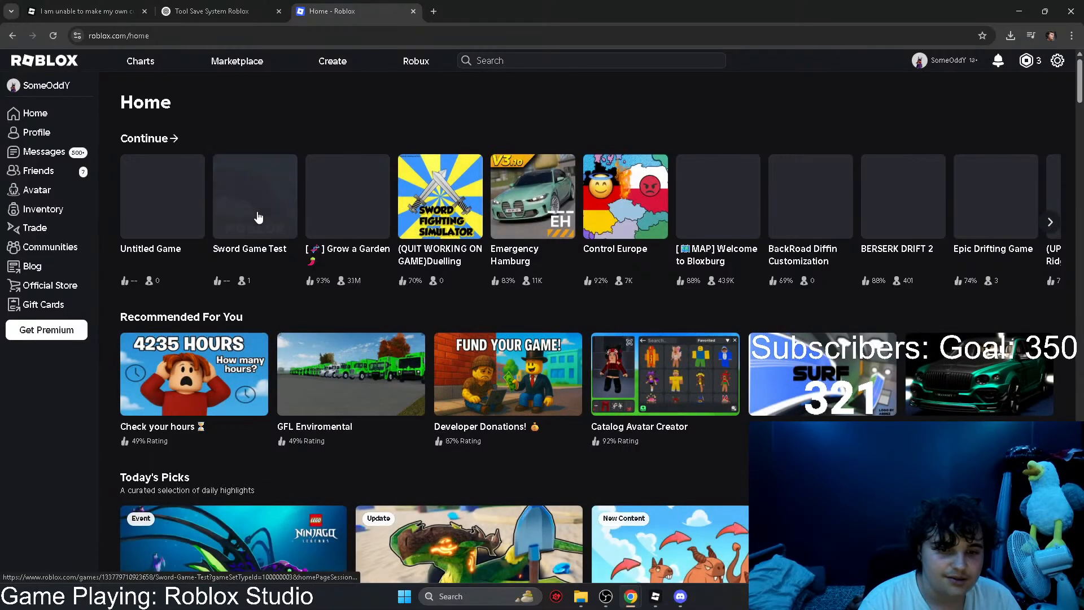
pyautogui.click(258, 216)
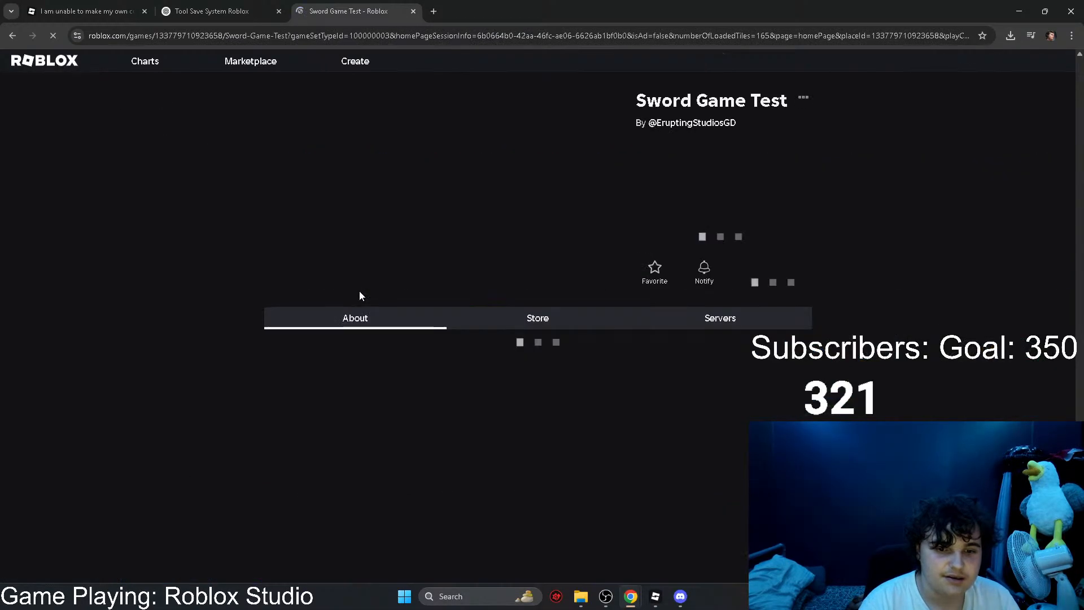
pyautogui.click(714, 321)
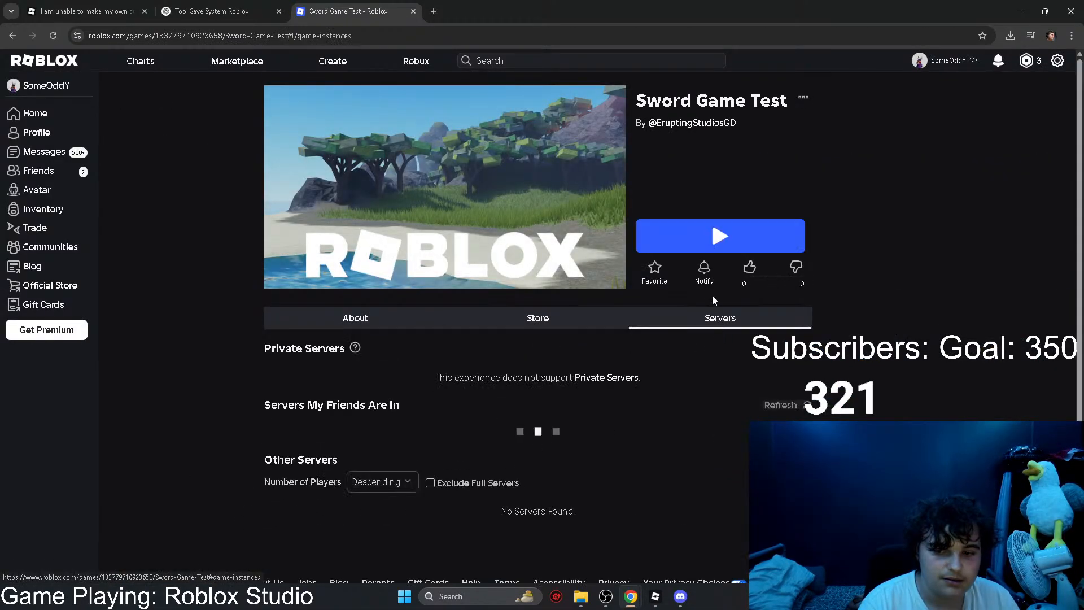
# Step: Launch the published Sword Game Test, check the Gamepass Shop layout in the live game, and close the game and the download prompt
pyautogui.click(709, 249)
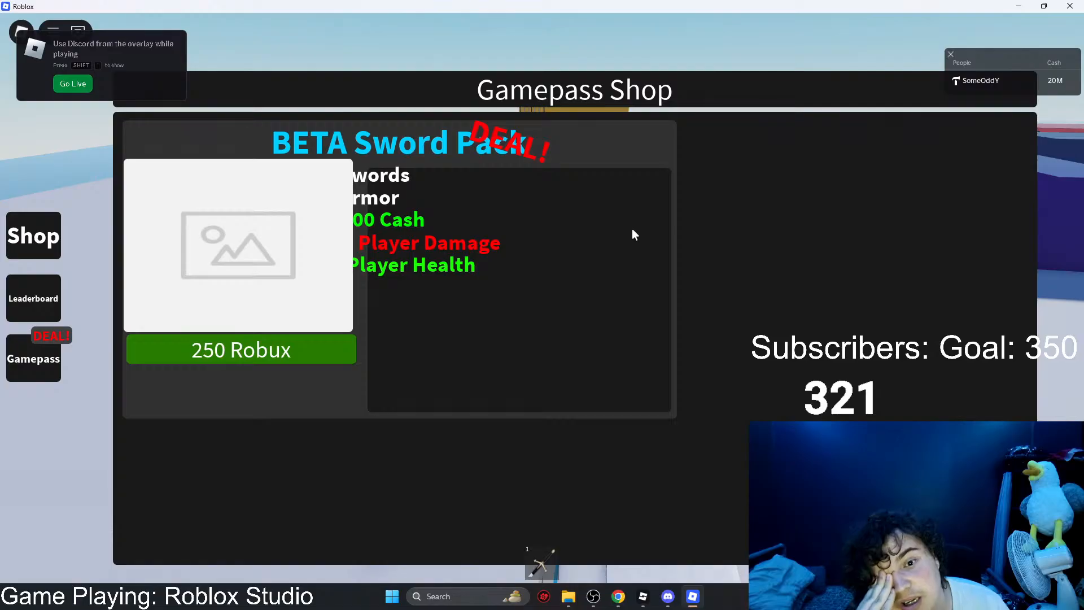
pyautogui.click(1069, 6)
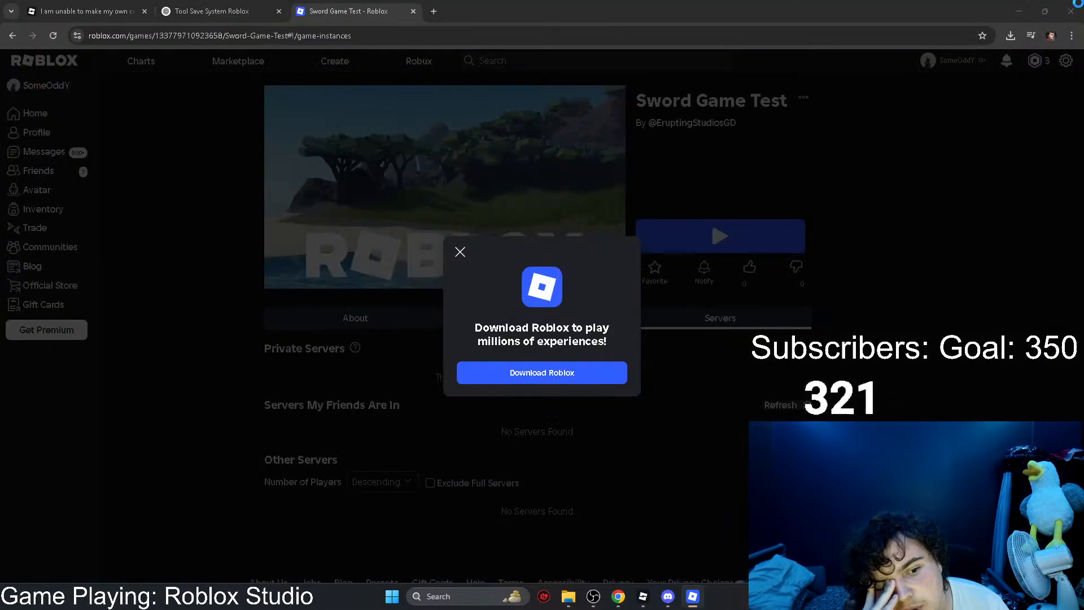
pyautogui.click(459, 251)
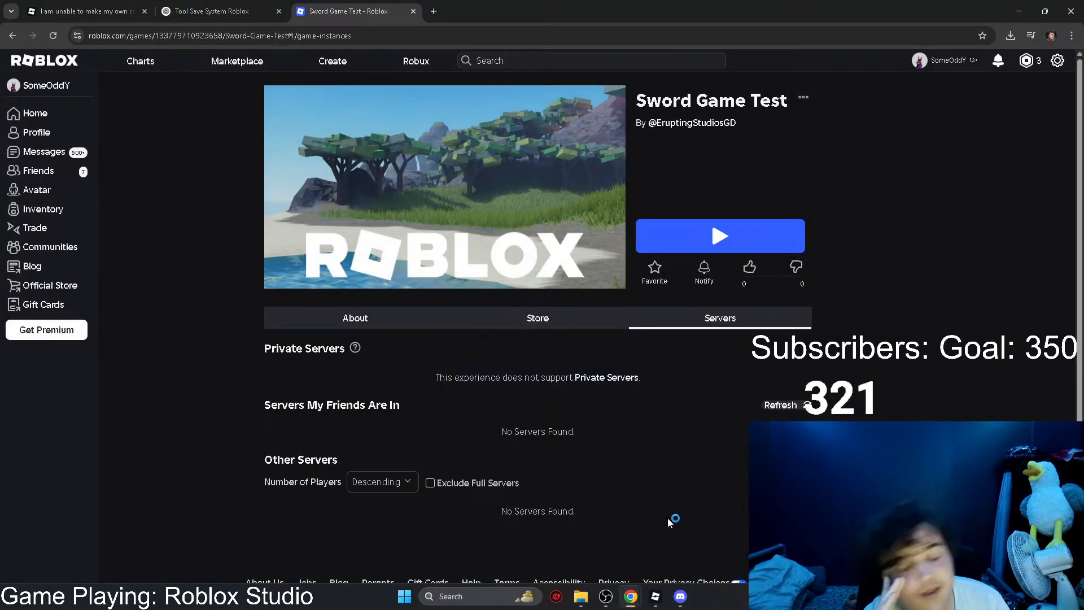
# Step: Switch back to Roblox Studio, hide the GamepassShopGUI frame by turning off its Visible property, and publish the change to Roblox
pyautogui.click(655, 596)
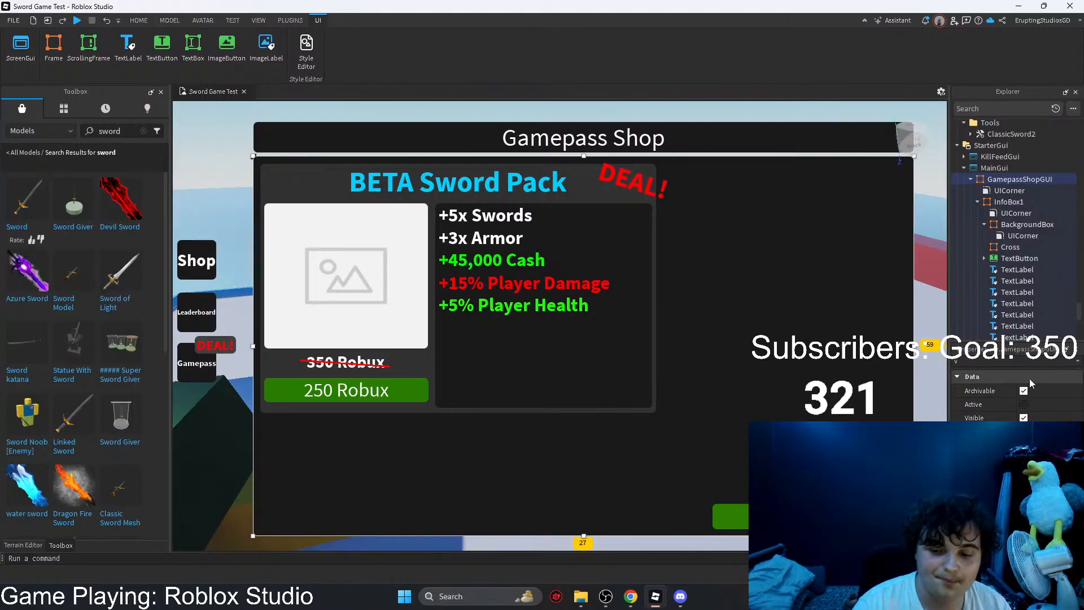
pyautogui.click(1023, 418)
pyautogui.click(13, 20)
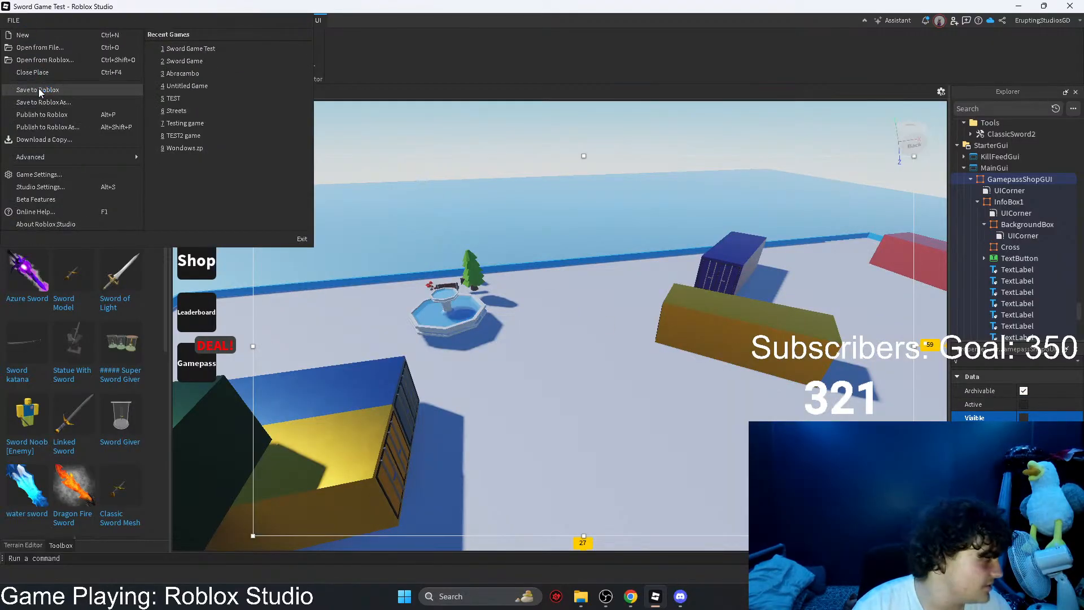
pyautogui.click(38, 113)
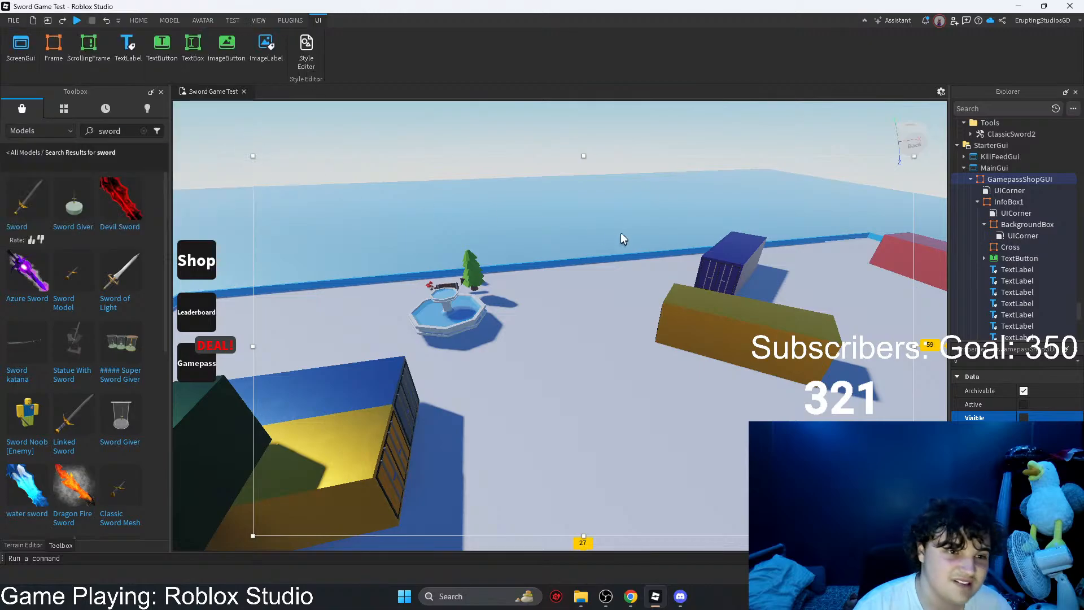
pyautogui.click(614, 193)
pyautogui.press('s')
pyautogui.moveTo(710, 252); pyautogui.dragTo(709, 253, button='right')
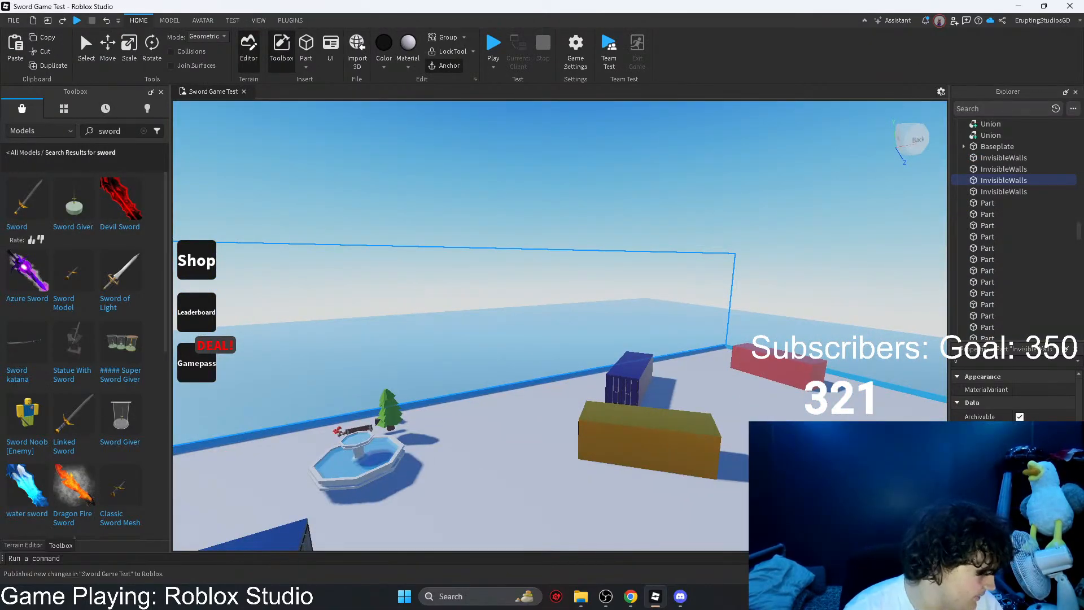